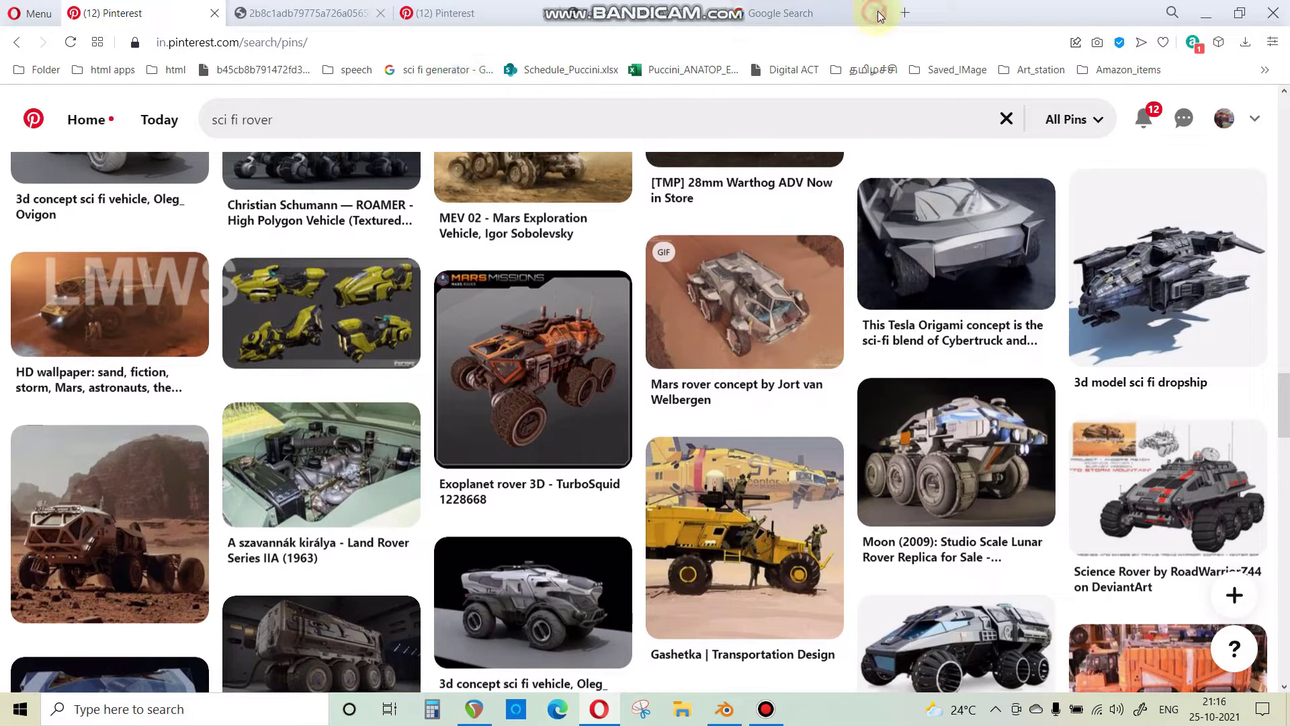
Examine the orange four-wheeled rover image among the open browser references.
click(544, 376)
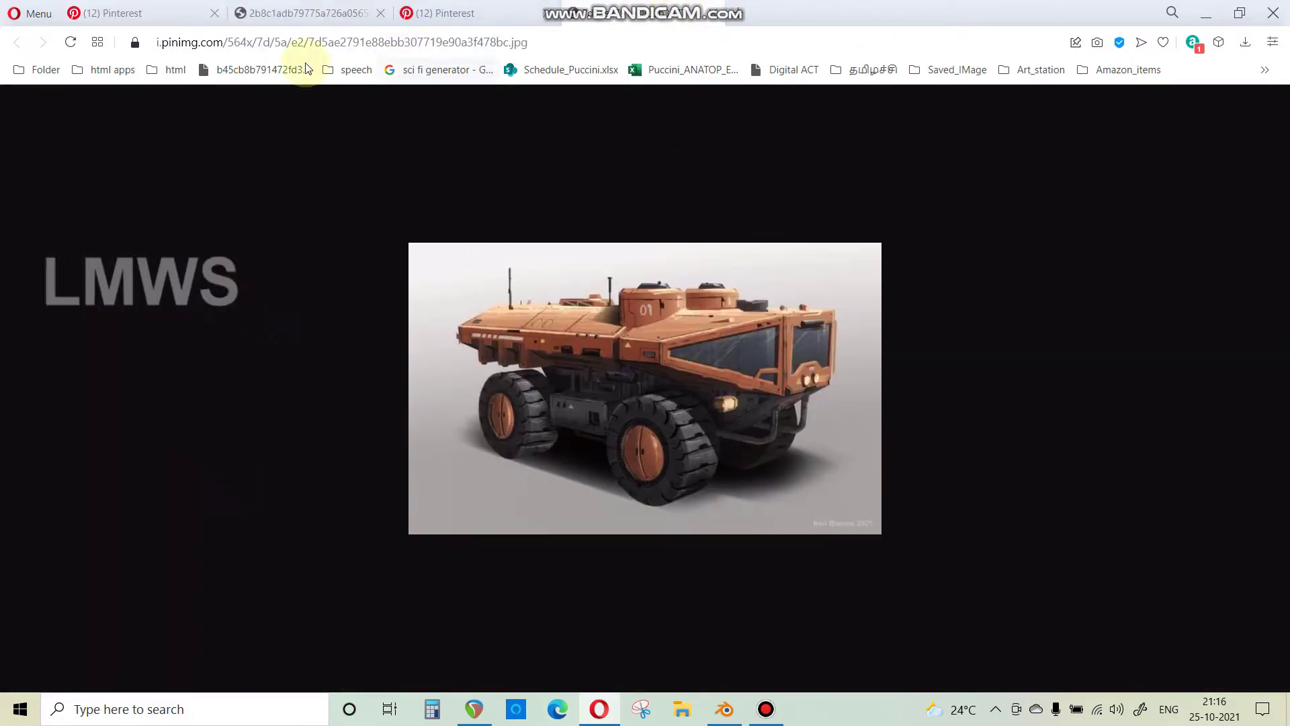
click(279, 10)
click(633, 8)
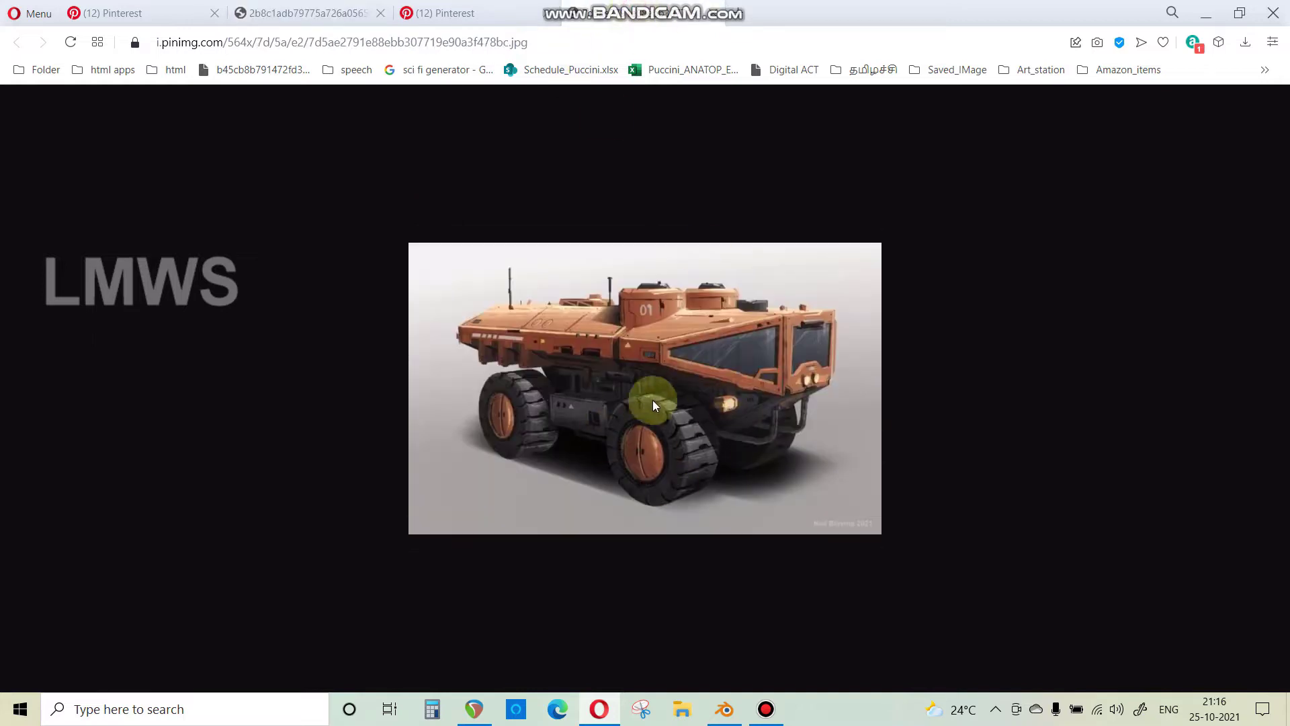
click(724, 709)
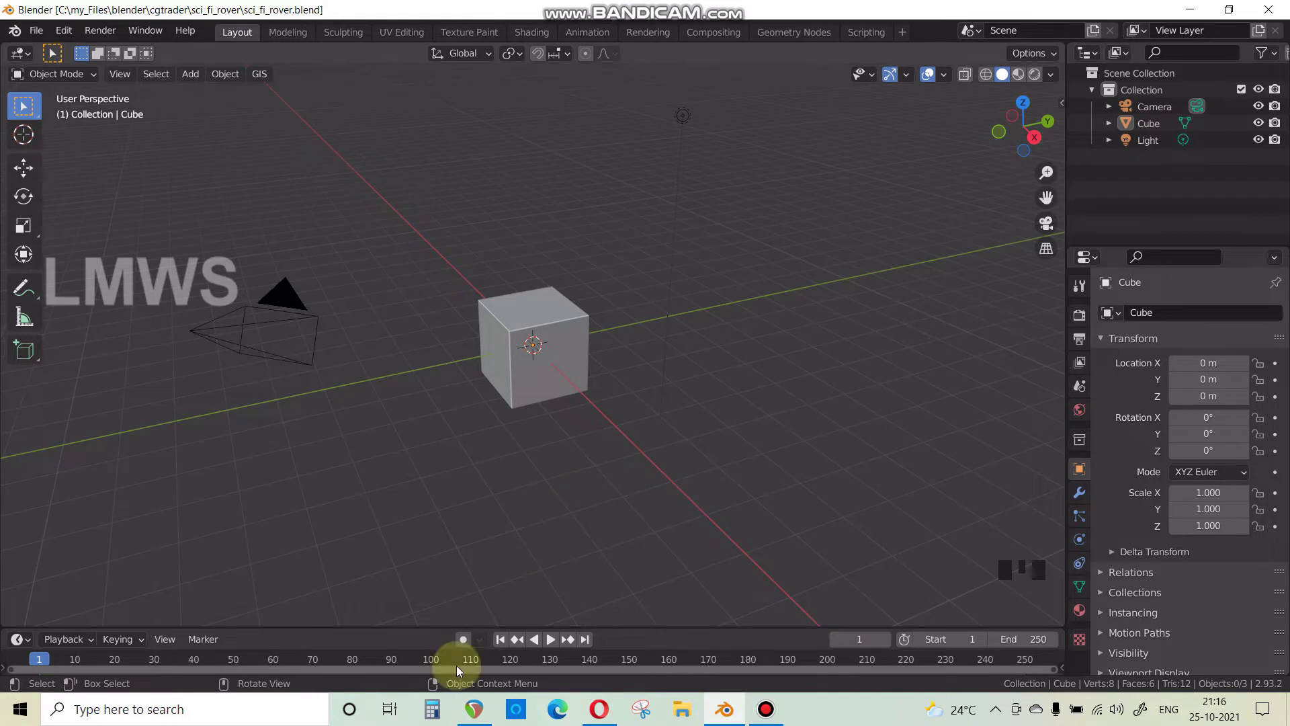
click(472, 707)
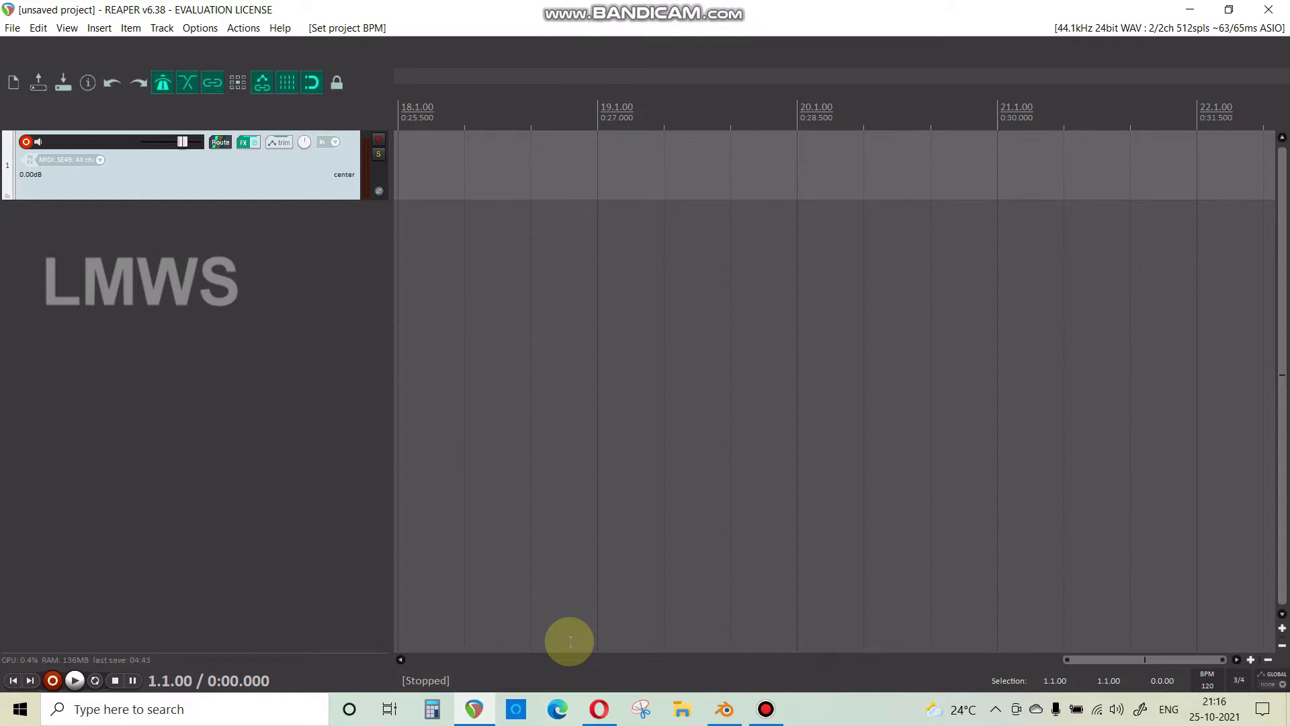
click(723, 708)
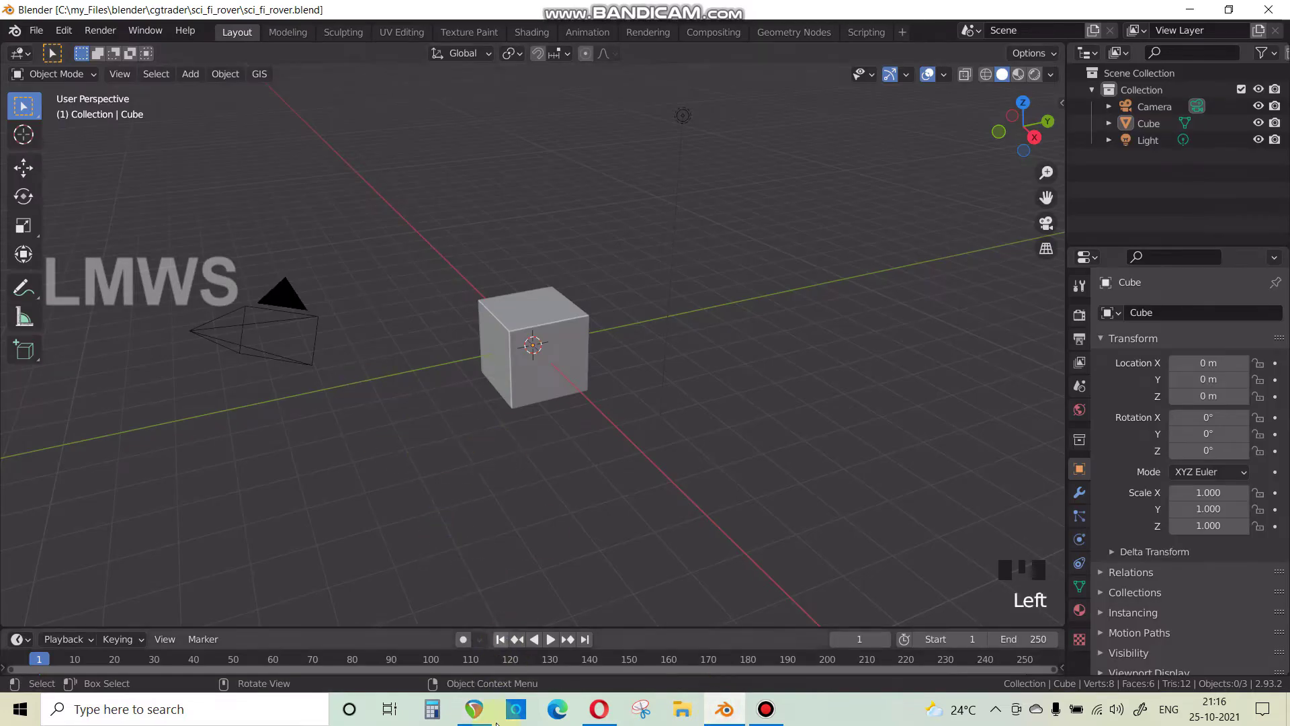
click(474, 708)
click(239, 436)
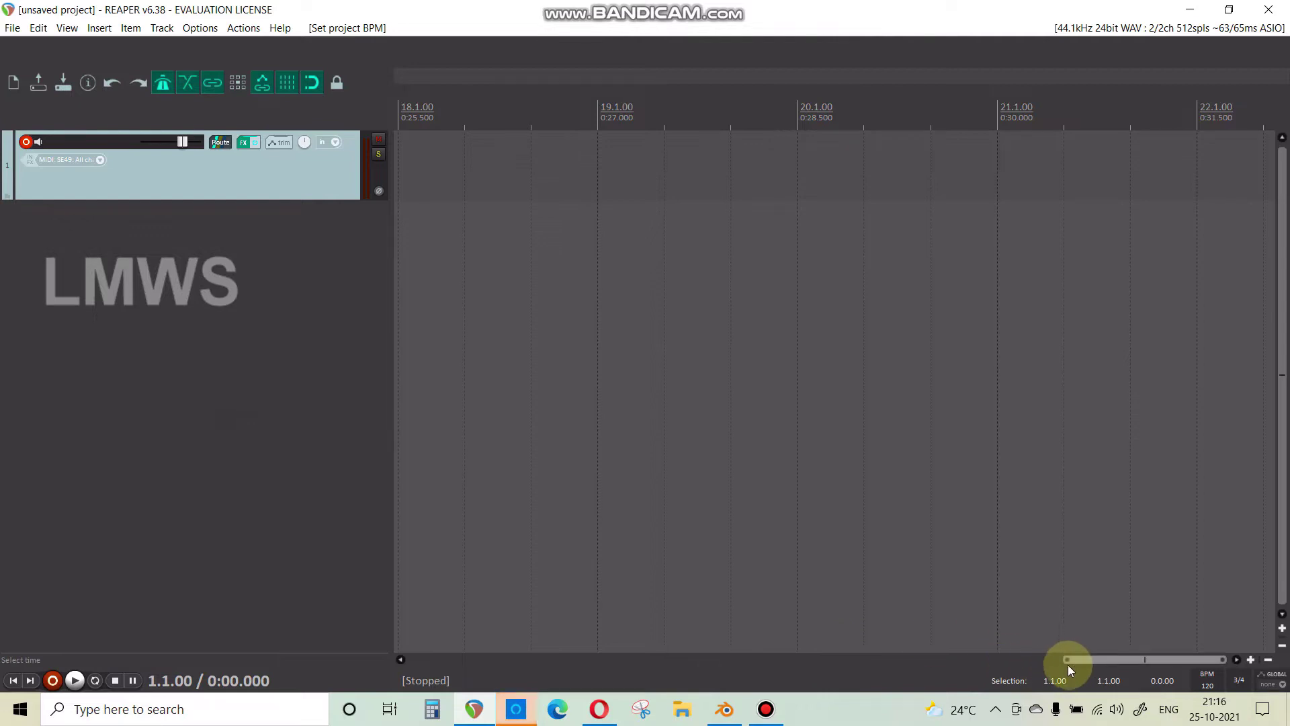
drag(1067, 659, 186, 661)
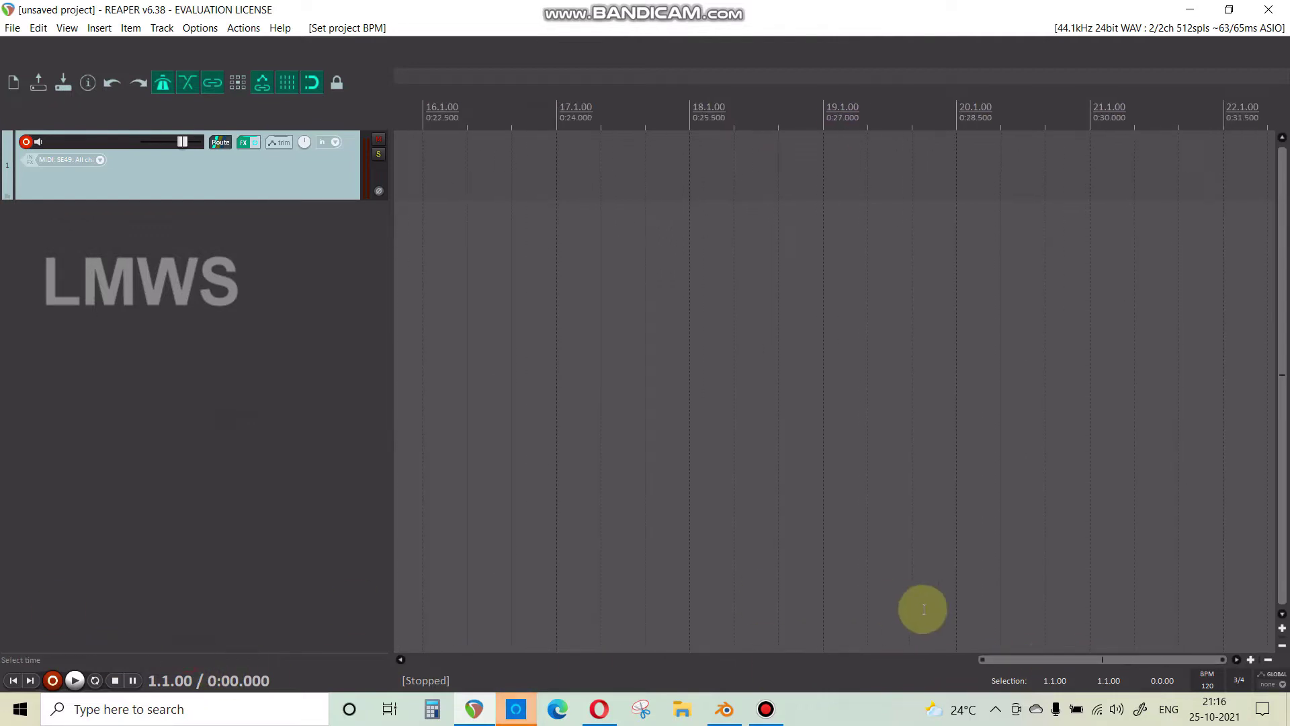
drag(1051, 659, 1193, 660)
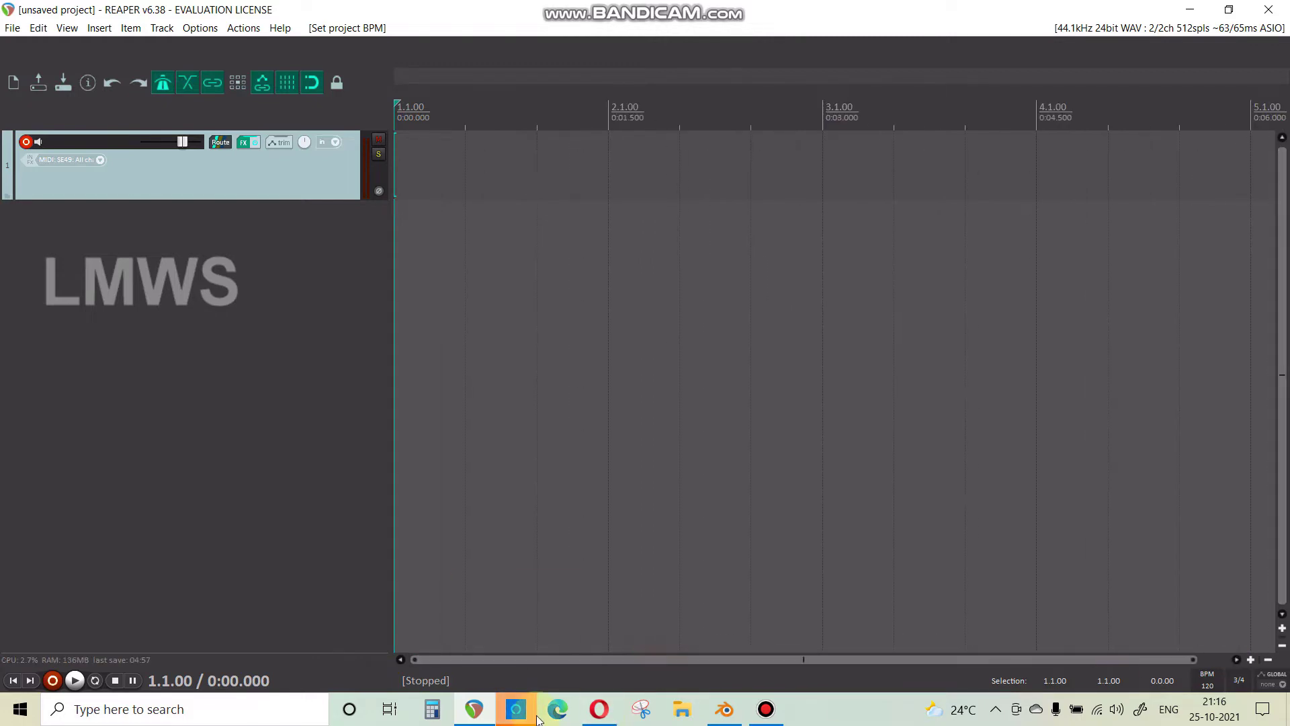
mouse_move(532, 714)
click(566, 582)
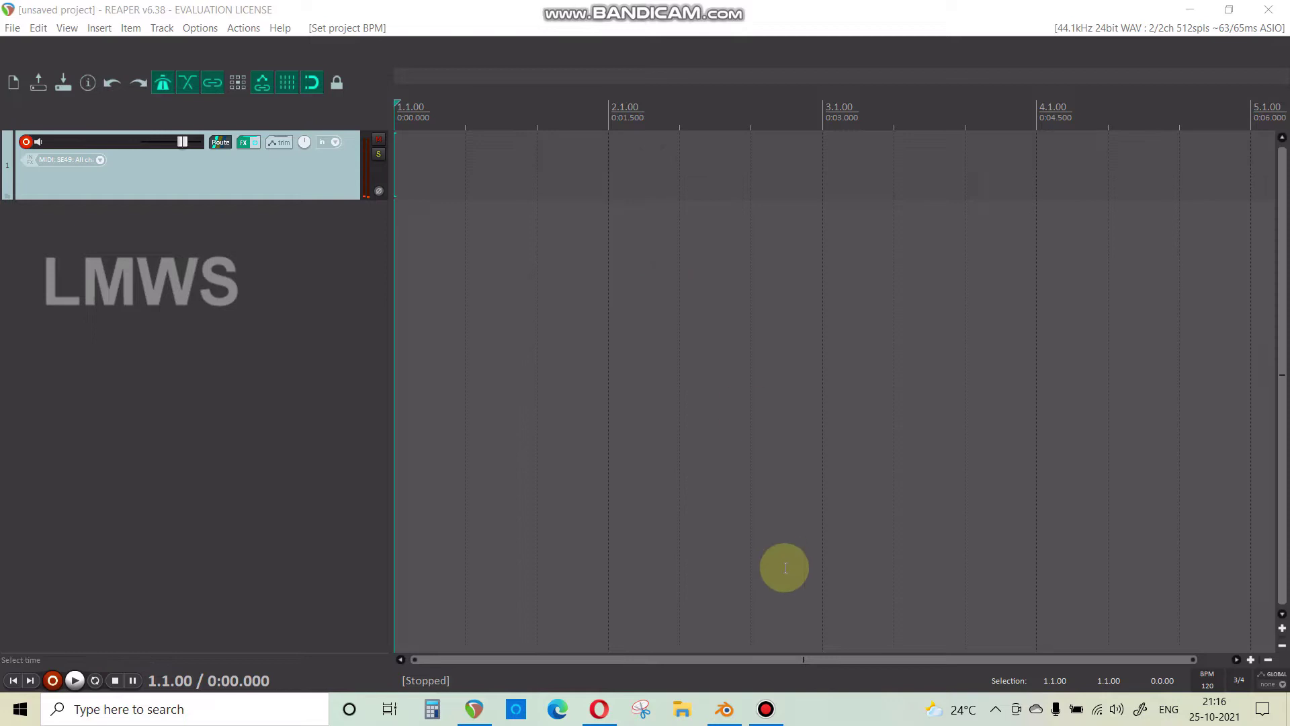
Switch to Blender, save the scene file and check the rover reference image in the browser before returning.
click(724, 709)
scroll(525, 429, up, 5)
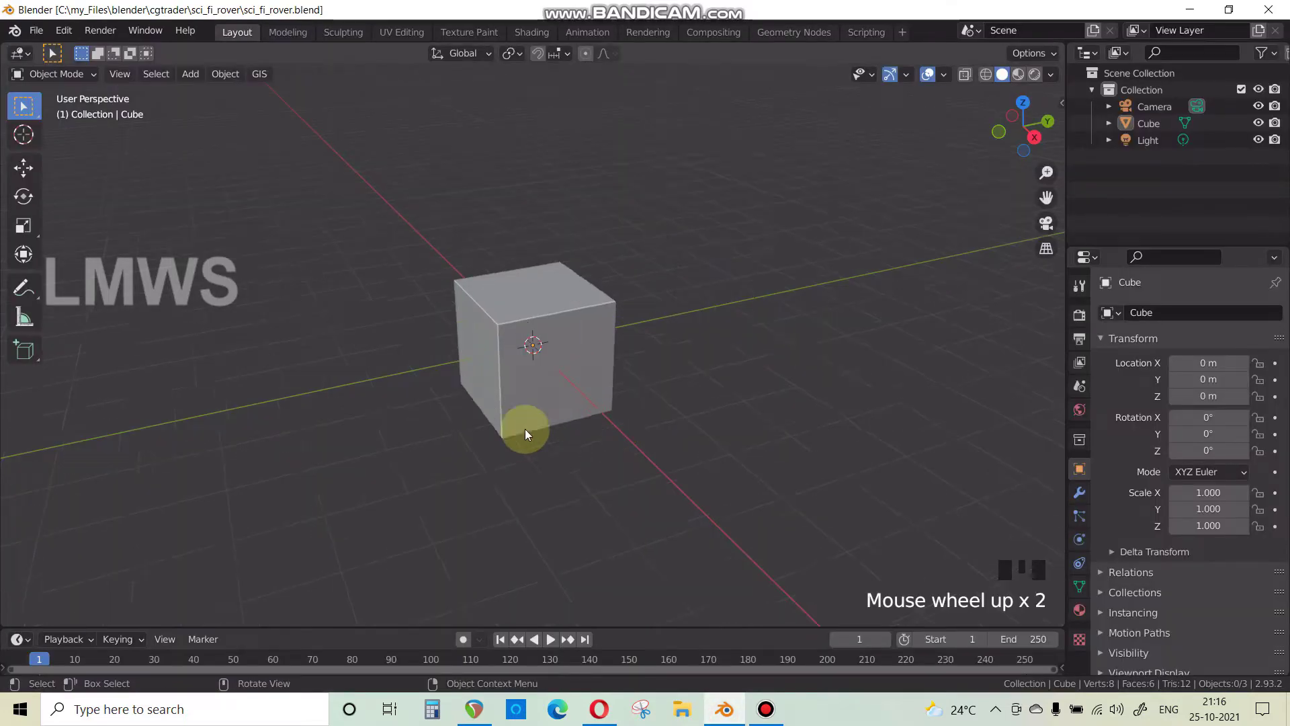
key(ctrl+s)
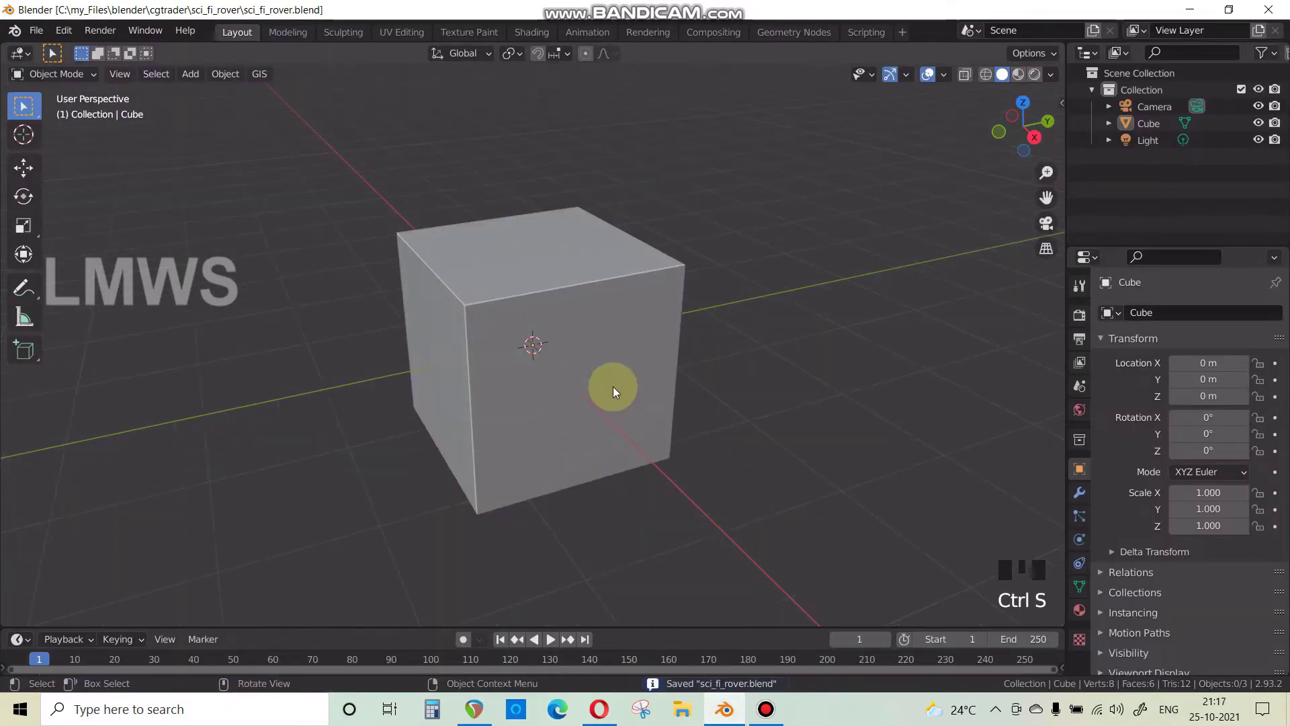
click(598, 709)
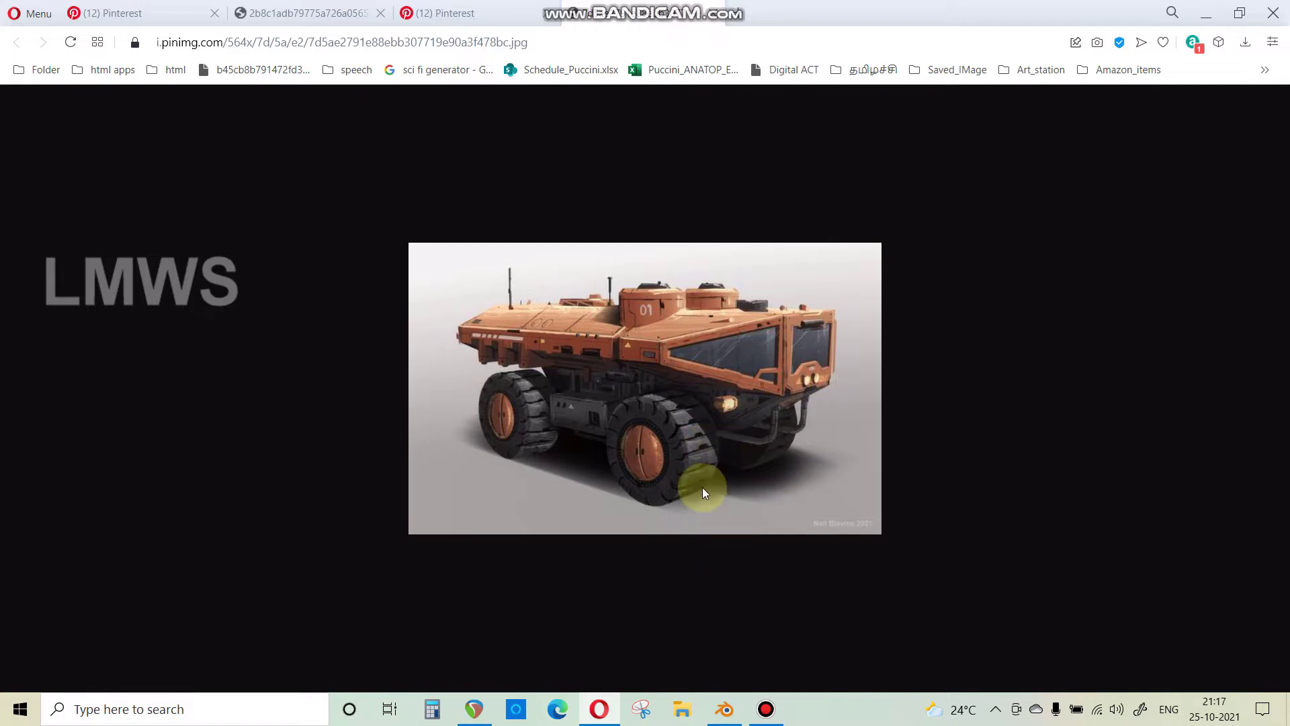
click(724, 709)
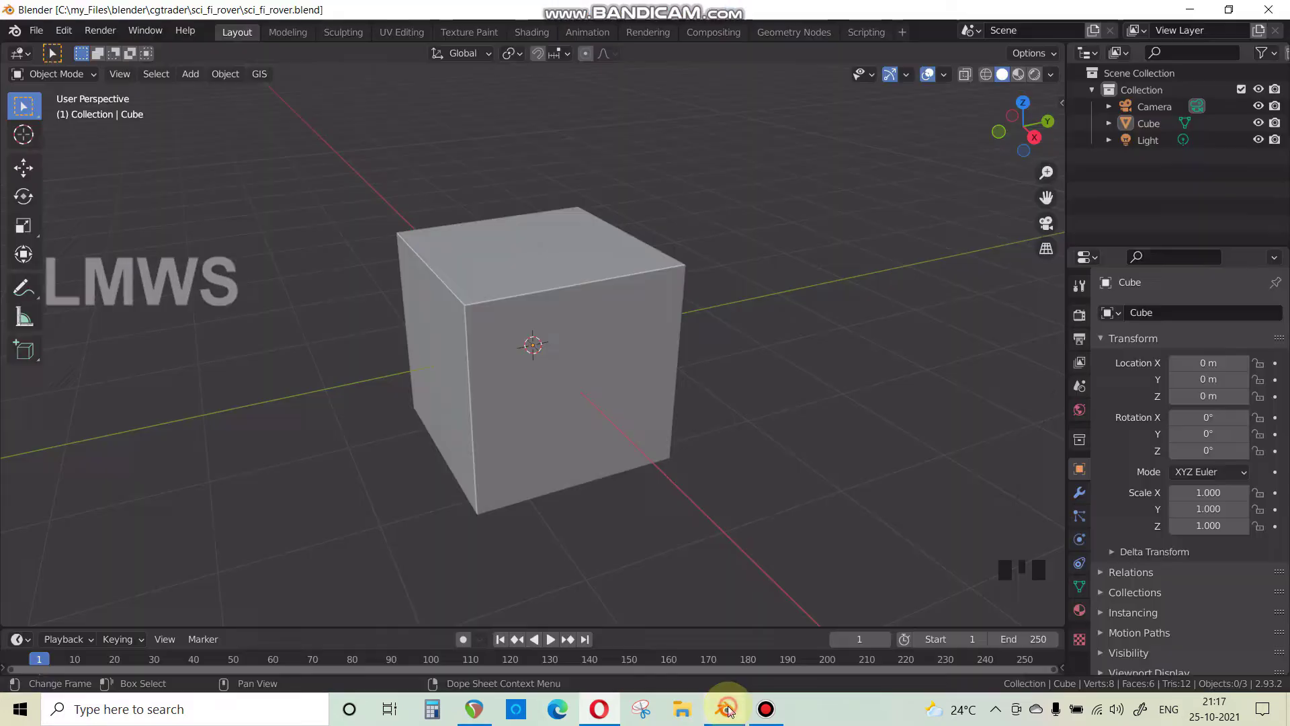
Add a new collection to the scene, name it sci_fi_rover and save the file.
click(619, 401)
click(1159, 185)
right_click(1159, 184)
click(1159, 185)
click(1182, 162)
double_click(1182, 154)
text(sci_f)
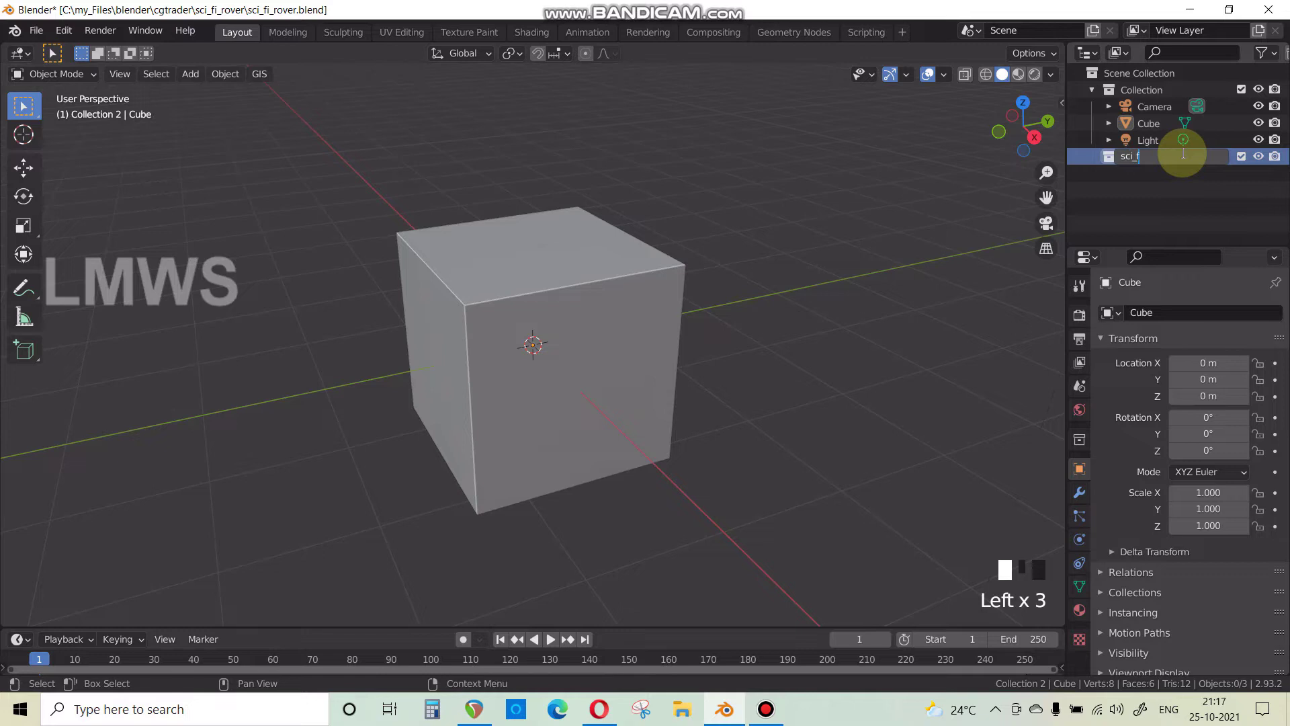
text(i)
text(_rover)
key(Return)
key(ctrl+s)
Move the cube into the sci_fi_rover collection, select it in the front view and save the file.
click(1147, 126)
drag(1147, 126, 1142, 160)
click(545, 345)
key(KP_1)
key(ctrl+s)
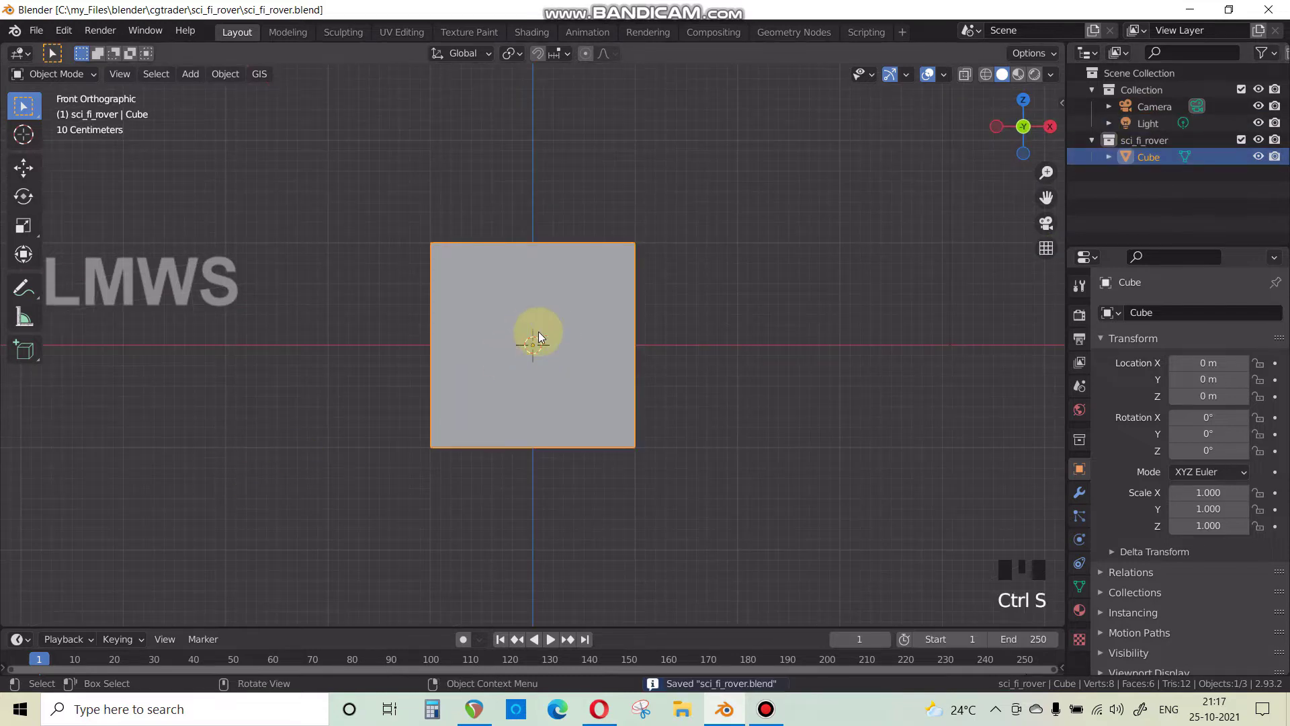
Switch the selected cube from Object Mode to Edit Mode.
key(ctrl+r)
key(Escape)
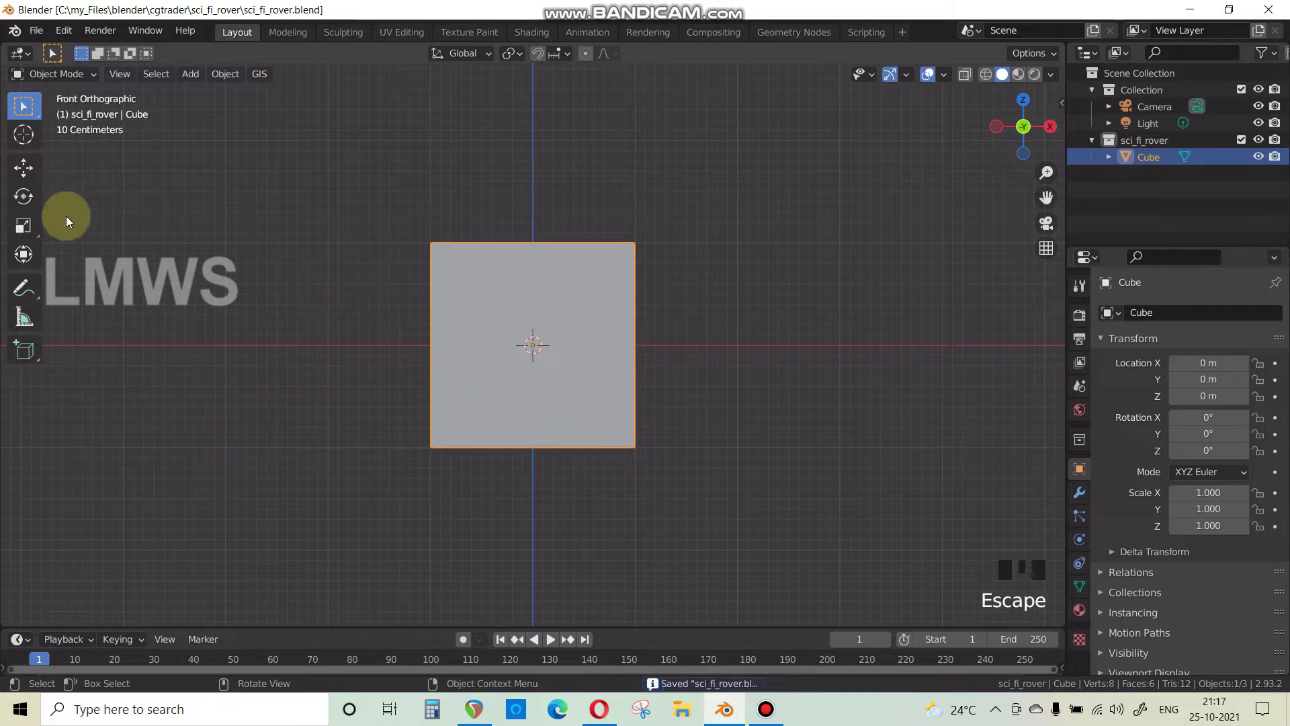
click(56, 74)
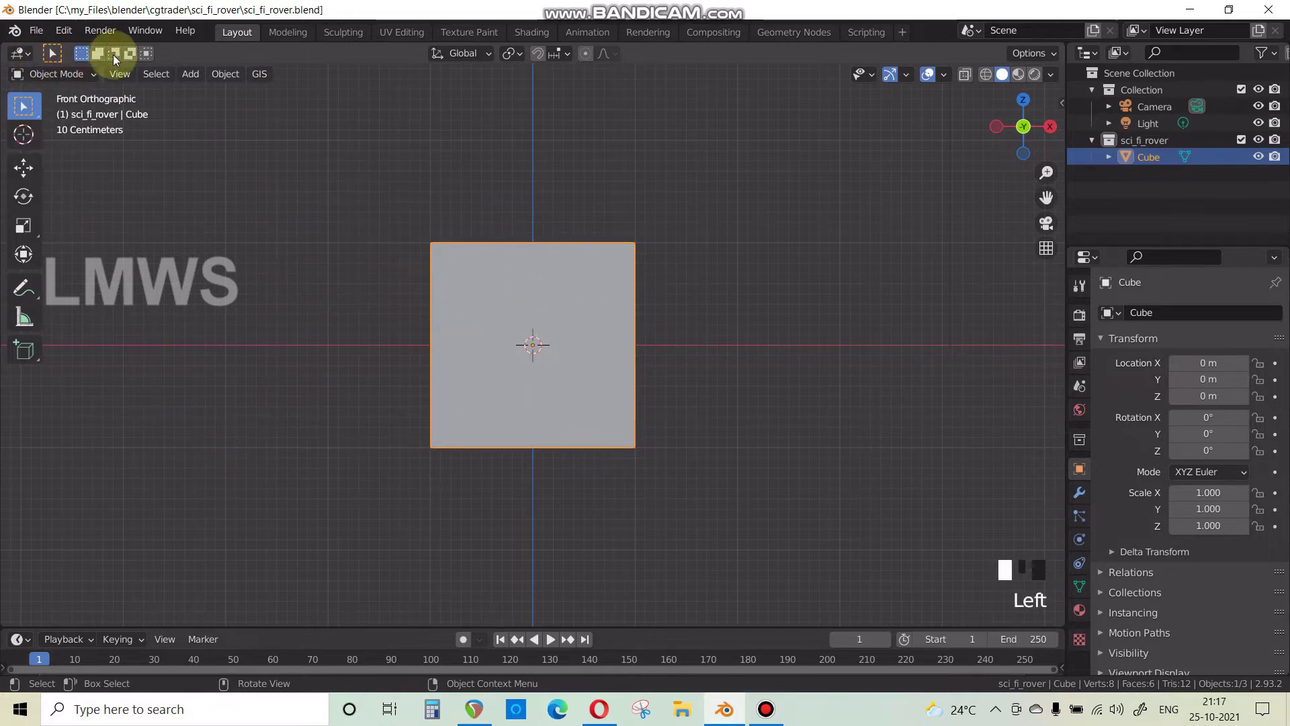
click(56, 74)
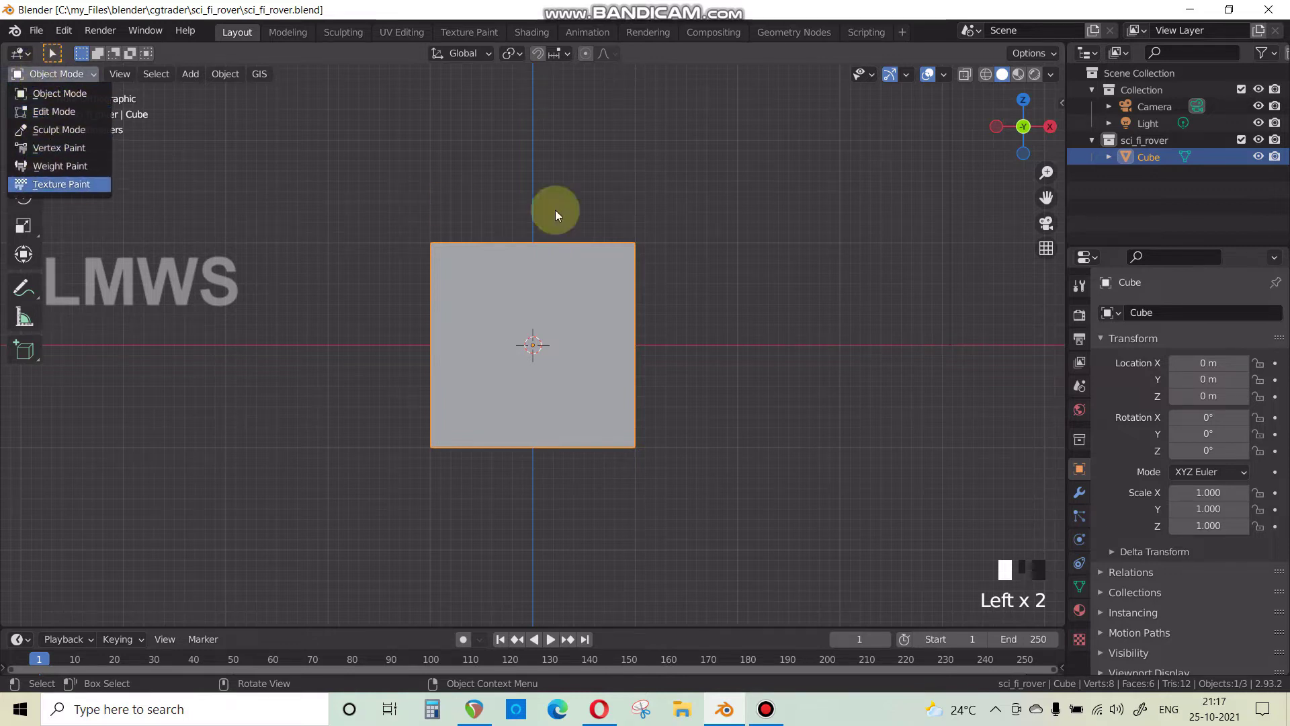
click(54, 74)
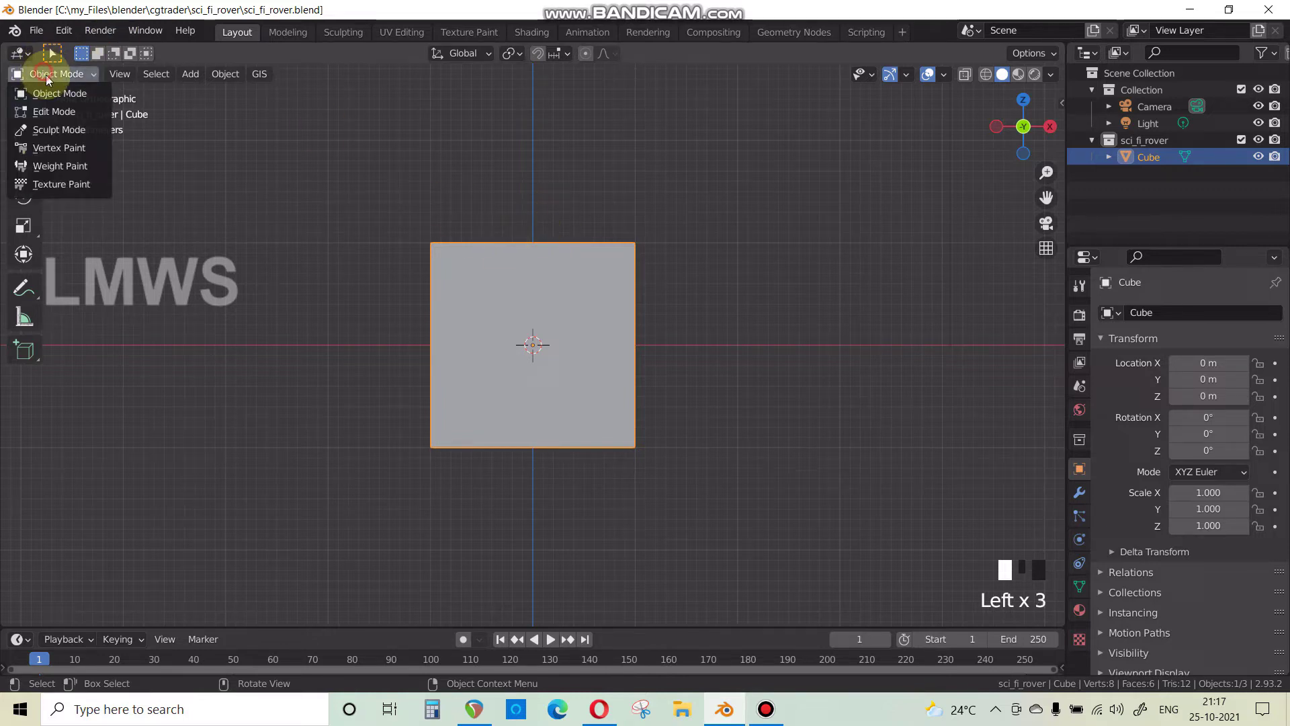
click(60, 112)
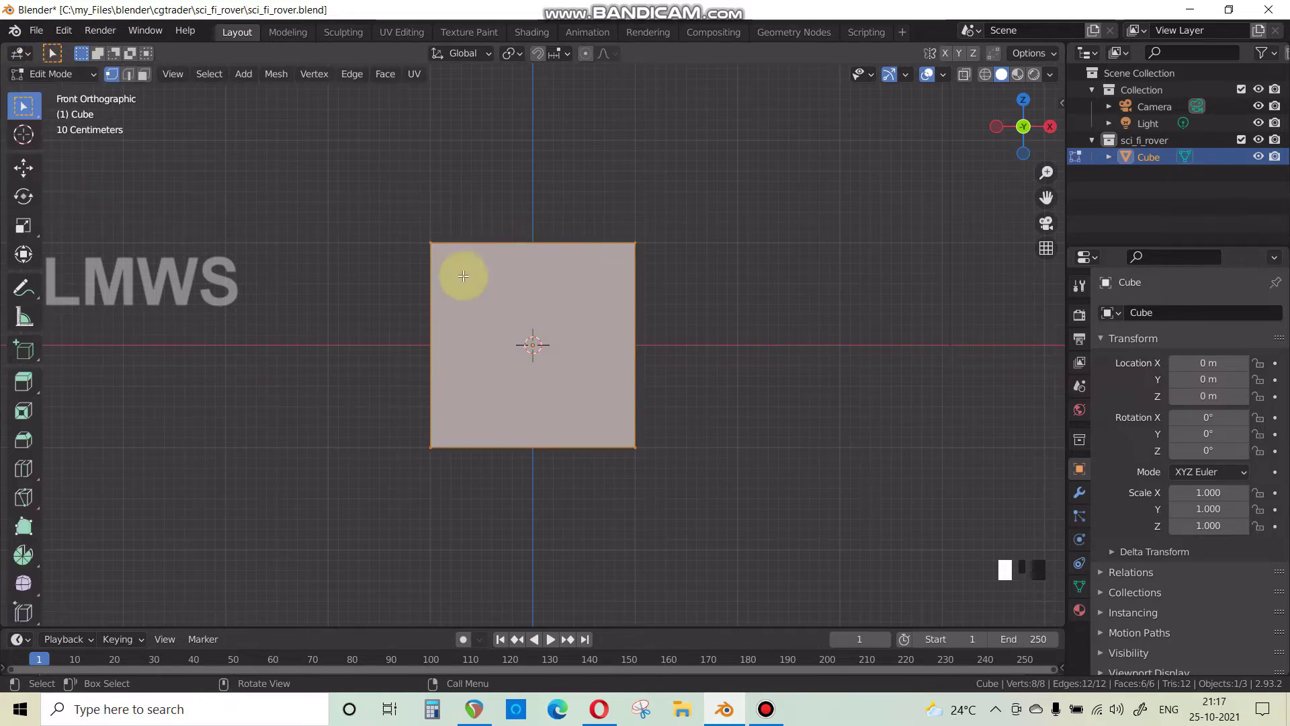
Check the rover's body proportions in the browser reference image and return to Blender.
scroll(471, 275, down, 2)
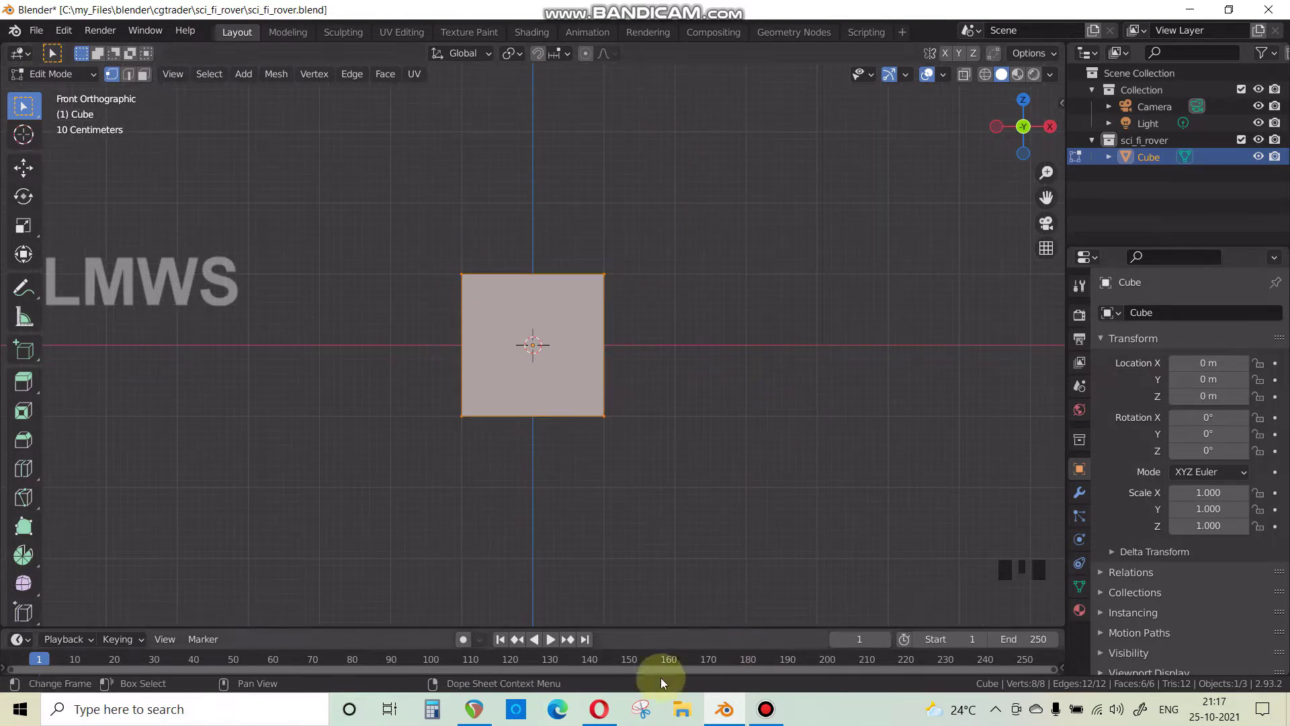
click(598, 709)
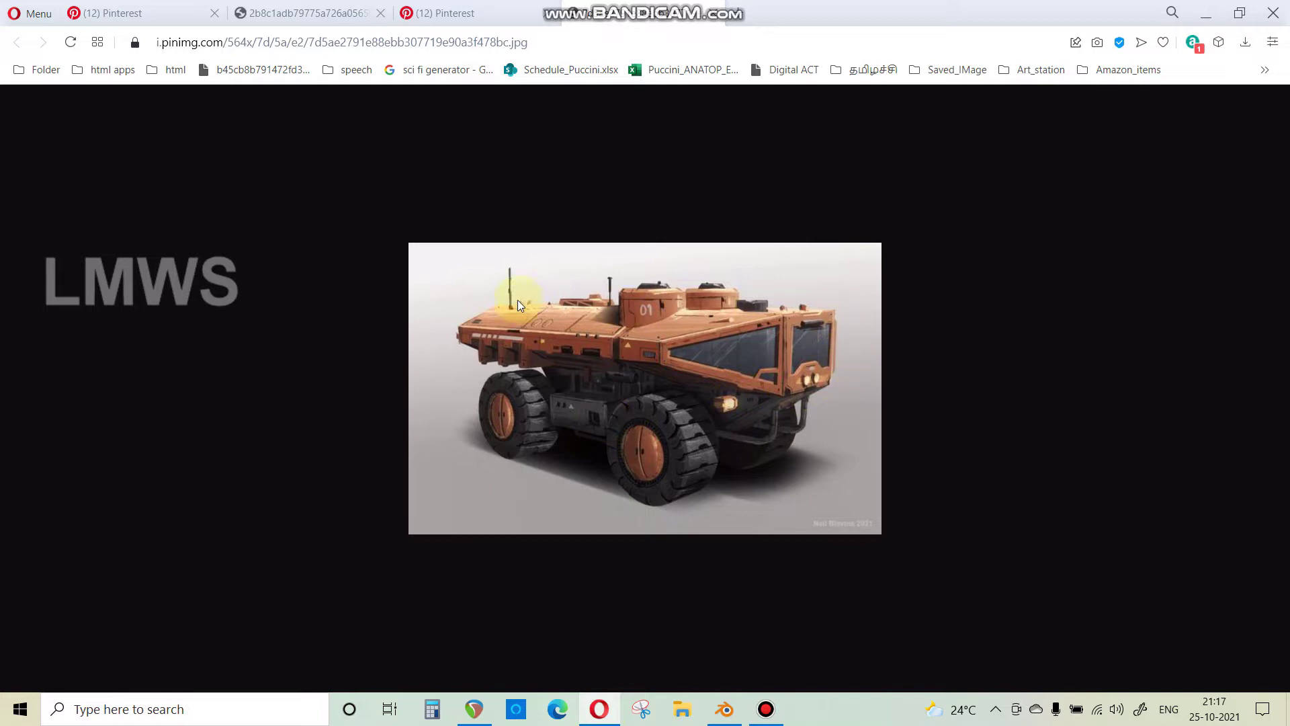
click(724, 709)
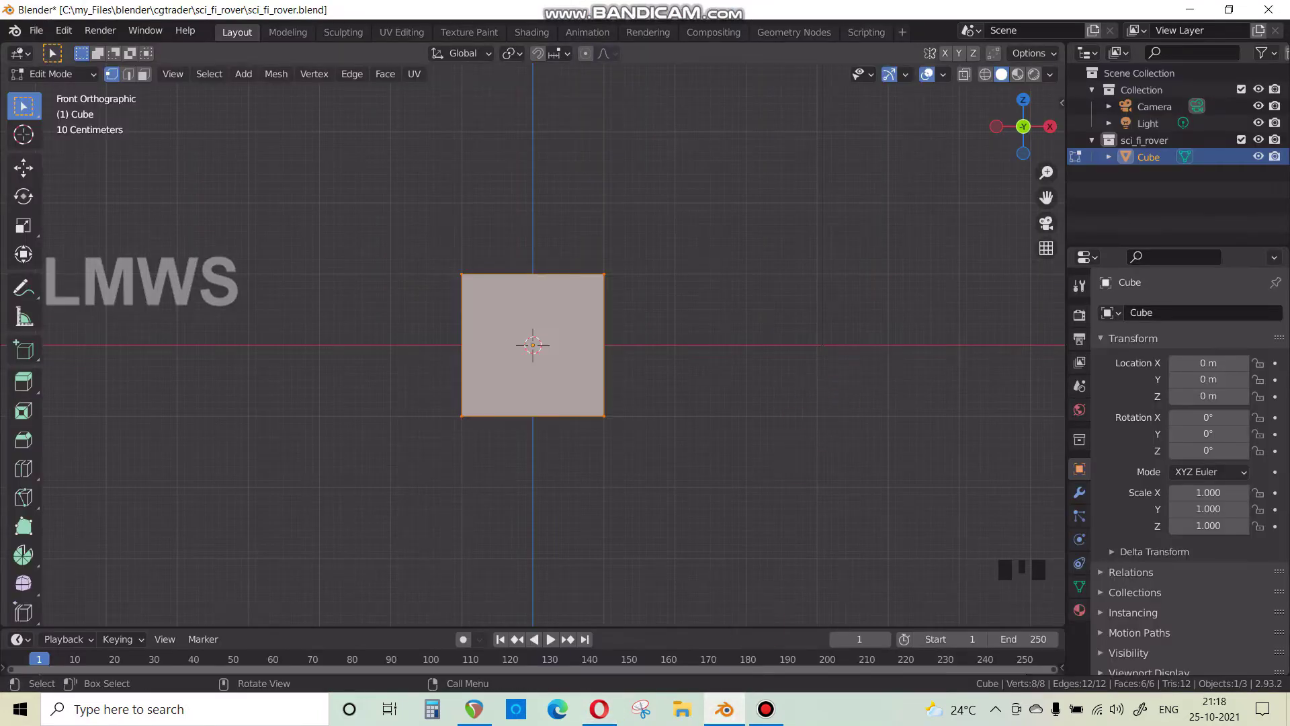
key(s)
right_click(835, 406)
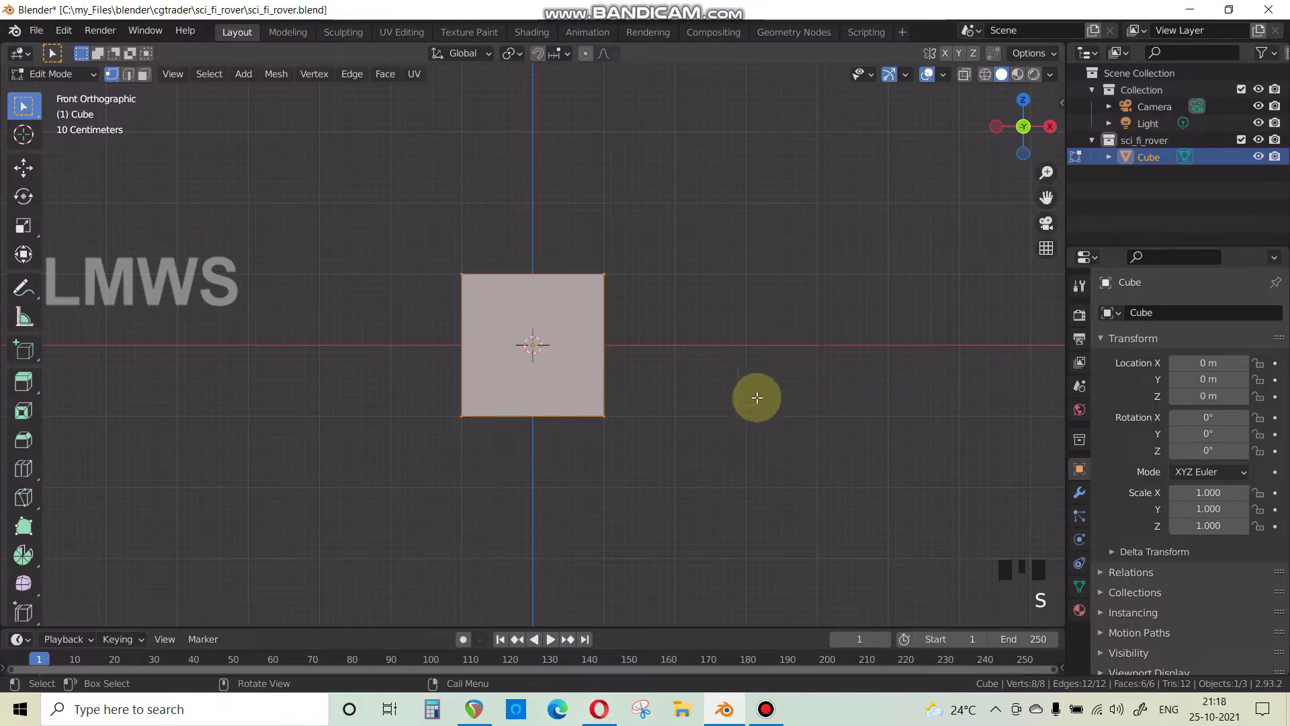
key(s)
key(x)
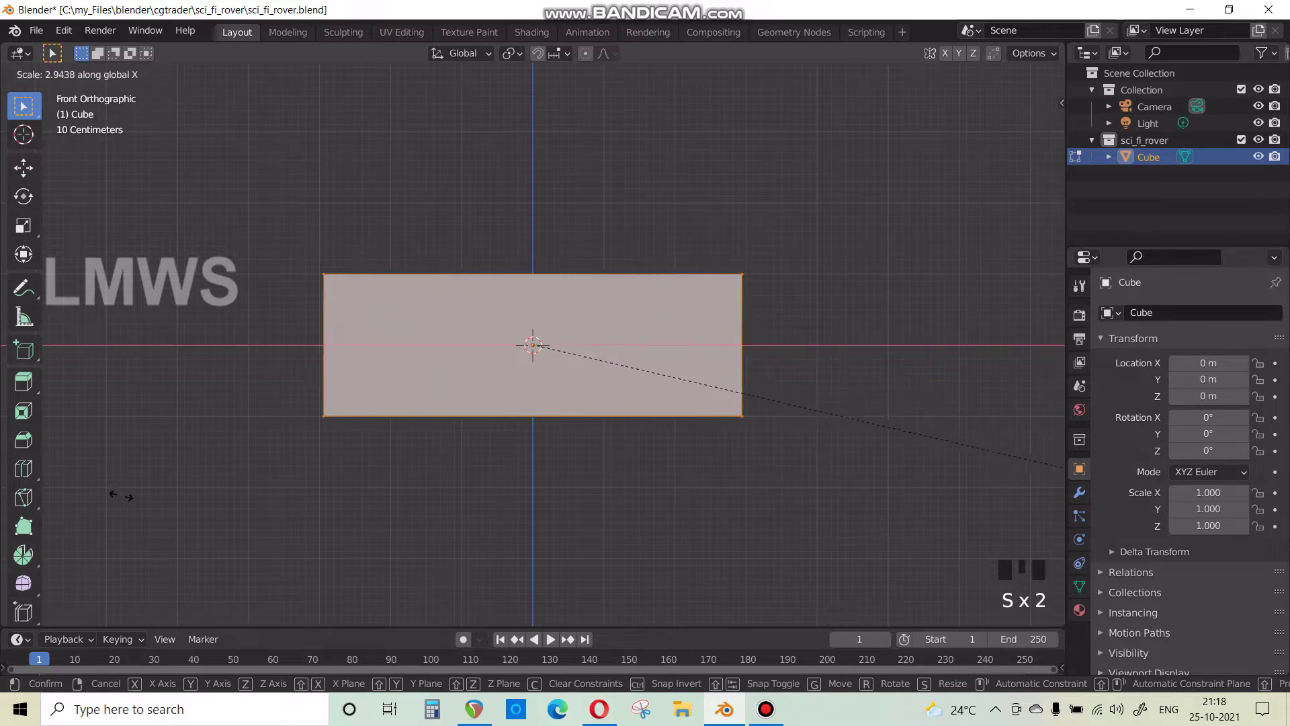
key(2)
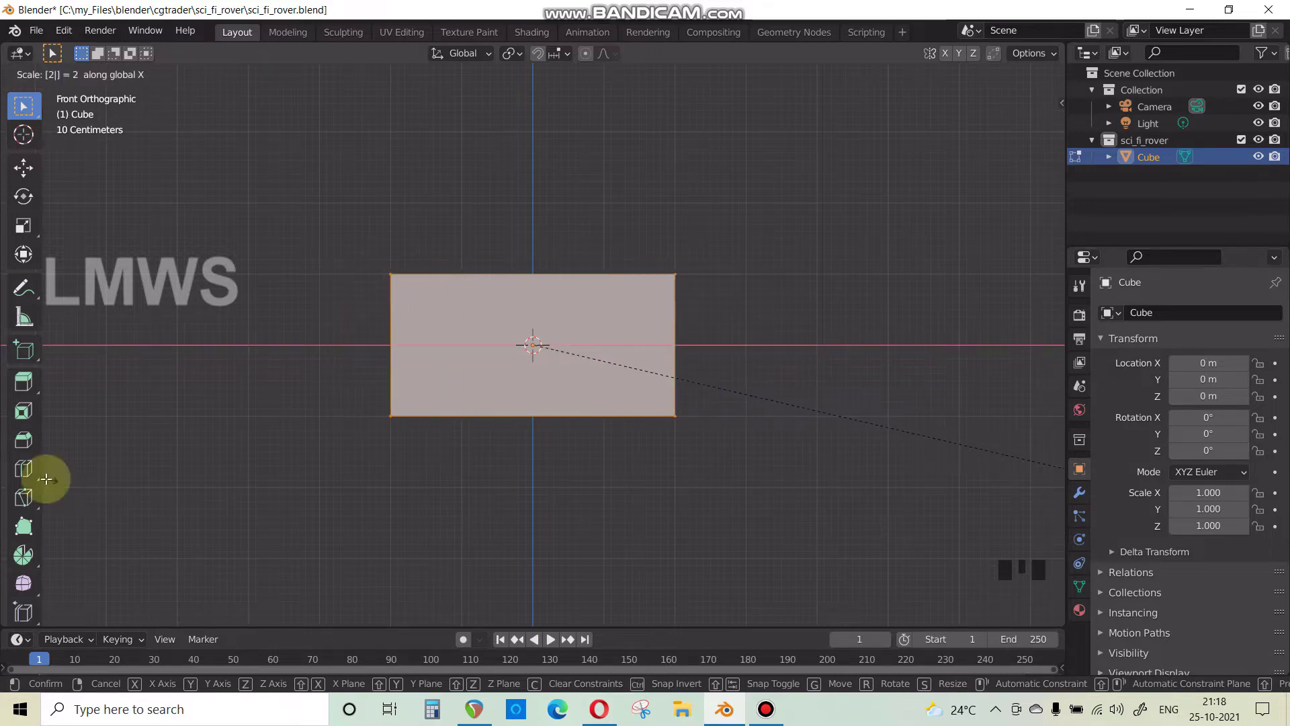
key(Escape)
Scale the cube's whole mesh by a factor of 3 along the X axis.
key(s)
key(x)
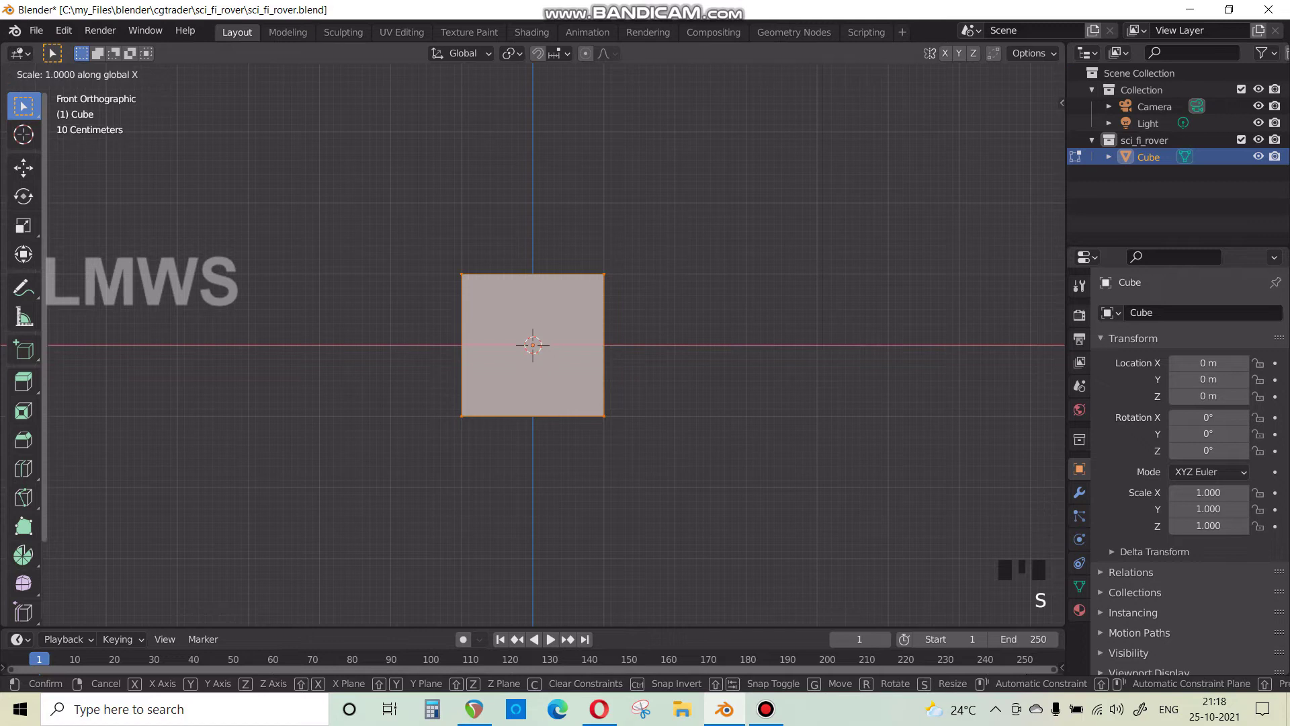
key(3)
key(Return)
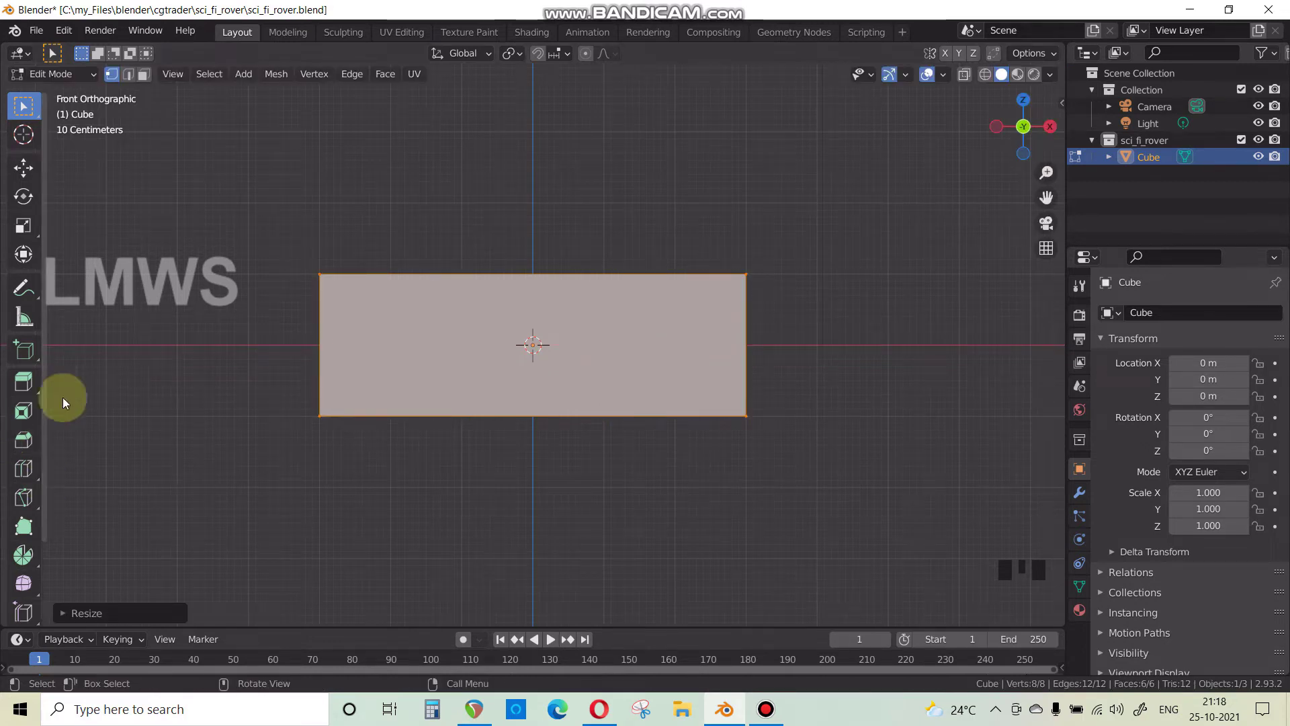
scroll(188, 467, down, 2)
middle_drag(475, 416, 324, 494)
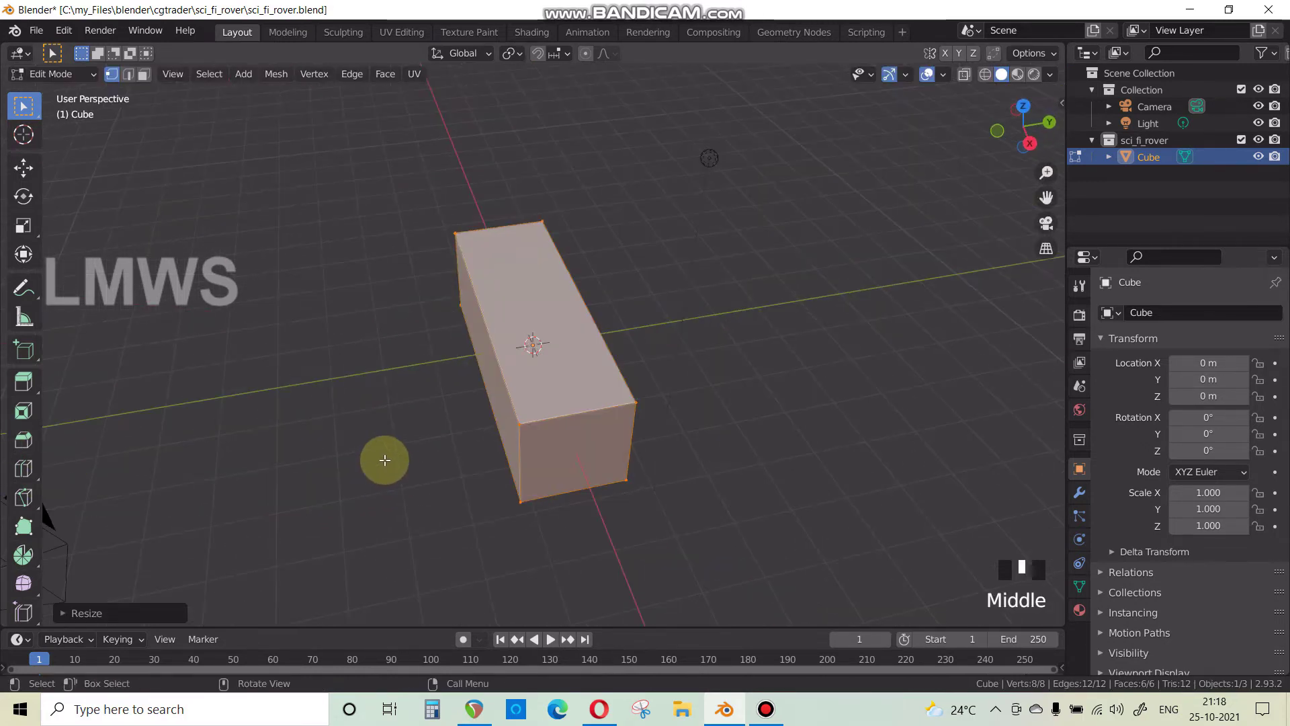
key(KP_7)
scroll(340, 452, down, 2)
key(s)
text(y)
text(6)
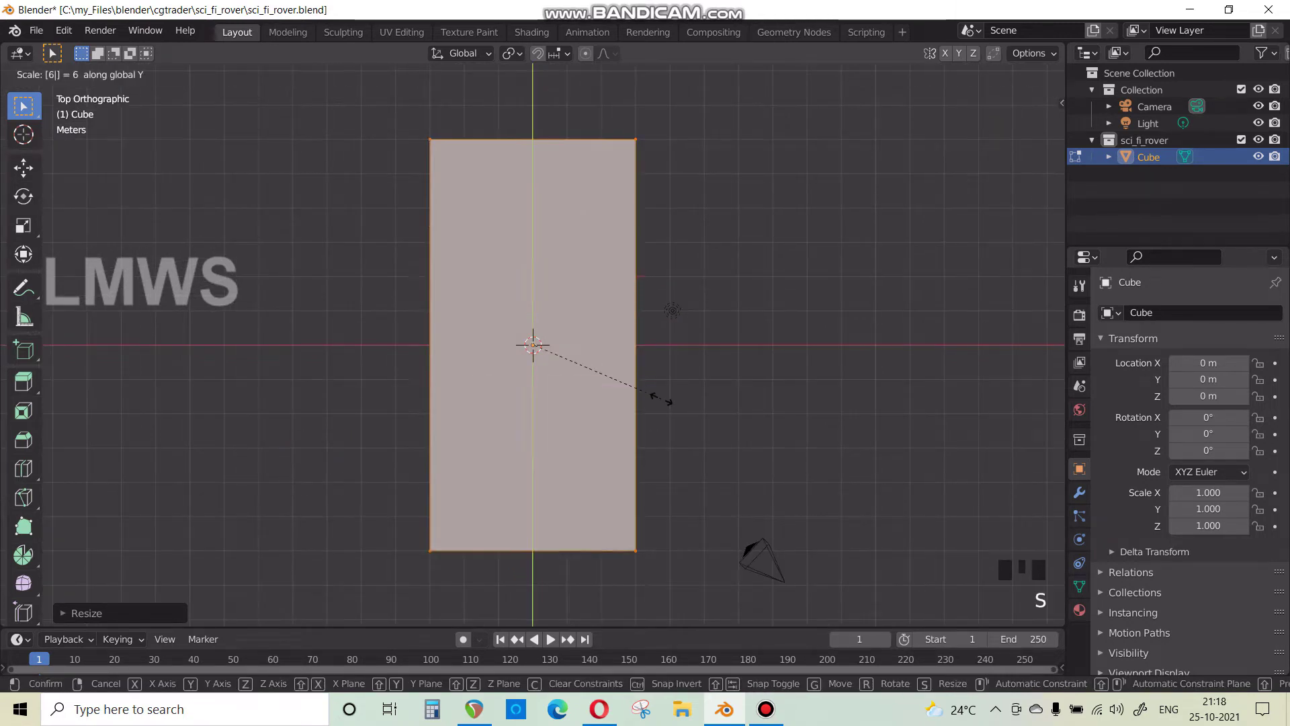
key(BackSpace)
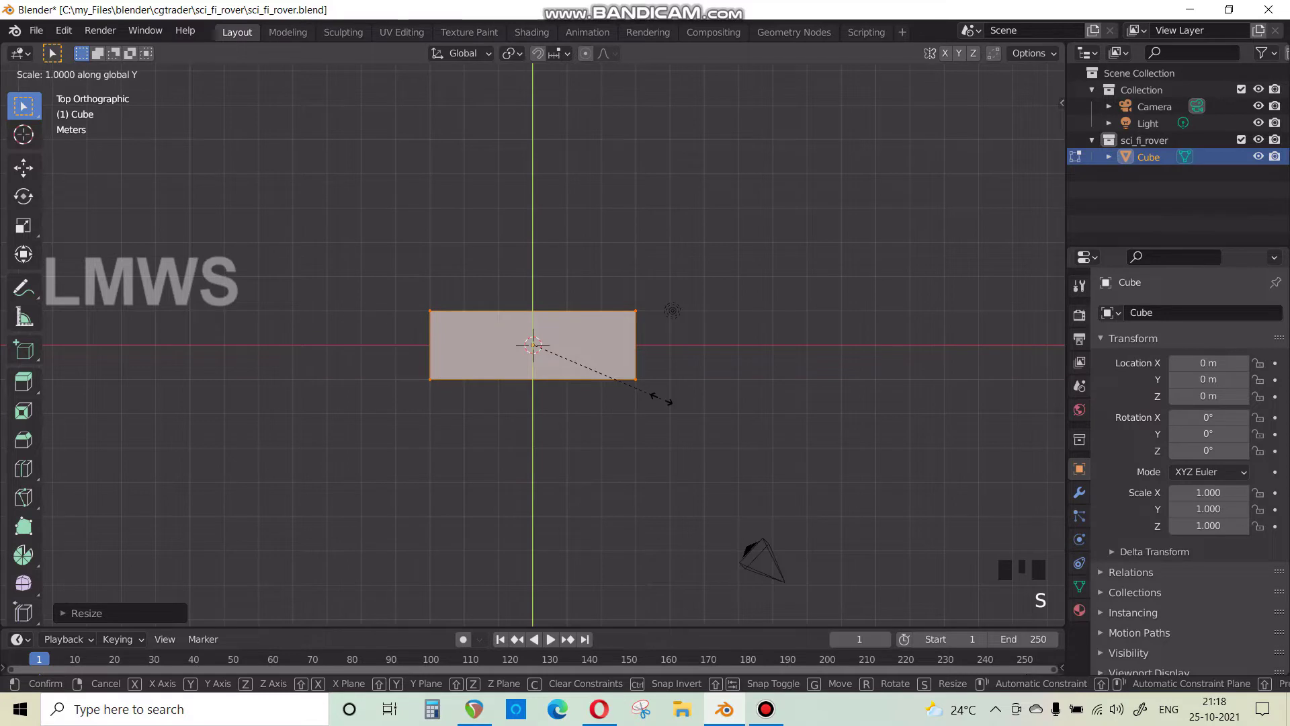
text(5)
key(Escape)
Scale the whole mesh by a factor of 4 along the Y axis and save the file.
key(s)
text(y)
text(4)
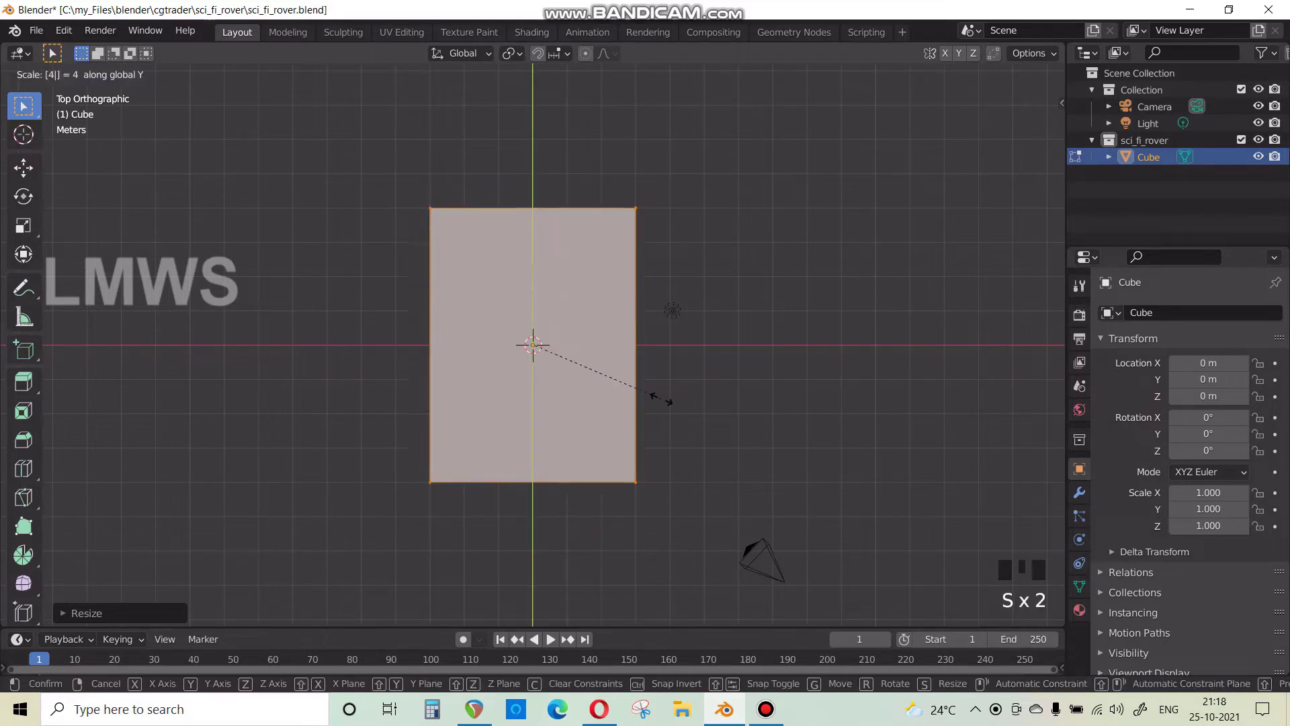
click(661, 398)
middle_drag(492, 395, 571, 280)
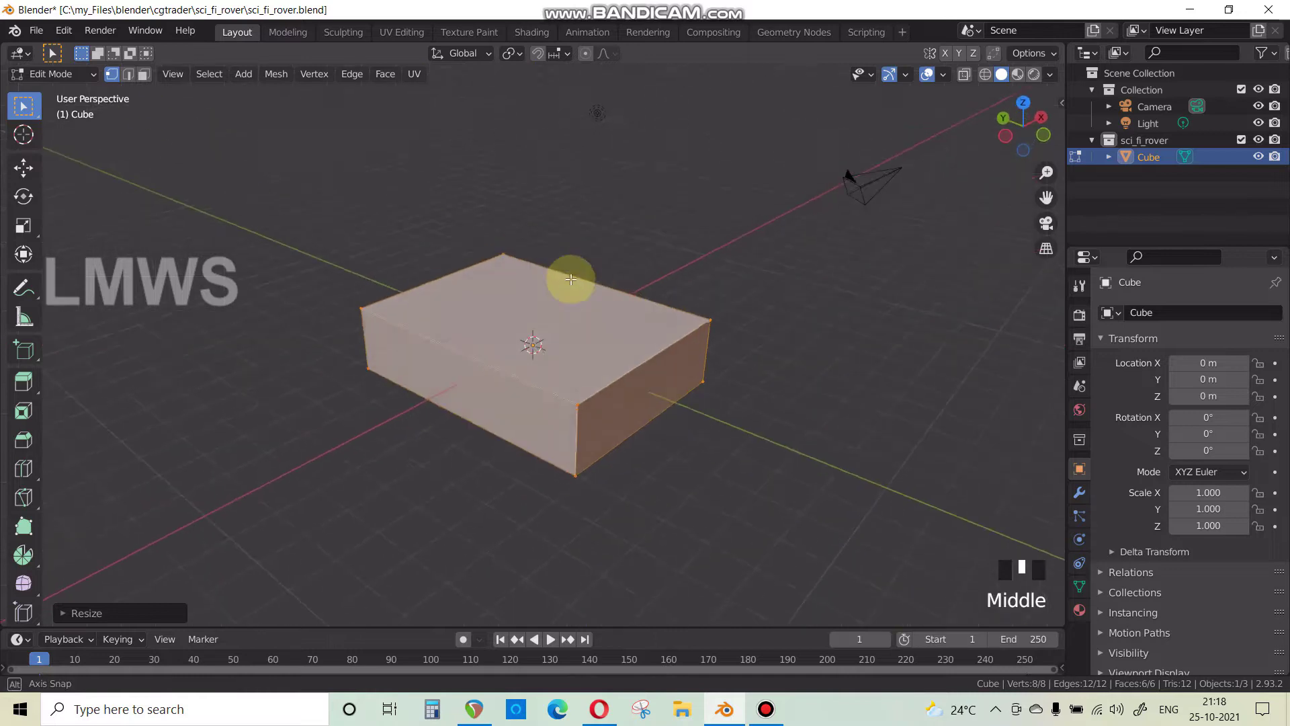
scroll(622, 411, up, 2)
middle_drag(622, 412, 619, 649)
key(ctrl+s)
scroll(536, 401, down, 2)
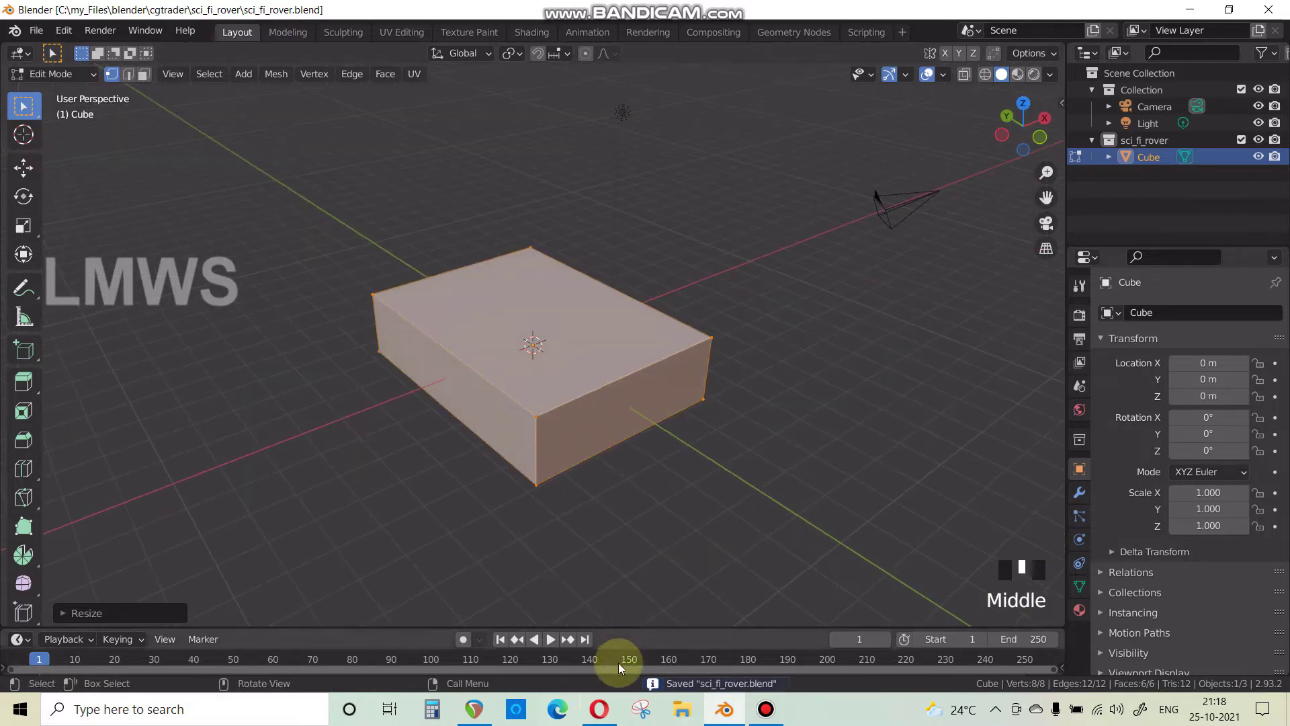
Switch to the browser to compare the block with the orange rover reference image.
click(598, 709)
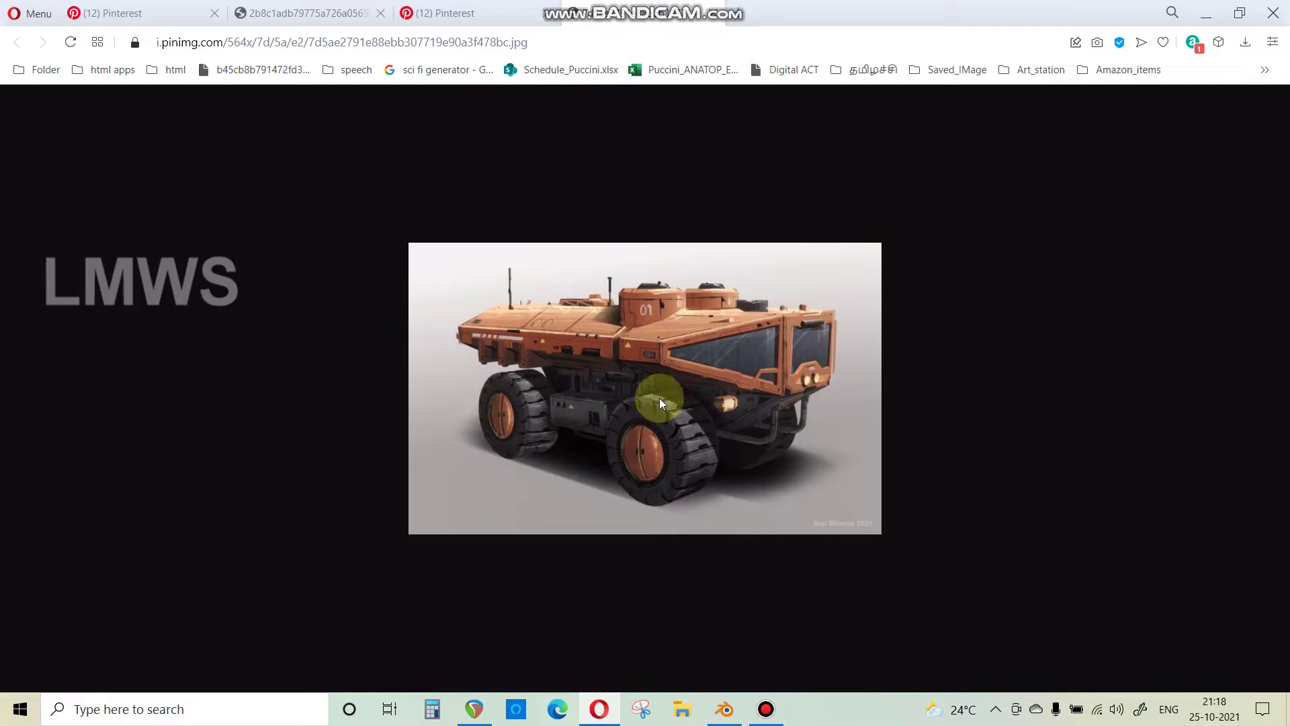
Return to Blender, view the block from an angle, and save the rover file.
click(723, 707)
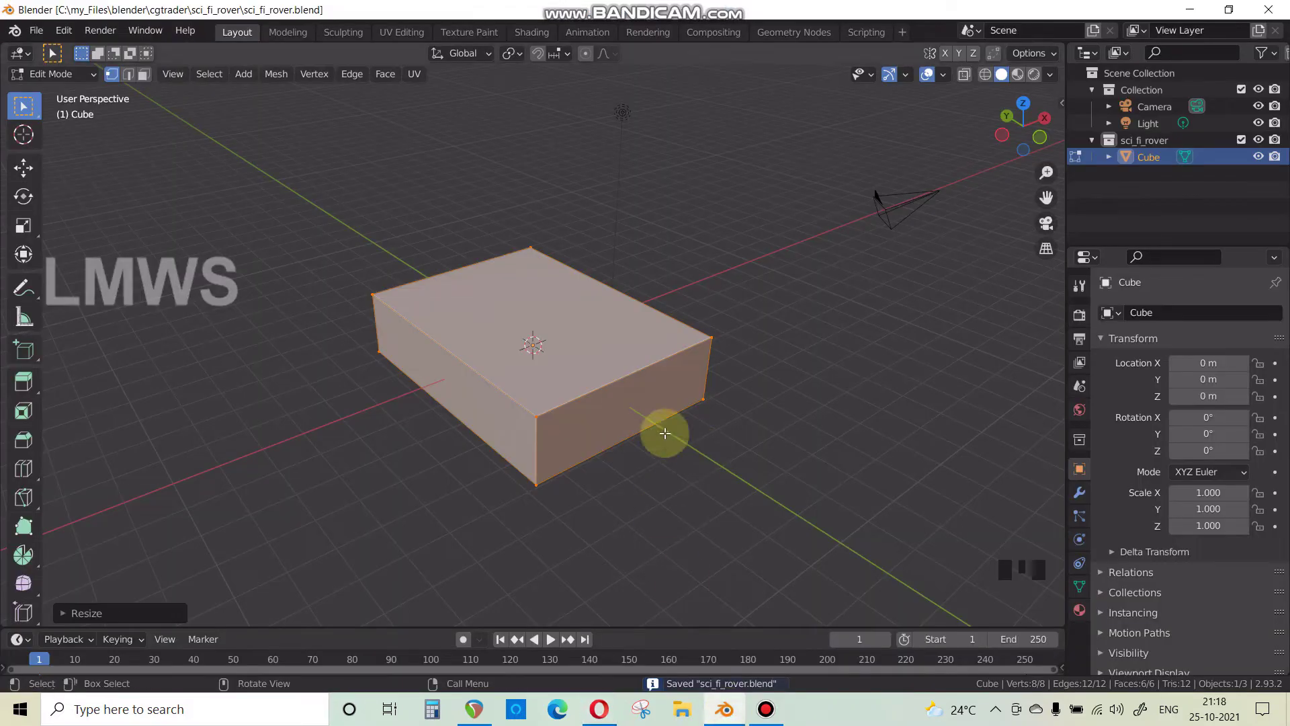
click(767, 709)
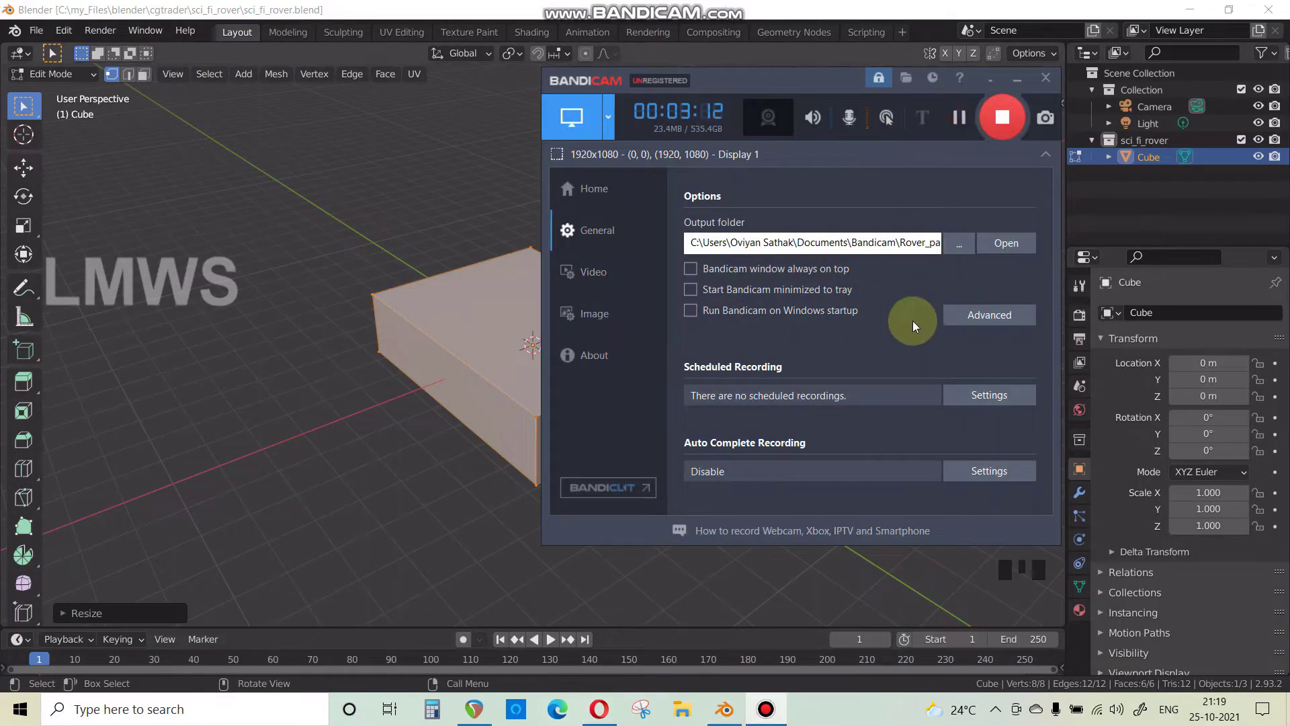
click(915, 9)
scroll(680, 429, up, 2)
key(ctrl+s)
middle_drag(679, 411, 717, 412)
scroll(699, 415, up, 1)
scroll(700, 415, down, 1)
middle_drag(665, 443, 644, 449)
key(ctrl+s)
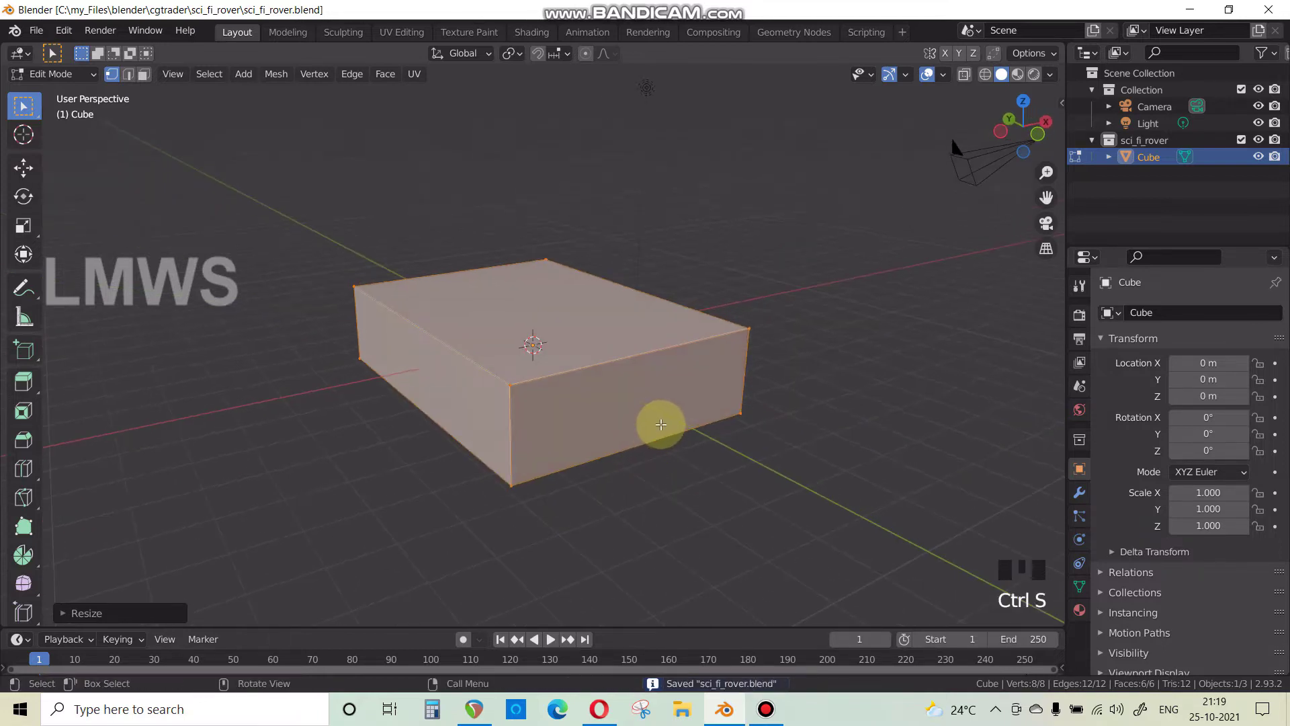
Add a single lengthwise loop cut through the centre of the block and save the file.
key(KP_7)
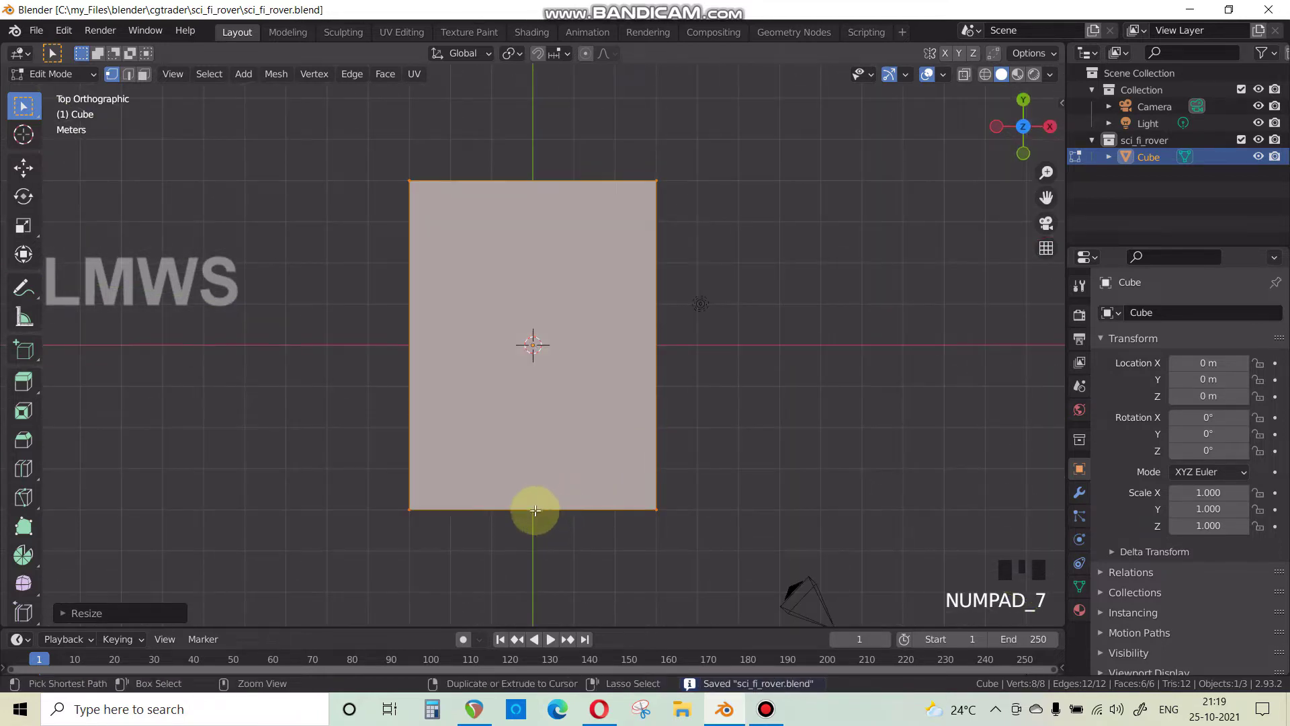
key(ctrl+r)
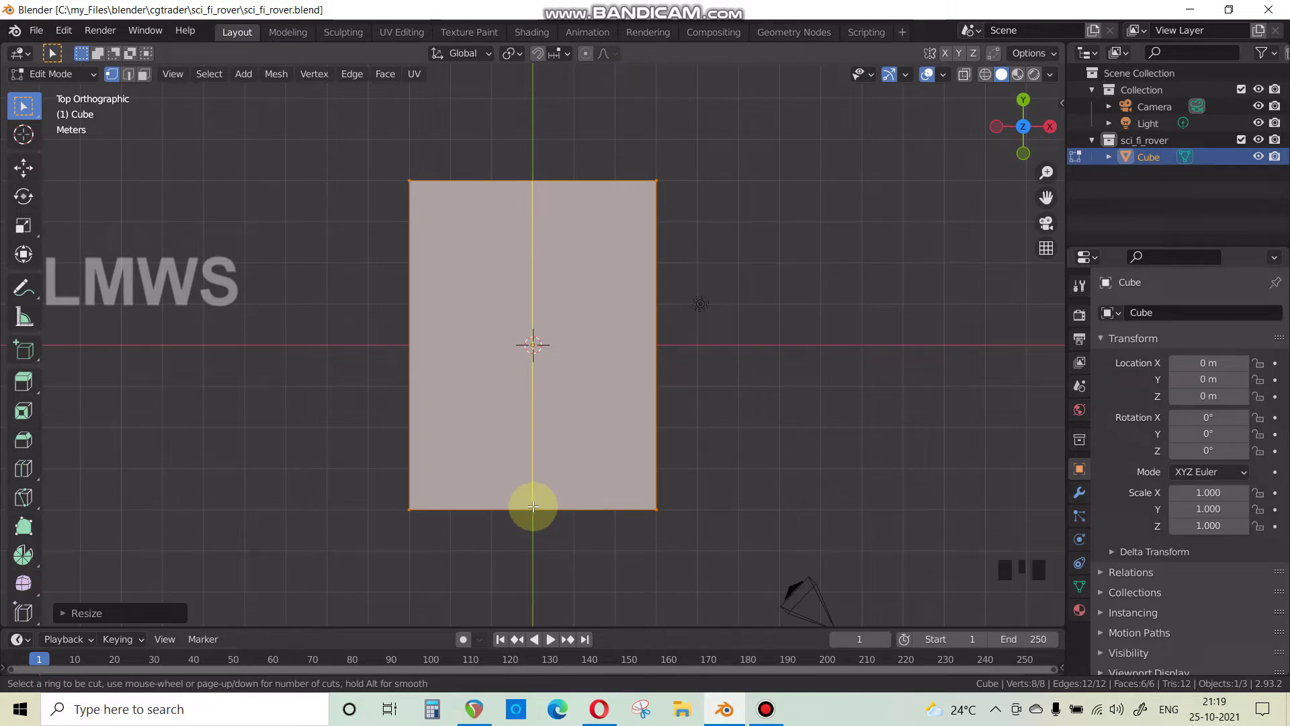
click(533, 506)
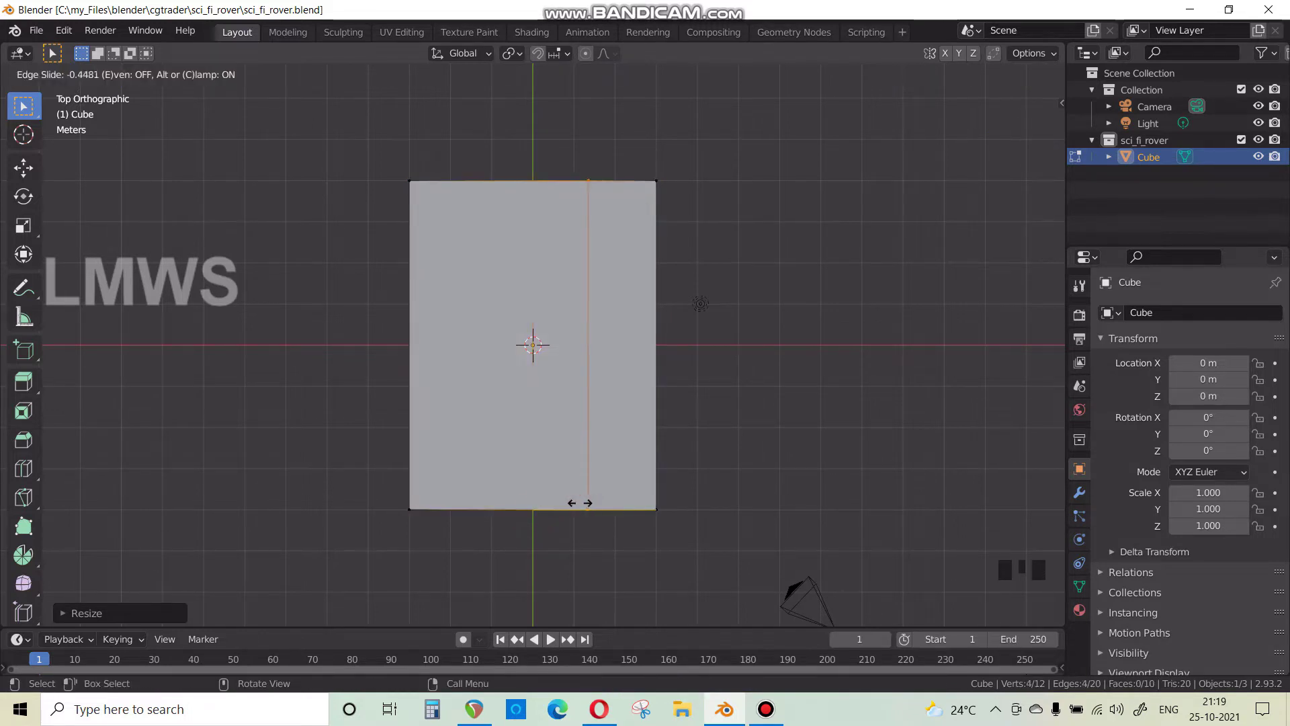
right_click(518, 507)
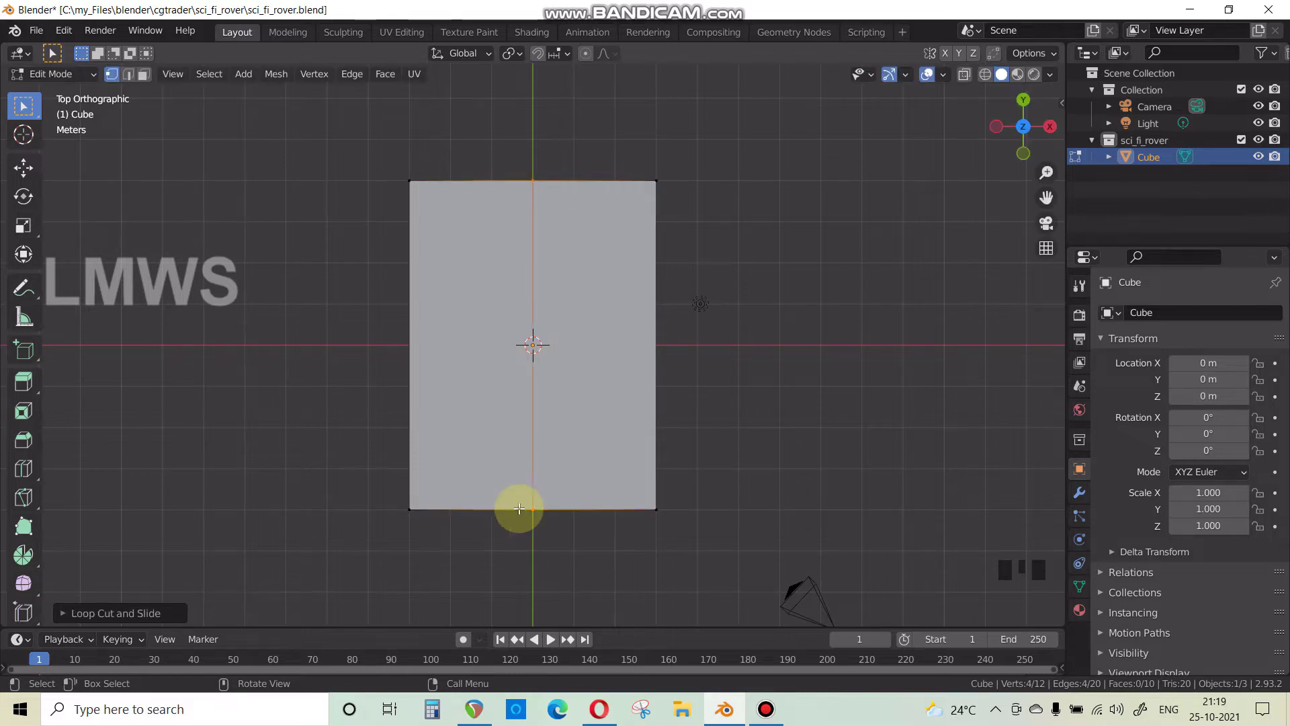
middle_drag(567, 473, 568, 422)
key(KP_1)
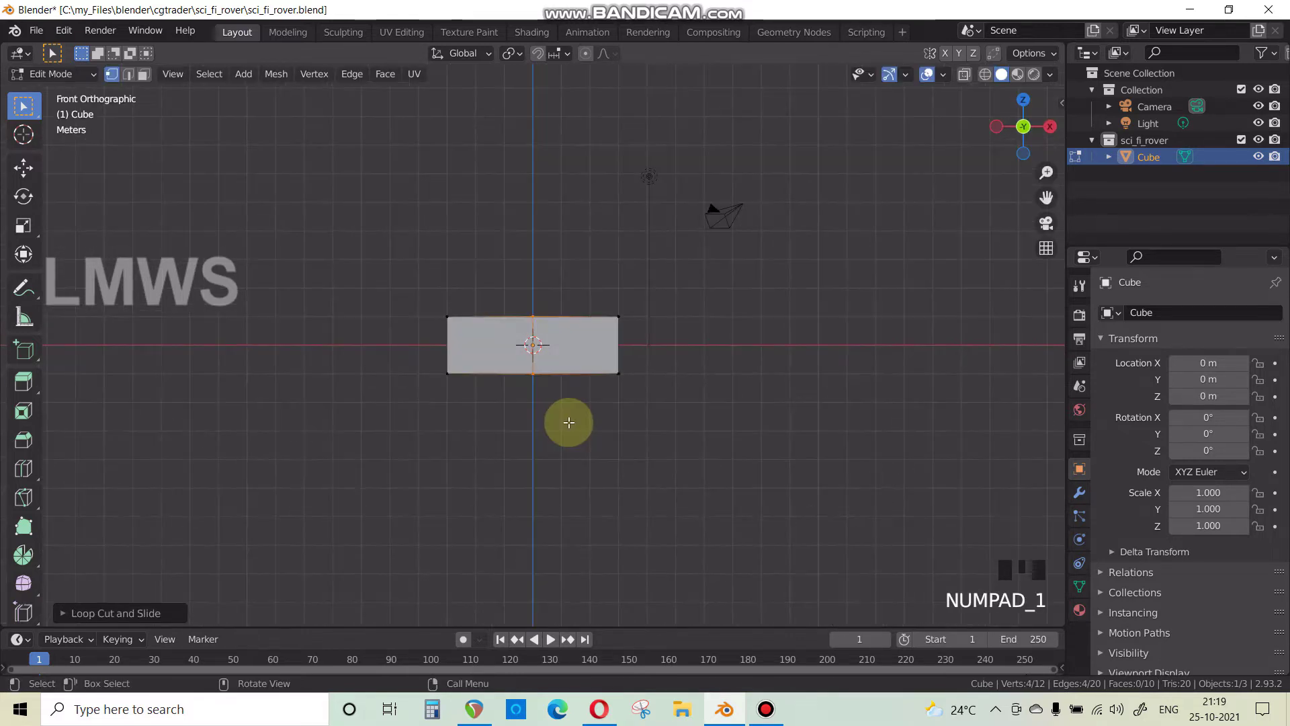
scroll(506, 470, up, 4)
key(alt+a)
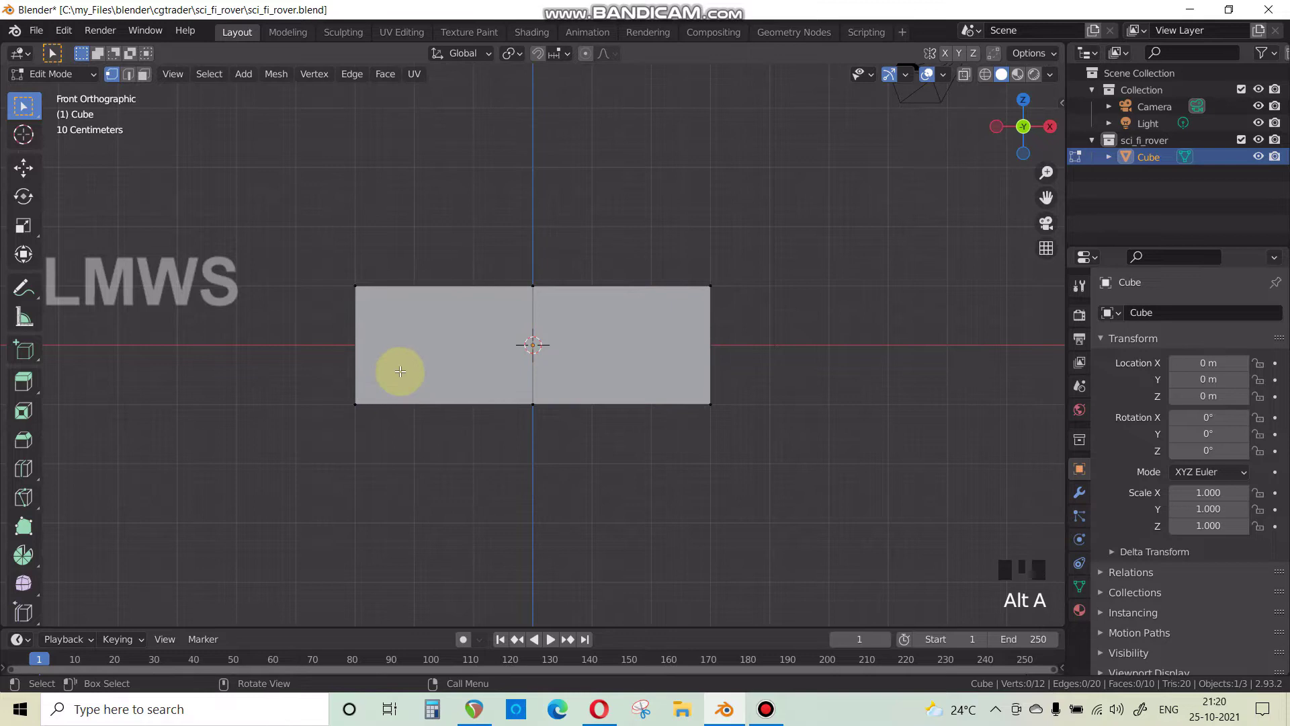
key(KP_3)
key(KP_1)
key(ctrl+s)
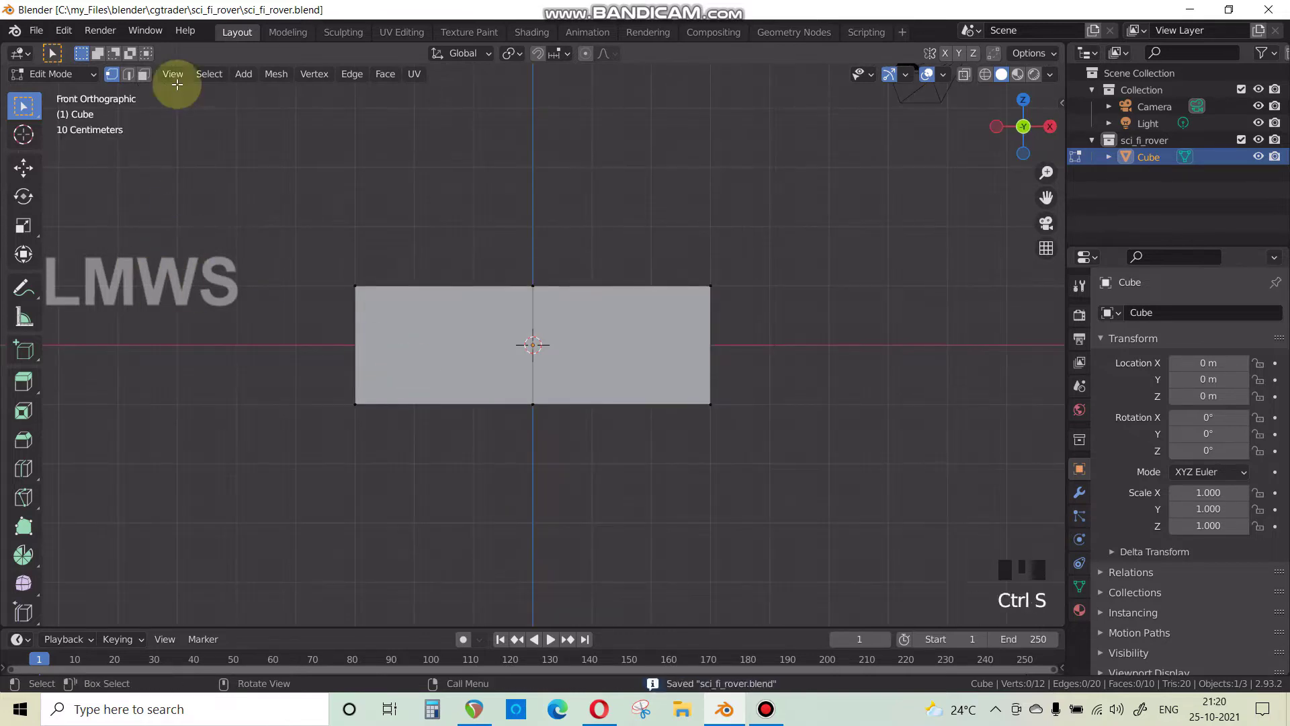
Delete the faces of the block's half on the negative X side, selecting through the mesh in wireframe.
click(143, 74)
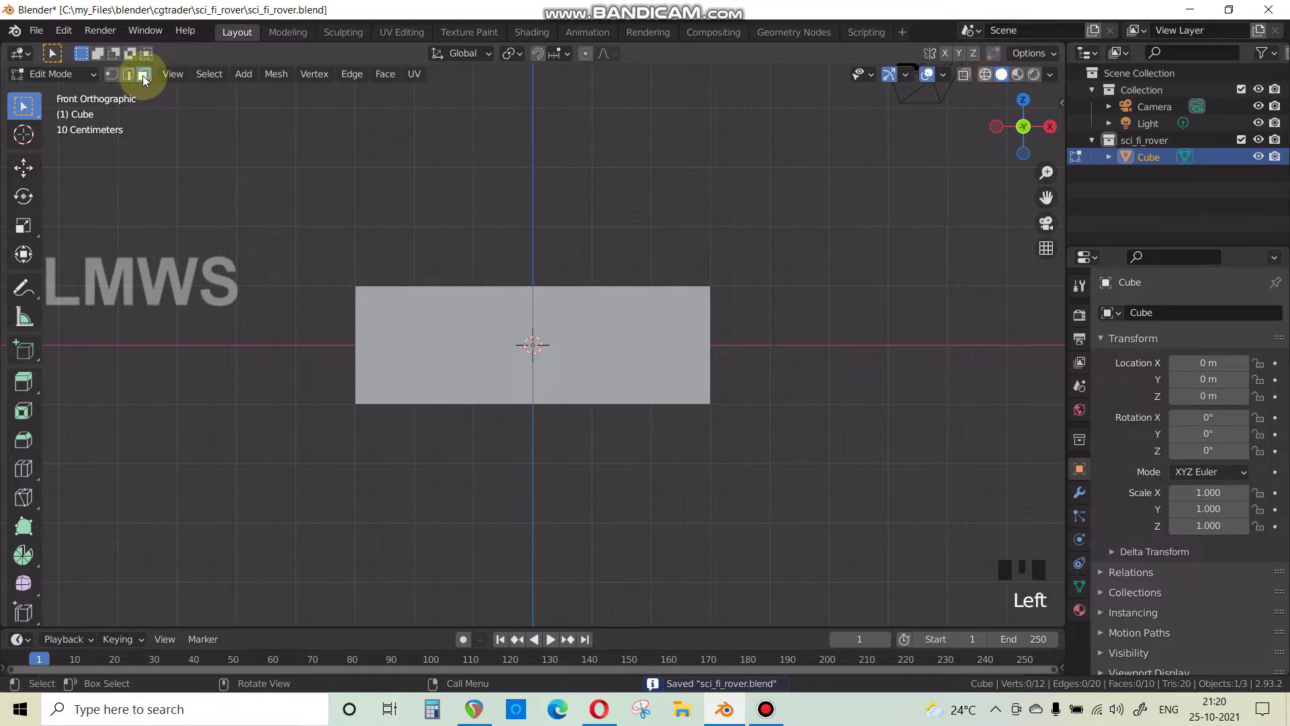
click(985, 74)
drag(501, 241, 254, 476)
key(x)
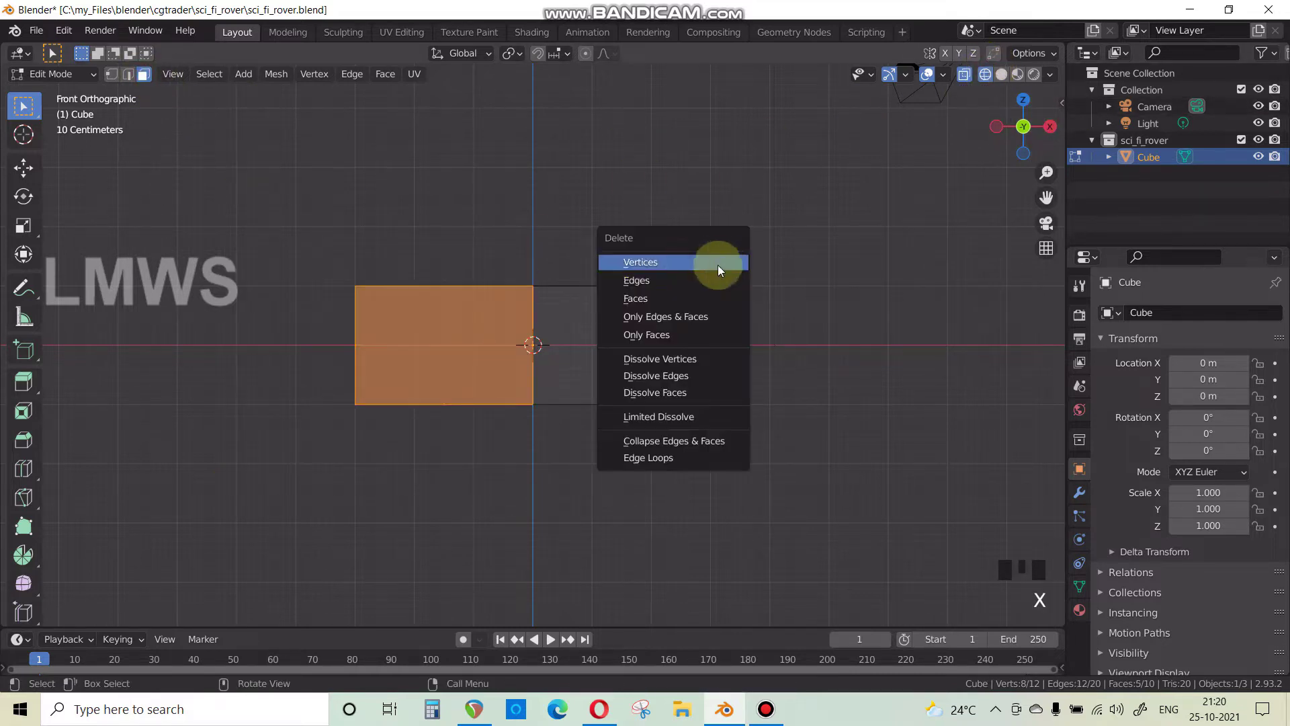
click(683, 298)
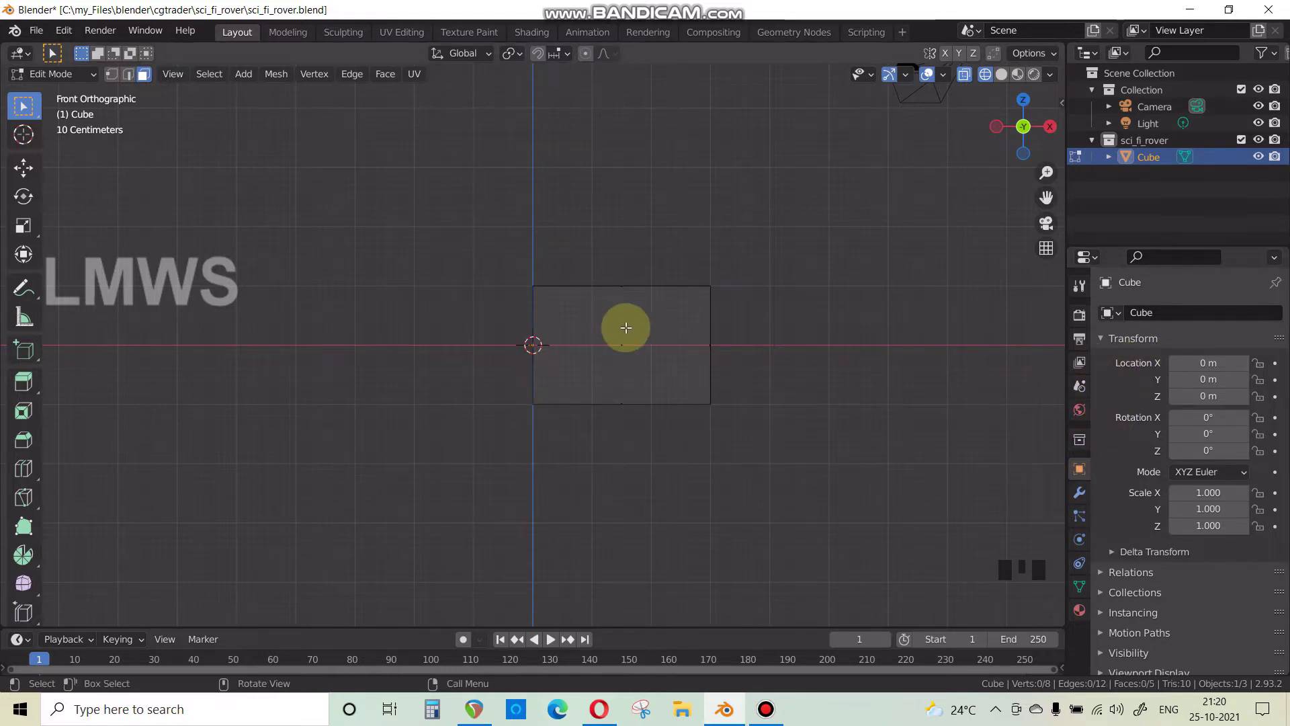
Undo the half-block deletion and the centred loop cut.
middle_drag(622, 325, 597, 425)
key(ctrl+z)
key(ctrl+z)
key(ctrl+z)
key(ctrl+z)
key(ctrl+z)
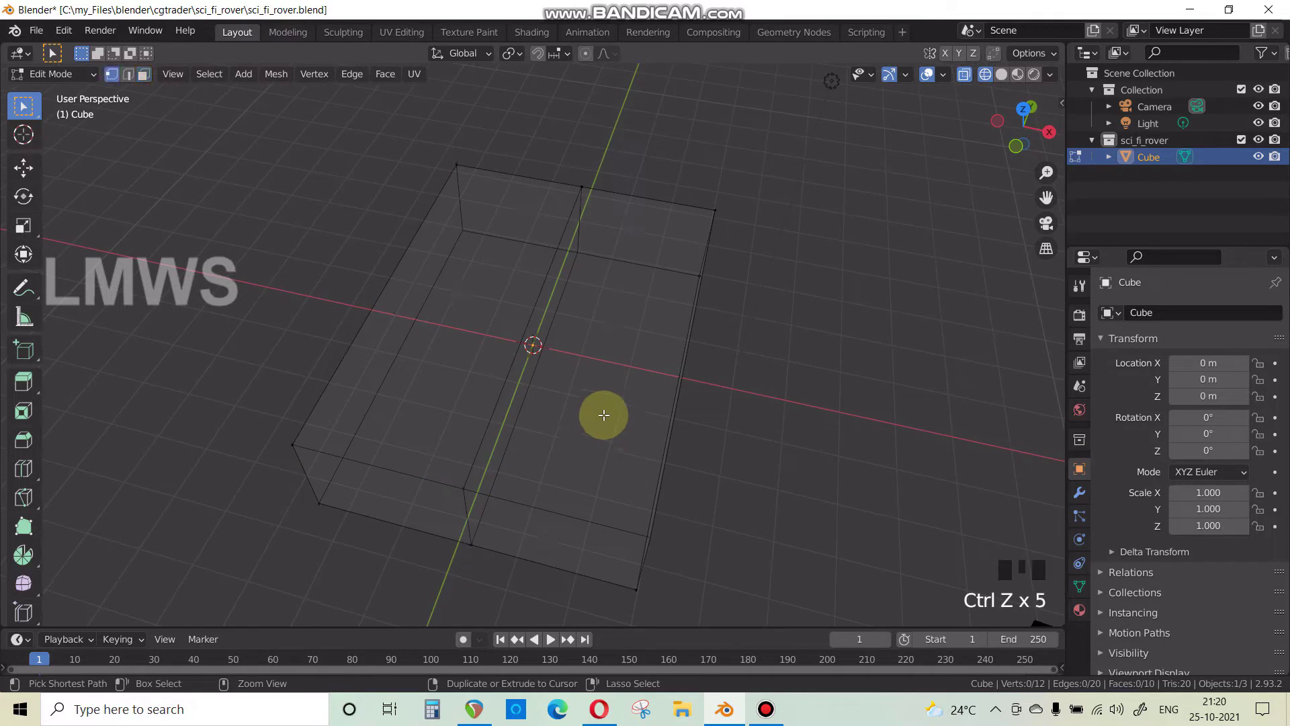
Add two evenly spaced lengthwise loop cuts to the block, leaving them unslid, and clear the selection.
key(KP_7)
key(alt+a)
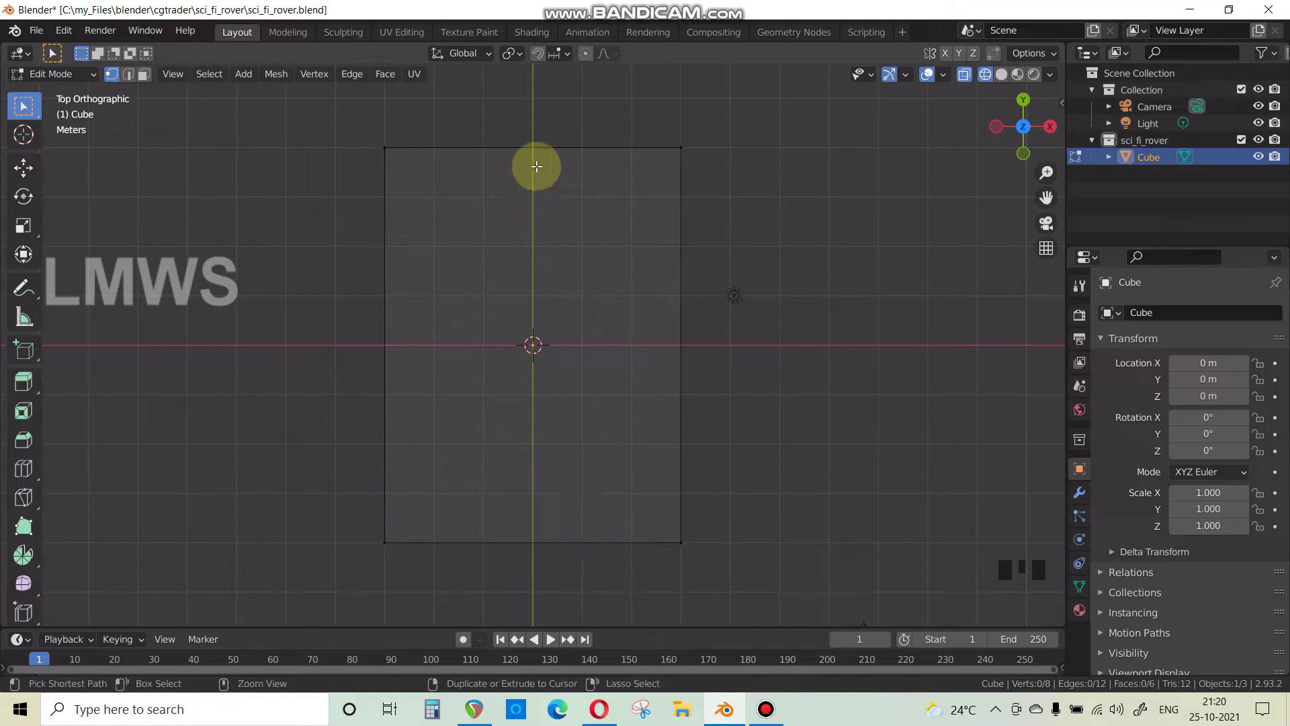
key(ctrl+r)
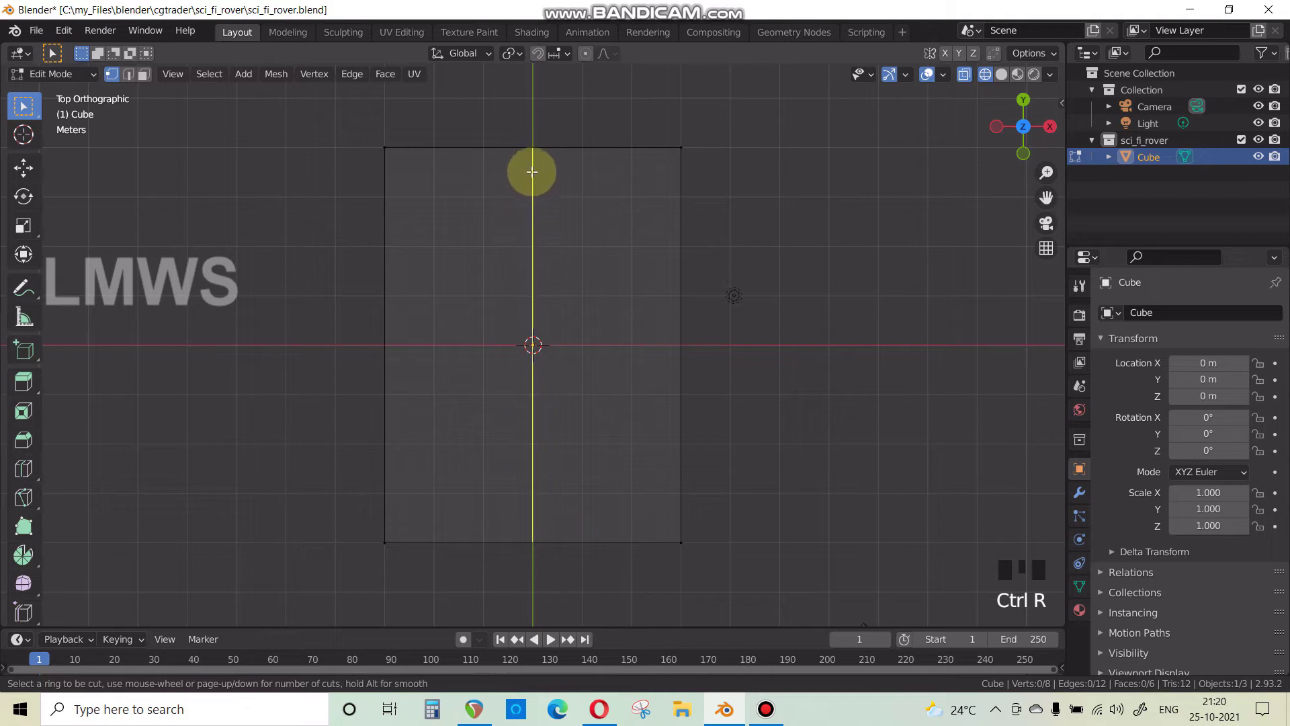
scroll(531, 171, up, 1)
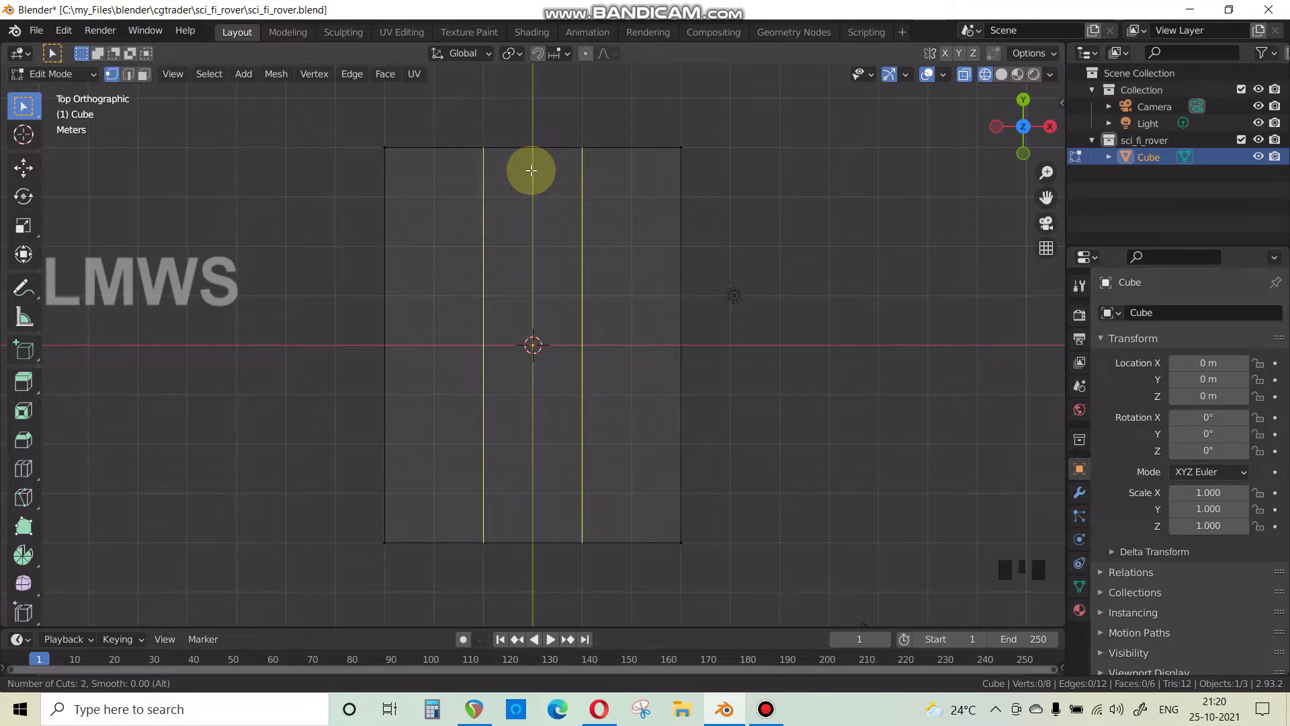
click(531, 171)
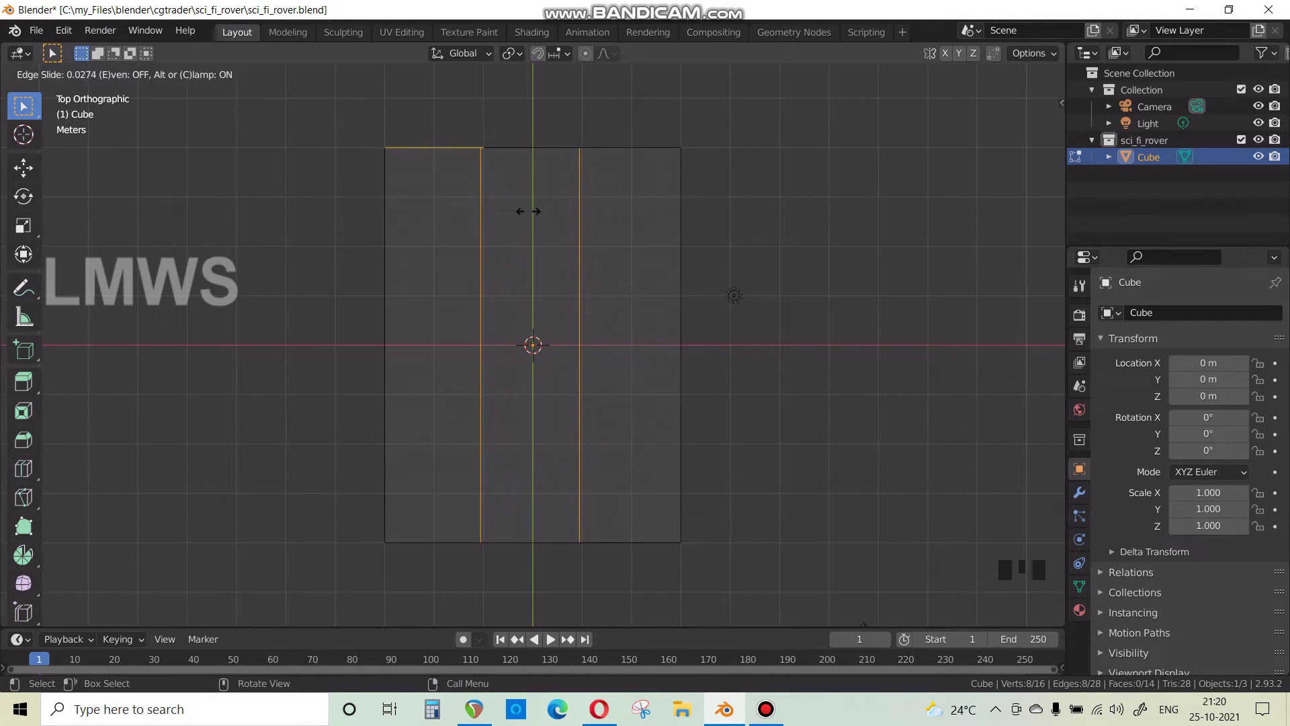
right_click(528, 211)
click(754, 380)
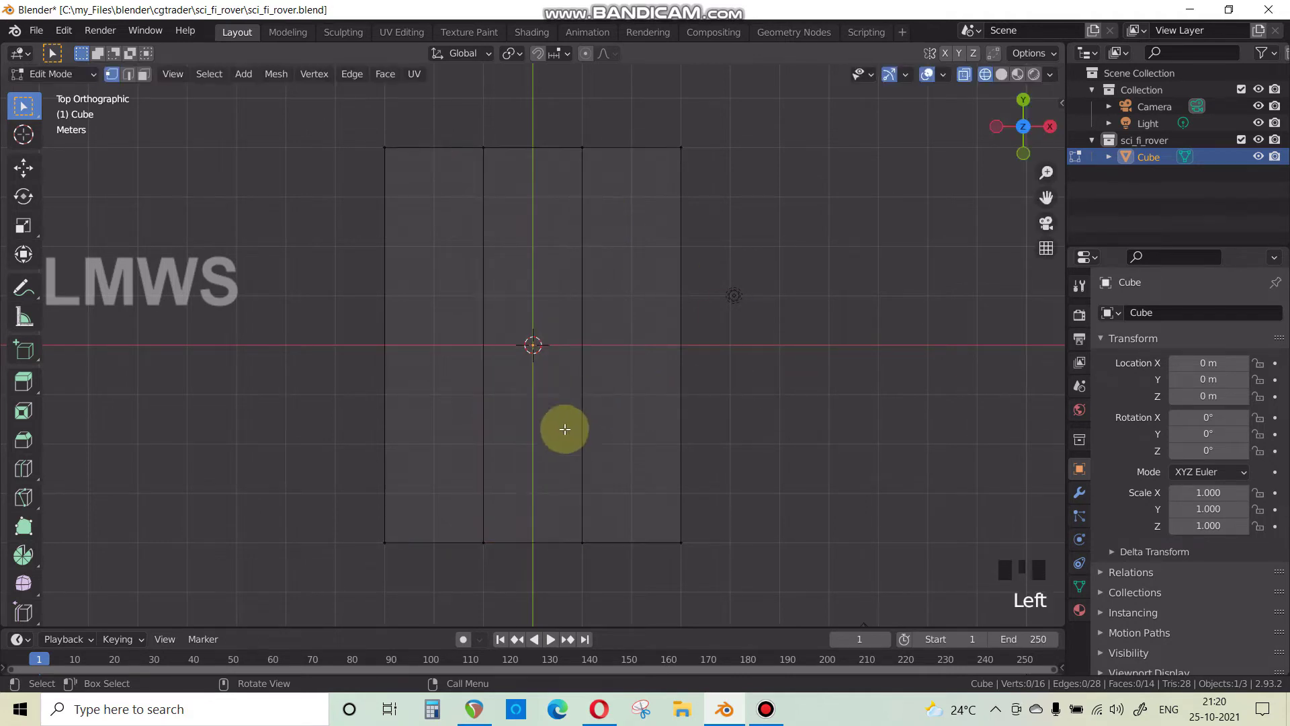
Widen the middle section between the two loop cuts along X by a factor of about 1.1.
drag(610, 108, 452, 567)
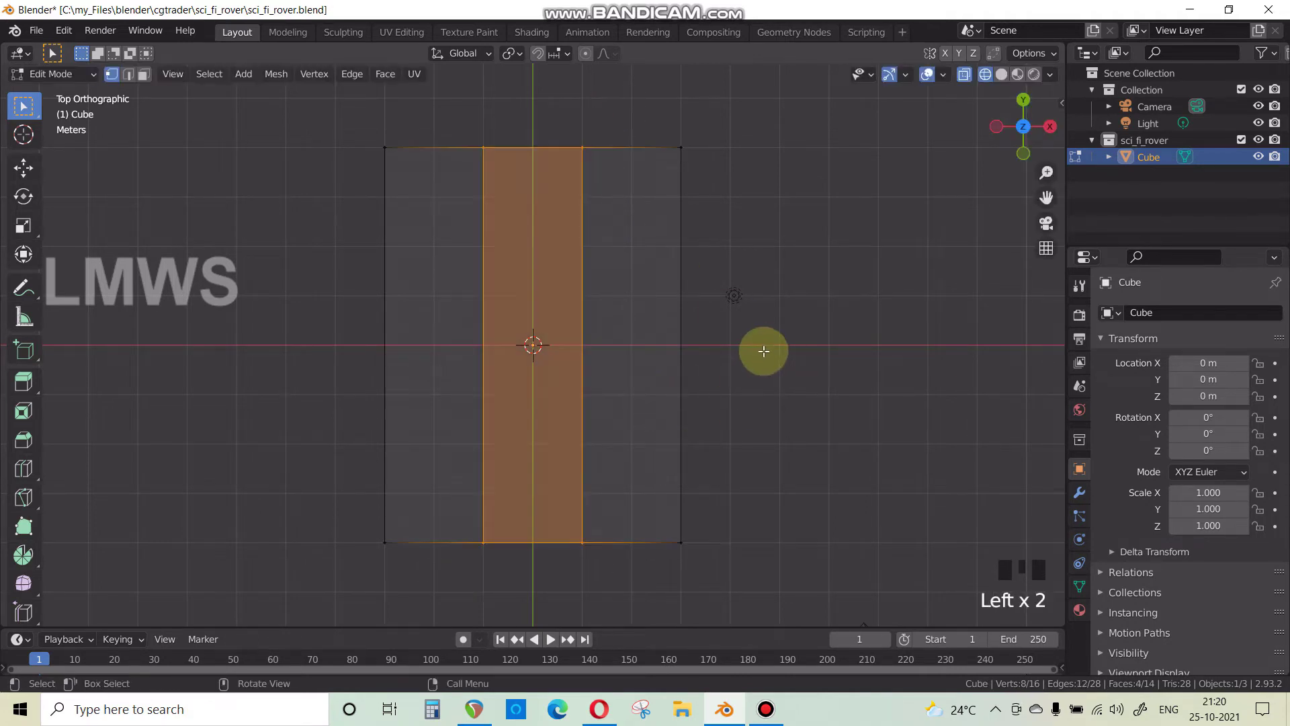
key(s)
key(x)
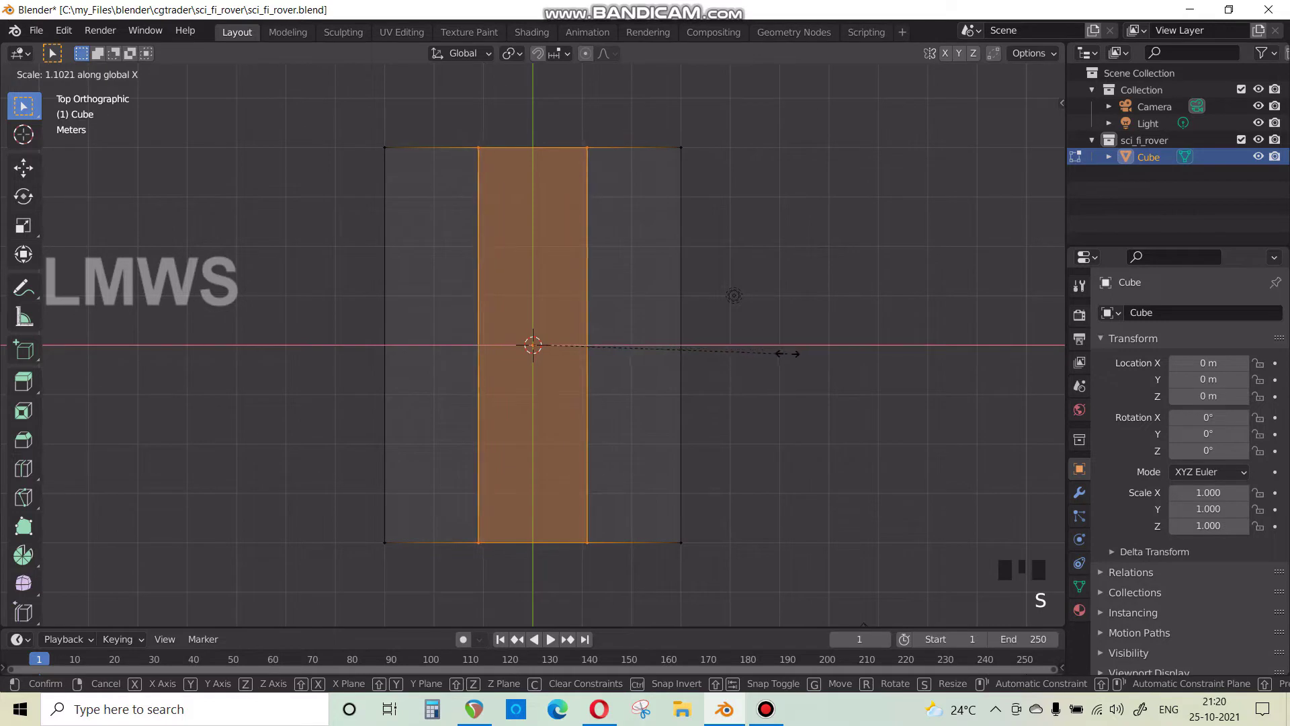
click(777, 374)
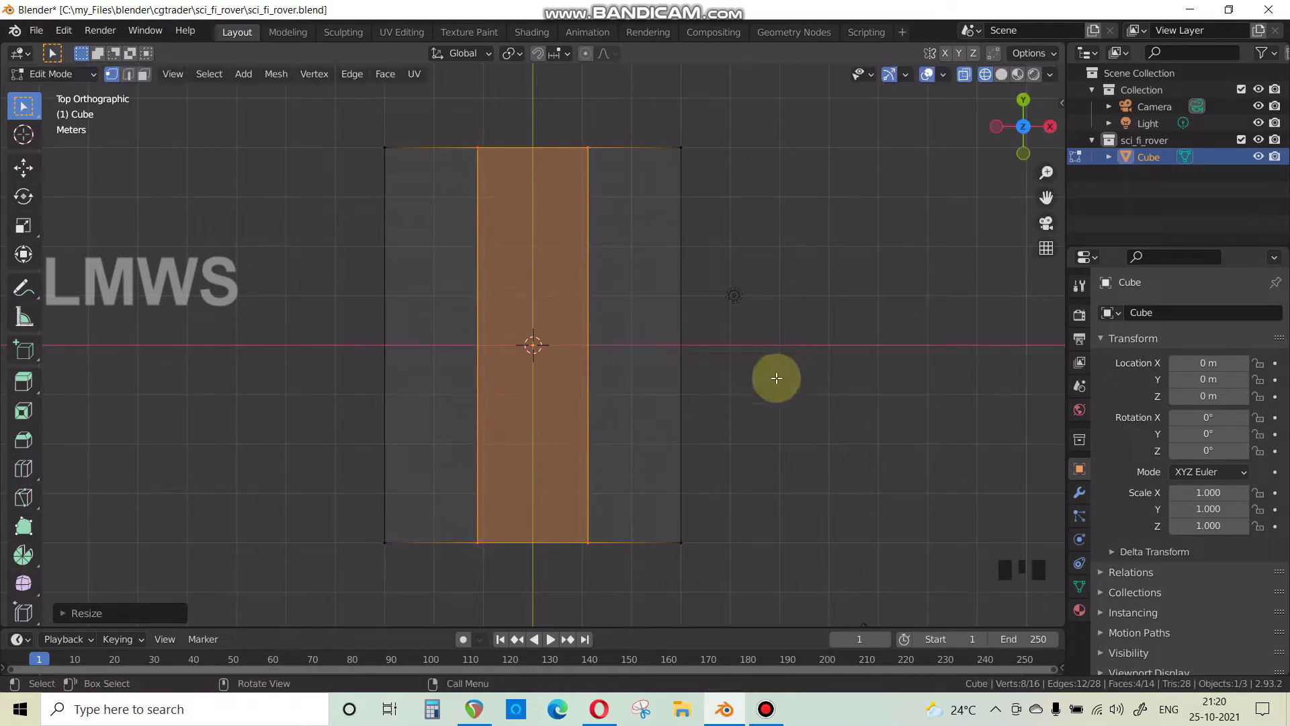
click(576, 455)
Add one lengthwise loop cut exactly along the centre of the block's middle section.
scroll(575, 455, down, 1)
scroll(543, 447, up, 2)
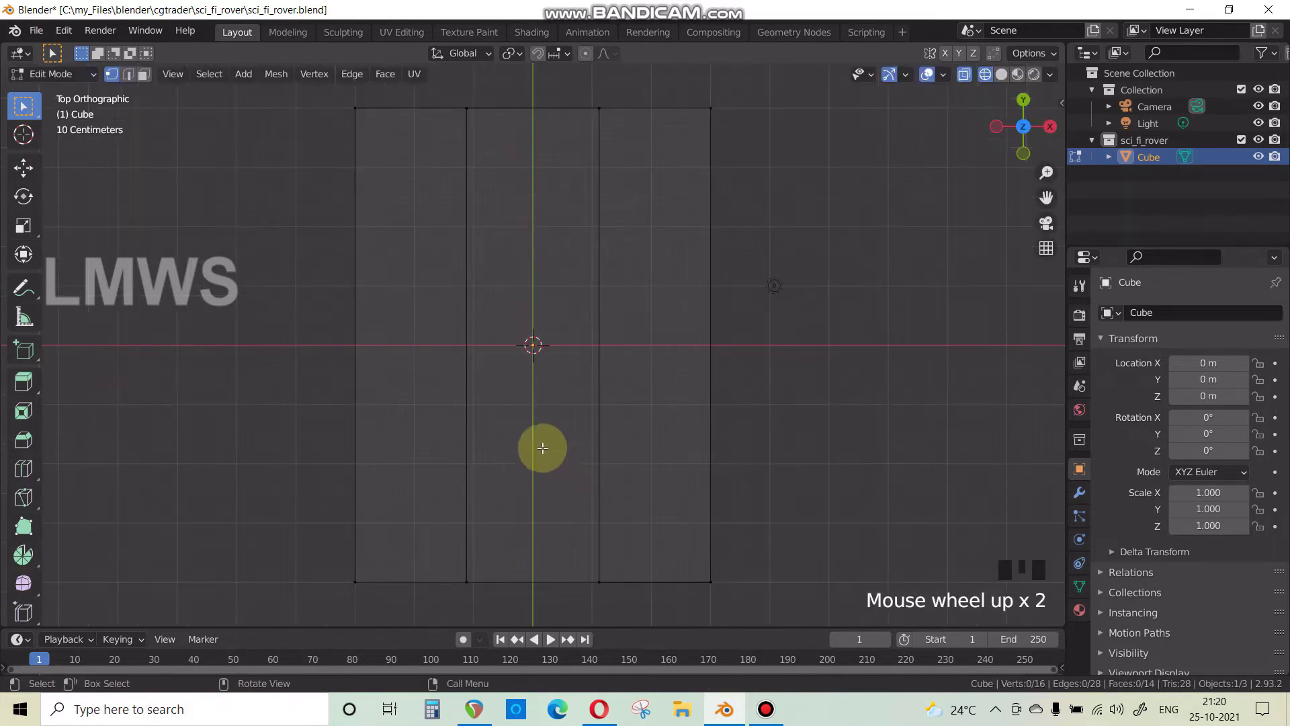
key(ctrl+r)
click(533, 129)
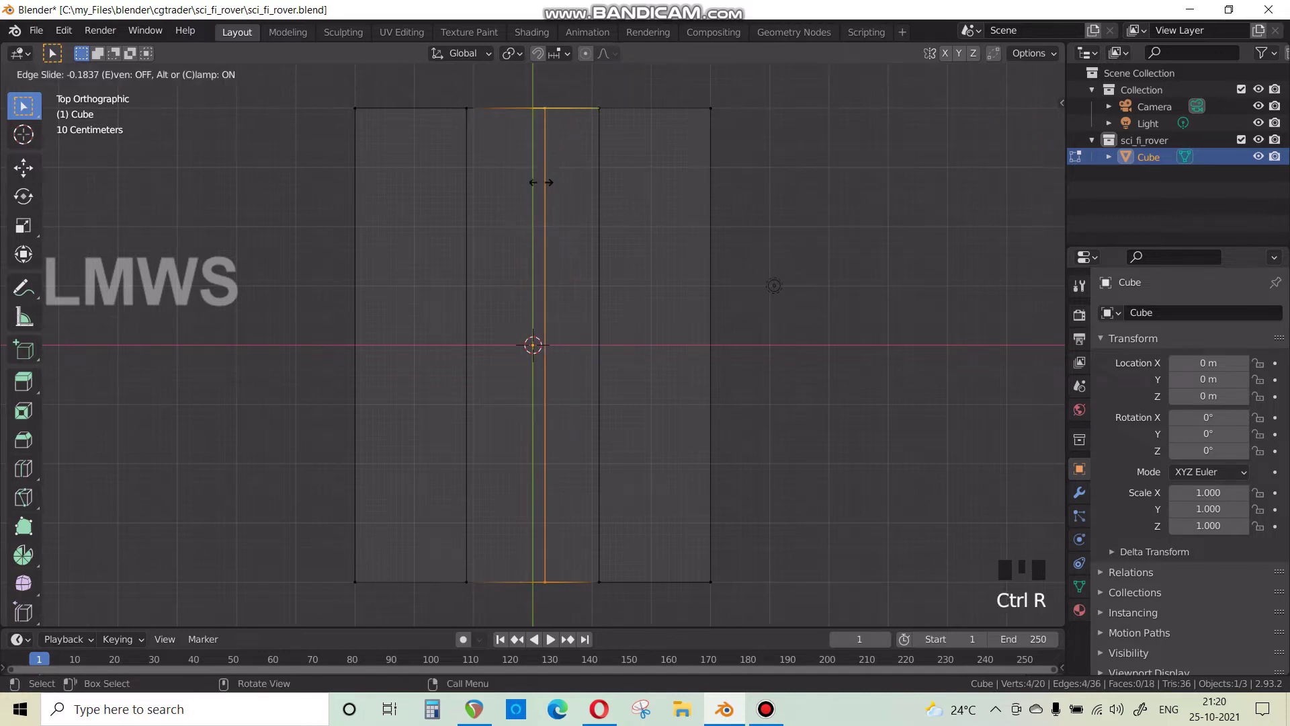
key(Escape)
scroll(543, 324, down, 2)
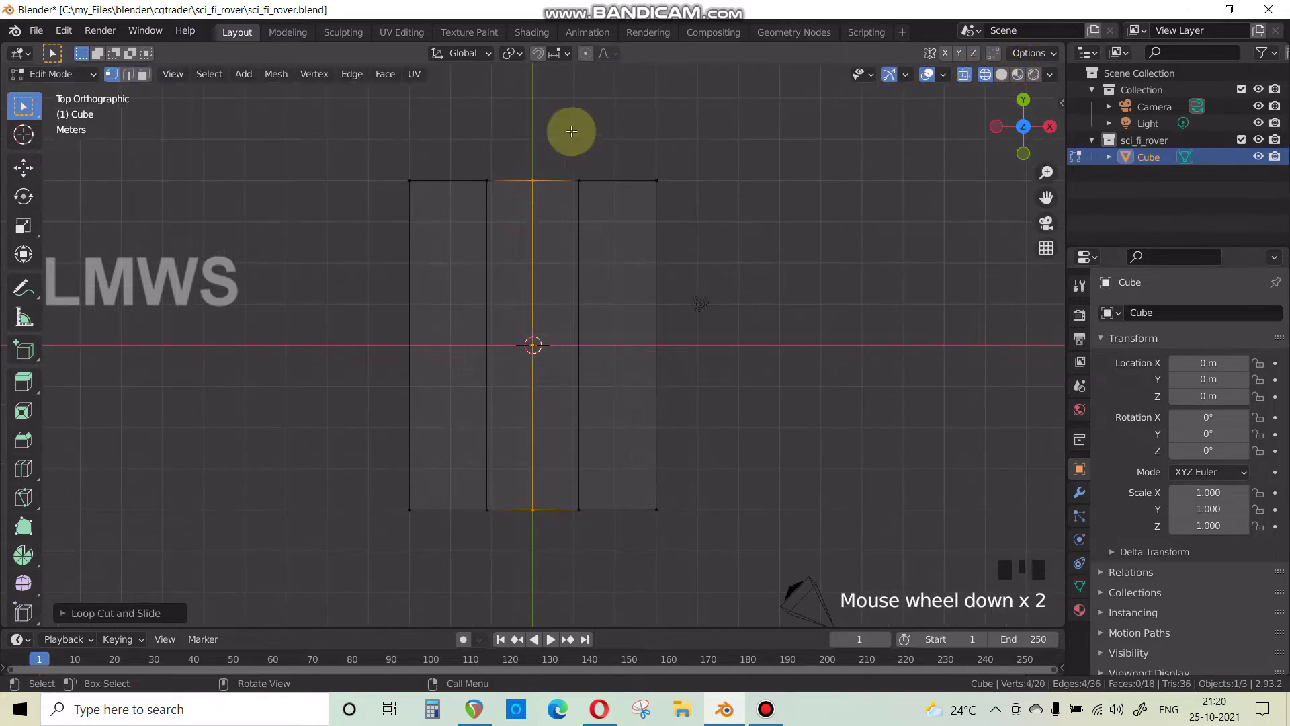
Delete all faces of the block's half on the negative X side of the centre cut.
click(143, 74)
drag(532, 153, 241, 531)
key(x)
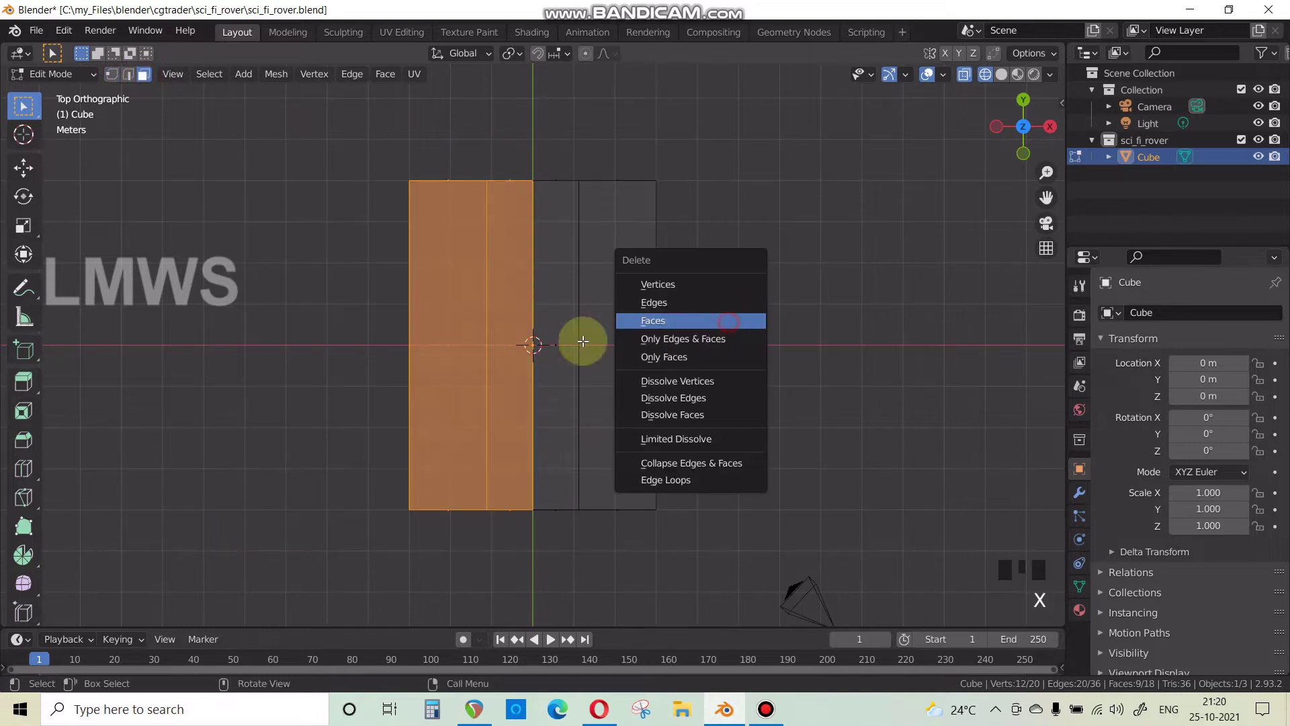
click(728, 323)
Add a Mirror modifier to the half block on the X axis with Clipping enabled.
click(1080, 494)
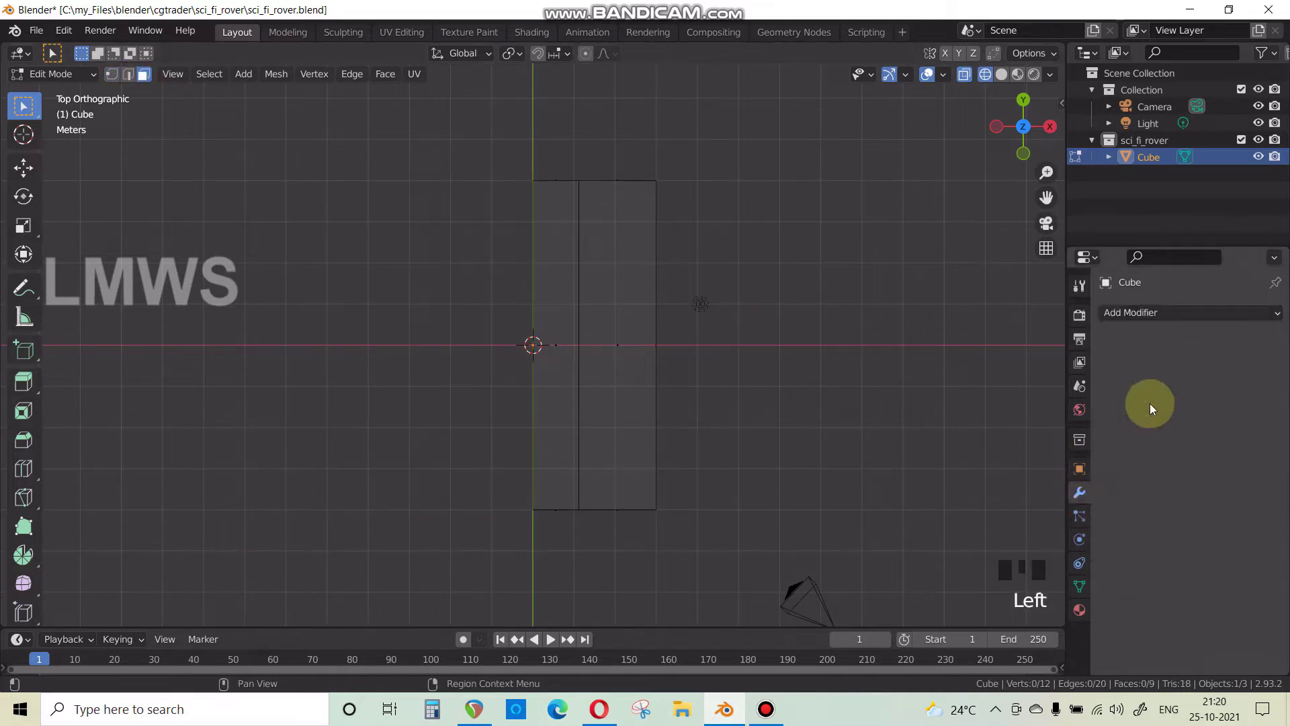
click(1131, 314)
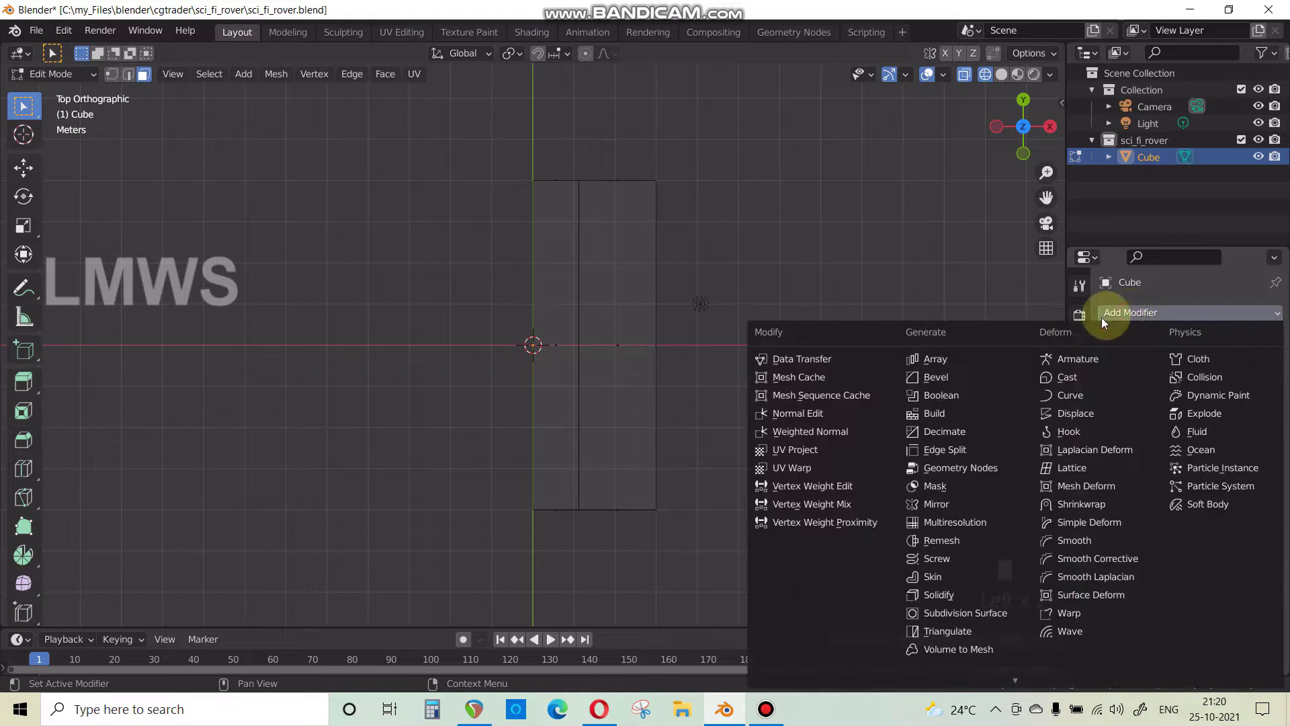
click(937, 503)
click(1171, 349)
scroll(639, 466, down, 1)
middle_drag(639, 466, 692, 316)
scroll(656, 435, up, 2)
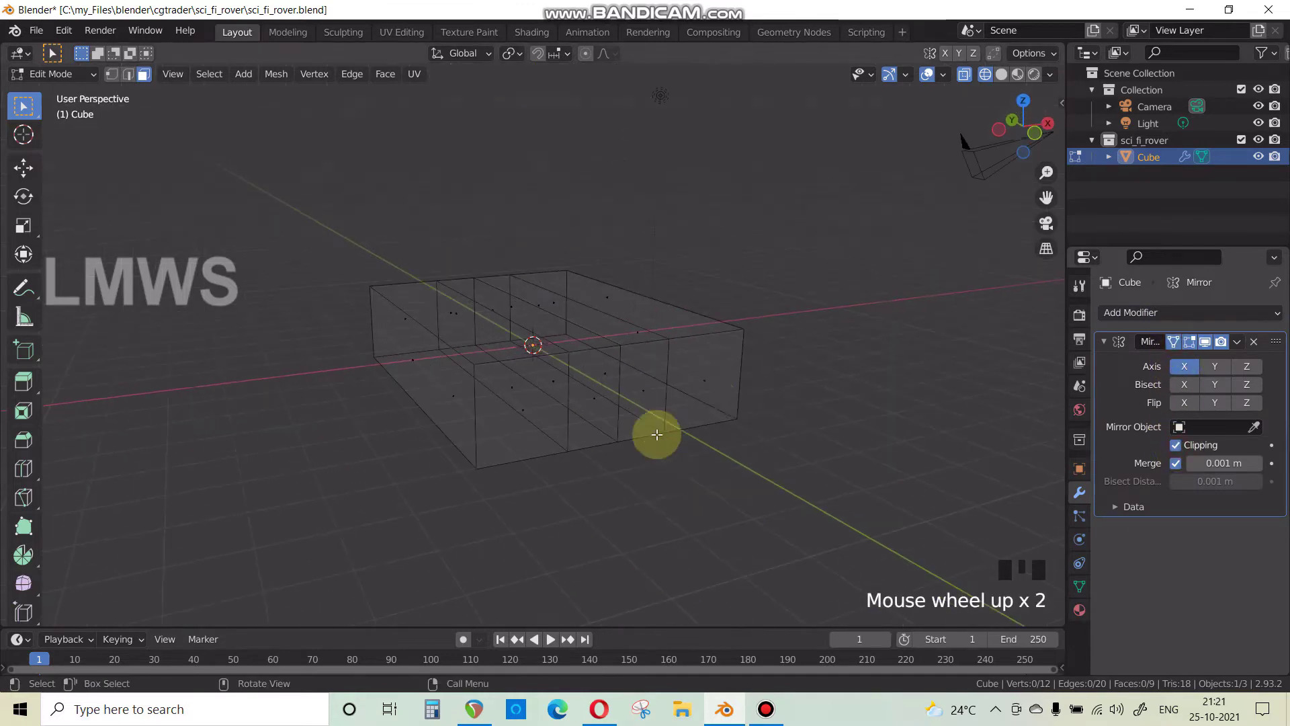
Switch the viewport to solid shading and save the file.
key(ctrl+s)
click(1001, 74)
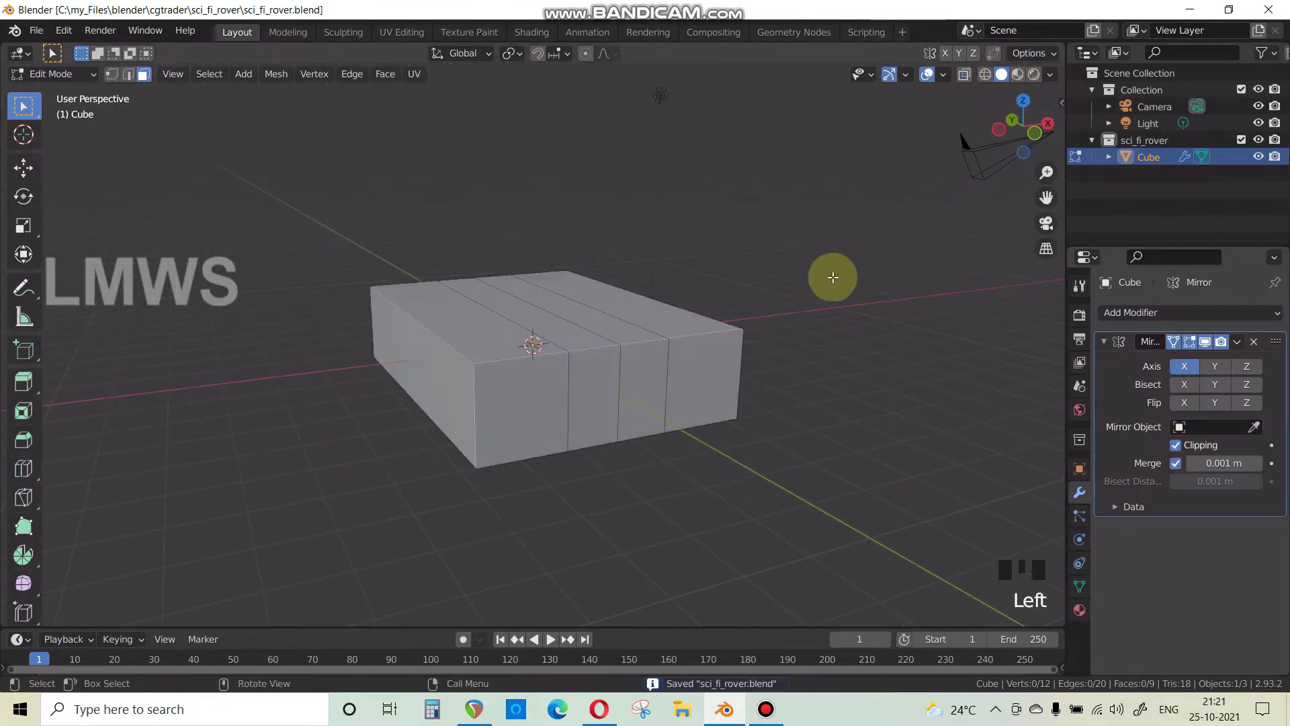
middle_drag(786, 325, 783, 293)
key(ctrl+s)
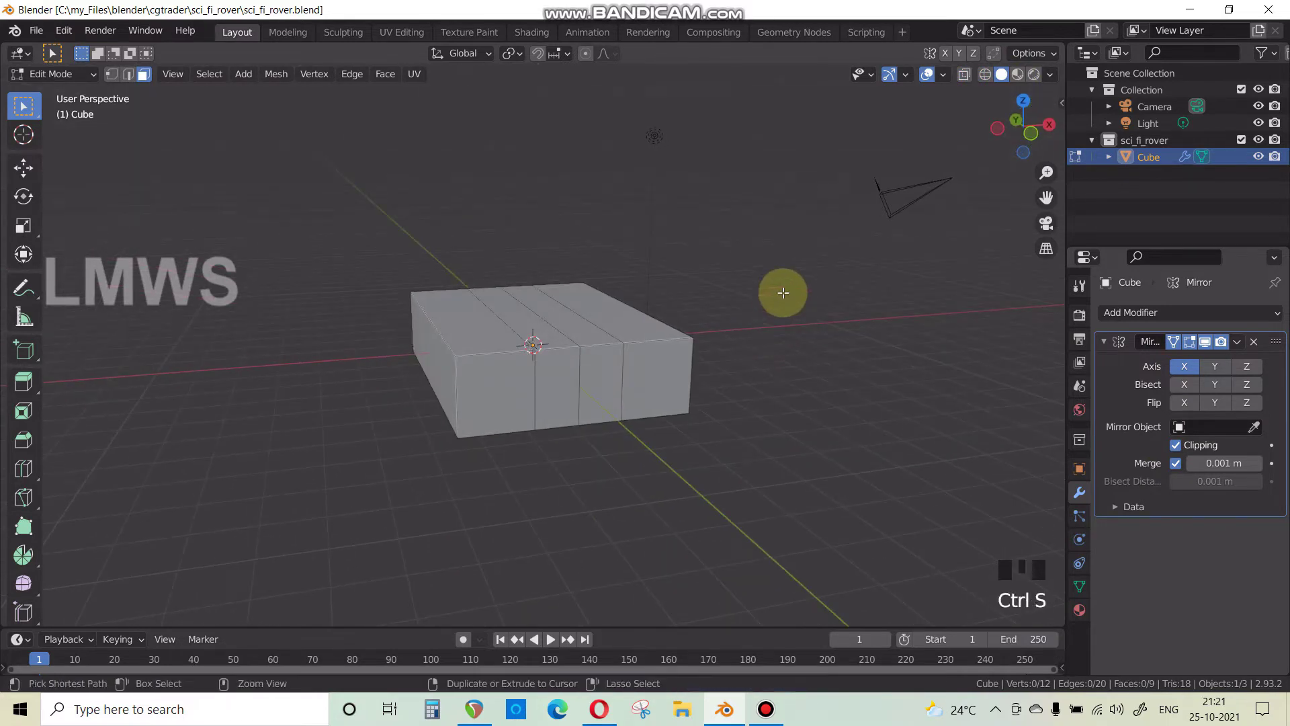
Scale the block's outer side face to about 0.38 along Z and raise it slightly.
middle_drag(694, 365, 492, 384)
click(476, 385)
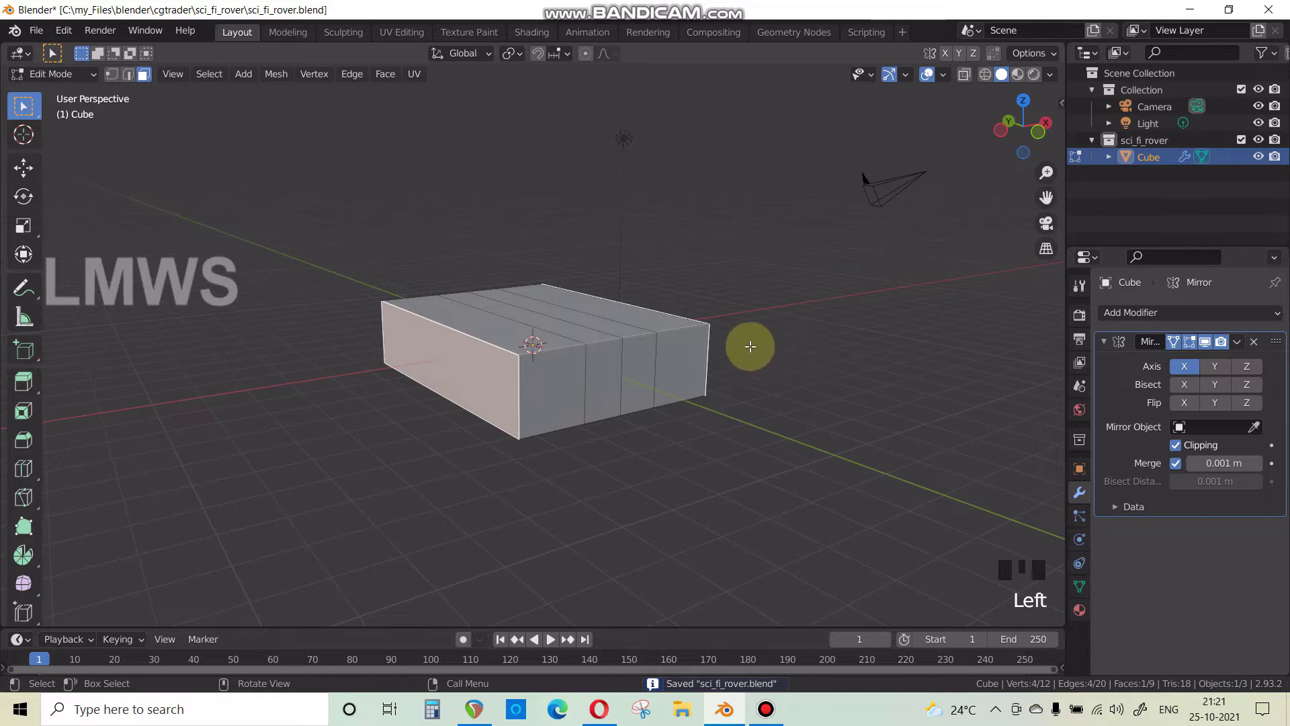
middle_drag(749, 346, 762, 369)
scroll(762, 368, up, 1)
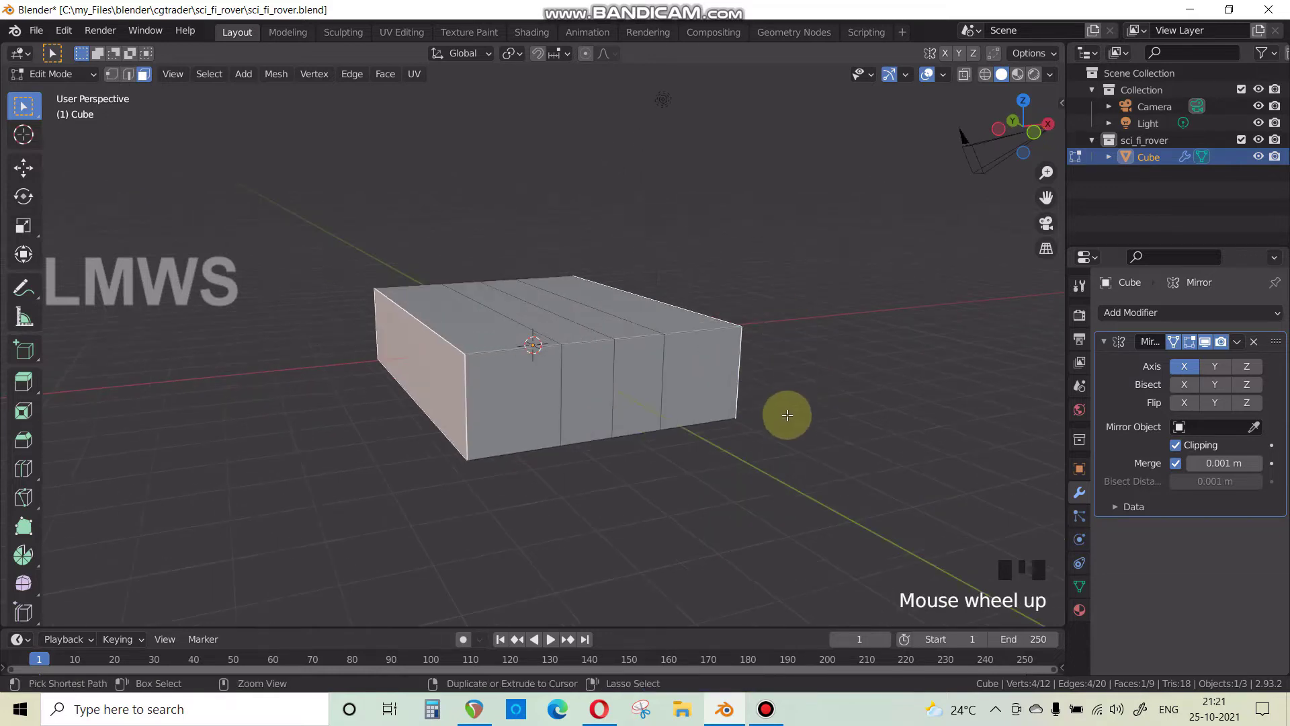
key(ctrl+s)
middle_drag(772, 423, 731, 446)
scroll(819, 460, up, 1)
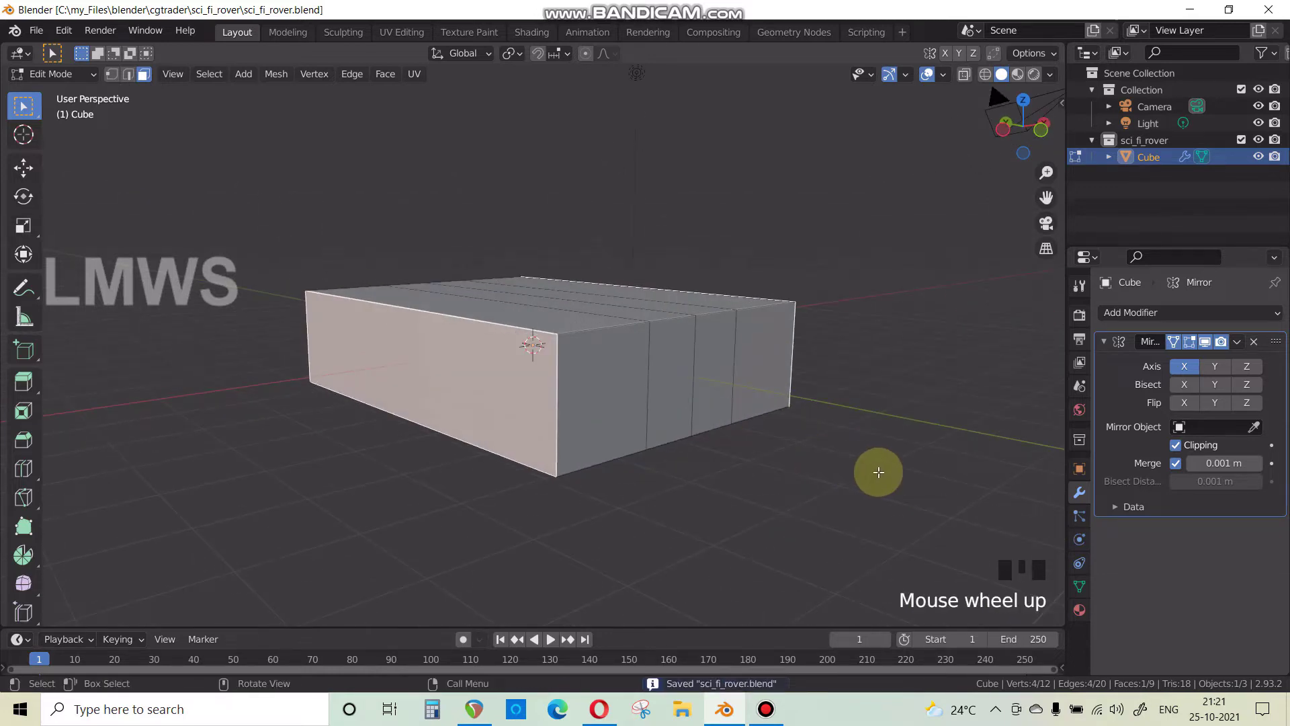
key(s)
key(z)
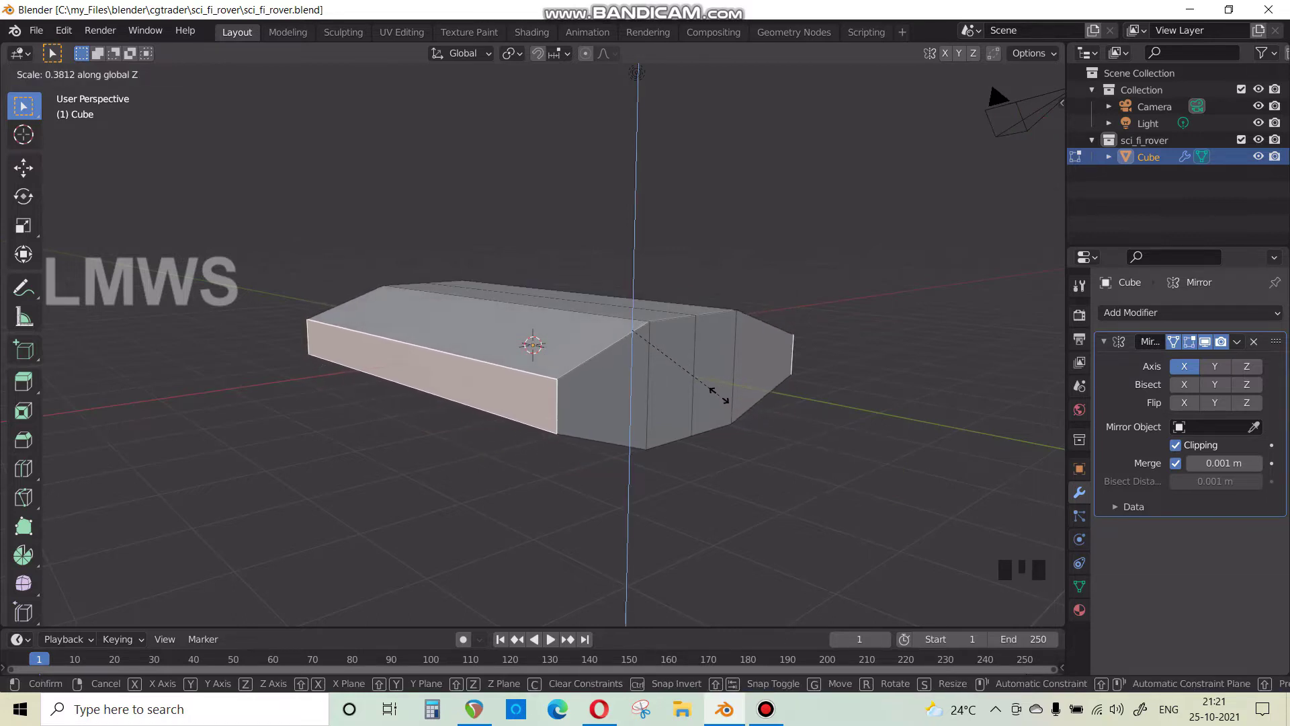
click(719, 396)
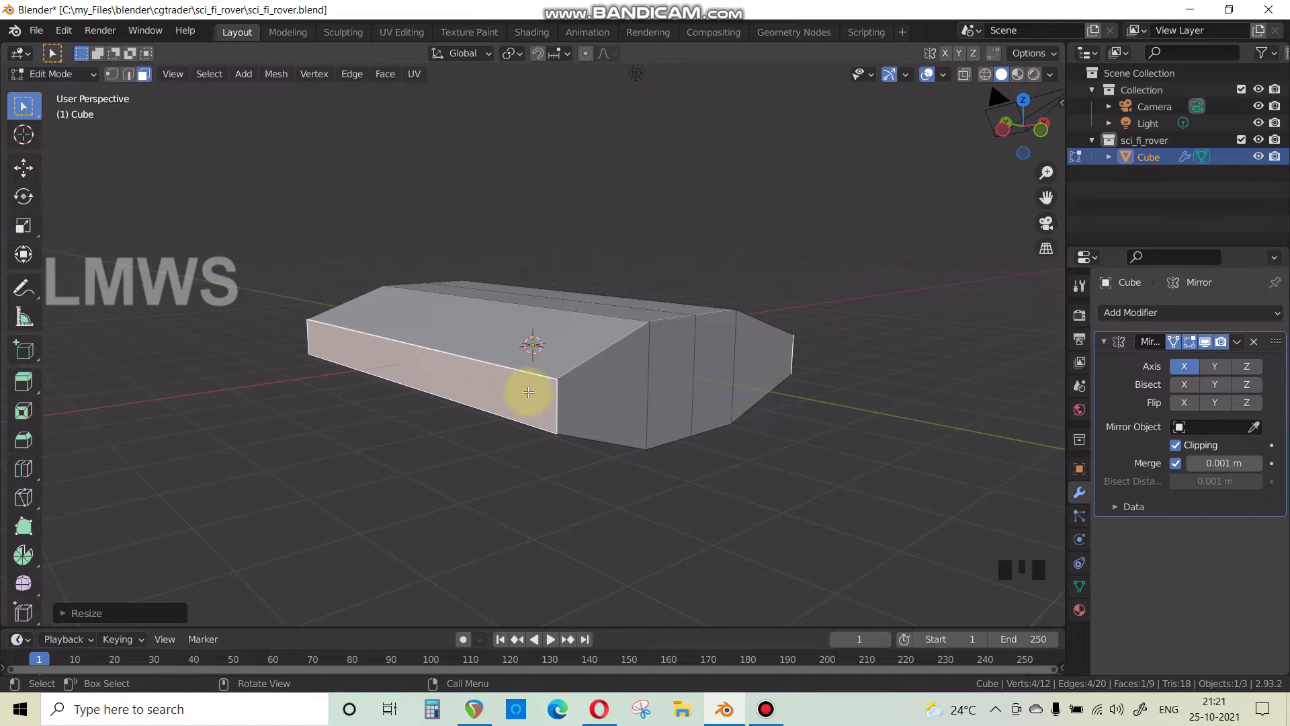
key(g)
key(z)
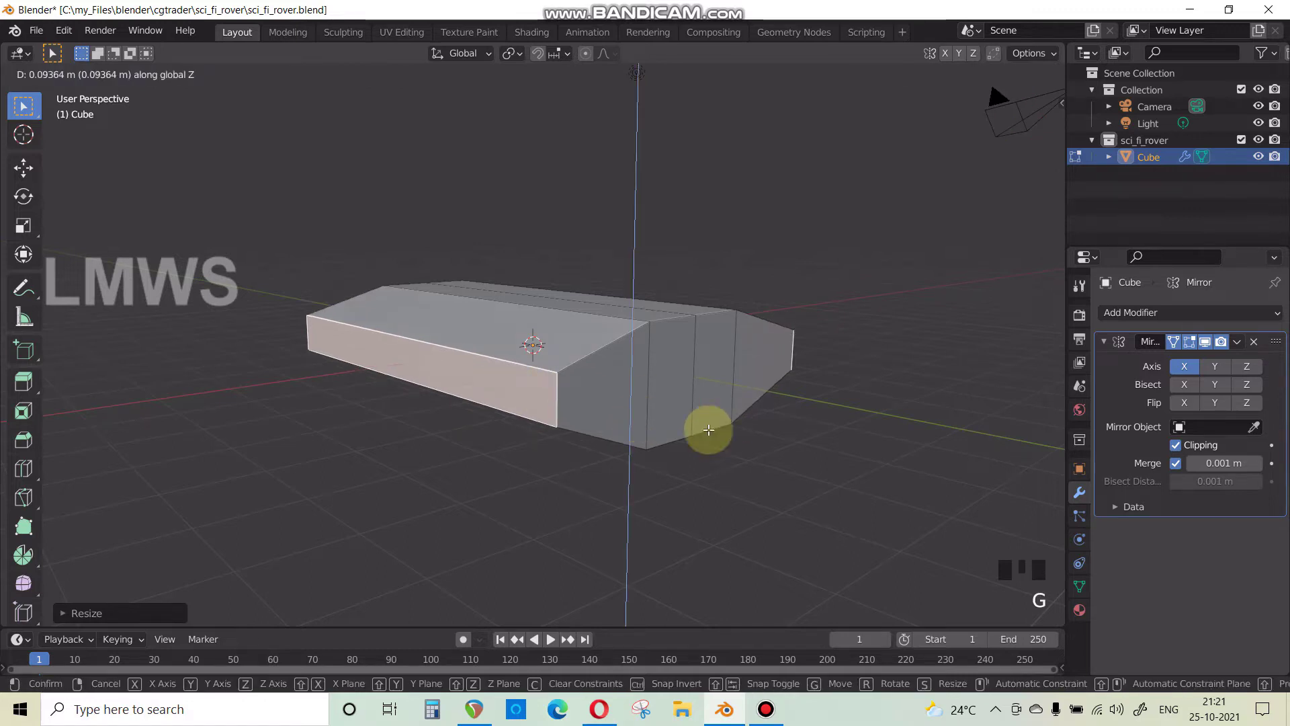
click(739, 434)
Scale the whole block to about 0.83 along Z, and flatten its outer side face slightly more.
key(a)
key(s)
key(z)
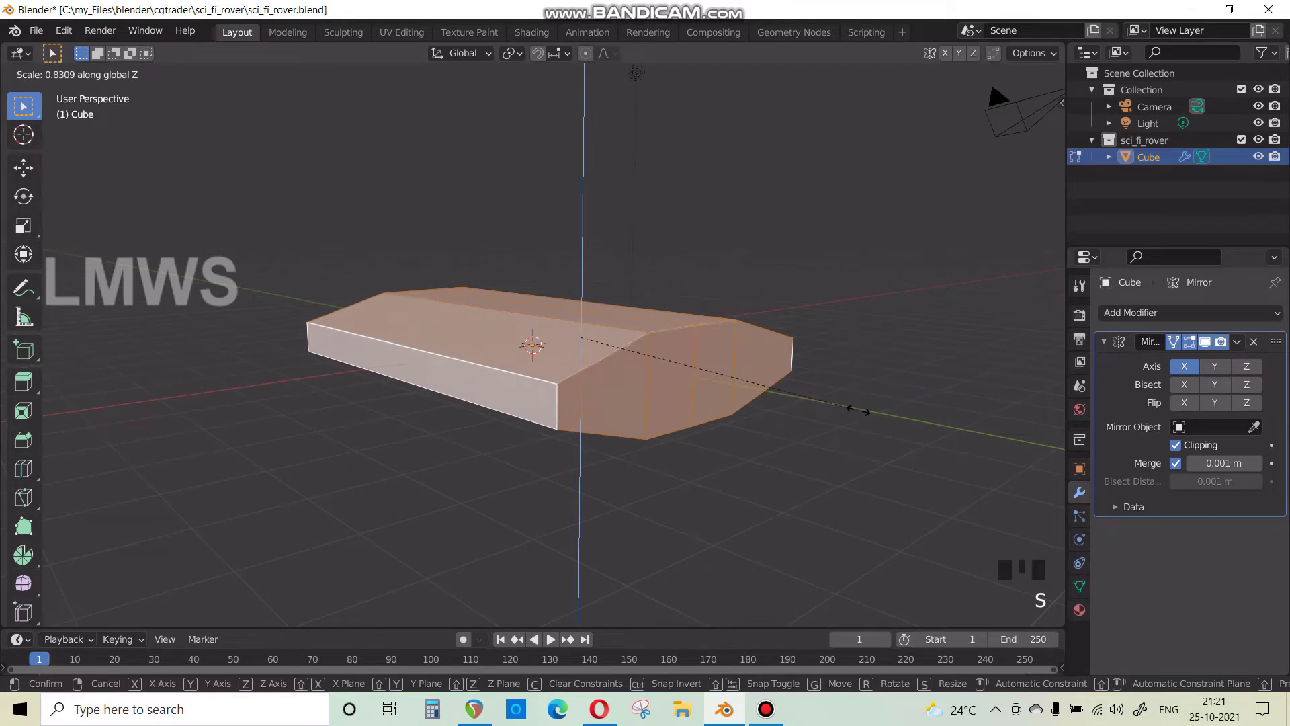
click(853, 408)
click(487, 390)
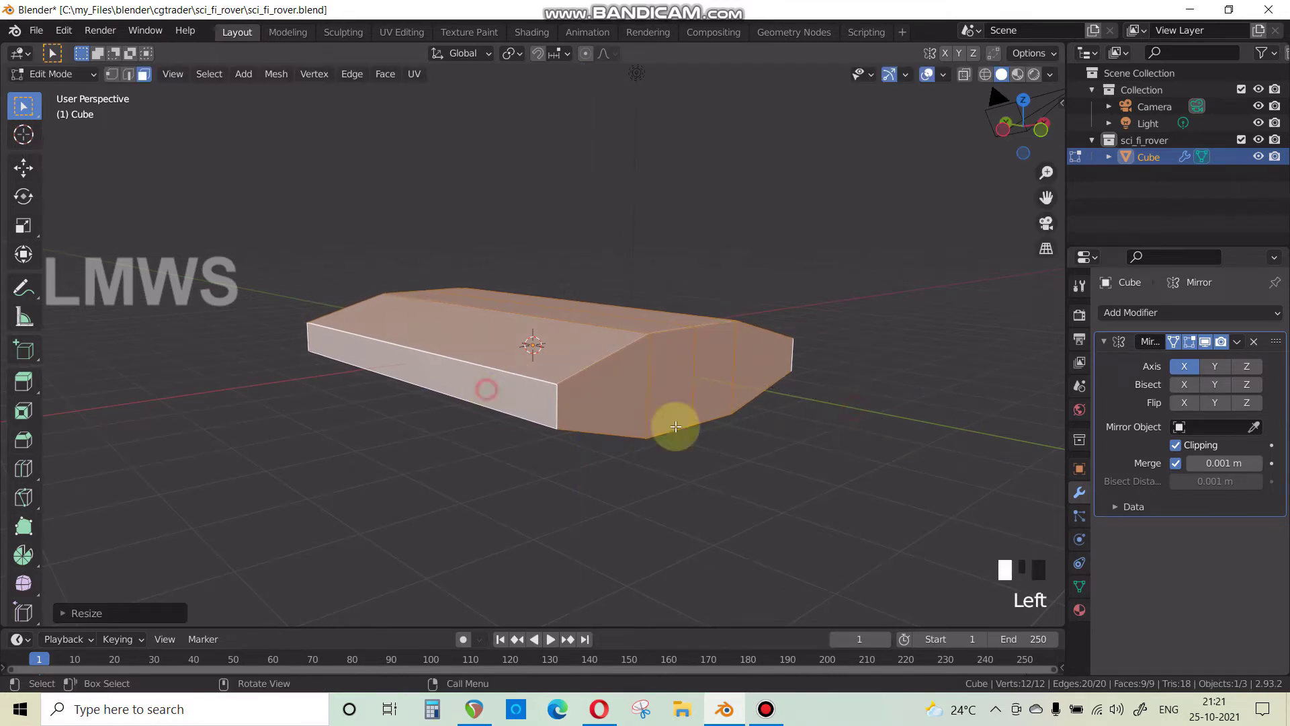
key(s)
key(z)
click(756, 426)
Move the middle section's end face about 0.66 m outward along negative Y and save the file.
click(686, 385)
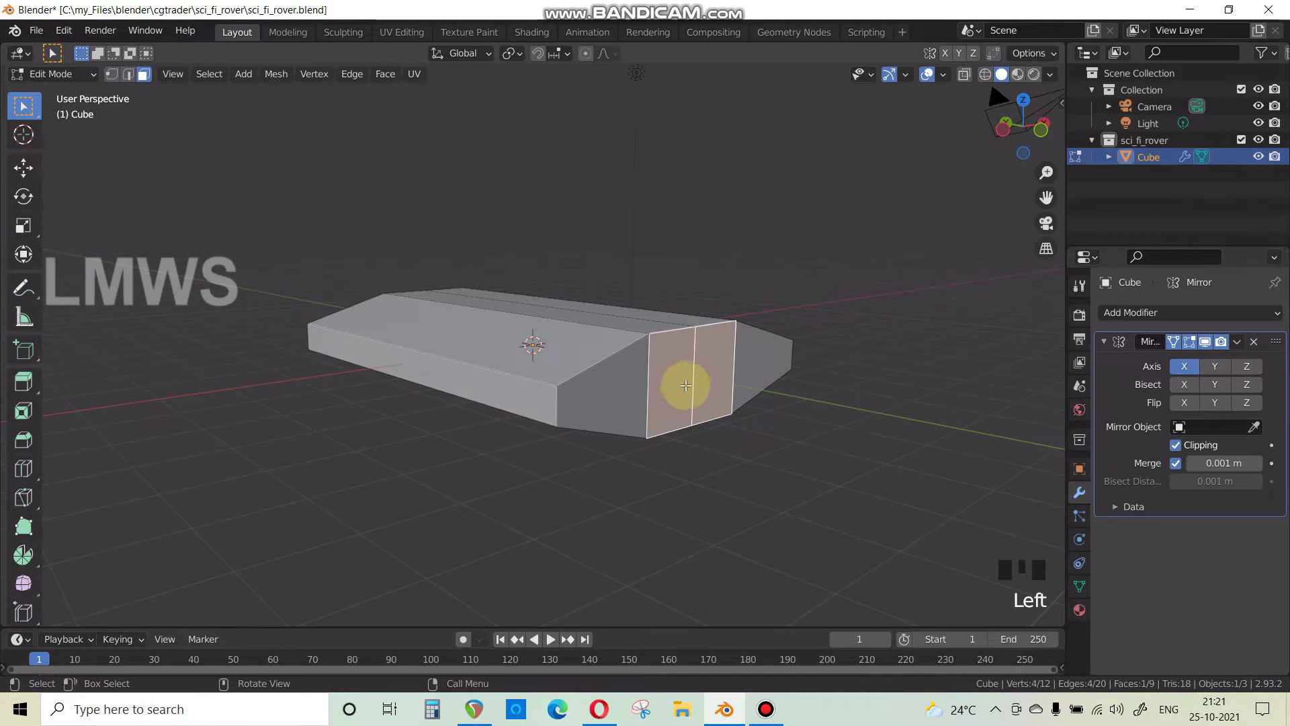
key(g)
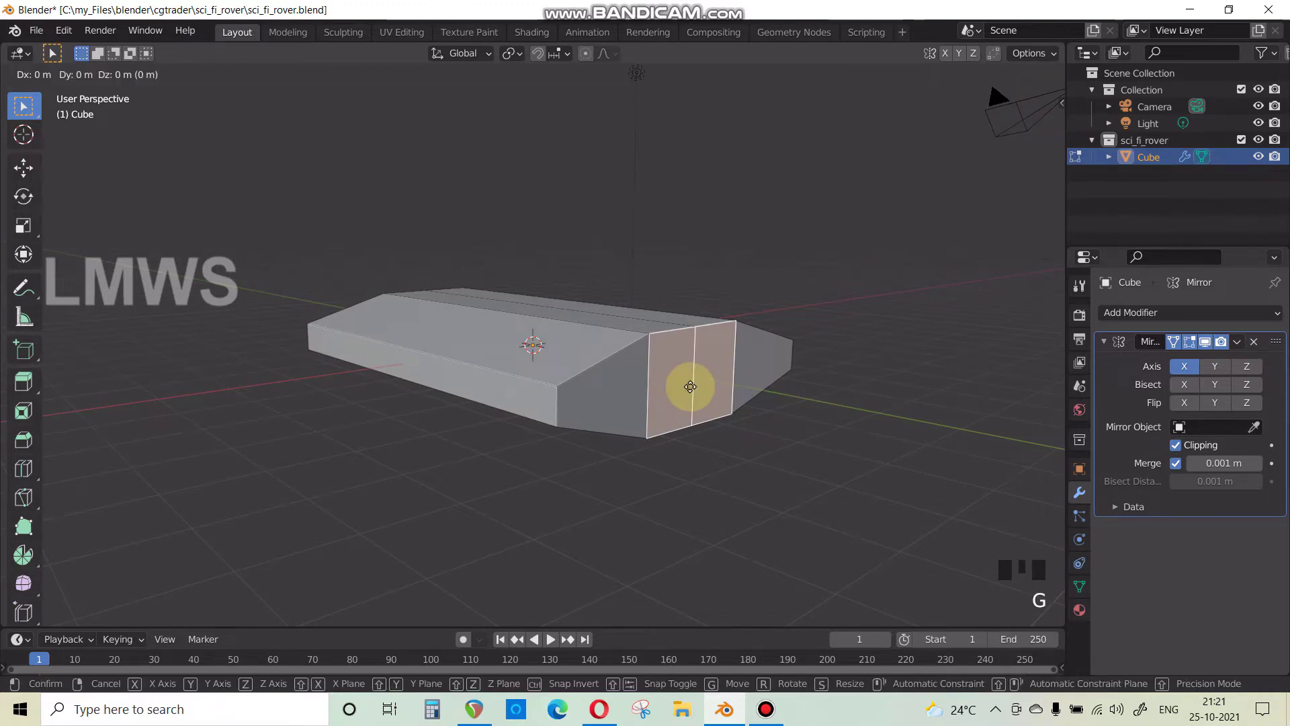
key(y)
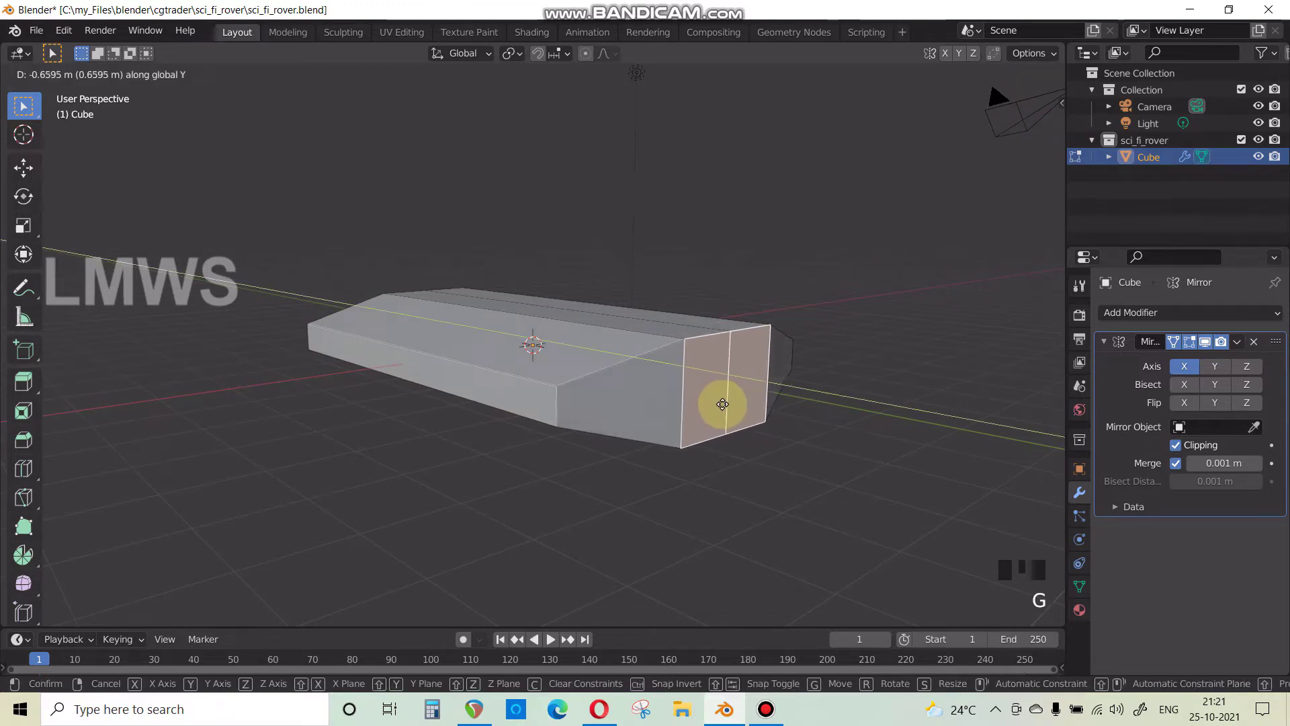
click(722, 404)
key(alt+a)
middle_drag(720, 386, 667, 270)
scroll(628, 389, down, 2)
key(ctrl+s)
Add a new cube in Object Mode and move it down about 1.84 m along Z to just below the body.
key(Tab)
scroll(668, 406, down, 2)
scroll(658, 398, up, 1)
scroll(663, 403, down, 1)
key(shift+a)
mouse_move(666, 270)
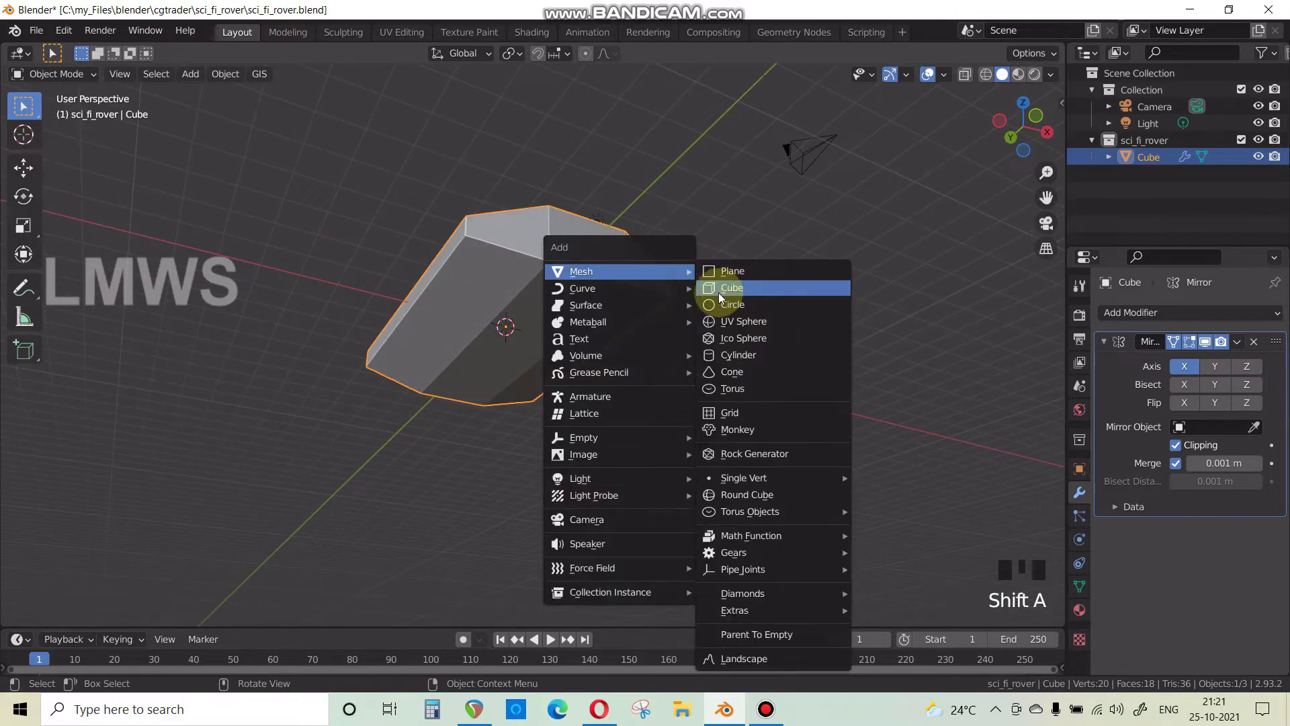
click(719, 291)
key(KP_1)
scroll(717, 293, up, 3)
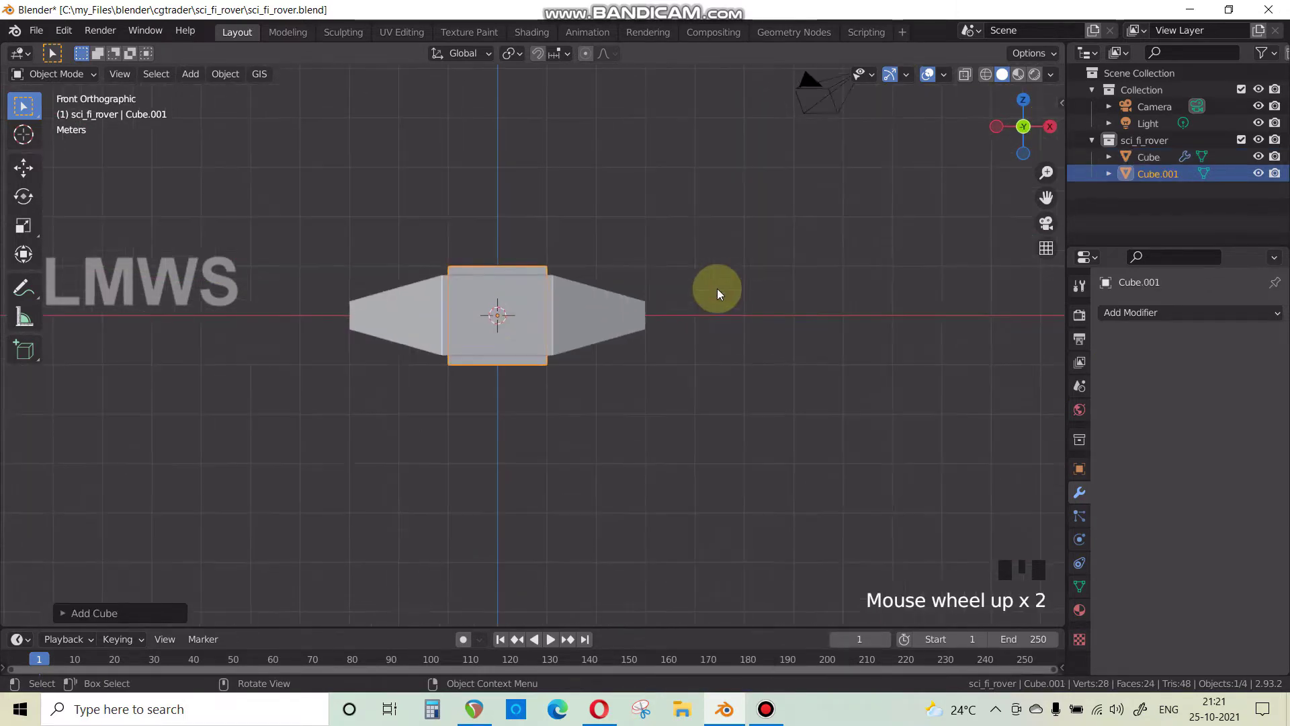
key(g)
key(z)
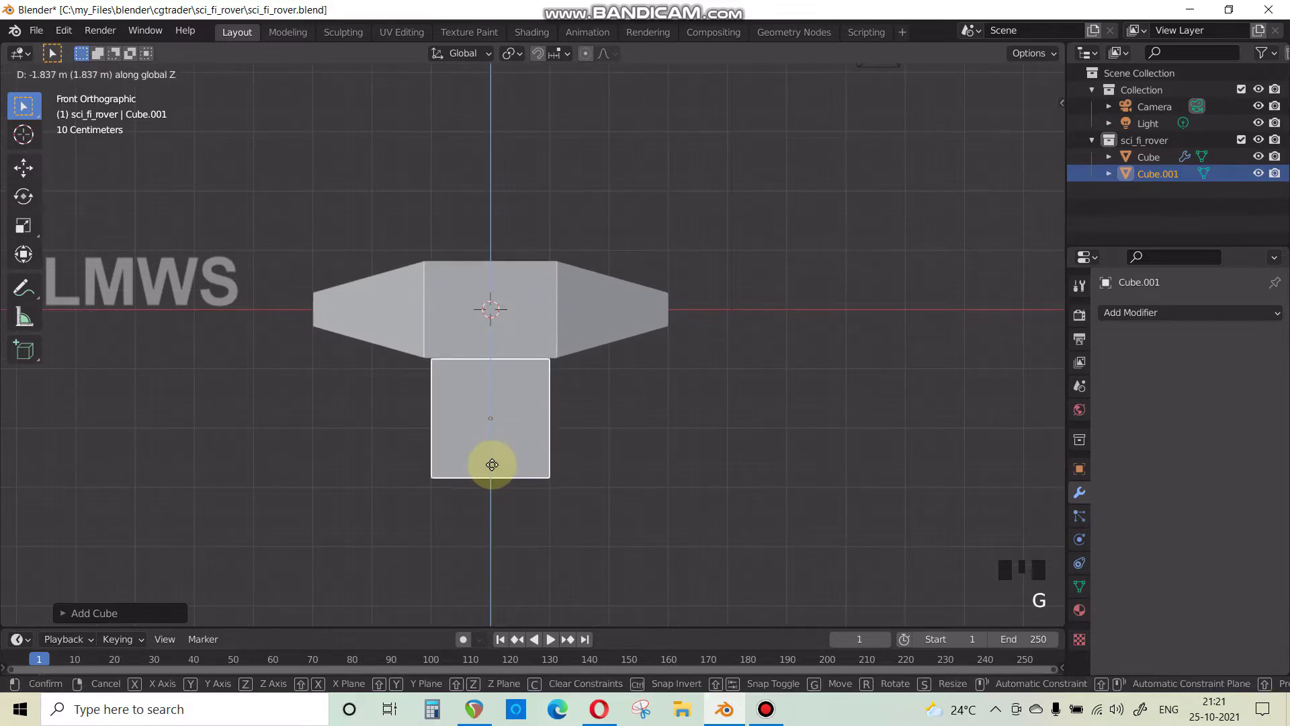
click(492, 465)
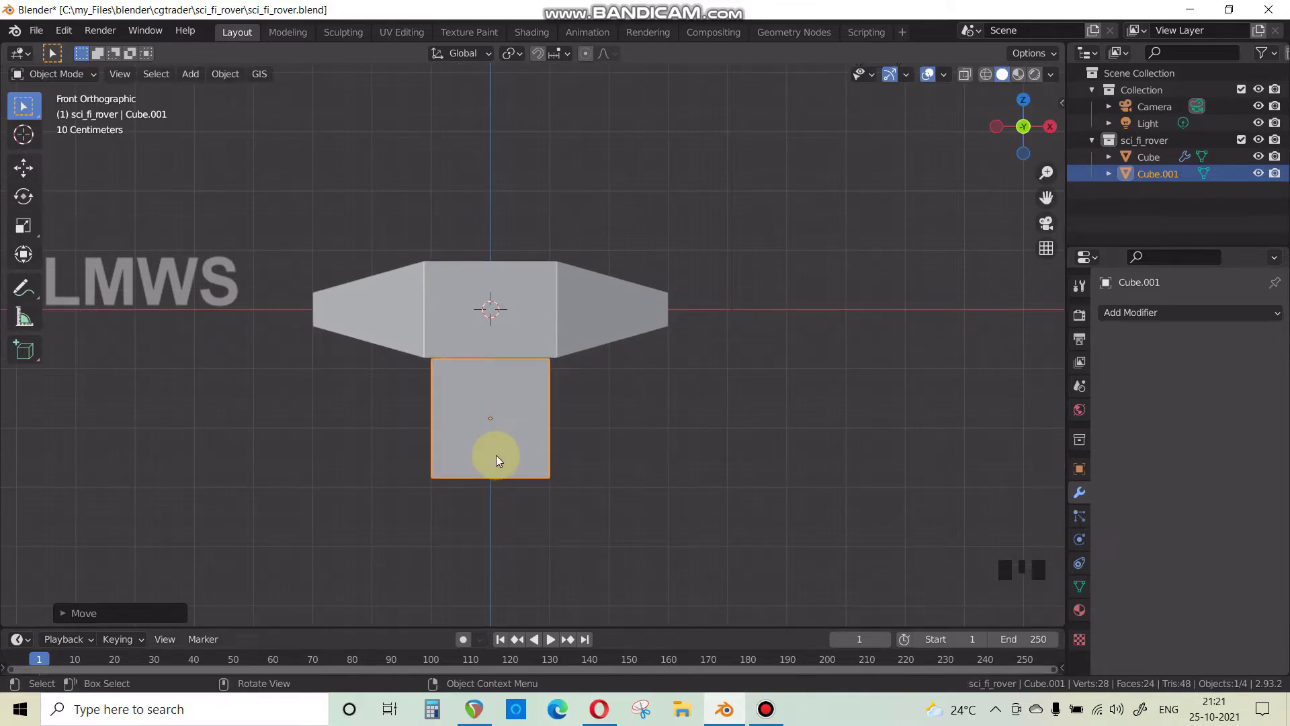
Compare the new cube's position with the rover's chassis in the reference image in the Opera browser, and return to Blender's side view.
click(599, 709)
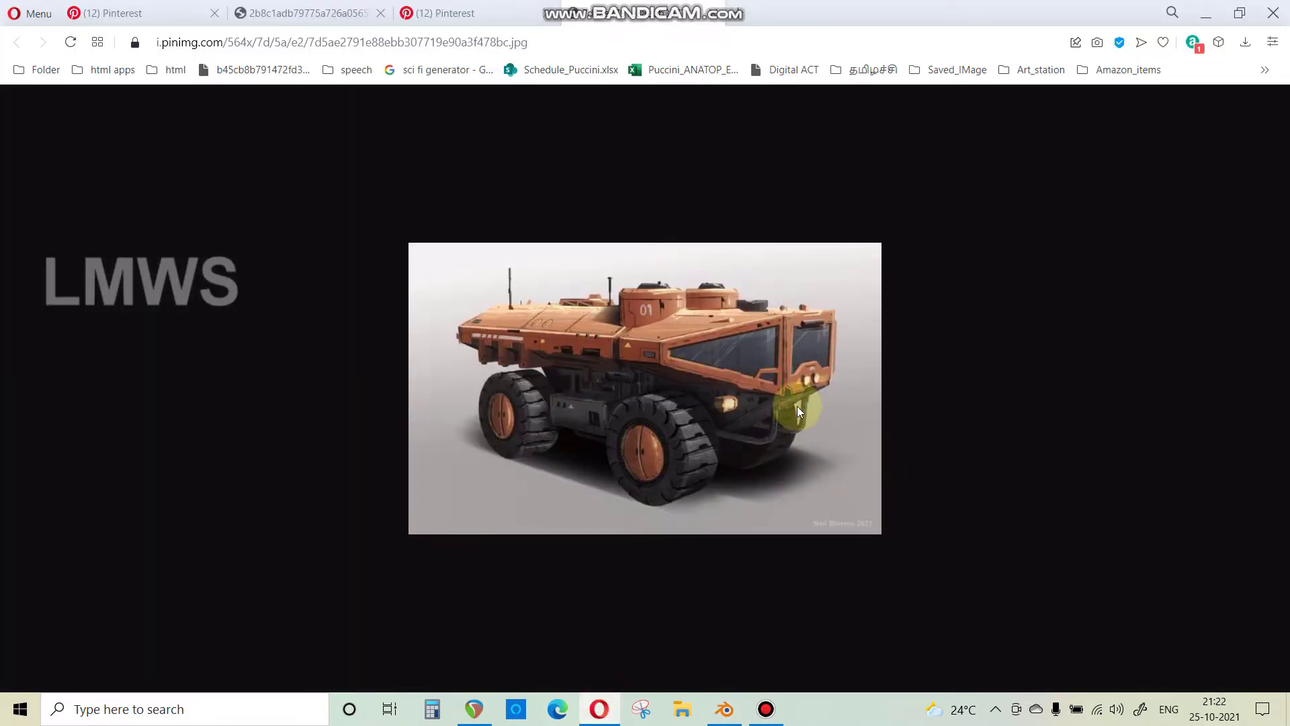
click(737, 722)
middle_drag(536, 369, 588, 406)
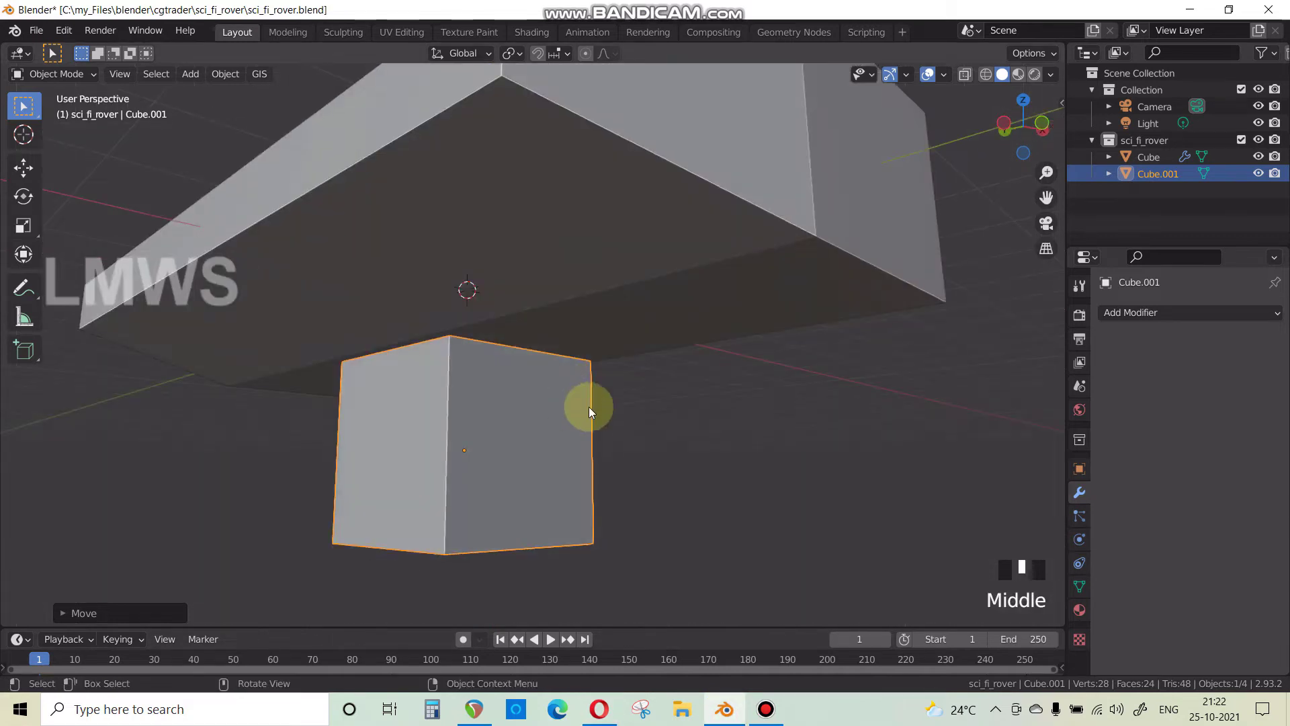
key(KP_3)
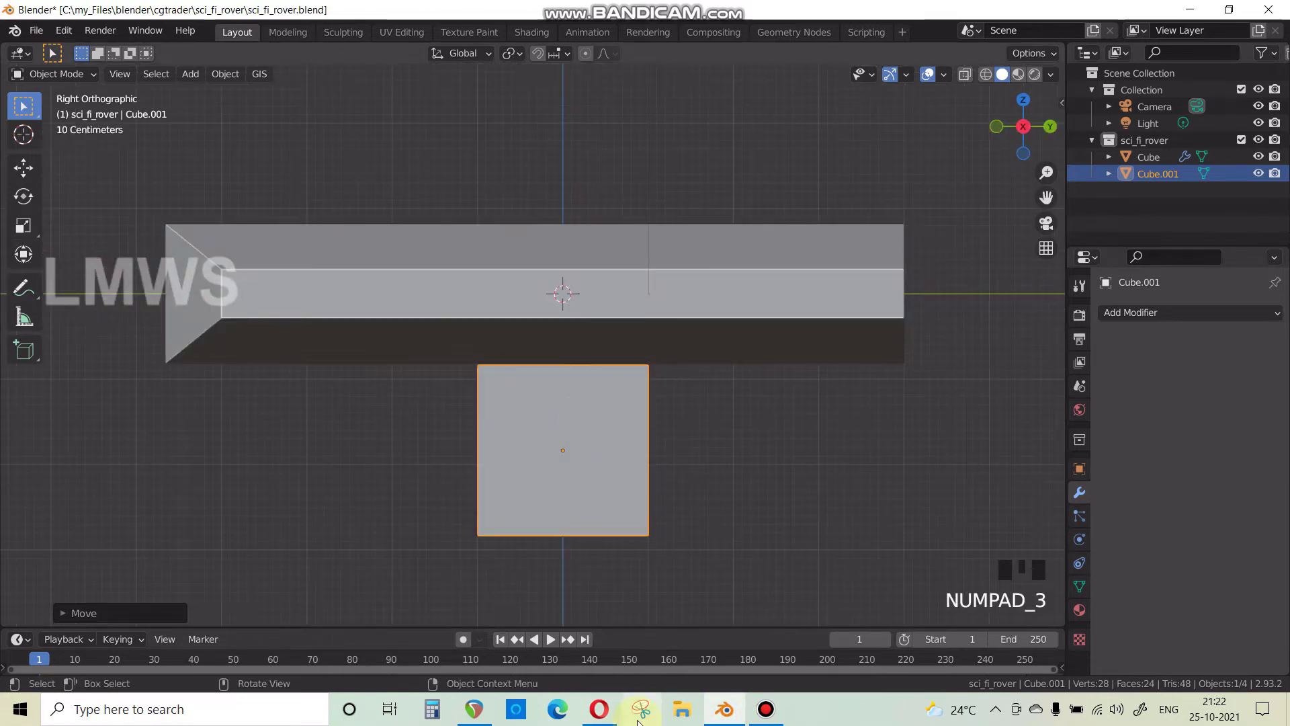
click(598, 709)
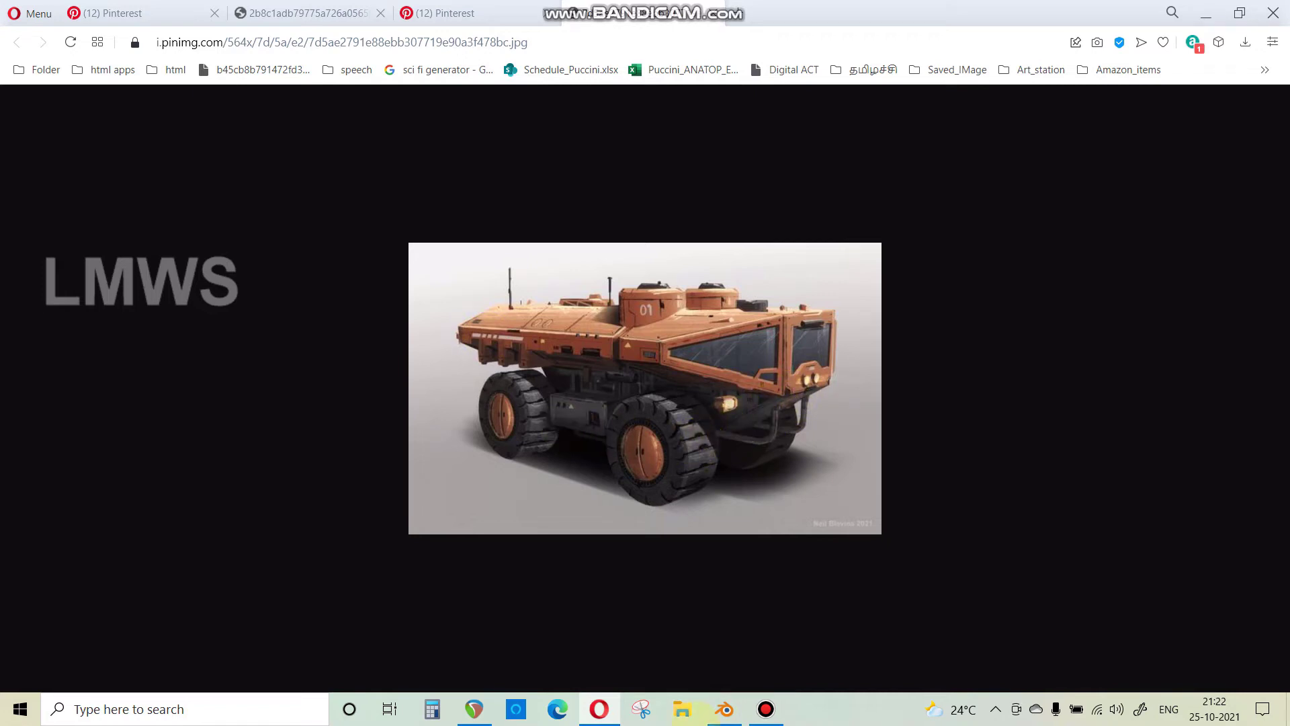
click(714, 713)
Lengthen the new cube along Y in Edit Mode until its negative Y end aligns with the upper body's.
scroll(338, 300, down, 3)
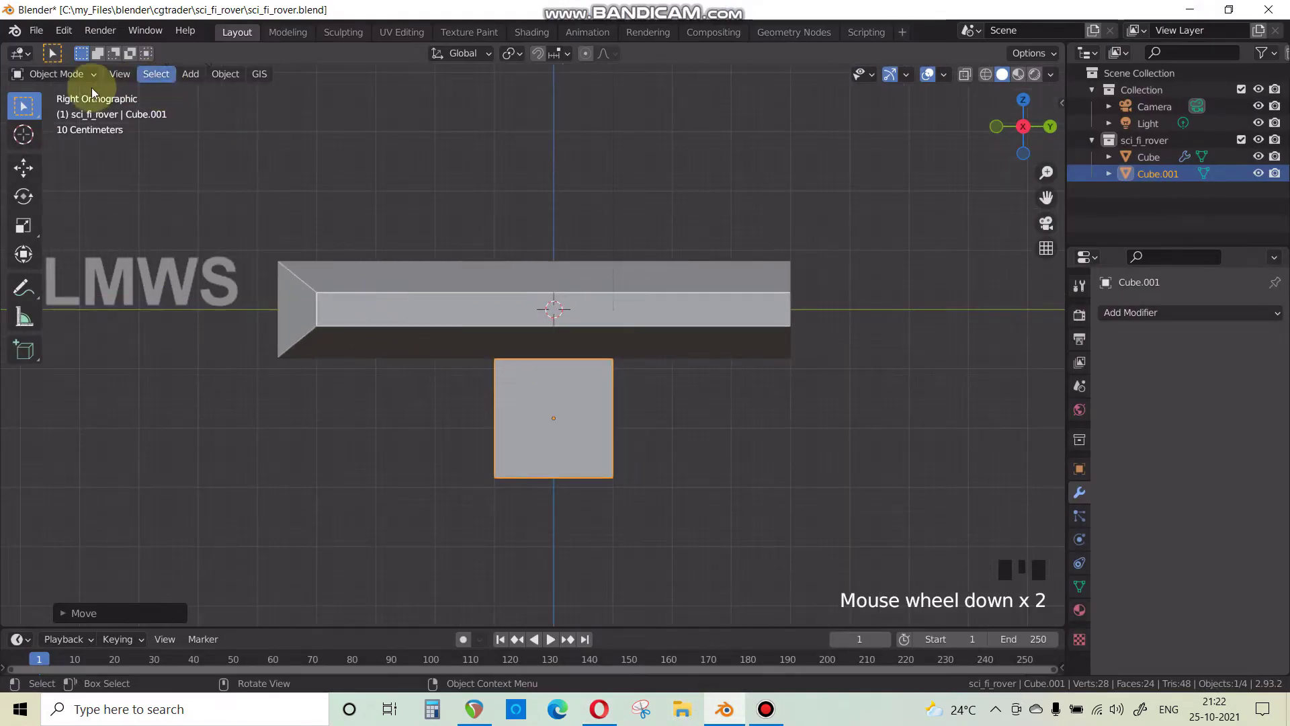
click(68, 74)
click(80, 112)
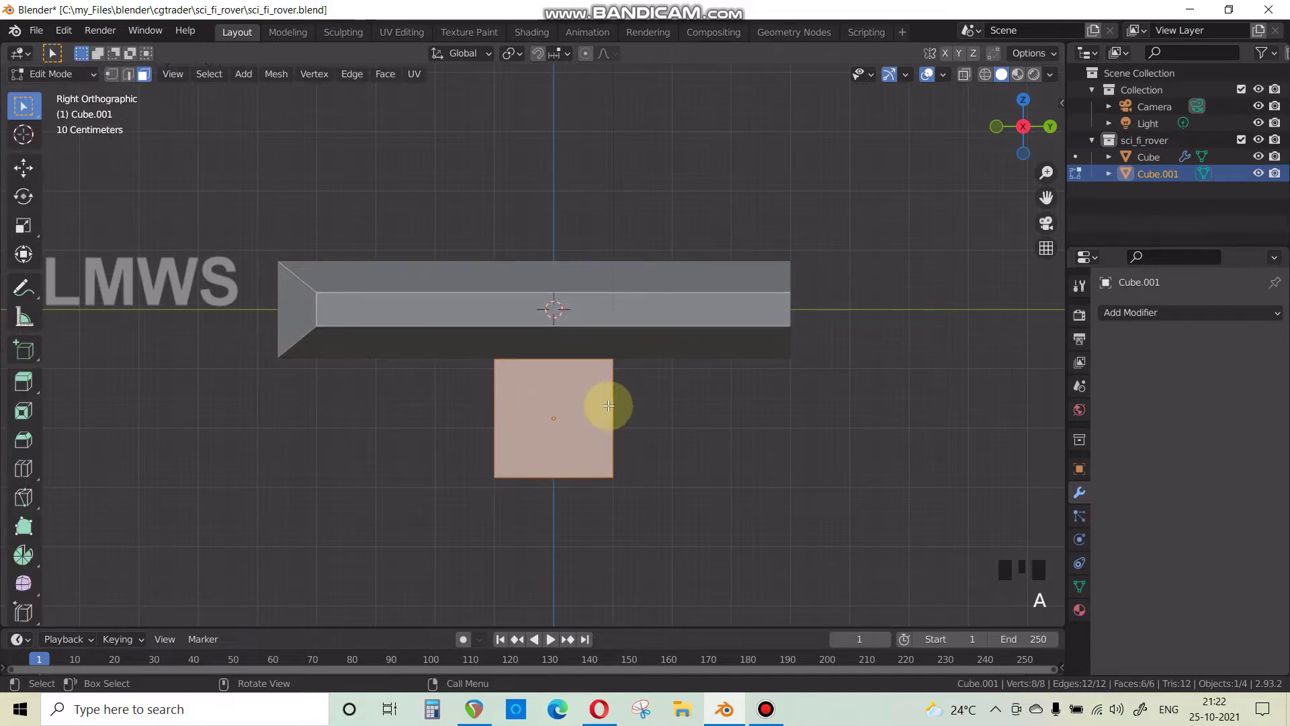
key(s)
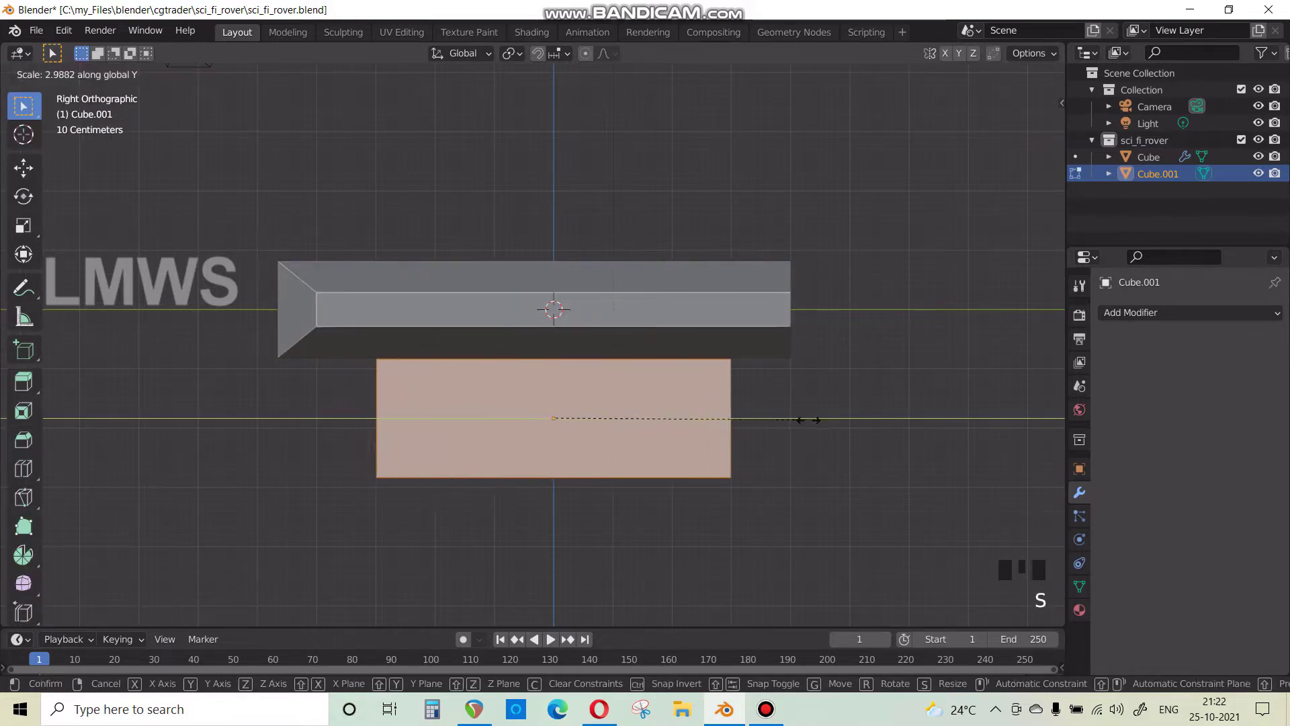
click(940, 446)
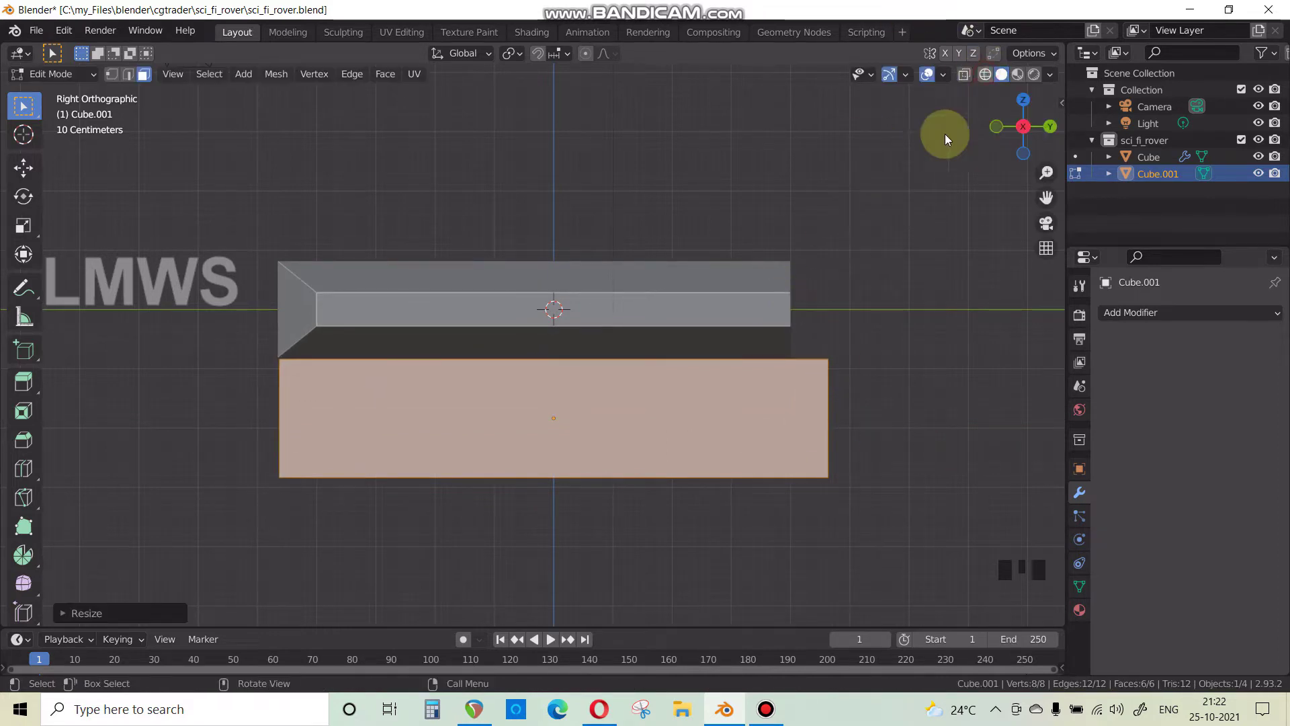
In wireframe, move the lower block's positive Y end face about 0.66 m inward to line up with the upper body's end.
click(985, 74)
drag(809, 293, 862, 540)
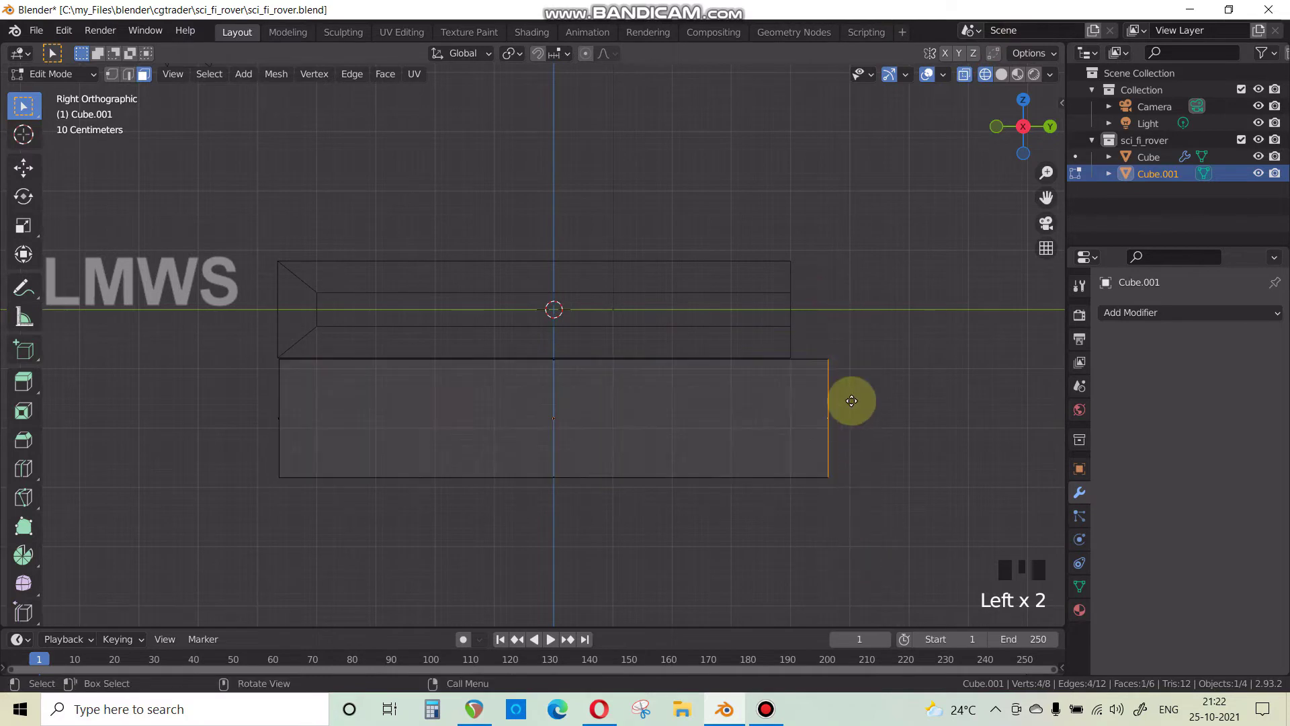
key(g)
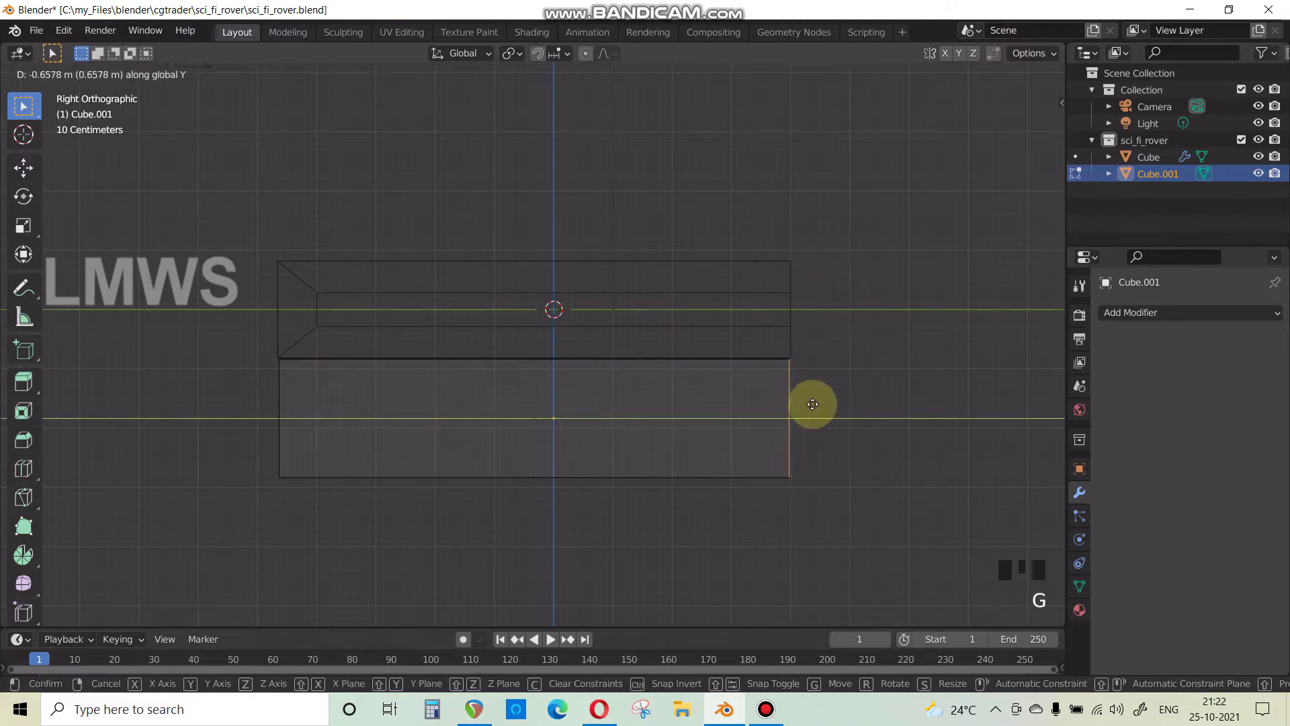
click(813, 403)
Shrink the lower block's bottom face along Y to roughly half its length and raise it about 0.4 m.
drag(168, 444, 899, 522)
drag(899, 455, 149, 563)
key(s)
key(y)
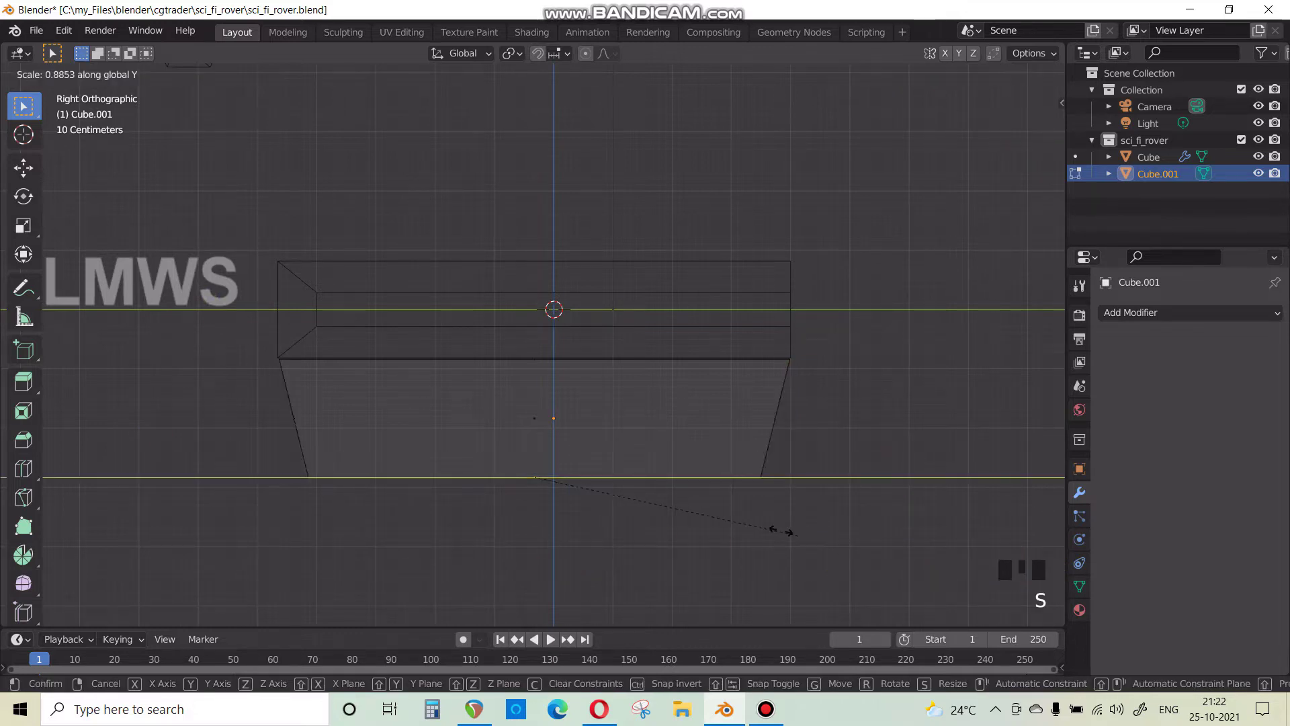
click(693, 512)
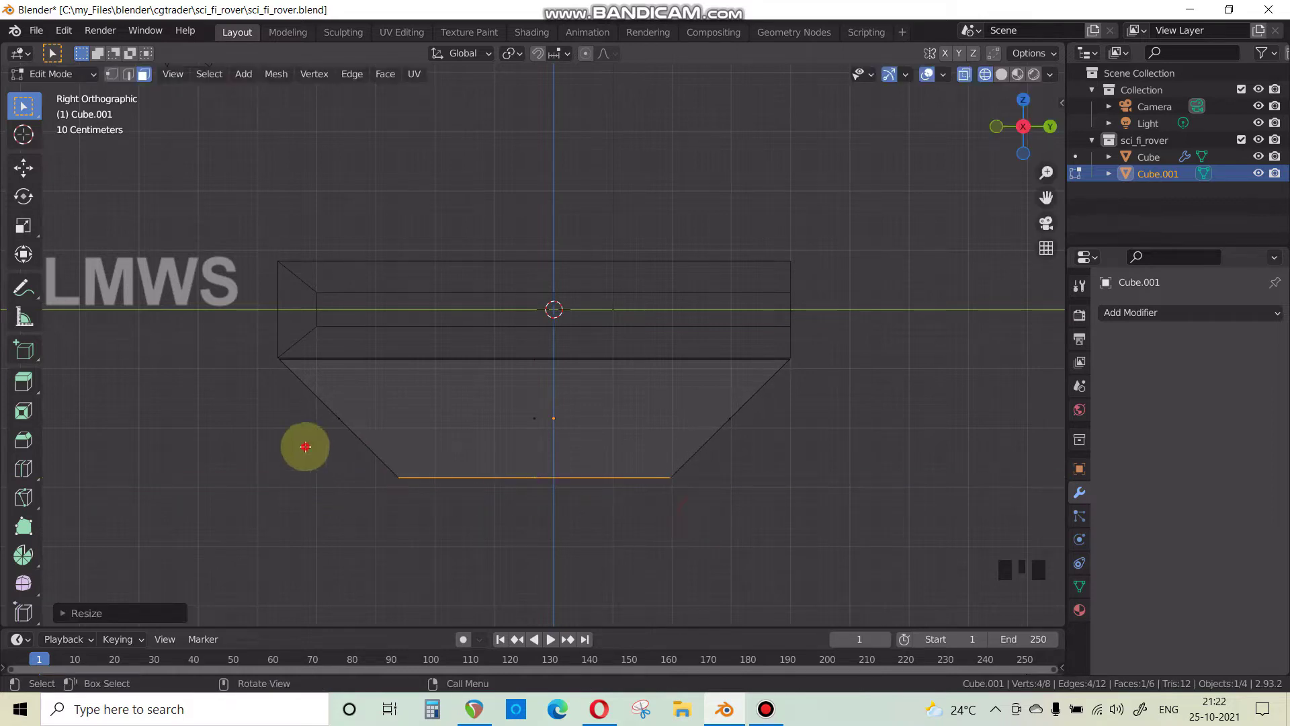
key(g)
key(z)
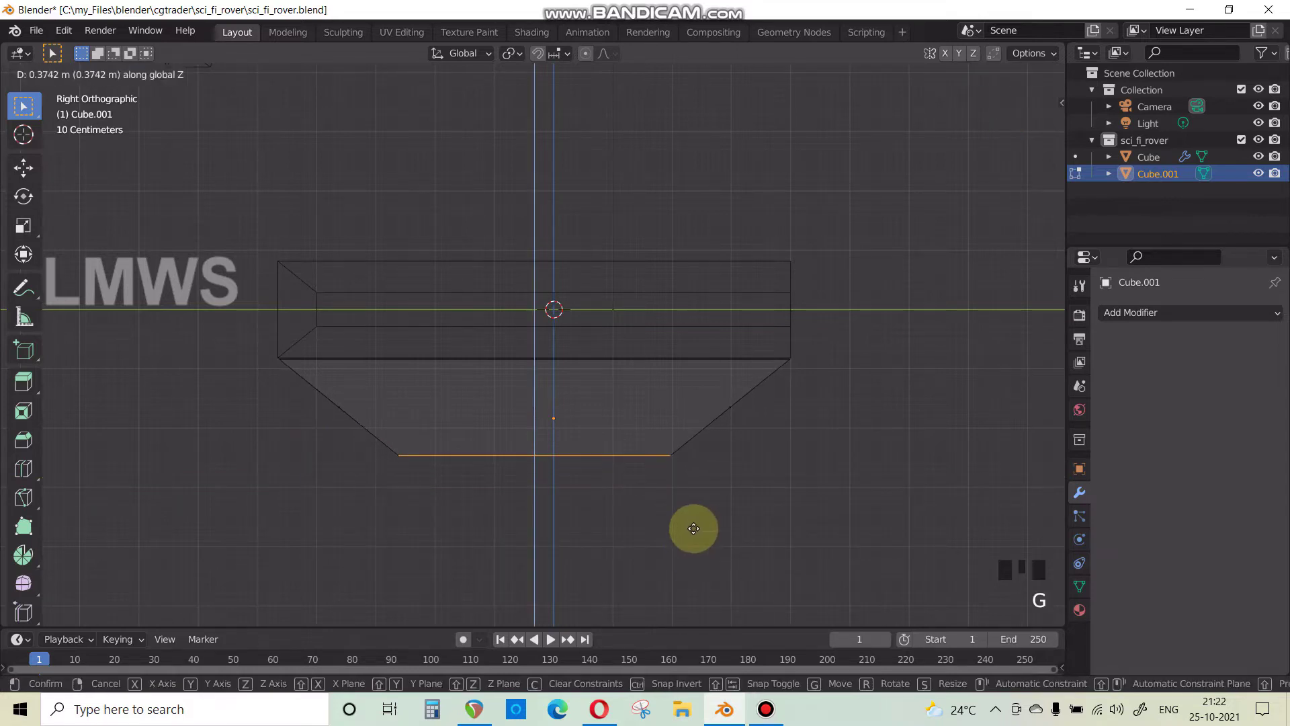
click(697, 524)
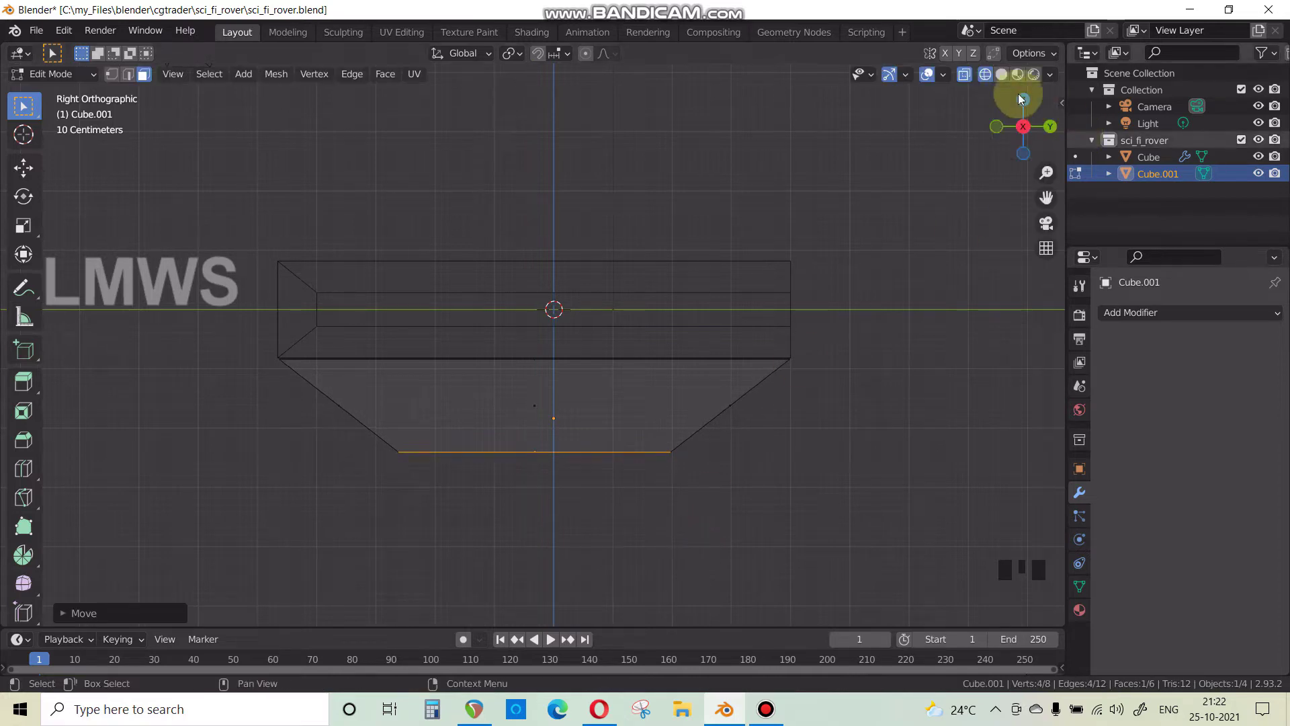
Switch the viewport to solid shading and return to Object Mode with nothing selected.
click(999, 73)
key(alt+a)
key(Tab)
scroll(626, 389, down, 2)
middle_drag(626, 388, 751, 402)
scroll(619, 417, up, 1)
middle_drag(620, 416, 663, 457)
key(alt+a)
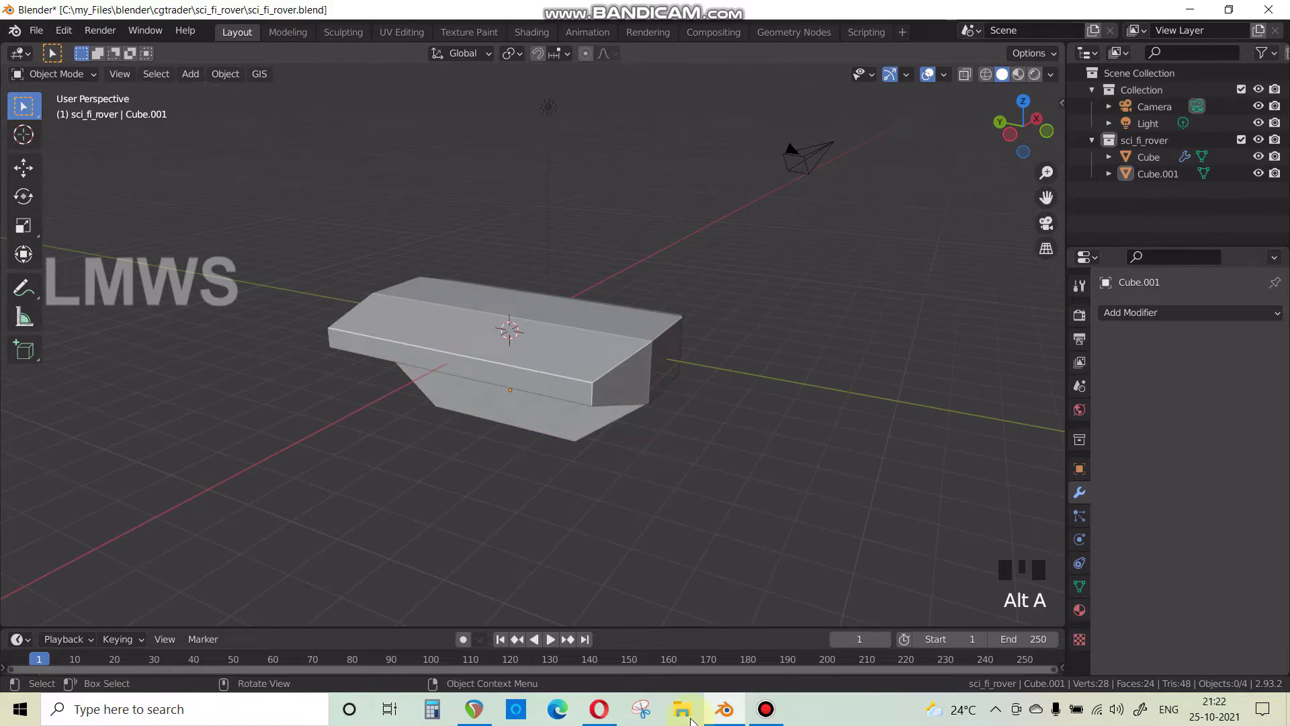
Compare the tapered lower block with the rover in the browser's reference image and save the Blender file.
click(718, 713)
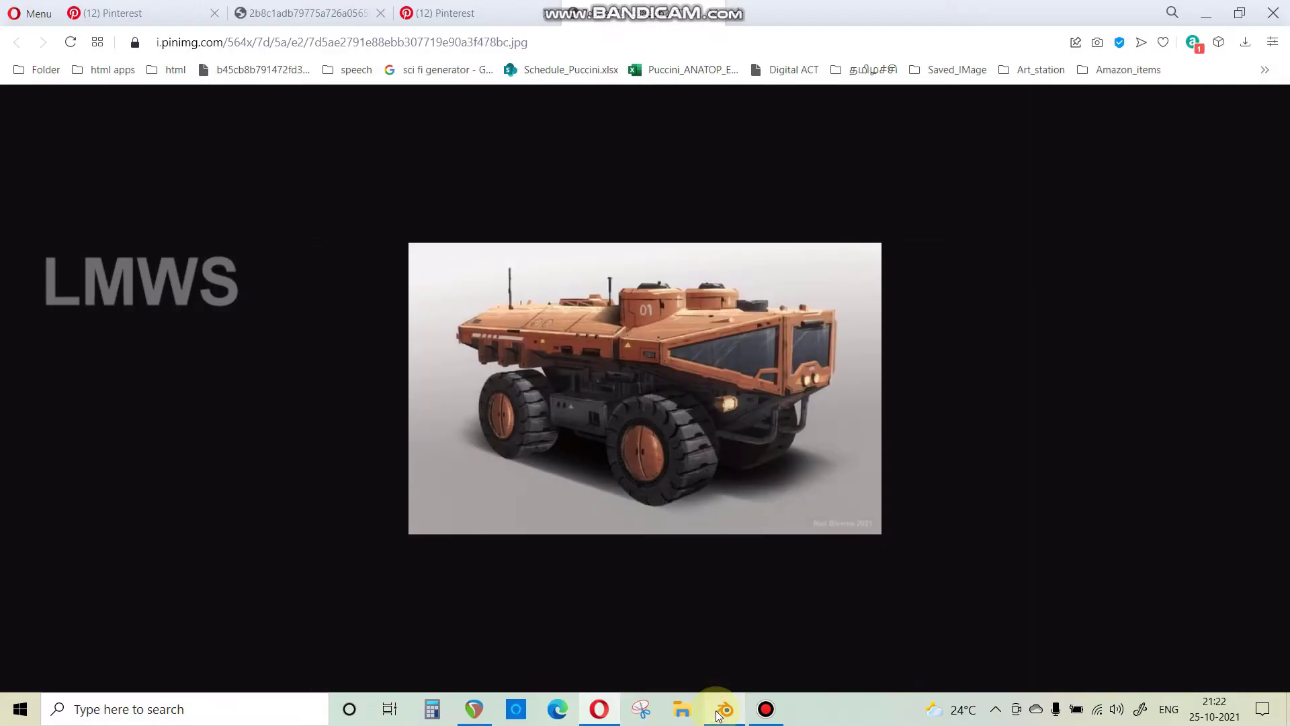
click(719, 713)
click(718, 714)
click(718, 713)
middle_drag(555, 541, 490, 412)
scroll(488, 453, up, 2)
key(ctrl+s)
Widen the whole lower block along X to nearly match the width of the upper body's middle section.
click(495, 416)
key(KP_1)
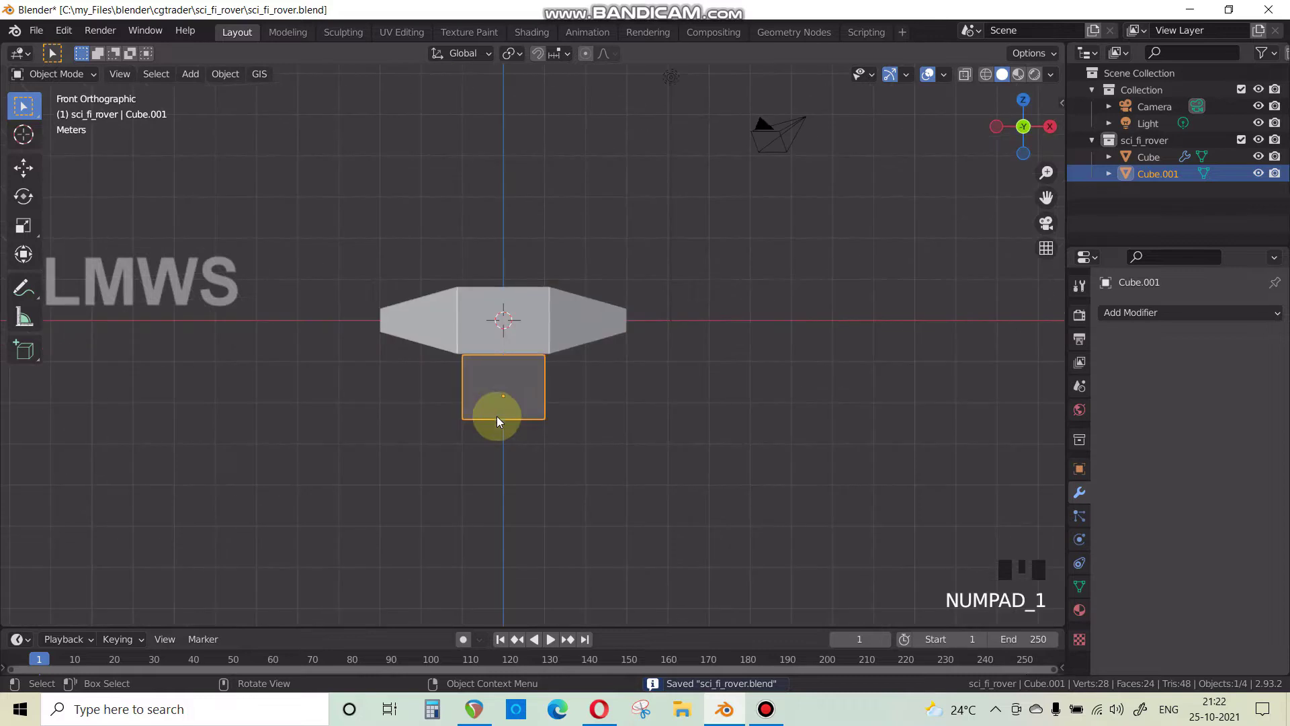
scroll(499, 413, up, 6)
key(Tab)
key(a)
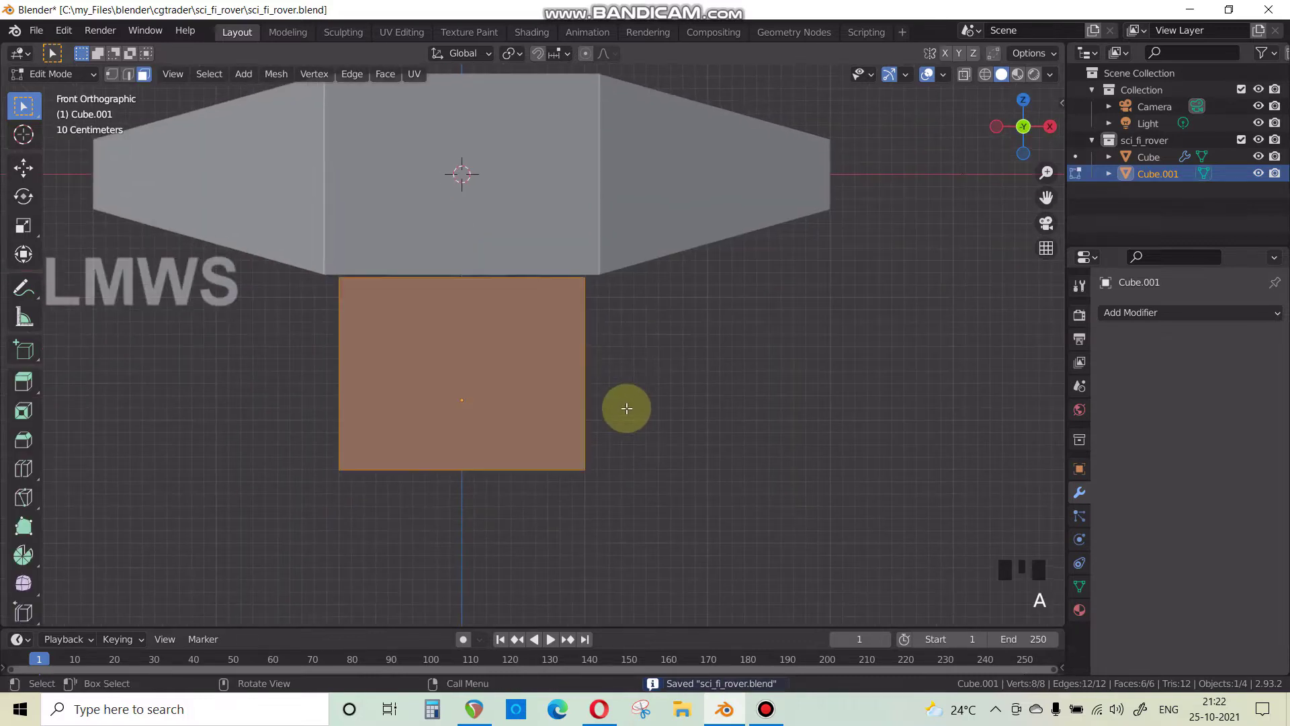
key(s)
key(x)
click(645, 404)
key(alt+a)
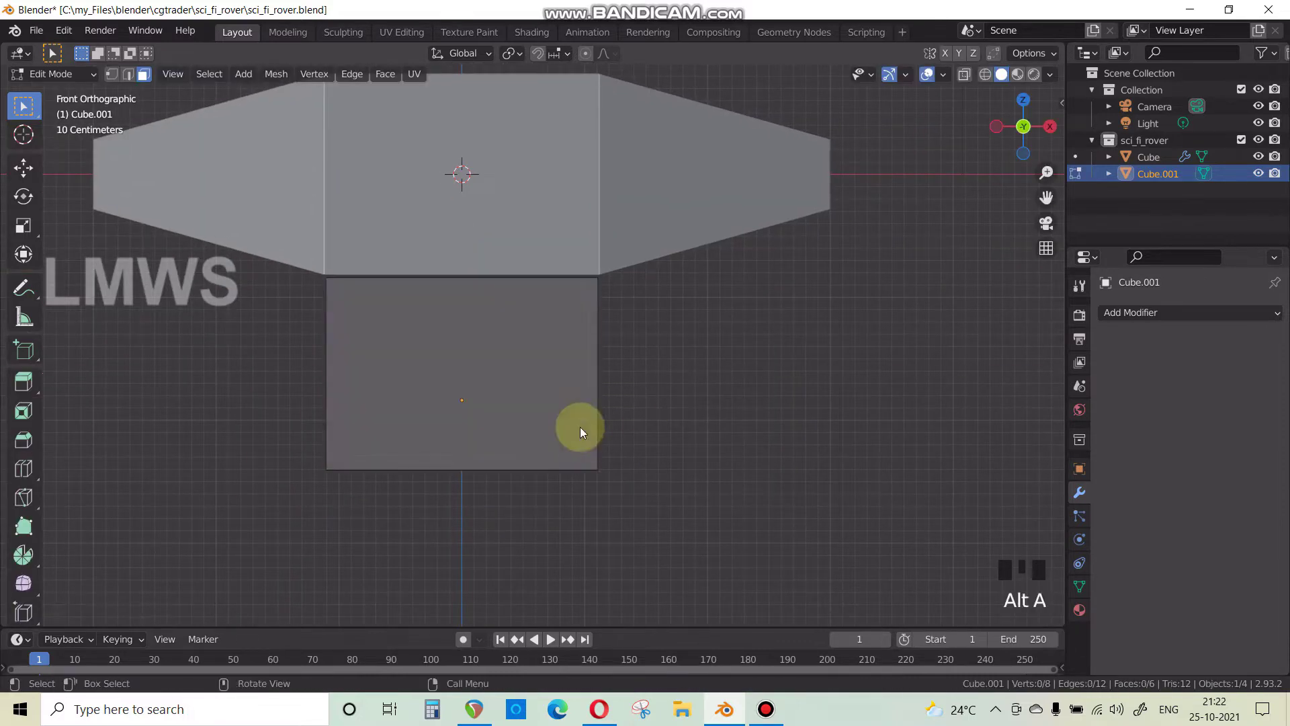
Return to Object Mode, deselect everything and save the file with the widened lower block.
key(Tab)
scroll(518, 479, down, 5)
middle_drag(518, 480, 560, 407)
key(alt+a)
key(Tab)
scroll(544, 476, up, 2)
key(Tab)
click(583, 349)
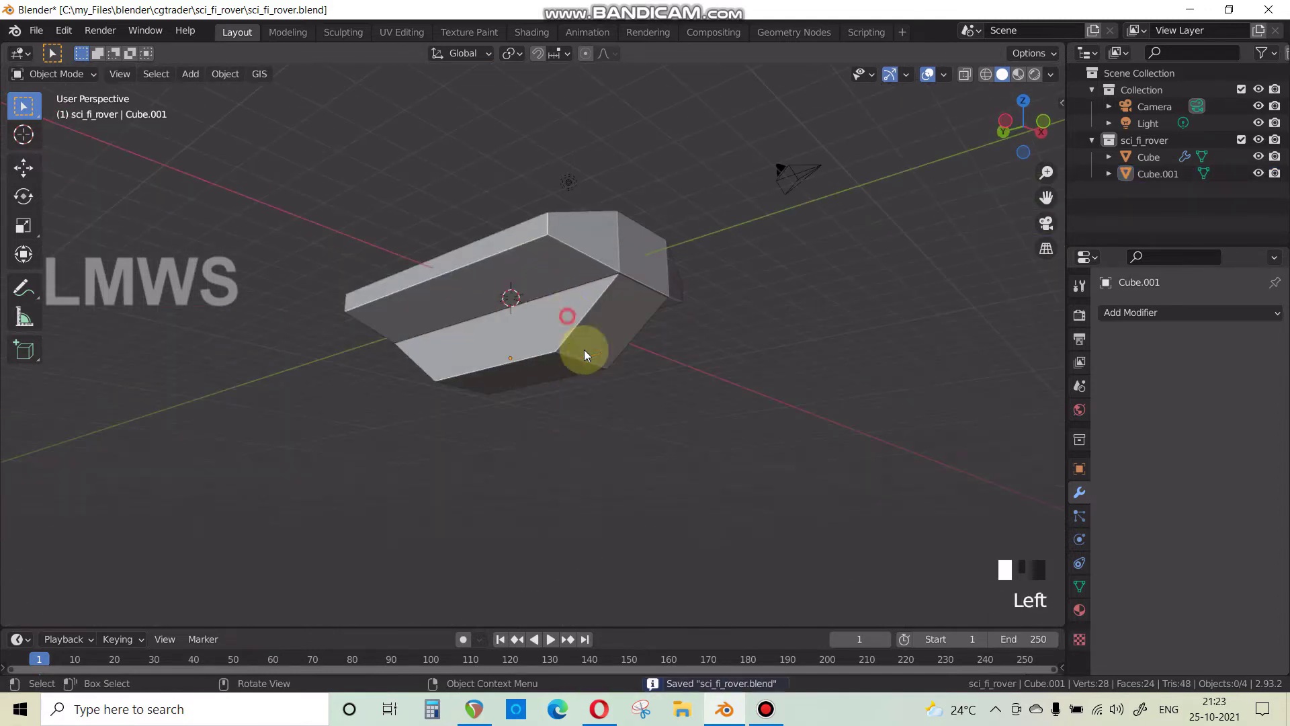
Nudge the lower block up along Z so its upper face meets the underside of the upper body.
key(alt+a)
key(ctrl+s)
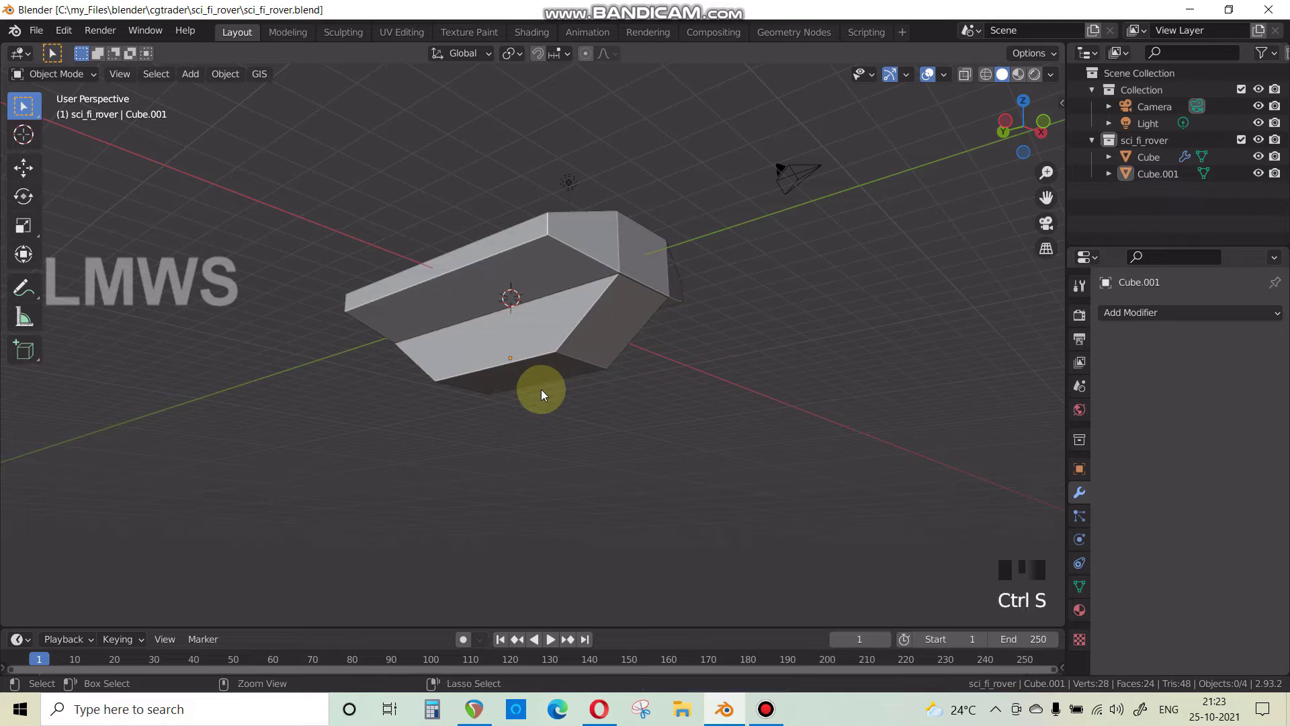
middle_drag(622, 349, 587, 375)
scroll(587, 372, up, 3)
click(584, 369)
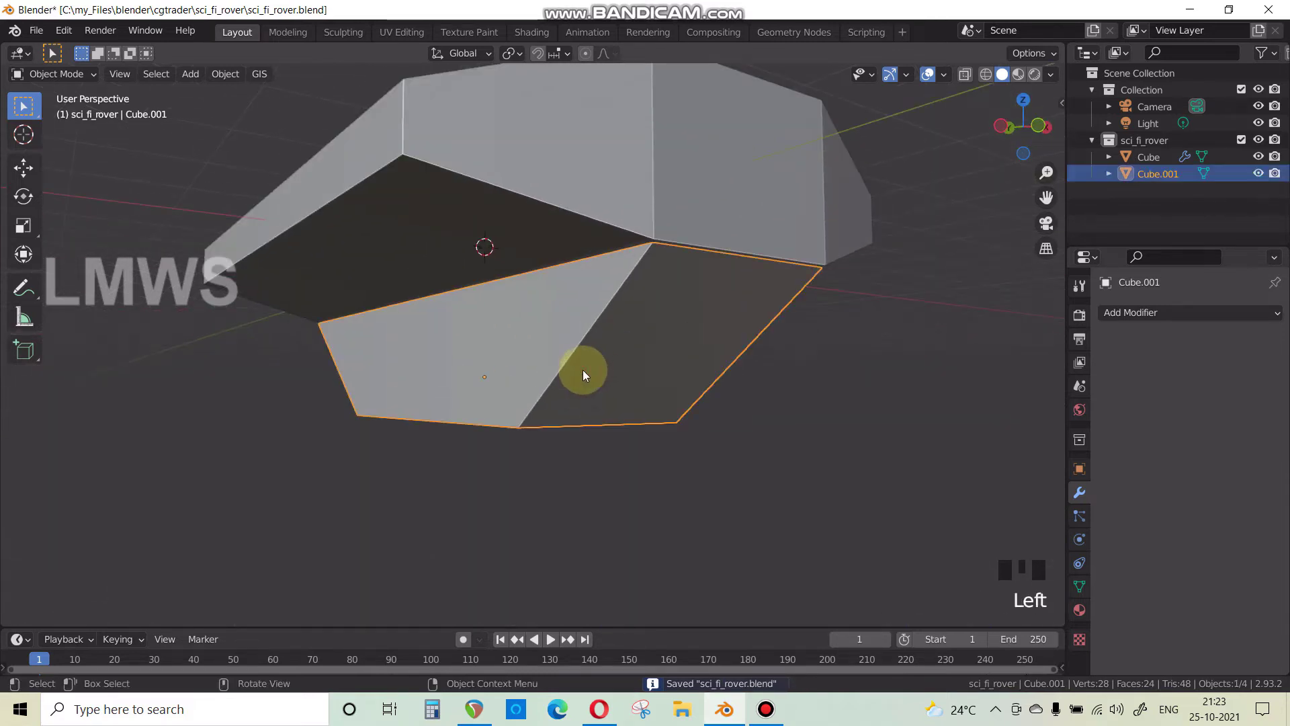
key(KP_1)
scroll(582, 370, up, 4)
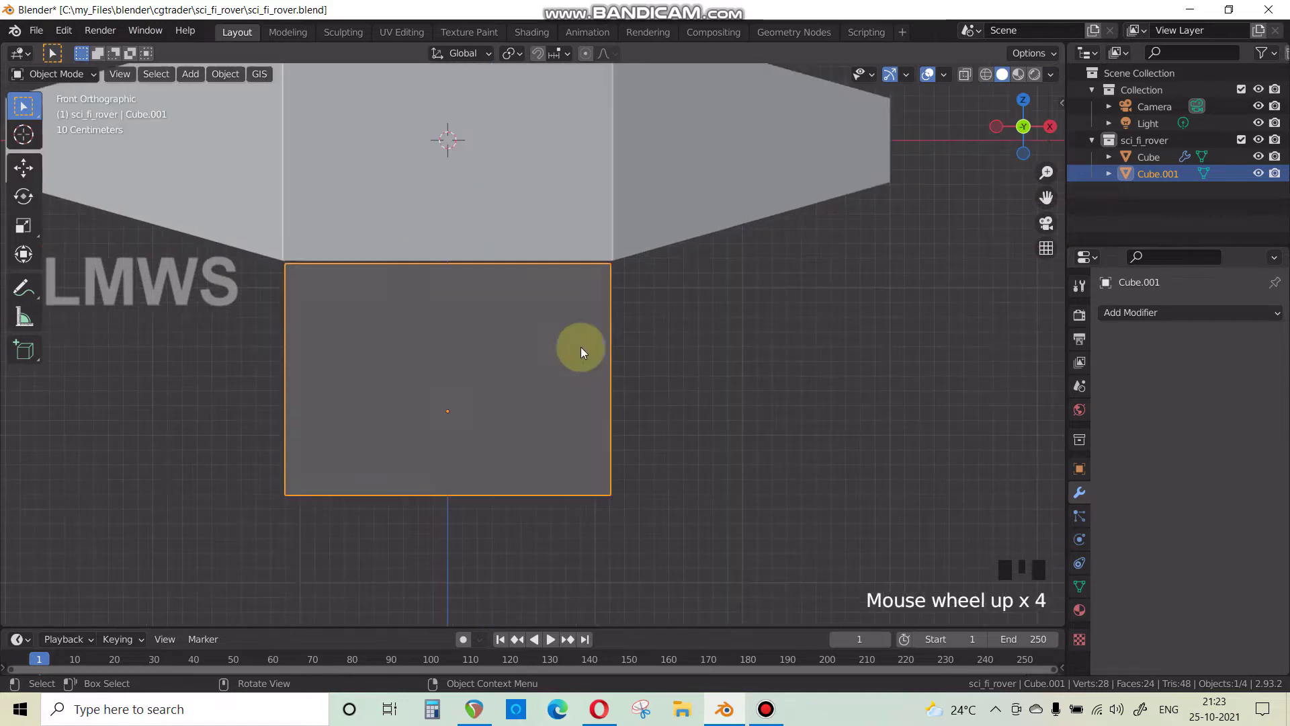
key(g)
key(z)
click(548, 423)
click(620, 417)
Save the file with the adjusted lower block and check the wheels in the browser's reference image.
scroll(619, 417, down, 7)
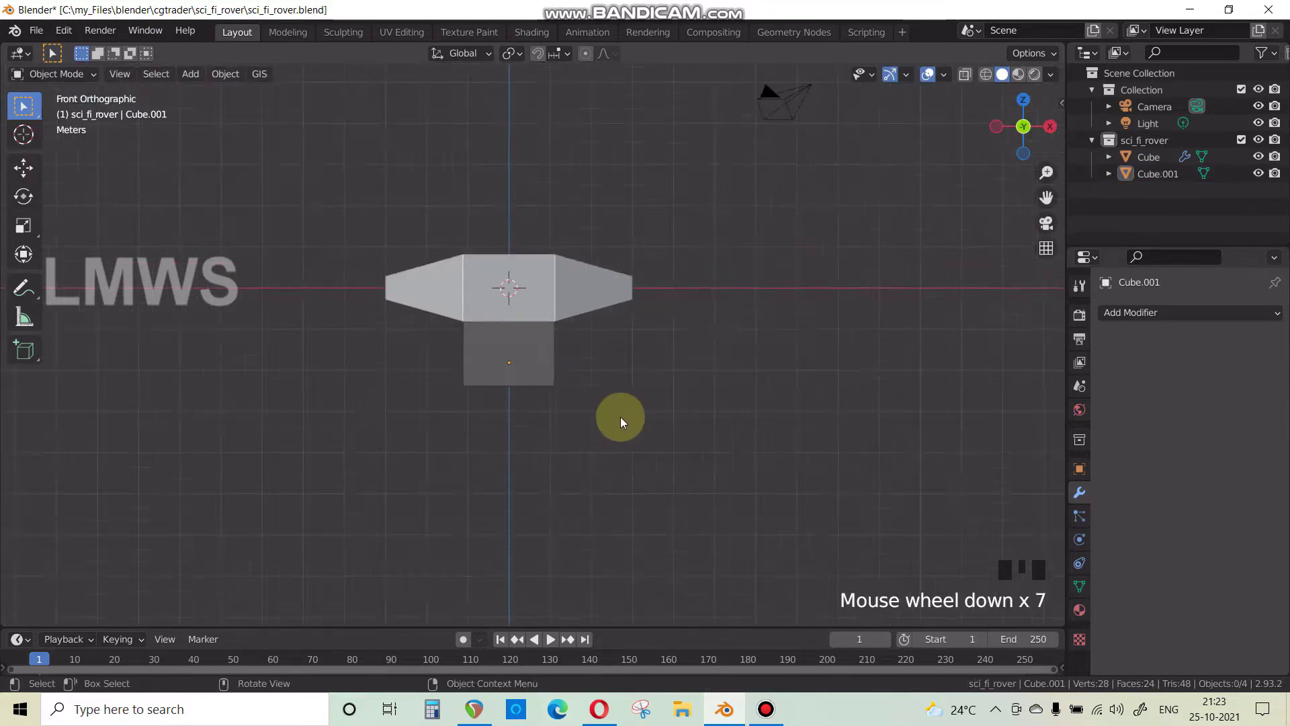
middle_drag(620, 417, 604, 377)
key(ctrl+s)
click(725, 712)
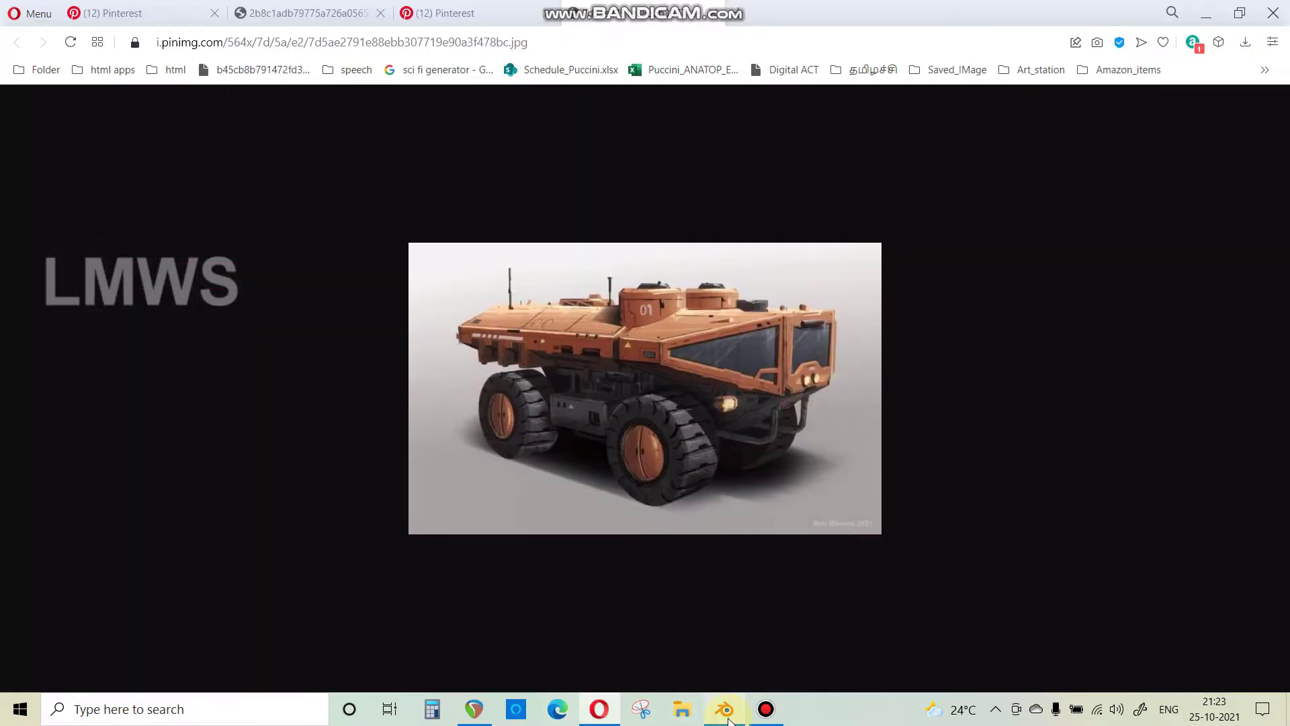
click(726, 711)
Add a cylinder mesh with 36 vertices as the base for a wheel.
key(shift+a)
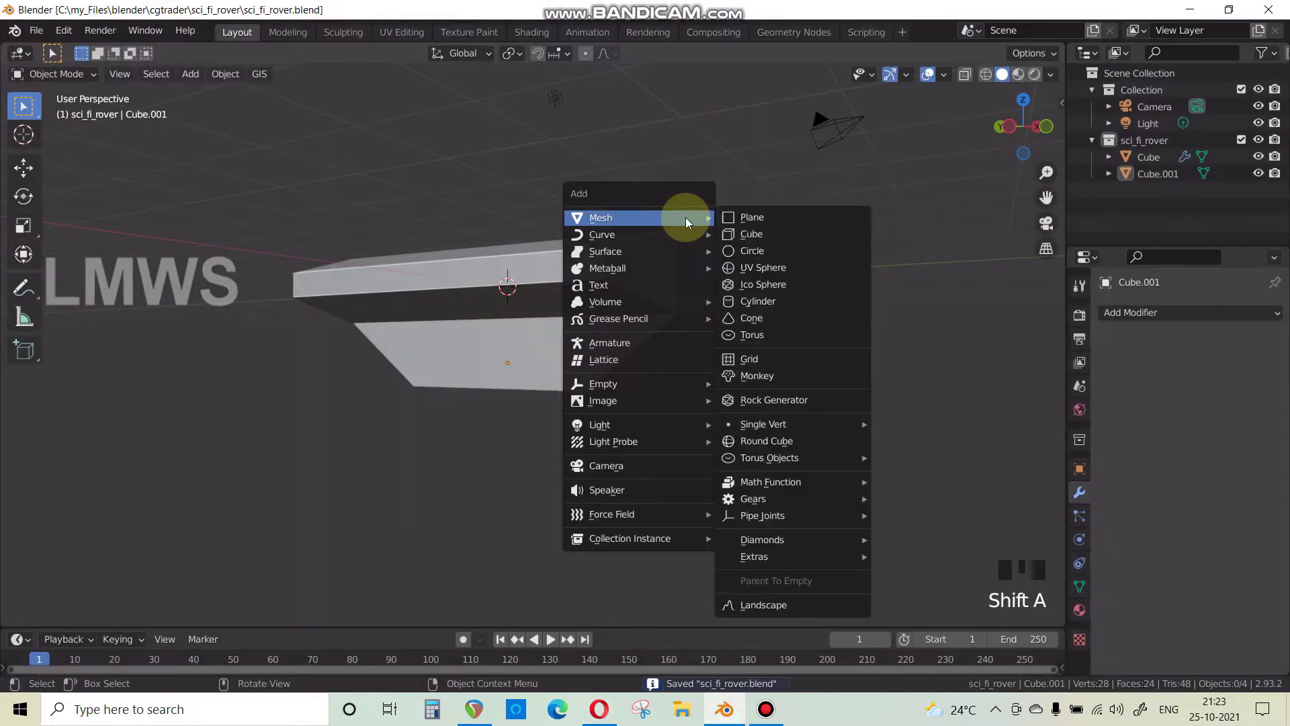
click(739, 301)
click(93, 612)
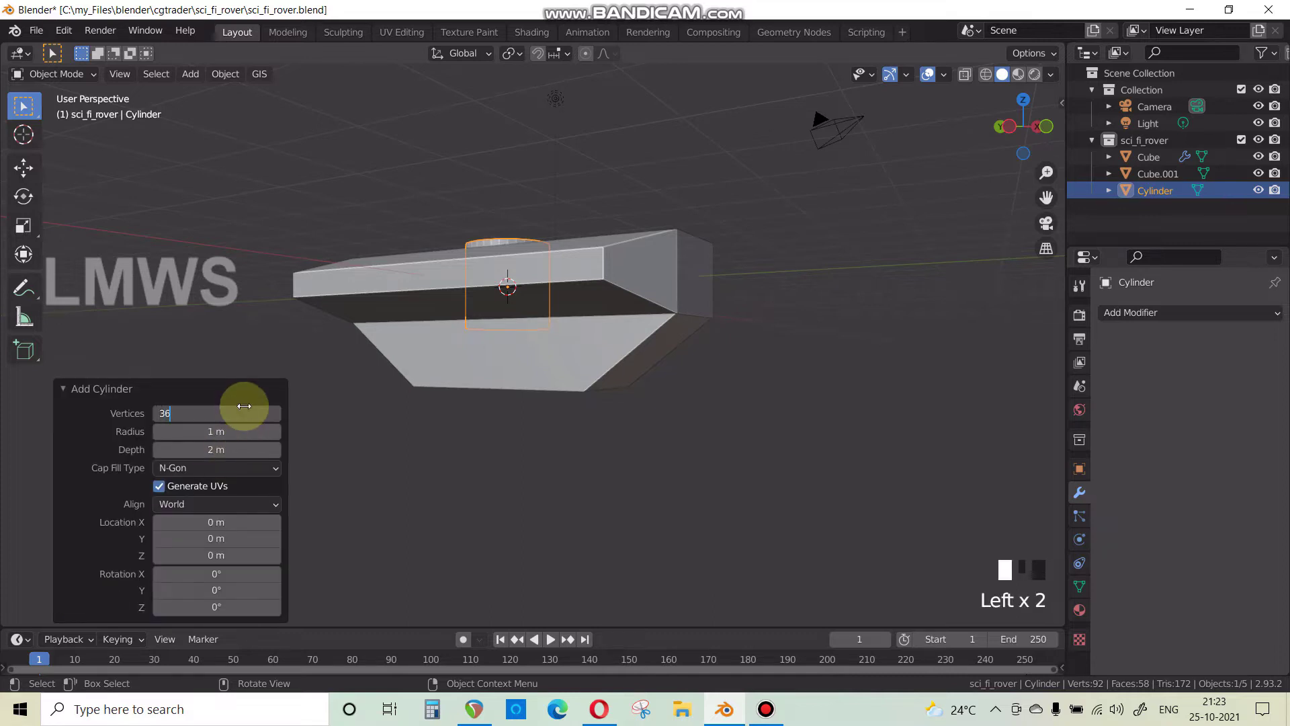
key(Return)
click(101, 389)
Rotate the cylinder so its axis runs along X, with its round faces pointing sideways like a wheel.
key(KP_3)
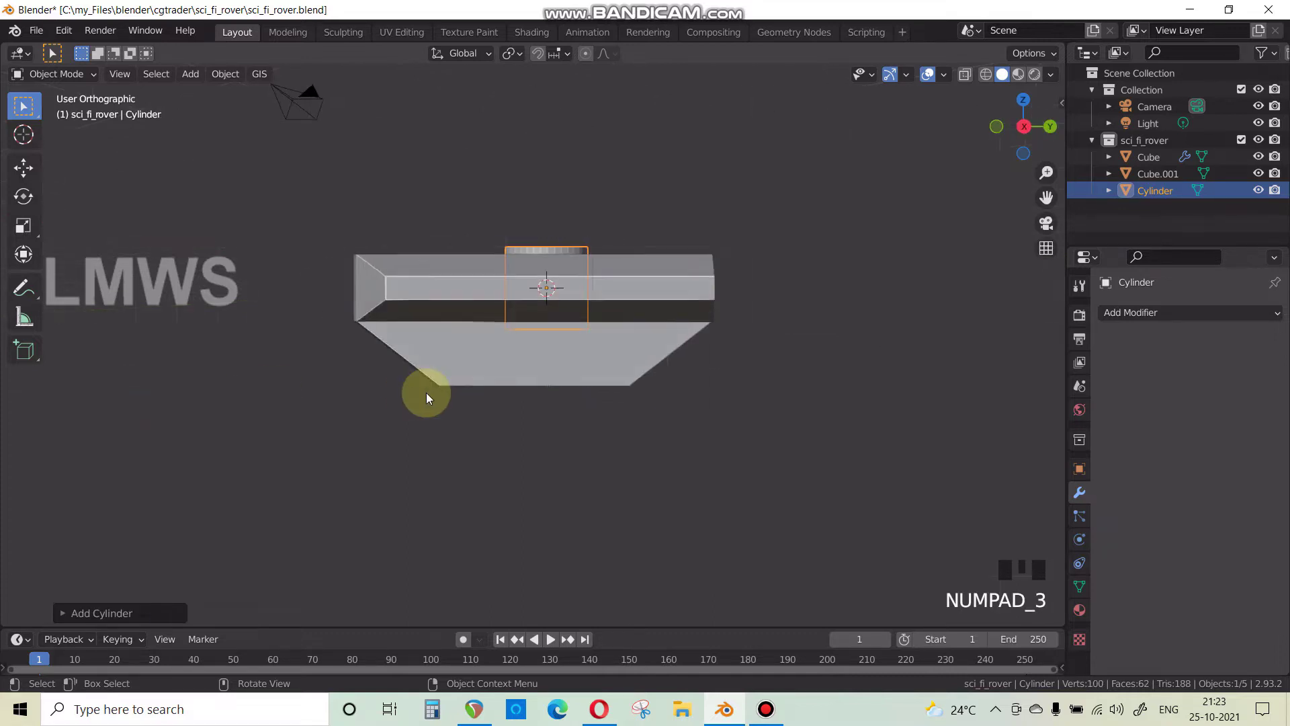
key(KP_1)
key(r)
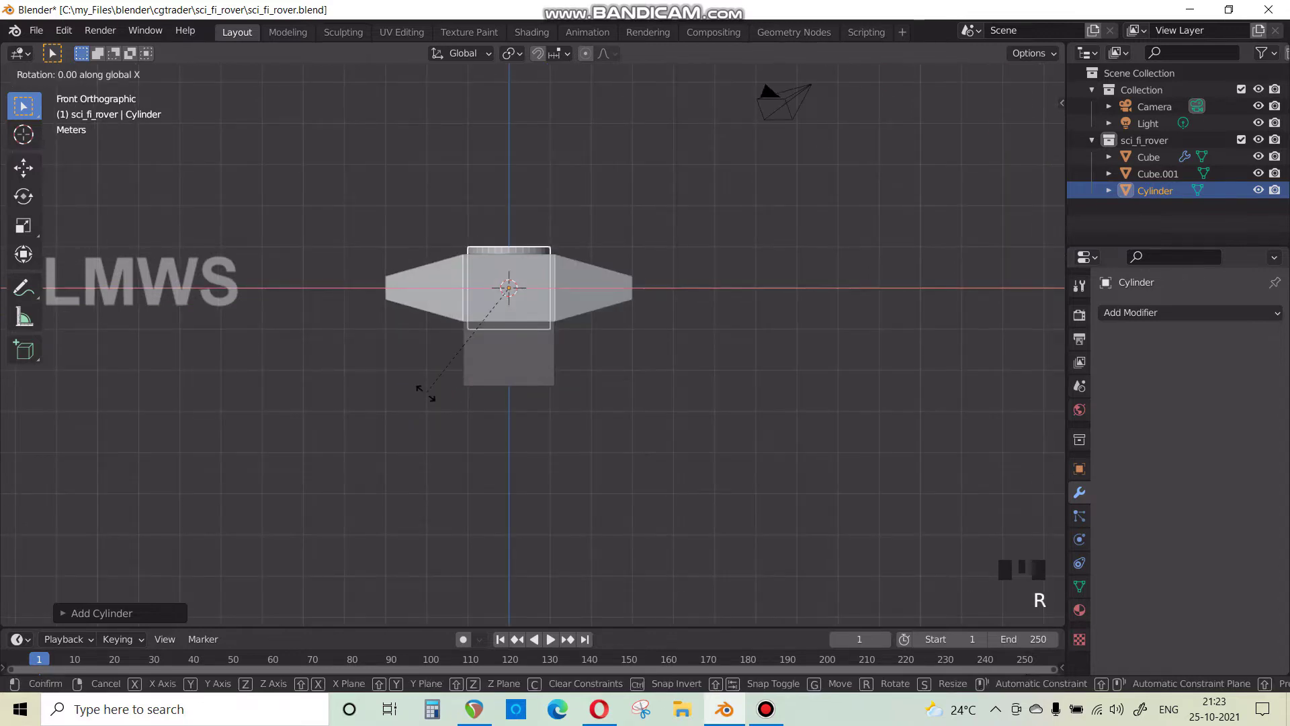
click(425, 392)
key(r)
click(426, 393)
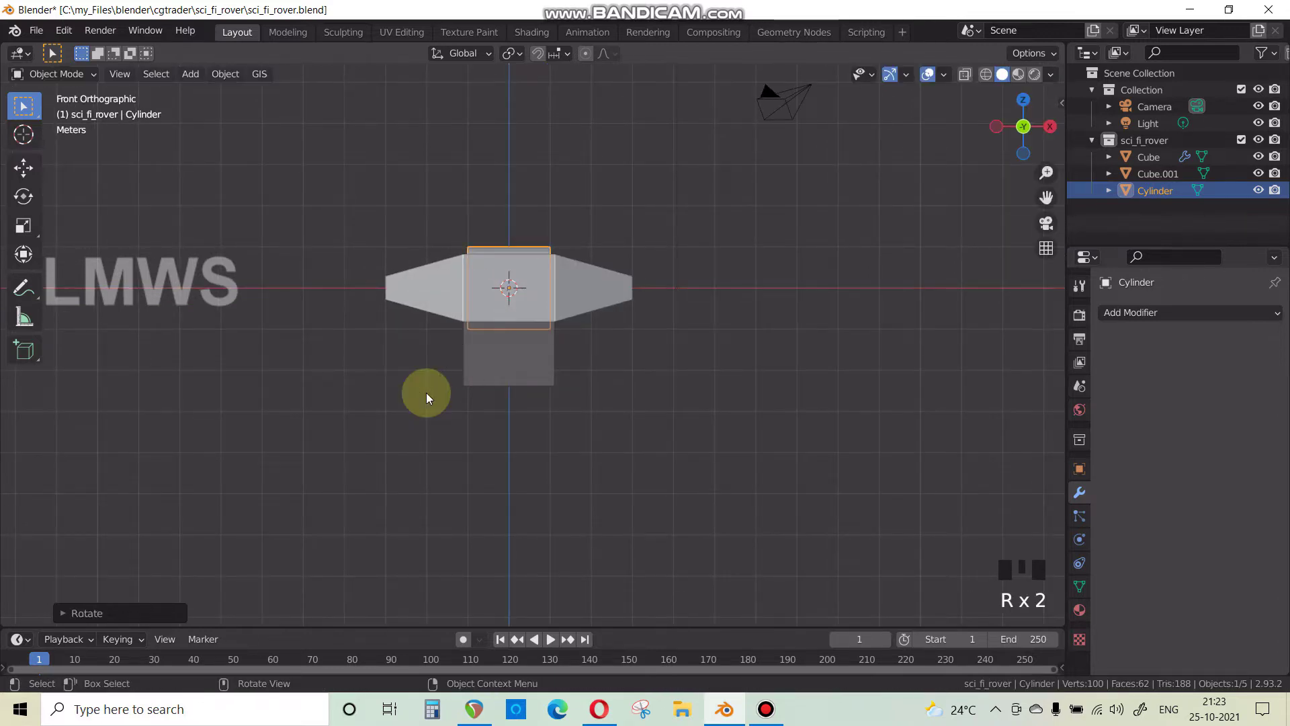
Move the cylinder along Z and X to the negative X side of the lower block, just beneath the upper body.
key(g)
key(z)
click(586, 481)
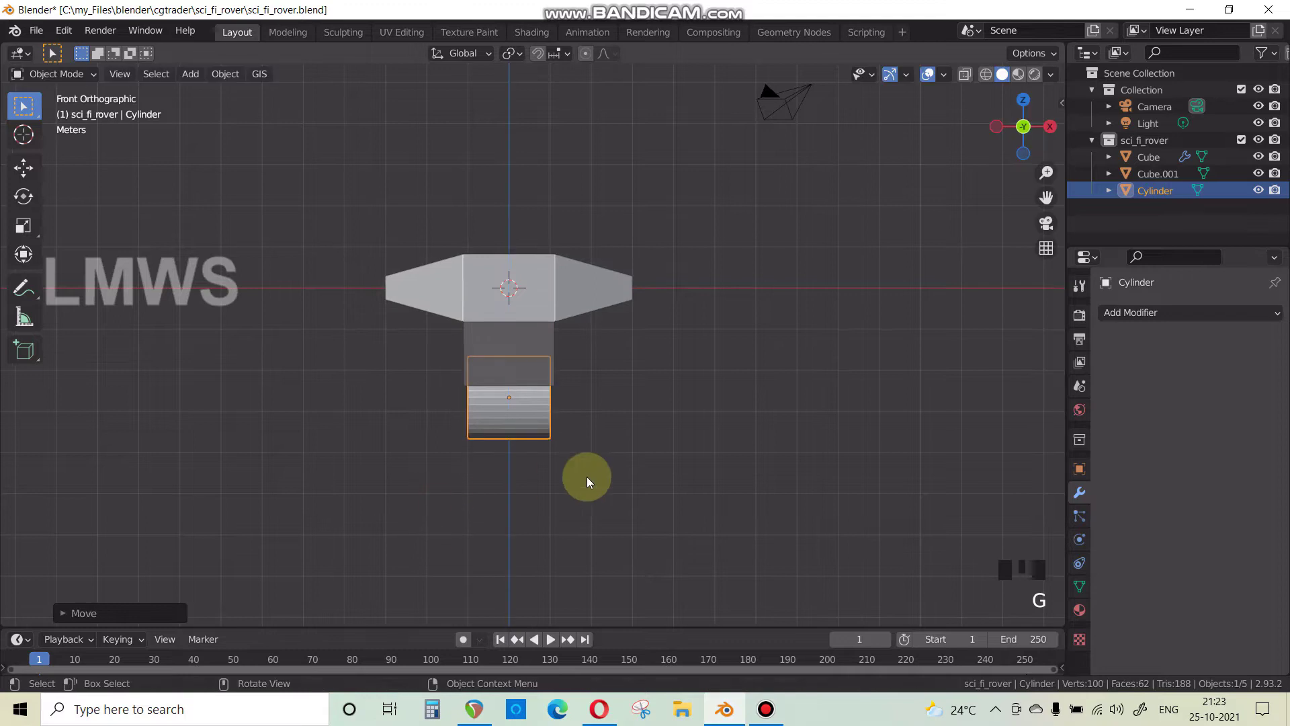
key(g)
key(x)
click(497, 470)
key(g)
key(z)
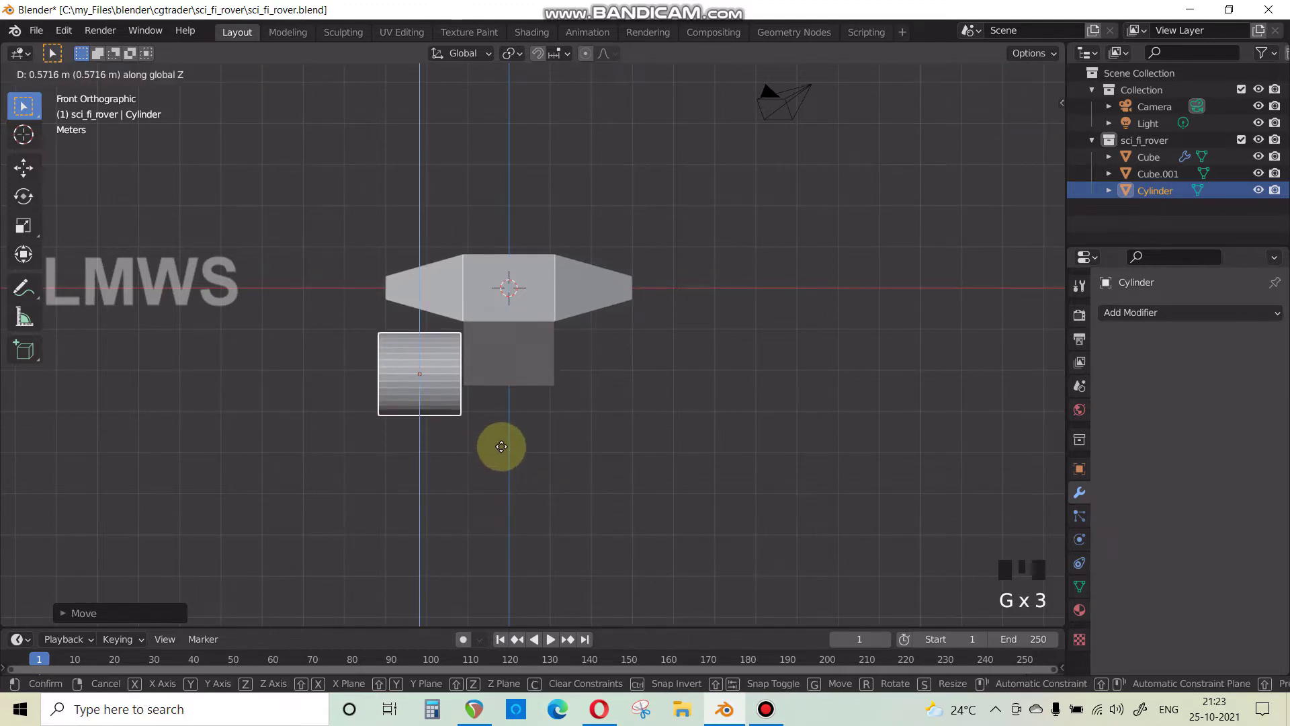
click(451, 434)
scroll(458, 446, down, 3)
middle_drag(458, 445, 526, 467)
scroll(458, 462, up, 2)
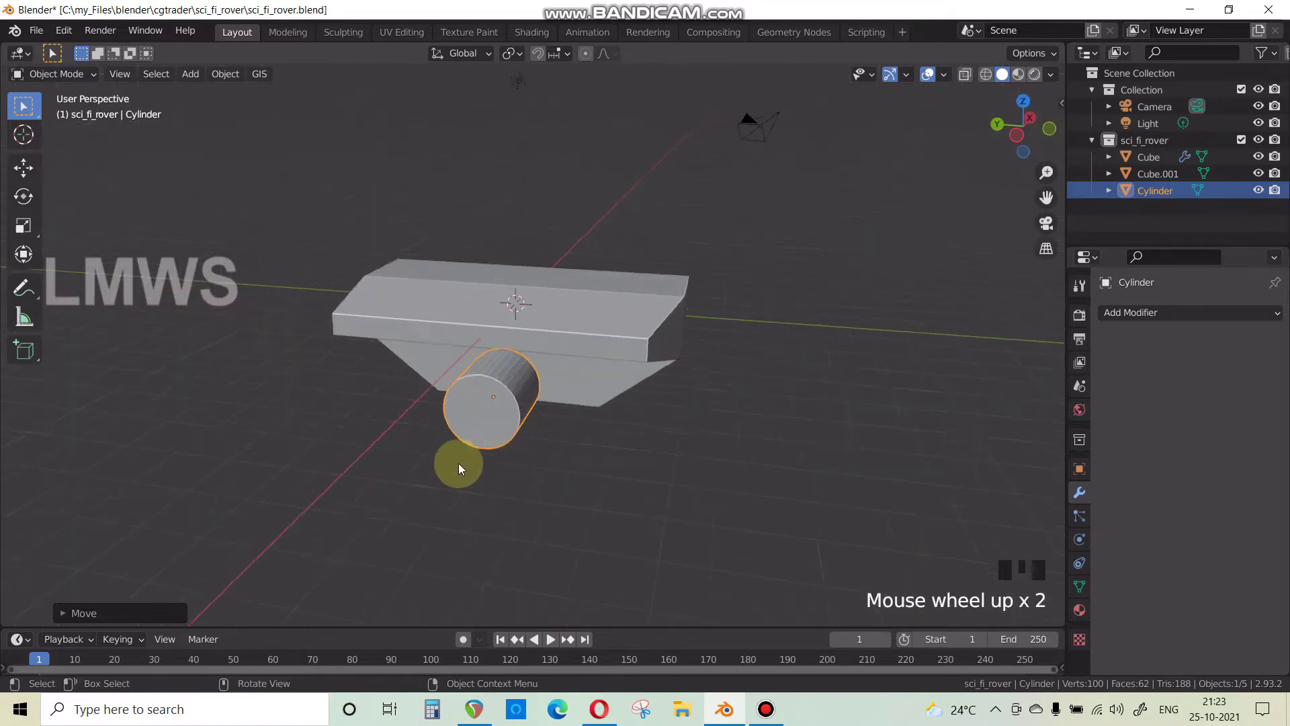
Move the cylinder along negative Y to the front slope of the lower block and compare its placement with the reference image.
key(KP_1)
key(KP_3)
scroll(458, 462, up, 2)
key(g)
key(y)
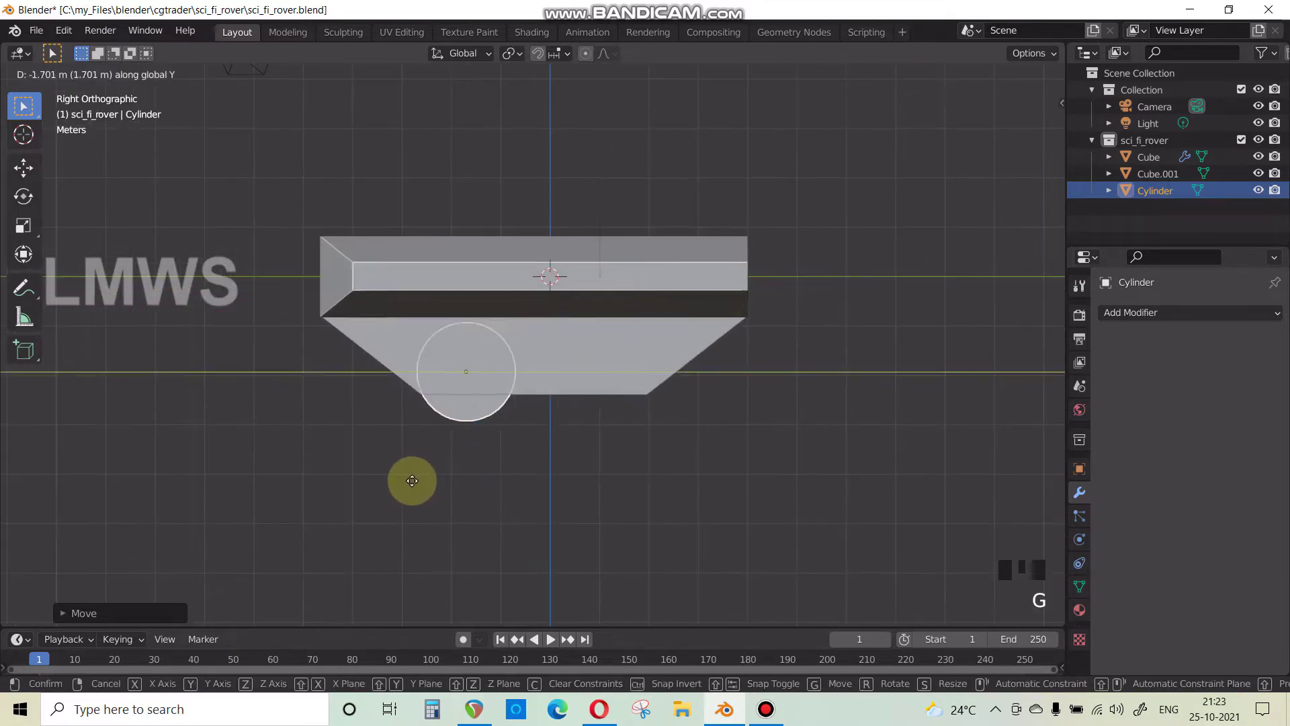
click(340, 468)
middle_drag(339, 469, 586, 708)
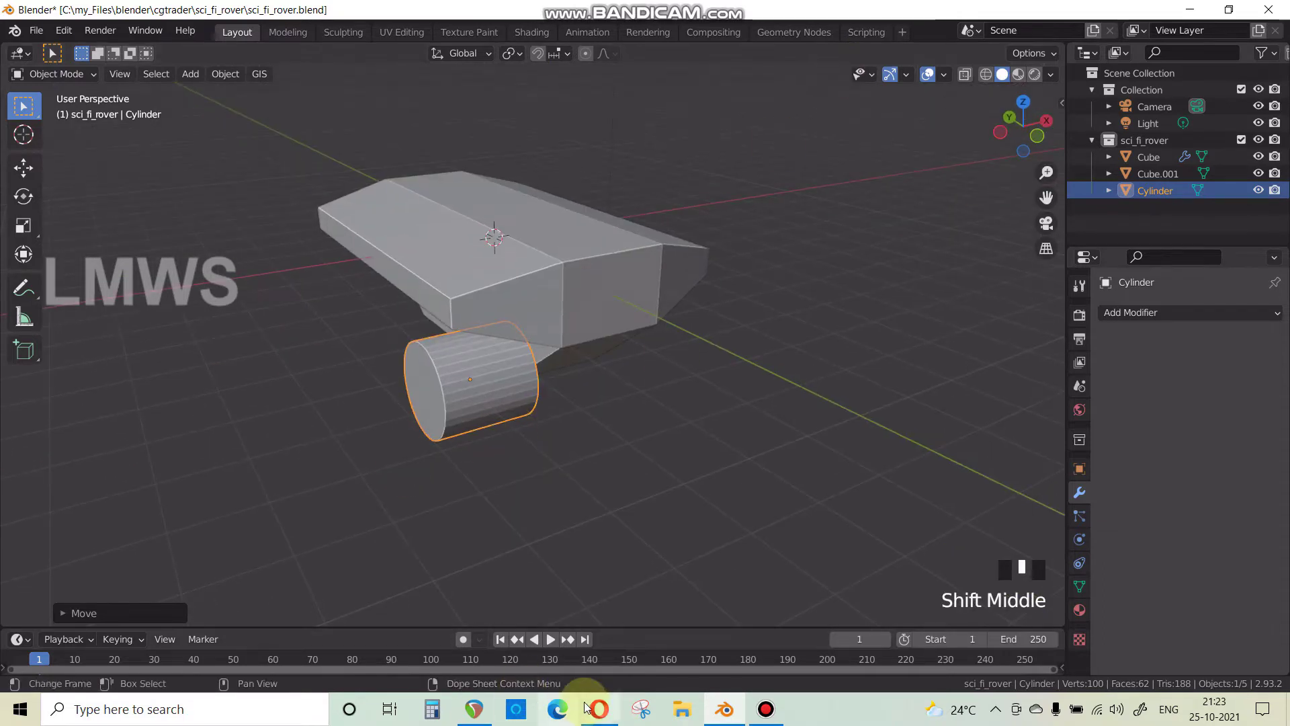
click(595, 708)
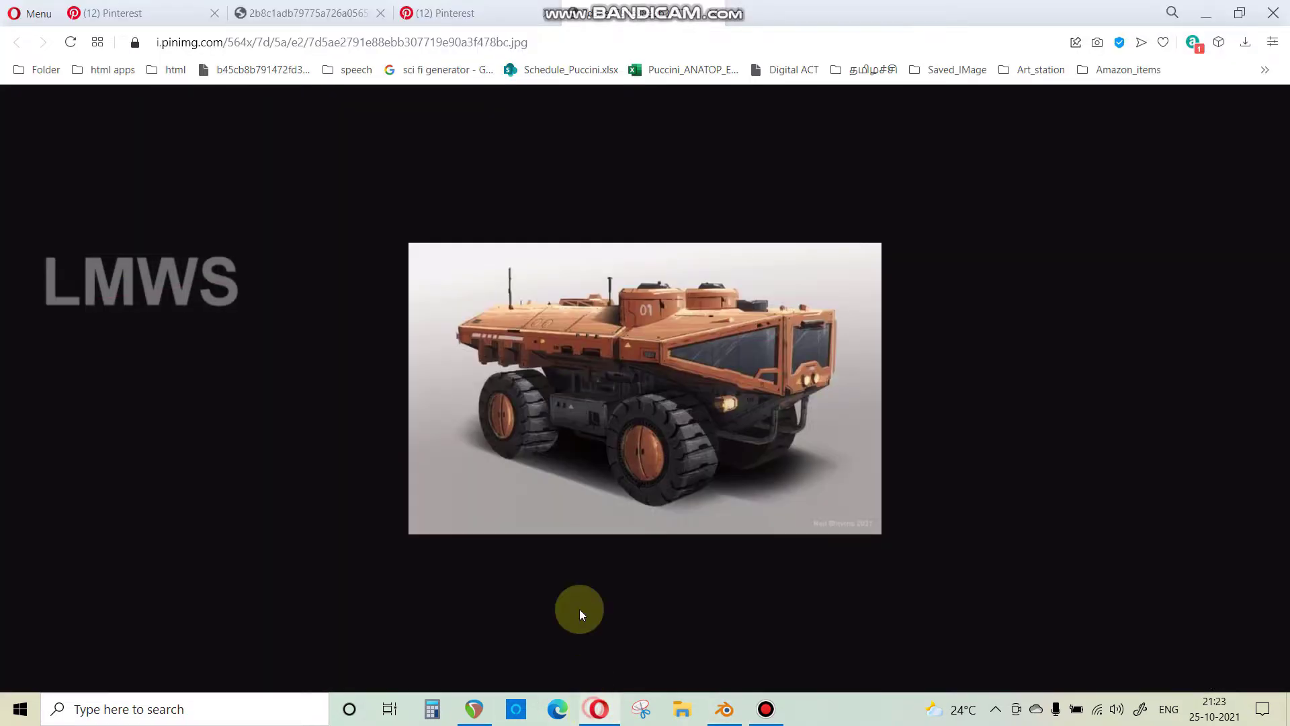
key(alt+Tab)
Duplicate the front wheel about 5.8 m along Y to make the rear wheel on the same side.
middle_drag(478, 419, 539, 400)
key(shift+d)
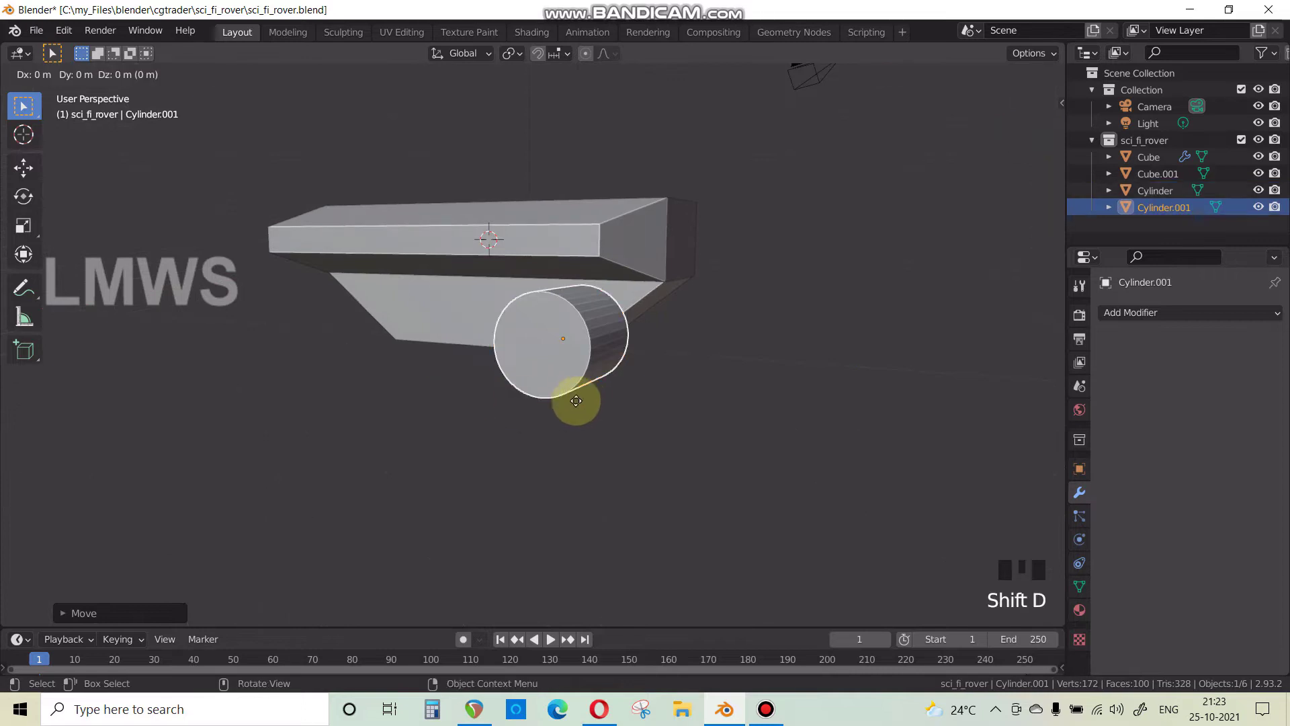
key(y)
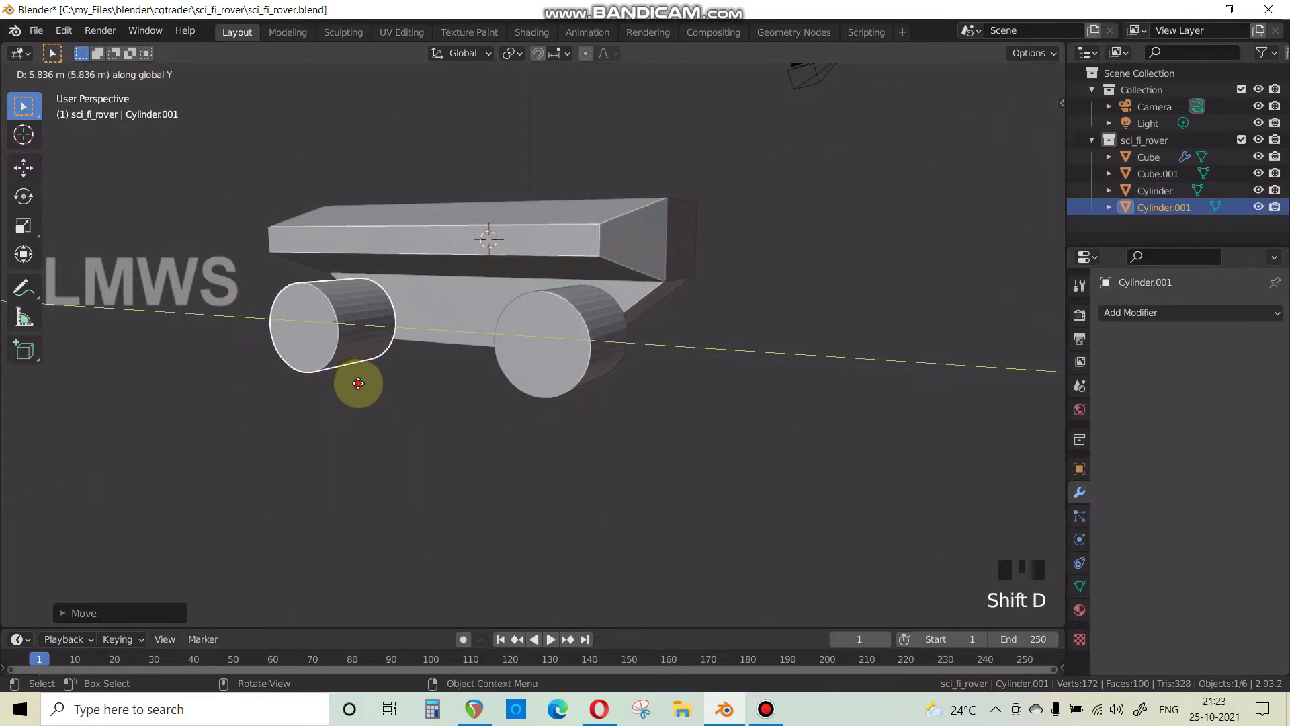
click(395, 389)
key(KP_3)
scroll(436, 393, up, 1)
scroll(437, 393, up, 1)
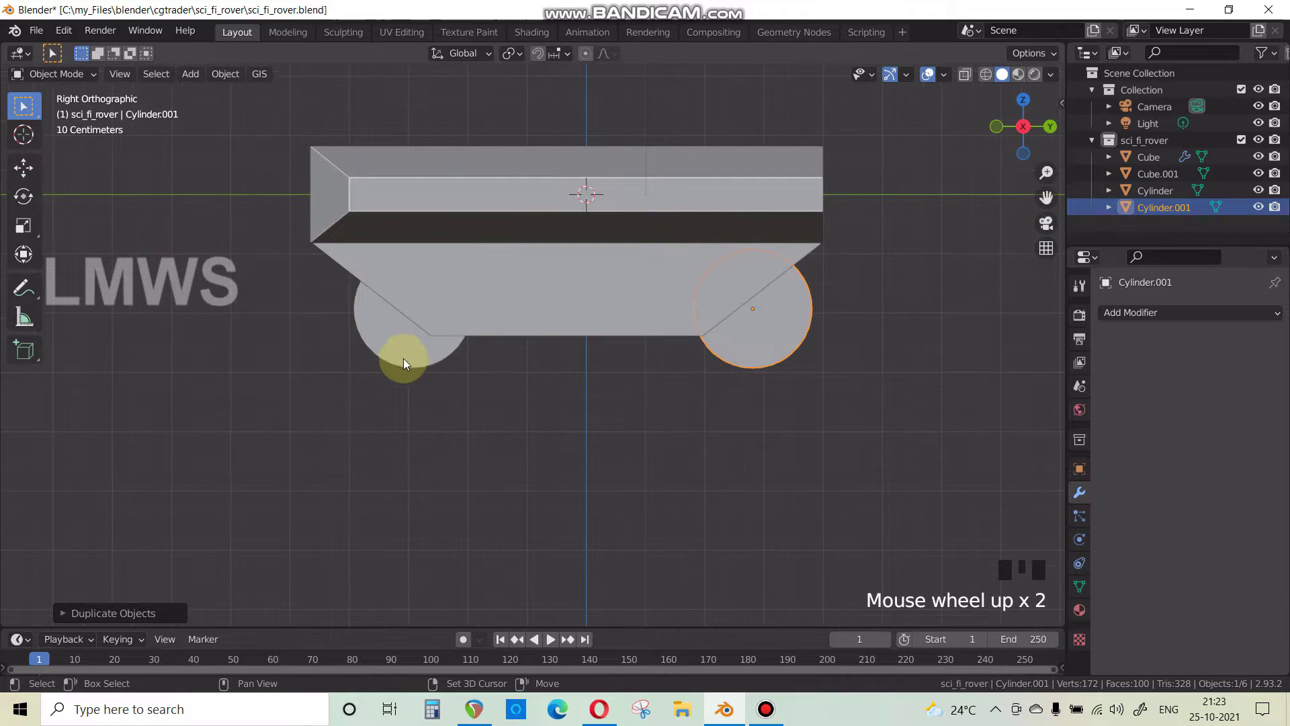
Duplicate both wheels about 4.4 m along X to form the matching pair on the opposite side.
shift+click(403, 354)
middle_drag(403, 437, 547, 476)
key(KP_1)
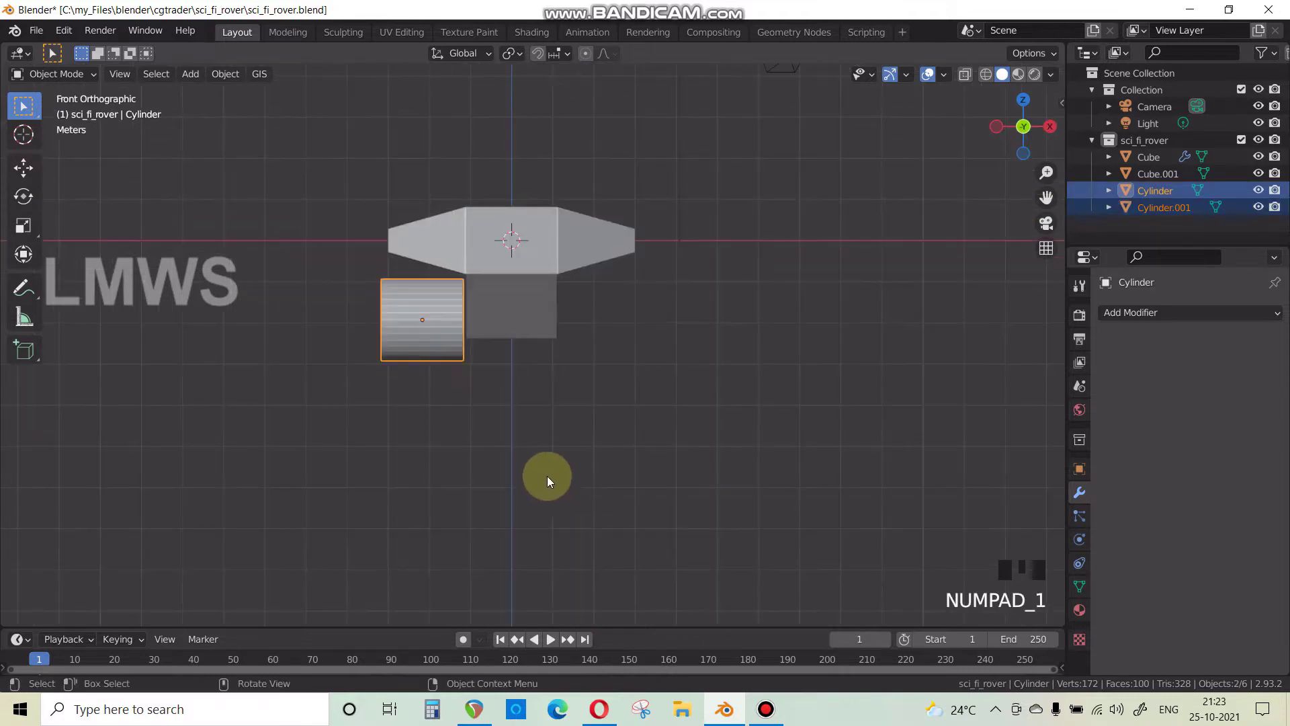
scroll(489, 360, up, 2)
key(shift+d)
key(x)
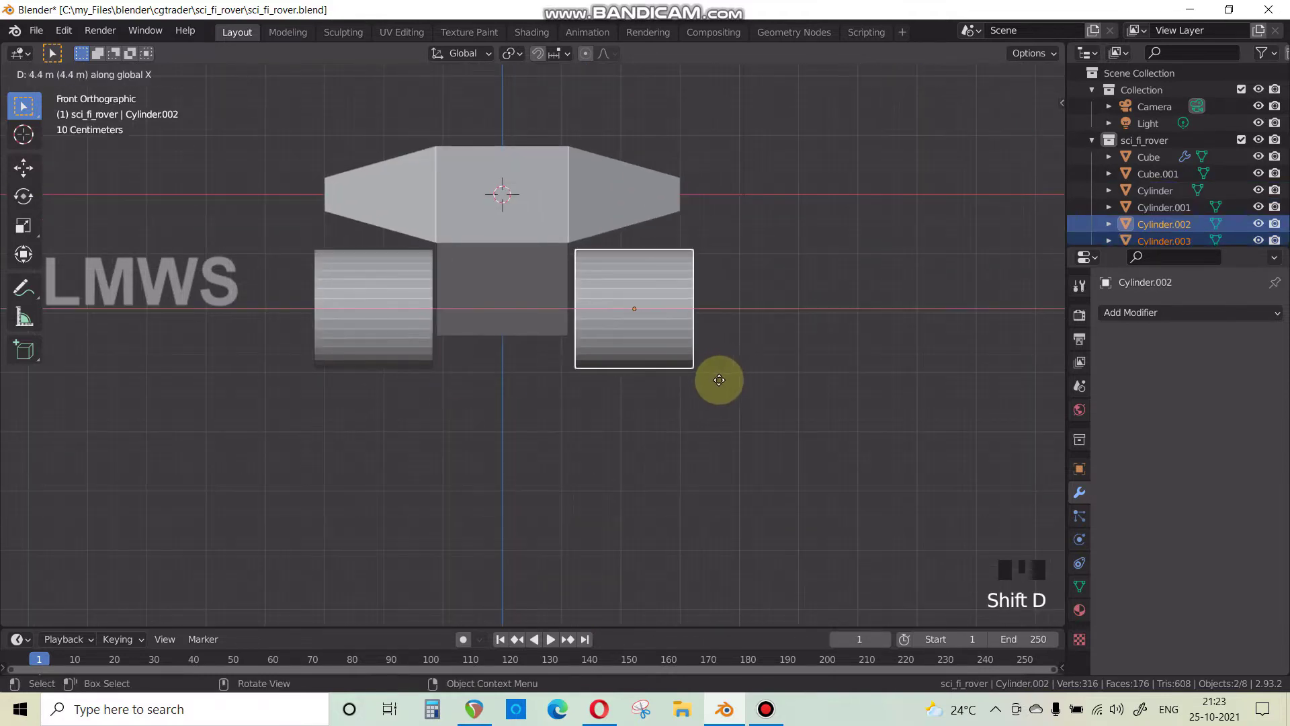
click(716, 380)
middle_drag(667, 430, 479, 465)
Deselect everything and compare the length and wheel spacing of the model with the rover in the reference image.
key(alt+a)
click(724, 709)
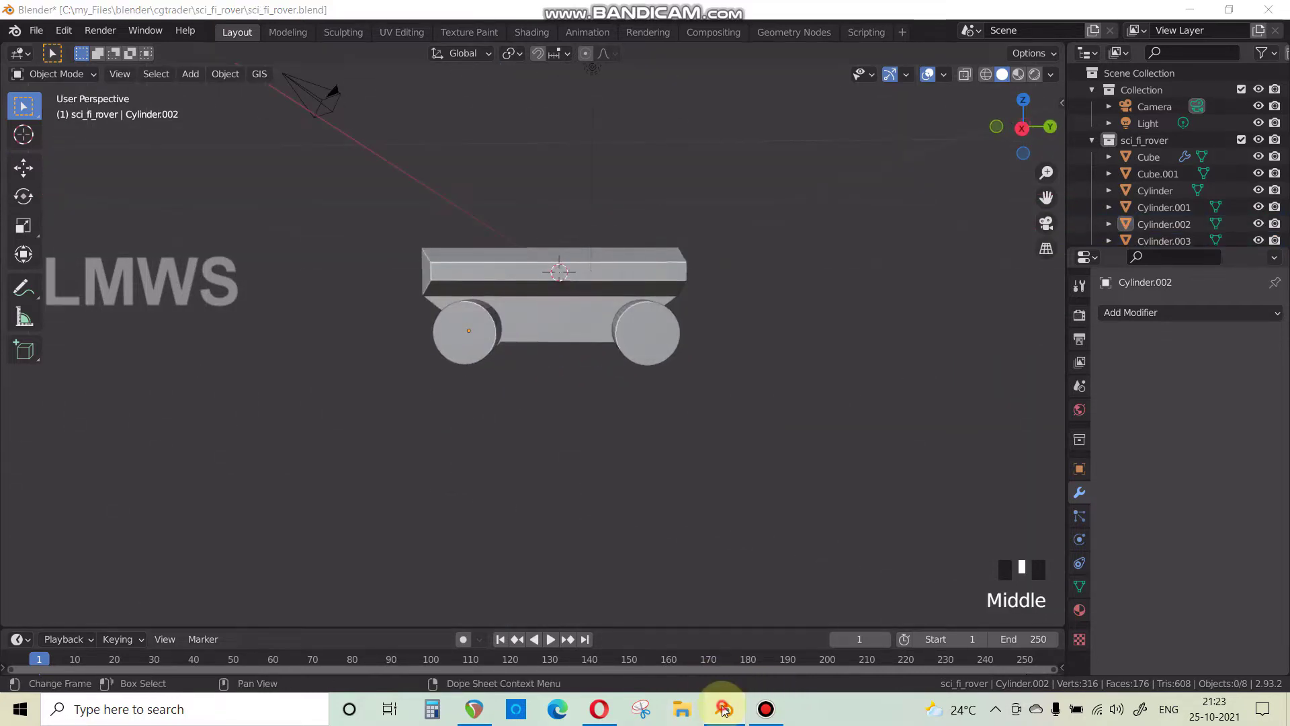
click(724, 710)
click(604, 716)
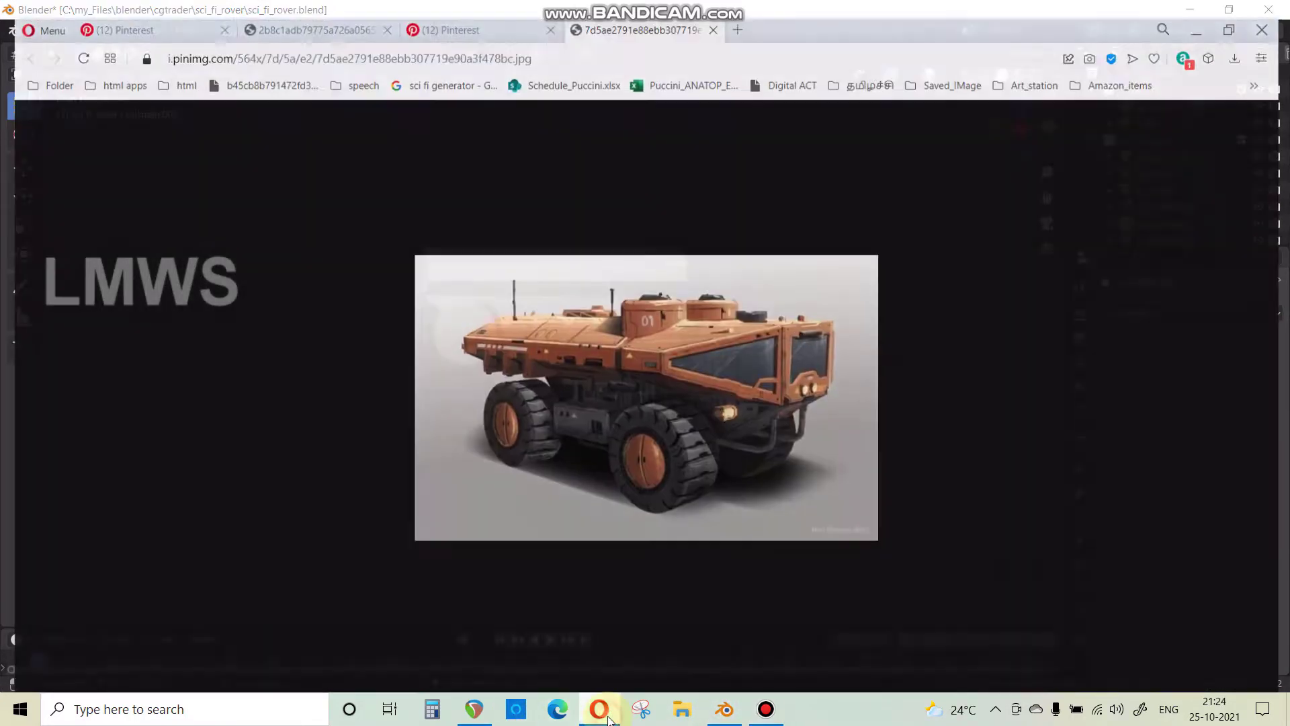
click(739, 711)
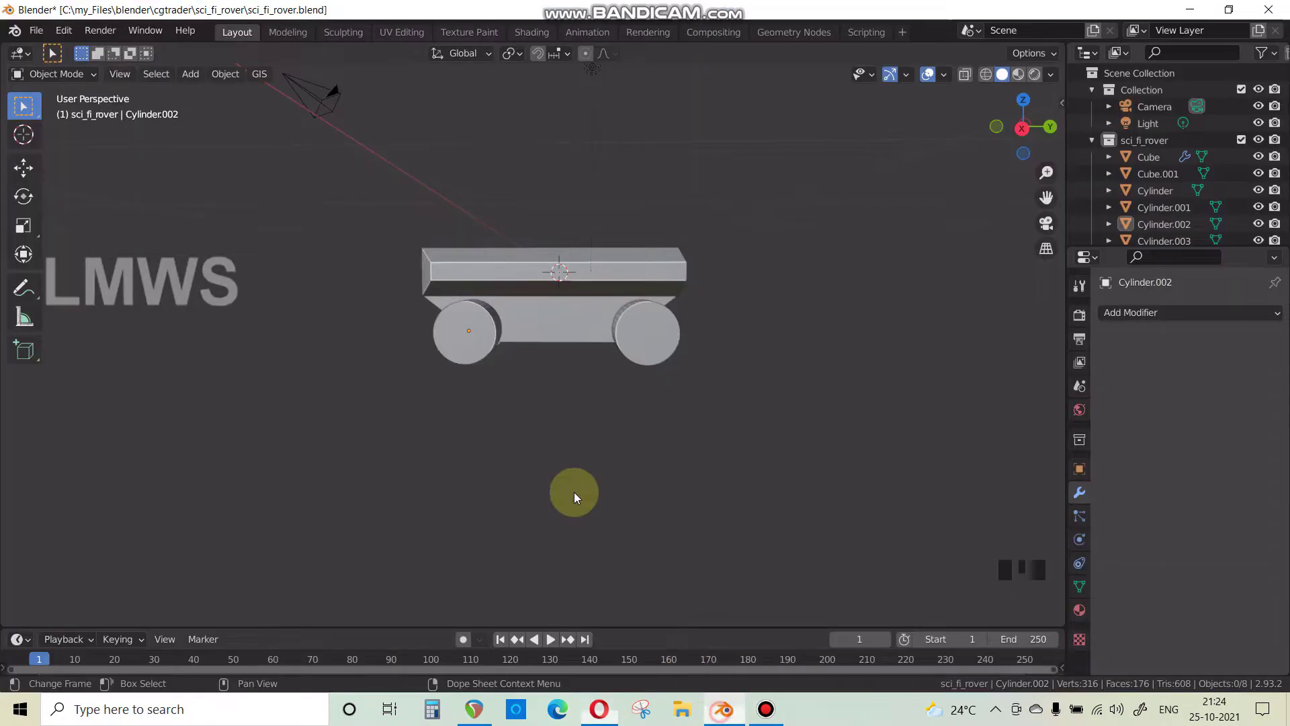
scroll(586, 373, up, 3)
scroll(538, 423, down, 2)
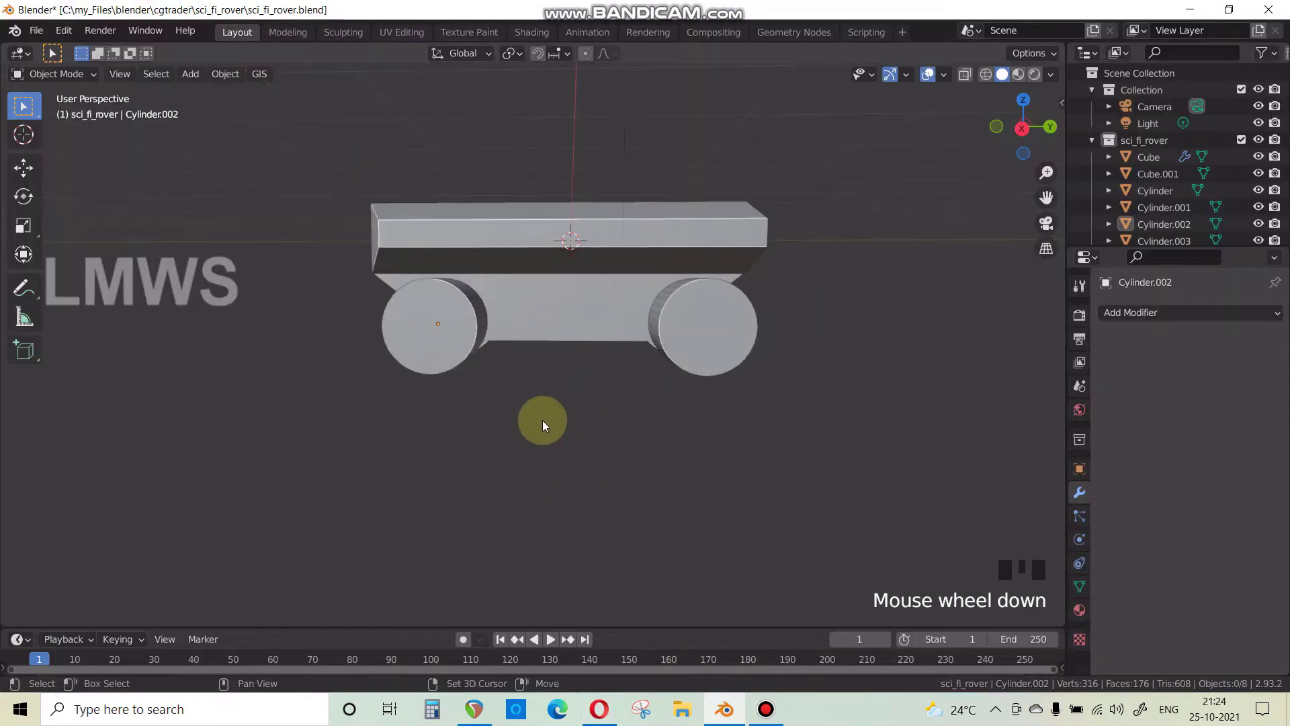
shift+middle_drag(538, 424, 535, 429)
Open the upper body and the lower block together in Edit Mode from the side view with all geometry selected.
key(KP_3)
shift+middle_drag(706, 357, 555, 431)
click(622, 320)
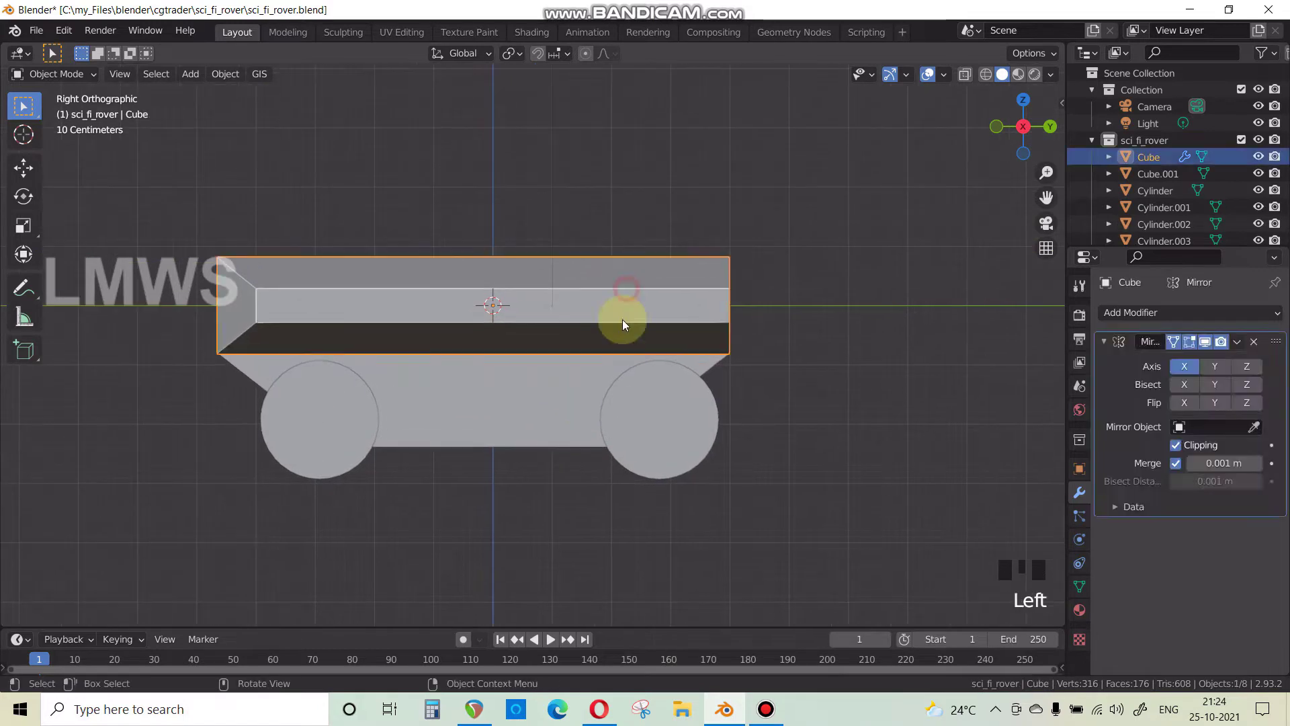
shift+click(551, 383)
key(Tab)
key(a)
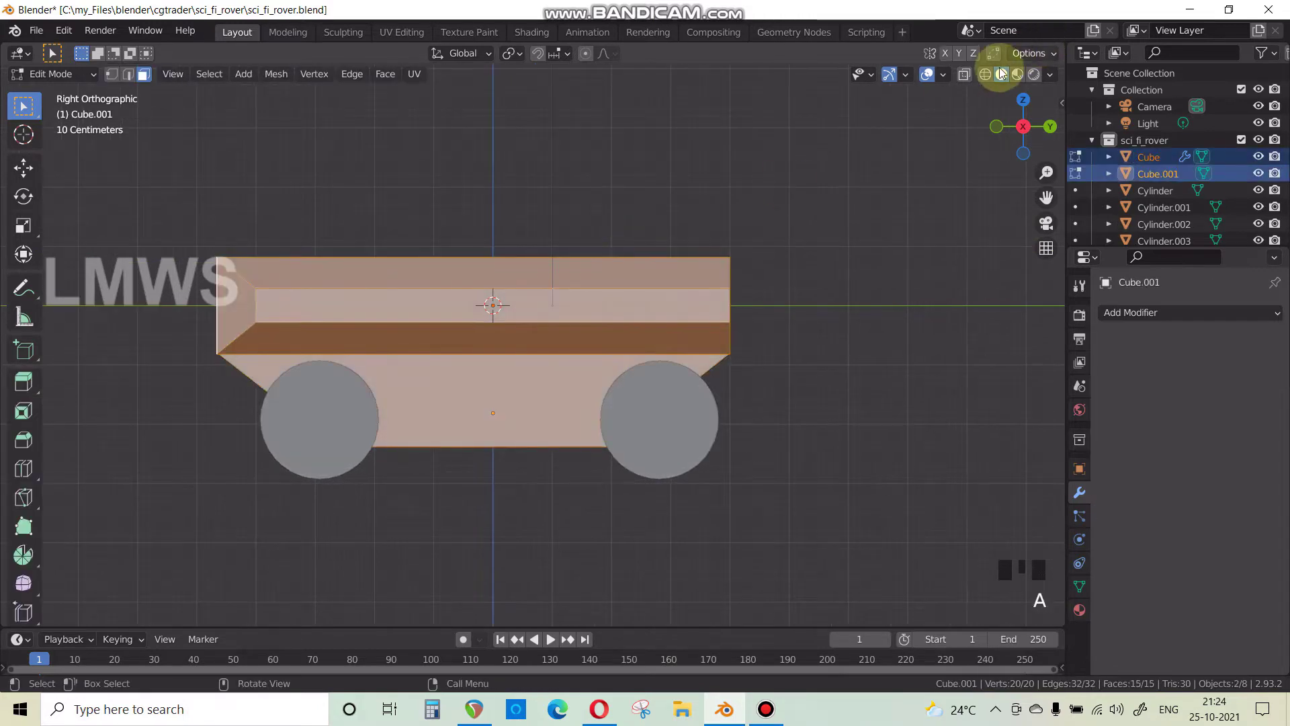
In wireframe shading, shorten both bodies by moving their rear end faces about 0.95 m along negative Y, and return to Object Mode.
click(984, 73)
click(682, 382)
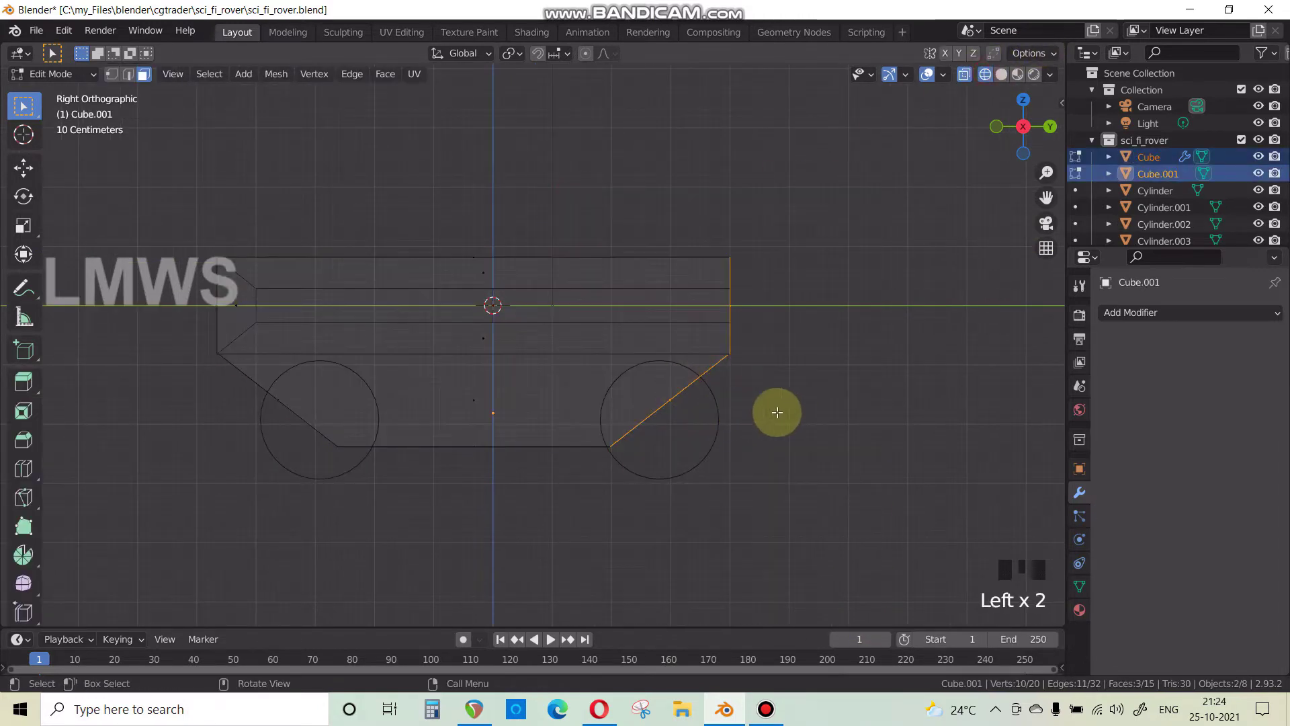
key(g)
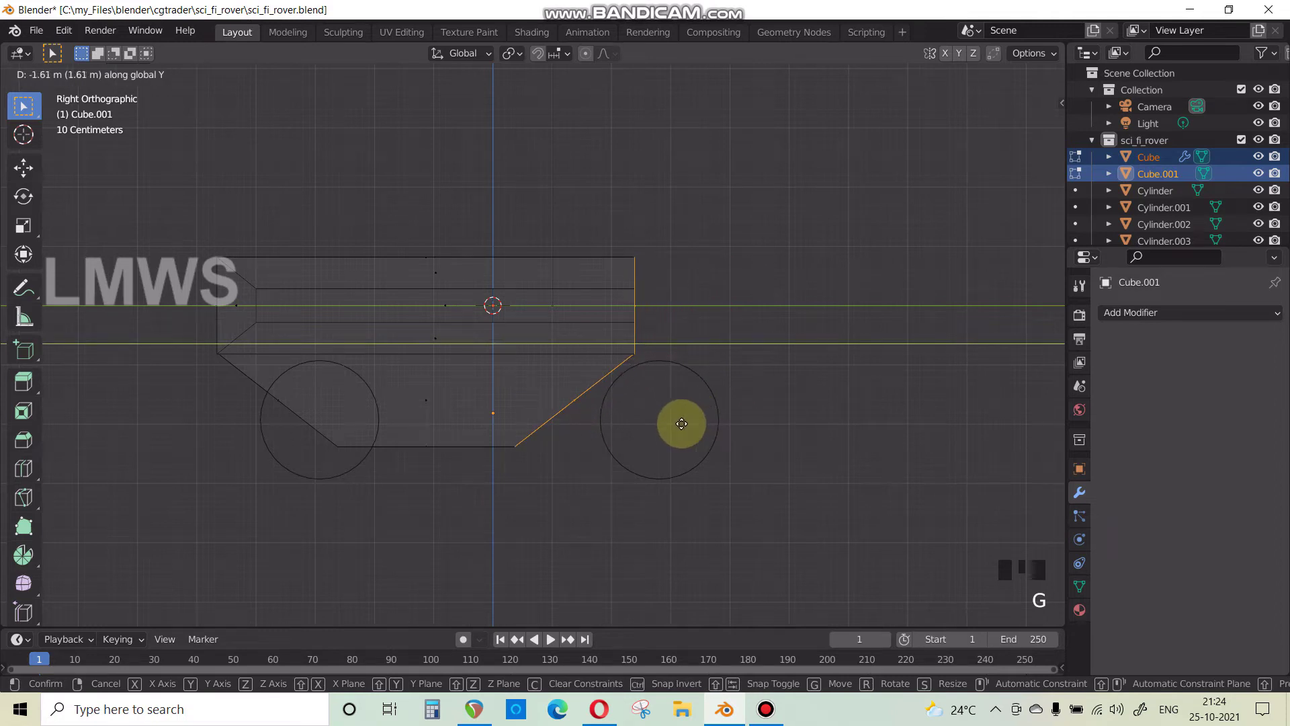
click(716, 424)
key(g)
key(y)
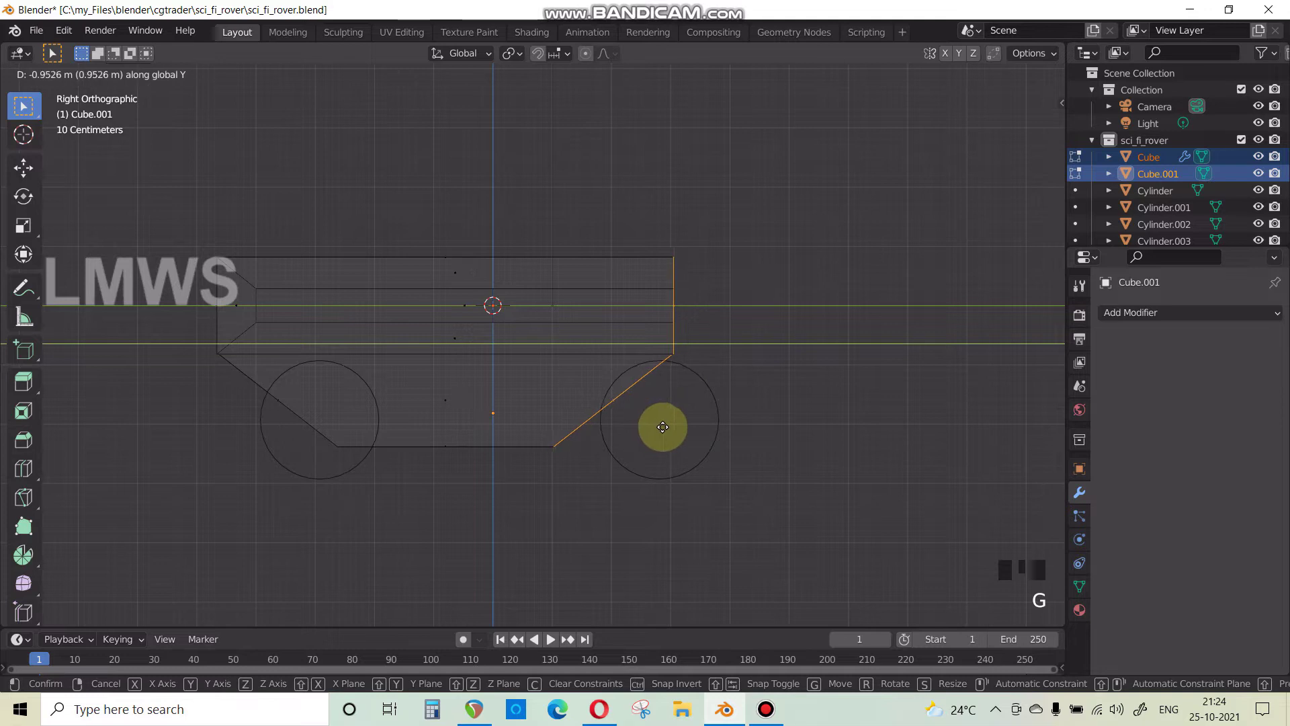
click(663, 427)
key(Tab)
Select both rear wheels and move them forward along negative Y, inside the rear end of the body.
click(702, 470)
drag(775, 422, 628, 536)
key(g)
key(y)
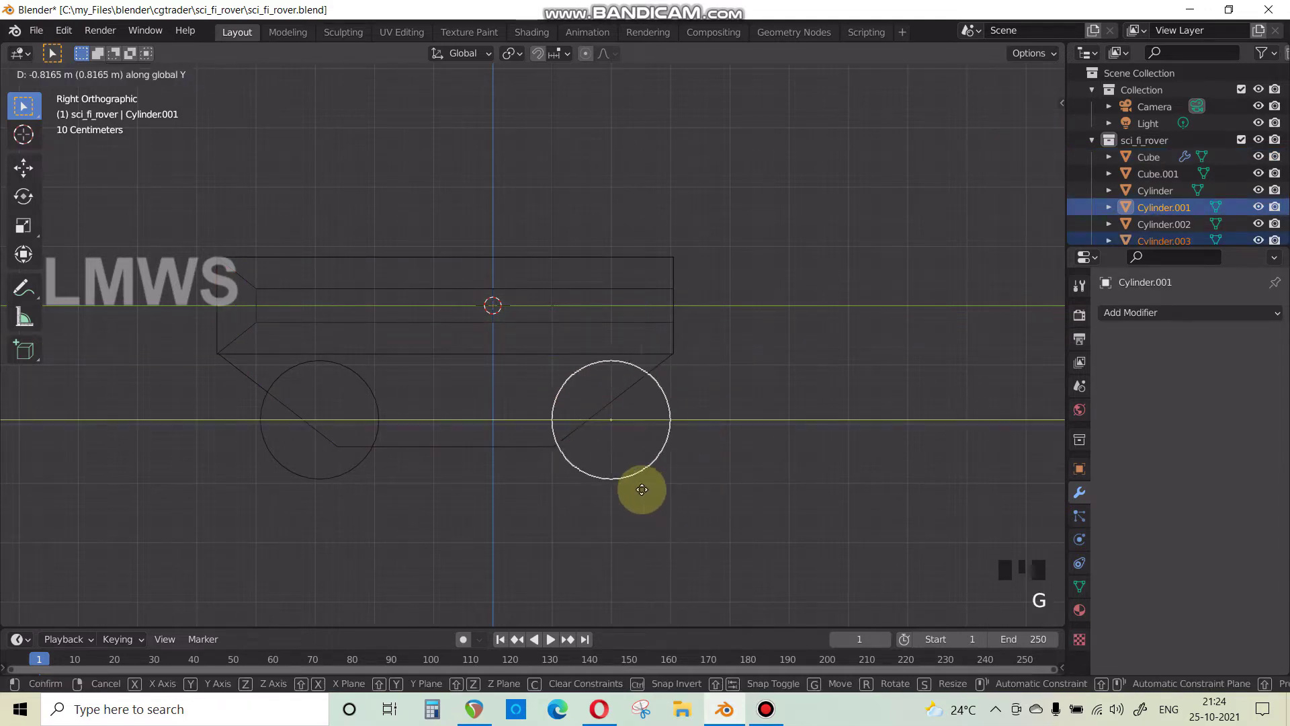
click(592, 495)
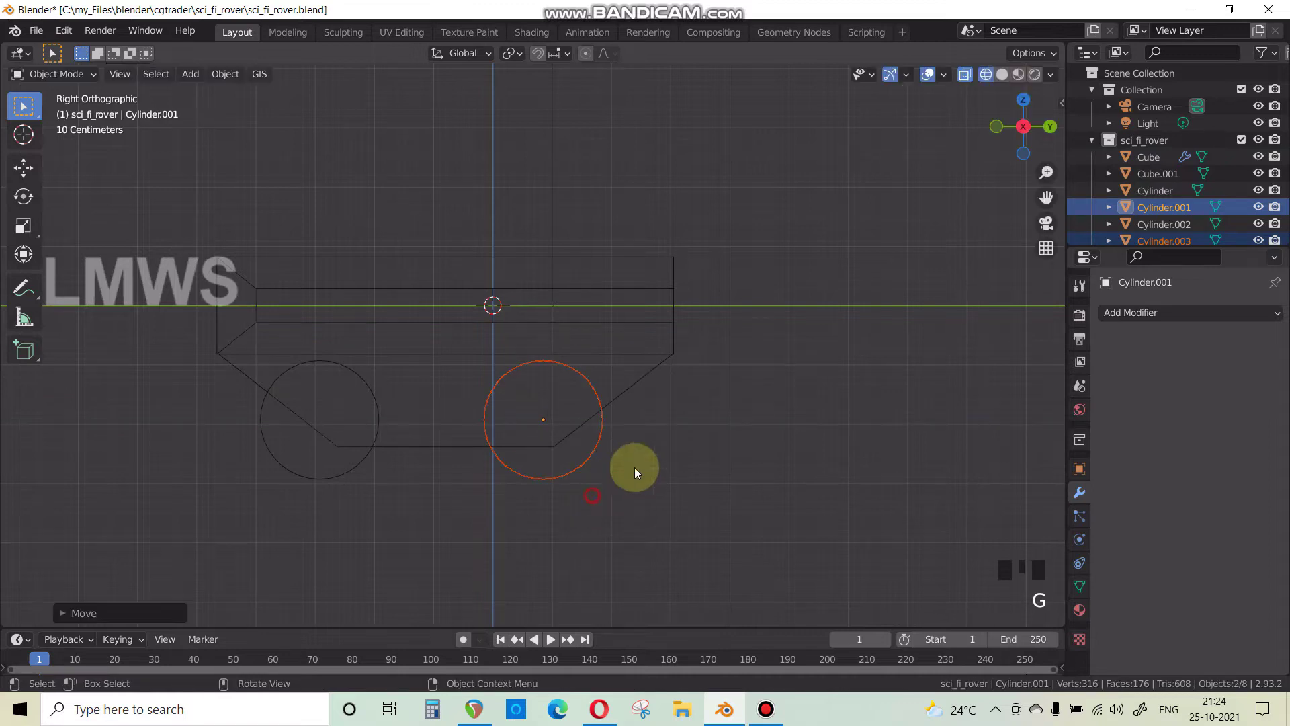
Switch the viewport to solid shading, inspect the shortened rover and save the file.
click(1001, 74)
mouse_move(630, 262)
middle_down()
mouse_move(553, 437)
mouse_move(632, 498)
mouse_move(567, 423)
mouse_move(550, 452)
mouse_move(524, 432)
mouse_move(618, 405)
mouse_move(581, 377)
middle_up()
scroll(514, 422, up, 2)
key(ctrl+s)
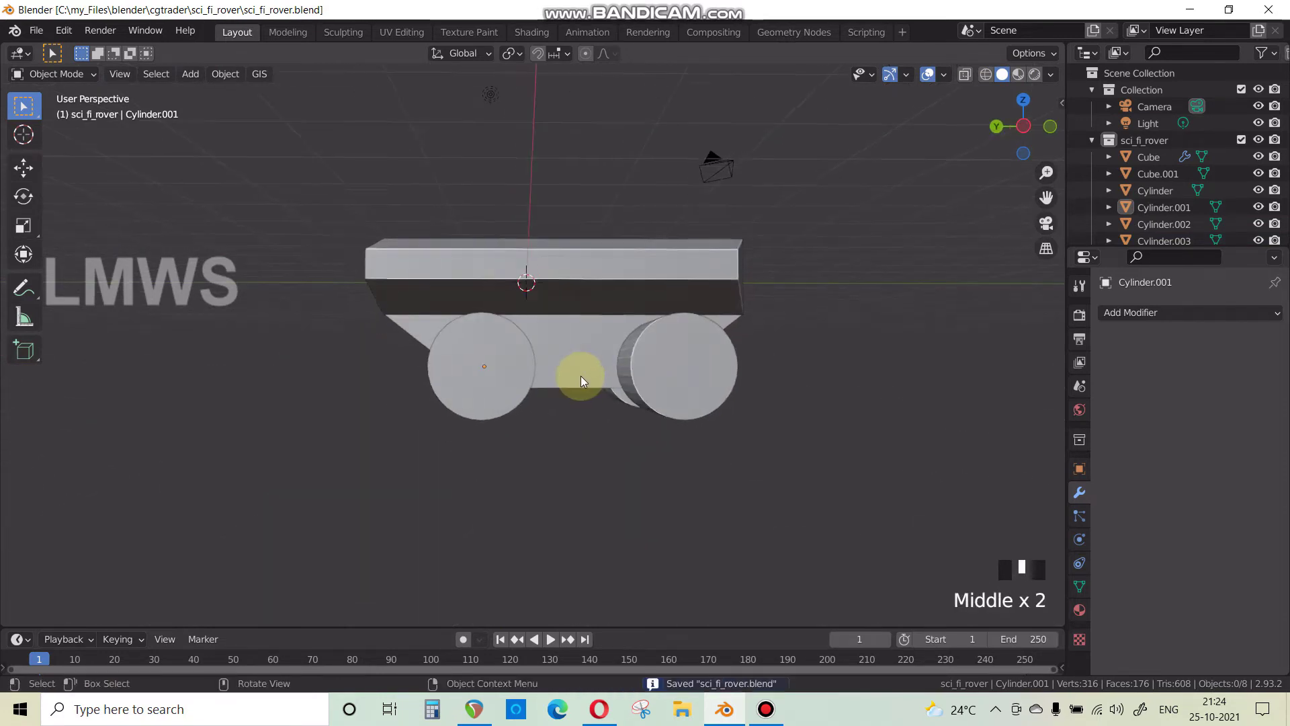
Select the lower block and compare the area between its wheels with the chassis in the reference image.
click(600, 422)
click(598, 709)
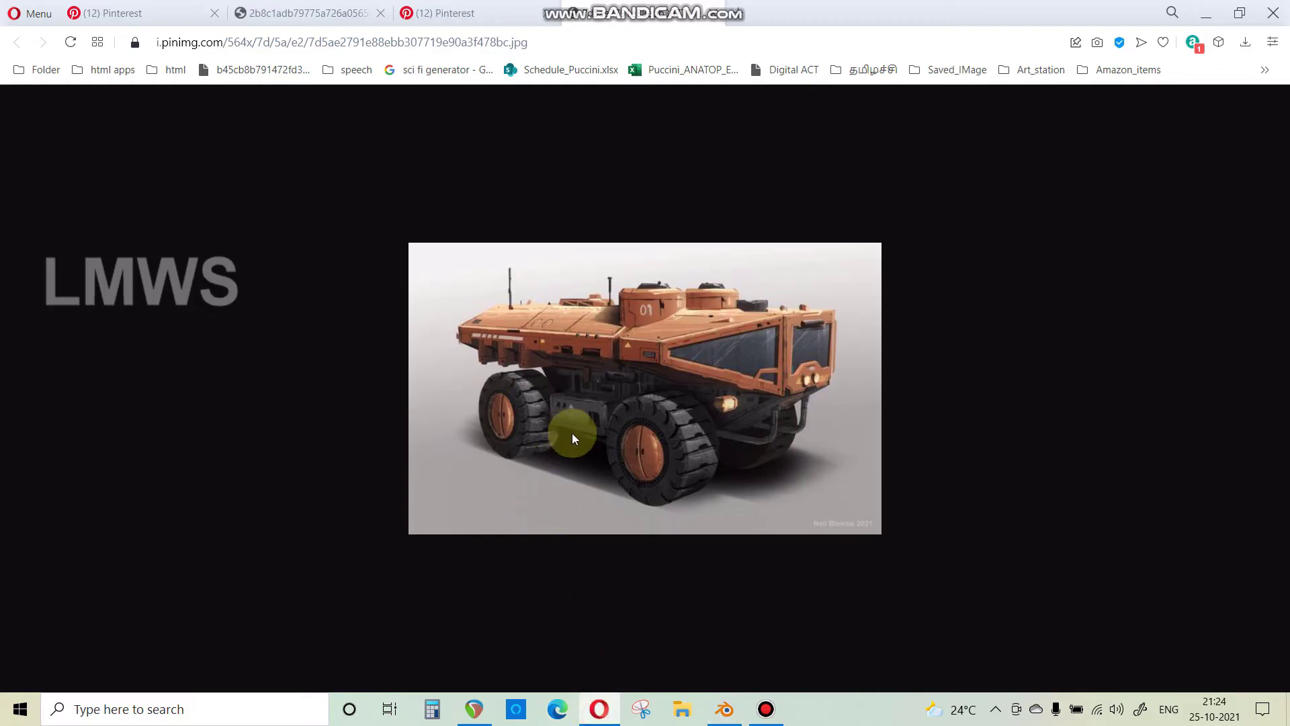
click(737, 708)
scroll(612, 450, up, 4)
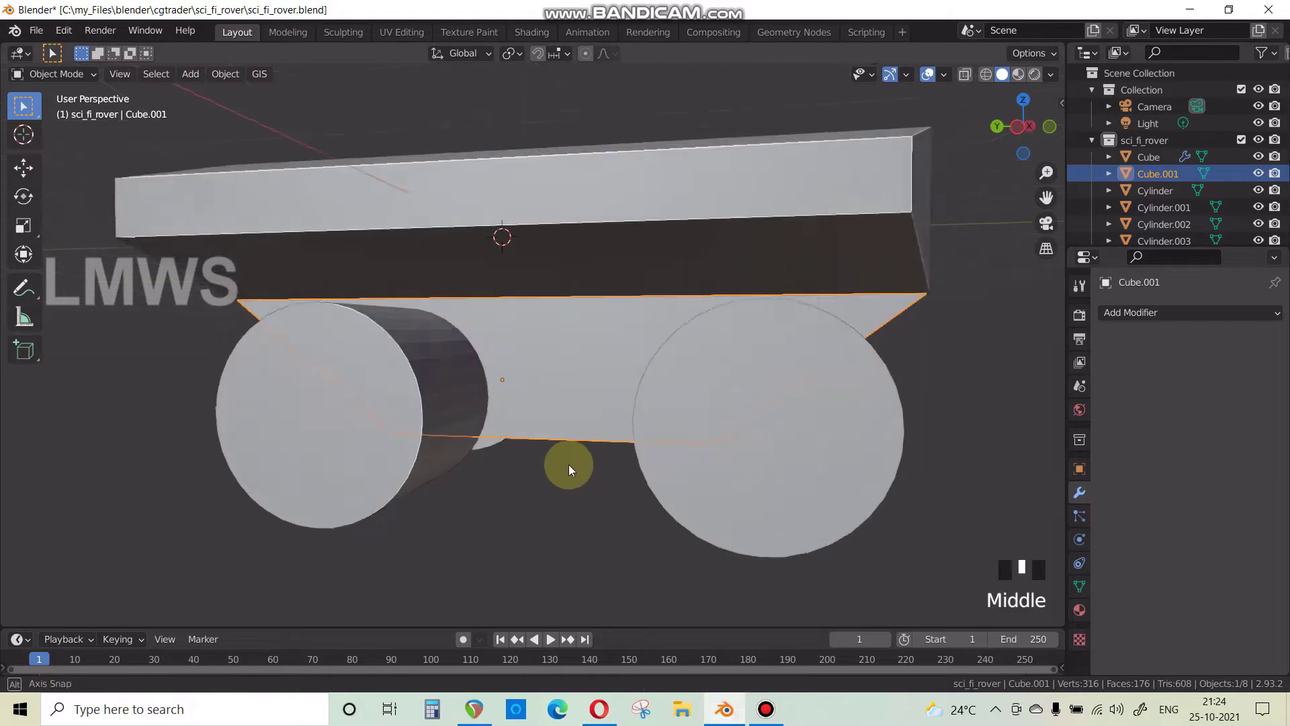
Snap the 3D cursor to the lower block's side face between the wheels, clear the selection and return to Object Mode.
key(Tab)
click(553, 364)
middle_drag(561, 446, 547, 394)
key(shift+s)
click(567, 490)
key(alt+a)
key(Tab)
Add a cube at the 3D cursor and view it from the right side.
key(shift+a)
mouse_move(602, 324)
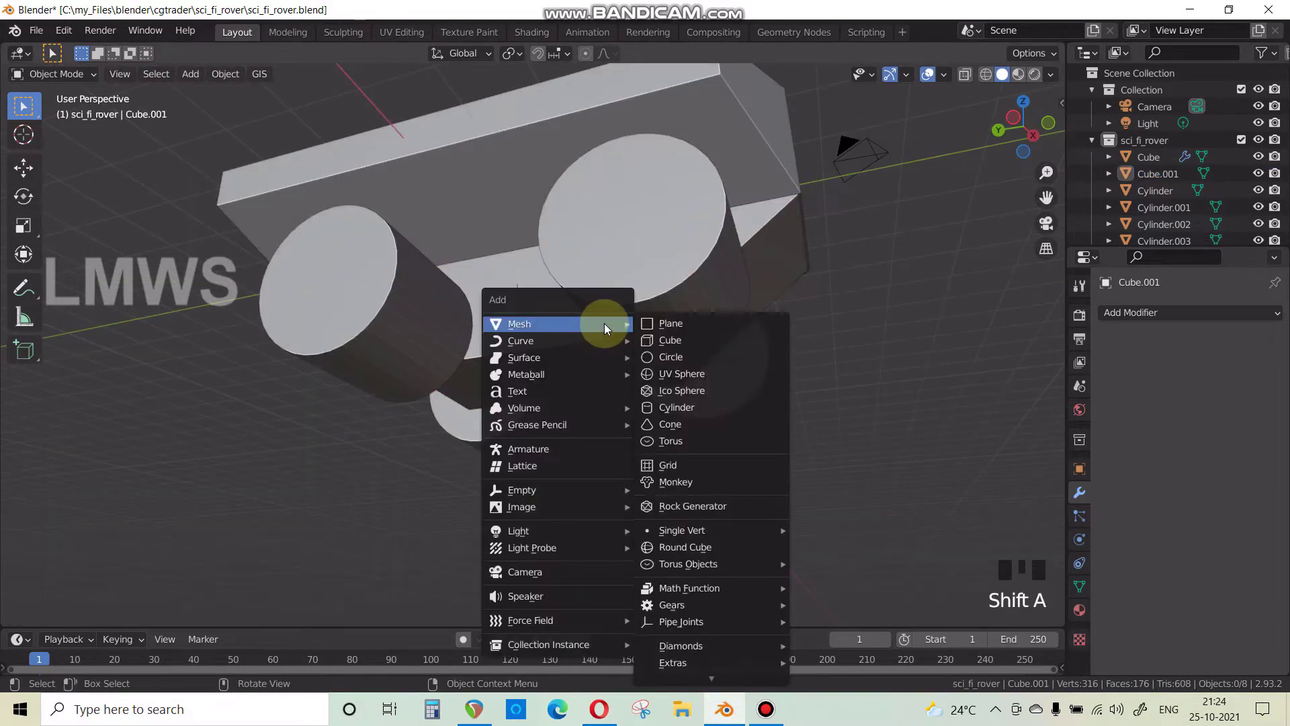
click(665, 341)
middle_drag(643, 448, 647, 433)
key(KP_1)
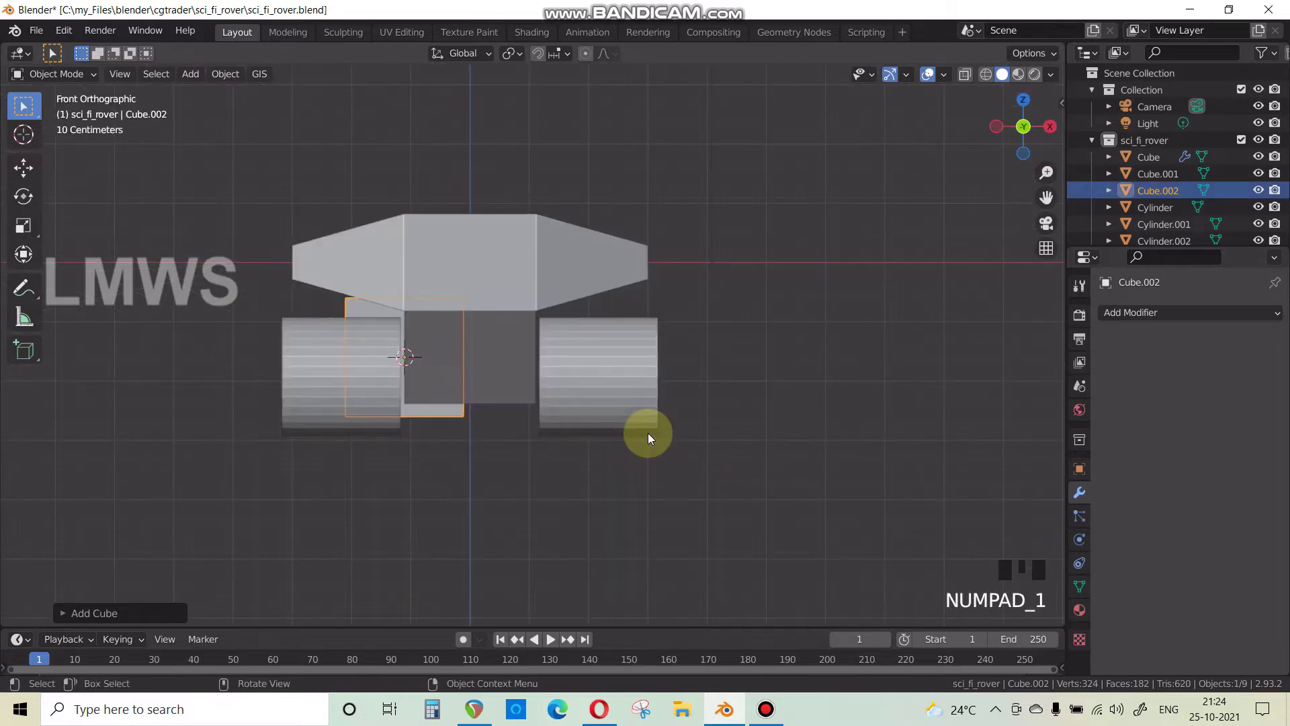
key(KP_3)
scroll(528, 438, up, 4)
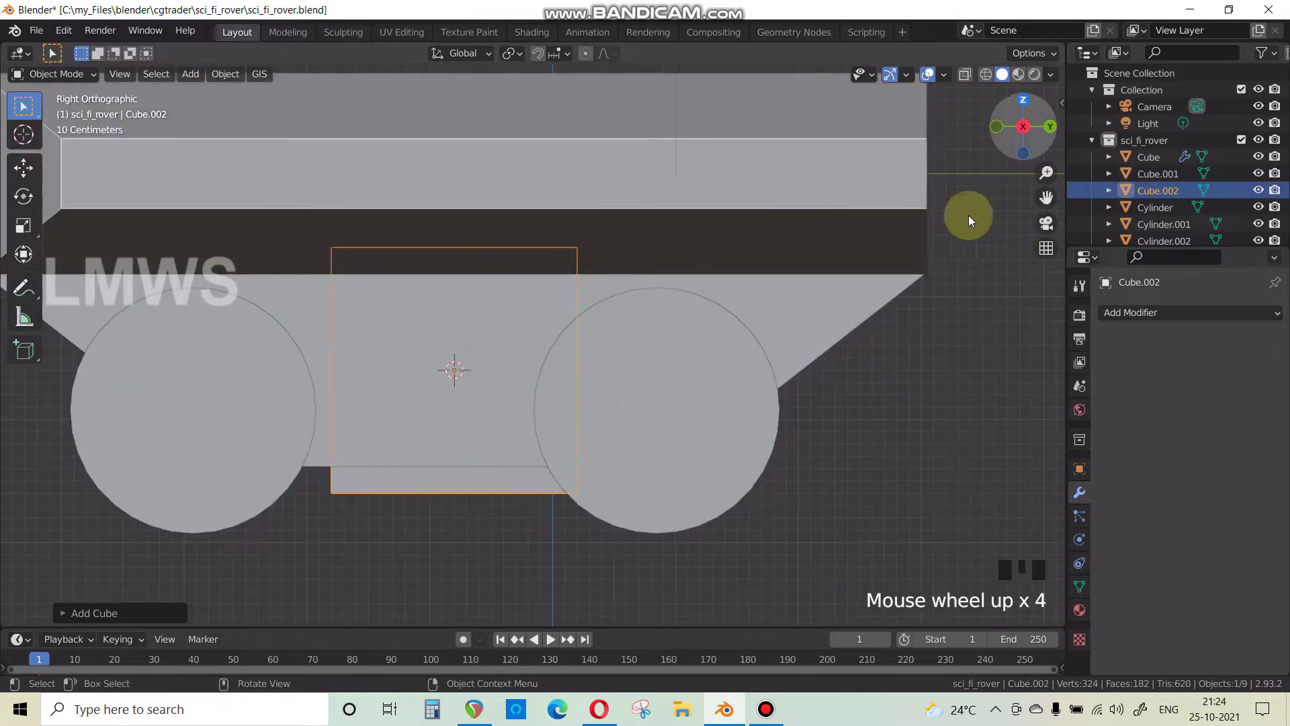
In wireframe shading, move the new cube slightly along negative Y so it sits between the front and rear wheels.
click(986, 76)
key(g)
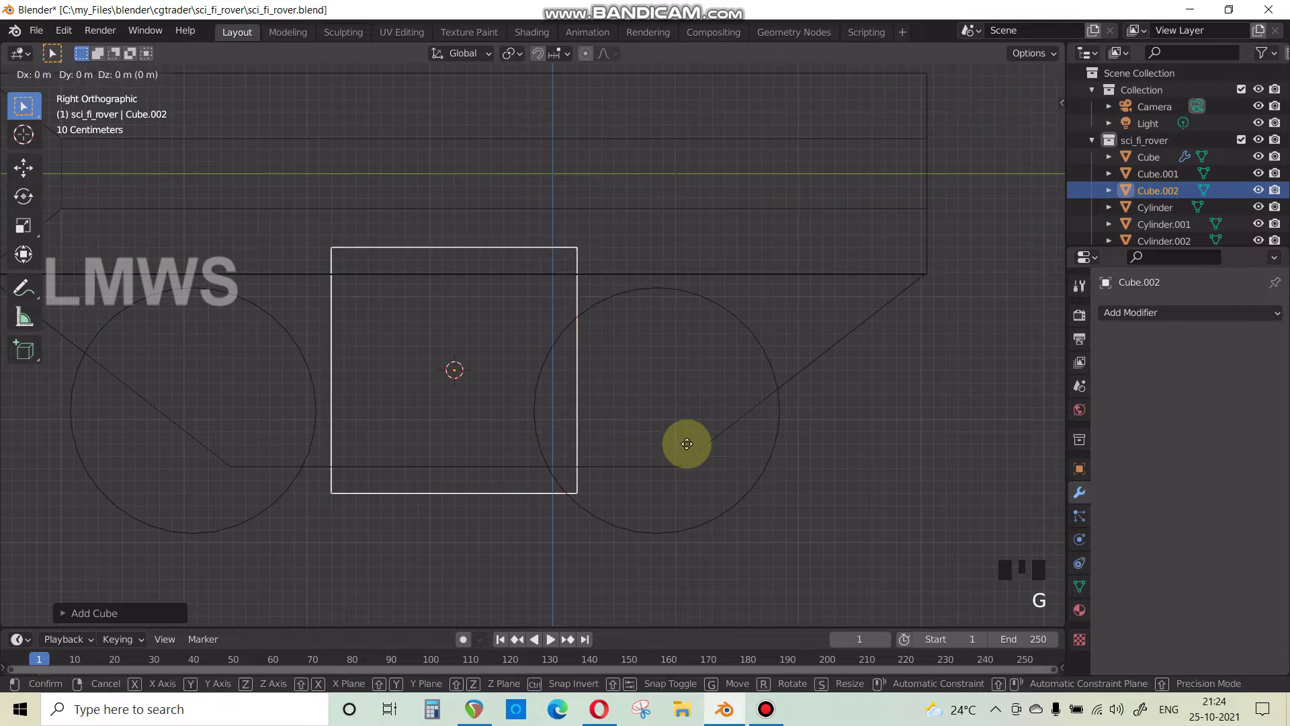
key(g)
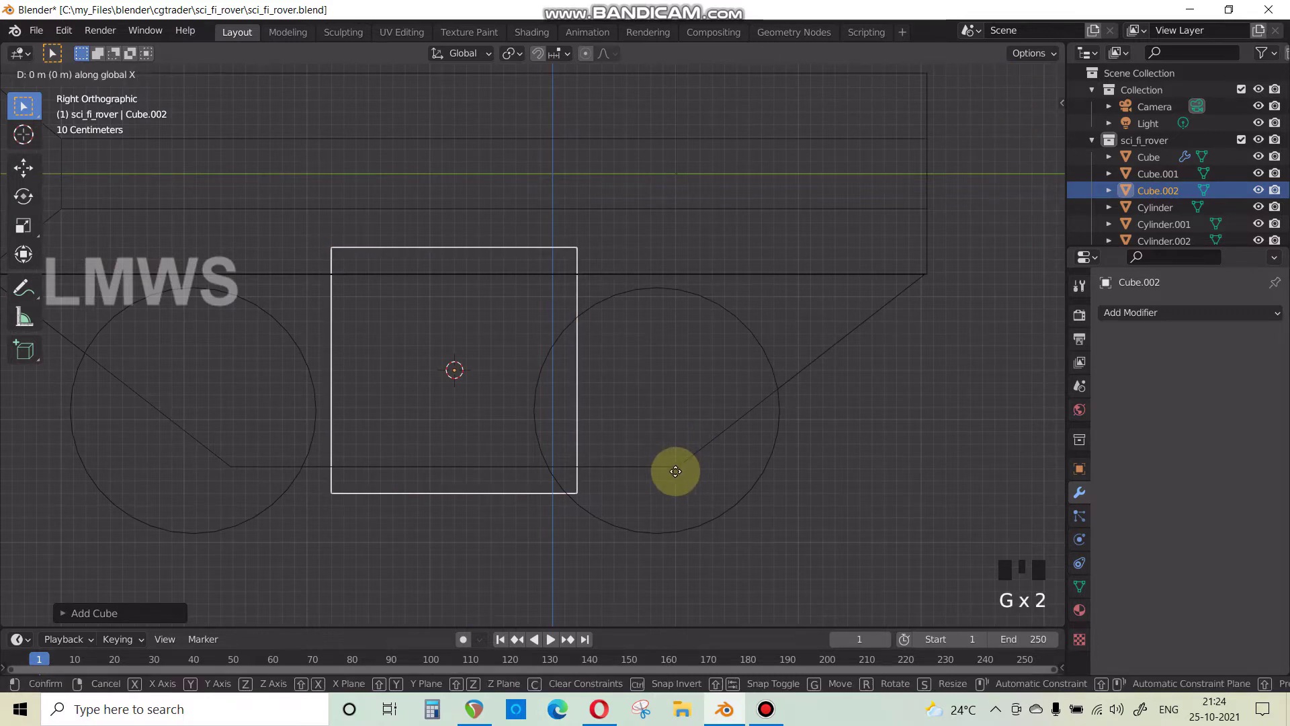
click(649, 474)
In Edit Mode, shrink the cube's mesh along Y to the gap between the wheels and reduce its height along Z.
key(Tab)
key(s)
key(y)
click(702, 461)
key(s)
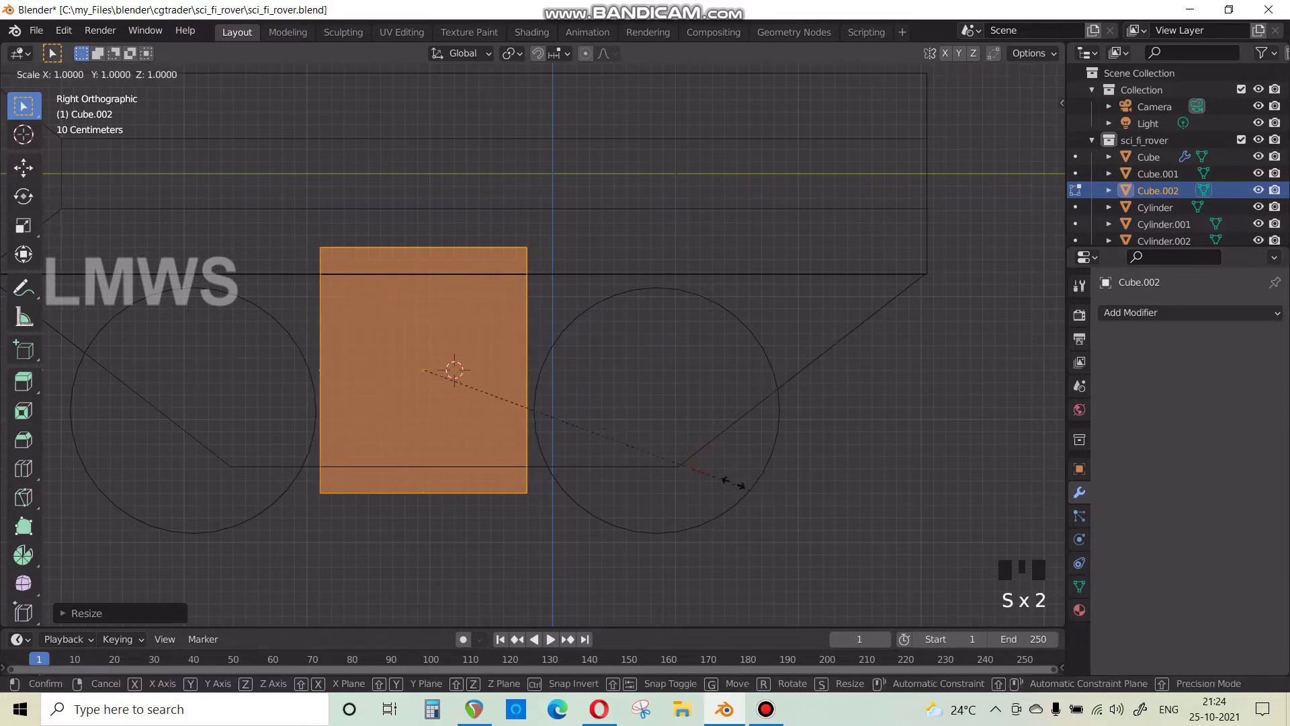
key(z)
click(559, 414)
key(Tab)
Switch to solid shading and rescale the box's mesh in Edit Mode to fit beside the lower block.
middle_drag(653, 426, 967, 110)
click(1001, 74)
mouse_move(568, 449)
middle_down()
mouse_move(863, 435)
mouse_move(572, 472)
mouse_move(651, 486)
mouse_move(627, 490)
mouse_move(737, 483)
middle_up()
key(Tab)
key(s)
key(y)
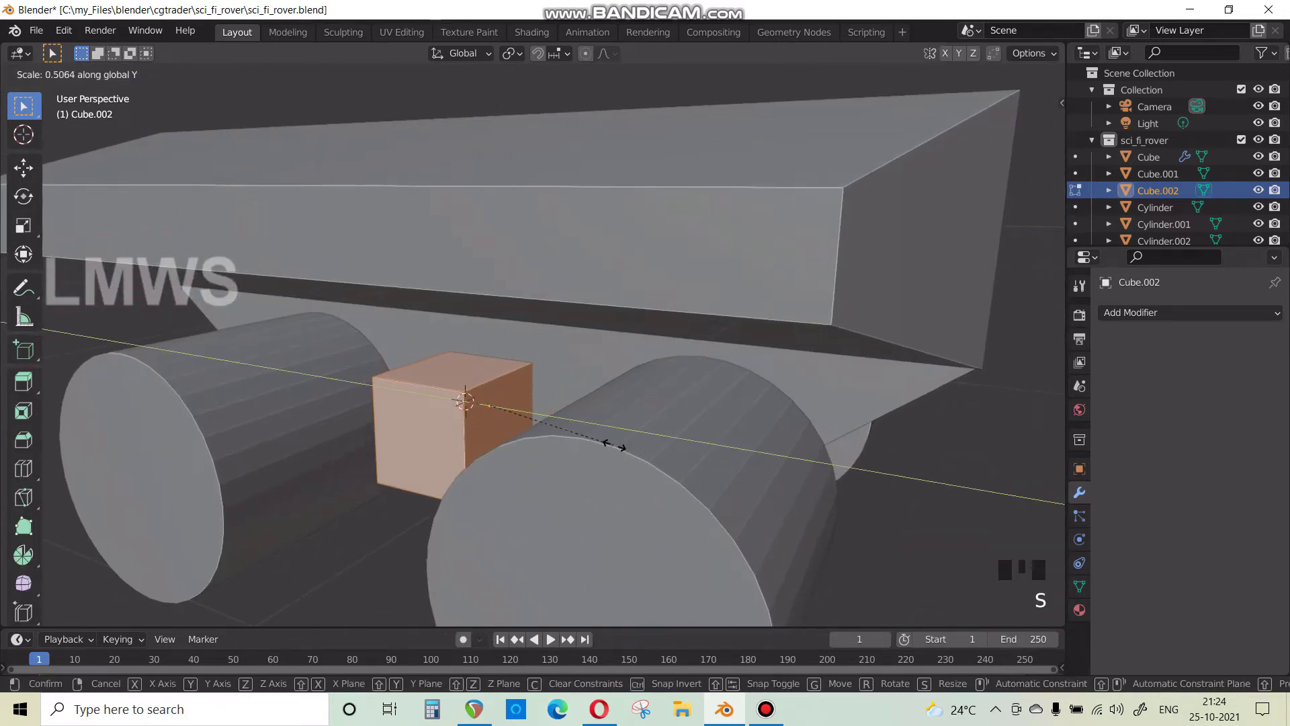
click(649, 455)
In Object Mode, move the box along Y into the gap between the two side wheels.
key(Tab)
key(g)
key(x)
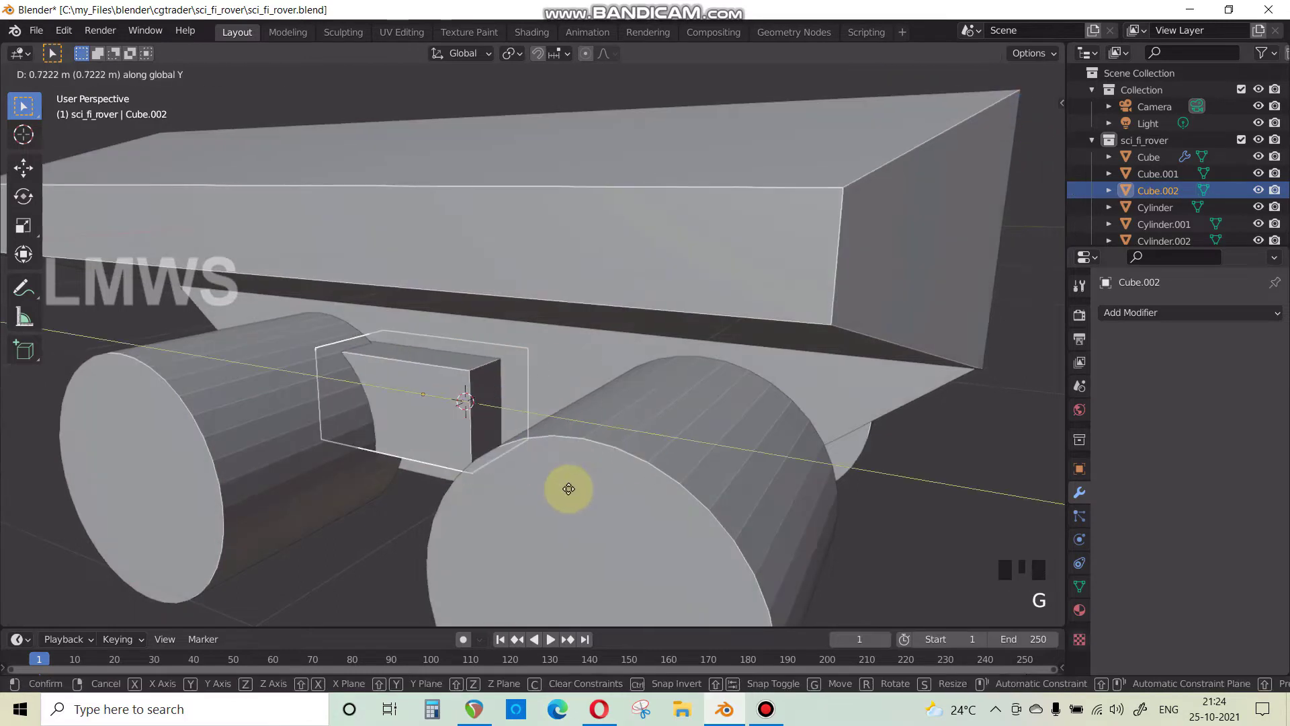
click(625, 478)
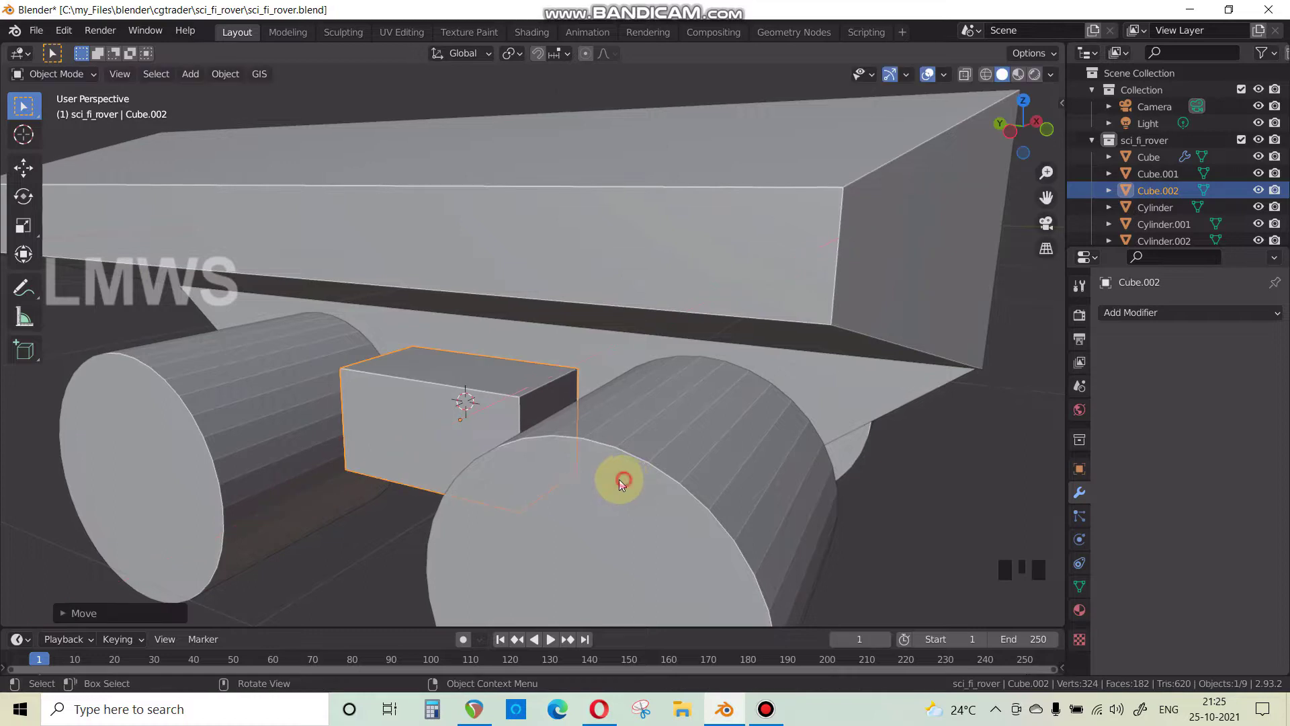
scroll(631, 475, down, 2)
scroll(662, 478, up, 2)
middle_drag(662, 478, 607, 515)
shift+middle_drag(607, 514, 587, 449)
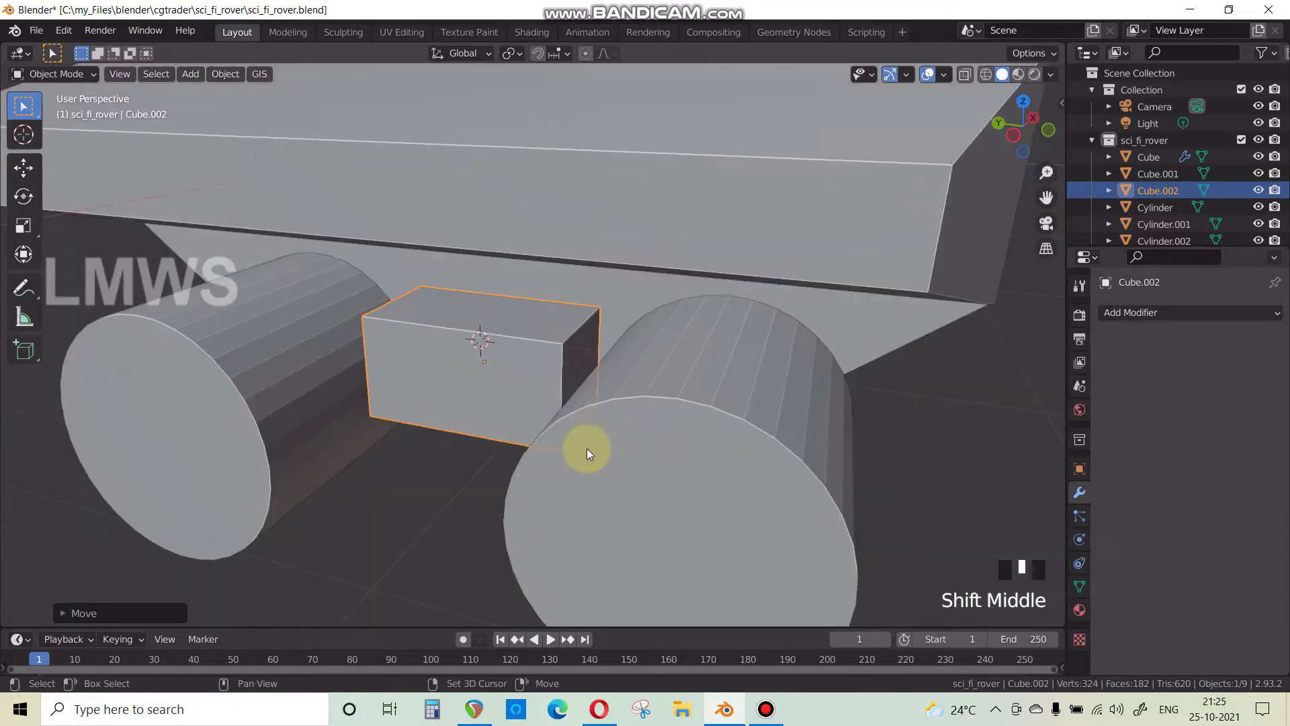
key(s)
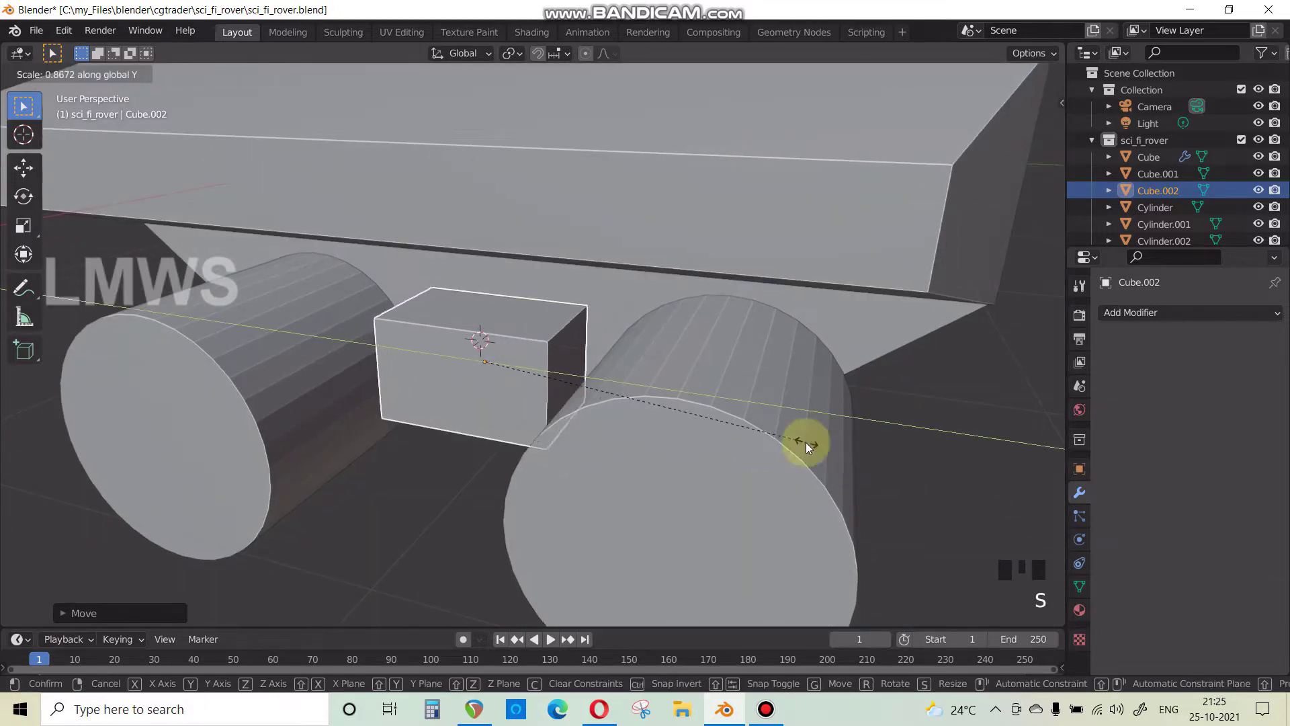
key(Escape)
click(79, 74)
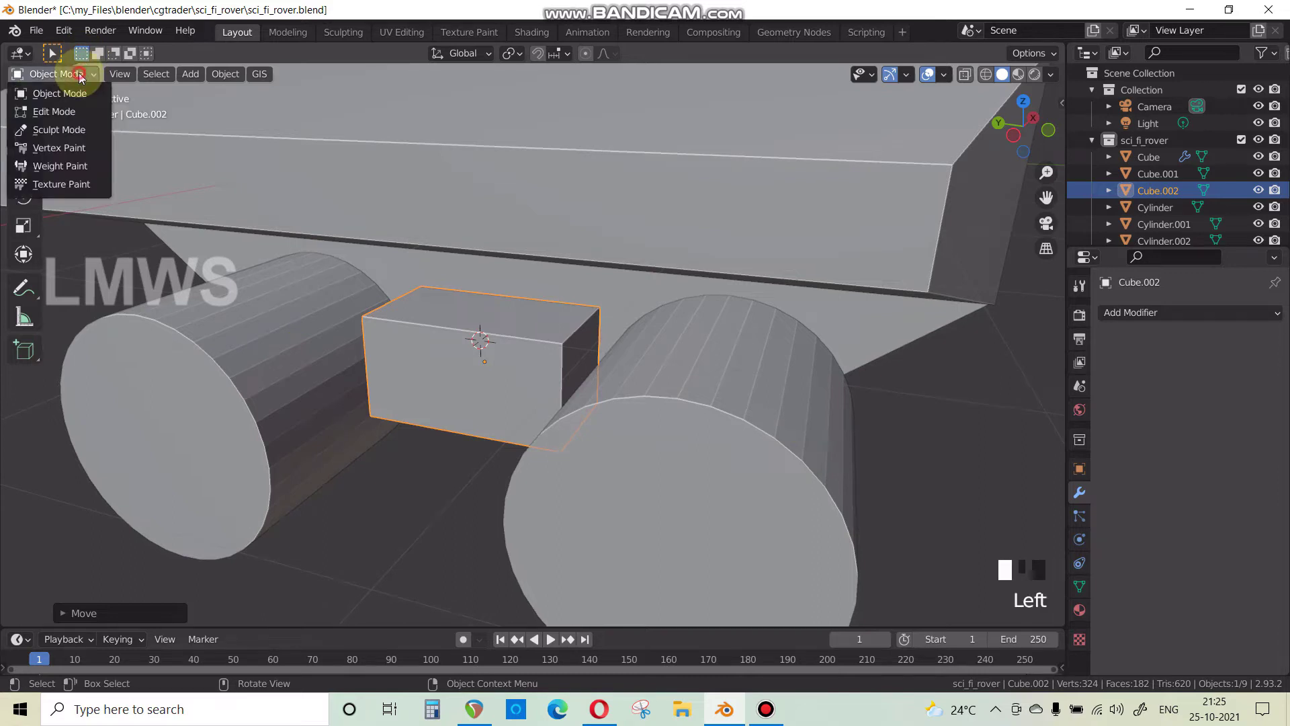
Save the rover file and view the whole model from the front.
middle_drag(462, 362, 482, 316)
key(ctrl+s)
scroll(457, 393, up, 2)
scroll(441, 357, up, 1)
scroll(441, 357, down, 1)
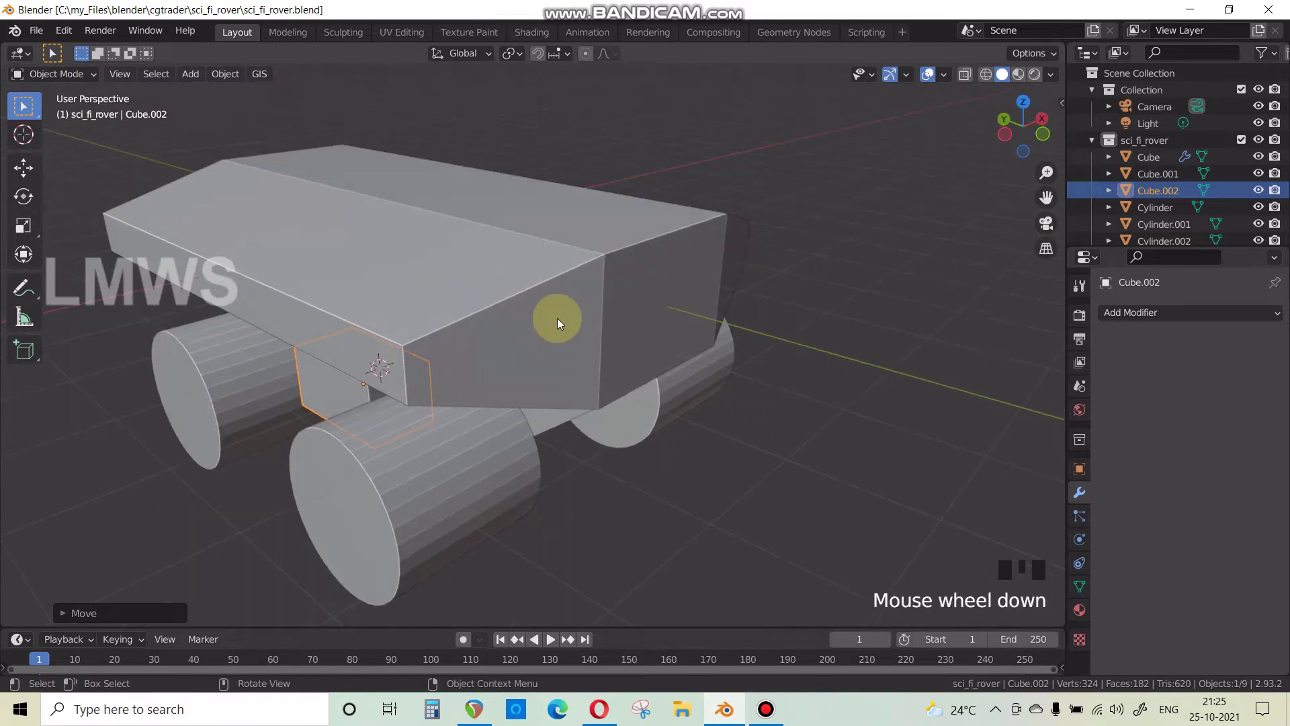
Show the viewport sidebar, add a new cube and move it clear of the rover, to about Y -7.5 m.
click(583, 269)
key(n)
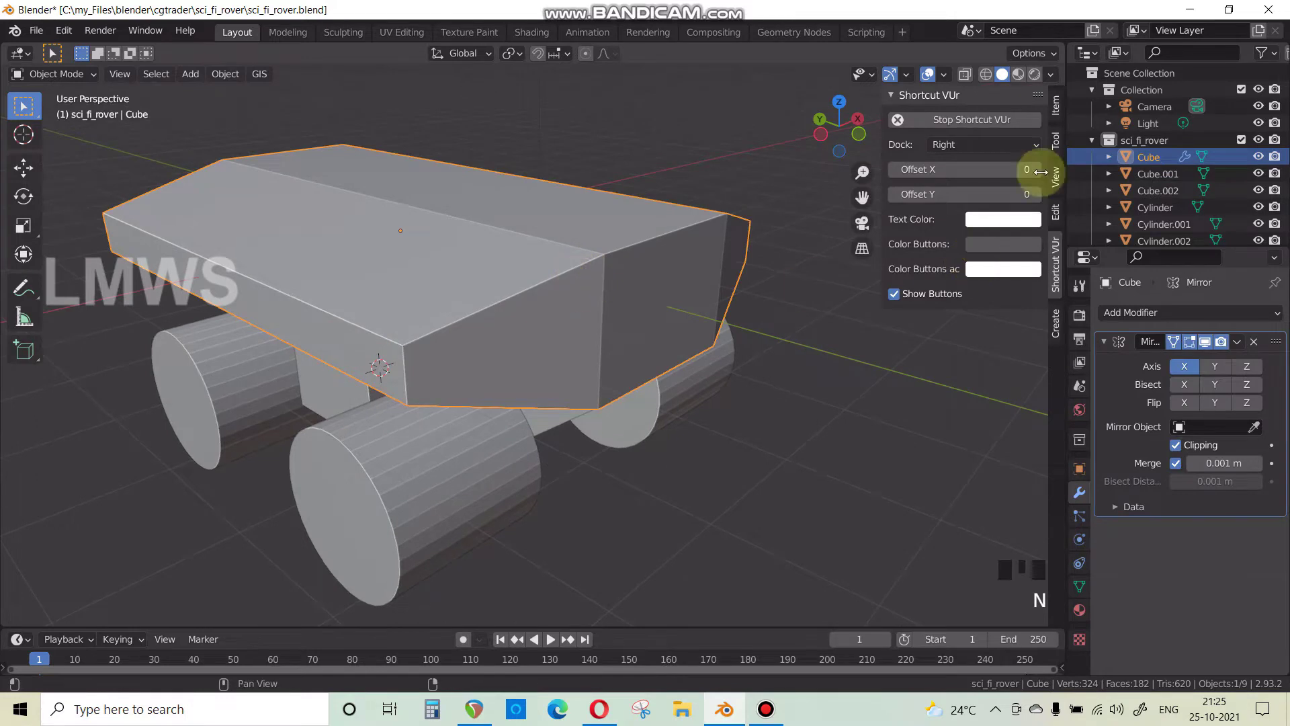
middle_drag(441, 438, 630, 269)
key(shift+a)
mouse_move(630, 268)
click(700, 292)
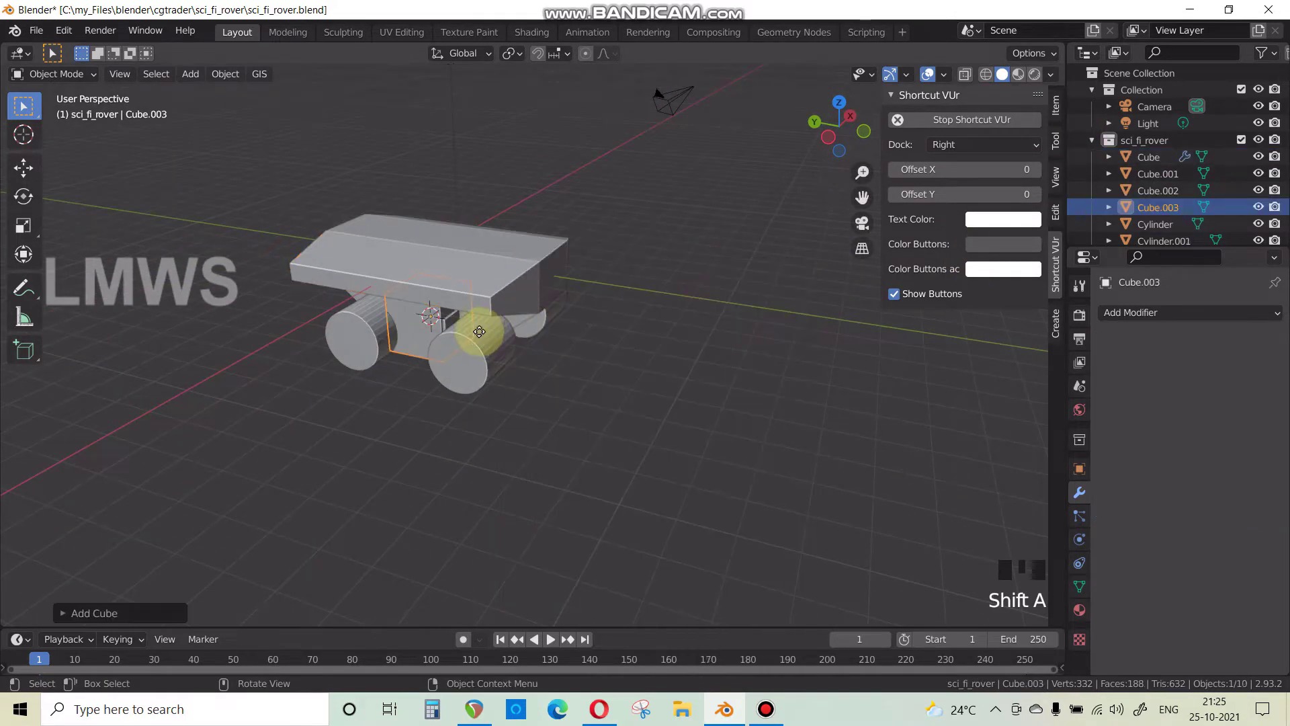
key(g)
click(685, 417)
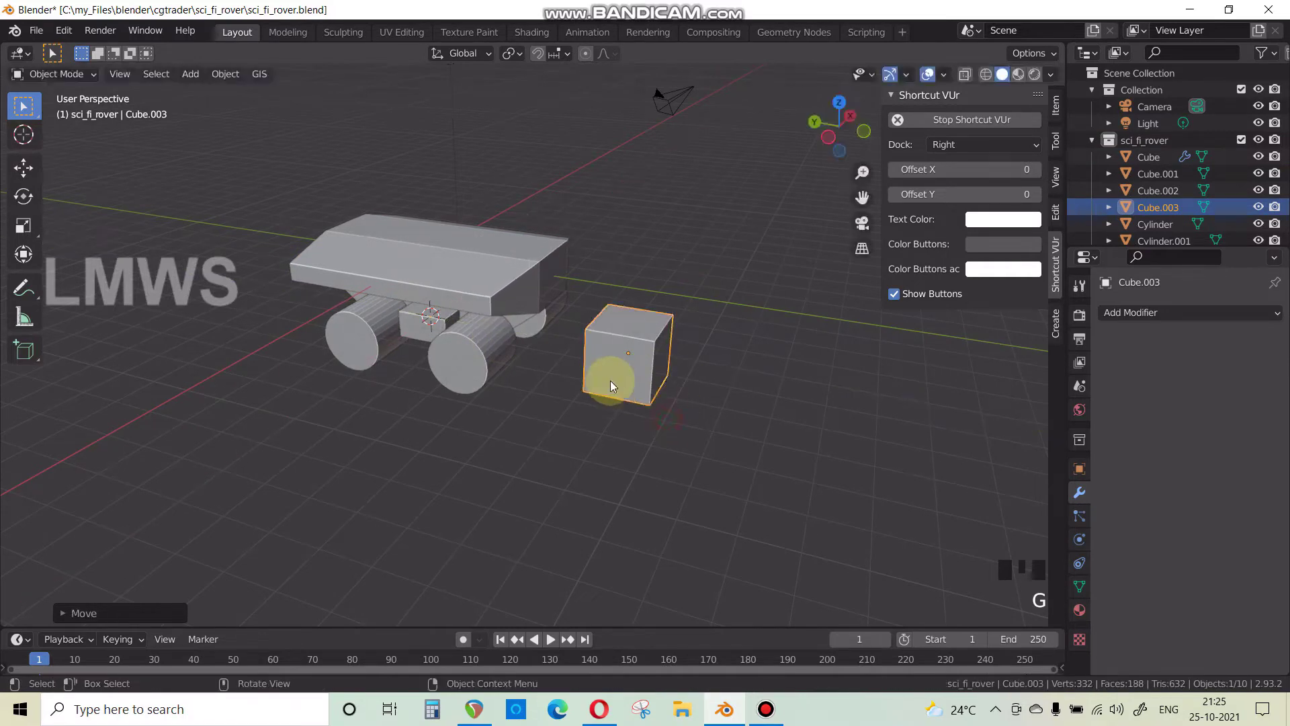
Duplicate the new cube and place the copy about 3.6 m further along negative Y.
key(shift+d)
key(x)
key(y)
click(731, 440)
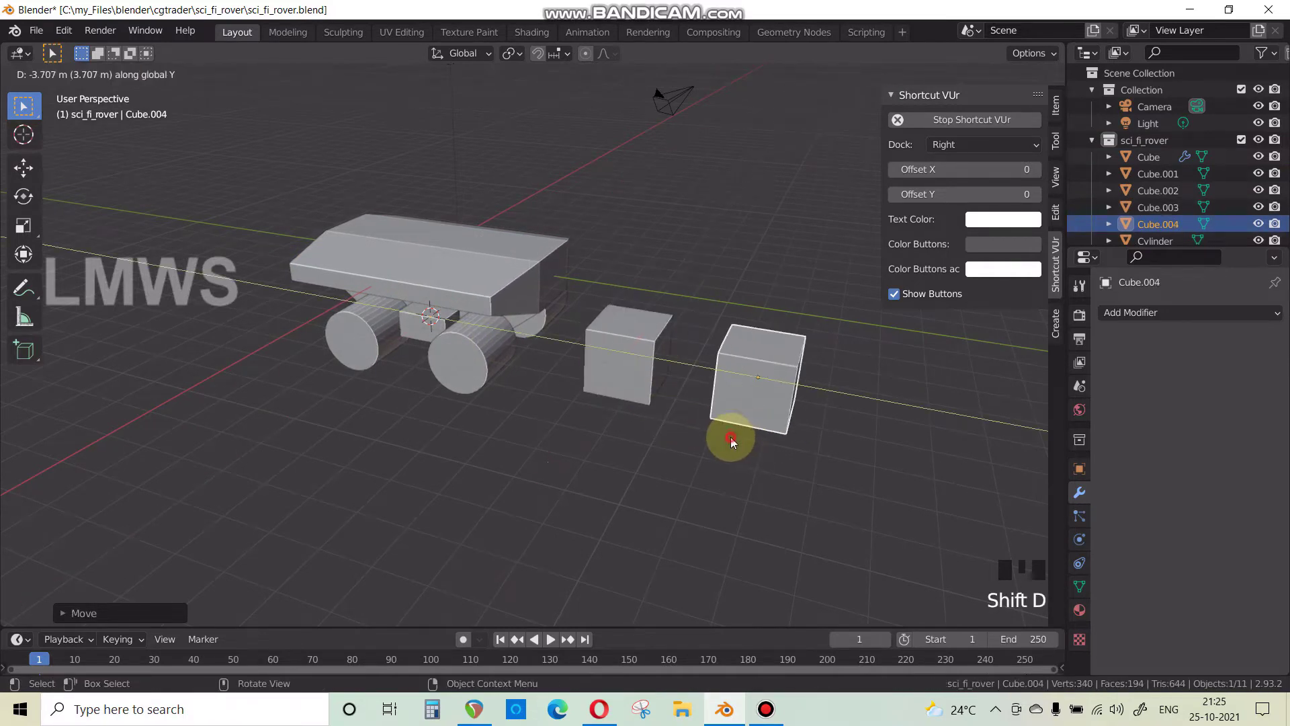
scroll(656, 411, up, 2)
shift+middle_drag(656, 411, 534, 410)
scroll(534, 409, up, 1)
Display the item transform values and compare the scale and dimensions of the two test cubes.
click(510, 382)
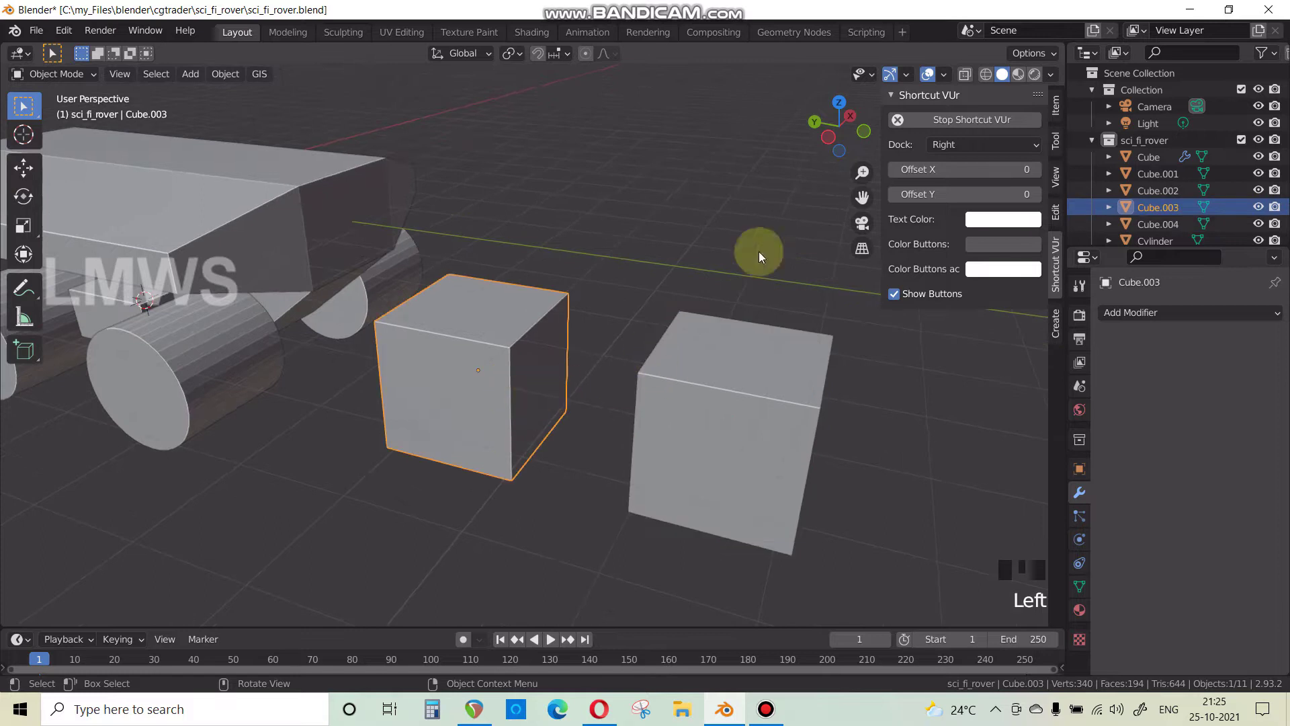
click(1054, 113)
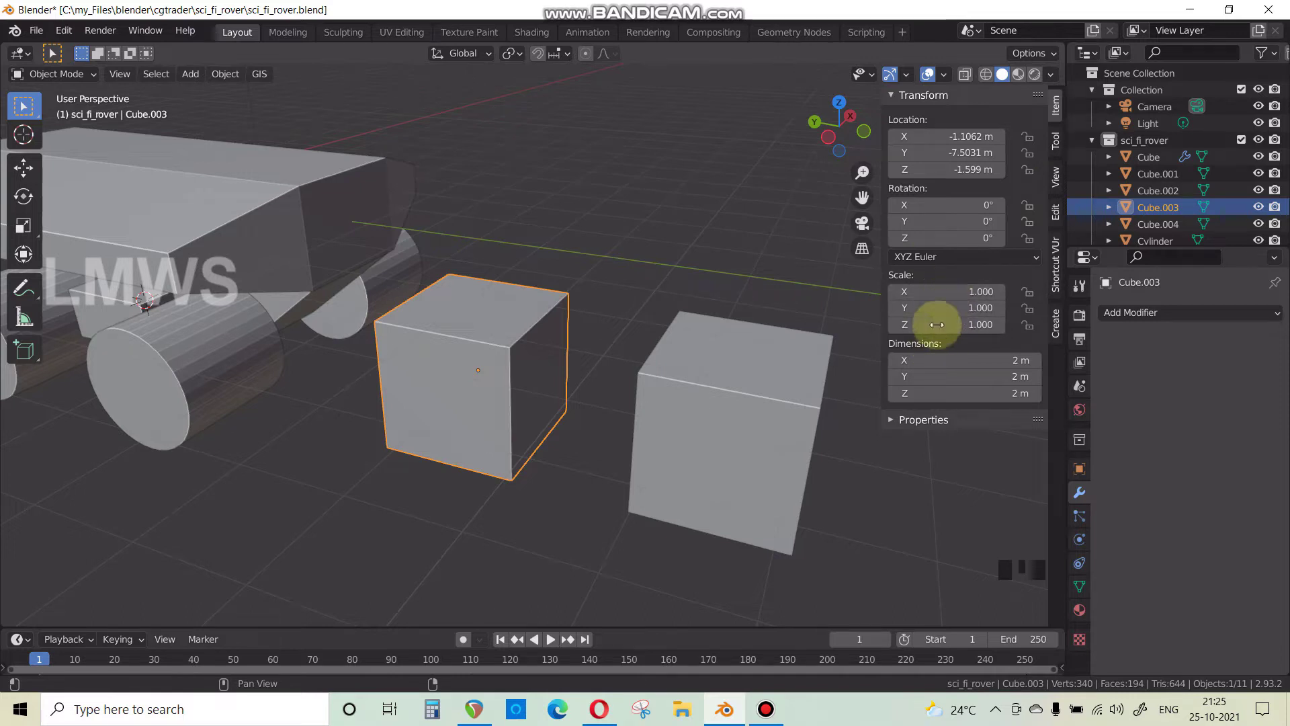
click(797, 422)
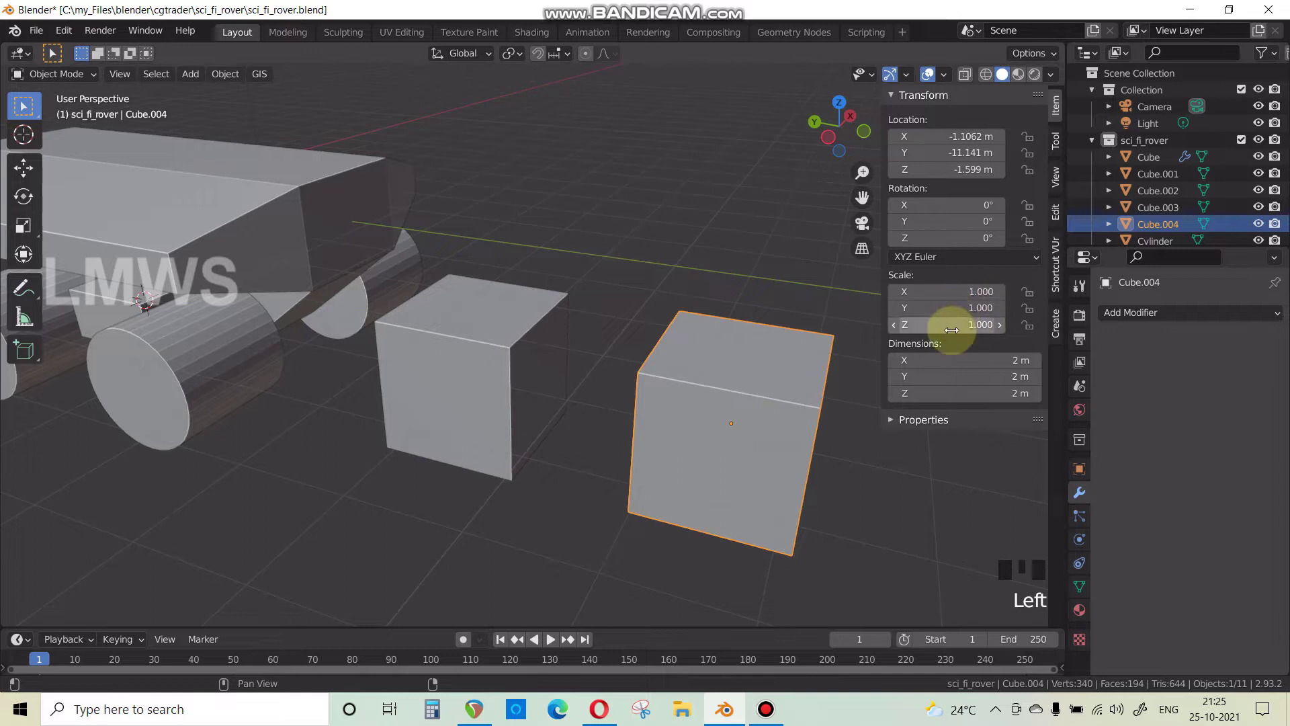
Scale the test cube nearer the rover by 2 along X in Object Mode.
click(506, 342)
middle_drag(531, 352, 556, 384)
key(s)
key(x)
key(2)
click(606, 364)
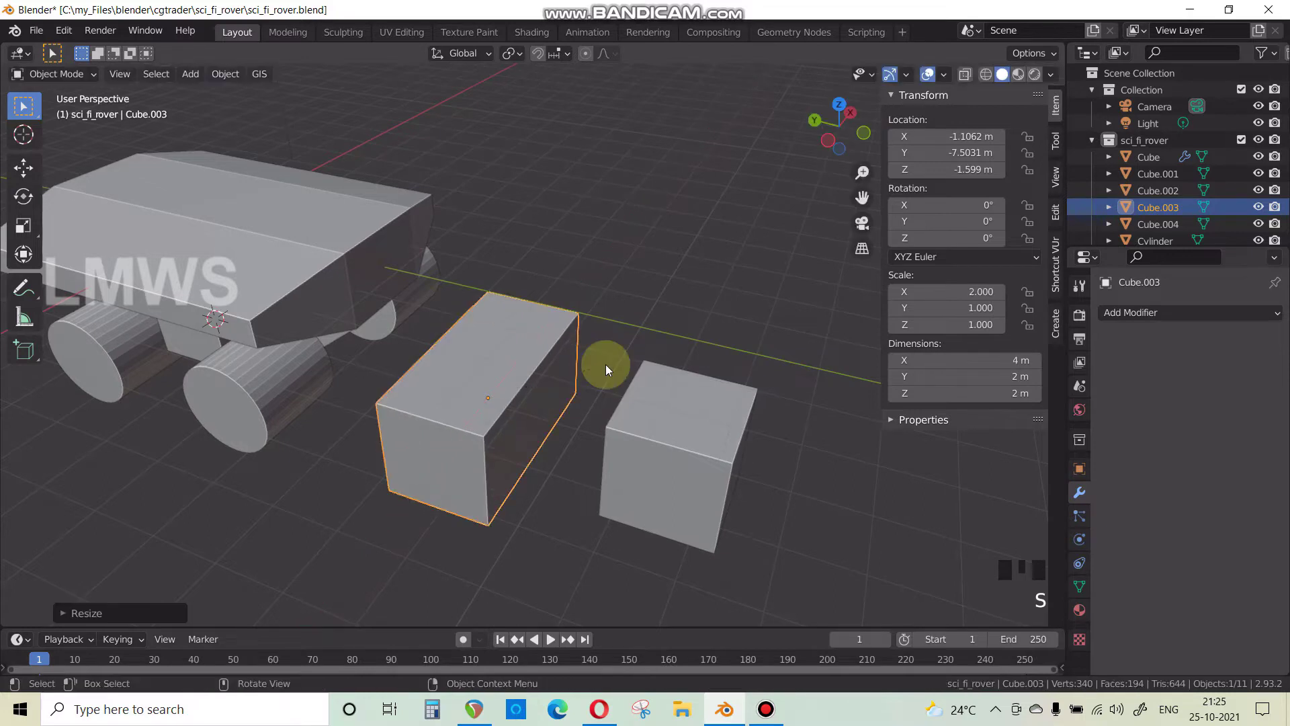
From the top view, scale the duplicate cube's mesh by 2 along X in Edit Mode and return to Object Mode.
key(KP_7)
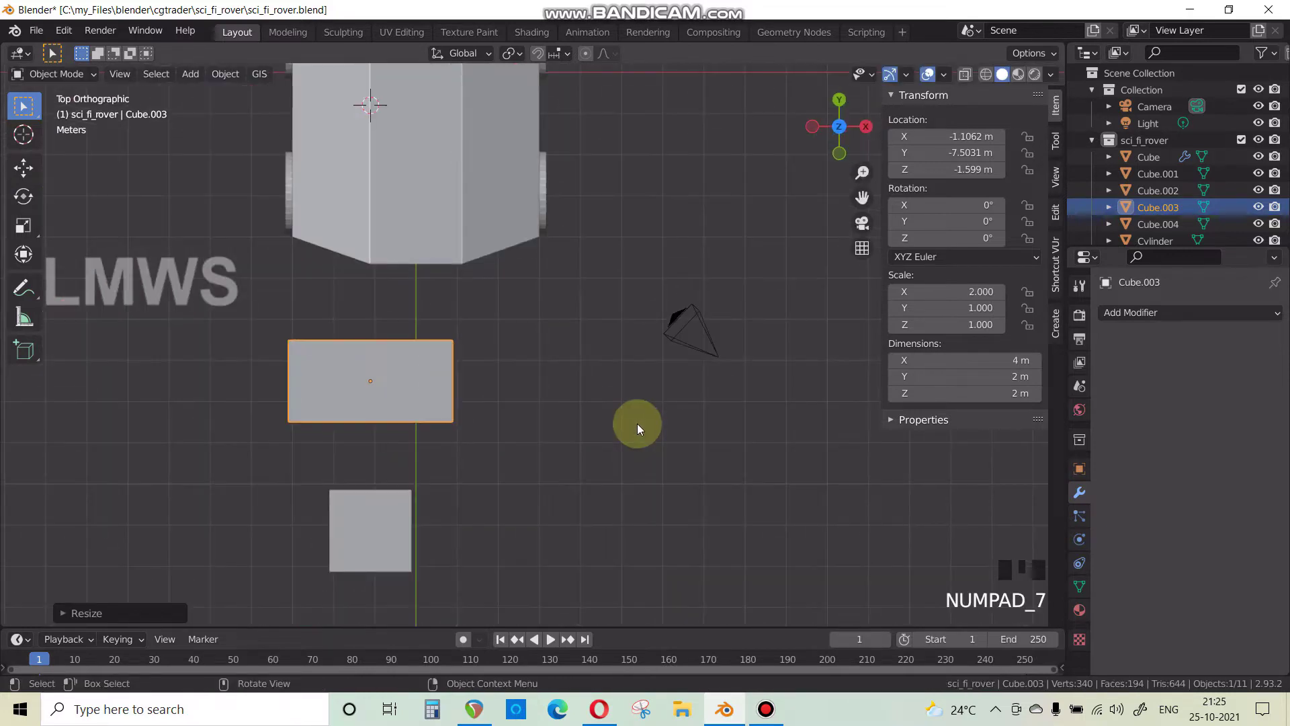
scroll(637, 423, up, 2)
shift+middle_drag(637, 423, 465, 421)
click(387, 445)
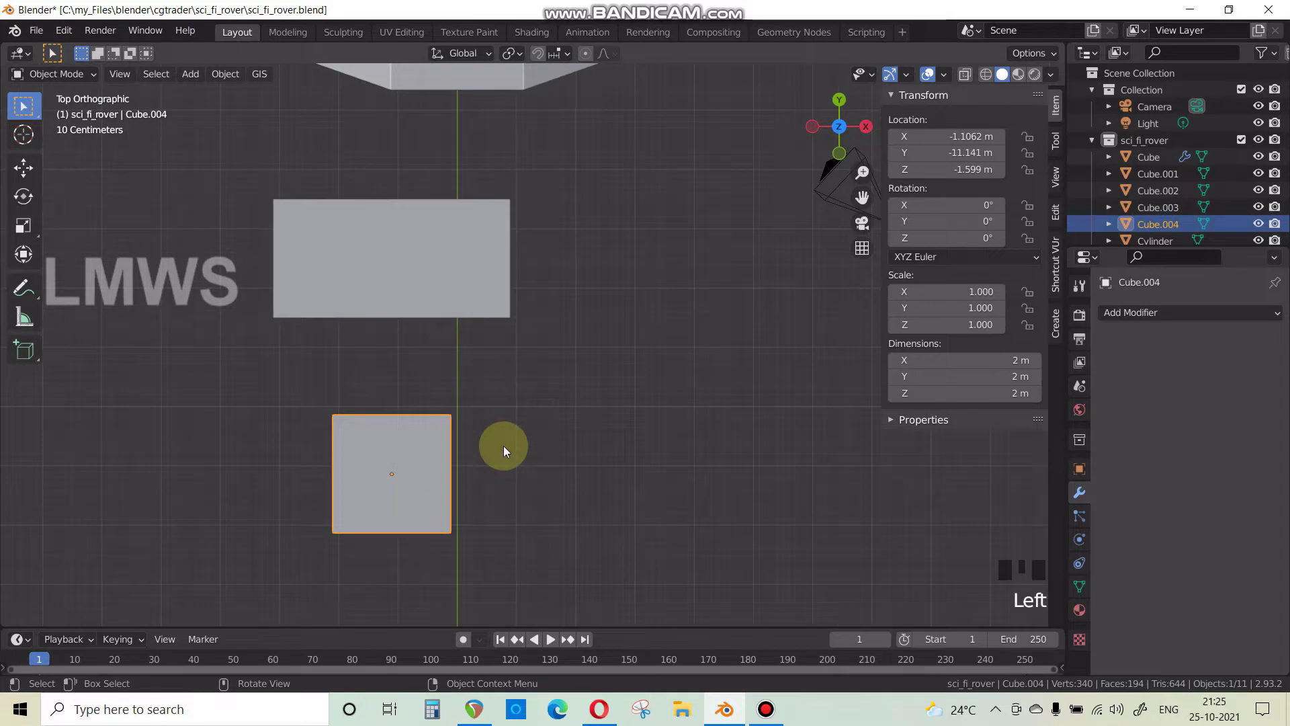
key(Tab)
key(s)
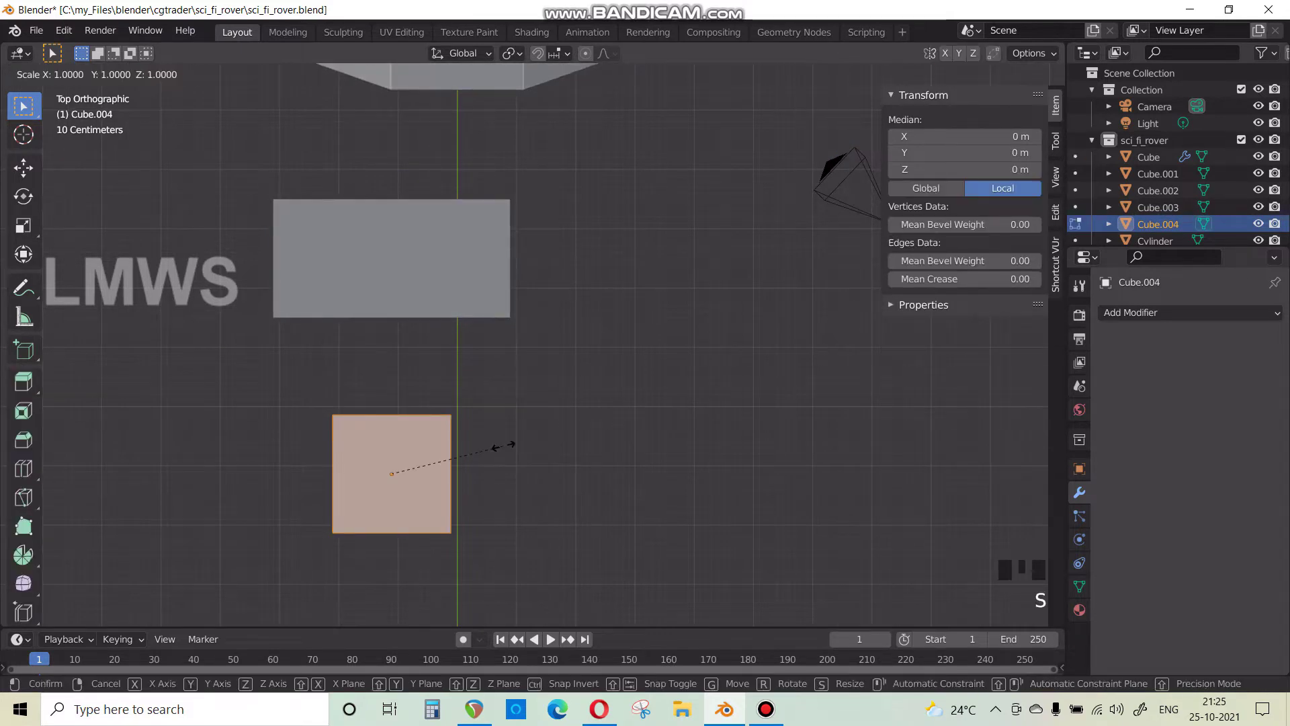
text(x2)
key(Return)
key(Tab)
Select the two stretched boxes in turn and compare their scale and dimension values.
middle_drag(349, 325, 485, 252)
click(418, 327)
click(570, 360)
middle_drag(569, 360, 462, 380)
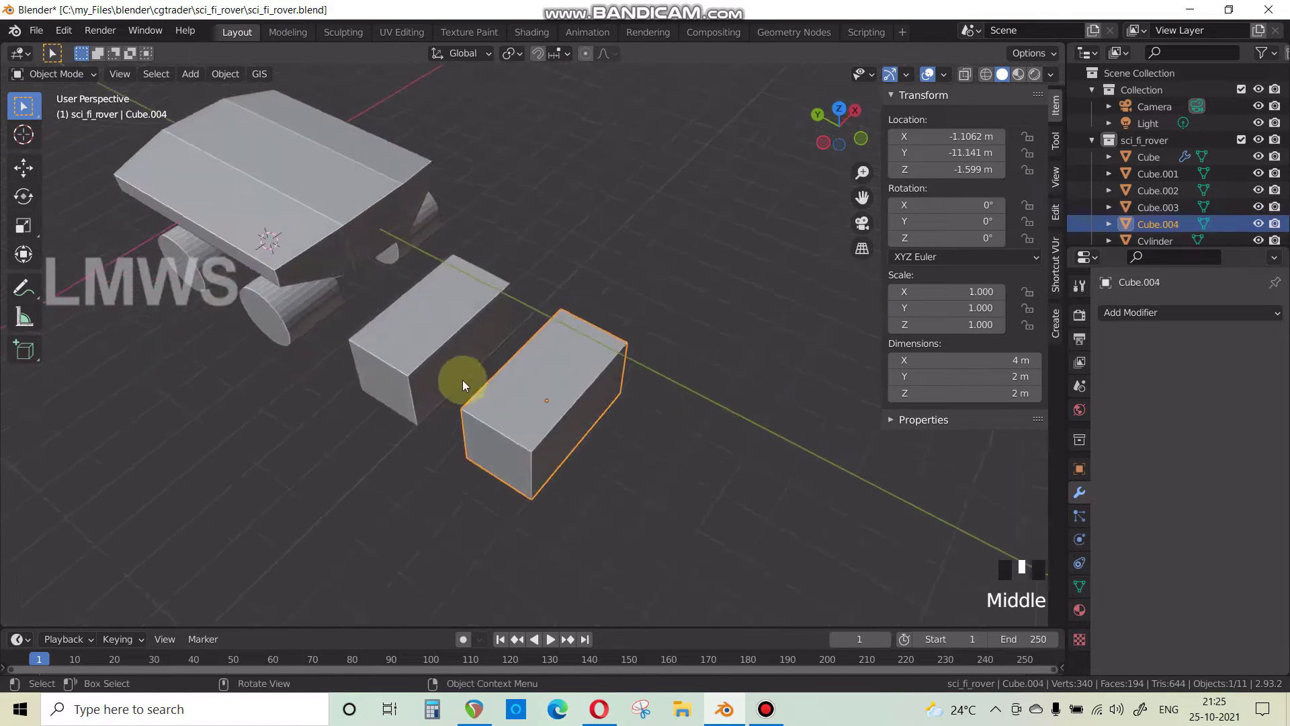
scroll(462, 380, up, 3)
click(415, 333)
click(568, 392)
middle_drag(537, 401, 441, 374)
click(436, 370)
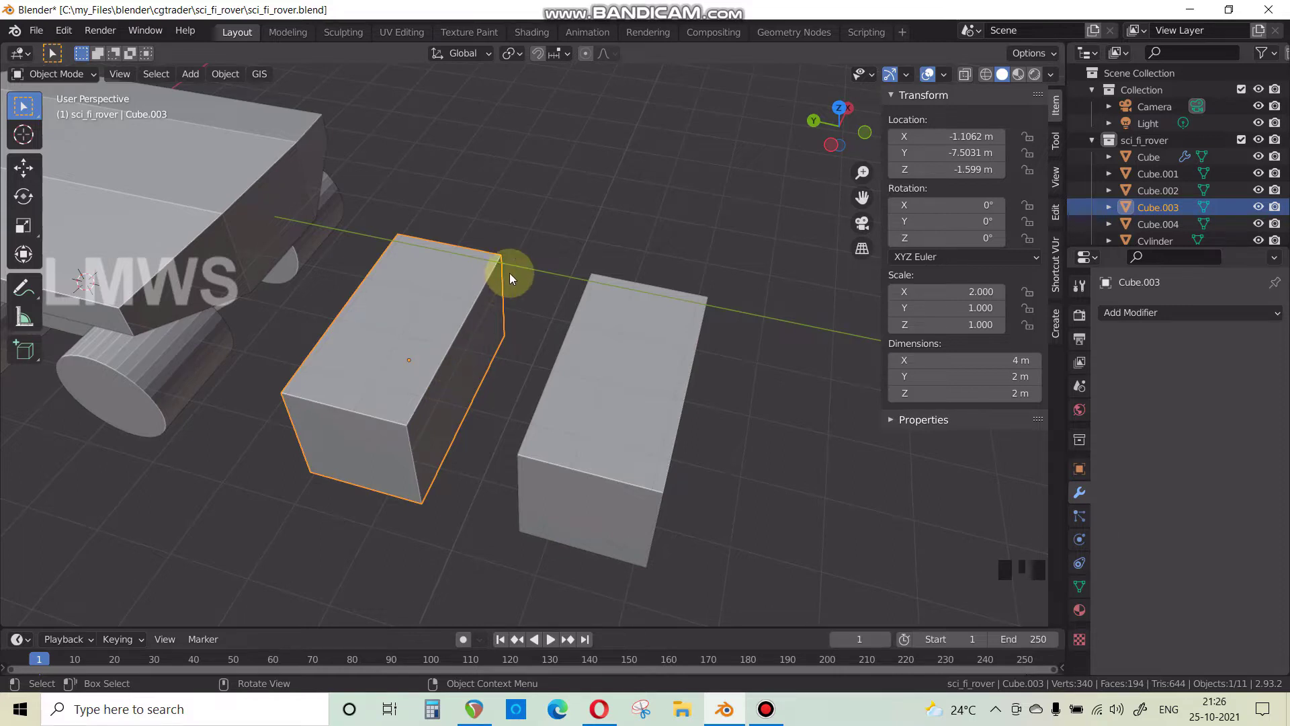
click(635, 398)
middle_drag(622, 419, 608, 416)
scroll(458, 356, up, 2)
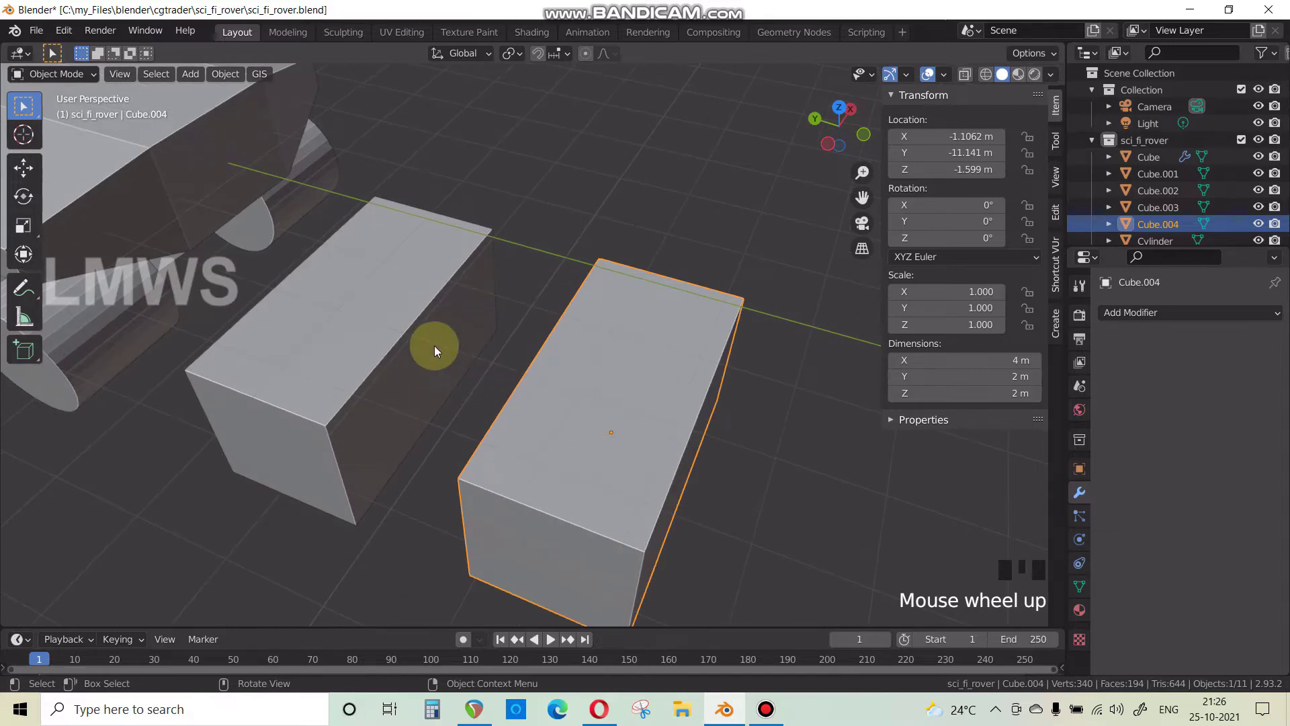
click(434, 336)
click(454, 324)
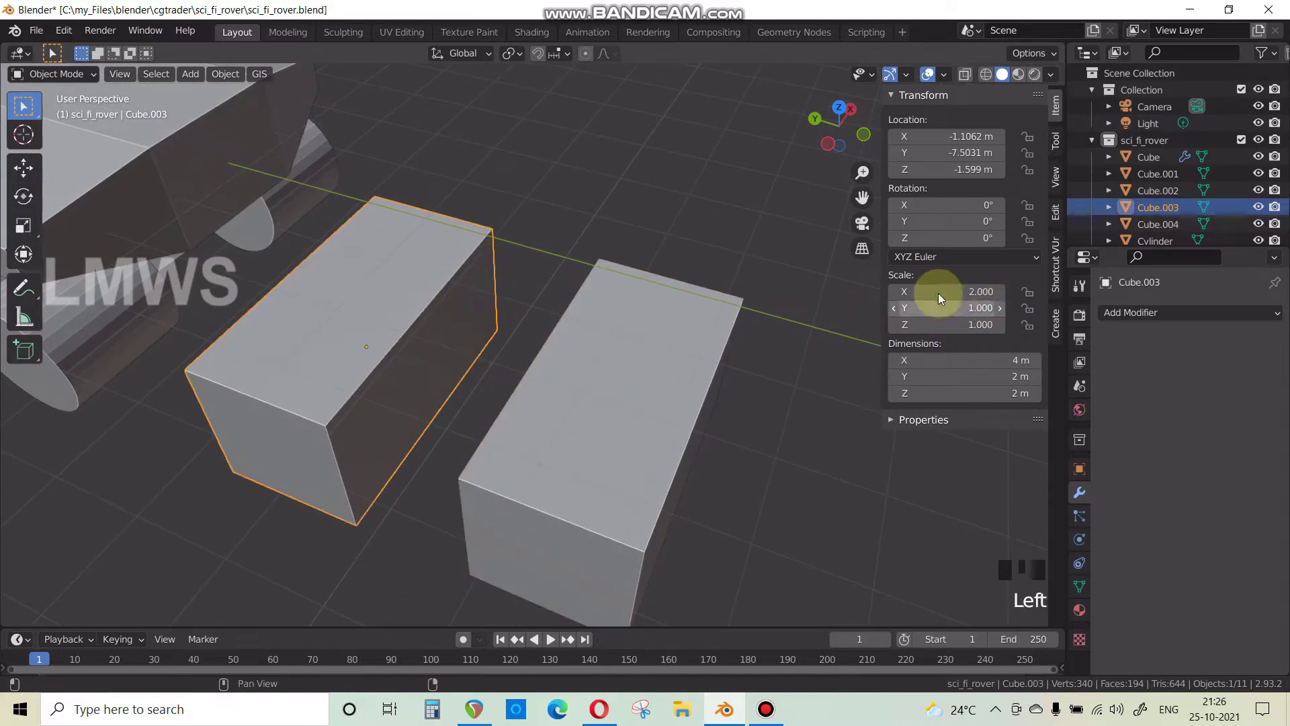
click(663, 397)
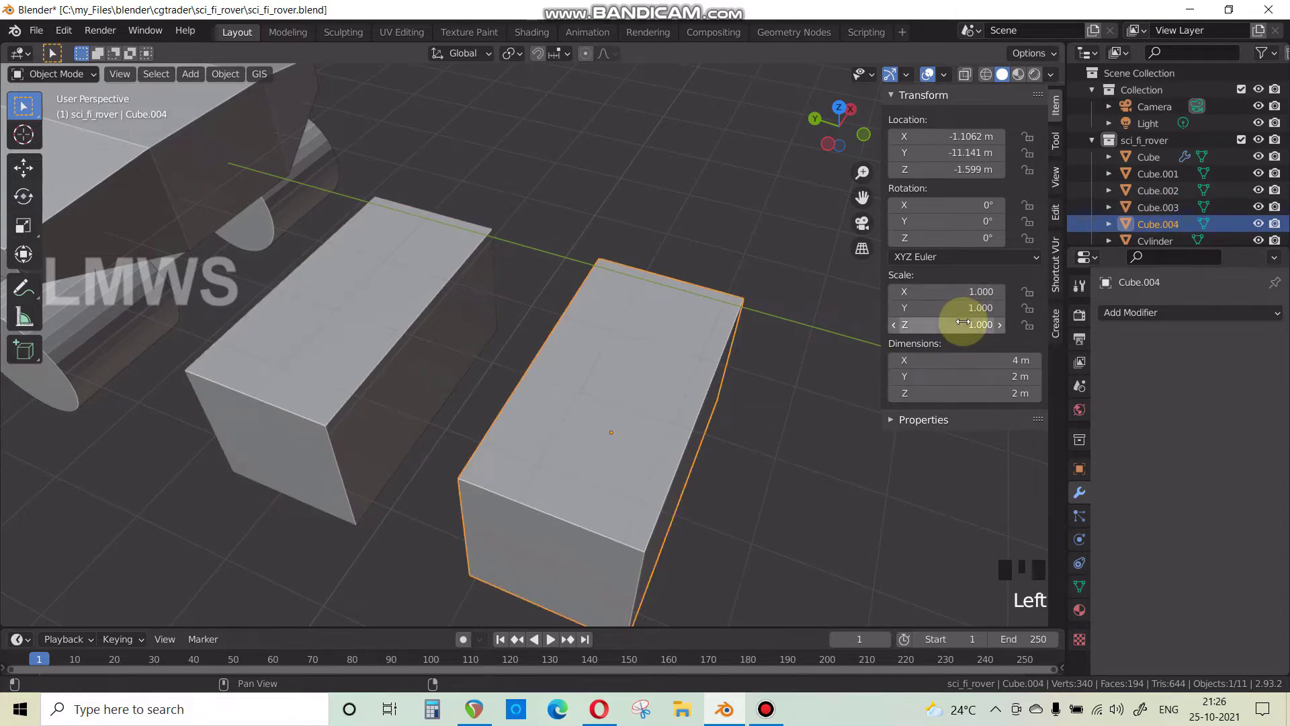
Bevel all edges of the duplicate box by about 0.12 m in Edit Mode and return to Object Mode.
key(Tab)
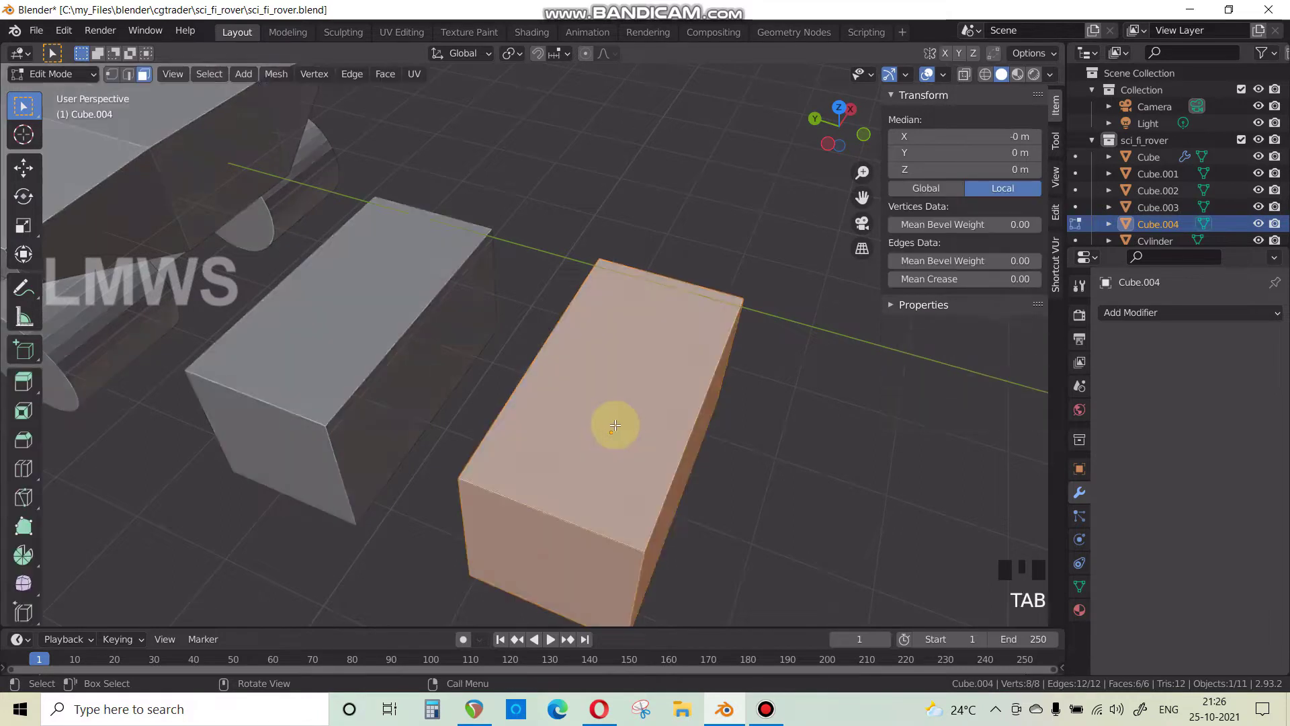
middle_drag(610, 424, 600, 404)
scroll(601, 404, up, 1)
scroll(596, 417, down, 1)
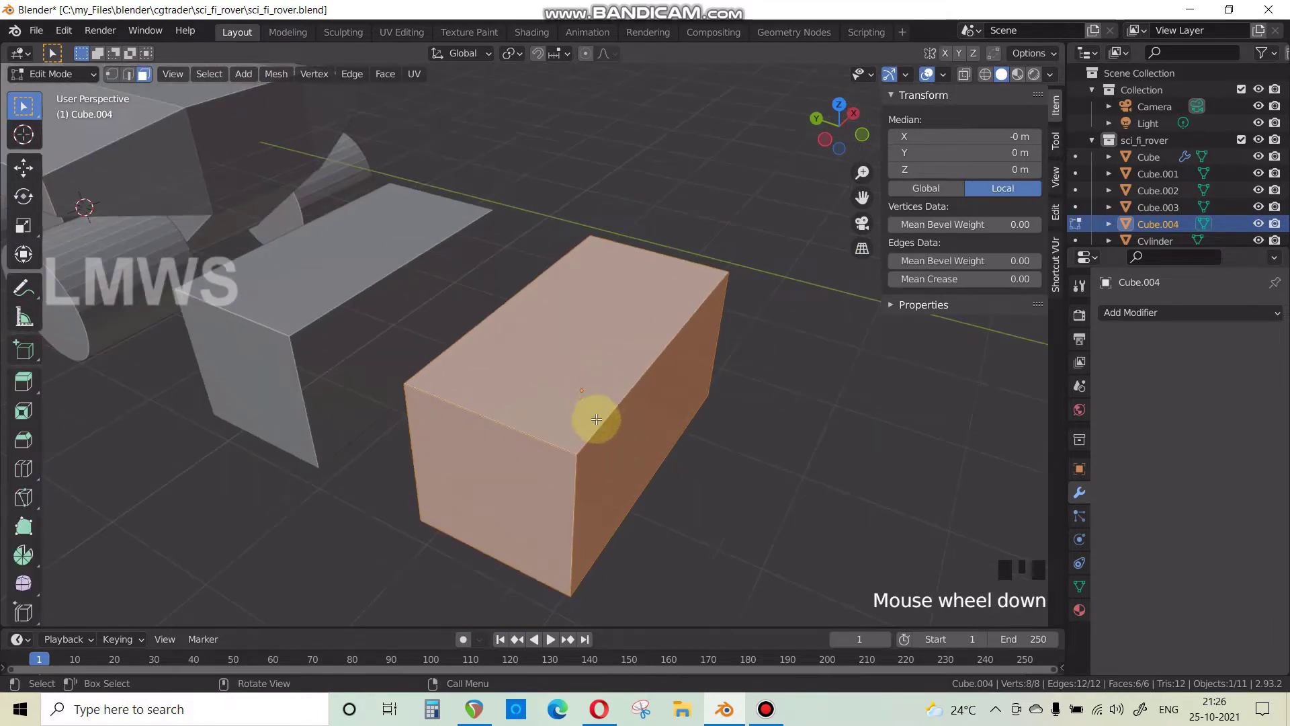
key(ctrl+b)
click(778, 424)
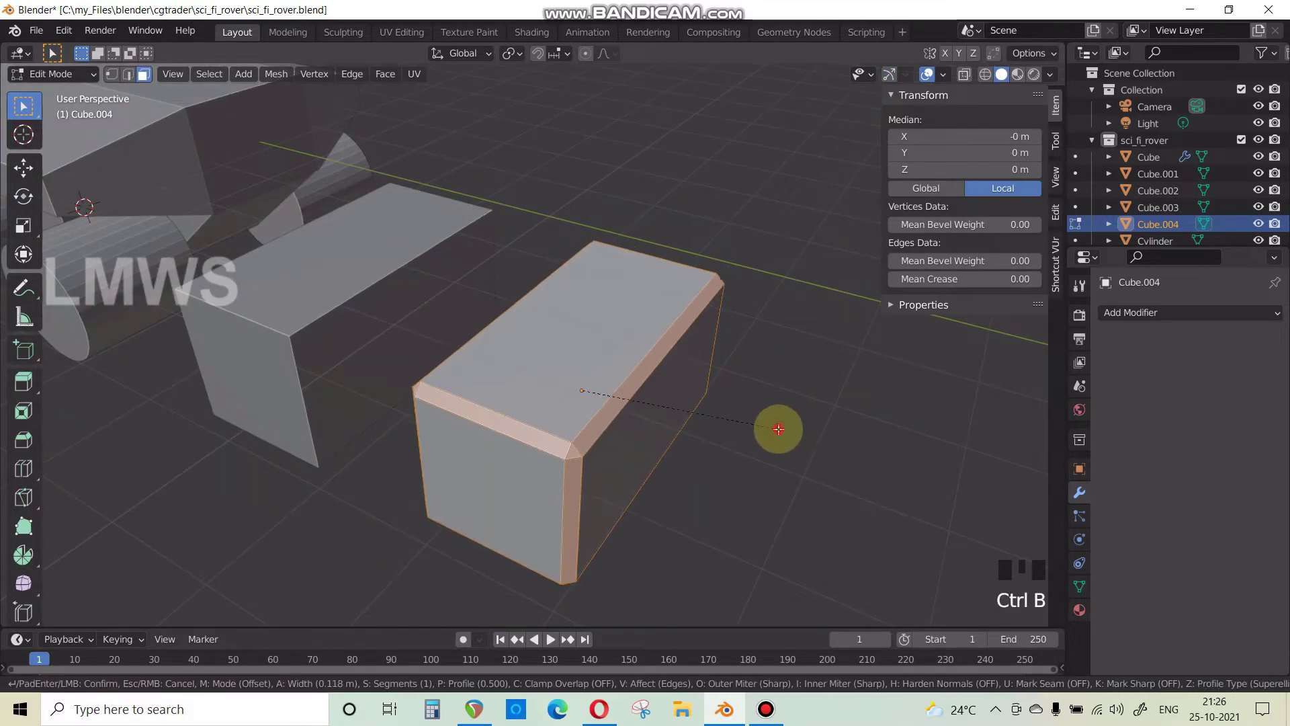
key(Tab)
Try to bevel all edges of the box nearer the rover by about 0.1 m in Edit Mode.
middle_drag(611, 441, 691, 432)
scroll(406, 318, up, 2)
click(405, 319)
key(Tab)
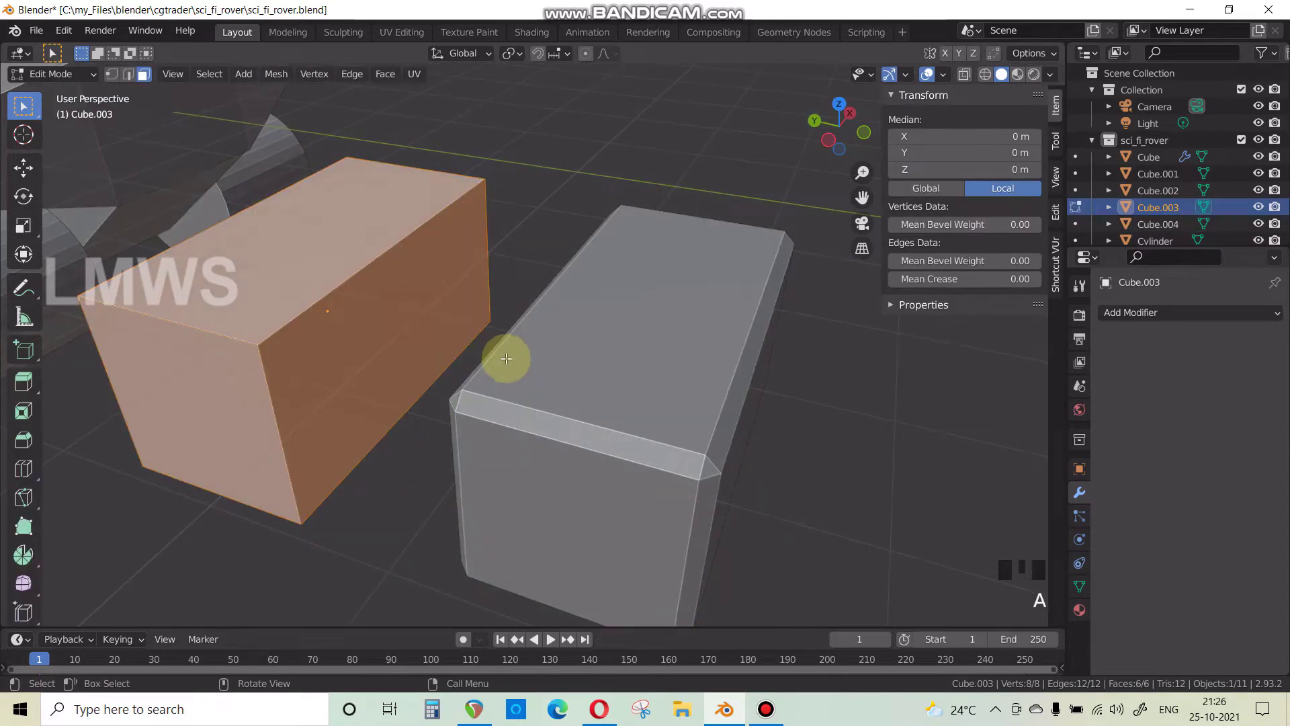
key(ctrl+b)
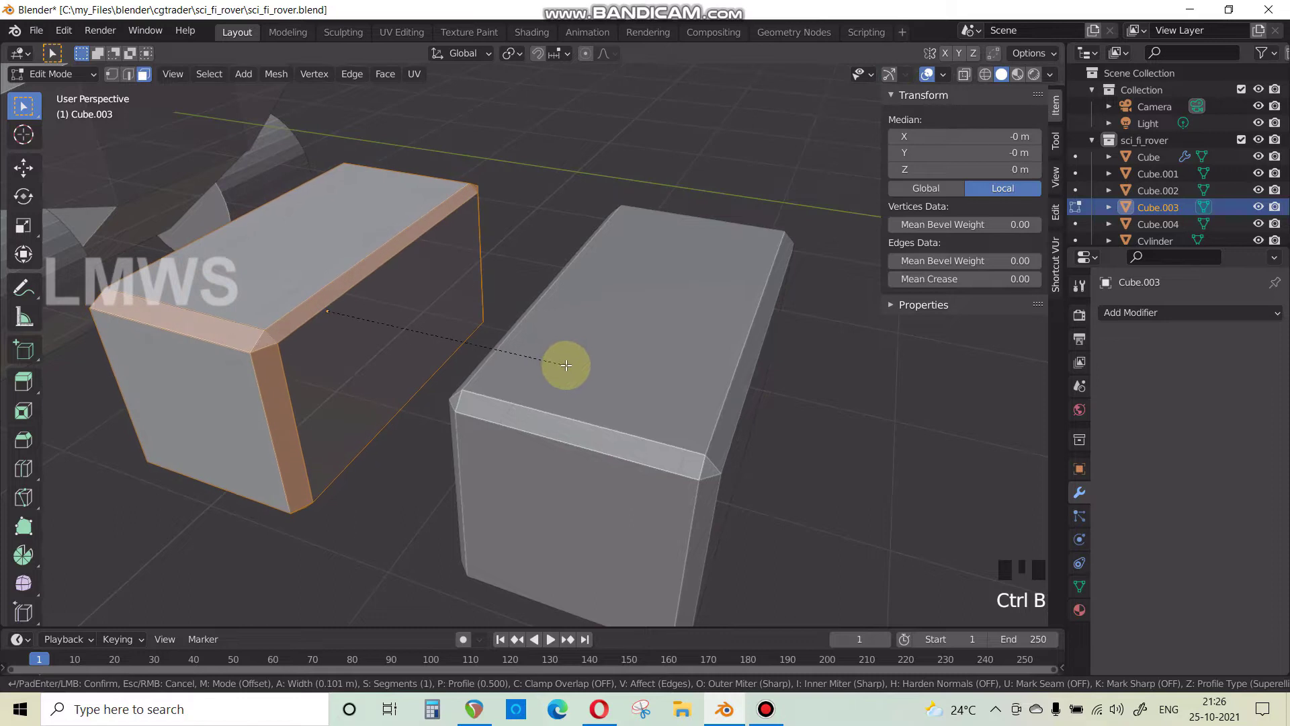
click(556, 362)
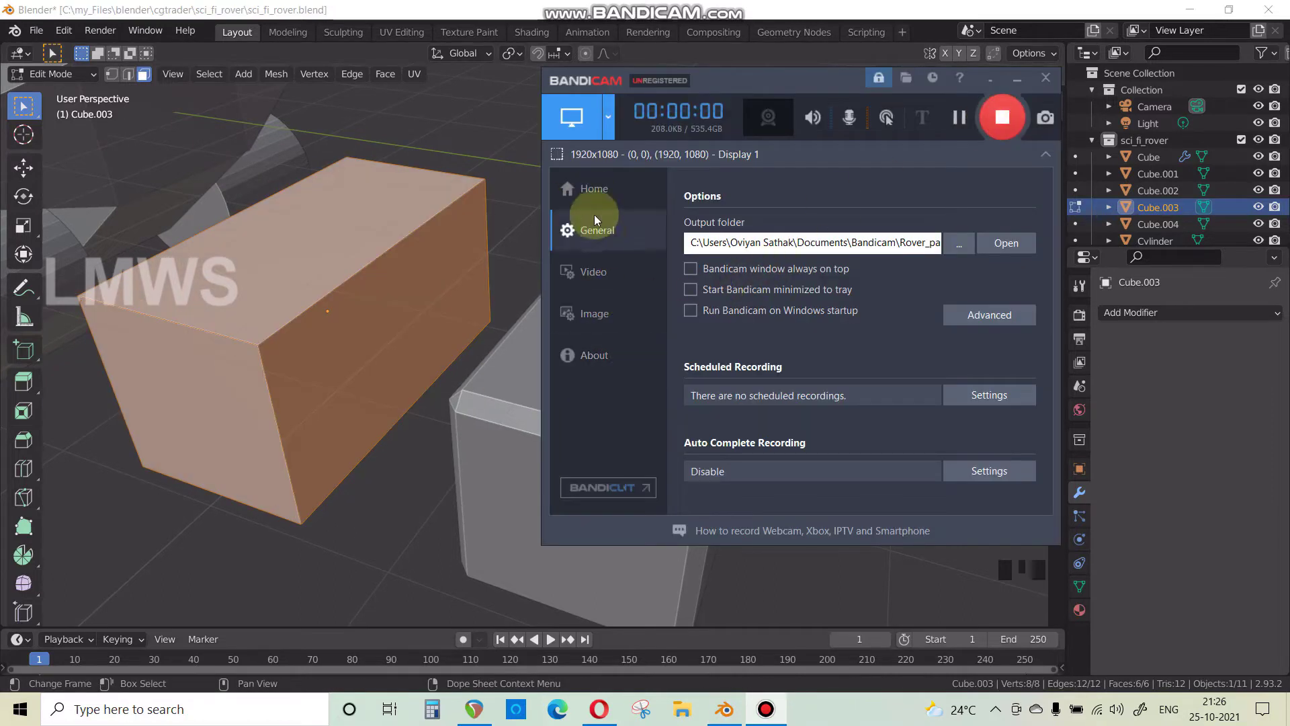
Bevel all edges of the unbevelled box nearer the rover, compare its chamfers with the neighbouring box, and undo the bevel.
click(901, 6)
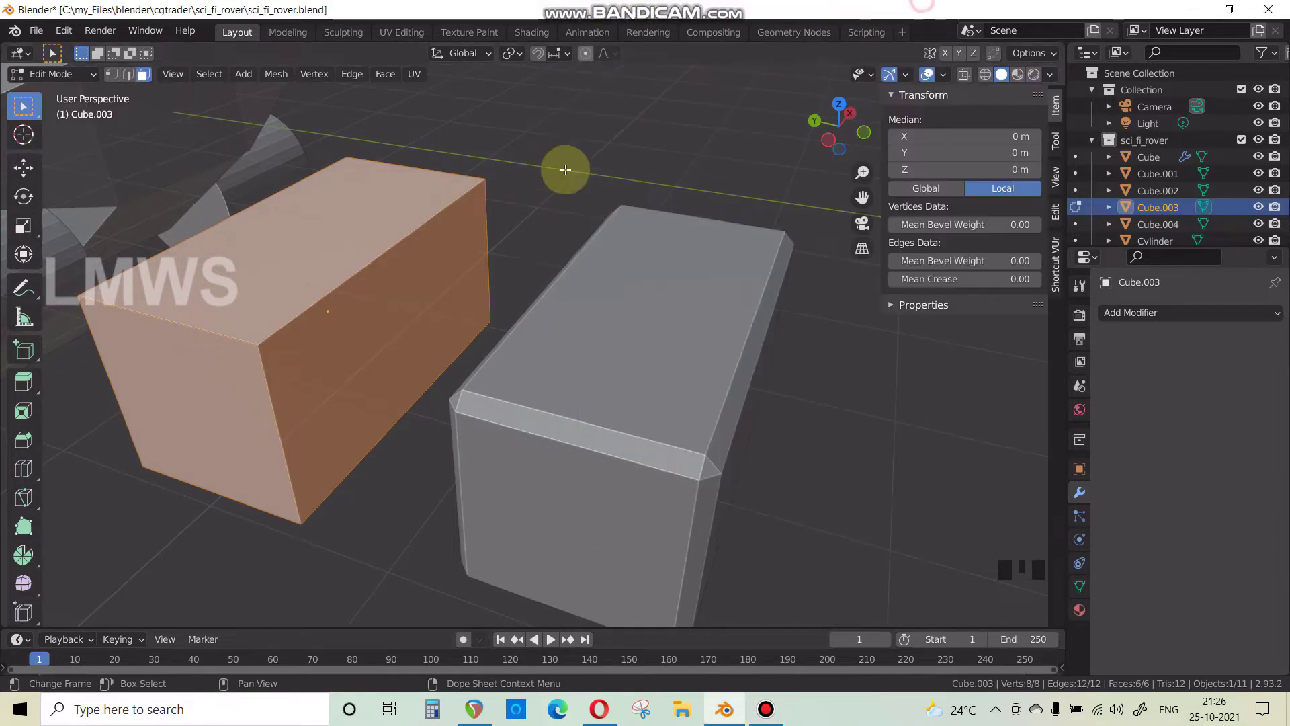
key(ctrl+b)
click(516, 298)
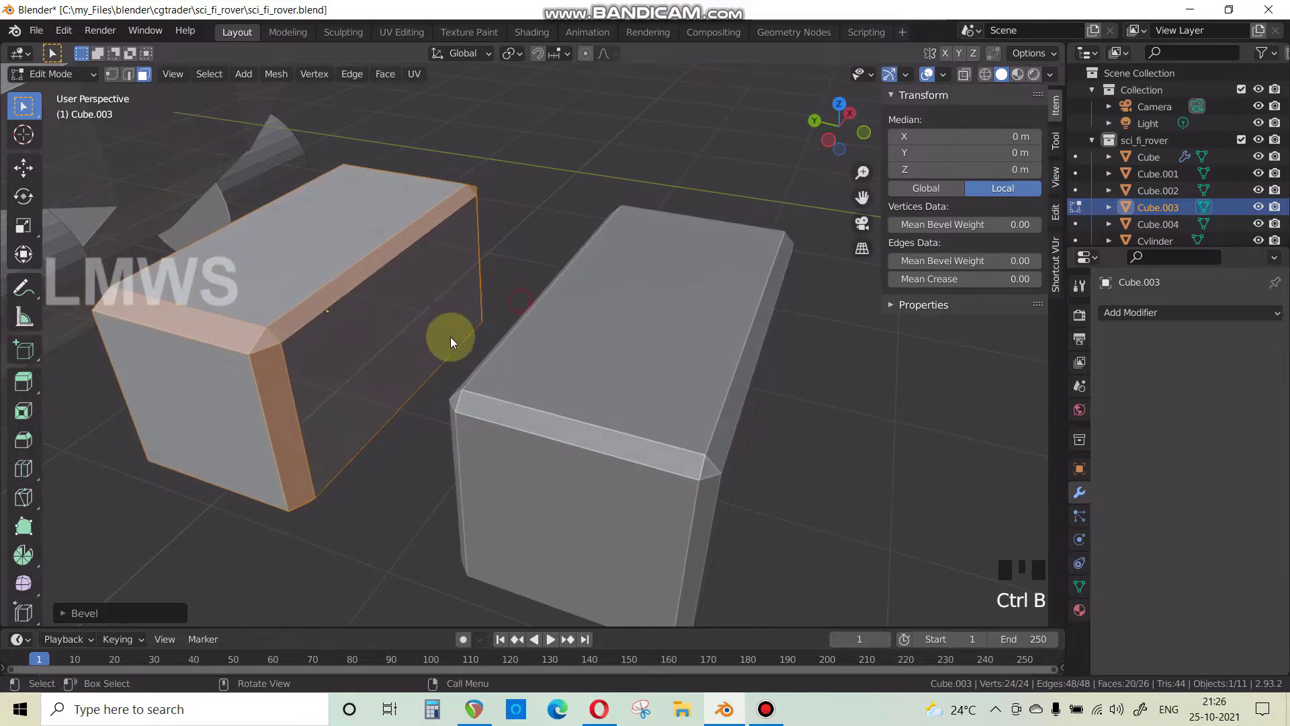
key(Tab)
middle_drag(317, 389, 339, 386)
scroll(566, 438, up, 2)
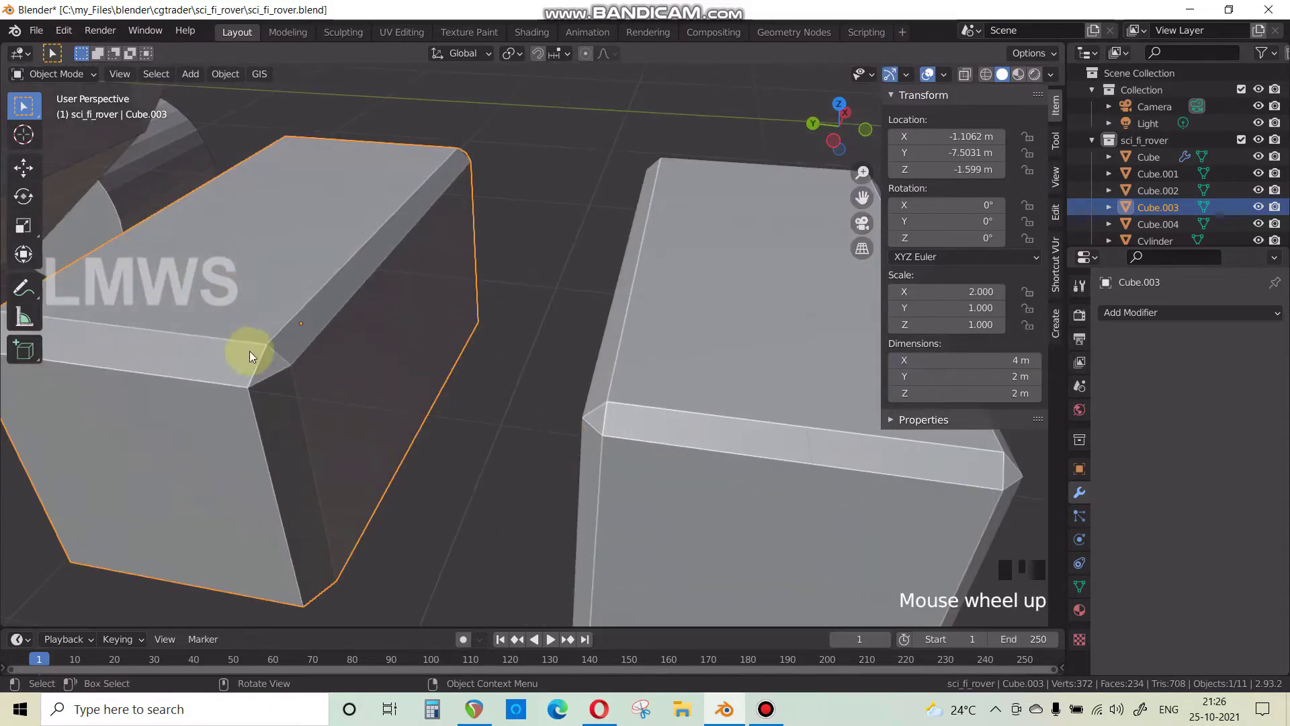
scroll(362, 336, down, 2)
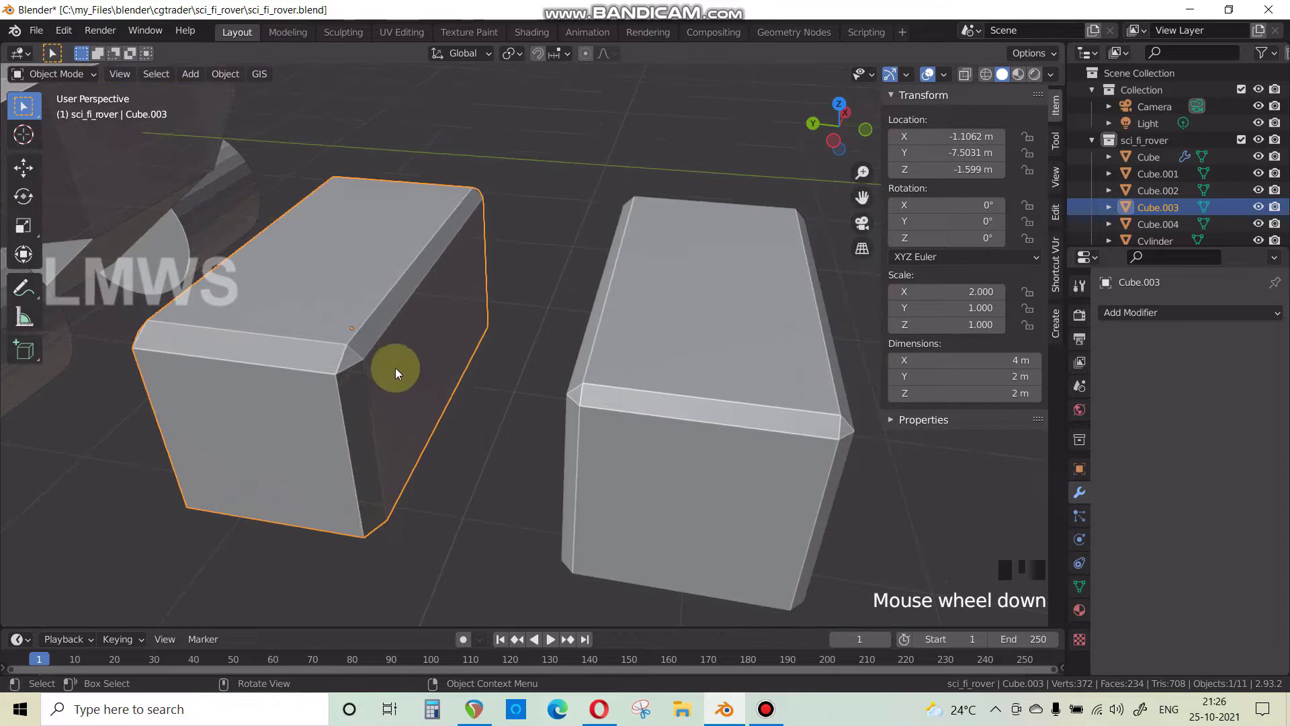
middle_drag(395, 371, 425, 376)
scroll(409, 273, down, 1)
scroll(408, 263, up, 1)
key(ctrl+z)
key(ctrl+z)
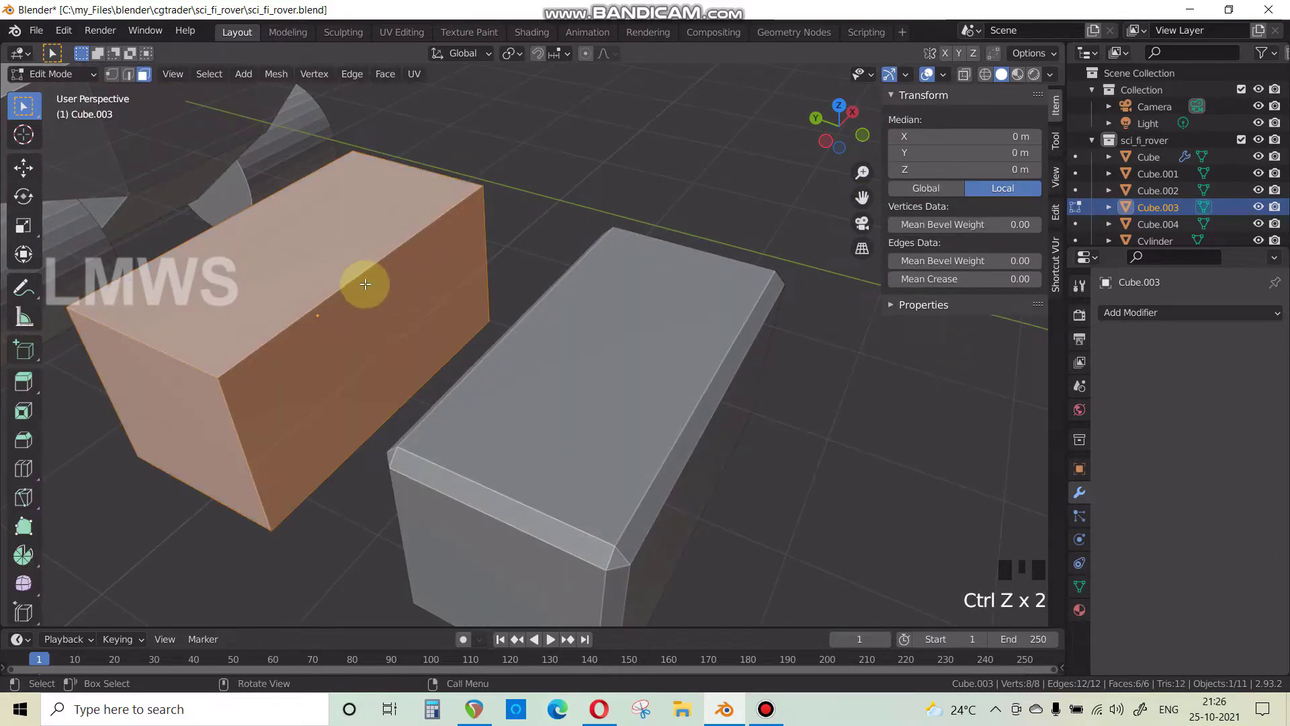
Apply the scale of the box nearer the rover in Object Mode.
key(Tab)
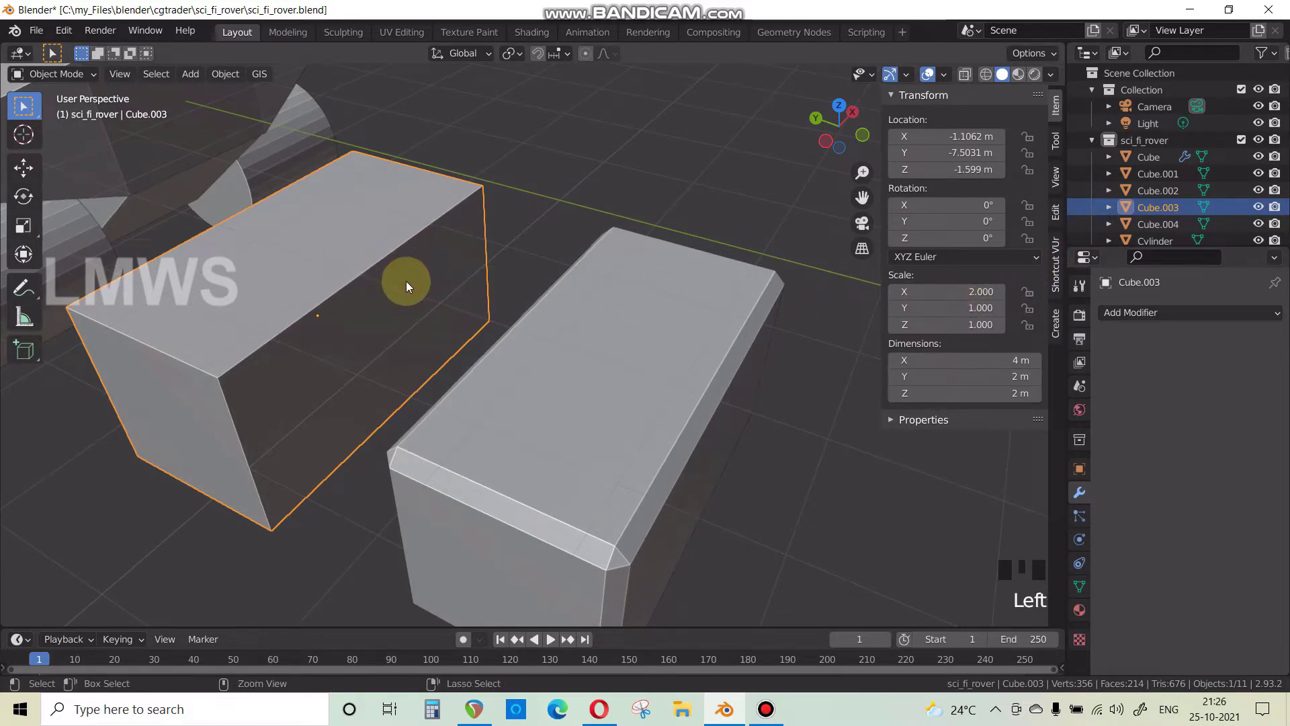
key(ctrl+a)
click(337, 314)
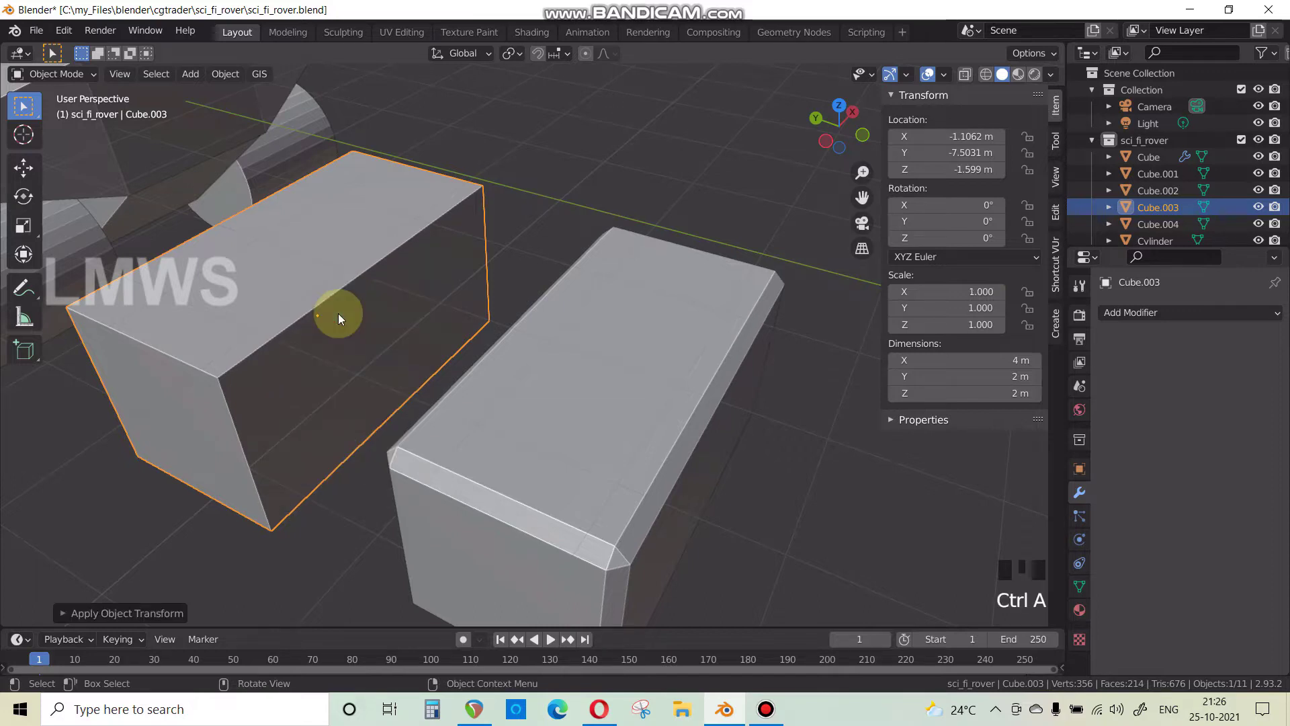
key(Tab)
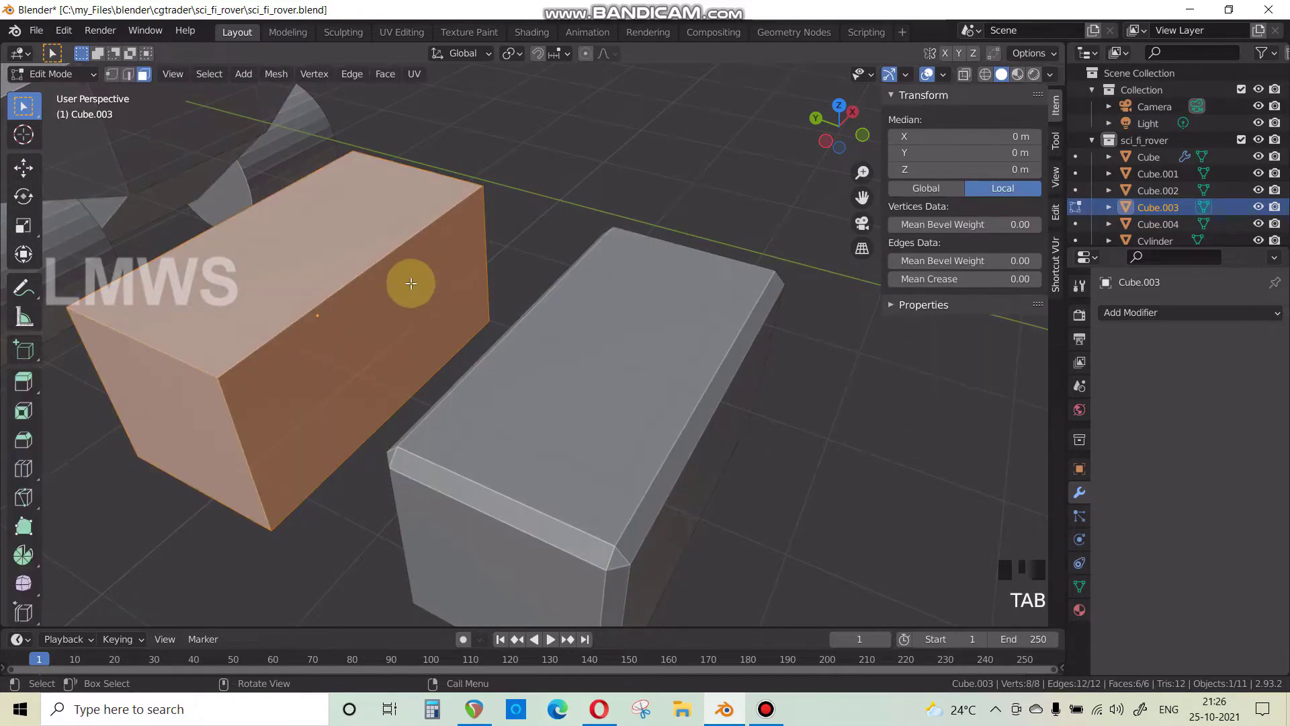
key(Tab)
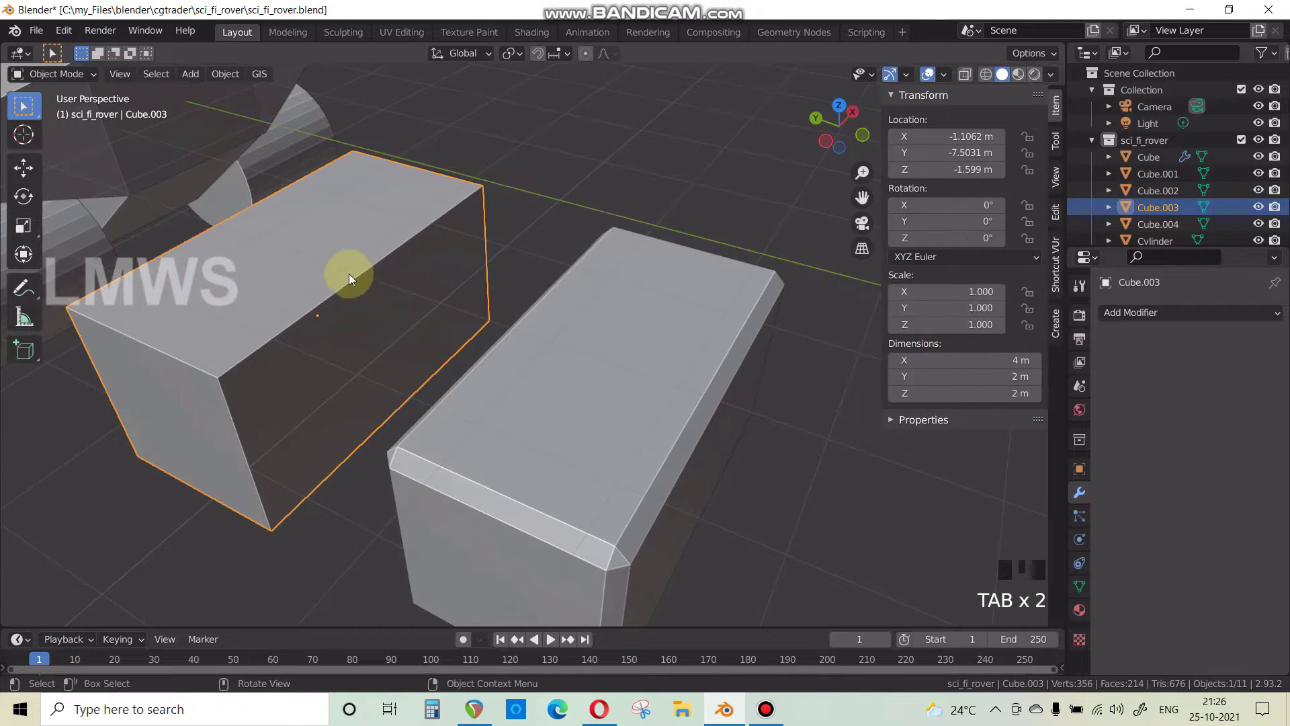
key(ctrl+a)
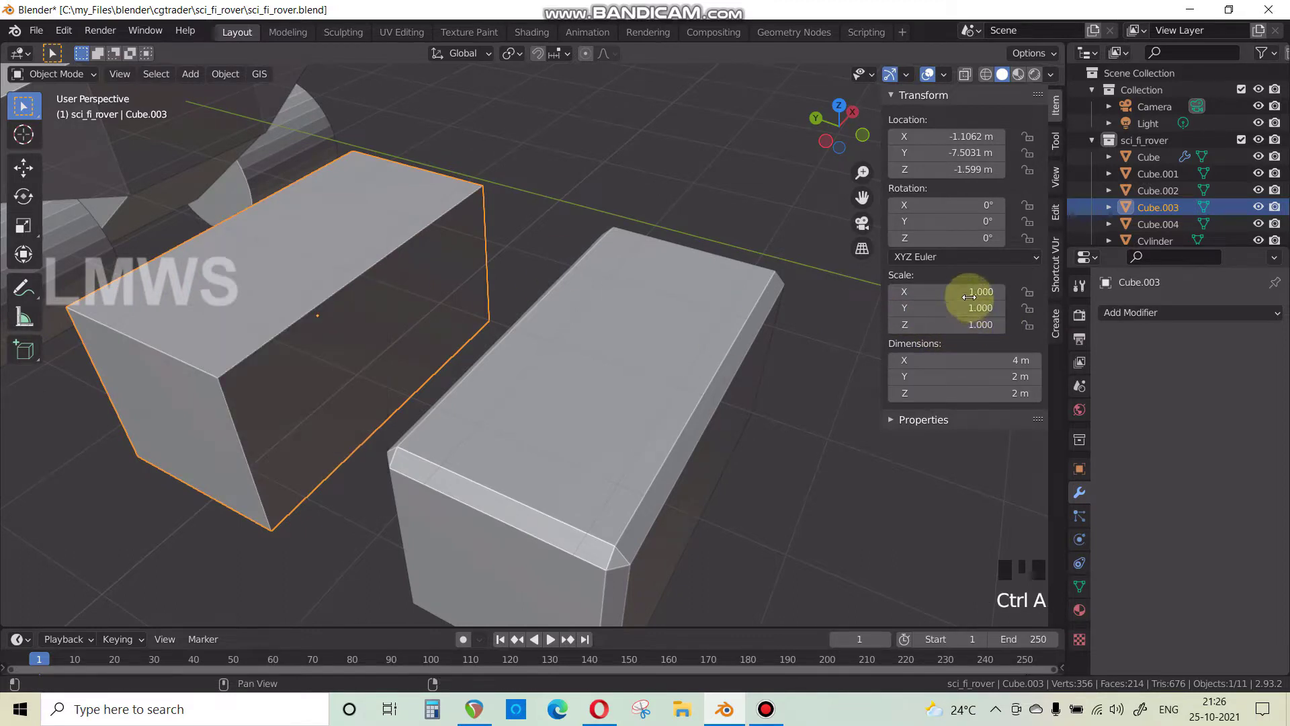
click(663, 379)
click(299, 287)
Bevel all edges of the scale-applied box by about 0.13 m in Edit Mode and inspect the chamfers in Object Mode.
key(Tab)
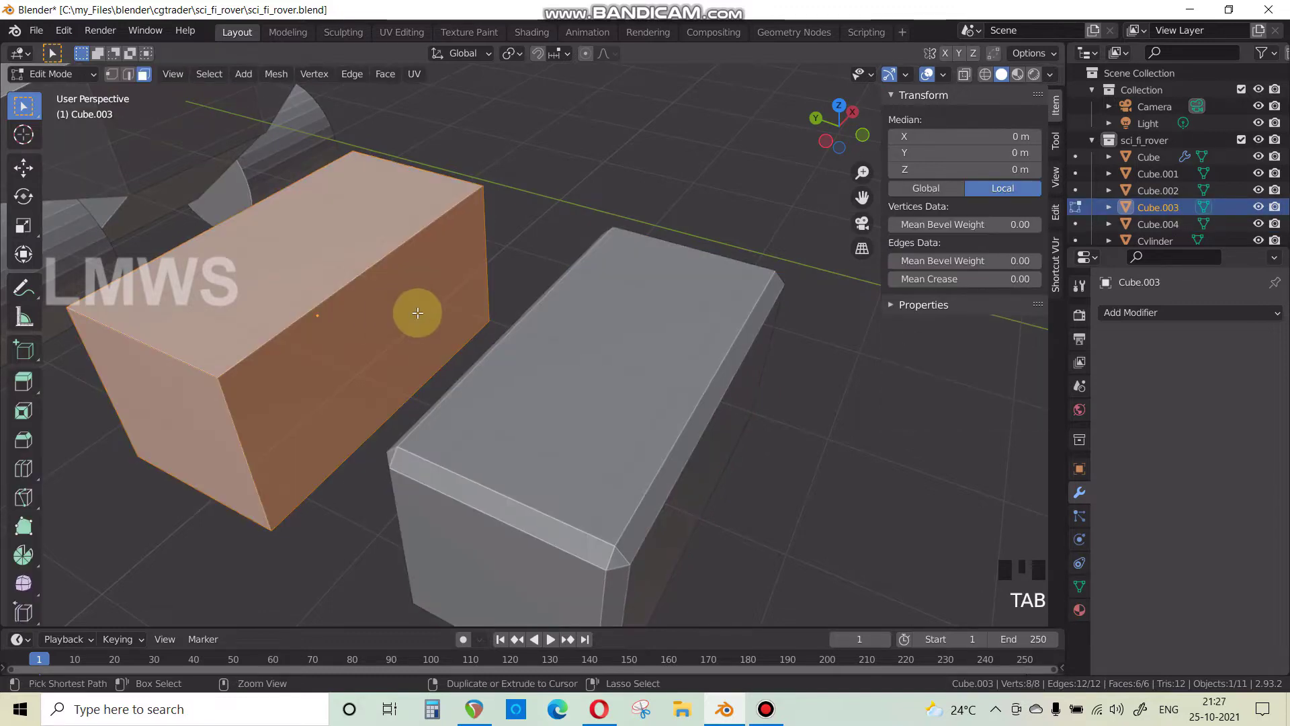
key(ctrl+b)
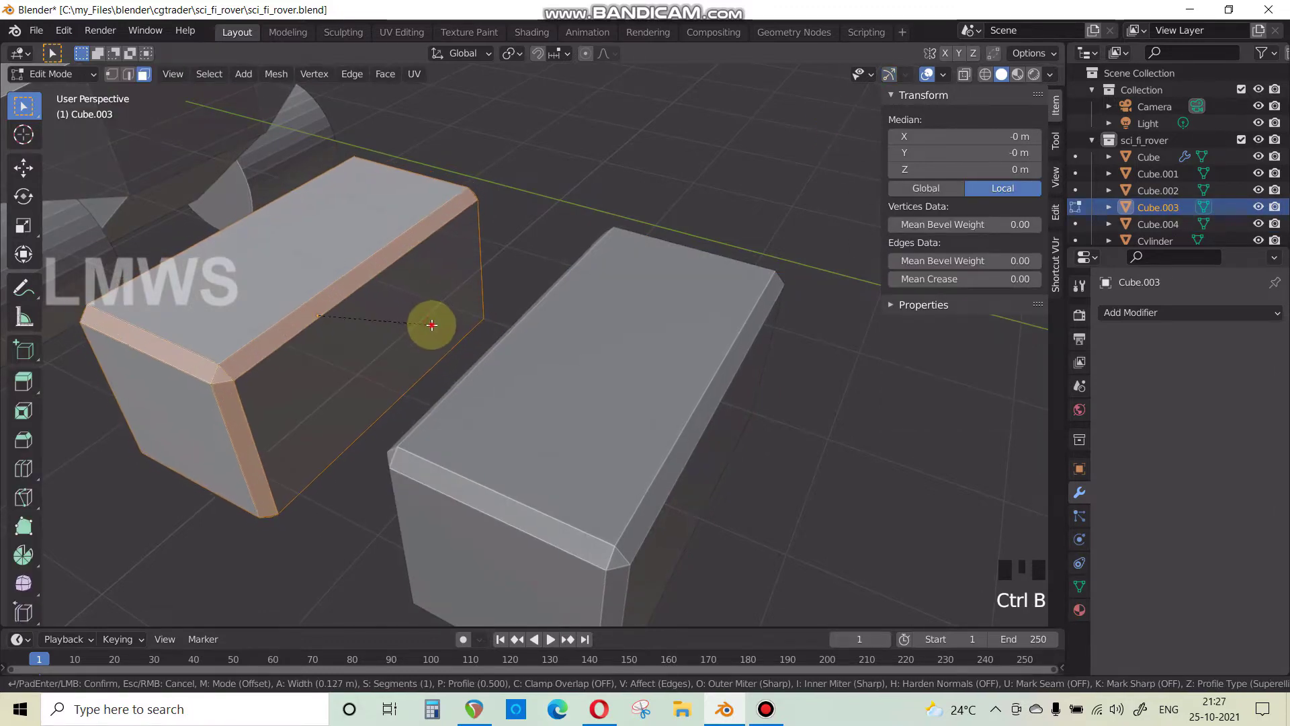
click(432, 325)
key(Tab)
middle_drag(453, 324, 409, 305)
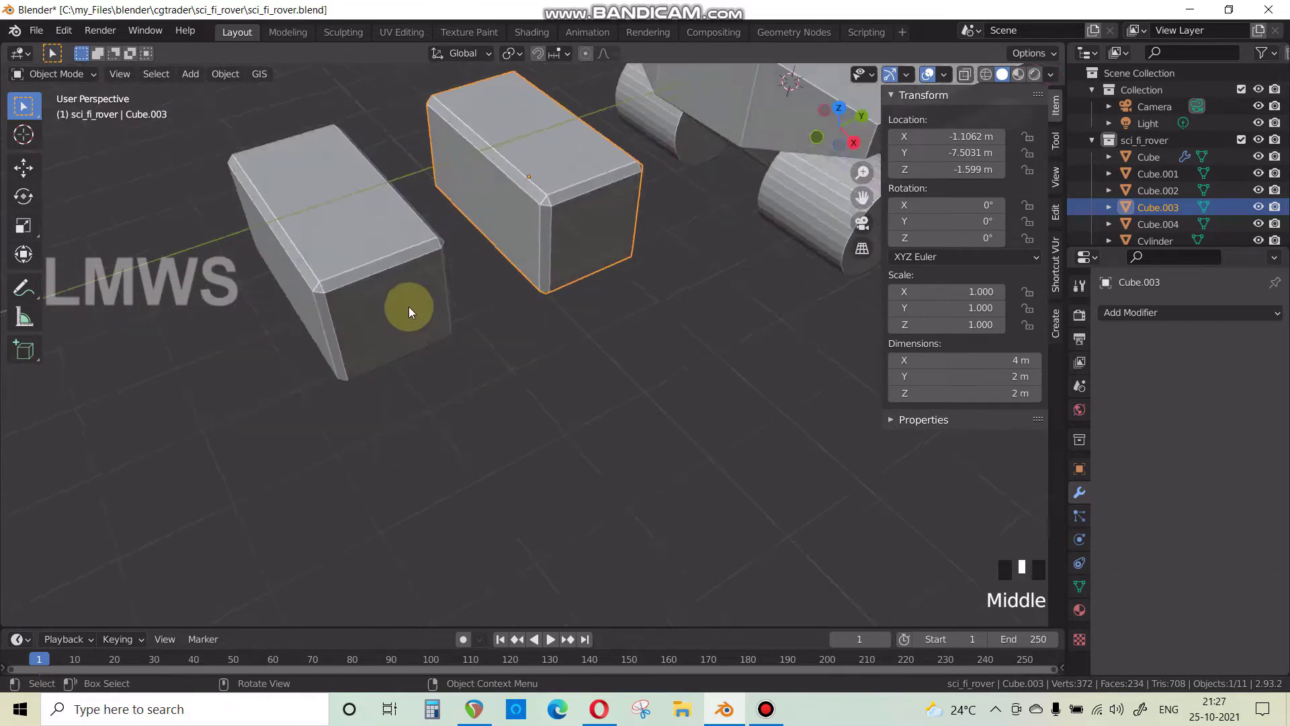
scroll(452, 363, up, 3)
shift+middle_drag(453, 363, 607, 353)
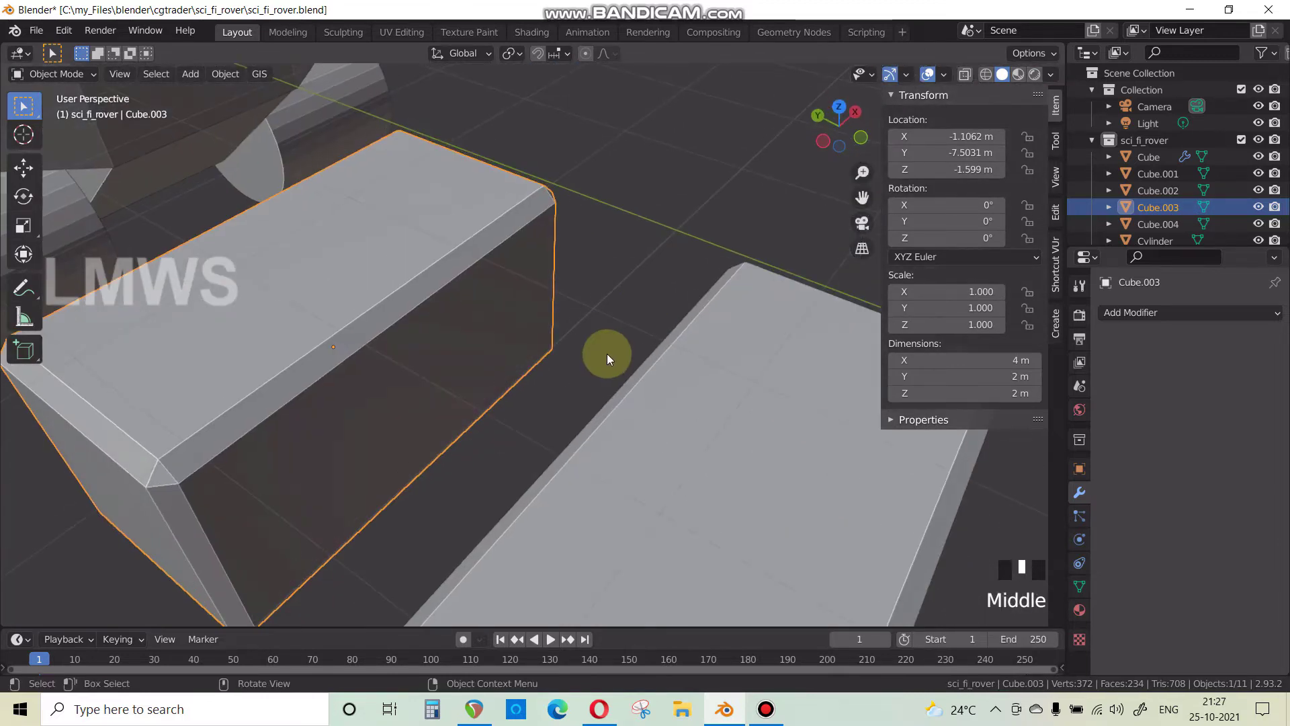
scroll(391, 418, down, 4)
Delete both bevelled demonstration boxes and save the file.
shift+click(619, 408)
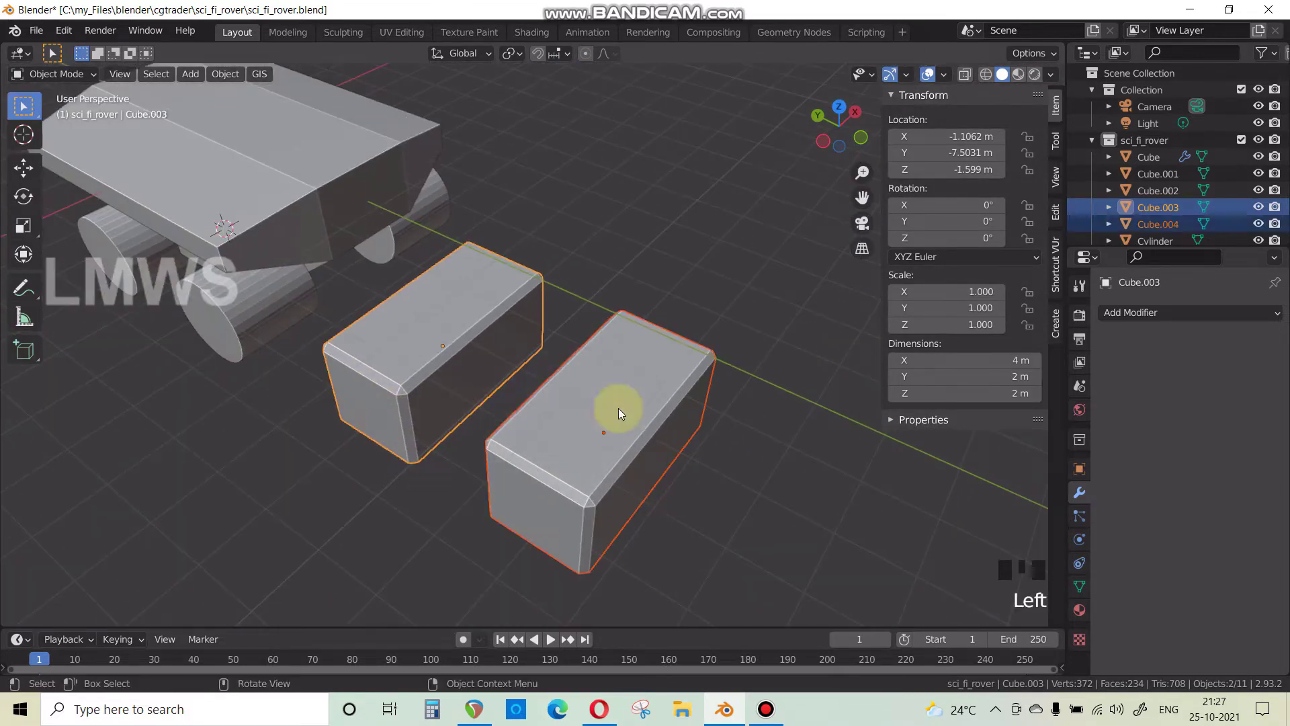
key(Delete)
shift+middle_drag(430, 398, 655, 485)
middle_drag(425, 345, 432, 337)
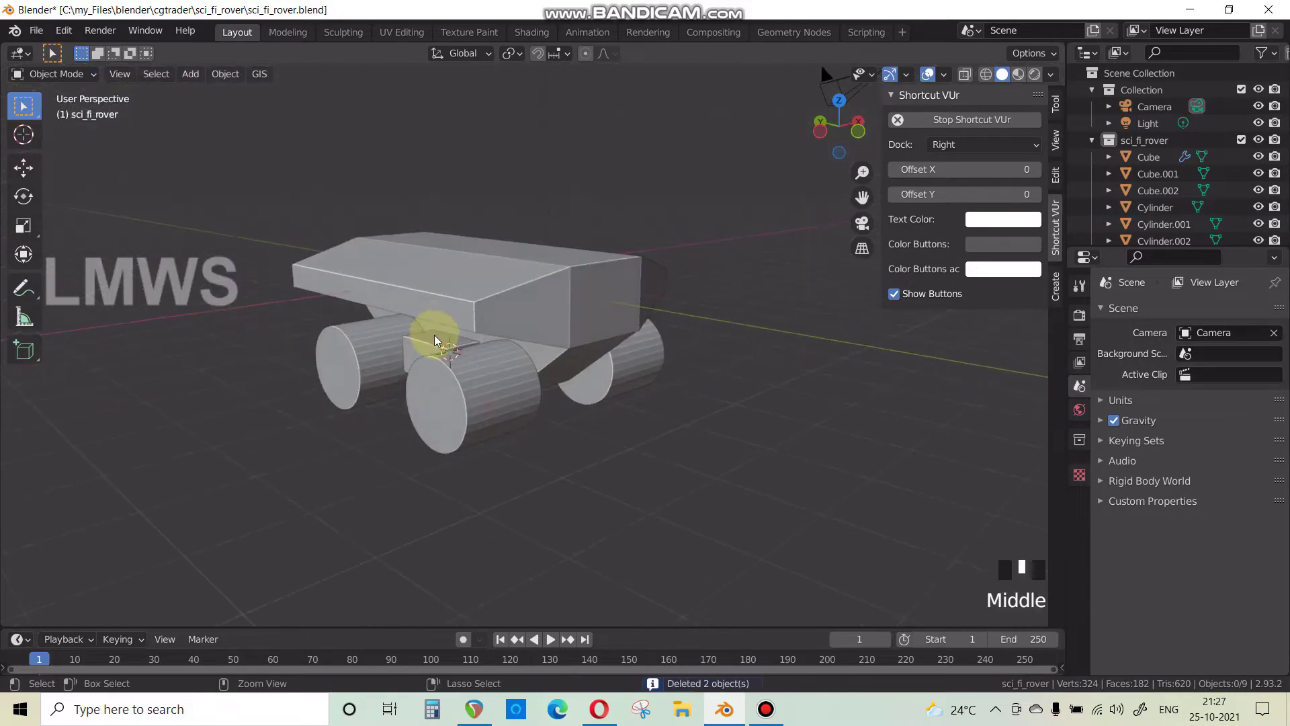
key(ctrl+s)
scroll(446, 394, up, 2)
shift+middle_drag(446, 395, 644, 707)
scroll(437, 334, up, 2)
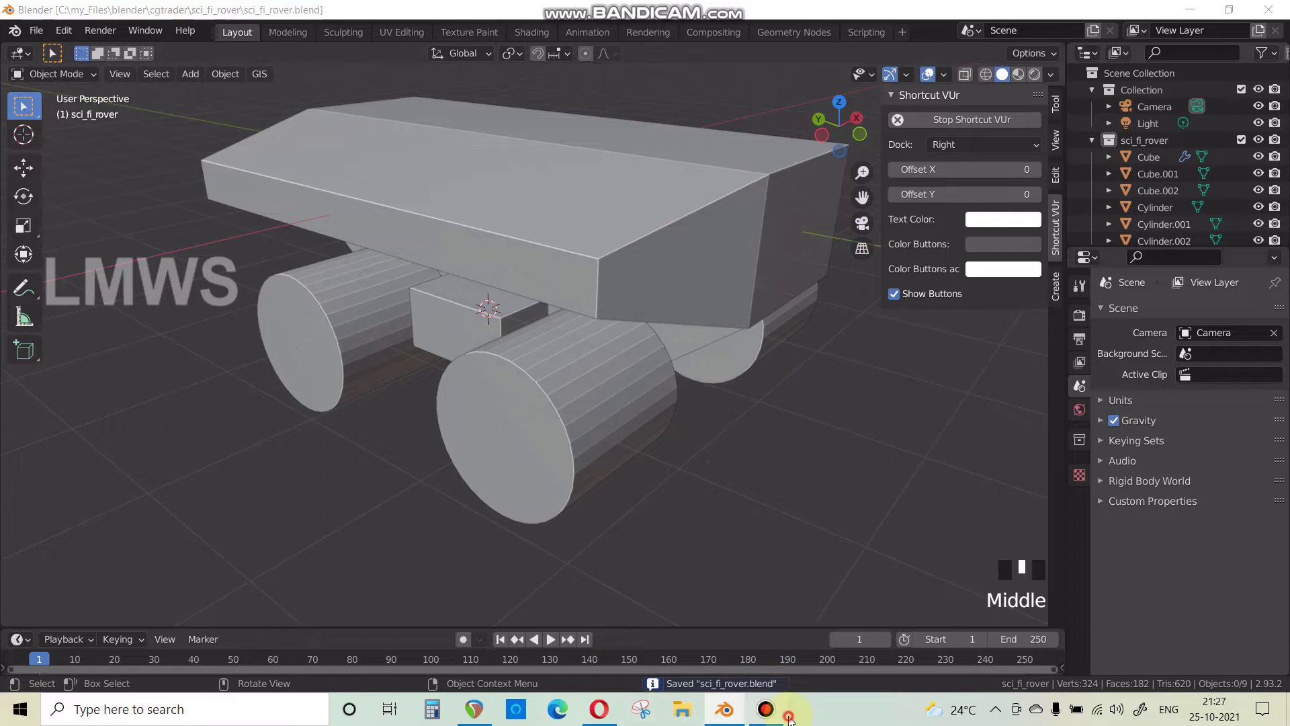
click(765, 709)
click(993, 118)
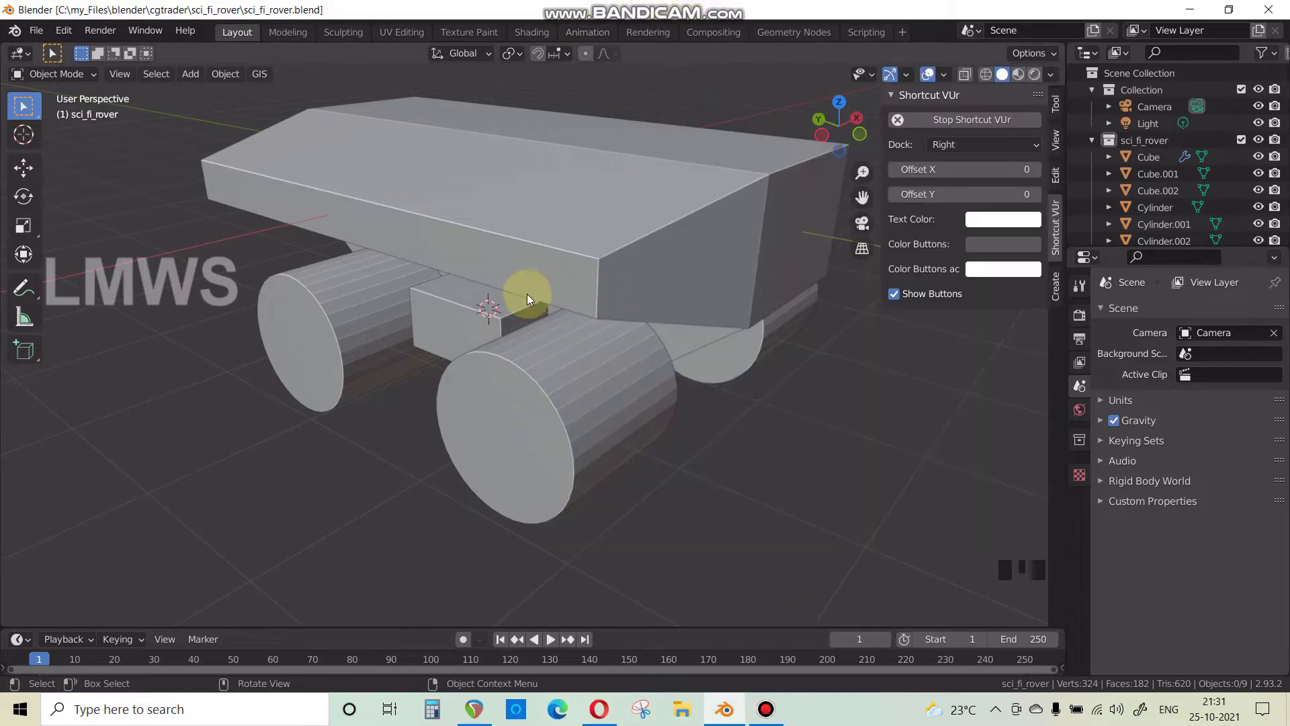
middle_drag(599, 336, 516, 344)
shift+middle_drag(516, 344, 479, 393)
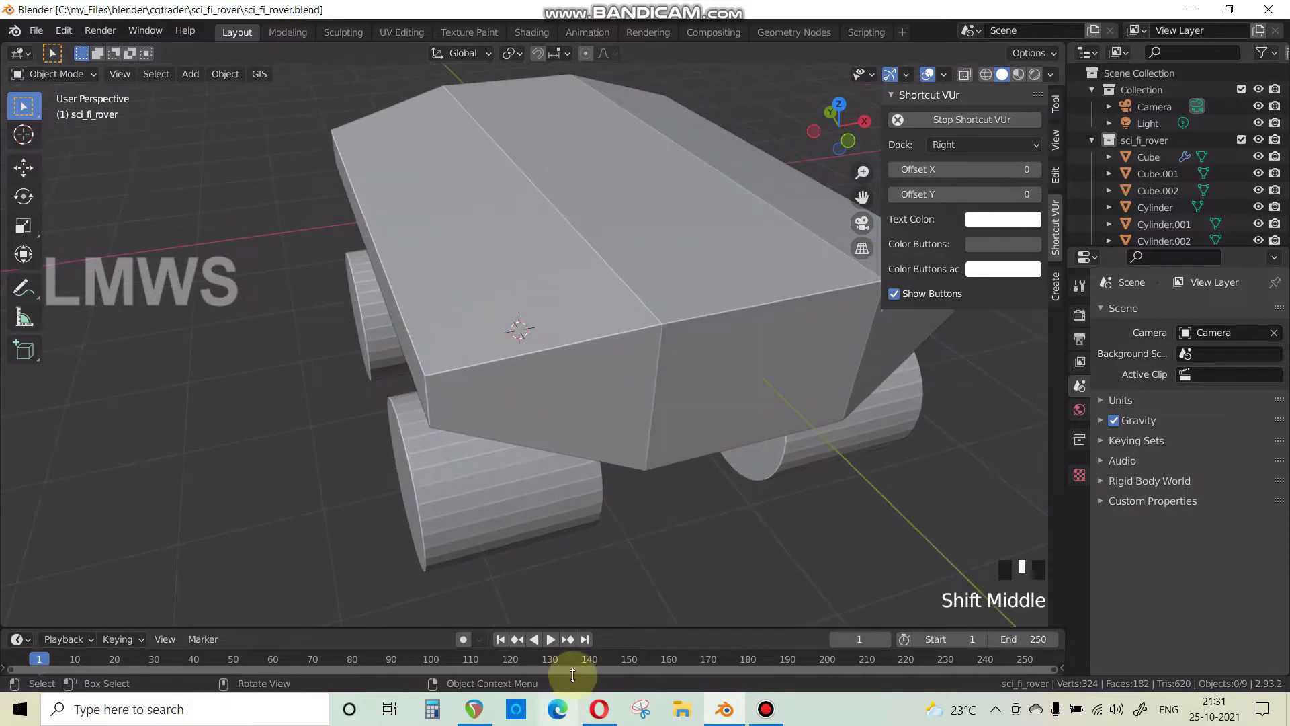
Check the rover reference image in Opera and, back in Blender, snap the 3D cursor to the hull's sloped upper side face.
click(598, 709)
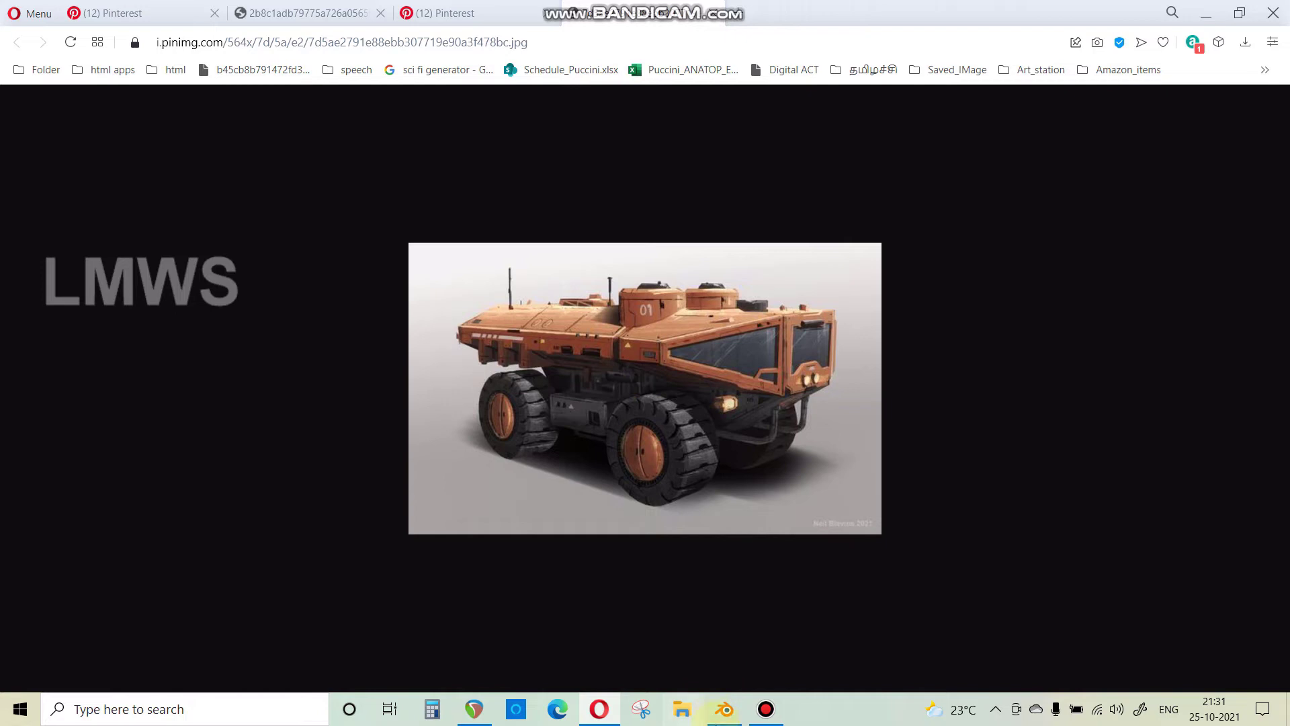
click(724, 709)
middle_drag(627, 389, 599, 360)
key(Tab)
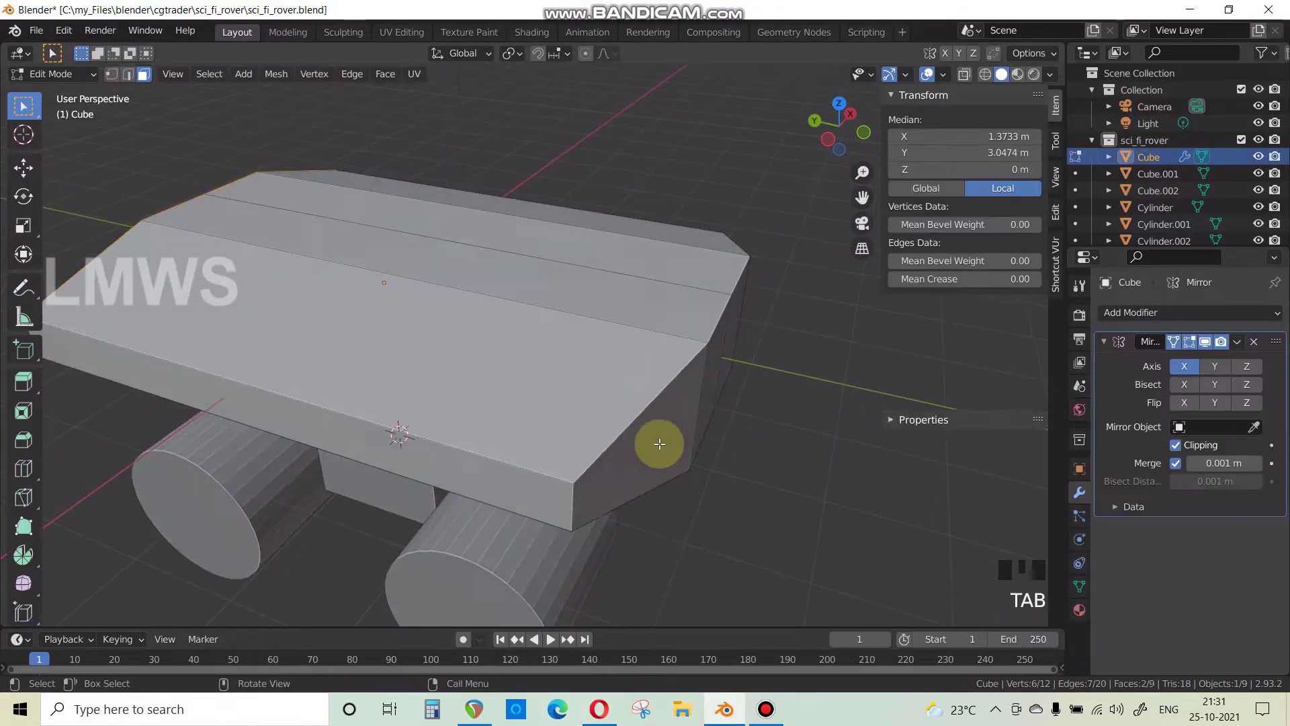
middle_drag(659, 444, 509, 403)
click(561, 397)
key(shift+s)
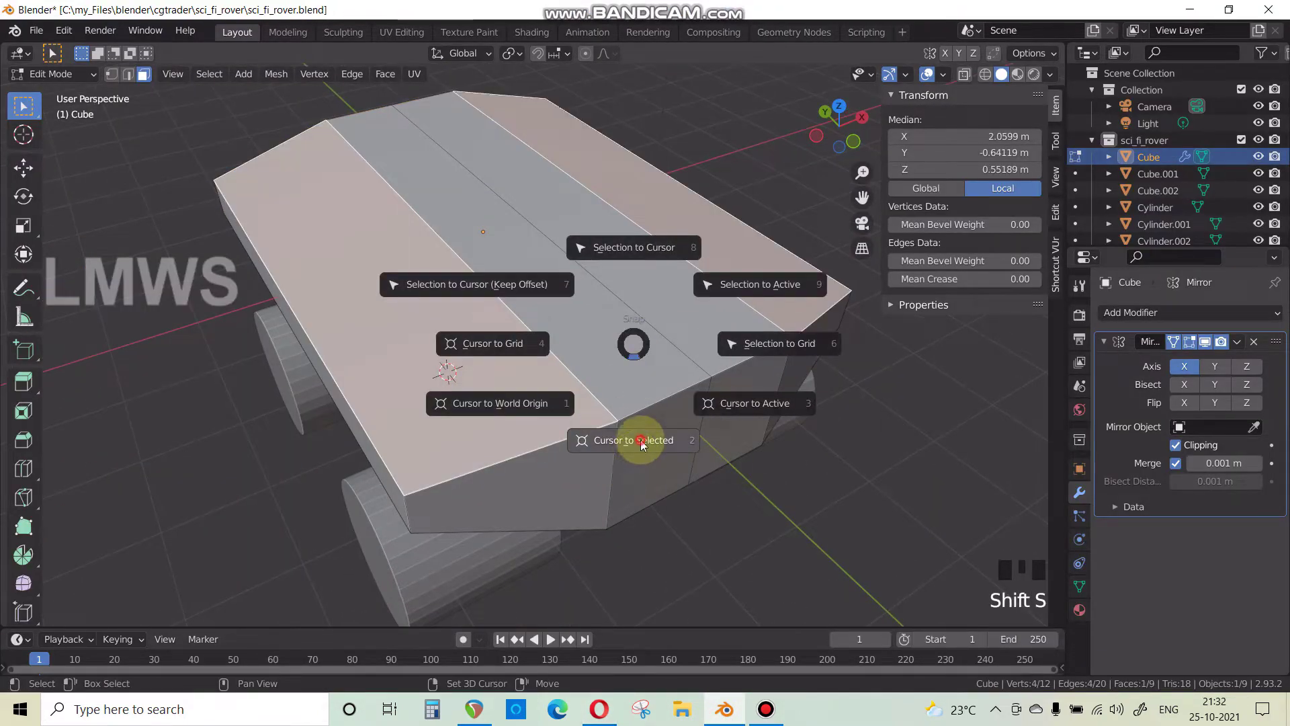
click(641, 440)
key(alt+a)
key(Tab)
Add a mesh cylinder at the 3D cursor on the hull's sloped upper side.
middle_drag(691, 462, 511, 457)
key(alt+a)
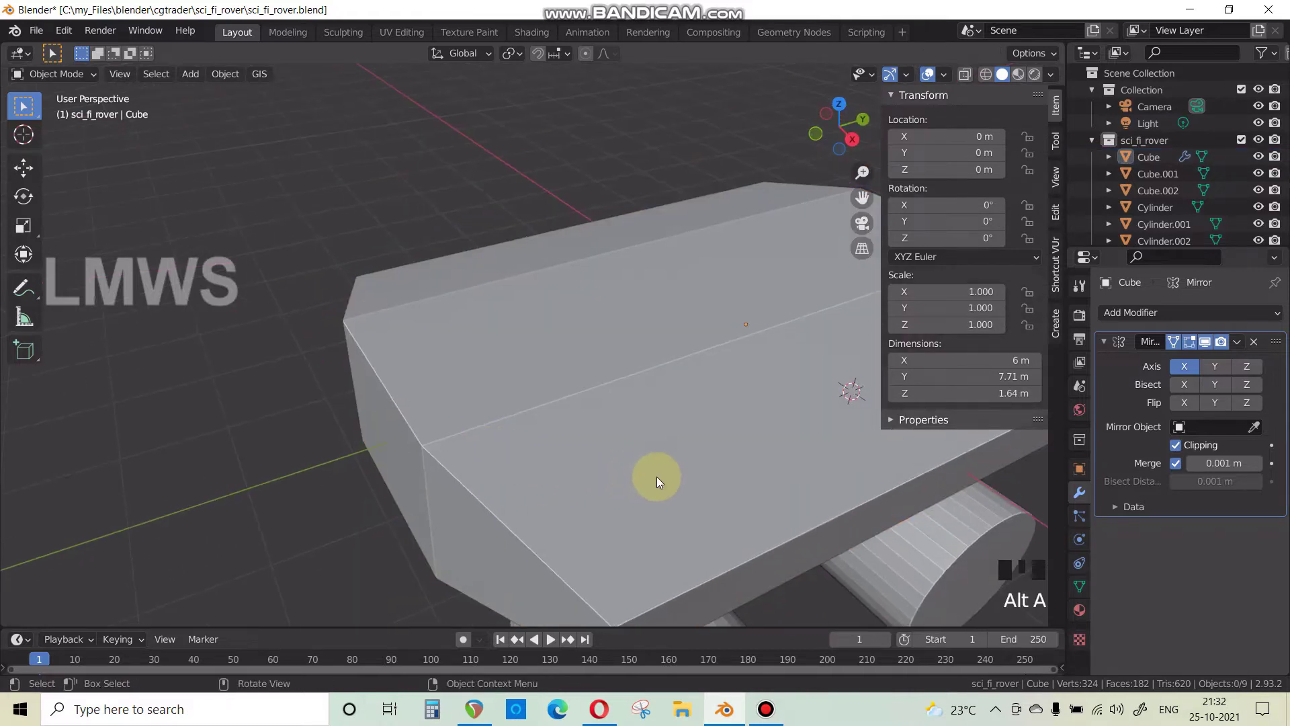
shift+middle_drag(657, 481, 683, 171)
key(shift+a)
mouse_move(684, 172)
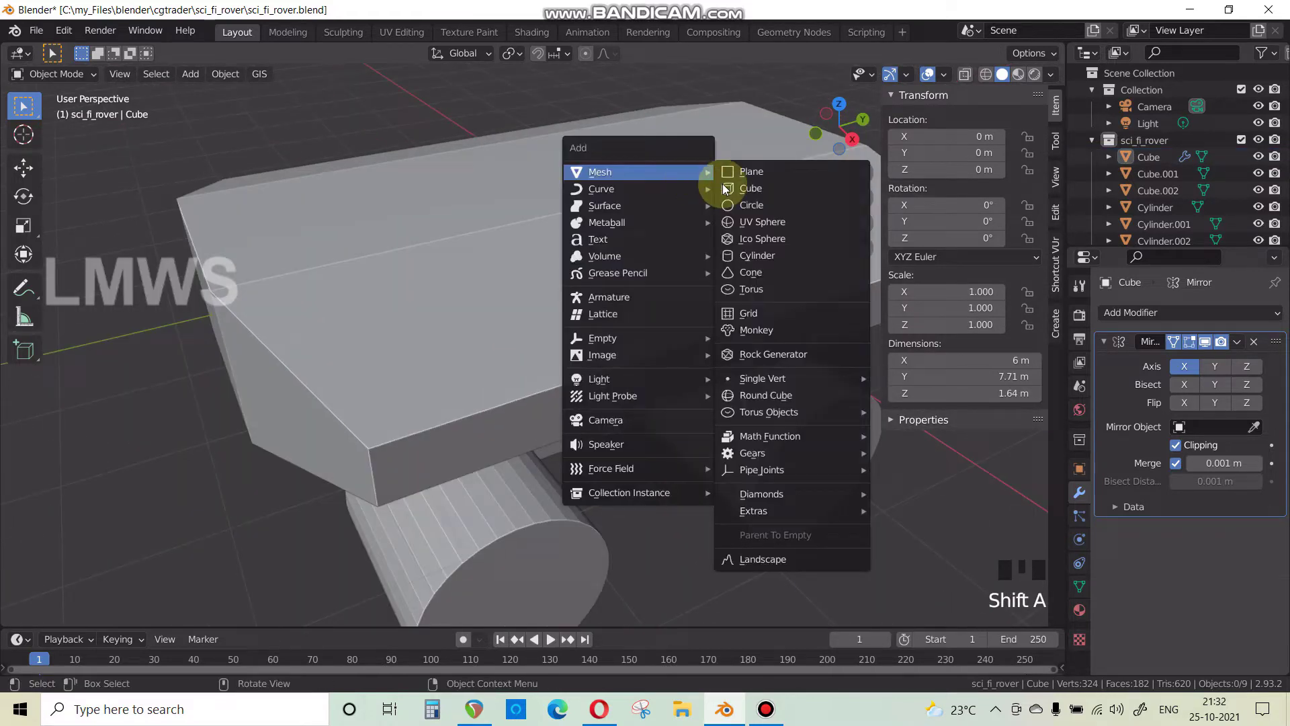
click(741, 255)
scroll(658, 329, up, 2)
middle_drag(584, 348, 809, 398)
Scale the new cylinder's mesh down along Z in Edit Mode.
key(Tab)
key(s)
key(z)
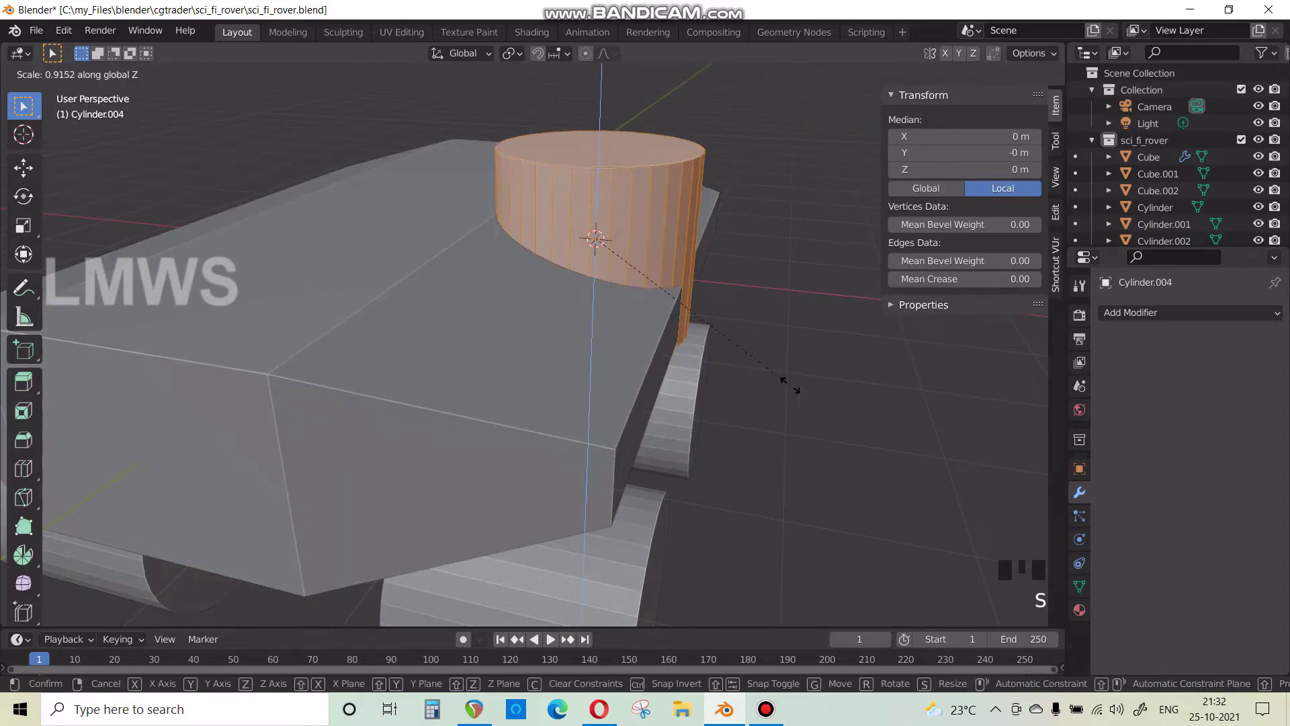
click(699, 340)
Delete the cylinder's bottom cap face beneath the hull.
middle_drag(700, 339, 533, 280)
click(515, 268)
key(x)
click(705, 288)
scroll(606, 338, down, 2)
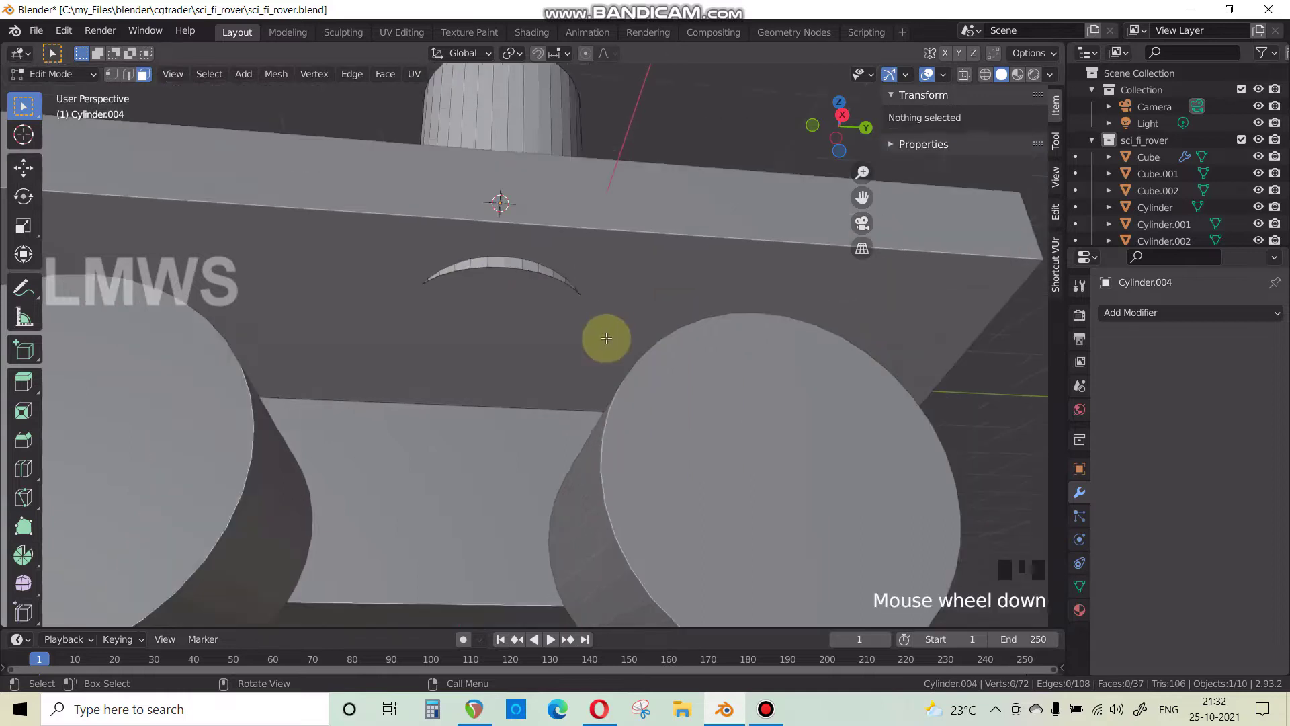
Narrow the whole cylinder mesh in X and Y to about 1.18 m in diameter, leaving Z unscaled.
middle_drag(606, 338, 576, 244)
click(578, 161)
key(a)
key(s)
key(shift+z)
click(715, 332)
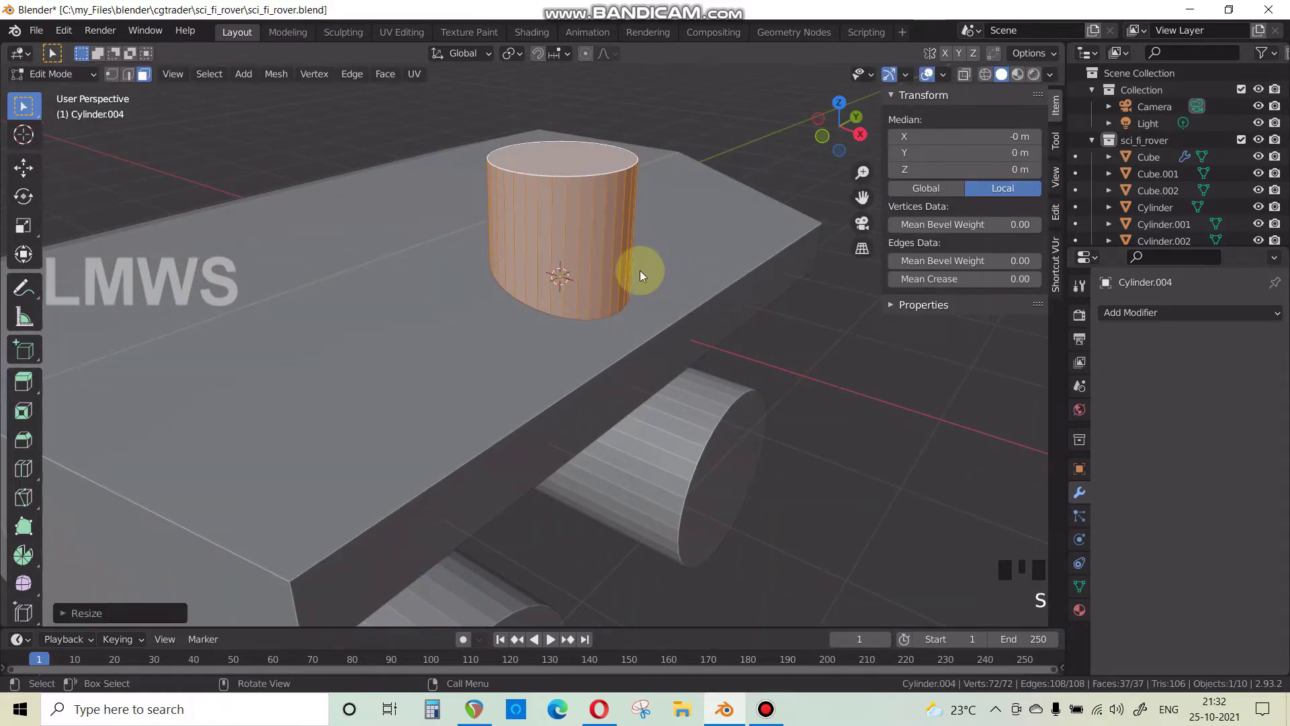
Reduce the cylinder's height along Z to about 1.14 m in Edit Mode and return to Object Mode.
key(Tab)
key(Tab)
key(a)
key(s)
key(z)
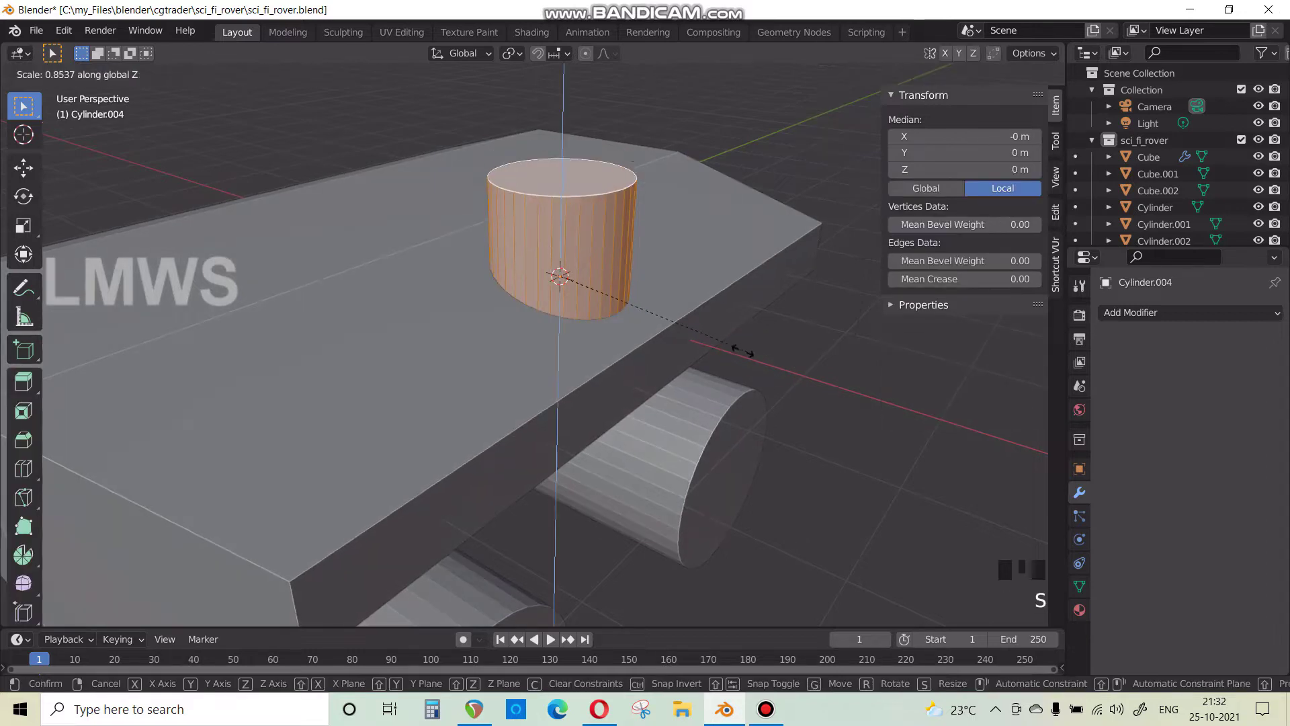
click(686, 336)
key(Tab)
From the front view, move the cylinder inward along X to about 1.56 m and raise it to about 0.72 m in Z.
middle_drag(717, 356, 446, 372)
key(KP_1)
scroll(542, 366, up, 2)
key(g)
key(z)
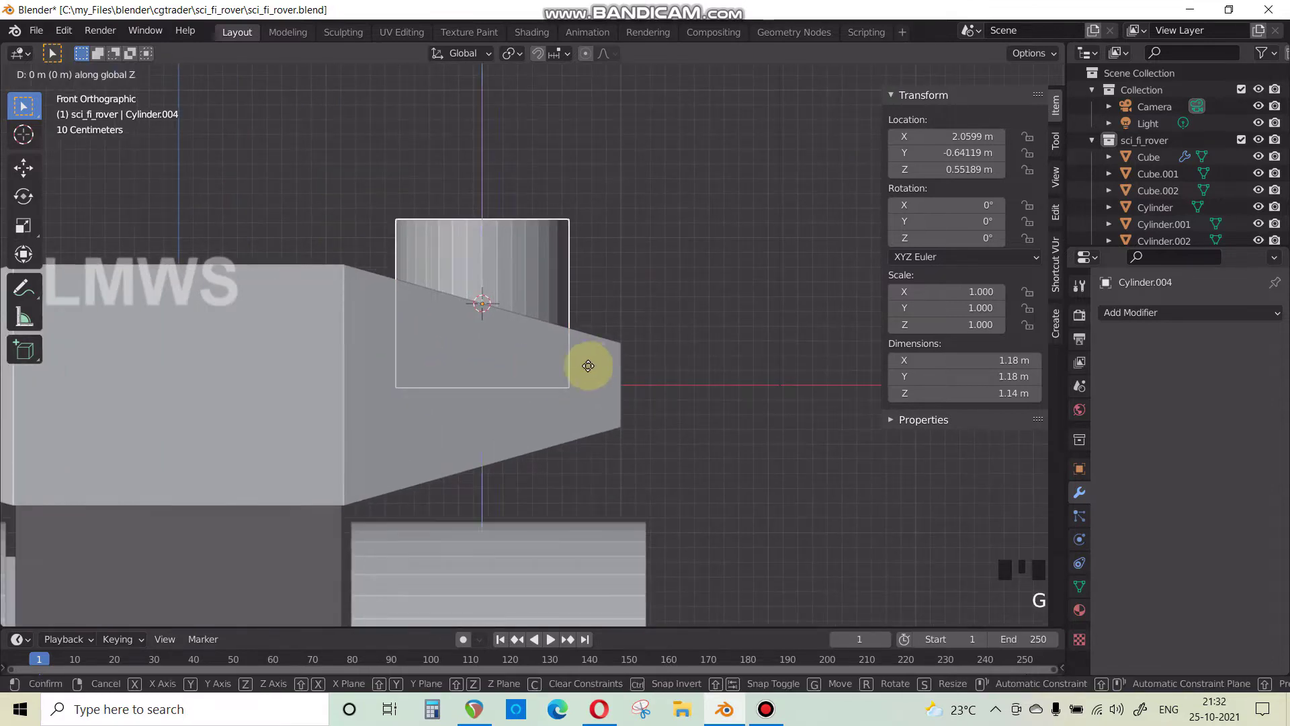
key(x)
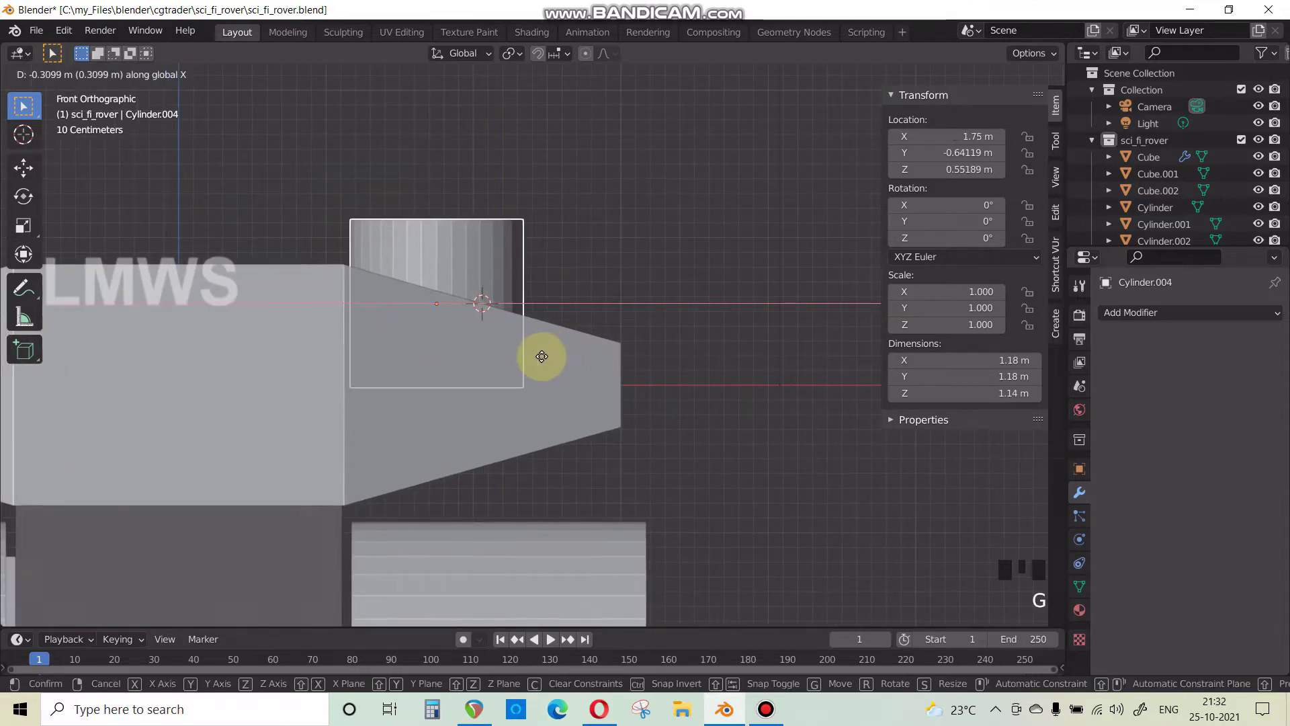
click(519, 354)
key(g)
key(z)
click(519, 330)
Move the cylinder along the hull to about -2.21 m in Y.
middle_drag(518, 332, 400, 428)
scroll(502, 425, down, 2)
middle_drag(502, 425, 478, 324)
scroll(478, 325, up, 1)
scroll(494, 341, down, 2)
middle_drag(485, 408, 539, 344)
key(g)
click(484, 412)
Widen the cylinder mesh in X and Y to about 1.46 m in diameter and return to Object Mode.
scroll(501, 395, up, 2)
key(Tab)
key(s)
key(shift+z)
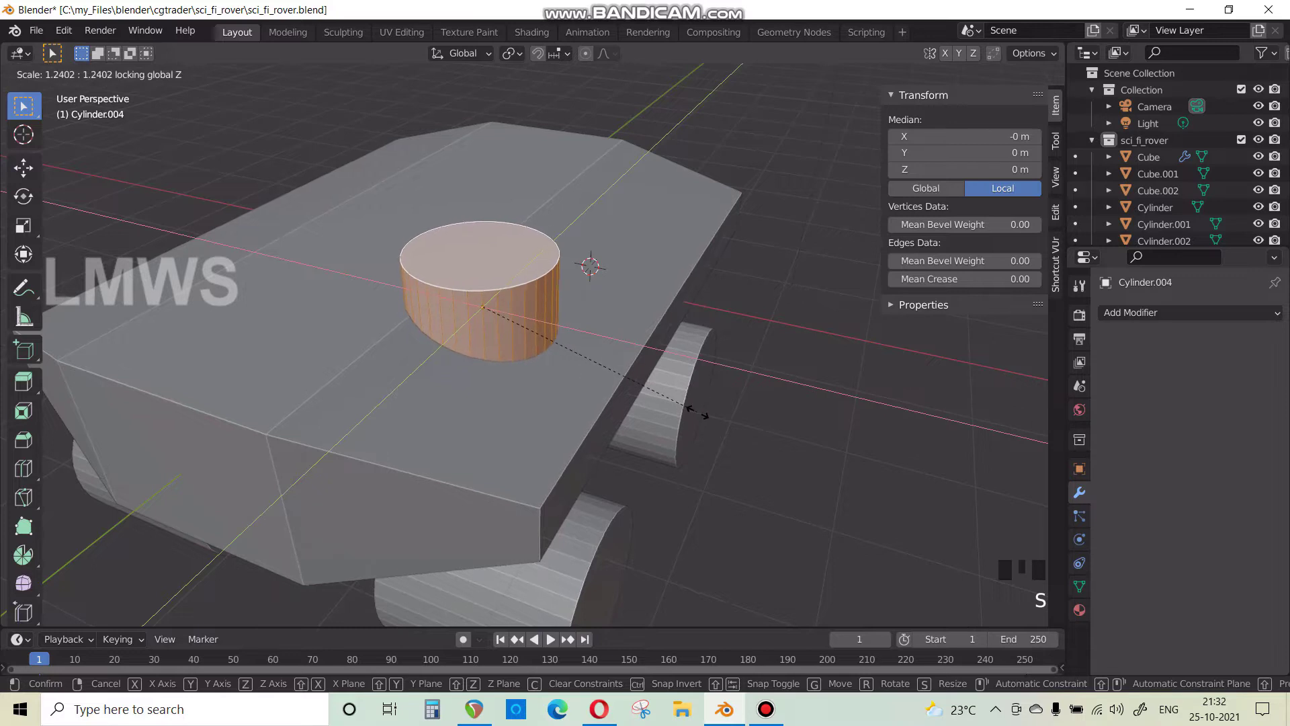
click(622, 403)
scroll(591, 398, down, 2)
scroll(633, 403, up, 3)
shift+middle_drag(634, 403, 603, 453)
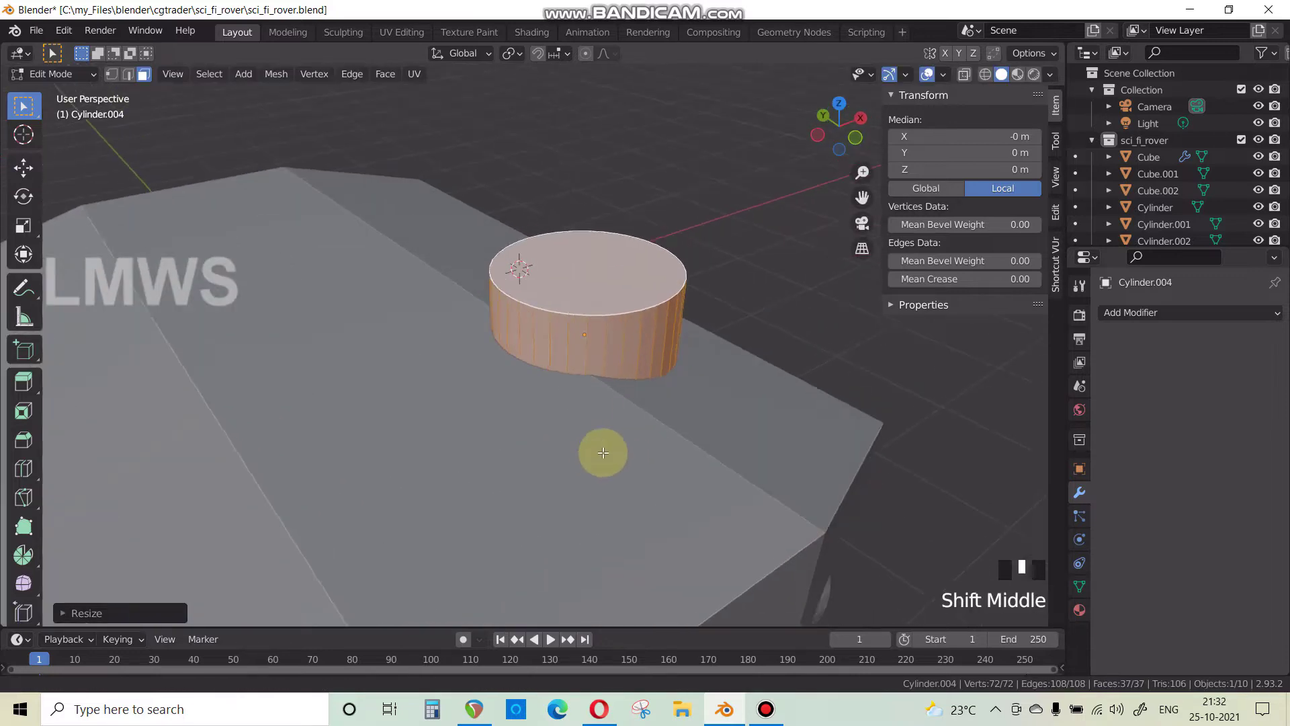
click(625, 335)
key(Tab)
Duplicate the cylinder along X onto the opposite side of the hull, and check the rover reference image in Opera.
middle_drag(625, 335, 496, 375)
scroll(475, 385, down, 3)
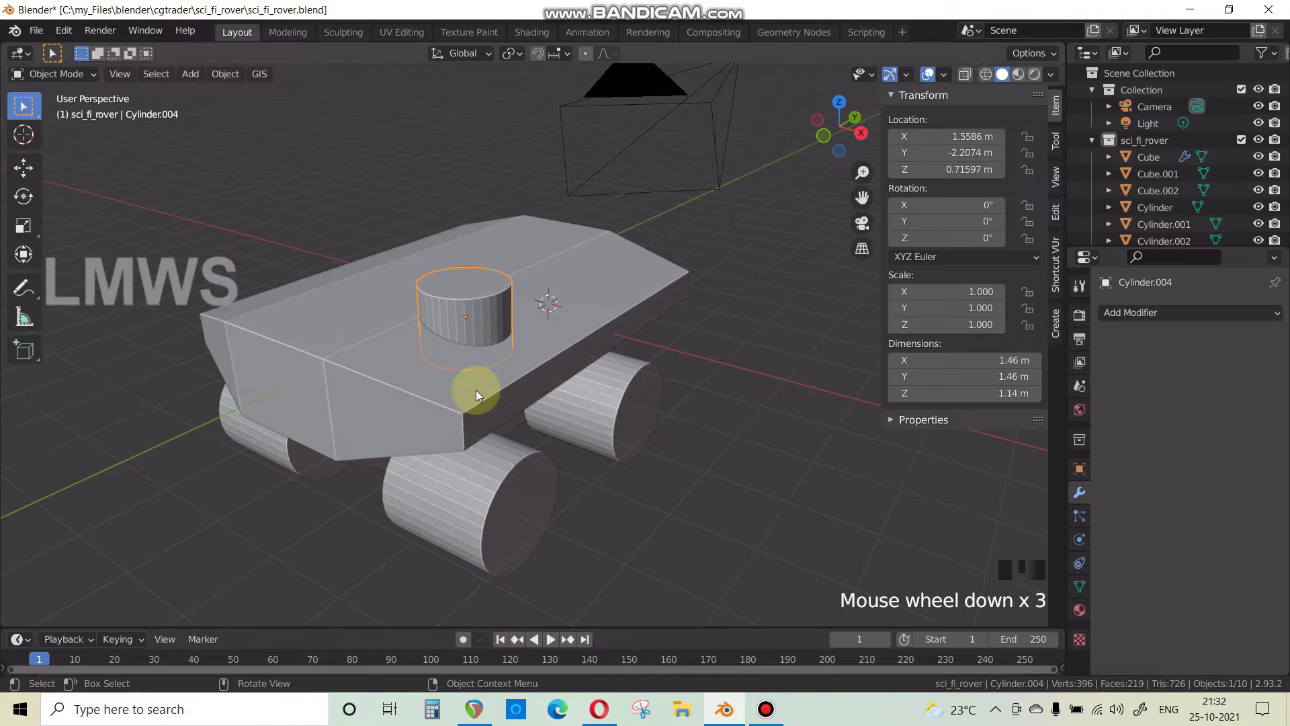
scroll(491, 319, up, 2)
scroll(520, 398, down, 3)
middle_drag(520, 398, 559, 413)
key(shift+d)
key(x)
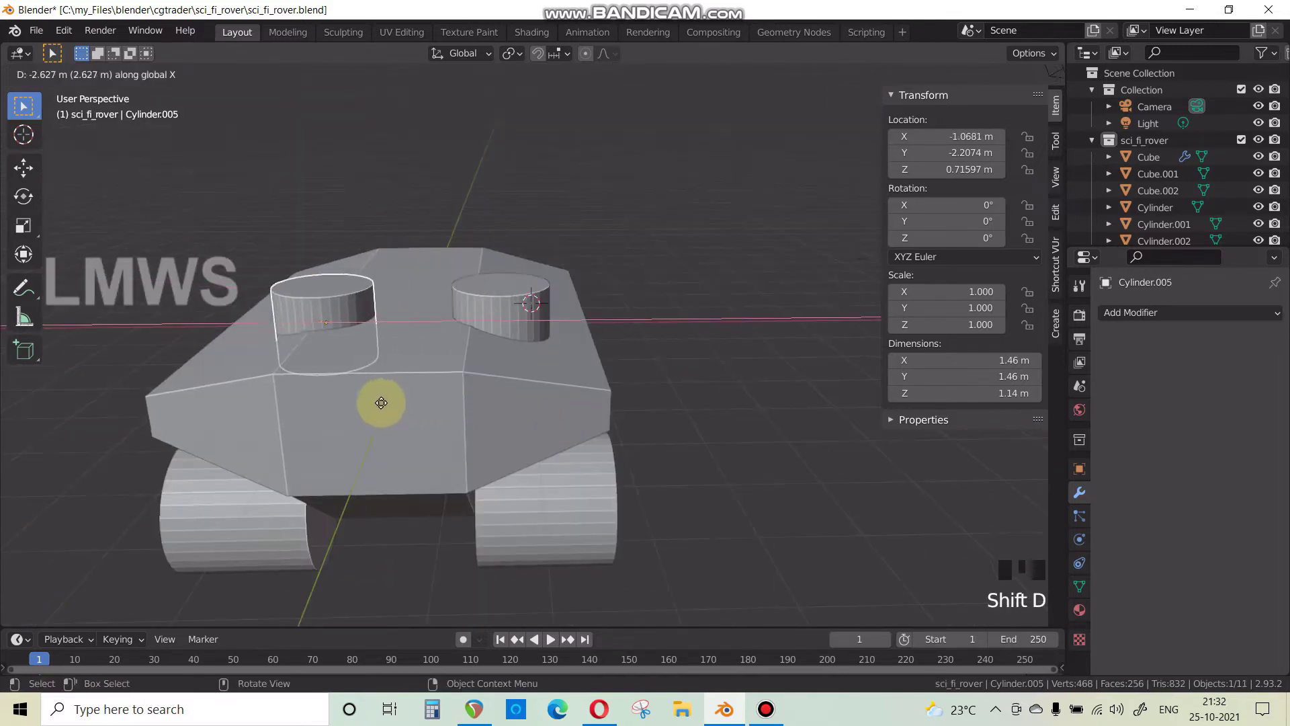
click(366, 397)
middle_drag(366, 398, 510, 511)
key(alt+a)
click(600, 709)
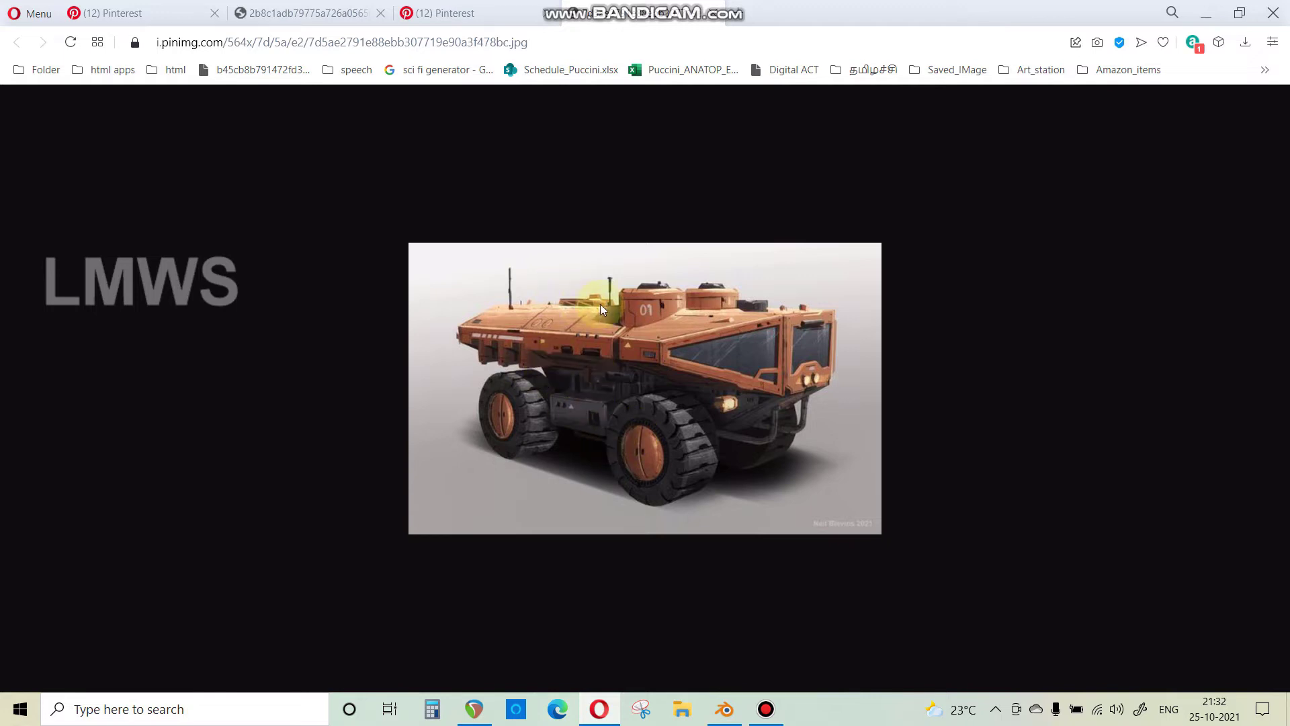
Return to Blender from the reference image and add a cube at the 3D cursor on the hull.
click(724, 709)
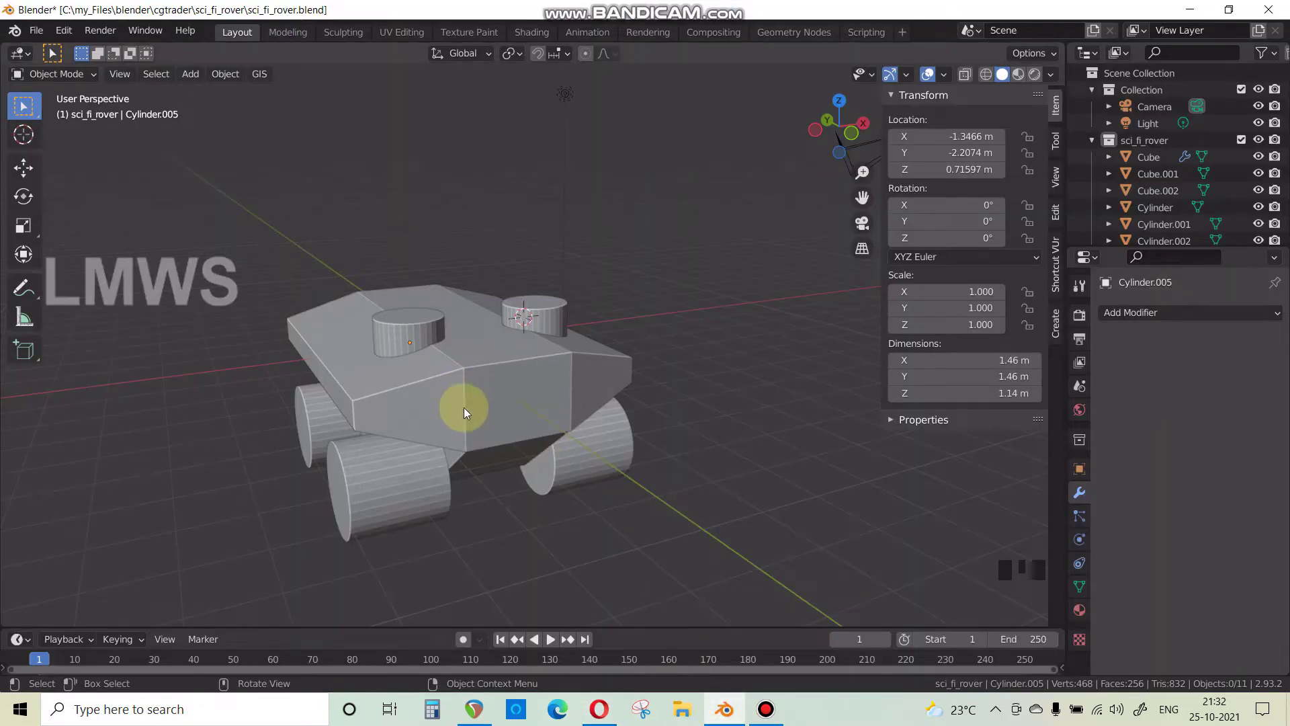
scroll(473, 436, down, 3)
middle_drag(484, 464, 421, 470)
shift+middle_drag(504, 432, 578, 291)
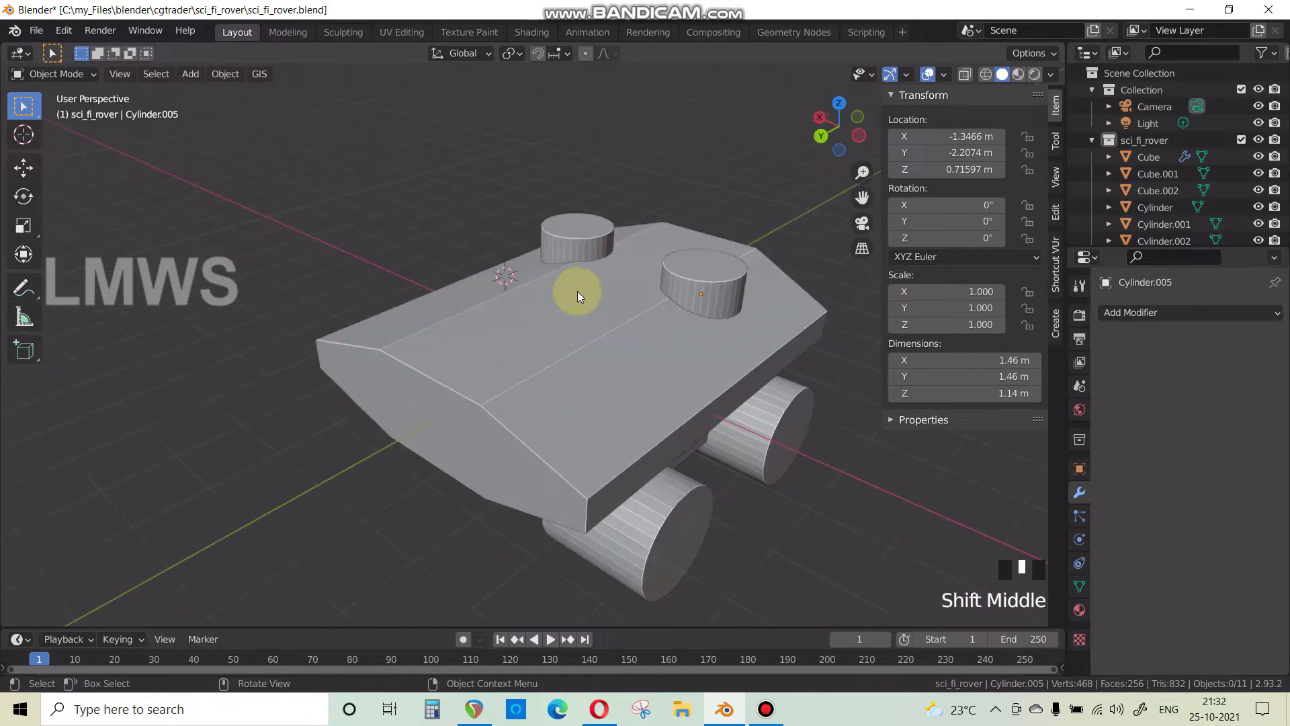
key(shift+a)
click(655, 280)
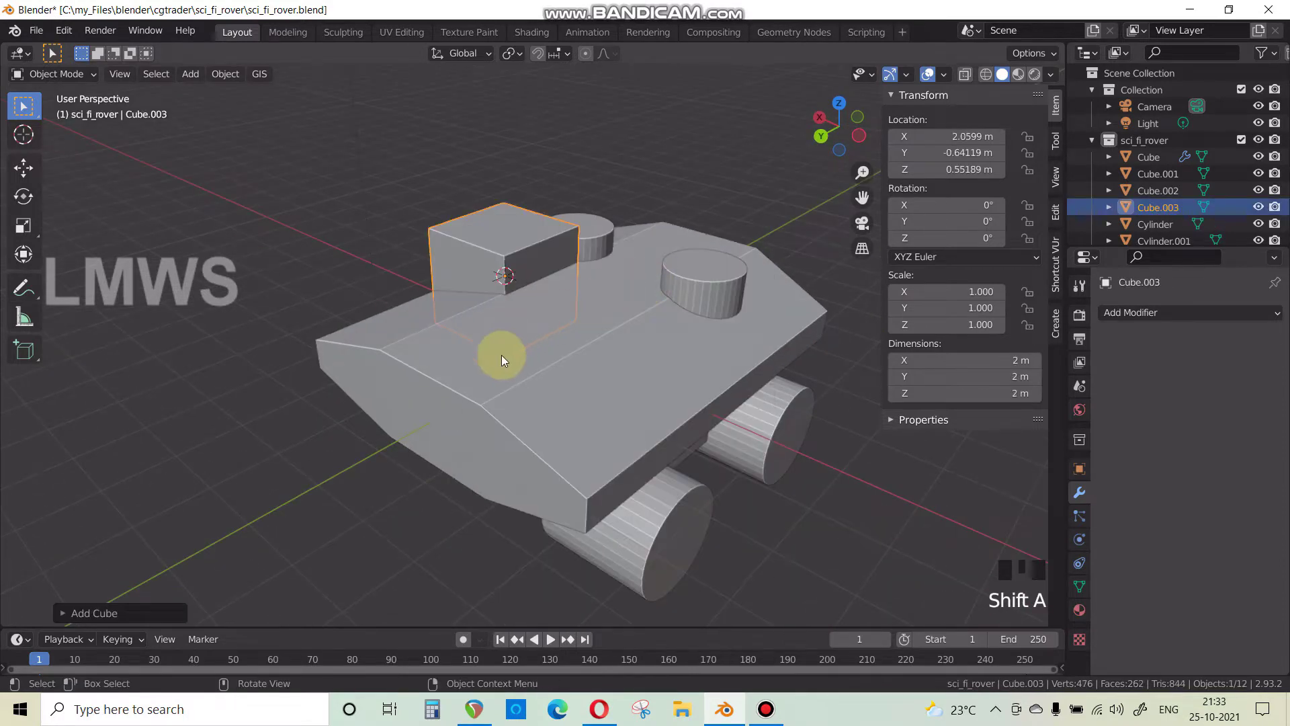
Scale the new cube's mesh down evenly to about 1.16 m and return to Object Mode.
scroll(491, 359, up, 2)
middle_drag(481, 360, 545, 393)
key(Tab)
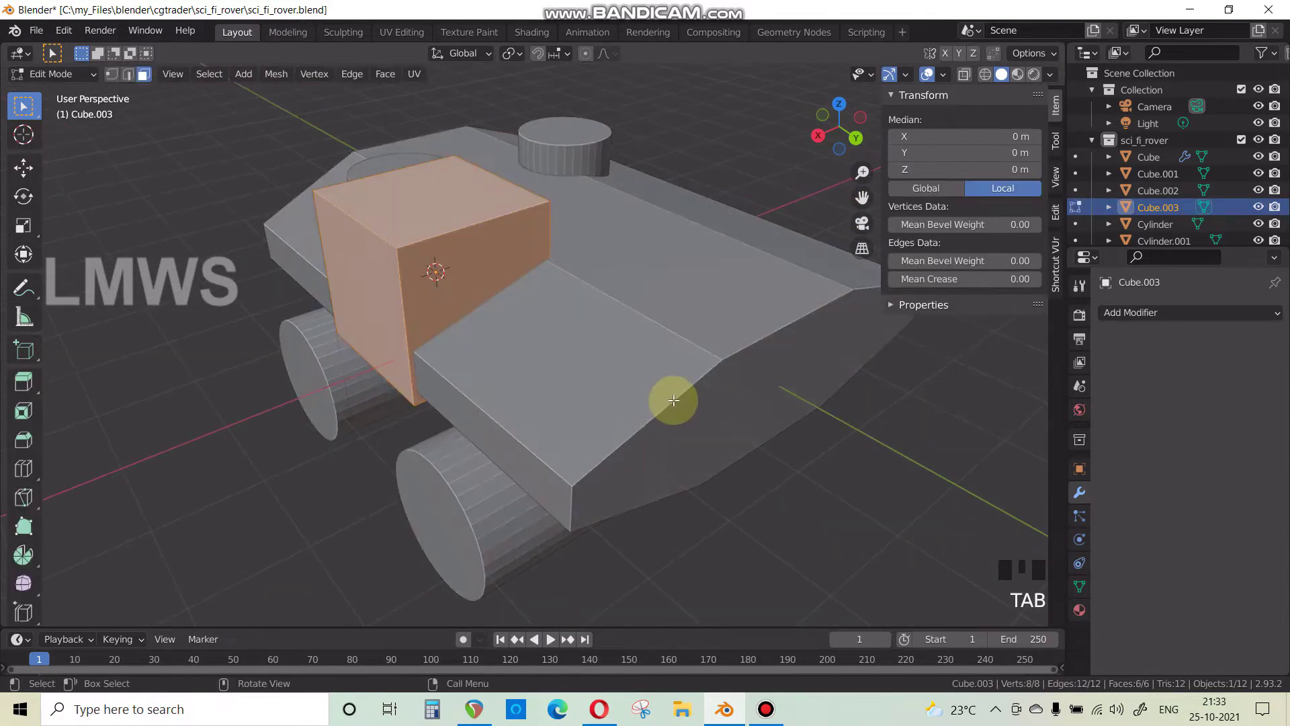
key(s)
click(504, 347)
key(Tab)
Flatten the cube's mesh in Z to about 0.6 m, working from the right side view.
shift+middle_drag(521, 368, 495, 346)
key(KP_1)
key(KP_Enter)
key(KP_3)
scroll(494, 343, up, 2)
key(Tab)
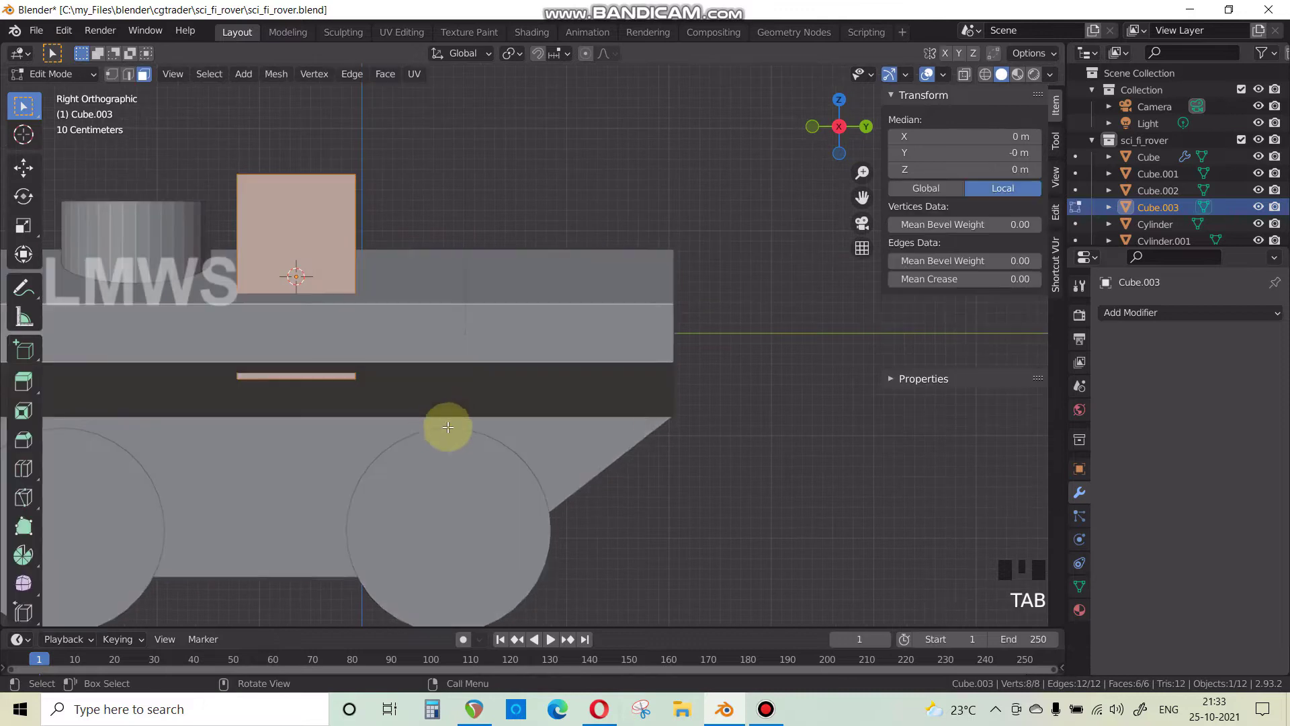
key(s)
key(z)
click(383, 342)
key(Tab)
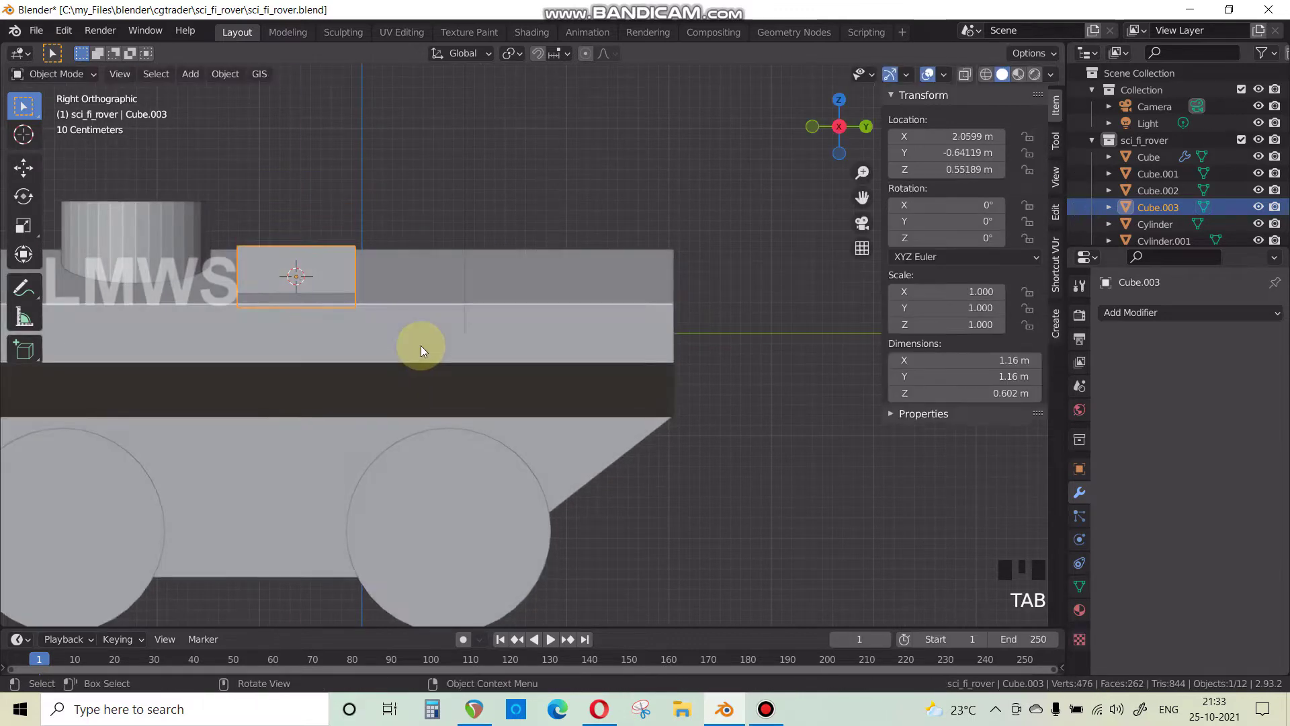
Raise the flattened cube to about 0.91 m in Z and move it along the hull to about 1.6 m in Y.
key(g)
click(423, 305)
key(g)
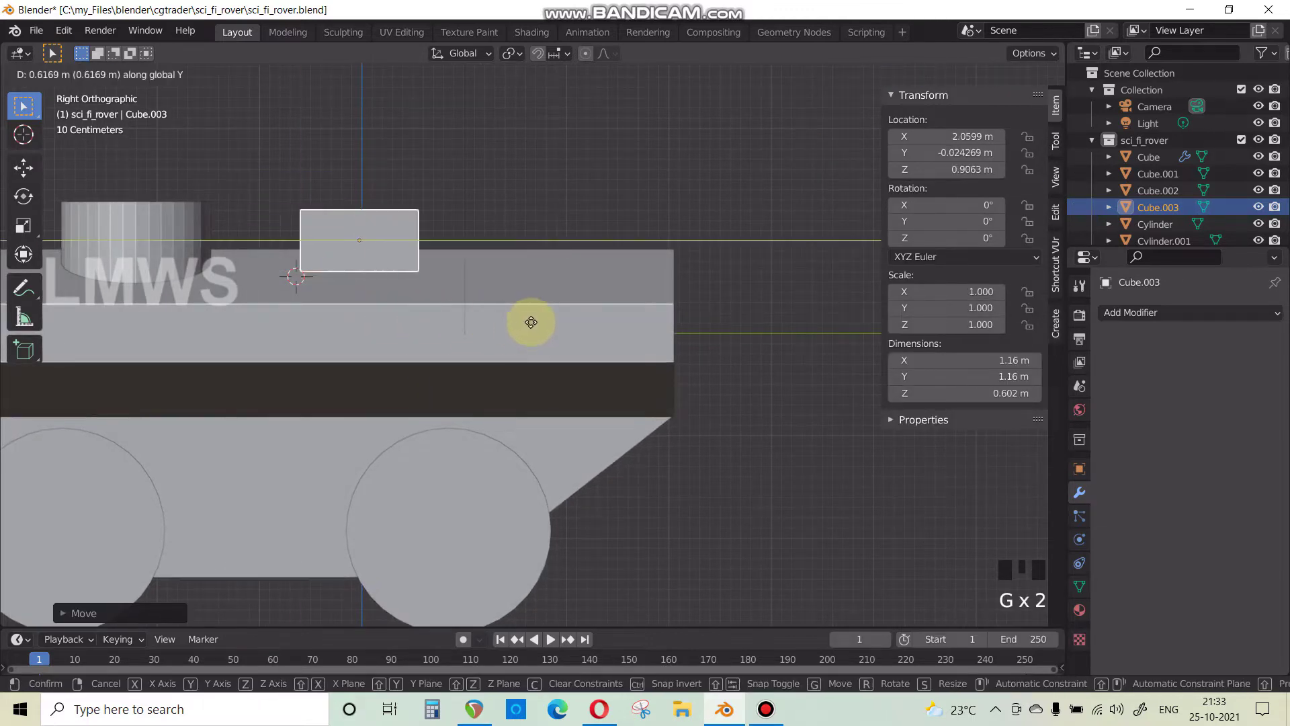
click(613, 328)
Move the box inward along X to about 1.07 m.
middle_drag(613, 328, 475, 478)
scroll(527, 423, down, 2)
key(g)
key(x)
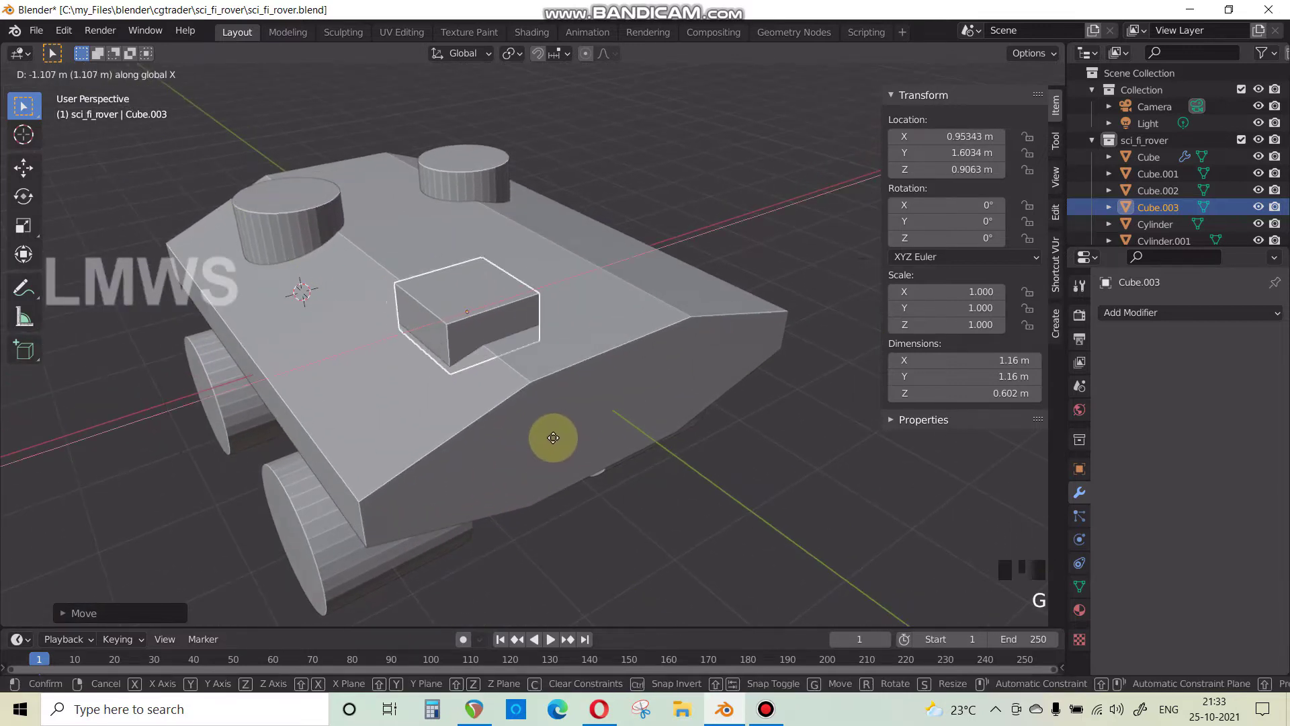
click(553, 438)
Flatten the box's mesh in Z to roughly 0.6 of its height and delete its underside face.
key(Tab)
key(s)
key(z)
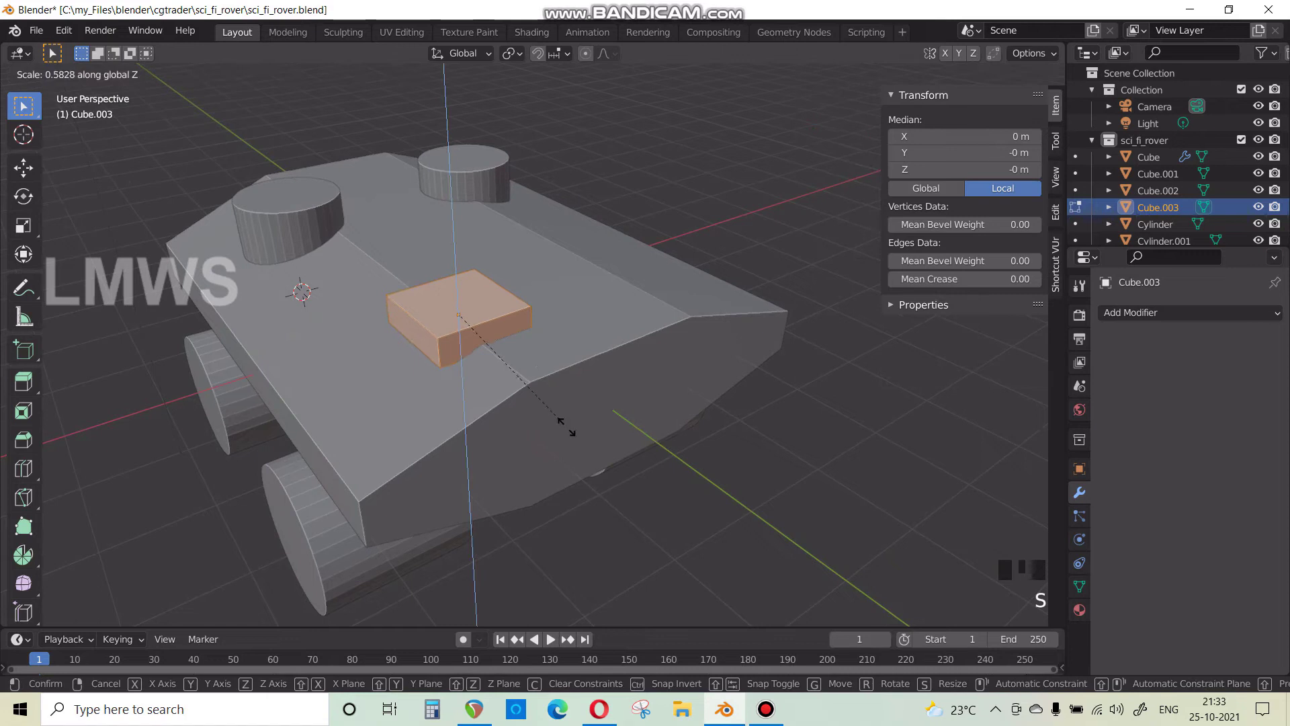
click(556, 426)
middle_drag(556, 426, 625, 417)
shift+middle_drag(624, 416, 530, 458)
click(521, 435)
key(x)
click(640, 423)
Scale the whole box mesh in Z to about 0.43 m high and lower it about 0.1 m into the hull.
middle_drag(639, 424, 546, 449)
key(a)
key(s)
key(z)
click(613, 438)
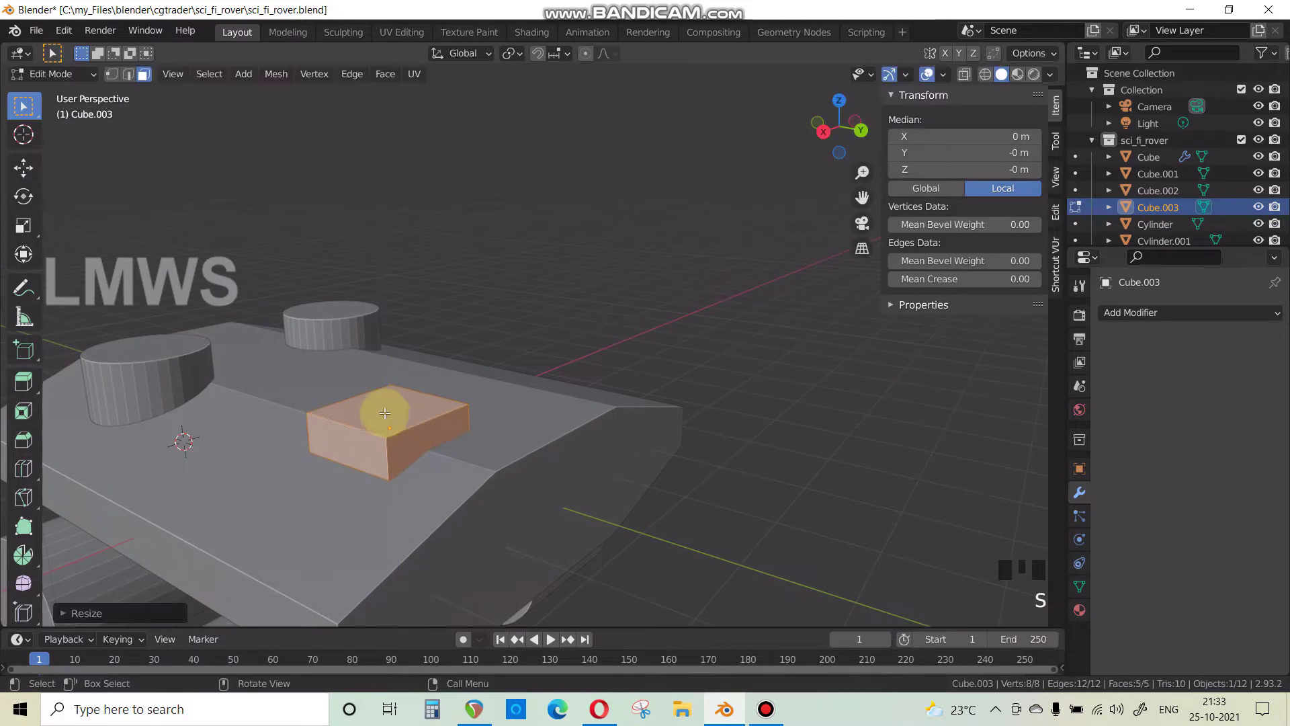
key(g)
key(z)
click(416, 441)
Narrow the box to about 0.64 m in X and pull its end face along Y for a length of about 1.94 m.
middle_drag(416, 441, 604, 484)
key(s)
key(x)
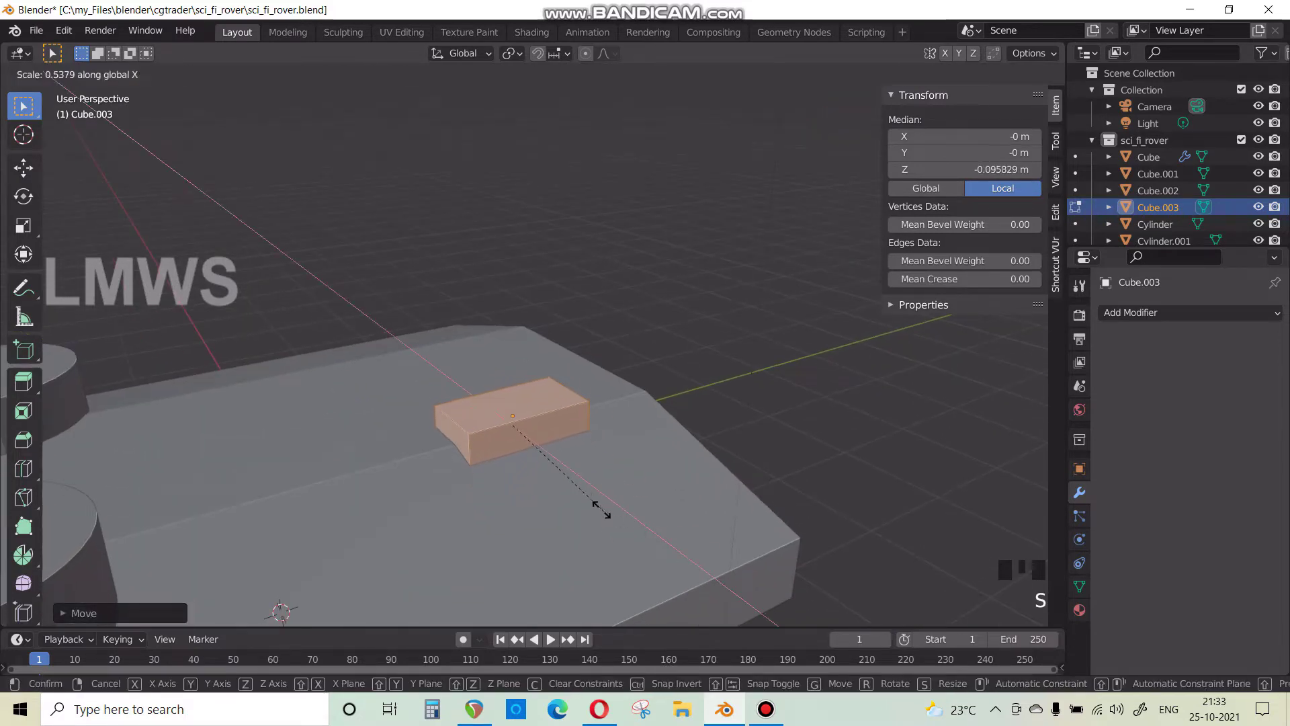
click(604, 514)
key(s)
key(y)
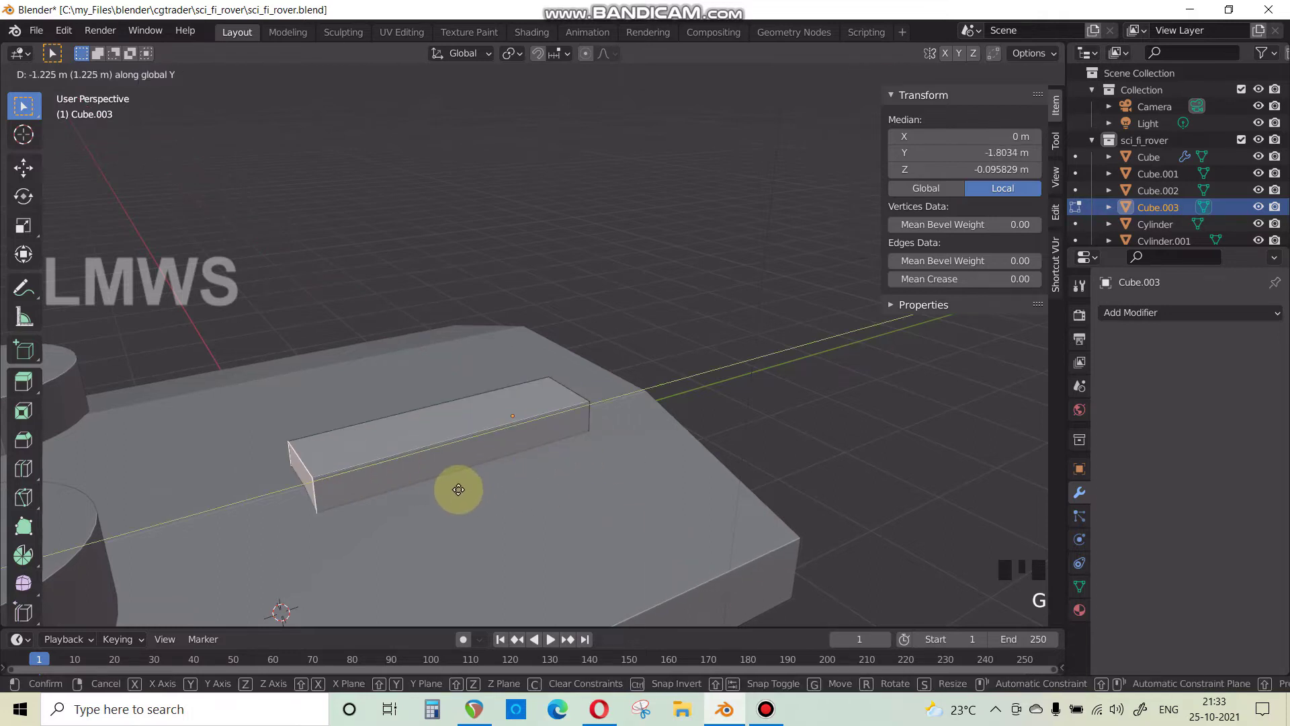
click(560, 465)
Return to Object Mode, deselect everything and save the rover file.
key(Tab)
key(ctrl+s)
key(alt+a)
scroll(575, 448, down, 5)
middle_drag(495, 505, 625, 529)
scroll(583, 479, up, 3)
key(ctrl+s)
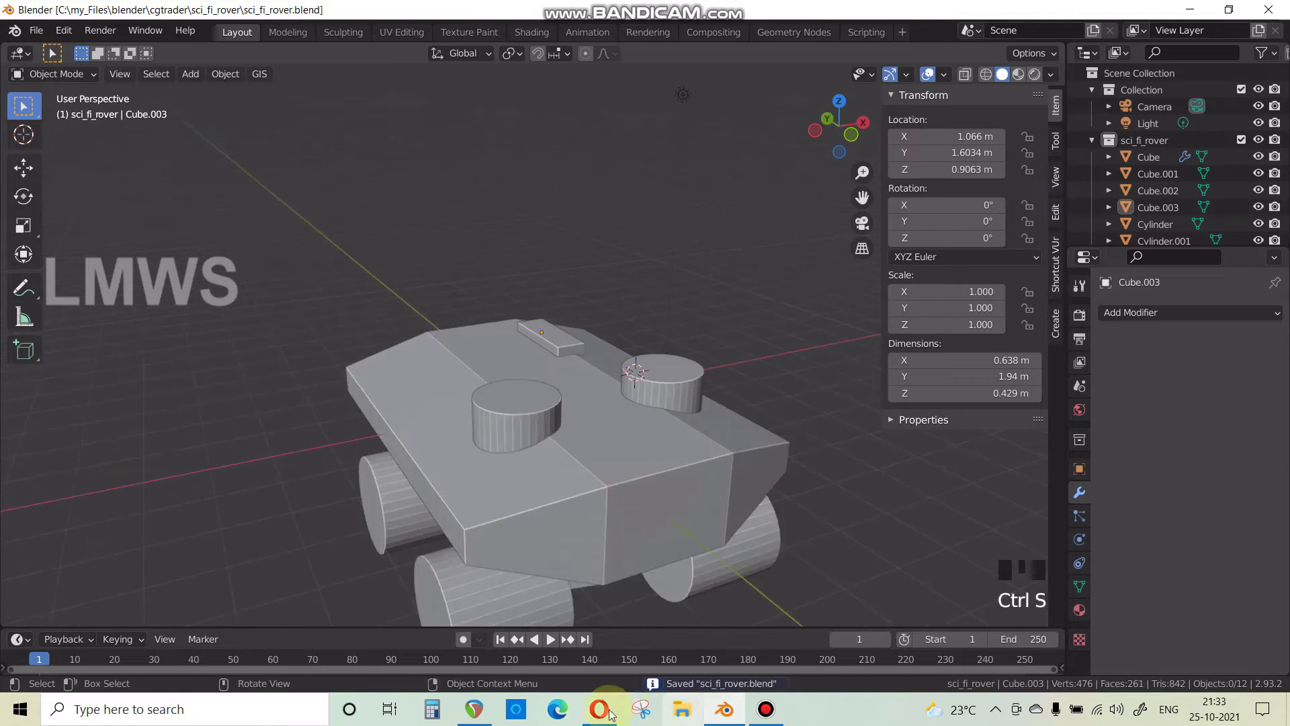
Check the rover reference image in Opera, return to Blender and compare it with the model's front.
click(585, 699)
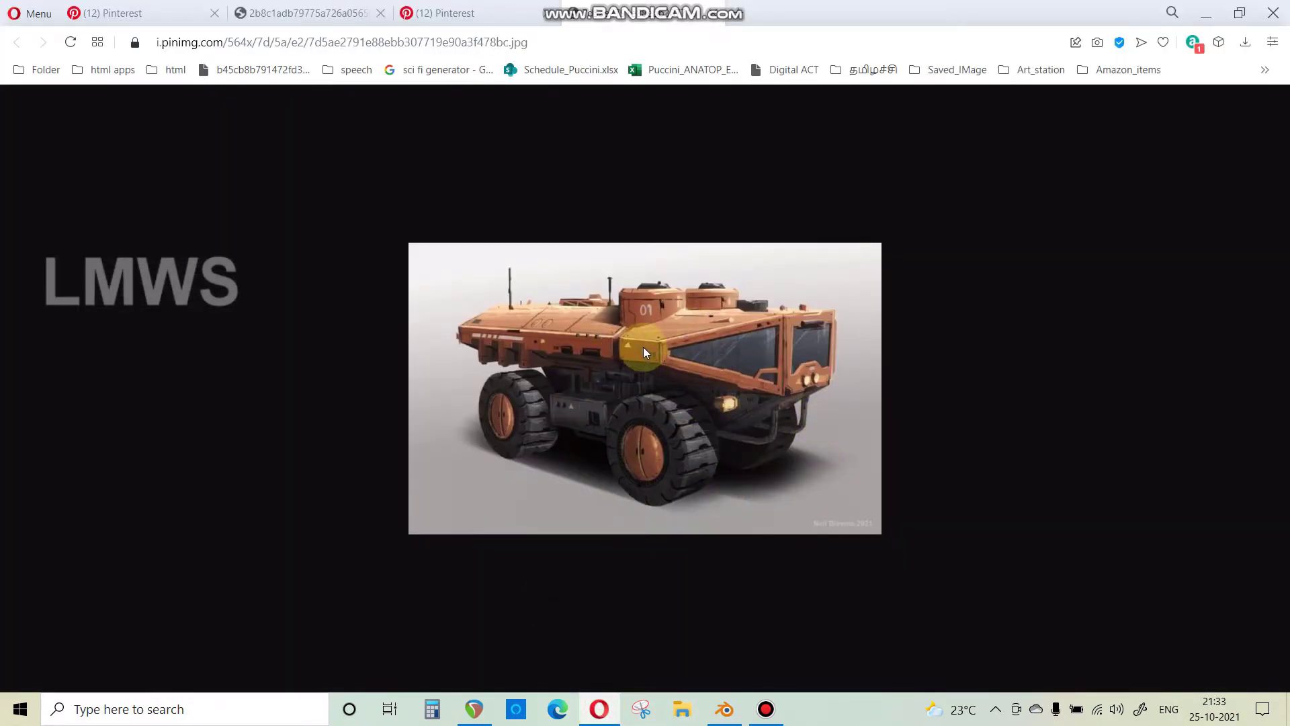
click(725, 710)
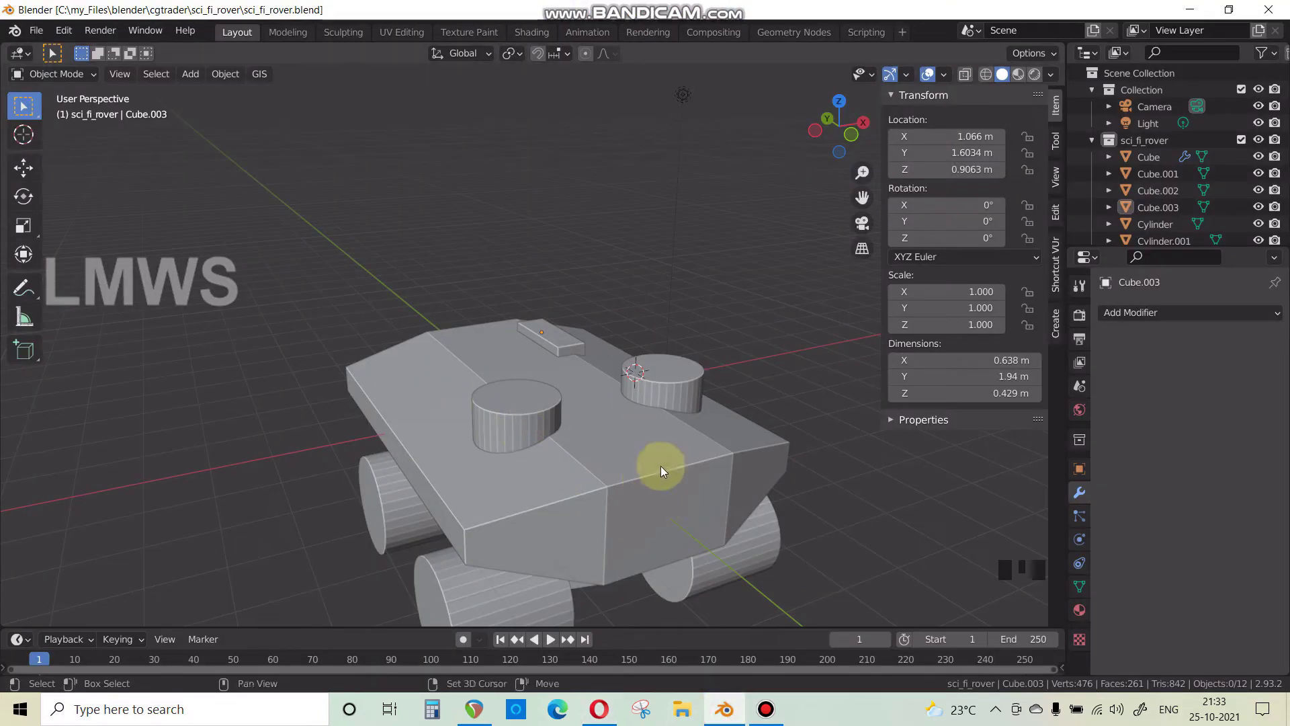
shift+middle_drag(661, 466, 649, 402)
middle_drag(649, 402, 596, 377)
click(764, 705)
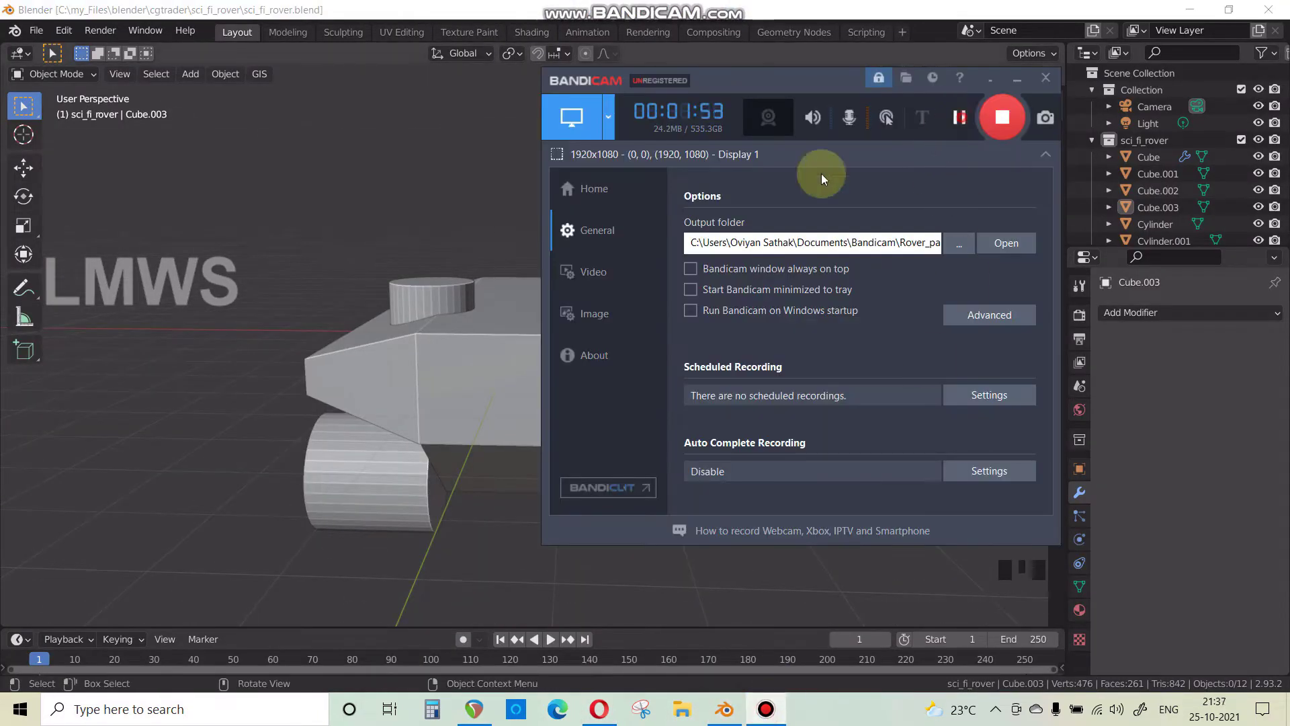
click(941, 6)
scroll(511, 384, down, 3)
middle_drag(517, 386, 449, 489)
scroll(566, 493, up, 2)
scroll(534, 489, up, 1)
shift+middle_drag(534, 489, 505, 530)
Save the file and isolate the hull by inverting the selection and hiding all the other objects.
key(ctrl+s)
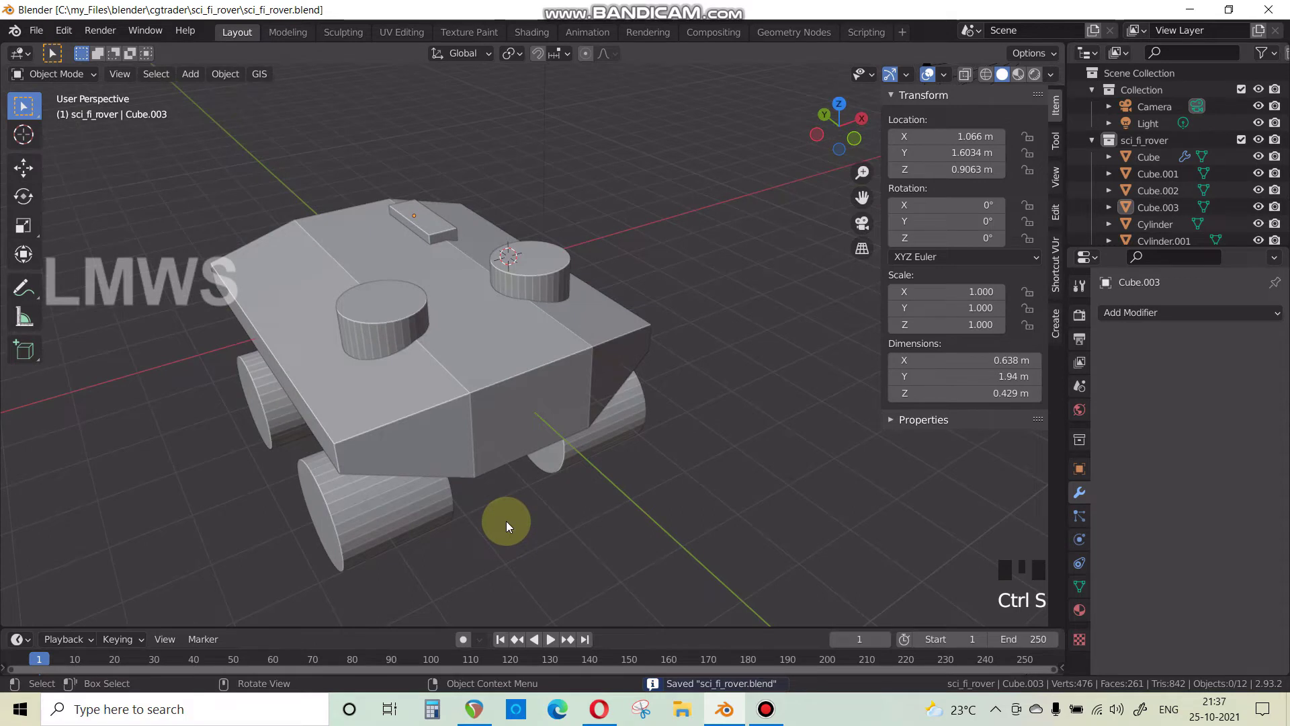
click(521, 422)
scroll(521, 421, down, 1)
middle_drag(530, 438, 518, 422)
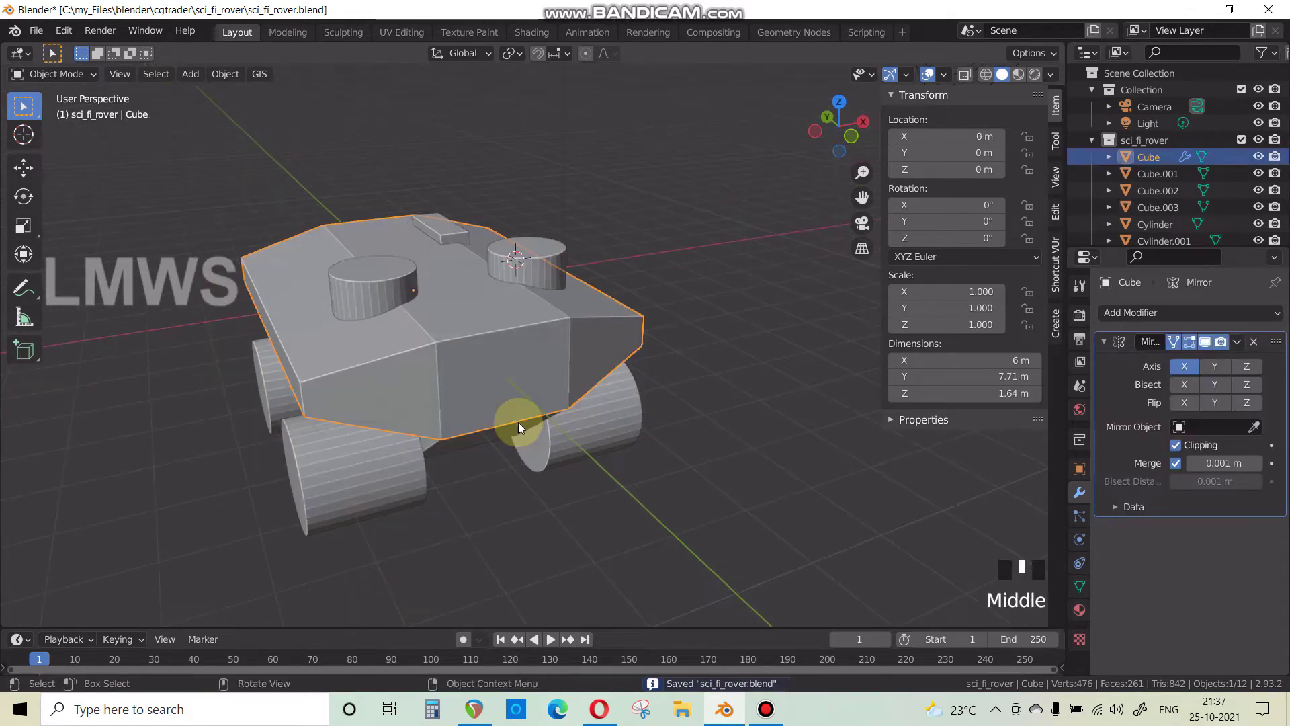
key(ctrl+i)
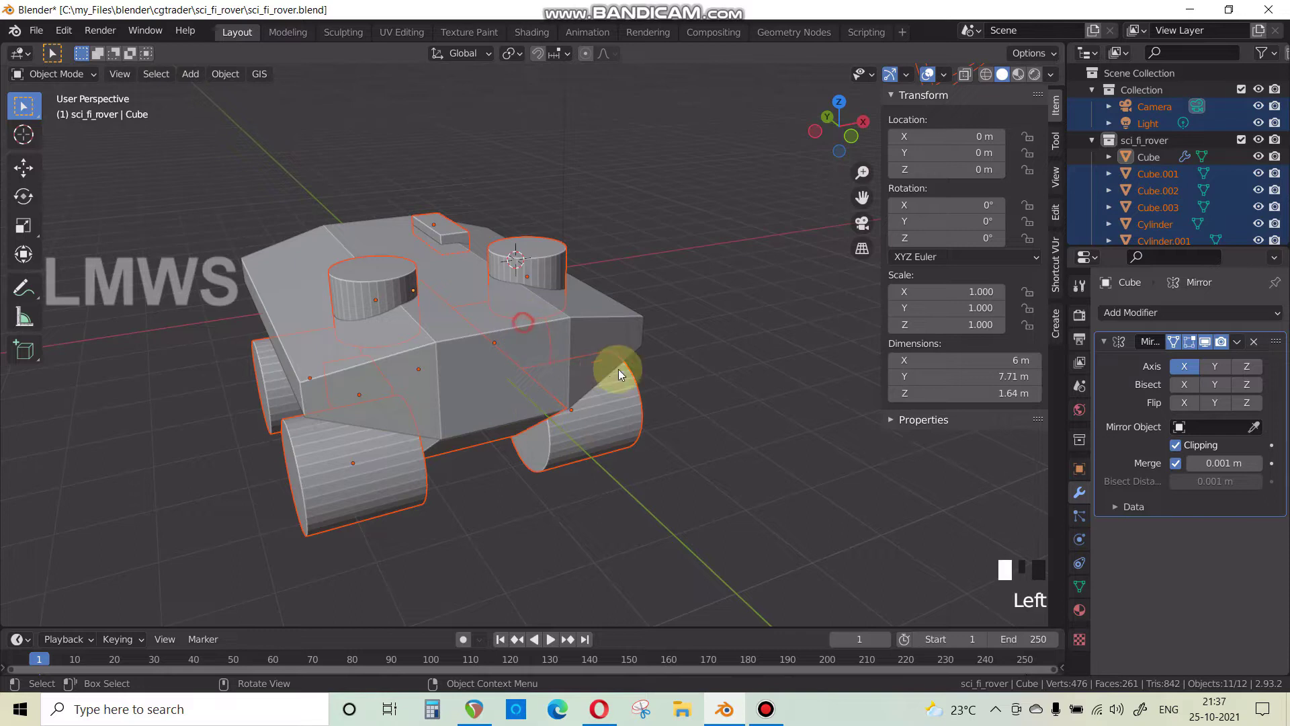
click(618, 369)
key(ctrl+i)
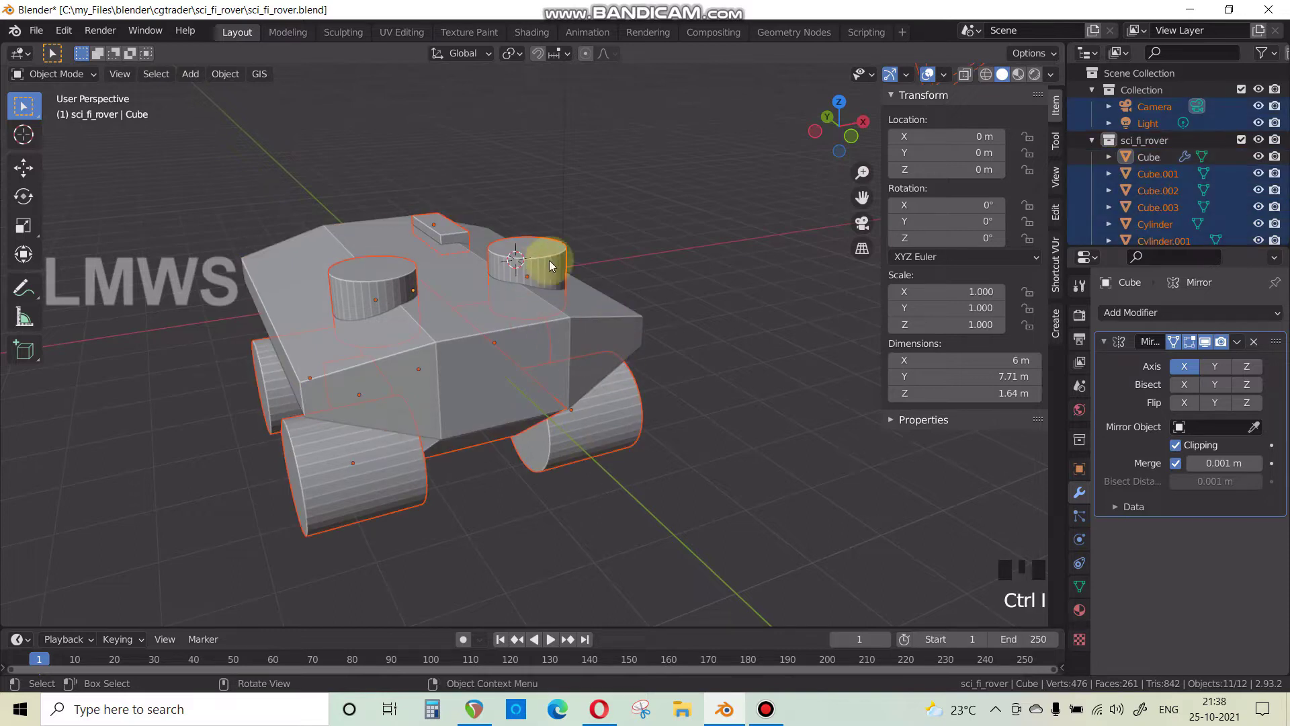
key(h)
click(528, 432)
middle_drag(528, 432, 541, 495)
Enter Edit Mode on the hull, save the file and add a Bevel modifier after its Mirror modifier.
key(Tab)
key(ctrl+s)
click(1129, 313)
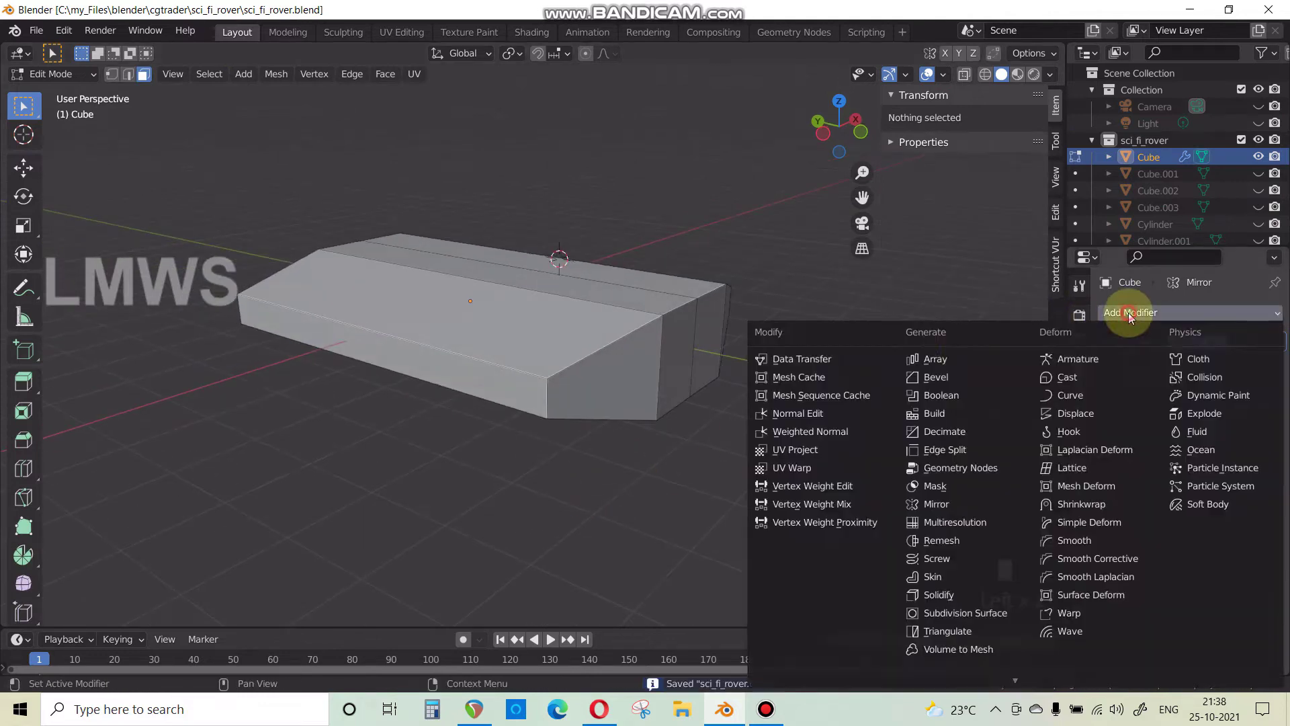
click(950, 381)
scroll(622, 416, up, 3)
scroll(658, 478, down, 2)
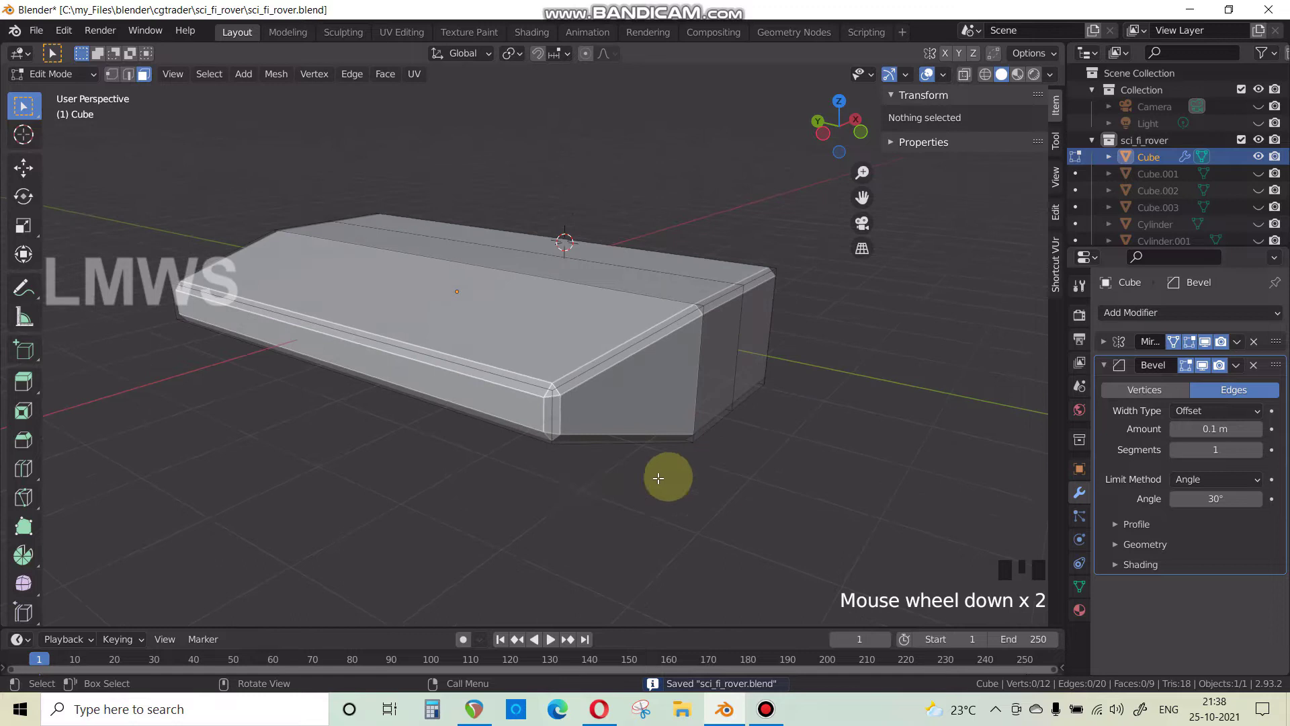
scroll(658, 478, up, 2)
Set the hull's Bevel modifier amount to 0.01 m.
click(1218, 428)
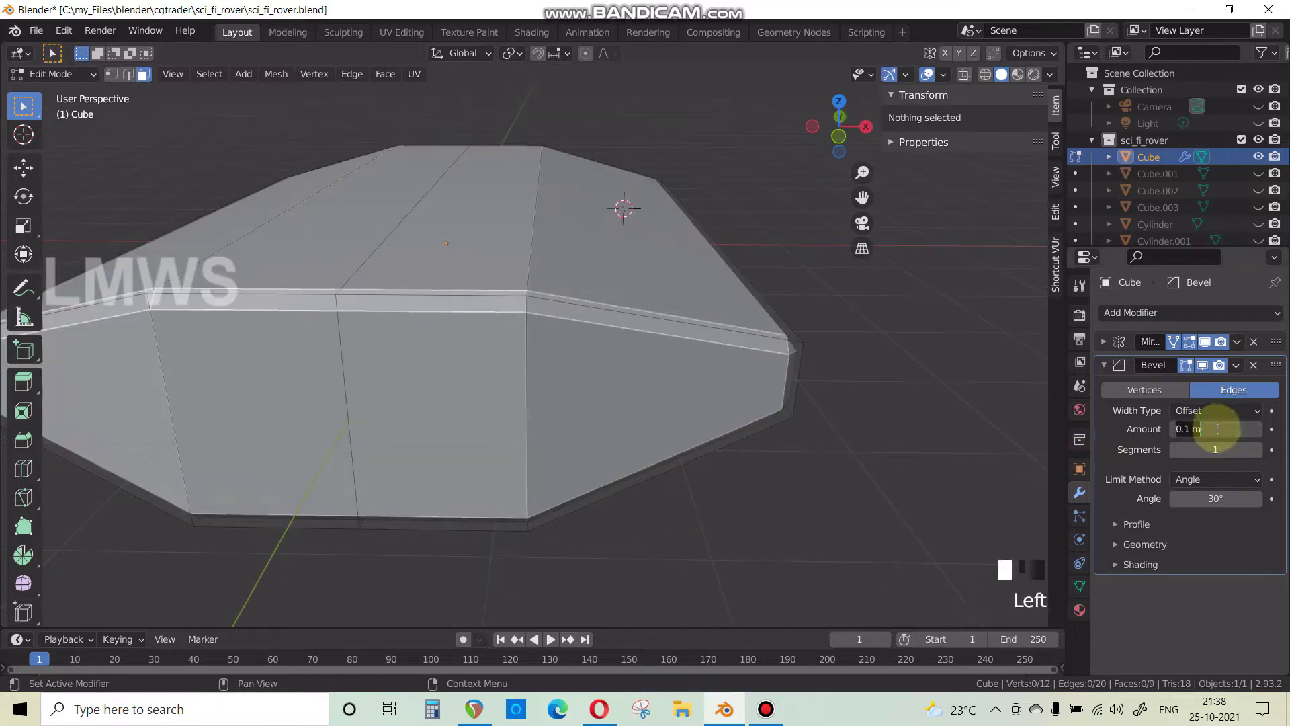
key(Return)
click(1199, 430)
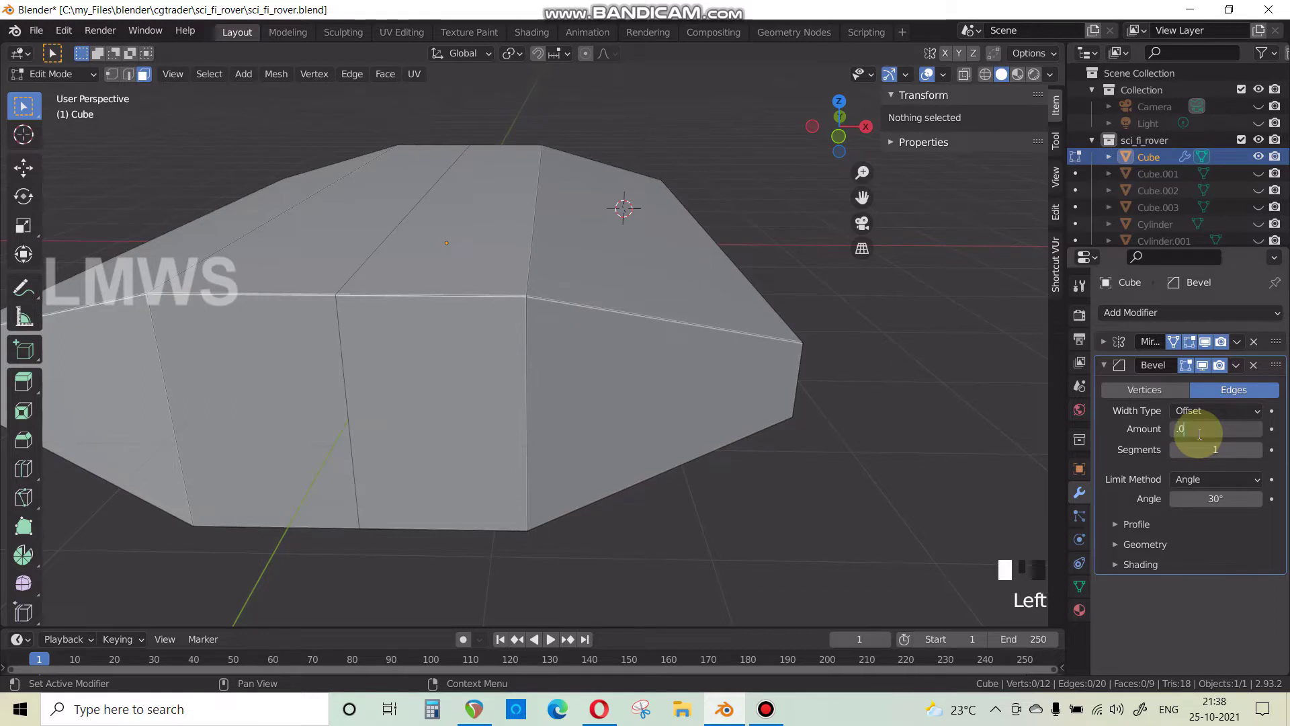
key(Return)
scroll(597, 427, down, 2)
key(alt+a)
middle_drag(553, 438, 586, 457)
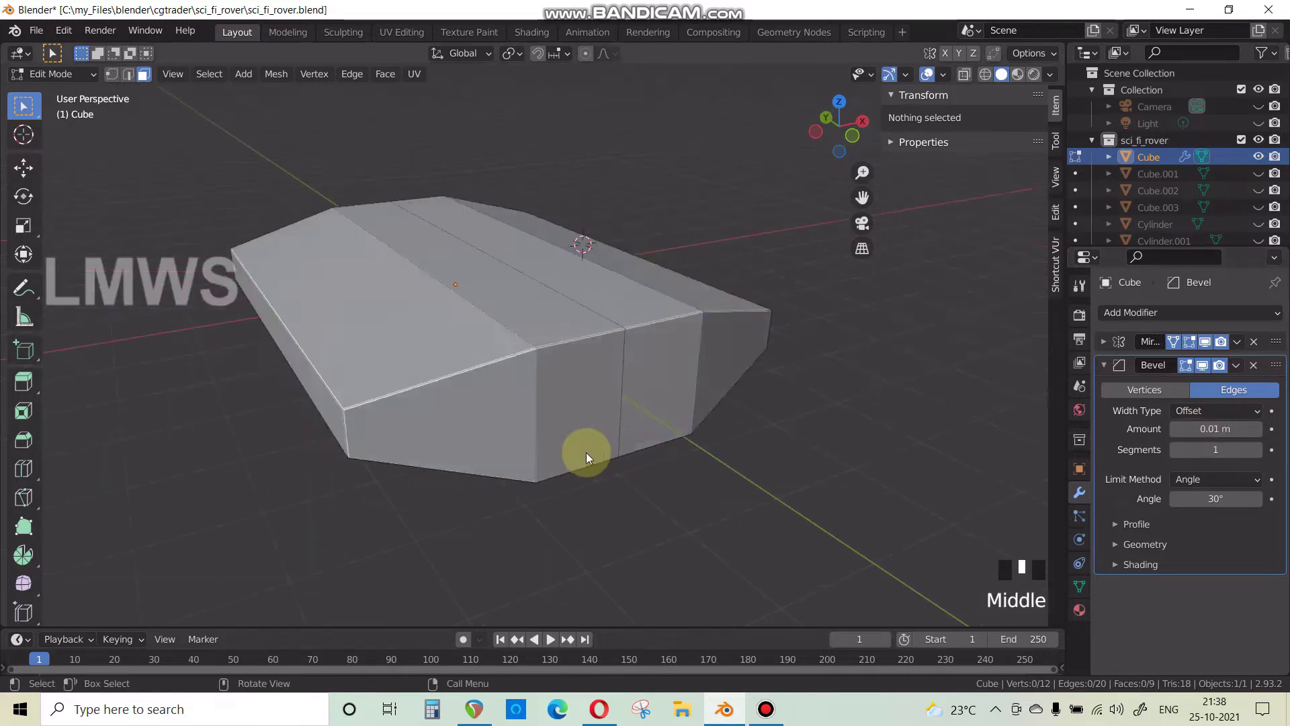
Return to Object Mode and apply Shade Smooth to the bevelled hull.
key(Tab)
scroll(572, 422, up, 2)
key(alt+a)
middle_drag(521, 410, 468, 461)
scroll(517, 493, up, 3)
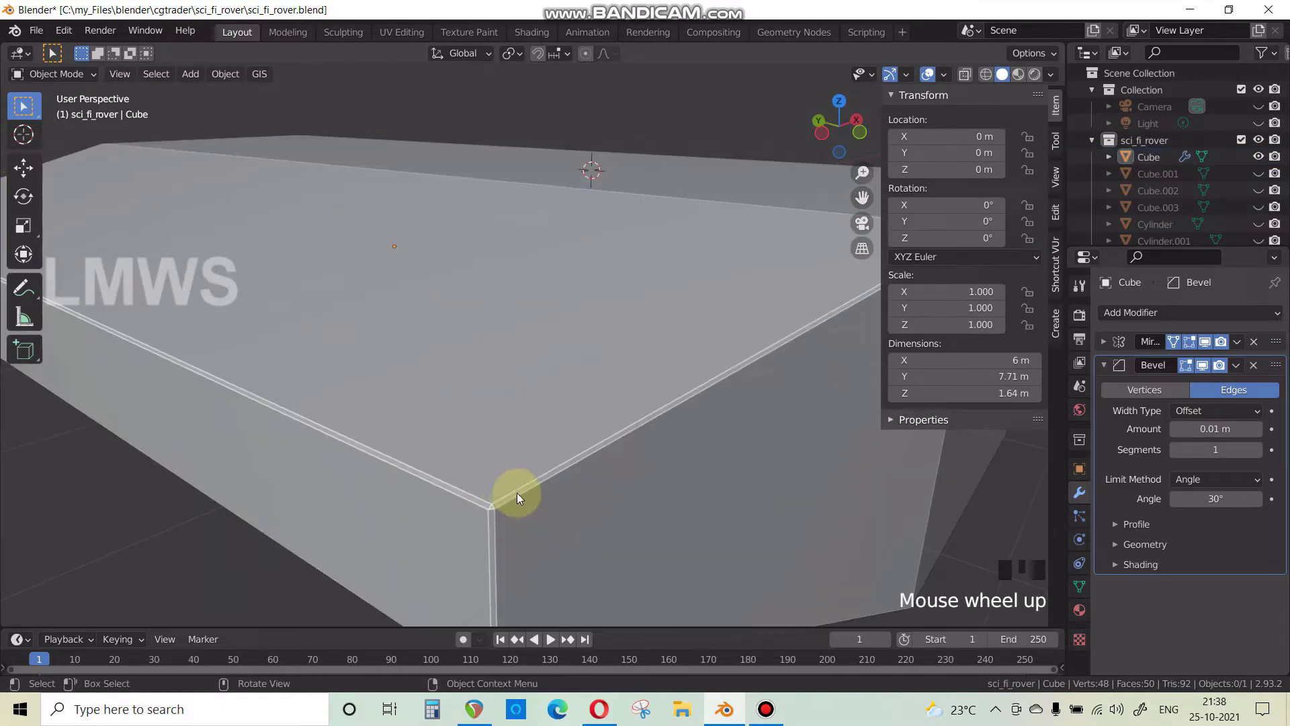
click(591, 445)
right_click(594, 441)
click(554, 386)
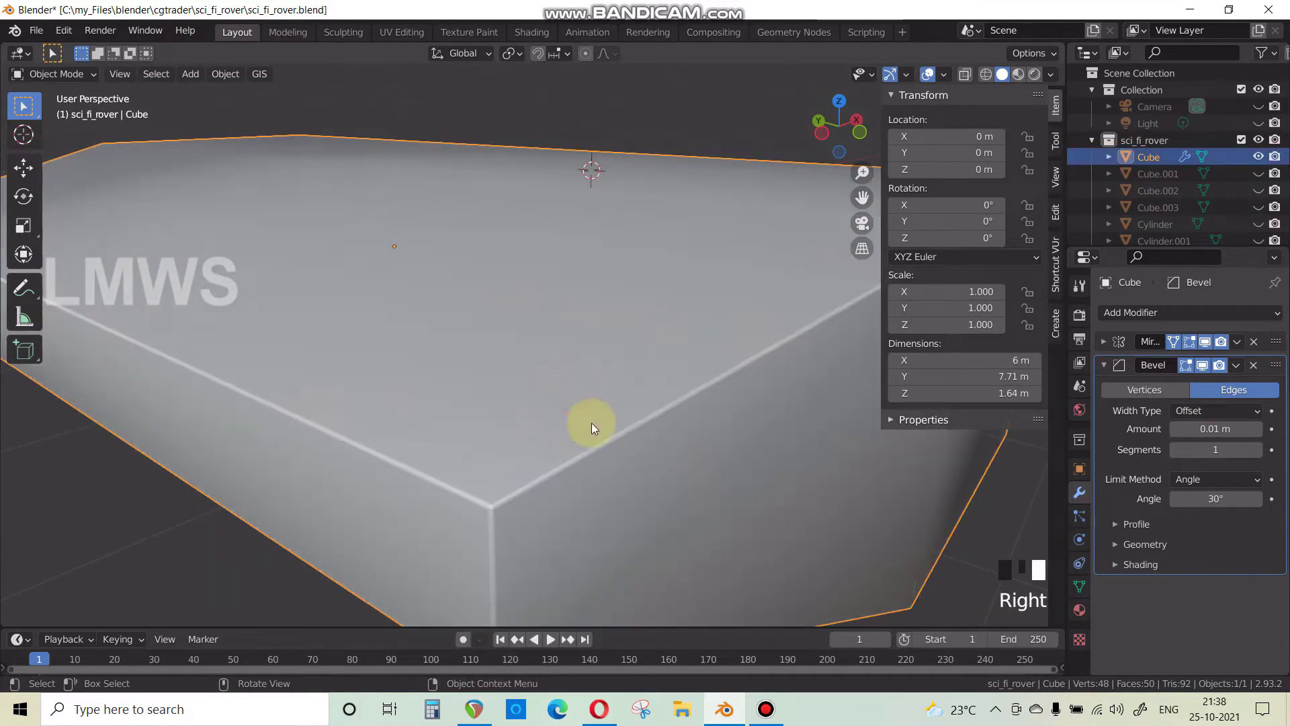
scroll(591, 422, down, 2)
middle_drag(591, 430, 585, 473)
Inspect the smooth shading on the hull's front and edges in both Edit Mode and Object Mode.
key(alt+a)
key(Tab)
middle_drag(466, 447, 556, 477)
key(Tab)
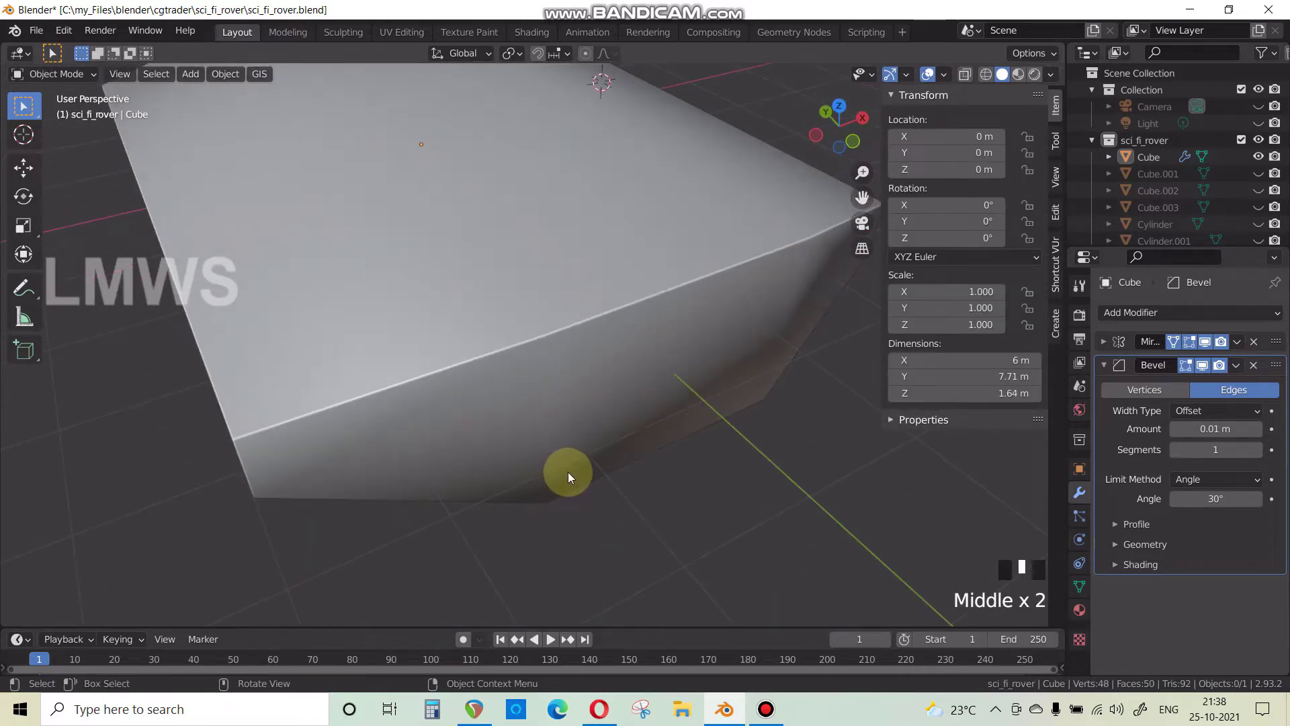
key(Tab)
click(599, 307)
key(Tab)
key(Tab)
Set the hull's shading back to flat in Object Mode, deselect it and save the file.
key(Tab)
right_click(554, 352)
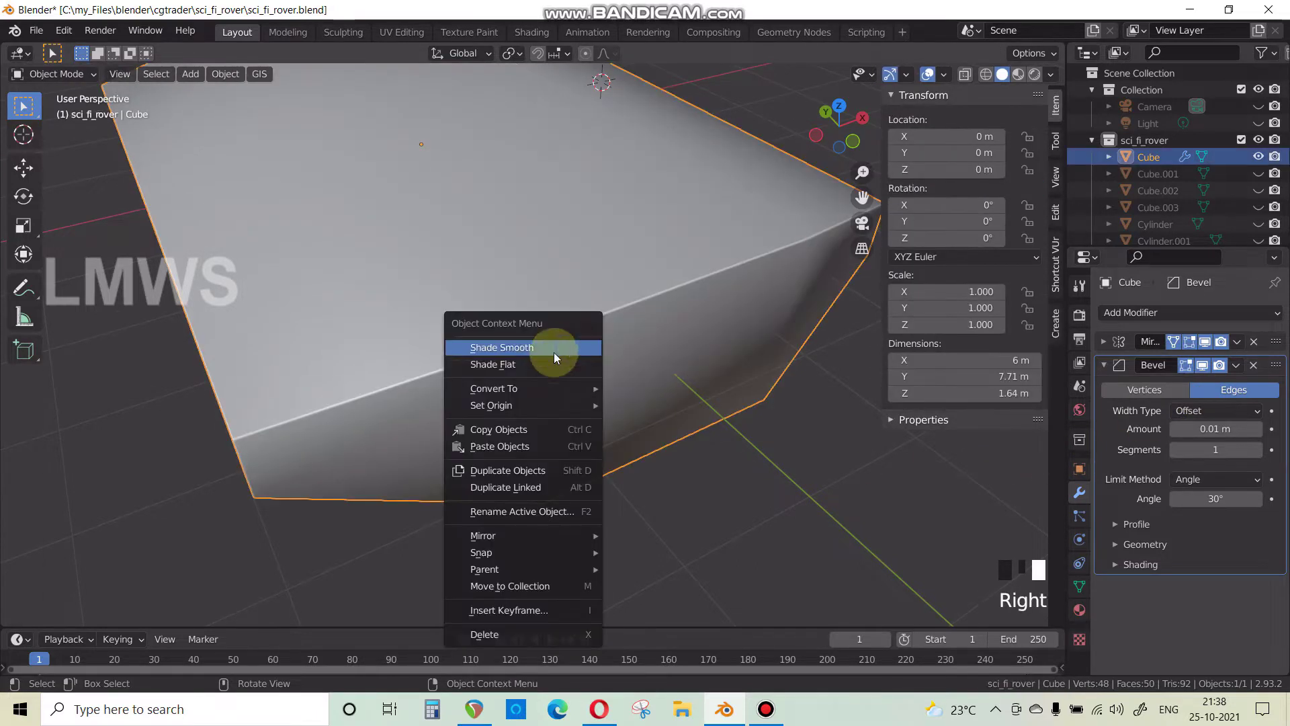
click(583, 367)
key(alt+a)
key(Tab)
key(Tab)
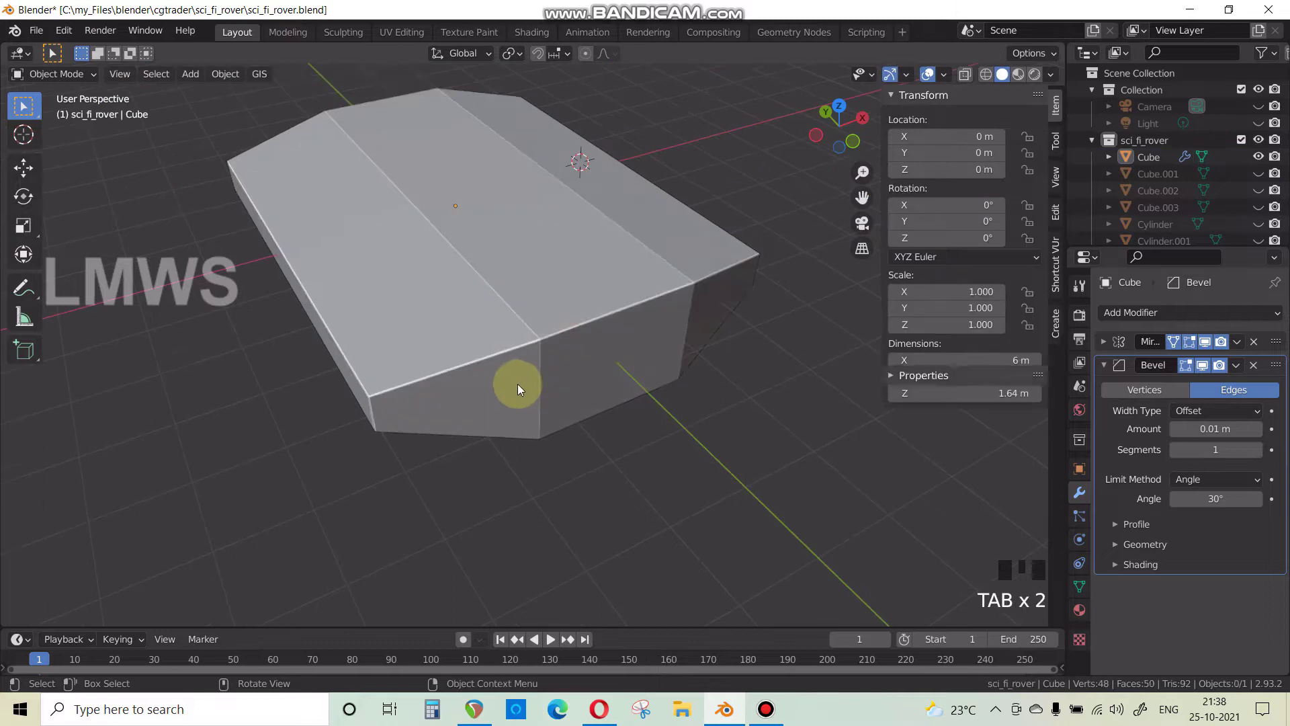
key(alt+a)
key(ctrl+s)
In Edit Mode, add a lengthwise loop cut on the hull and slide it close to the centre panel's outer edge.
middle_drag(571, 423, 513, 369)
scroll(554, 411, up, 2)
scroll(497, 410, down, 2)
key(Tab)
click(513, 369)
scroll(530, 390, up, 2)
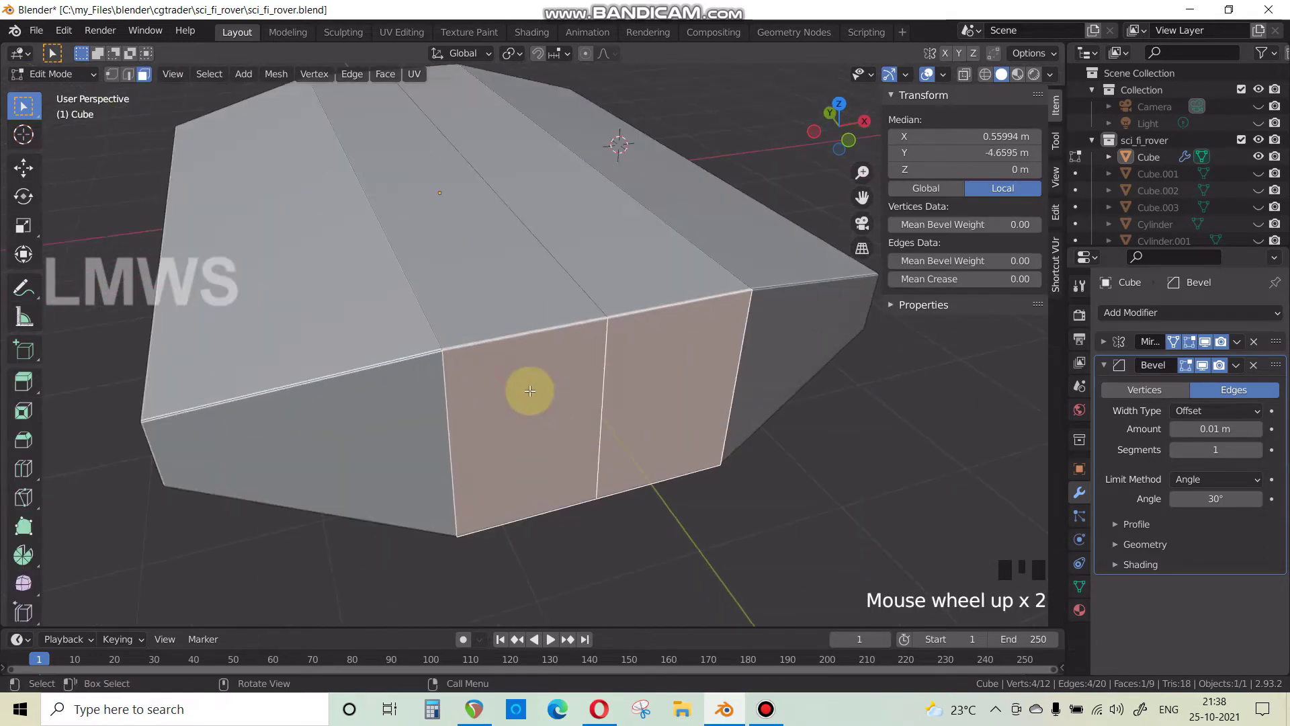
shift+middle_drag(557, 410, 573, 411)
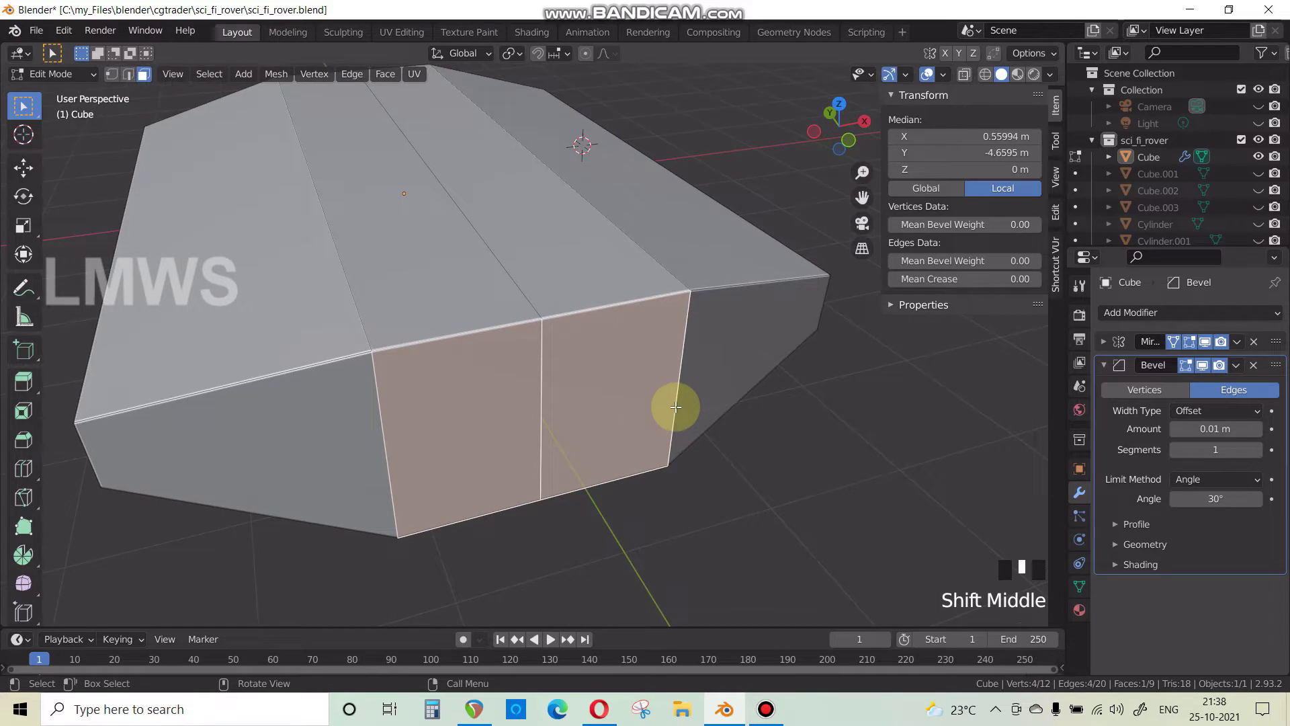
key(alt+a)
key(ctrl+r)
click(463, 341)
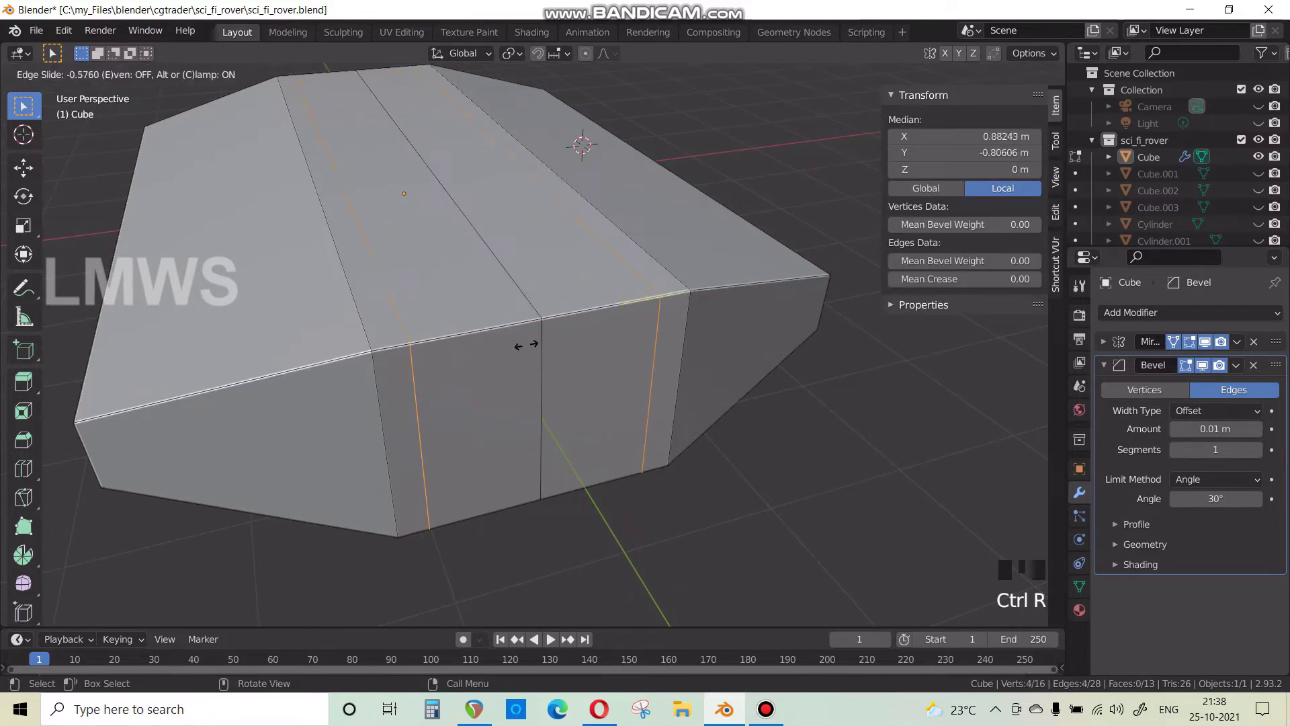
click(548, 372)
Add a horizontal loop cut around the hull near its lower edge, at about -0.59 m in Z.
key(ctrl+r)
click(661, 462)
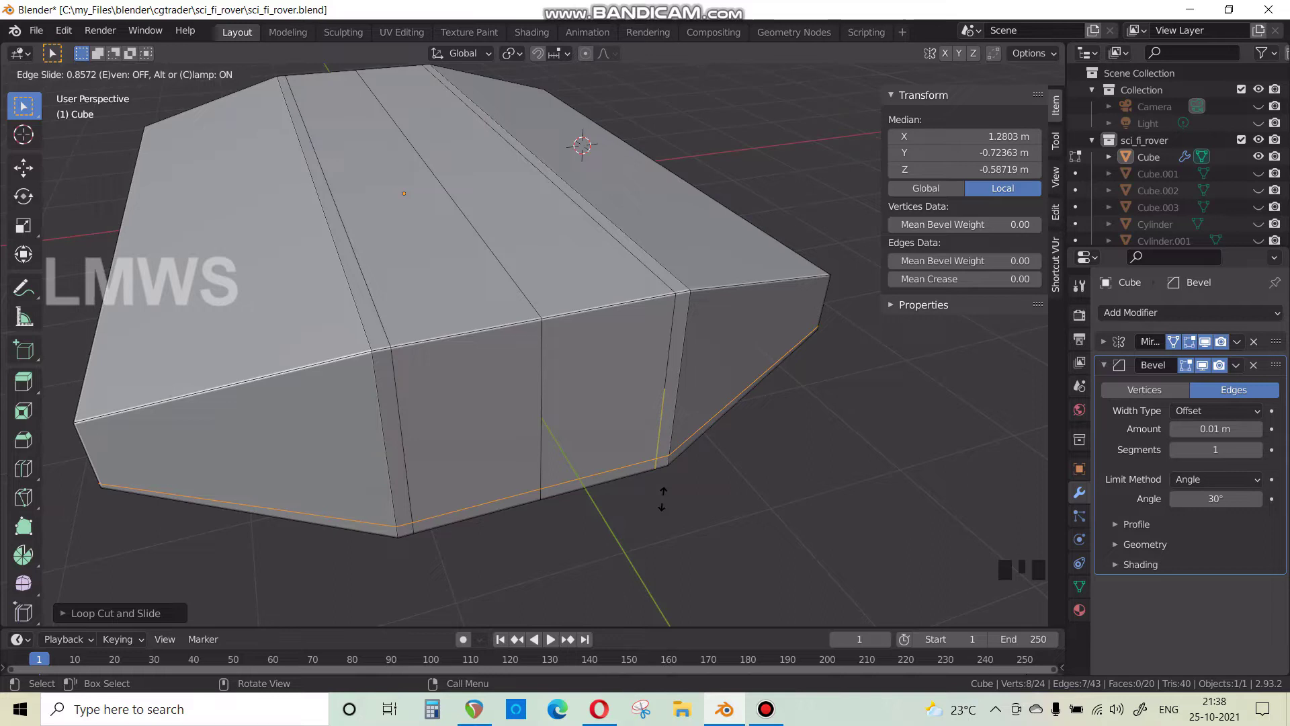
click(663, 499)
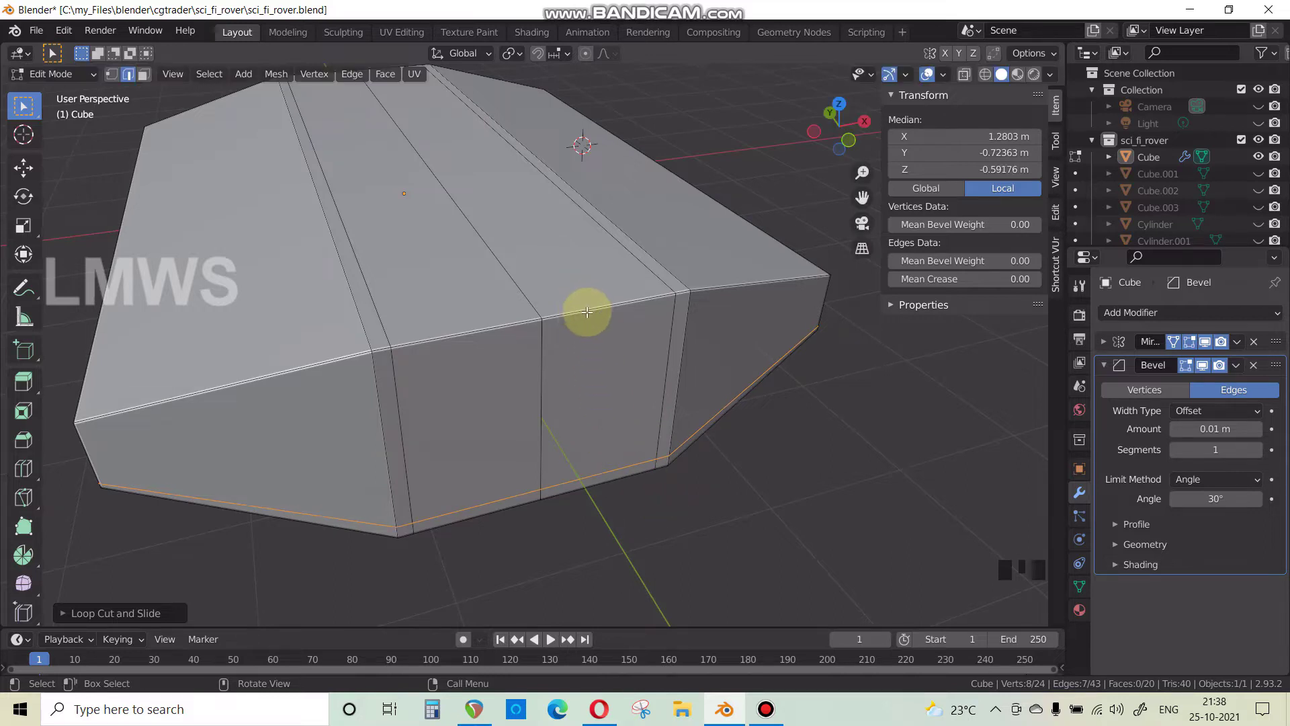
Add a horizontal loop cut around the hull near its upper edge, at about 0.60 m in Z.
key(ctrl+r)
click(547, 331)
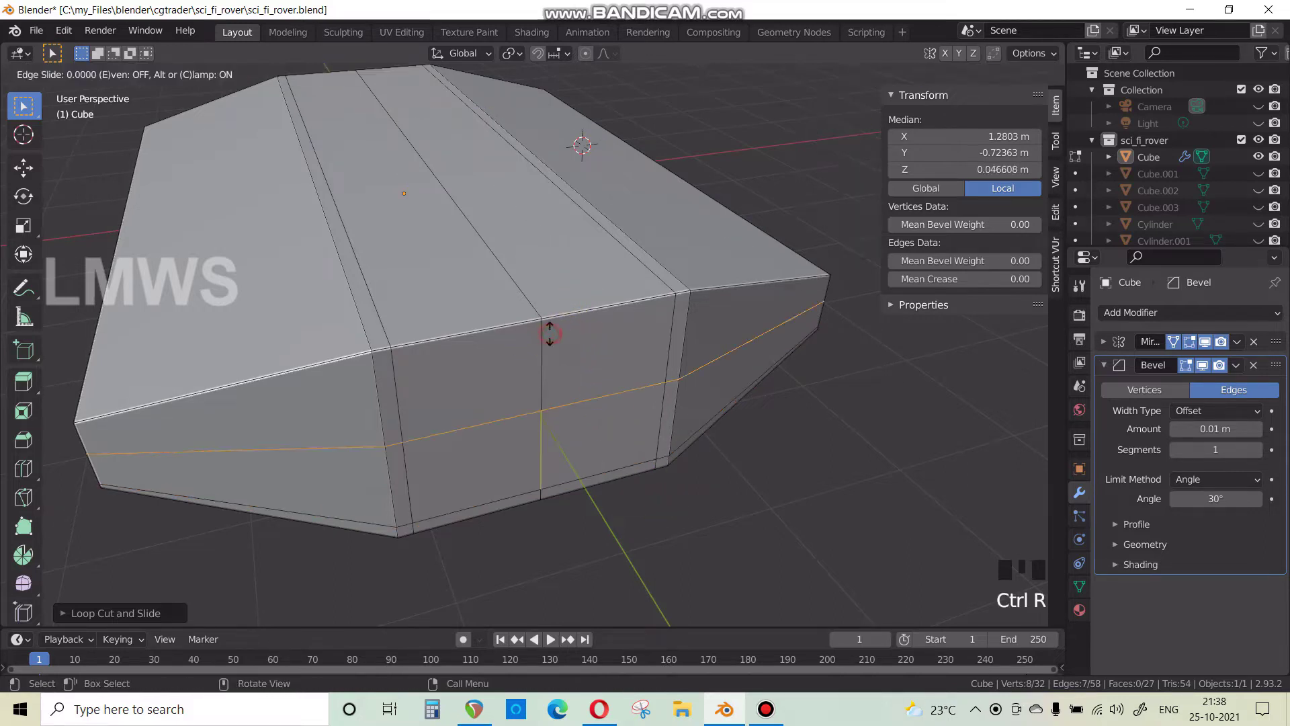
click(565, 260)
Add a lengthwise loop cut between the hull's centre line and the centre panel's outer edge, and bevel it into two parallel loops.
key(ctrl+r)
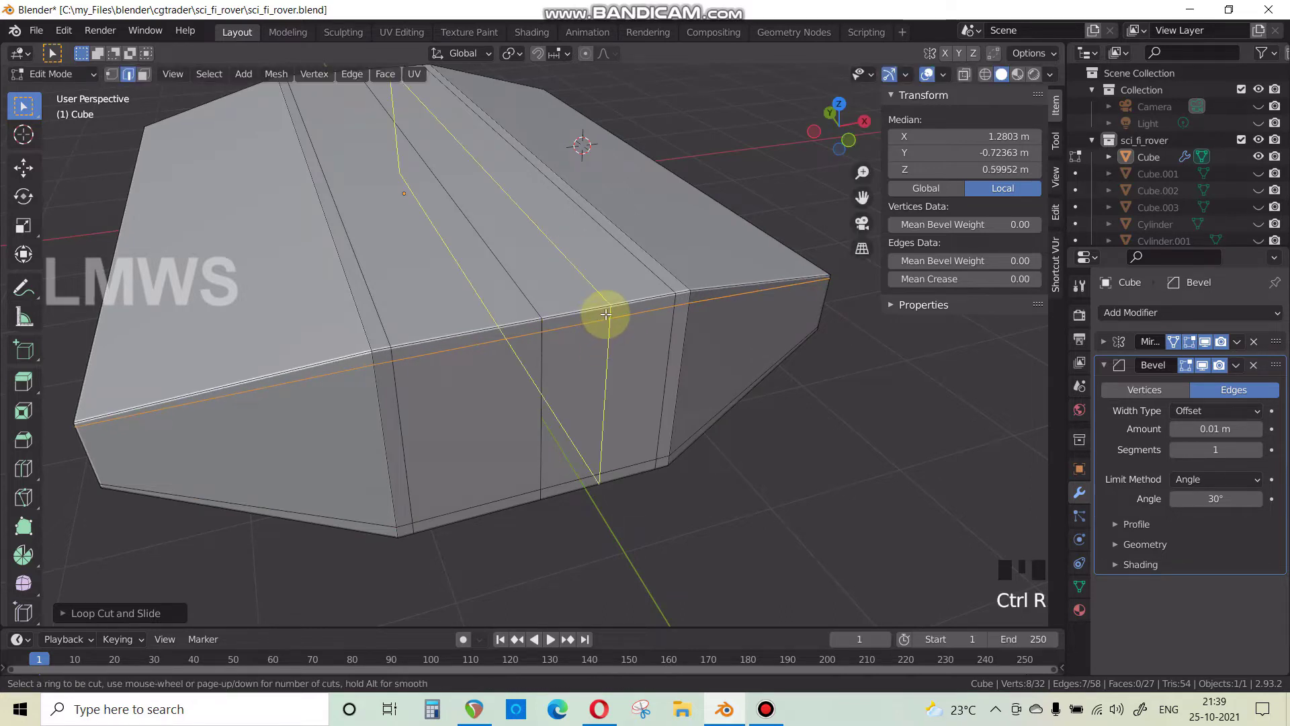
click(598, 318)
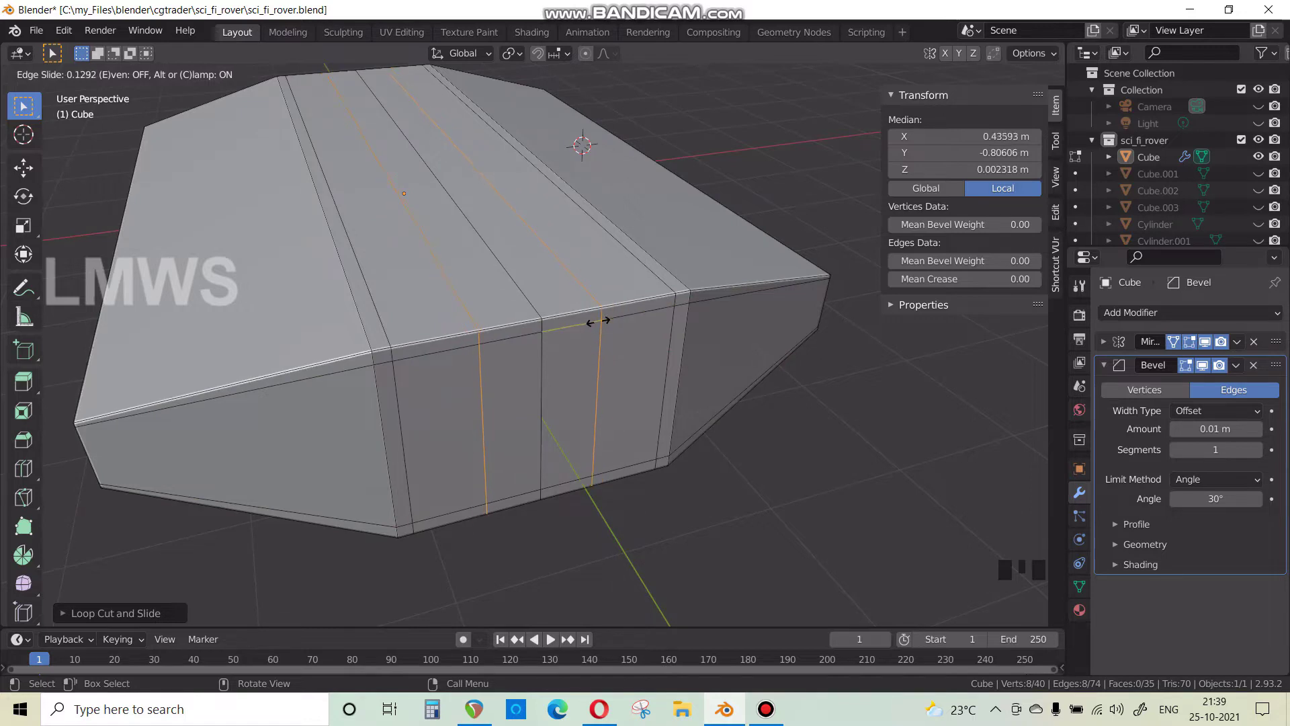
click(596, 321)
key(ctrl+b)
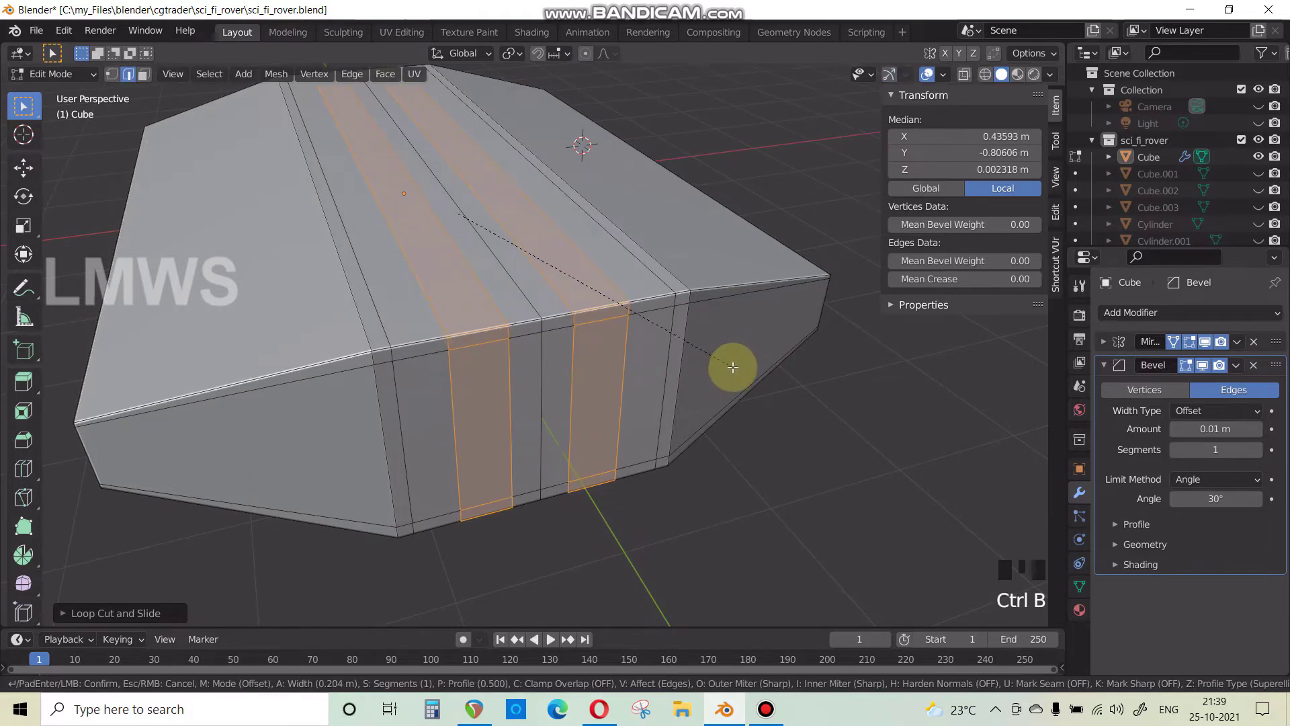
click(584, 512)
On the front panel's middle section, raise the lower edge to about -0.51 m in Z and lower the upper edge to about 0.68 m.
key(g)
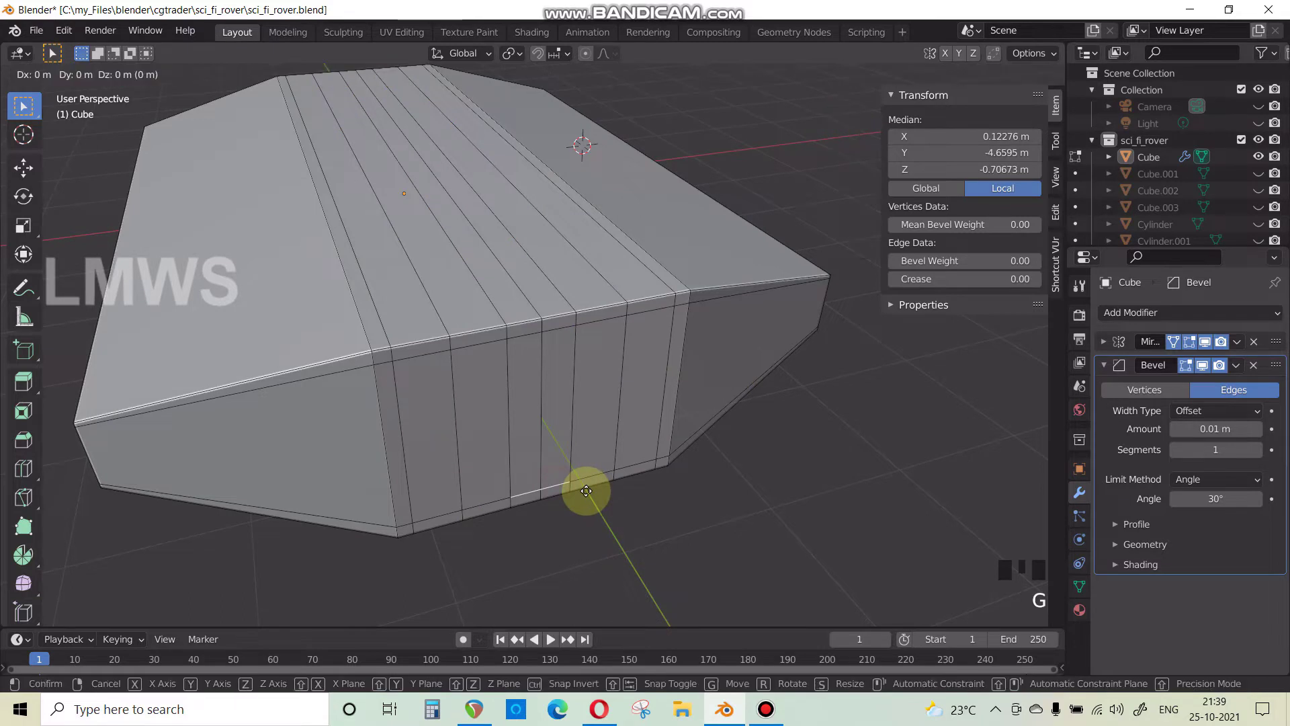
key(z)
click(584, 470)
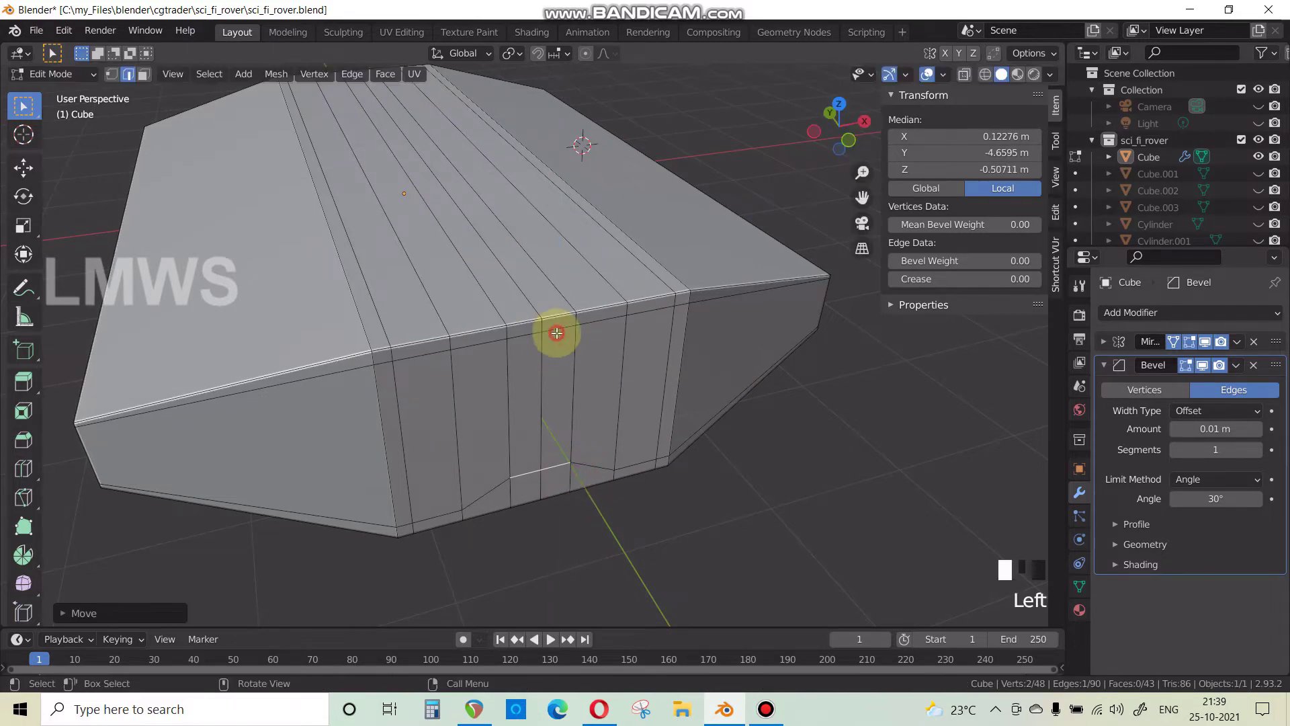
key(g)
key(z)
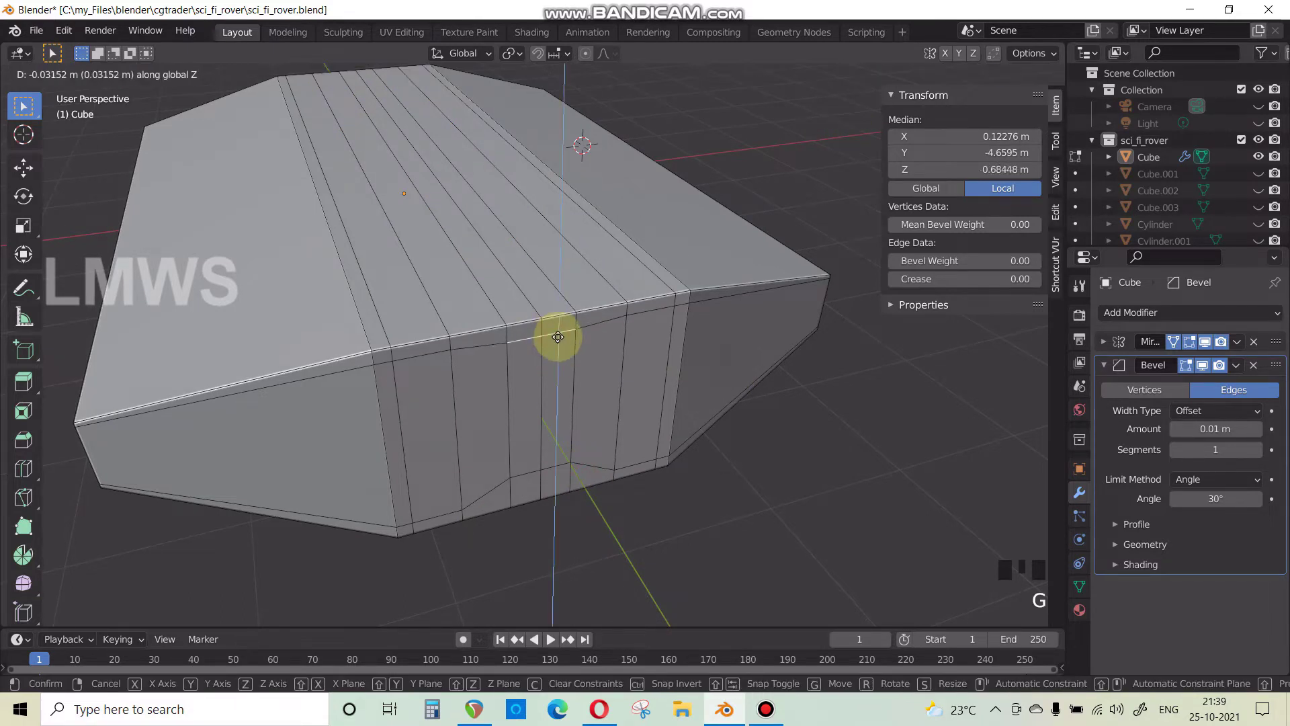
click(557, 337)
Select the lengthwise edge loop just outside the front notch and move it inward along X.
middle_drag(510, 461, 510, 489)
key(alt+a)
alt+click(579, 345)
key(s)
key(x)
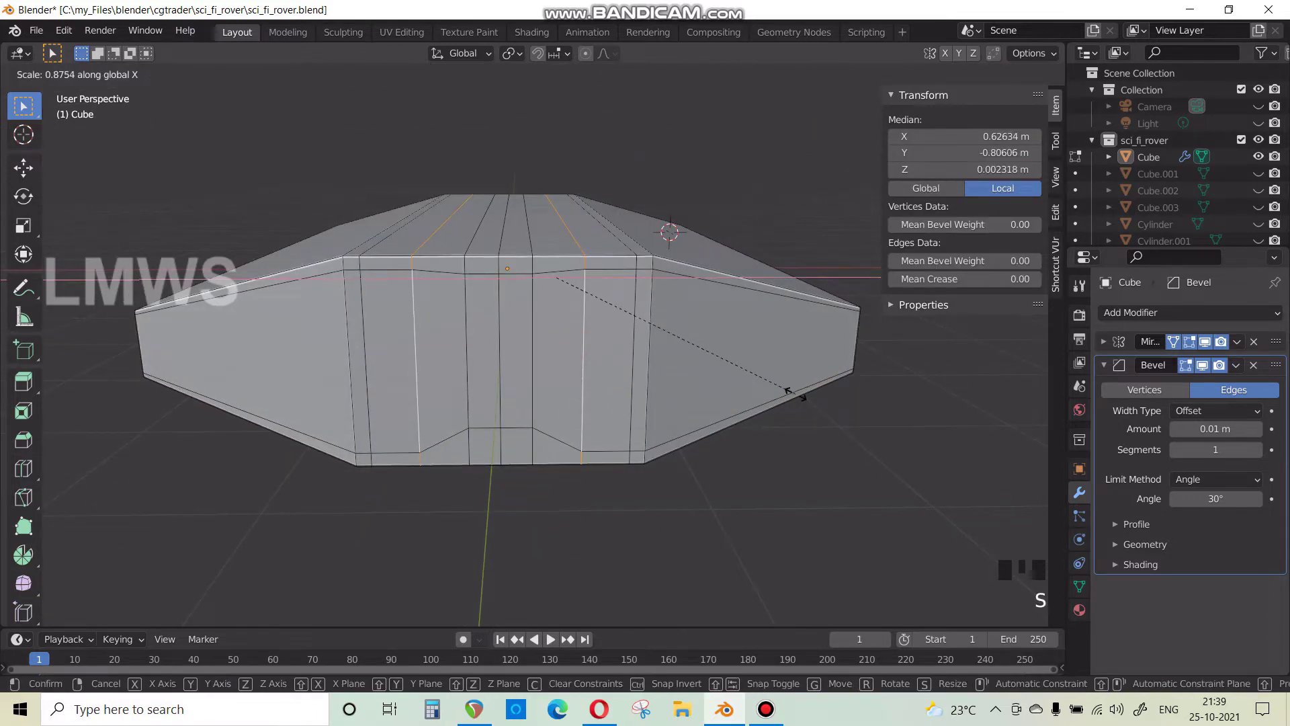
click(792, 390)
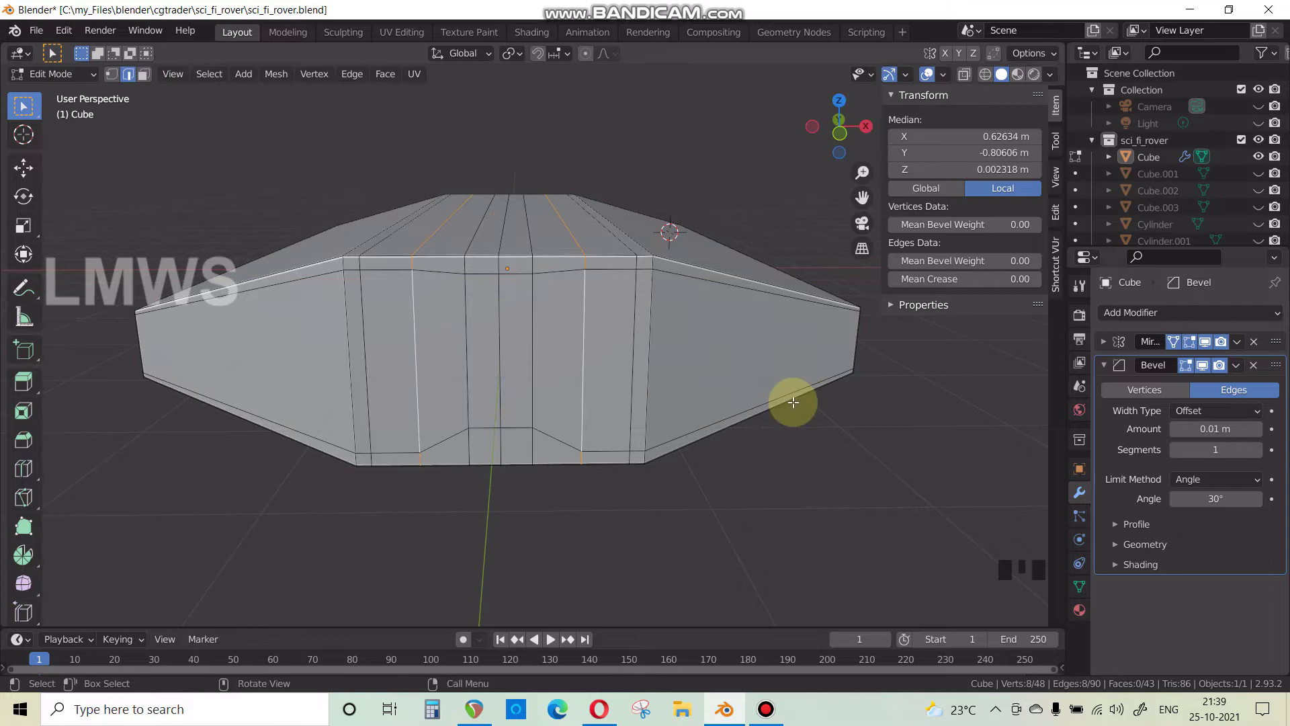
key(g)
key(x)
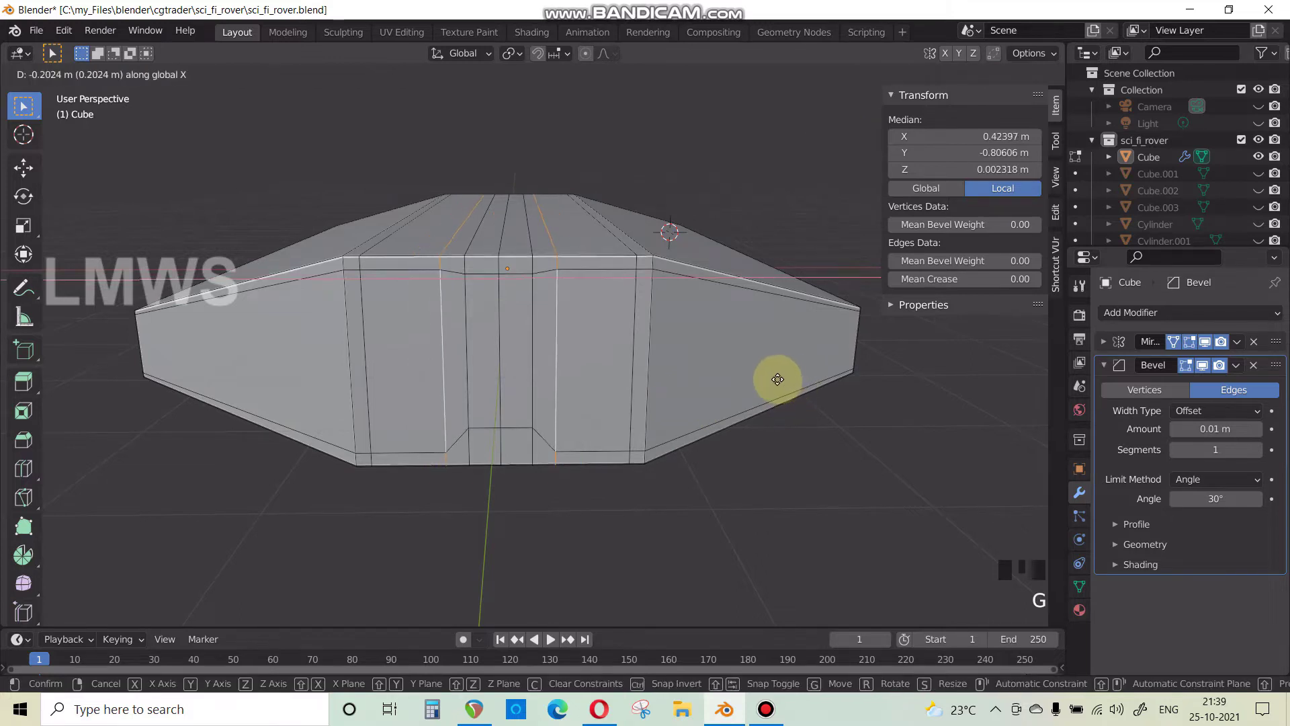
click(782, 378)
In face select mode, select the front centre panel's faces above the notch and extrude them inward as a recess.
click(143, 73)
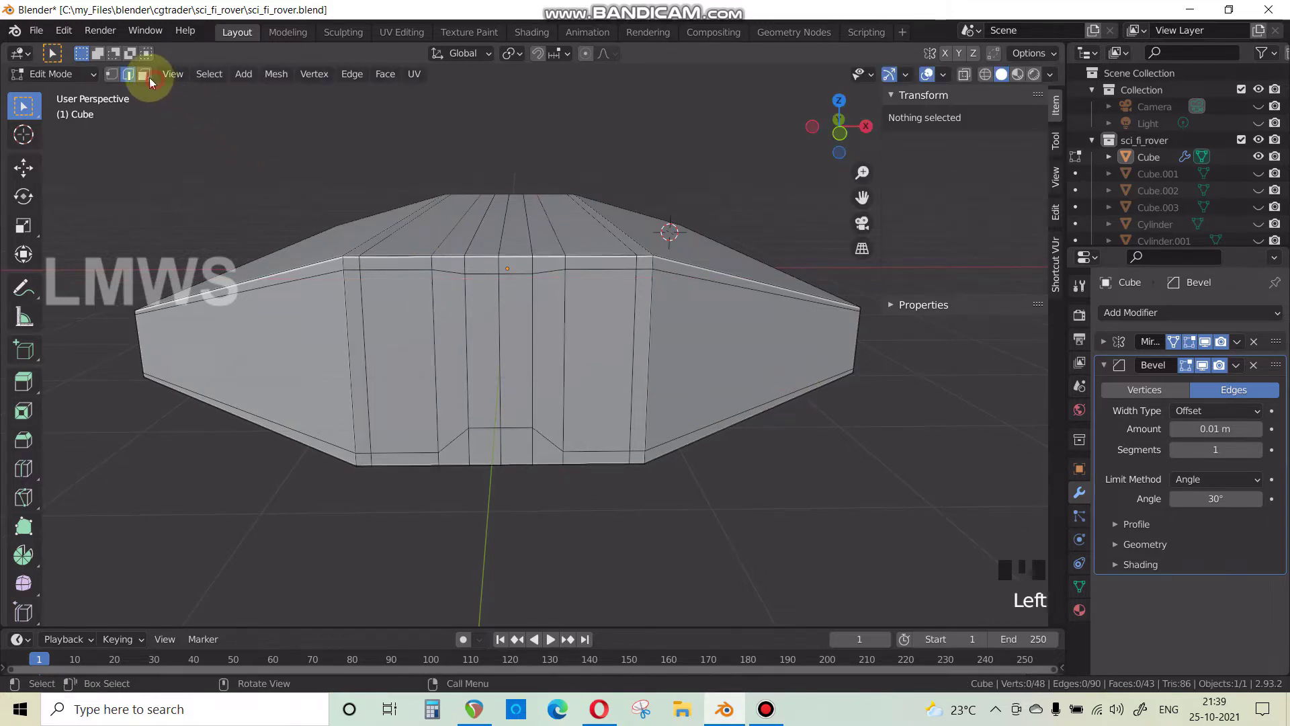
drag(401, 318, 598, 367)
middle_drag(598, 369, 783, 457)
shift+middle_drag(783, 456, 614, 439)
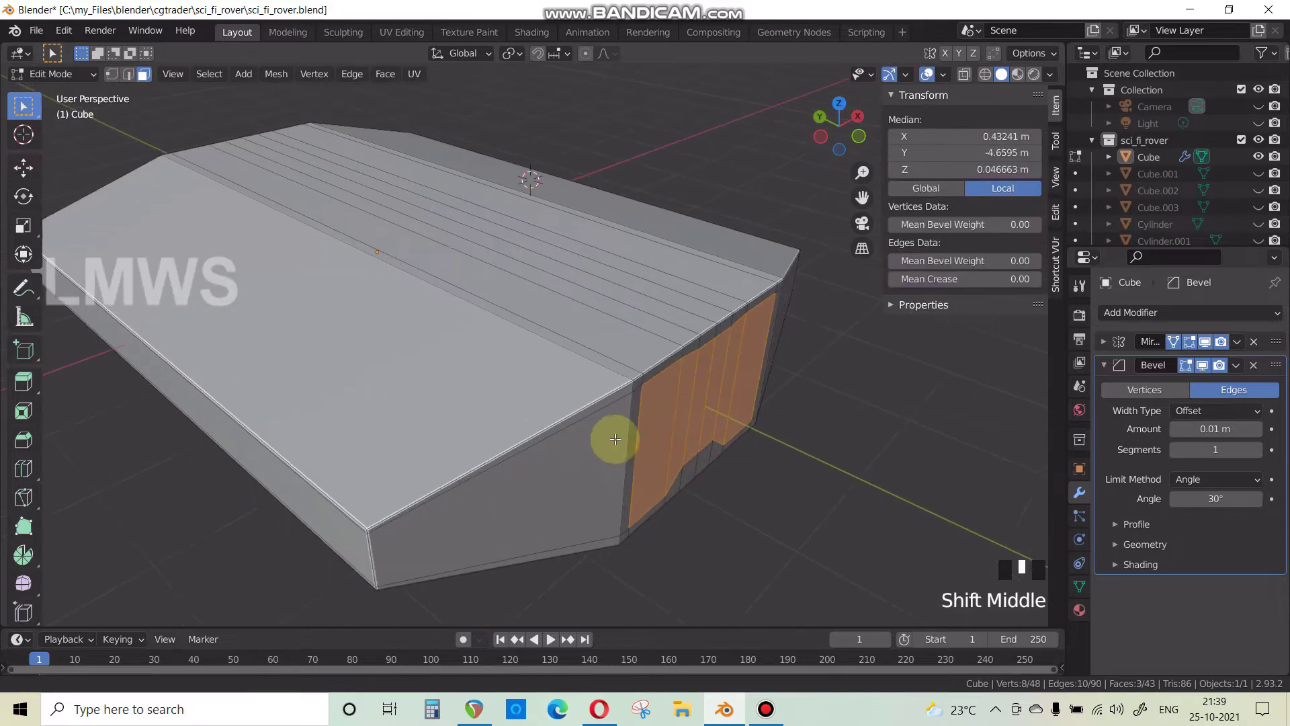
scroll(662, 448, up, 1)
scroll(804, 483, down, 2)
key(Tab)
middle_drag(783, 483, 442, 427)
scroll(571, 413, up, 2)
key(Tab)
scroll(531, 410, up, 2)
Inset the angled front side face by extruding it in place and scaling it to about 0.9, and extrude it inward about 0.037 m.
click(504, 417)
scroll(510, 417, down, 2)
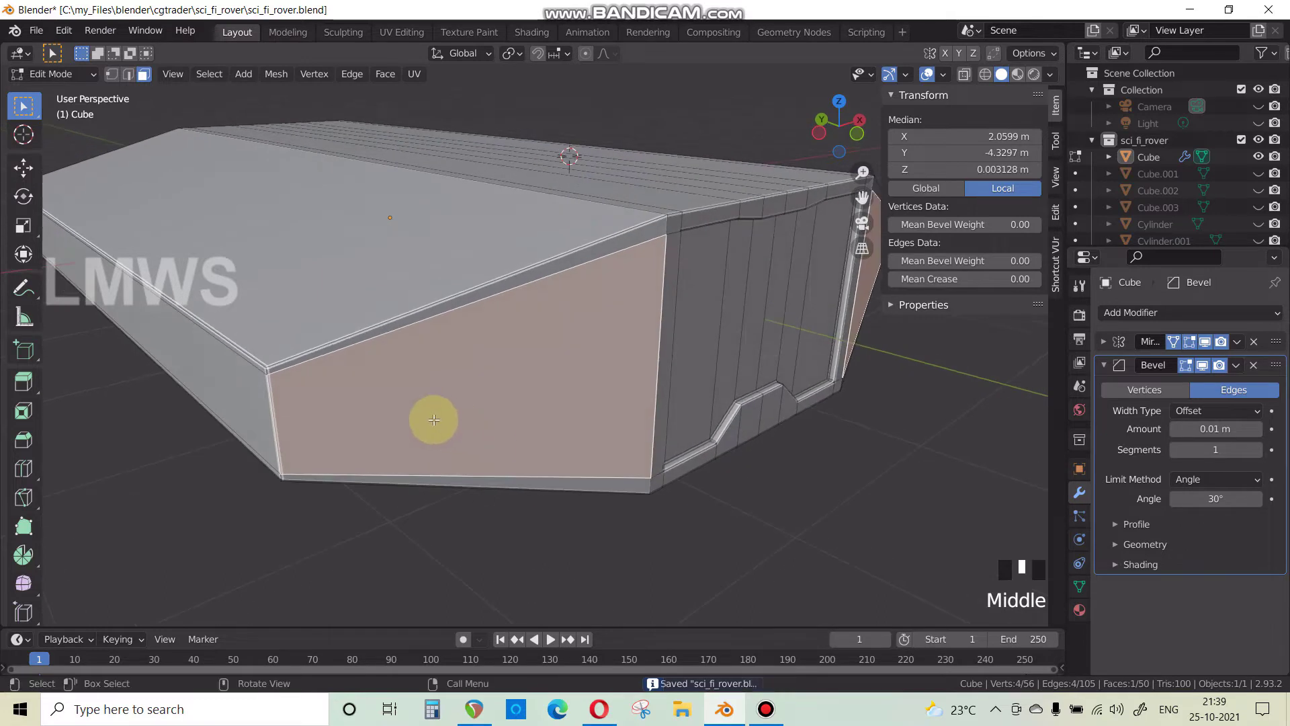
key(alt+a)
click(667, 380)
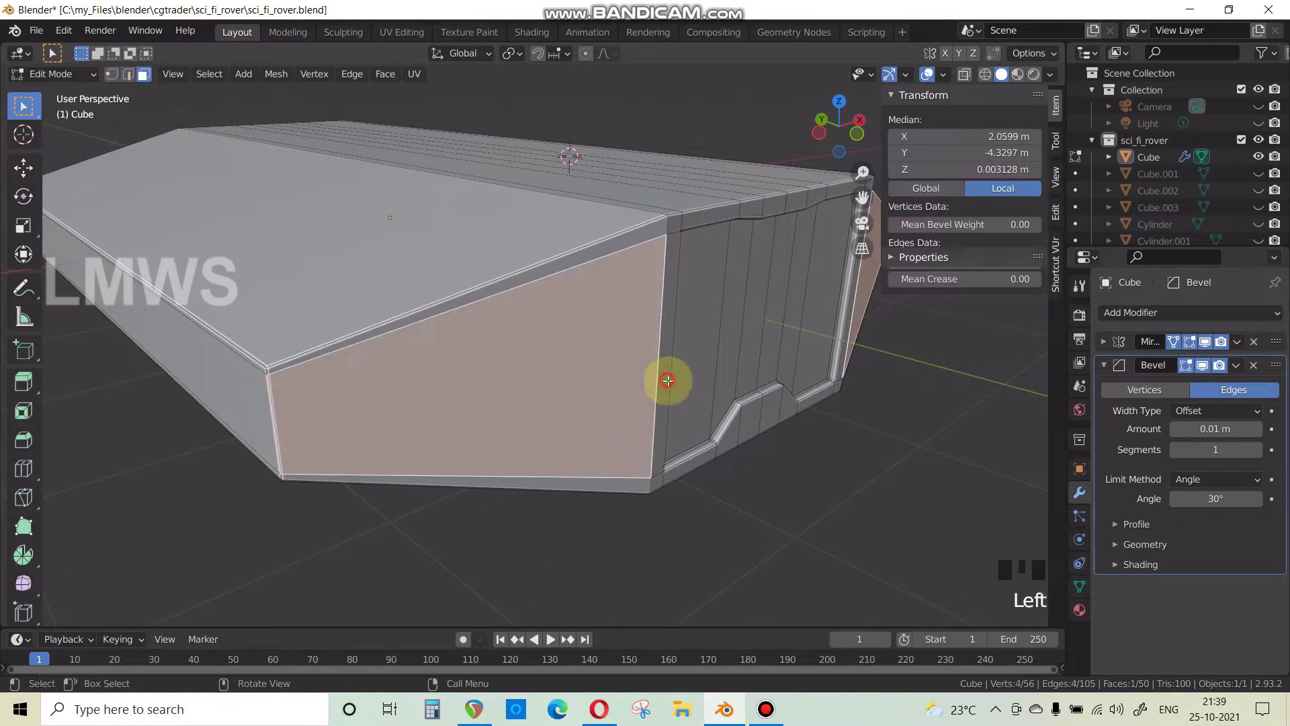
key(e)
right_click(640, 381)
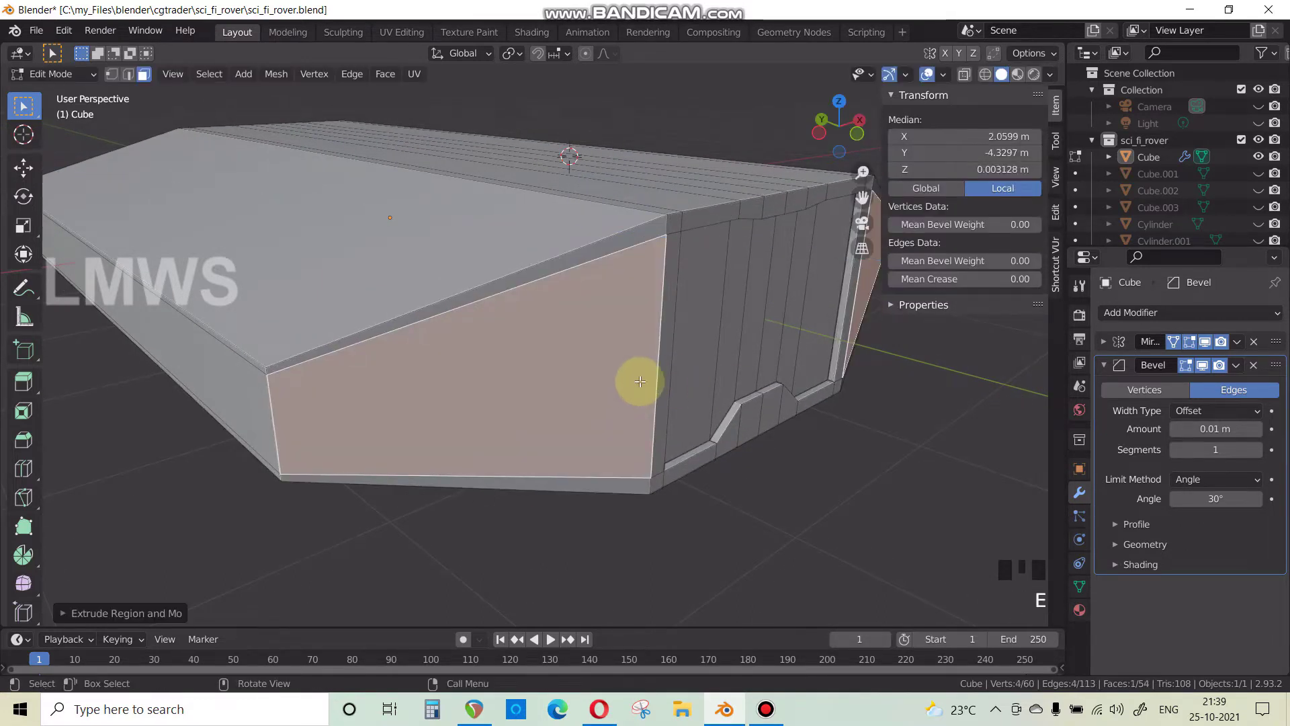
key(s)
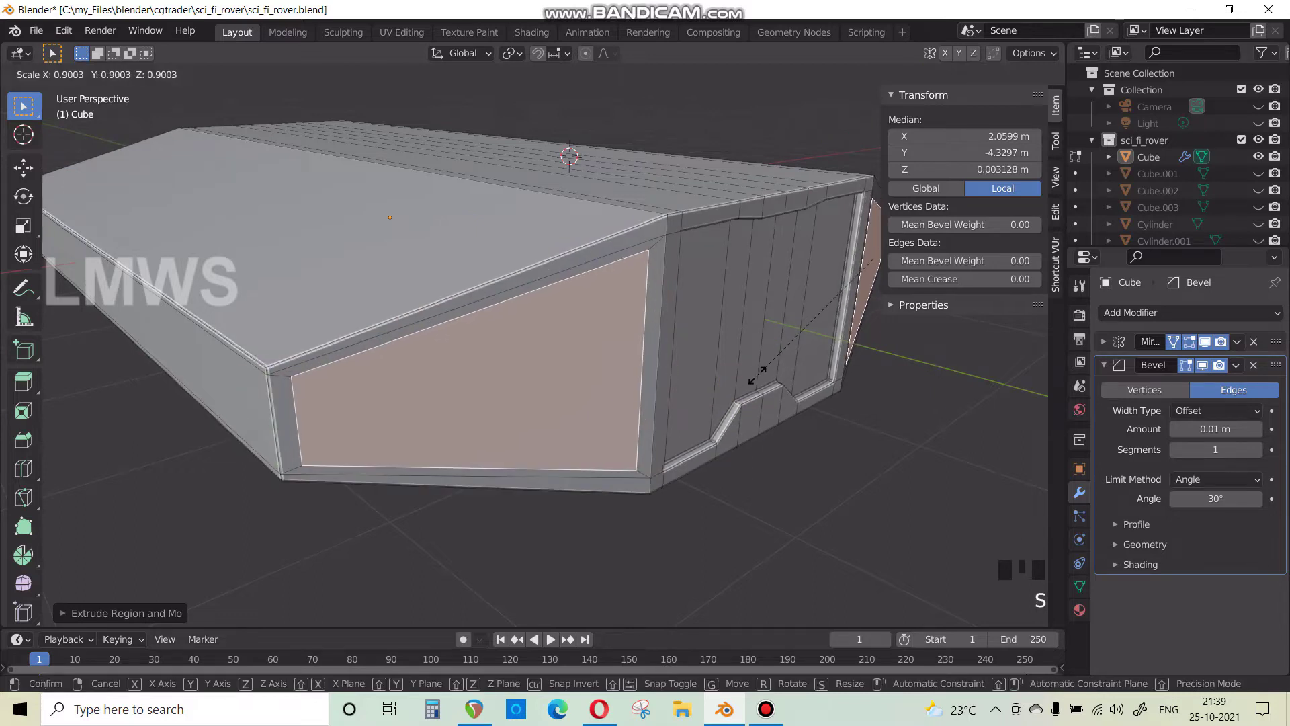
click(739, 390)
key(e)
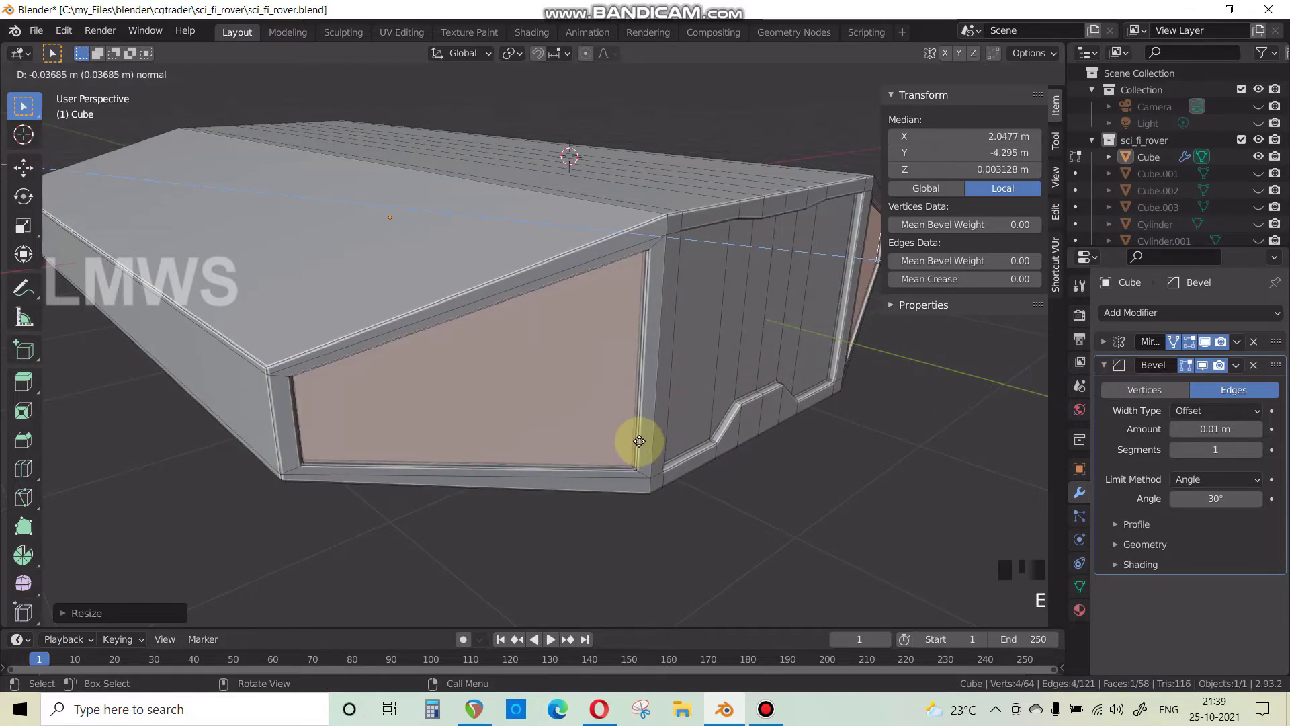
click(639, 442)
Inspect the recessed front panels in Object and Edit Mode, deselect the hull and save the file.
key(Tab)
scroll(635, 465, down, 3)
middle_drag(635, 465, 533, 446)
scroll(643, 457, up, 2)
key(ctrl+s)
key(Tab)
scroll(533, 446, up, 3)
key(Tab)
key(alt+a)
middle_drag(644, 456, 477, 322)
key(ctrl+s)
scroll(596, 440, up, 2)
key(ctrl+s)
In Edit Mode, add a crosswise loop cut near the hull's front at about -2.69 m in Y and flatten it along Y.
key(Tab)
key(alt+a)
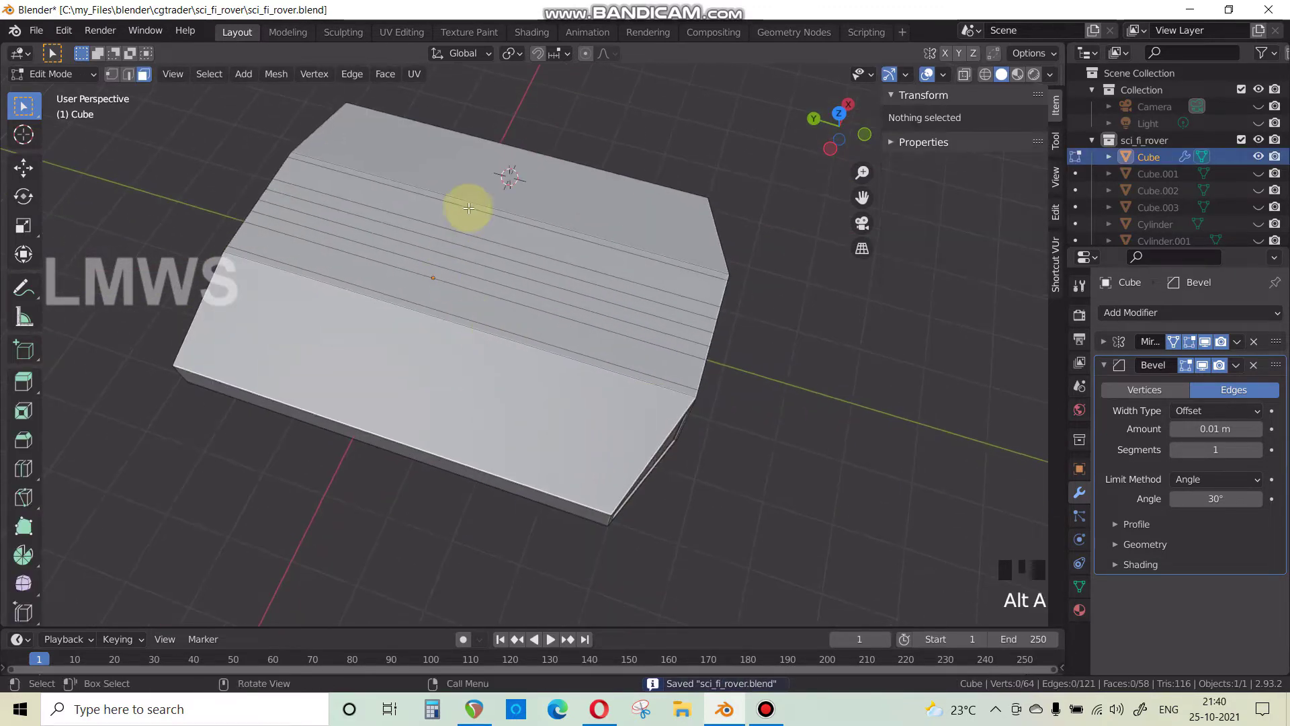
key(ctrl+r)
click(470, 205)
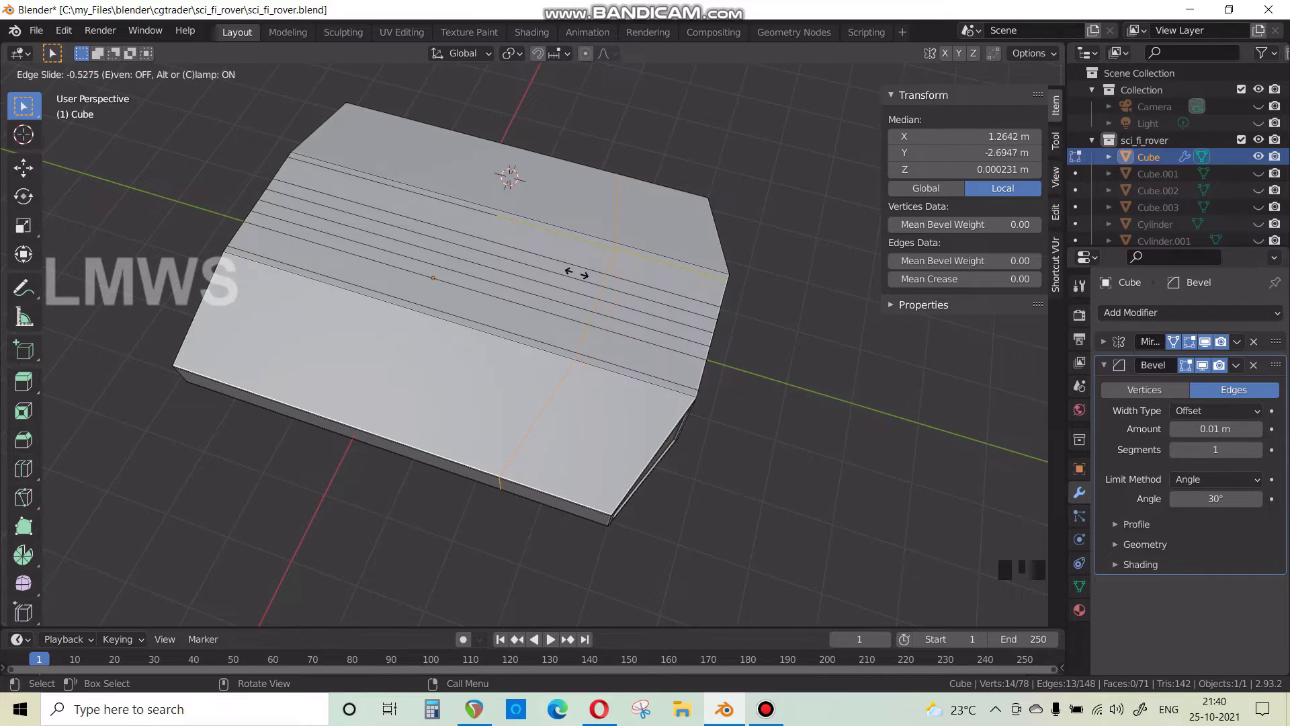
click(672, 304)
middle_drag(590, 284, 746, 409)
key(s)
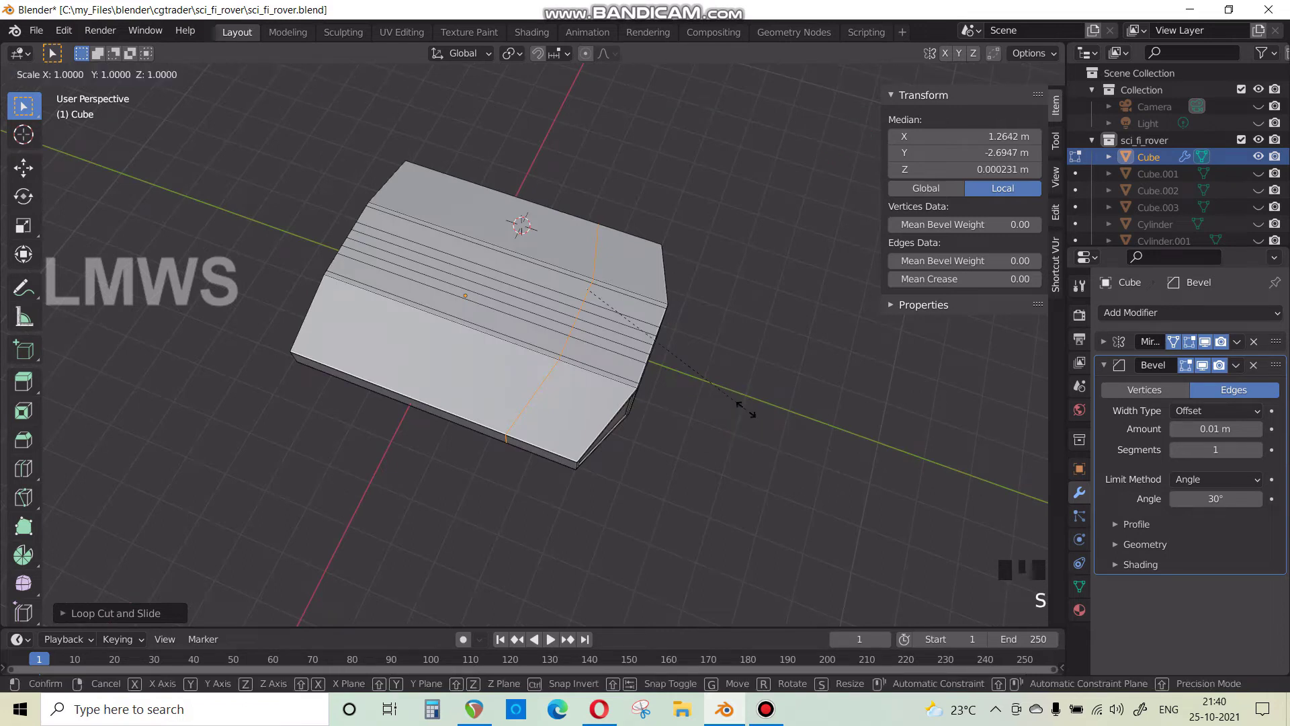
key(y)
click(746, 409)
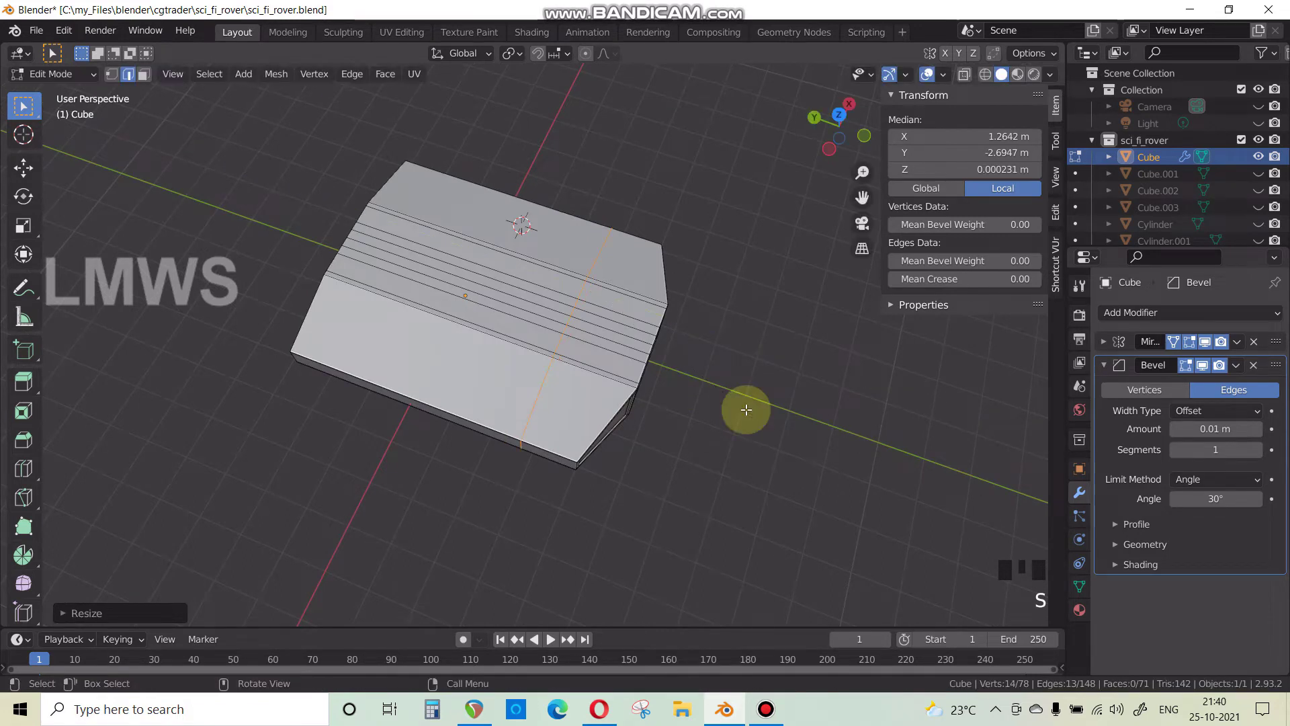
Save the file and bevel the crosswise loop into a narrow strip around the hull.
scroll(734, 405, up, 1)
shift+middle_drag(734, 406, 648, 423)
scroll(551, 402, up, 2)
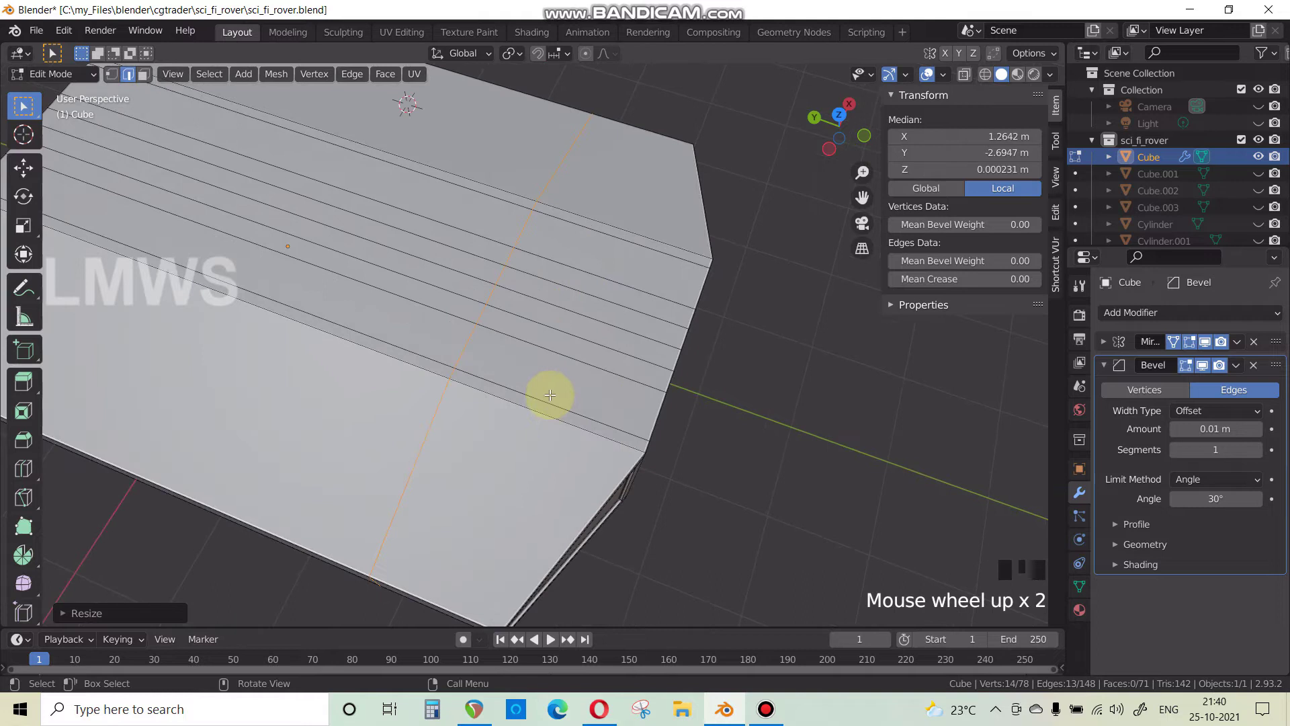
scroll(549, 395, down, 1)
scroll(547, 403, up, 1)
middle_drag(547, 403, 590, 354)
scroll(604, 362, up, 1)
key(ctrl+s)
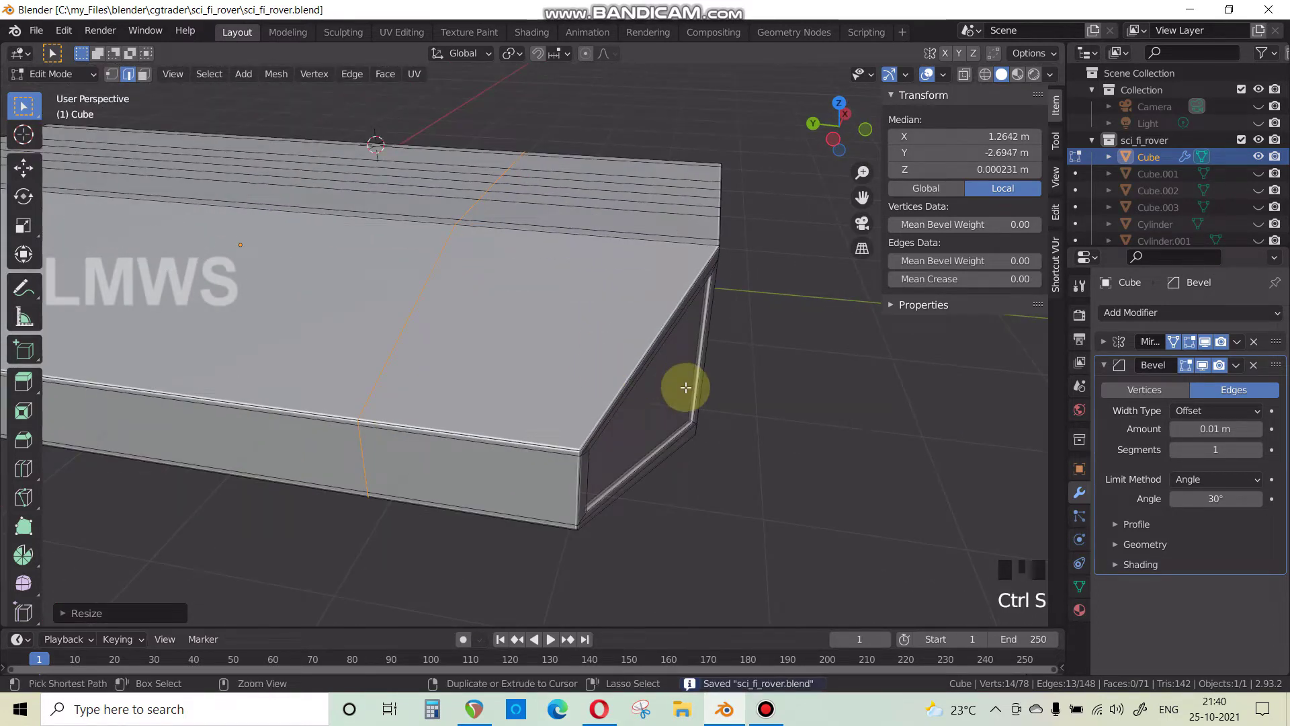
key(ctrl+b)
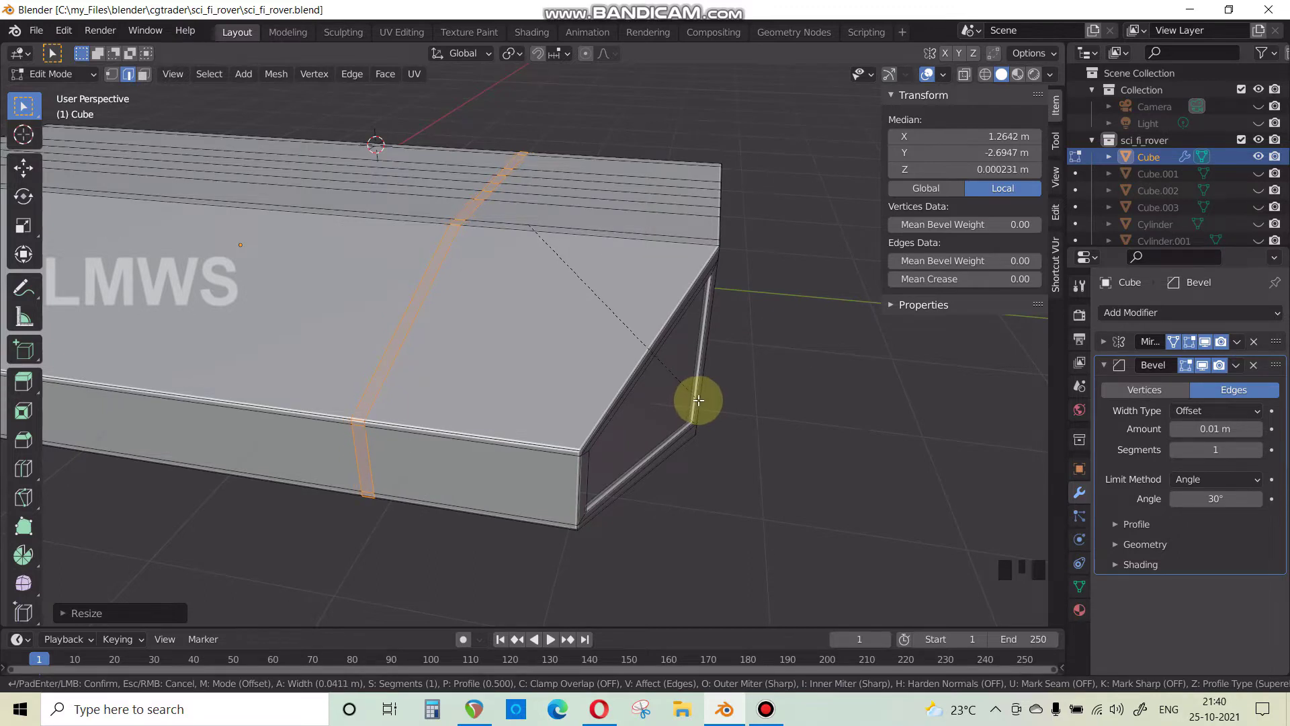
click(658, 429)
Sink the strip into a groove: extrude it in place, scale it to about 0.91 along Z and move it about 0.06 m inward along X.
key(e)
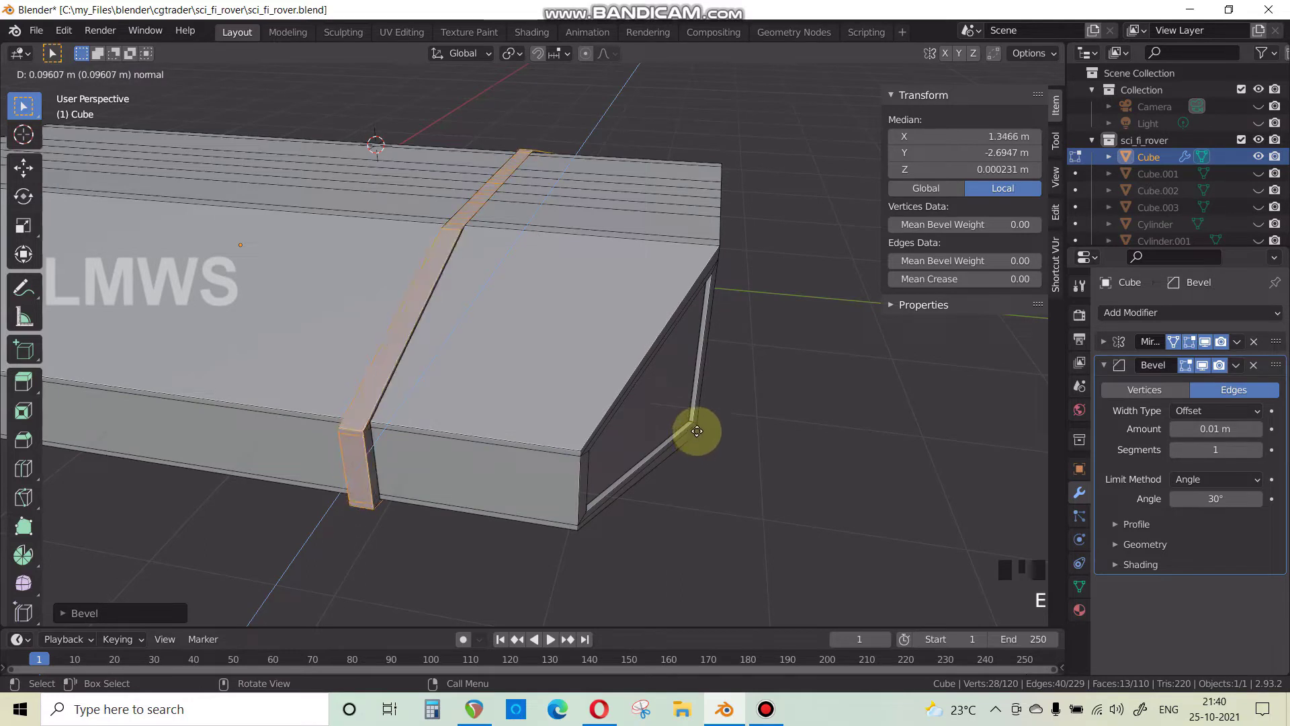
right_click(696, 445)
key(s)
key(z)
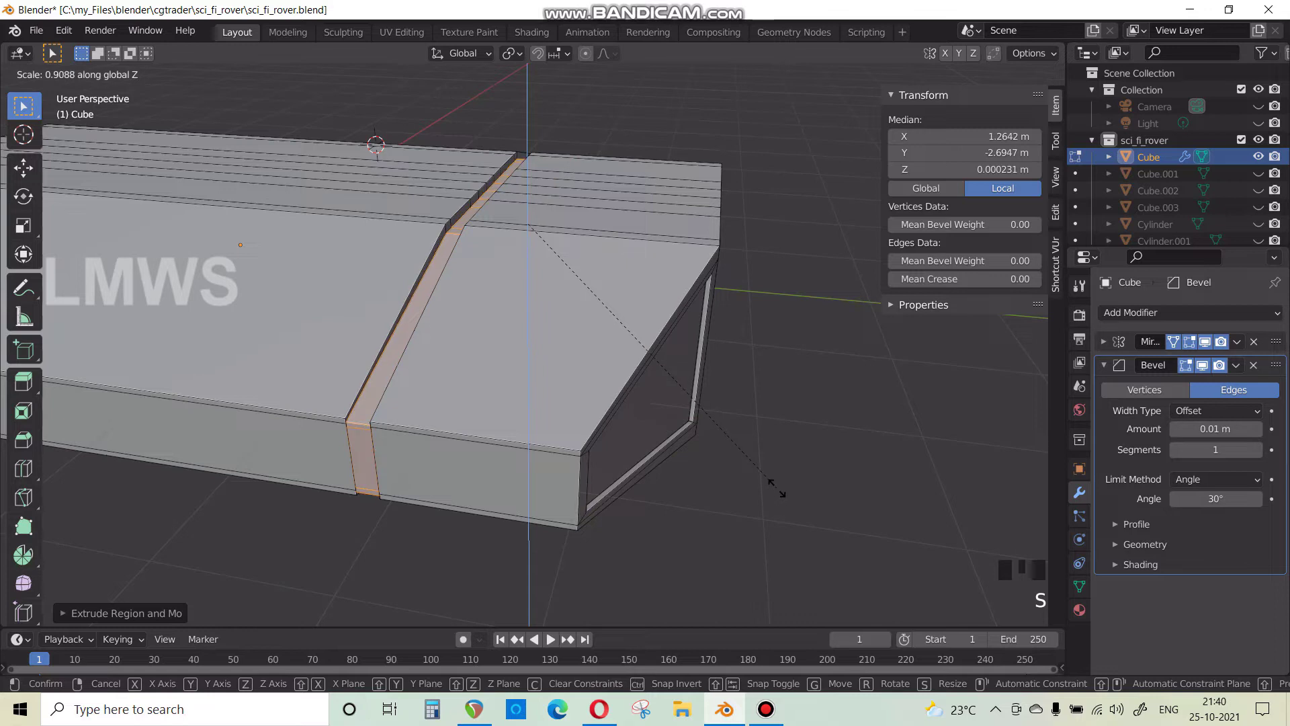
click(778, 489)
middle_drag(639, 521, 532, 463)
key(g)
key(x)
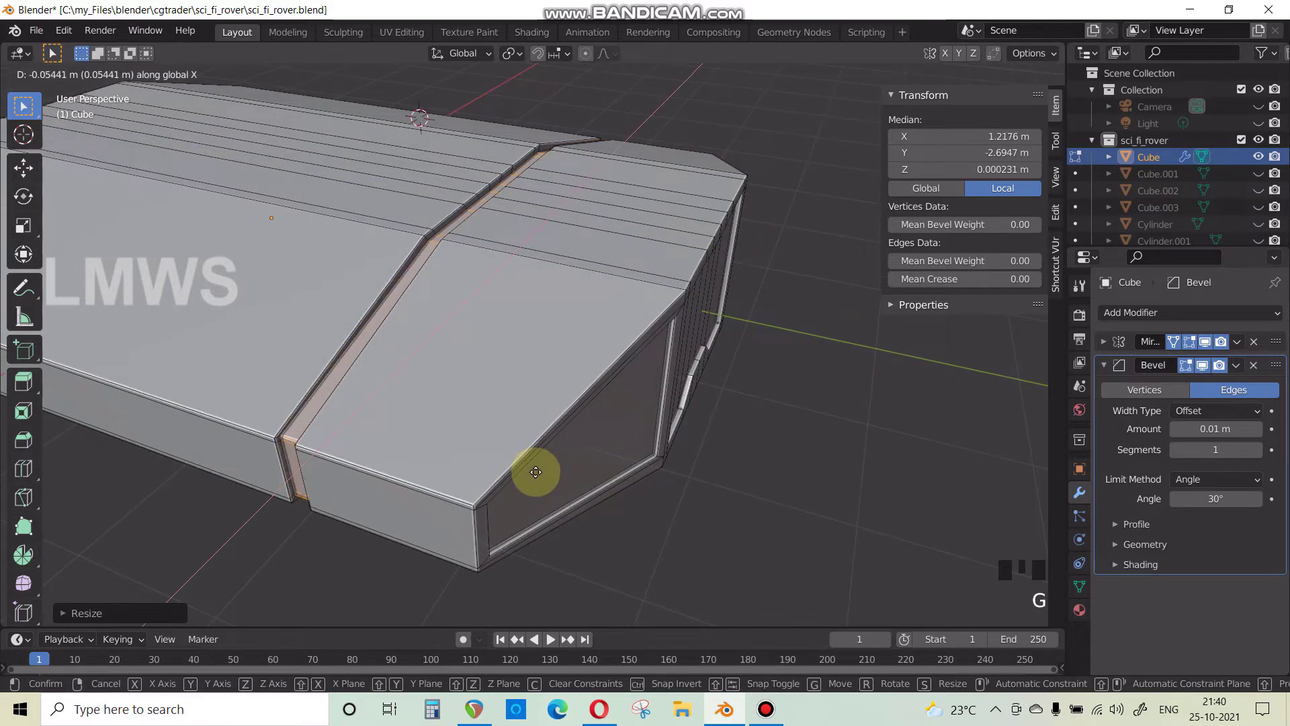
click(536, 472)
Return to Object Mode, deselect the hull, check the groove and save the file.
middle_drag(702, 484, 386, 485)
scroll(680, 504, down, 2)
shift+middle_drag(680, 505, 586, 489)
key(Tab)
key(alt+a)
middle_drag(483, 457, 551, 454)
key(ctrl+s)
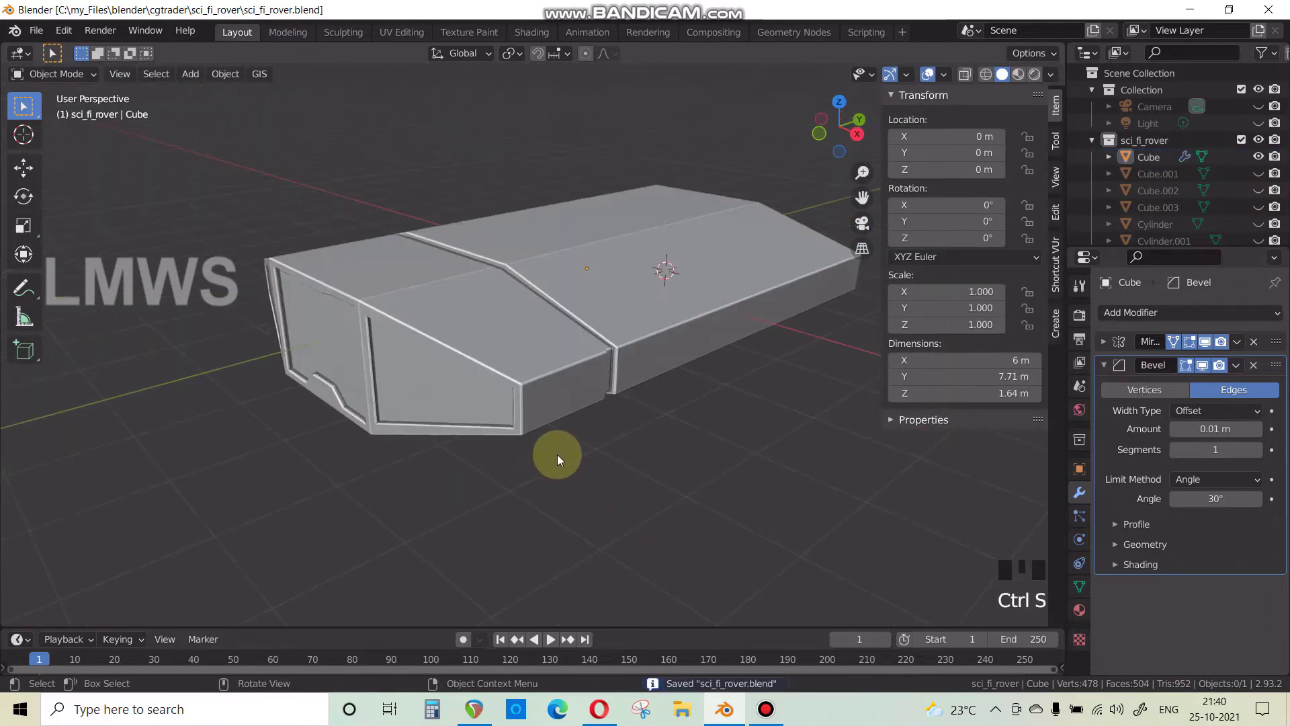
Shade the hull smooth and inspect its front panels and groove in Edit Mode and Object Mode.
scroll(631, 465, up, 3)
middle_drag(630, 464, 562, 495)
scroll(535, 505, up, 2)
click(571, 432)
right_click(574, 405)
click(575, 391)
mouse_move(575, 393)
middle_down()
mouse_move(656, 471)
mouse_move(541, 384)
middle_up()
key(Tab)
scroll(544, 384, up, 2)
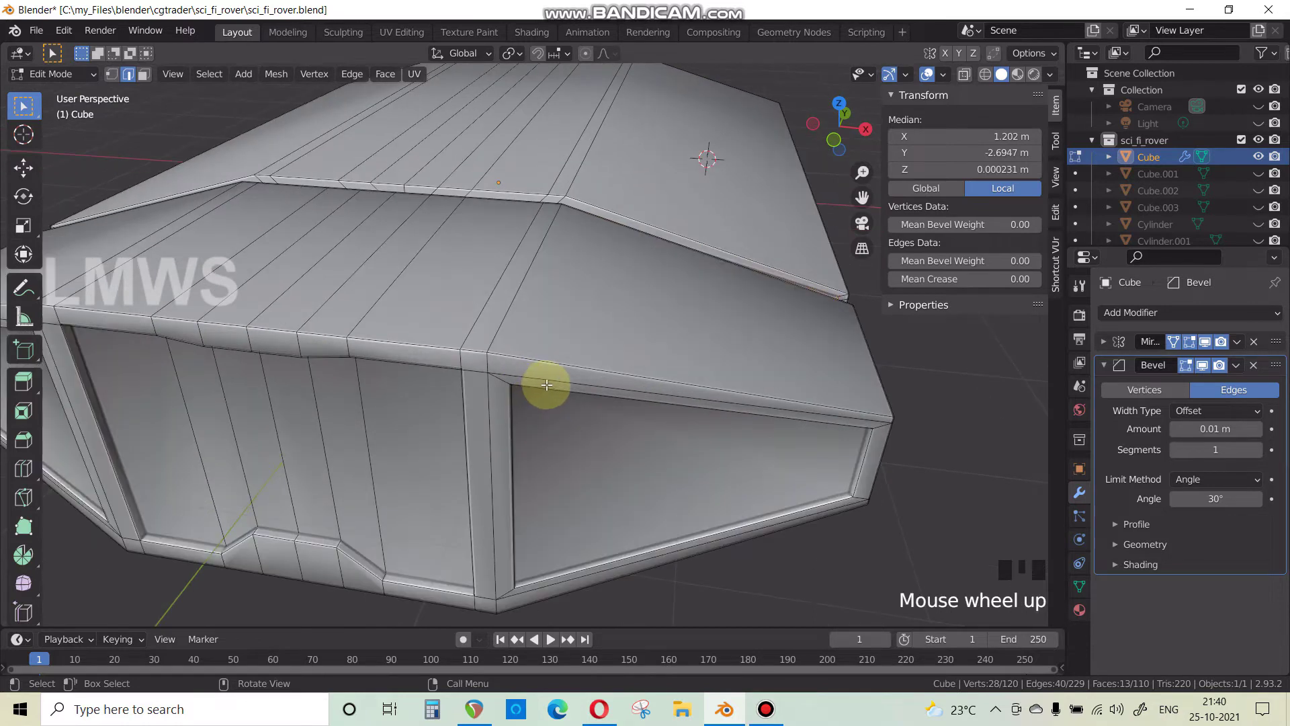
scroll(546, 384, down, 3)
key(Tab)
middle_drag(703, 446, 543, 454)
middle_drag(633, 345, 610, 313)
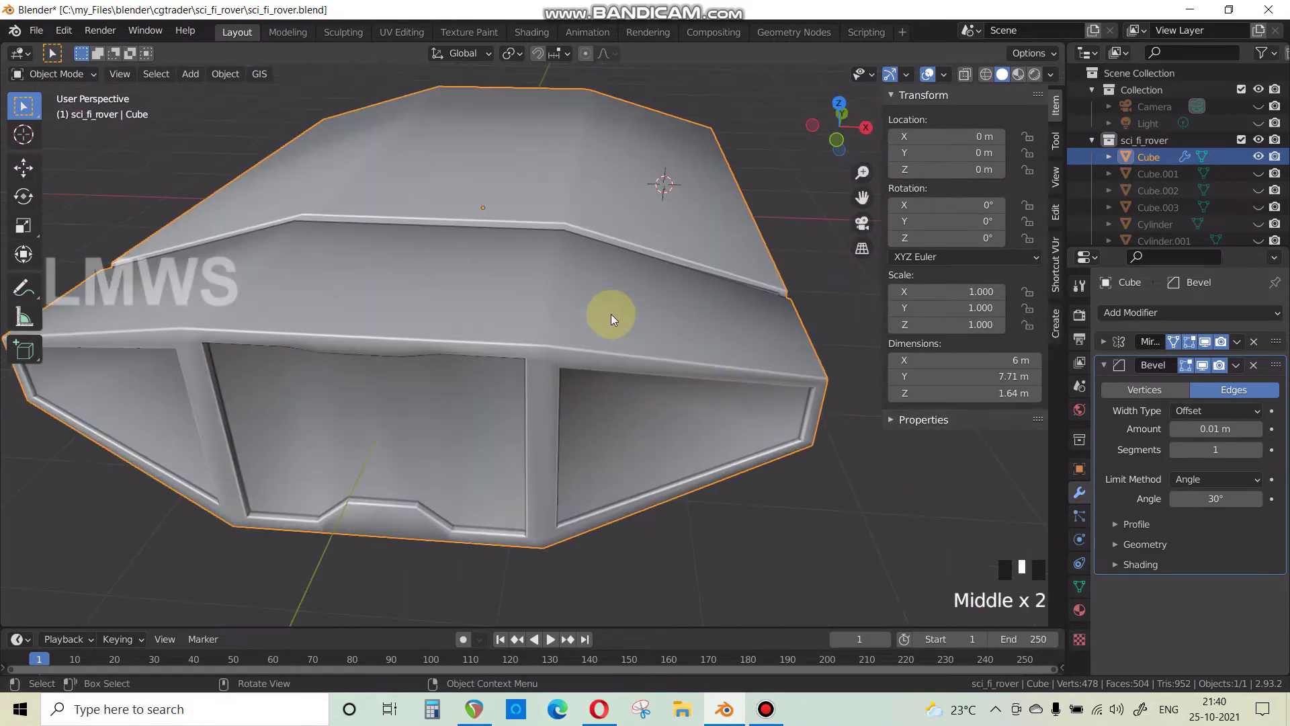
Set the hull's shading back to flat and save the file.
right_click(597, 322)
scroll(639, 426, down, 3)
middle_drag(640, 426, 502, 456)
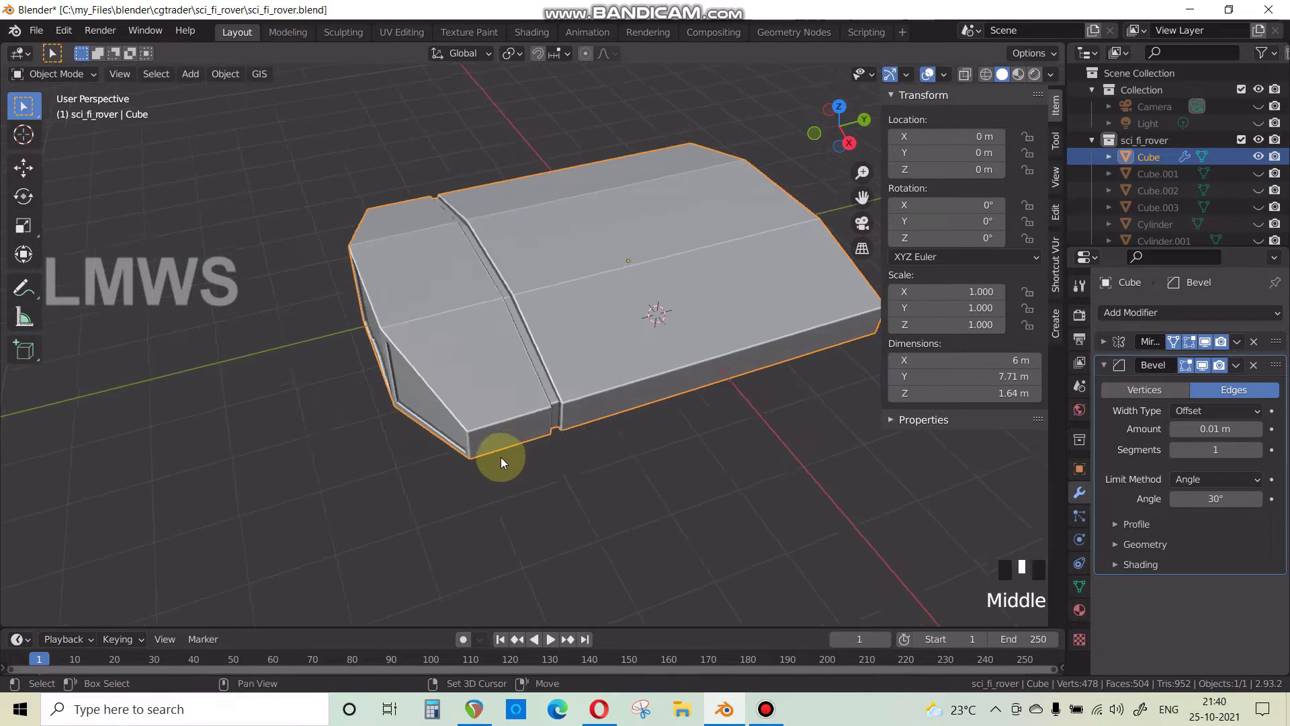
scroll(508, 452, up, 3)
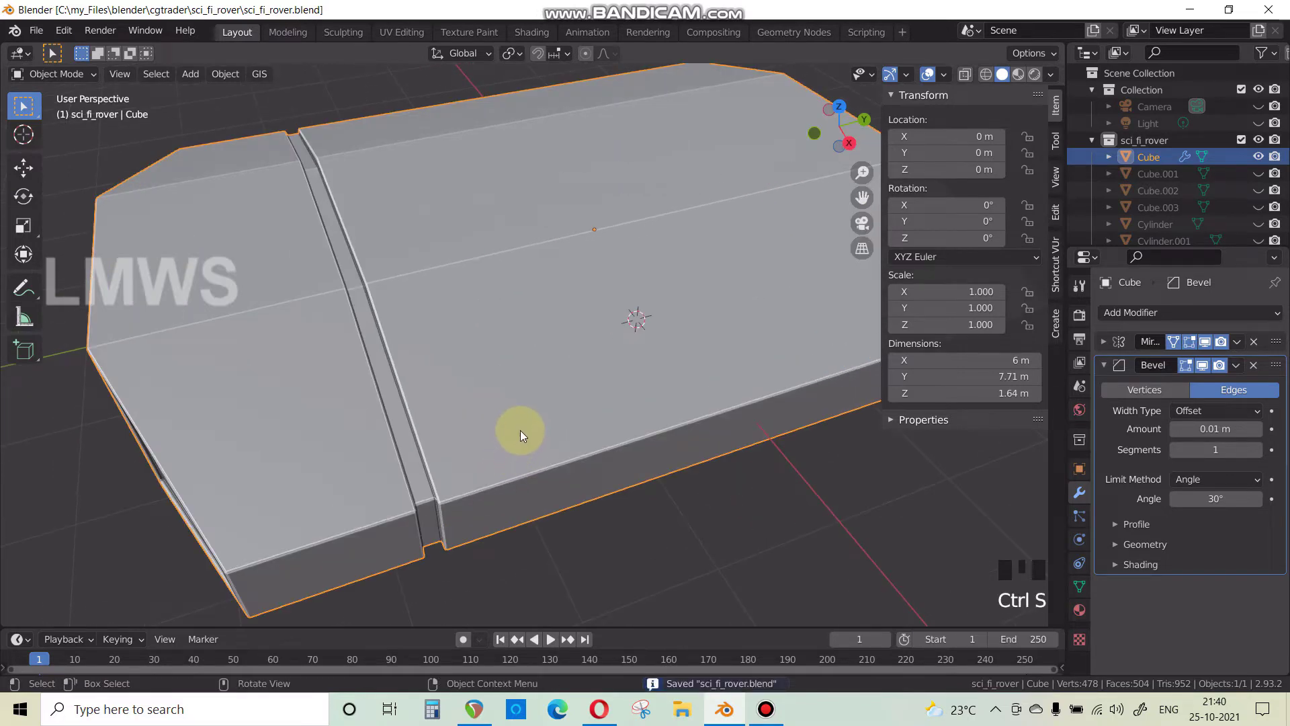
scroll(519, 411, down, 2)
middle_drag(519, 412, 535, 437)
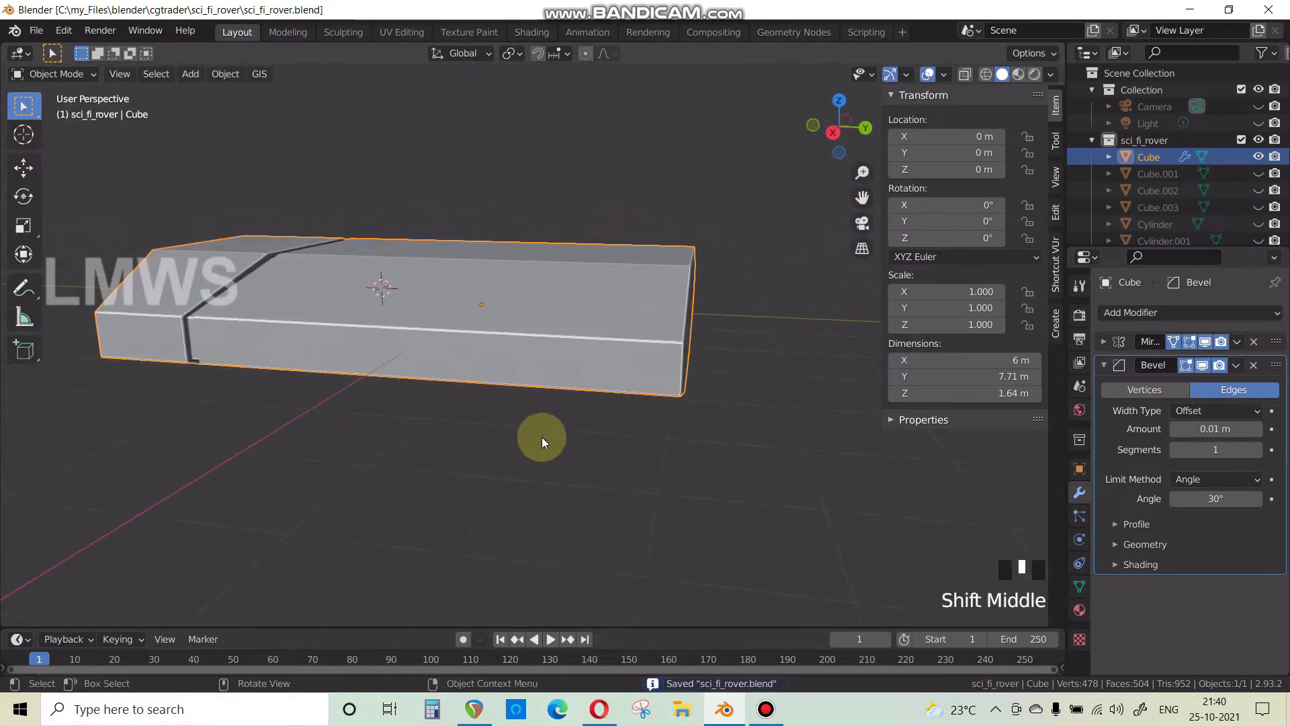
Enter Edit Mode on the hull and clear the mesh selection.
click(604, 358)
key(Tab)
middle_drag(599, 377, 576, 319)
key(alt+a)
Add a loop cut across the hull and slide it to about 0.67 m along Y.
key(ctrl+r)
scroll(596, 313, up, 2)
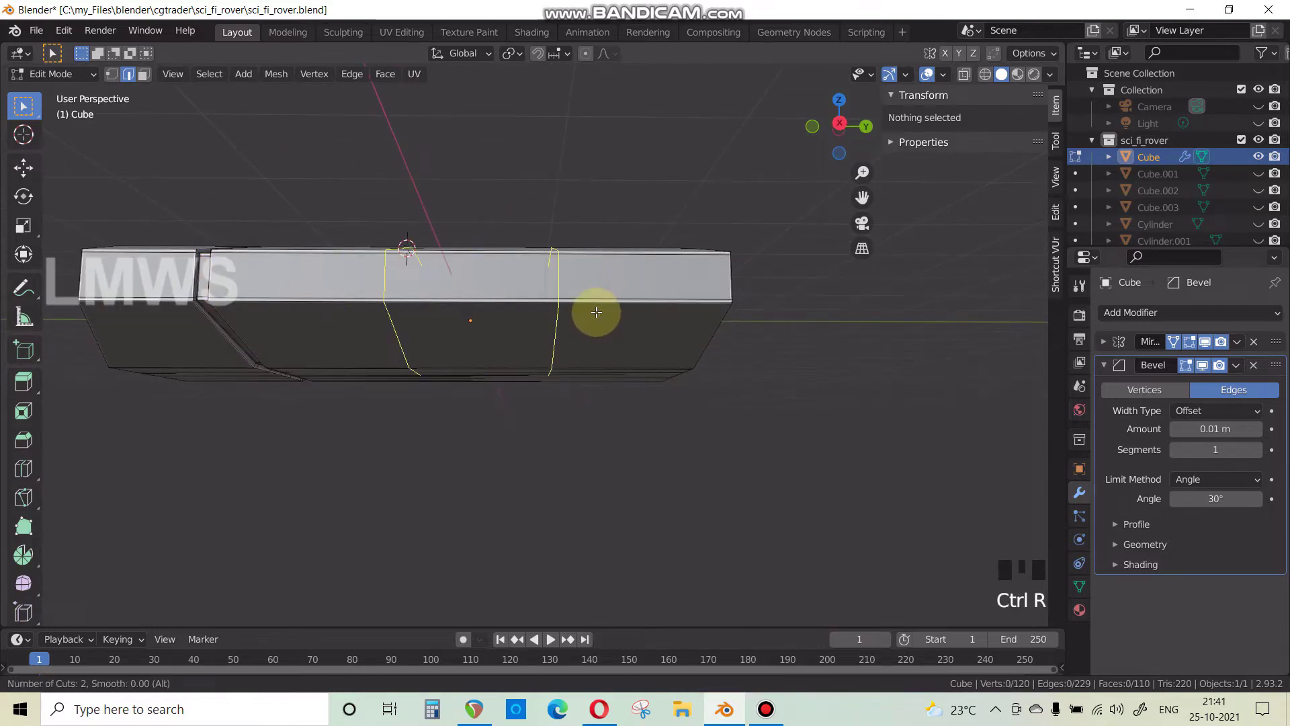
click(596, 312)
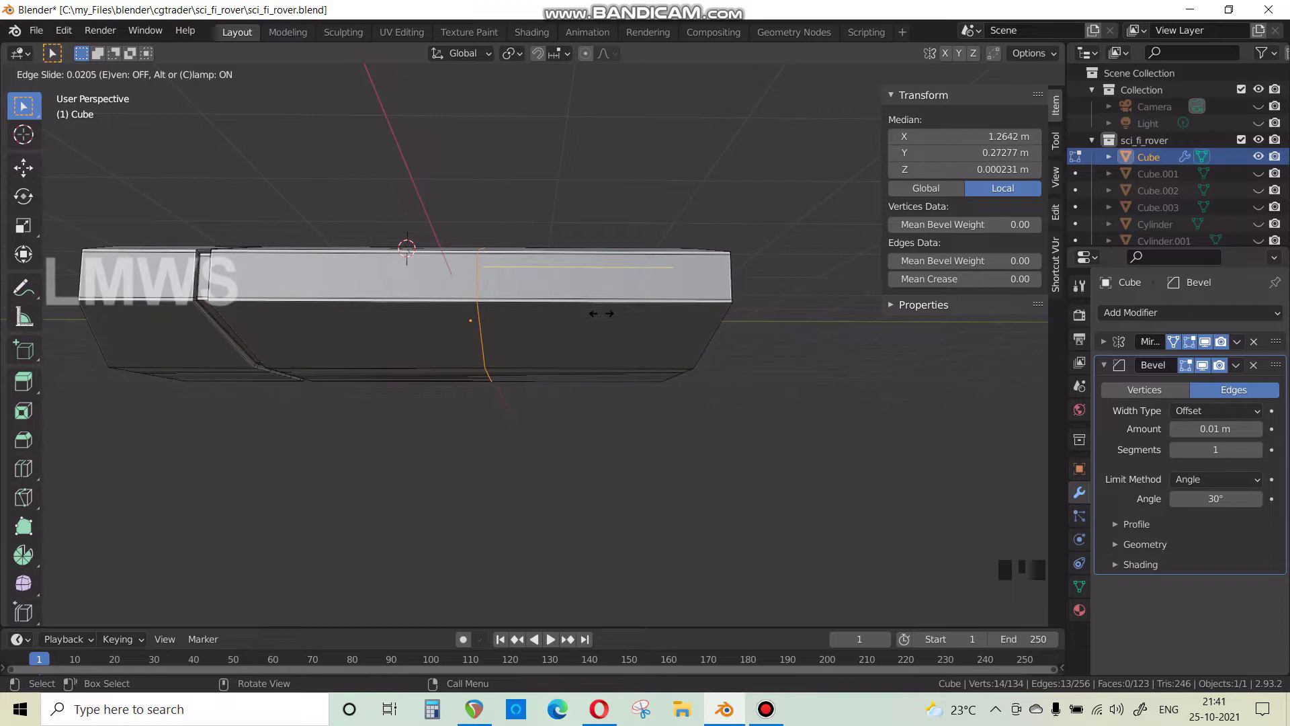
click(639, 312)
Add two loop cuts across the hull's rear section, centred at about 1.86 m along Y, and bevel them into two strips.
key(ctrl+r)
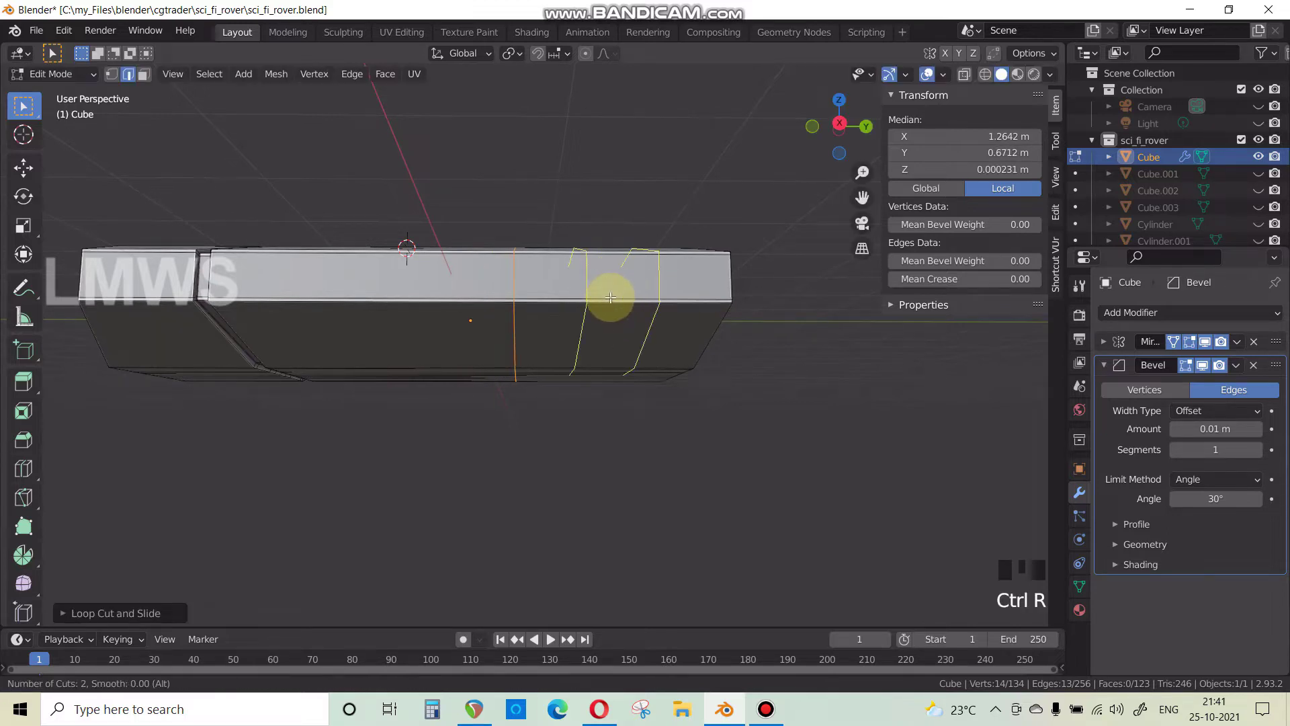
click(686, 331)
click(728, 345)
scroll(711, 357, up, 2)
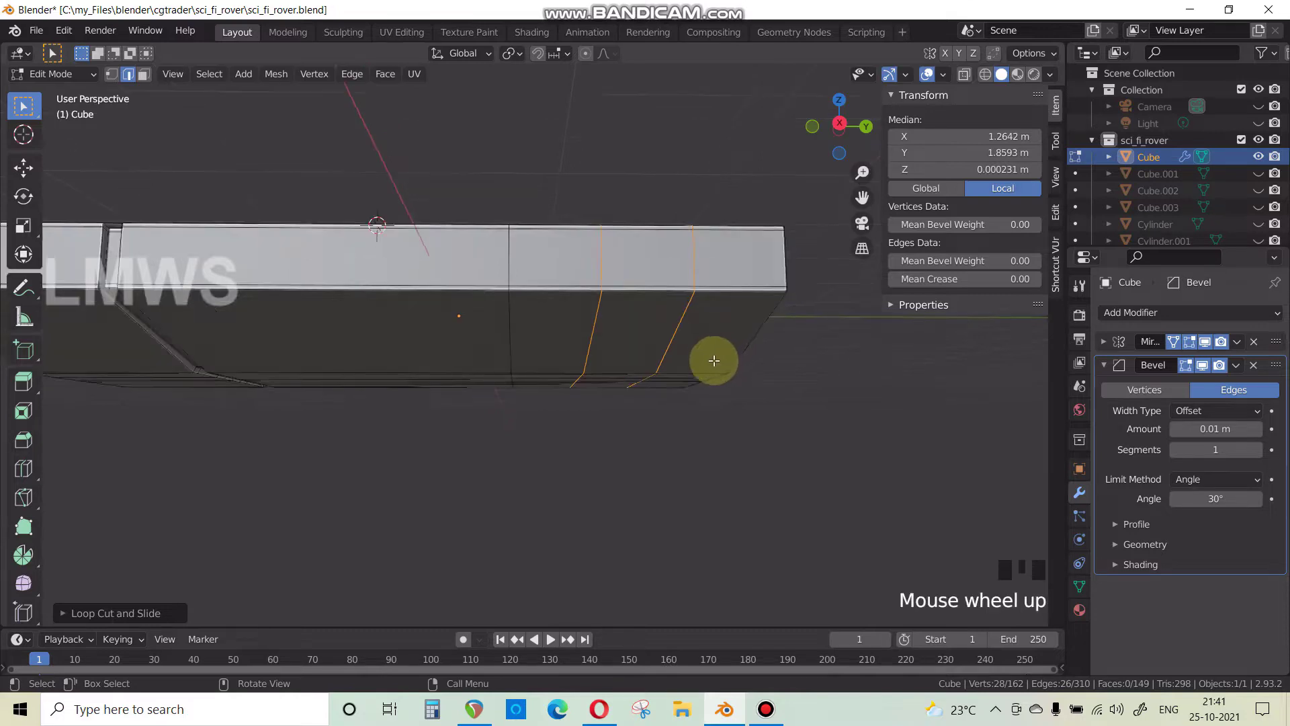
shift+middle_drag(712, 357, 674, 381)
key(ctrl+b)
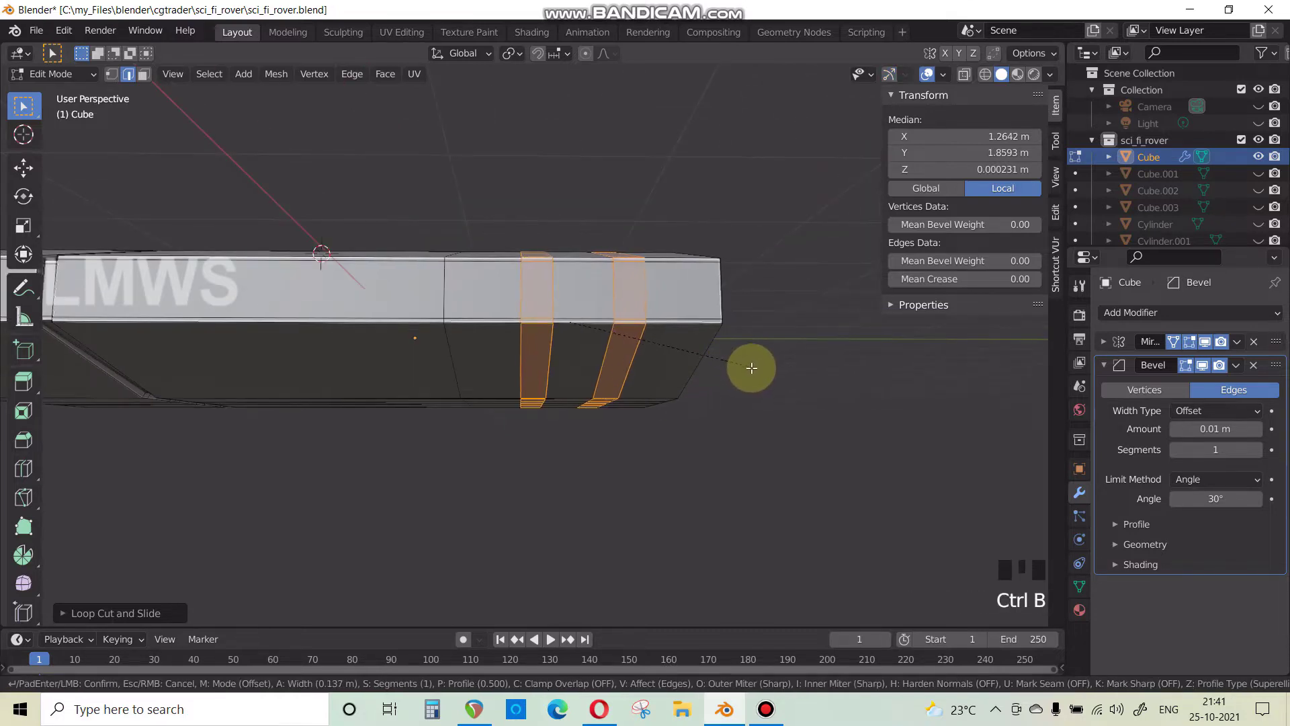
click(717, 383)
Examine the strips from below and compare them with the rover reference image in the browser.
middle_drag(716, 383, 565, 438)
scroll(541, 417, up, 2)
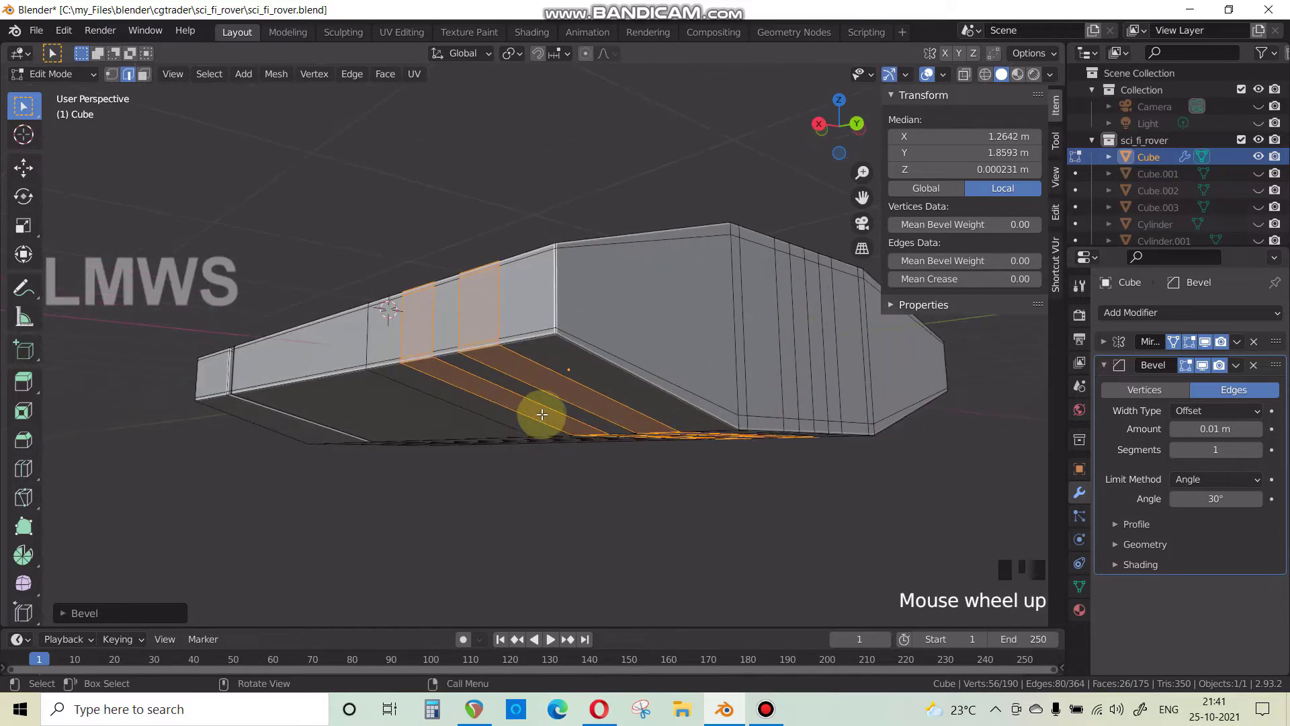
key(alt+Tab)
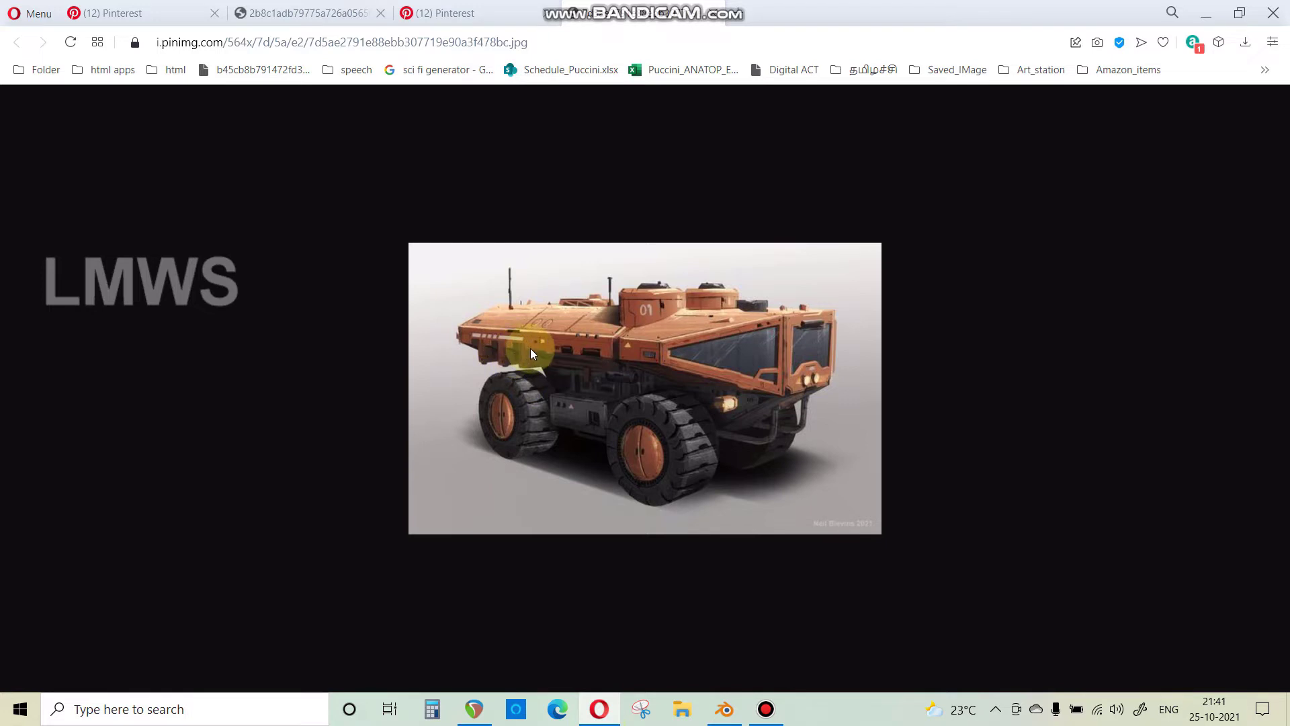
click(720, 711)
Back in Blender, undo the bevel and the paired loop cuts, and save the file.
middle_drag(619, 369, 546, 403)
scroll(604, 457, down, 2)
key(ctrl+z)
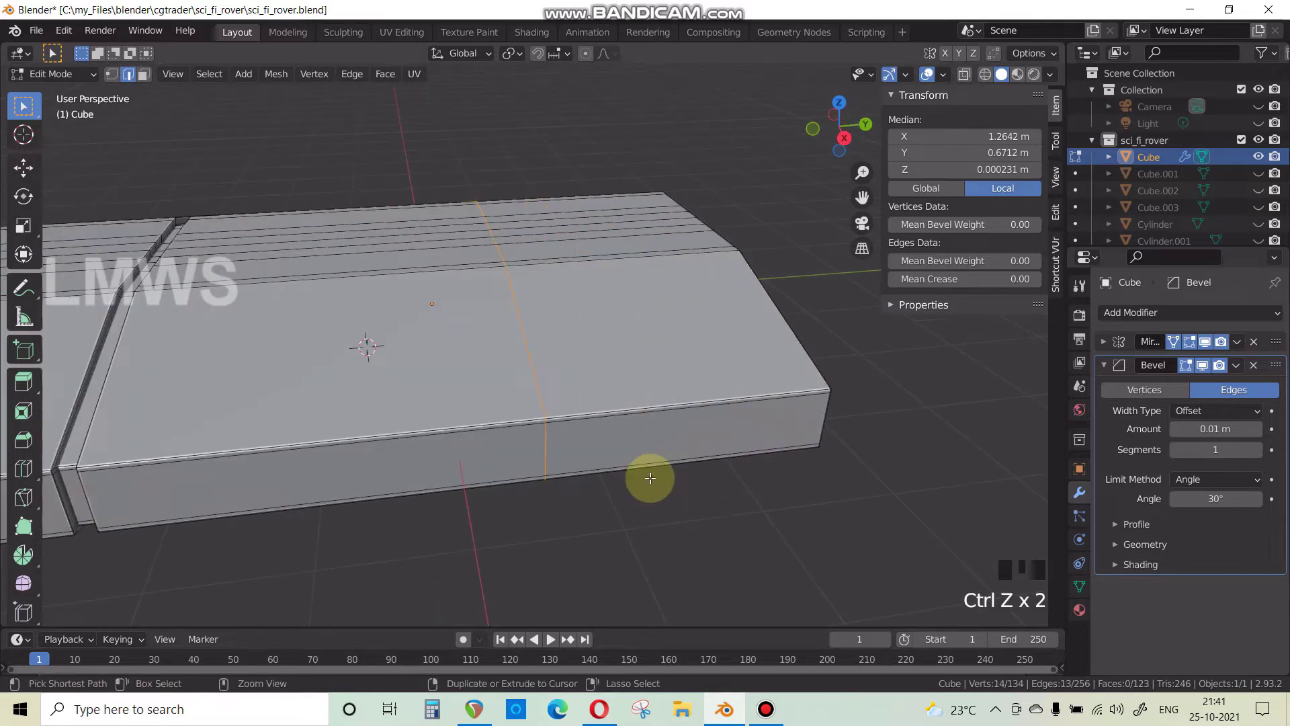
middle_drag(628, 444, 584, 424)
key(ctrl+s)
Redo the paired loop cuts and their bevel on the hull's rear section.
scroll(602, 363, down, 2)
scroll(583, 420, up, 2)
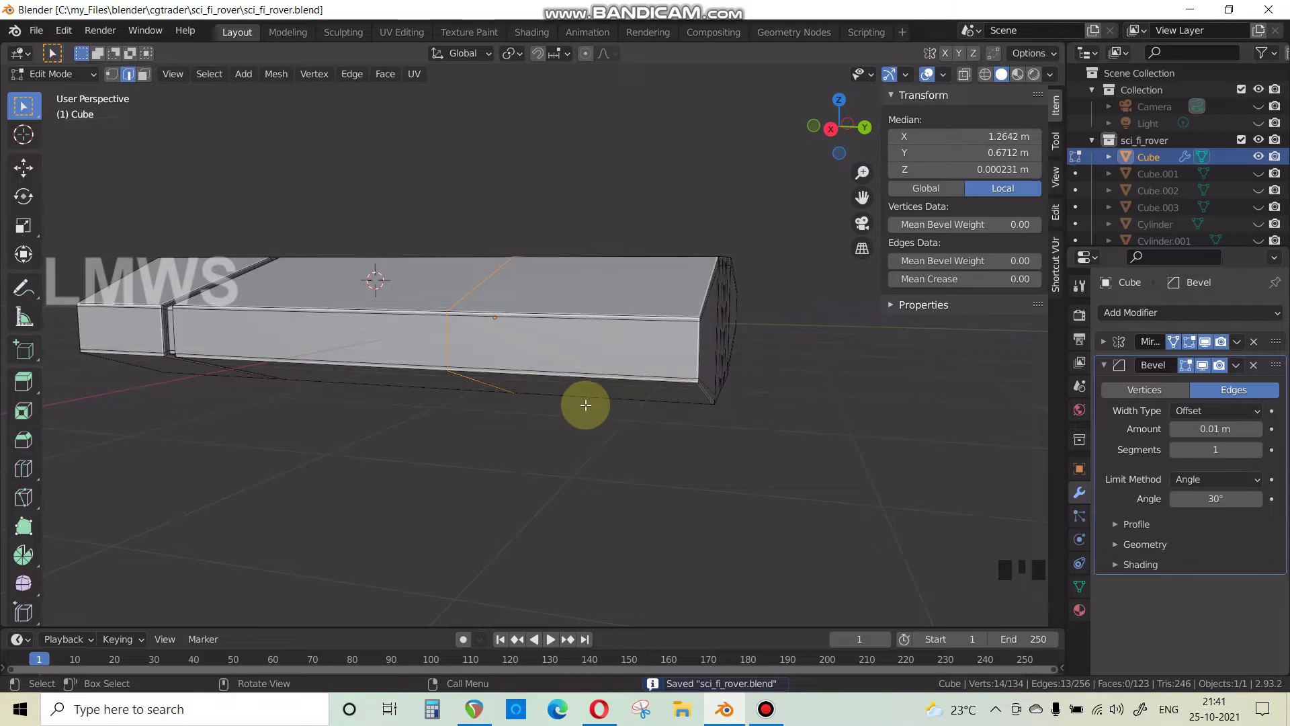
middle_drag(584, 404, 243, 170)
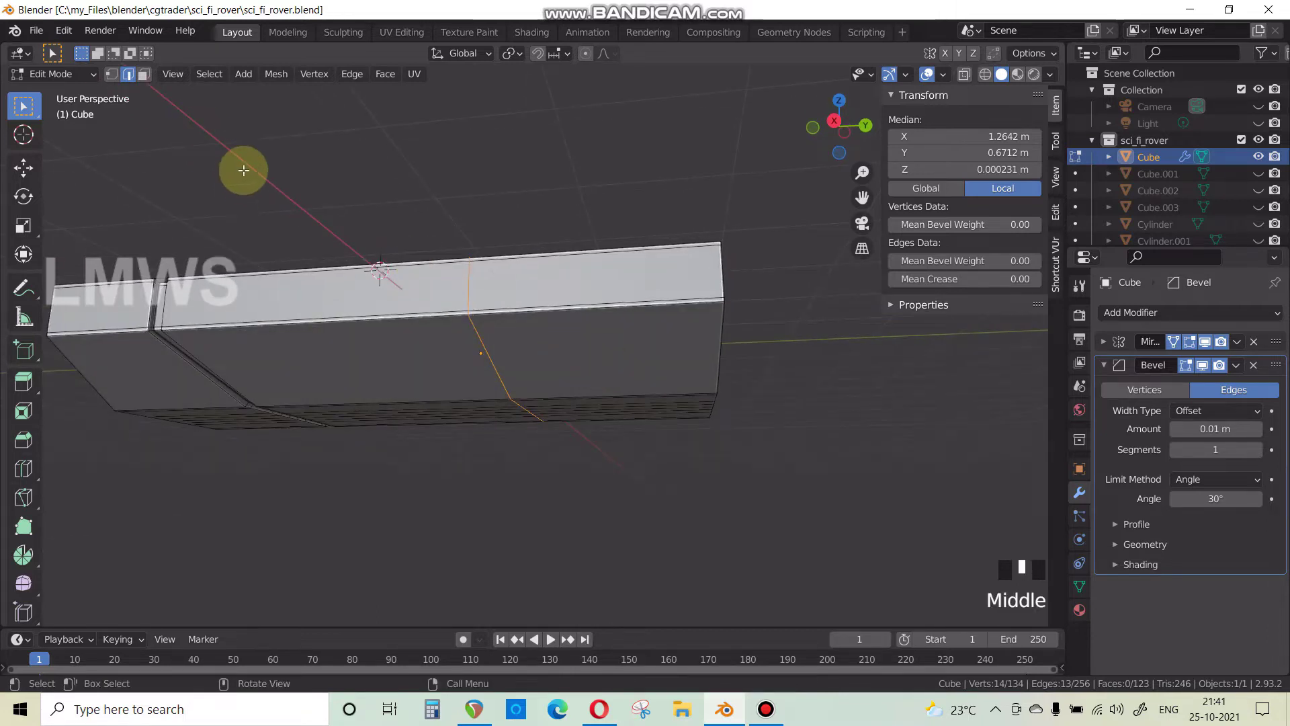
key(ctrl+shift+z)
Add a lengthwise loop cut around the hull's sloped faces, slid toward the outer side edge to about 2.65 m along X.
scroll(565, 337, up, 1)
middle_drag(564, 337, 559, 362)
scroll(629, 356, up, 2)
key(alt+a)
key(ctrl+r)
click(537, 317)
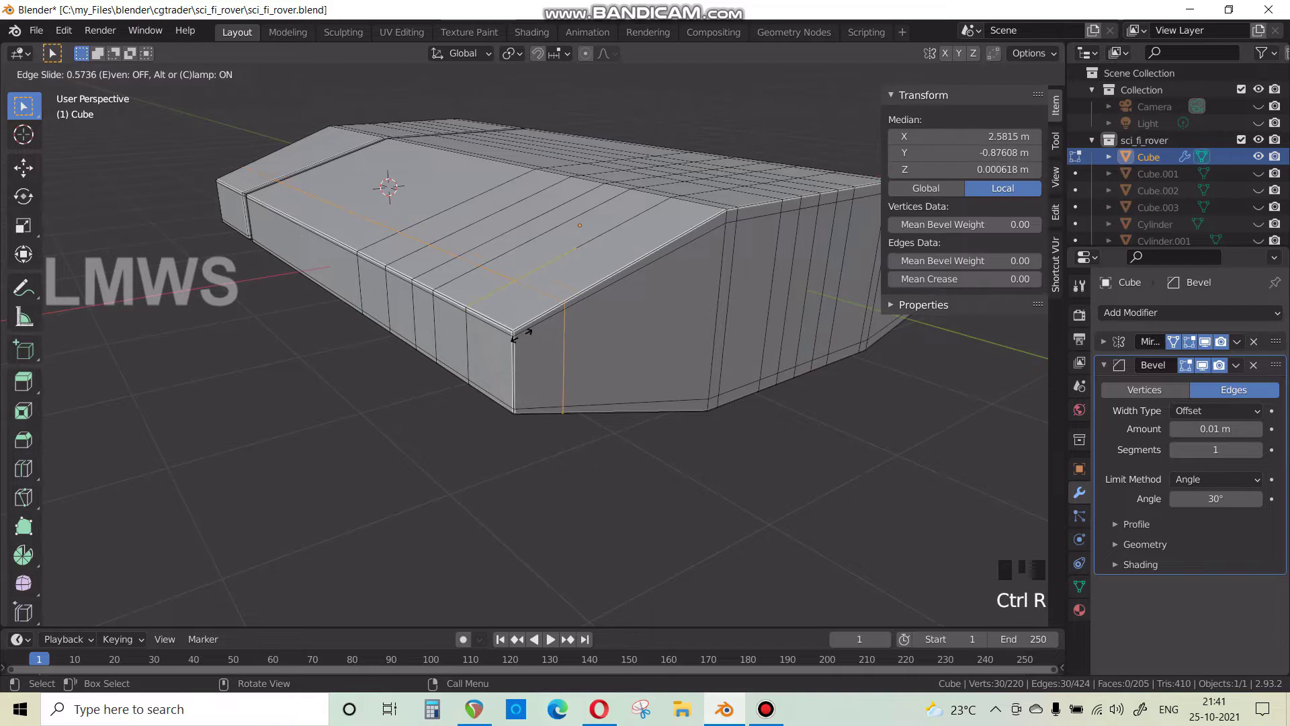
click(513, 340)
In face selection mode, select the two strips' faces on the hull's side and lower outer edge.
middle_drag(596, 287, 456, 435)
scroll(513, 392, up, 2)
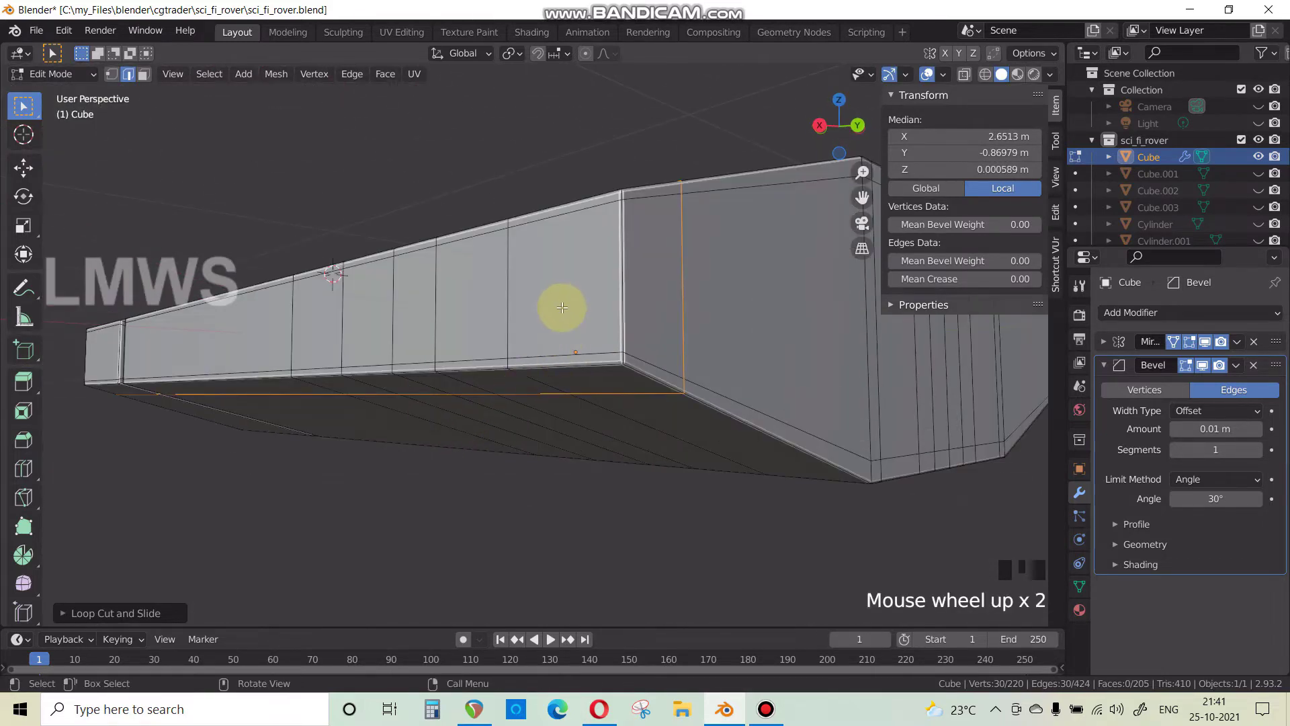
scroll(507, 389, down, 1)
middle_drag(506, 389, 475, 253)
click(143, 74)
click(475, 253)
shift+click(668, 278)
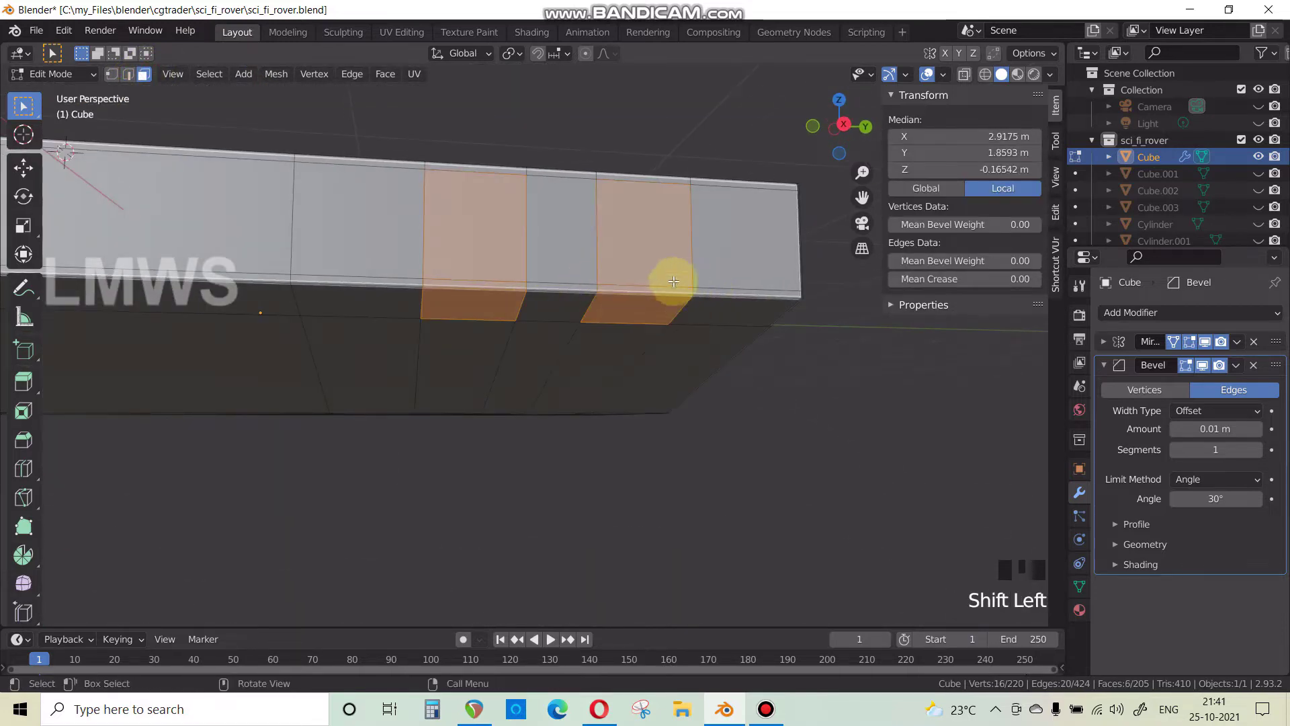
Clear the selection and add a horizontal loop cut around the hull's side, slid down to about -0.22 m along Z.
middle_drag(671, 279, 567, 337)
key(alt+a)
key(ctrl+r)
click(572, 275)
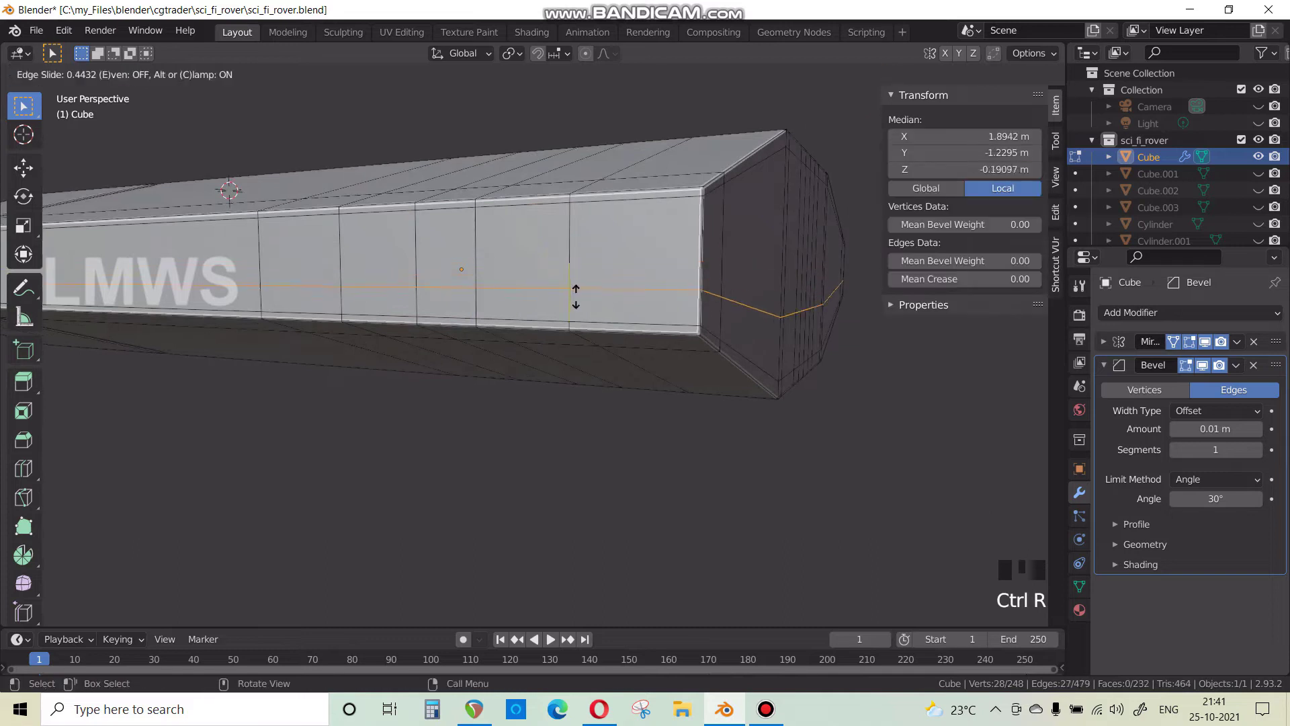
click(580, 298)
Delete both strips' faces below the horizontal cut and on the lower outer edge to open two notches.
middle_drag(580, 298, 495, 265)
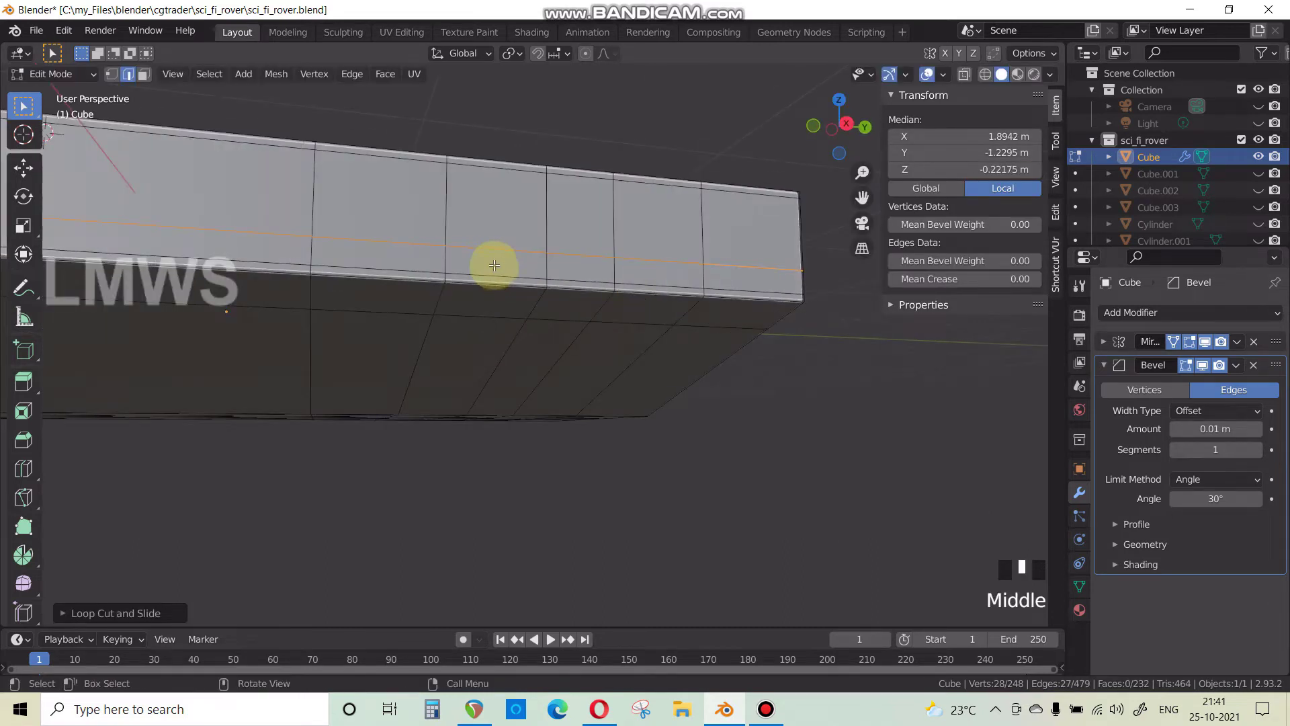
click(497, 277)
click(143, 74)
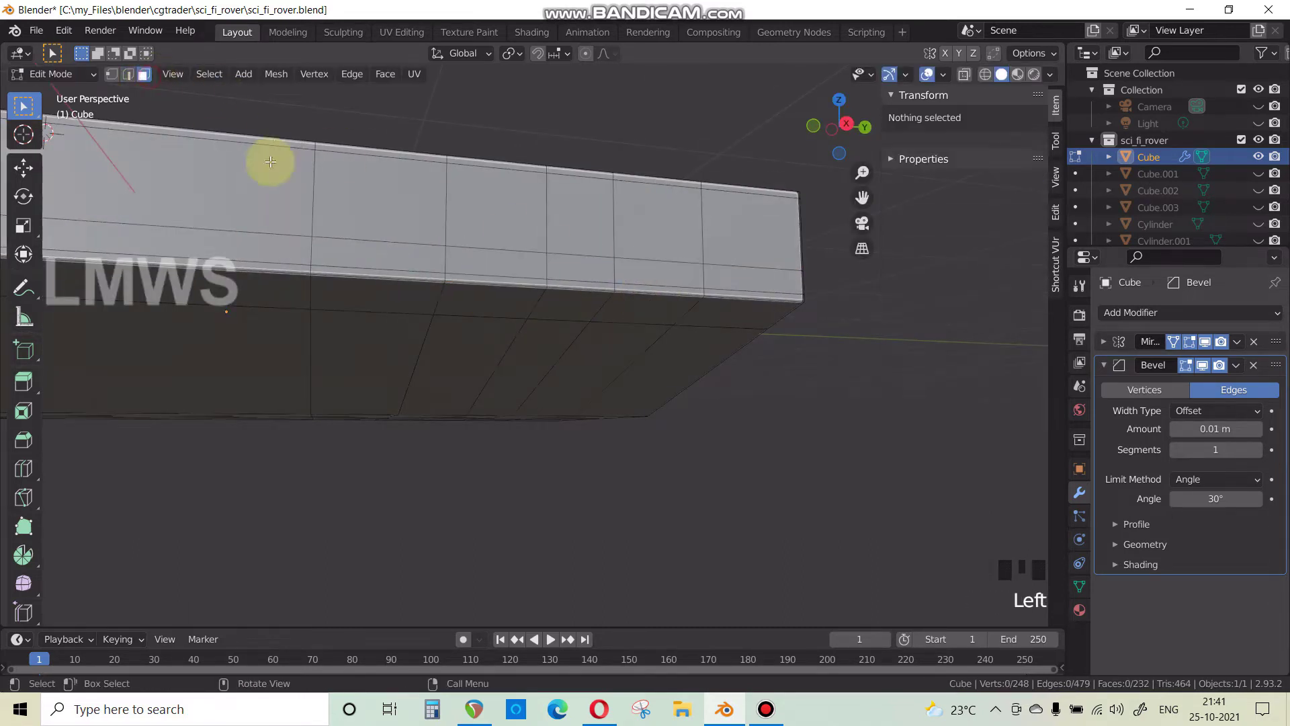
click(483, 294)
shift+click(695, 297)
key(x)
click(668, 311)
Select the upper side edges of both notches and extrude them about 0.45 m inward along X.
middle_drag(667, 311, 470, 356)
scroll(453, 360, up, 2)
click(128, 74)
click(323, 229)
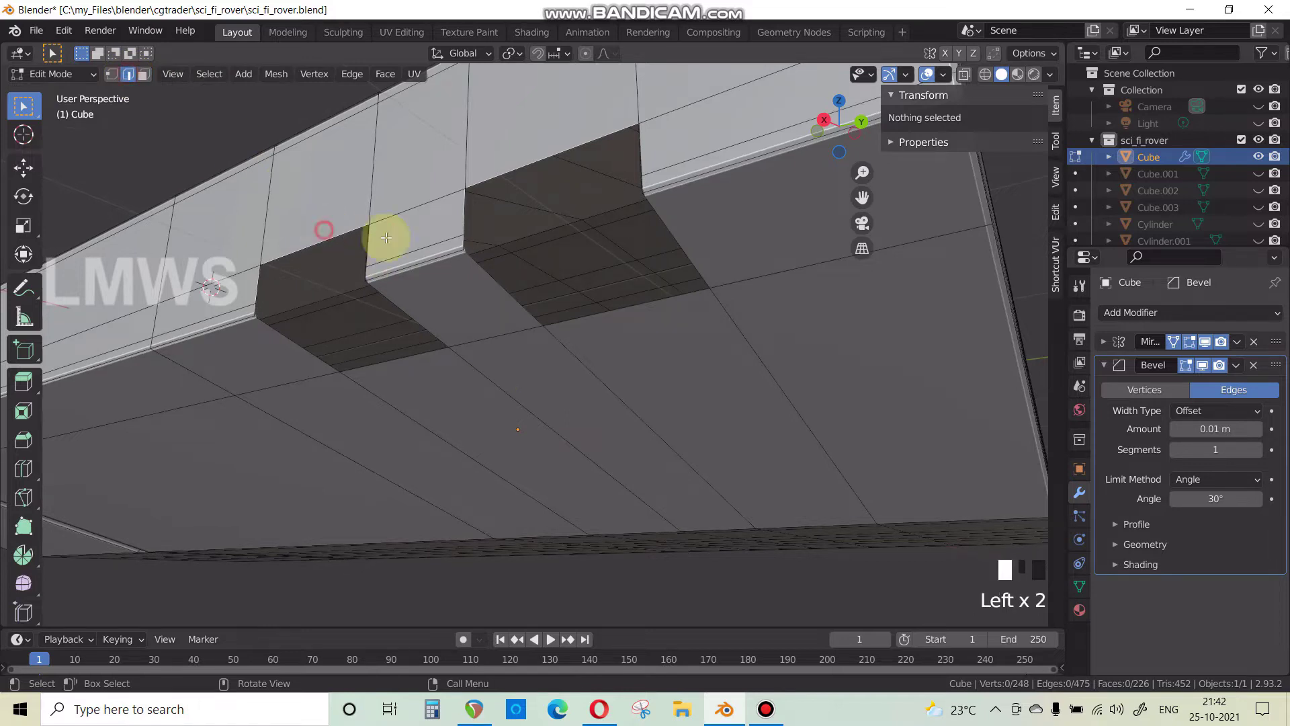
shift+click(532, 162)
key(KP_3)
scroll(540, 227, down, 2)
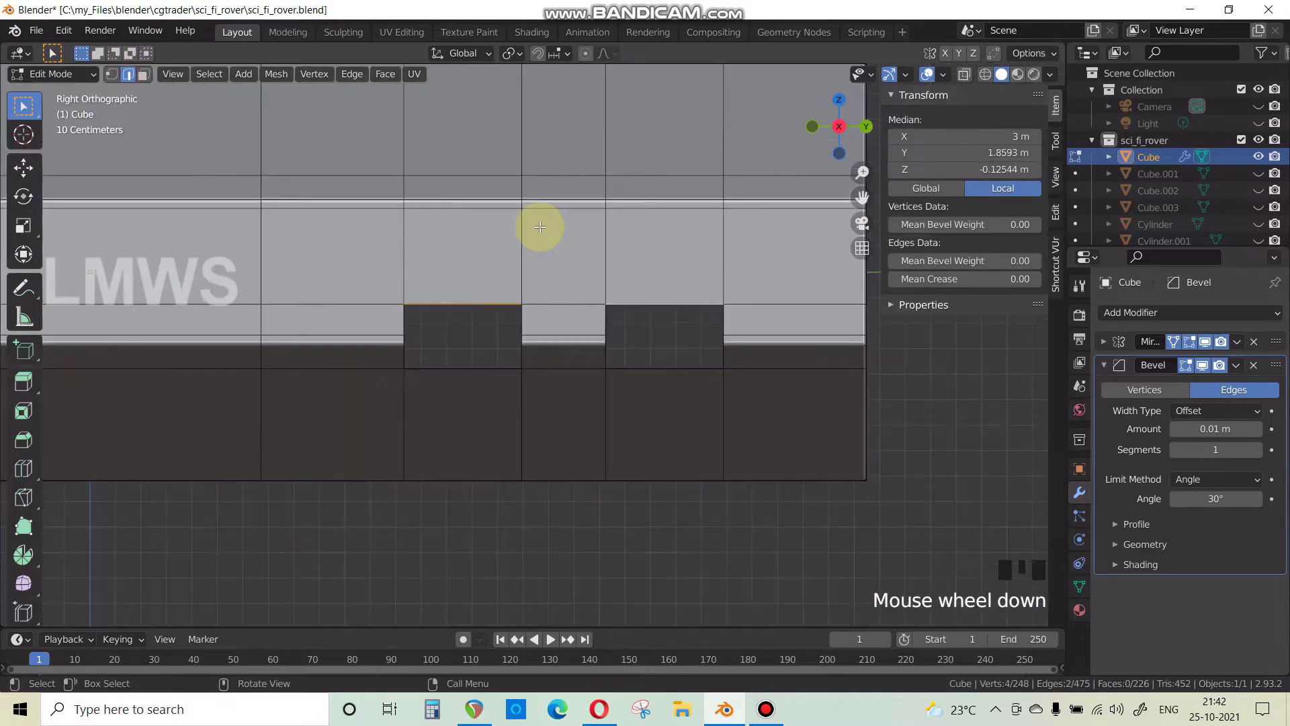
key(KP_1)
scroll(539, 227, up, 2)
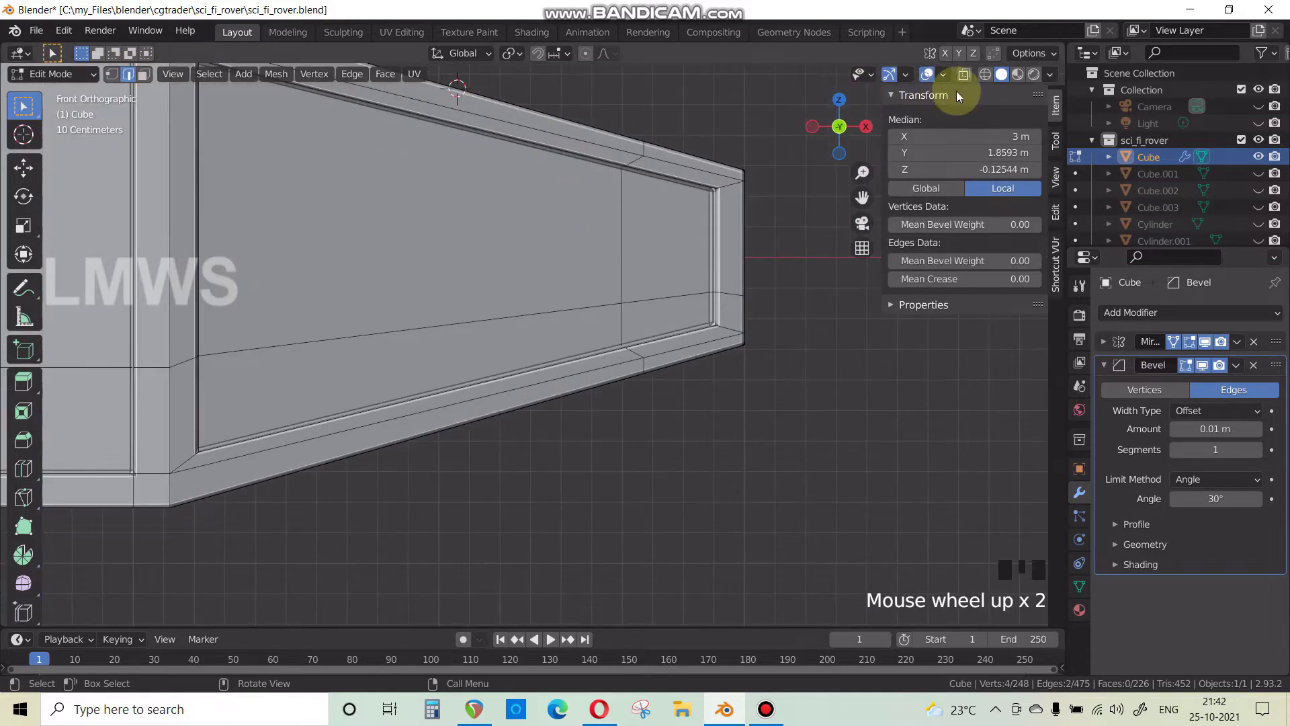
click(985, 74)
scroll(681, 221, up, 3)
shift+middle_drag(681, 221, 610, 224)
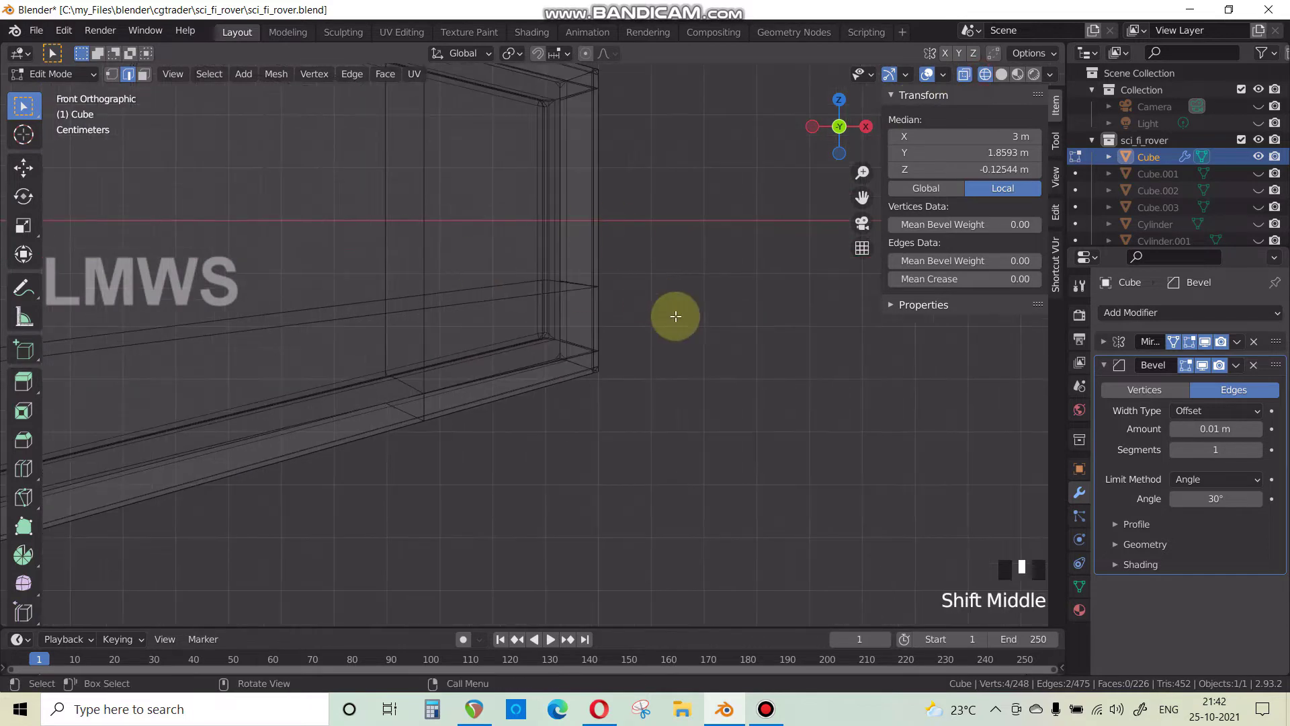
key(e)
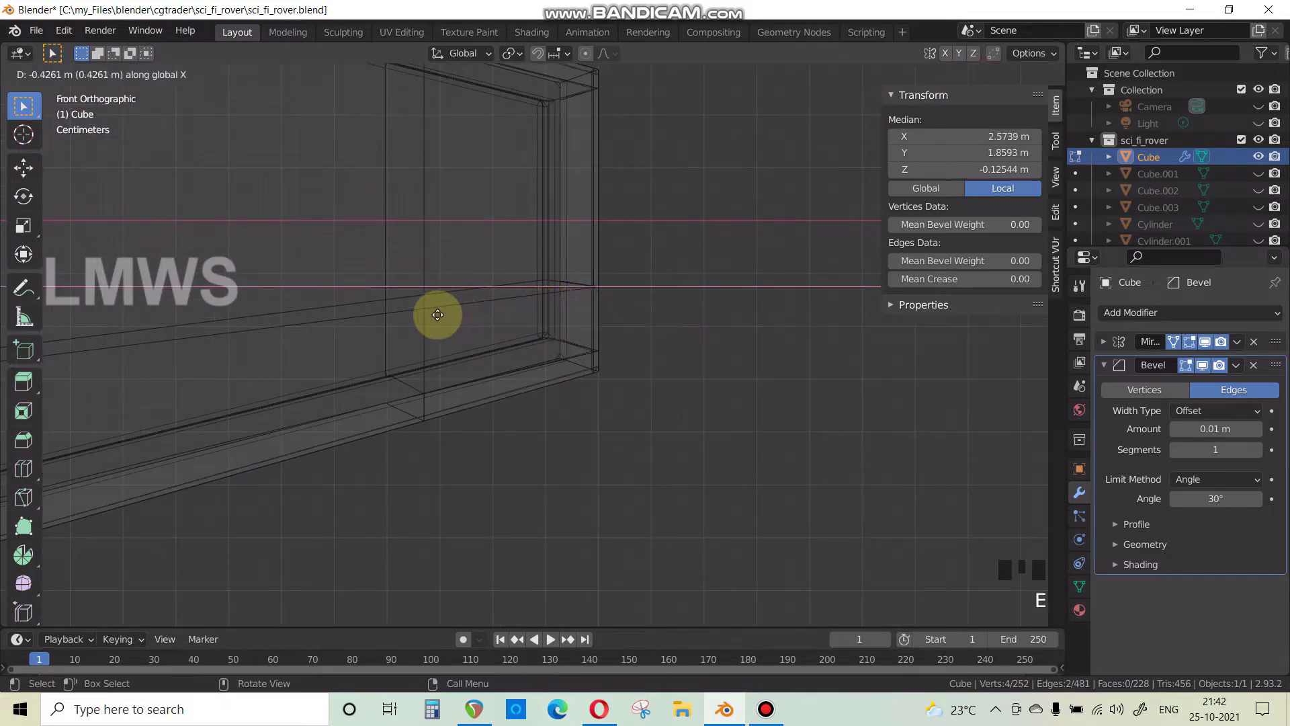
click(434, 313)
Return to solid shading and fill a face between the first notch's extruded edge and its lower inner edge.
scroll(526, 317, down, 1)
scroll(578, 348, up, 3)
middle_drag(579, 348, 938, 79)
click(1001, 74)
mouse_move(591, 244)
middle_down()
mouse_move(682, 276)
mouse_move(590, 285)
mouse_move(576, 255)
middle_up()
scroll(679, 276, up, 3)
scroll(574, 250, down, 2)
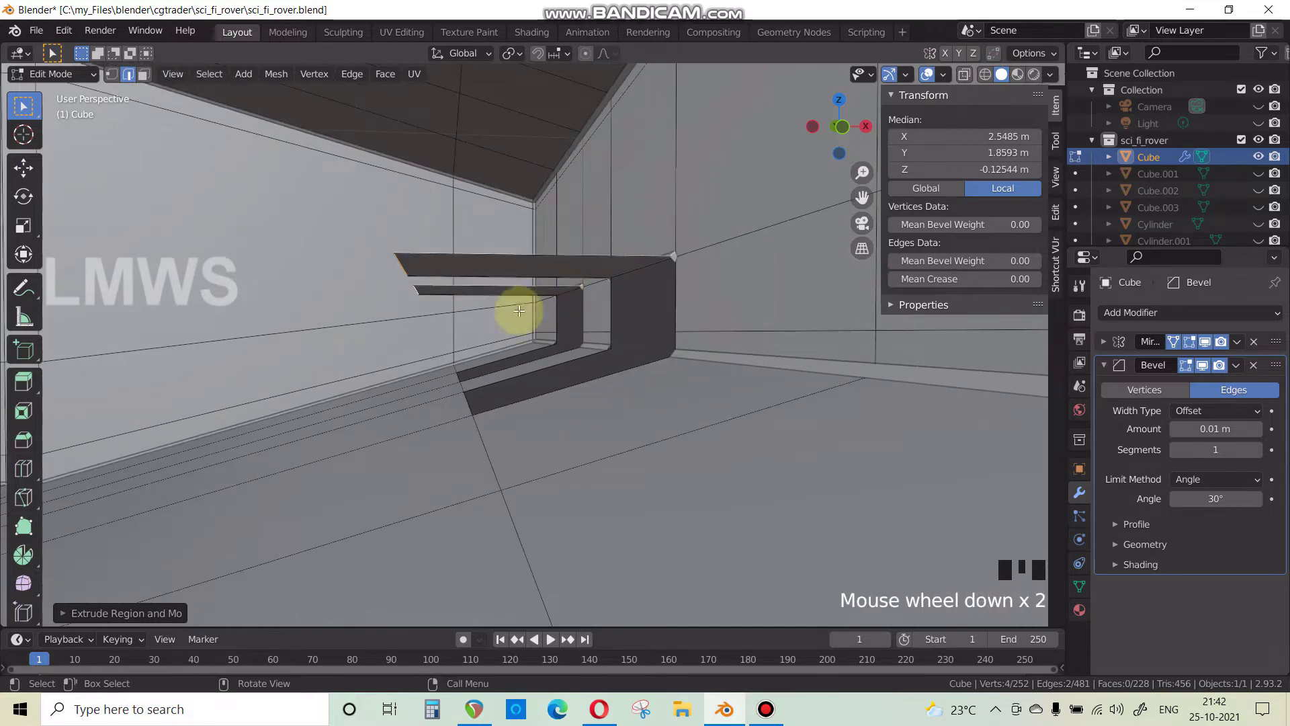
click(464, 407)
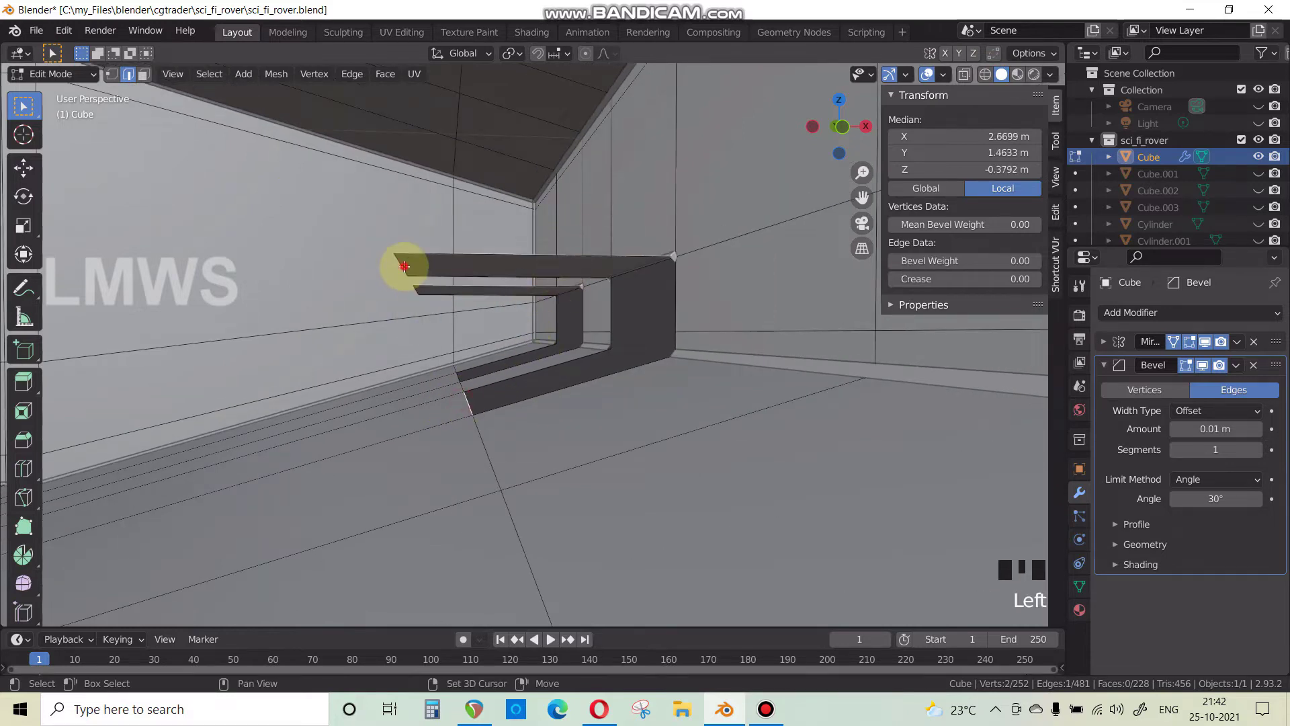
middle_drag(504, 337, 455, 317)
key(alt+a)
Fill the matching face in the second notch and check both notches in Object Mode.
middle_drag(568, 364, 593, 374)
scroll(685, 425, up, 2)
middle_drag(685, 425, 722, 444)
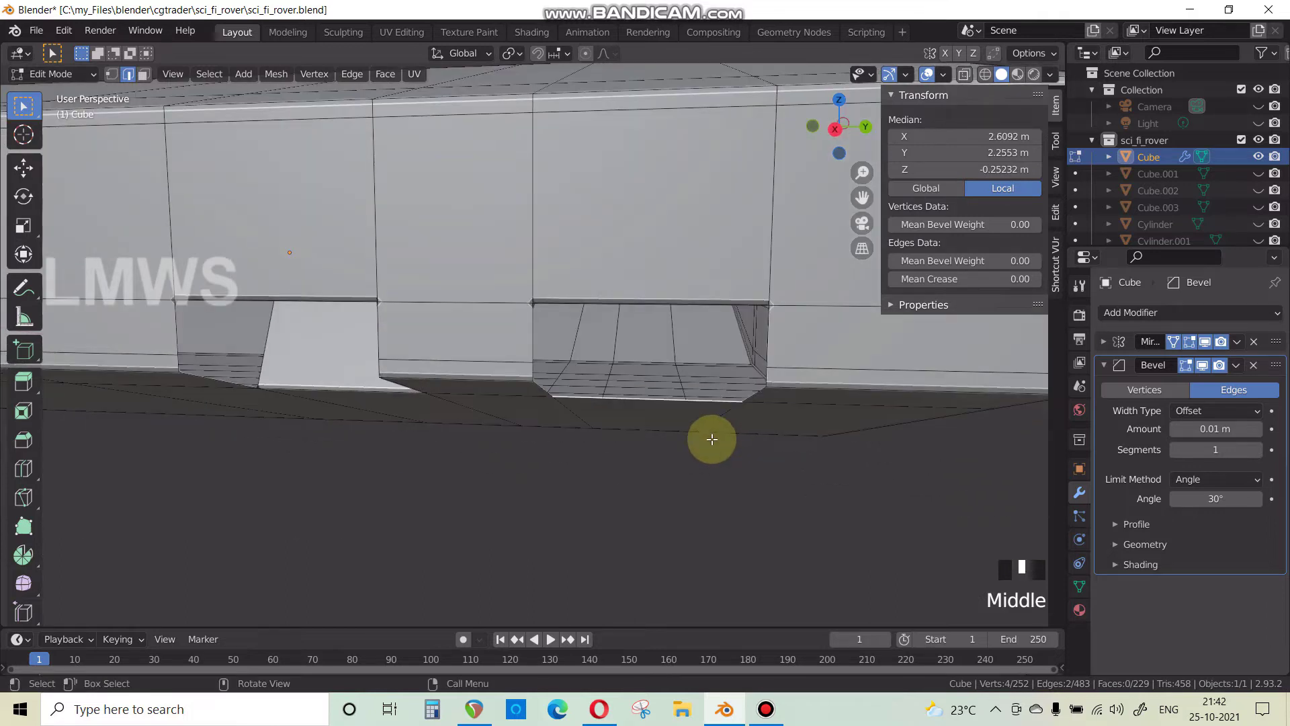
scroll(645, 366, down, 2)
middle_drag(645, 366, 535, 362)
key(Tab)
scroll(513, 410, up, 2)
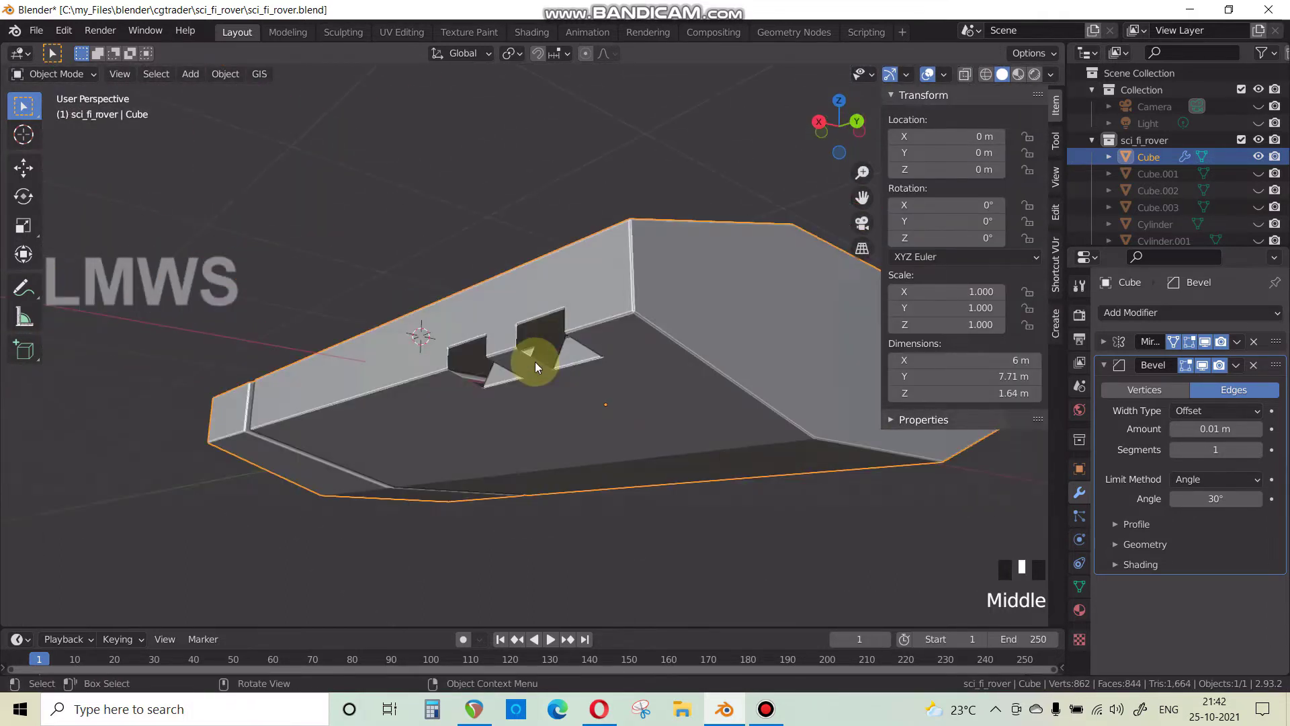
Undo the second notch's fill and look at the rover reference image in the browser.
key(ctrl+z)
key(ctrl+z)
key(ctrl+z)
key(ctrl+z)
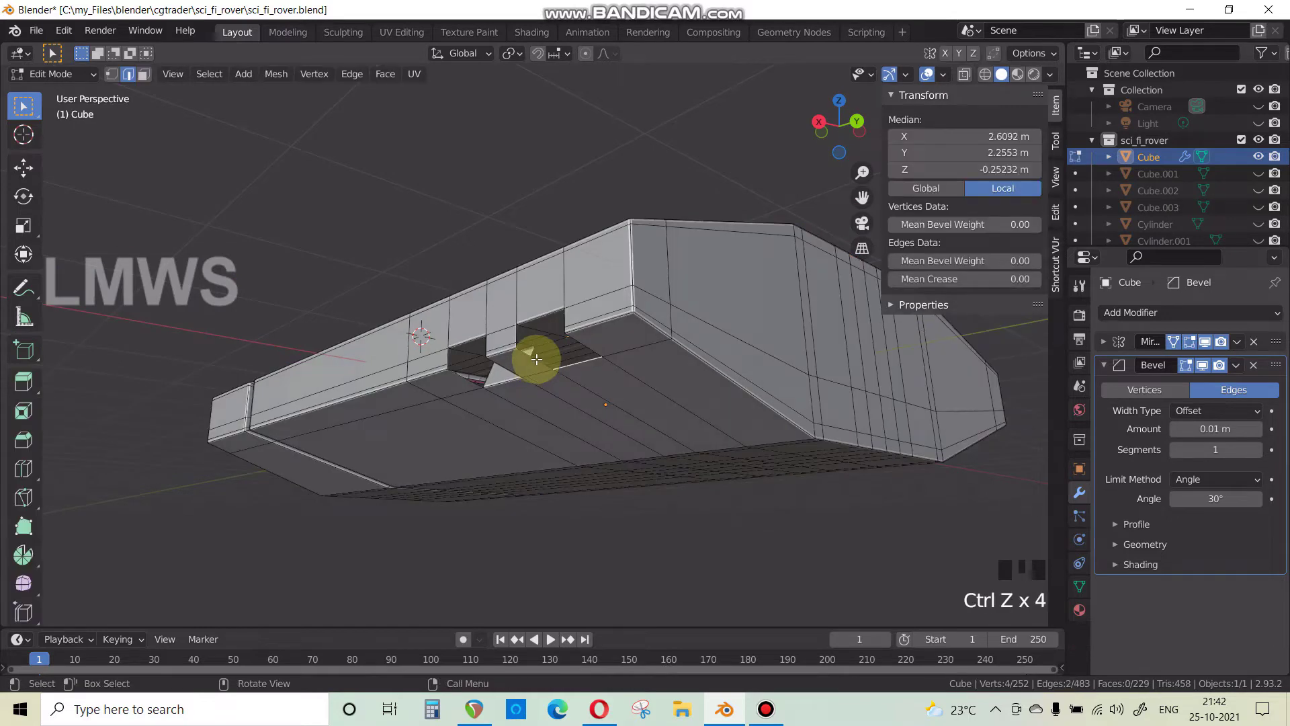
click(600, 709)
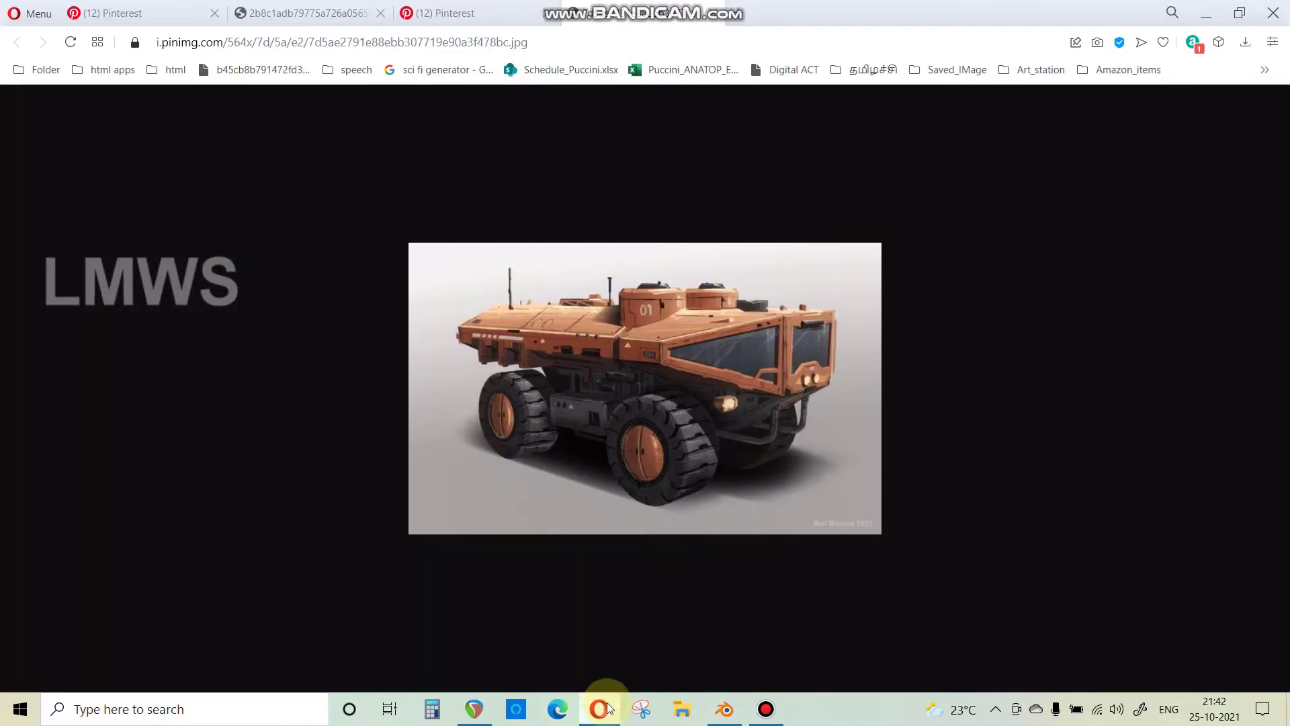
click(724, 709)
Undo all the notch work, including the deleted faces, bevelled strips and every loop cut added to the hull's rear section.
middle_drag(622, 547, 604, 513)
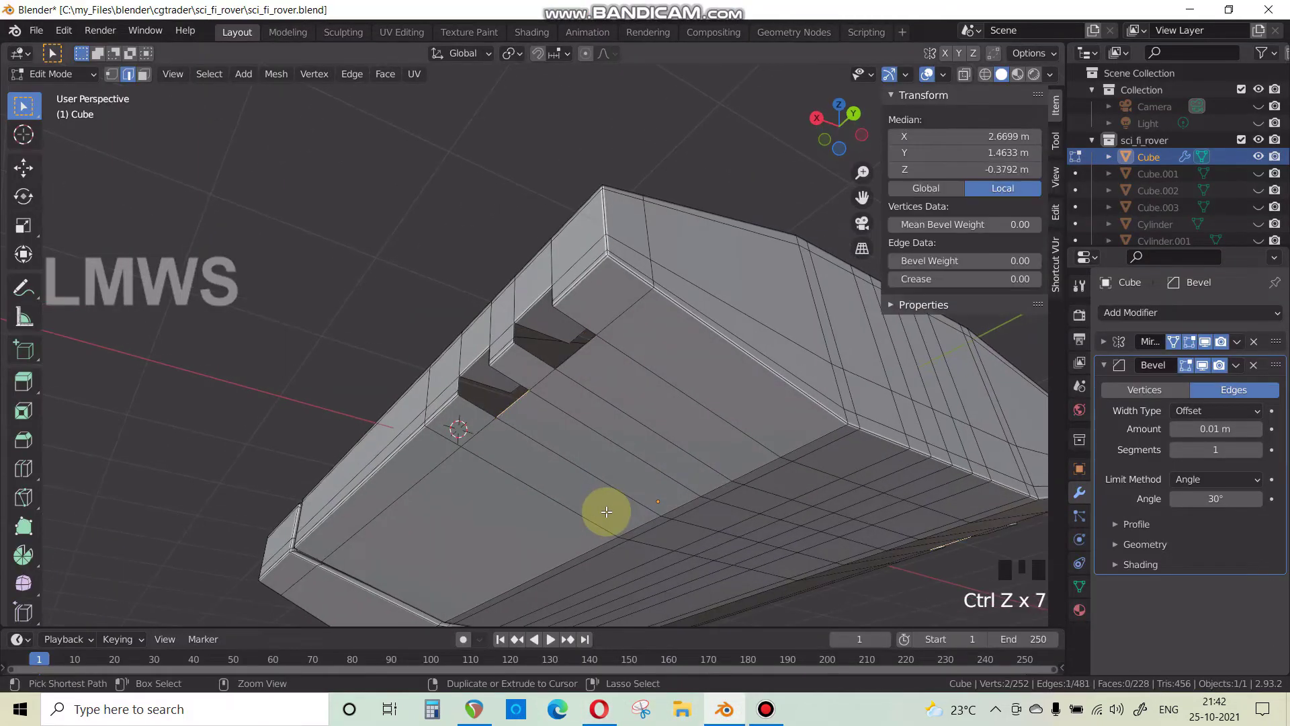
key(ctrl+z)
key(ctrl+z)
key(ctrl+z)
key(ctrl+z)
key(ctrl+z)
key(ctrl+z)
key(ctrl+z)
key(ctrl+z)
key(ctrl+z)
key(ctrl+z)
key(ctrl+z)
key(ctrl+z)
key(ctrl+z)
key(ctrl+z)
key(ctrl+z)
key(ctrl+z)
key(ctrl+z)
key(ctrl+z)
key(ctrl+z)
key(ctrl+z)
key(ctrl+z)
key(ctrl+z)
key(ctrl+z)
key(ctrl+z)
key(ctrl+z)
key(ctrl+z)
key(ctrl+z)
key(ctrl+z)
key(ctrl+z)
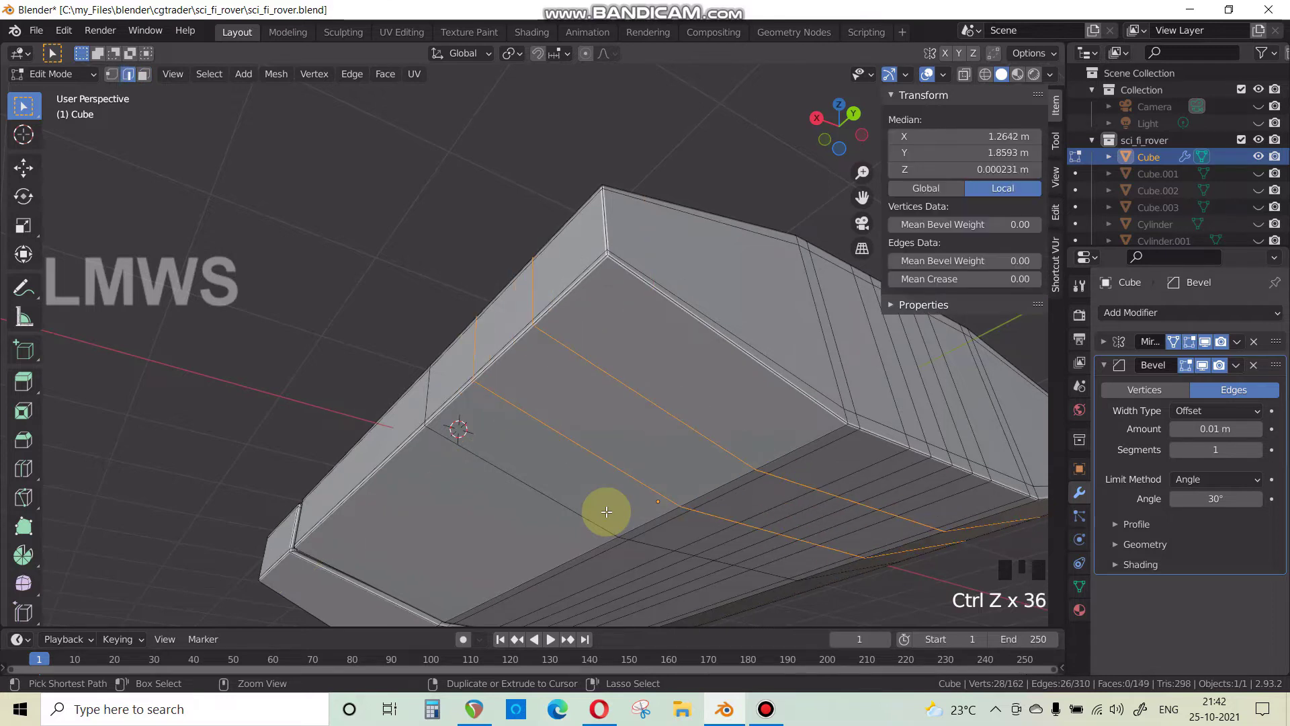
key(ctrl+z)
key(ctrl+z)
key(ctrl+z)
Add a loop cut across the hull, slid to about 0.65 m along Y, and save the file.
middle_drag(595, 495, 452, 356)
key(alt+a)
key(ctrl+r)
click(338, 303)
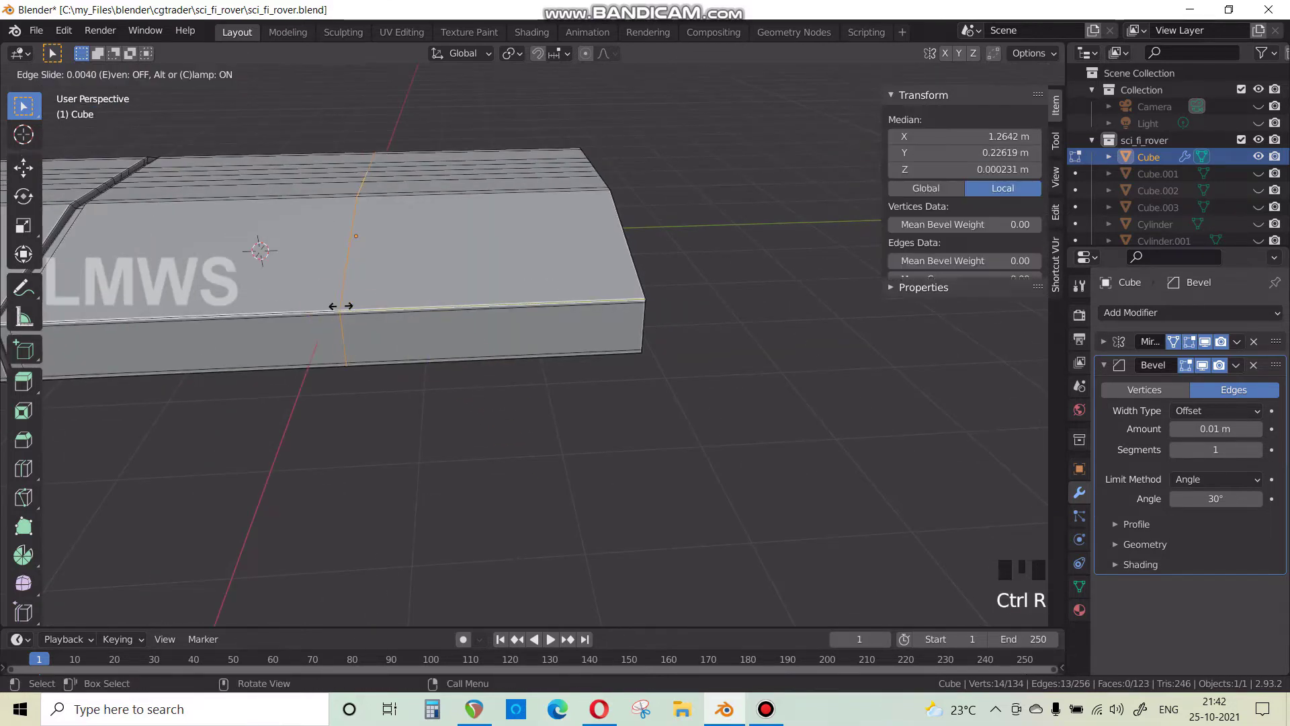
click(378, 301)
key(ctrl+s)
Add another loop cut across the hull, slid close to its rear end, clear the selection and save the file.
middle_drag(414, 335, 542, 320)
scroll(449, 346, down, 1)
scroll(571, 375, up, 2)
middle_drag(571, 374, 558, 311)
key(ctrl+r)
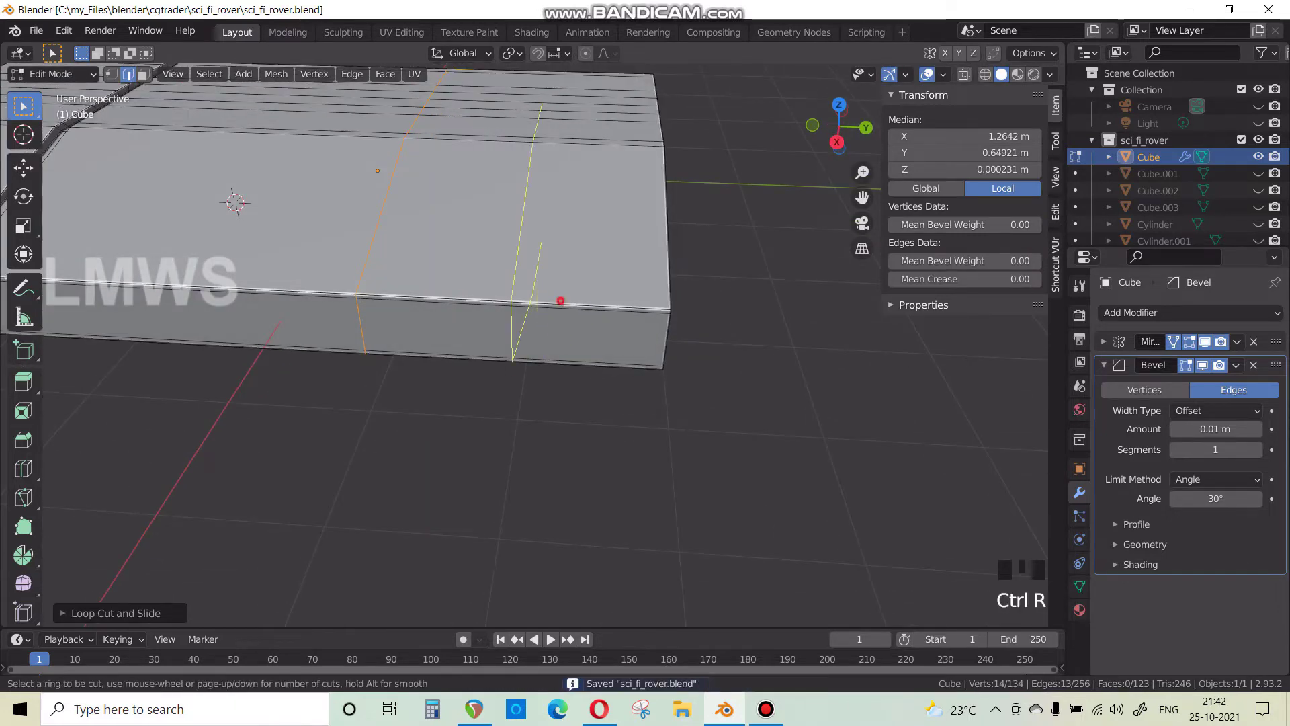
click(560, 300)
click(495, 360)
middle_drag(495, 360, 1193, 349)
key(alt+a)
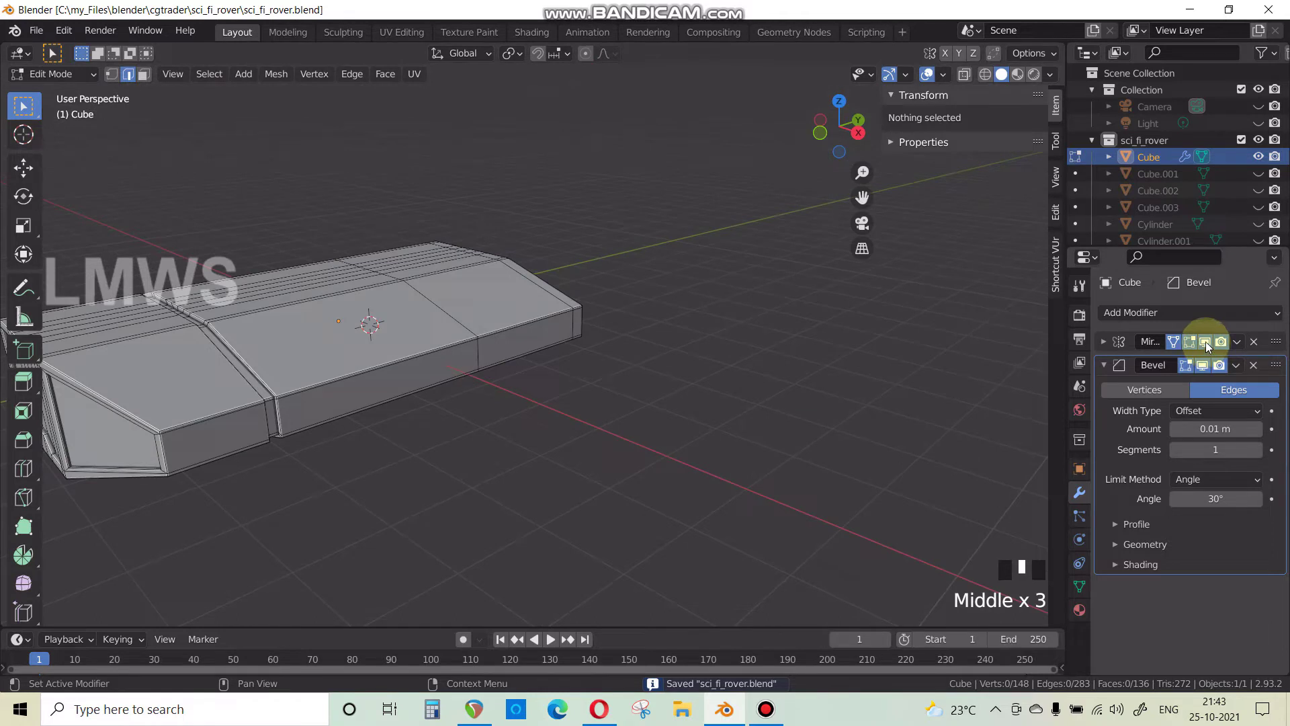
Turn off the Mirror modifier's viewport display and check the remaining half of the hull.
click(1205, 341)
middle_drag(614, 374, 437, 343)
scroll(490, 444, up, 2)
scroll(518, 414, up, 2)
scroll(416, 383, down, 2)
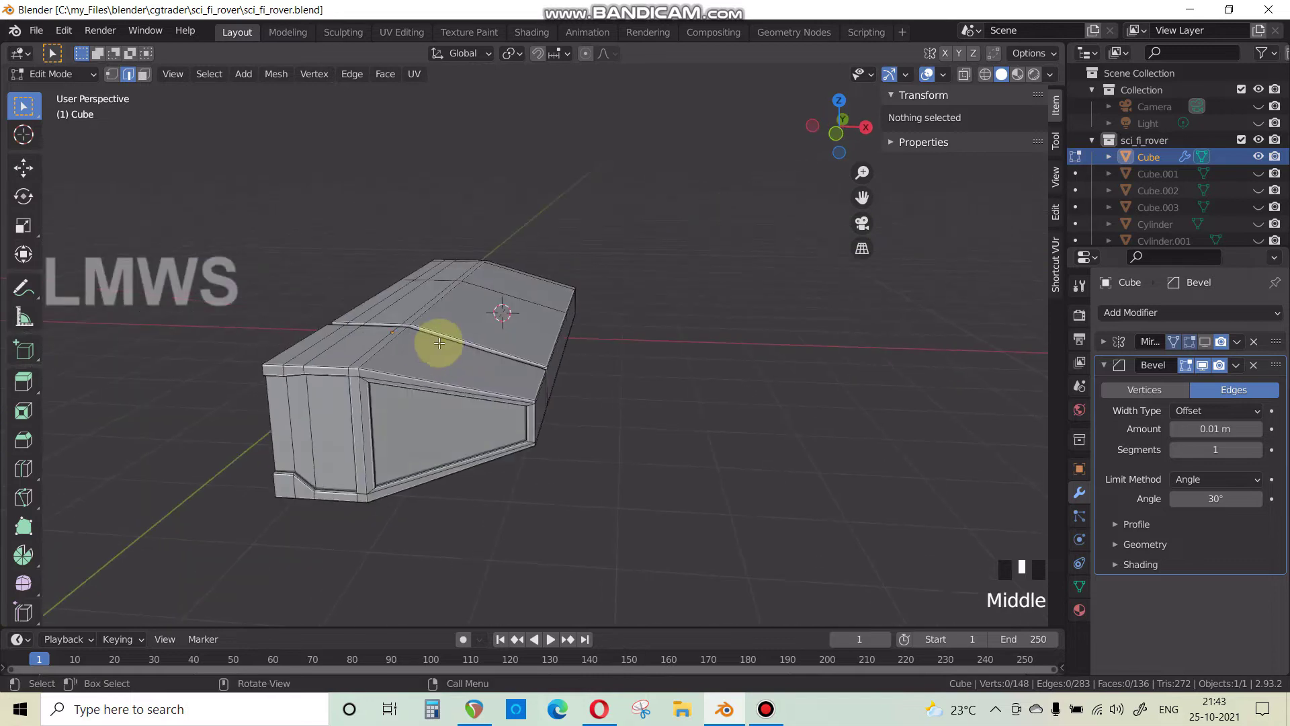
Select the hull's lower side edge between the two rear loop cuts and snap the 3D cursor to it.
middle_drag(181, 343, 526, 273)
scroll(478, 354, up, 4)
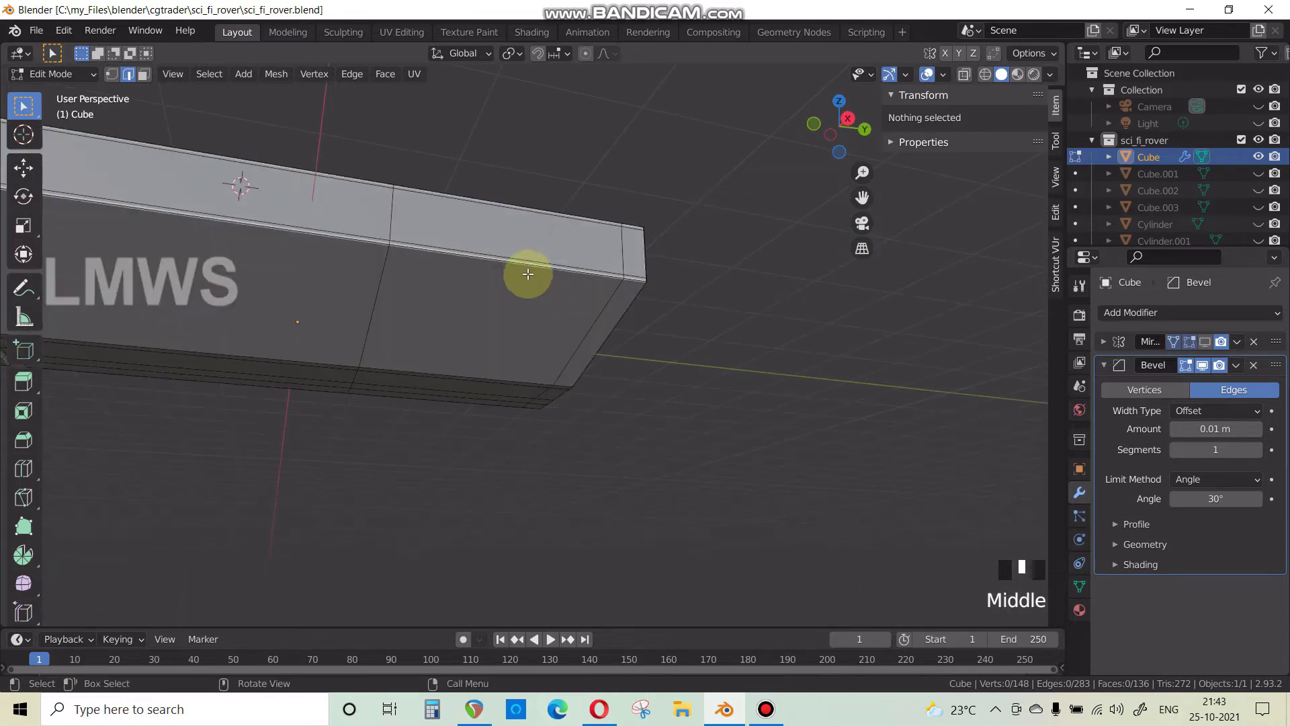
click(592, 394)
key(shift+s)
click(615, 365)
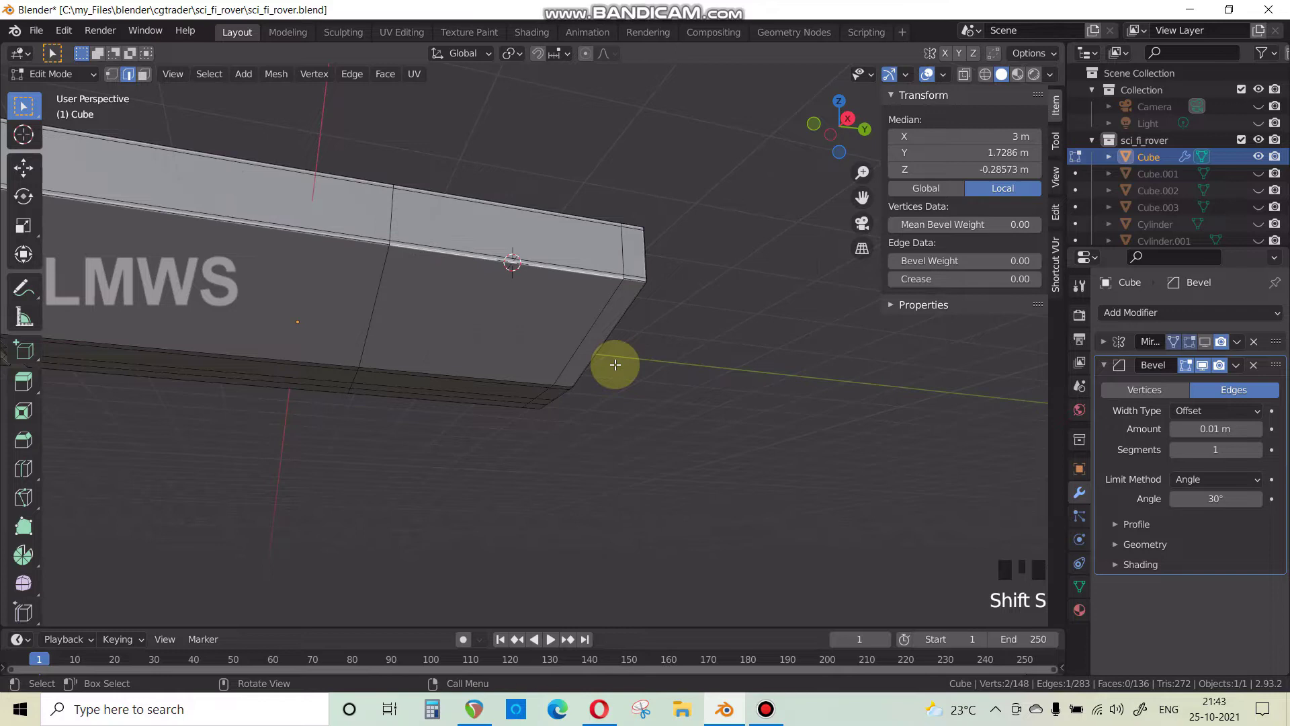
Snap the 3D cursor to the hull's selected lower side edge, leave mesh editing, clear the selection and save the file.
key(alt+a)
scroll(521, 239, up, 3)
click(637, 236)
key(shift+s)
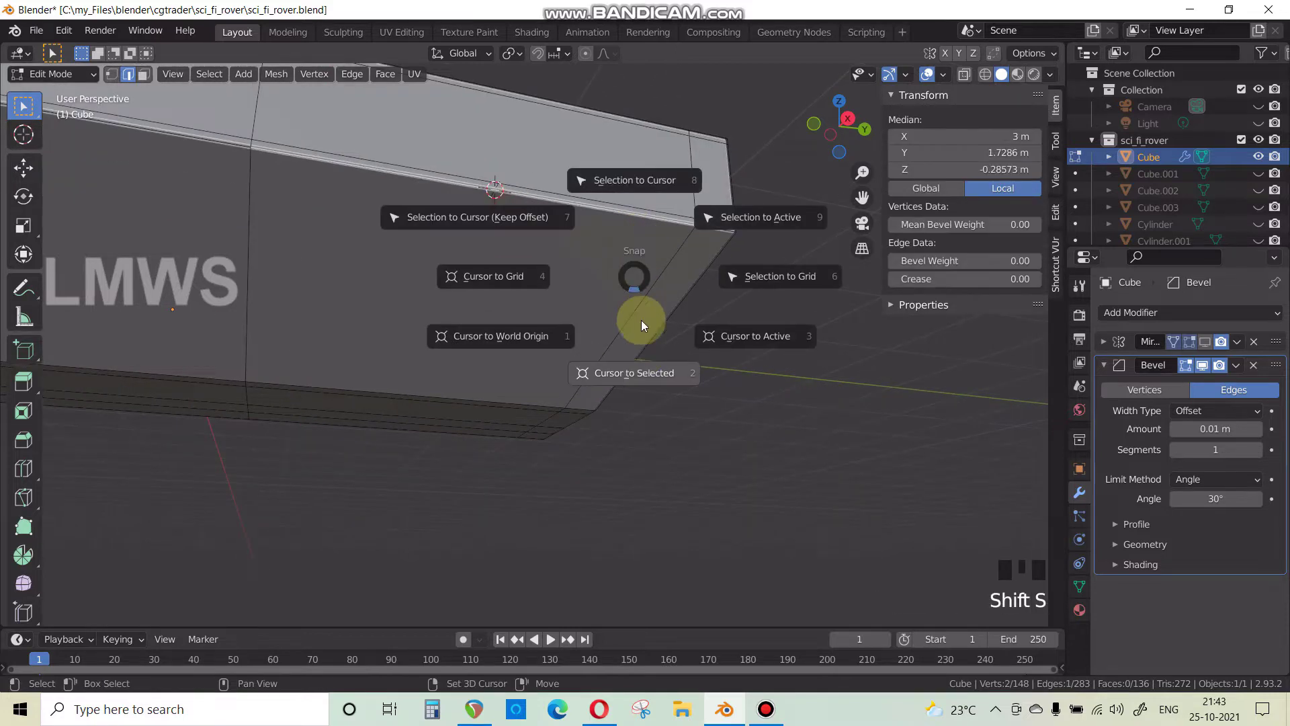
click(654, 376)
key(Tab)
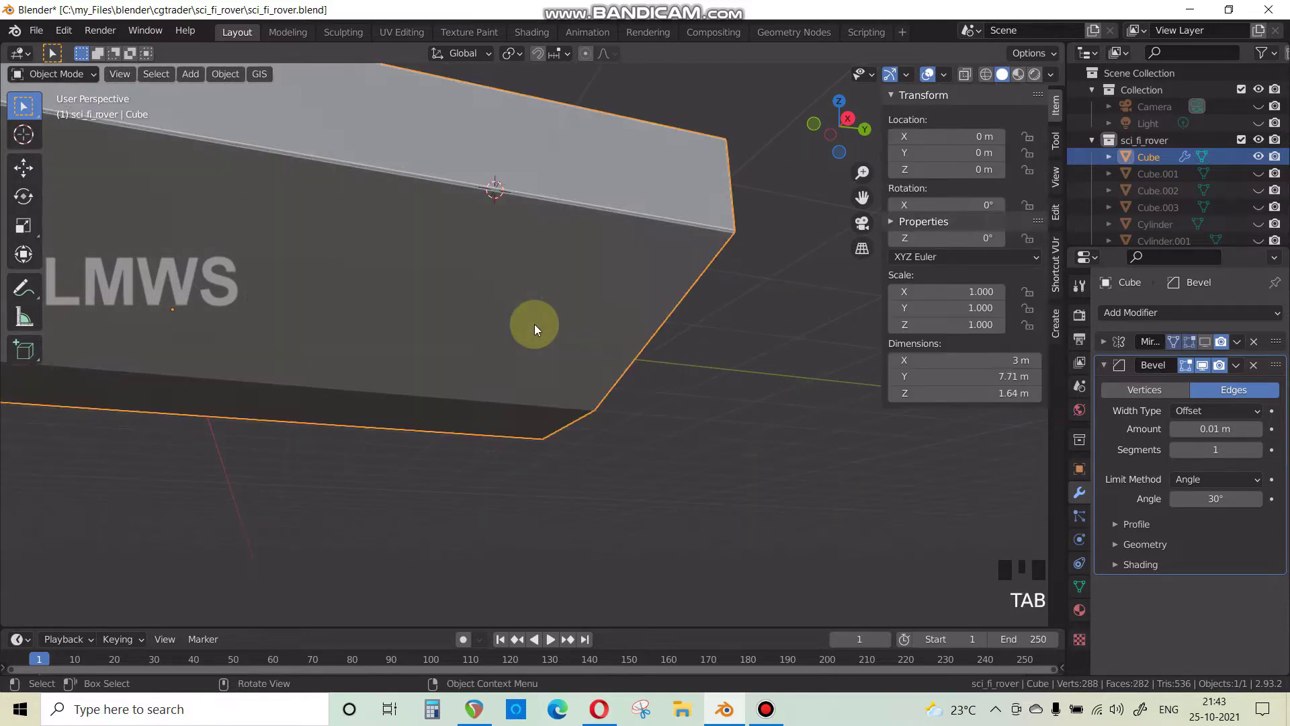
key(alt+a)
middle_drag(489, 203, 489, 275)
click(54, 74)
scroll(493, 272, down, 3)
key(ctrl+s)
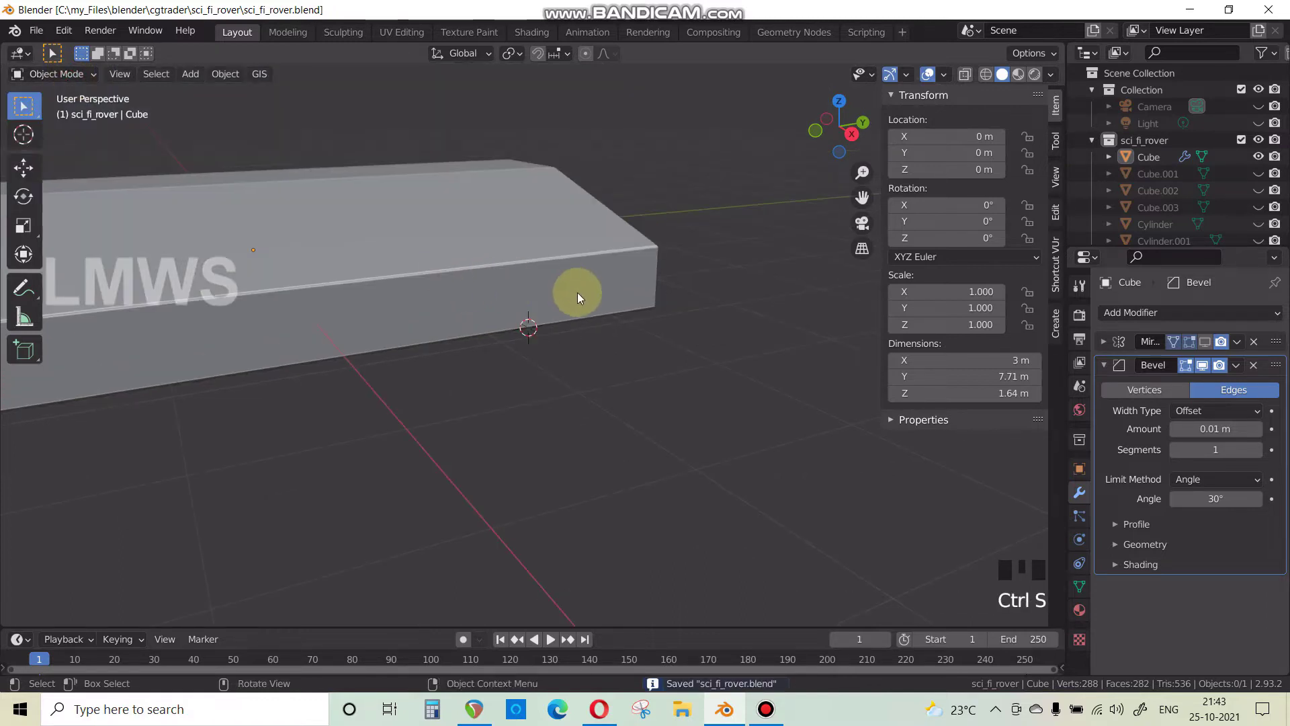
Add a cube at the 3D cursor on the hull's side edge and scale its mesh down to about 0.68 m.
middle_drag(578, 298, 505, 406)
key(shift+a)
mouse_move(526, 325)
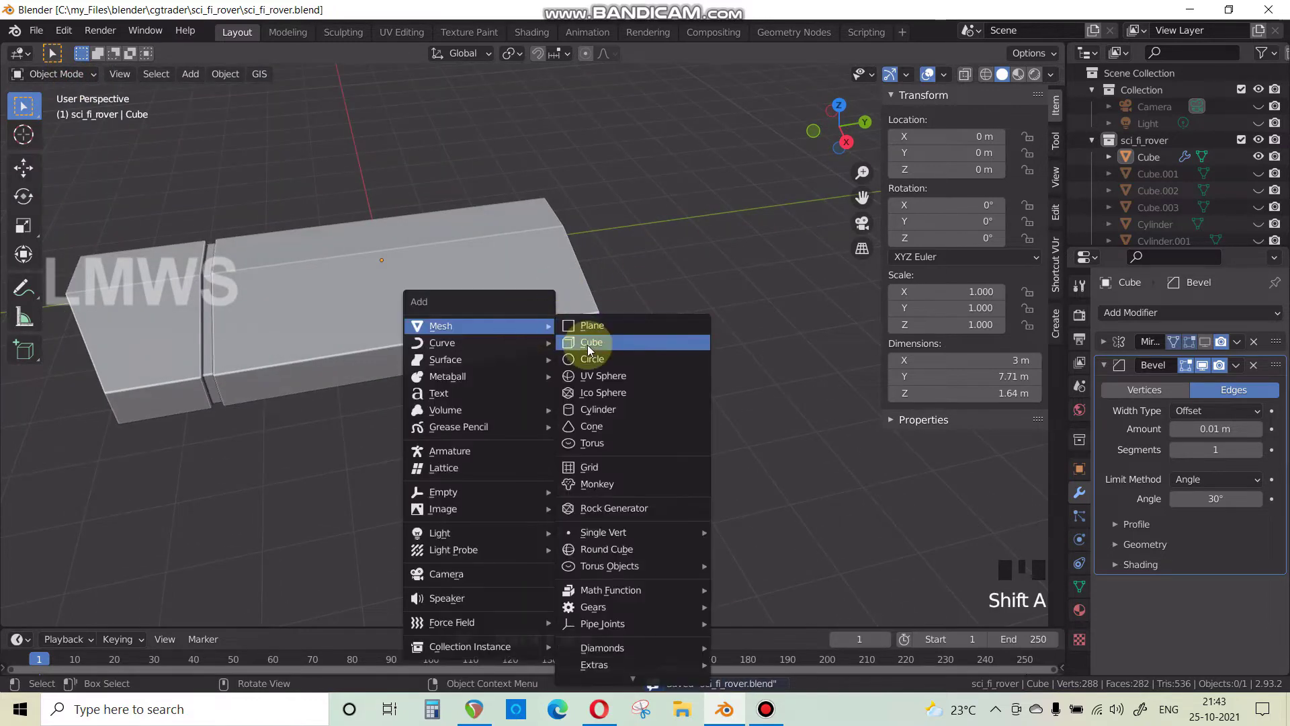
click(586, 345)
scroll(588, 346, up, 2)
key(Tab)
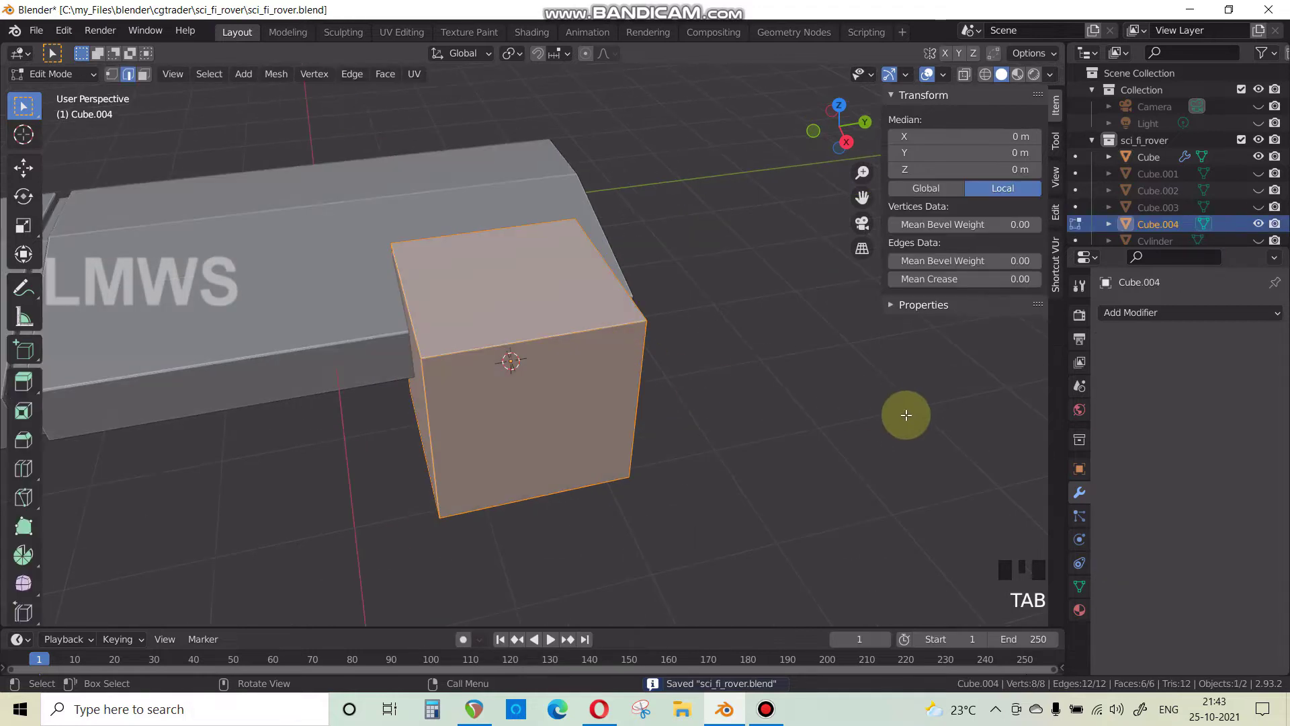
key(s)
click(628, 323)
Narrow the cube along Y in the right orthographic view and switch to wireframe display.
key(KP_1)
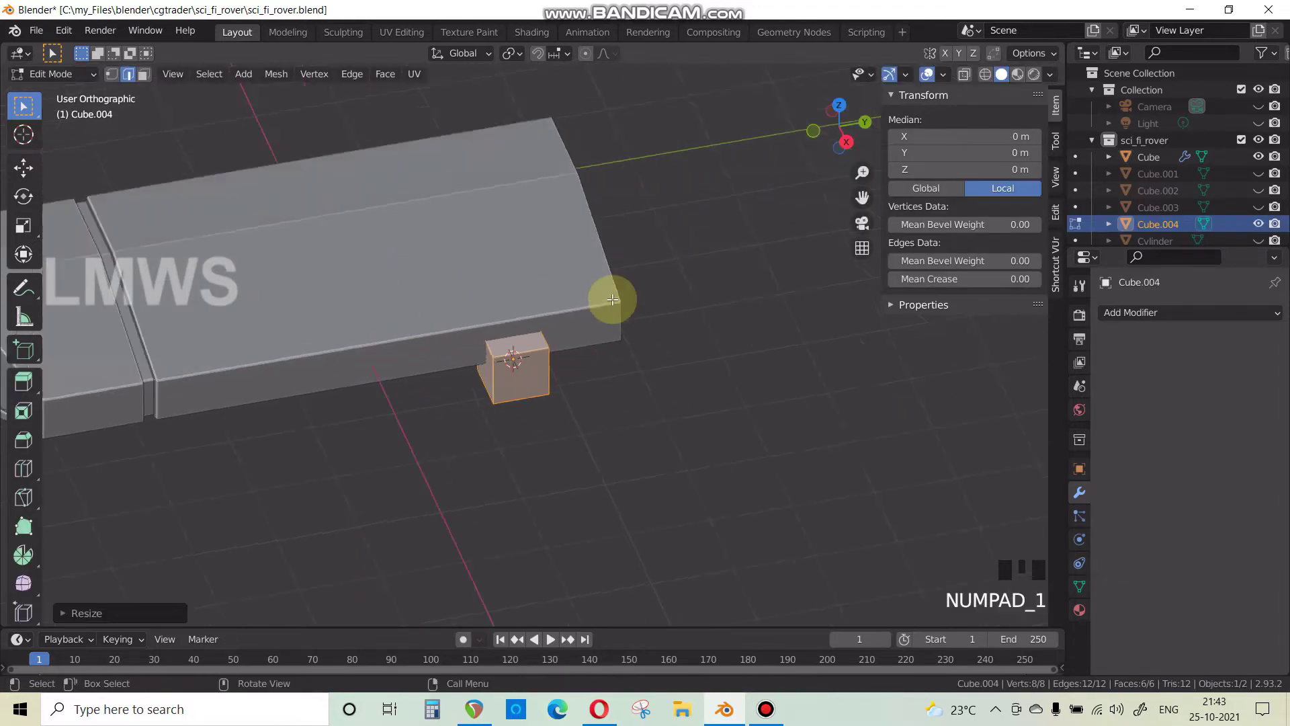
key(KP_3)
scroll(613, 299, up, 4)
key(s)
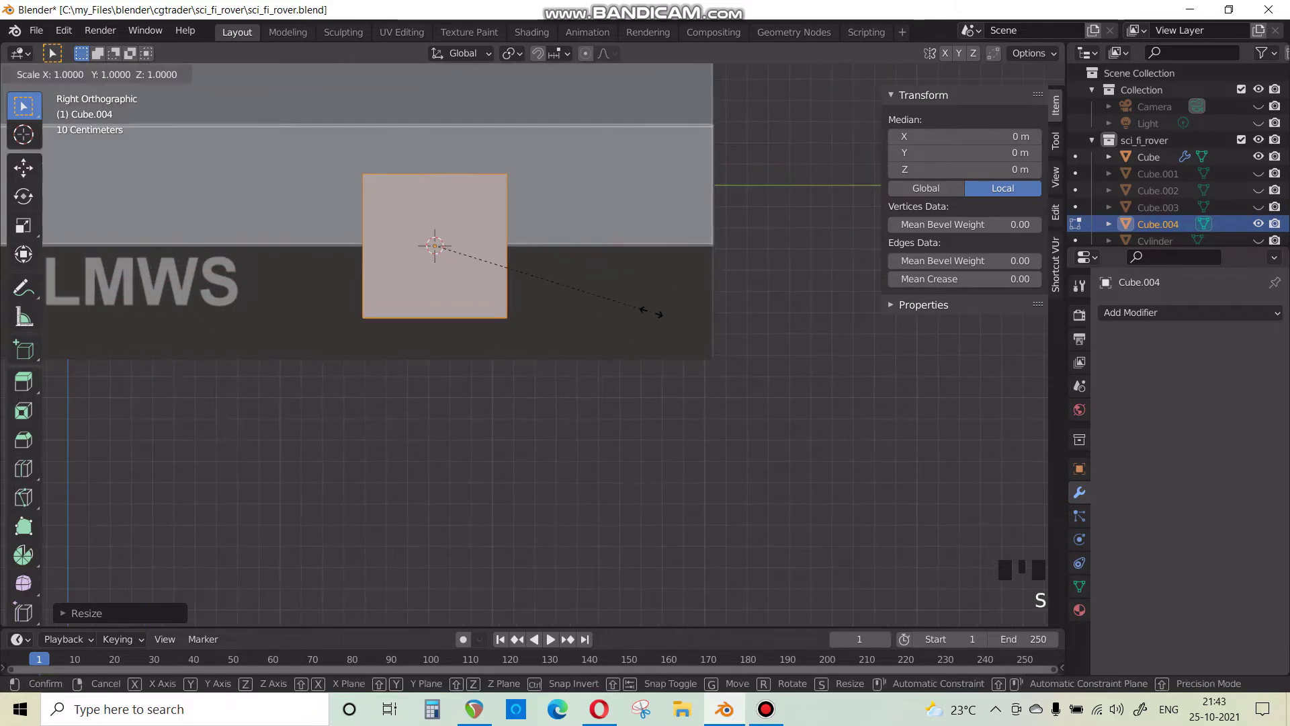
click(530, 291)
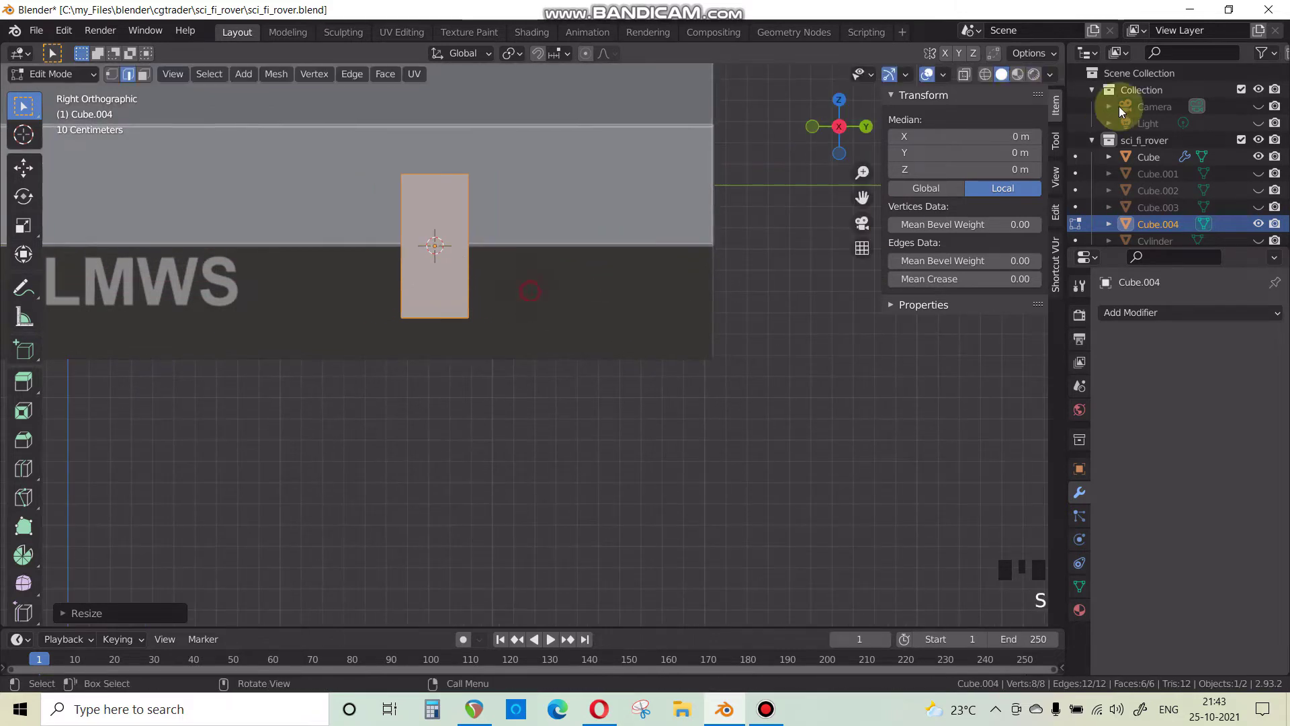
click(985, 76)
shift+middle_drag(679, 345, 551, 383)
scroll(714, 383, up, 2)
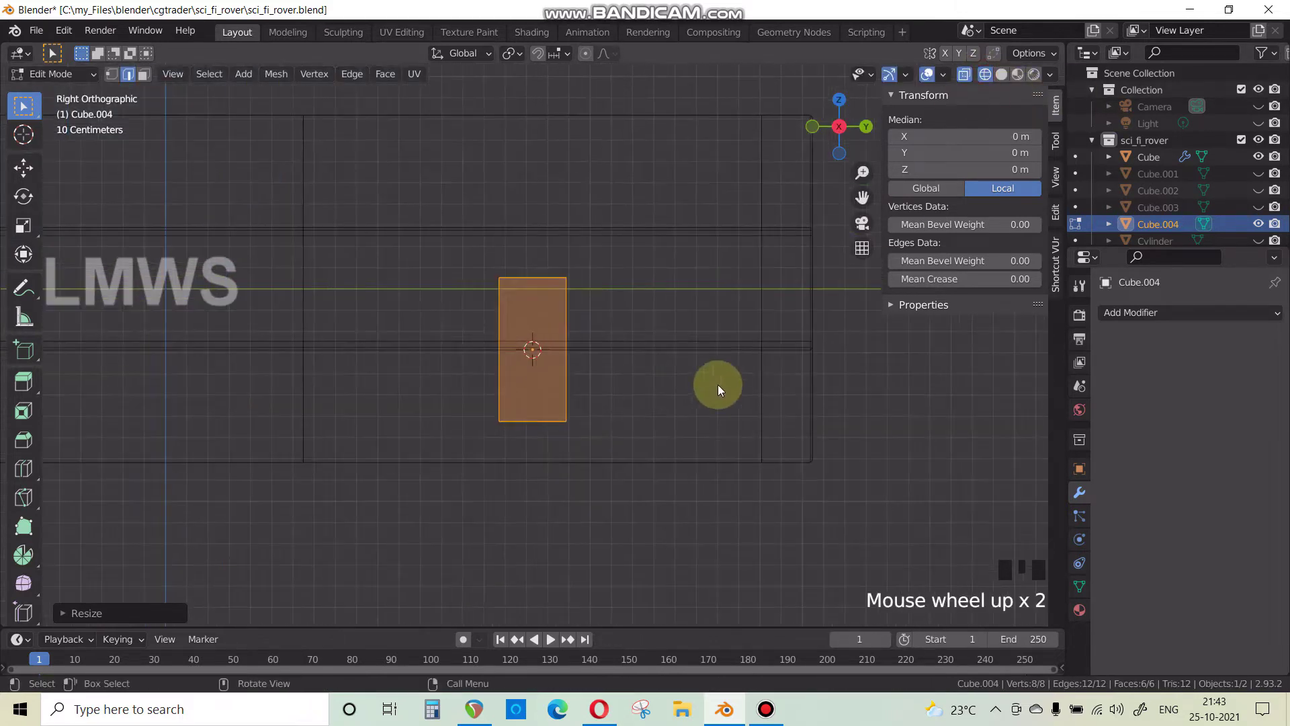
Scale the cube's mesh to about 0.8 m along Y and 0.52 m along Z.
key(s)
right_click(729, 380)
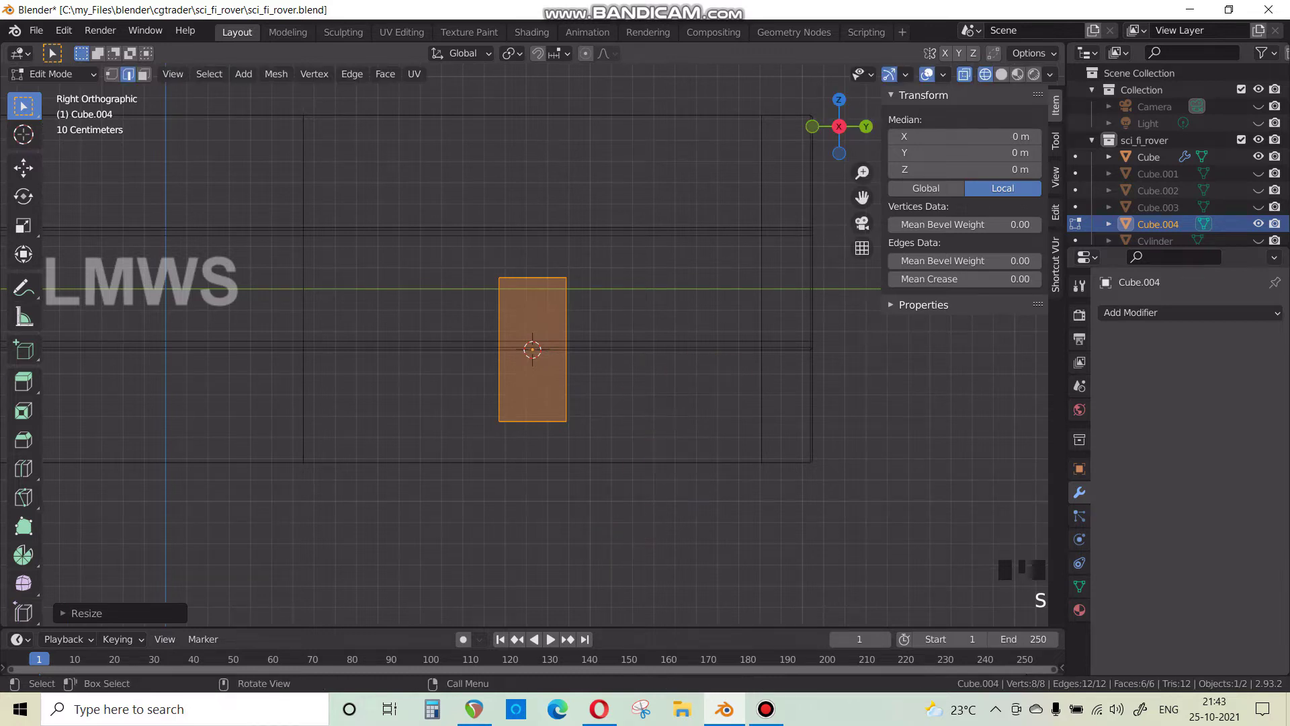
key(s)
key(x)
click(949, 466)
key(s)
key(z)
click(779, 442)
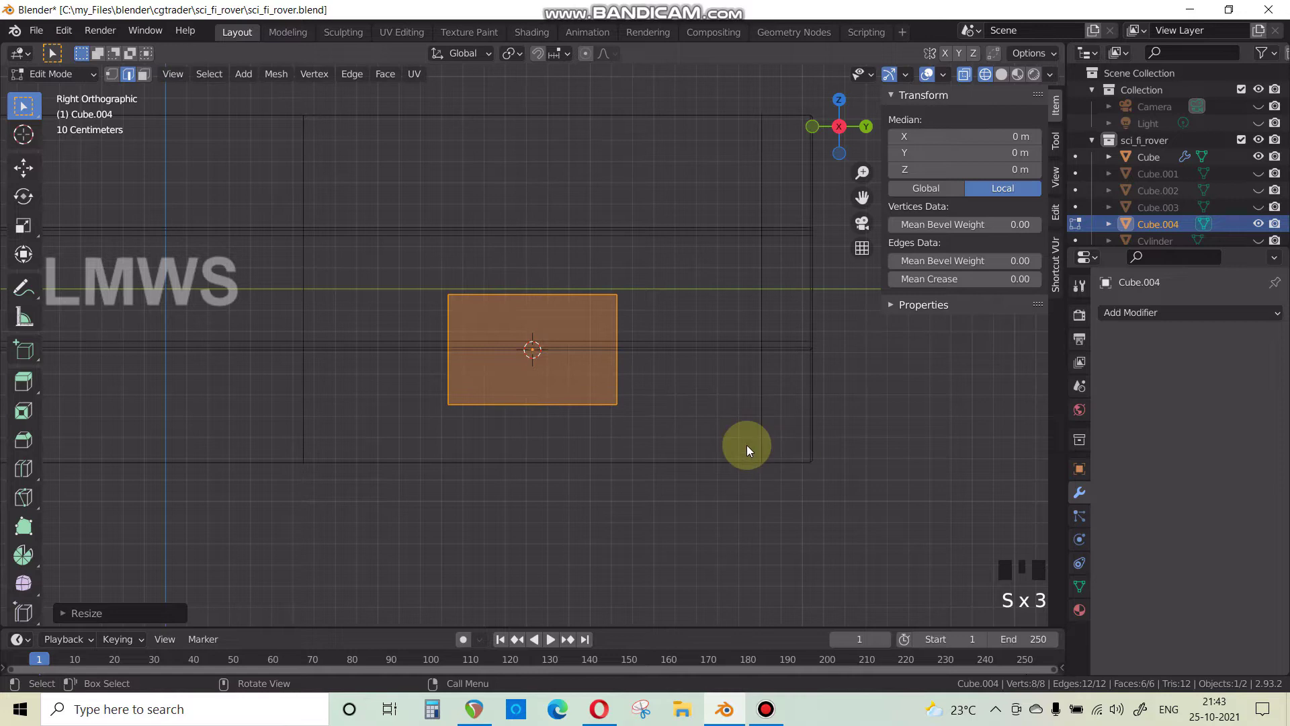
Move the cube about -0.39 m along Y, toward the hull's front.
key(Tab)
key(g)
key(y)
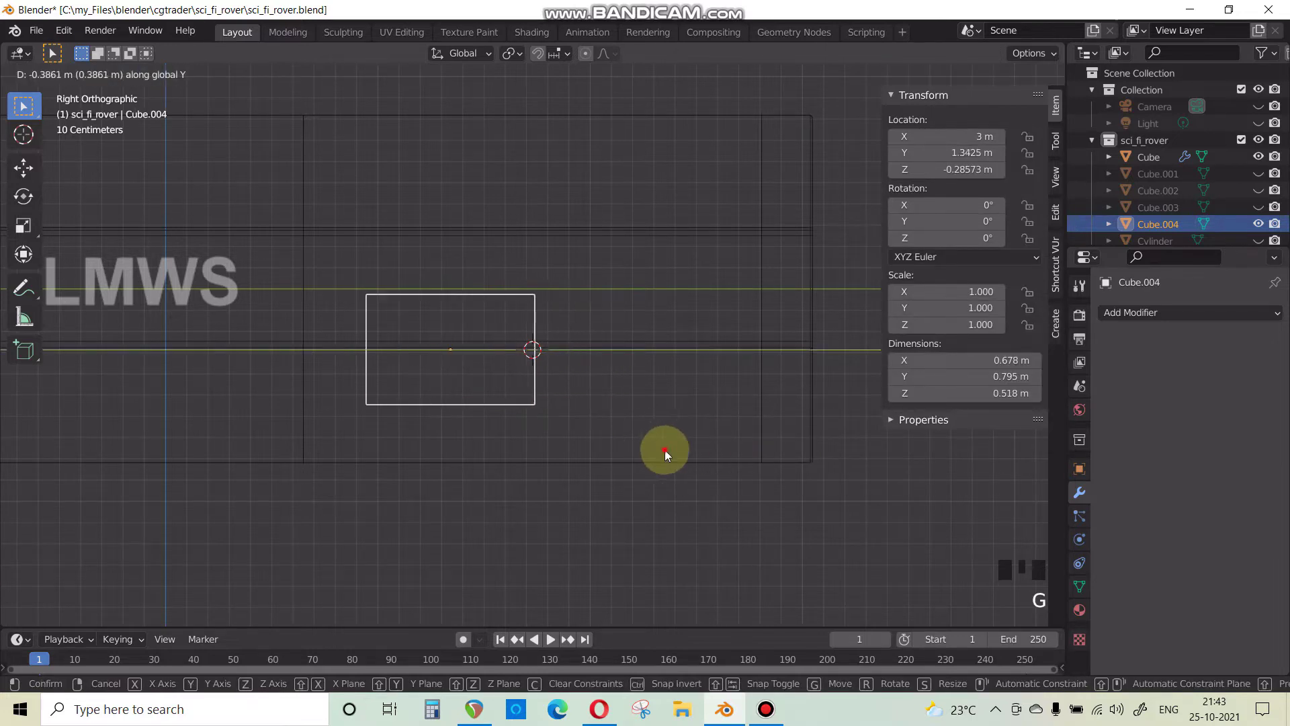
click(664, 450)
Check the rover reference image in the browser, return to Blender and shorten the cube's mesh along Y.
click(599, 709)
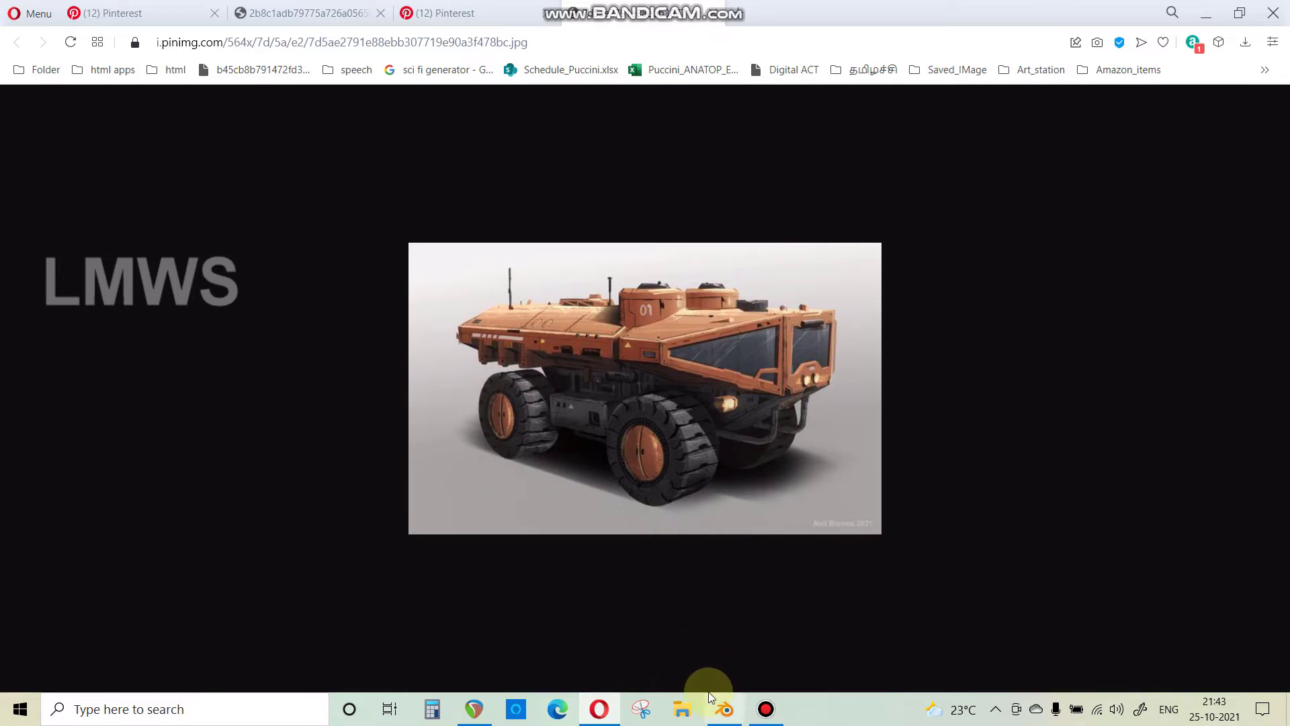
click(721, 705)
key(s)
click(730, 405)
key(Tab)
key(s)
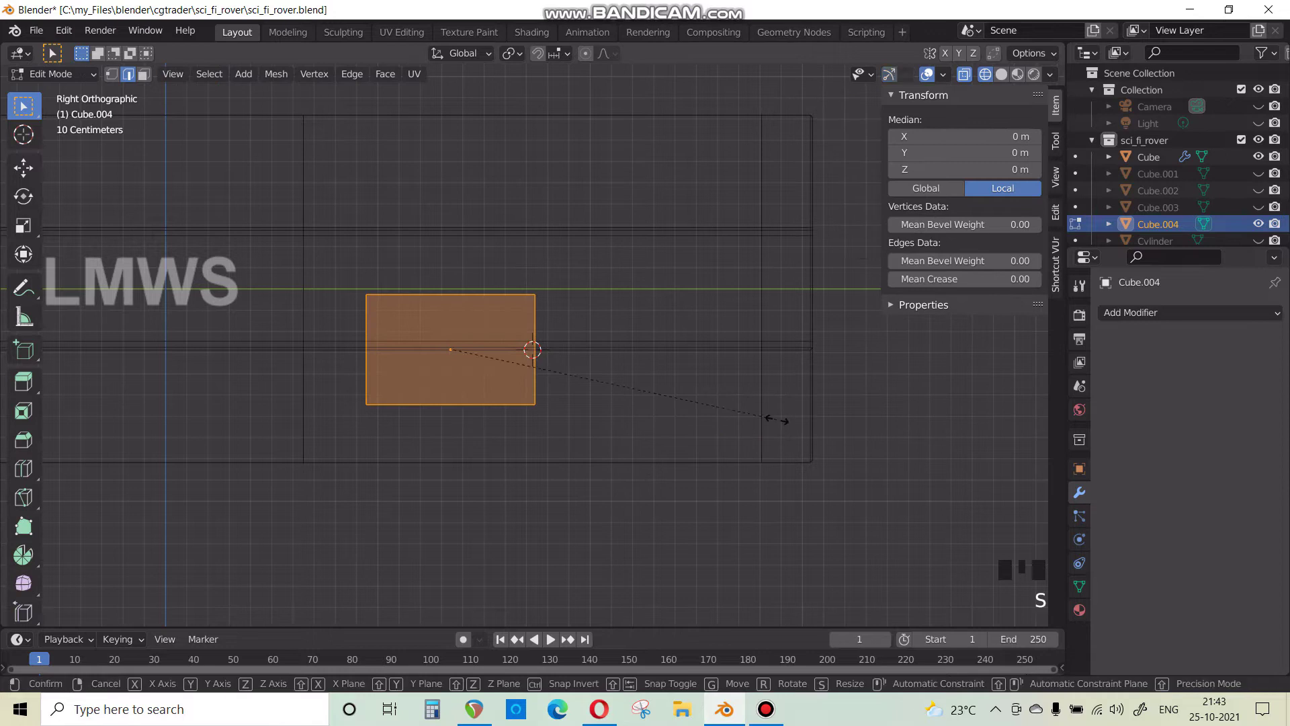
key(y)
click(725, 422)
Move the shortened cube along Y, closer to the loop cut at the front of the rear side section.
key(Tab)
key(g)
key(y)
click(685, 422)
Duplicate the cube's whole mesh about 0.91 m along Y, toward the hull's rear.
key(Tab)
key(a)
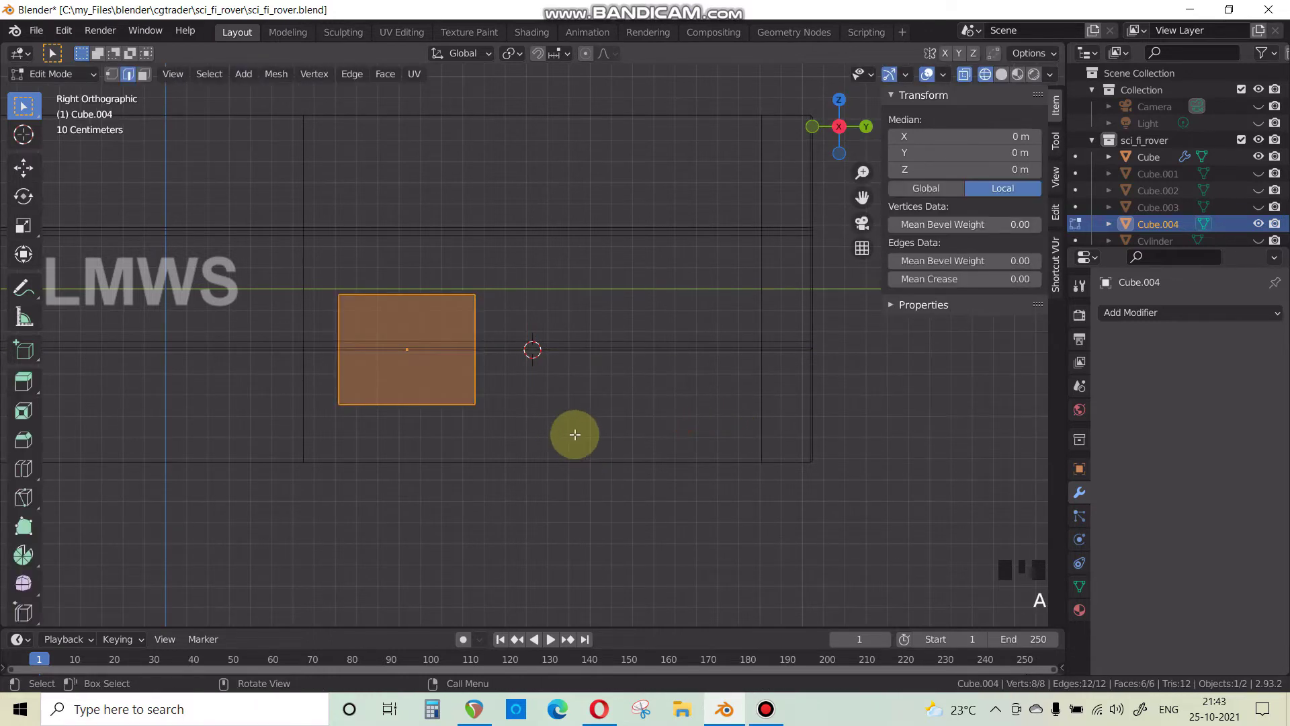
key(shift+d)
key(y)
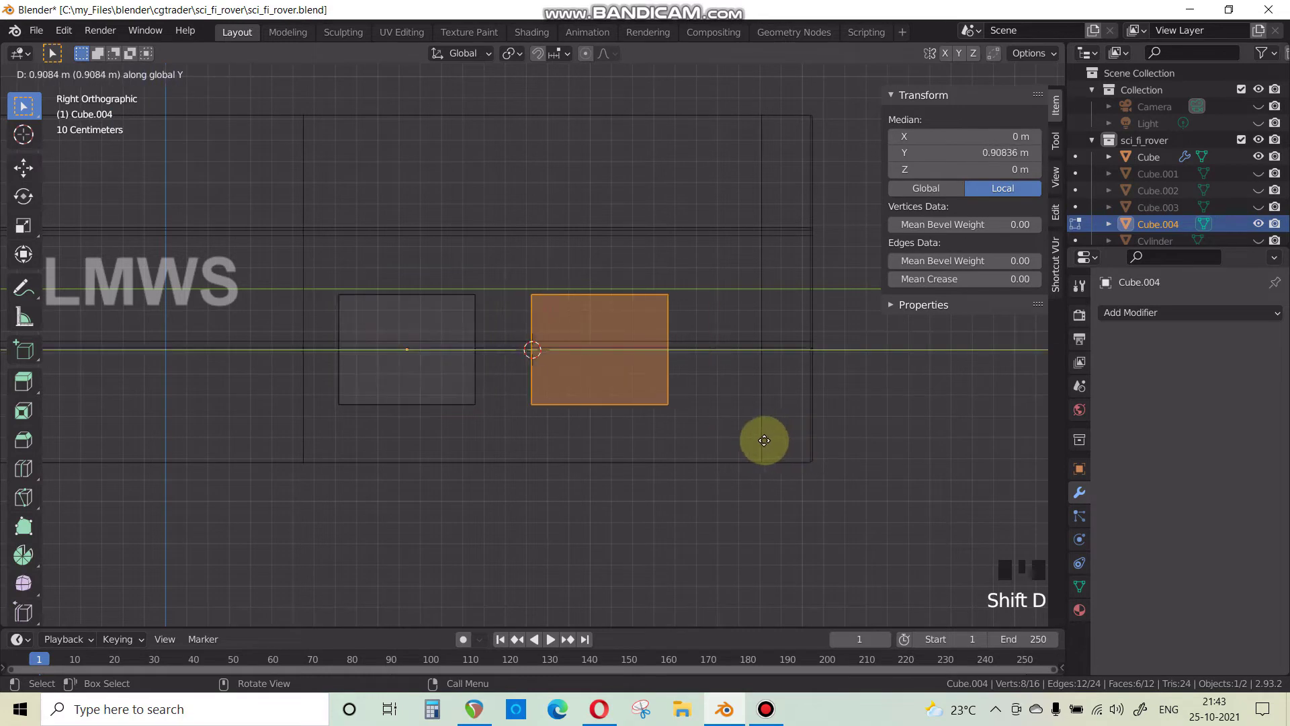
Place the duplicated box along Y, and duplicate it once more along Y to form a row of three boxes.
click(756, 440)
key(shift+d)
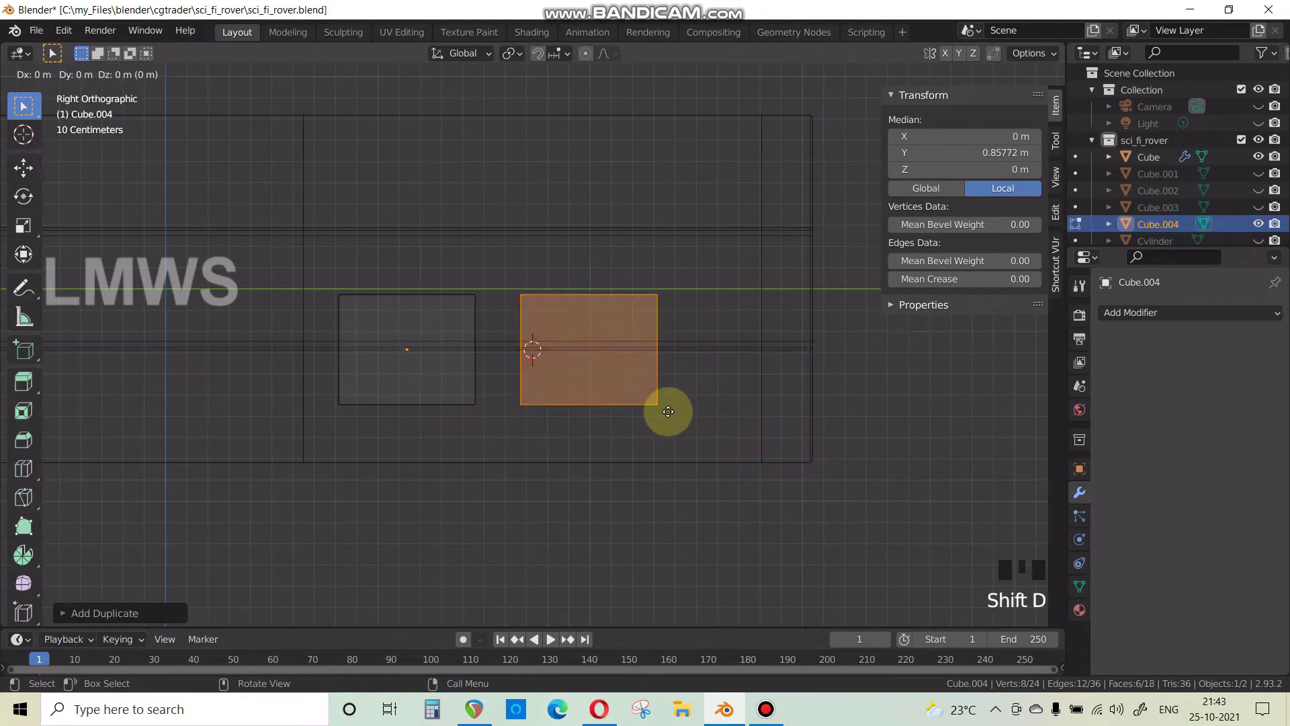
key(y)
click(811, 432)
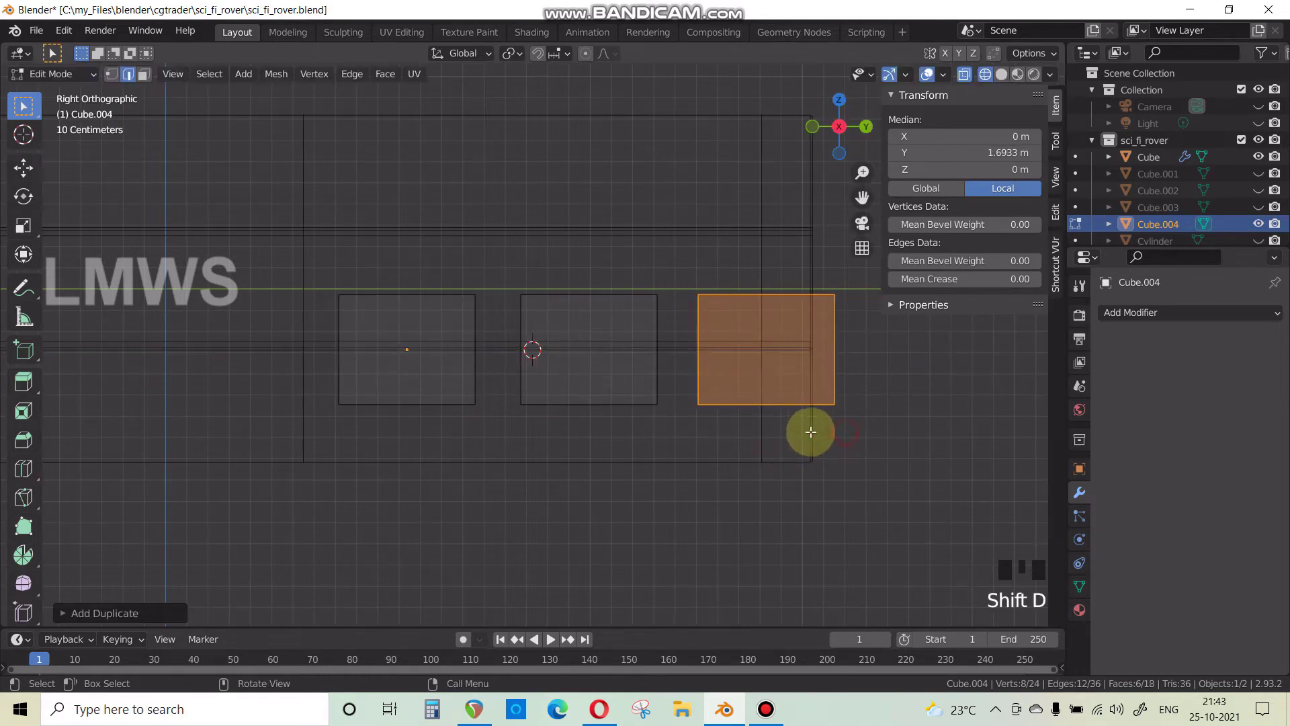
Change the transform pivot point and scale all three boxes down along Y, making the row about 1.64 m long.
key(a)
click(511, 53)
click(544, 127)
key(s)
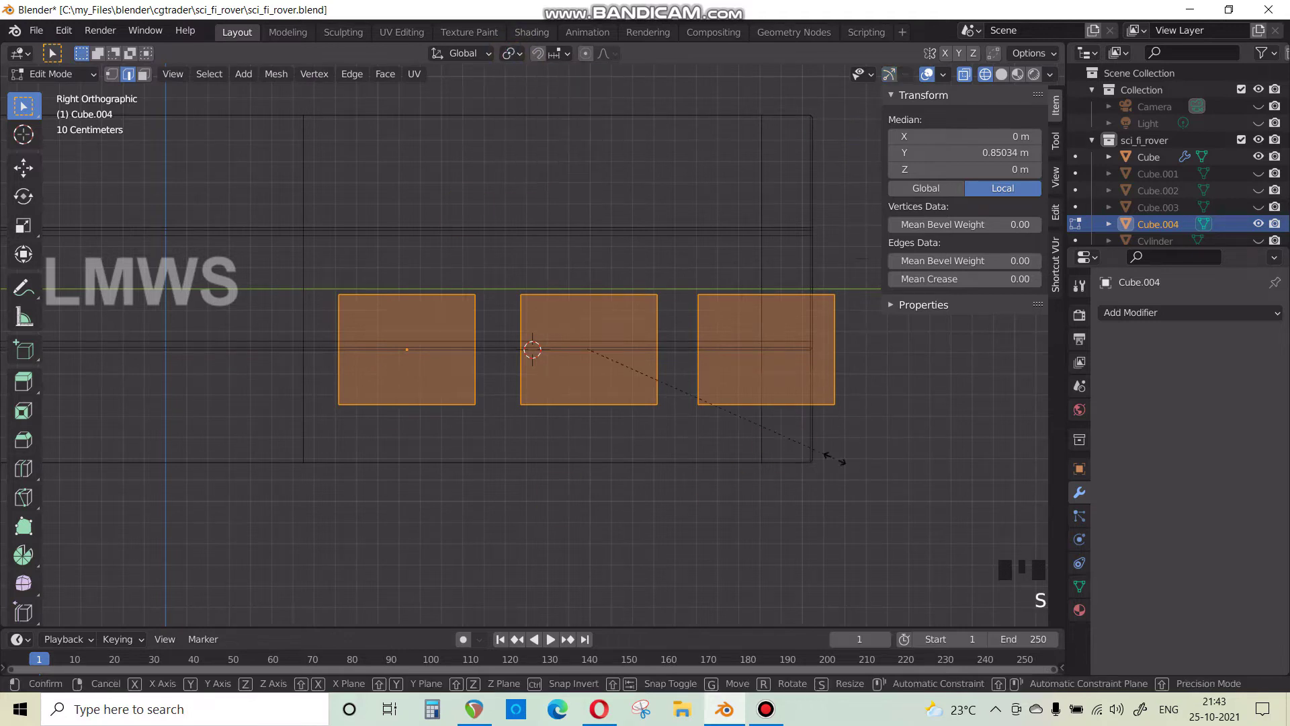
key(y)
click(750, 431)
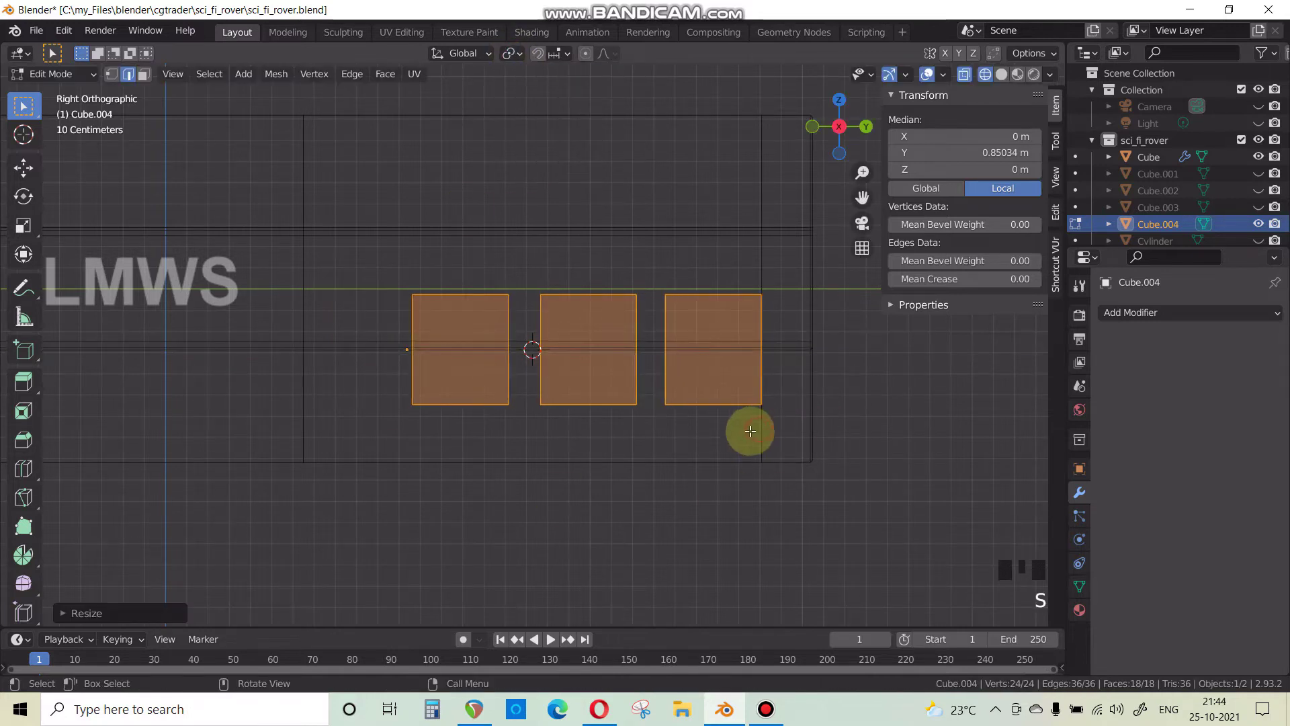
Move the row of boxes about 0.23 m in the negative Y direction, and return to Object Mode with solid shading.
key(g)
key(y)
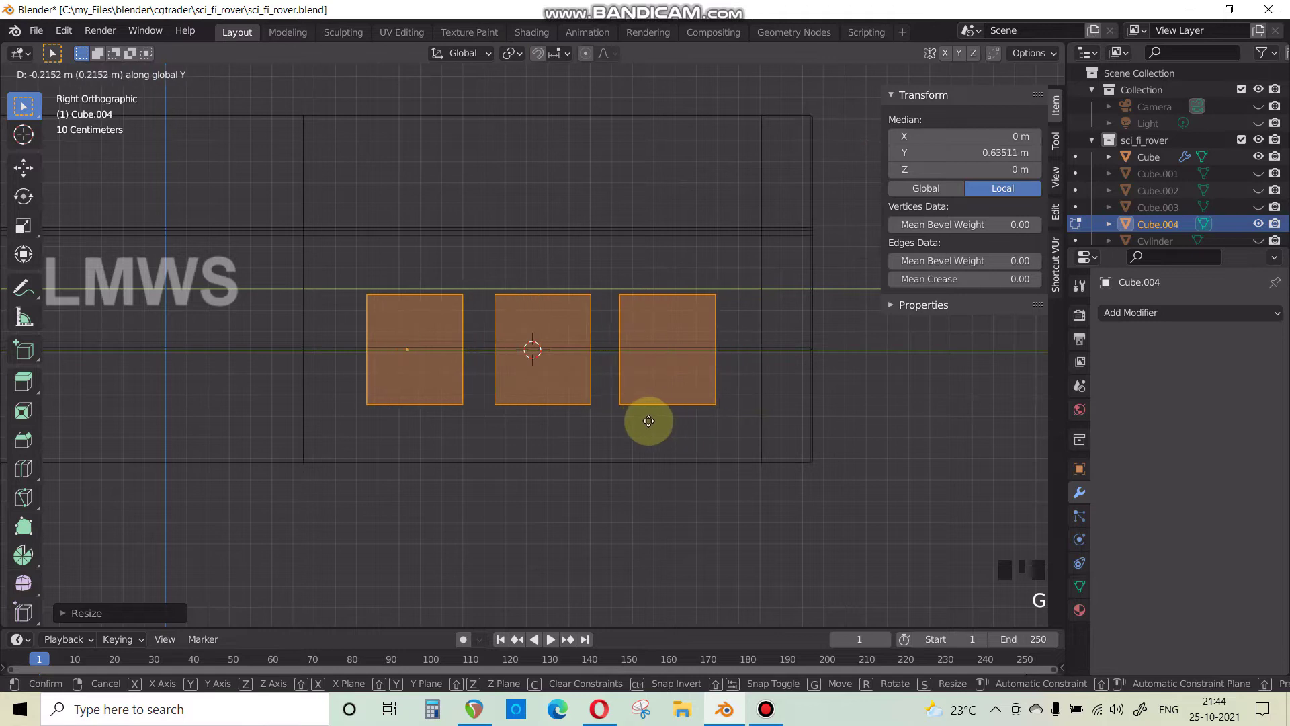
click(648, 421)
scroll(655, 410, down, 3)
middle_drag(659, 405, 659, 444)
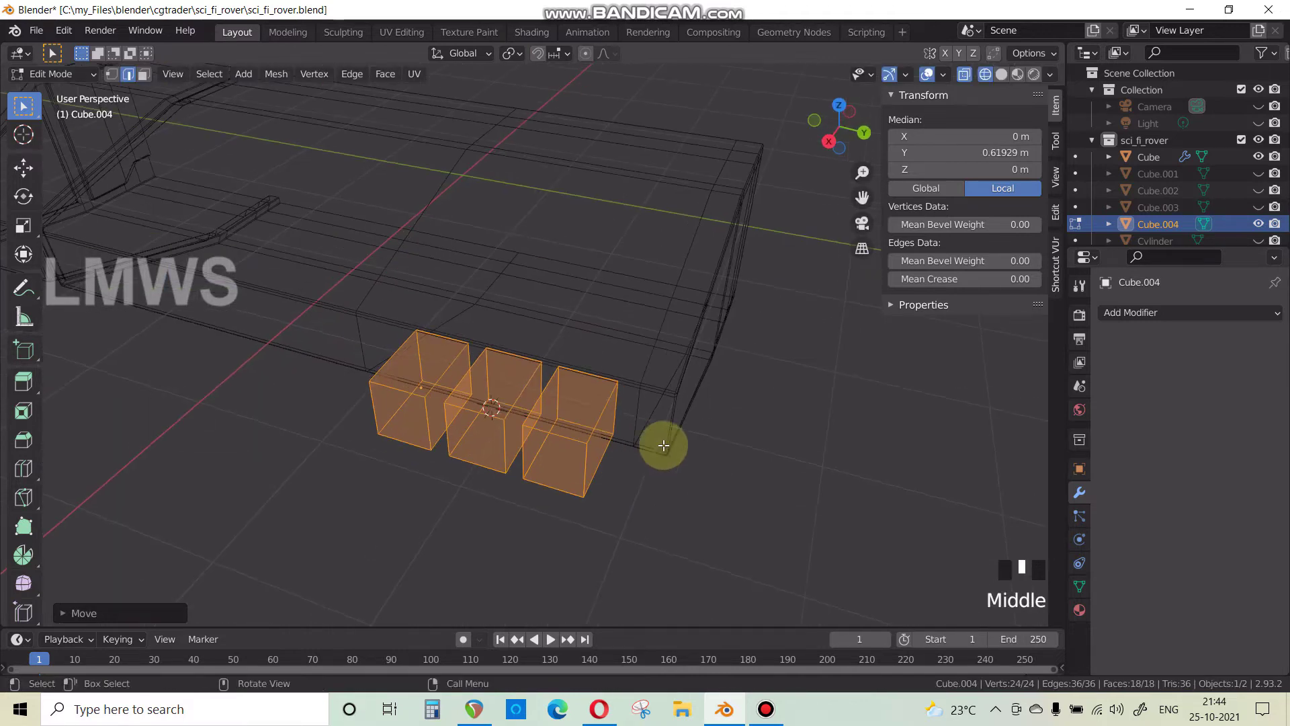
click(1000, 76)
key(Tab)
middle_drag(714, 305, 674, 260)
scroll(682, 266, up, 1)
scroll(671, 356, down, 3)
middle_drag(671, 356, 651, 373)
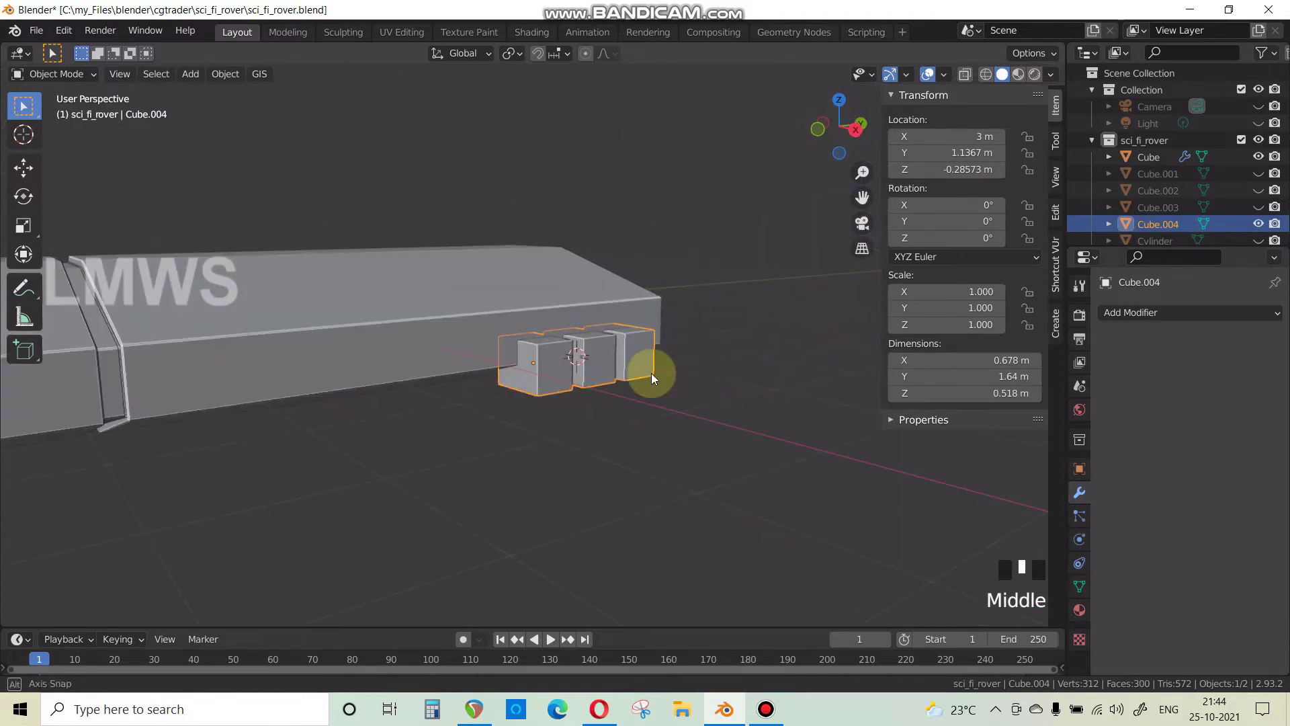
Select the rover body and save the file.
scroll(659, 341, up, 1)
click(584, 305)
scroll(571, 308, down, 2)
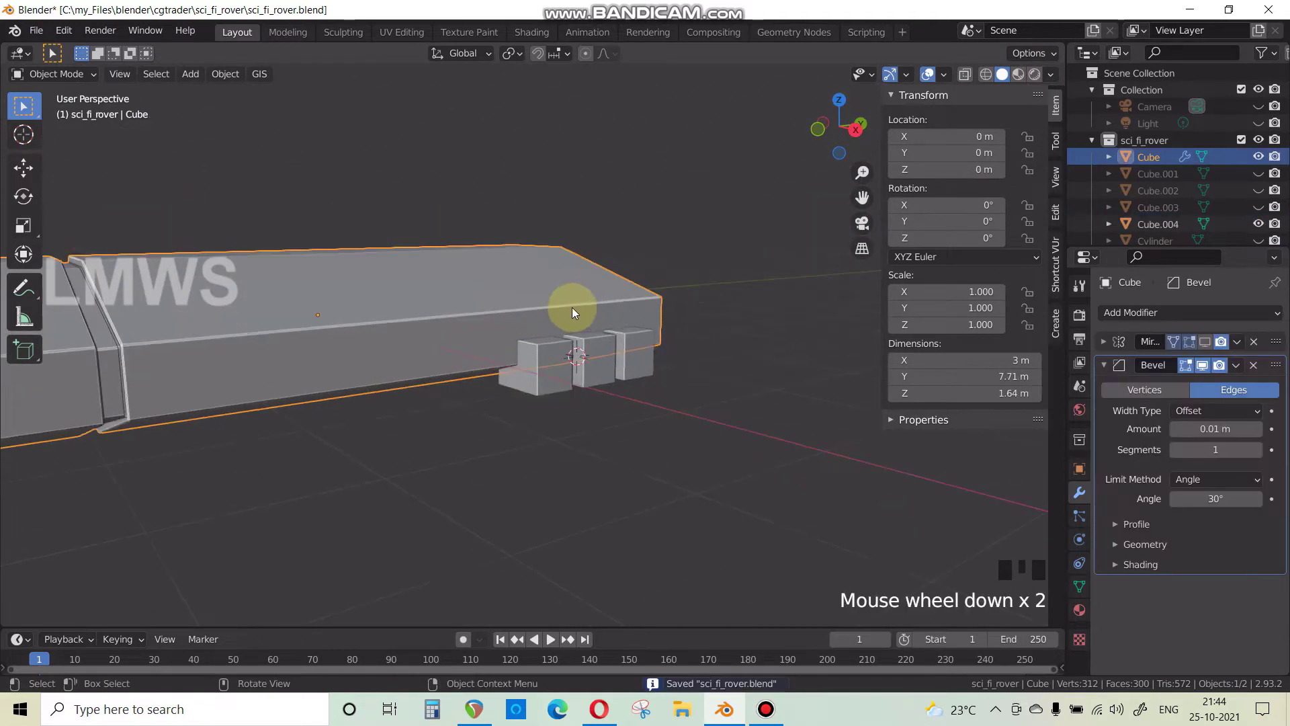
key(ctrl+s)
middle_drag(571, 307, 539, 307)
scroll(539, 261, down, 3)
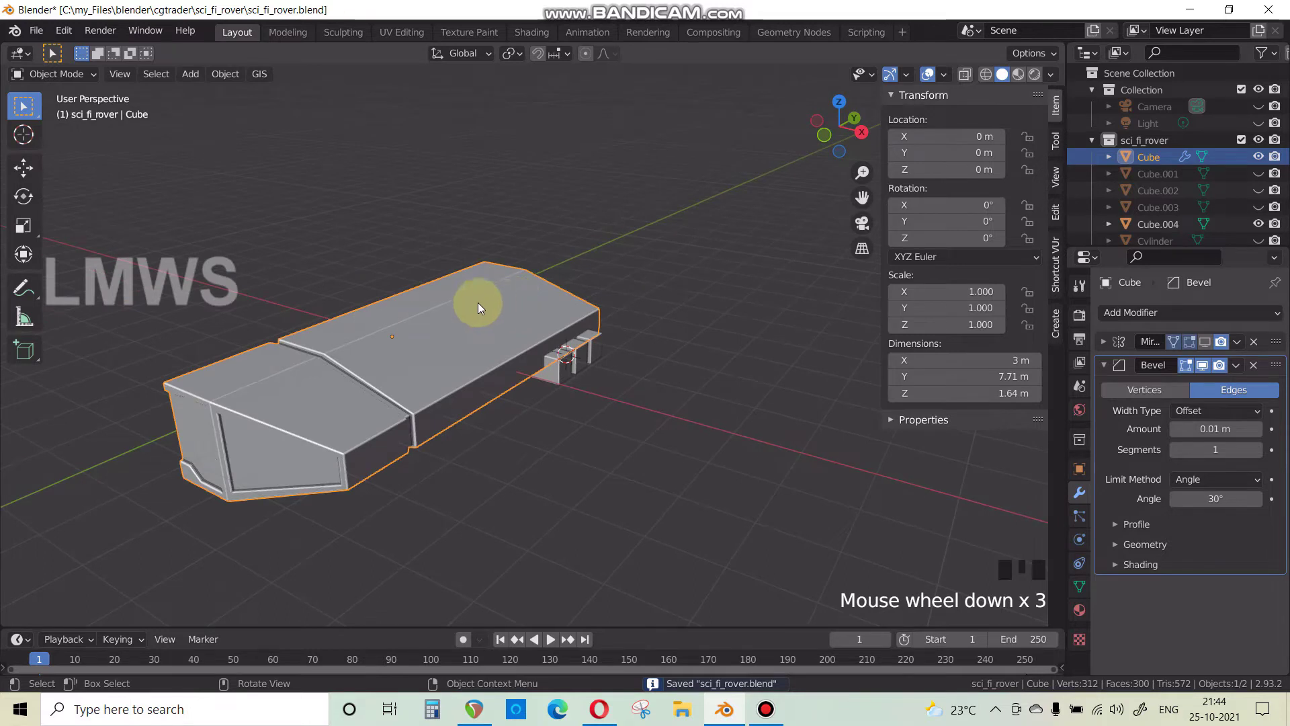
Add a Boolean modifier to the rover body and move it above the Mirror and Bevel modifiers.
click(1104, 365)
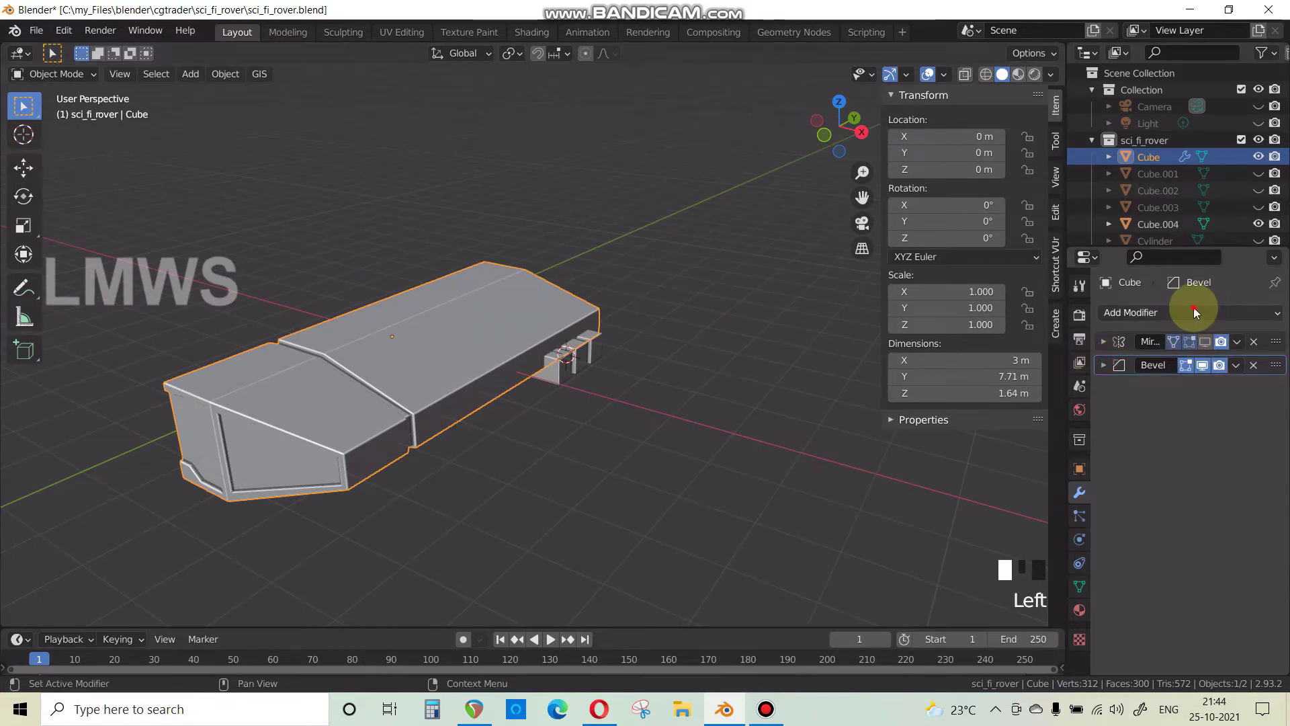
click(1193, 310)
click(961, 395)
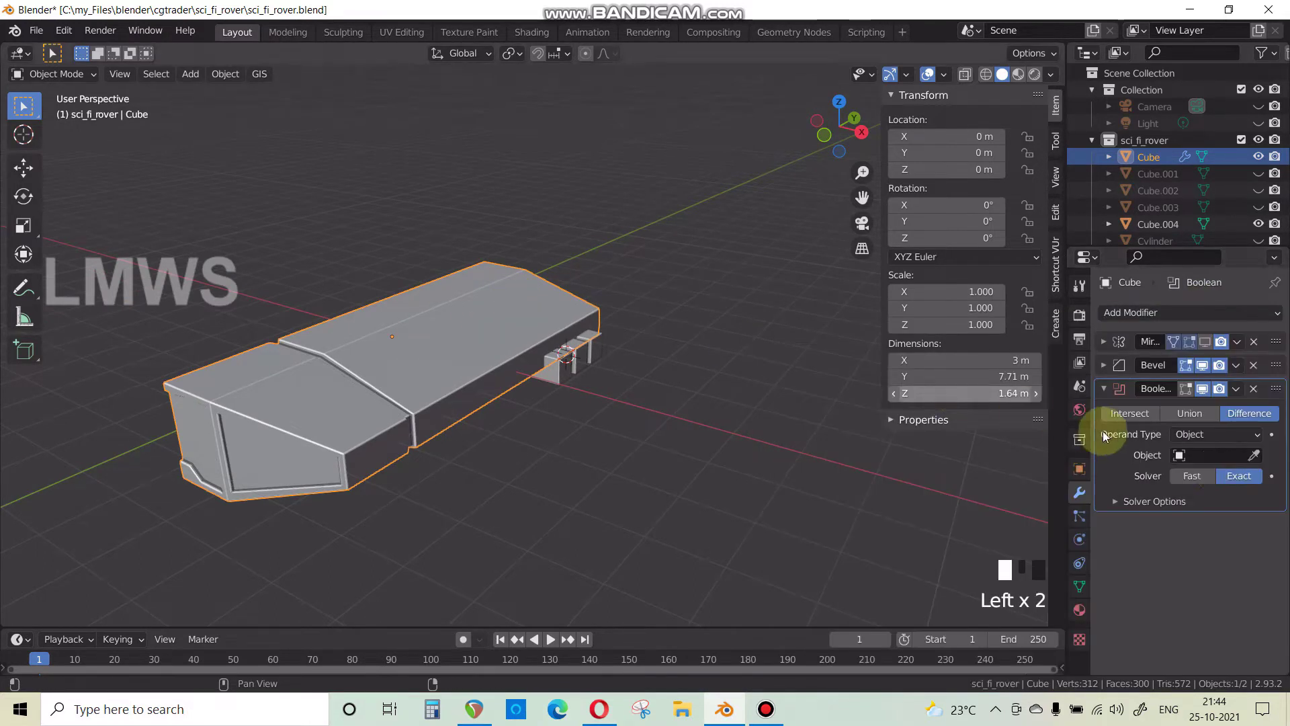
drag(1276, 366, 1277, 326)
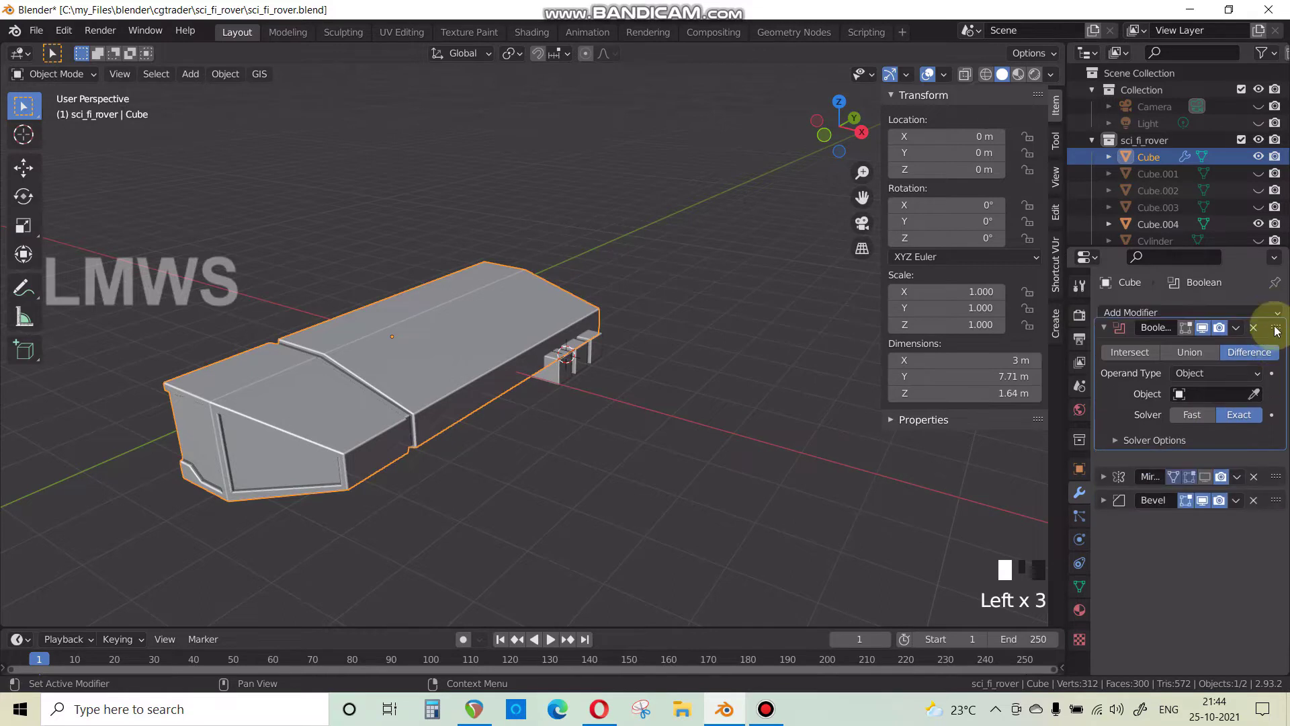
Pick the three-box object Cube.004 as the object for the Boolean Difference on the body.
scroll(758, 418, up, 3)
middle_drag(762, 419, 739, 395)
click(1252, 409)
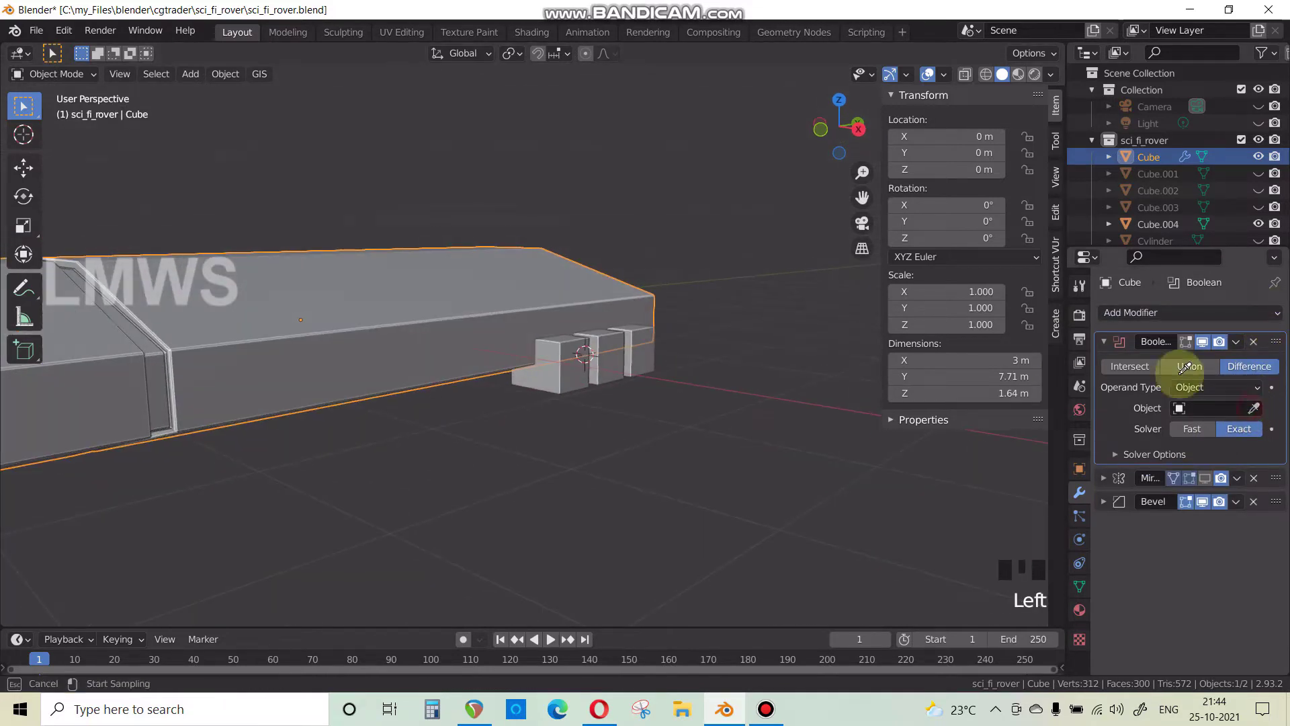
click(637, 362)
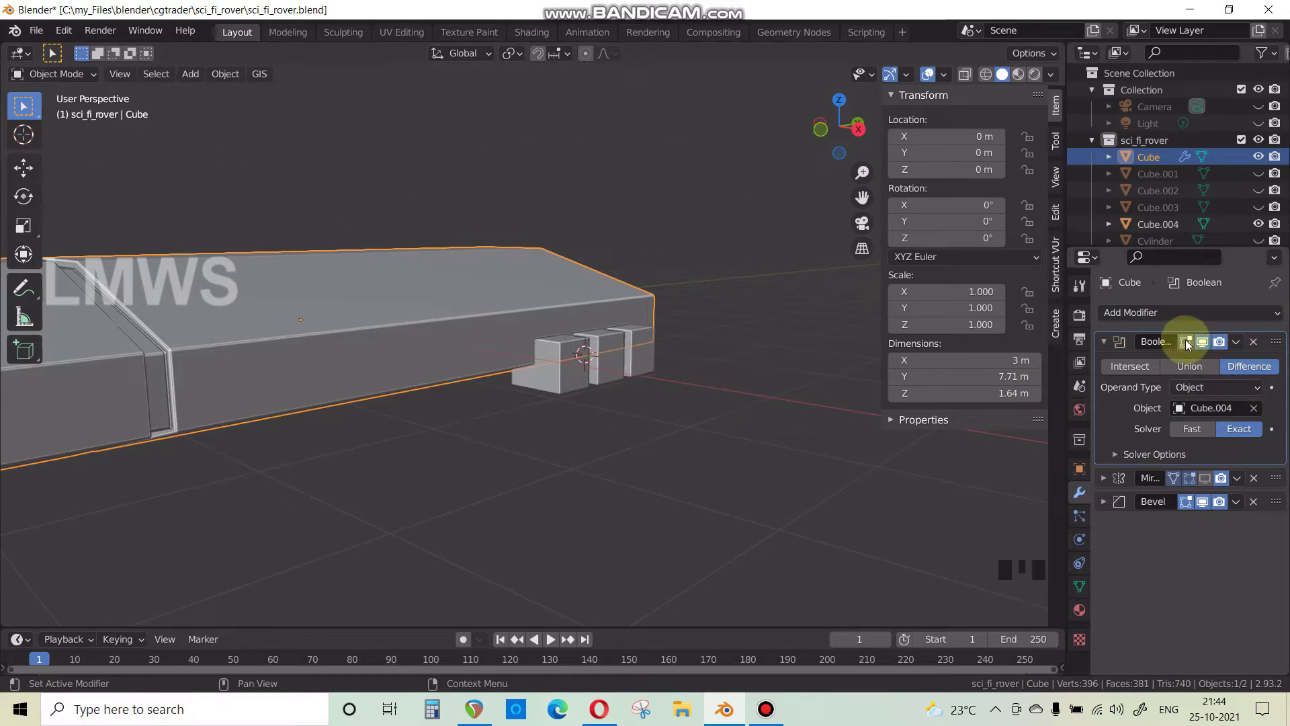
Hide the cutter object Cube.004 with the help of wireframe display, and return to solid shading to view the cutouts.
click(985, 75)
scroll(766, 356, up, 3)
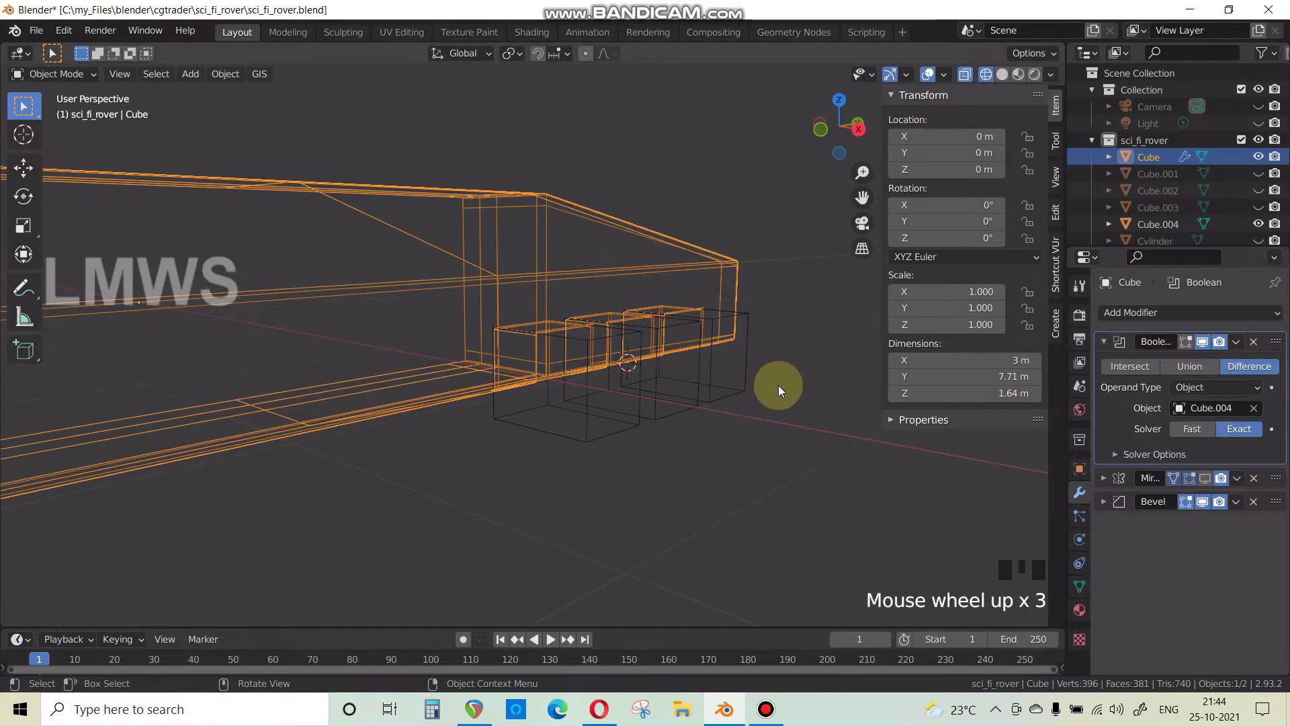
click(741, 418)
click(1249, 223)
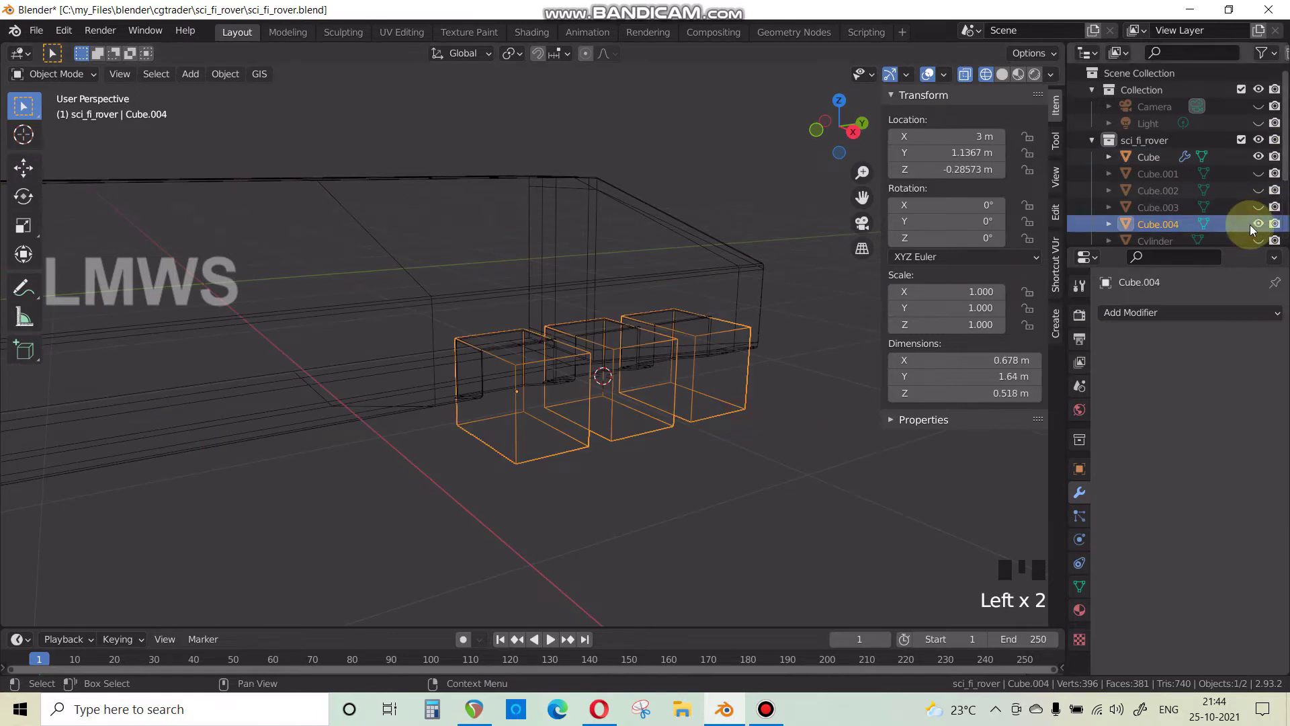
click(1256, 224)
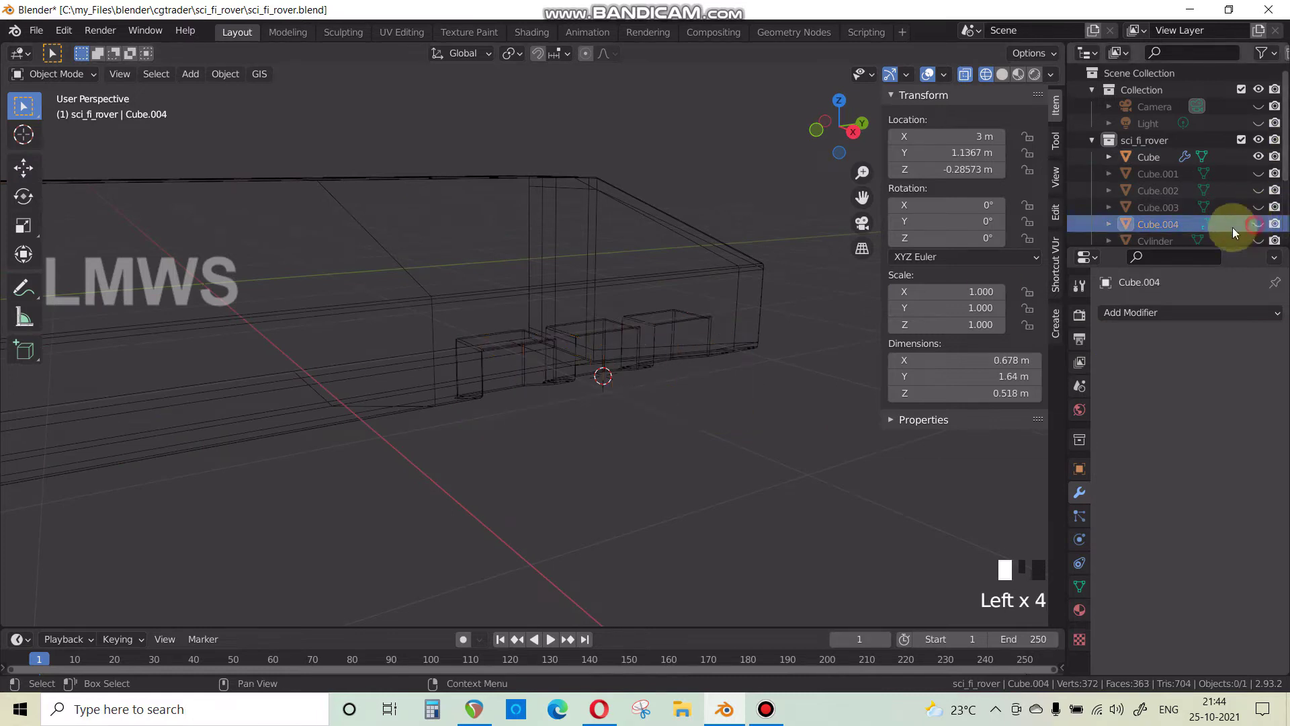
click(1002, 74)
mouse_move(672, 345)
middle_down()
mouse_move(539, 336)
mouse_move(636, 347)
mouse_move(696, 329)
middle_up()
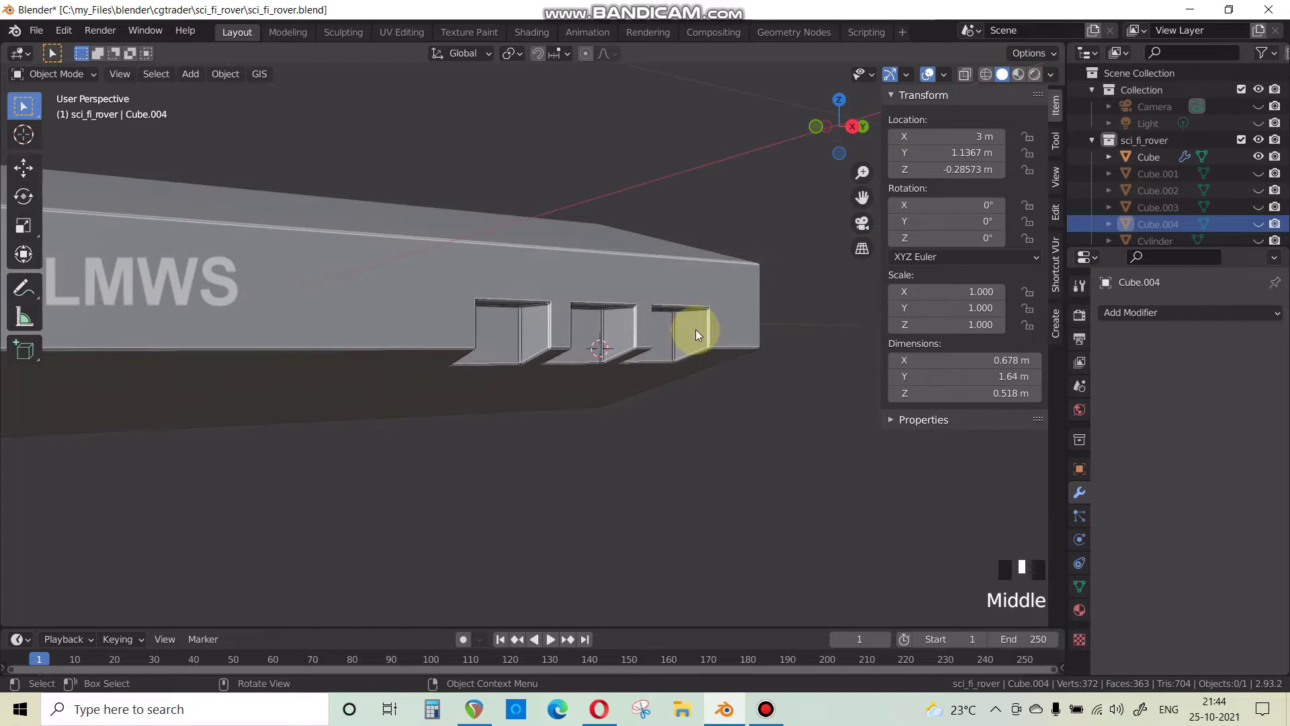
Compare the cutouts on the rover's side with the reference vehicle image in the browser, and return to Blender.
click(725, 708)
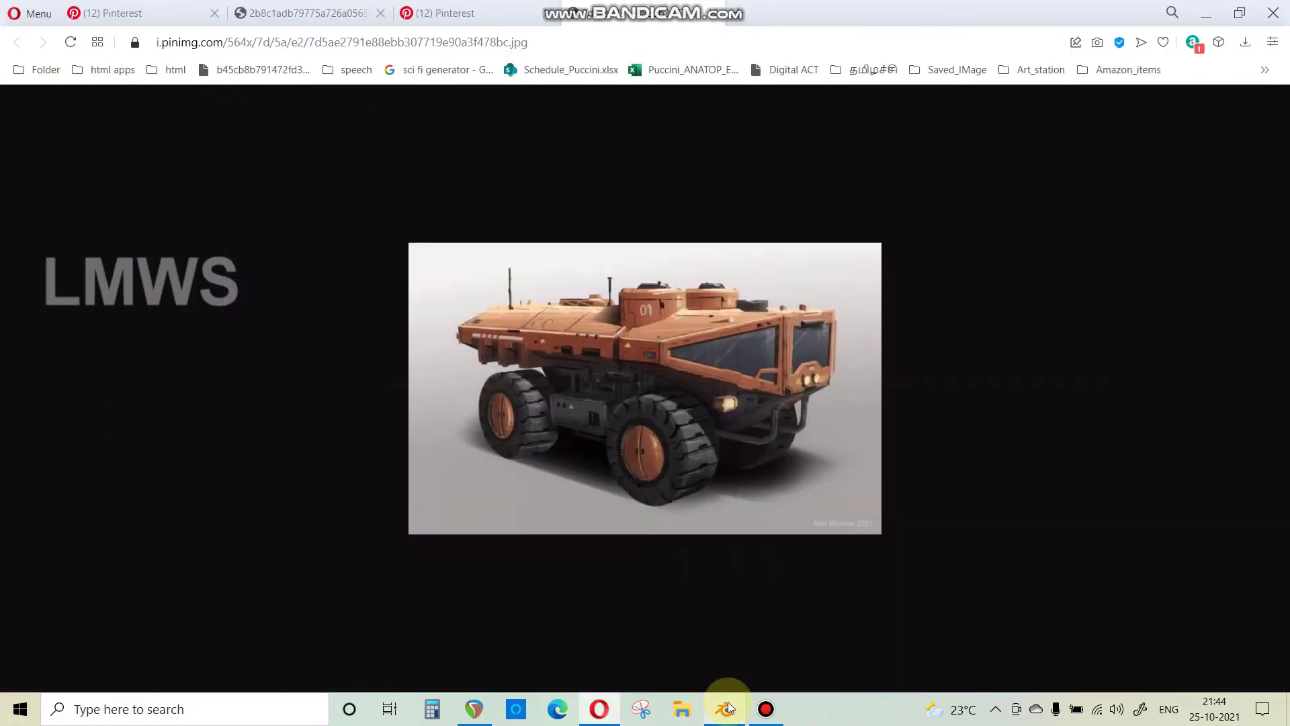
click(725, 708)
scroll(613, 404, down, 2)
middle_drag(614, 421, 713, 717)
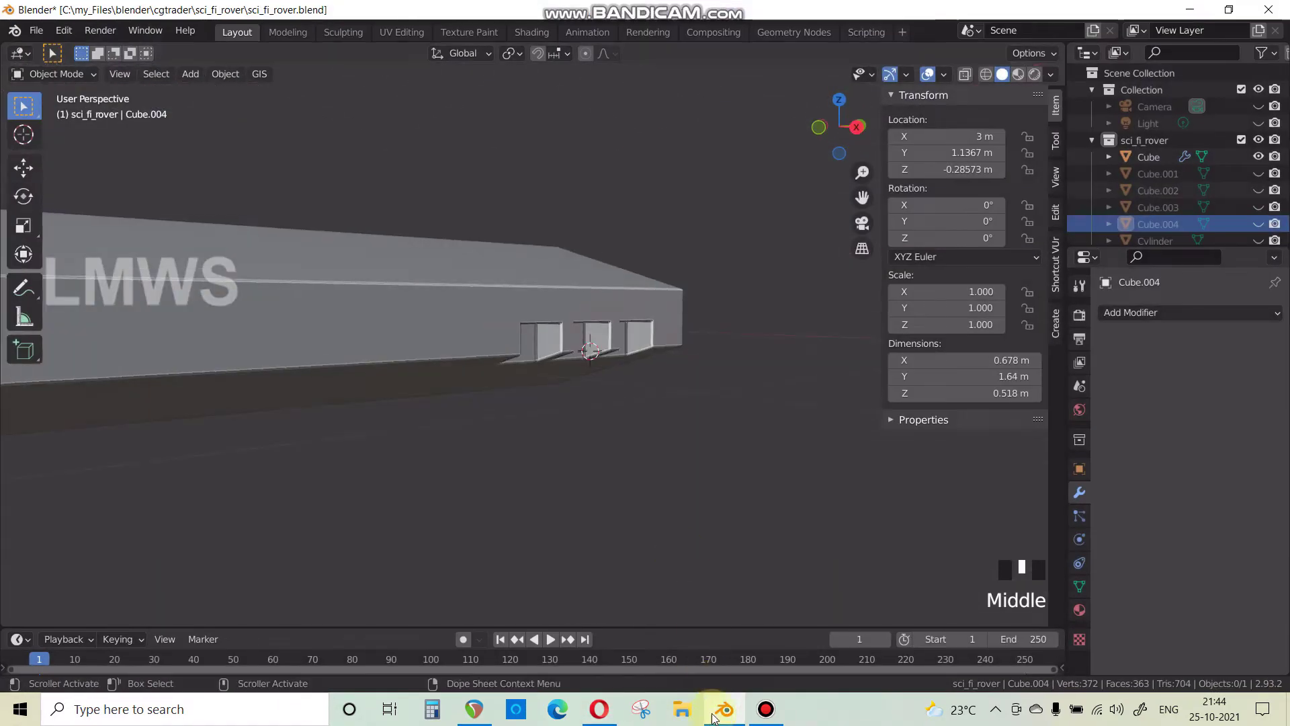
click(724, 709)
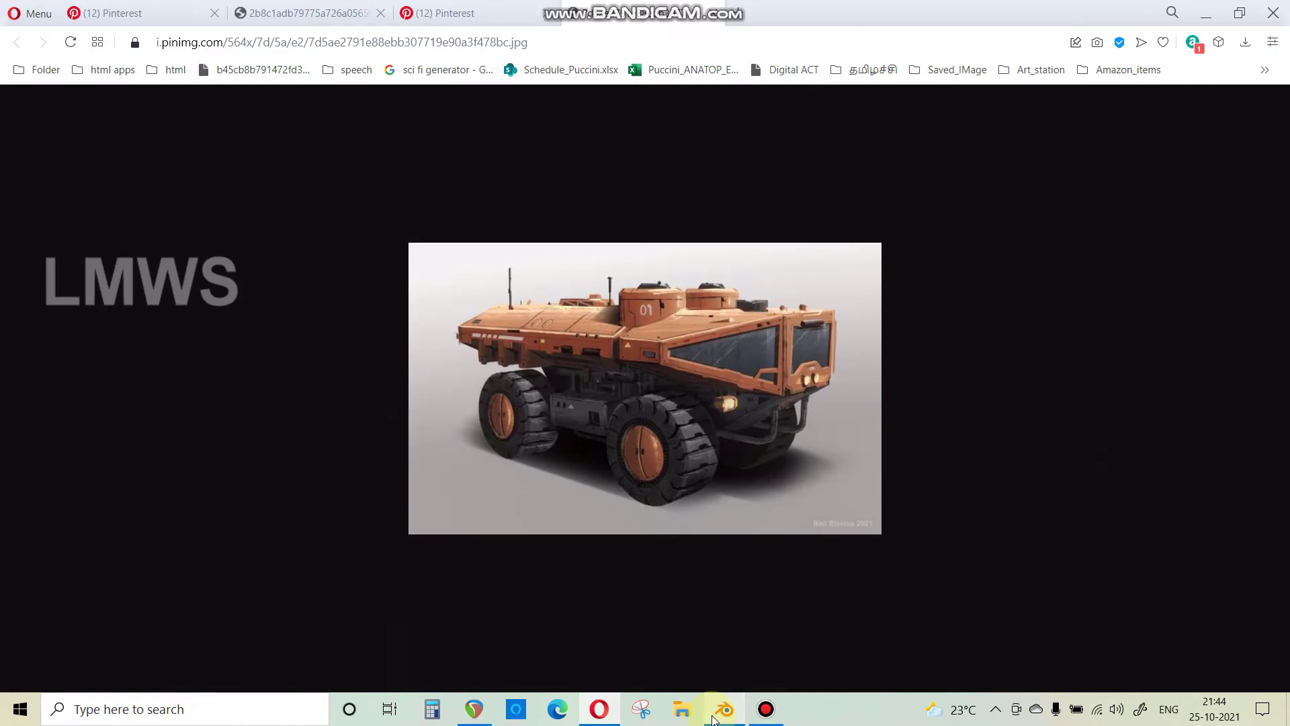
click(714, 717)
scroll(618, 476, down, 1)
middle_drag(618, 477, 962, 413)
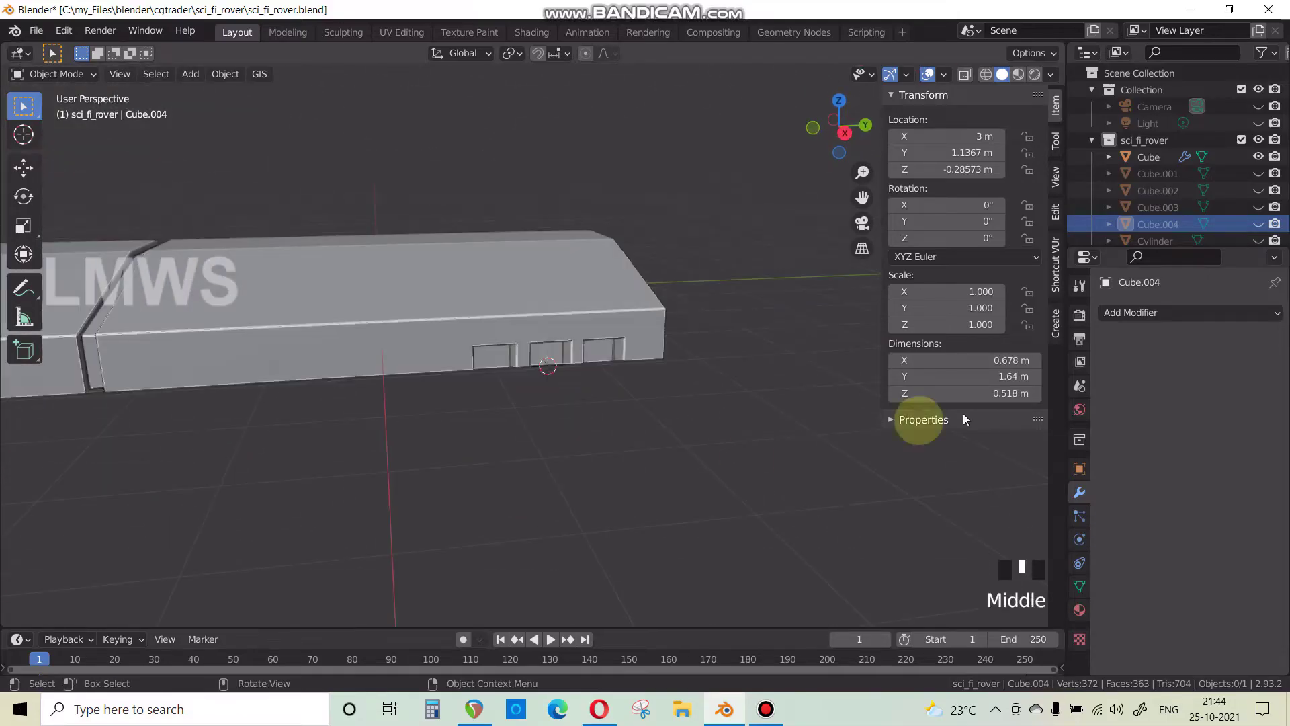
Select the rover's main body.
click(562, 304)
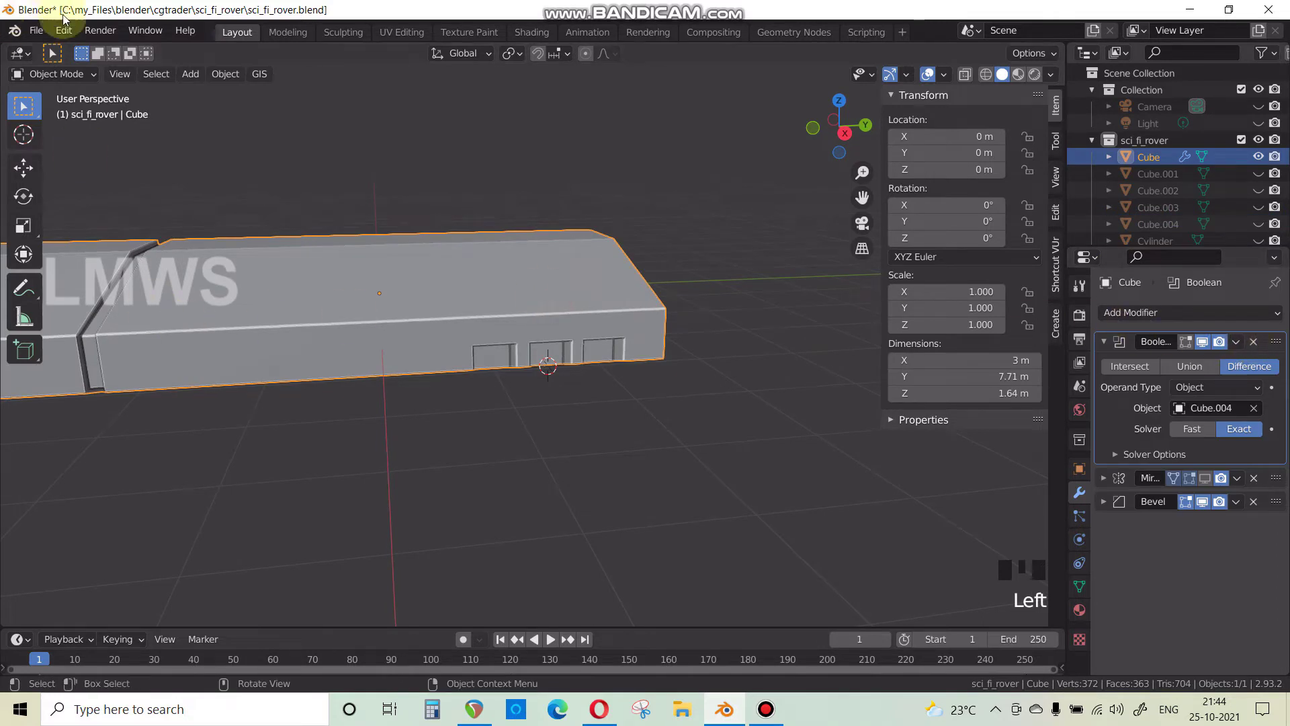
click(44, 33)
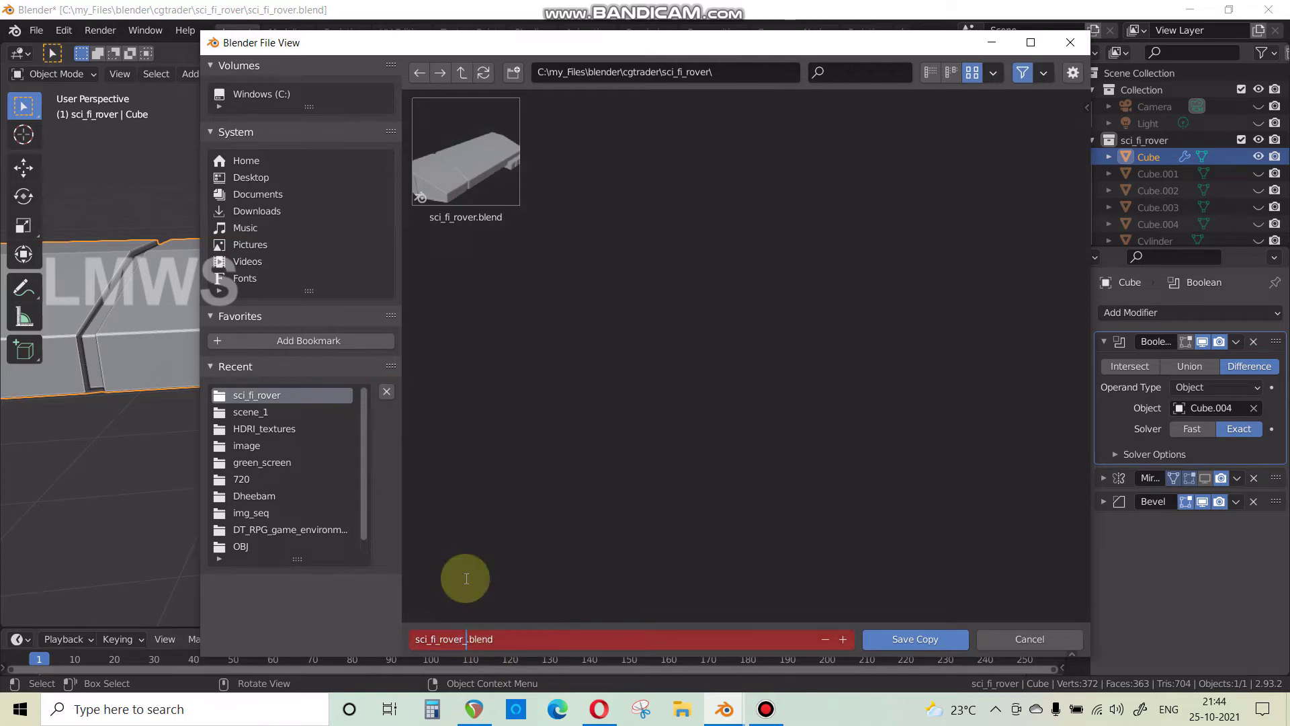
key(Escape)
key(Escape)
Save the file and apply the Boolean modifier on the rover body.
key(ctrl+s)
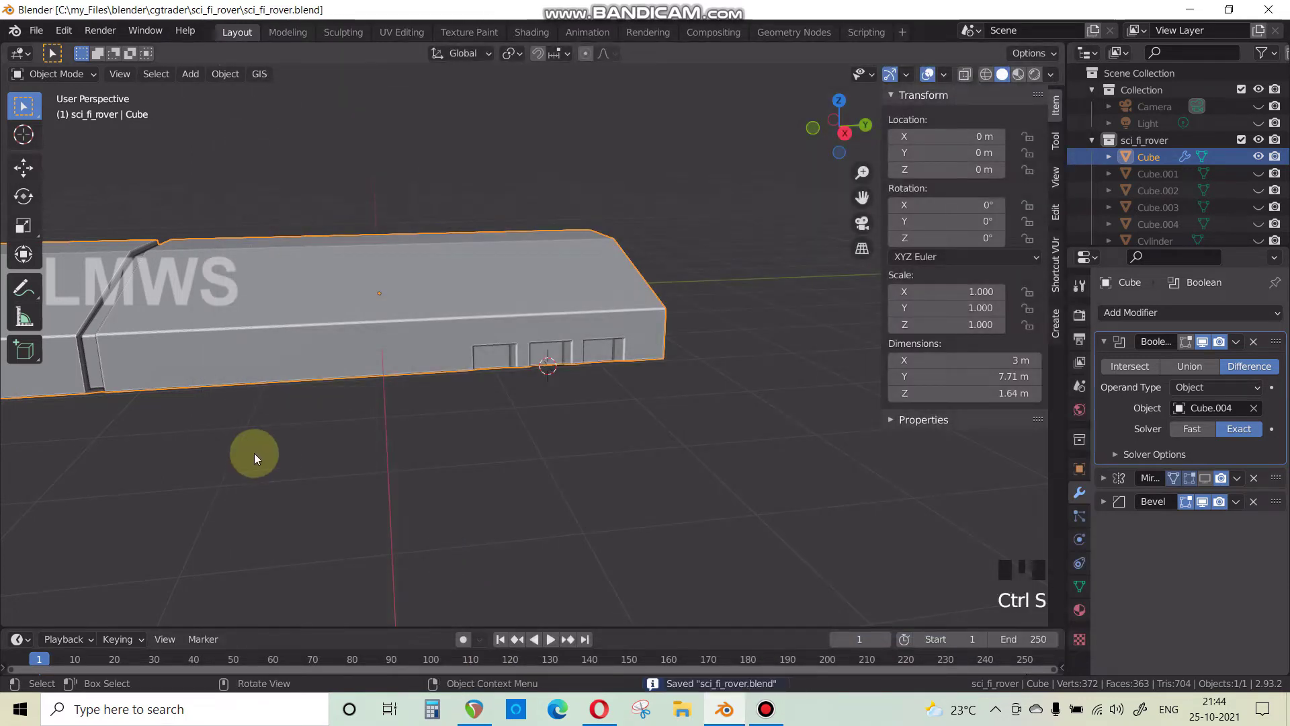
click(1236, 341)
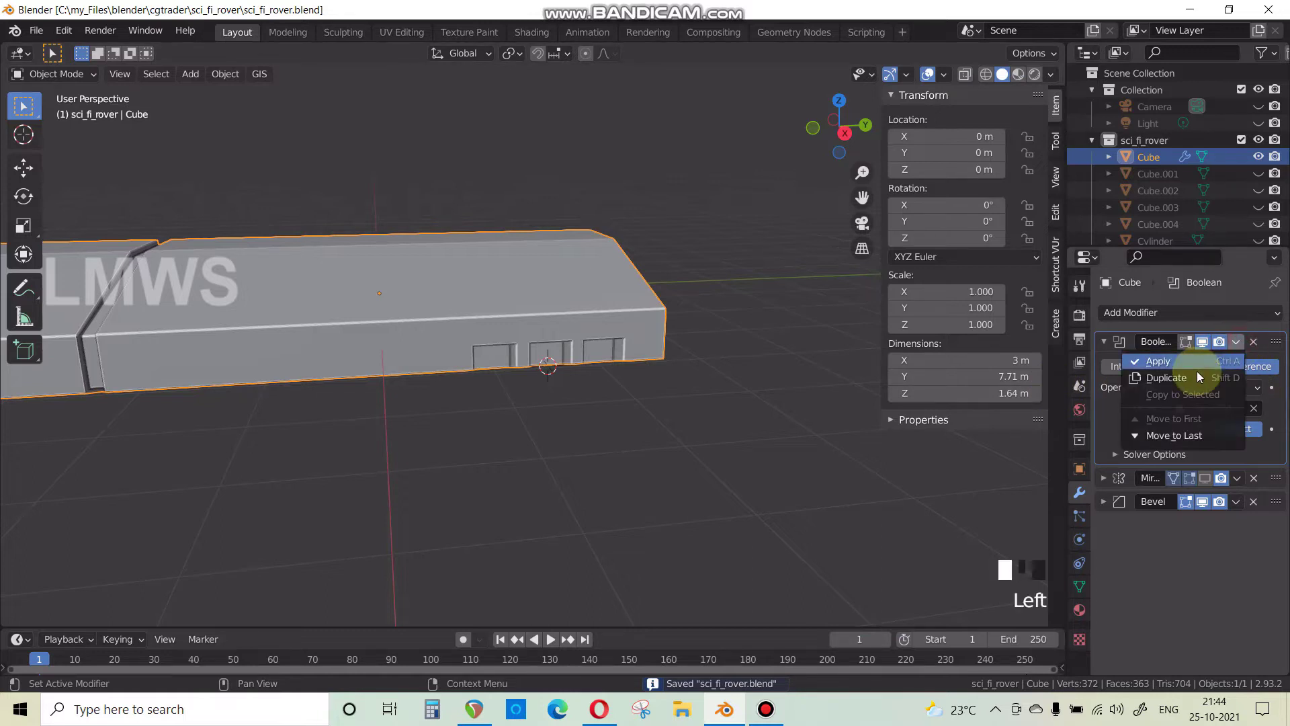
click(1195, 363)
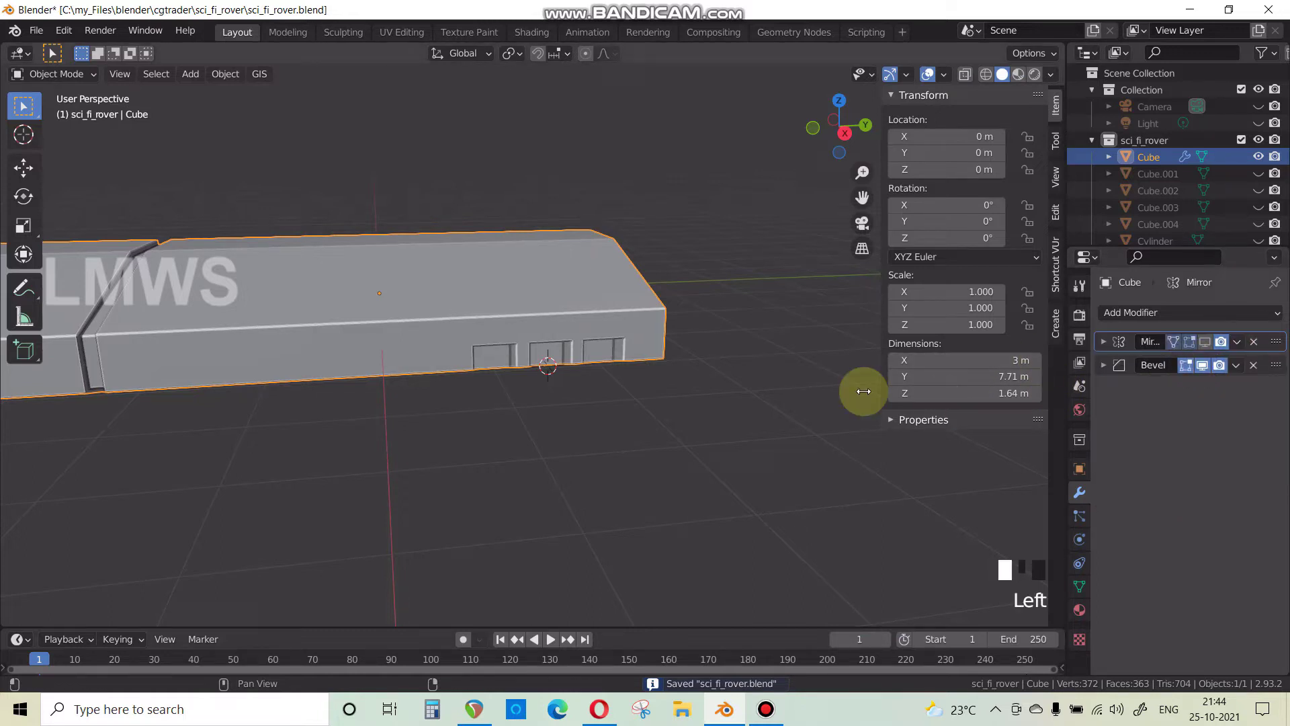
Reveal all hidden rover parts and hide only the three-box cutter Cube.004.
click(665, 396)
key(alt+h)
scroll(632, 400, down, 2)
middle_drag(613, 402, 612, 417)
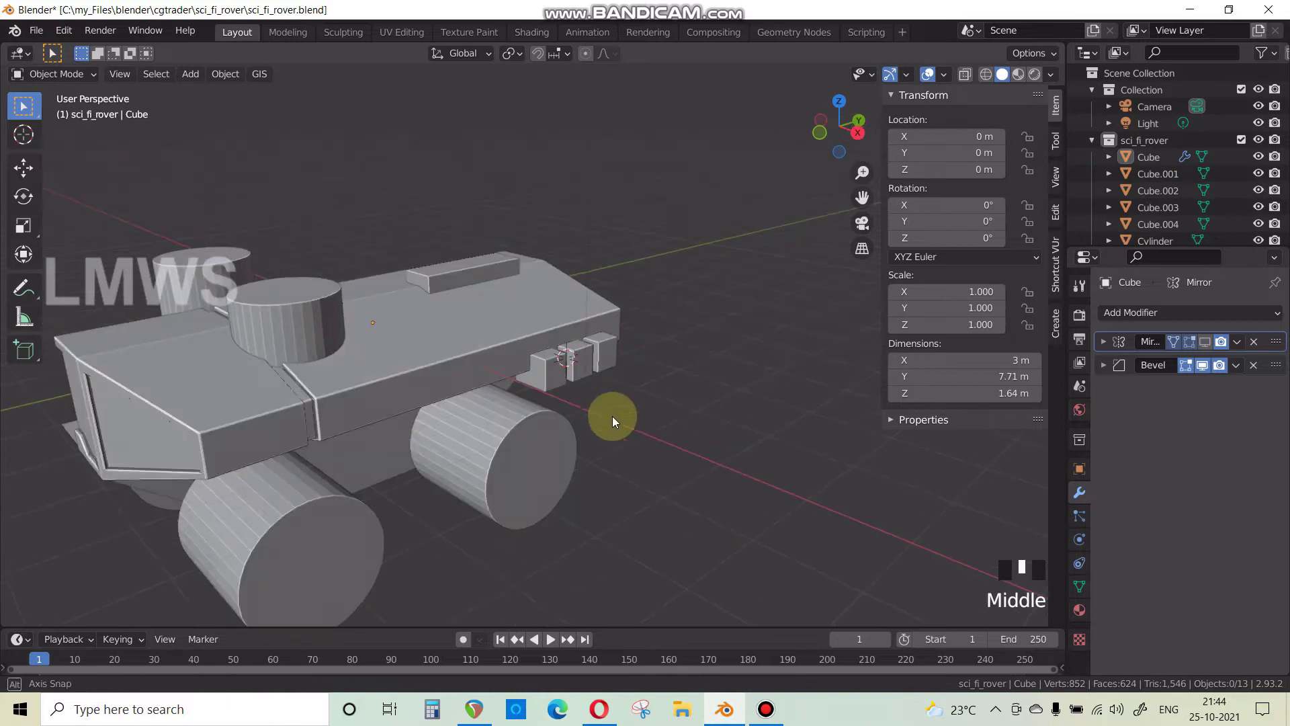
scroll(618, 399, up, 2)
click(625, 367)
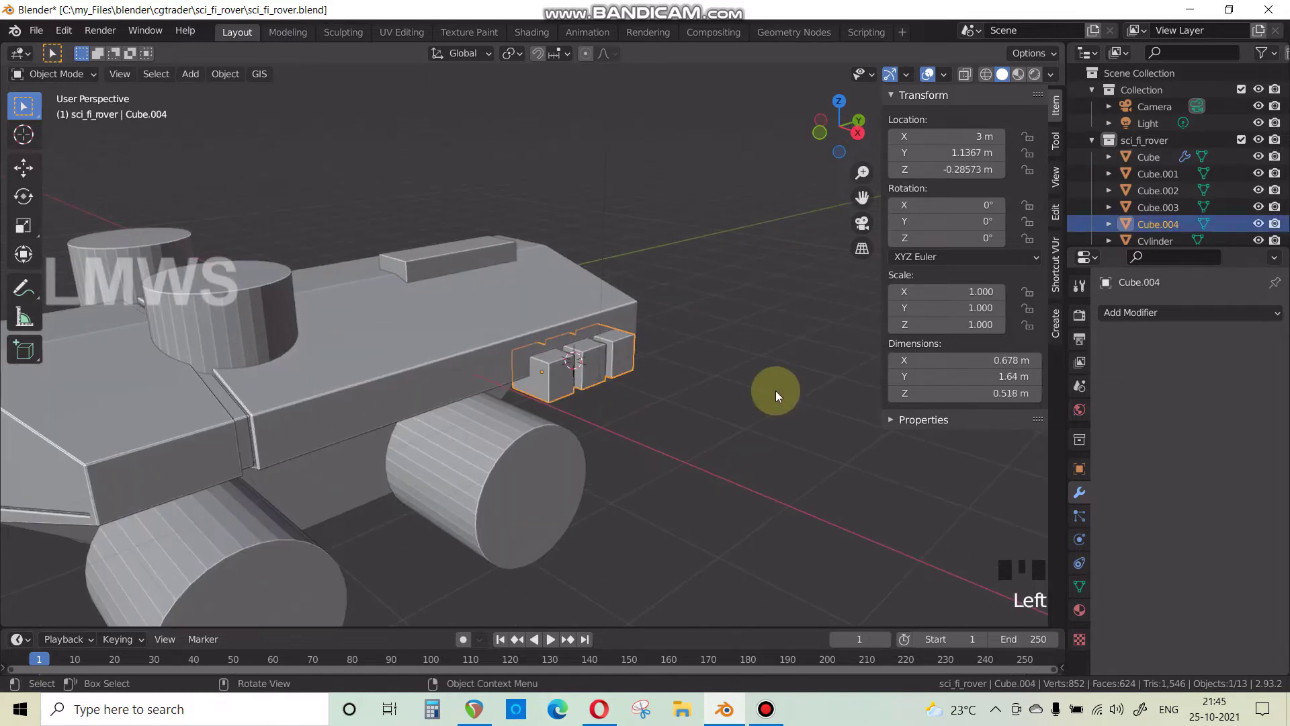
key(h)
scroll(793, 416, down, 3)
middle_drag(805, 431, 679, 401)
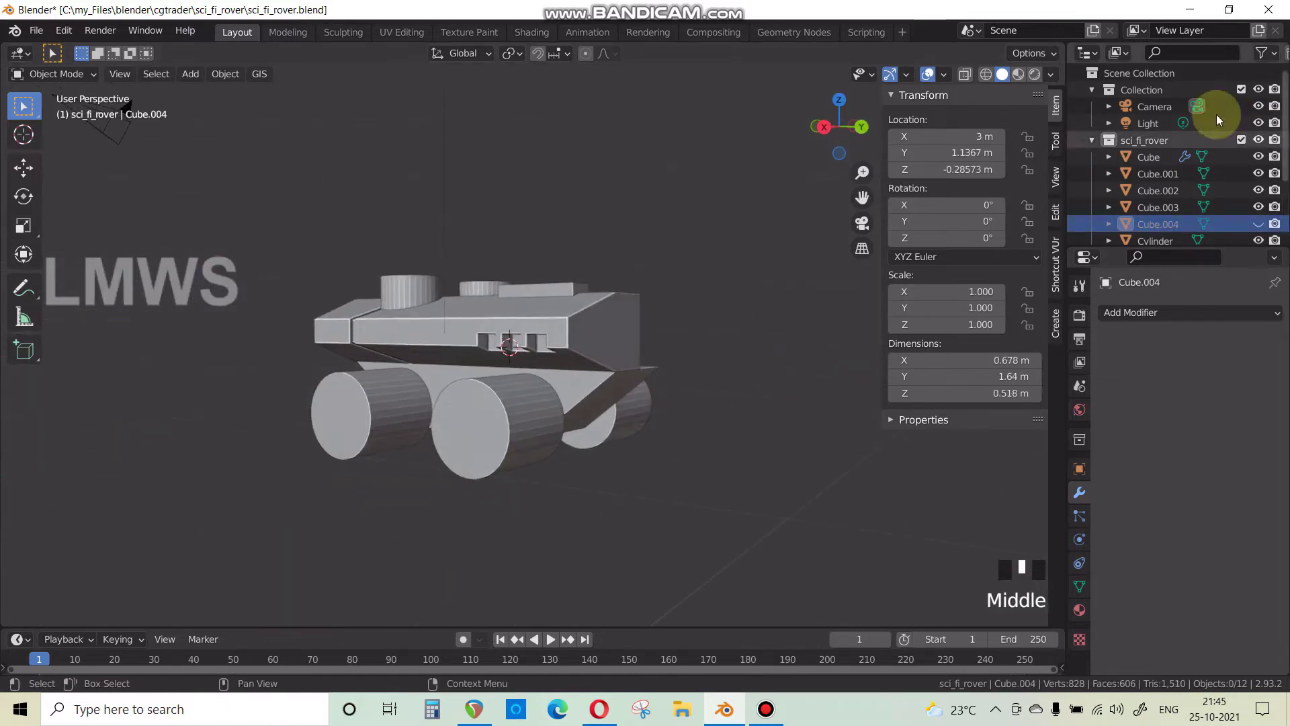
Create a new collection below sci_fi_rover, and locate Cube.004 in the sci_fi_rover object list.
click(1092, 140)
right_click(1140, 196)
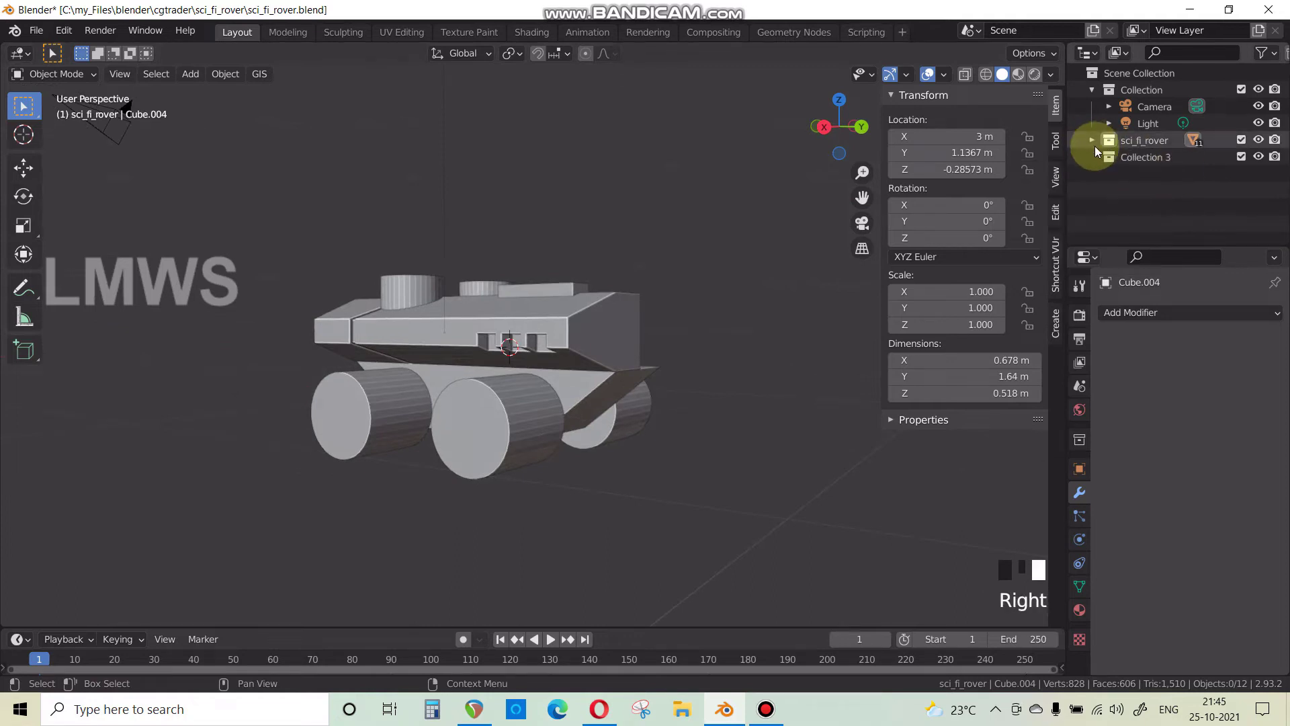
scroll(1126, 192, down, 2)
click(1164, 173)
scroll(1166, 170, down, 3)
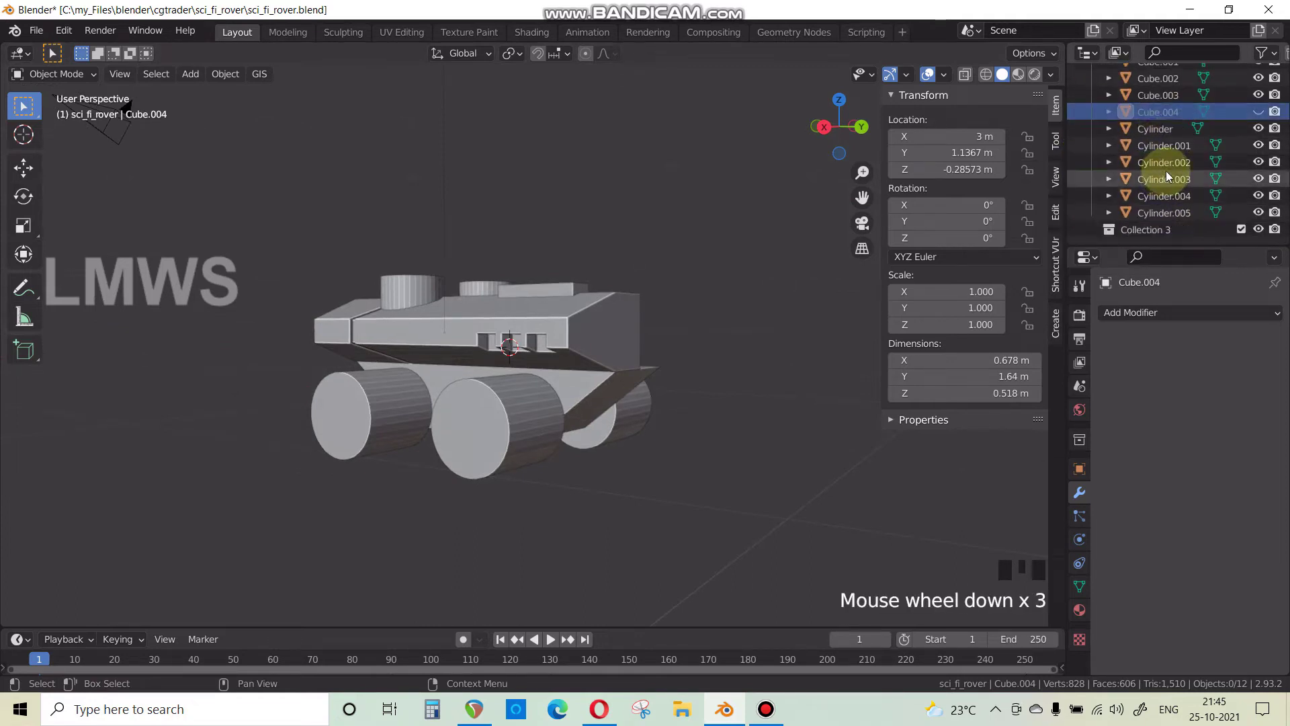
Put the cutter Cube.004 into Collection 3 and hide that collection in the viewport.
drag(1167, 120, 1156, 231)
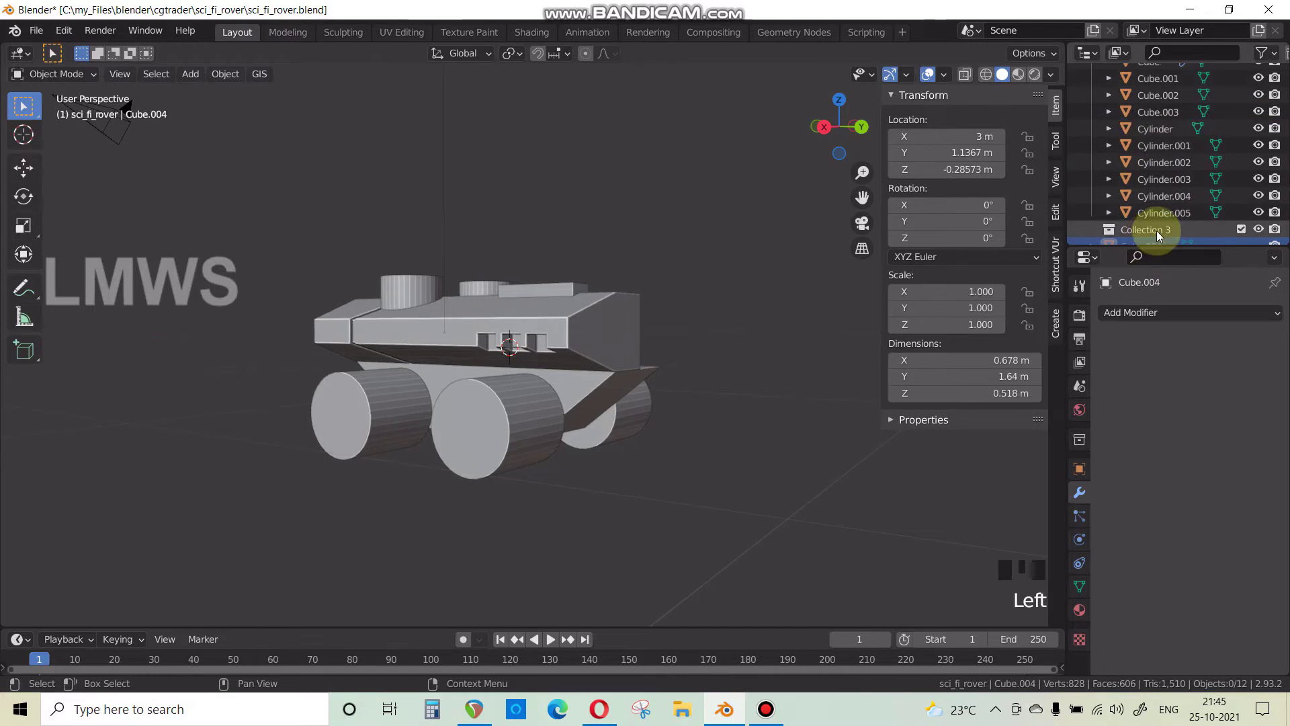
scroll(1107, 219, up, 1)
scroll(1115, 222, down, 2)
click(1092, 214)
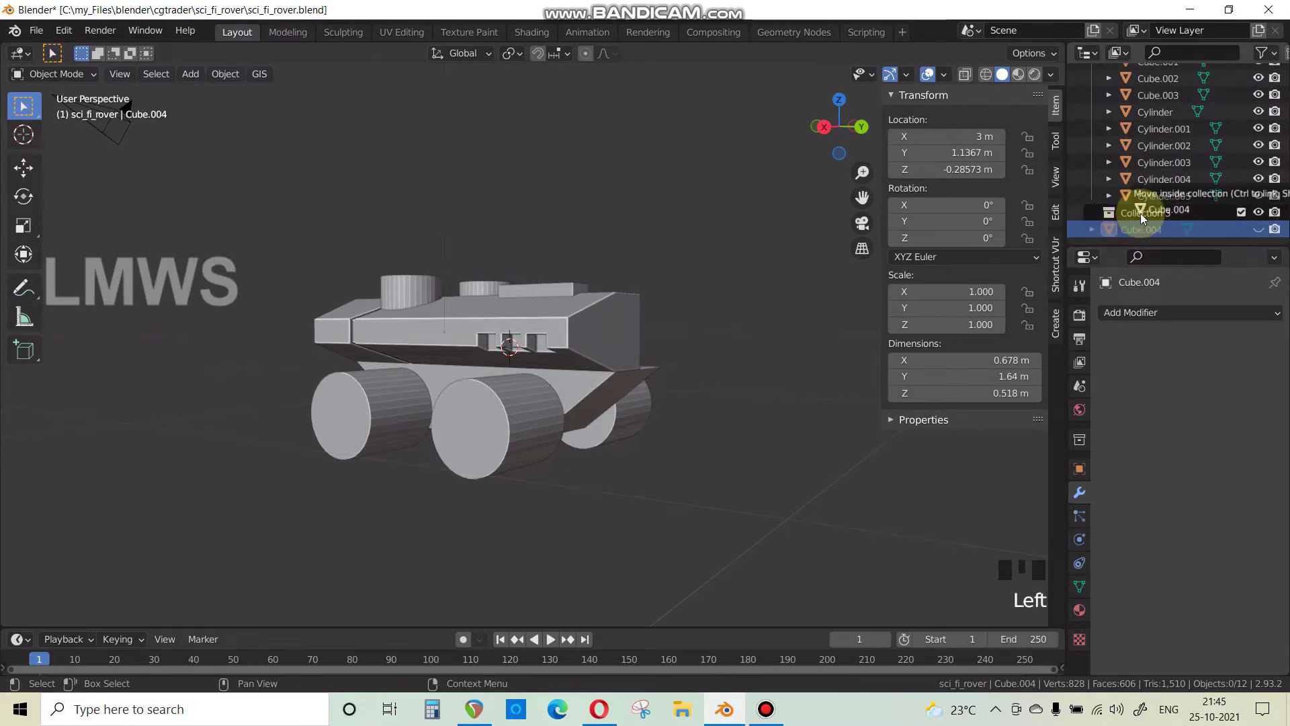
click(1093, 214)
click(1258, 230)
Save the rover file with the cutter stored in its own collection.
middle_drag(748, 236, 1016, 75)
middle_drag(577, 296, 686, 401)
key(ctrl+s)
Turn on viewport display of the rover body's Mirror modifier, deselect the body and save the file.
scroll(564, 353, up, 1)
click(521, 340)
scroll(530, 341, down, 3)
click(1204, 341)
click(668, 388)
scroll(687, 401, up, 2)
key(ctrl+s)
middle_drag(550, 429, 624, 521)
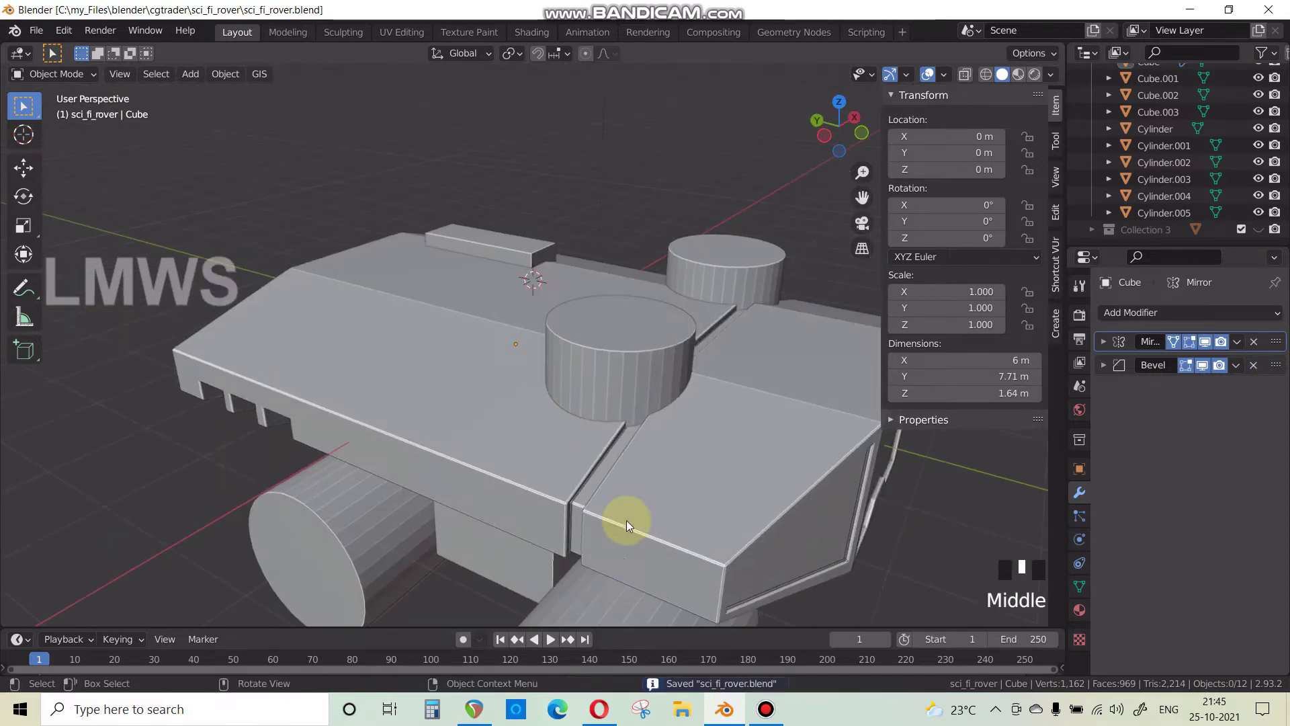
Compare the side notches and underside of the rover body with the reference image of the vehicle.
click(728, 705)
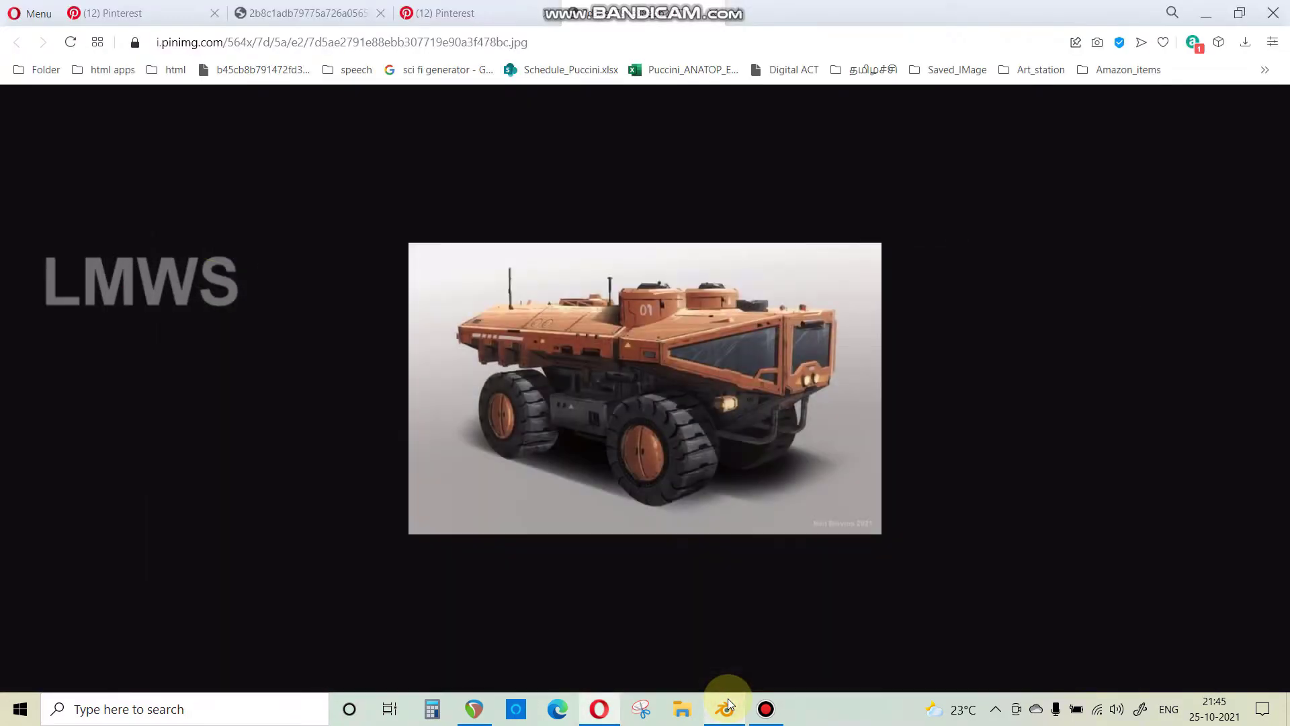
click(727, 706)
scroll(397, 531, up, 3)
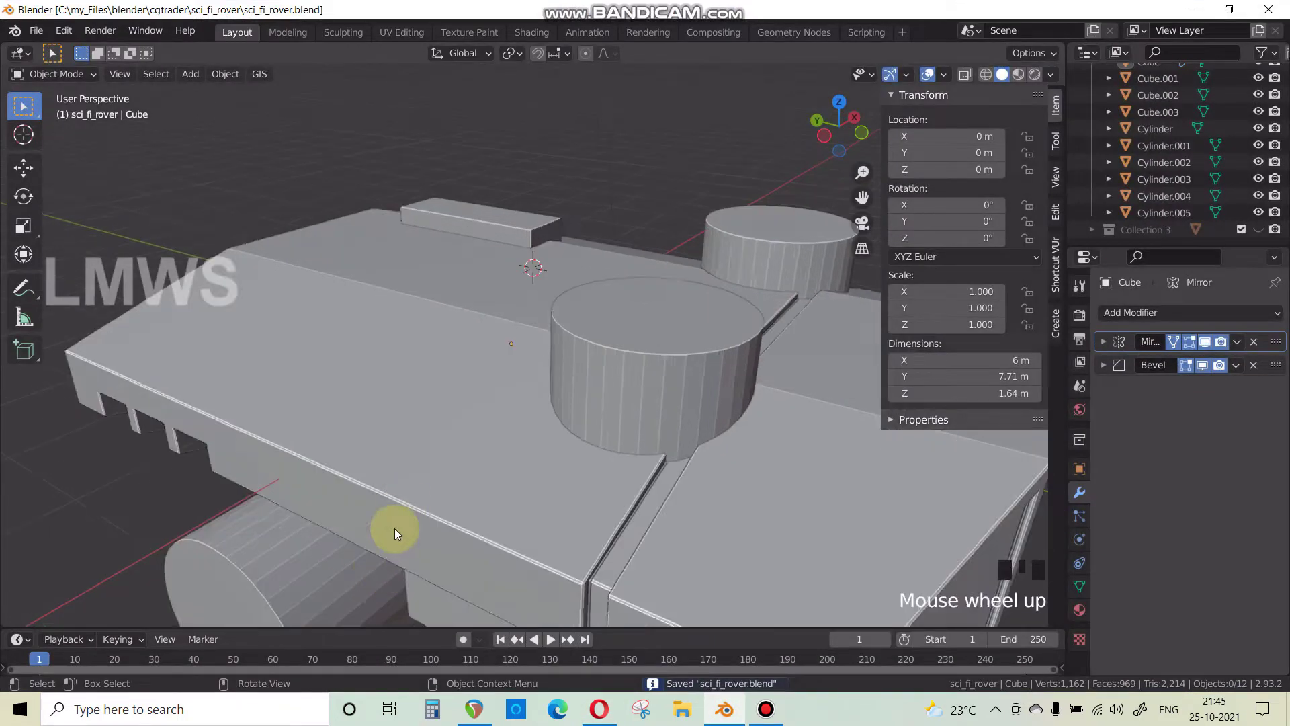
middle_drag(394, 528, 422, 408)
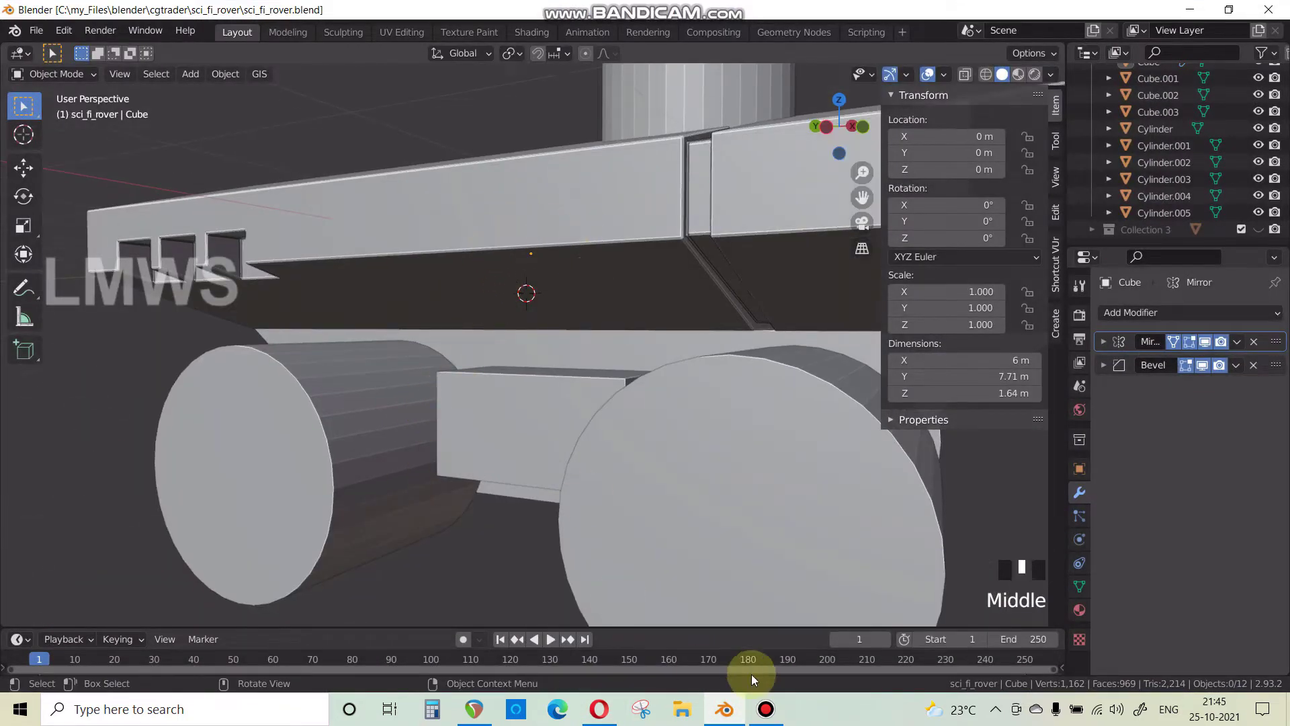
click(721, 711)
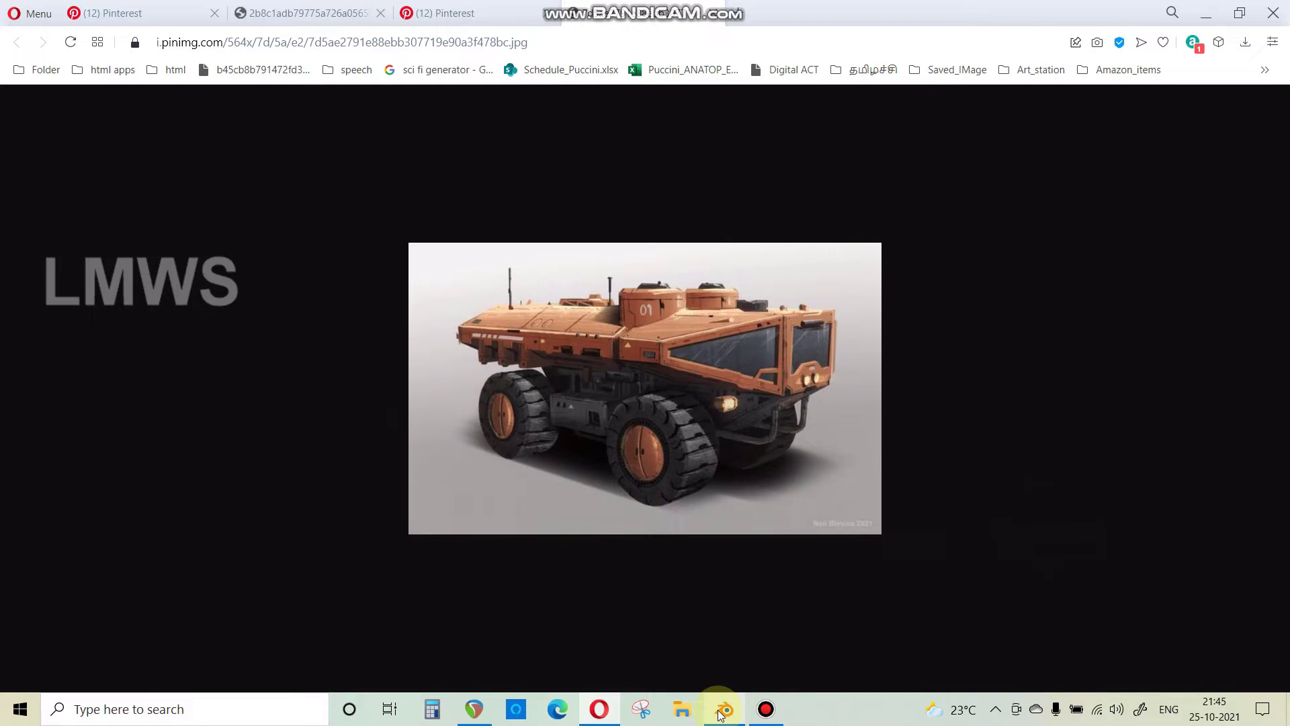
click(724, 708)
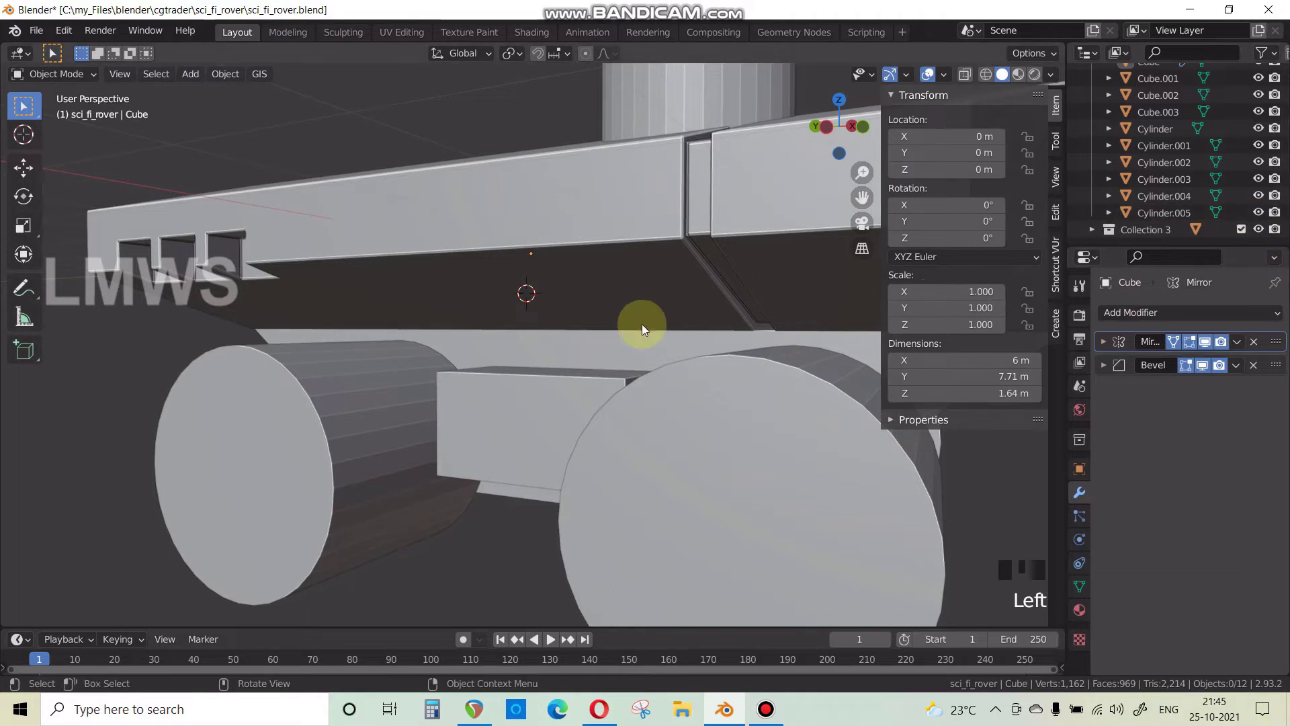
Expand Collection 3 and make the notch cutter Cube.004 visible and selected.
scroll(672, 316, down, 3)
middle_drag(734, 225, 470, 369)
scroll(469, 369, up, 3)
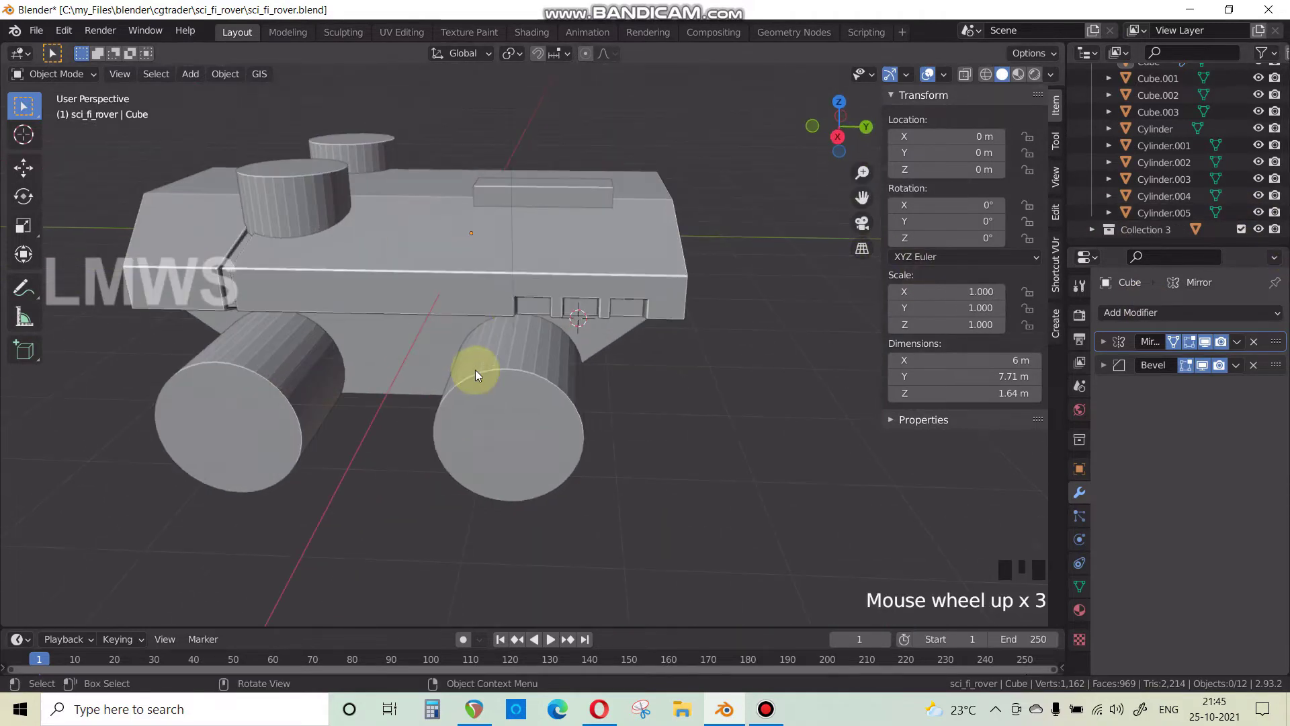
scroll(696, 311, up, 2)
scroll(1231, 235, down, 3)
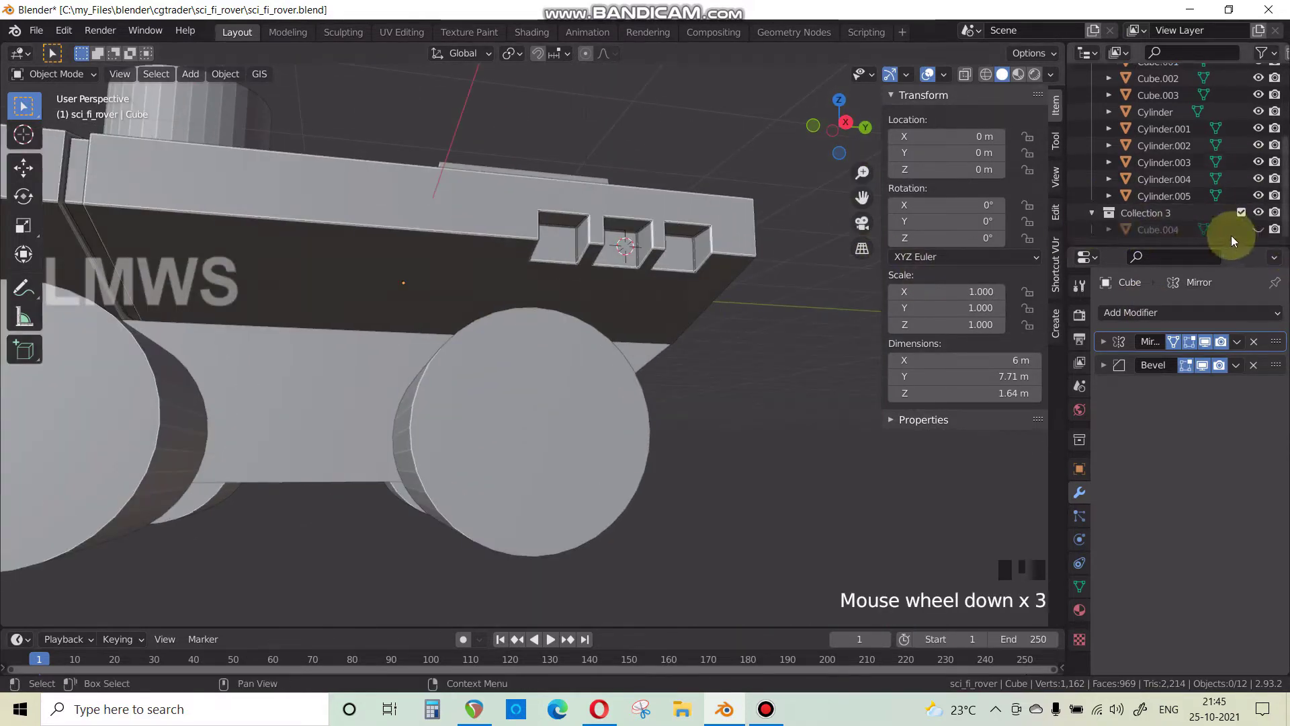
click(1239, 231)
middle_drag(627, 253, 618, 332)
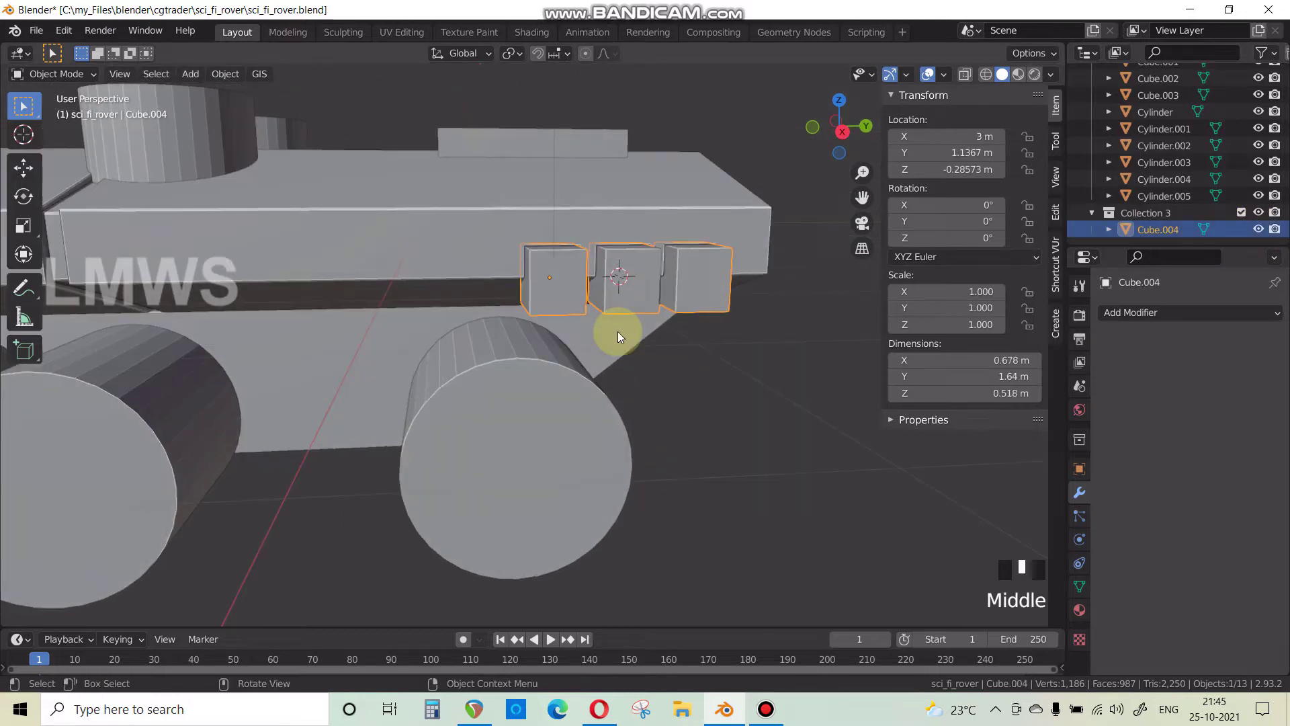
Move the cutter Cube.004 forward along the body's side to about Y -2.14 m, above the front wheel.
key(Tab)
key(Tab)
key(g)
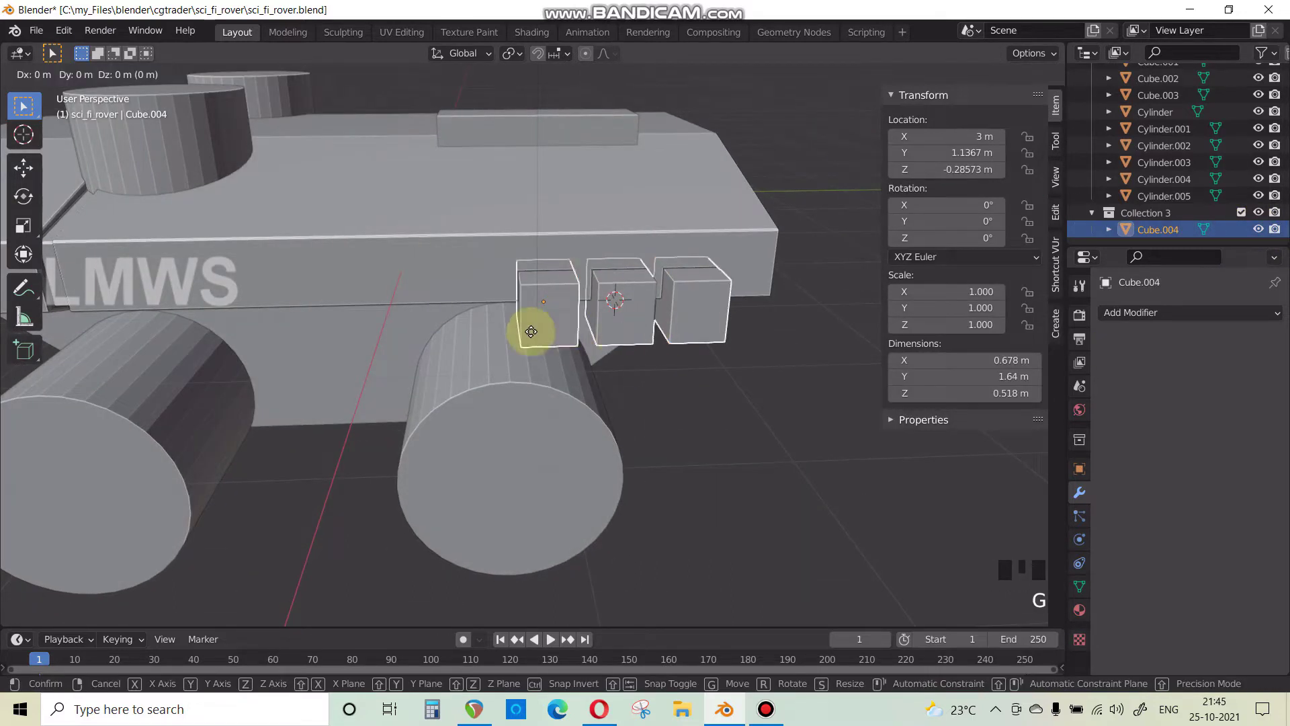
click(385, 398)
shift+middle_drag(386, 398, 438, 272)
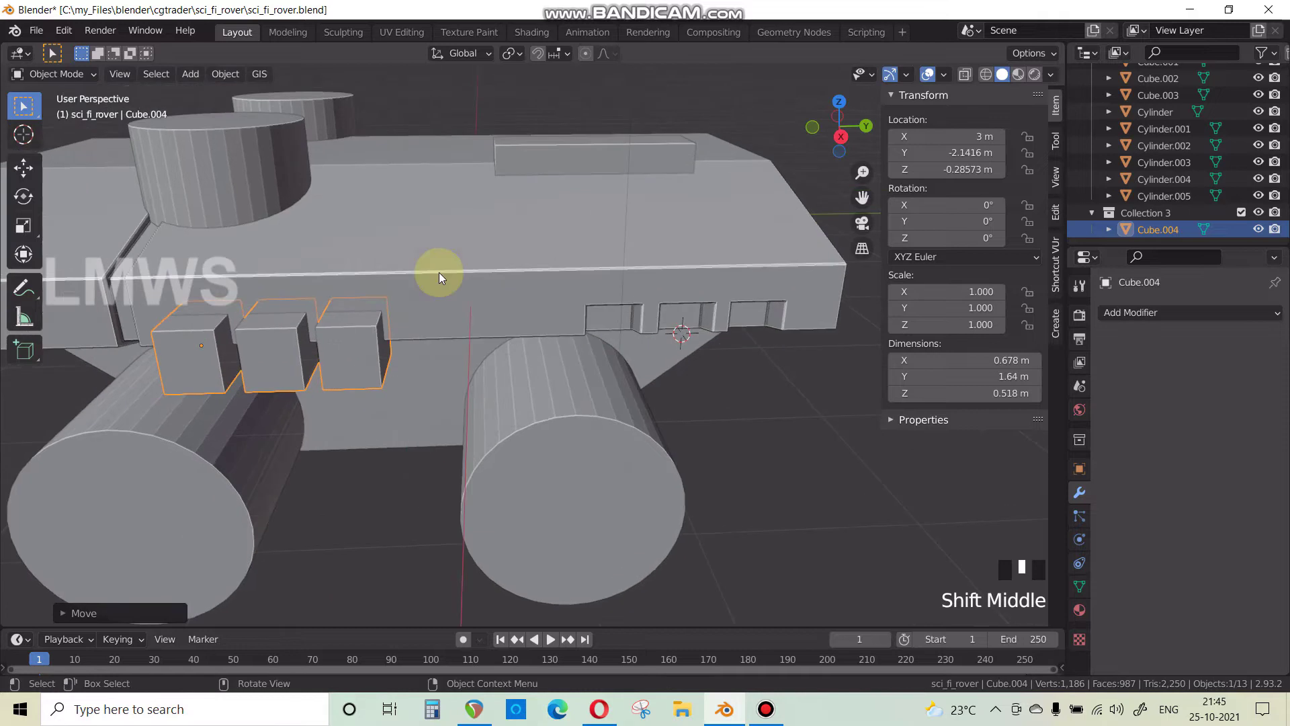
Hide everything except the rover body and the cutter Cube.004, and select the cutter.
key(ctrl+i)
click(334, 339)
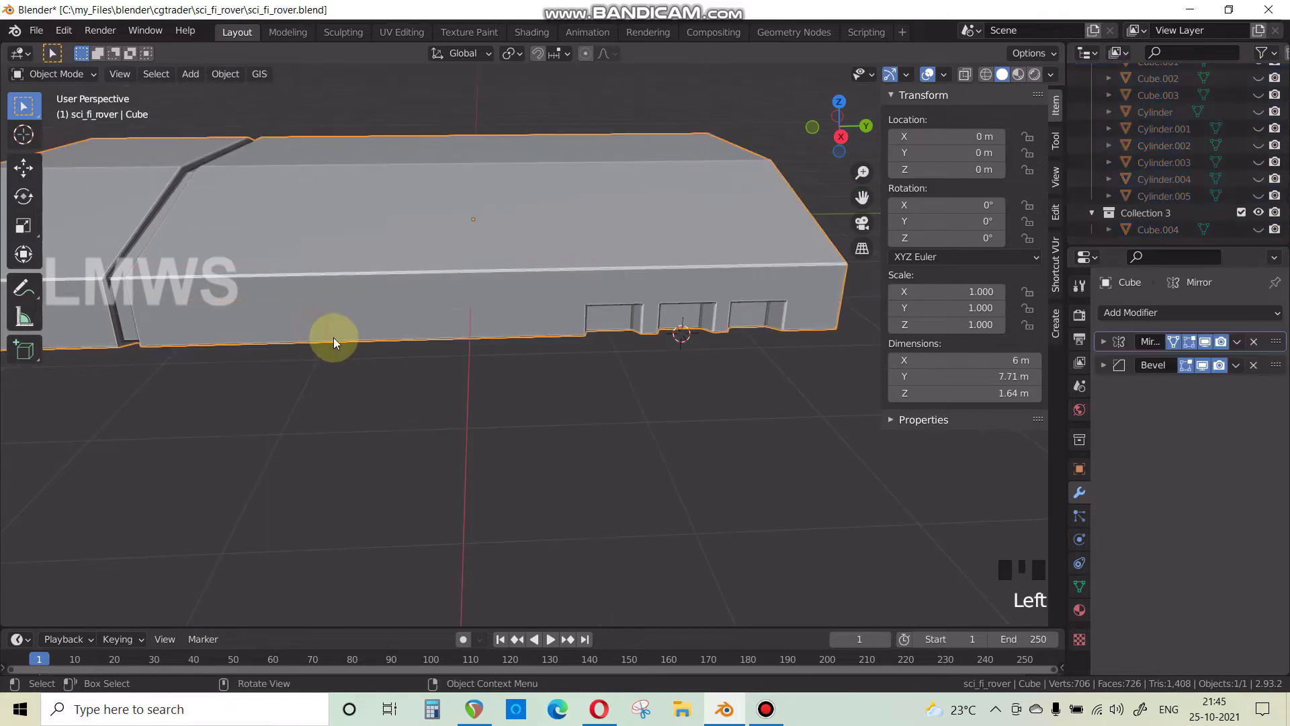
click(1258, 229)
key(alt+a)
click(336, 377)
Delete the rearmost of the three blocks from the cutter's mesh.
key(Tab)
key(alt+a)
key(l)
key(x)
click(512, 374)
Narrow the cutter's rear block along Y so the whole cutter is about 0.99 m long, and return to Object Mode.
shift+middle_drag(311, 406, 383, 425)
scroll(380, 424, up, 4)
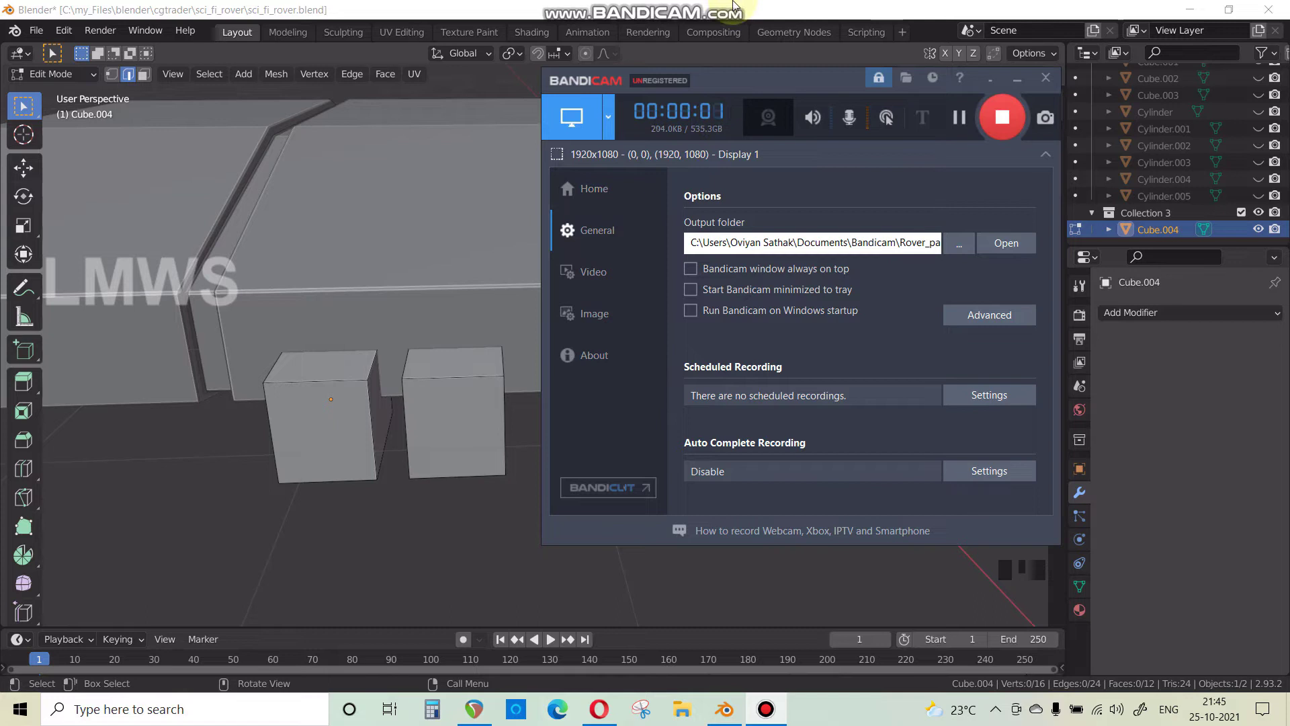
mouse_move(739, 8)
click(855, 14)
scroll(497, 434, up, 1)
scroll(482, 442, down, 1)
key(l)
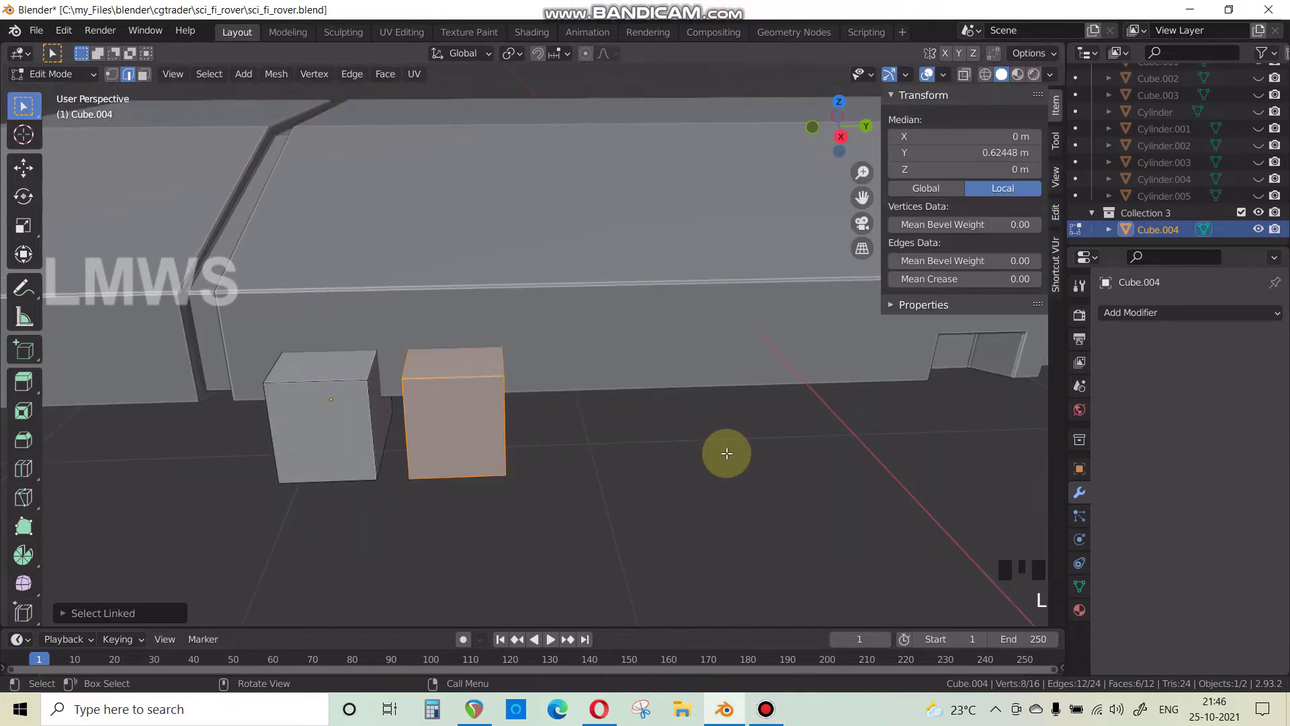
key(s)
key(y)
middle_drag(643, 447, 585, 573)
key(Tab)
middle_drag(541, 481, 570, 382)
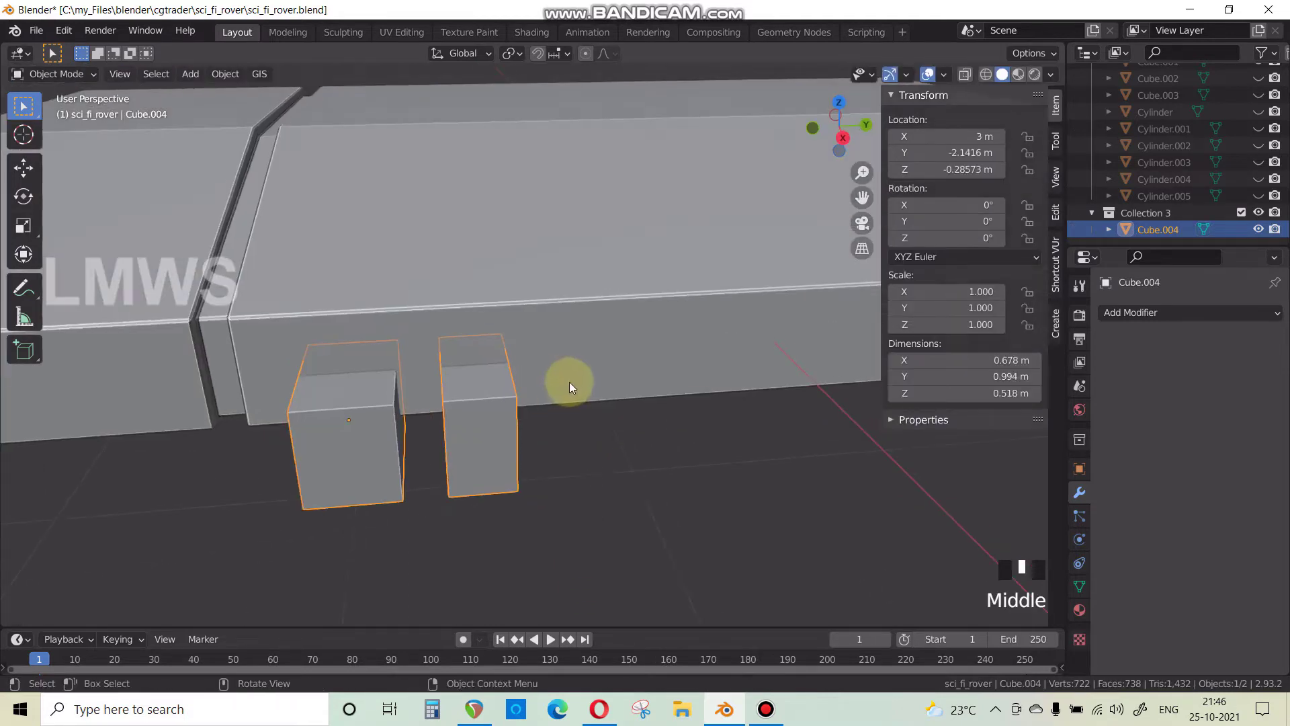
Add a Boolean Difference modifier using Cube.004 to the rover body and move it to the top of the modifier stack.
click(774, 372)
click(1128, 313)
click(937, 395)
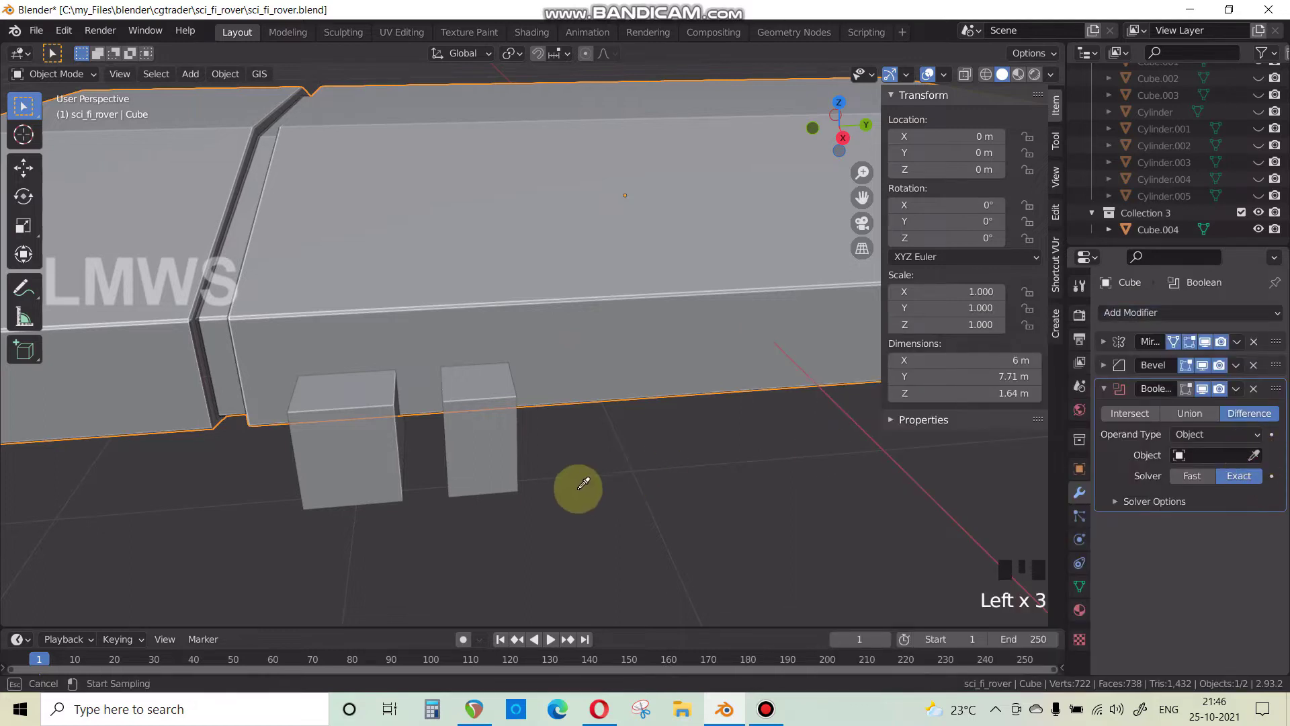
click(515, 433)
drag(1275, 389, 1272, 299)
Temporarily hide the cutter and inspect the two front notches in the body's side.
scroll(672, 416, down, 2)
scroll(715, 426, up, 1)
middle_drag(723, 389, 639, 470)
click(631, 379)
key(h)
scroll(613, 394, down, 1)
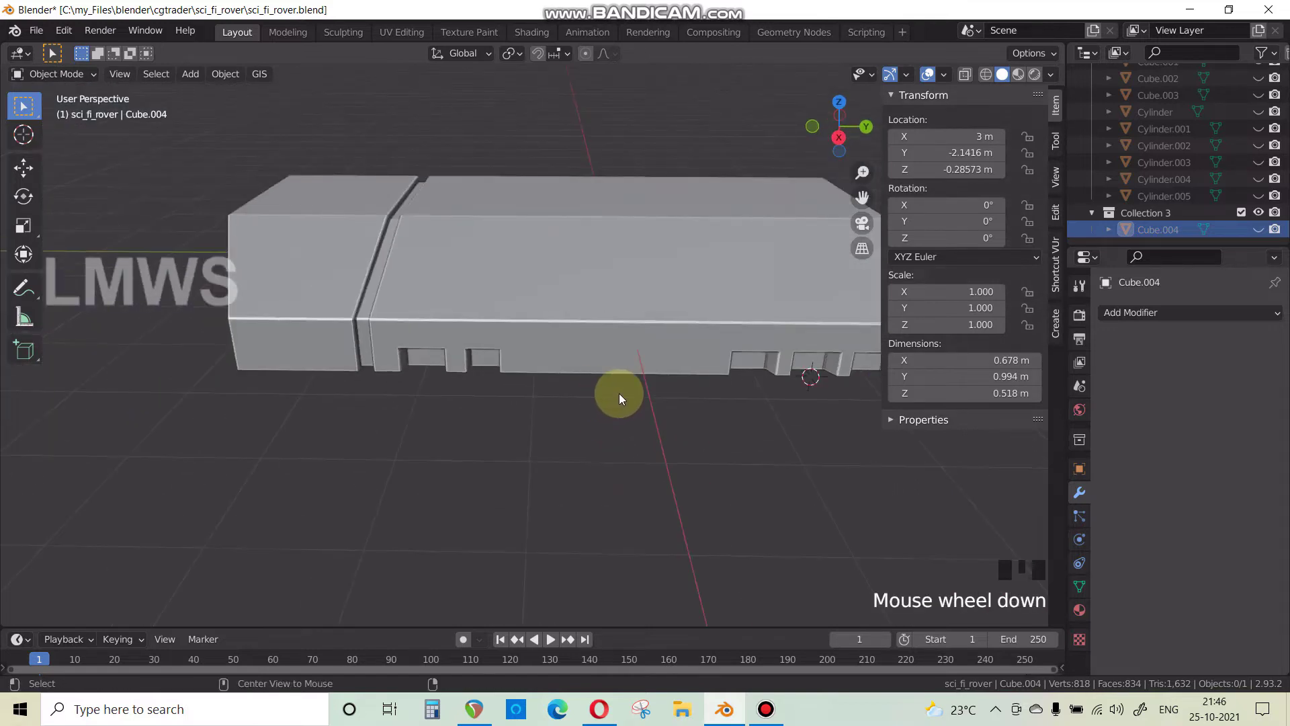
Reveal all hidden objects and apply the Boolean modifier on the rover body.
key(alt+h)
click(856, 371)
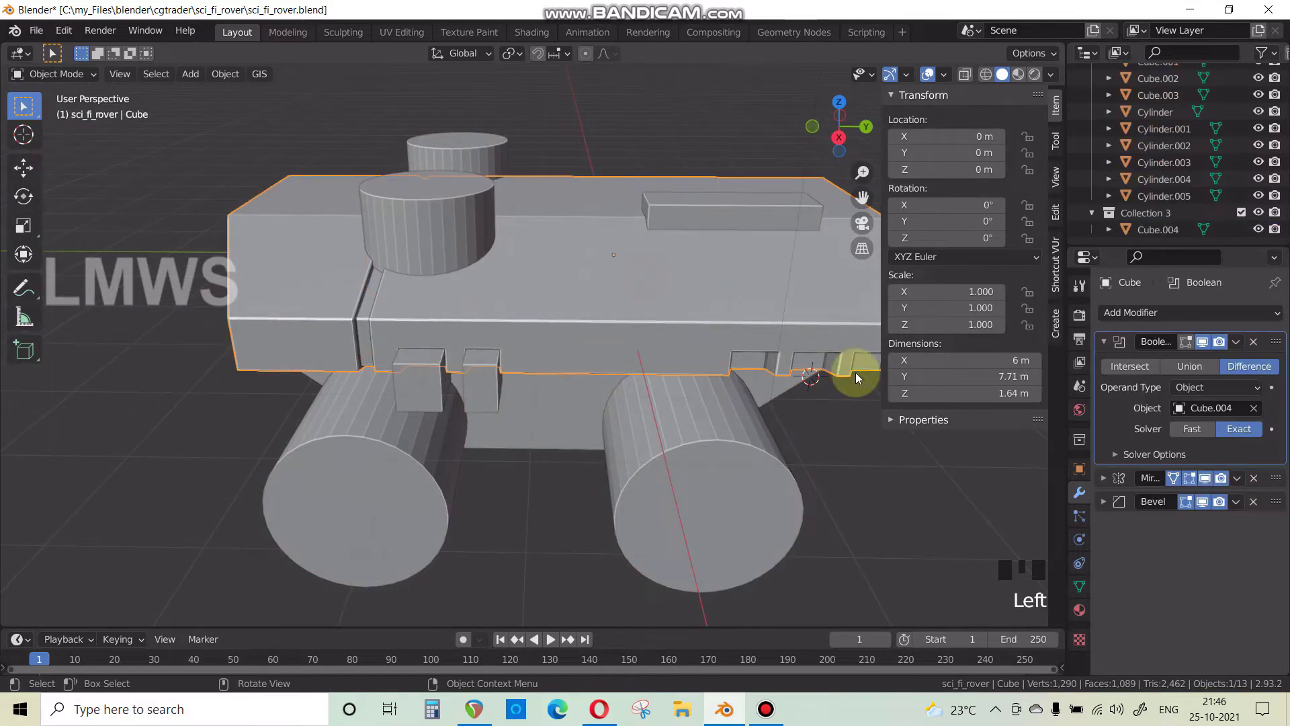
click(1236, 343)
click(1203, 358)
Hide the cutter Cube.004 while the other rover parts stay displayed.
click(440, 396)
key(h)
middle_drag(727, 417, 685, 422)
key(alt+a)
key(alt+h)
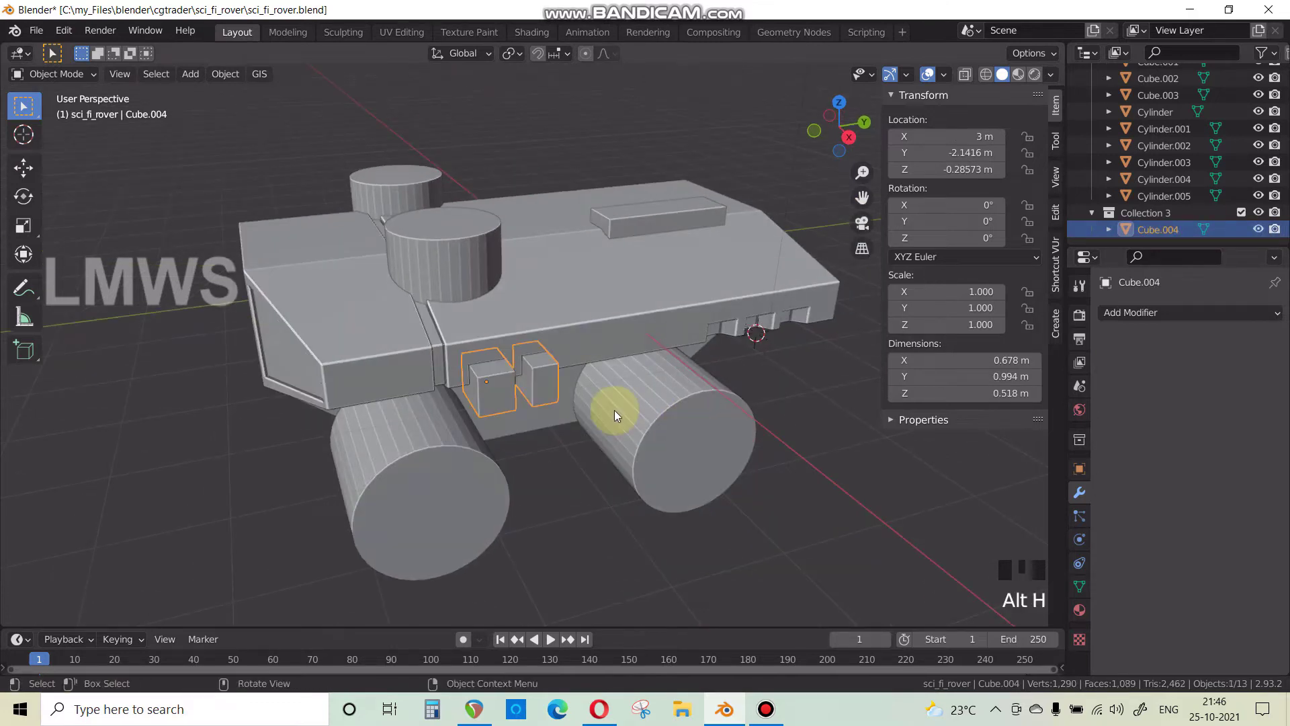
key(h)
Isolate the rover body by hiding all other objects, and save the file.
click(606, 340)
scroll(614, 393, down, 2)
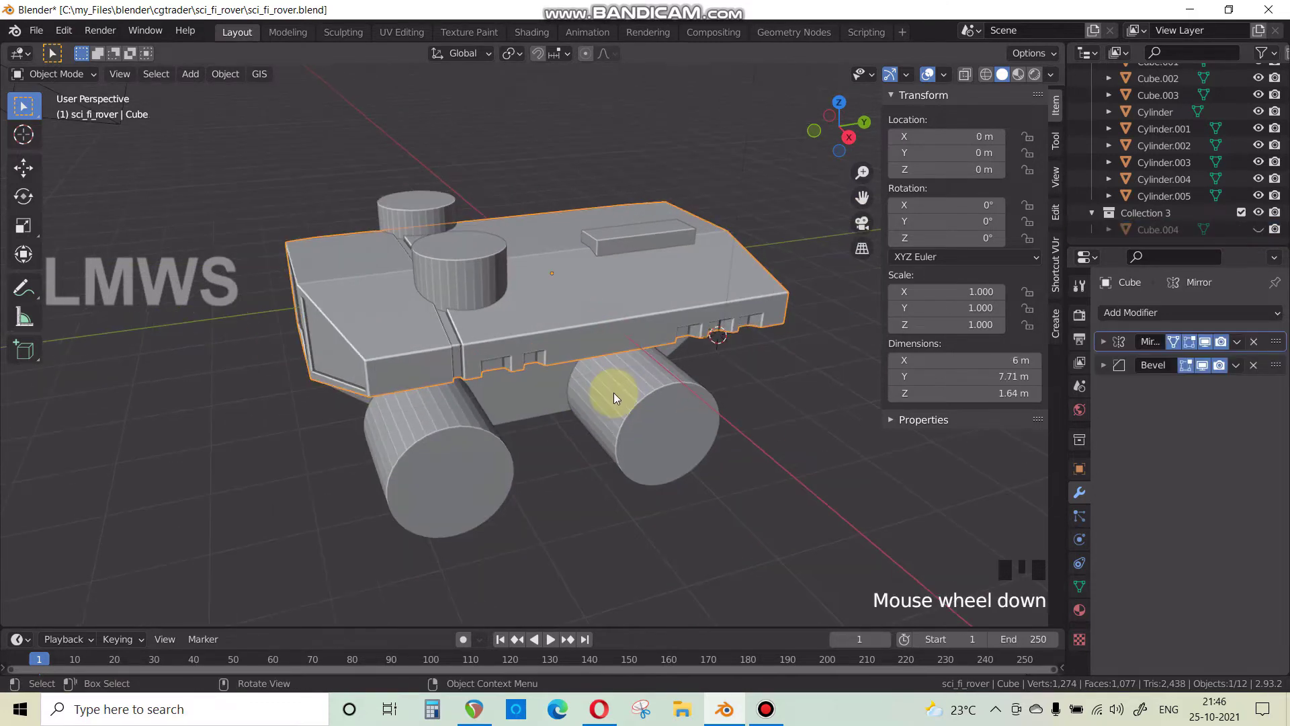
key(ctrl+i)
key(h)
click(587, 361)
middle_drag(587, 361, 569, 401)
scroll(570, 406, up, 2)
key(ctrl+s)
key(alt+a)
Compare the notched side of the body with the vehicle's rear side in the reference image.
middle_drag(474, 425, 648, 657)
scroll(616, 460, up, 2)
scroll(619, 414, down, 3)
click(599, 708)
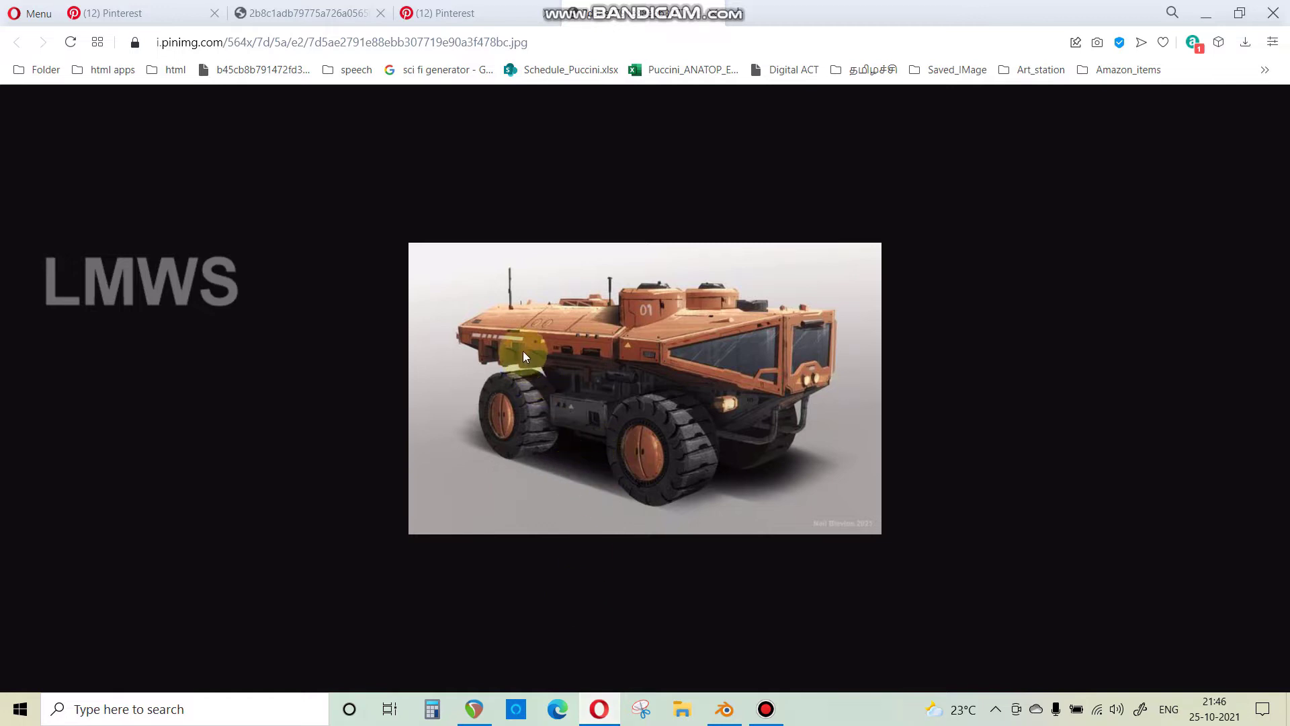
click(725, 709)
In the rover body's Edit Mode, clear the selection and add a cube at the 3D cursor by the three rear notches.
scroll(497, 498, down, 2)
middle_drag(497, 498, 627, 418)
click(462, 401)
scroll(511, 409, up, 2)
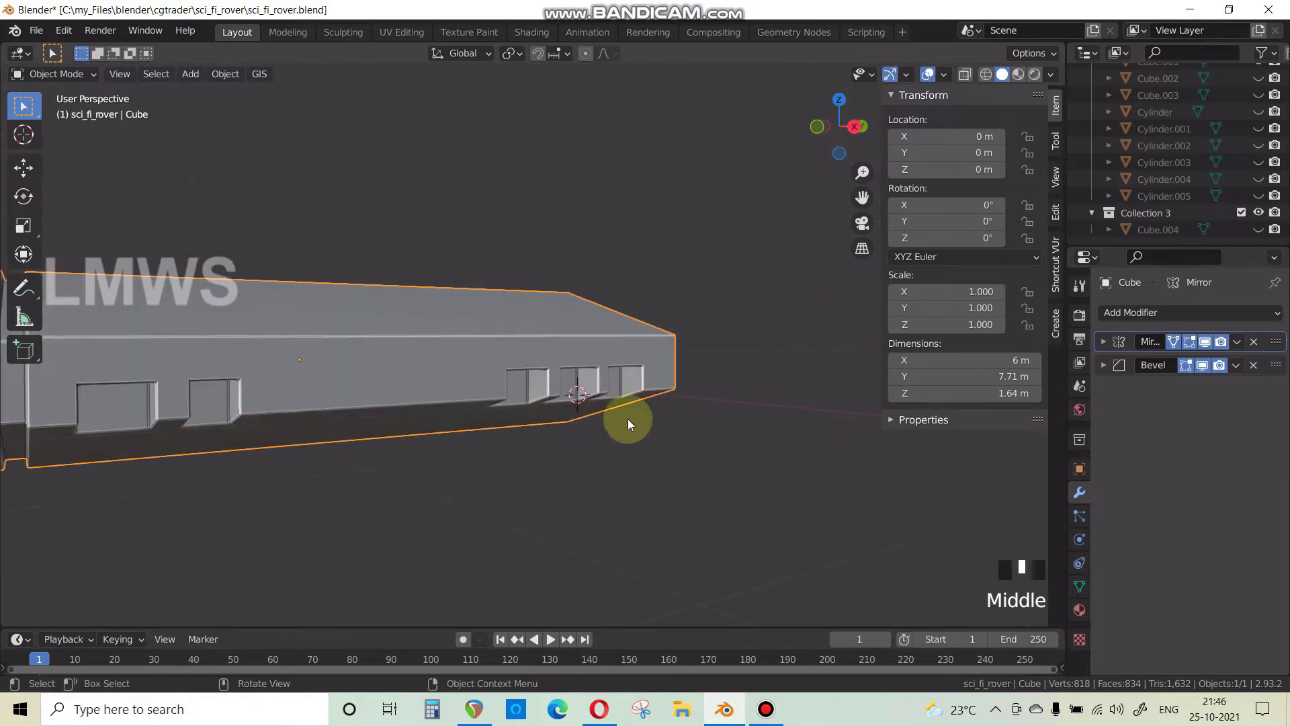
click(65, 81)
click(53, 109)
middle_drag(334, 215, 480, 321)
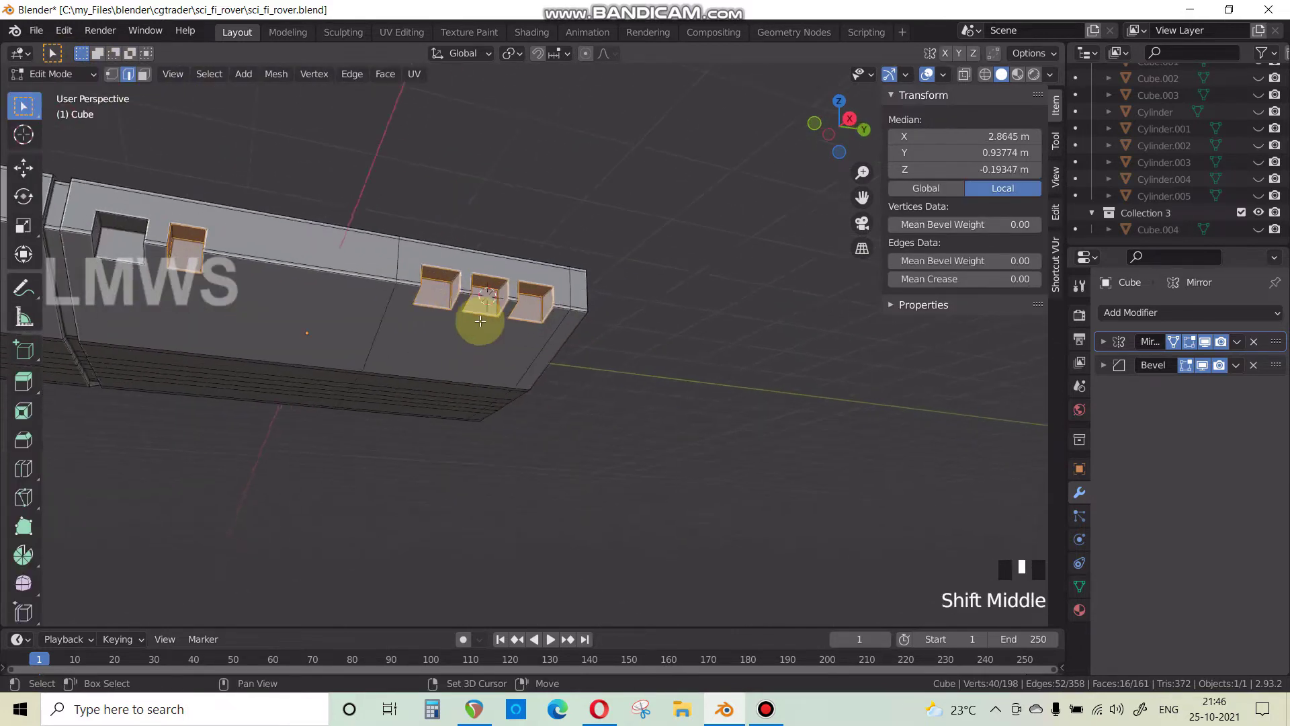
scroll(479, 322, up, 2)
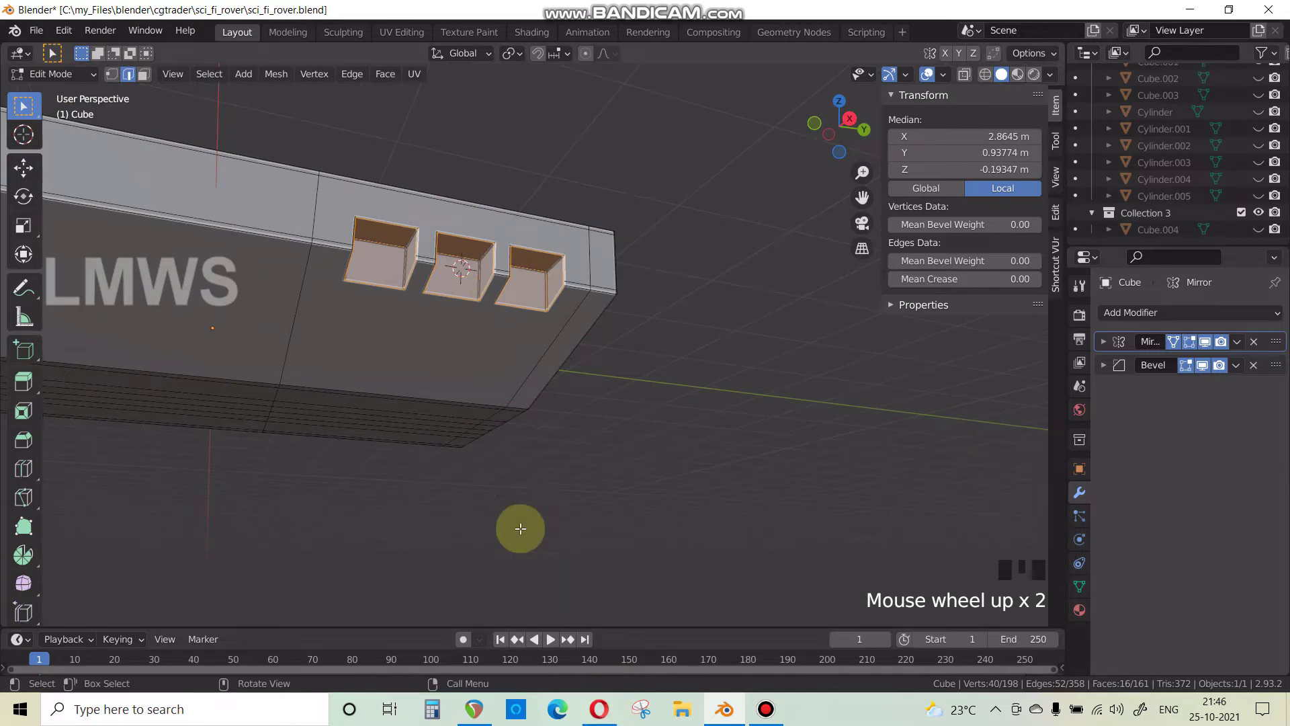
middle_drag(432, 315, 375, 373)
key(alt+a)
key(shift+a)
click(546, 317)
middle_drag(532, 369, 532, 432)
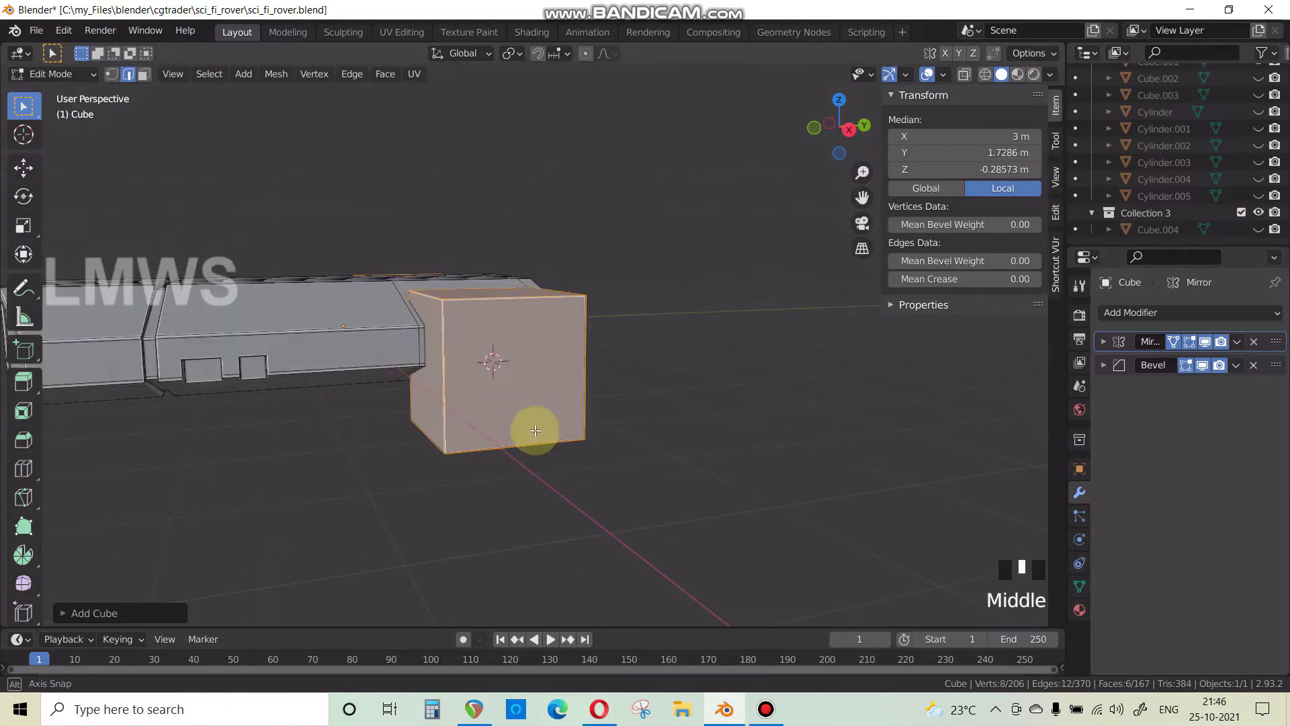
In the right orthographic view, scale the new cube along Y into a narrow slab.
middle_drag(686, 434, 667, 392)
key(KP_1)
key(KP_3)
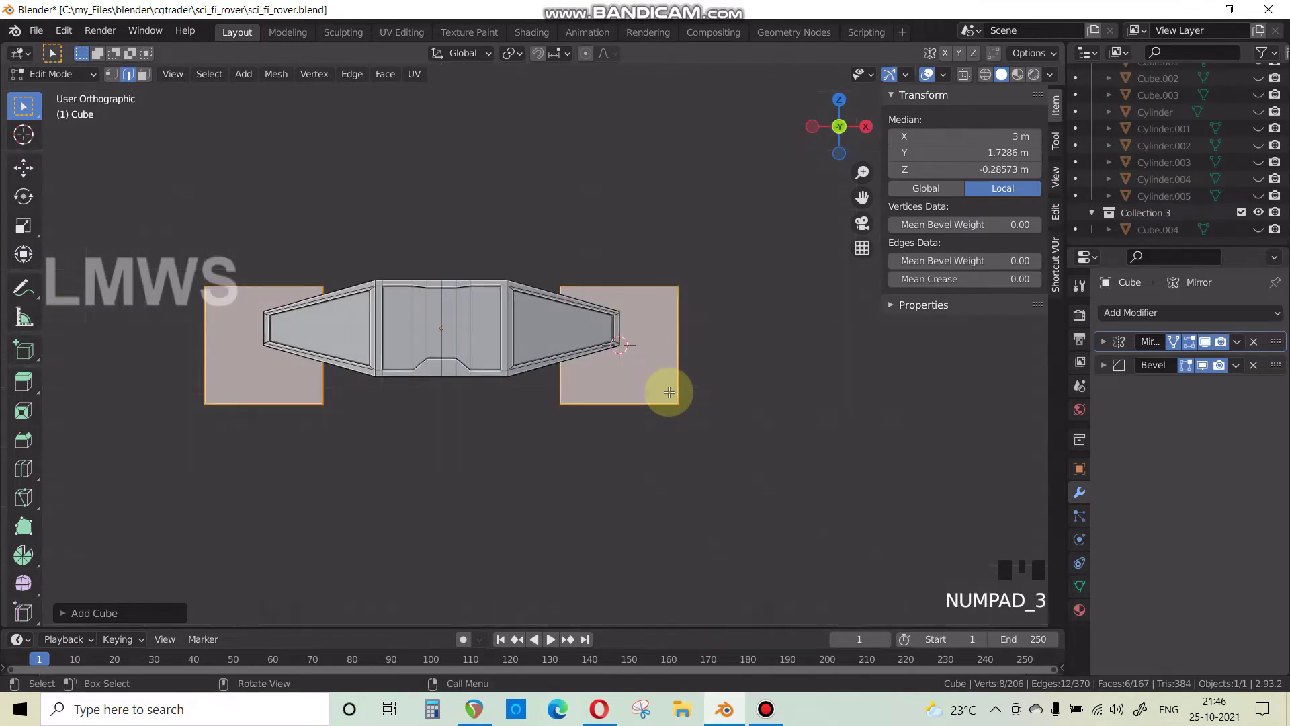
scroll(675, 380, up, 3)
key(s)
key(x)
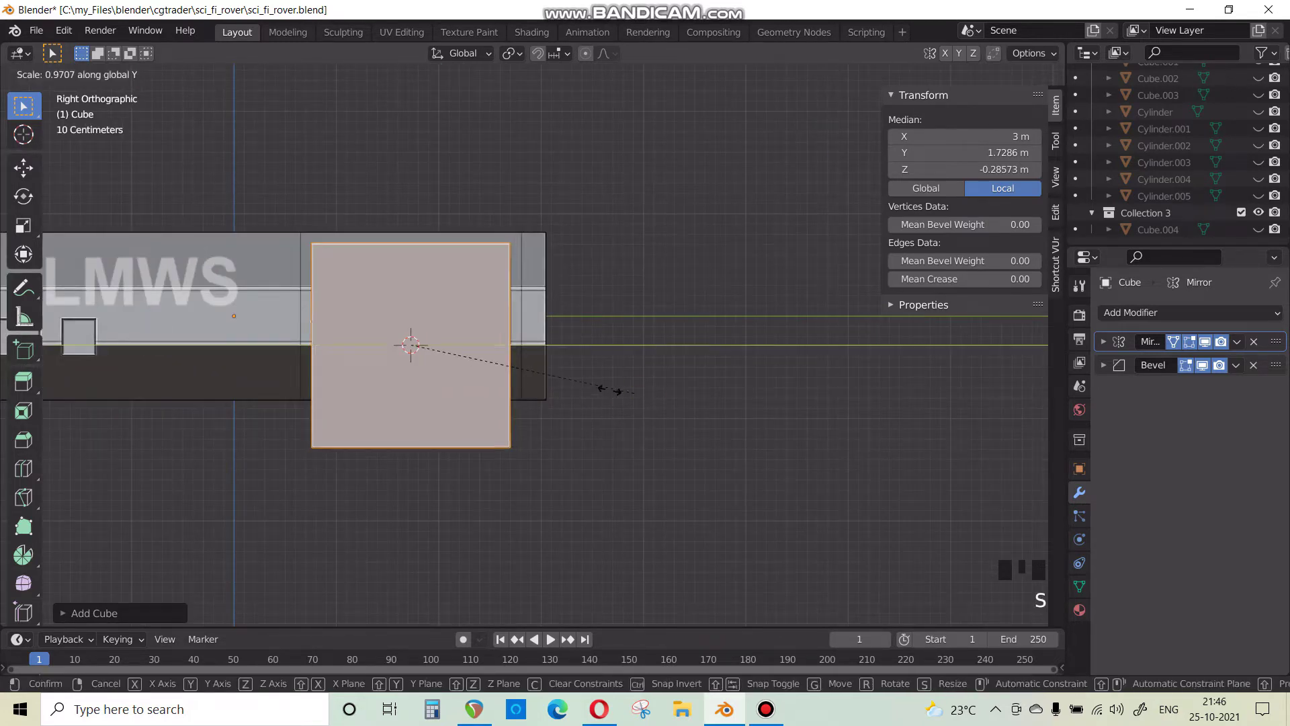
click(426, 360)
Move the slab along Y to about 1.47 m, toward the gap between the first two rear notches.
scroll(432, 377, up, 3)
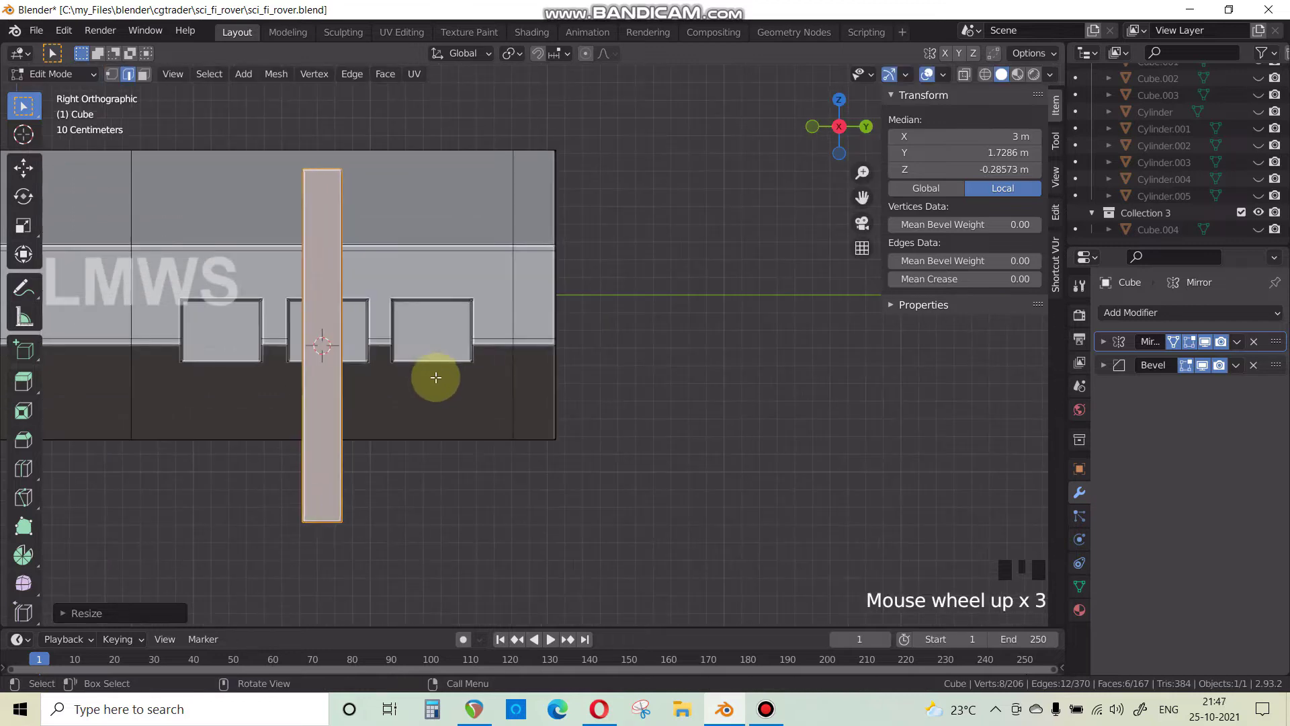
shift+middle_drag(432, 376, 556, 412)
key(g)
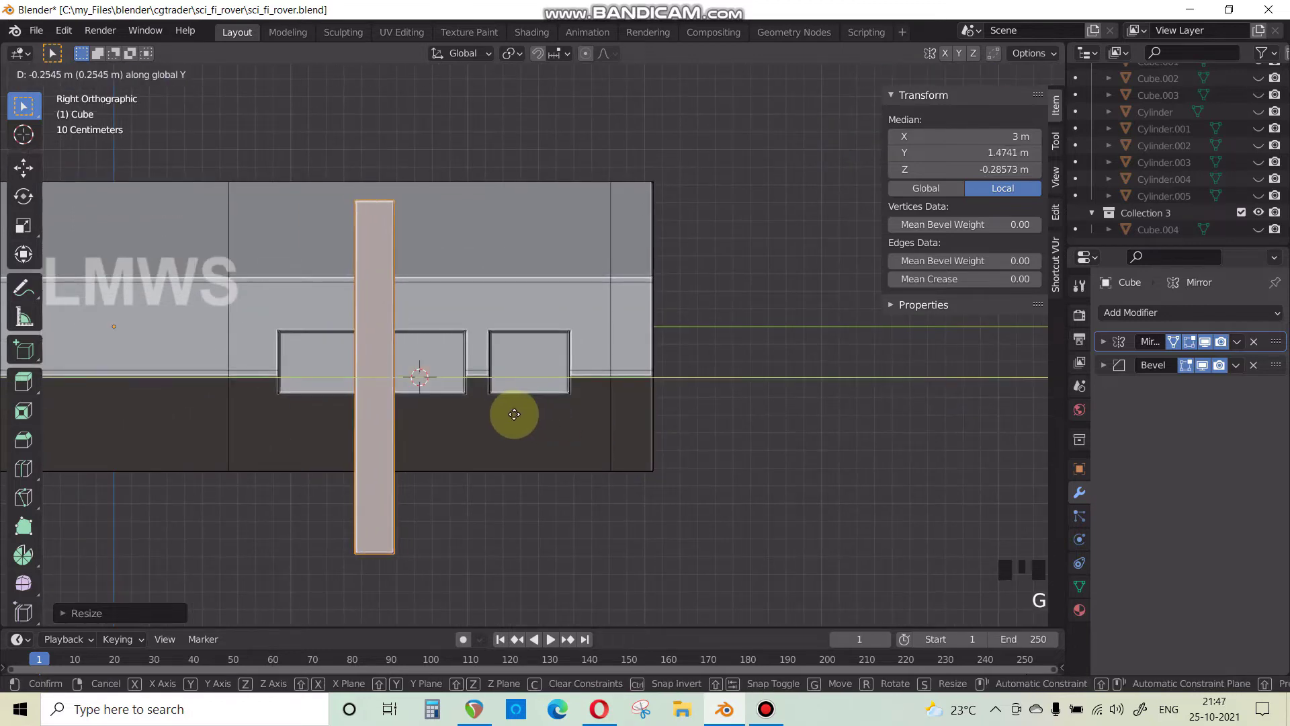
click(515, 415)
In wireframe shading, thin the slab along Y to fit between the first two rear notches and position it at about Y 1.46 m.
click(984, 75)
scroll(475, 383, up, 2)
key(s)
key(y)
click(474, 442)
key(g)
key(y)
click(474, 442)
key(s)
key(y)
click(518, 426)
scroll(527, 412, down, 4)
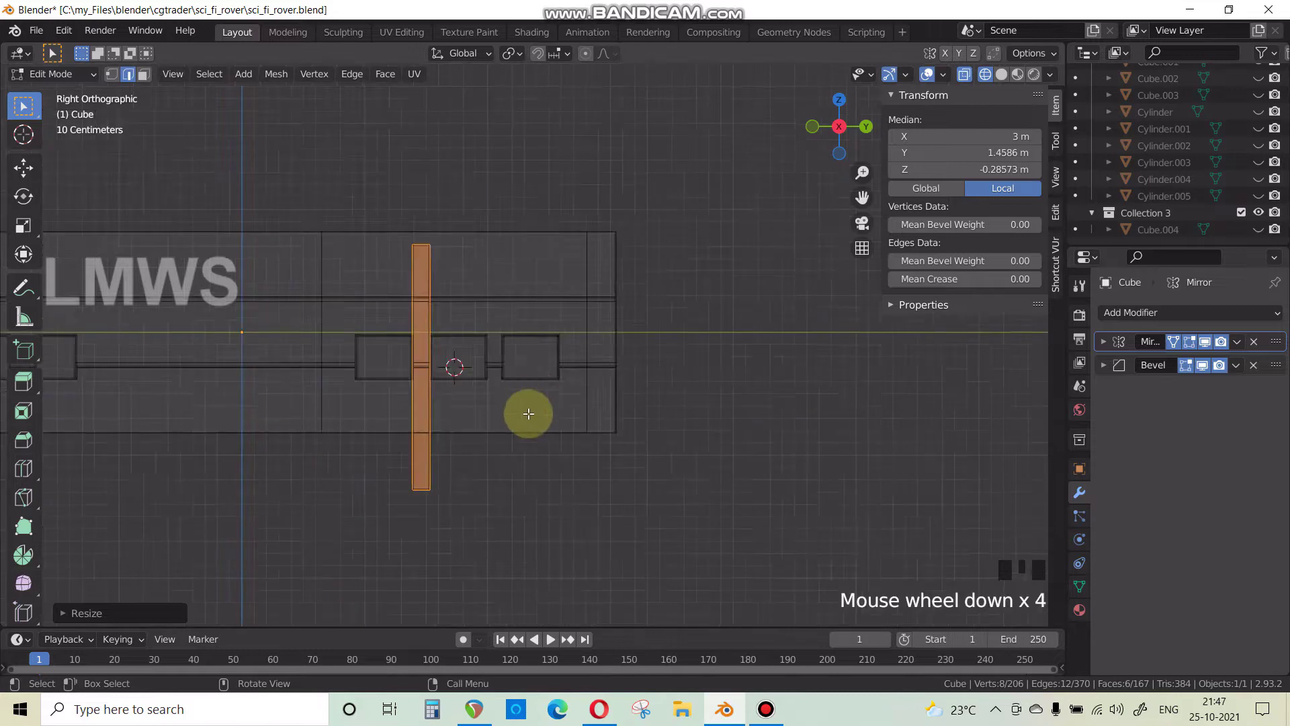
Return to solid shading and scale the slab along Z to about 0.29 of its height.
middle_drag(527, 412, 918, 238)
click(1004, 79)
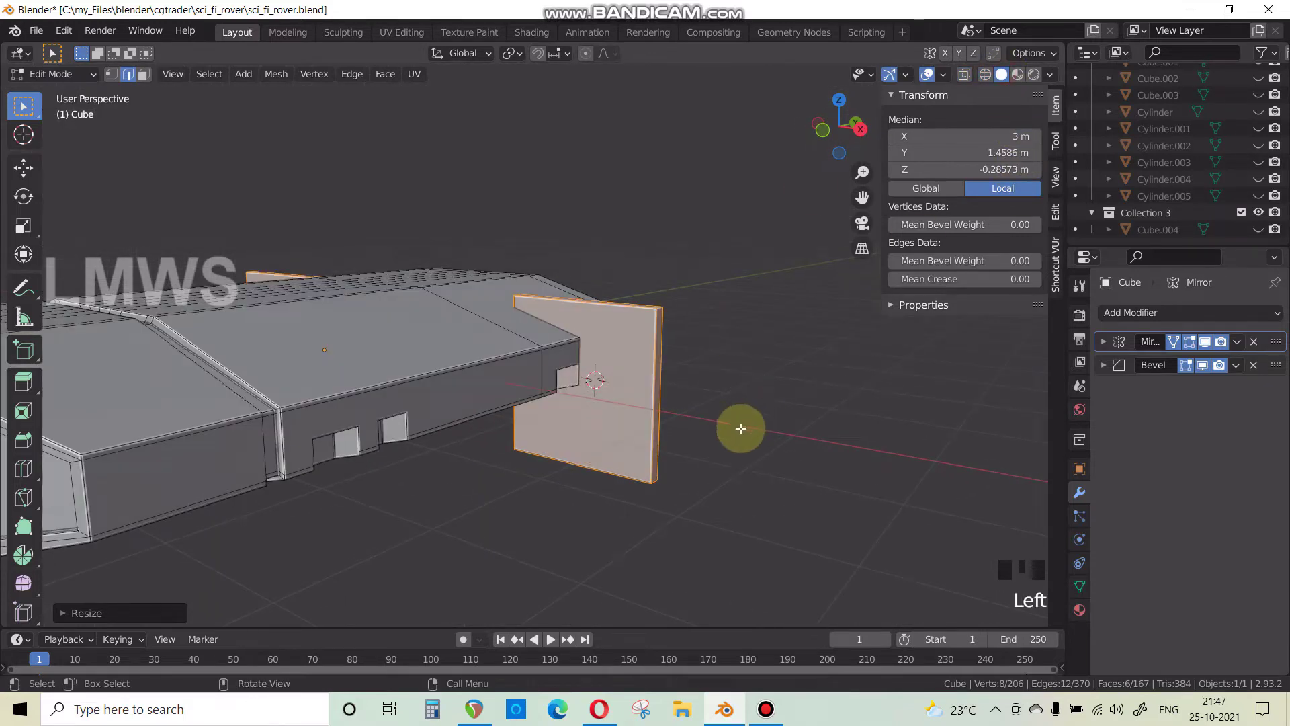
key(s)
key(z)
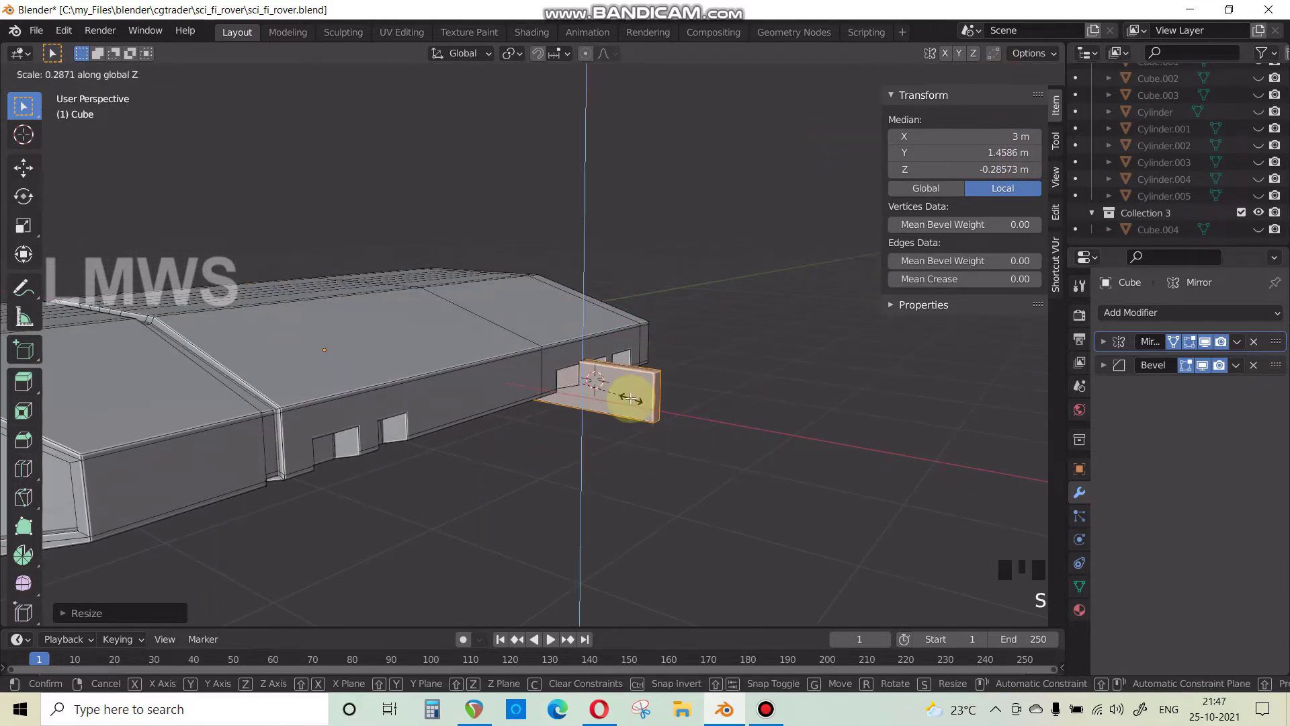
click(631, 397)
Lower the slab along Z to about -0.306 m beside the notches.
scroll(691, 431, up, 3)
scroll(546, 369, up, 2)
shift+middle_drag(547, 369, 567, 403)
scroll(566, 401, down, 1)
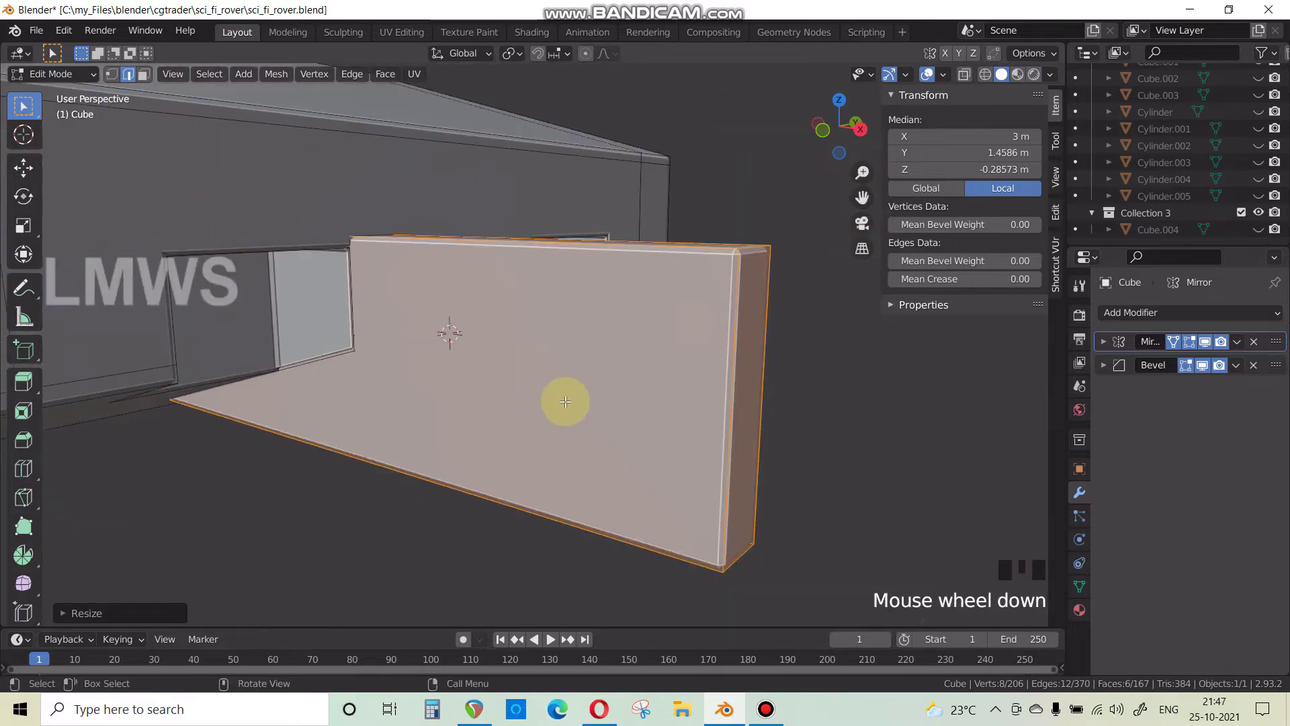
key(g)
key(z)
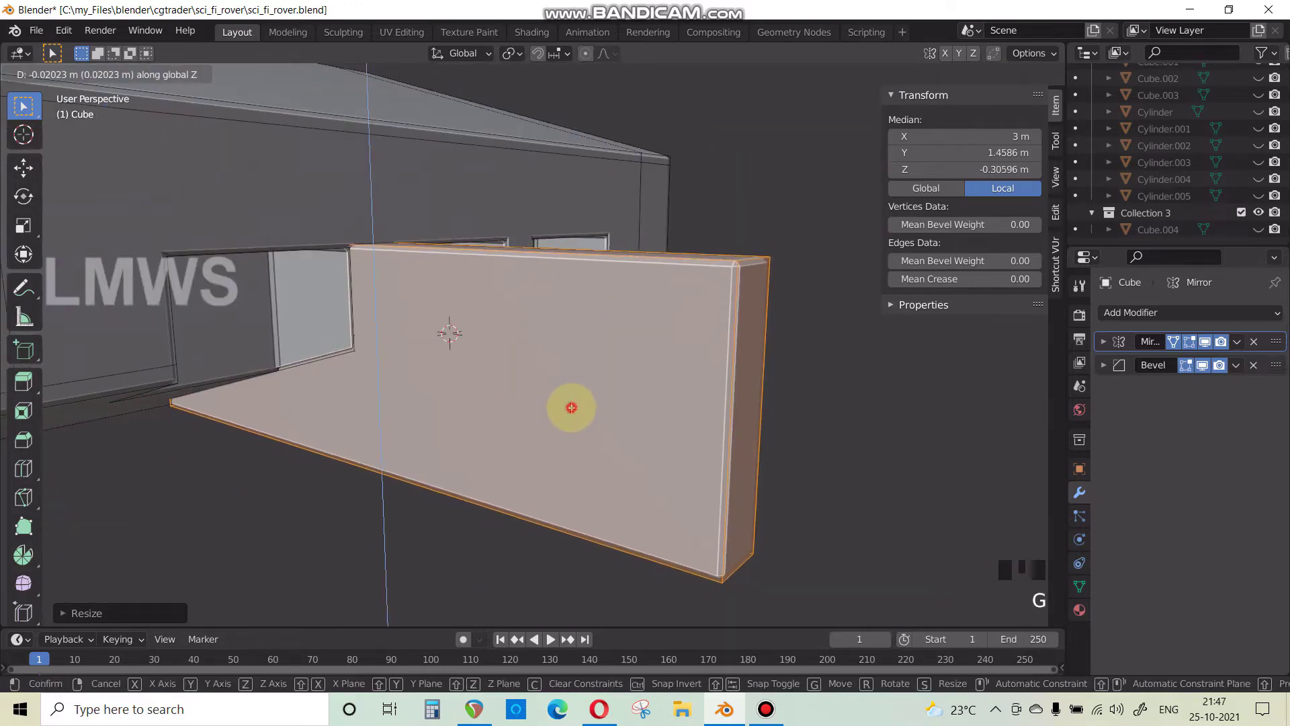
click(571, 407)
Leave Edit Mode and check the slab from below against the reference image.
key(alt+a)
key(Tab)
scroll(559, 442, down, 3)
middle_drag(559, 442, 611, 657)
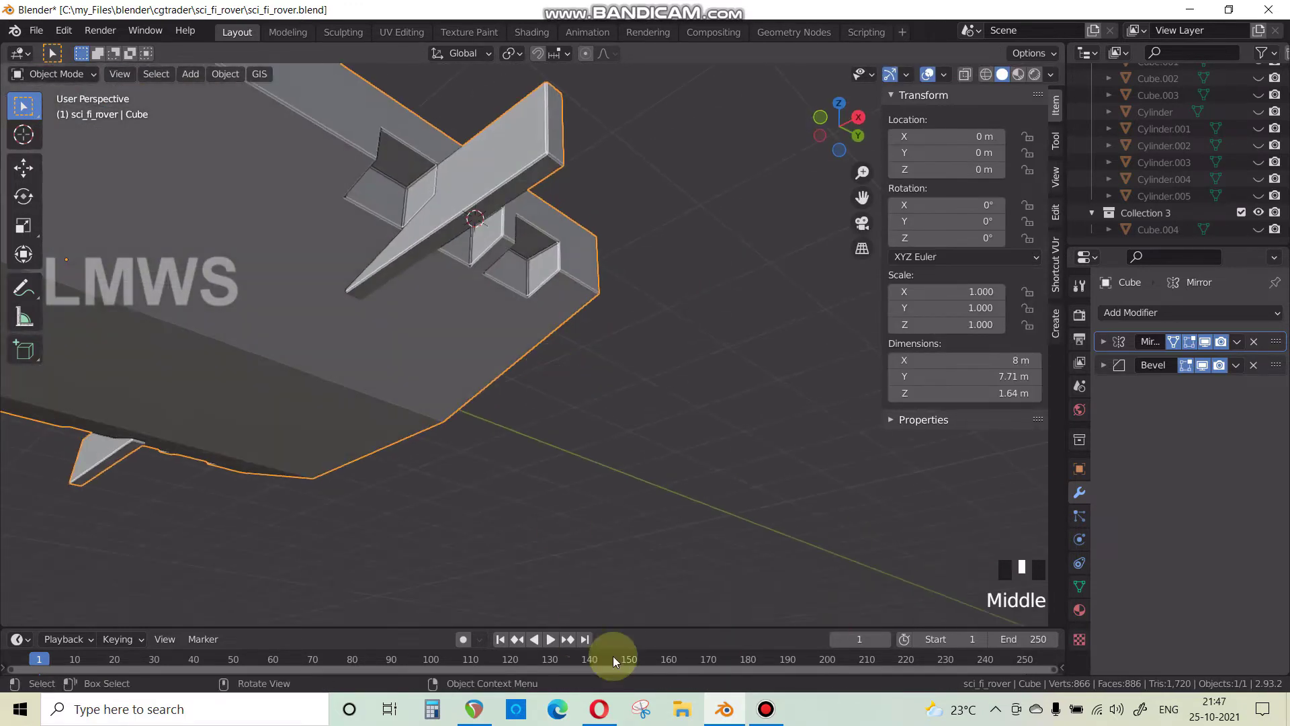
click(726, 709)
click(726, 709)
In Edit Mode, select the slab's outer end face and move it inward along X to about 3.009 m.
key(Tab)
middle_drag(524, 395, 532, 409)
click(555, 287)
click(564, 269)
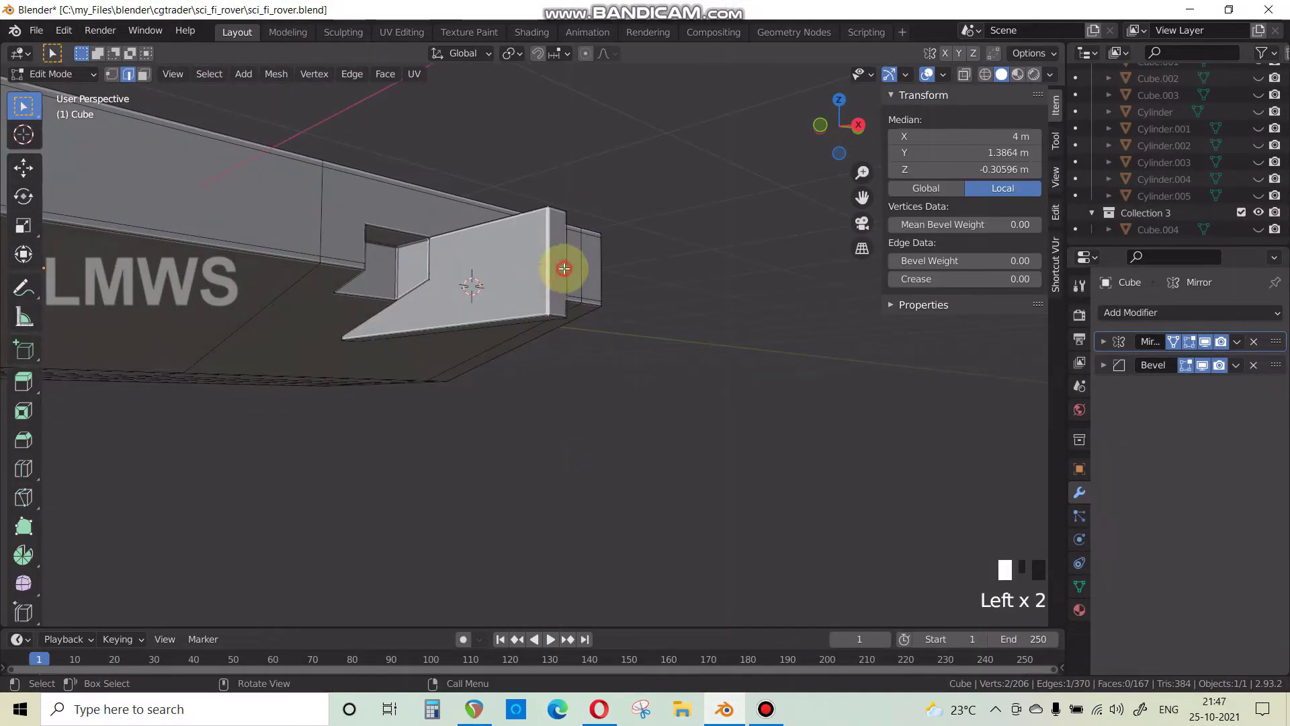
click(144, 75)
click(624, 265)
click(576, 315)
middle_drag(576, 316, 597, 464)
key(g)
key(x)
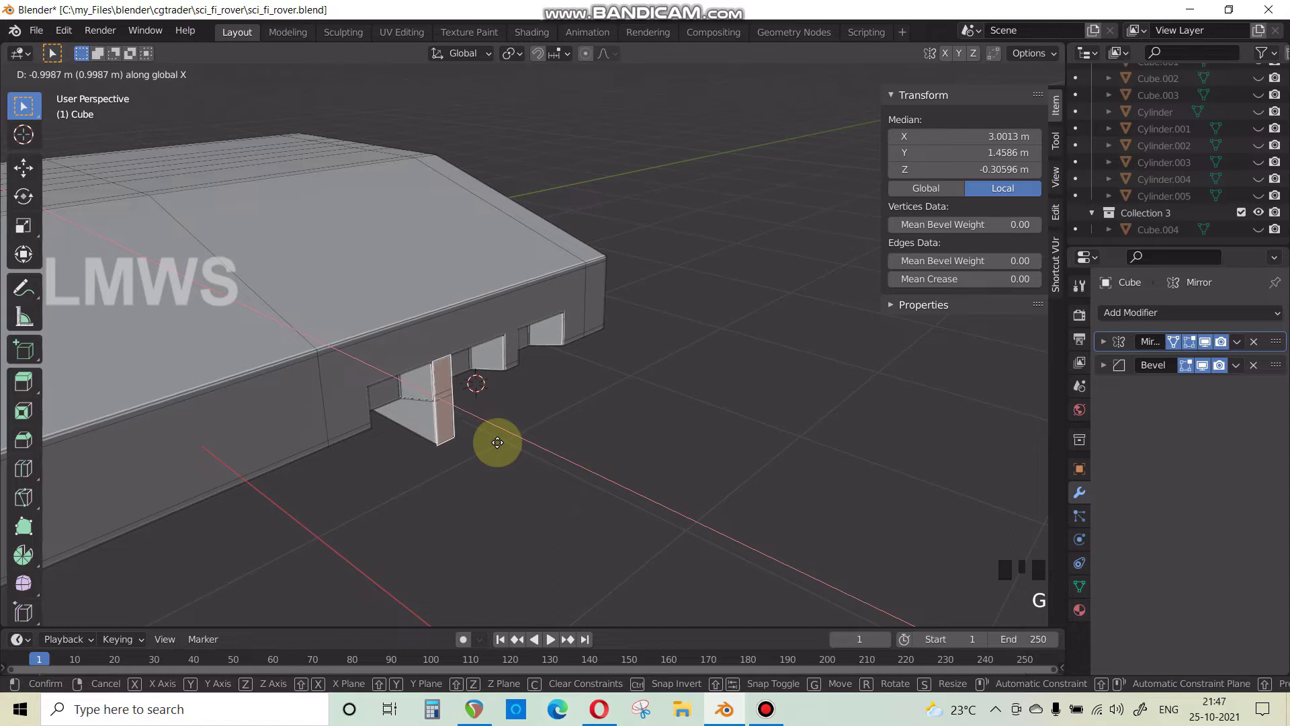
click(496, 443)
middle_drag(496, 444, 374, 325)
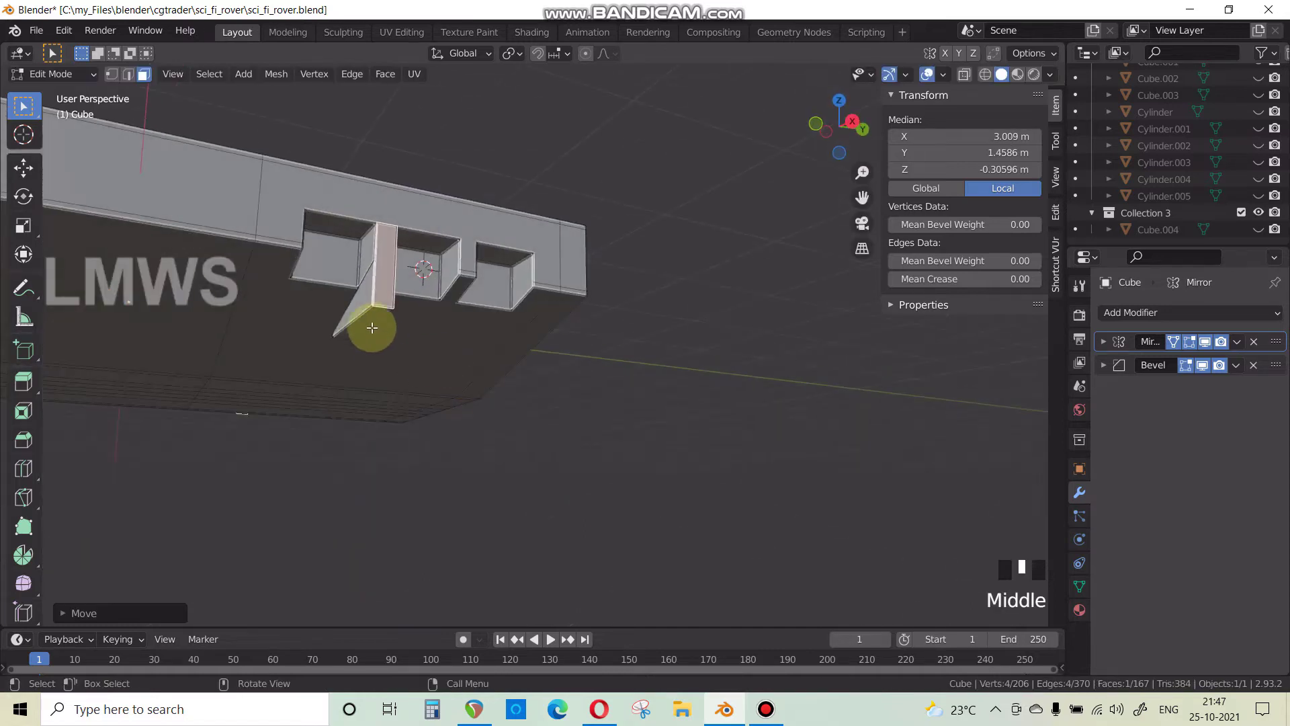
Lower the slab's underside face along Z to about -0.749 m.
click(402, 356)
key(g)
key(z)
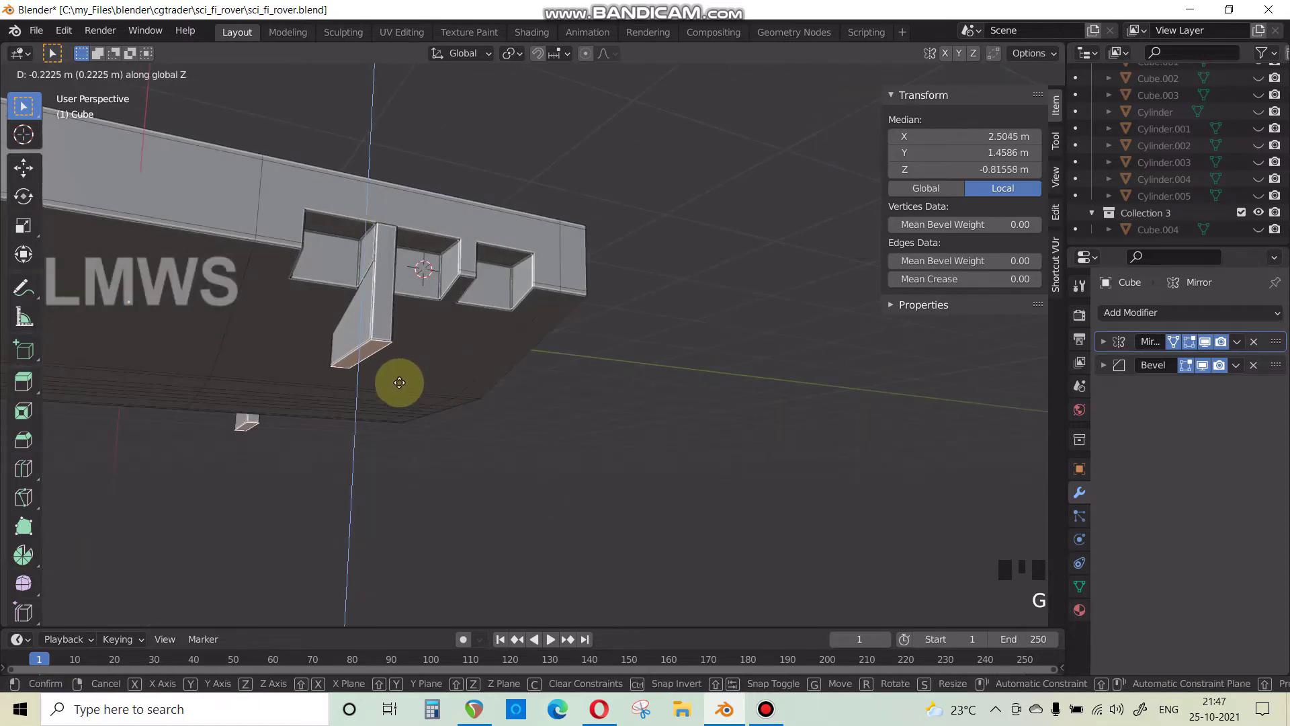
click(399, 383)
middle_drag(437, 386, 595, 270)
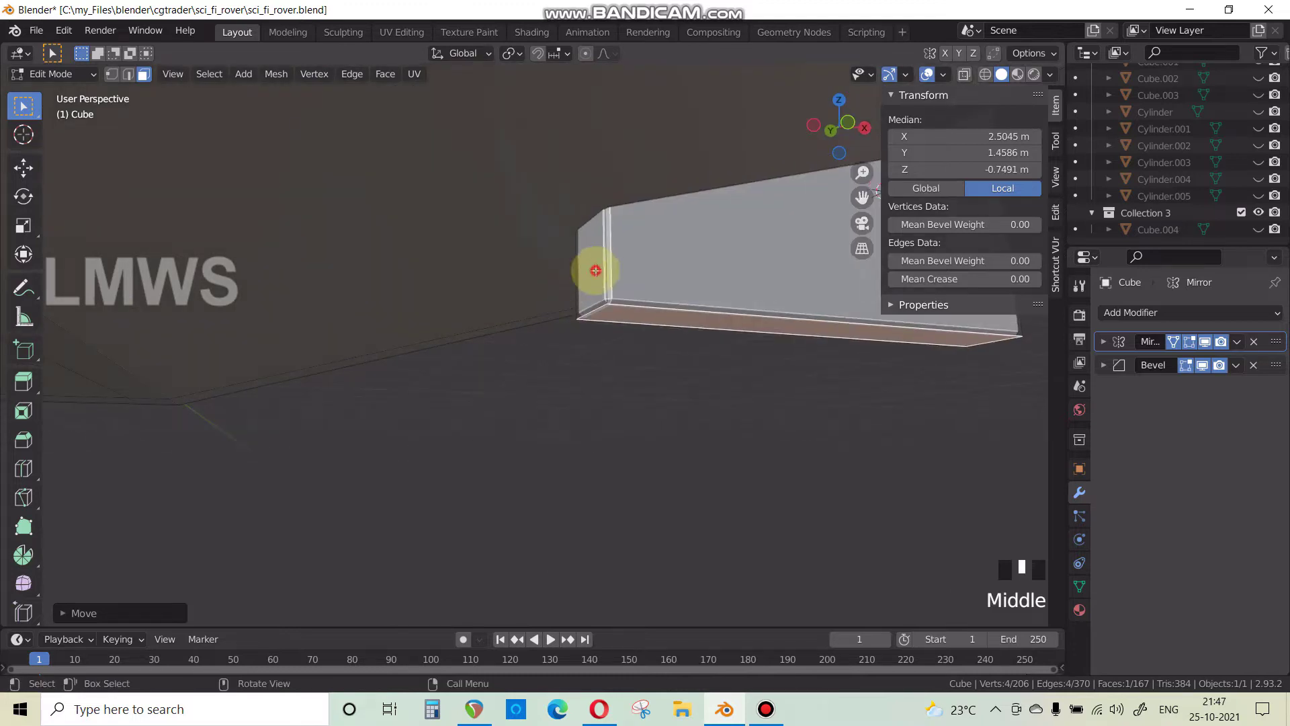
Move the slab's narrow inner end face along X to about 1.663 m and clear the selection.
click(665, 363)
key(g)
key(x)
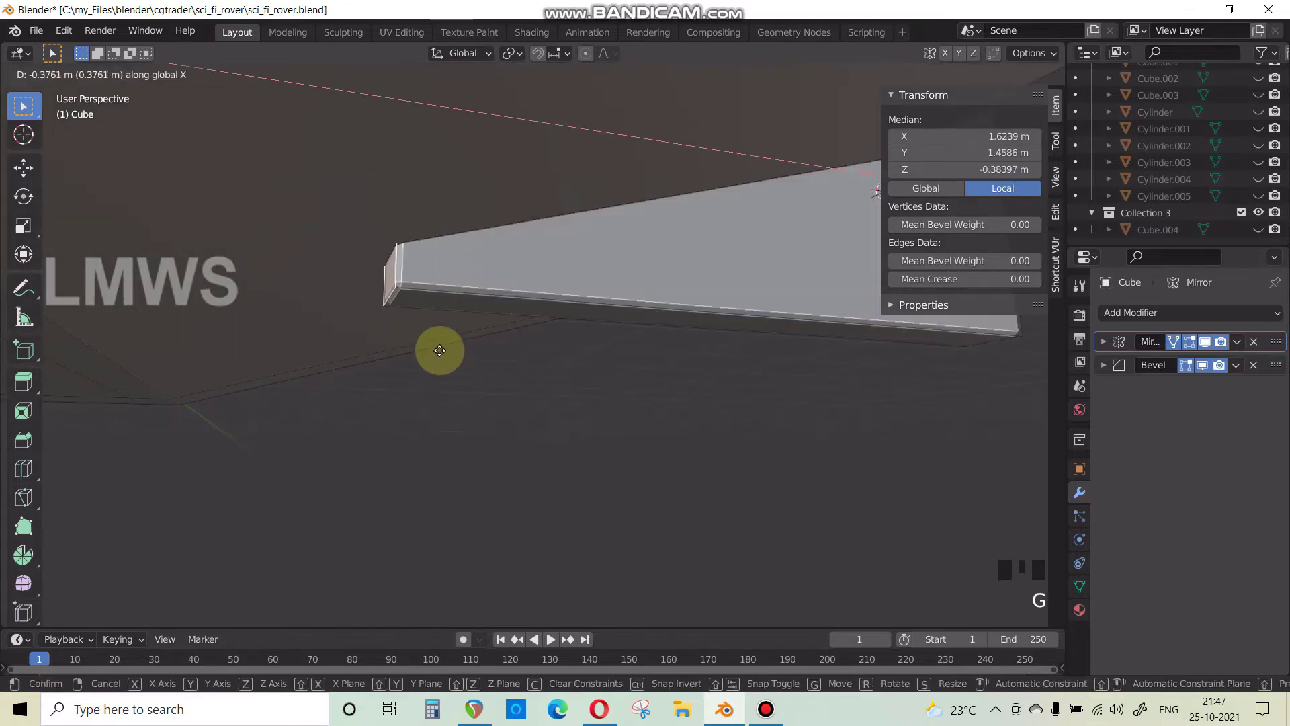
click(518, 365)
middle_drag(518, 366, 390, 418)
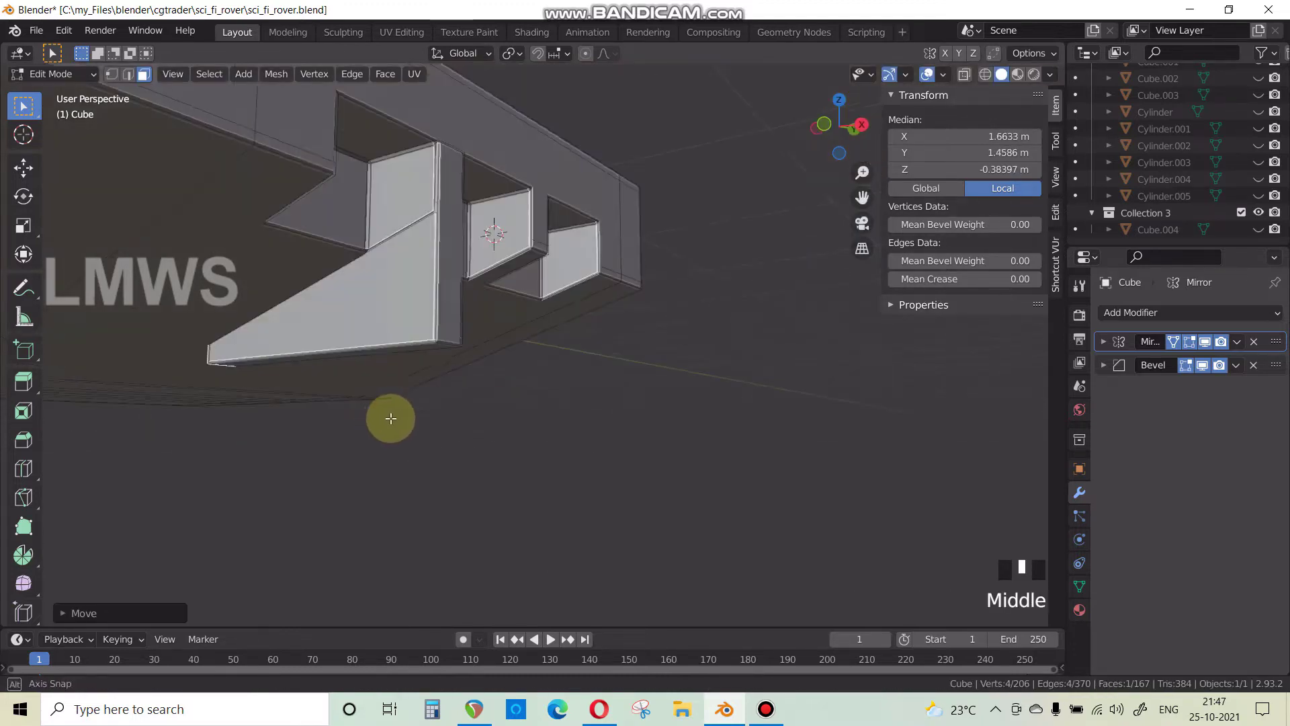
scroll(380, 384, up, 2)
key(alt+a)
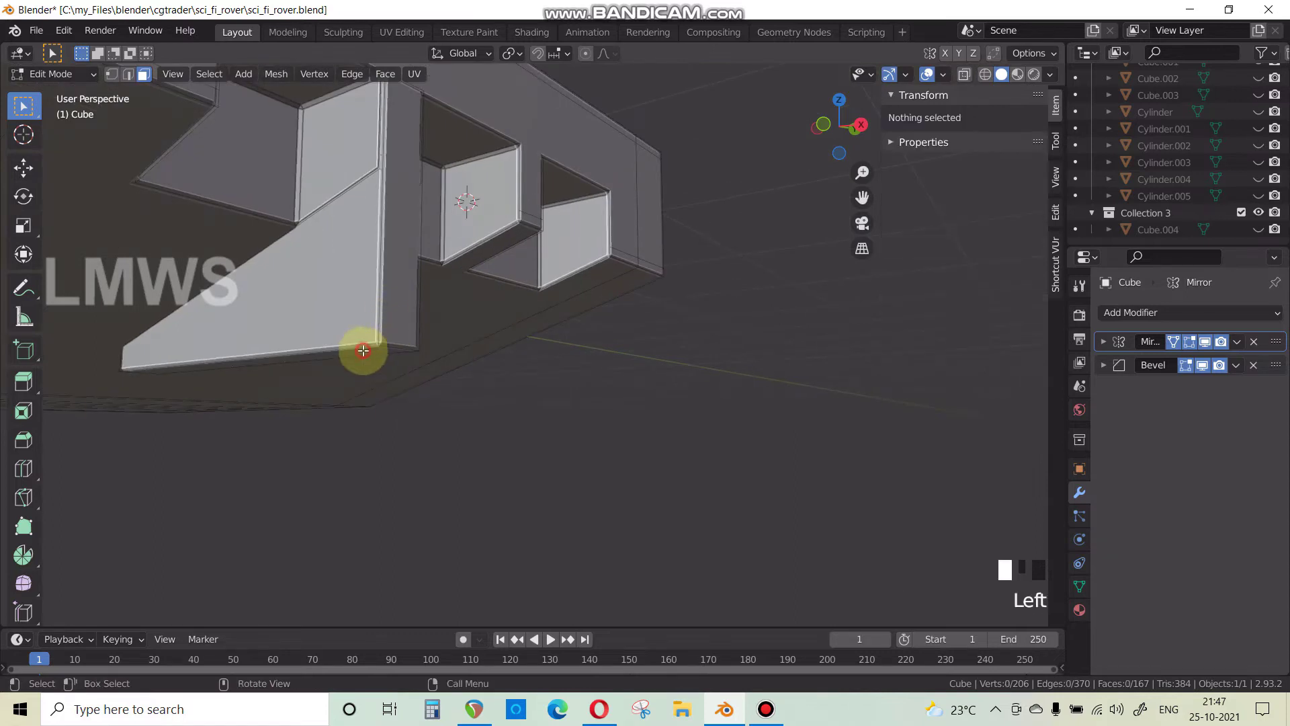
Raise the slab's underside face along Z to about -0.664 m and deselect it.
click(363, 350)
key(g)
click(369, 341)
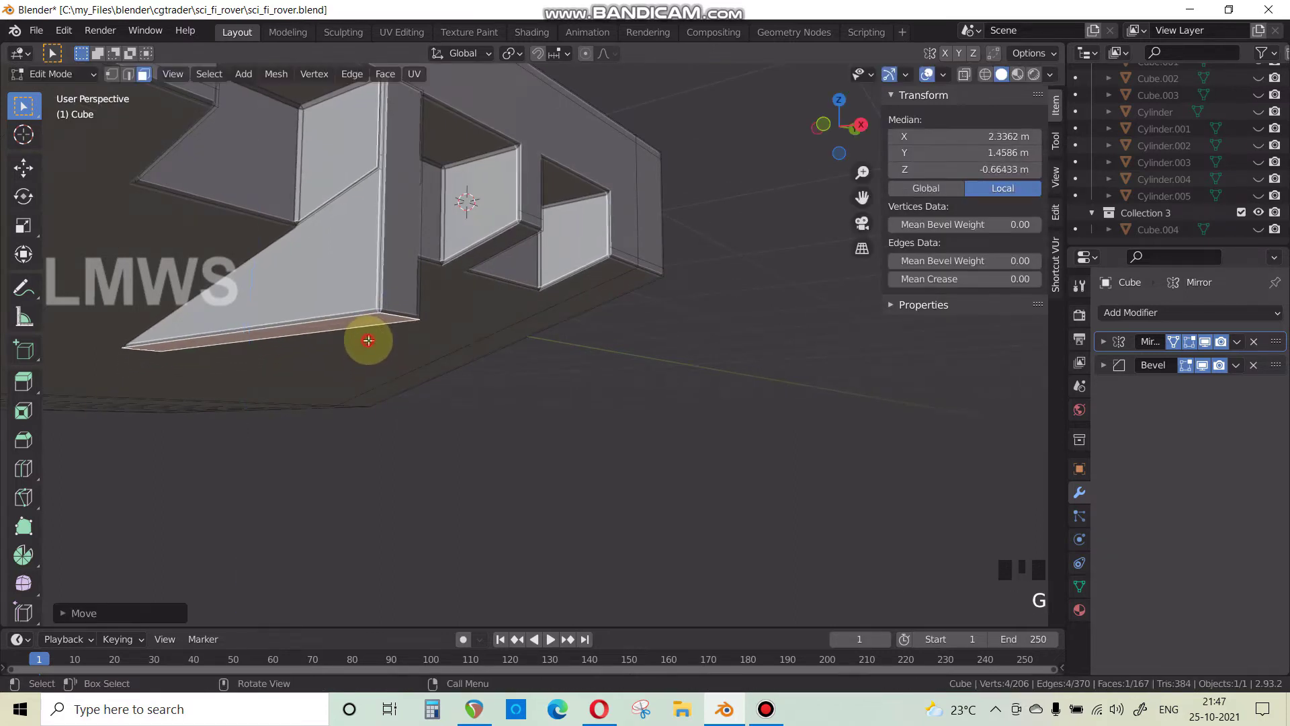
key(alt+a)
Select the whole linked slab and duplicate it about 0.6 m along Y, between the second and third rear notches.
key(l)
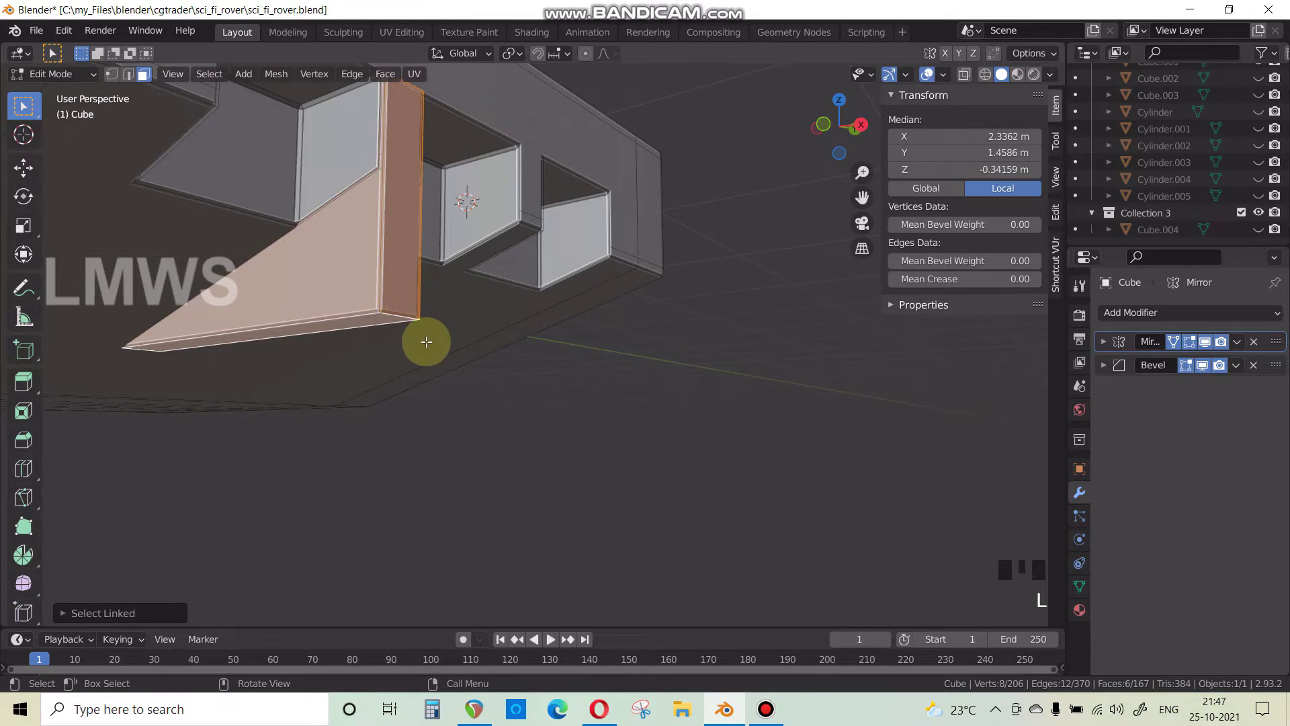
key(KP_3)
scroll(424, 343, up, 2)
shift+middle_drag(351, 360, 475, 389)
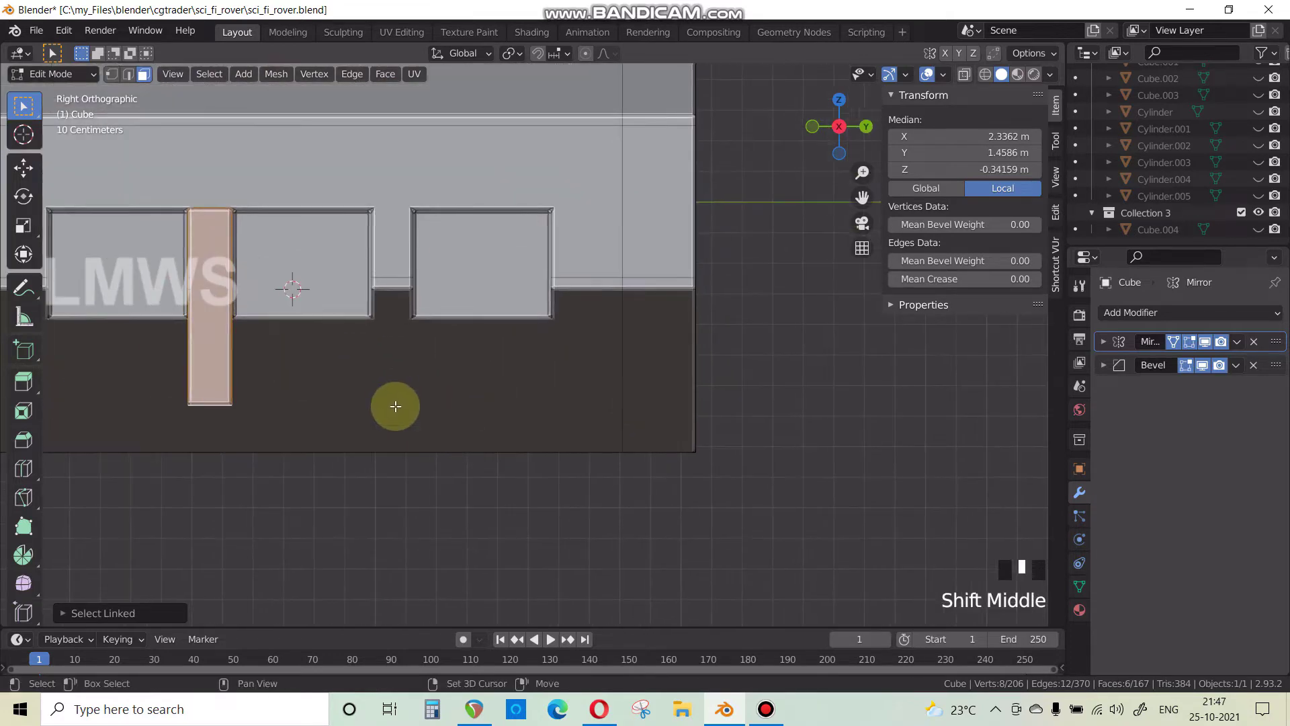
key(shift+d)
key(y)
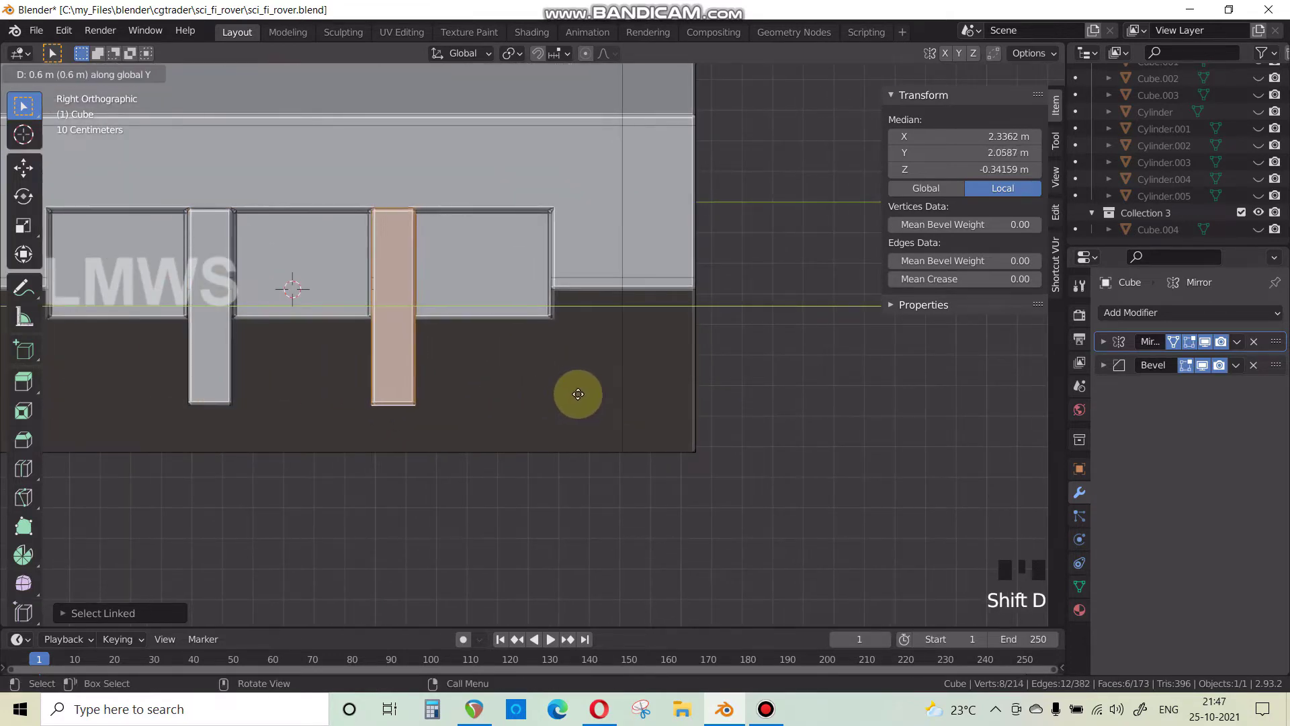
click(484, 368)
Leave Edit Mode, deselect everything and save the file.
scroll(388, 406, down, 4)
middle_drag(388, 406, 559, 400)
key(Tab)
key(alt+a)
scroll(578, 413, up, 2)
key(ctrl+s)
Unhide all rover parts, save the file and compare the model with the reference image in the browser.
key(alt+Tab)
key(alt+Tab)
key(alt+h)
scroll(481, 340, down, 2)
middle_drag(481, 385, 609, 433)
scroll(609, 433, up, 2)
key(ctrl+s)
click(718, 711)
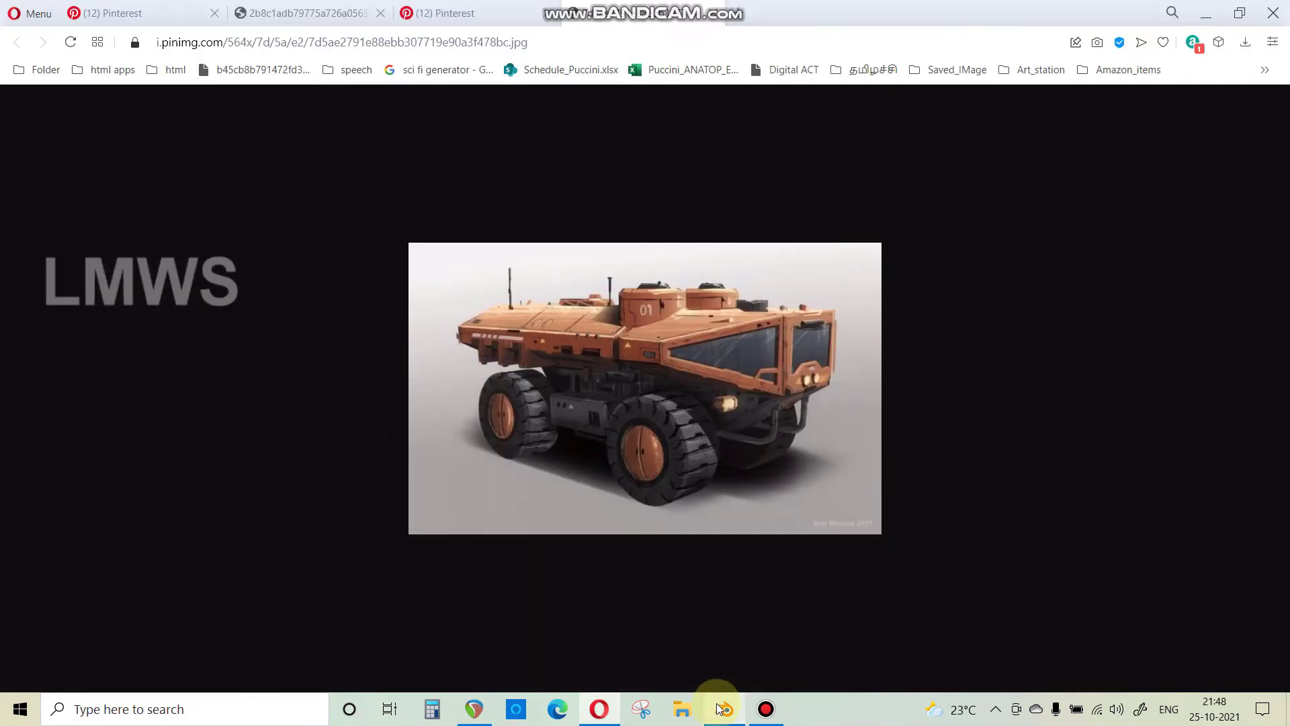
click(719, 710)
middle_drag(538, 345, 469, 380)
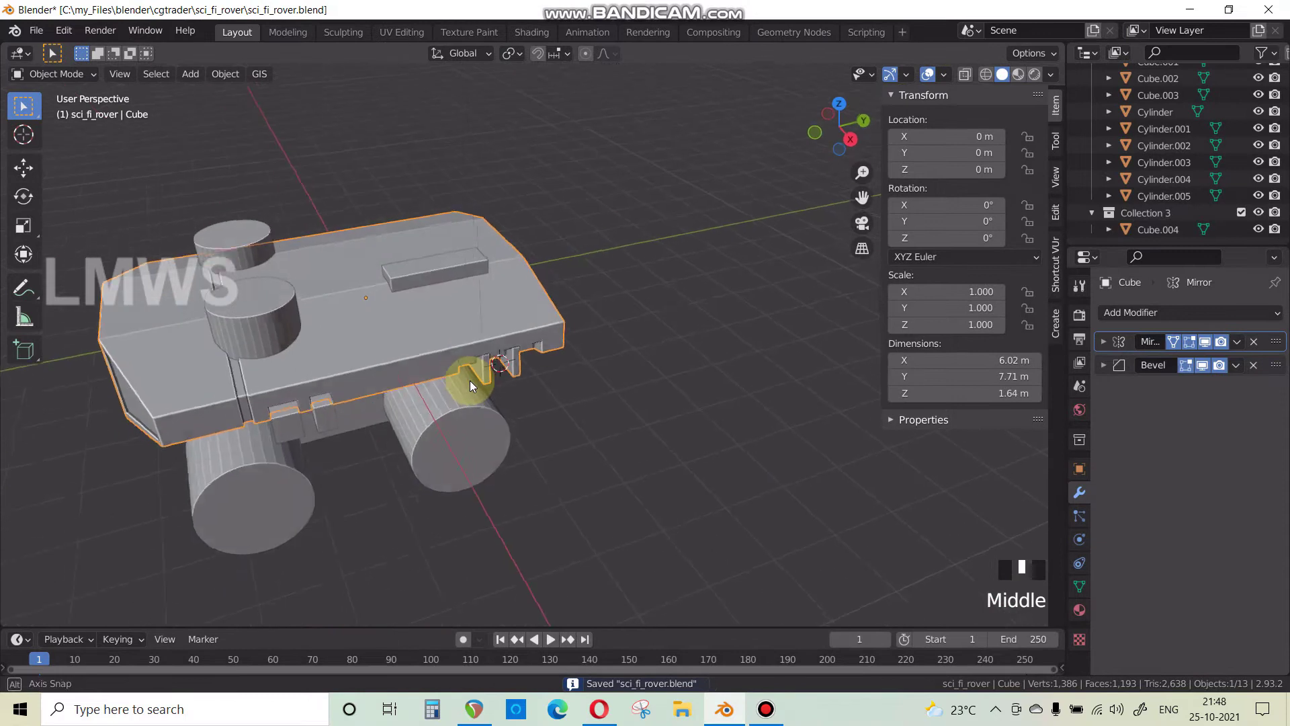
Hide everything except the body, save the file and enter Edit Mode on the body.
key(ctrl+i)
key(h)
middle_drag(412, 331, 424, 397)
scroll(476, 359, up, 2)
key(ctrl+s)
scroll(469, 381, down, 2)
key(Tab)
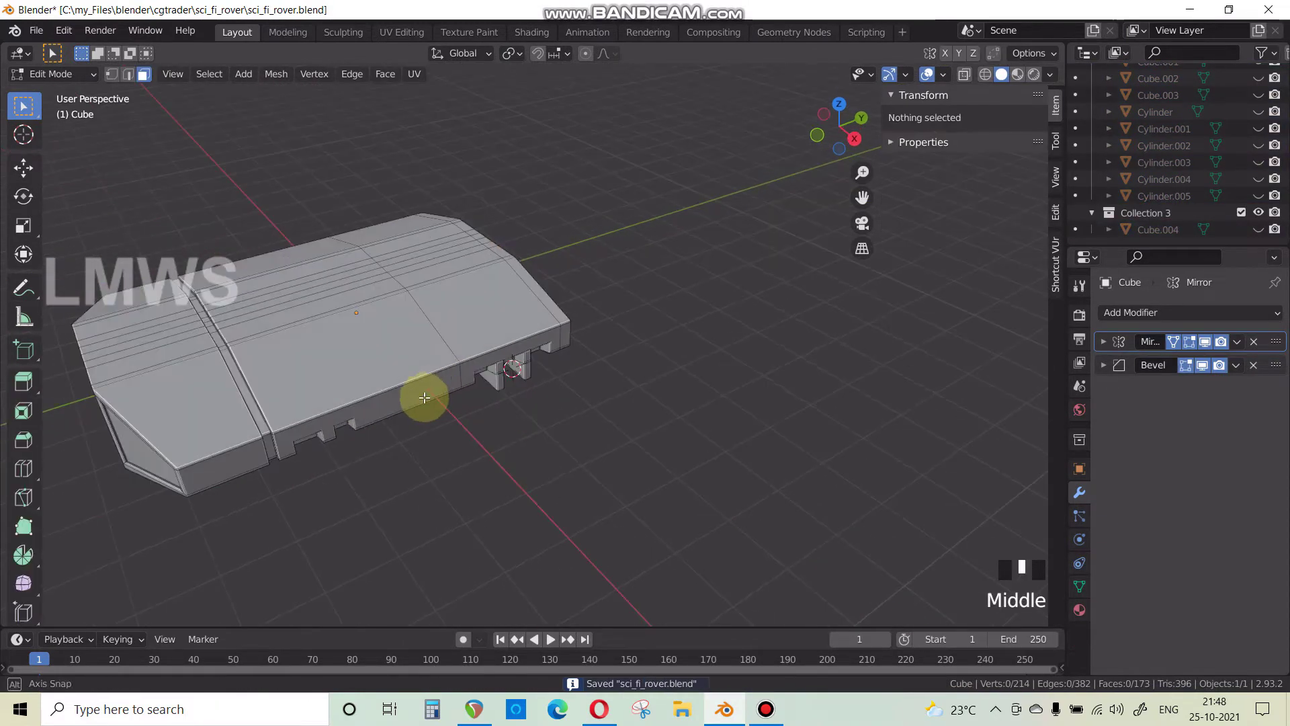
key(ctrl+r)
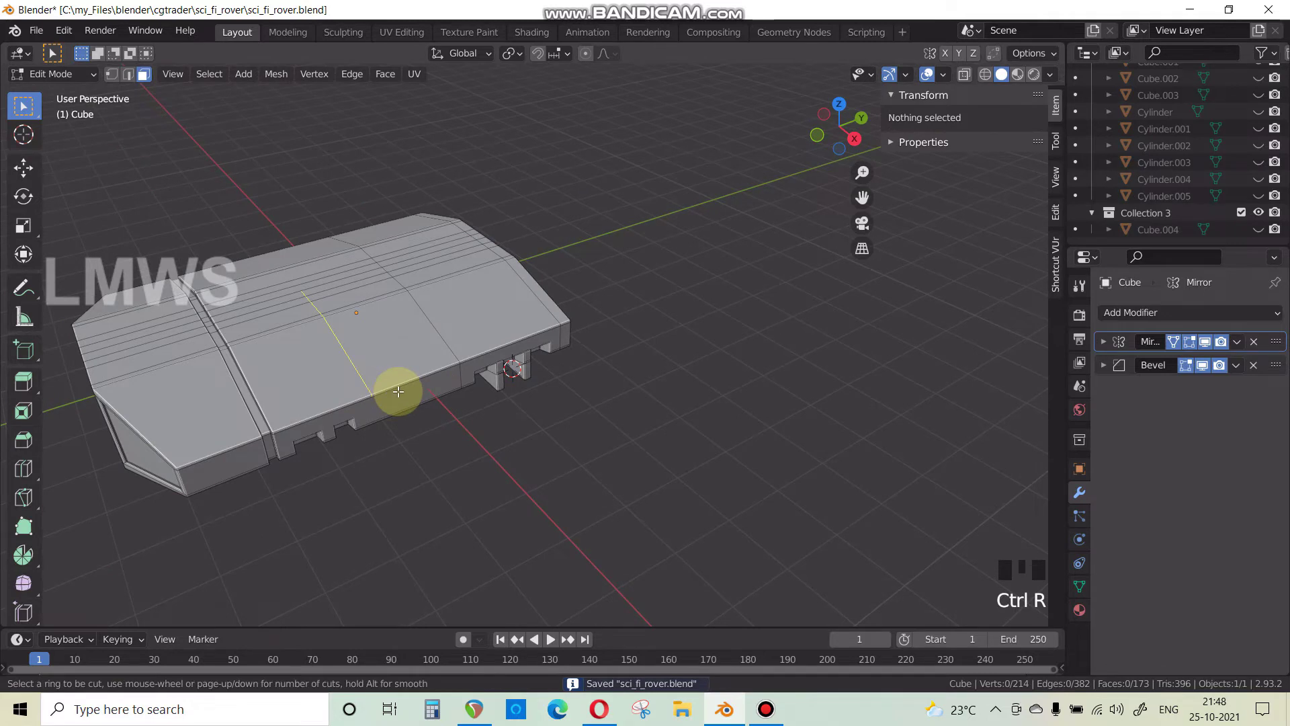
middle_drag(389, 426, 424, 446)
scroll(464, 344, up, 2)
alt+click(455, 331)
key(alt+a)
In edge select mode, move the crosswise edge loop behind the body's middle along Y to about -0.248 m.
click(129, 74)
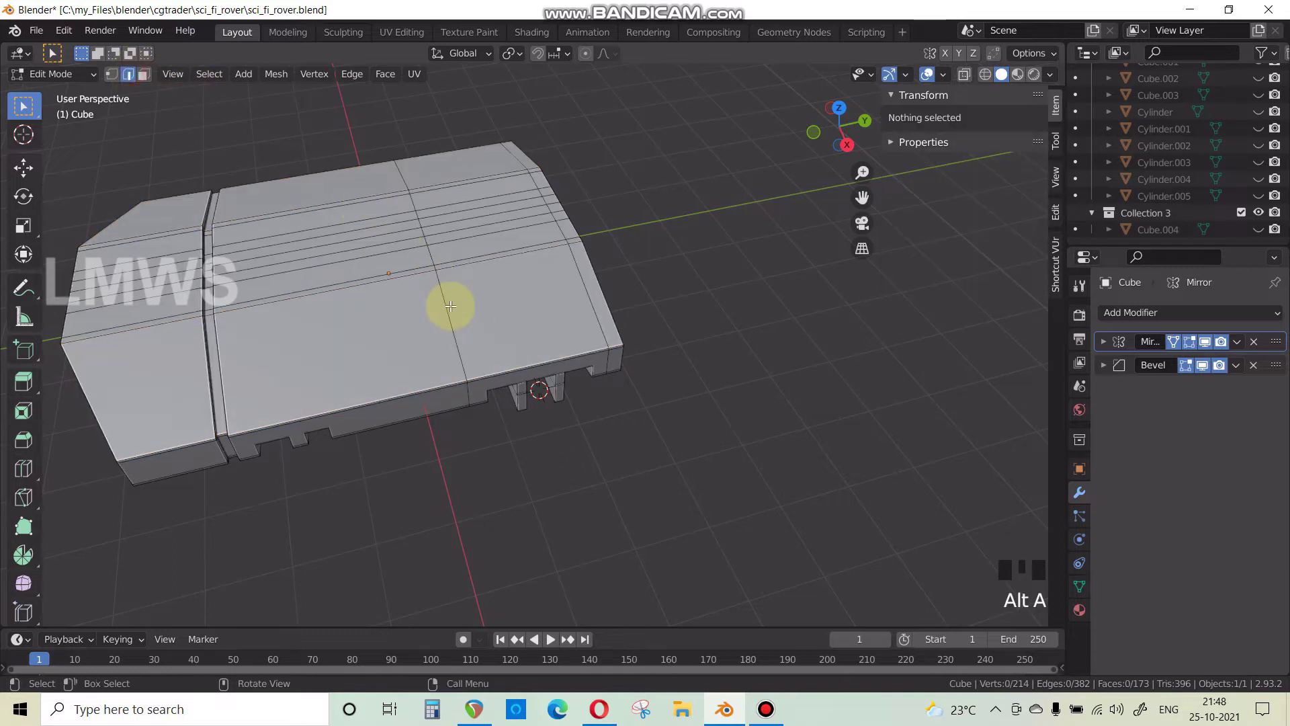
alt+click(496, 316)
key(g)
key(y)
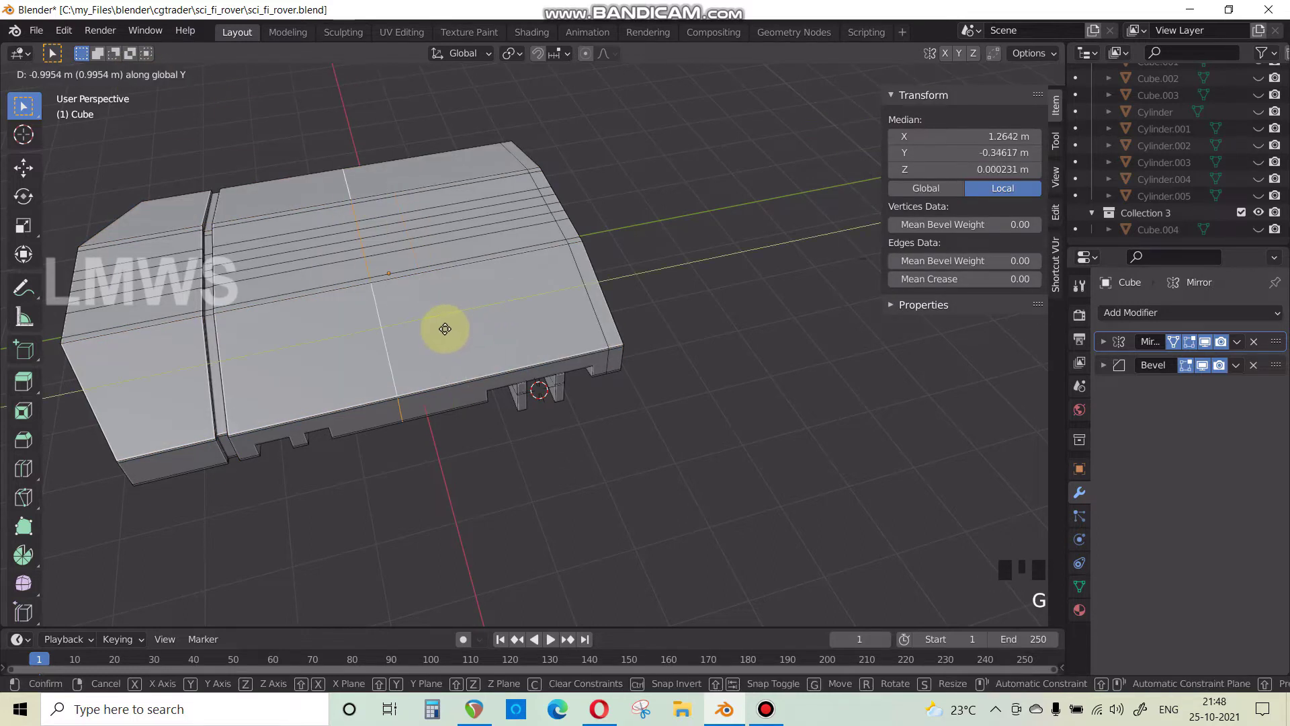
click(445, 328)
middle_drag(453, 296, 569, 245)
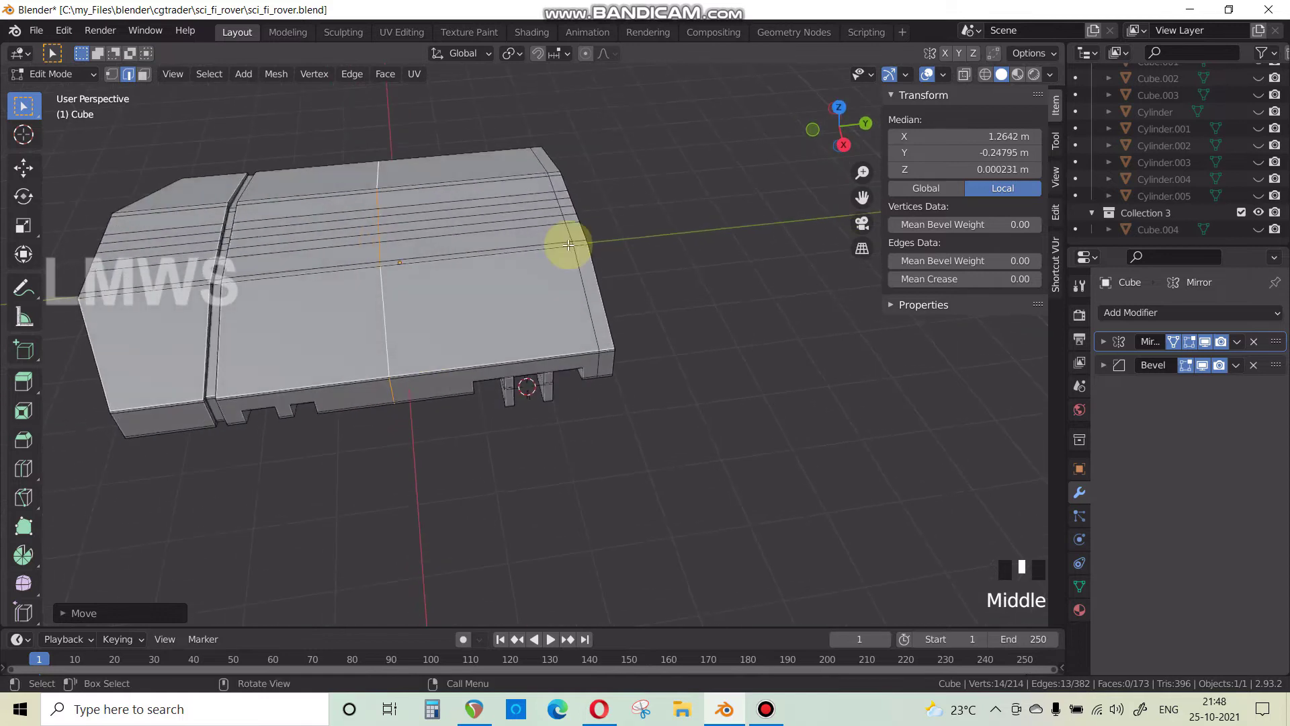
Bevel the selected loop by about 0.89 m into a wide band and shift the band along Y to about -0.174 m.
key(ctrl+b)
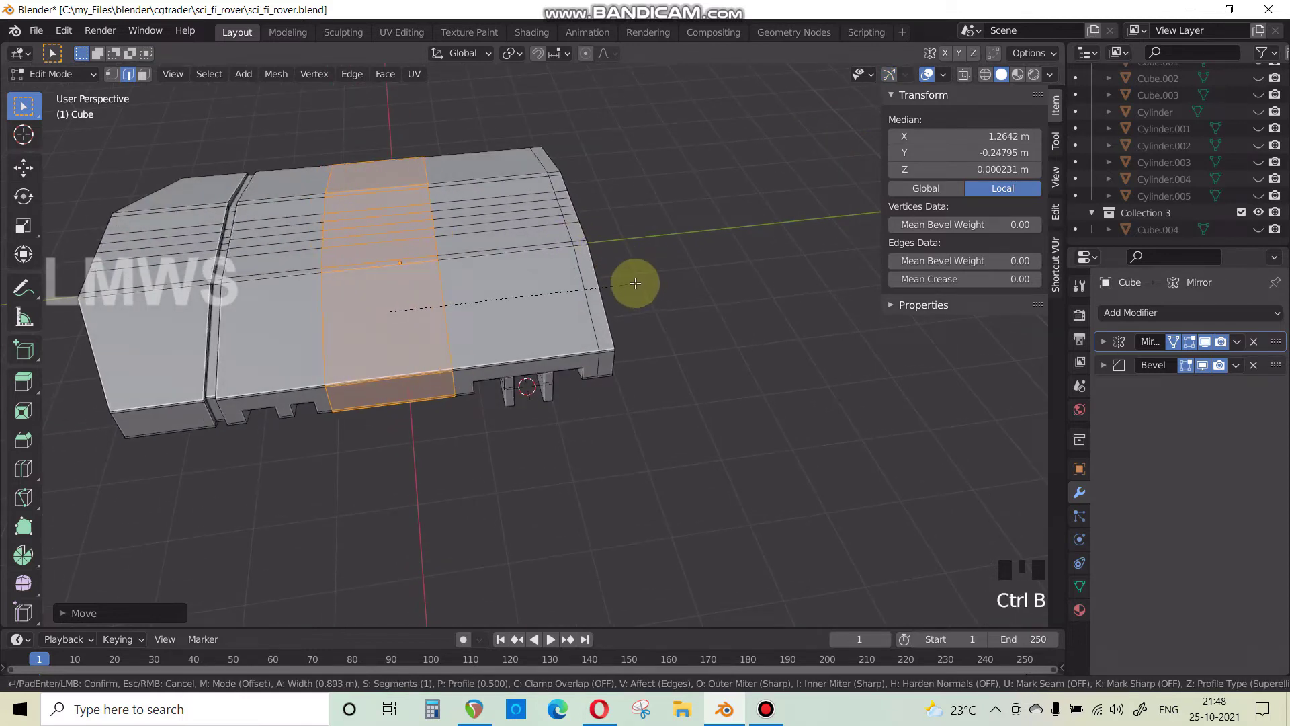
click(471, 293)
key(g)
key(y)
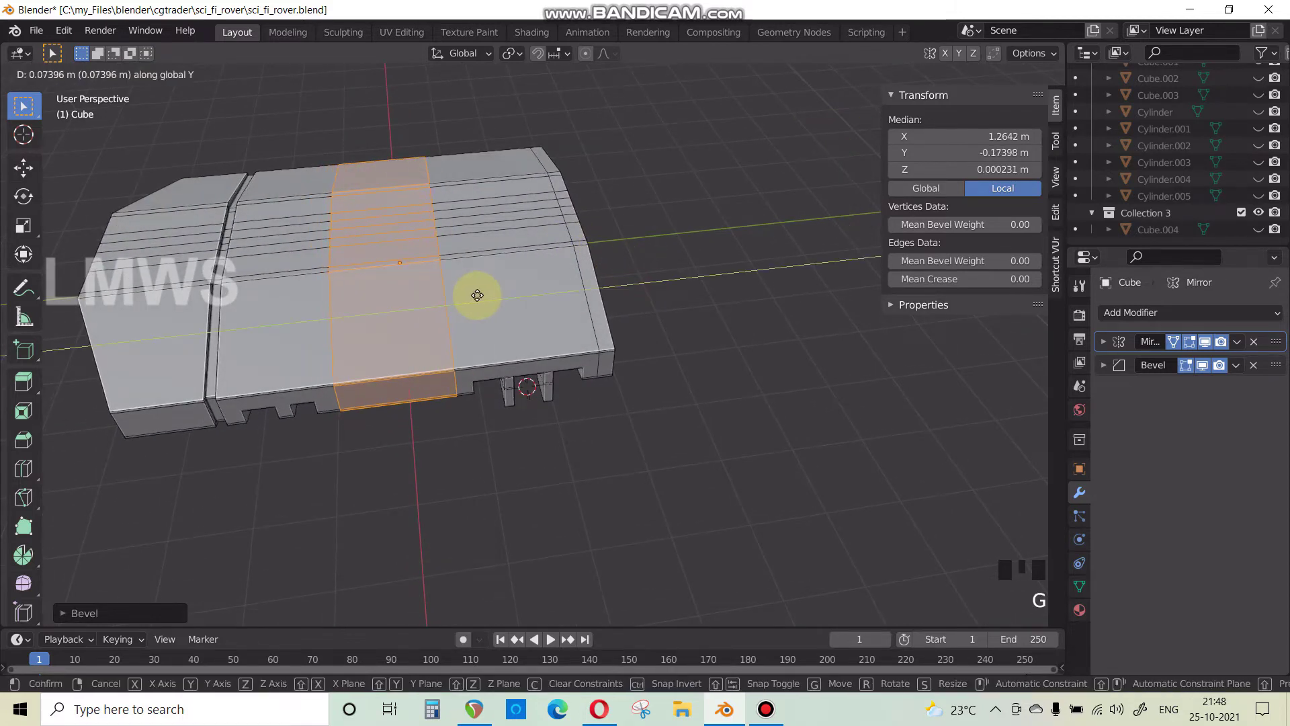
Widen the band along Y to about 1.16 times, fine-tune its Y position, deselect it and save the file.
key(s)
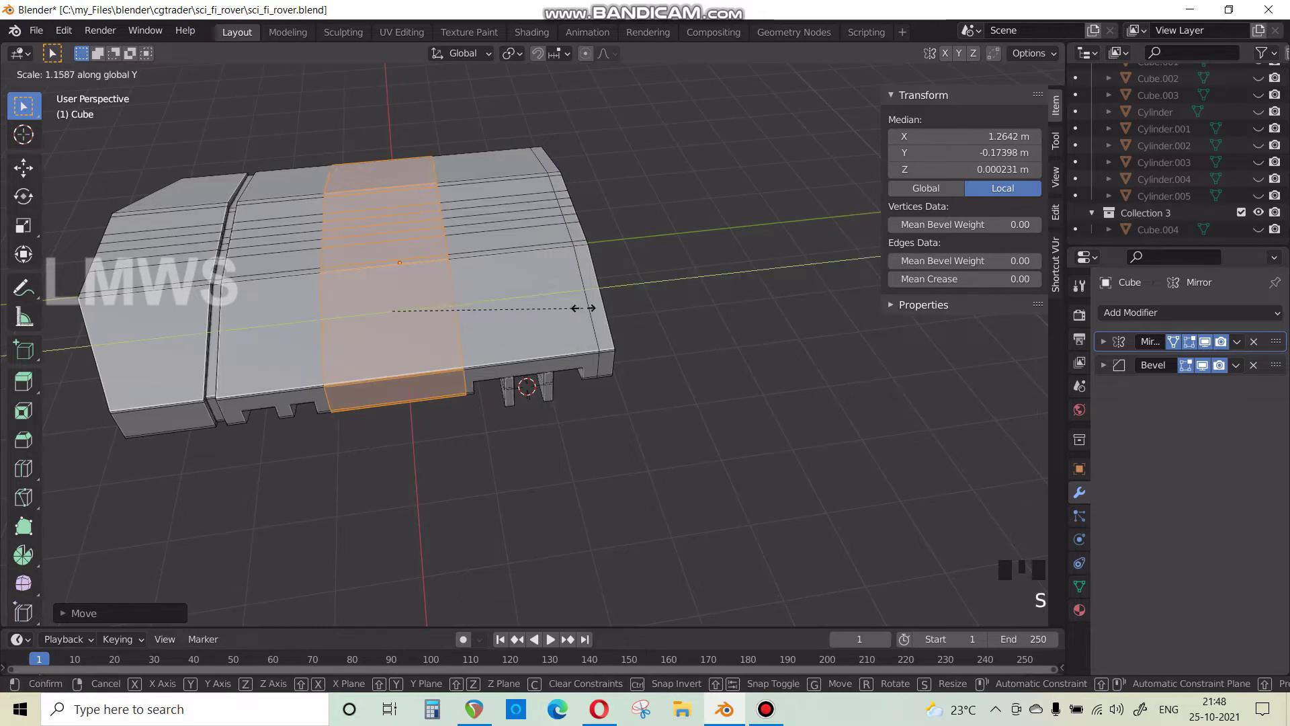
click(537, 318)
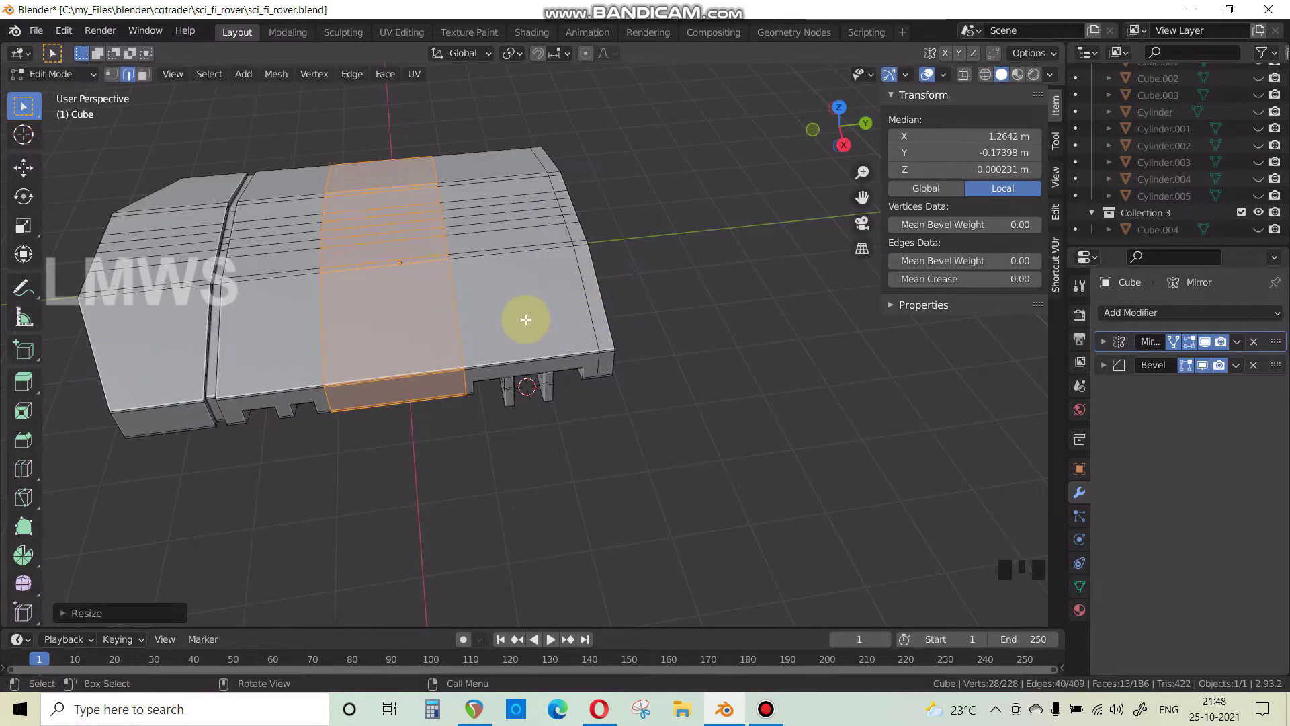
key(g)
key(y)
click(521, 319)
key(alt+a)
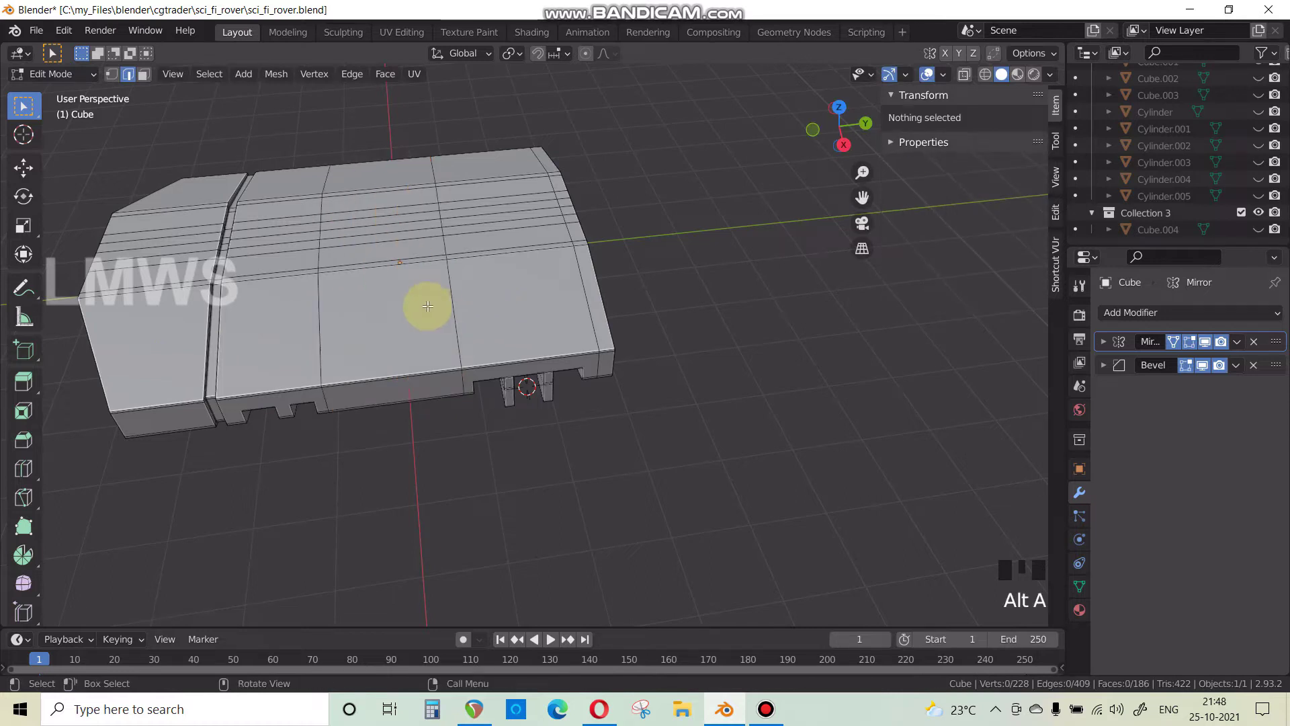
key(ctrl+s)
Move the band's front edge loop along Y to about -0.981 m and save the file.
middle_drag(438, 331, 404, 348)
scroll(432, 412, down, 2)
scroll(440, 406, up, 1)
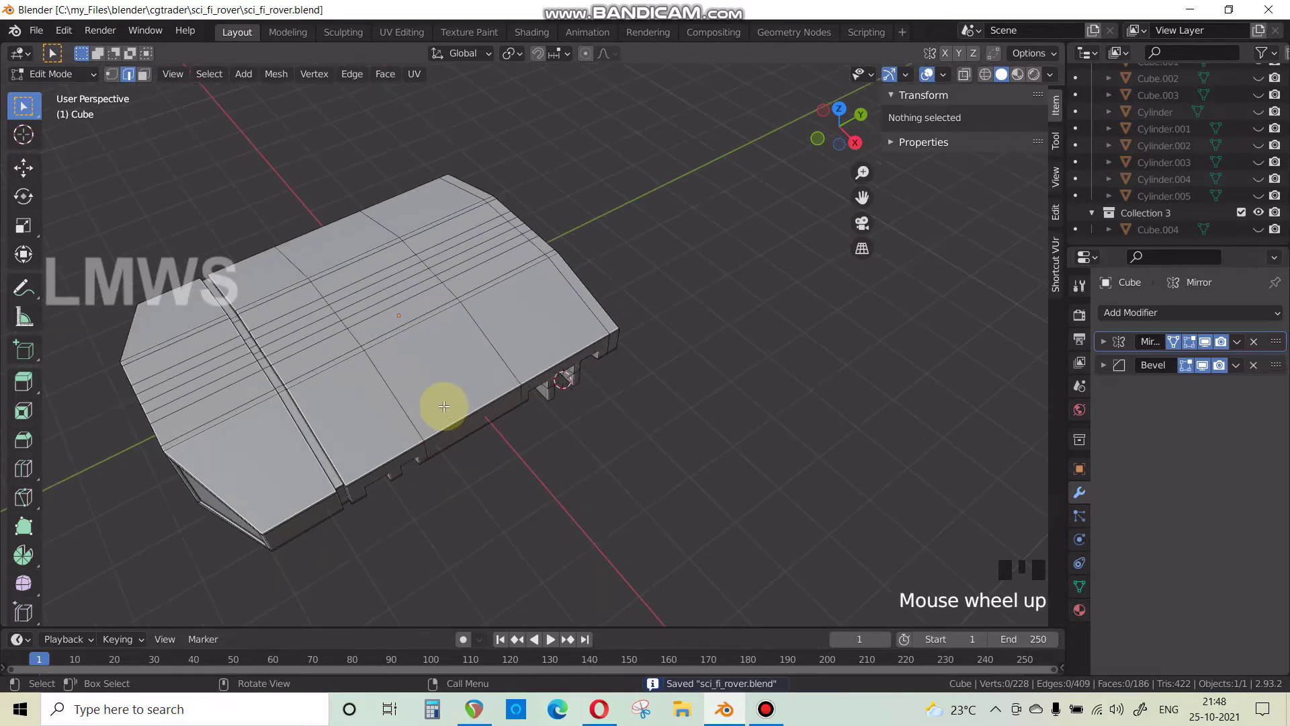
shift+middle_drag(440, 406, 463, 371)
key(alt+a)
alt+click(361, 363)
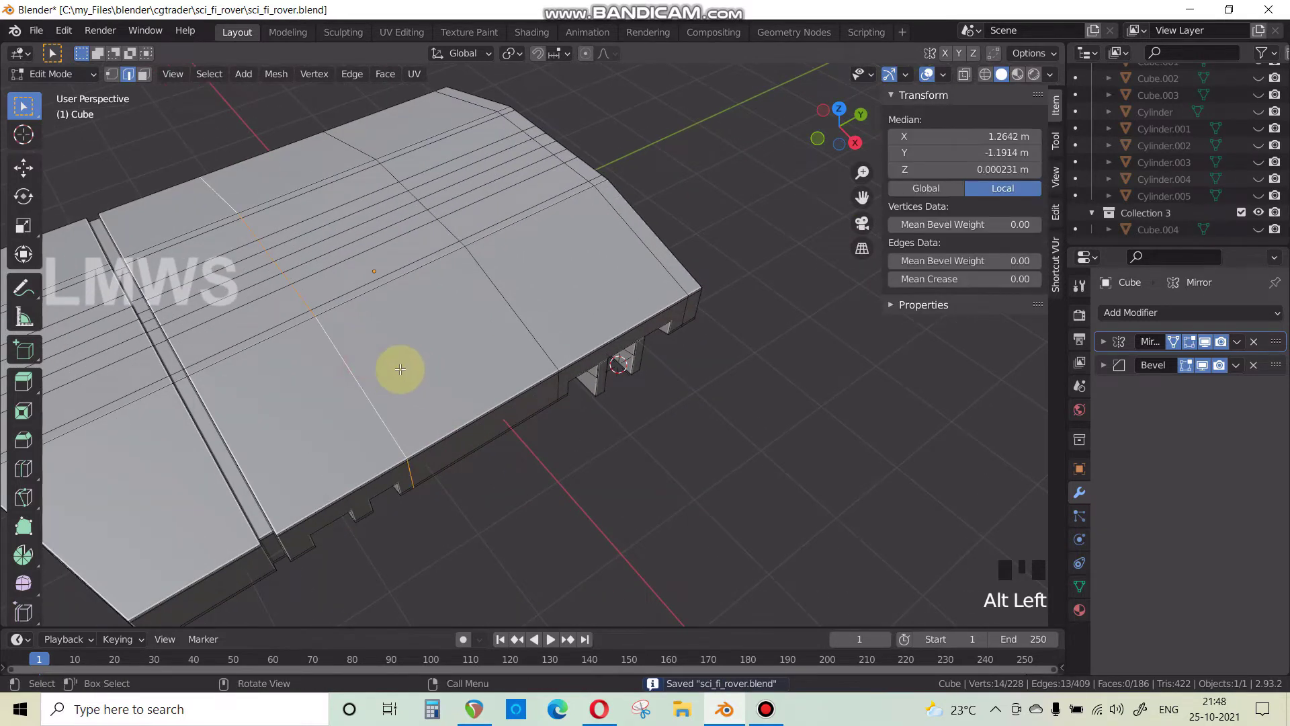
key(g)
click(416, 361)
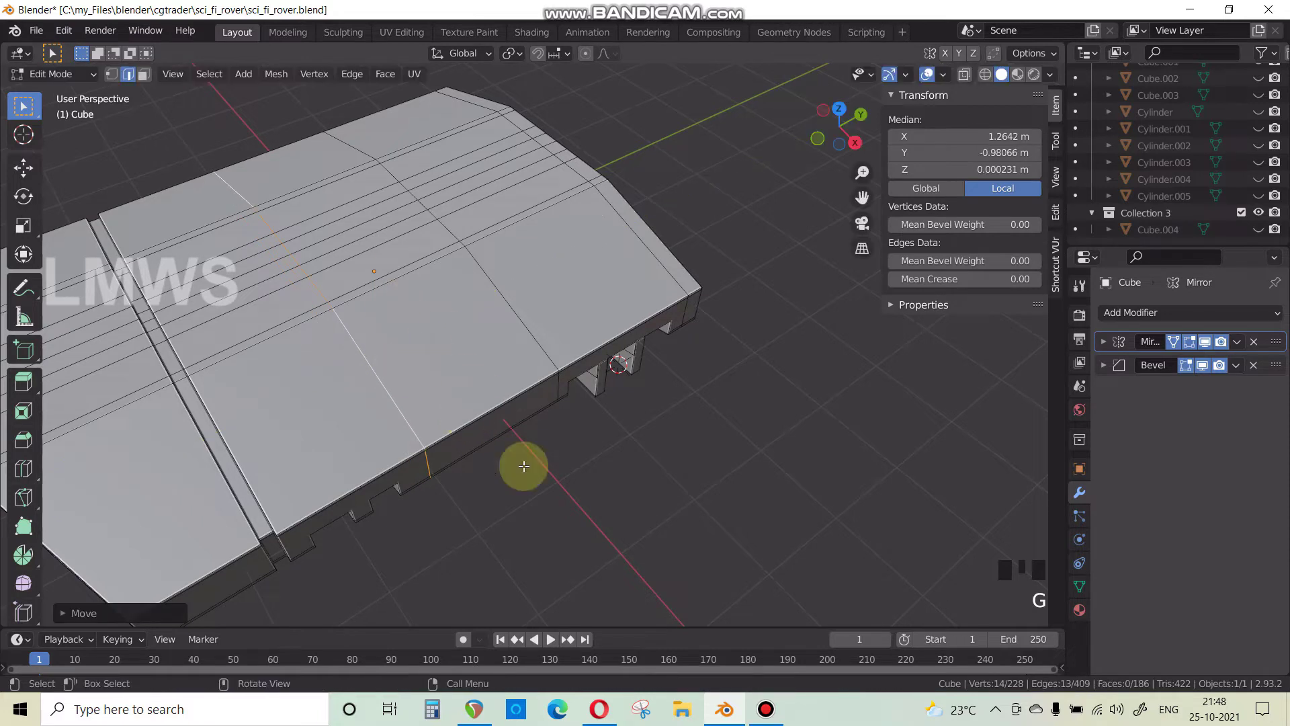
mouse_move(477, 428)
middle_down()
mouse_move(555, 377)
mouse_move(558, 399)
mouse_move(455, 446)
mouse_move(386, 404)
mouse_move(590, 426)
mouse_move(455, 432)
middle_up()
scroll(460, 409, up, 2)
key(ctrl+s)
Inspect the body around the repositioned loop and compare it with the reference image in the browser, saving the file.
key(Tab)
key(Tab)
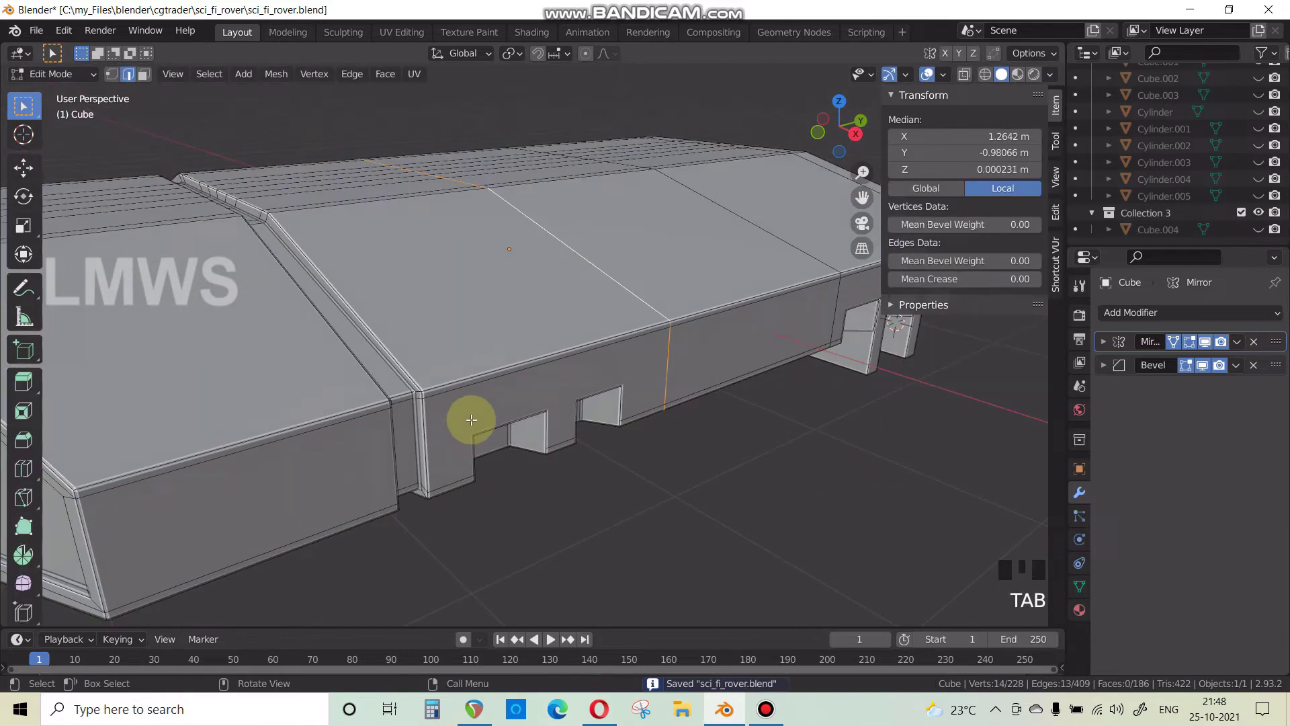
scroll(471, 420, down, 4)
middle_drag(553, 349, 566, 397)
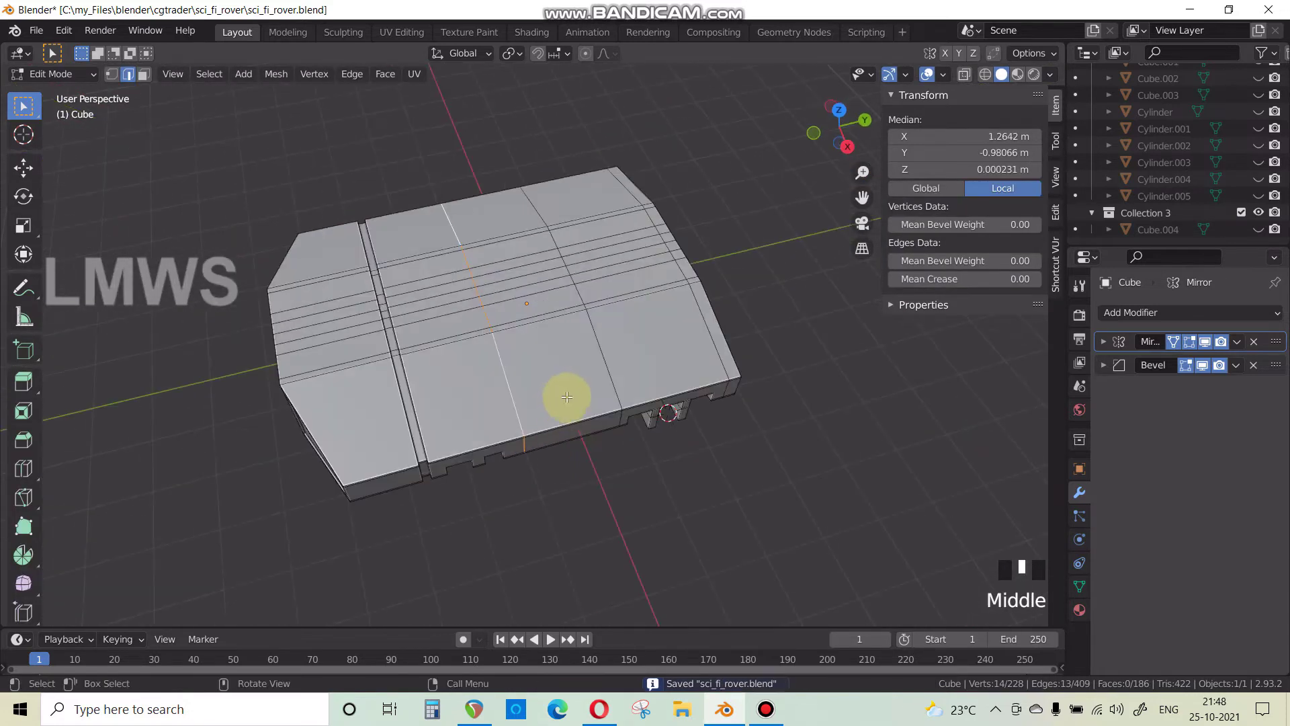
key(ctrl+s)
click(725, 710)
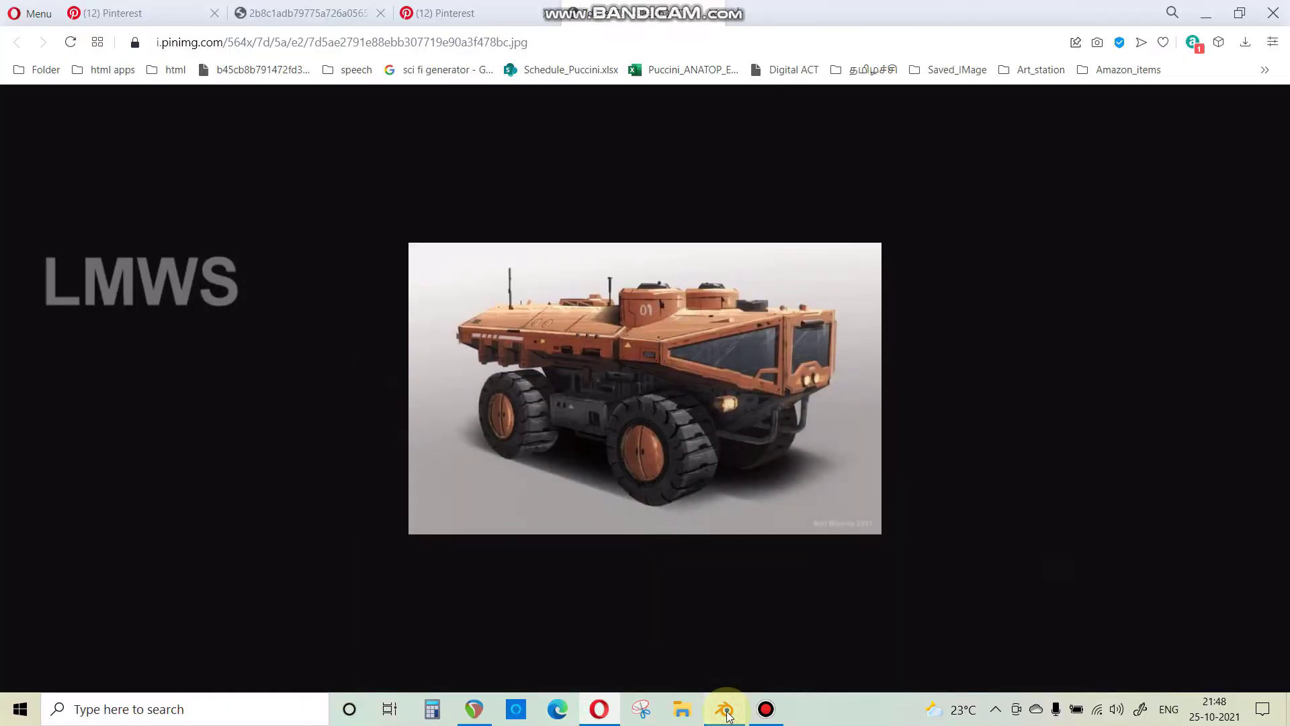
click(726, 711)
middle_drag(457, 494, 603, 343)
scroll(539, 456, up, 3)
key(ctrl+s)
Leave Edit Mode, unhide all rover parts, select the body and hide everything else again.
key(Tab)
key(alt+h)
scroll(594, 430, down, 1)
key(ctrl+i)
click(654, 326)
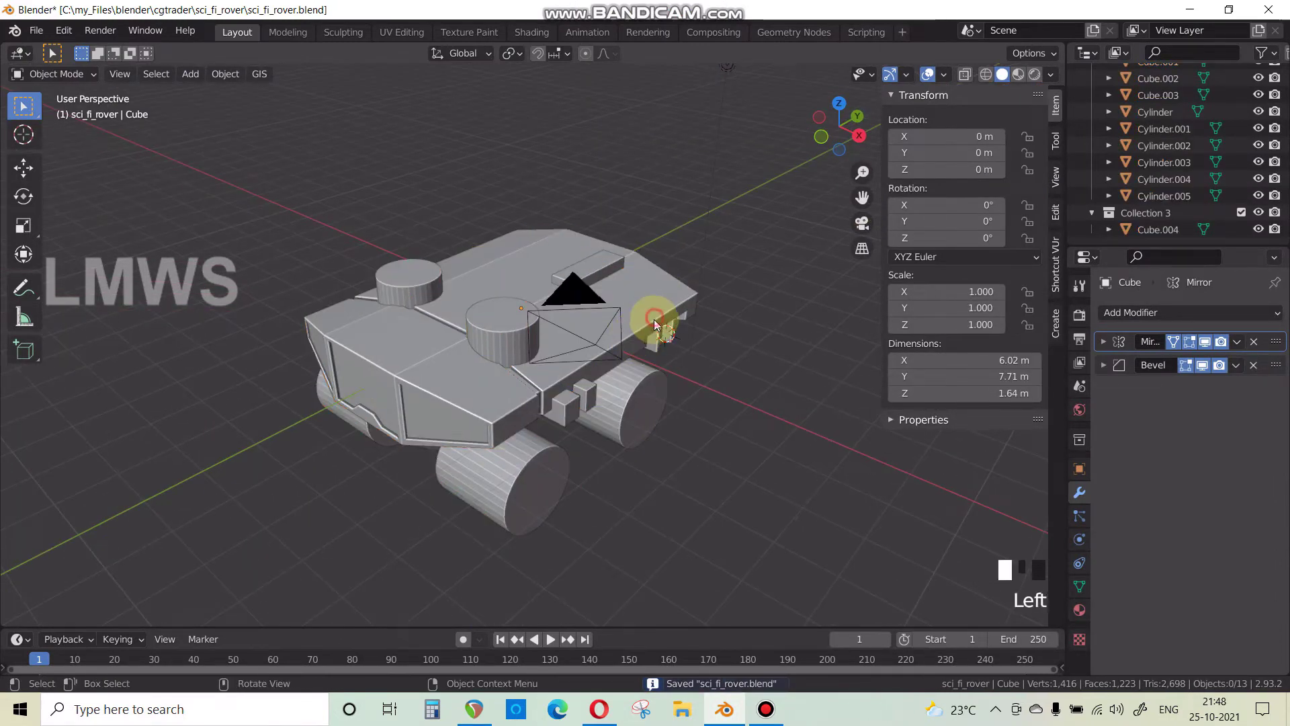
scroll(655, 326, up, 2)
key(ctrl+i)
key(h)
In Edit Mode, snap the 3D cursor to the body's upper side edge above the front notches, then return to Object Mode.
middle_drag(655, 327, 446, 360)
shift+click(599, 400)
key(Tab)
scroll(598, 403, up, 1)
scroll(547, 389, up, 2)
click(596, 363)
key(shift+s)
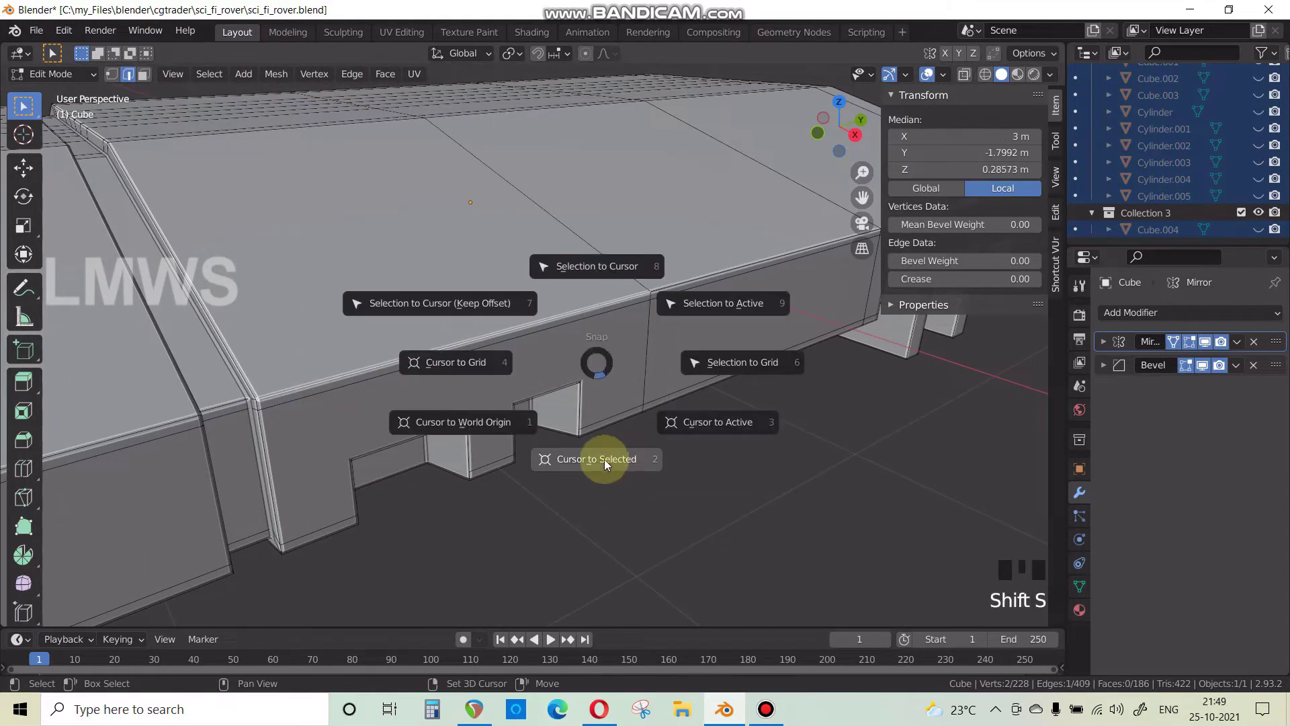
click(599, 457)
key(Tab)
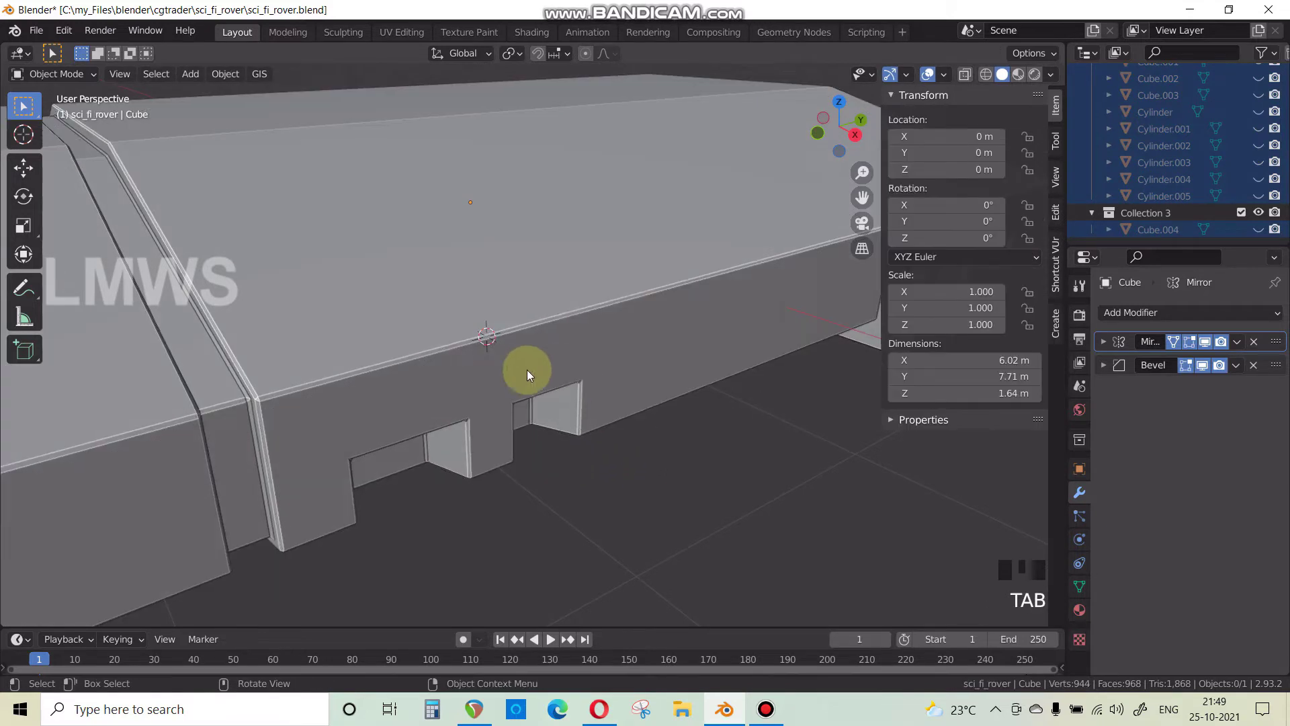
Save the file and add a cube at the 3D cursor.
scroll(506, 349, down, 2)
scroll(507, 350, down, 1)
key(ctrl+s)
key(shift+a)
mouse_move(626, 300)
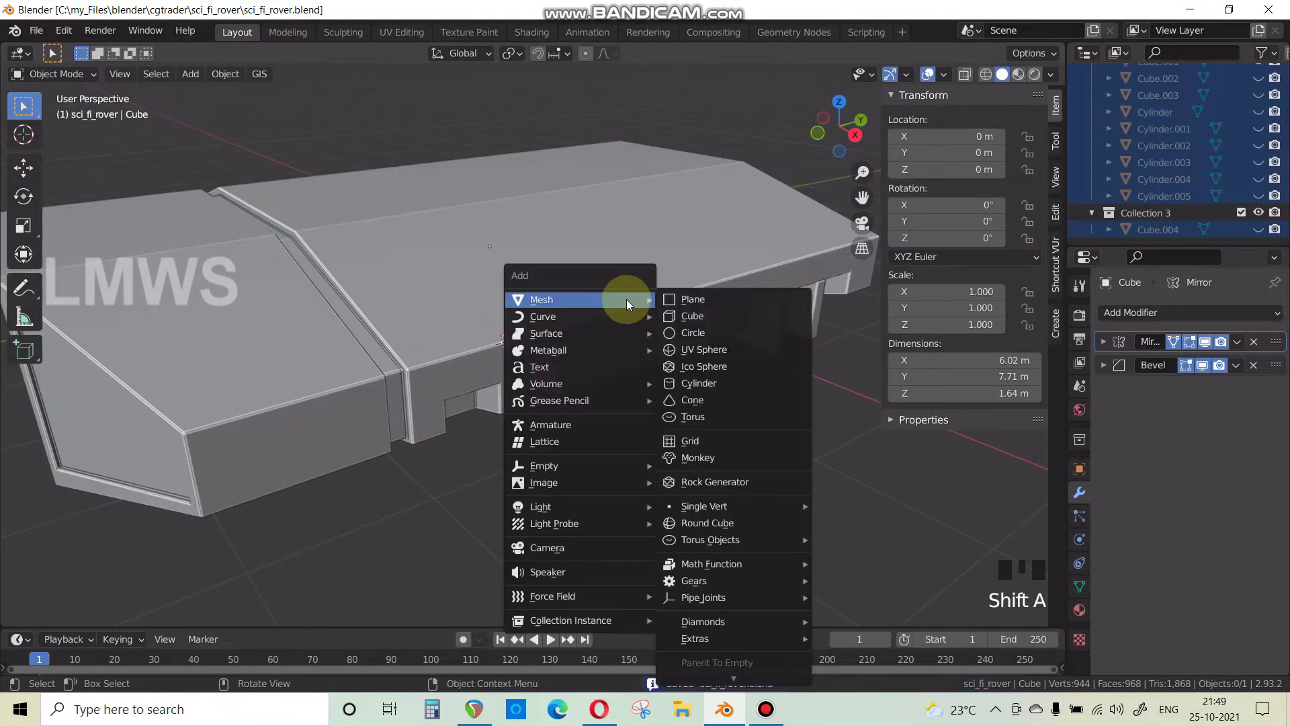
click(722, 317)
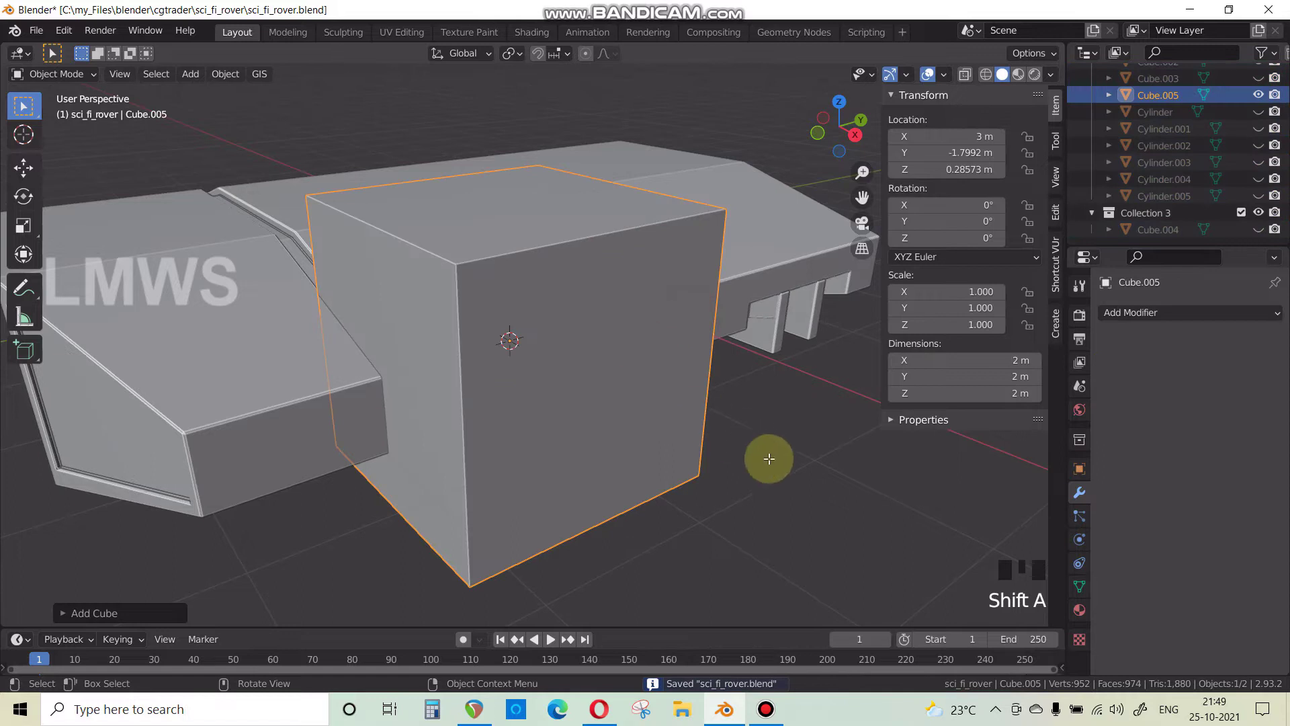
In Edit Mode, scale the new cube down uniformly so it sits as a small block on the body's side edge.
key(Tab)
click(555, 406)
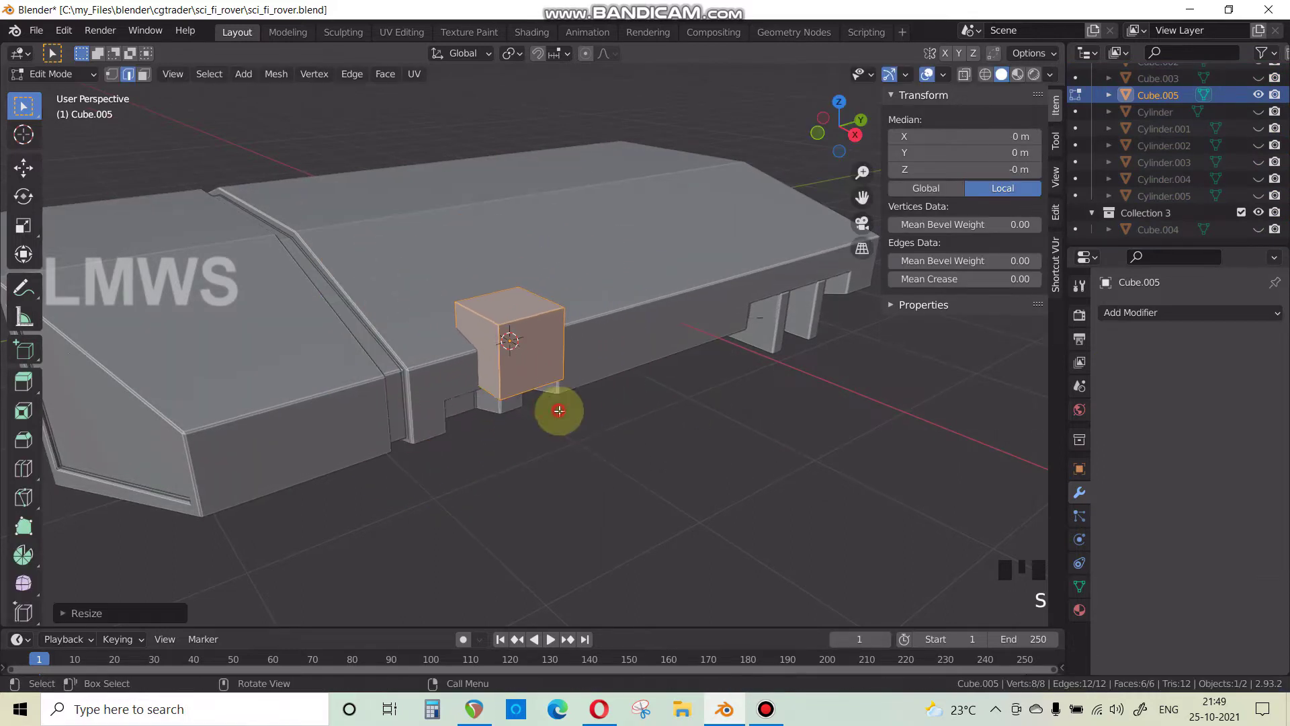
scroll(596, 417, up, 2)
middle_drag(595, 417, 633, 423)
Scale the cube's whole mesh down along X and along Z to form a bar along the body's side edge.
key(Tab)
key(Tab)
key(a)
key(s)
key(x)
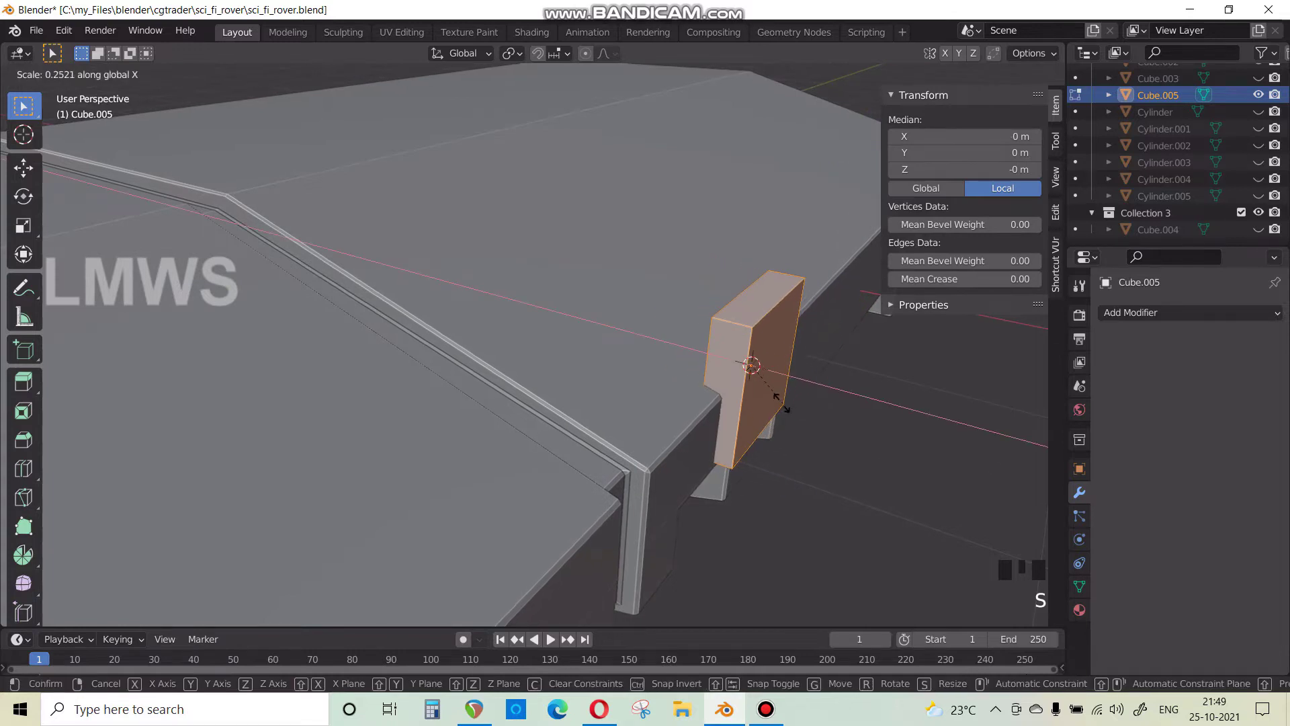
click(793, 393)
key(s)
key(z)
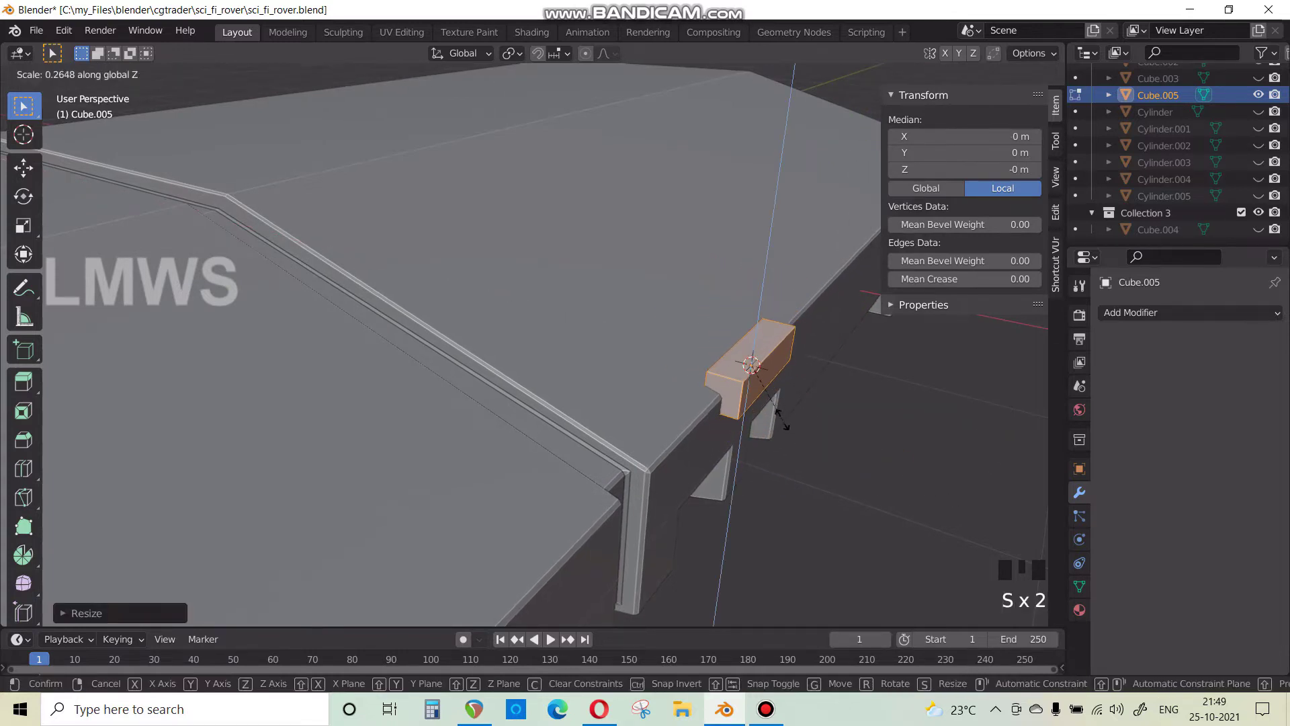
click(797, 430)
Shrink the bar's cross-section to about 0.09 by 0.10 m in Edit Mode, locking the Y axis.
key(Tab)
middle_drag(797, 430, 757, 461)
scroll(627, 489, up, 2)
middle_drag(627, 489, 820, 461)
key(Tab)
key(s)
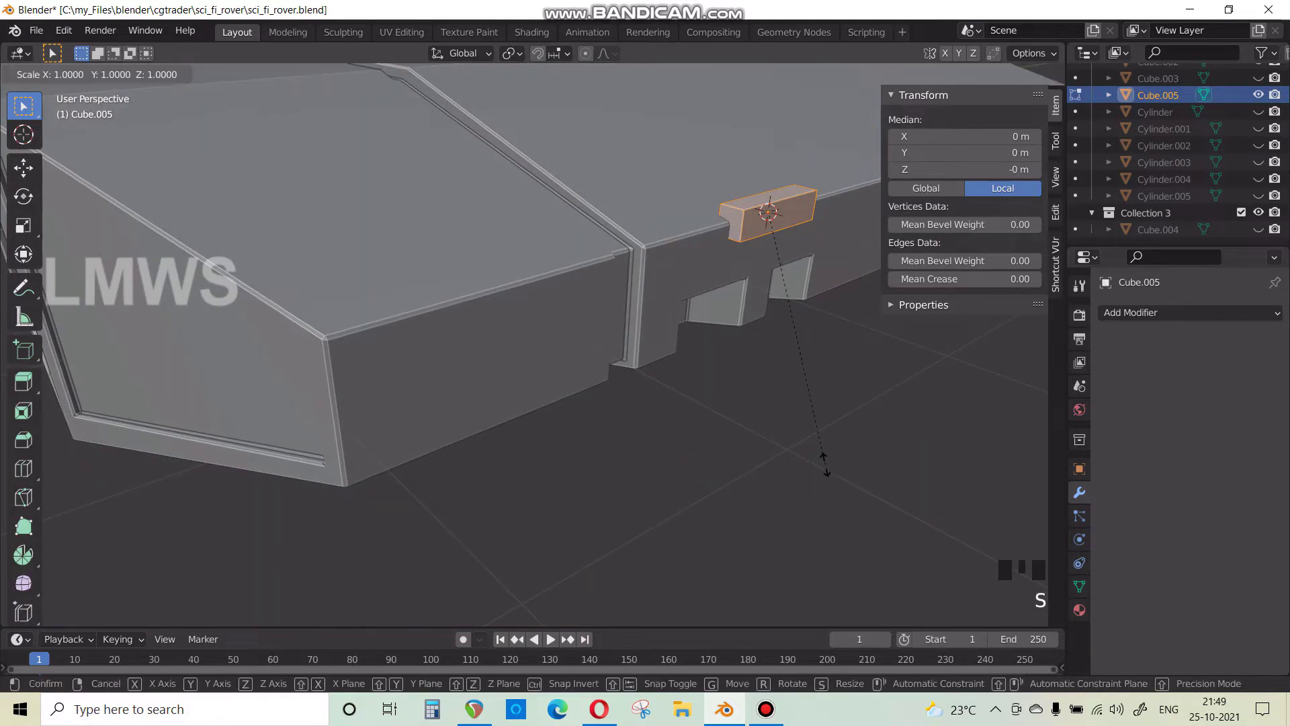
key(shift+y)
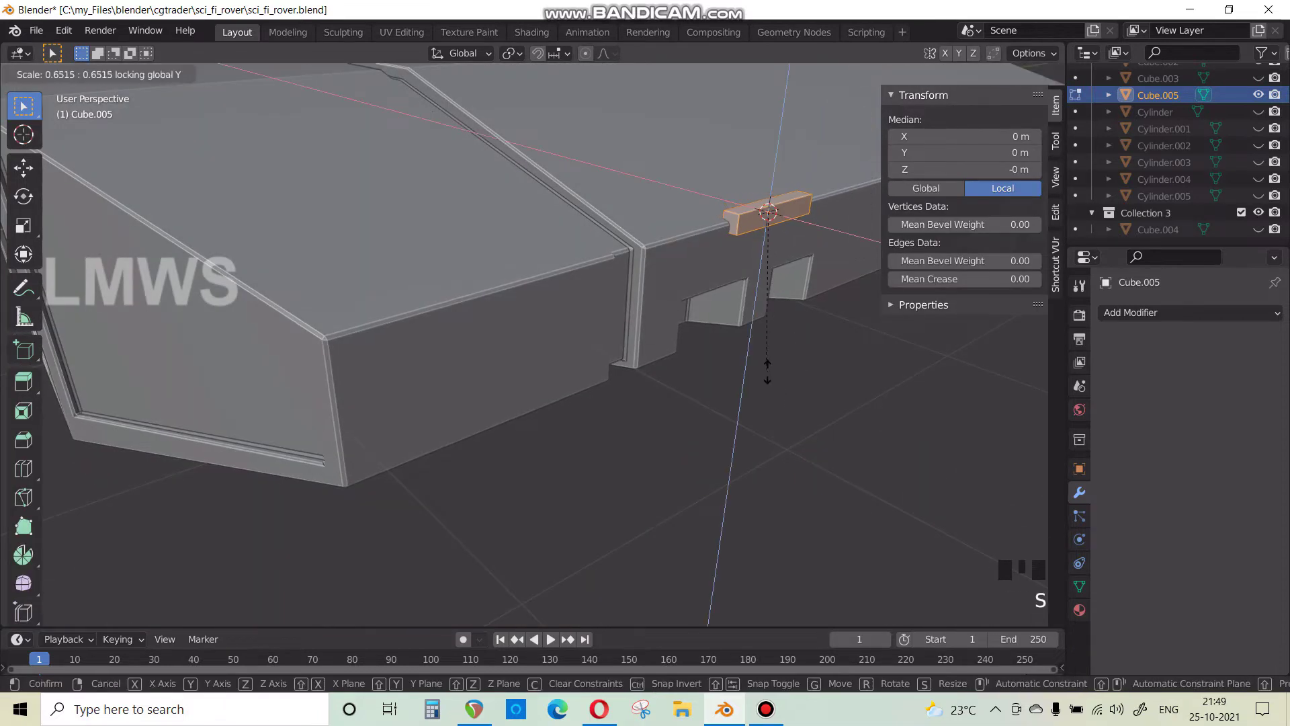
click(767, 371)
key(Tab)
middle_drag(792, 429, 708, 464)
scroll(687, 436, up, 2)
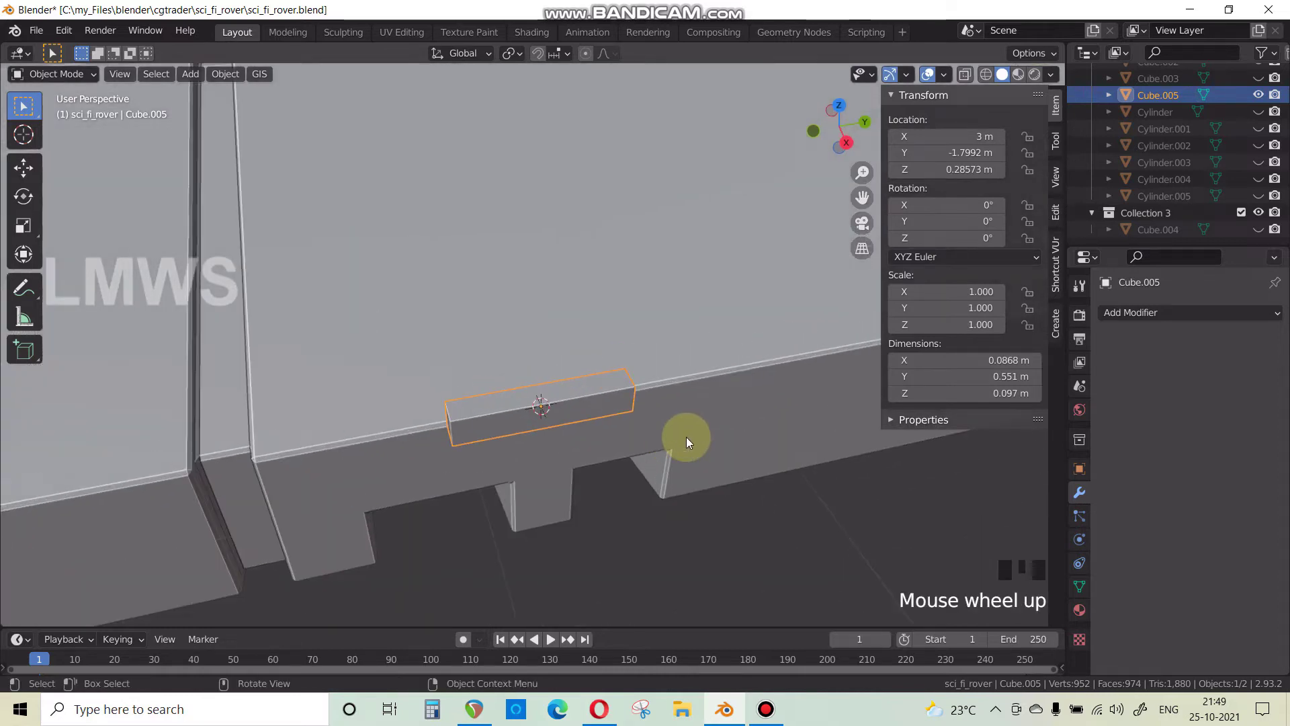
key(s)
key(y)
key(Escape)
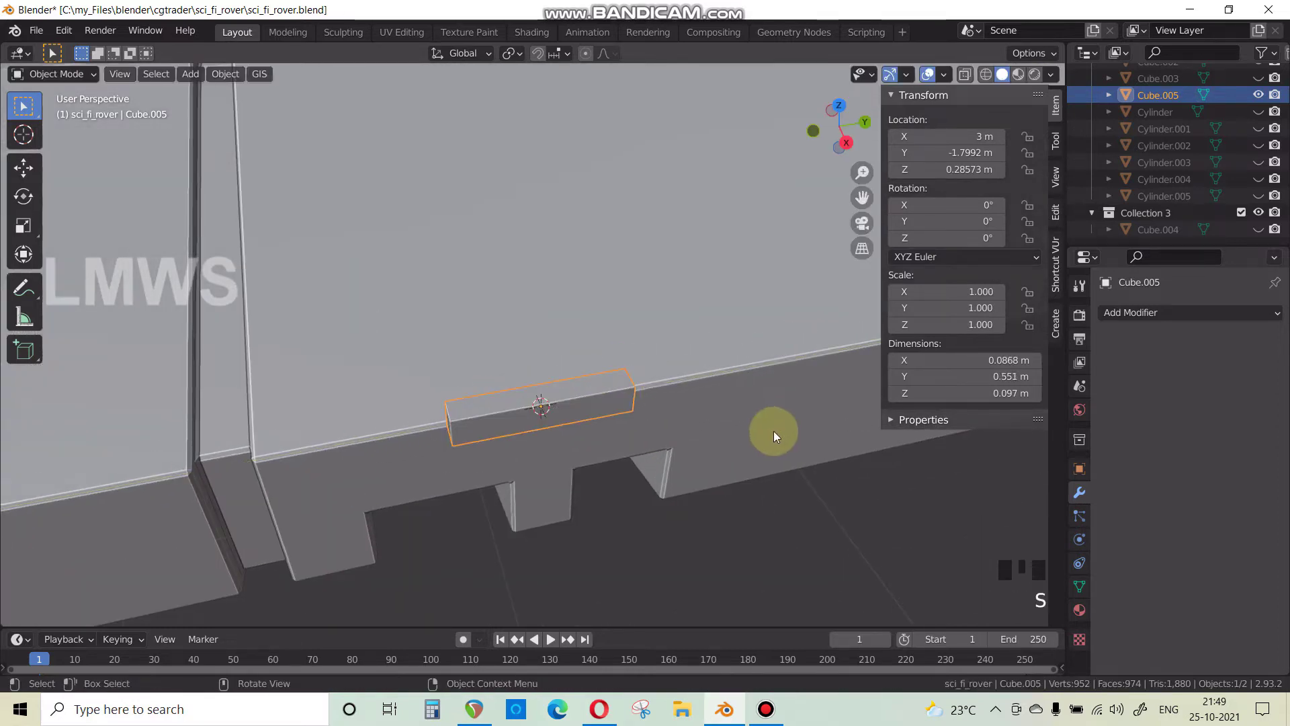
In Edit Mode, lengthen the bar along Y to about 0.95 m and return to Object Mode.
key(Tab)
key(s)
key(y)
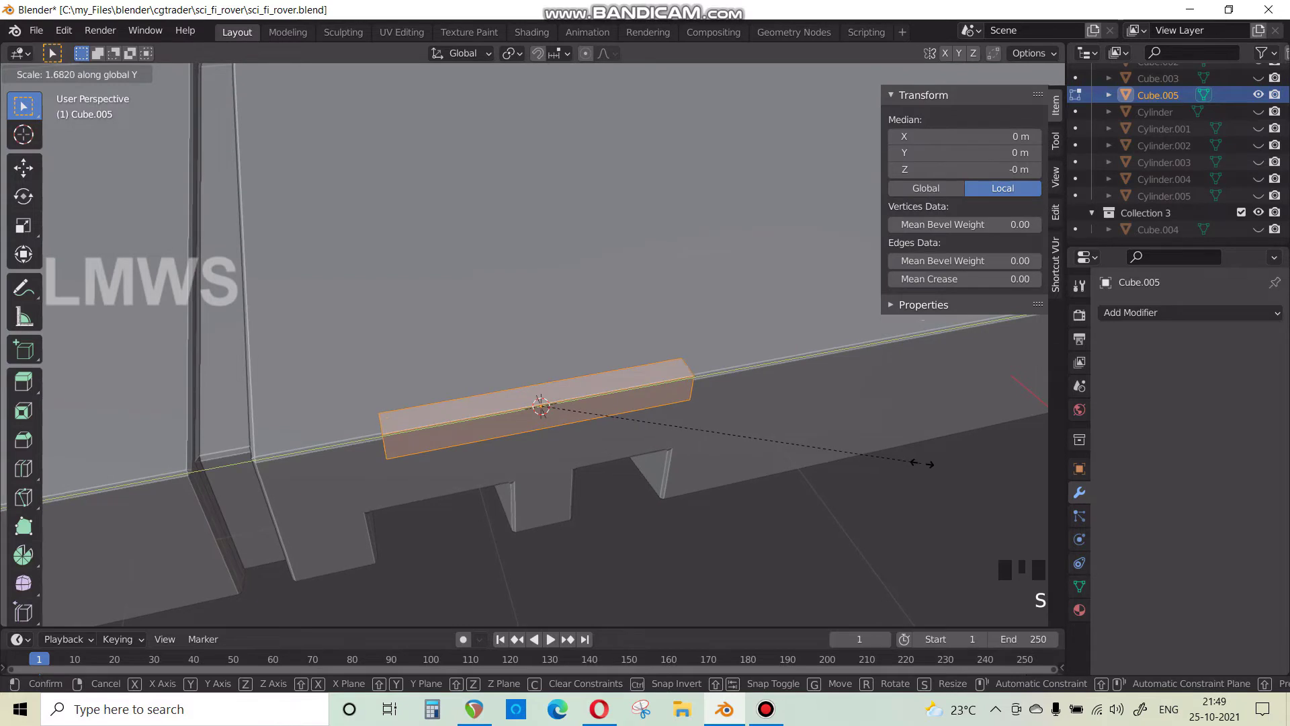
click(829, 434)
key(Tab)
scroll(668, 432, down, 2)
middle_drag(668, 432, 596, 469)
scroll(624, 434, up, 2)
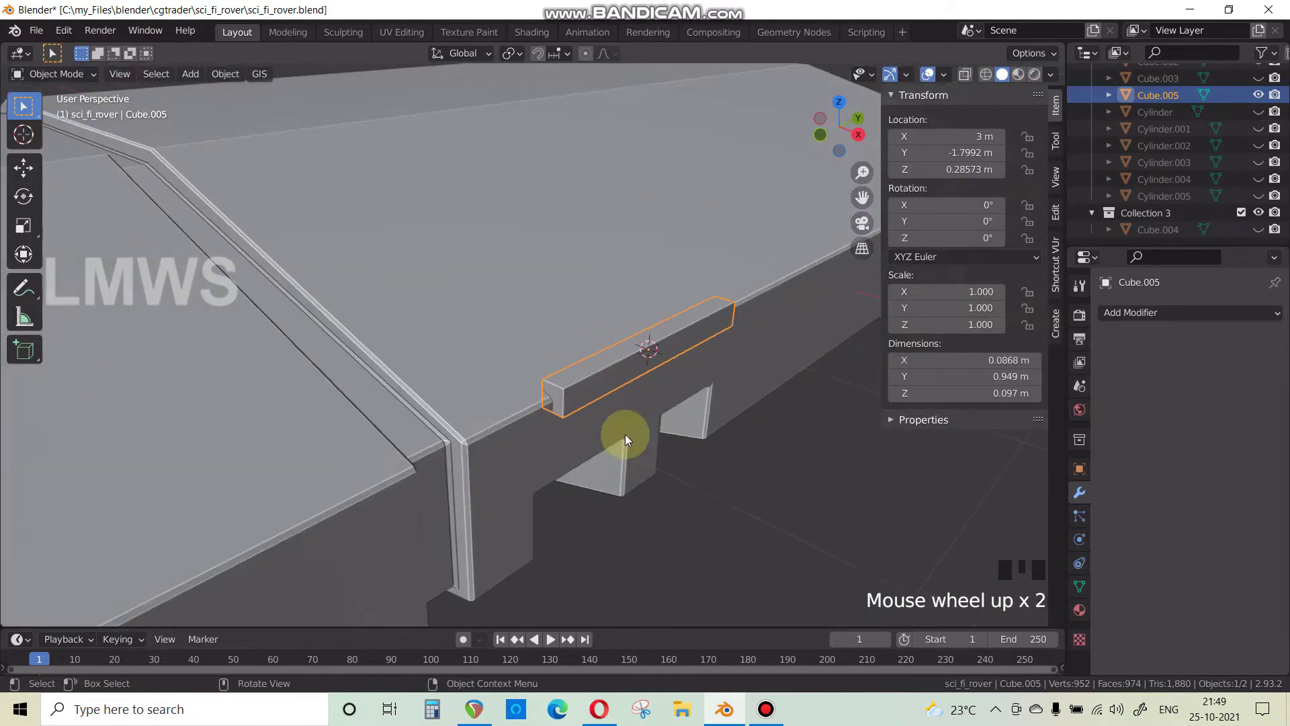
Save the file, check the body's edges around the bar in Edit Mode, and select the body in Object Mode.
click(772, 300)
key(Tab)
middle_drag(718, 423, 713, 430)
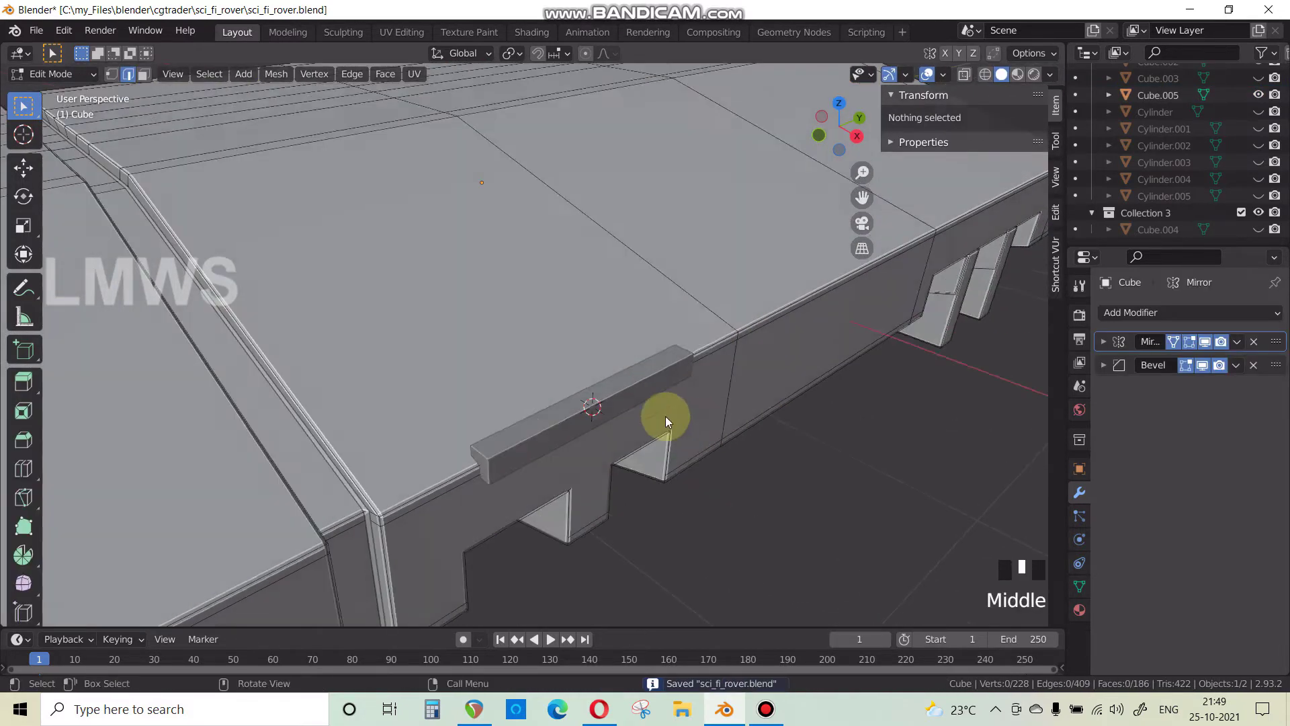
key(Tab)
click(618, 407)
click(630, 277)
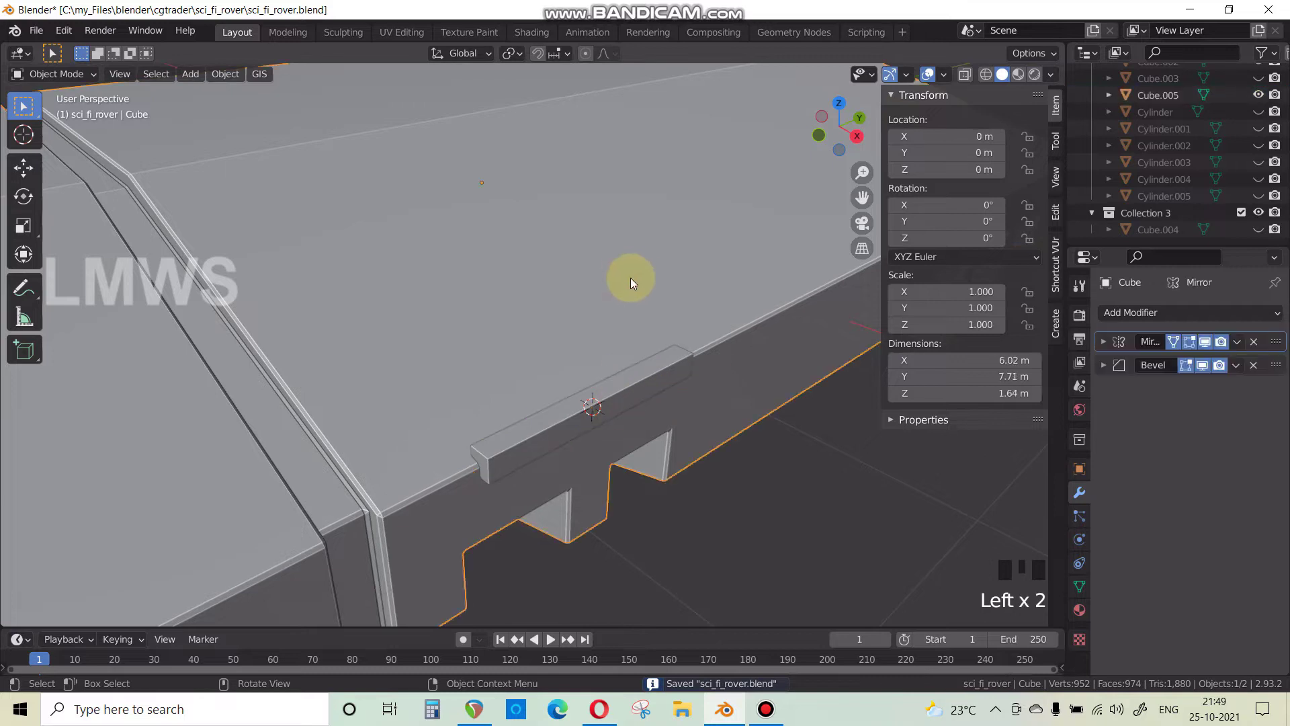
Add a Boolean Difference modifier to the body with Cube.005 as the cutter and move it above Mirror and Bevel.
click(1139, 315)
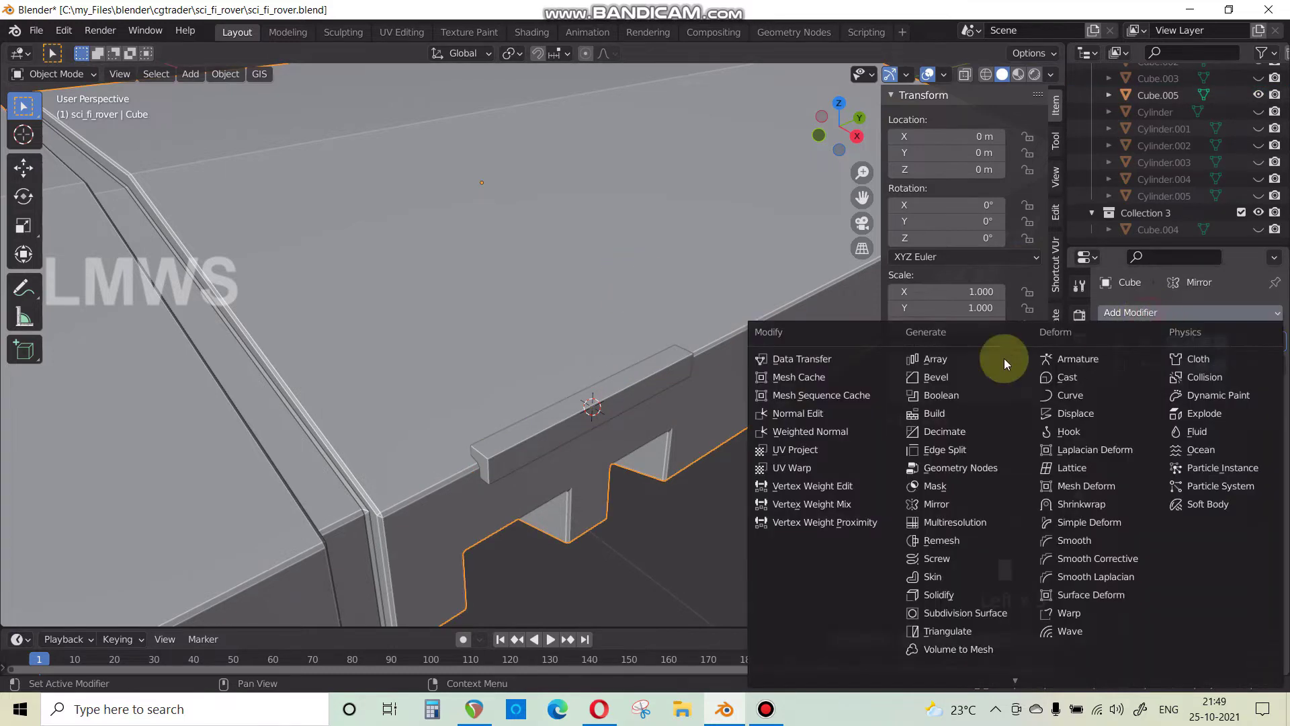
click(962, 393)
click(1253, 456)
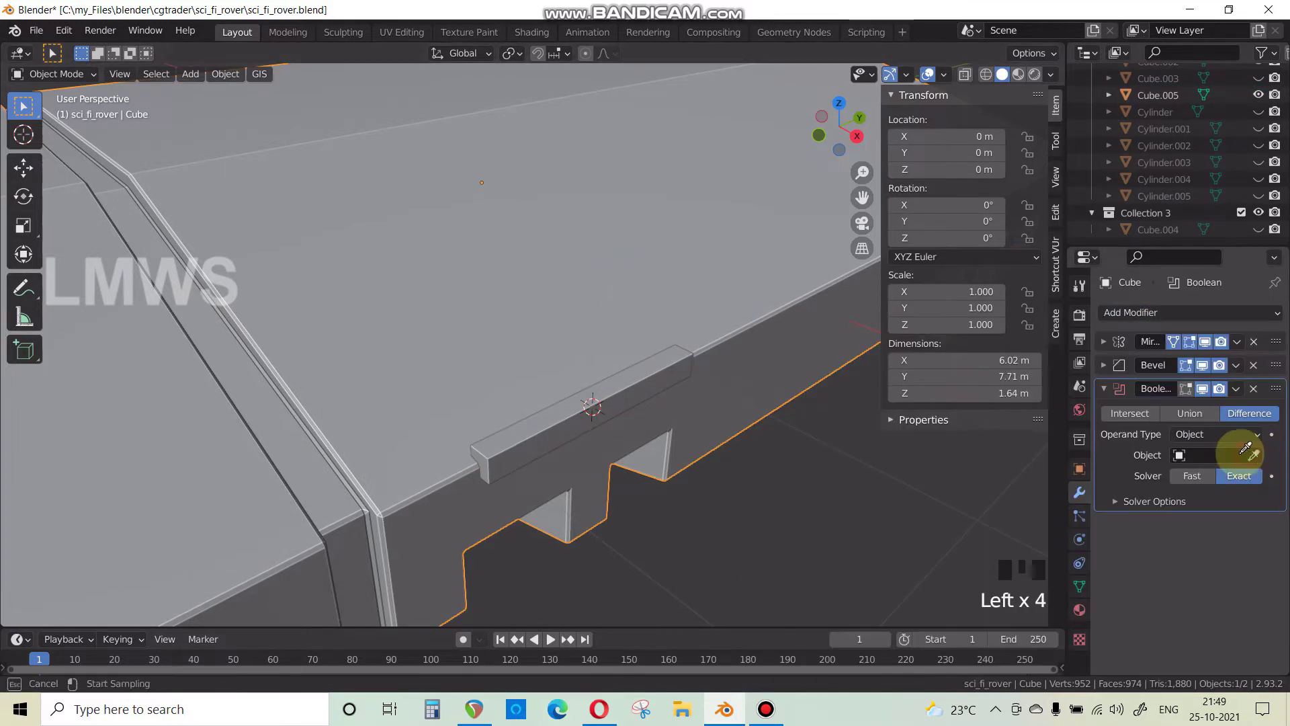
click(623, 376)
drag(1277, 317, 1273, 333)
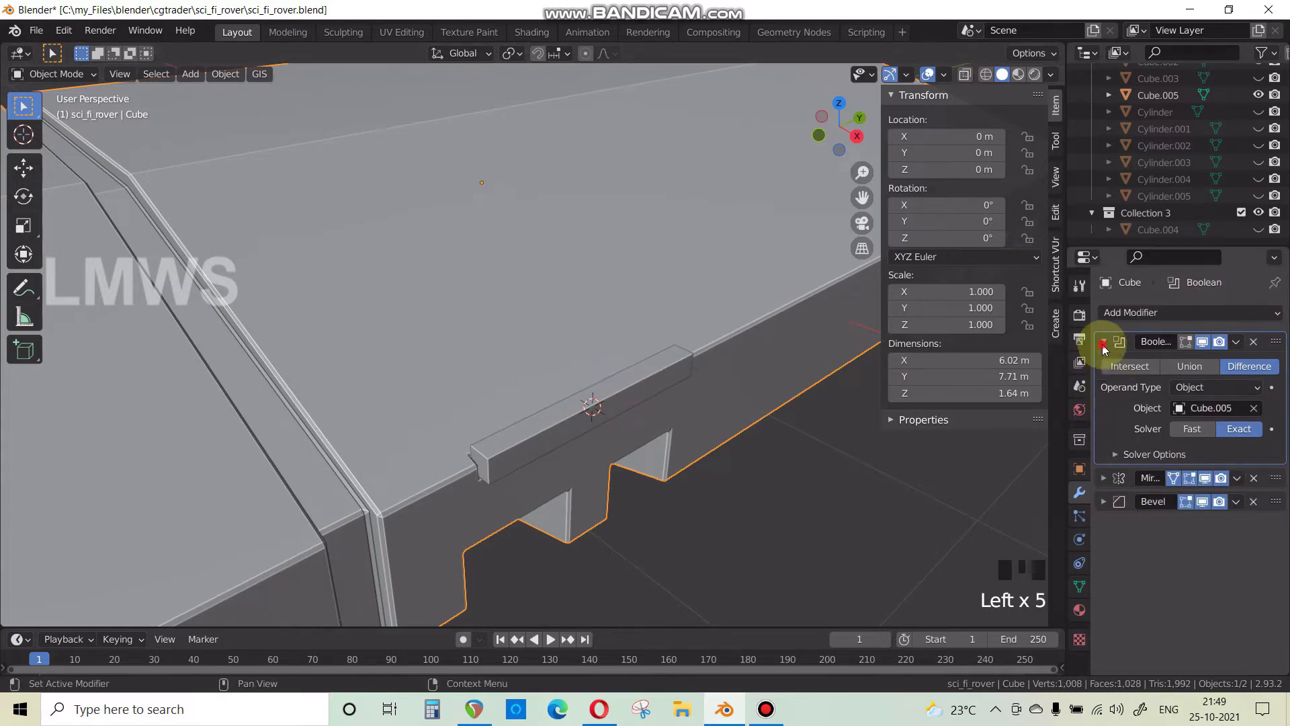
click(1103, 342)
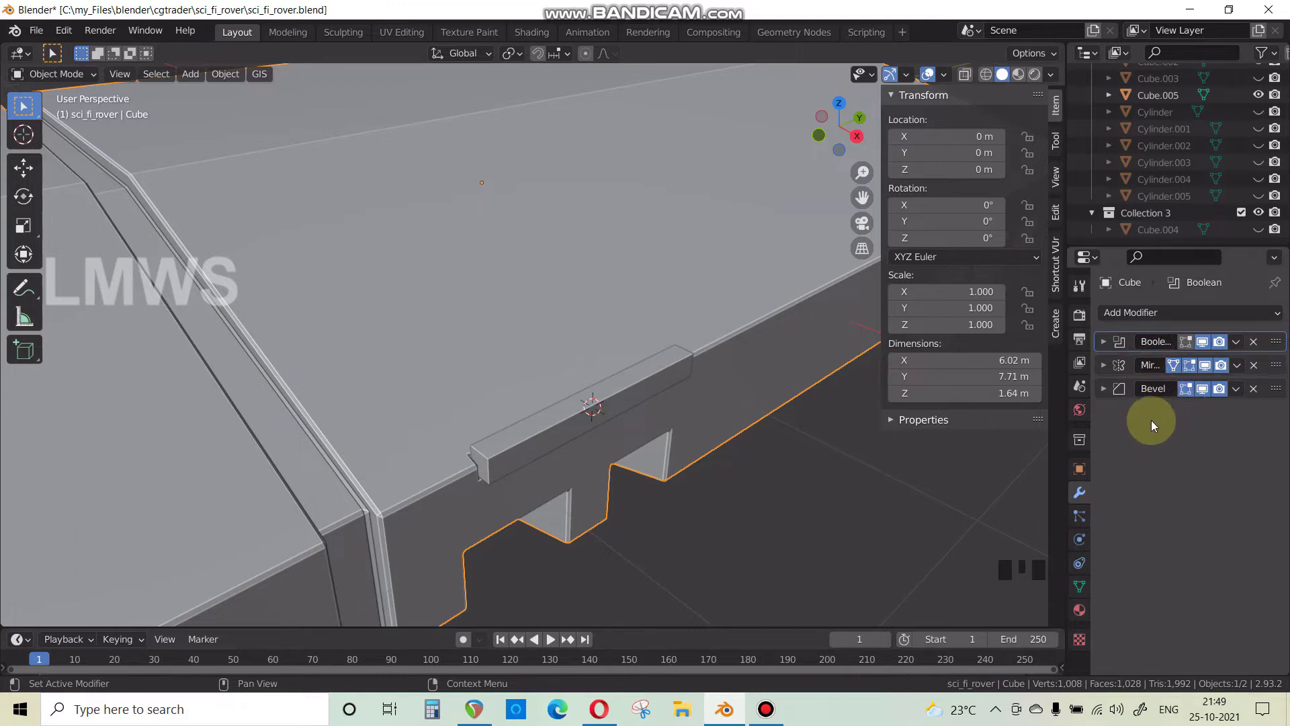
Hide the bar to check the groove cut into the side edge, then unhide all objects.
click(675, 406)
key(h)
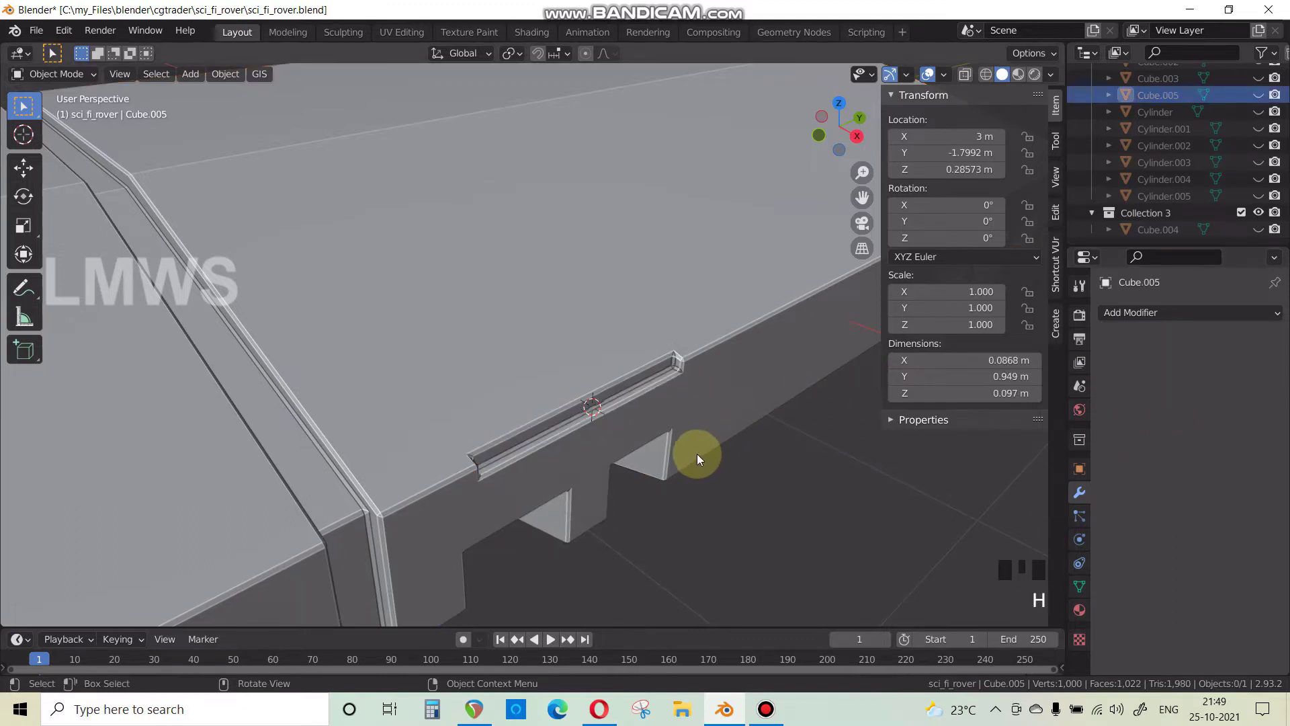
key(alt+h)
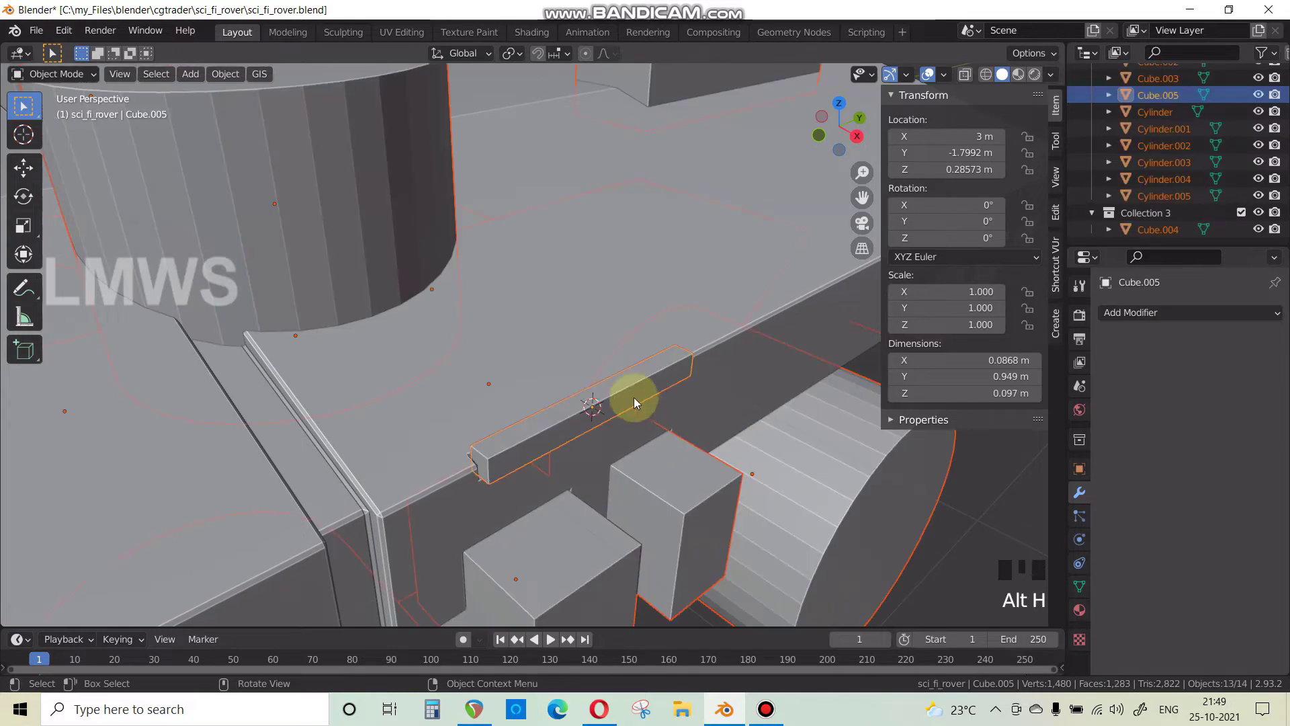
Select only the body and apply its Boolean modifier.
click(728, 344)
click(661, 367)
click(732, 325)
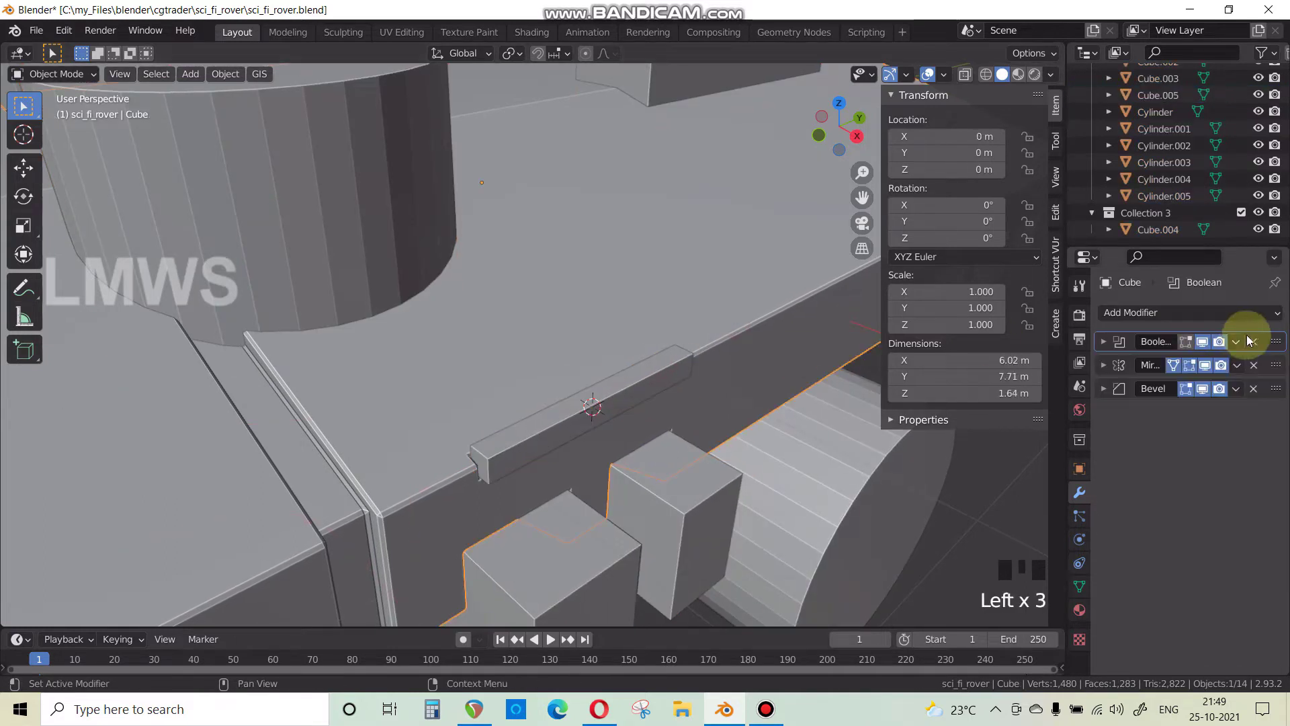
click(1235, 342)
click(1159, 362)
Delete the bar used as cutter and undo the deletion.
click(631, 386)
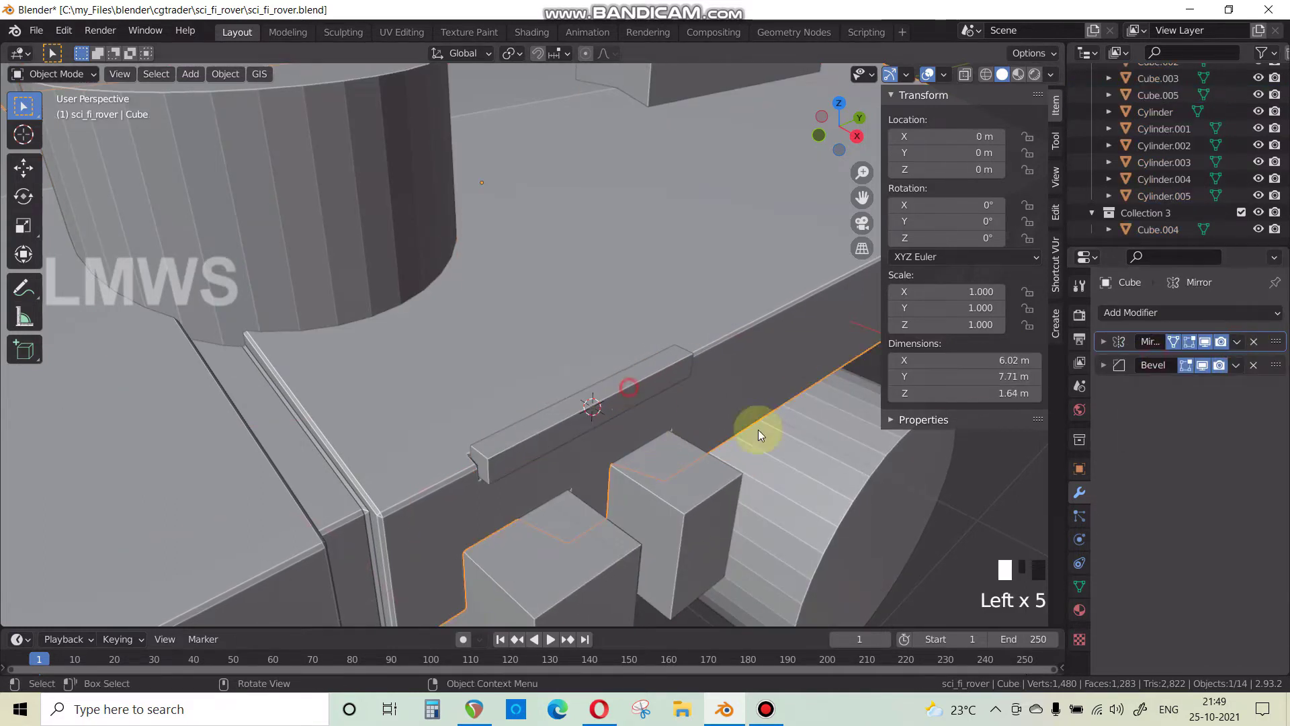
key(x)
click(825, 430)
key(ctrl+z)
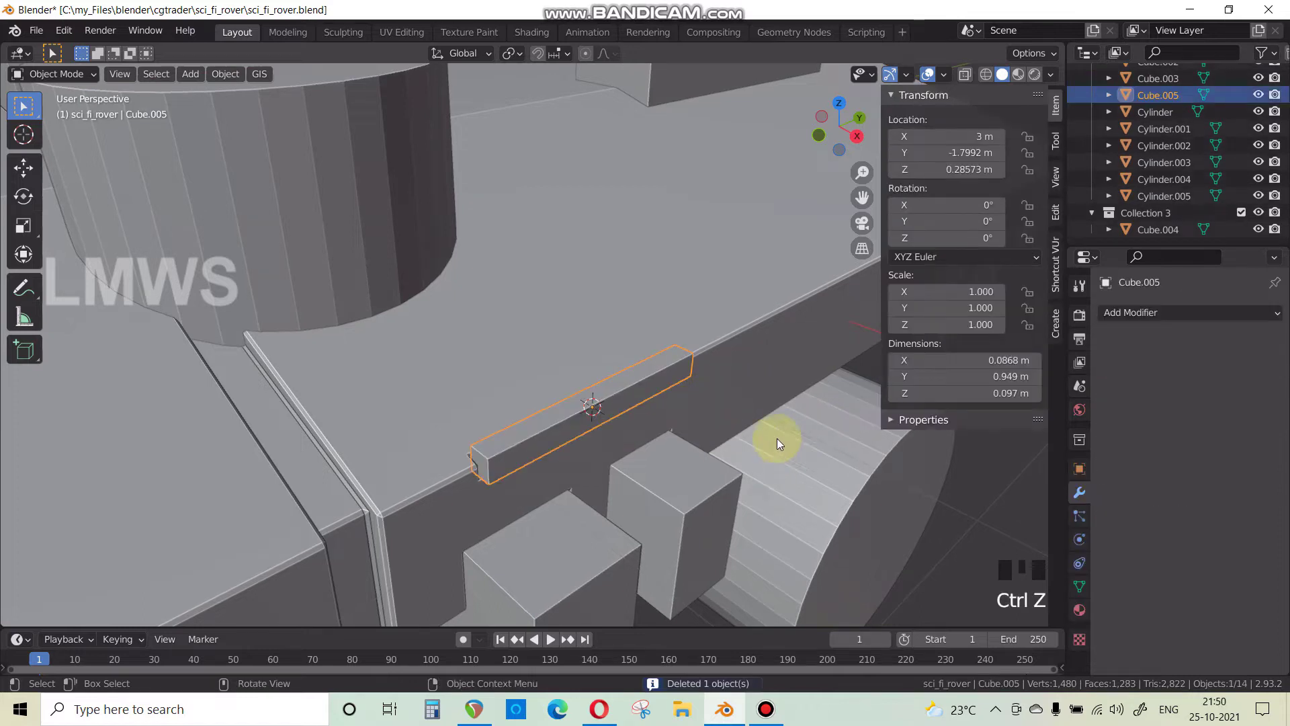
Move the cutter Cube.005 into Collection 3 and hide that collection.
drag(1157, 95, 1195, 219)
click(1258, 212)
Select the body, hide all other parts and set its Bevel modifier amount to 0.005 m.
click(727, 393)
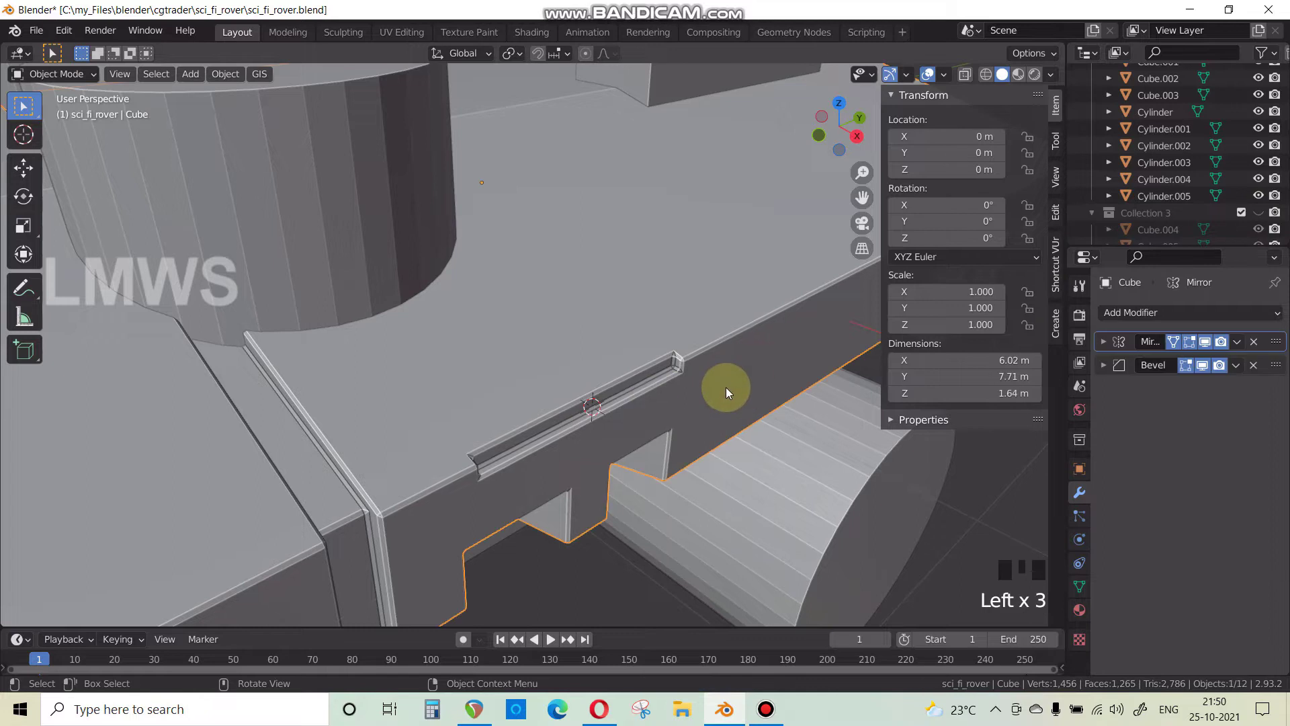
key(ctrl+i)
key(h)
click(1208, 369)
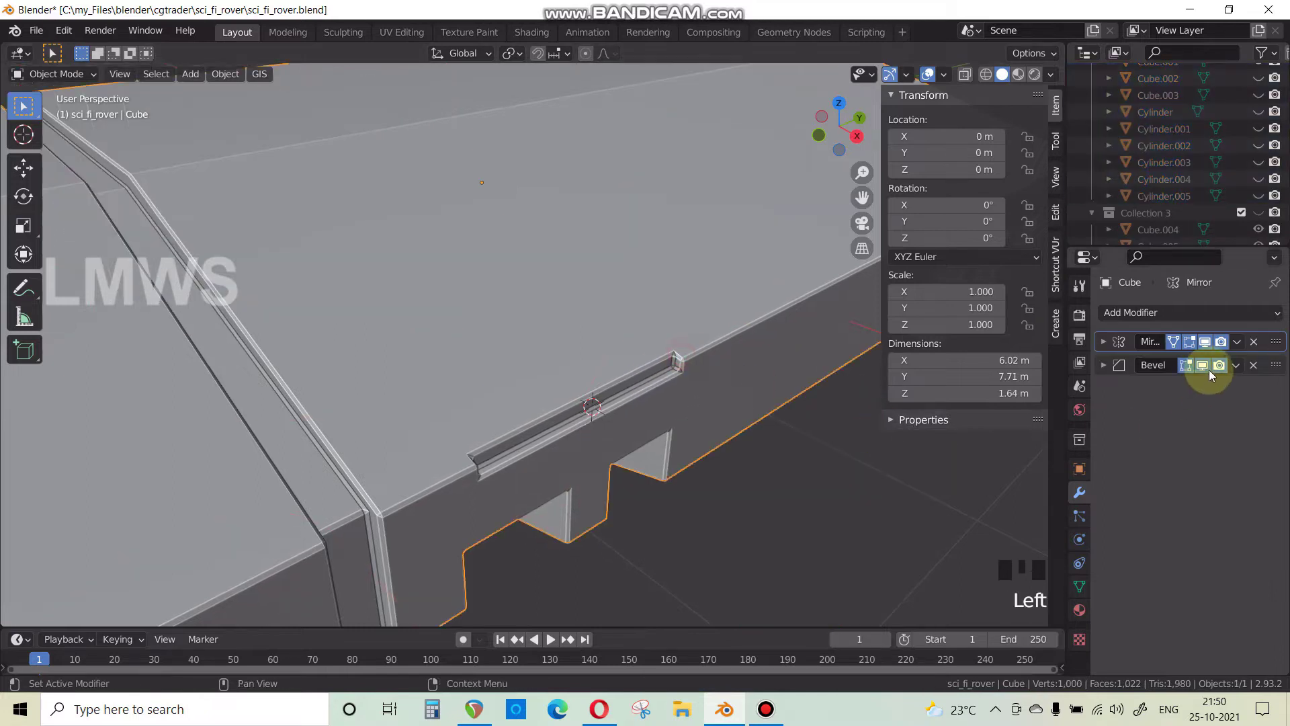
click(1103, 364)
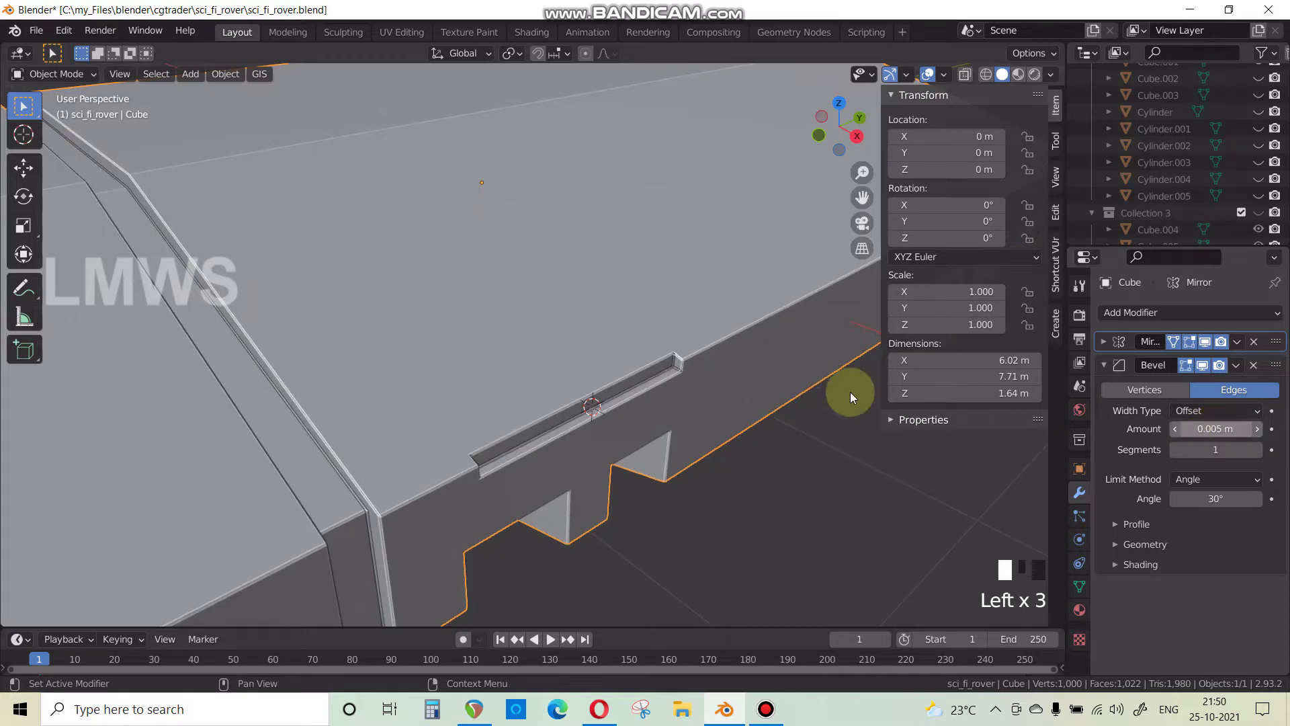
Unhide all rover parts and deselect everything.
scroll(761, 394, down, 5)
scroll(667, 461, up, 3)
key(alt+a)
key(Tab)
key(Tab)
key(alt+h)
key(alt+a)
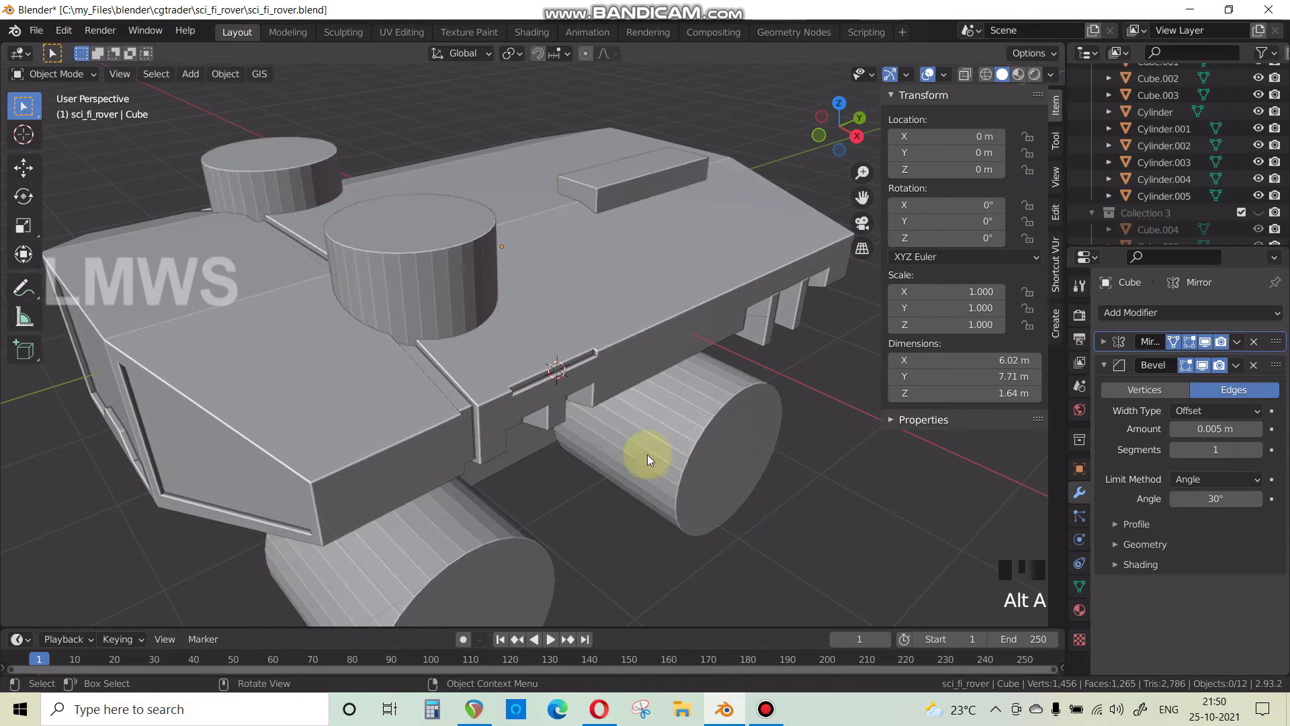
Isolate the body, inspect it from the front and the side, and compare it with the reference image in the browser.
click(655, 313)
key(ctrl+i)
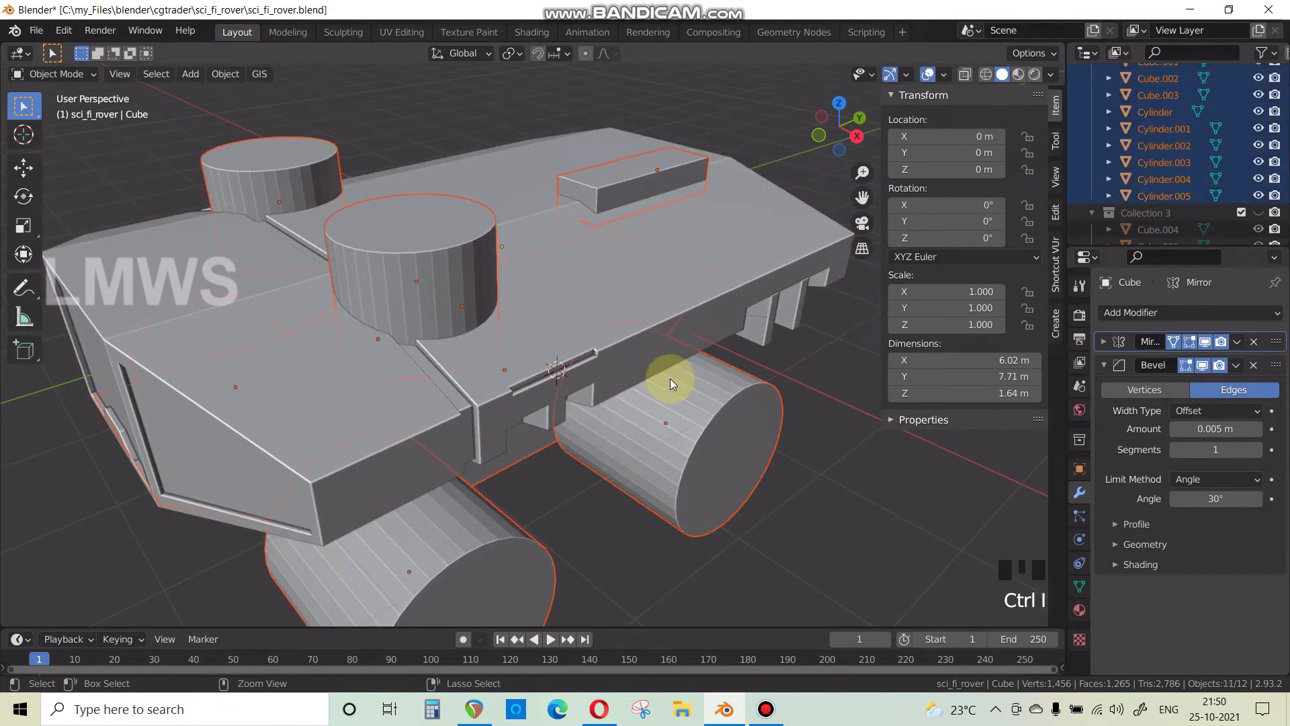
key(h)
middle_drag(651, 340, 796, 422)
scroll(585, 461, down, 2)
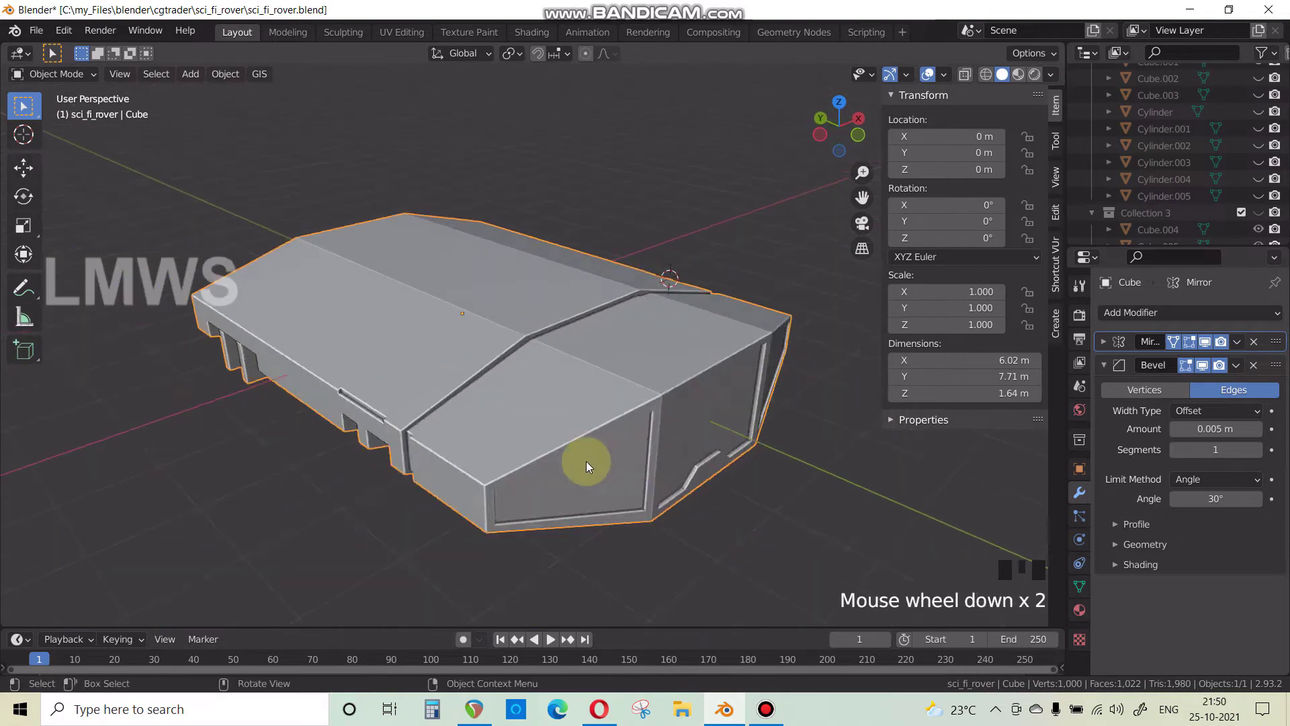
middle_drag(585, 461, 513, 452)
click(599, 709)
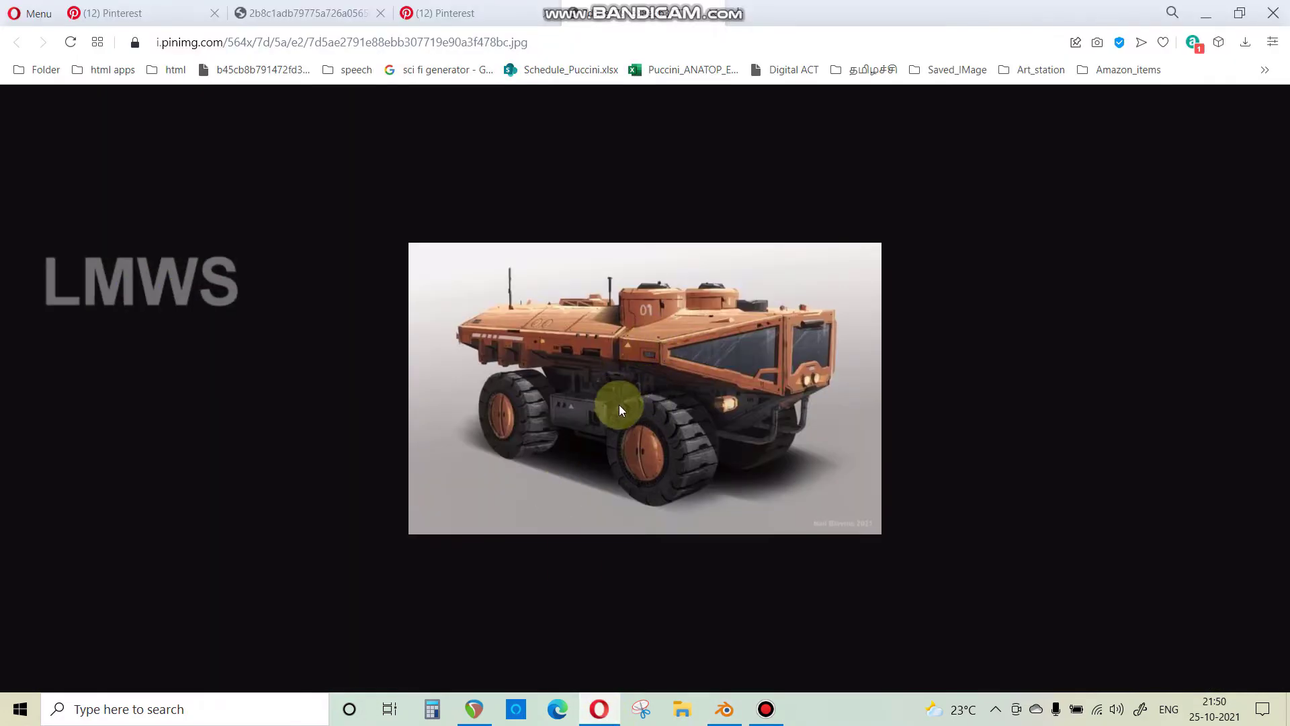
click(725, 711)
middle_drag(553, 469, 608, 496)
scroll(628, 441, up, 2)
Unhide all parts, select the front wheel cylinder on the grooved side and open it in Edit Mode in front view.
key(alt+h)
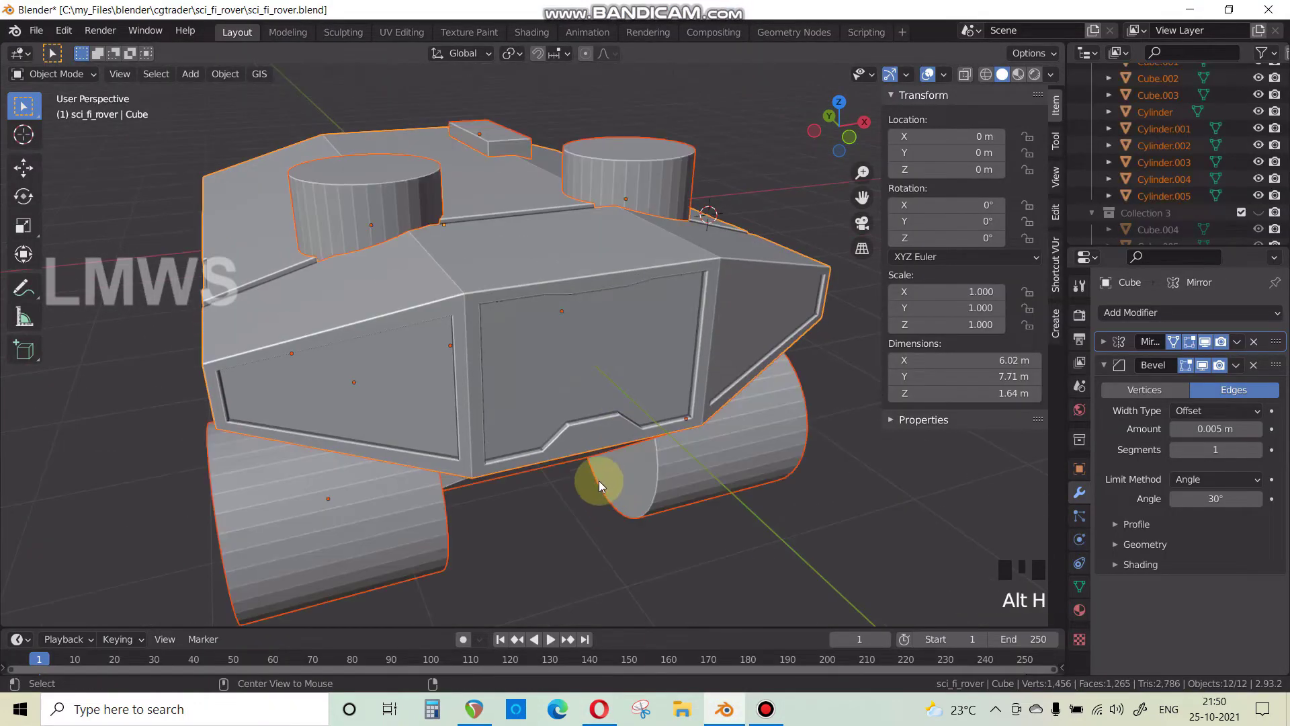
scroll(511, 485, down, 1)
key(alt+a)
middle_drag(510, 485, 460, 461)
scroll(627, 431, down, 2)
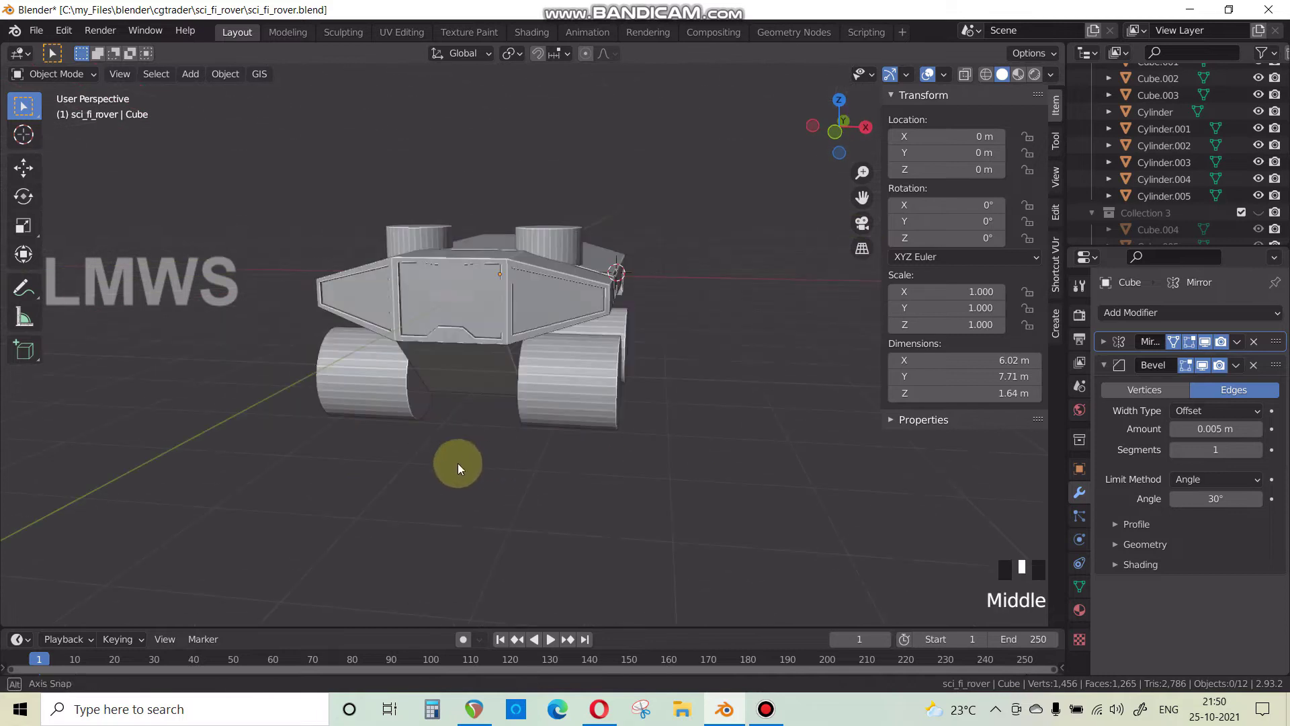
scroll(571, 428, up, 3)
click(570, 427)
middle_drag(570, 428, 564, 483)
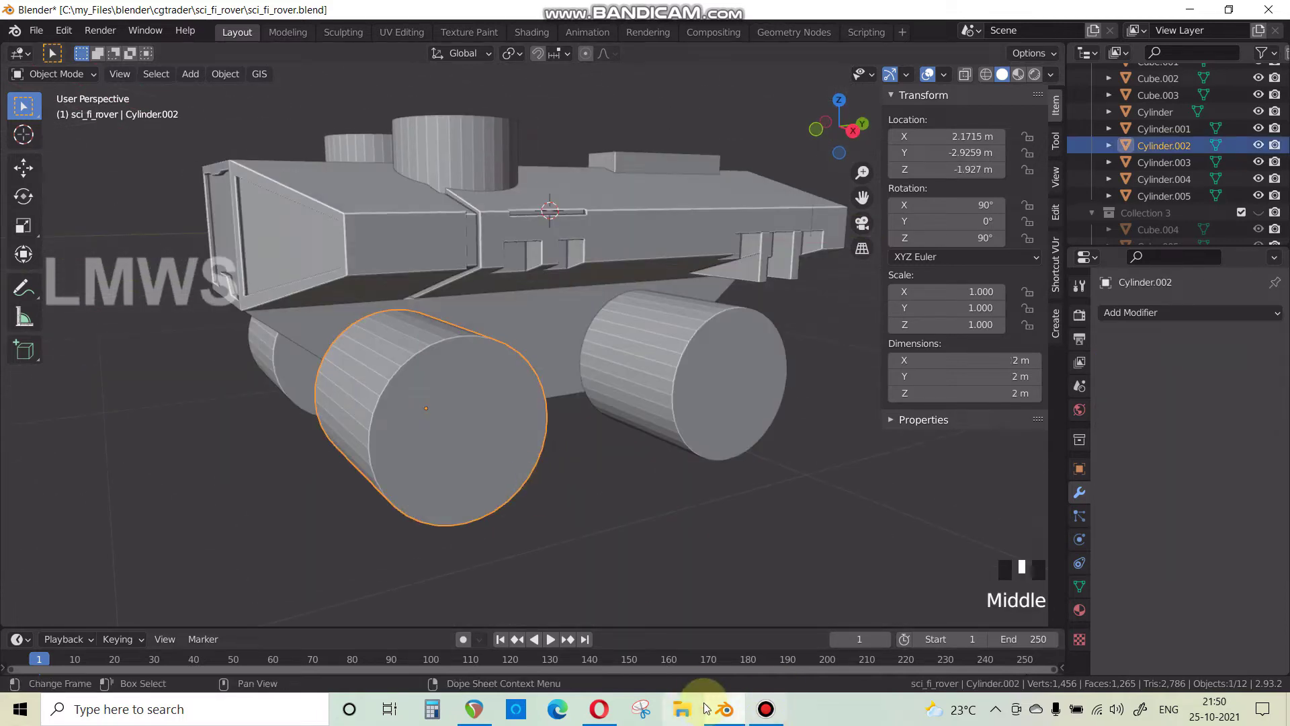
click(724, 711)
click(724, 711)
key(KP_1)
key(Tab)
key(s)
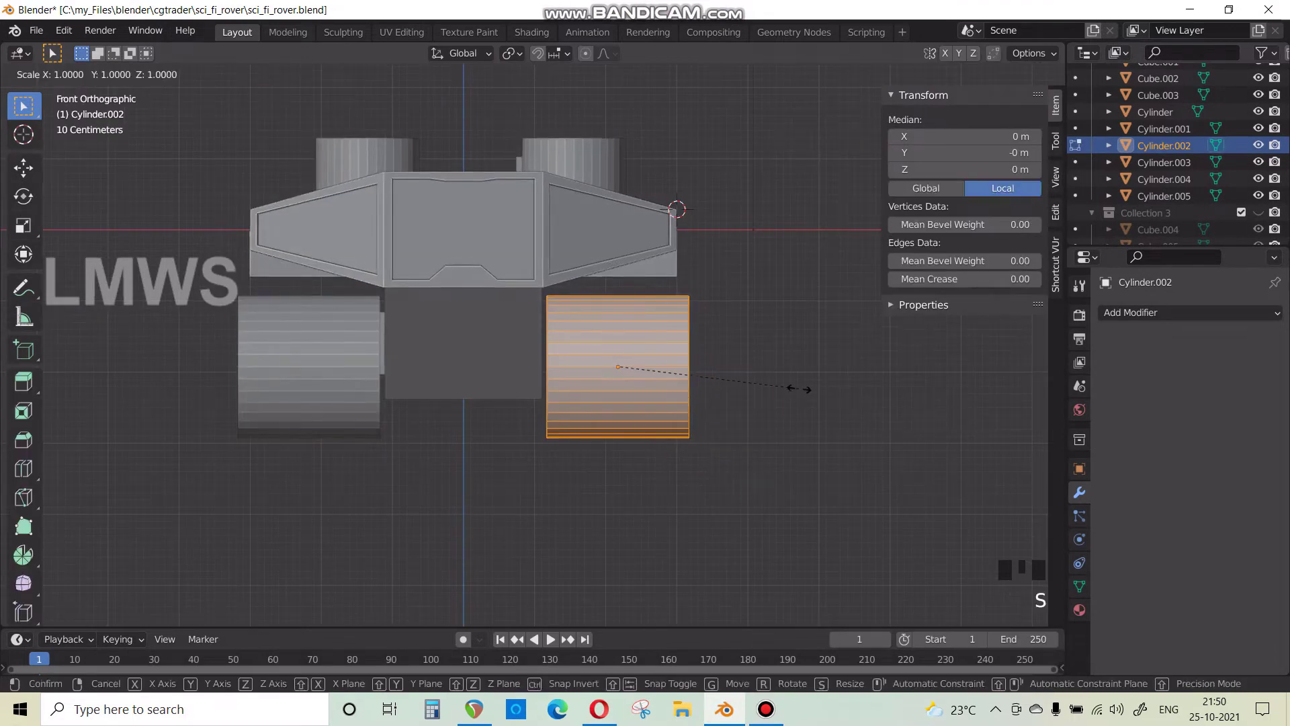
key(x)
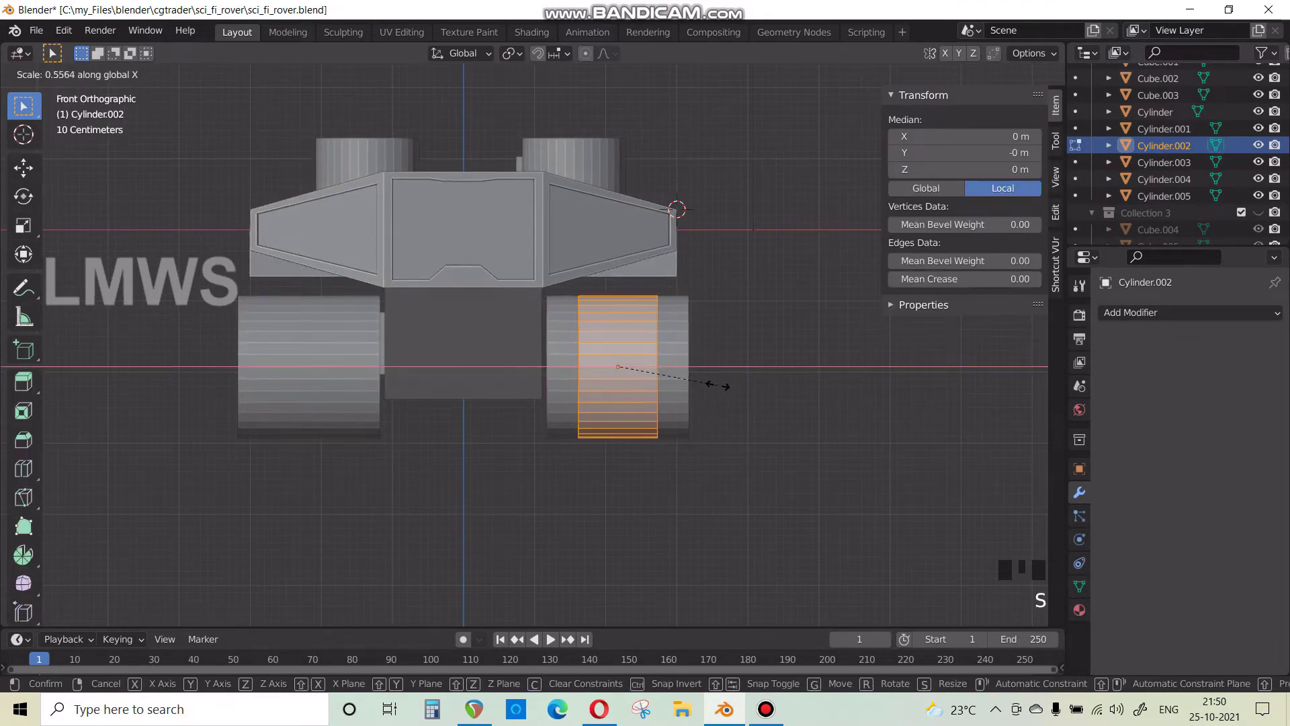
click(744, 399)
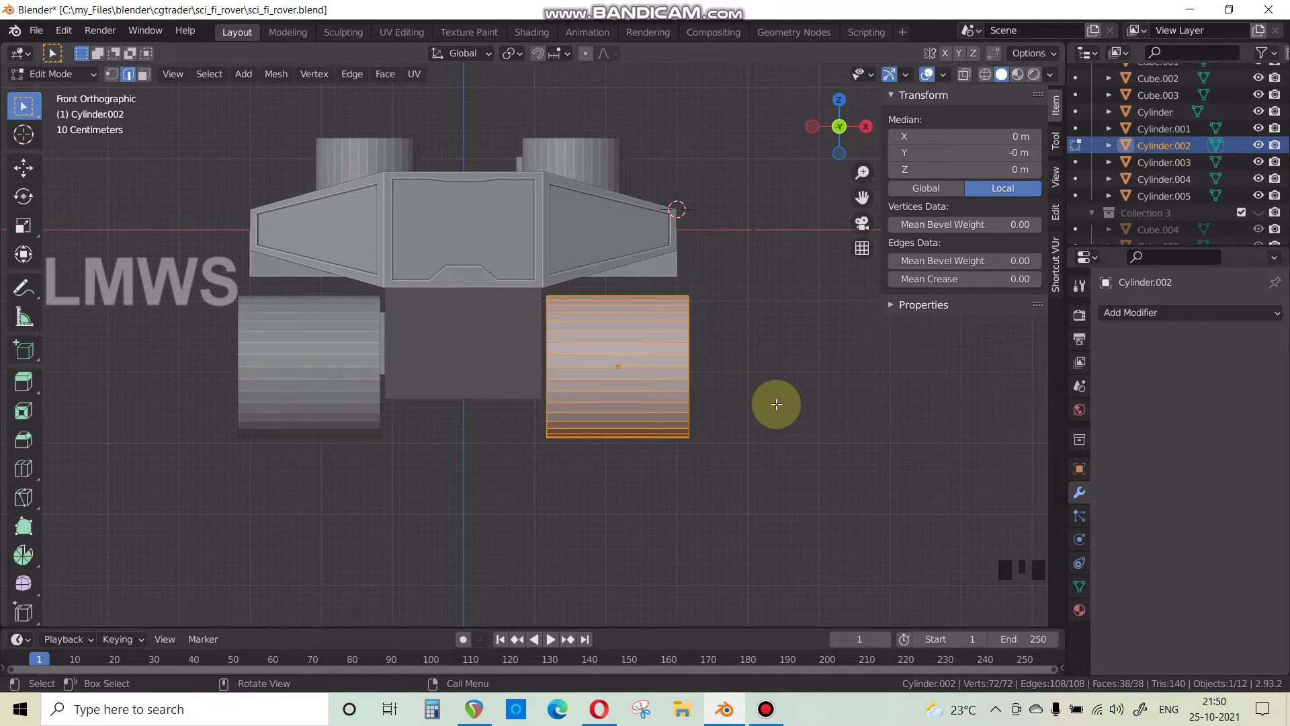
Narrow the front wheel cylinder along X, return to Object Mode and select the rear wheel on the same side.
key(s)
key(y)
key(x)
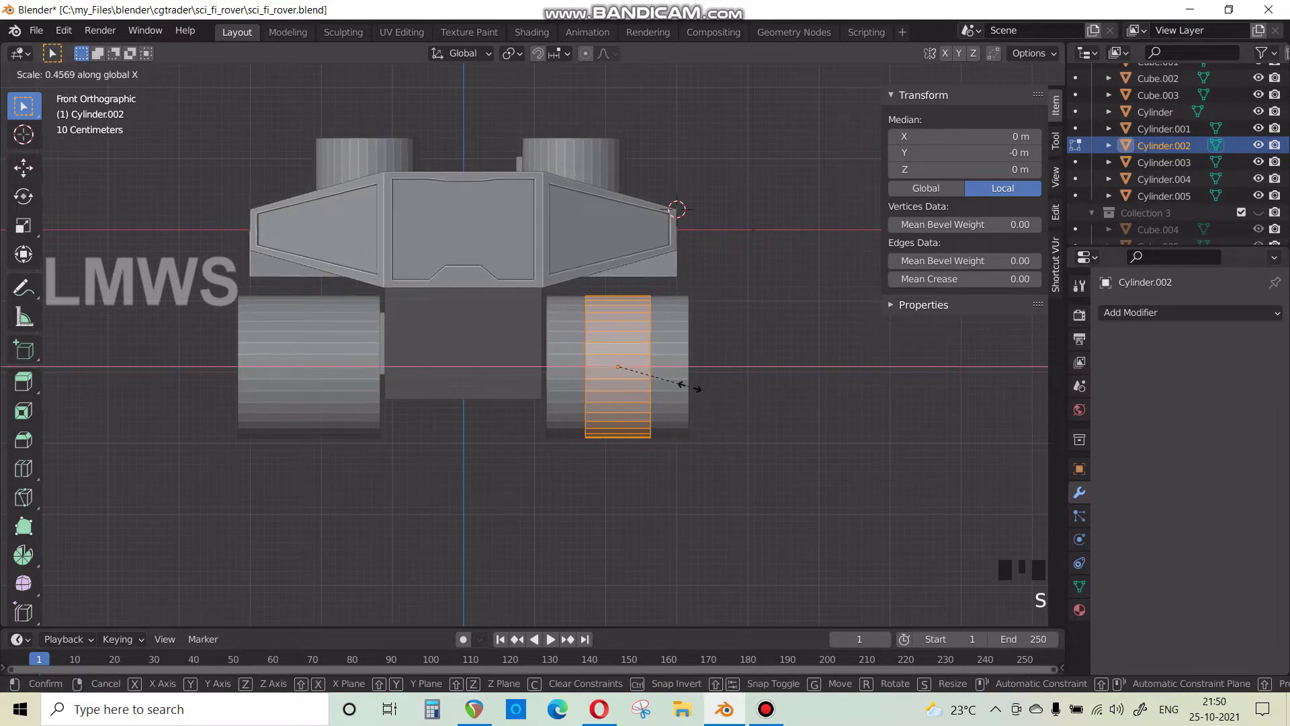
click(713, 394)
key(Tab)
middle_drag(716, 394, 476, 405)
click(622, 402)
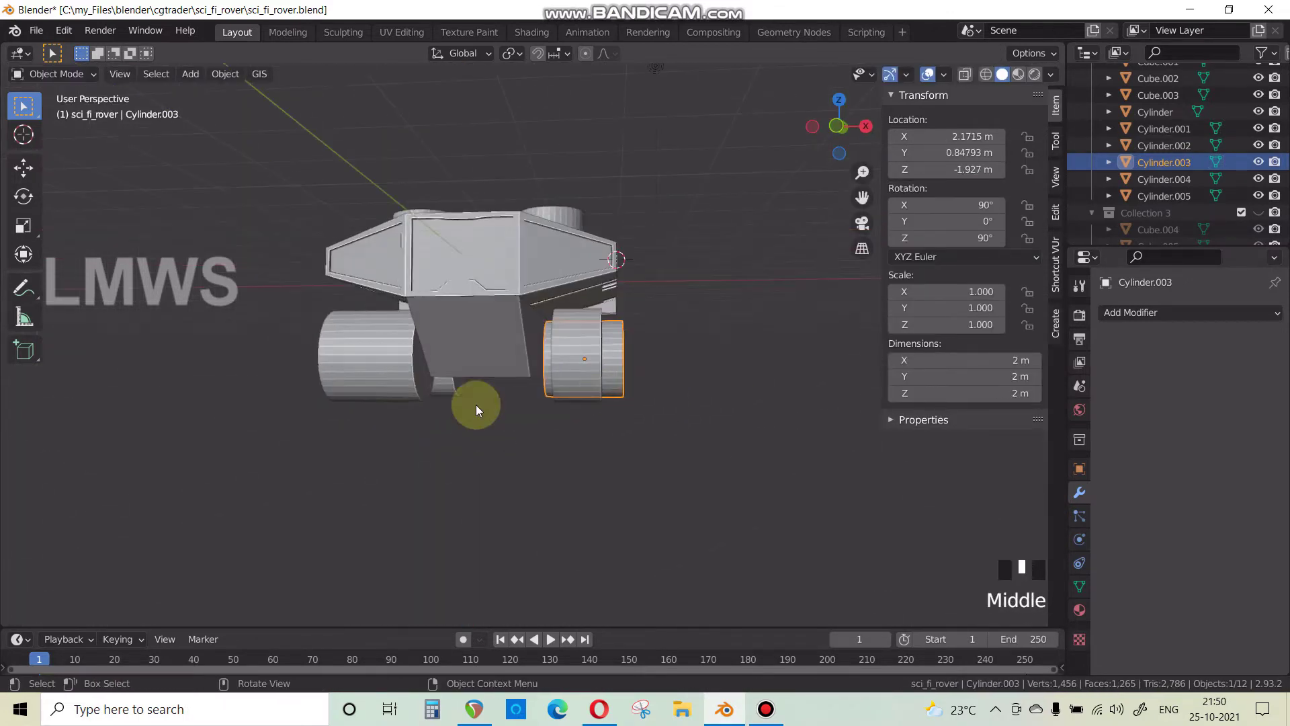
Delete the other three wheel cylinders and select the remaining narrowed front wheel.
shift+click(445, 389)
shift+click(446, 389)
key(Delete)
click(572, 376)
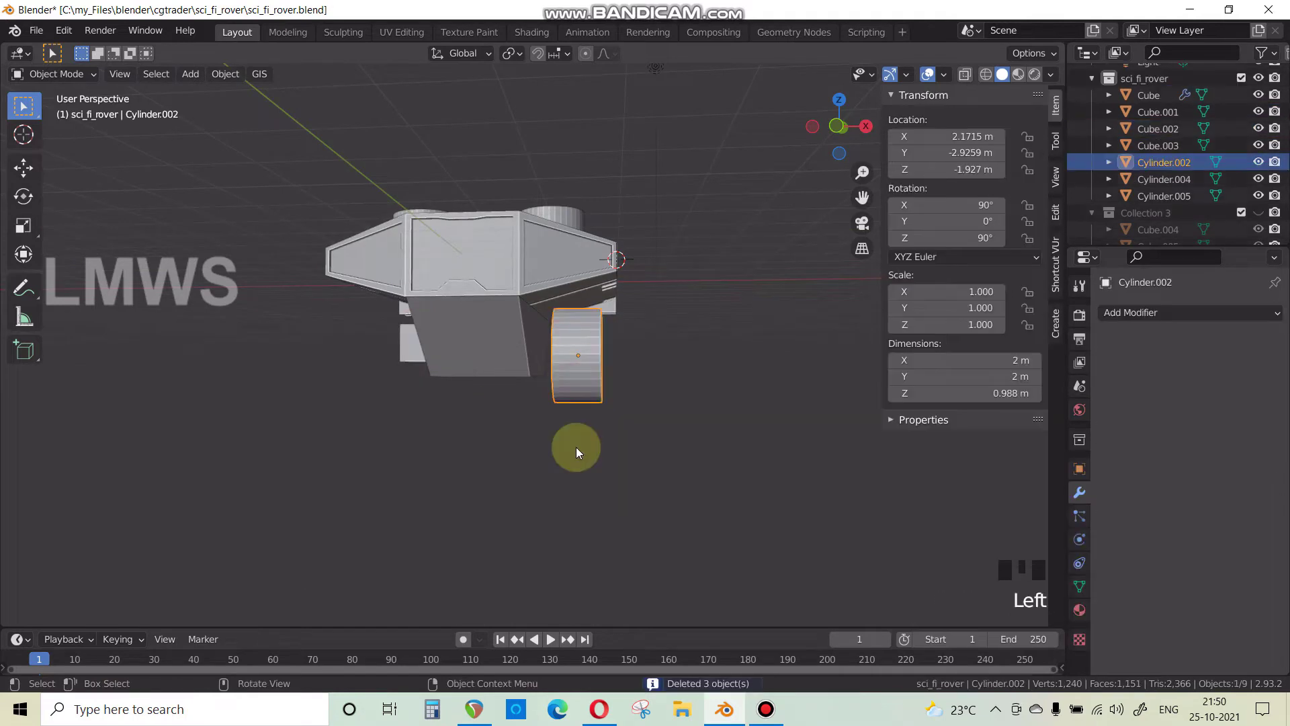
Compare the remaining wheel in front view with the browser reference image and inspect the lower chassis block in Edit Mode.
key(KP_1)
scroll(610, 457, up, 3)
click(724, 710)
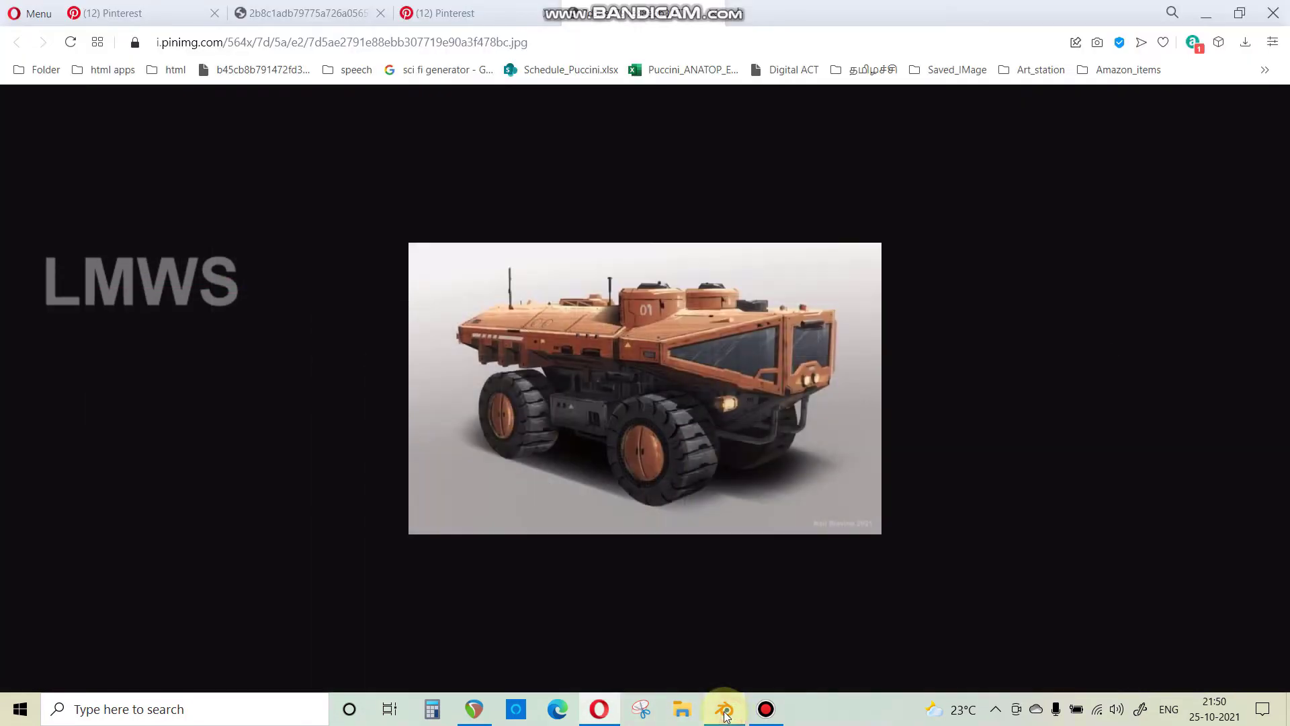
click(724, 711)
scroll(610, 429, up, 1)
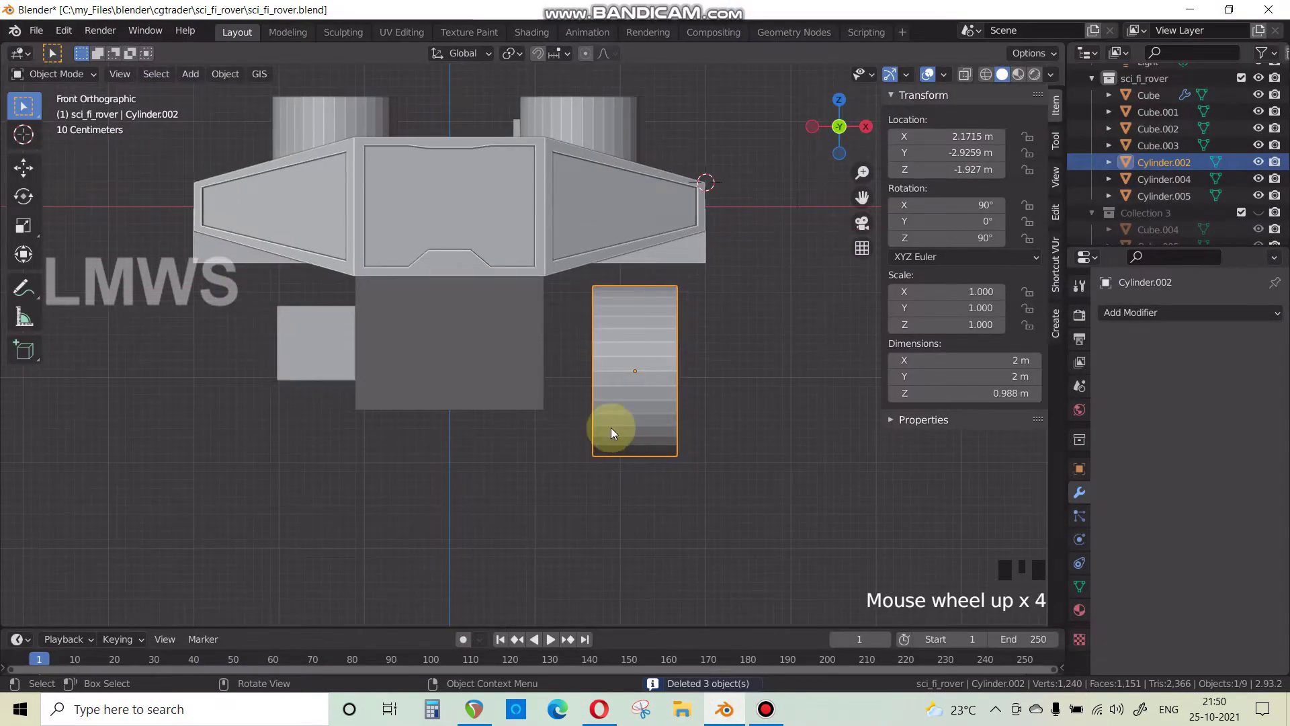
click(517, 363)
key(Tab)
middle_drag(584, 397, 547, 403)
scroll(547, 400, down, 1)
key(KP_1)
scroll(551, 401, up, 1)
key(Tab)
Move the front wheel inward along X to about 1.66 m, next to the chassis, and save the file.
click(655, 370)
key(g)
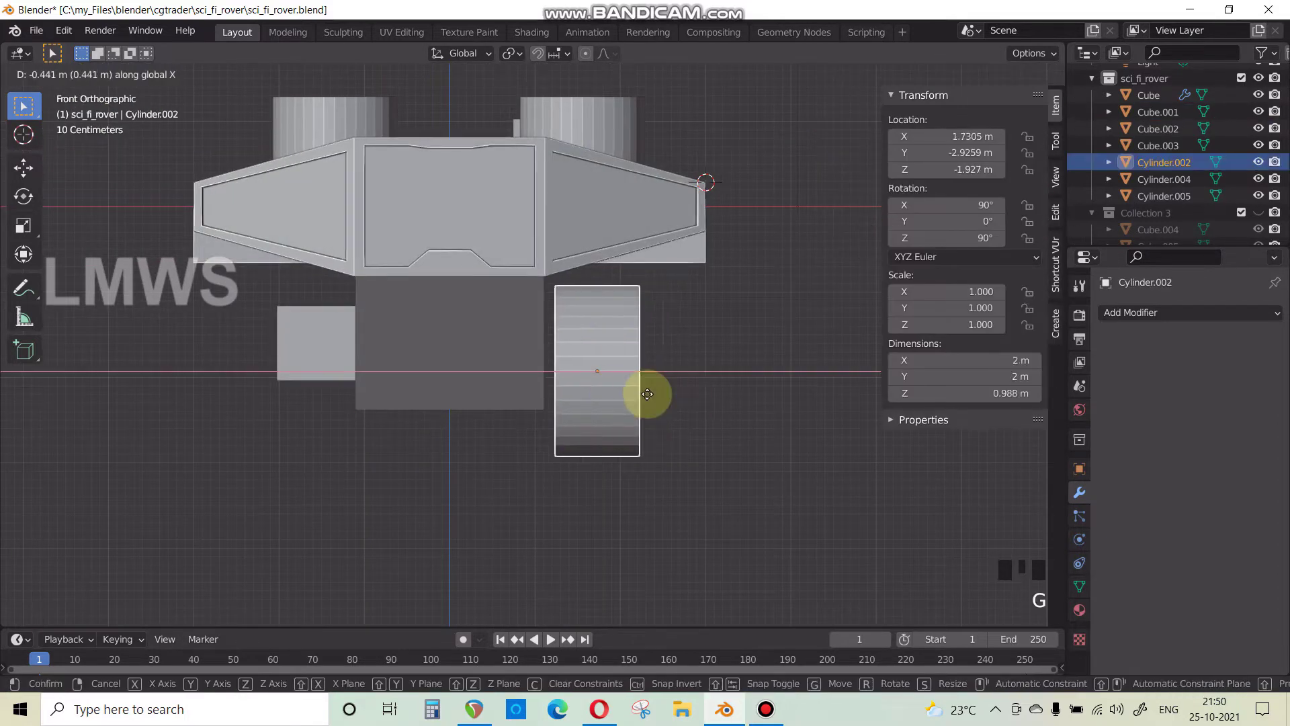
click(668, 404)
middle_drag(668, 403, 555, 434)
key(ctrl+s)
Add a Bevel modifier to the front wheel with an amount of 0.01 m.
click(728, 713)
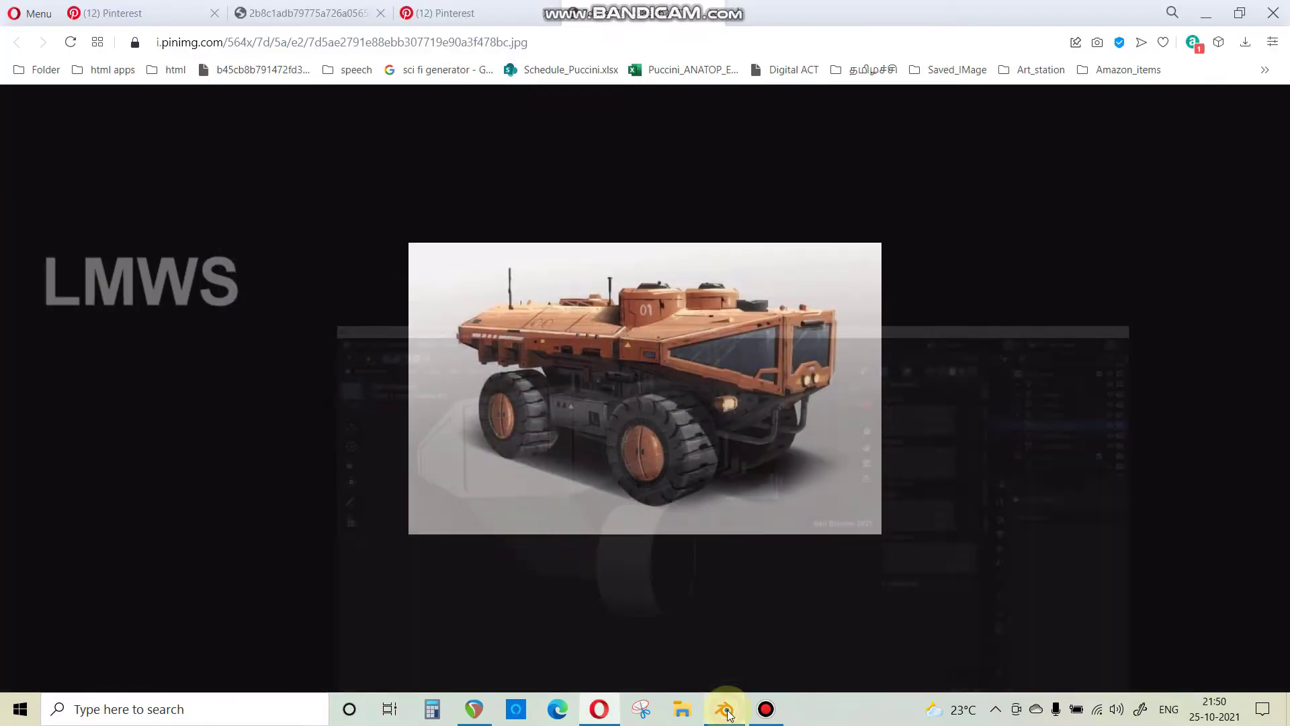
click(725, 711)
click(1128, 313)
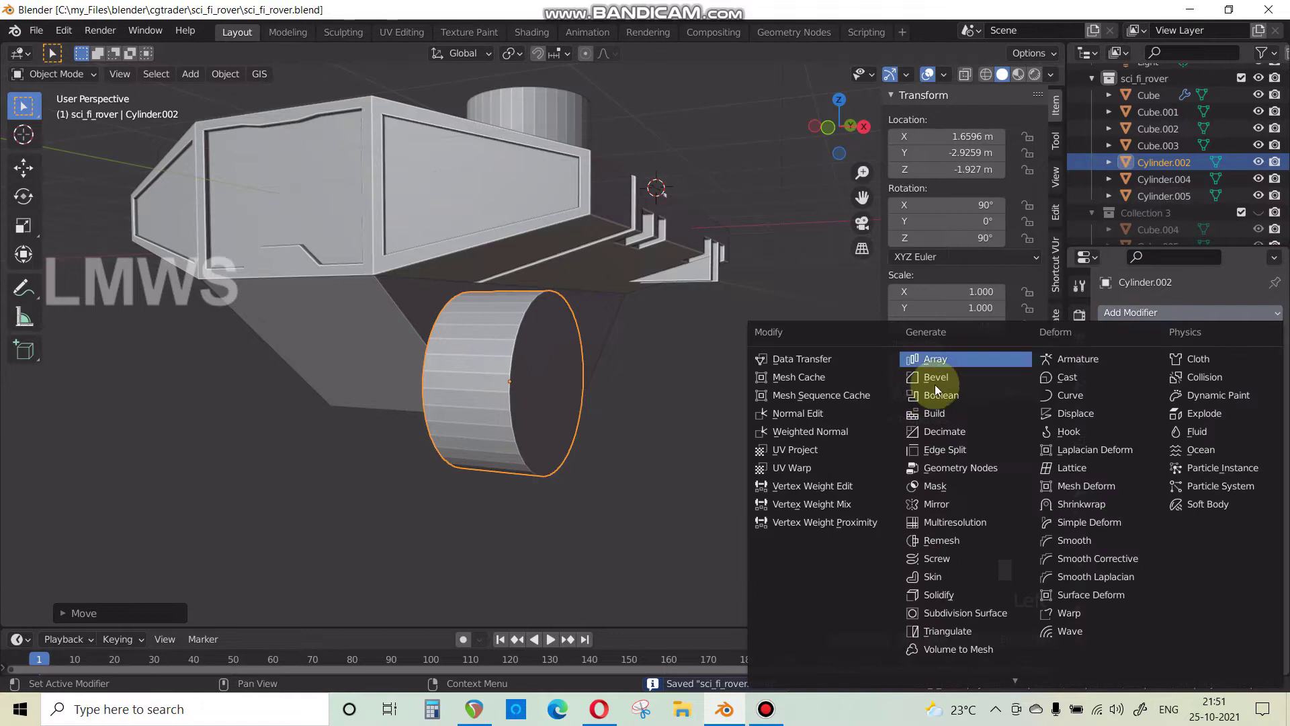
click(944, 377)
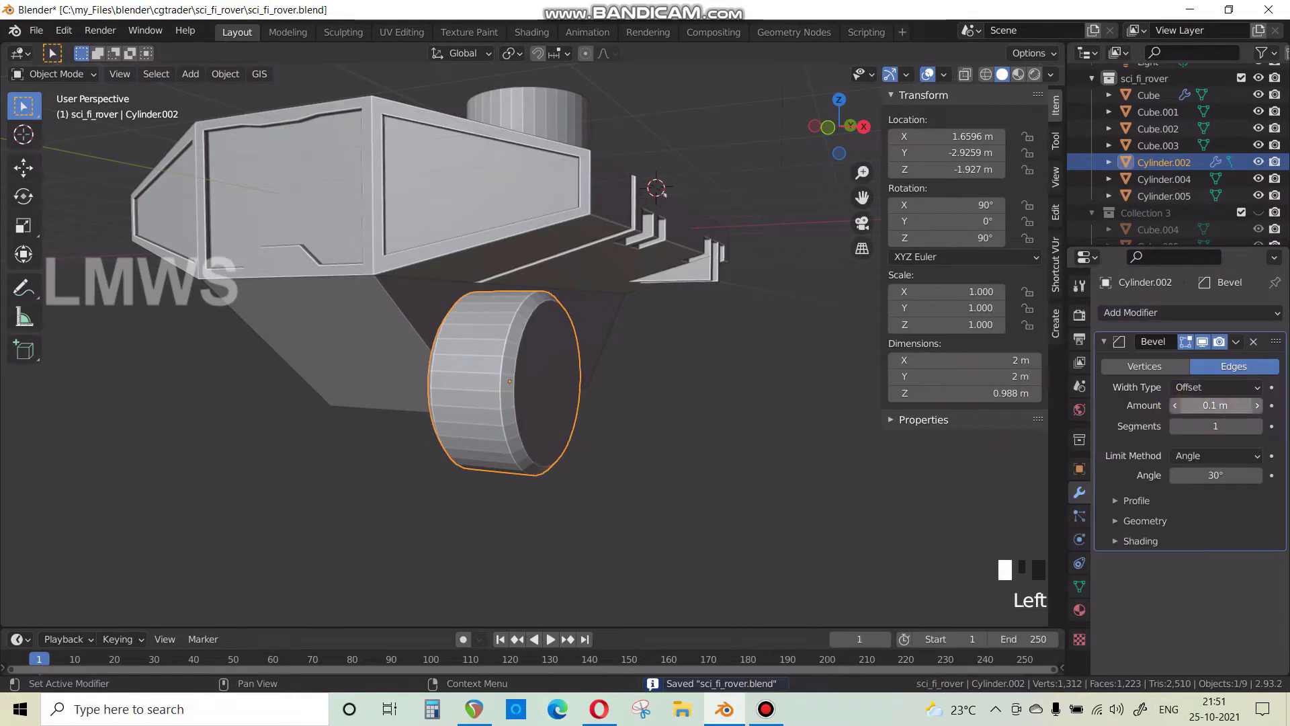
click(1199, 405)
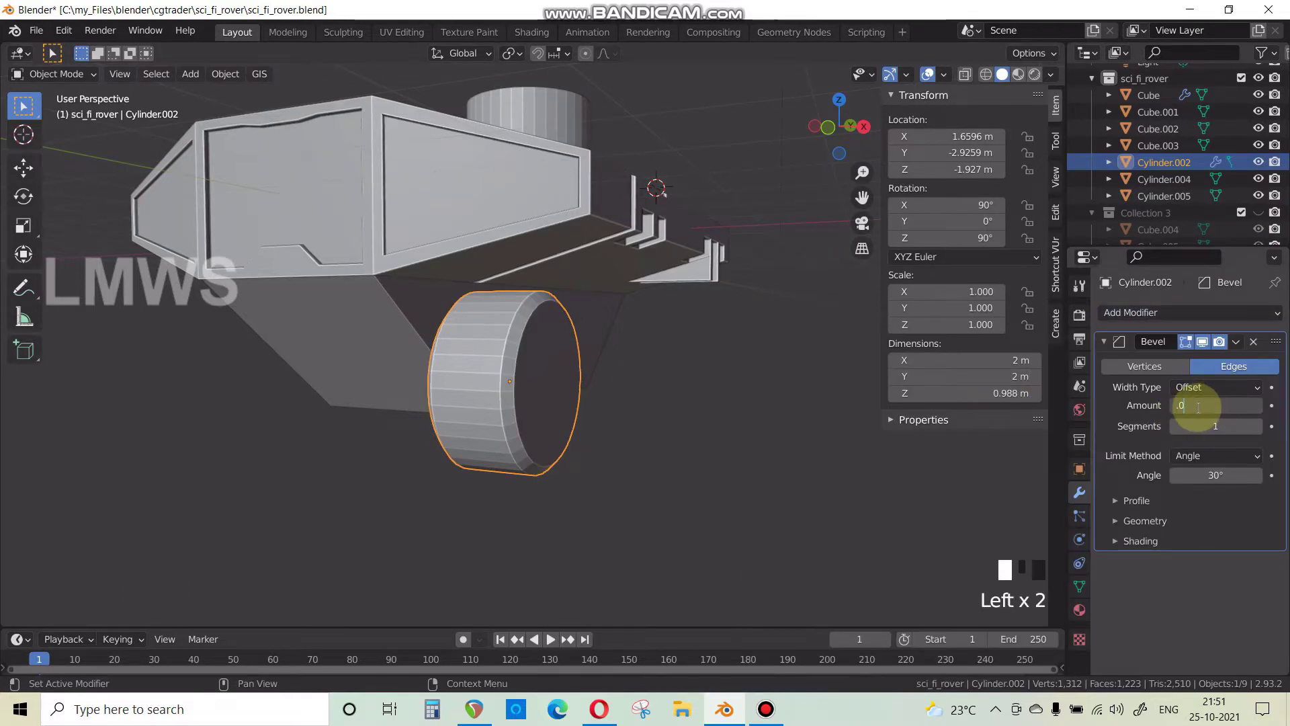
text(.00)
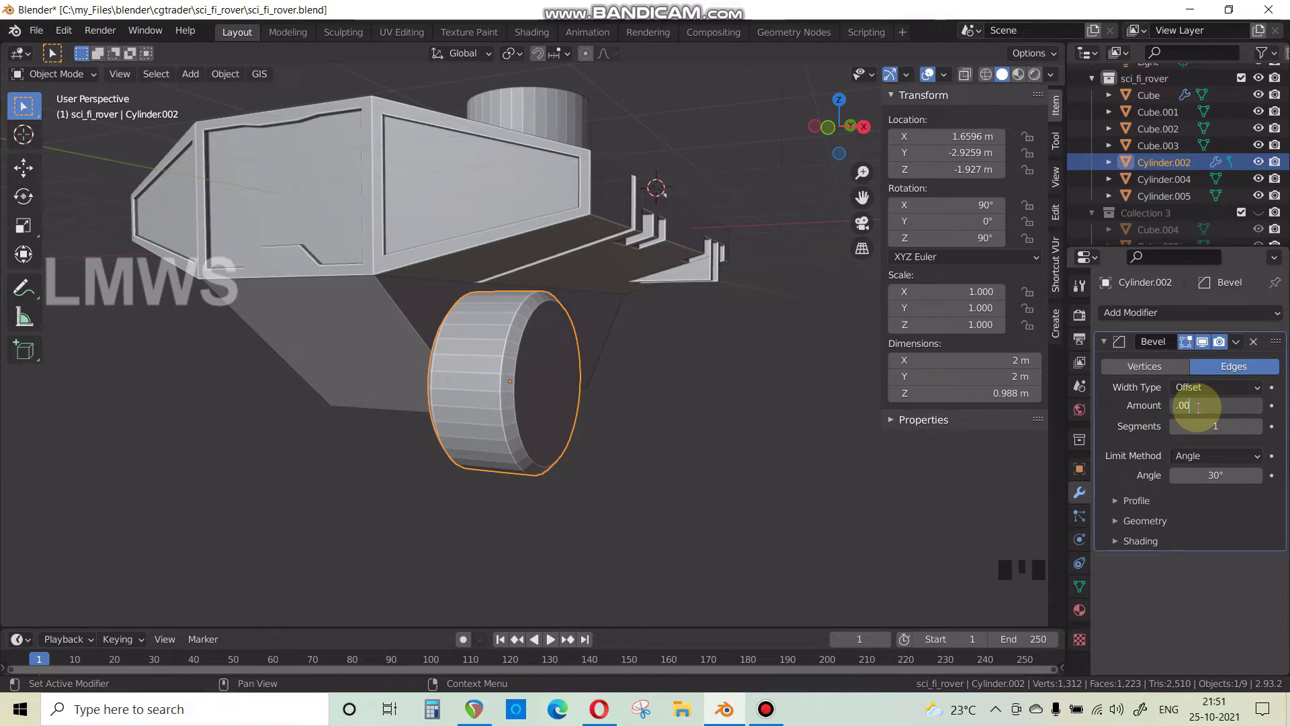
text(5)
key(Return)
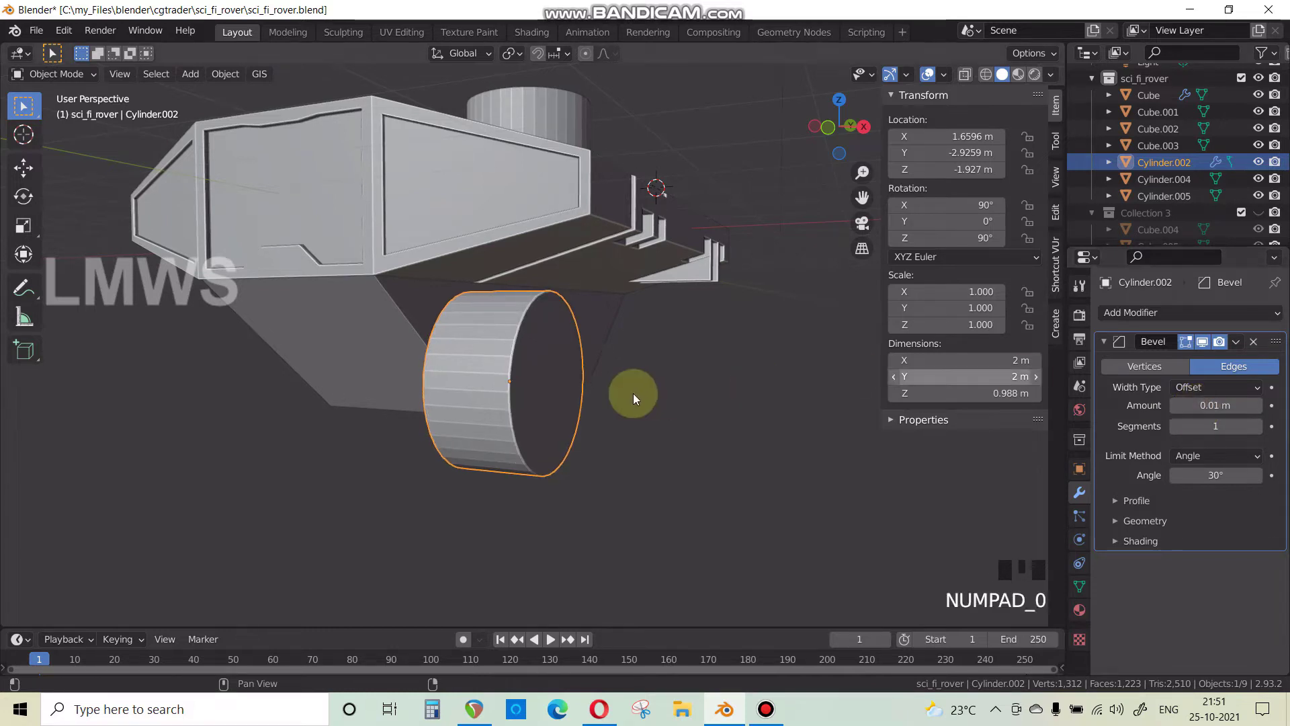
Shade the front wheel cylinder smooth.
scroll(633, 393, up, 3)
right_click(514, 310)
click(517, 299)
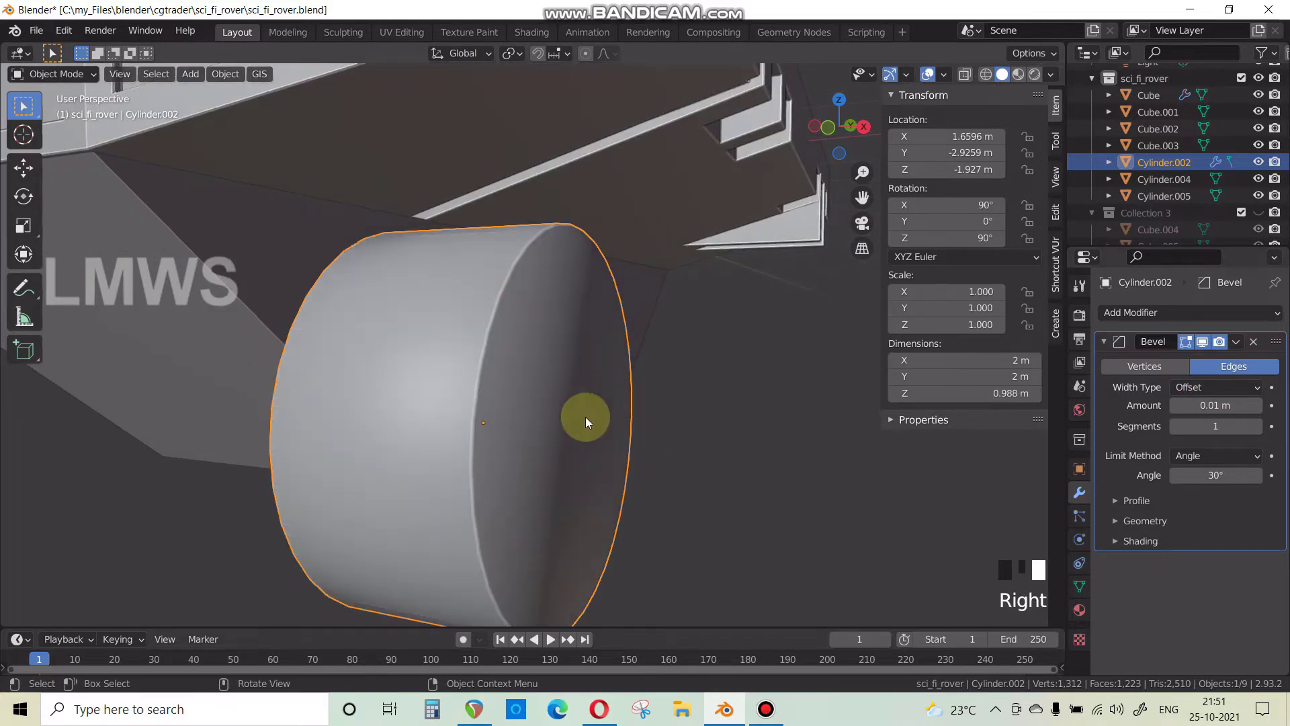
In Edit Mode, extrude the wheel's outer cap face in place and scale it down to about 0.61.
middle_drag(586, 416, 591, 455)
key(Tab)
click(730, 710)
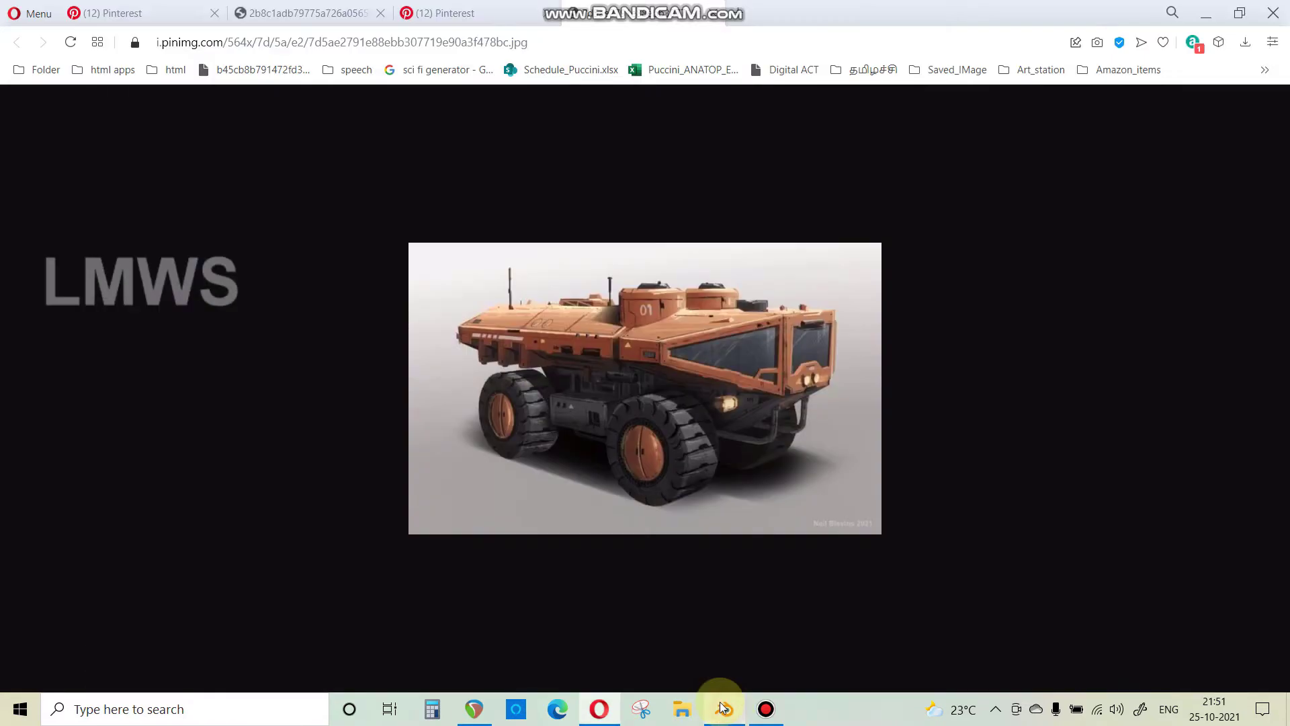
click(720, 706)
click(143, 74)
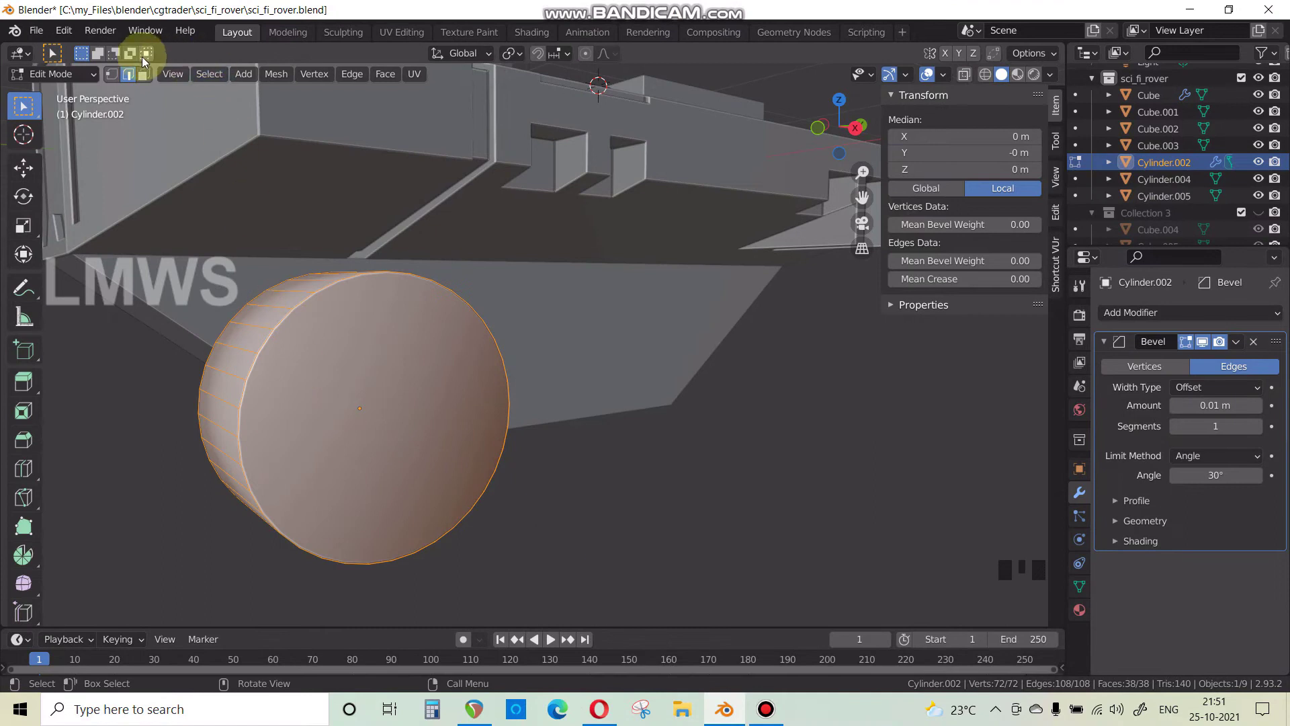
click(447, 414)
middle_drag(515, 417, 555, 409)
key(e)
right_click(648, 503)
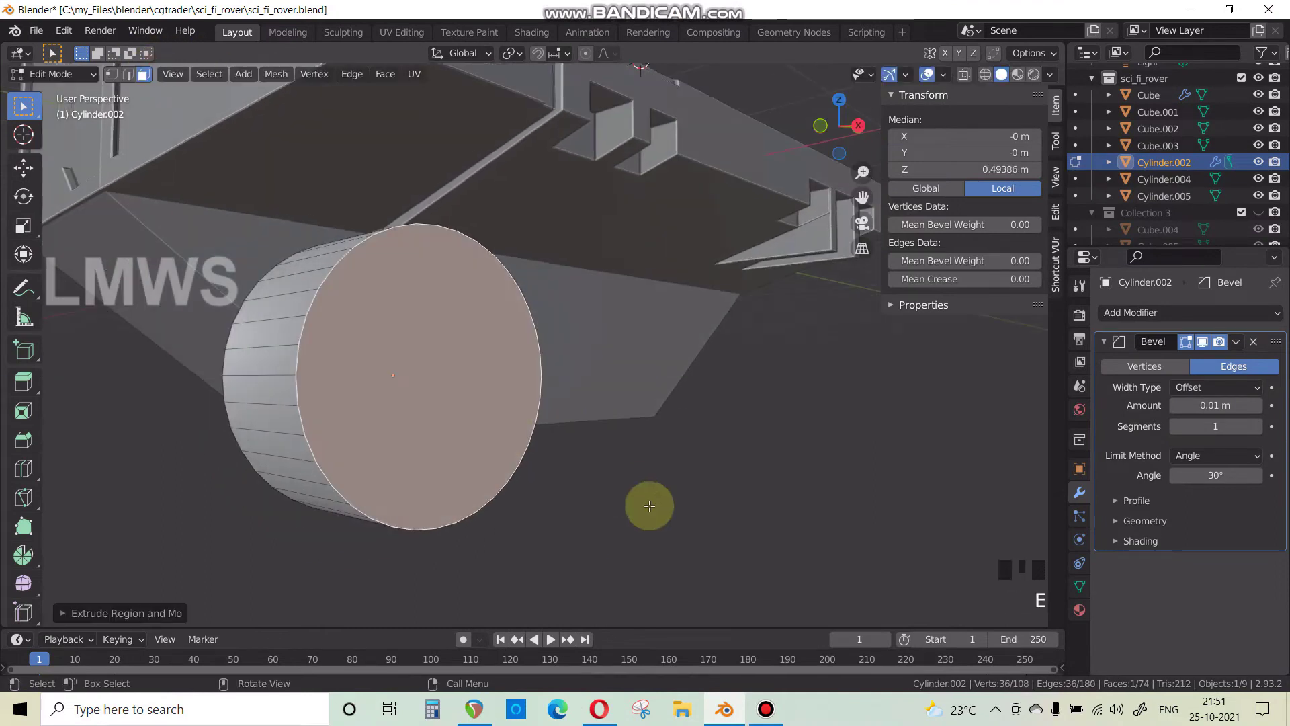
key(s)
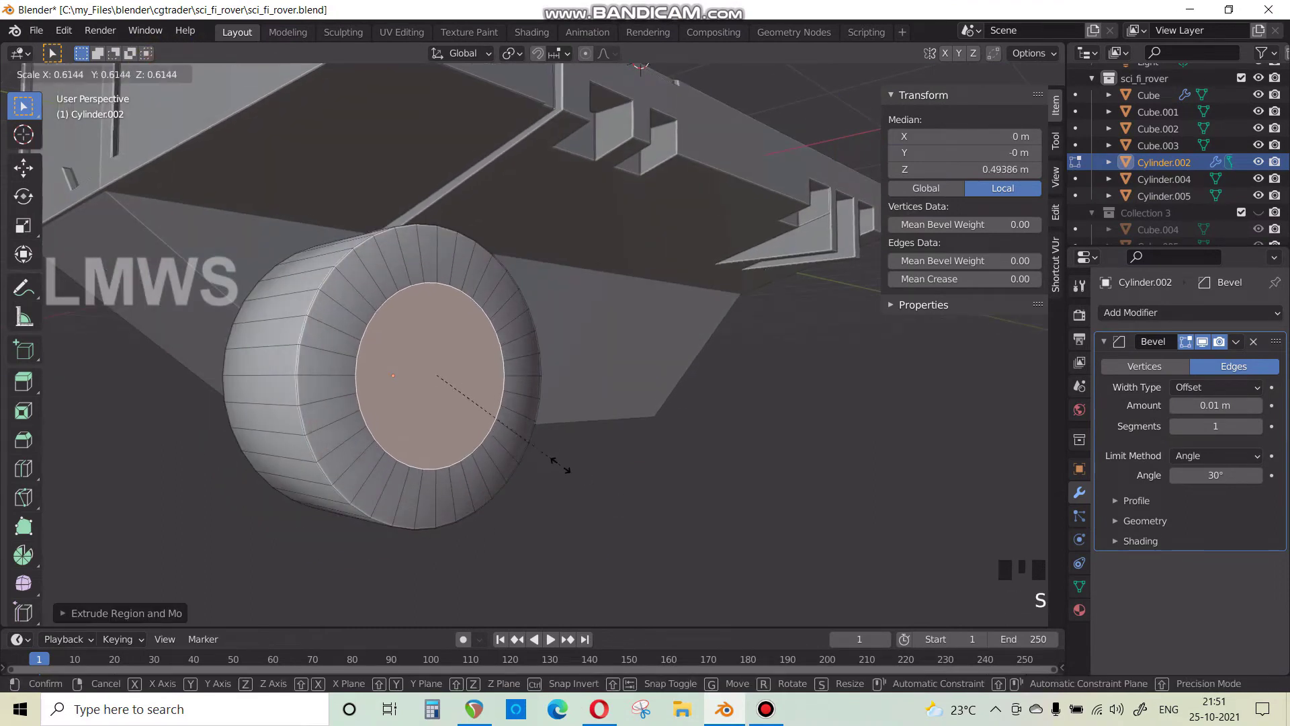
click(555, 461)
Check the reference image and scale the wheel's inner hub face down slightly more.
click(719, 713)
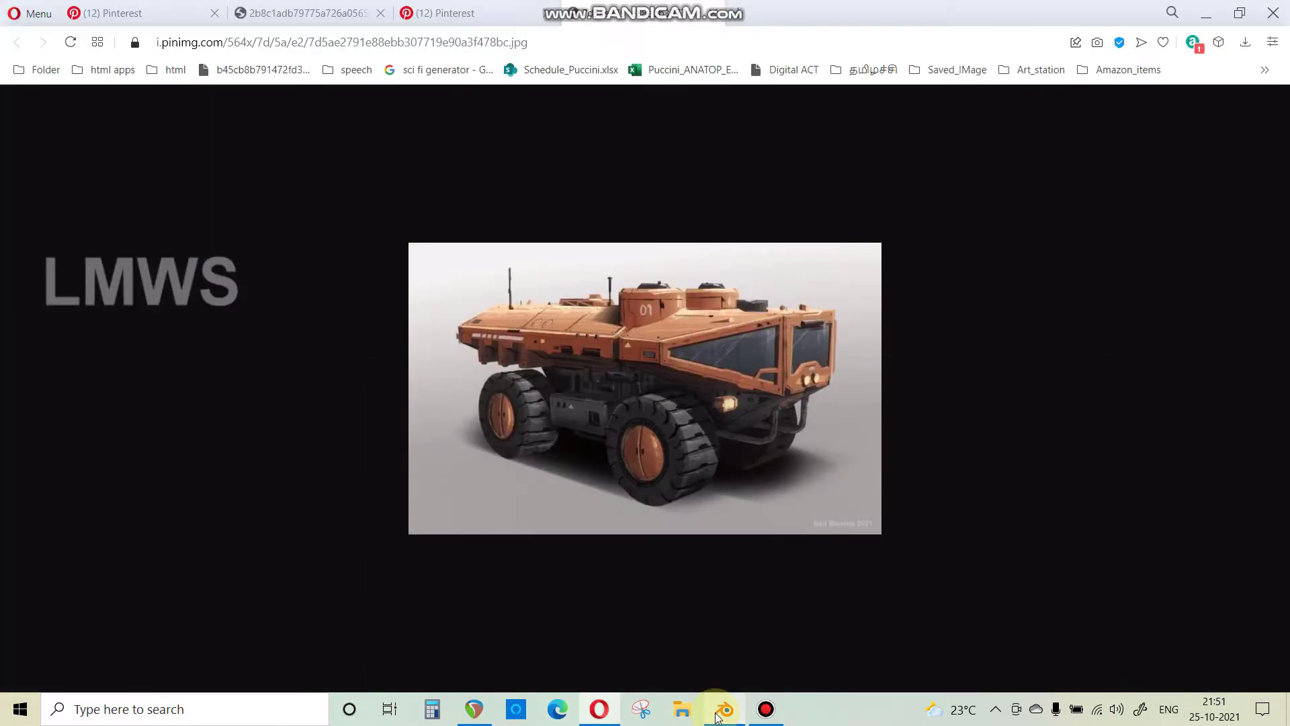
click(717, 714)
scroll(291, 369, up, 2)
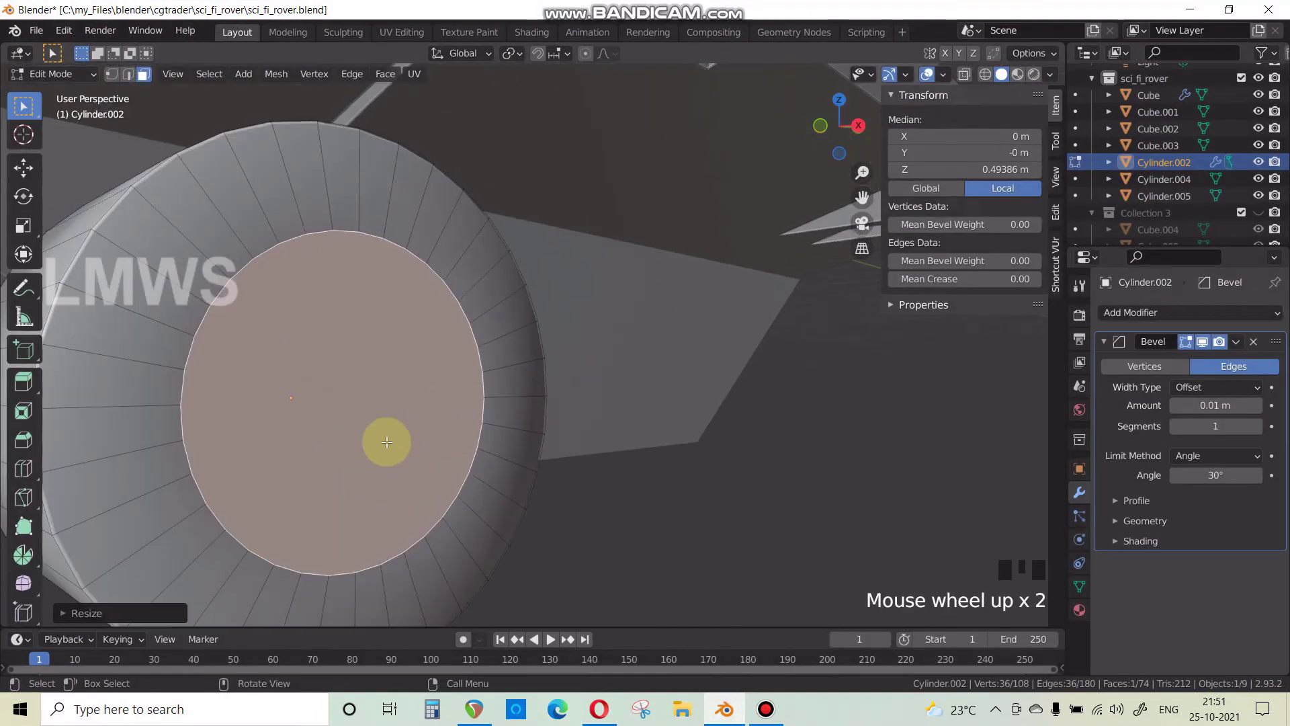
key(s)
click(449, 451)
Examine the hub-to-tyre proportions in side view and in perspective against the reference image.
key(KP_1)
key(KP_3)
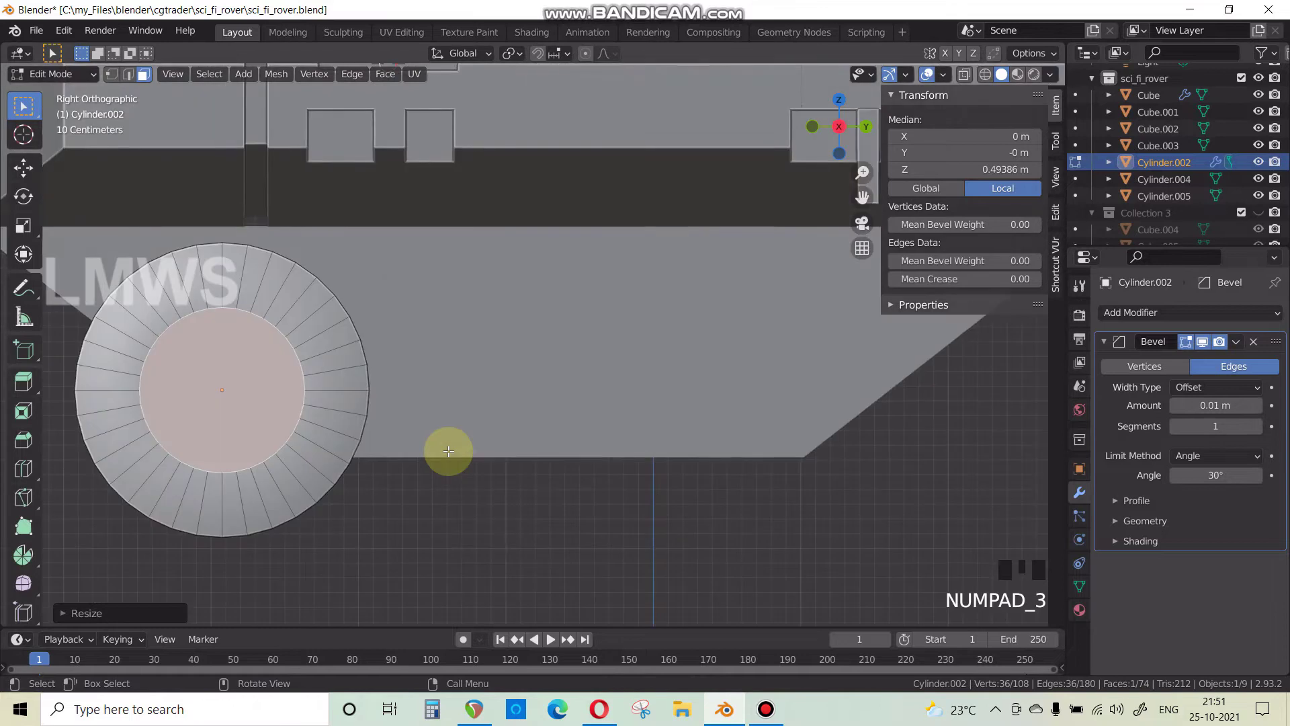
shift+middle_drag(276, 409, 461, 430)
scroll(376, 390, up, 2)
scroll(288, 426, down, 2)
click(461, 430)
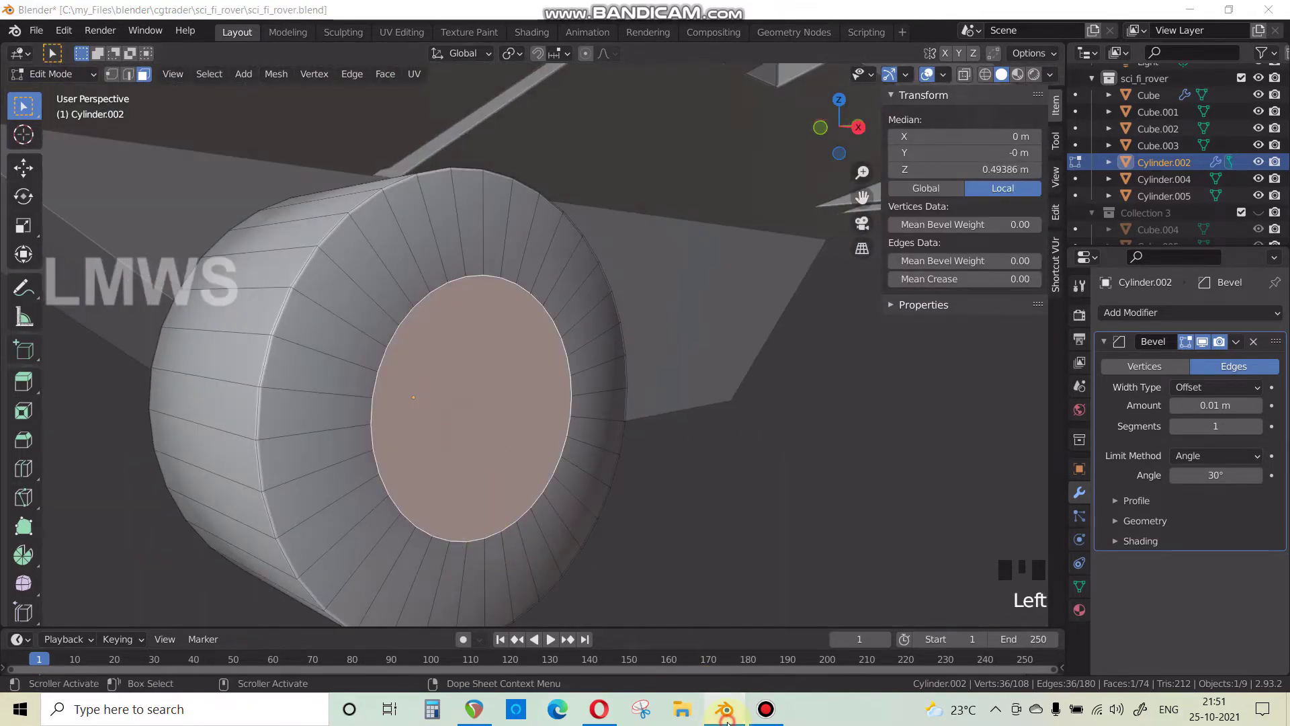
click(725, 716)
key(alt+Tab)
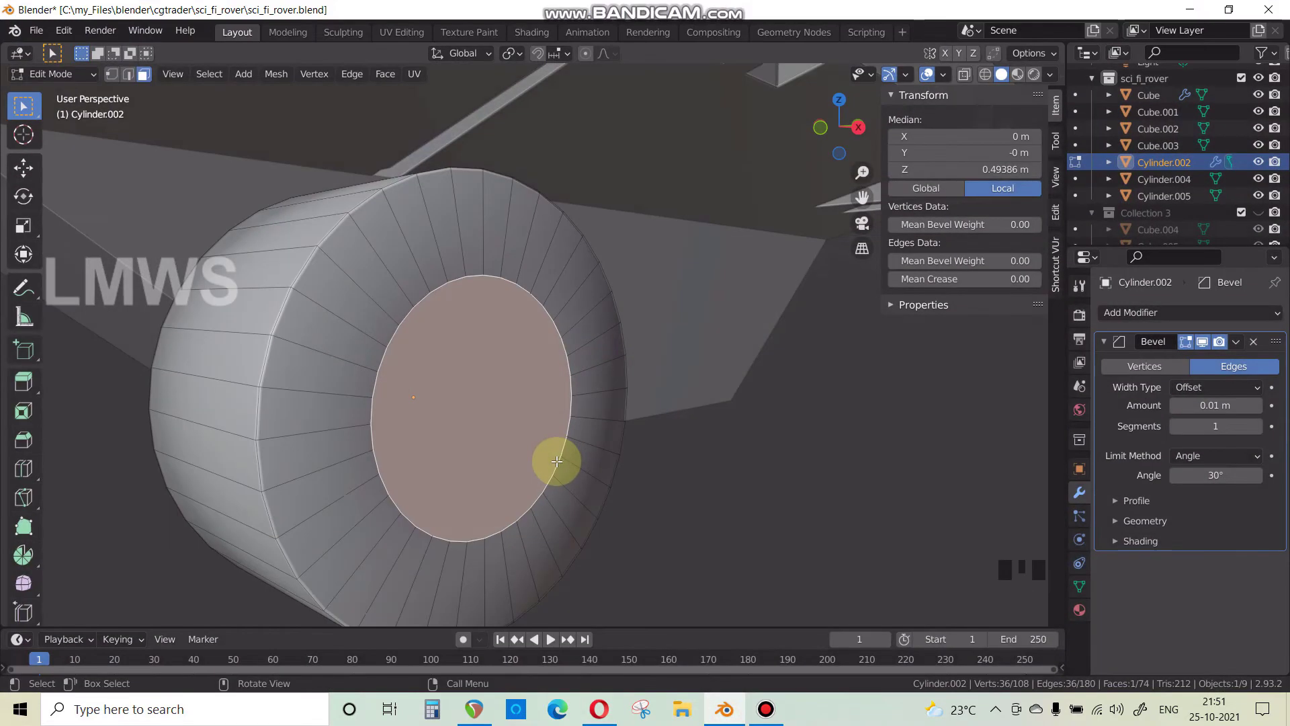
Extrude the hub face in place again and scale it to about 0.88 to form a narrow ring around it.
key(e)
right_click(556, 461)
key(s)
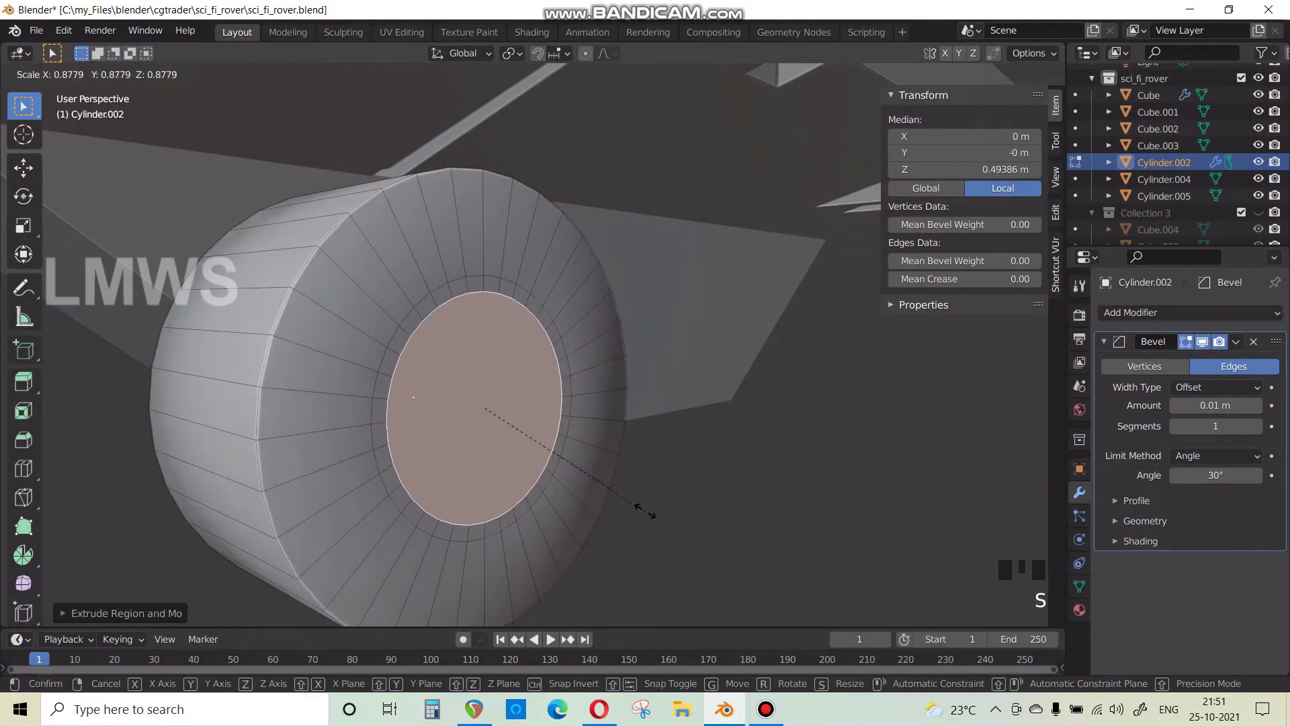
click(643, 510)
Select the narrow ring of faces around the hub and extrude its faces individually in place.
key(alt+a)
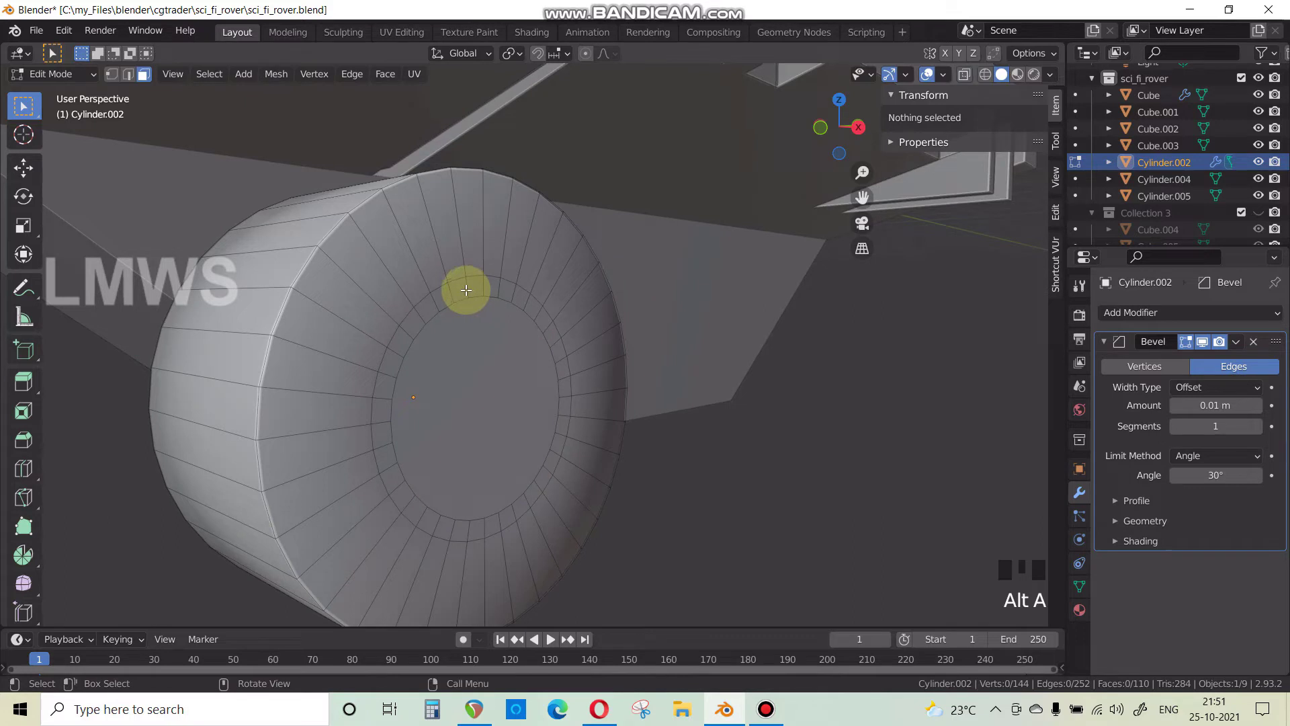
alt+click(467, 288)
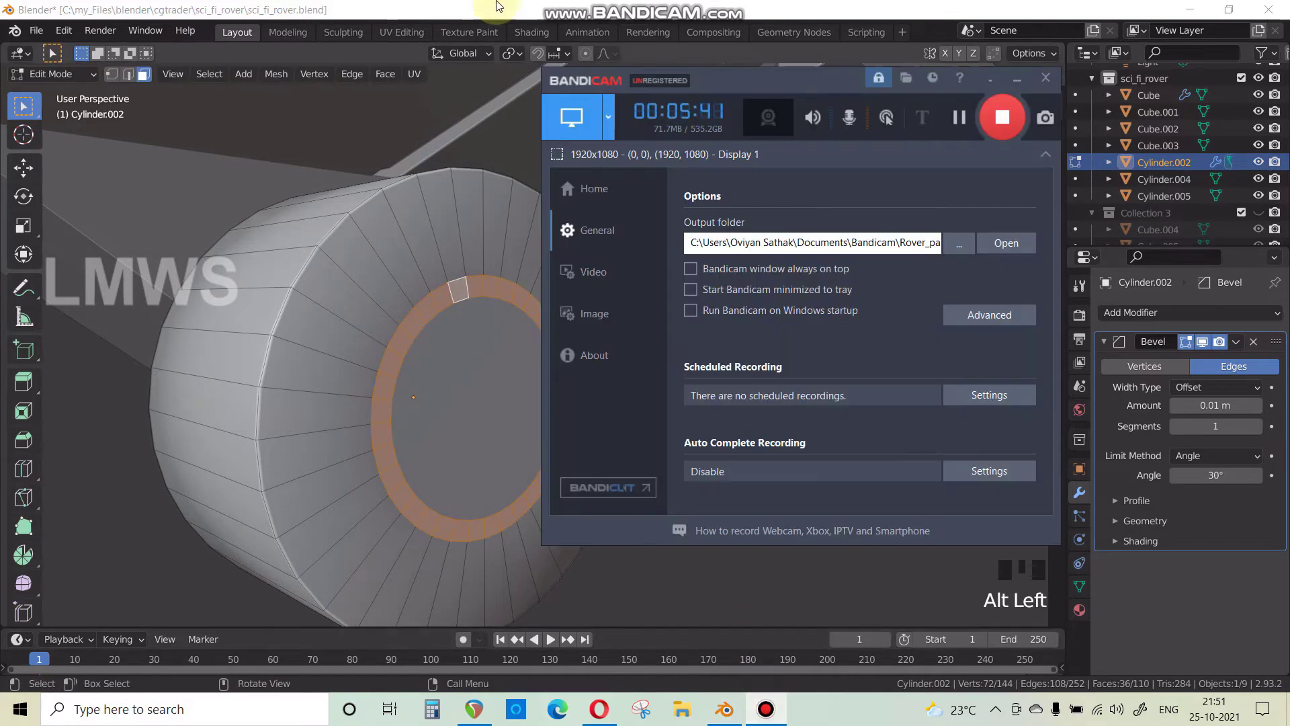
scroll(426, 341, up, 2)
scroll(412, 338, down, 1)
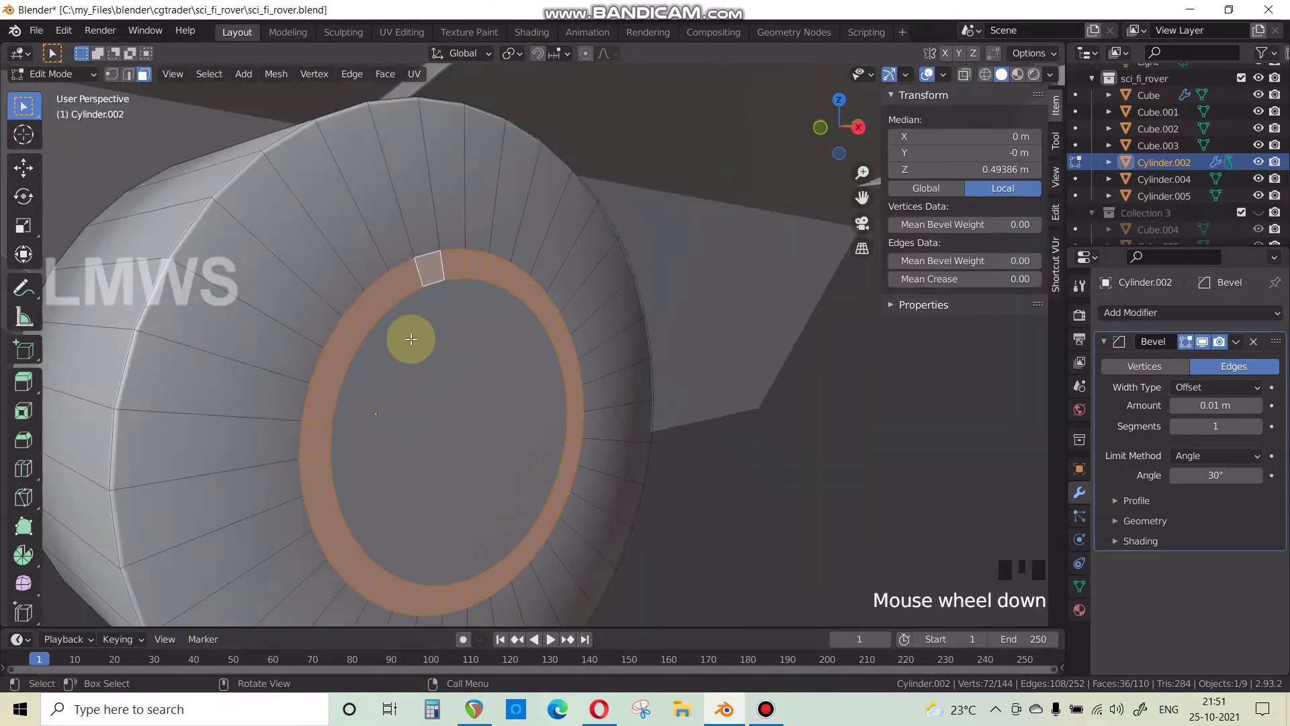
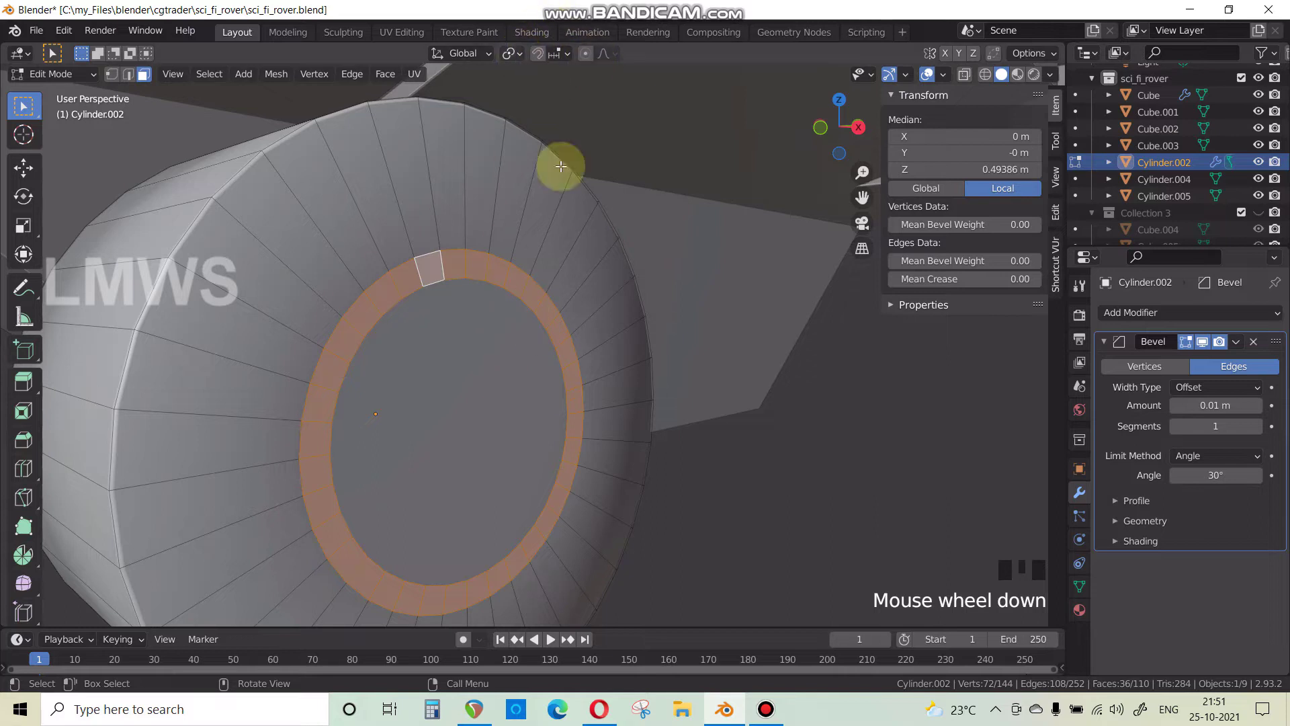
click(510, 54)
click(551, 270)
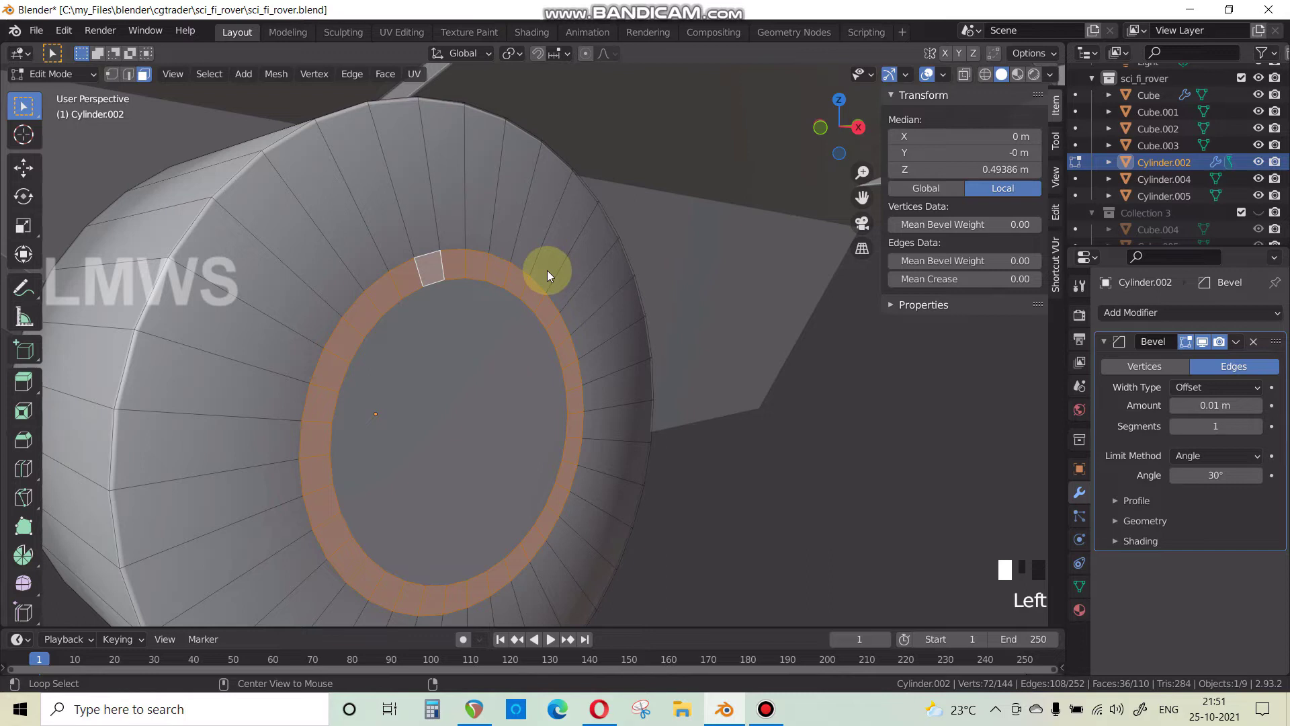
key(alt+e)
click(533, 306)
right_click(646, 412)
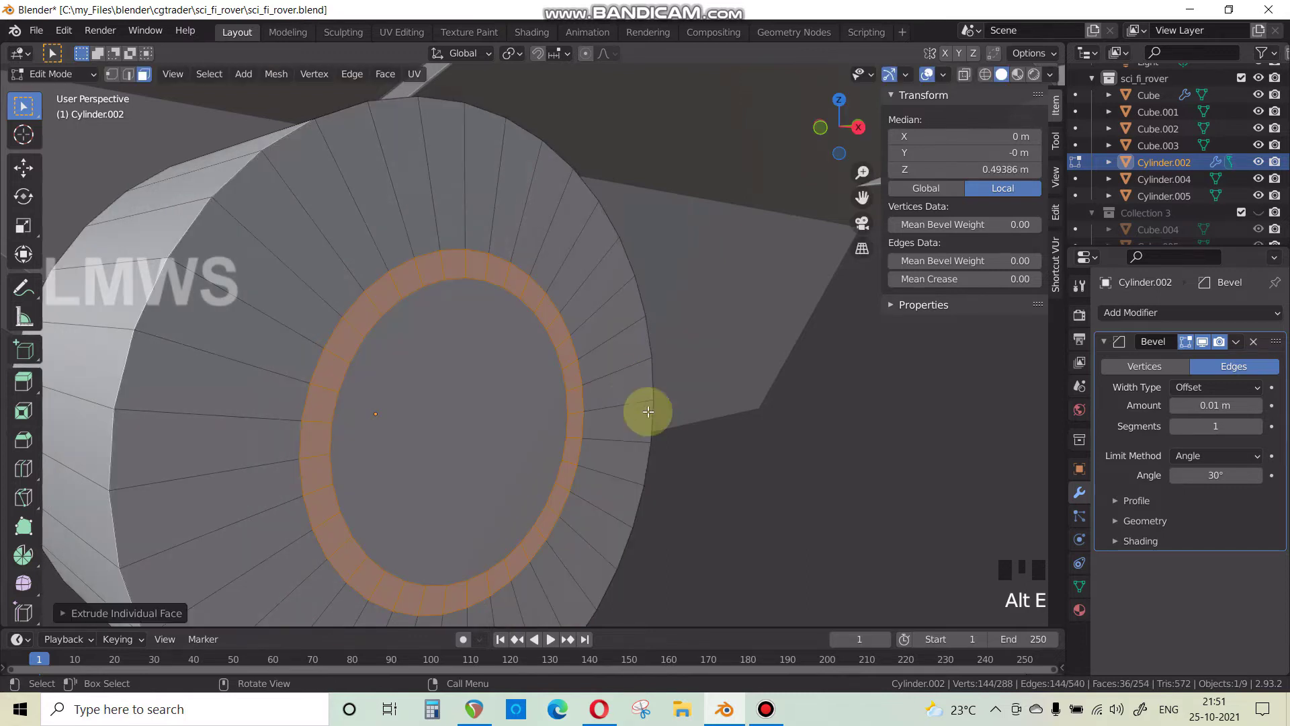
Try scaling the extruded ring faces down, first with Y locked and again with X locked to about 0.74.
key(s)
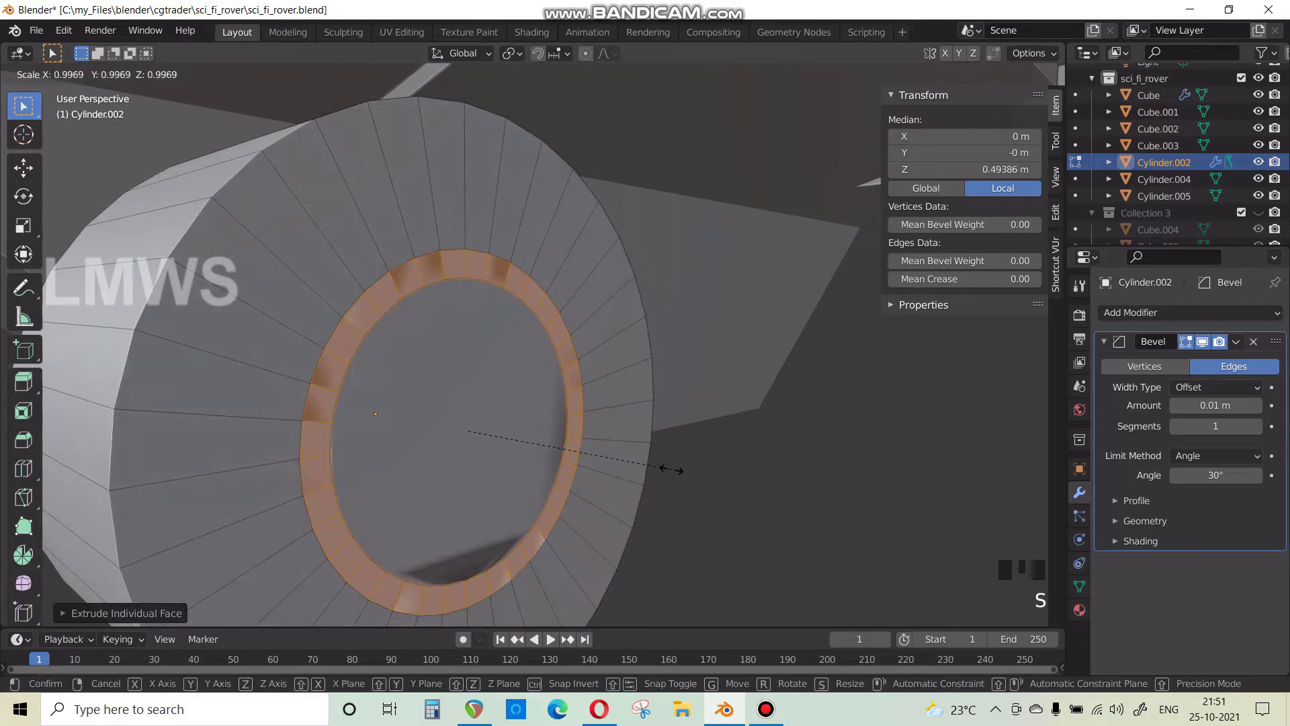
click(681, 481)
key(s)
key(shift+y)
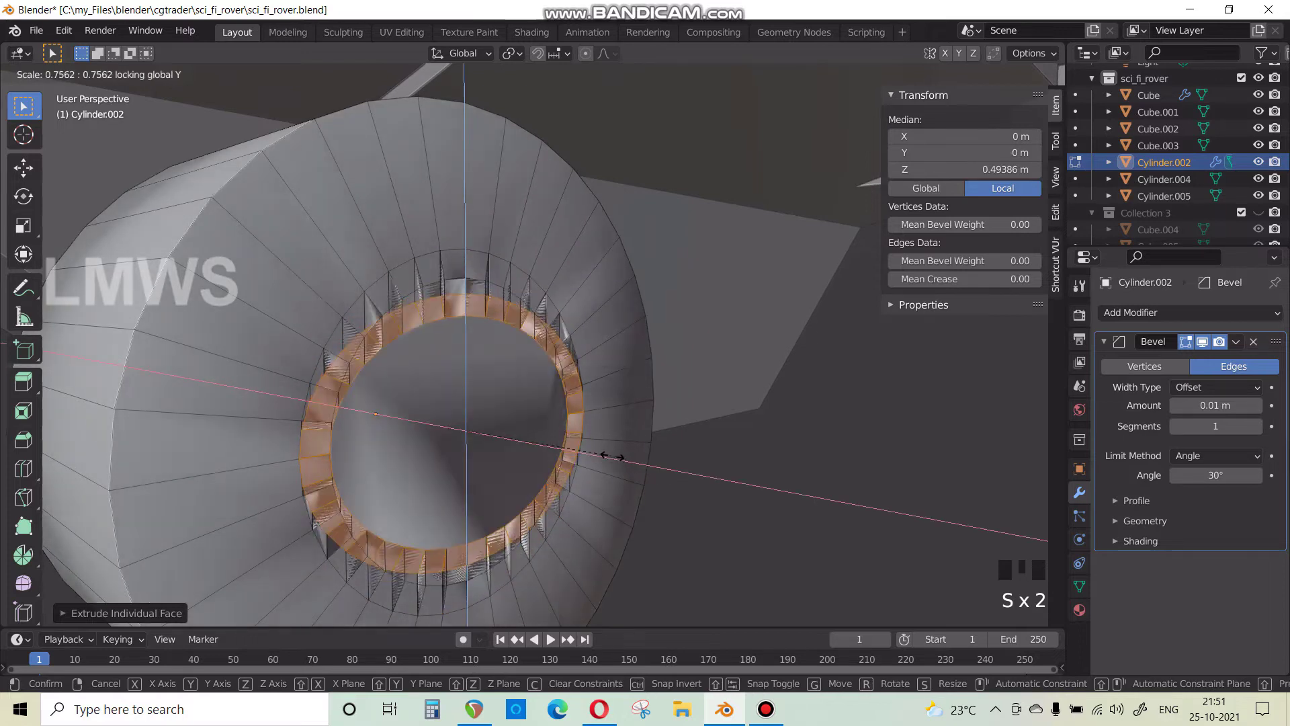
click(621, 458)
key(s)
key(shift+x)
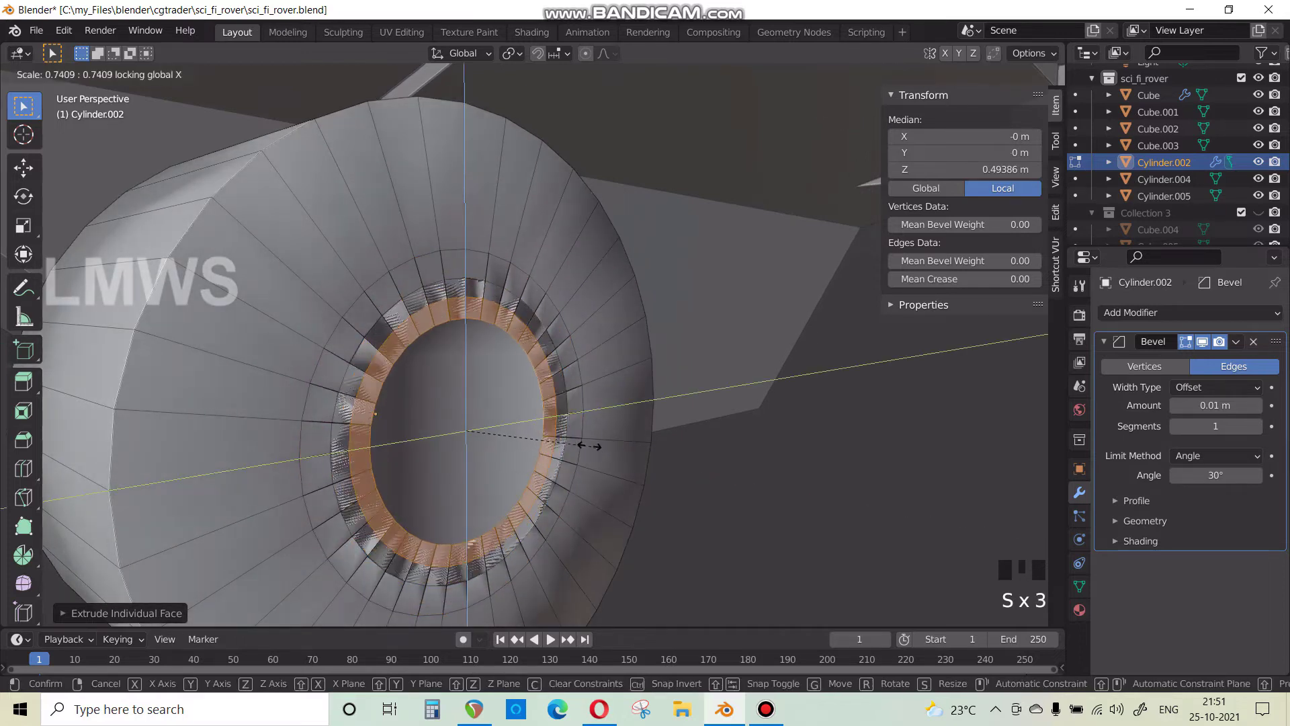
click(595, 446)
Undo the ring scaling, the individual face extrusion and the last scaling of the hub face.
key(ctrl+z)
key(ctrl+z)
key(ctrl+z)
key(ctrl+z)
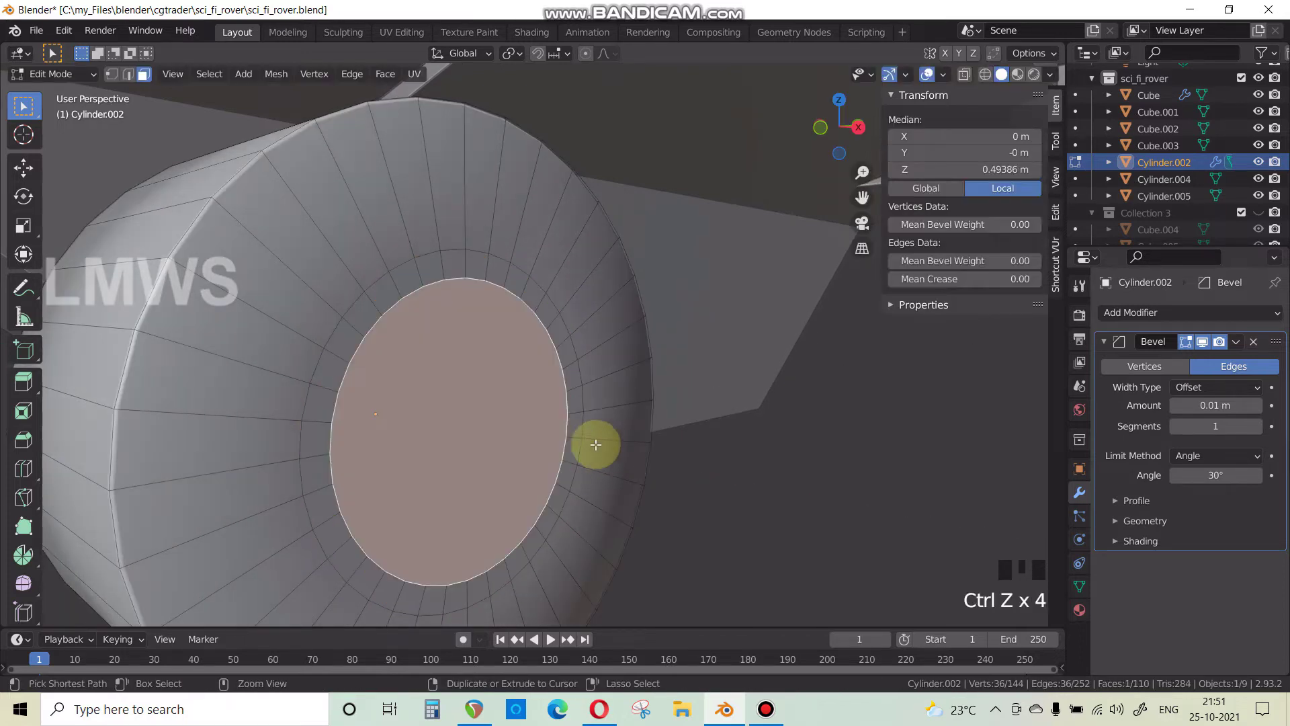
key(ctrl+z)
key(ctrl+z)
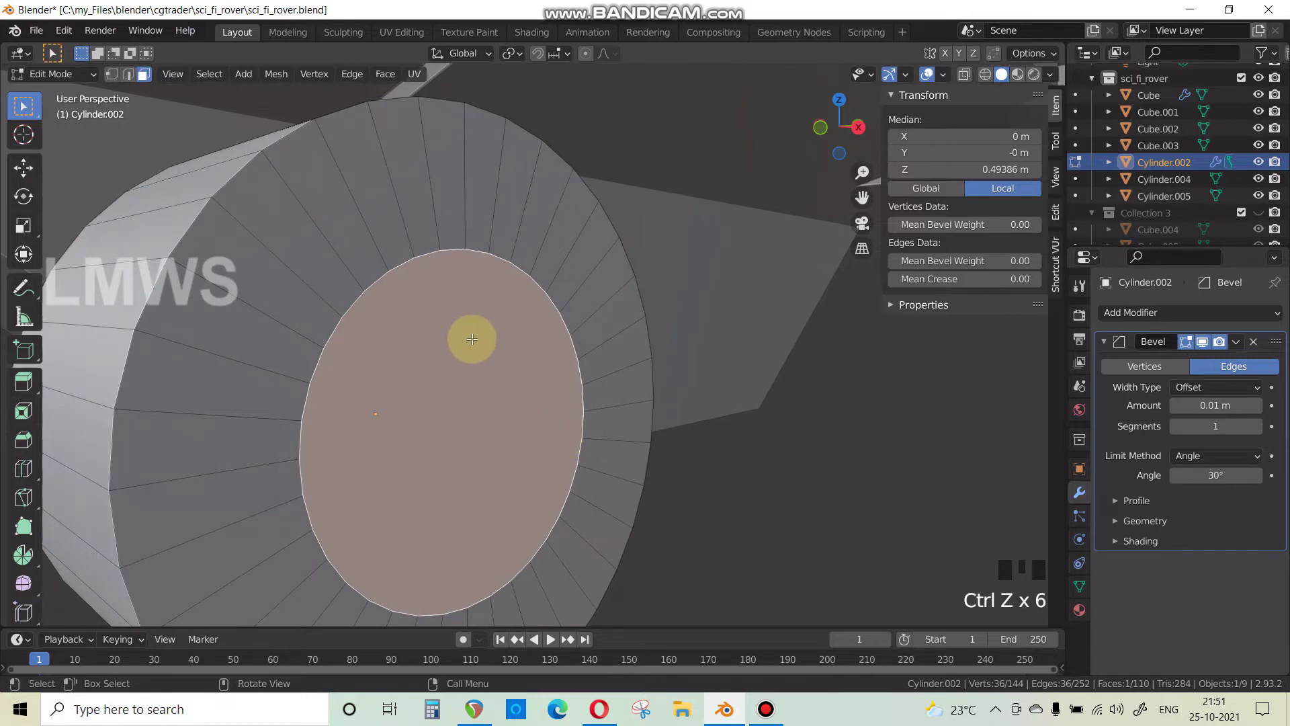
Reselect the wheel's hub face and check the wheel design in the reference image.
key(alt+a)
click(440, 338)
key(ctrl+z)
click(457, 352)
scroll(460, 321, down, 2)
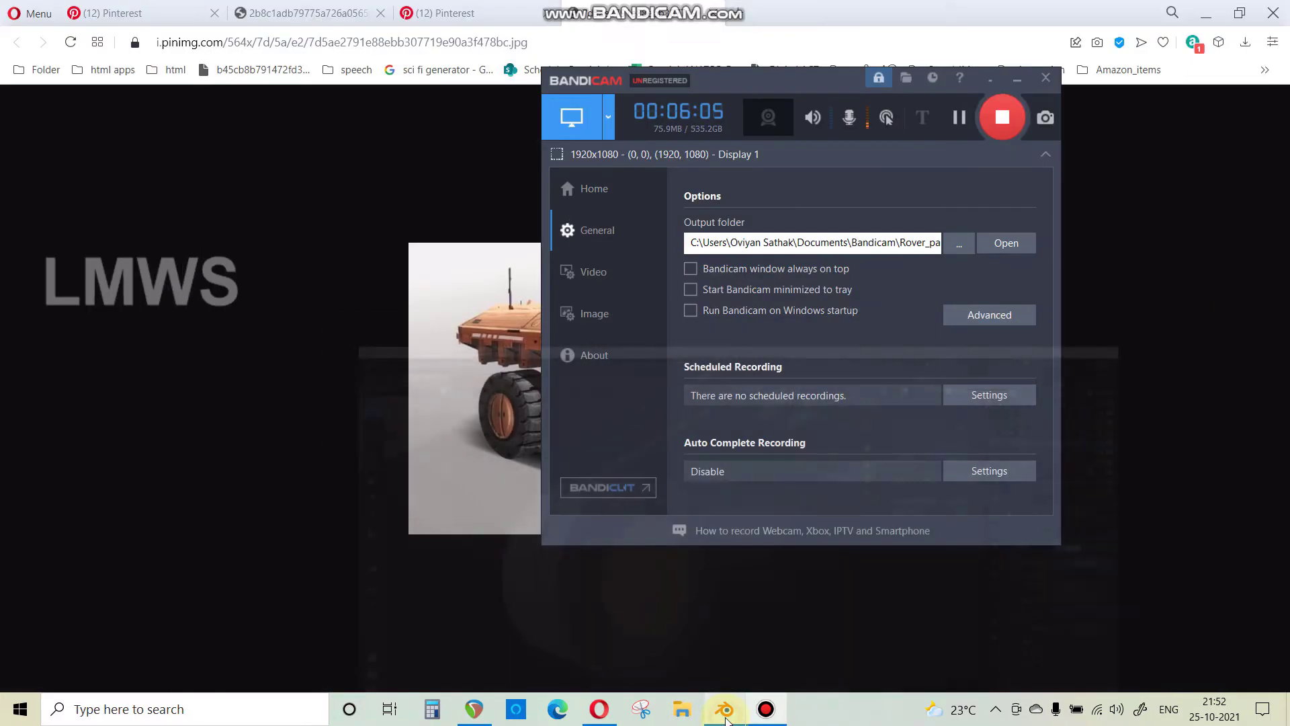
click(289, 518)
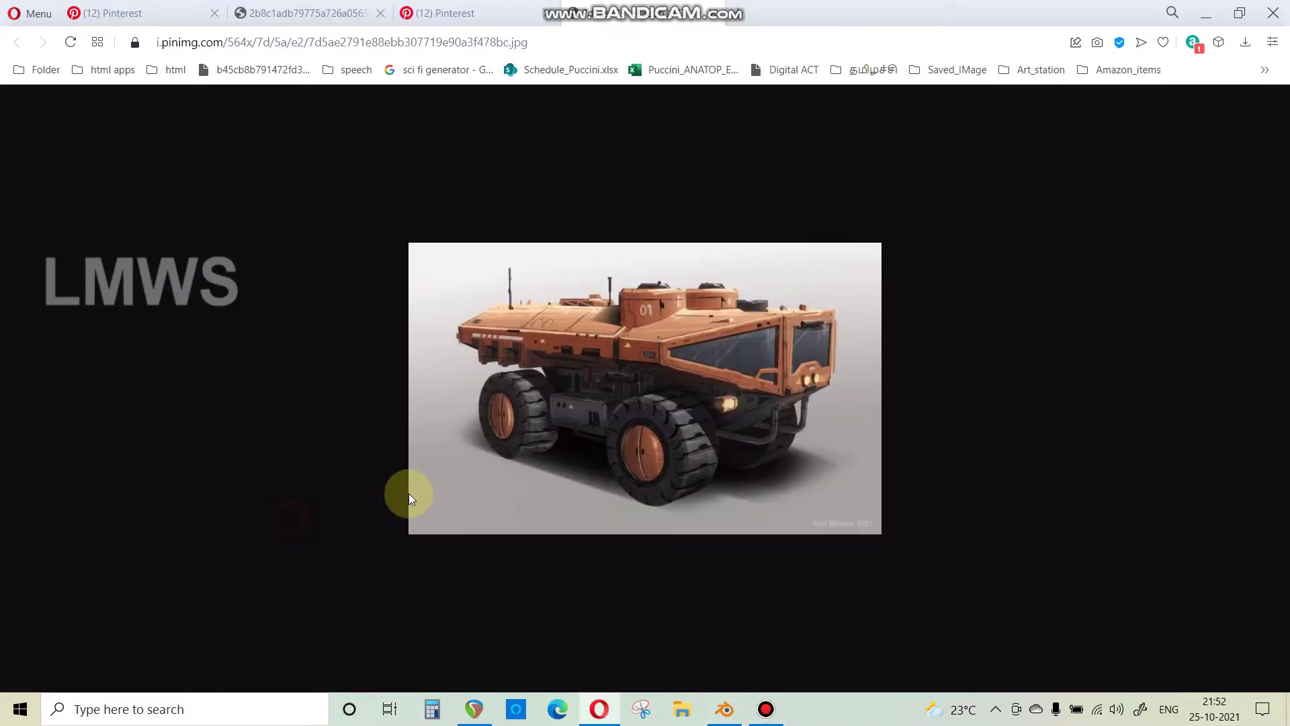
click(726, 711)
scroll(423, 440, up, 2)
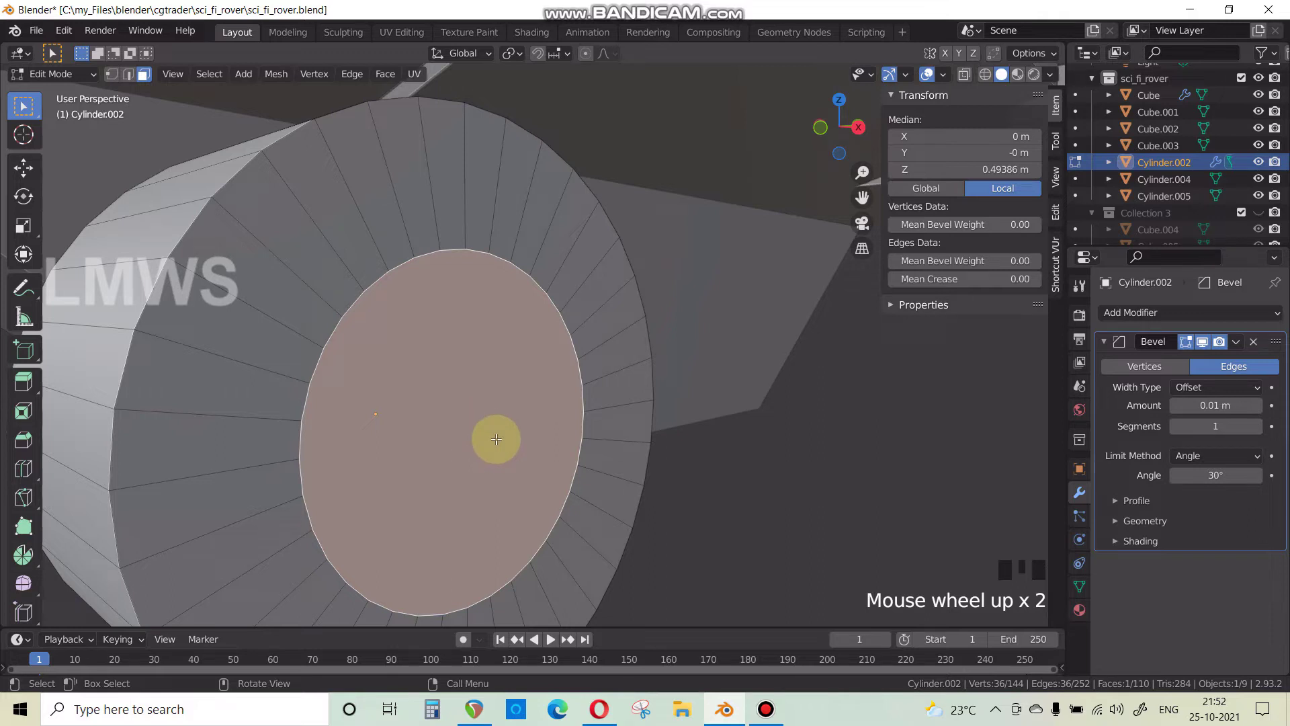
Extrude the wheel's hub face in place and scale it down to leave a narrow ring around it.
key(e)
click(619, 504)
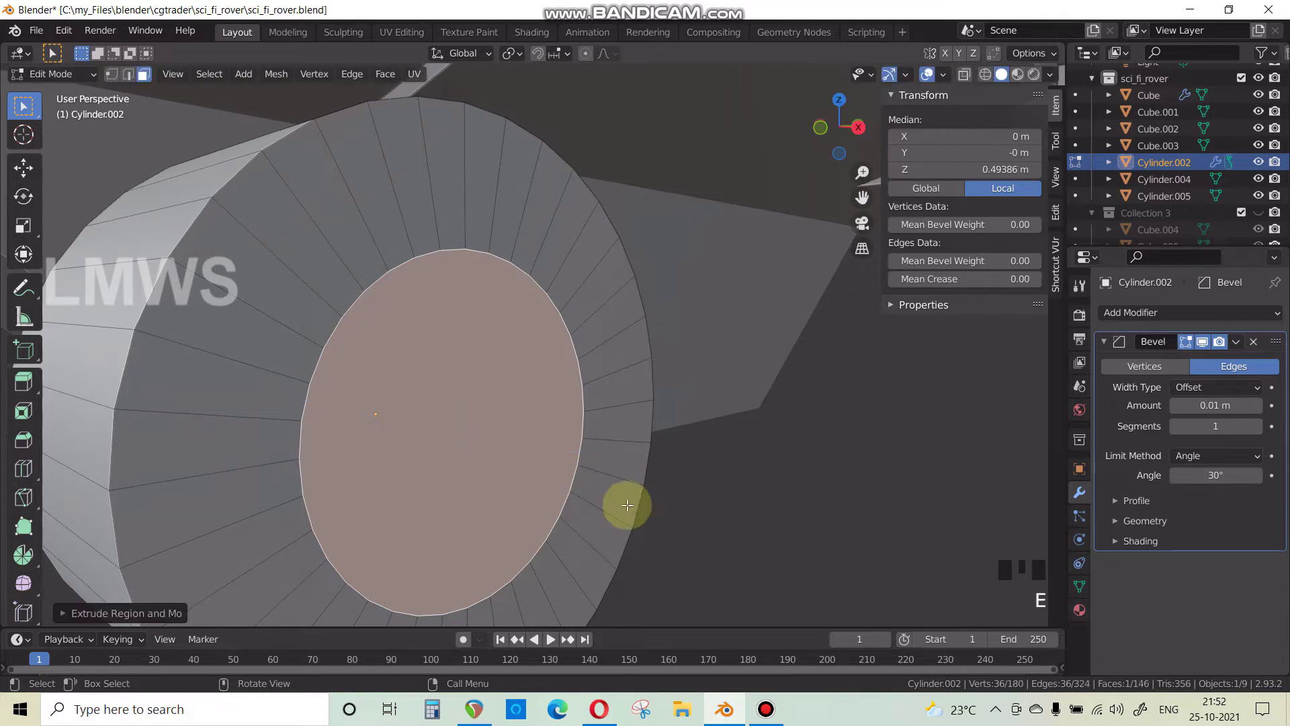
key(s)
click(614, 514)
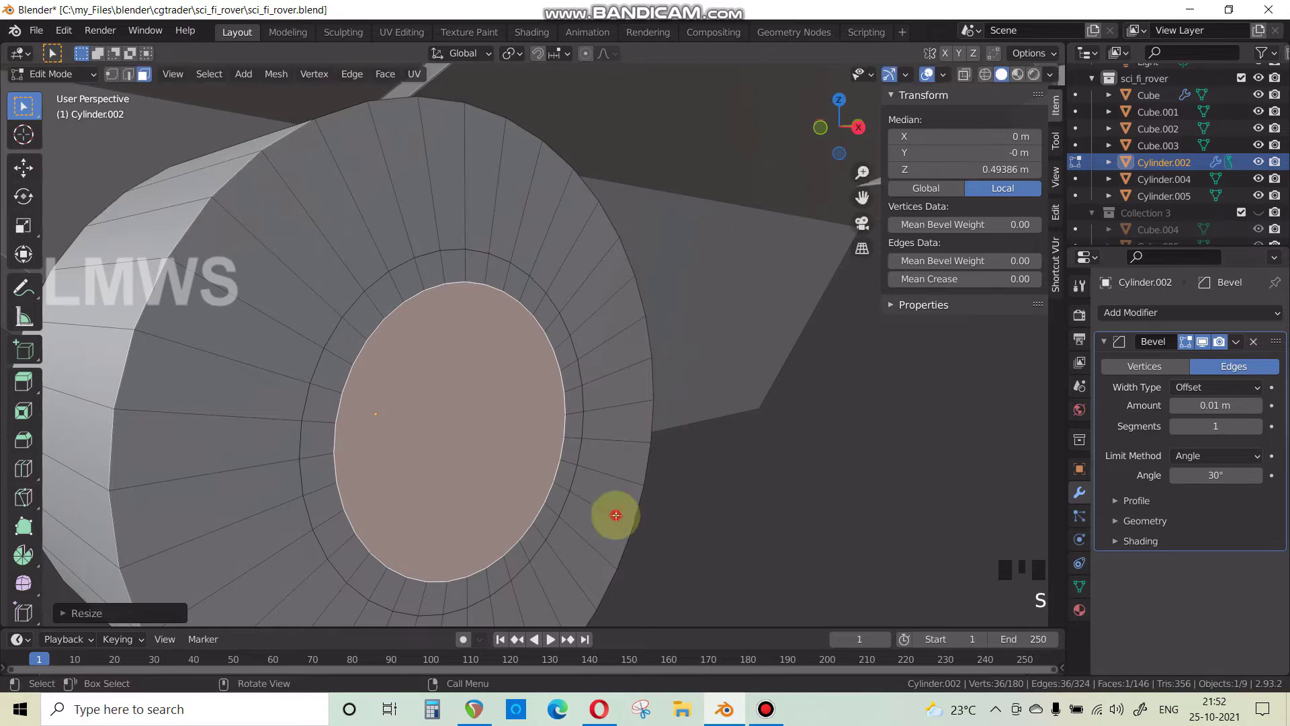
Cut a centred edge loop through the narrow ring of faces around the hub.
key(alt+a)
key(ctrl+r)
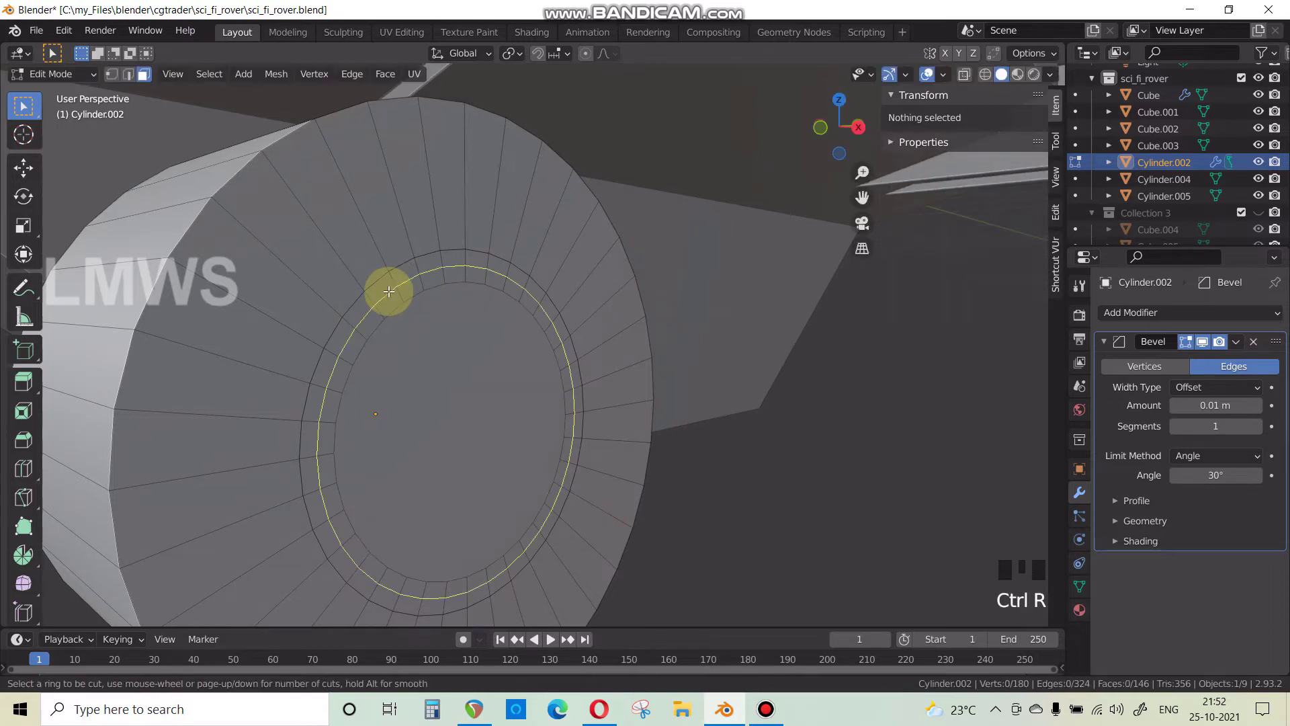
click(388, 291)
click(398, 303)
key(ctrl+z)
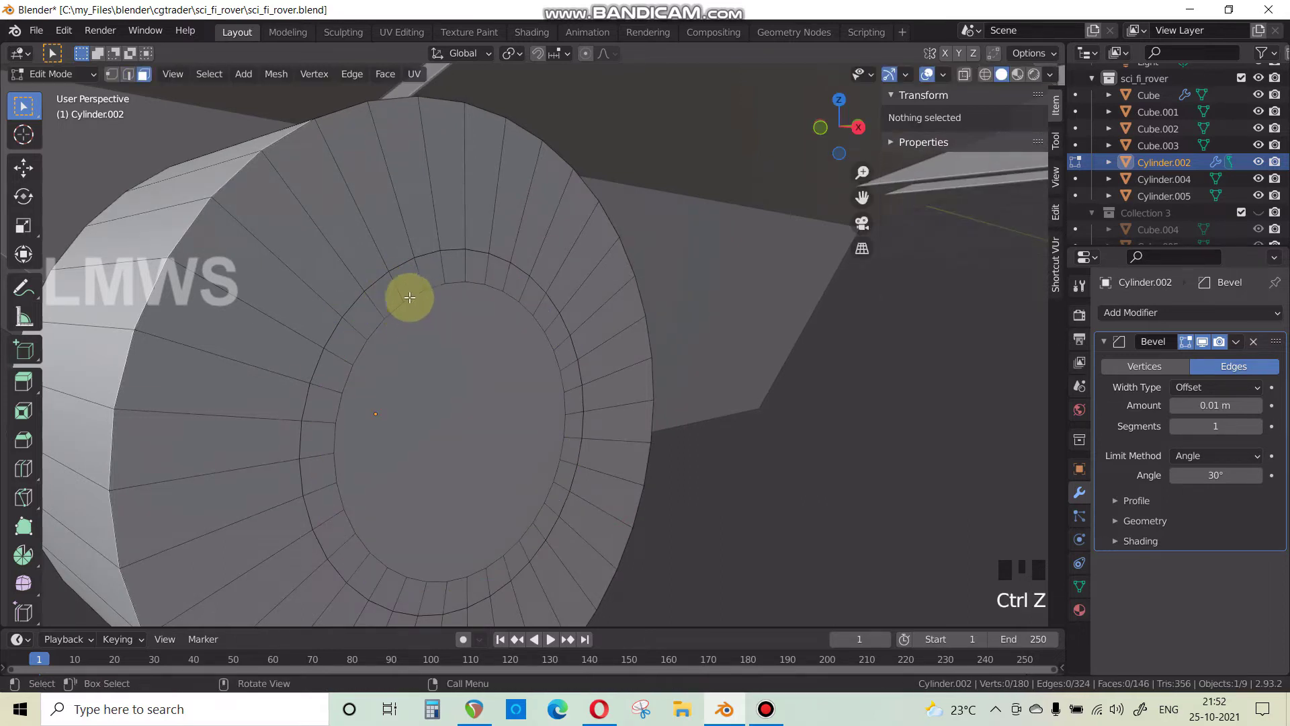
key(ctrl+r)
click(394, 291)
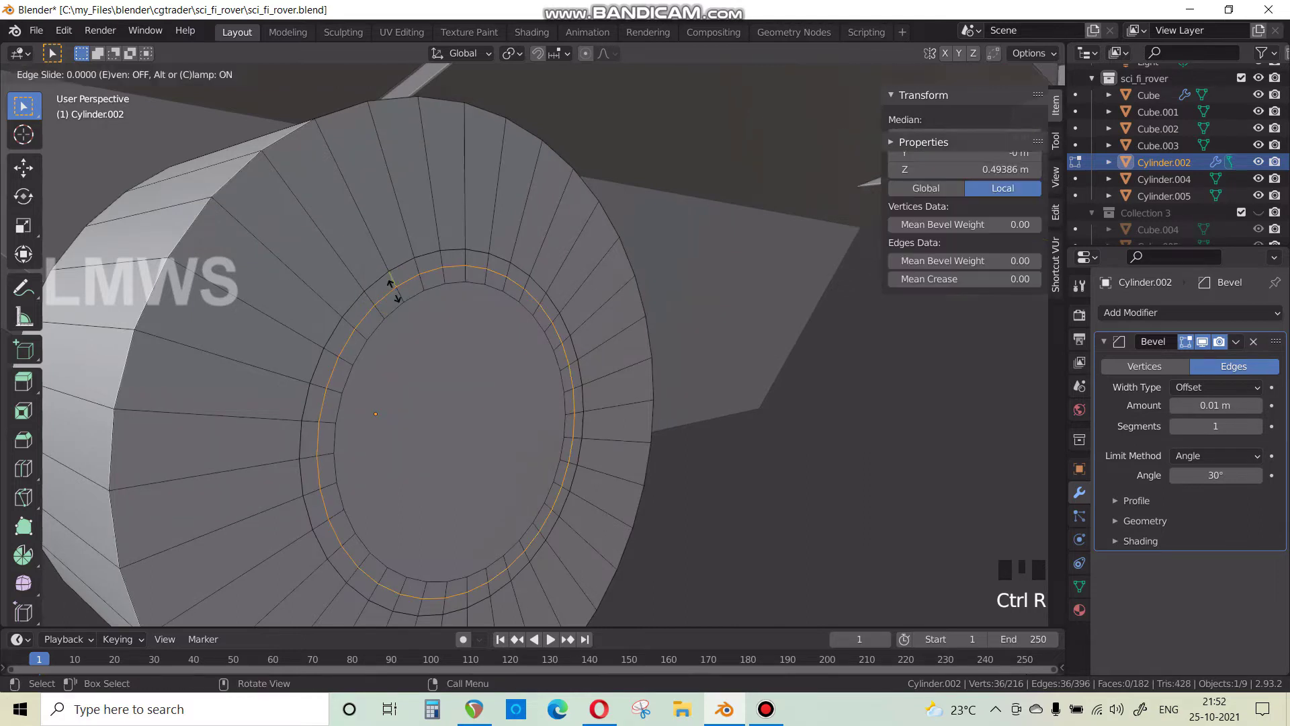
click(395, 289)
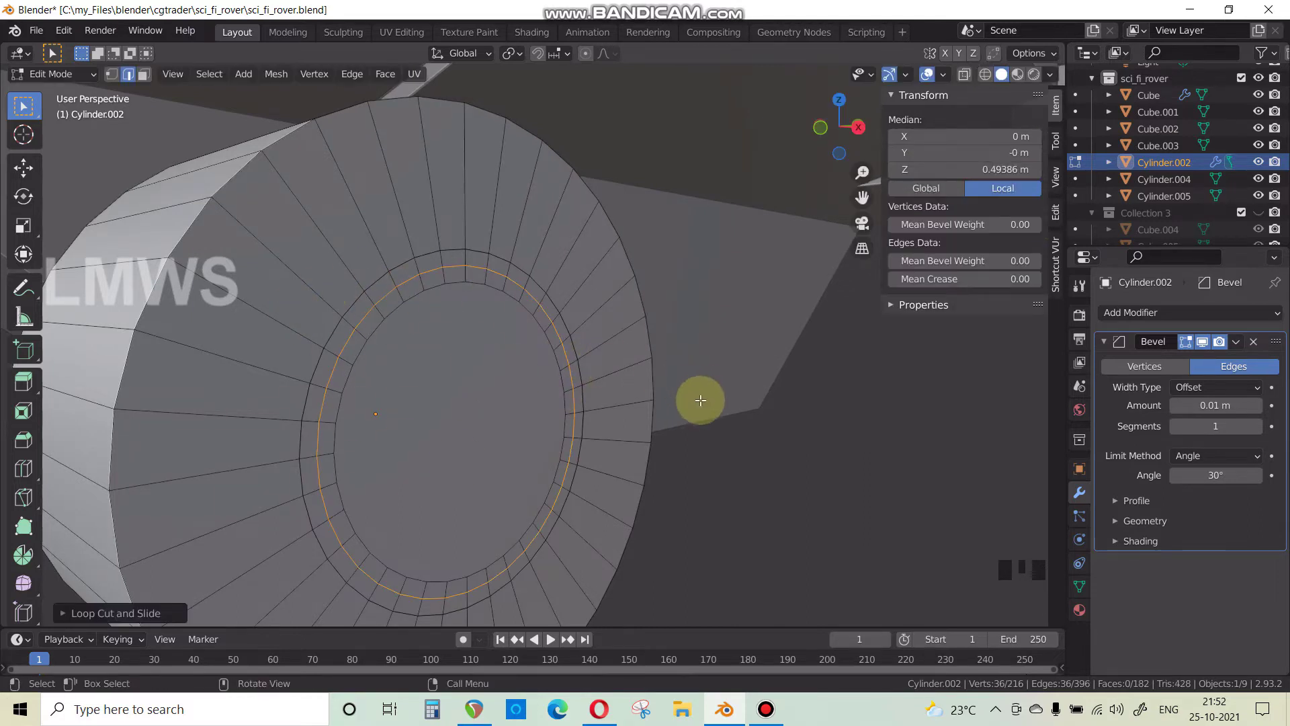
Bevel the hub ring's edge loop to a width of about 0.034 m and switch to face selection.
key(ctrl+b)
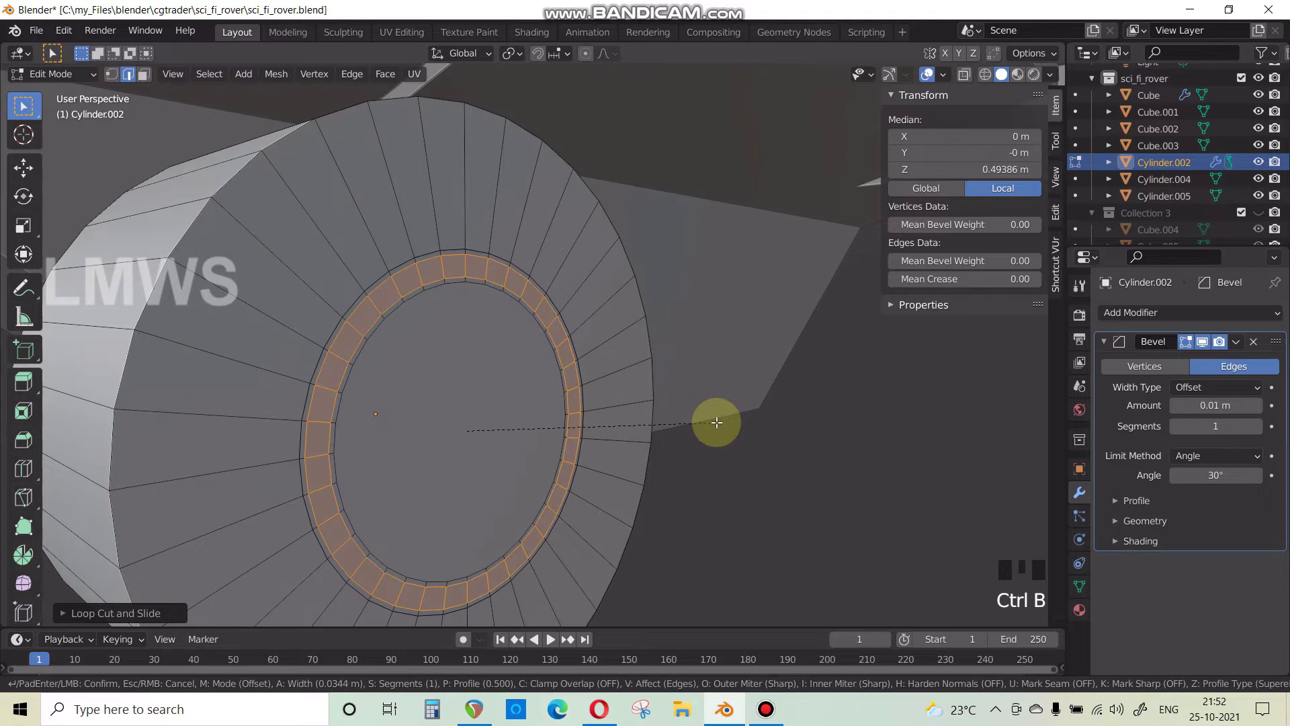
click(716, 422)
click(144, 74)
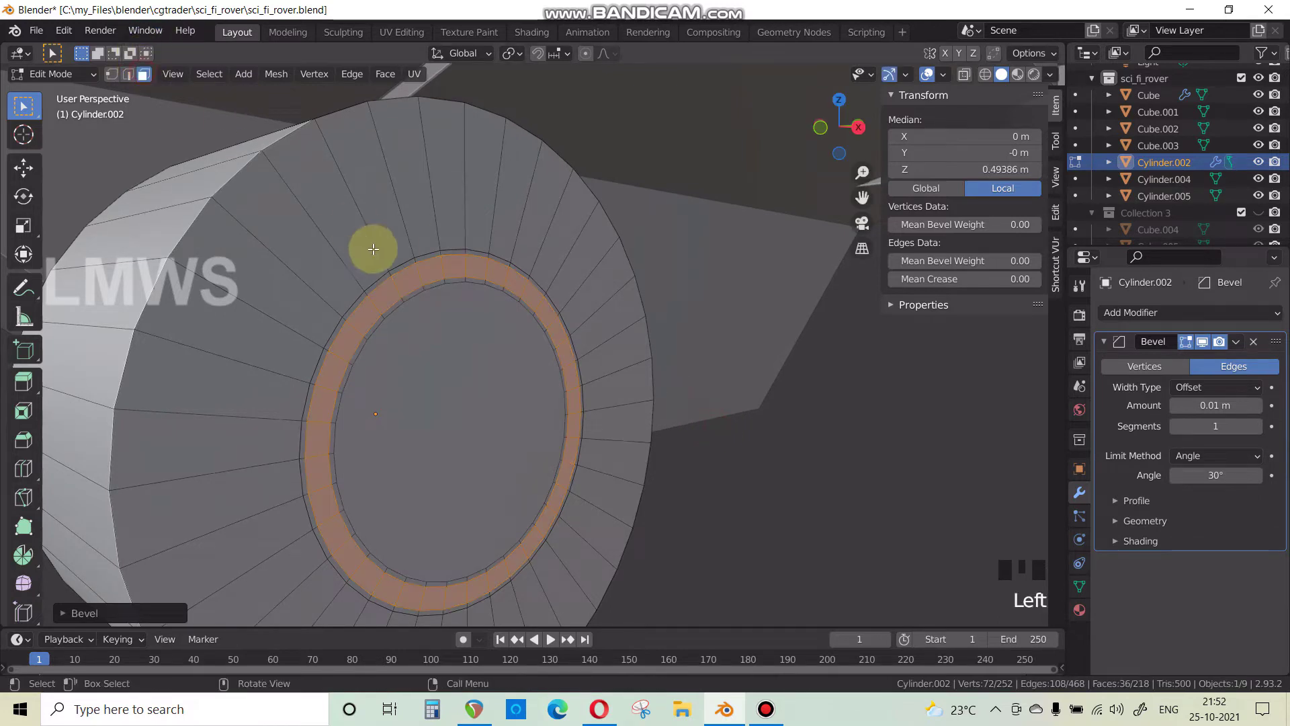
scroll(374, 244, up, 2)
key(e)
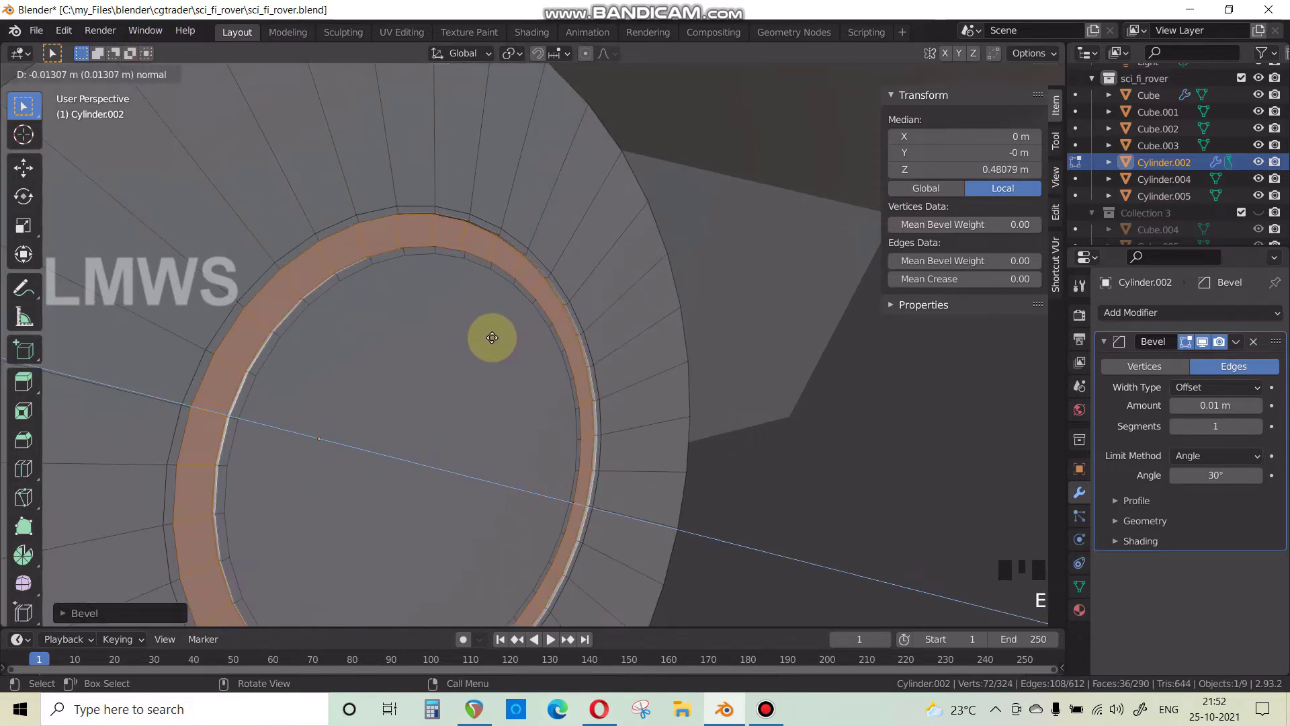
right_click(470, 339)
key(ctrl+z)
Move the hub ring's faces inward about 0.01 m along X and extrude them about 0.009 m further in.
key(g)
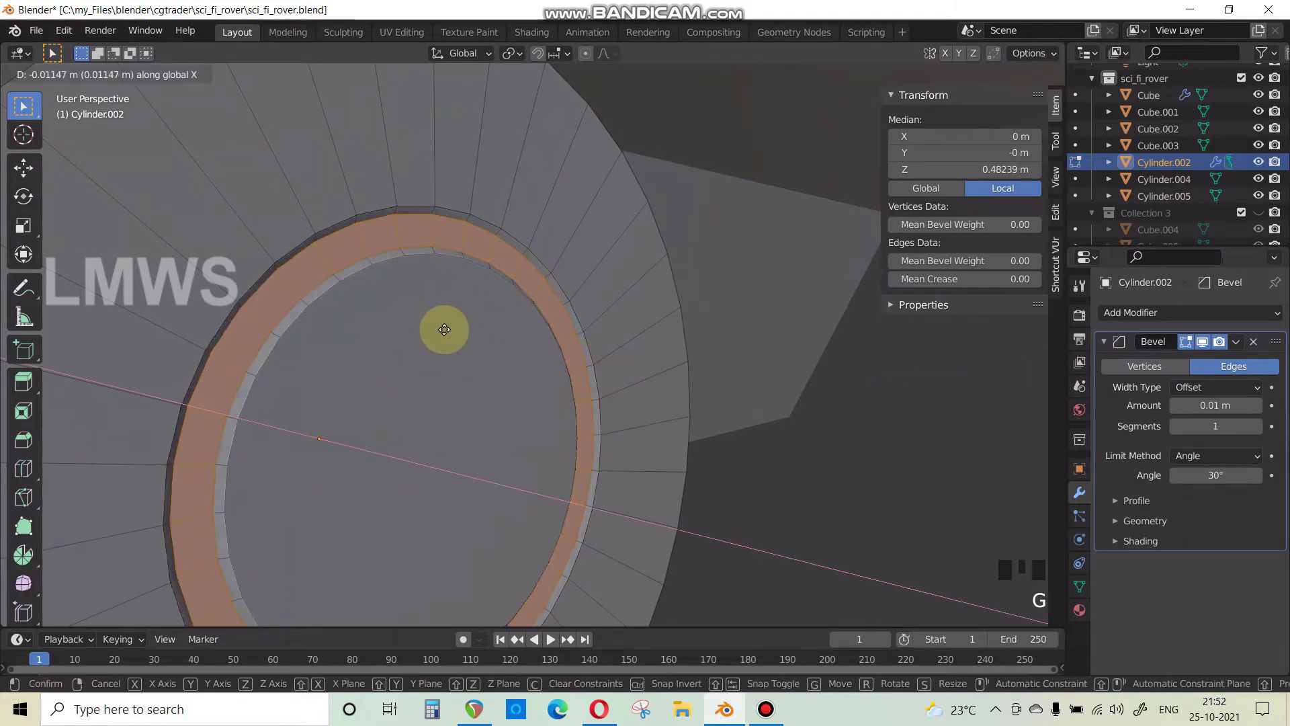
click(441, 328)
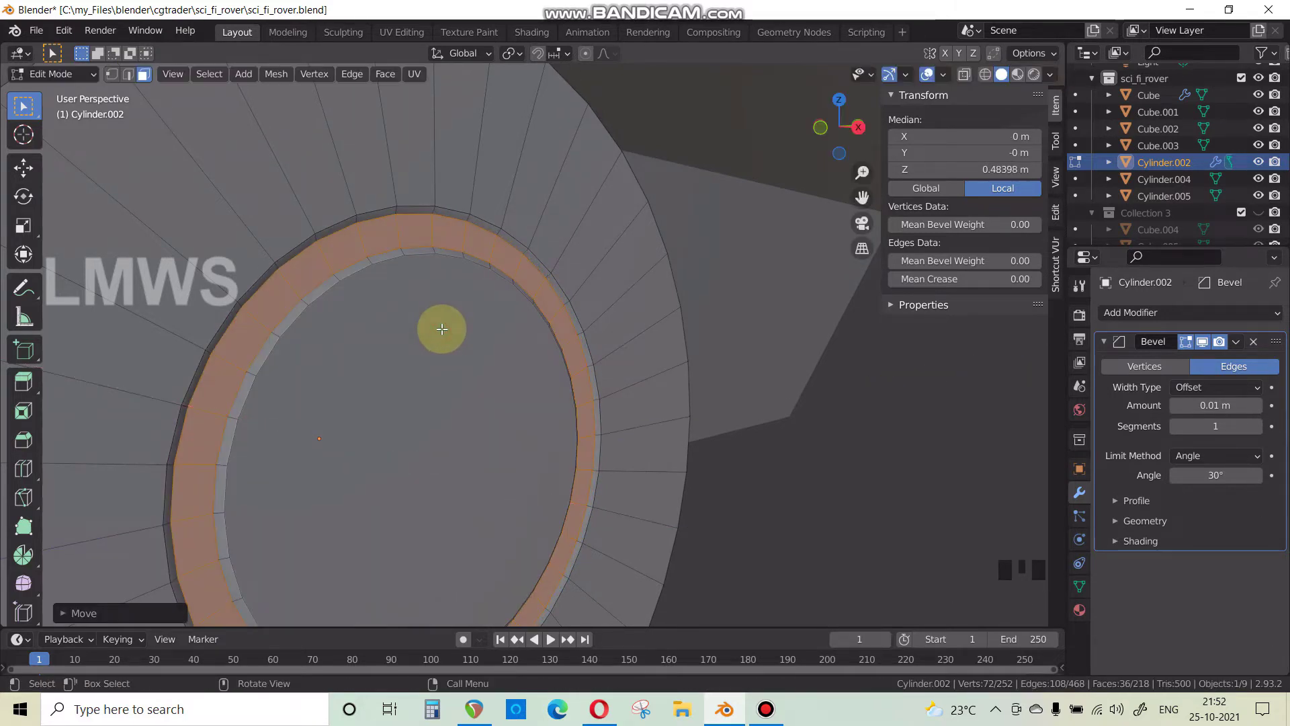
key(e)
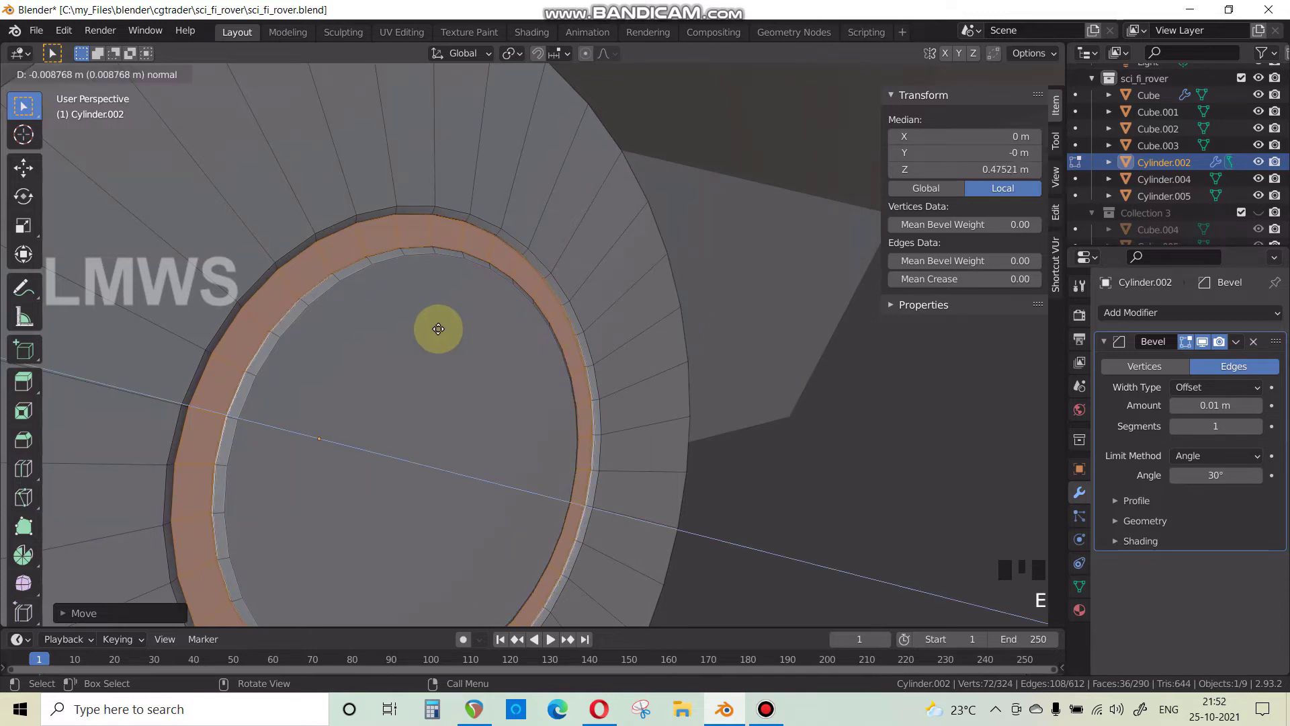
click(438, 328)
key(Tab)
Save the file and set the wheel's bevel amount to 0.05 m.
middle_drag(423, 287, 432, 349)
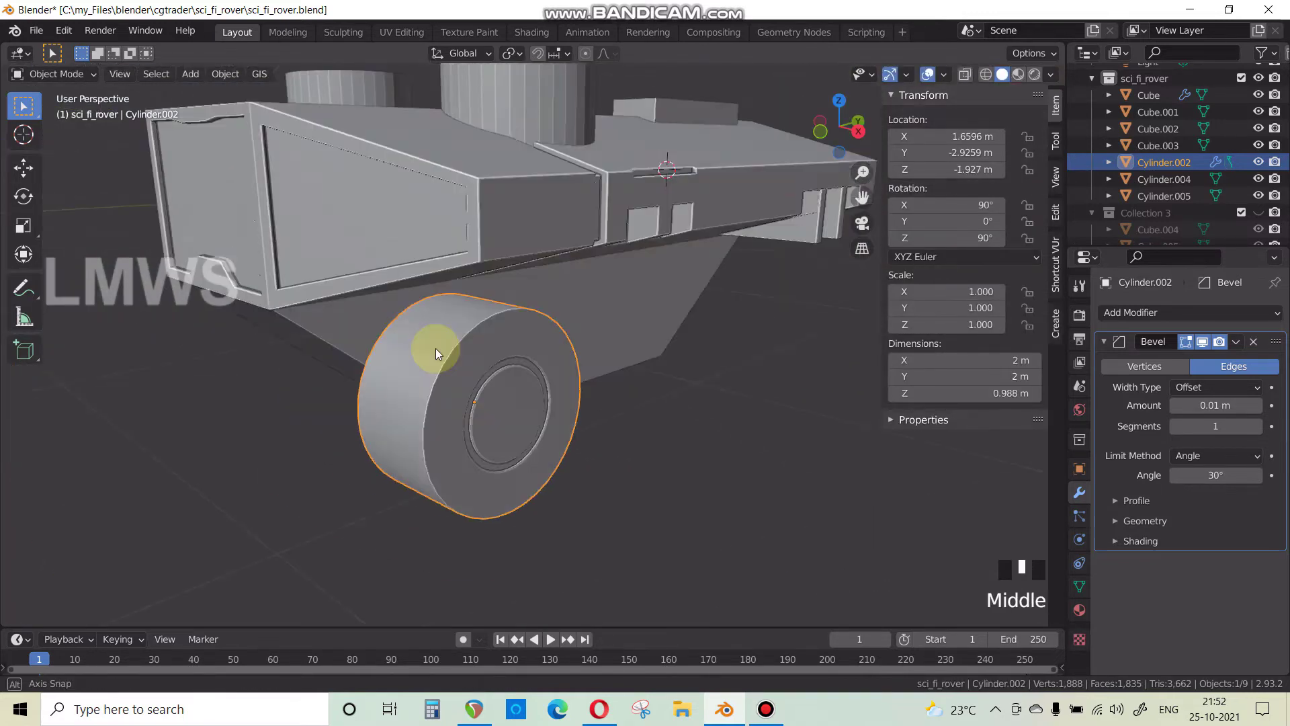
scroll(395, 354, up, 3)
scroll(396, 347, up, 2)
key(ctrl+s)
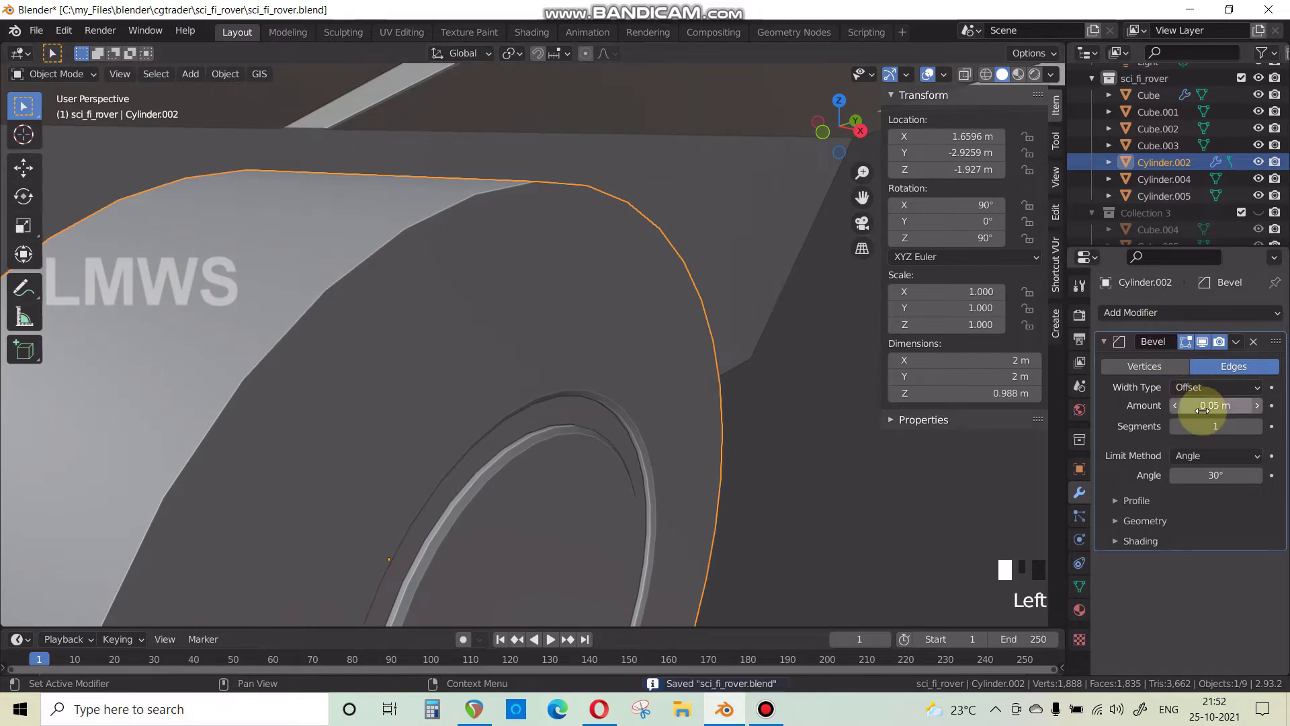
scroll(414, 388, down, 3)
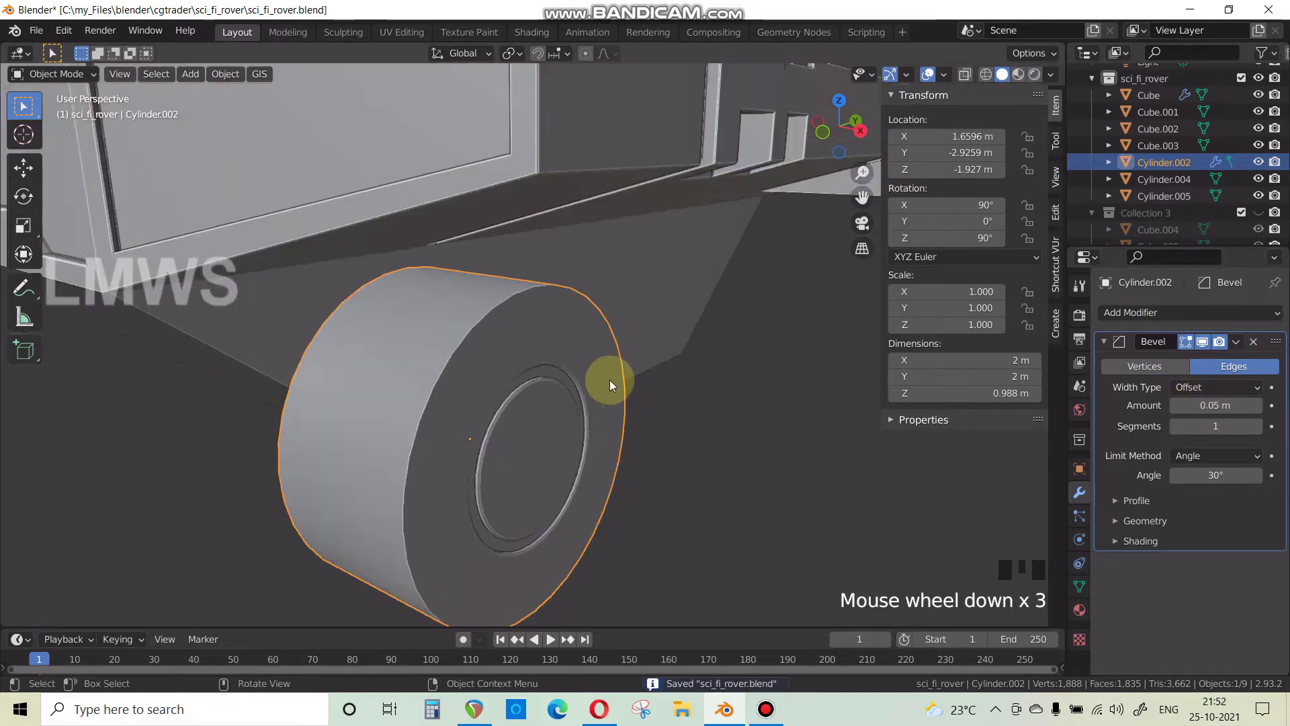
Undo the bevel amount change, the recessed ring, its loop cut and the hub face extrusion.
key(ctrl+z)
key(ctrl+z)
key(ctrl+z)
key(ctrl+z)
key(ctrl+z)
key(ctrl+z)
key(ctrl+z)
key(ctrl+z)
key(ctrl+z)
key(ctrl+z)
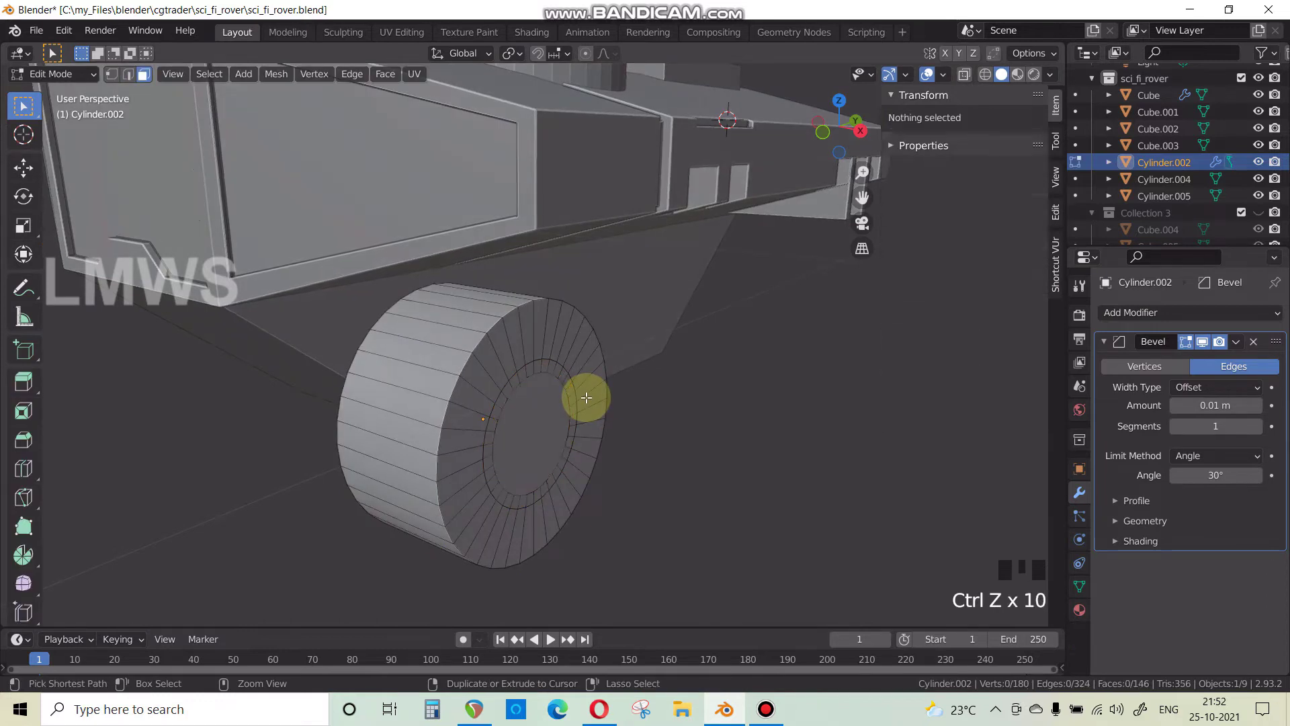
key(ctrl+z)
key(ctrl+z)
key(ctrl+z)
key(ctrl+z)
Try bevel amounts of 0.05 m and 0.1 m on the wheel in object mode.
key(Tab)
scroll(792, 416, up, 1)
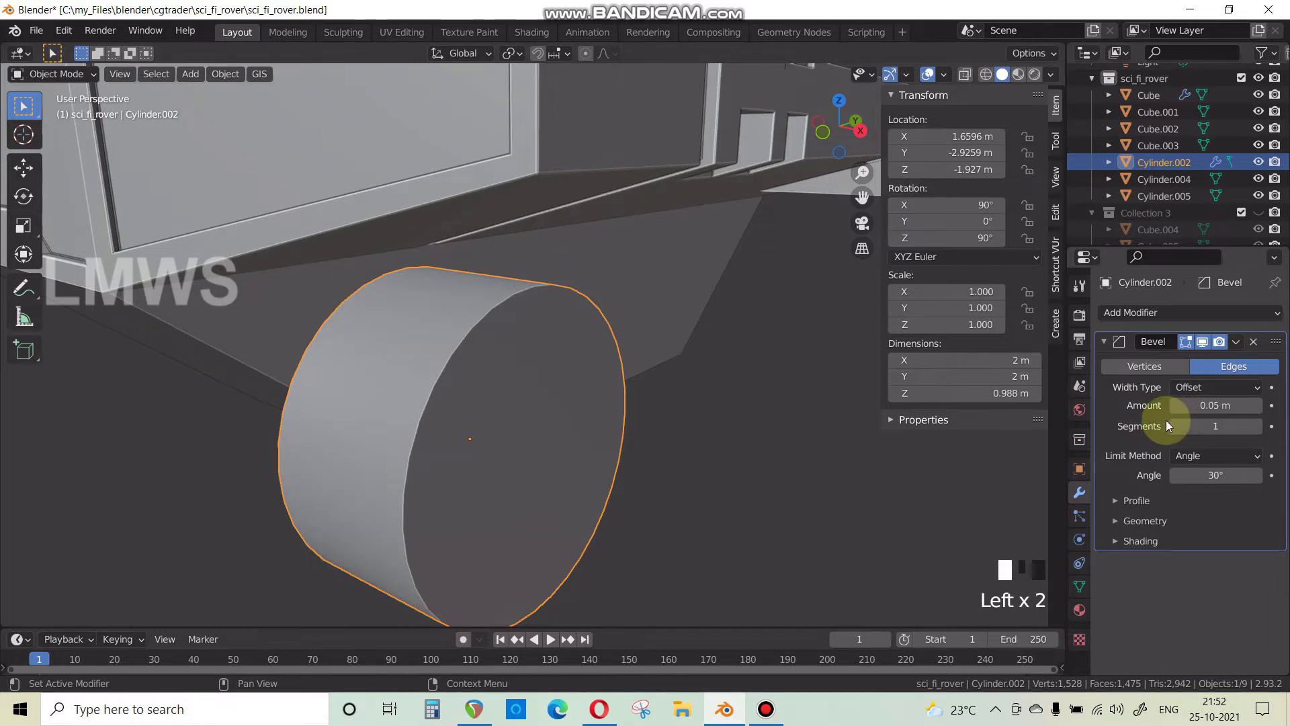
click(1192, 412)
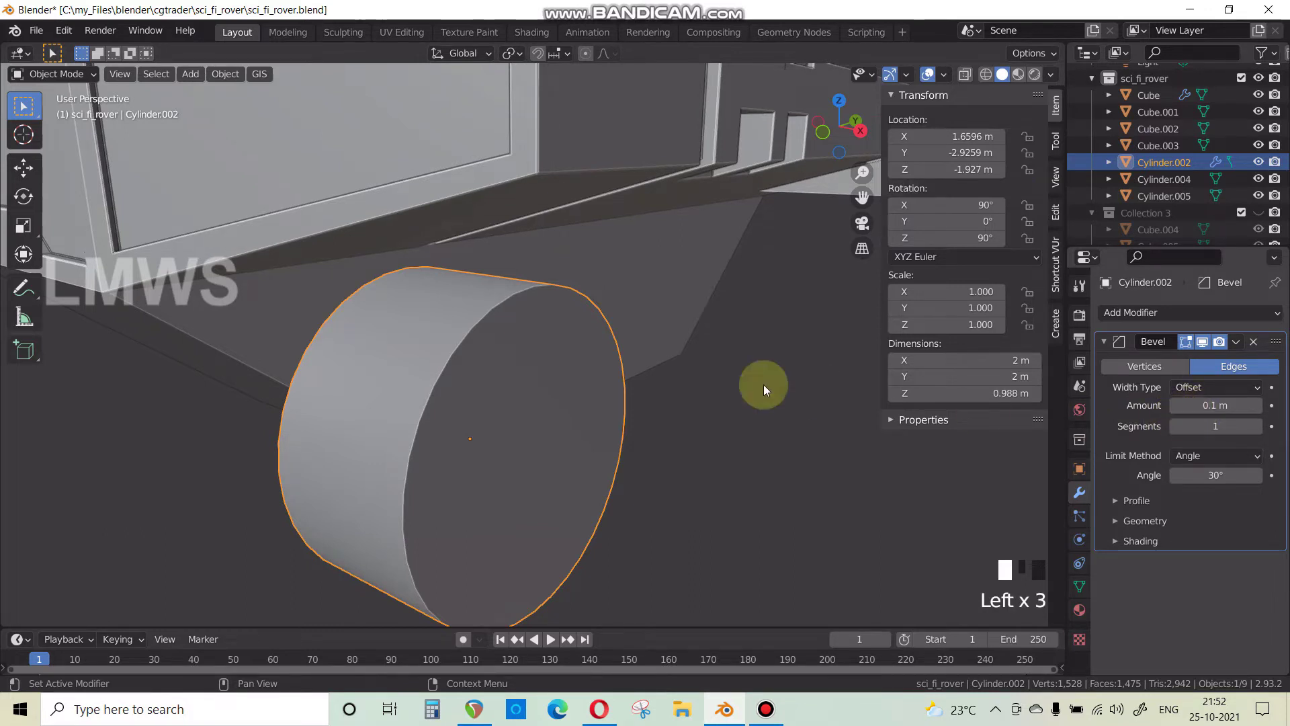
scroll(586, 401, down, 1)
scroll(571, 380, up, 2)
Undo the bevel amount trials and the earlier wheel edits, back to the wheel face with a single hub circle.
key(ctrl+z)
key(ctrl+z)
key(ctrl+z)
key(ctrl+z)
key(ctrl+z)
key(ctrl+z)
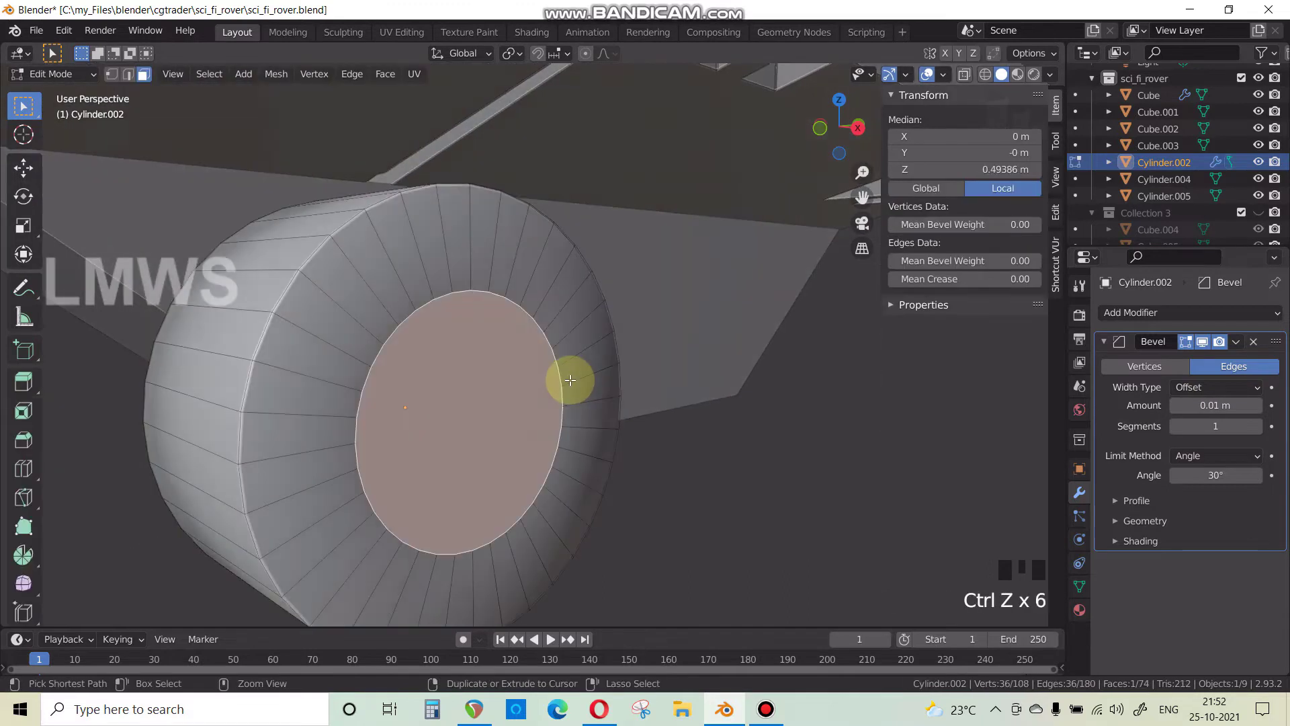
key(ctrl+z)
Delete the hub face and the surrounding ring of faces from the wheel's outer side.
click(464, 358)
alt+middle_drag(588, 395, 475, 390)
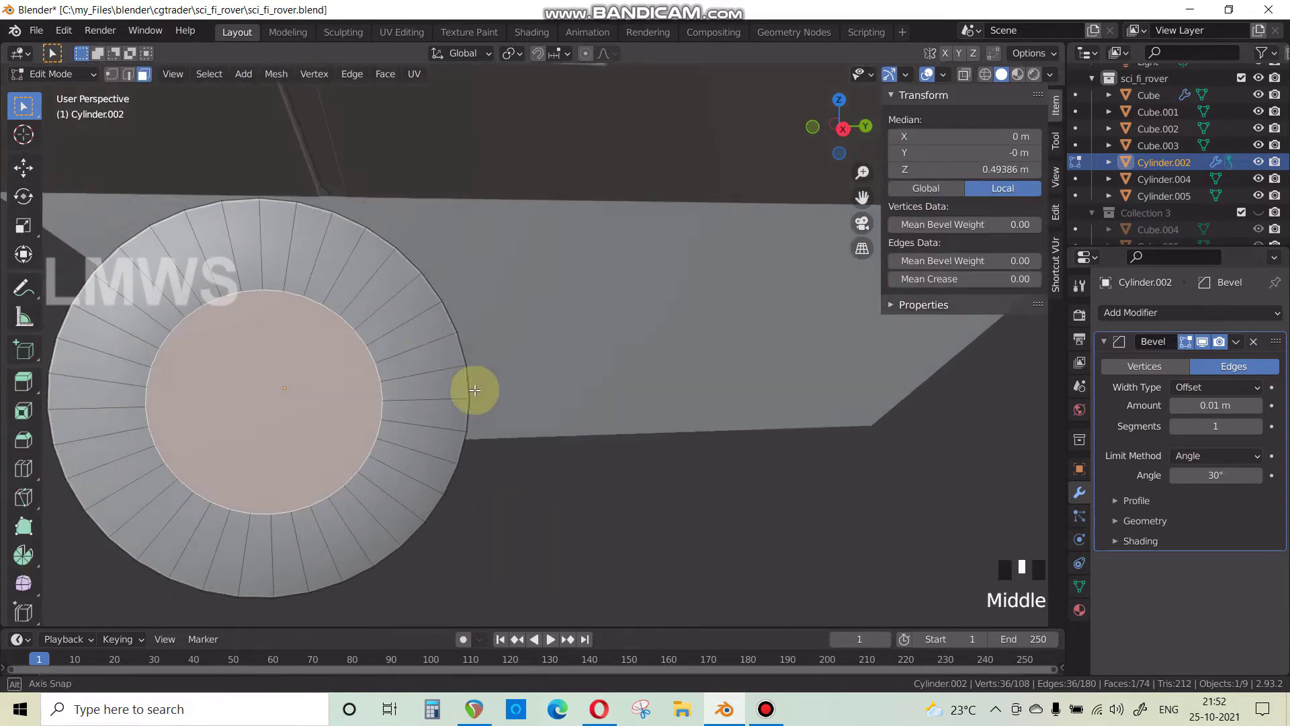
key(alt+a)
alt+click(352, 275)
shift+click(309, 341)
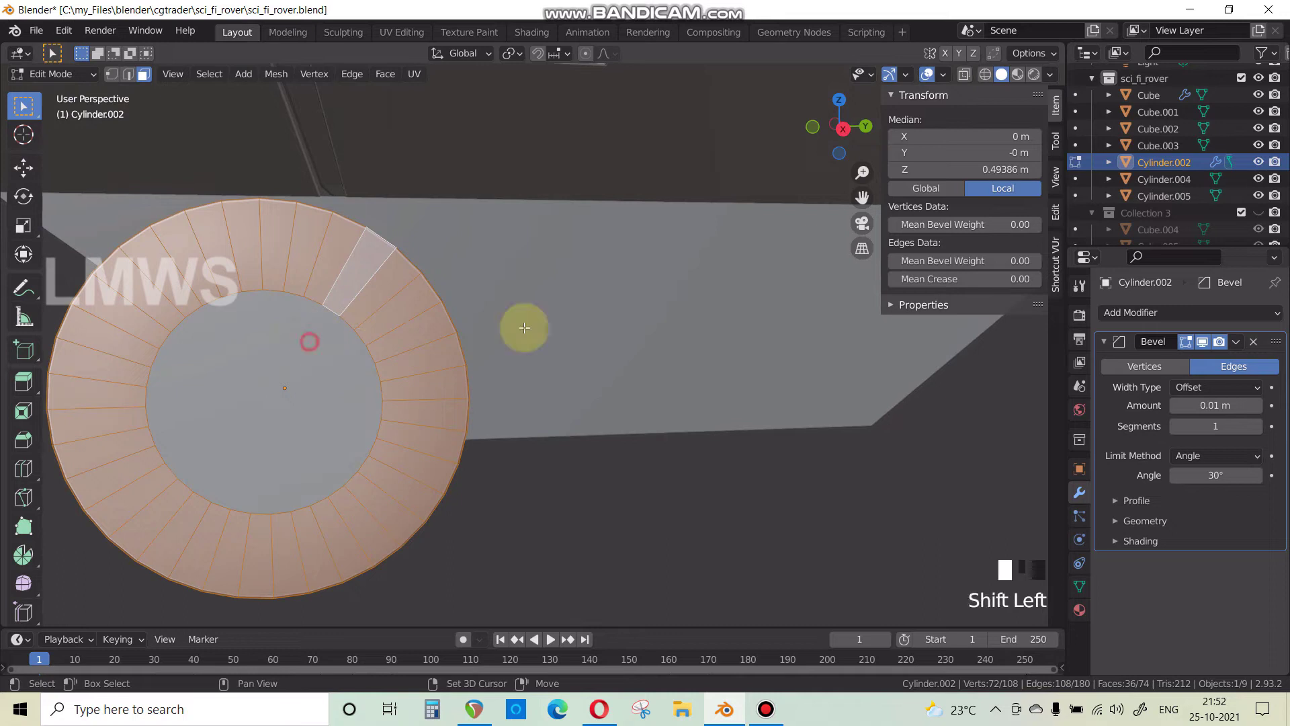
key(x)
click(578, 325)
Select the wheel's open rim edge loop, extrude it in place and scale it inward to form a side wall.
middle_drag(481, 364, 598, 375)
key(alt+a)
click(132, 76)
alt+click(509, 244)
scroll(639, 322, down, 2)
middle_drag(639, 322, 630, 320)
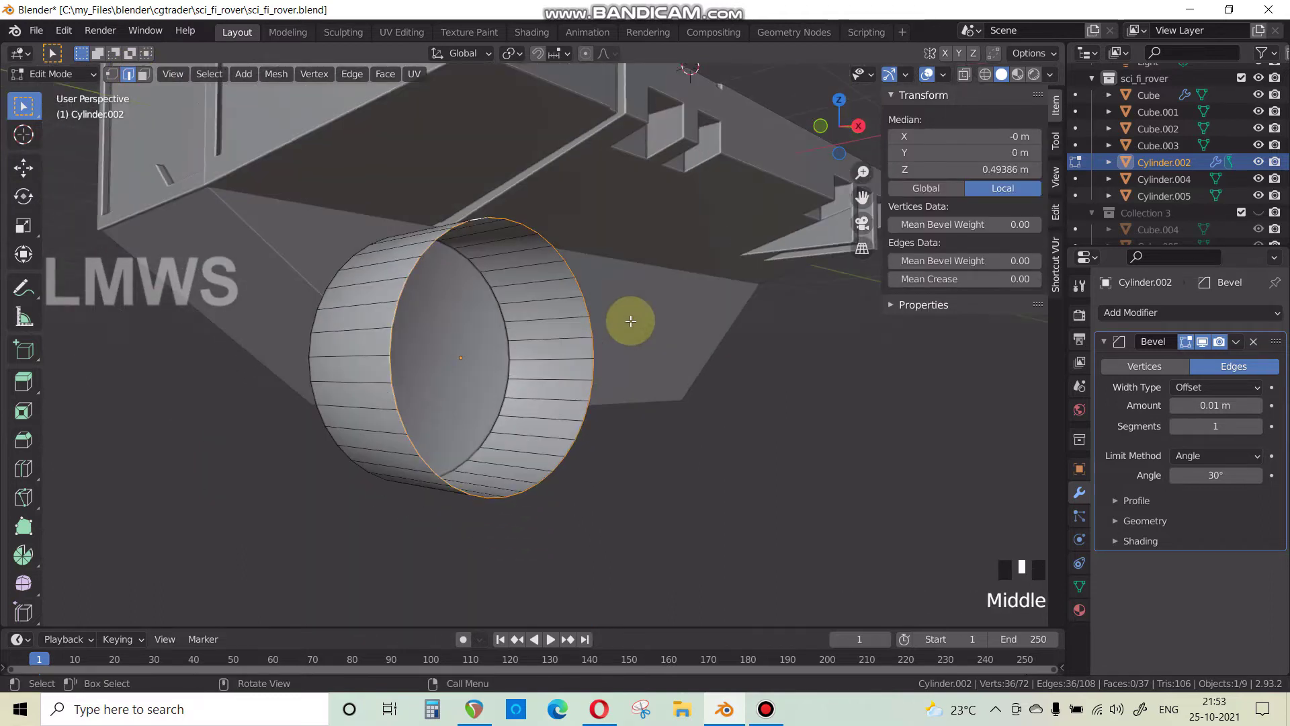
key(e)
right_click(728, 374)
key(s)
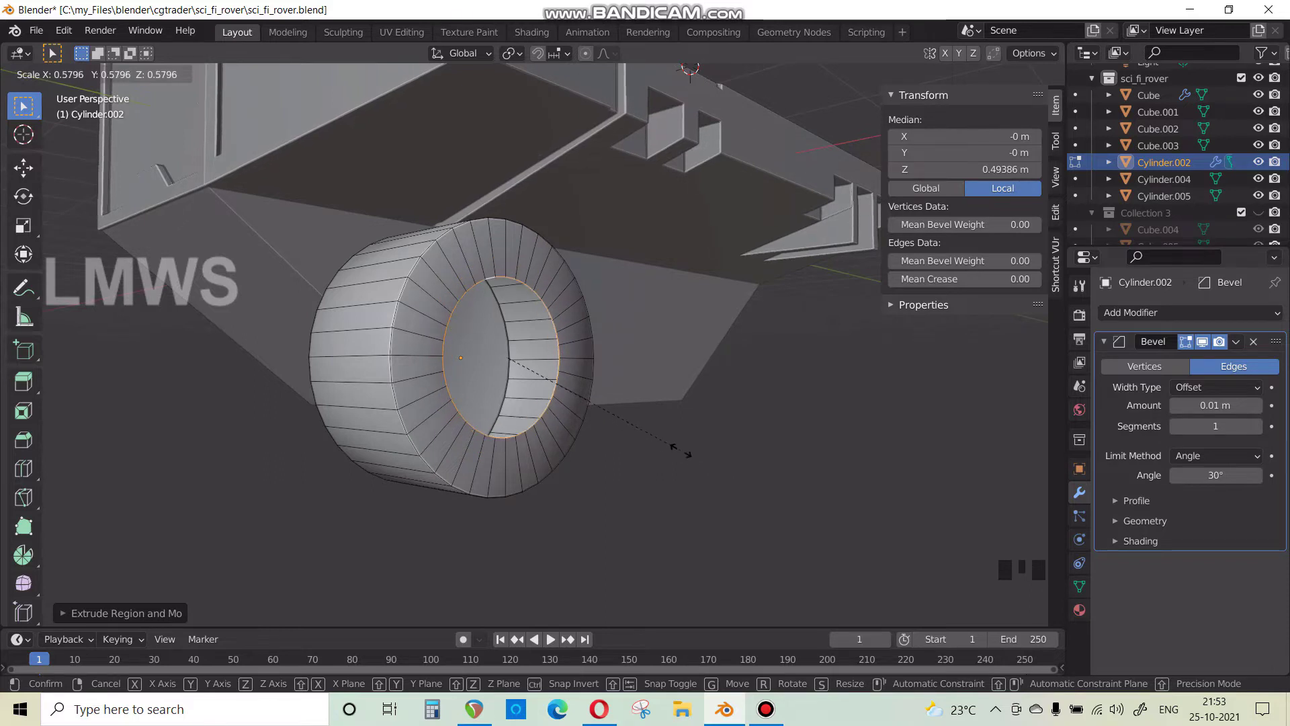
click(602, 427)
Check the wheel from several views, undo the rim extrusion and its scaling, and return to object mode.
key(KP_3)
key(KP_1)
key(KP_3)
scroll(724, 409, up, 5)
shift+middle_drag(723, 409, 667, 489)
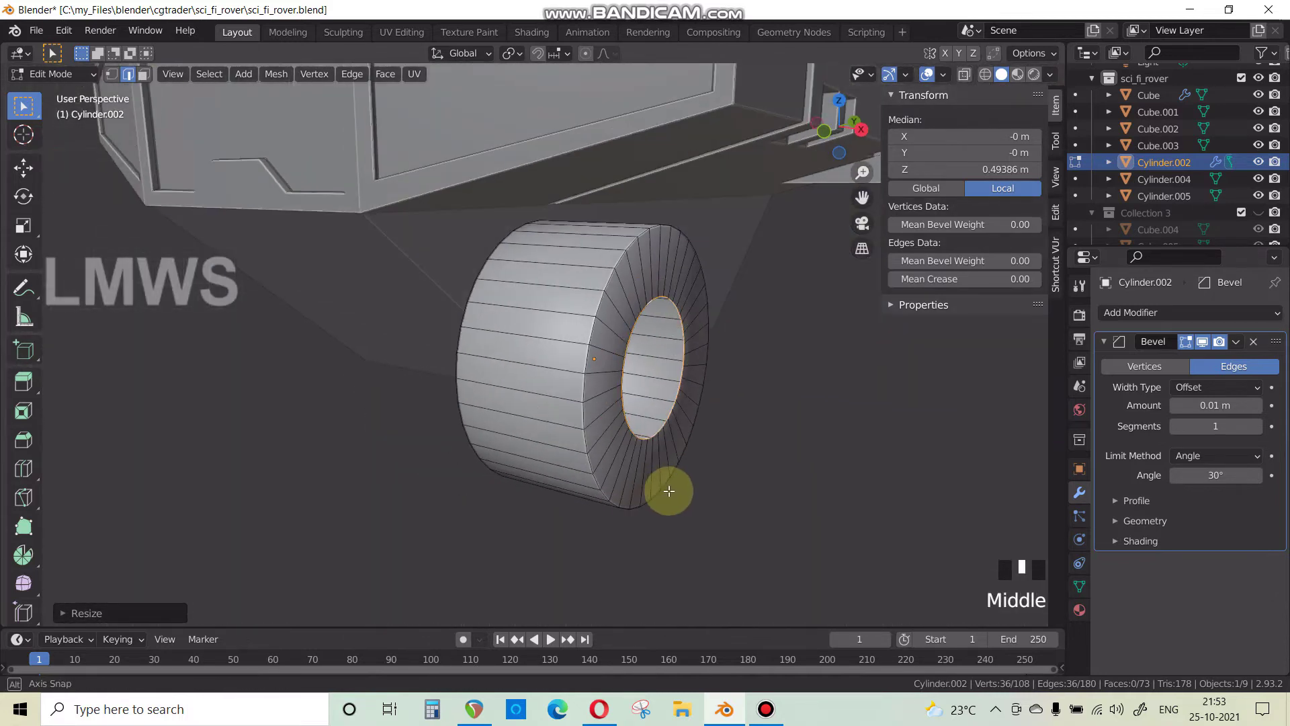
key(ctrl+z)
key(ctrl+z)
key(ctrl+z)
key(ctrl+z)
key(Tab)
middle_drag(584, 484, 656, 421)
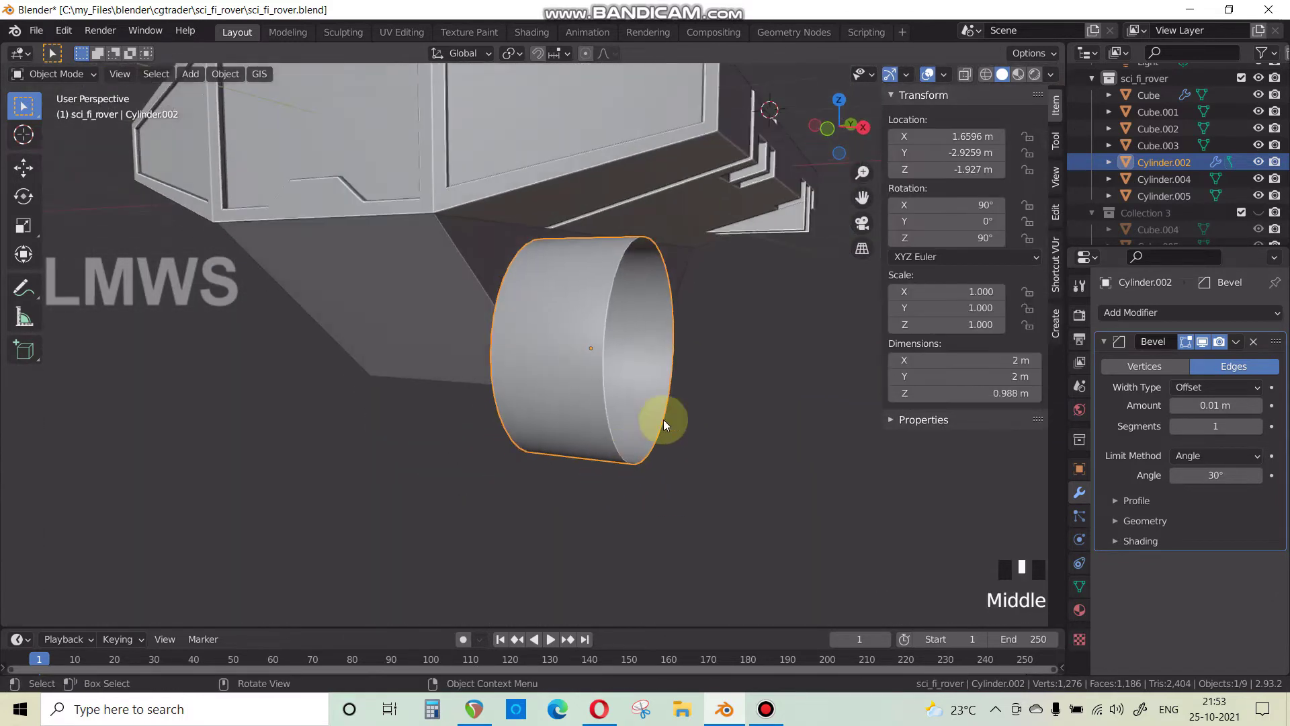
Restore the wheel after a trial deletion and snap the 3D cursor to its origin.
key(Delete)
key(ctrl+z)
key(shift+s)
click(694, 504)
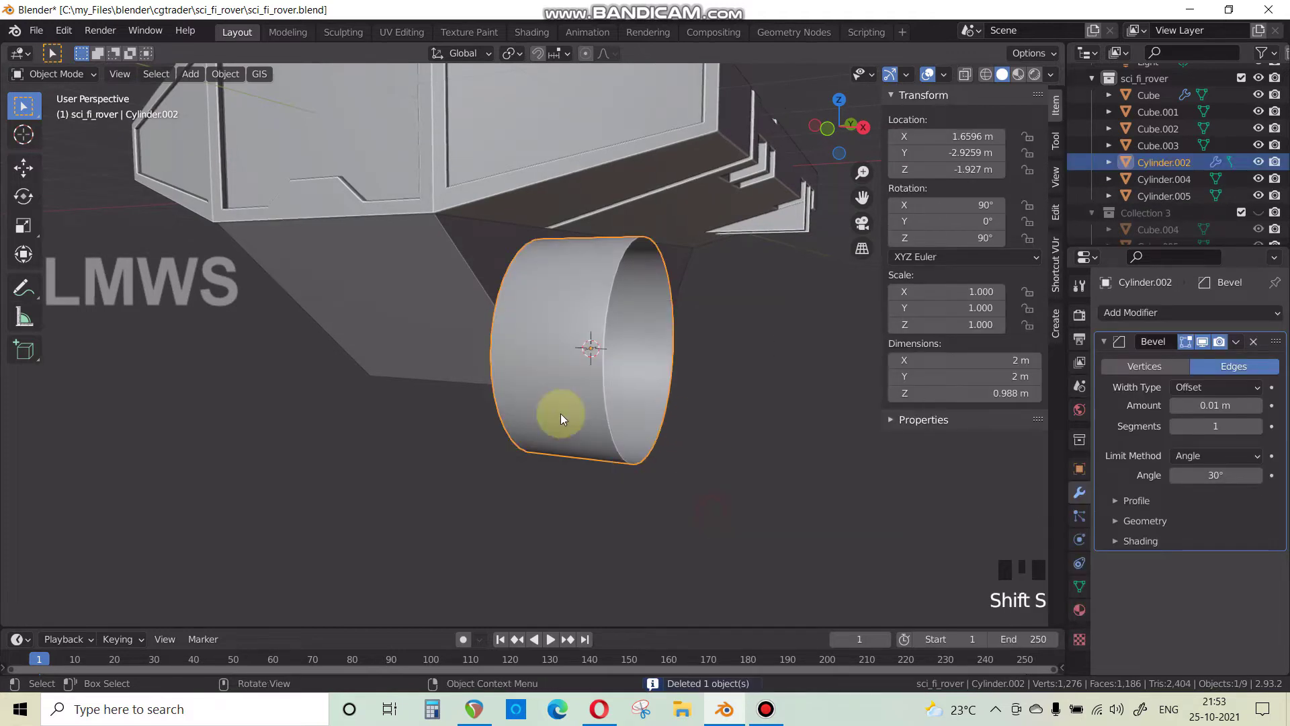
Try deleting the wheel object and restore it by undoing the deletion.
key(x)
click(694, 426)
key(KP_1)
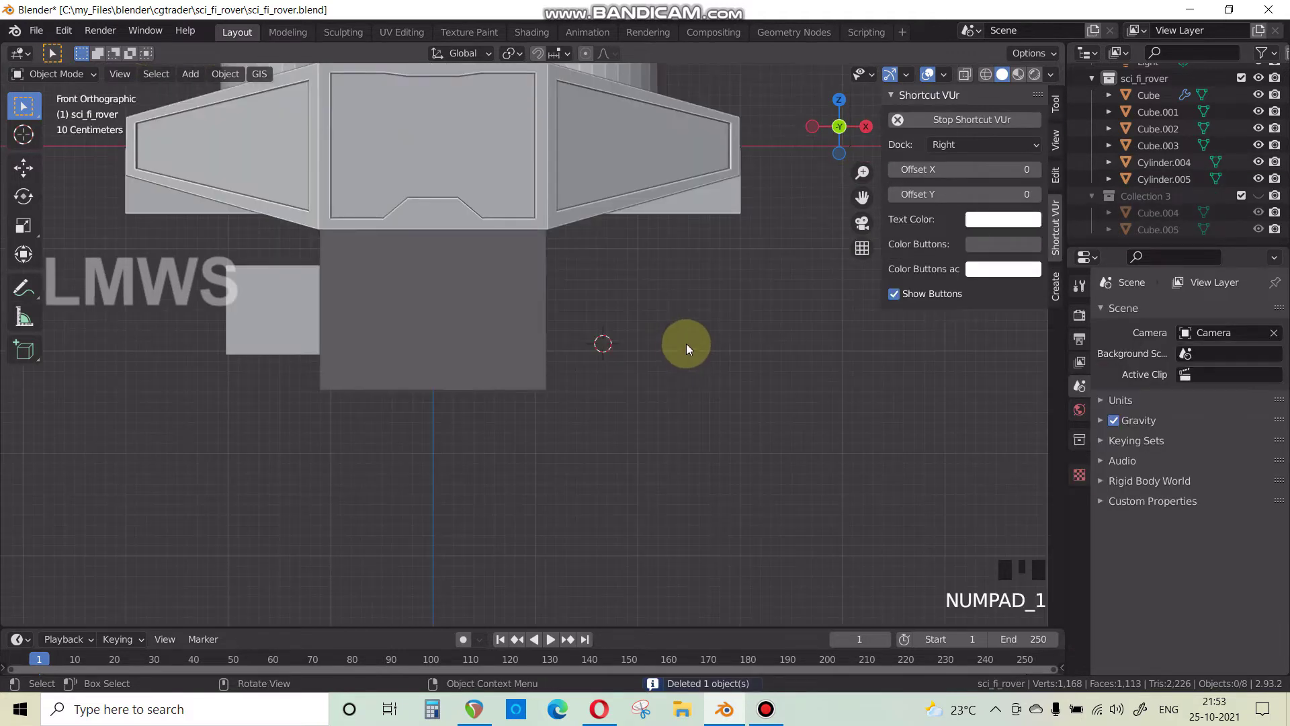
key(shift+a)
mouse_move(696, 313)
key(Escape)
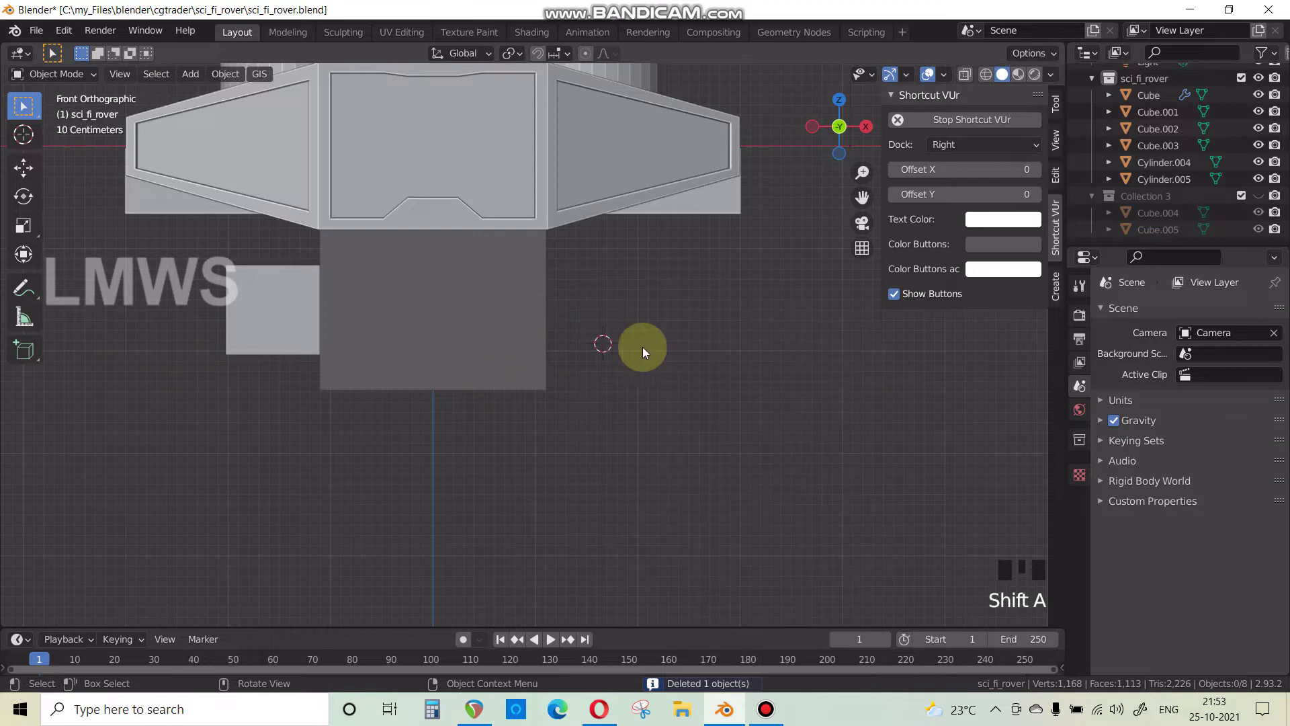
key(ctrl+z)
Add a new cylinder mesh at the 3D cursor, in the same place as the existing wheel.
click(668, 350)
key(shift+a)
mouse_move(668, 350)
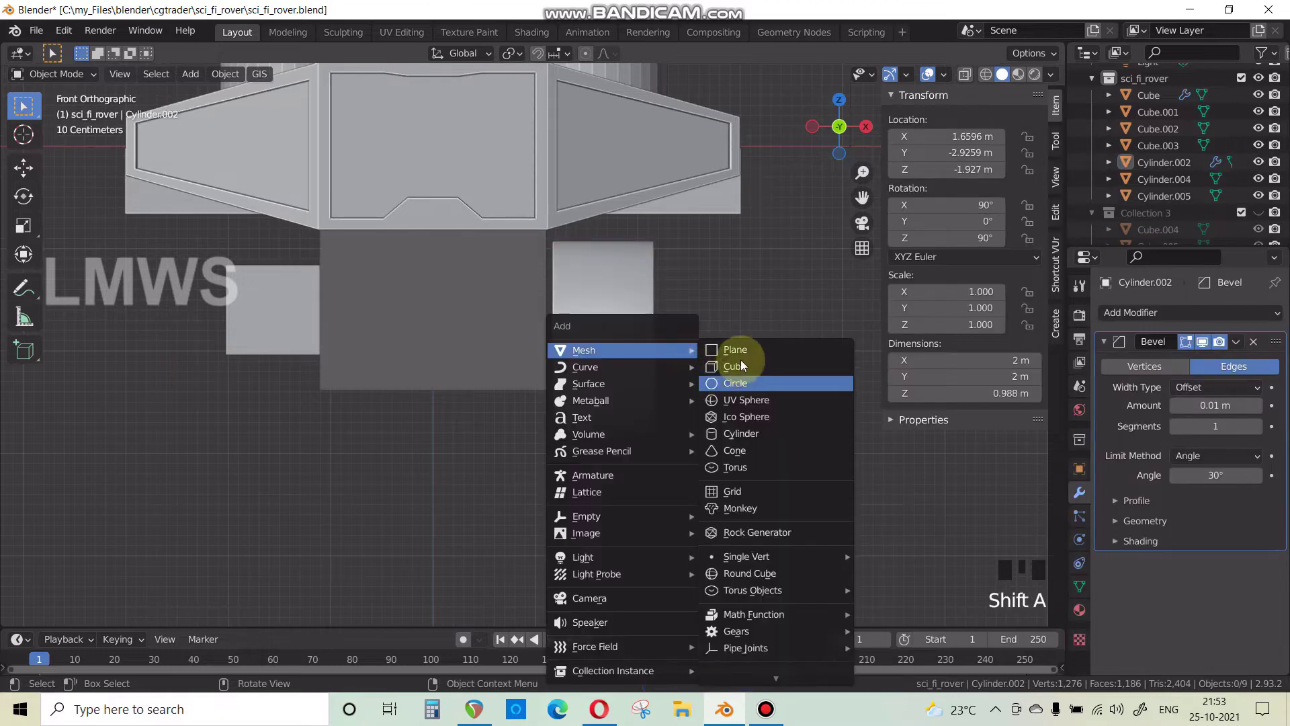
click(742, 432)
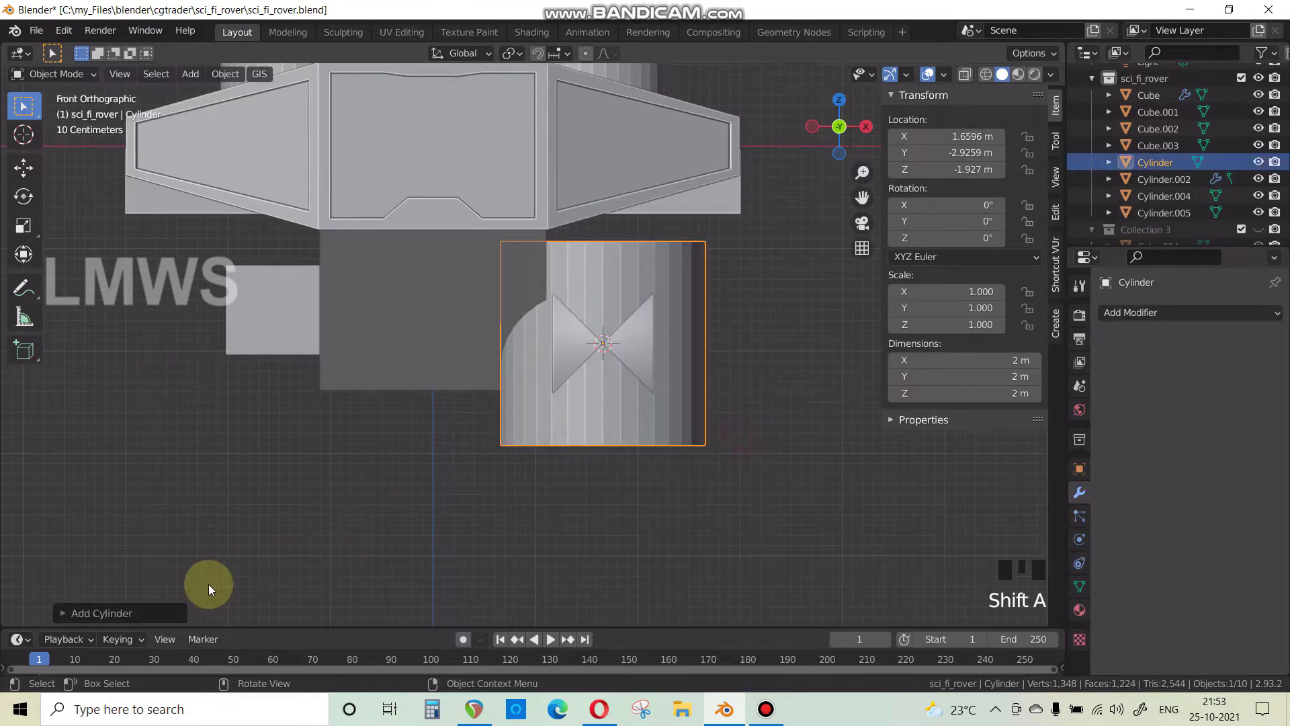
click(135, 617)
click(202, 389)
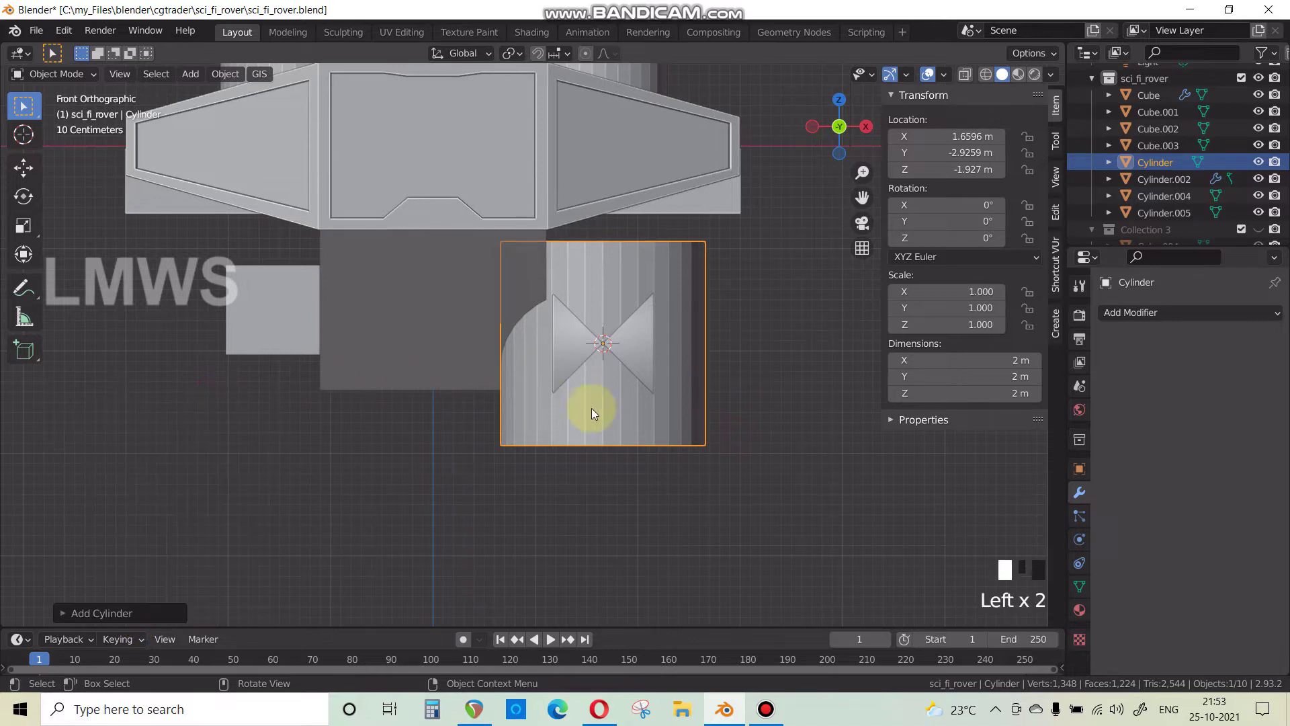
Rotate the new cylinder 90° about X and 90° about Z.
key(KP_3)
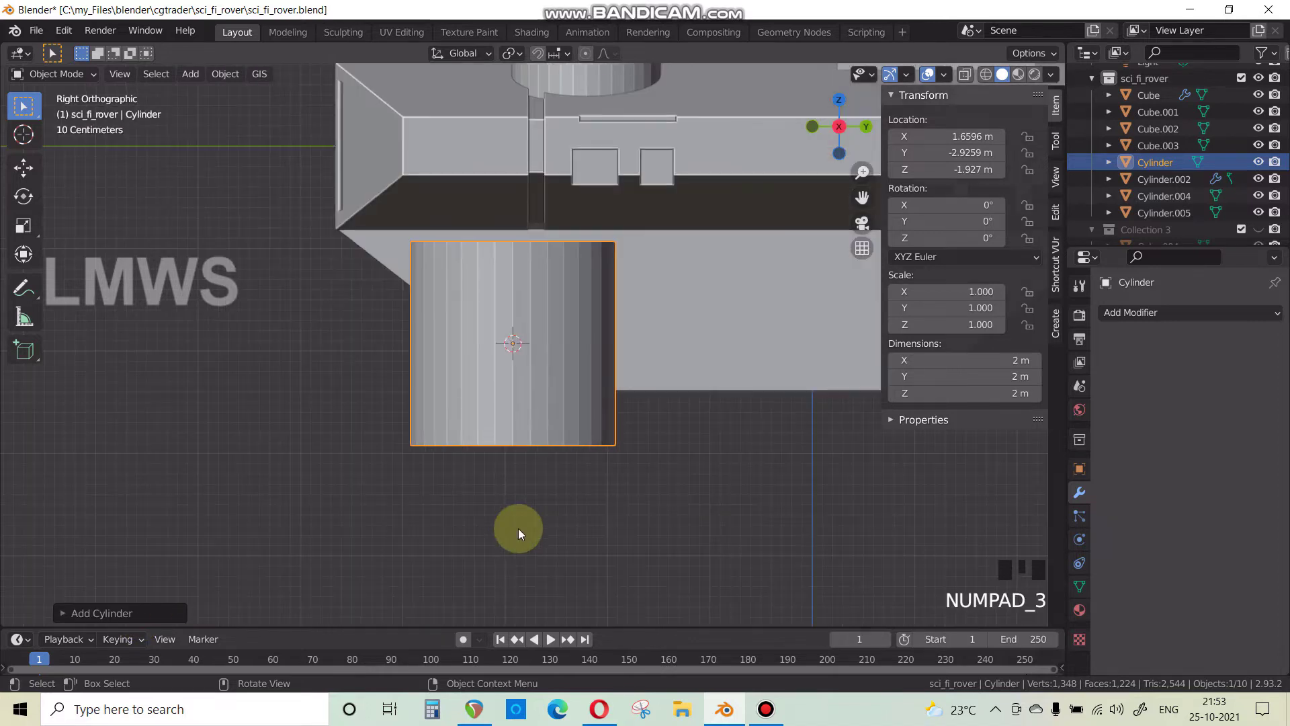
text(rx90)
key(Return)
text(r)
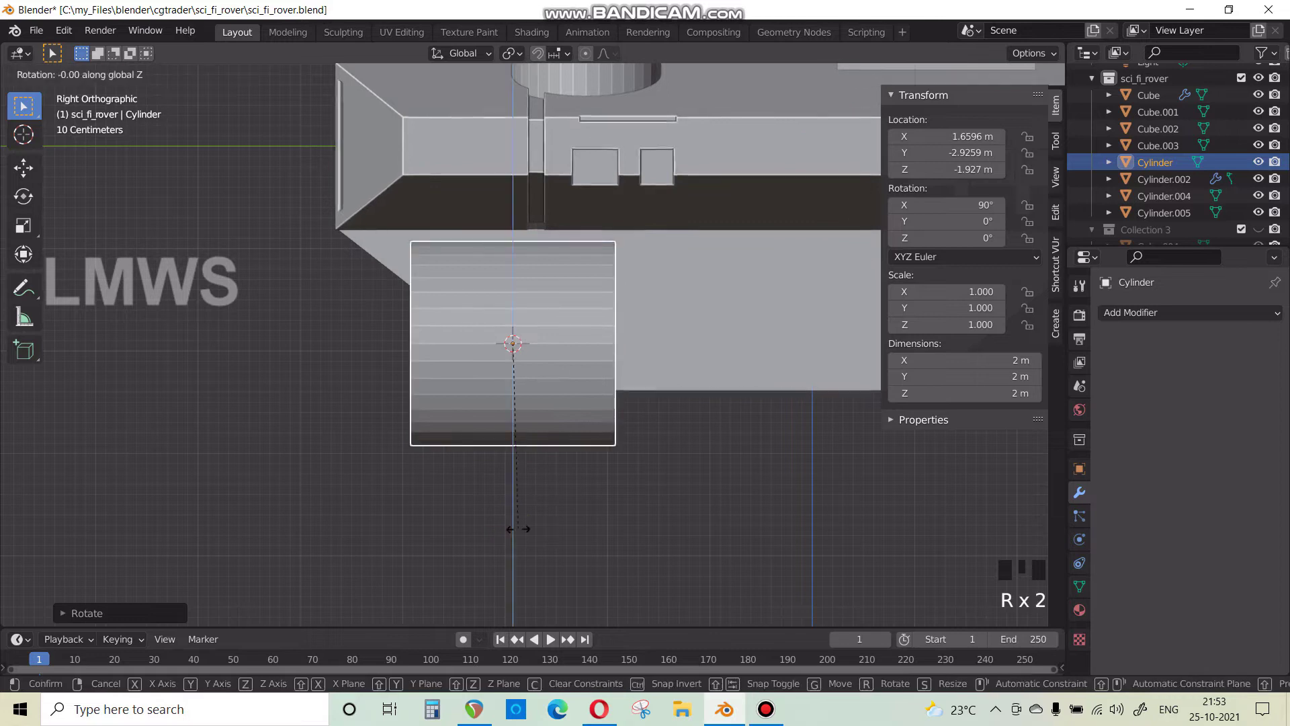
text(z90)
key(Return)
Narrow the new cylinder's mesh along X to about 0.47 of its width to match the old wheel.
click(986, 74)
scroll(571, 369, up, 2)
scroll(566, 393, down, 2)
middle_drag(567, 391, 716, 428)
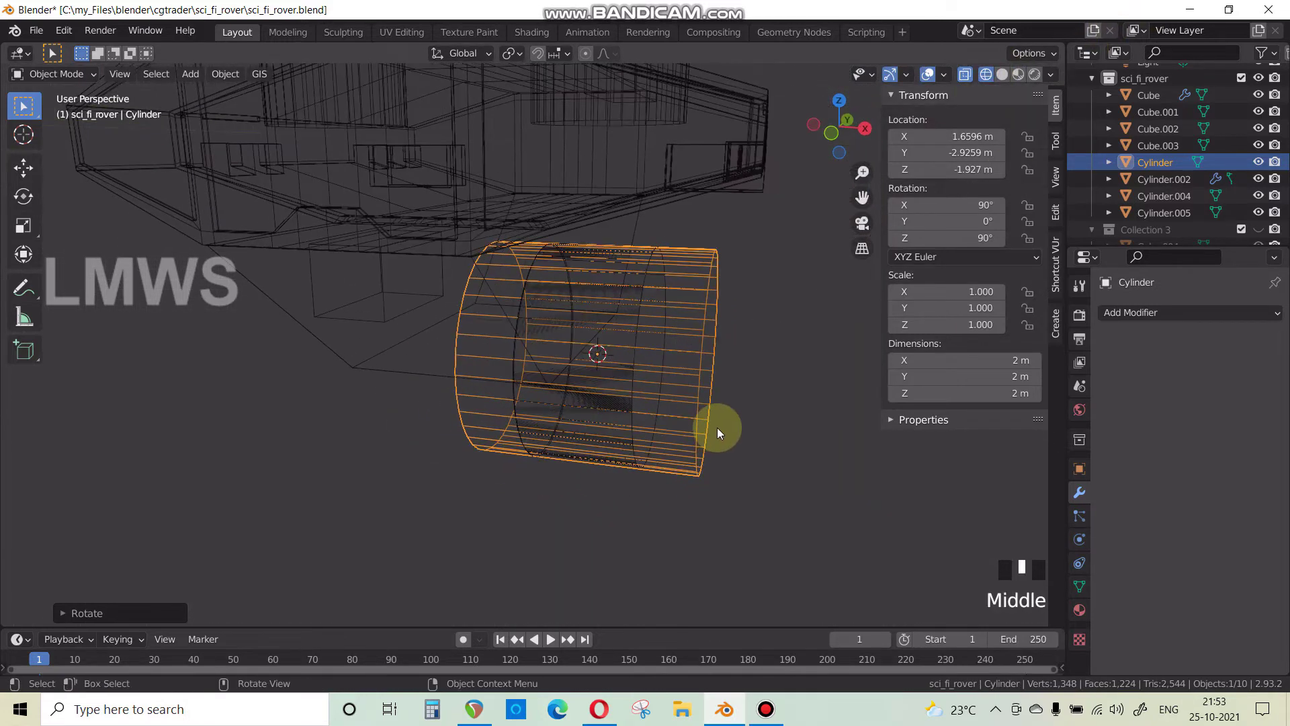
key(KP_1)
key(Tab)
key(s)
key(x)
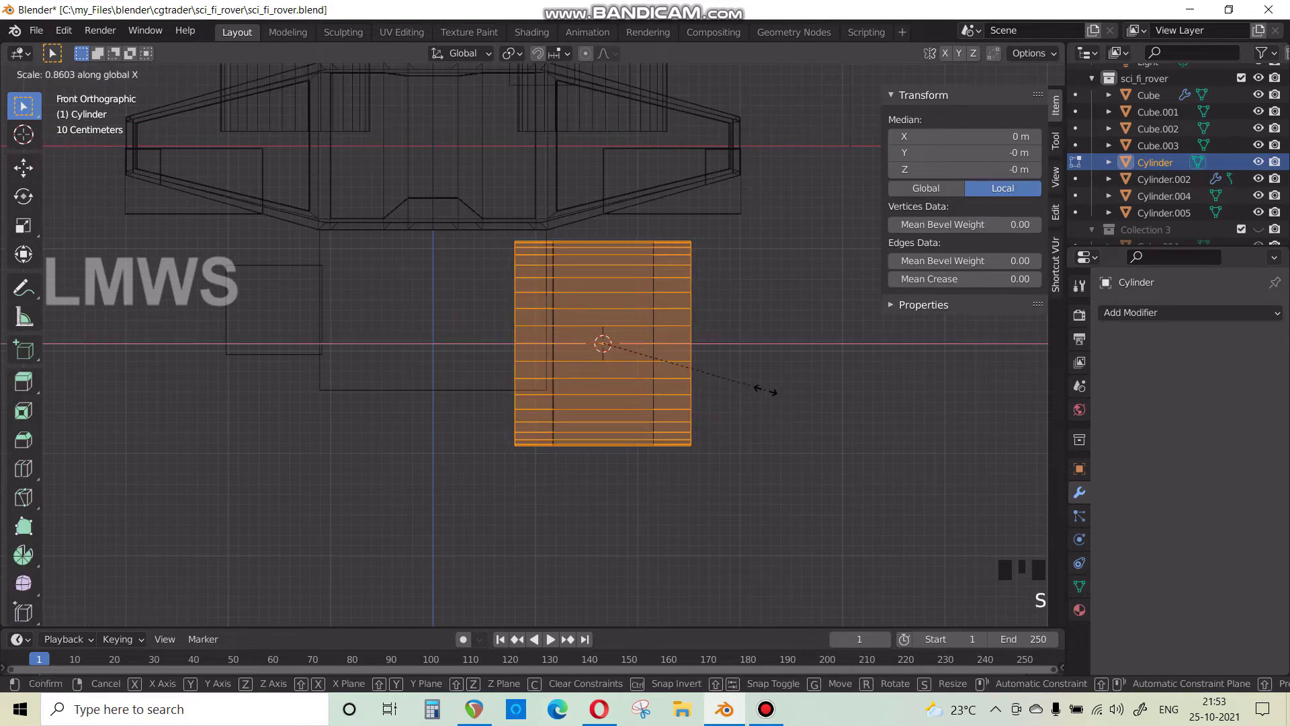
click(692, 375)
Delete the old wheel object that overlaps the new cylinder.
middle_drag(683, 406, 906, 118)
click(1002, 74)
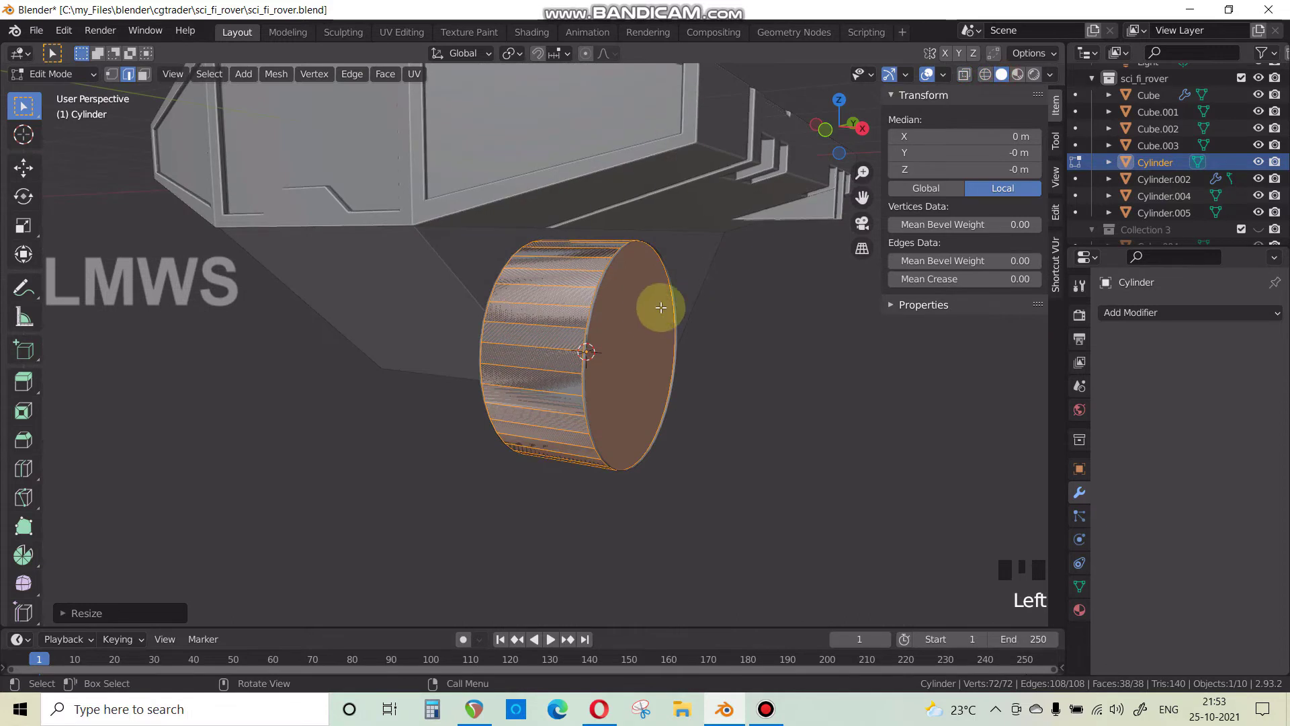
key(Tab)
click(587, 273)
key(x)
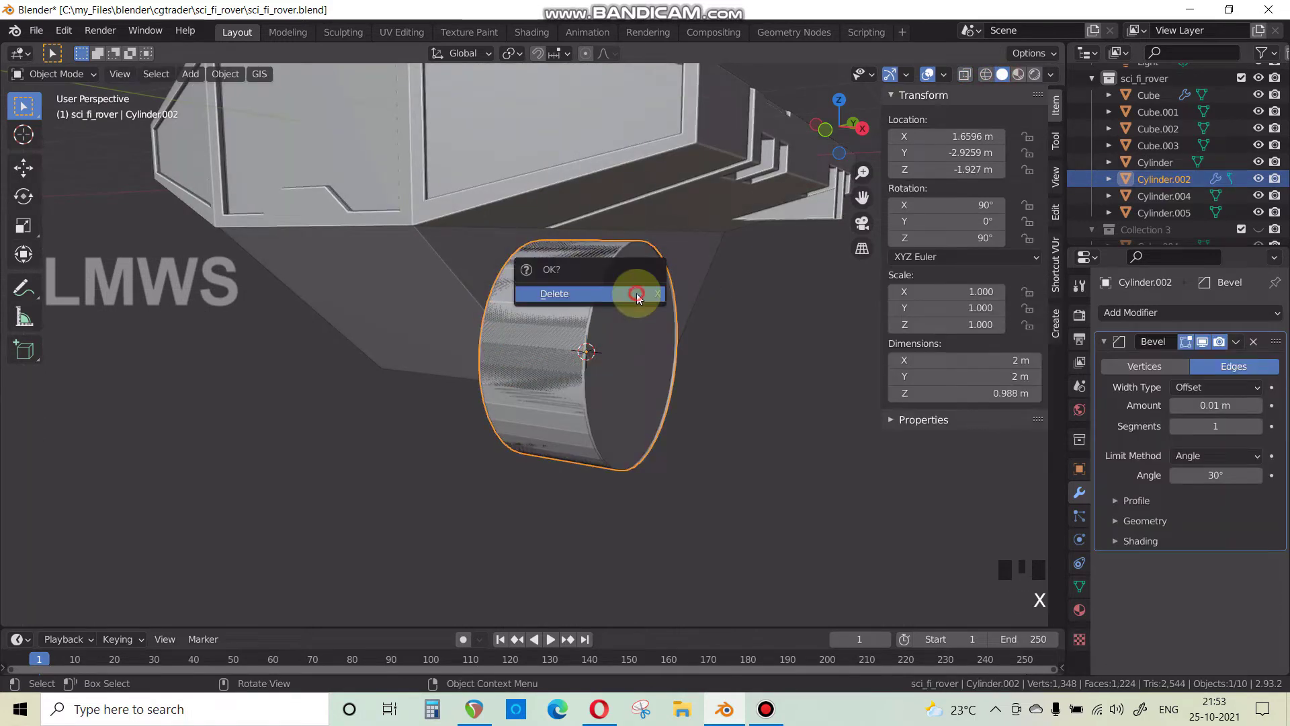
click(634, 294)
Extrude the new wheel's outer face in place and scale it to about 0.53, excluding X, for a hub circle.
click(624, 345)
key(Tab)
middle_drag(625, 345, 623, 397)
scroll(598, 348, up, 2)
click(143, 74)
click(605, 327)
key(e)
right_click(639, 411)
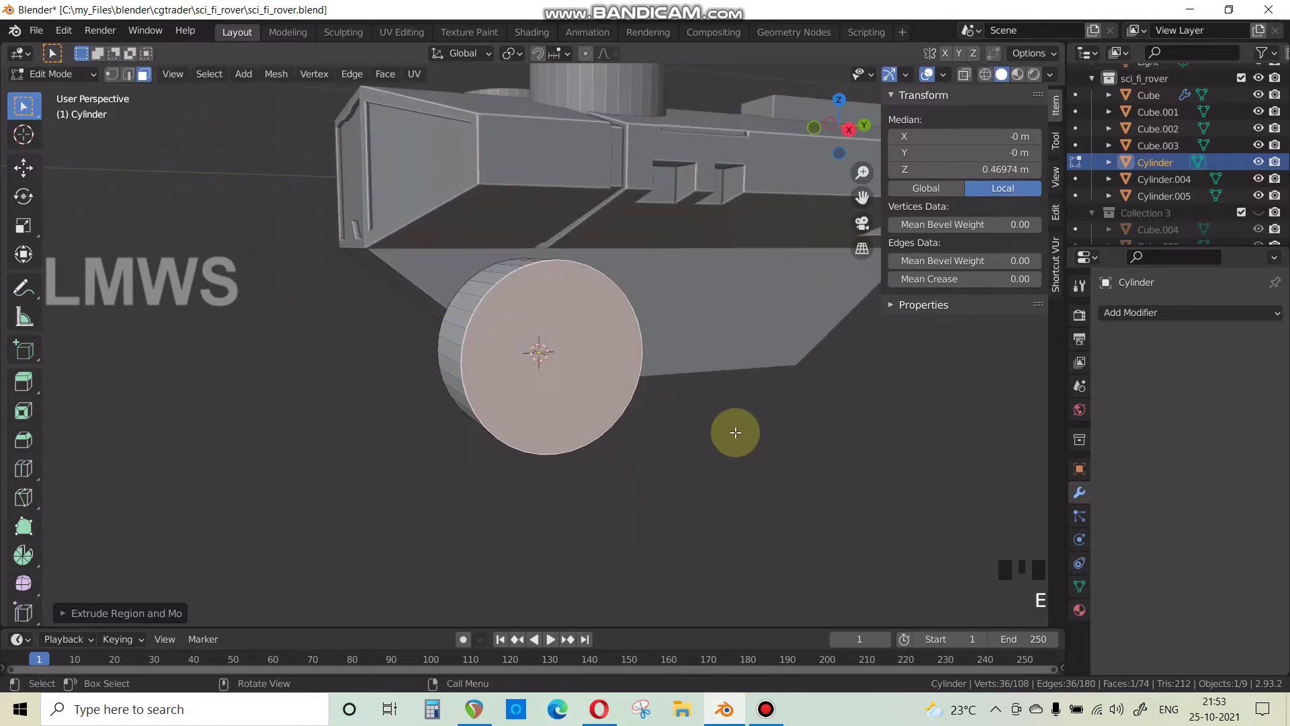
key(s)
key(shift+x)
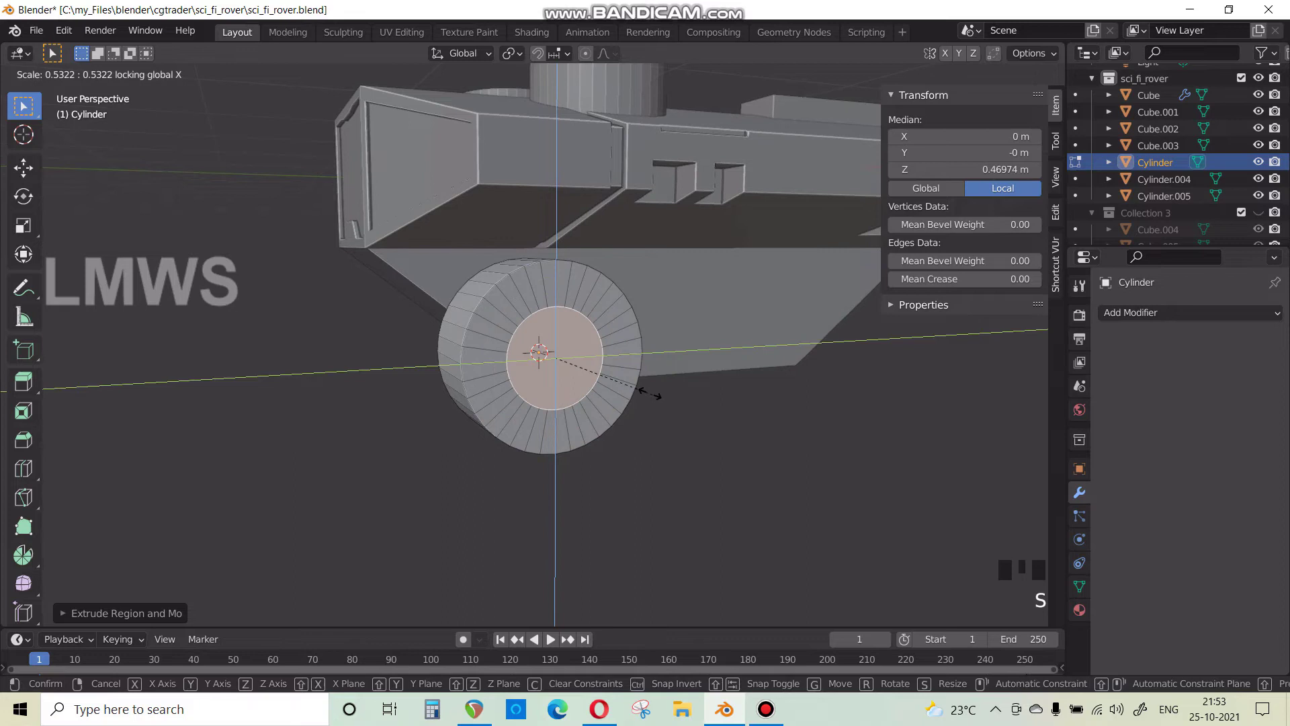
click(639, 392)
Add a Bevel modifier with a 0.01 m amount to the wheel and save the file.
key(Tab)
click(1190, 313)
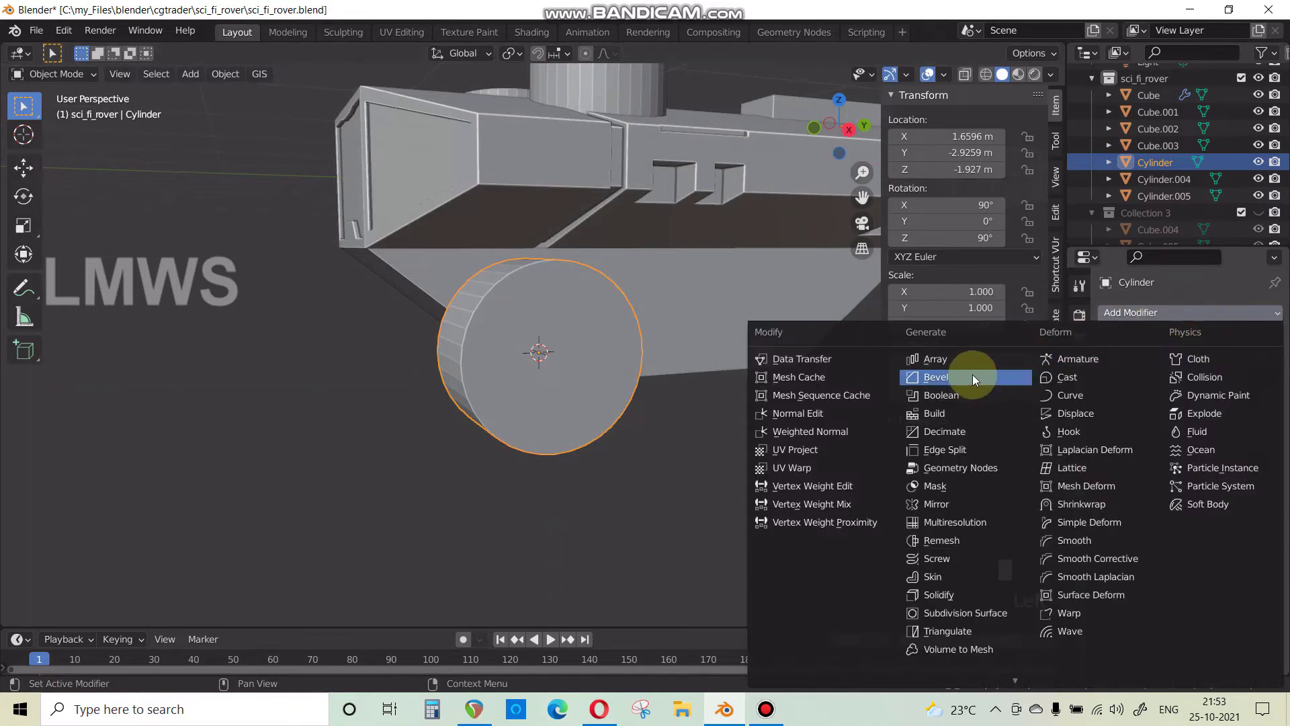
click(972, 380)
mouse_move(655, 372)
middle_down()
mouse_move(708, 400)
mouse_move(661, 388)
middle_up()
scroll(707, 405, up, 3)
key(Tab)
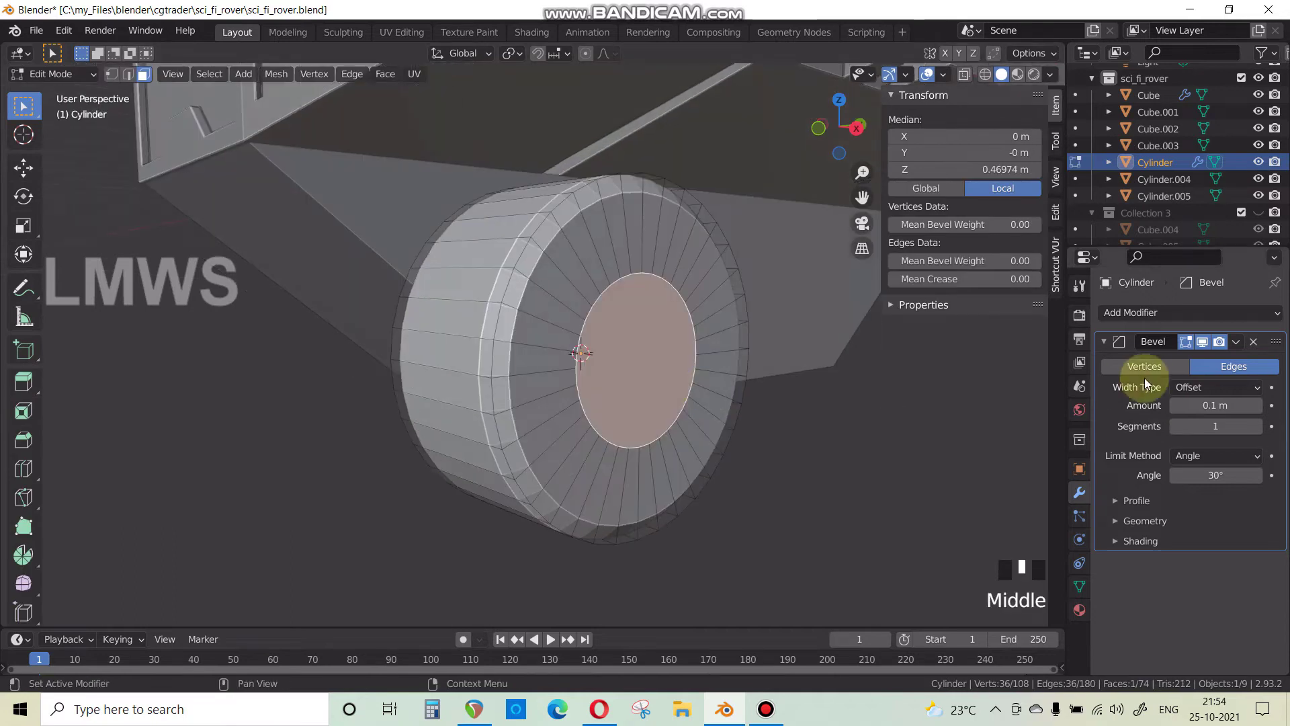
click(1222, 410)
text(.001)
key(Return)
text(1)
key(Return)
middle_drag(562, 288, 553, 320)
scroll(553, 320, up, 2)
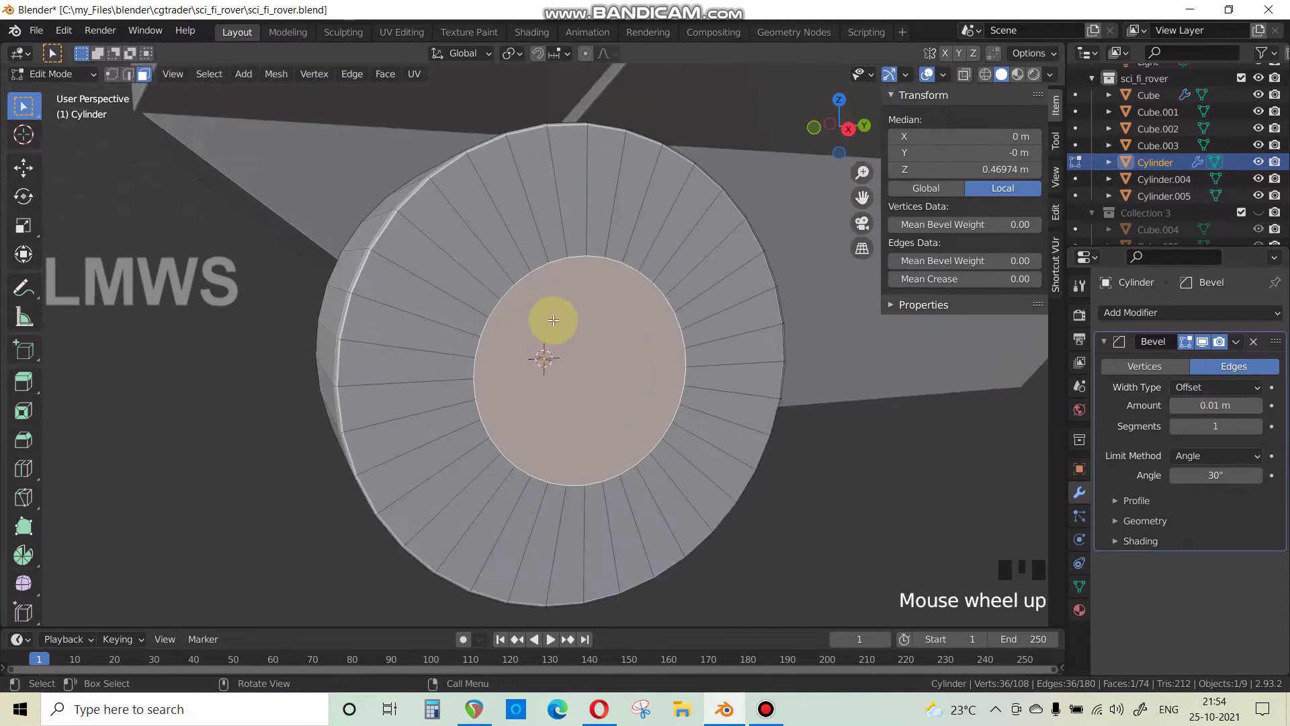
key(ctrl+s)
Enlarge the hub face by a factor of about 1.07 and extrude it inward about 0.018 m.
scroll(668, 360, up, 1)
scroll(778, 429, down, 3)
key(s)
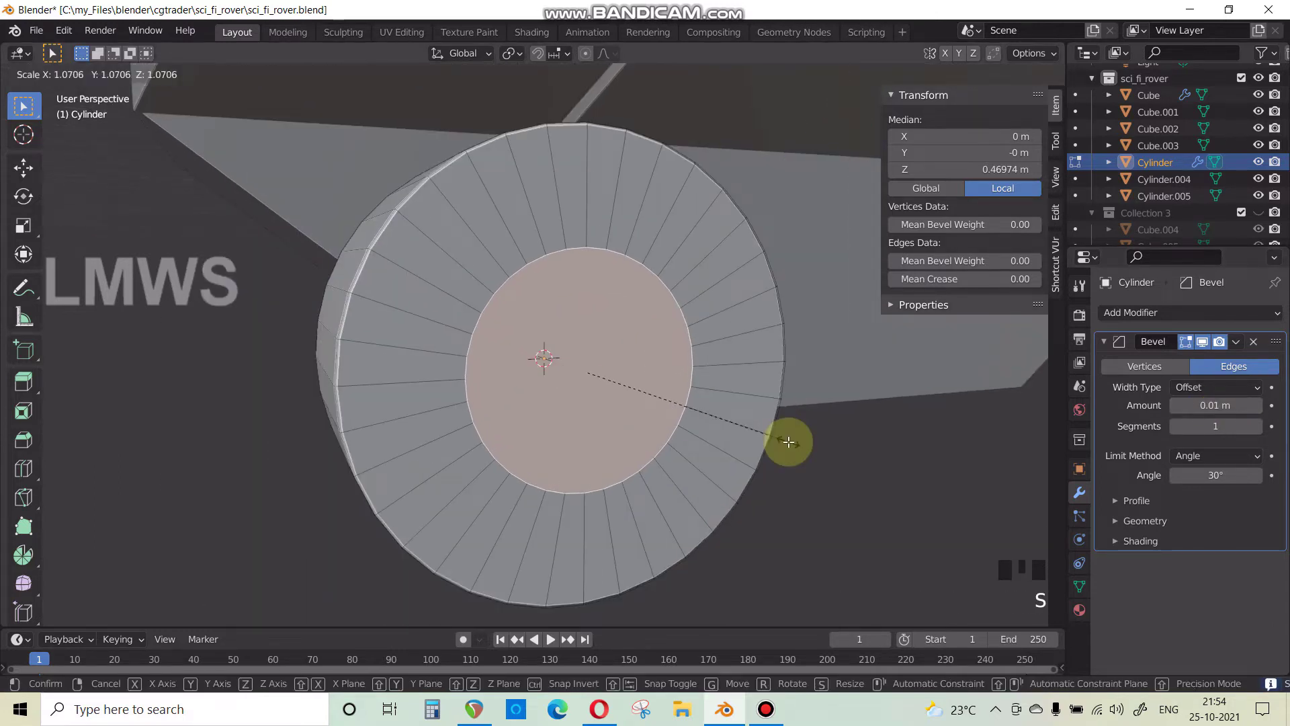
click(783, 437)
key(e)
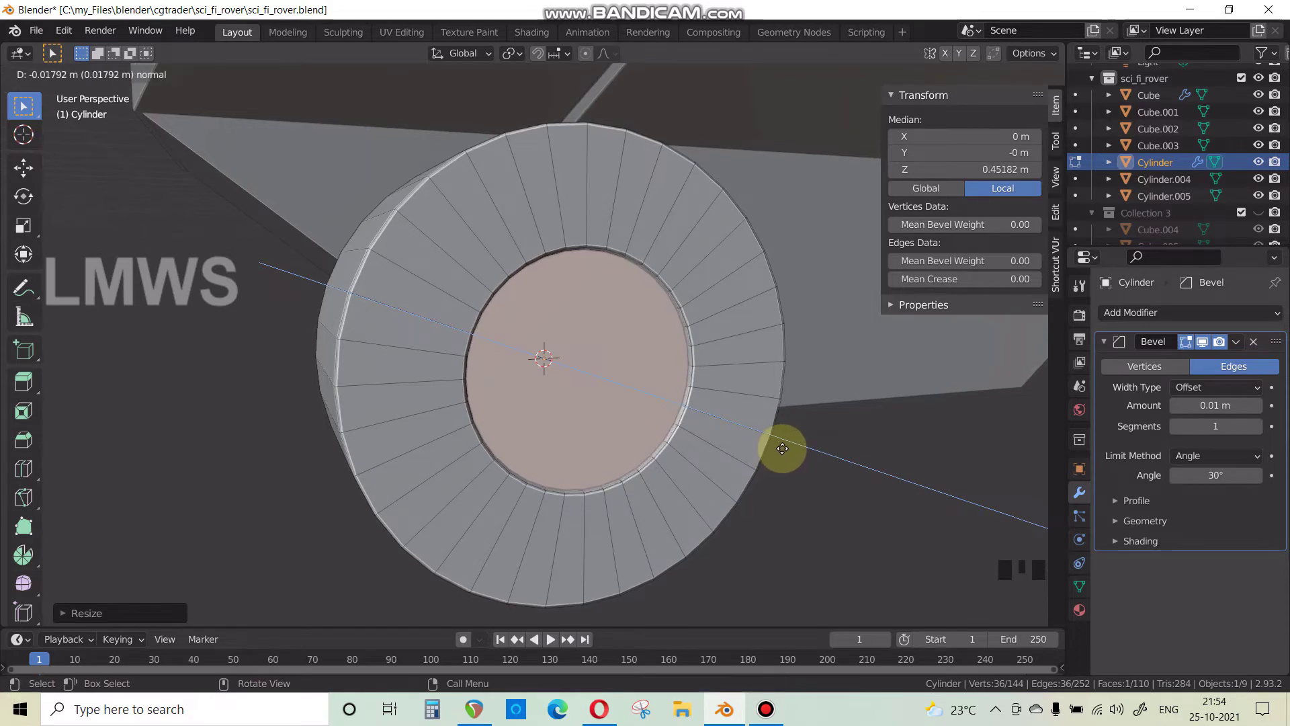
click(782, 448)
Extrude and shrink the recessed hub face into a slightly smaller disc, and extrude that disc outward about 0.024 m.
key(e)
right_click(761, 416)
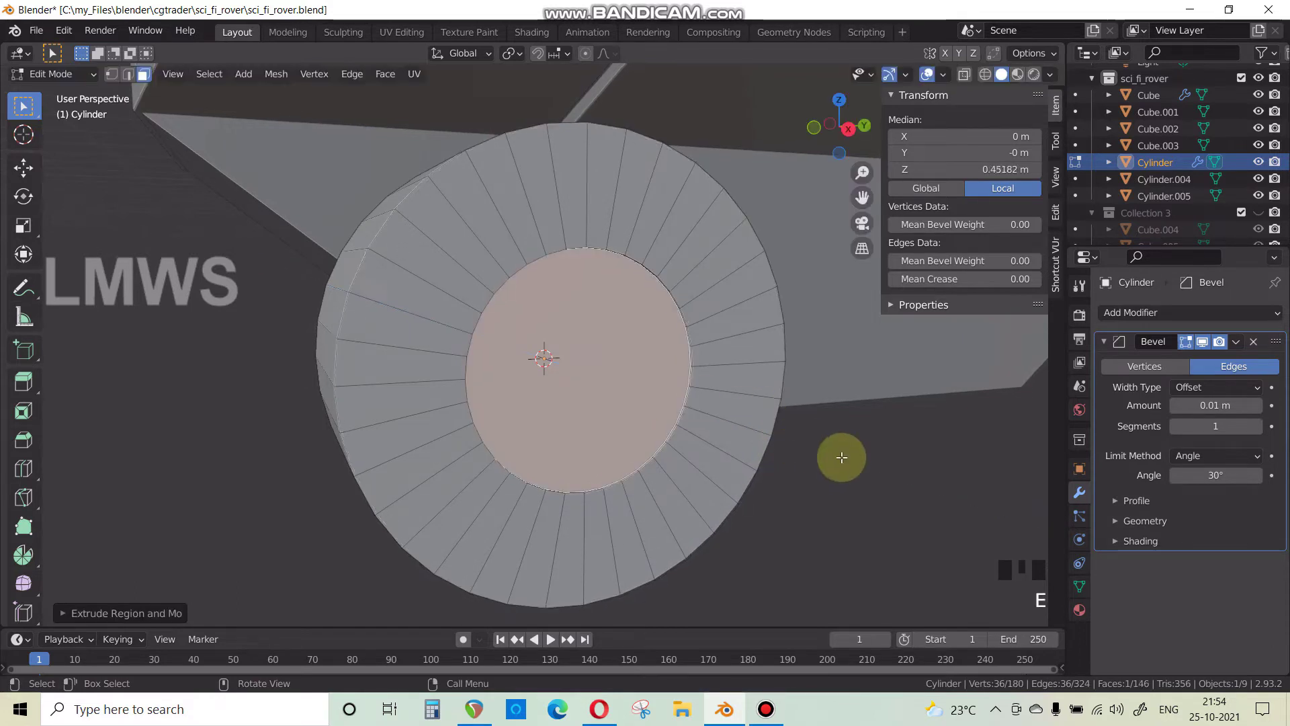
key(s)
click(807, 461)
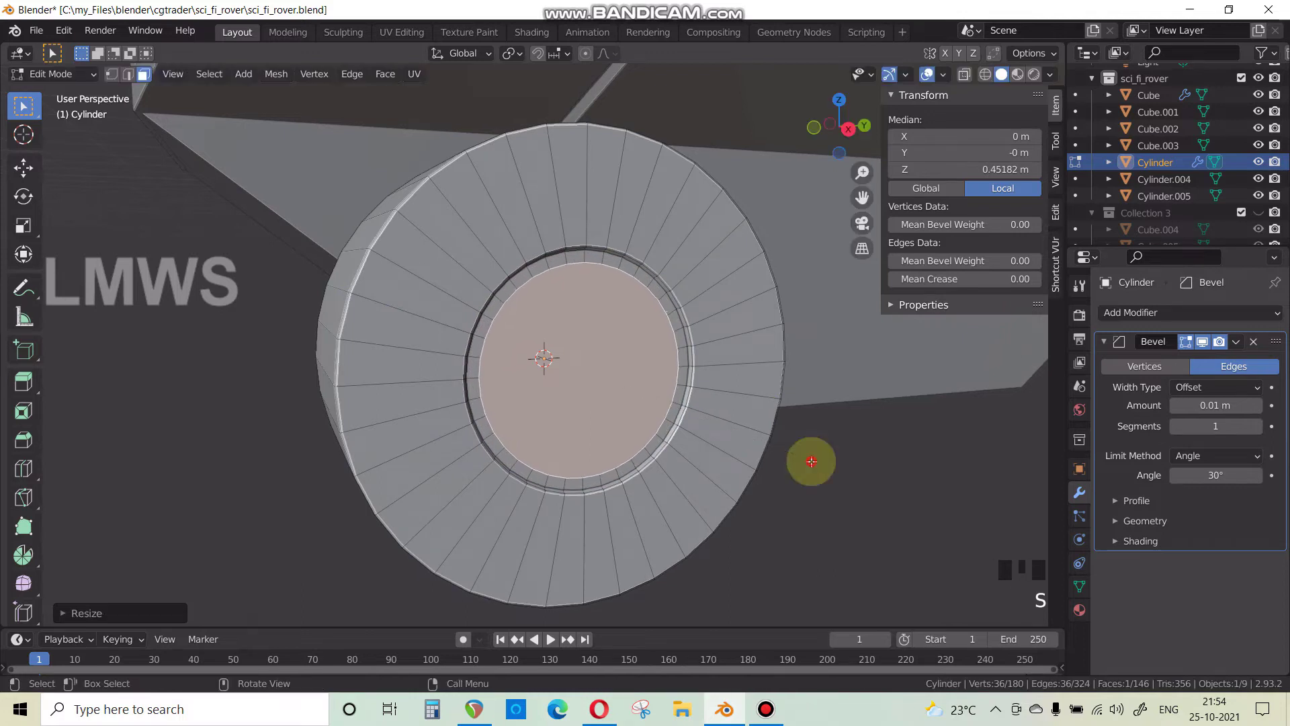
scroll(676, 413, up, 2)
key(e)
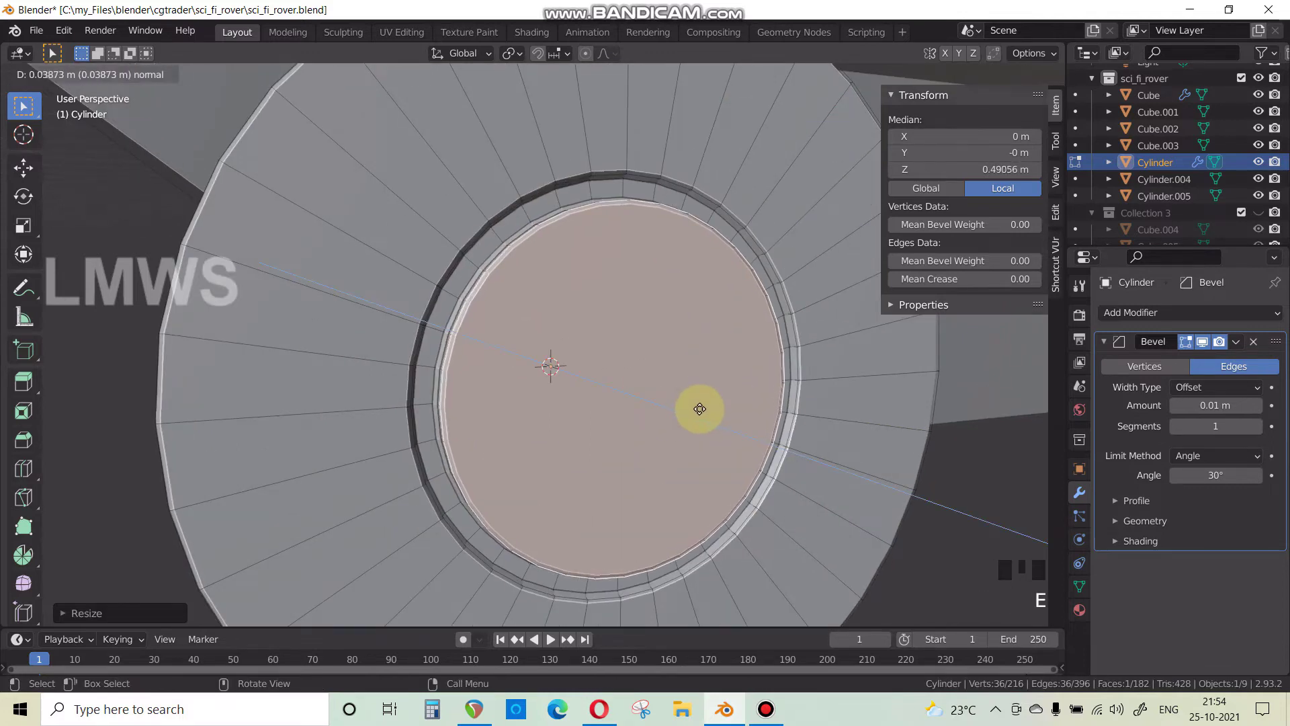
click(695, 408)
Extrude the hub disc outward another 0.05 m or so and bevel its outer rim.
mouse_move(695, 408)
middle_down()
mouse_move(611, 420)
mouse_move(660, 410)
mouse_move(683, 426)
middle_up()
scroll(683, 426, up, 4)
shift+middle_drag(615, 470, 592, 459)
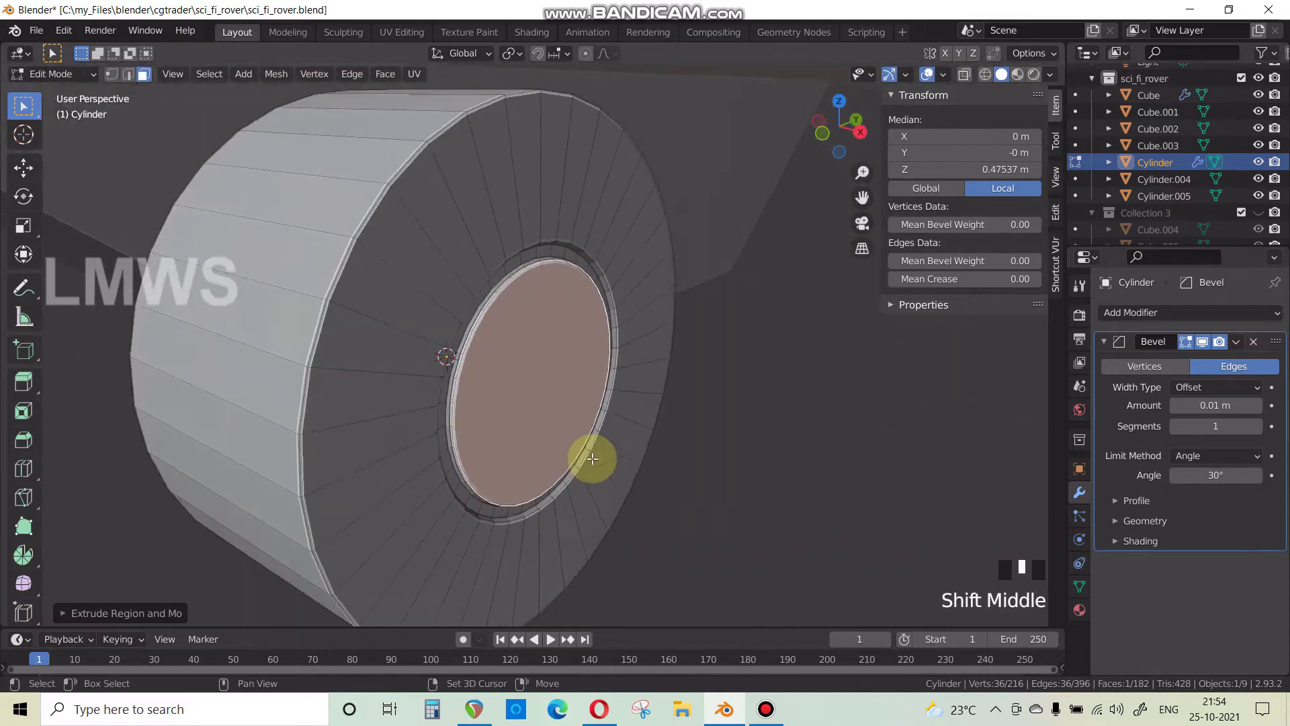
scroll(619, 400, up, 2)
key(e)
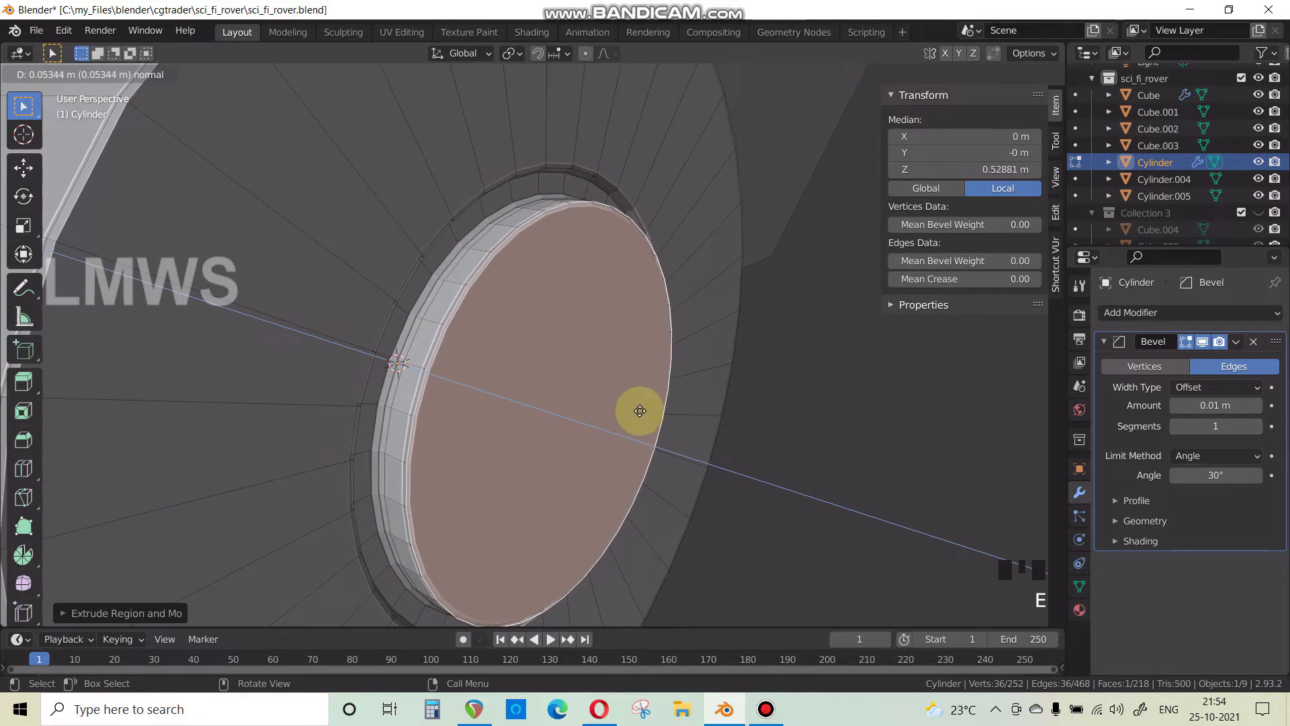
click(640, 410)
key(ctrl+b)
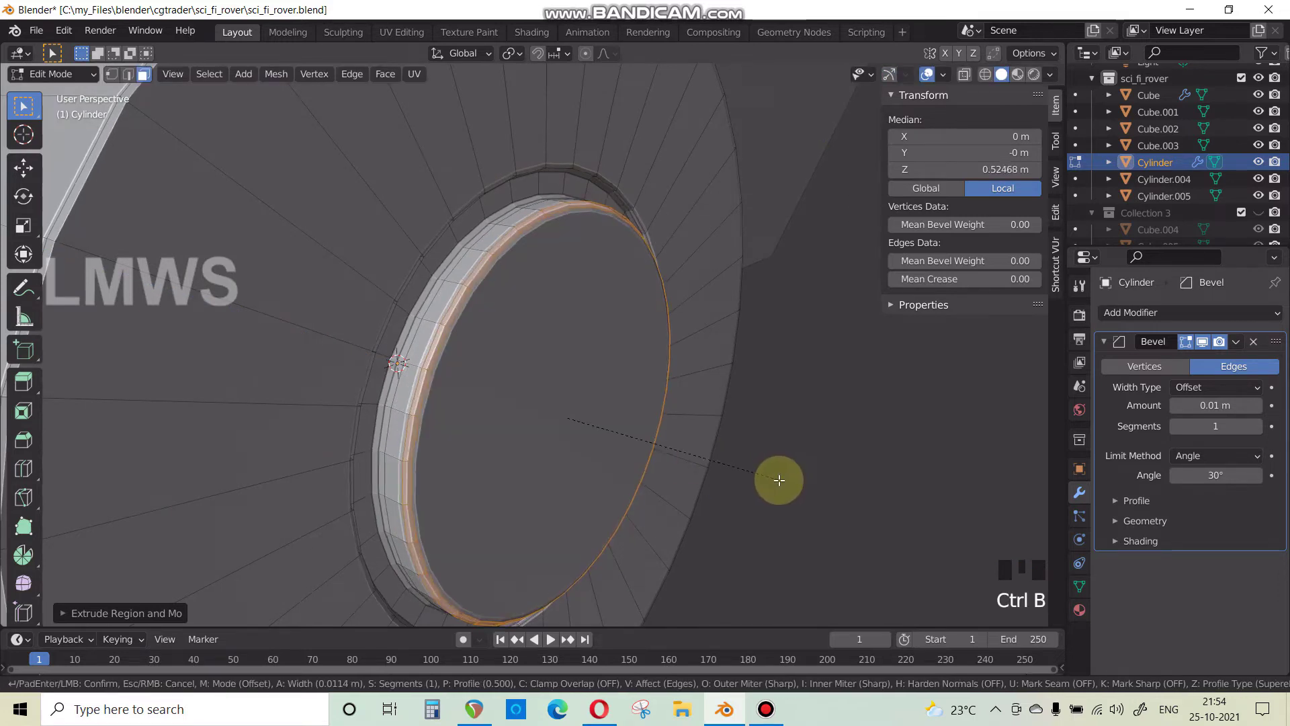
click(783, 487)
Bevel the edge loop around the wheel's outer side.
key(Tab)
scroll(750, 479, down, 2)
middle_drag(749, 480, 547, 426)
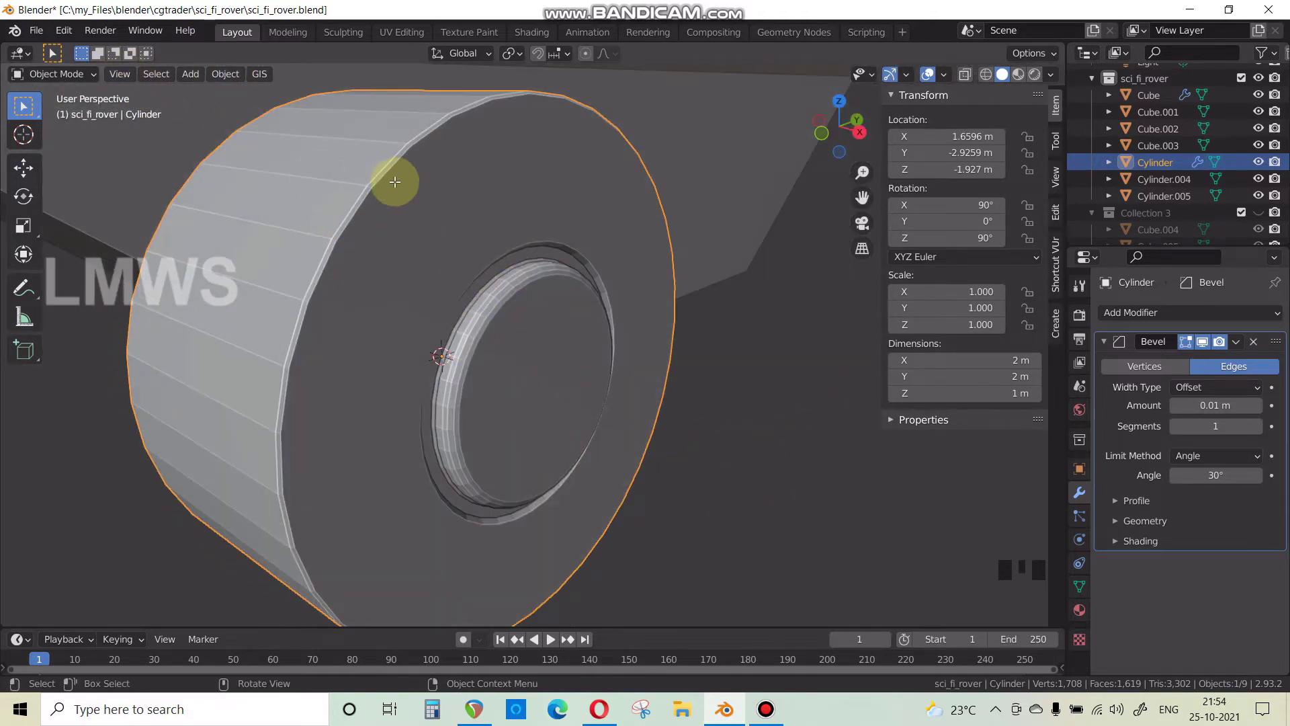
key(Tab)
key(alt+a)
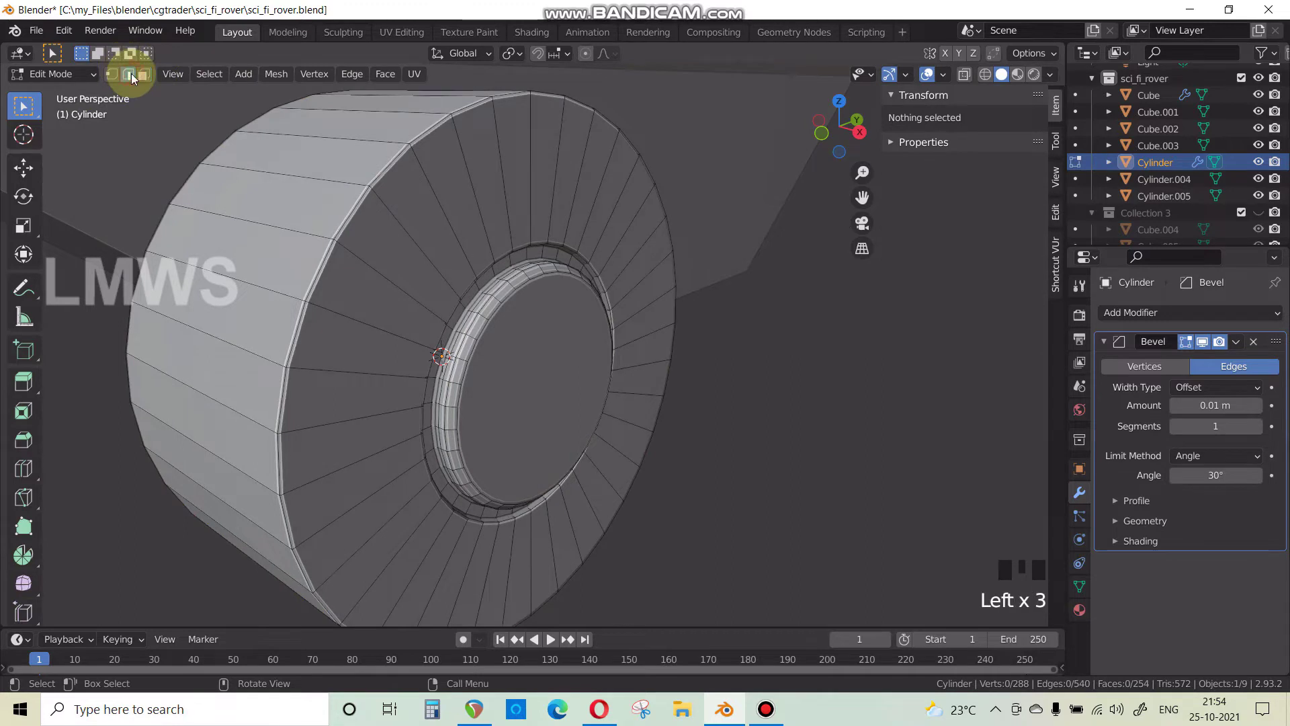
alt+click(395, 164)
key(ctrl+b)
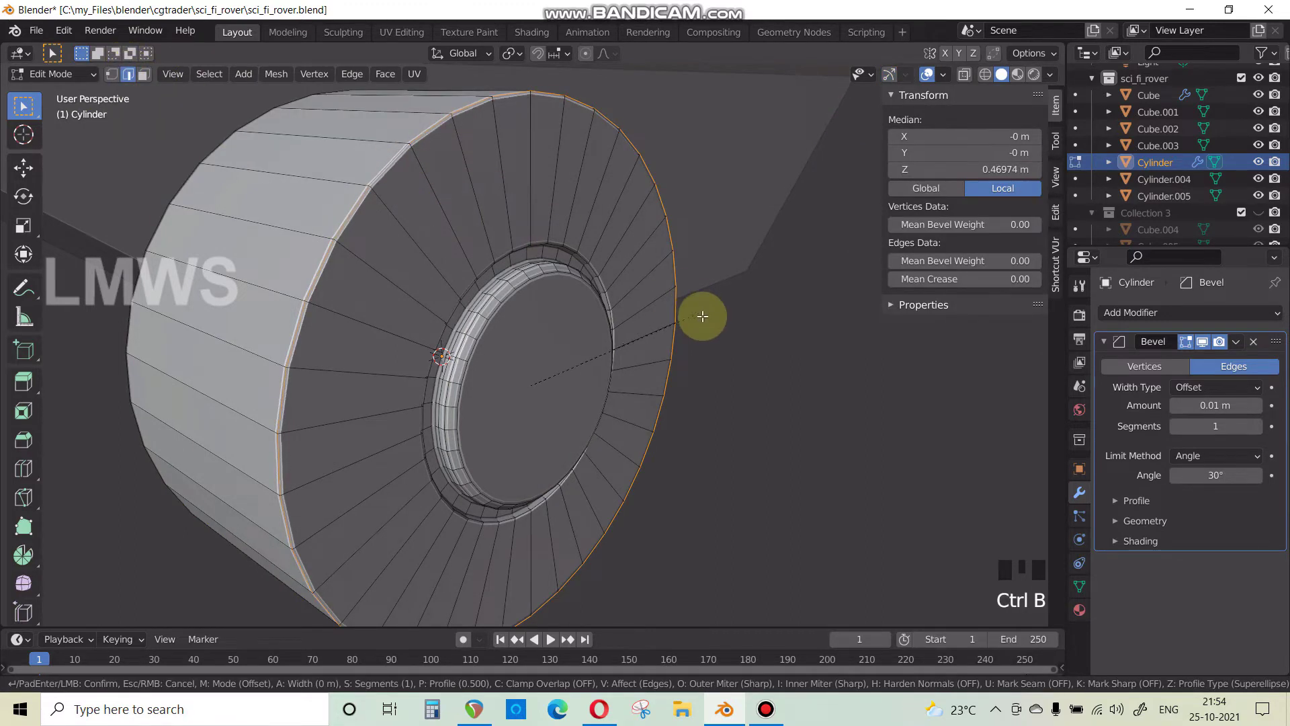
click(719, 332)
Bevel the edge loop around the wheel's inner side, facing the rover body.
middle_drag(639, 317, 674, 288)
key(alt+a)
alt+click(596, 263)
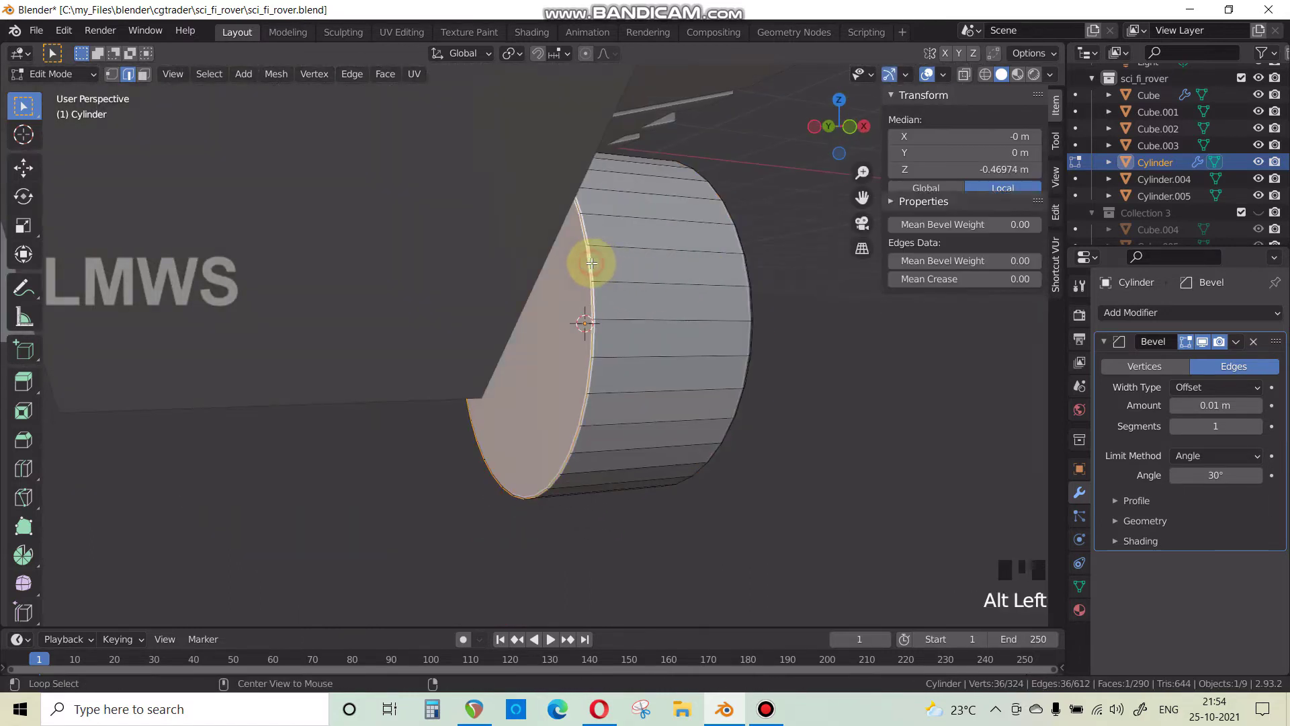
key(ctrl+b)
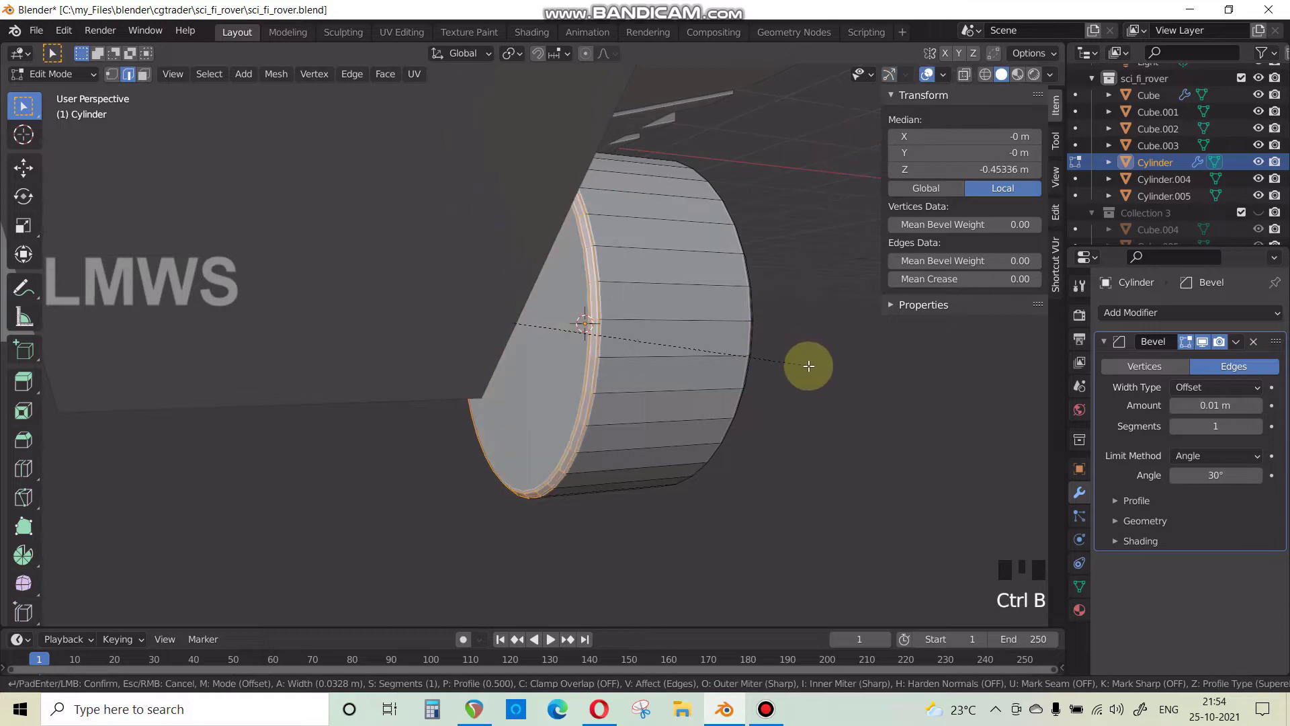
click(732, 349)
key(Tab)
middle_drag(732, 349, 596, 329)
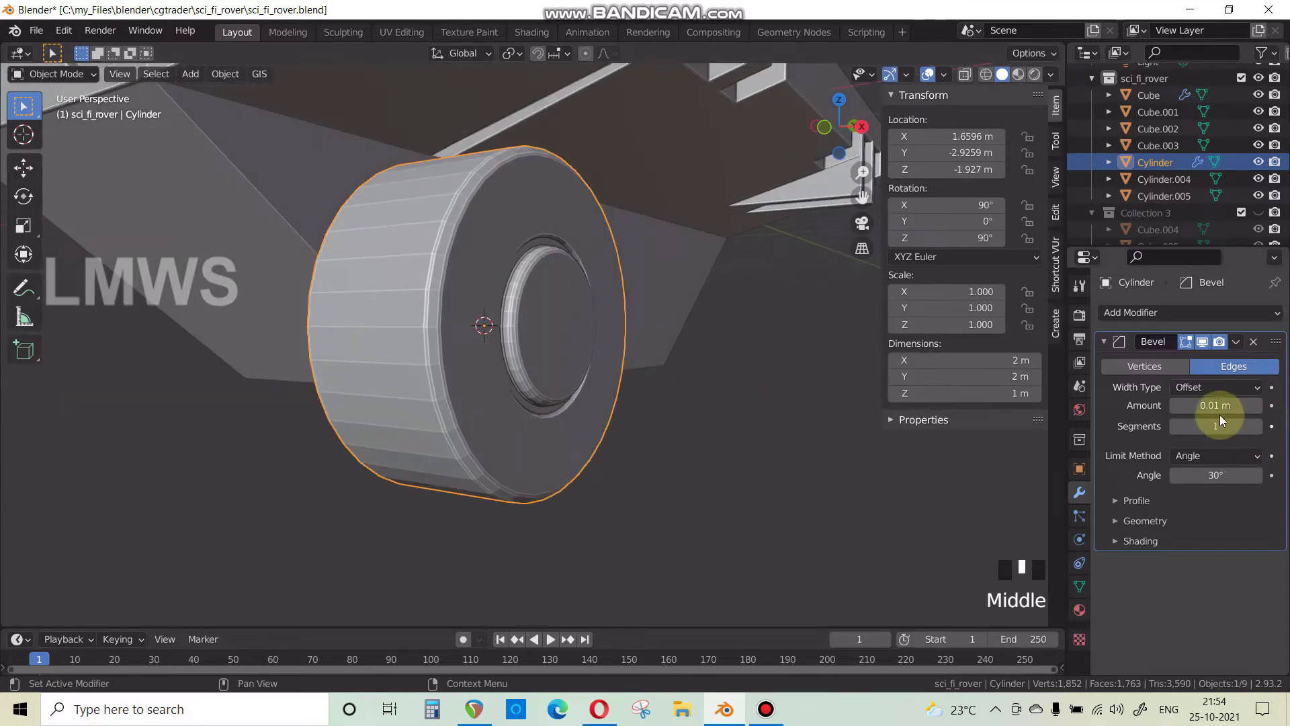
Set the Bevel modifier's amount to 0.005 m and shade the wheel smooth.
click(1212, 387)
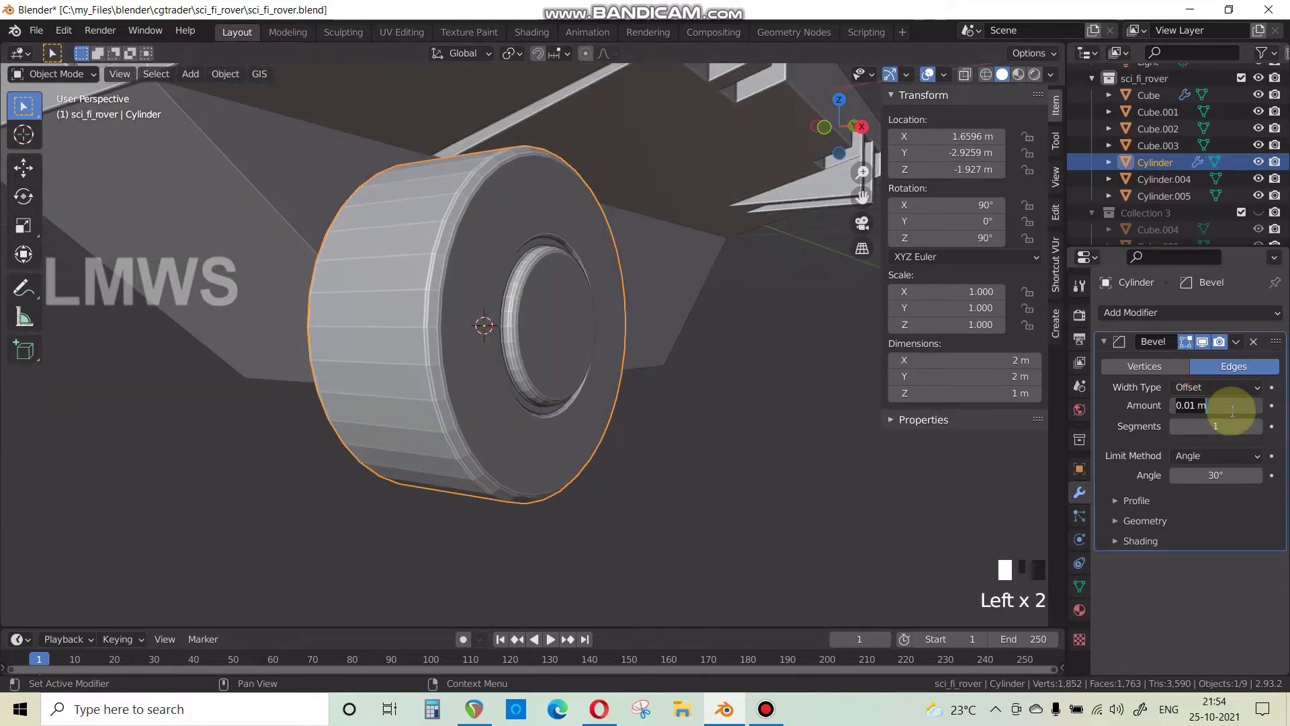
text(5)
key(Return)
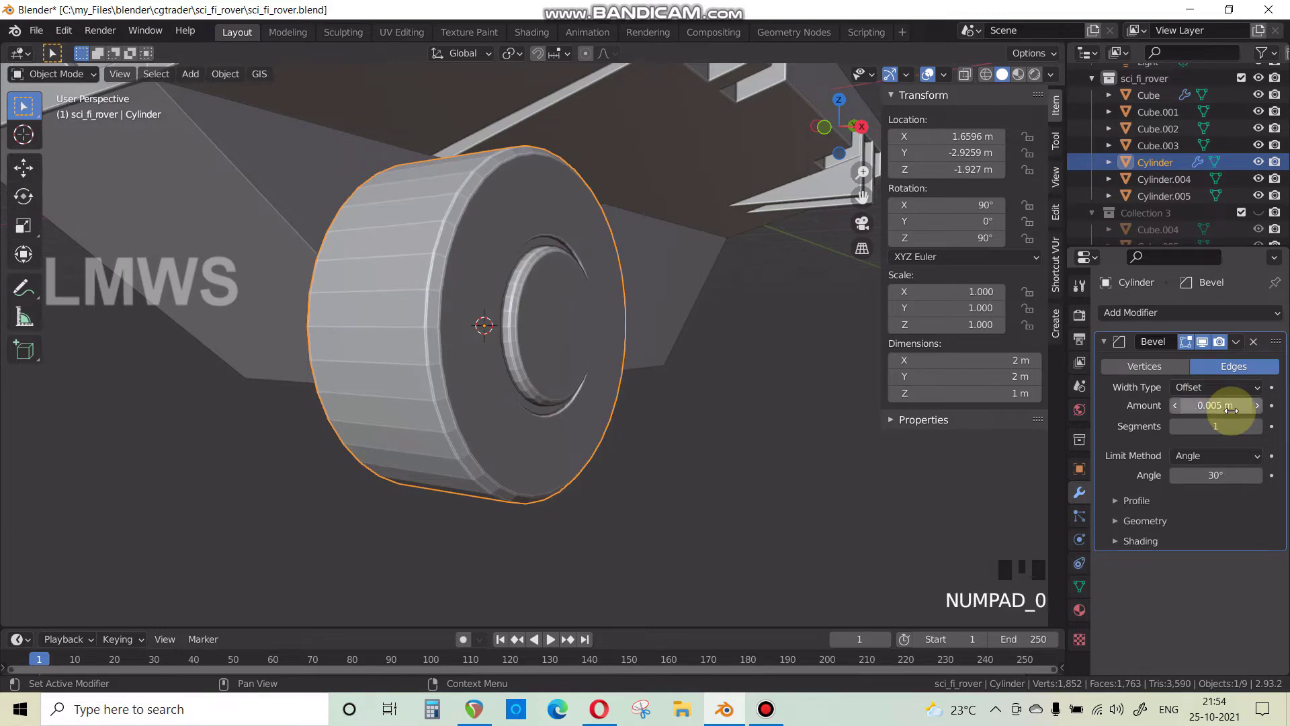
scroll(511, 251, down, 3)
right_click(506, 259)
click(506, 260)
middle_drag(506, 260, 501, 312)
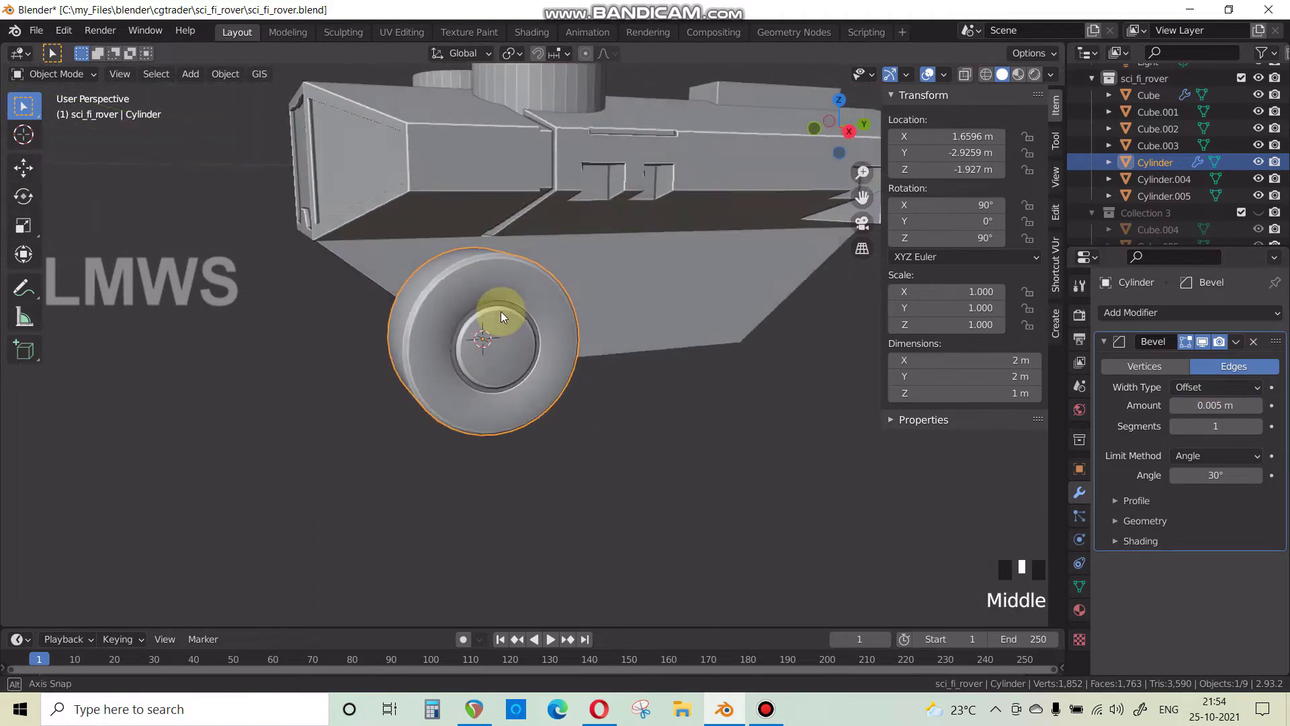
scroll(503, 308, up, 4)
key(Tab)
key(Tab)
middle_drag(526, 265, 535, 233)
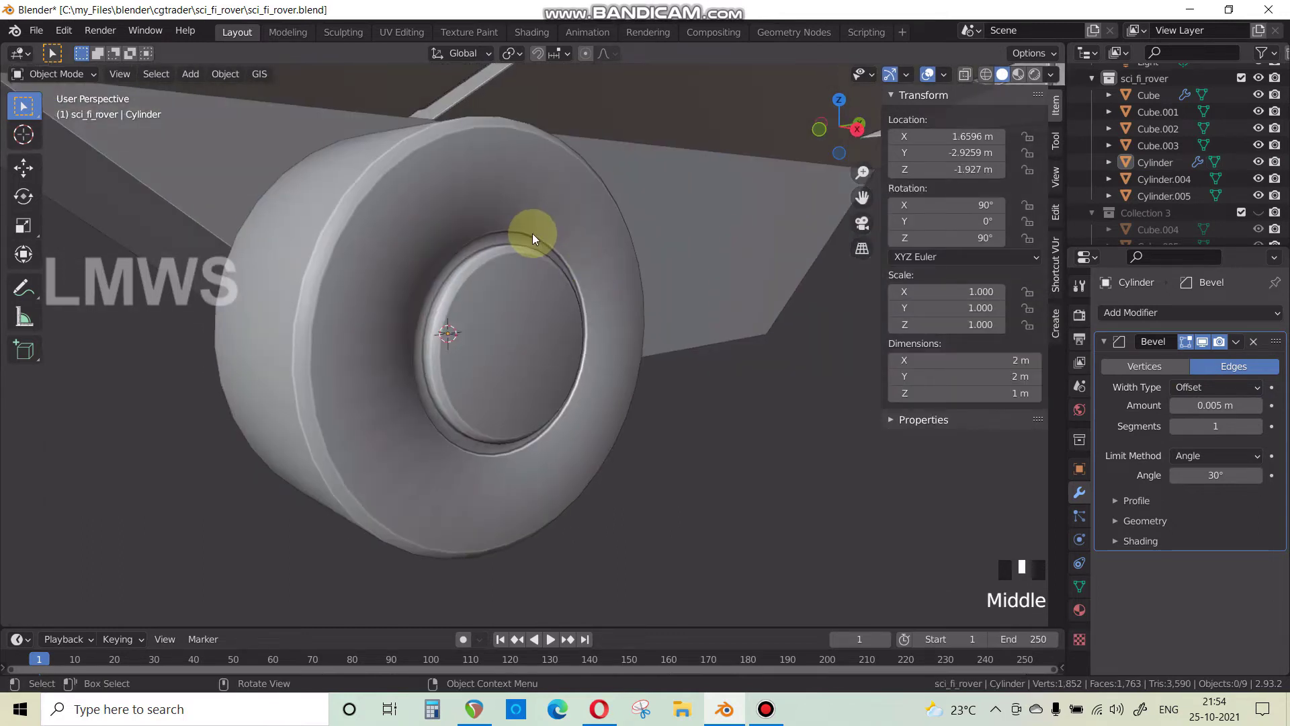
key(KP_3)
scroll(532, 234, up, 2)
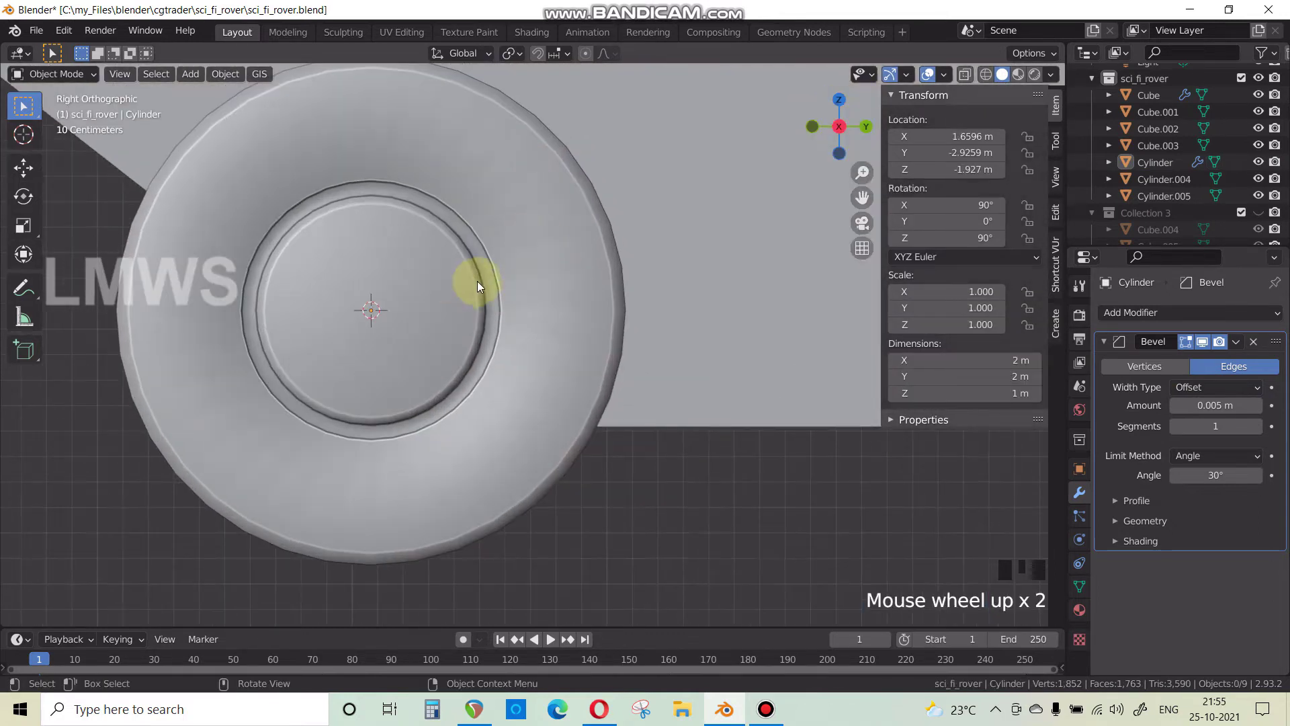
scroll(567, 276, down, 1)
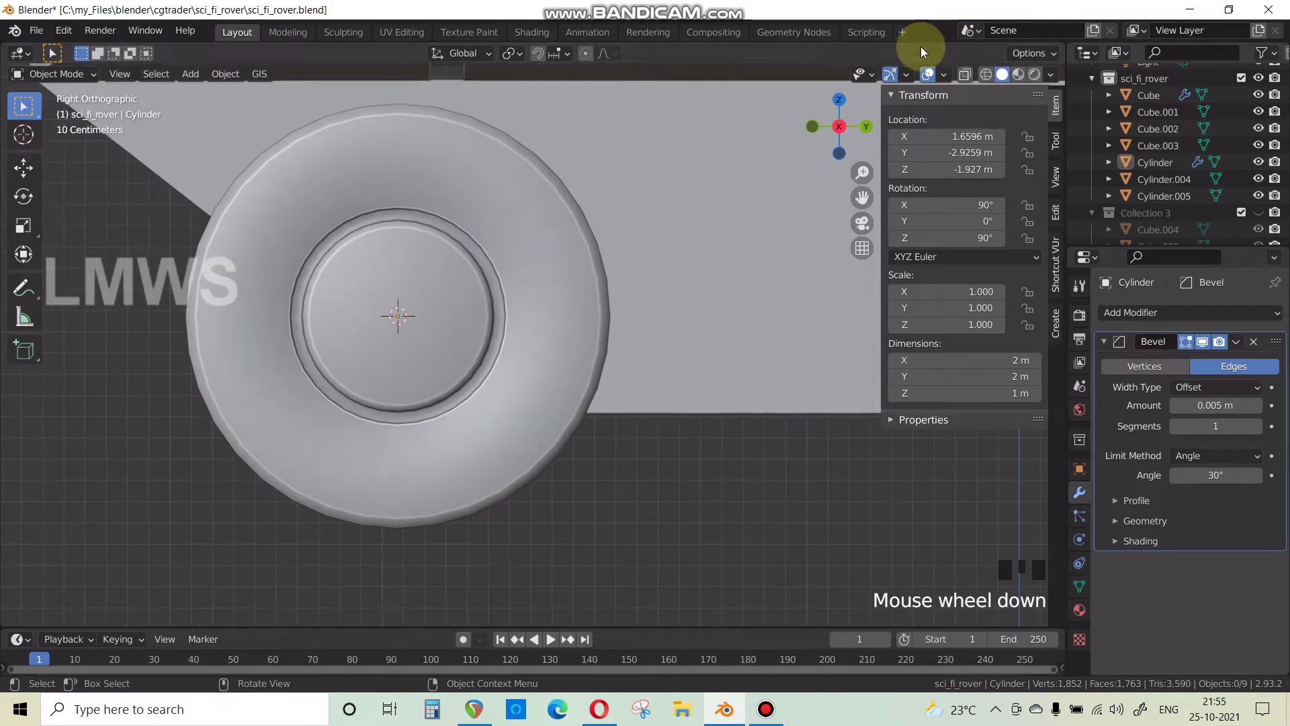
click(988, 75)
scroll(387, 252, up, 2)
shift+middle_drag(402, 265, 539, 229)
click(538, 260)
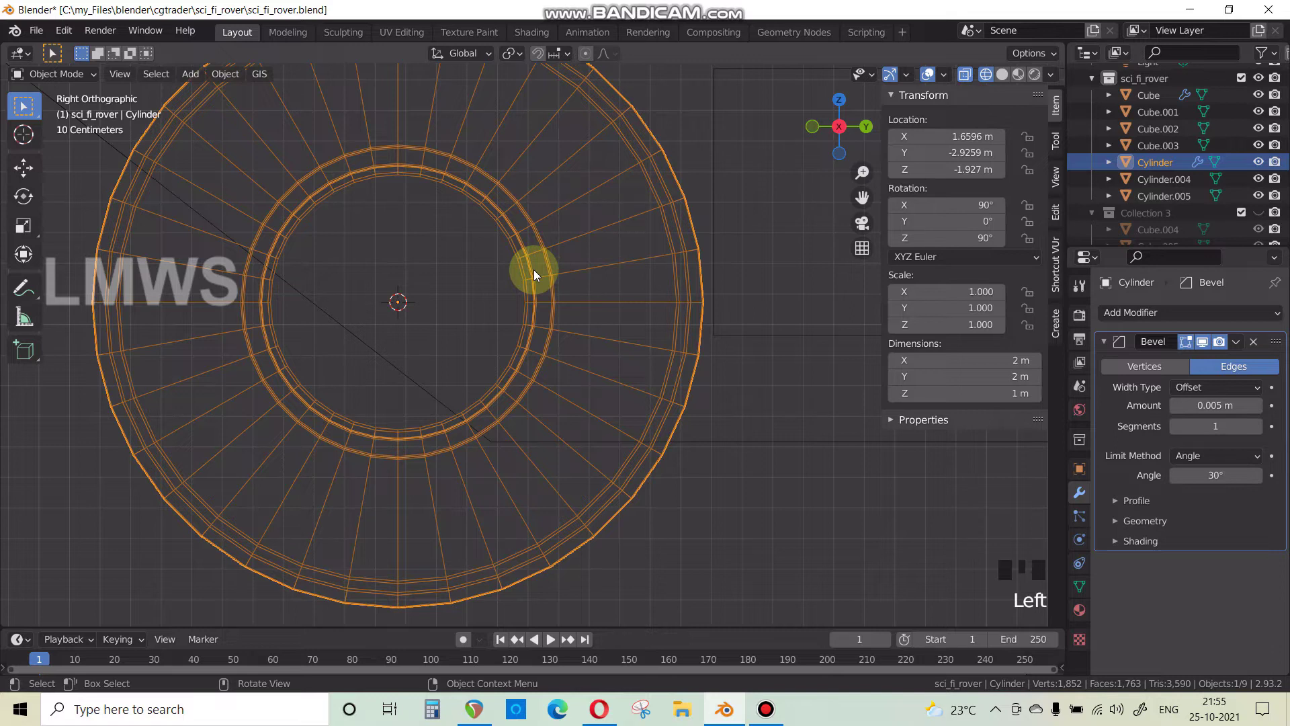
key(g)
key(y)
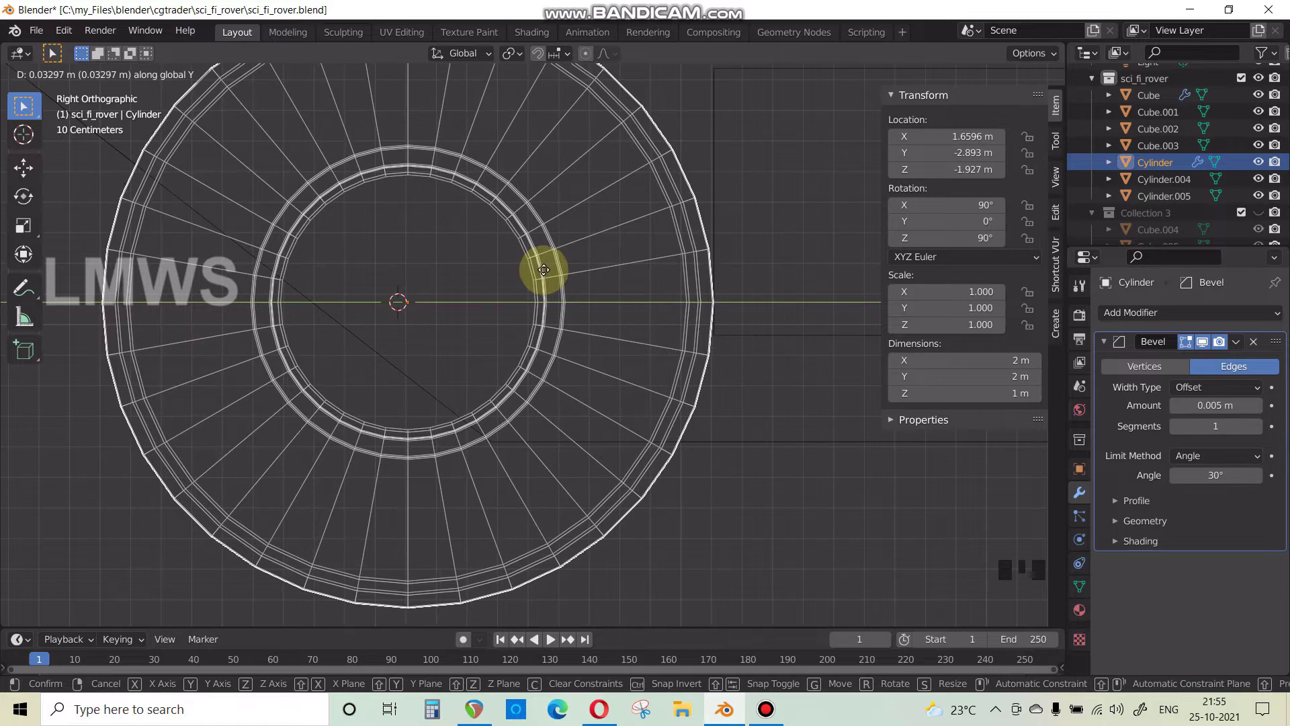
right_click(543, 270)
scroll(517, 264, down, 5)
scroll(566, 295, up, 2)
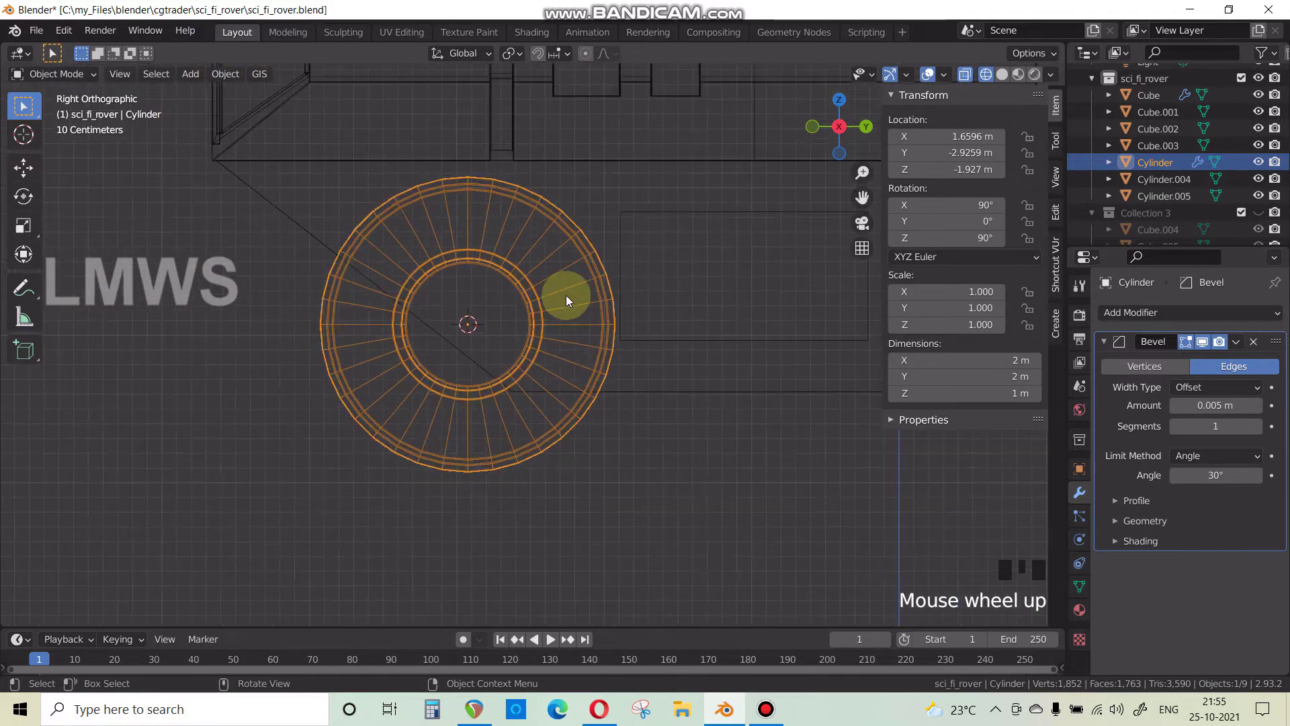
click(1002, 75)
key(r)
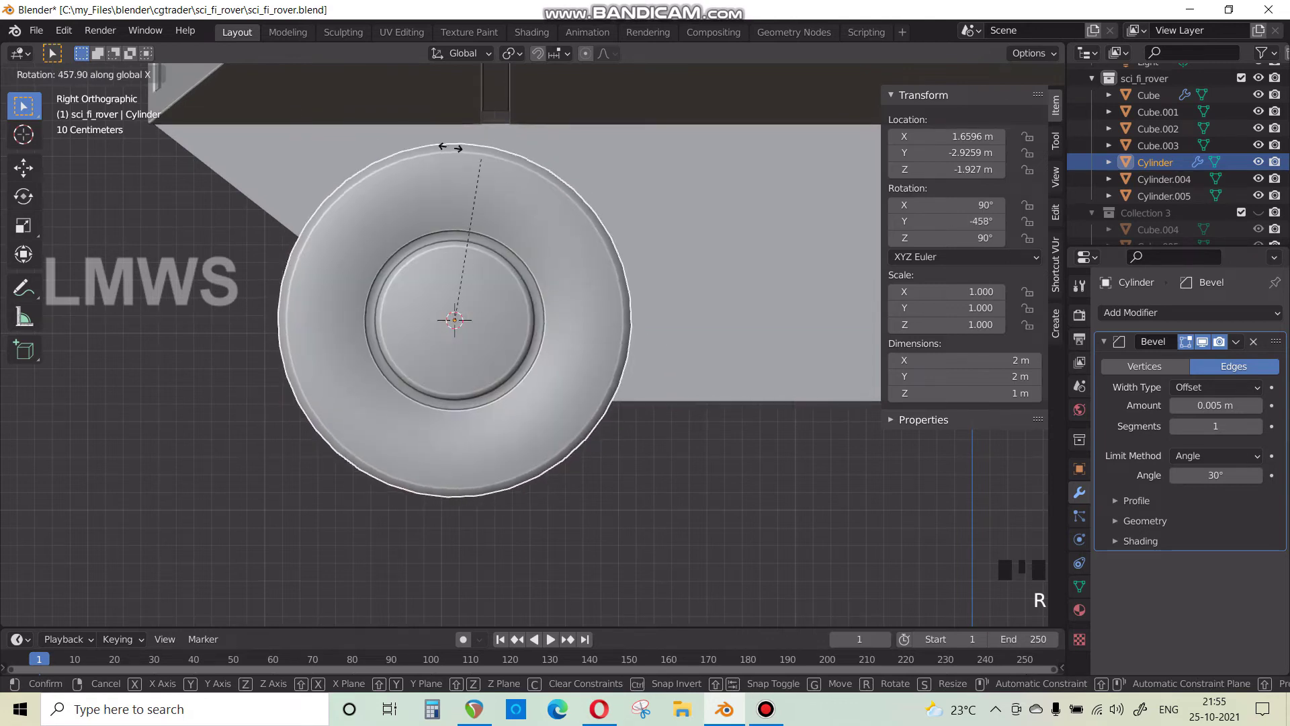
right_click(394, 343)
scroll(374, 317, down, 4)
middle_drag(373, 317, 499, 375)
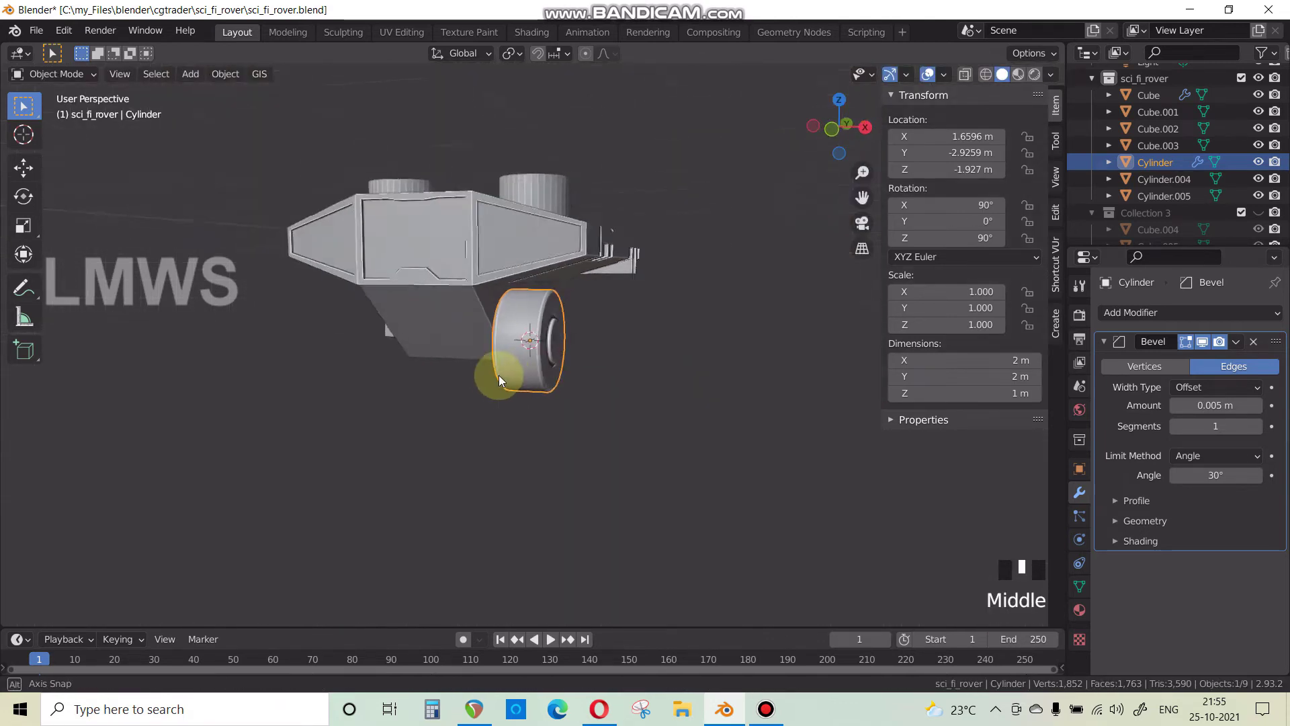
Save the rover file and switch to the Opera browser showing the rover reference image.
scroll(482, 338, up, 3)
key(ctrl+s)
click(599, 709)
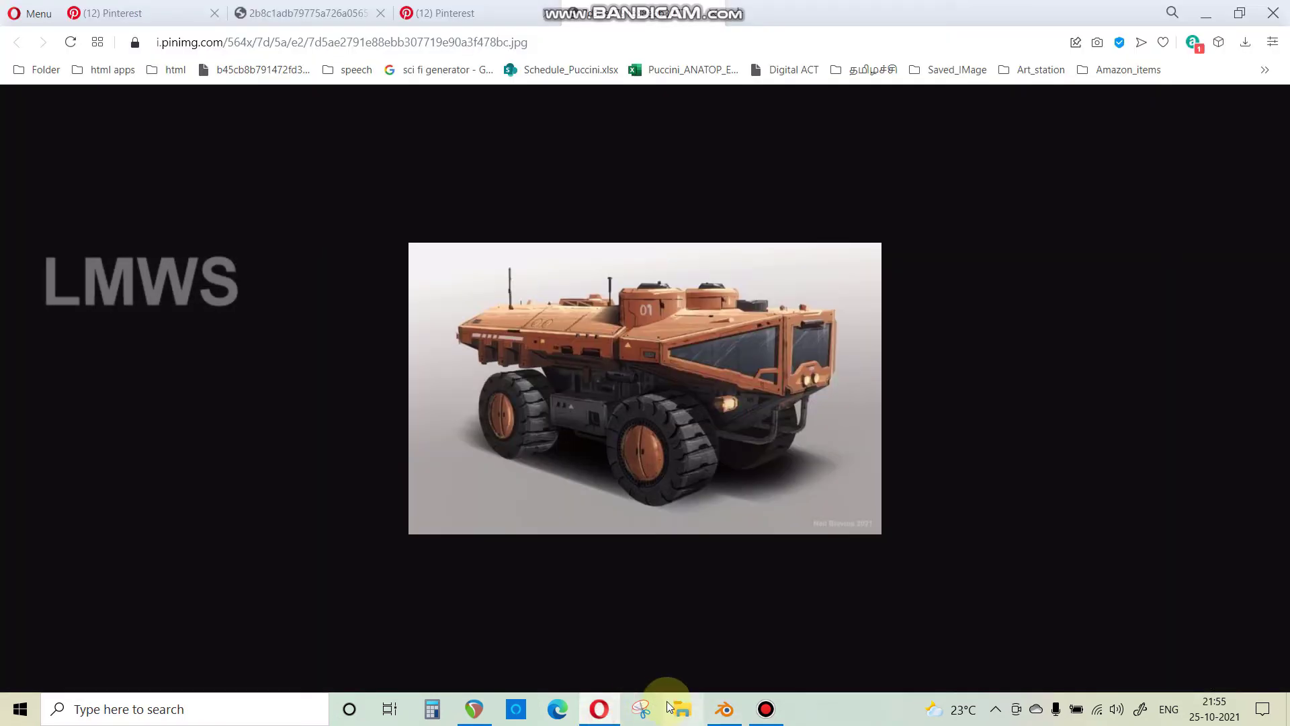
Switch to Blender and duplicate the front wheel in the right side view, placing the copy under the rear of the rover.
click(726, 710)
middle_drag(506, 424, 240, 435)
key(KP_3)
key(shift+d)
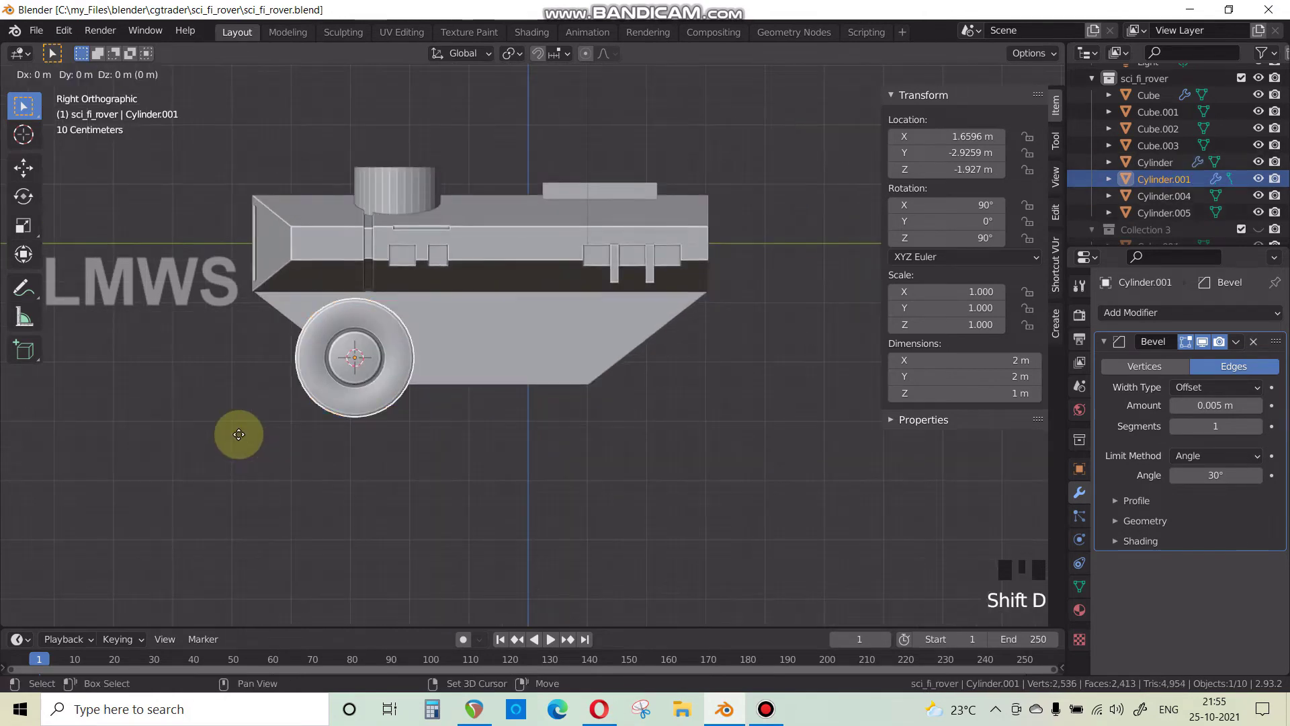
click(455, 440)
Select both wheels, move the 3D cursor to the world origin and set the transform pivot point to 3D Cursor.
shift+click(316, 405)
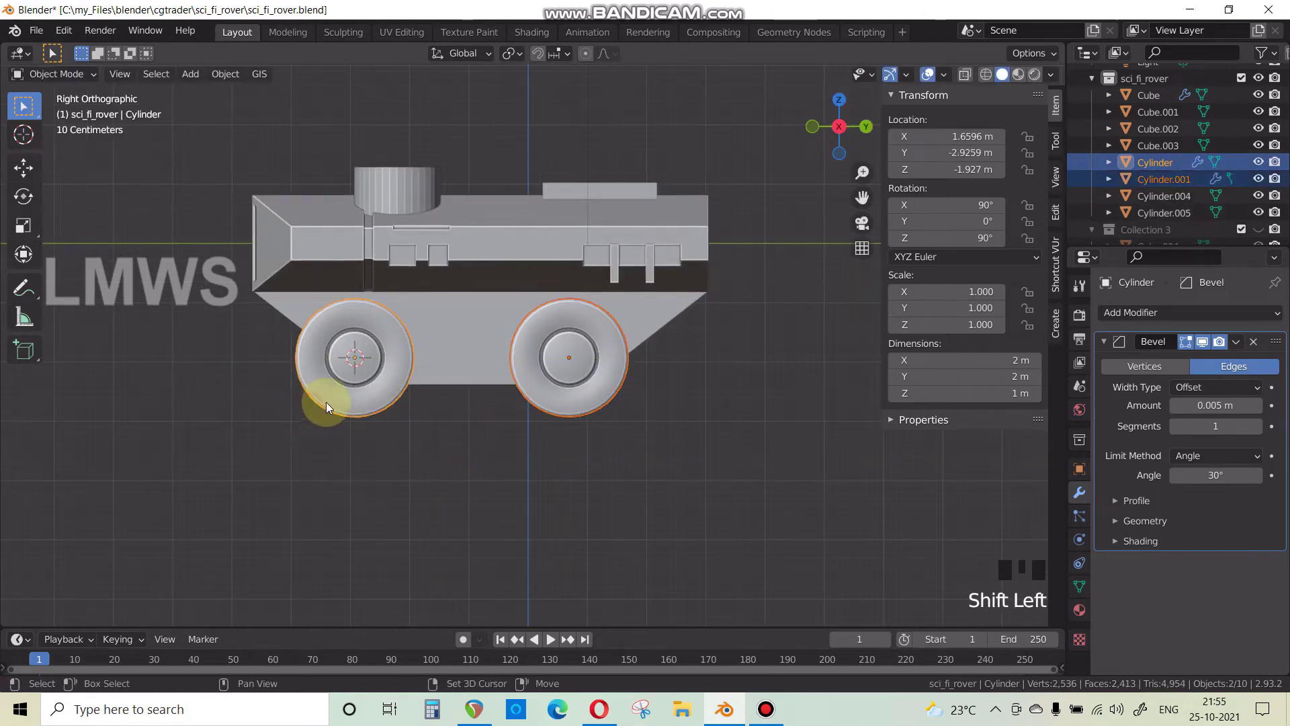
shift+click(325, 402)
shift+click(346, 388)
scroll(377, 430, down, 3)
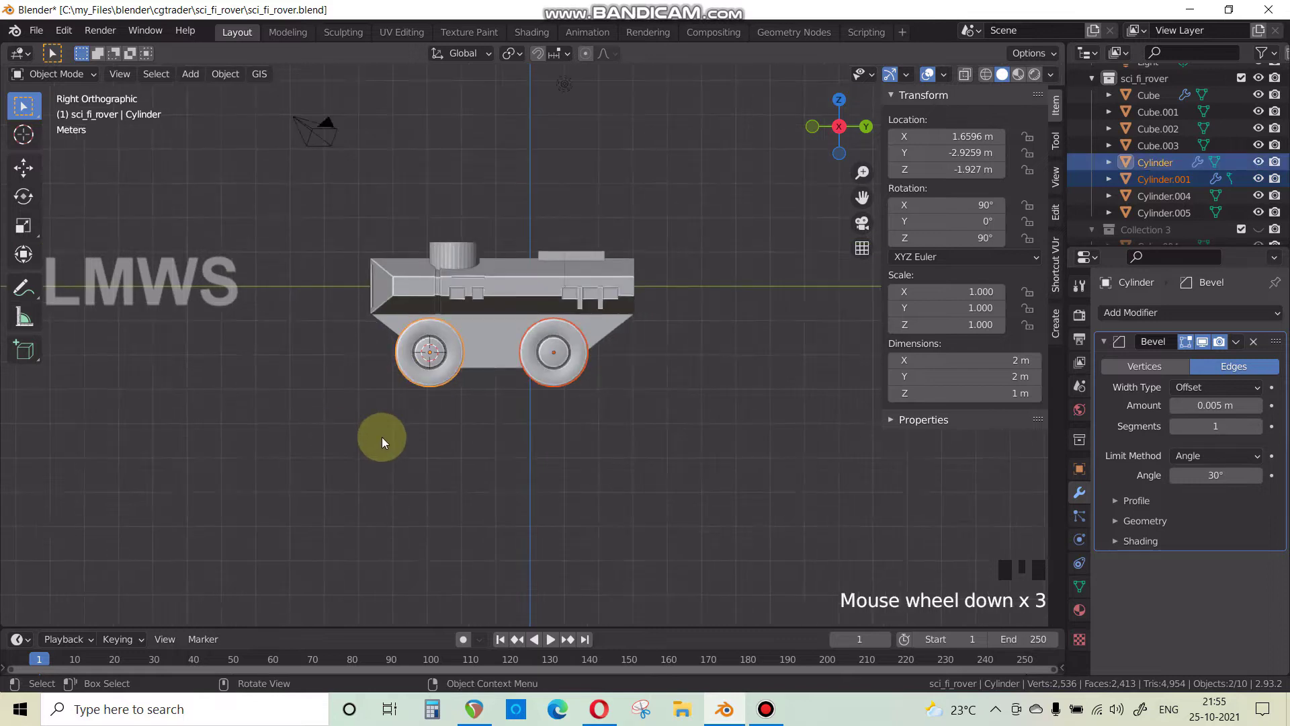
middle_drag(382, 436, 549, 430)
key(shift+s)
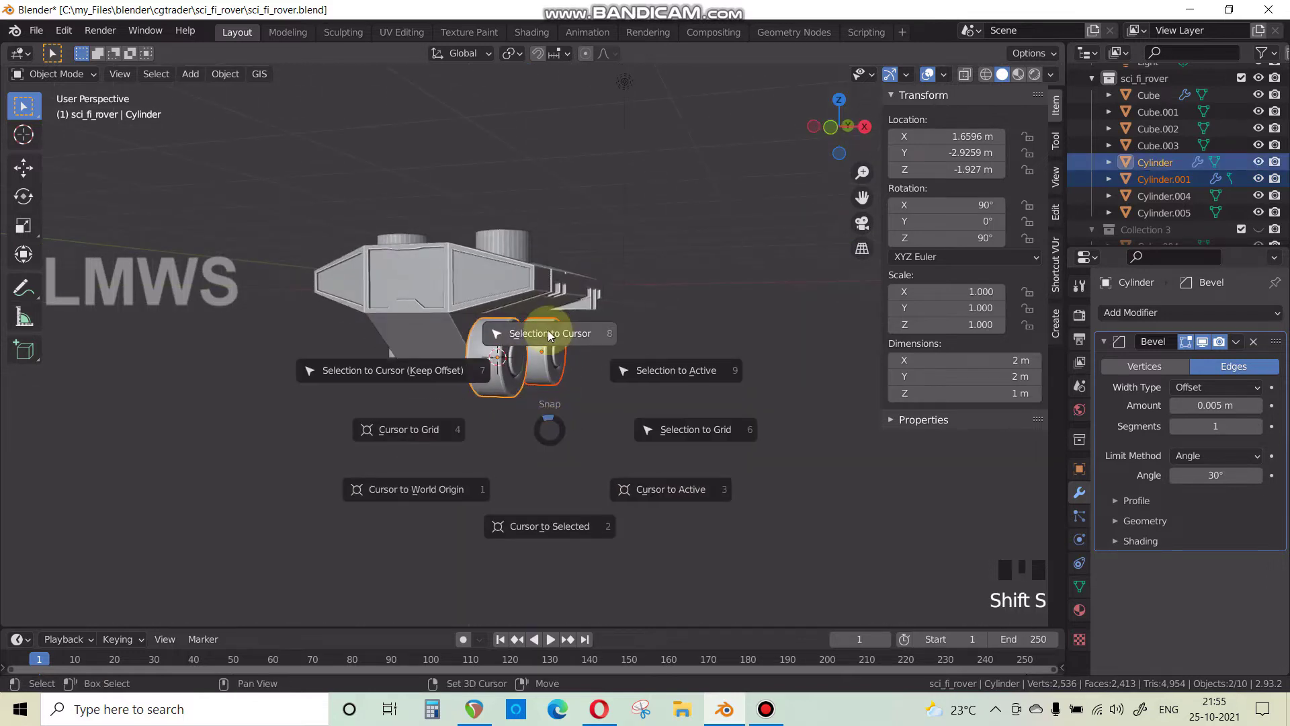
click(447, 479)
scroll(446, 268, up, 2)
click(512, 57)
click(531, 107)
Duplicate the two wheels, mirror the copies to the opposite side with an X scale of -1, and save the file.
key(shift+d)
right_click(622, 360)
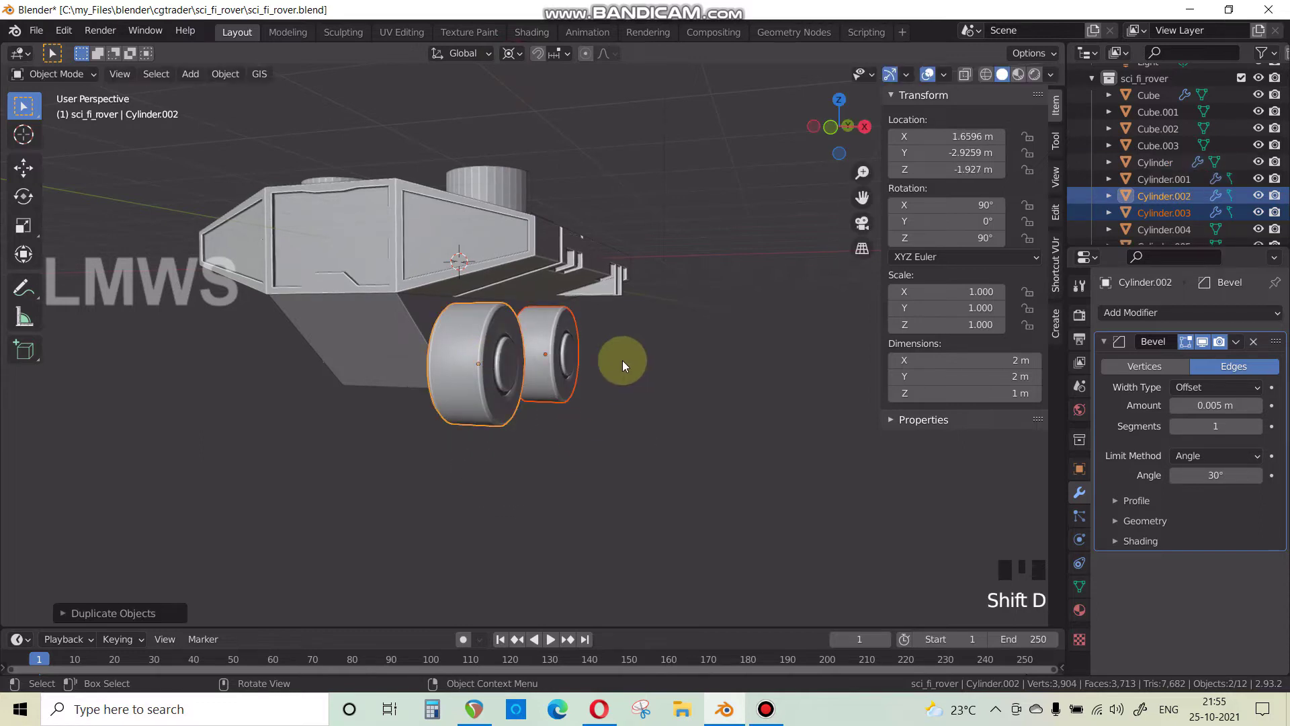
text(sx-1)
click(607, 360)
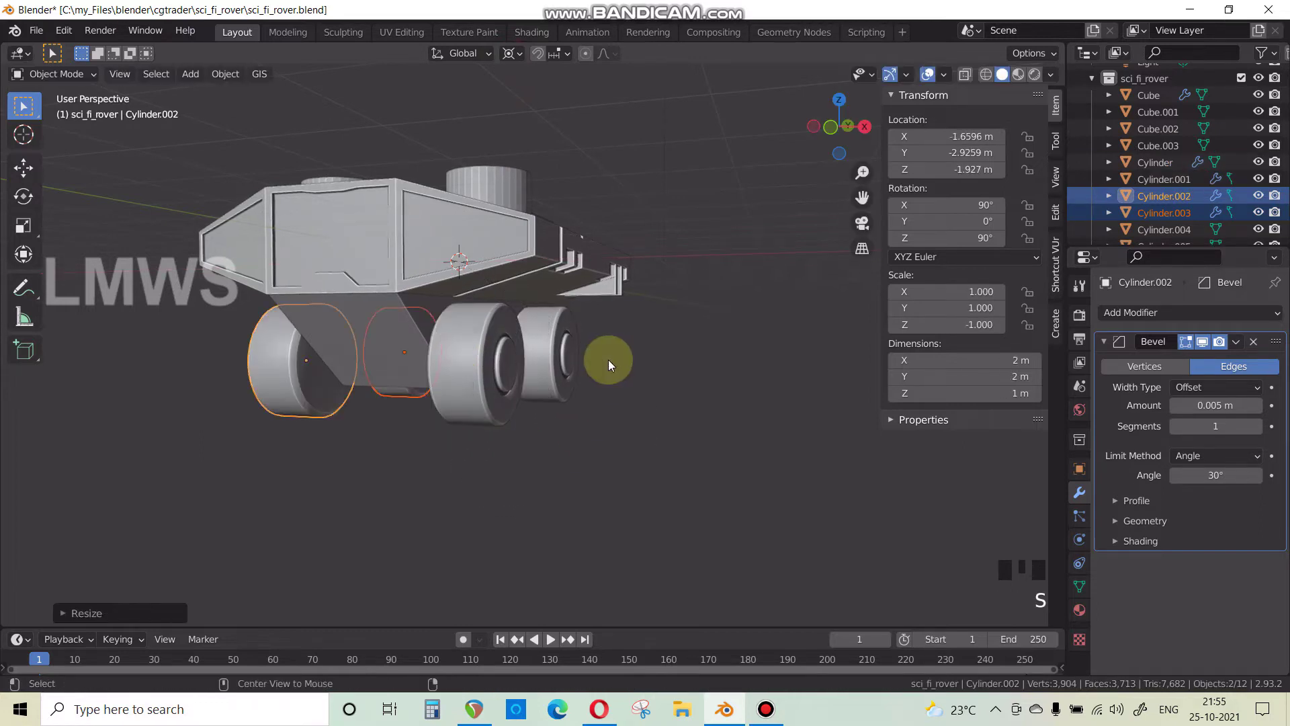
key(alt+a)
middle_drag(221, 324, 409, 431)
scroll(357, 349, up, 2)
key(ctrl+s)
shift+middle_drag(541, 432, 512, 432)
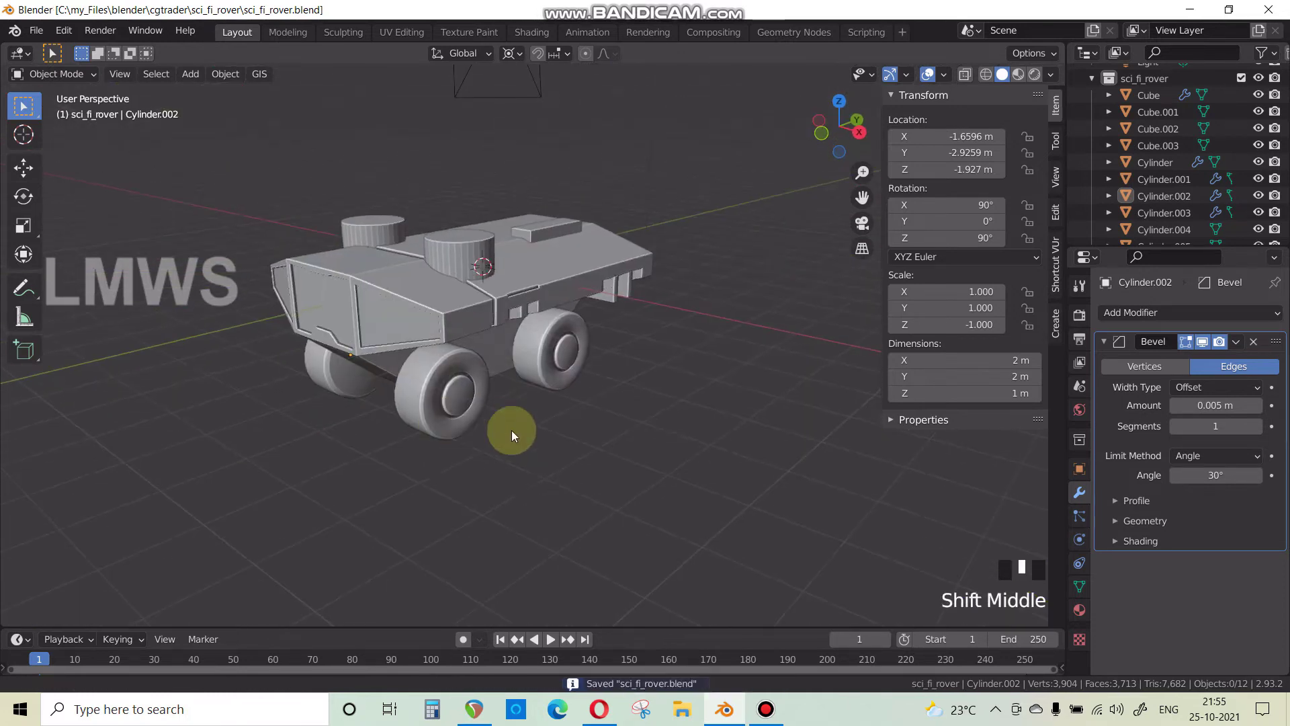
Check the reference image in Opera, return to Blender and delete the roof cylinder on the negative X side.
scroll(530, 207, up, 2)
click(530, 206)
middle_drag(491, 361, 446, 287)
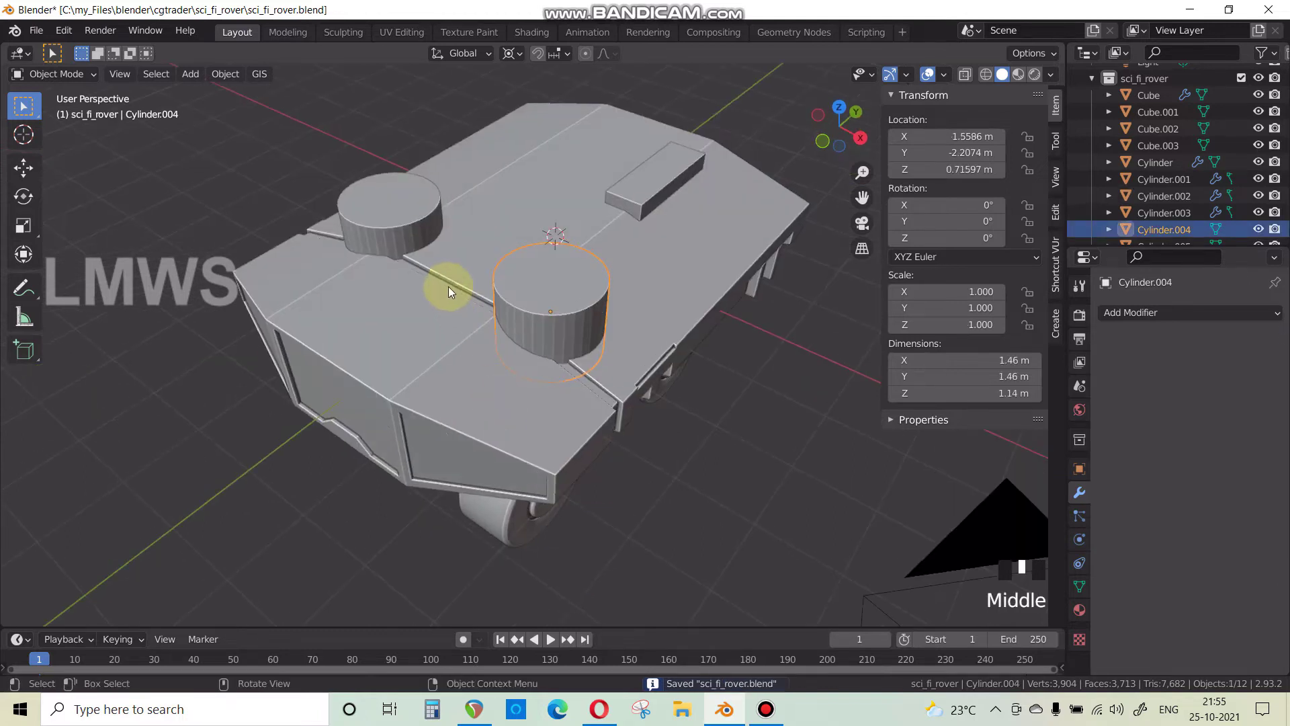
click(599, 709)
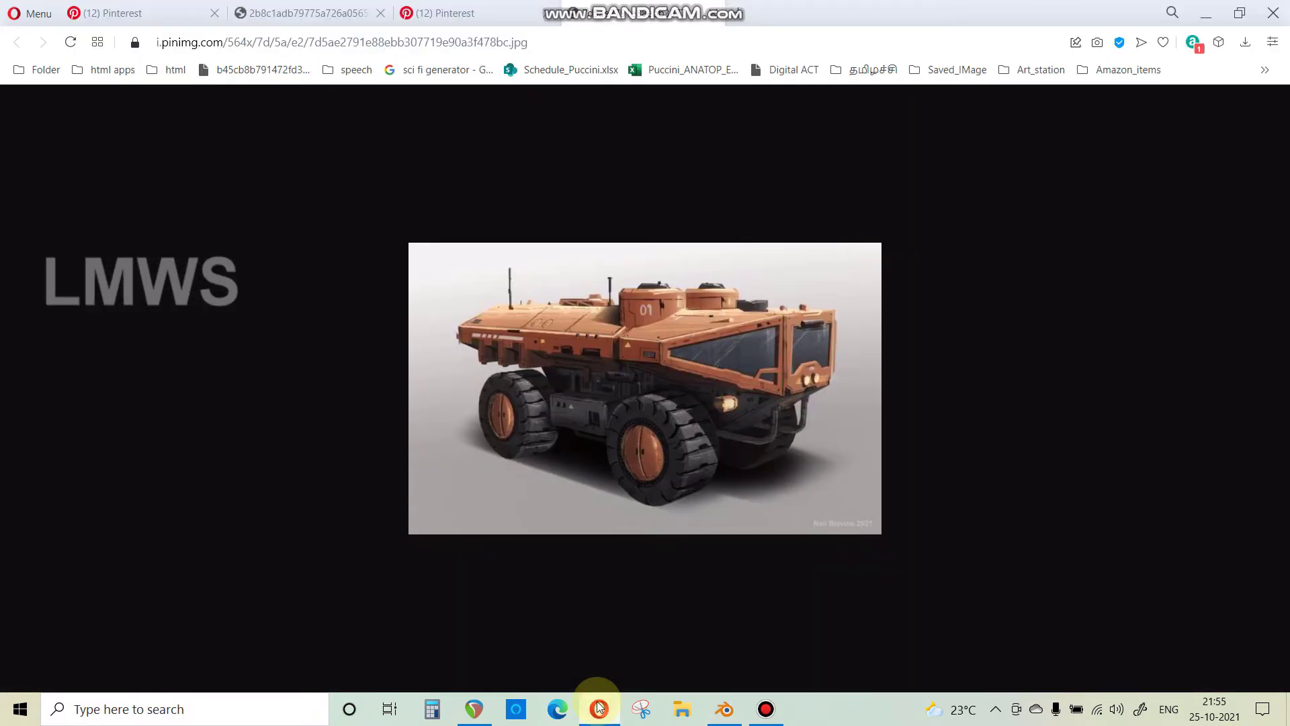
click(706, 713)
middle_click(467, 404)
click(391, 223)
key(x)
click(545, 315)
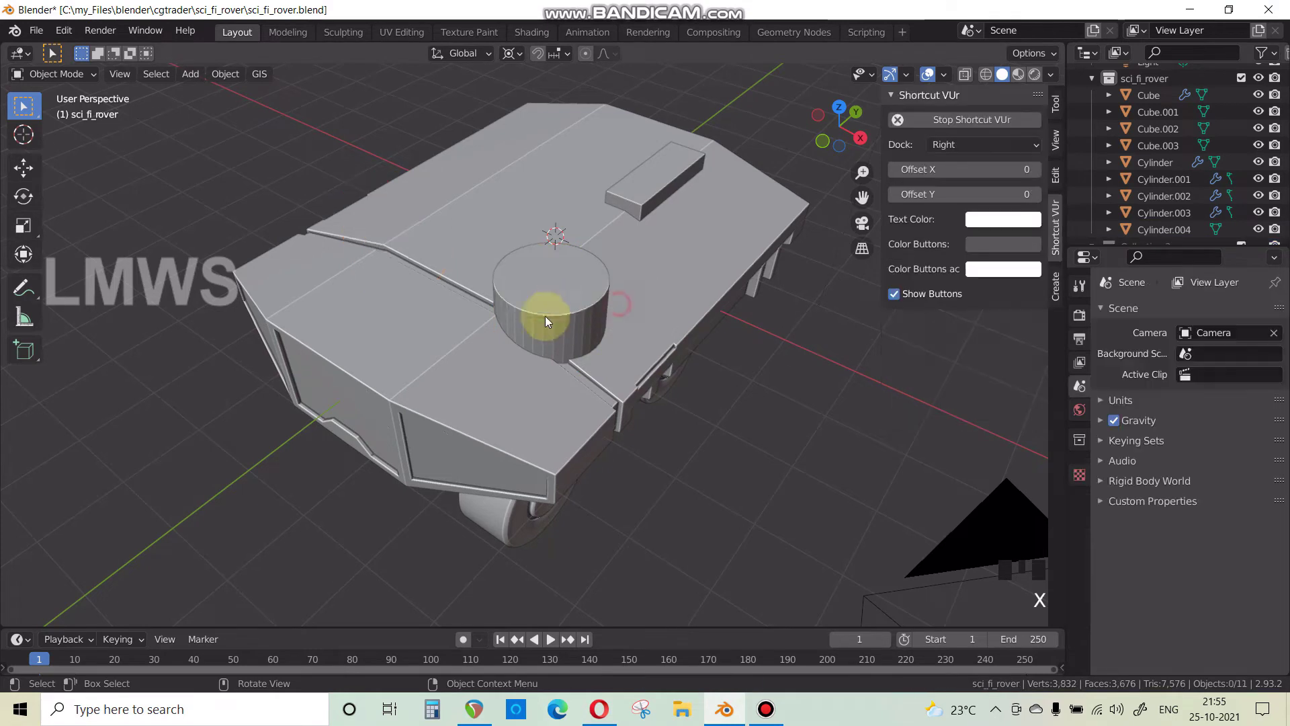
Select the remaining roof cylinder and set the transform pivot point to Median Point.
click(545, 316)
middle_drag(599, 374, 561, 307)
scroll(562, 307, up, 2)
click(512, 53)
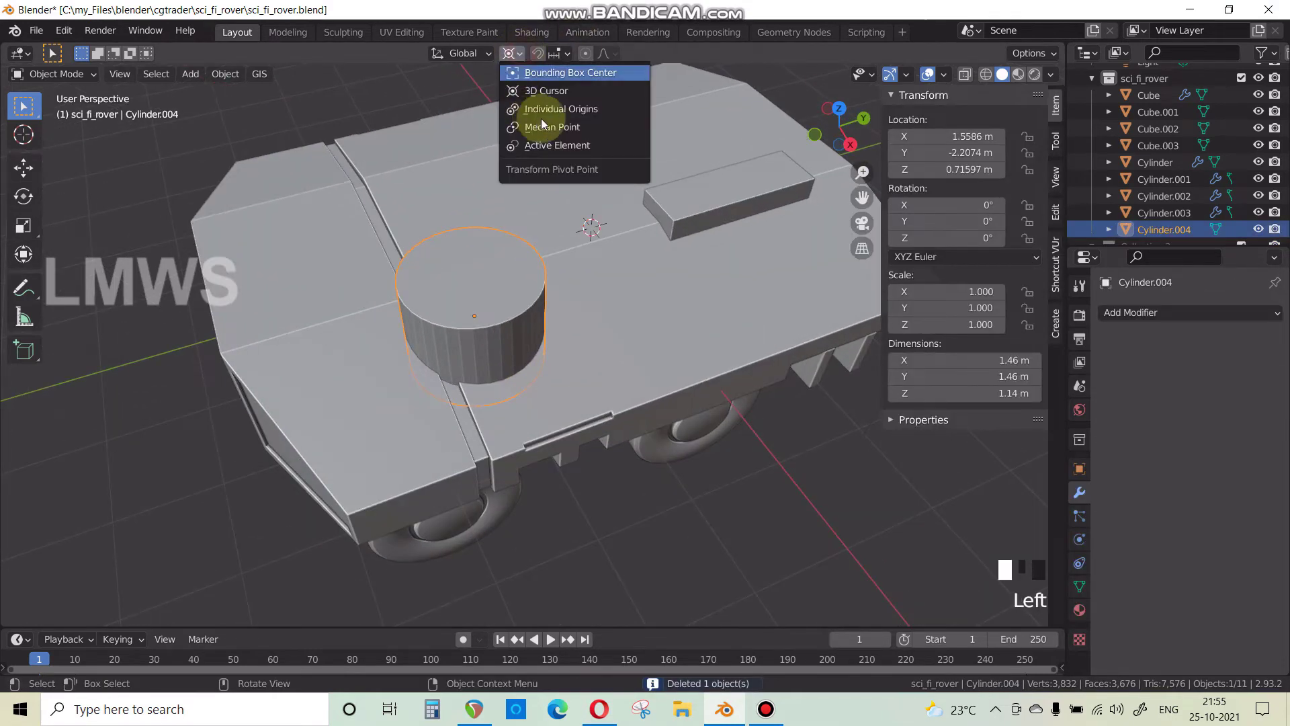
click(552, 127)
key(Tab)
scroll(476, 288, up, 2)
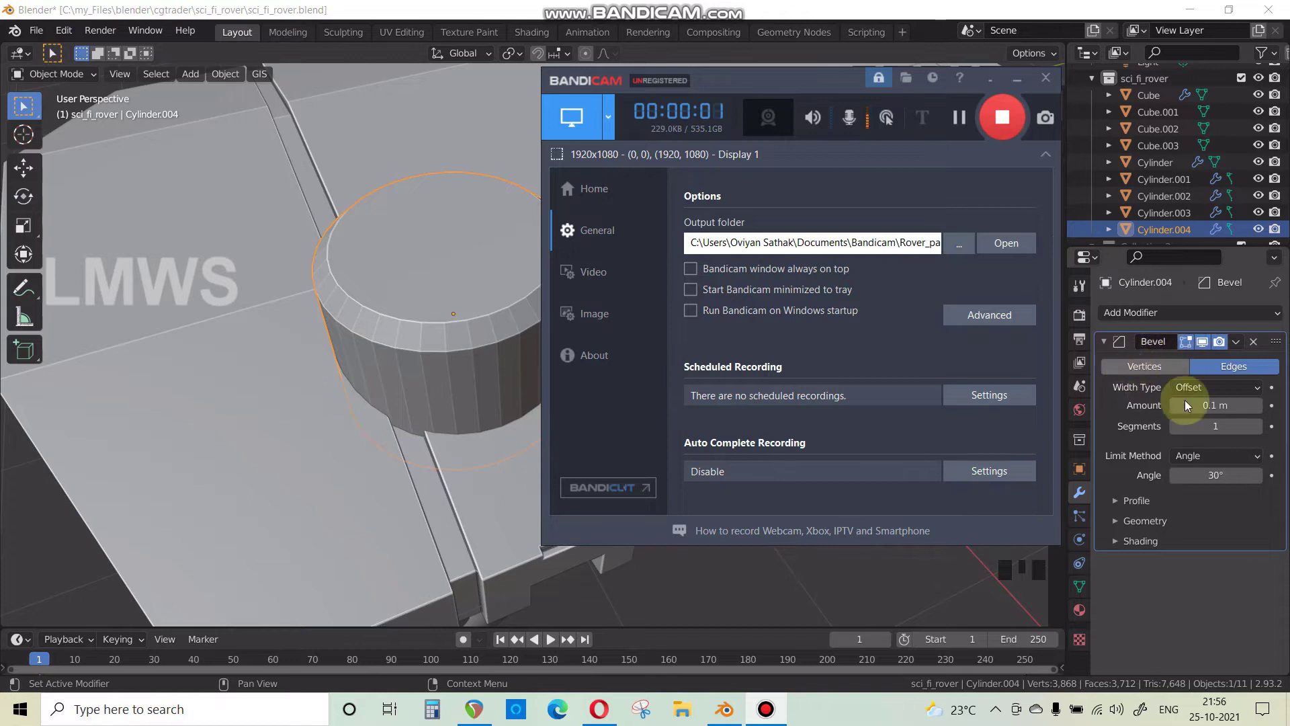
Set the roof cylinder's Bevel modifier amount to 0.005 m and shade the cylinder smooth.
click(1228, 402)
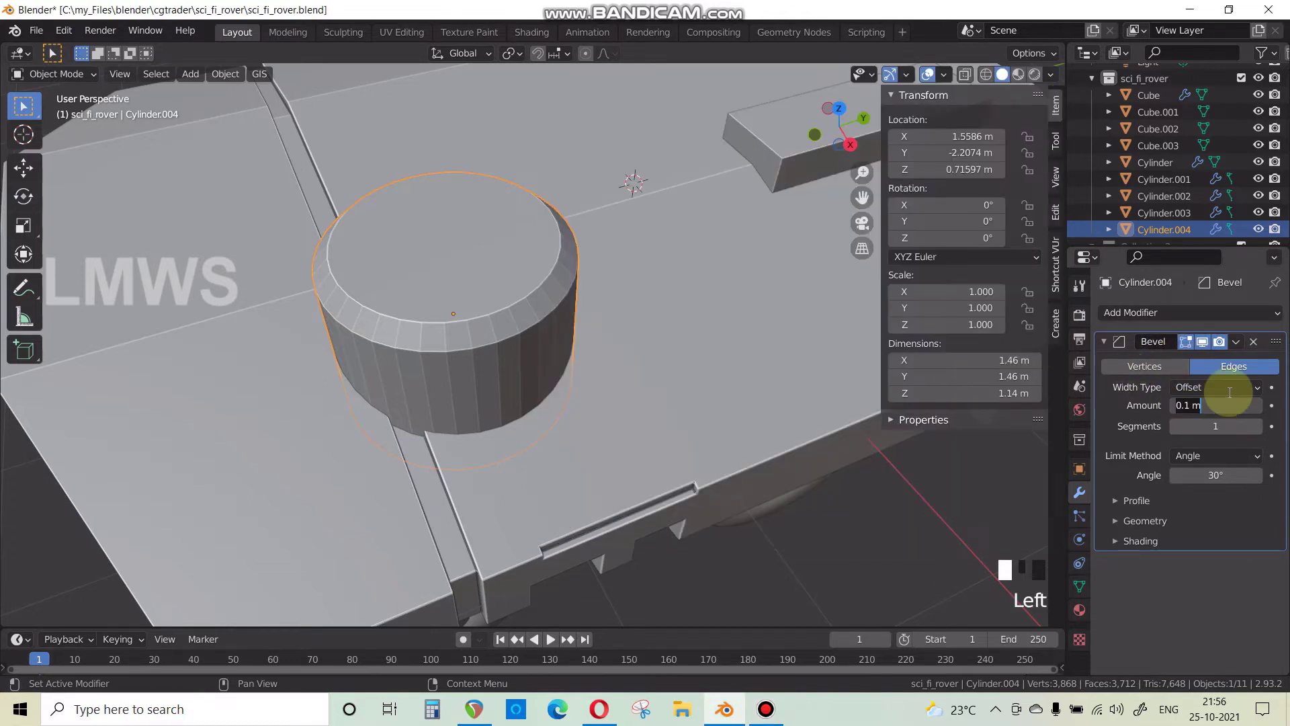
text(.005)
key(Return)
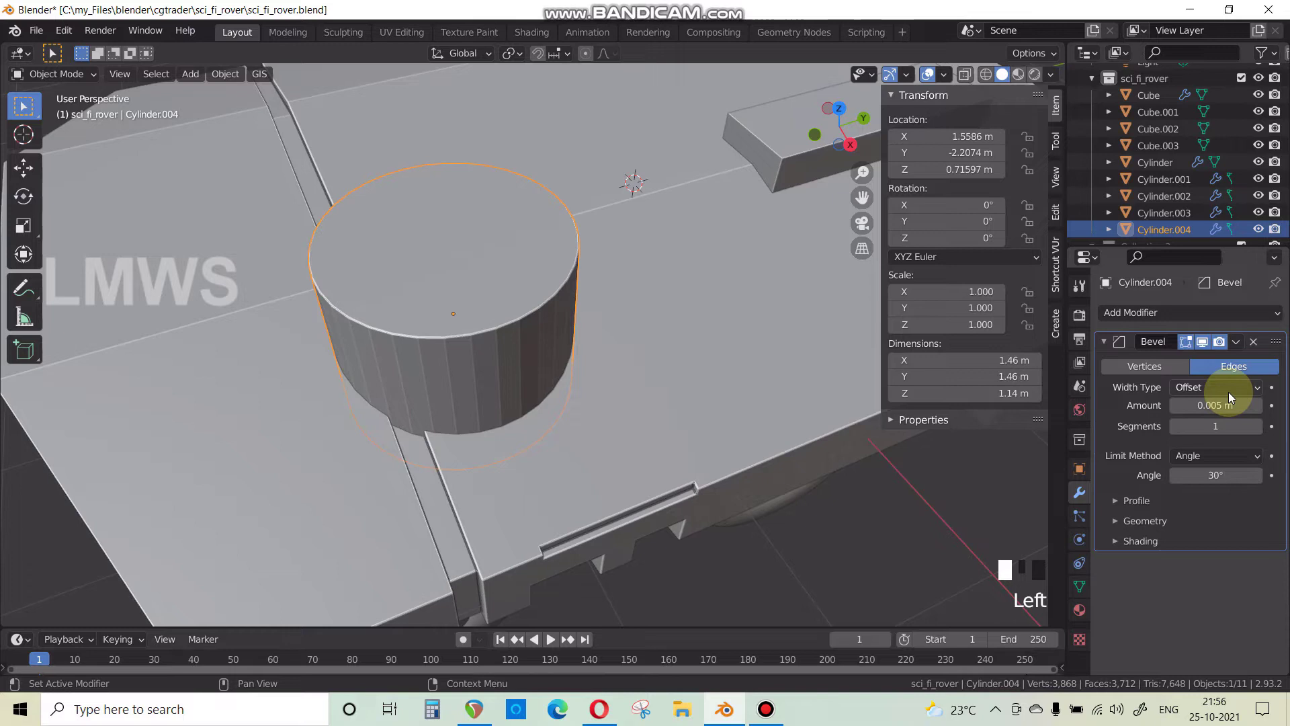
key(Tab)
key(Tab)
right_click(470, 299)
click(470, 299)
Check the reference in Opera, return to Blender and lower the roof cylinder's top face about 0.15 m along Z.
middle_drag(557, 392, 685, 664)
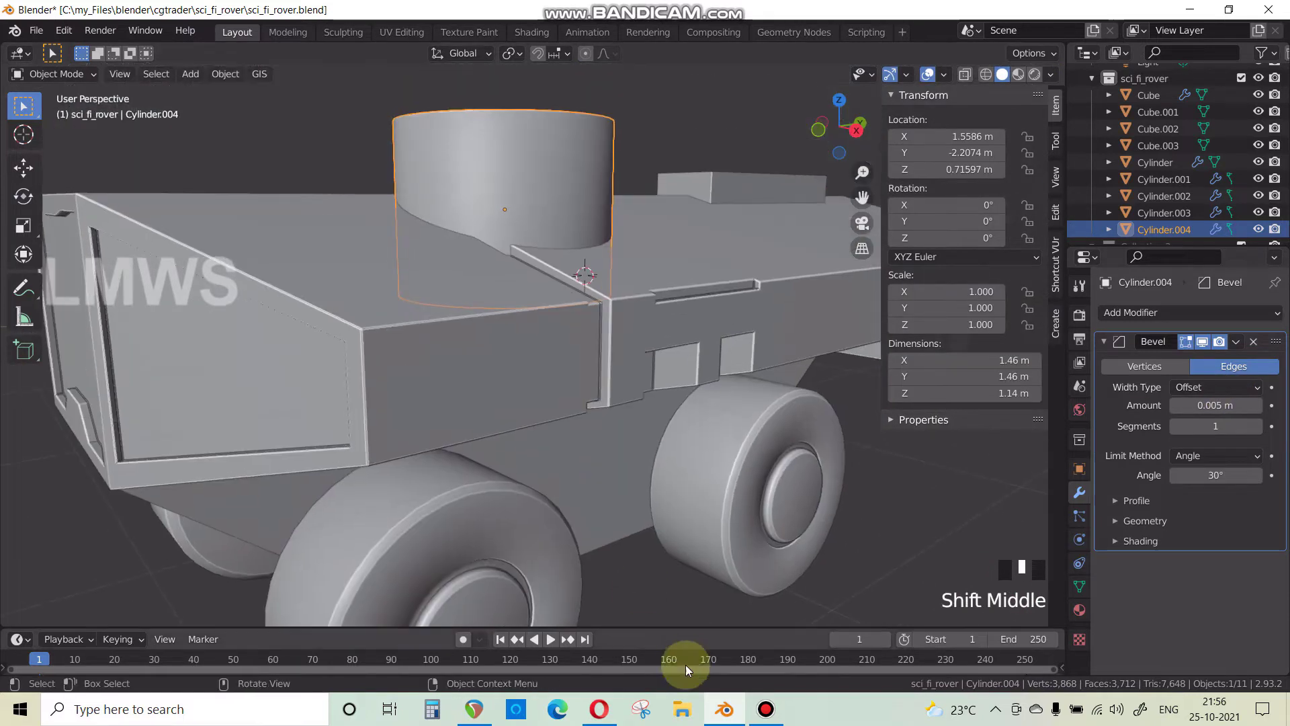
click(613, 708)
click(725, 711)
scroll(565, 381, down, 2)
middle_drag(566, 381, 564, 538)
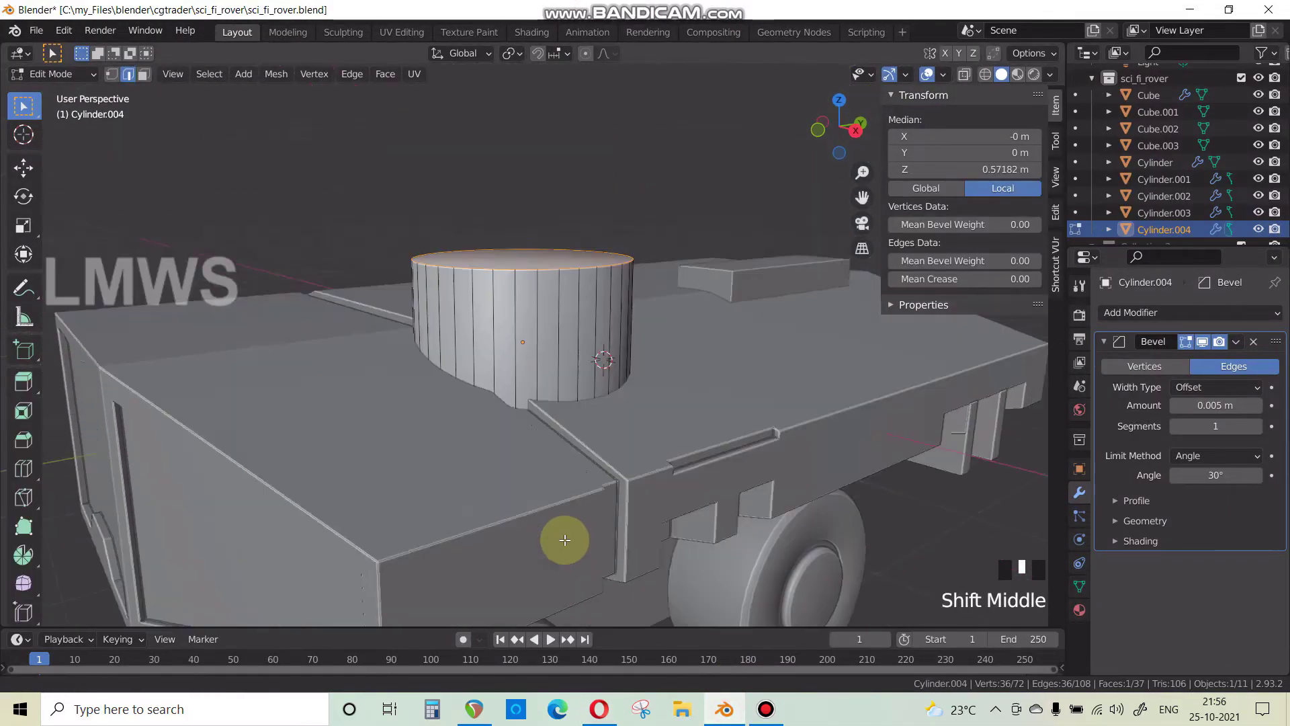
scroll(538, 432, up, 2)
shift+middle_drag(539, 432, 547, 466)
scroll(567, 474, up, 2)
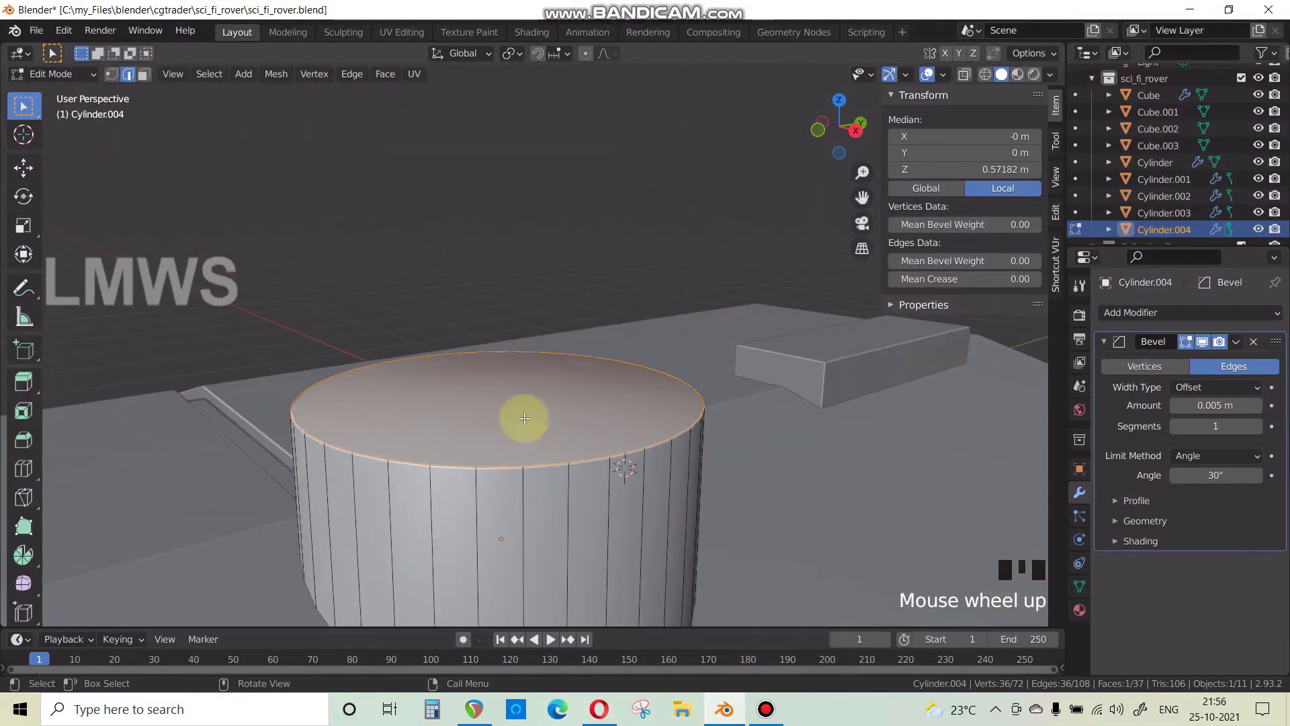
click(204, 142)
click(143, 74)
click(482, 422)
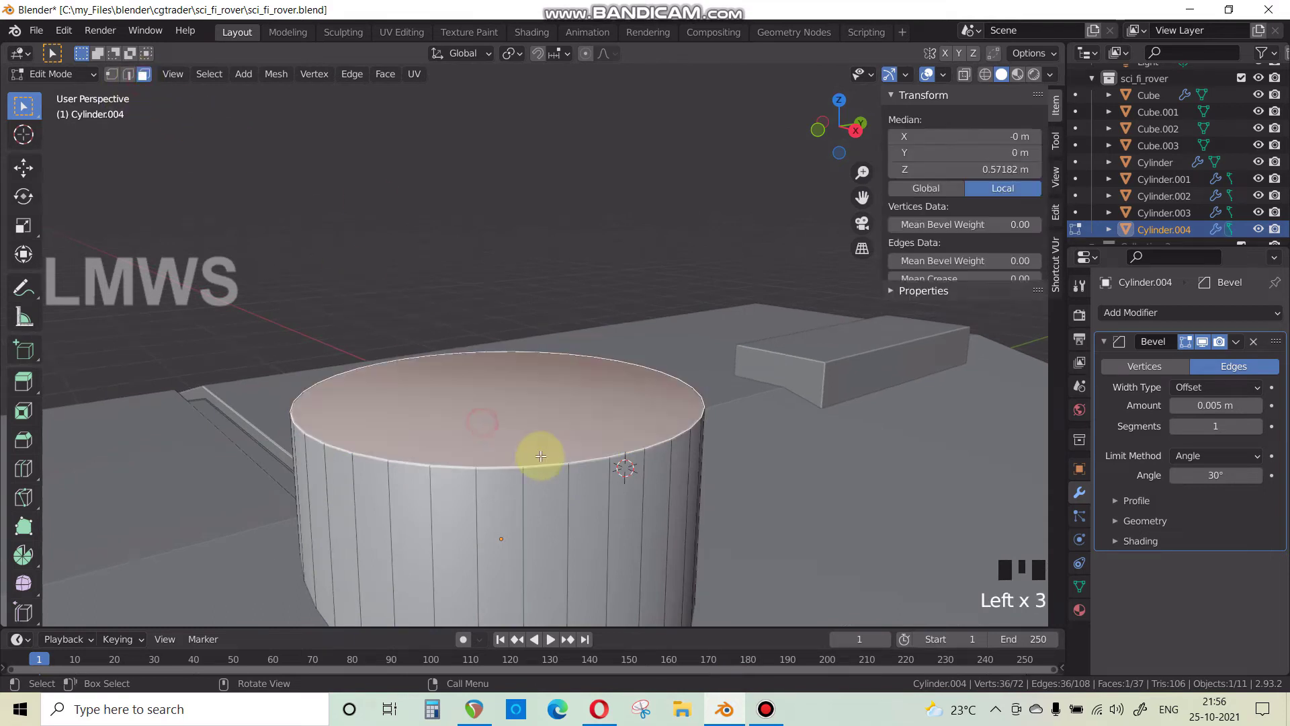
scroll(541, 456, down, 2)
key(g)
key(z)
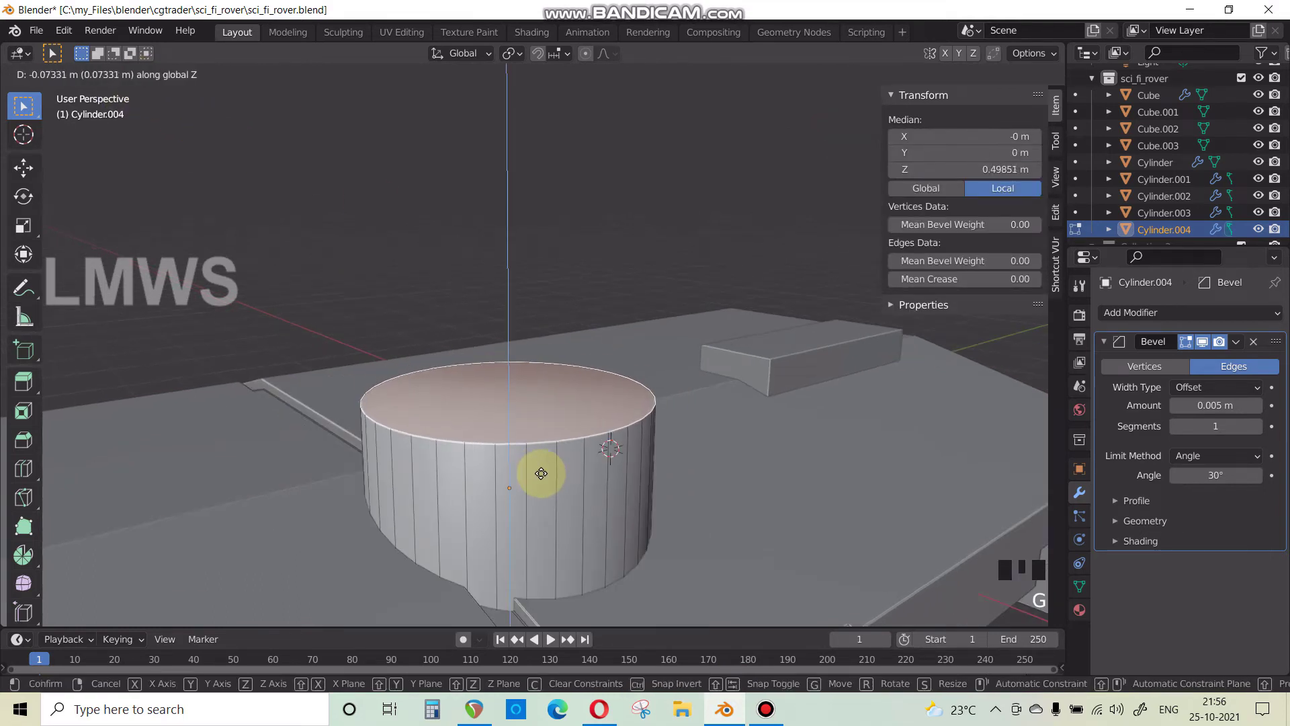
click(539, 482)
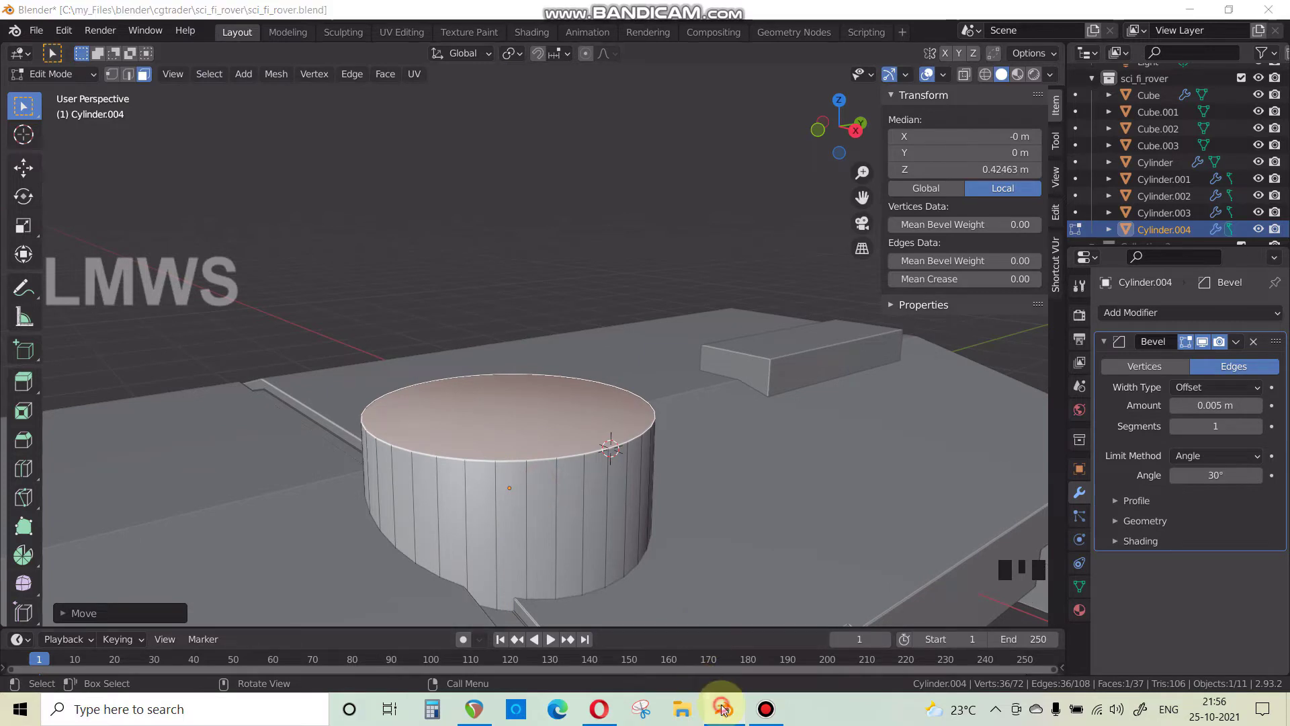
Extrude the cylinder's top face up about 0.11 m along Z and scale it inward to form a sloped shoulder.
click(724, 709)
click(724, 709)
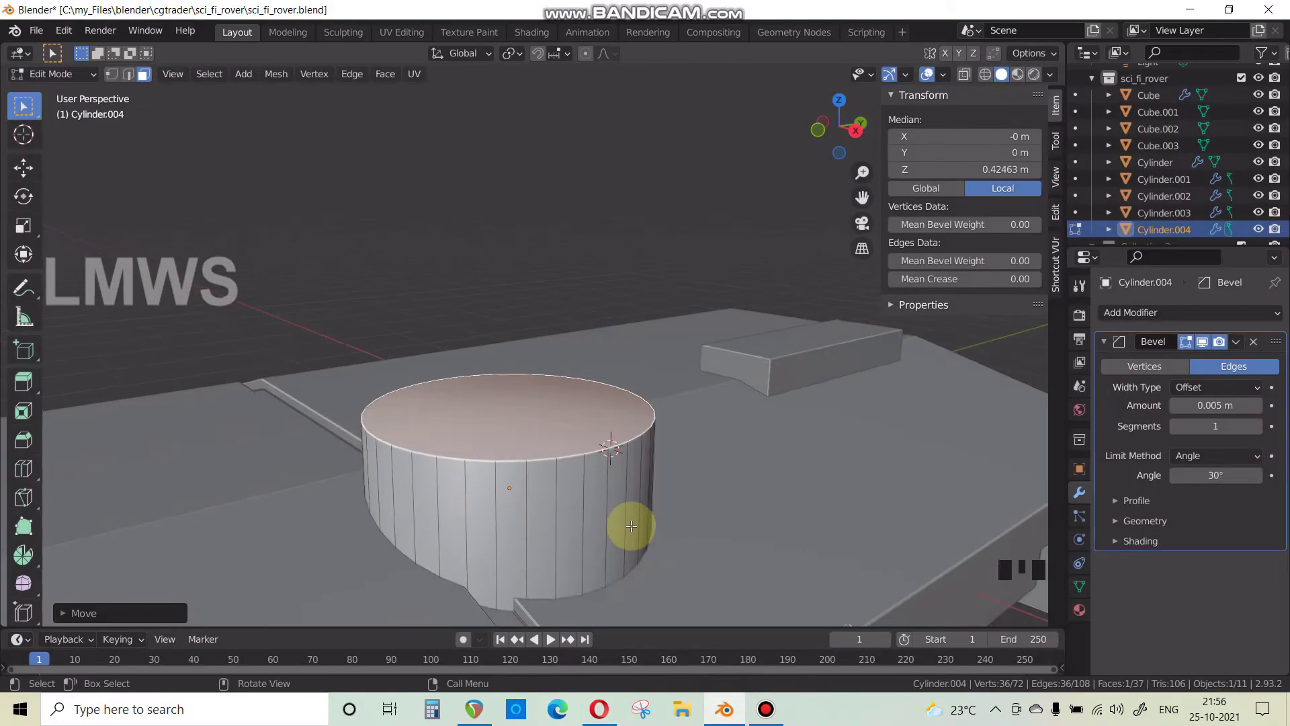
scroll(625, 524, up, 2)
key(e)
key(z)
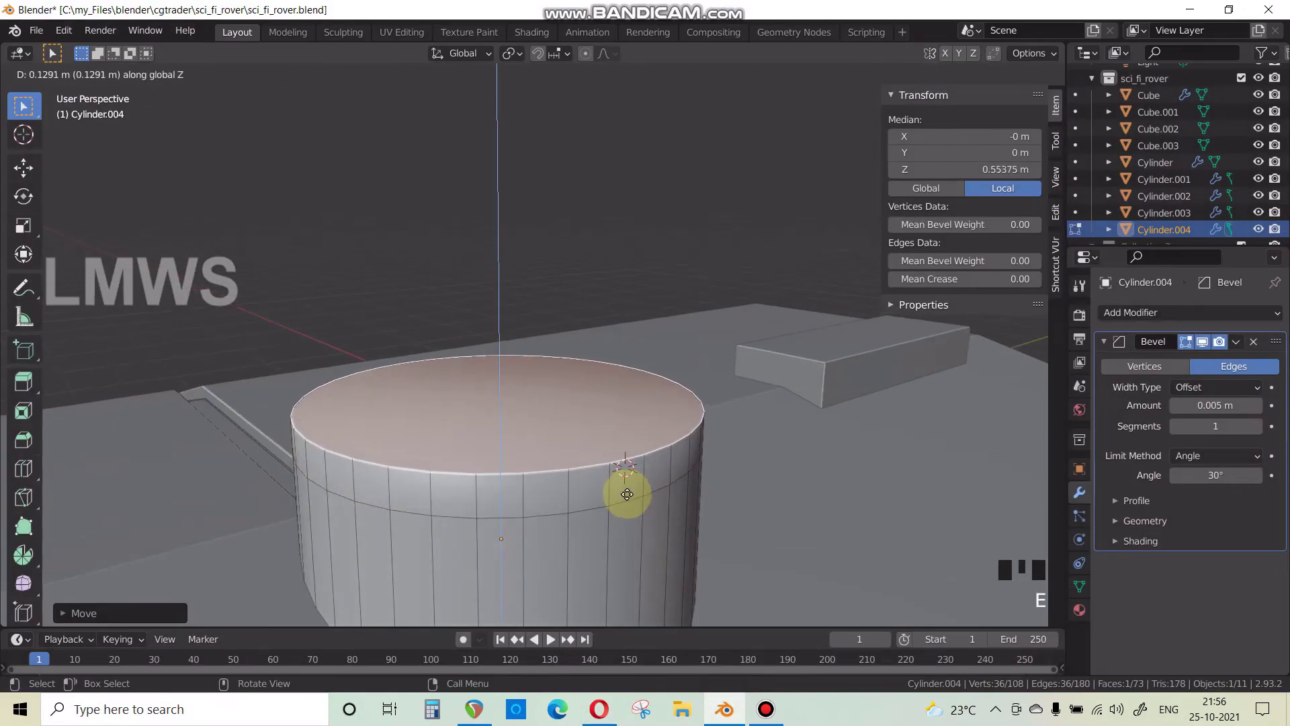
click(813, 542)
key(s)
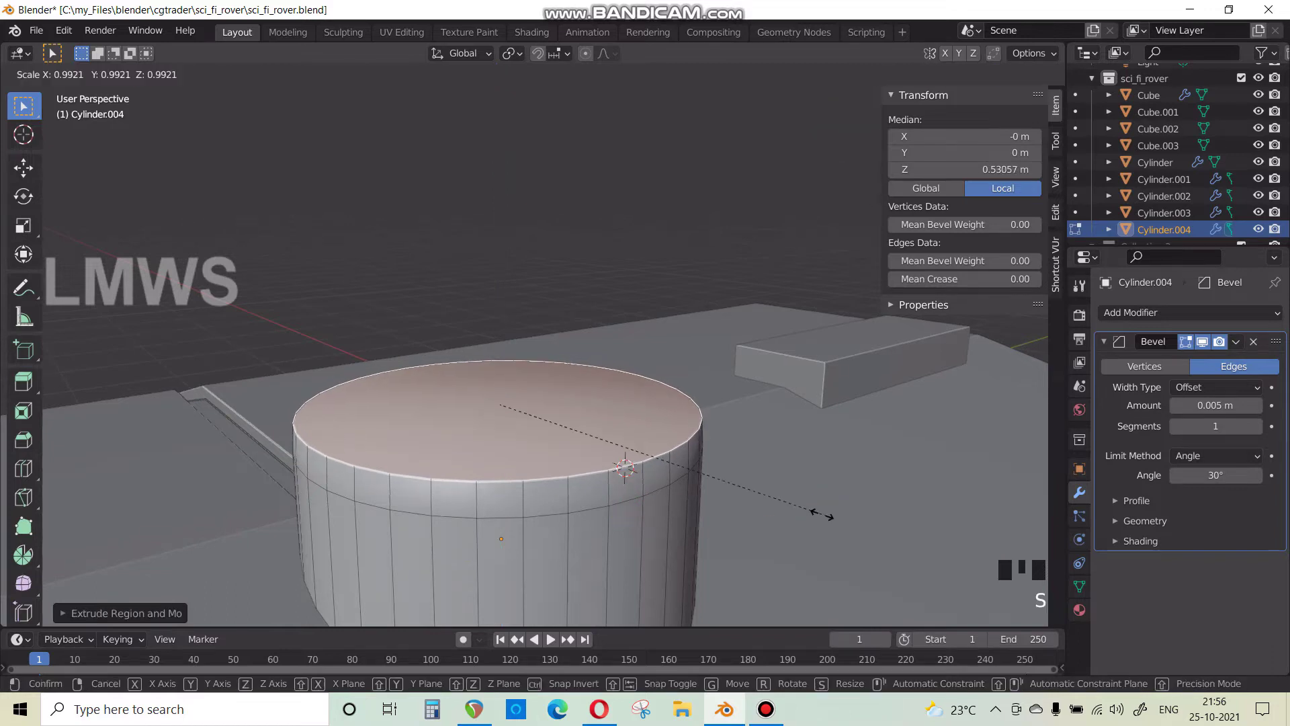
click(788, 505)
Extrude the top face in place, scale it inward to leave a rim, and sink the inner face about 0.09 m.
click(731, 712)
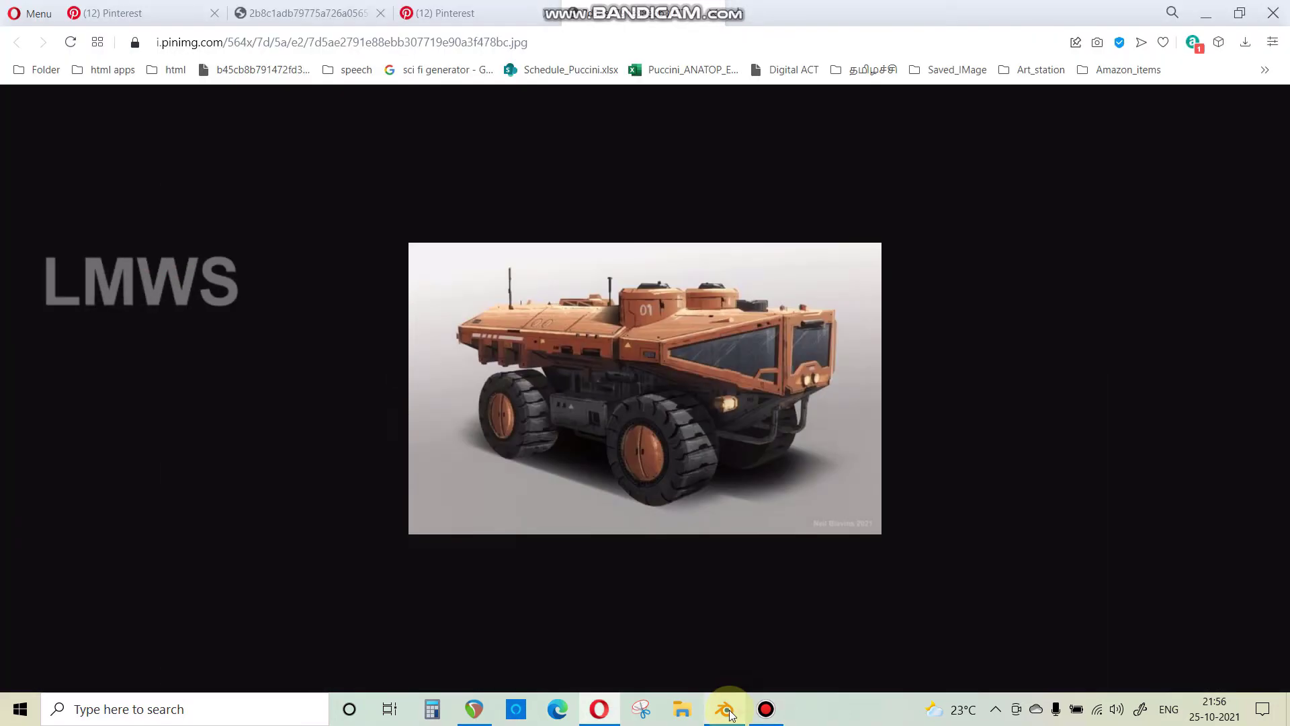
click(729, 710)
key(e)
right_click(732, 569)
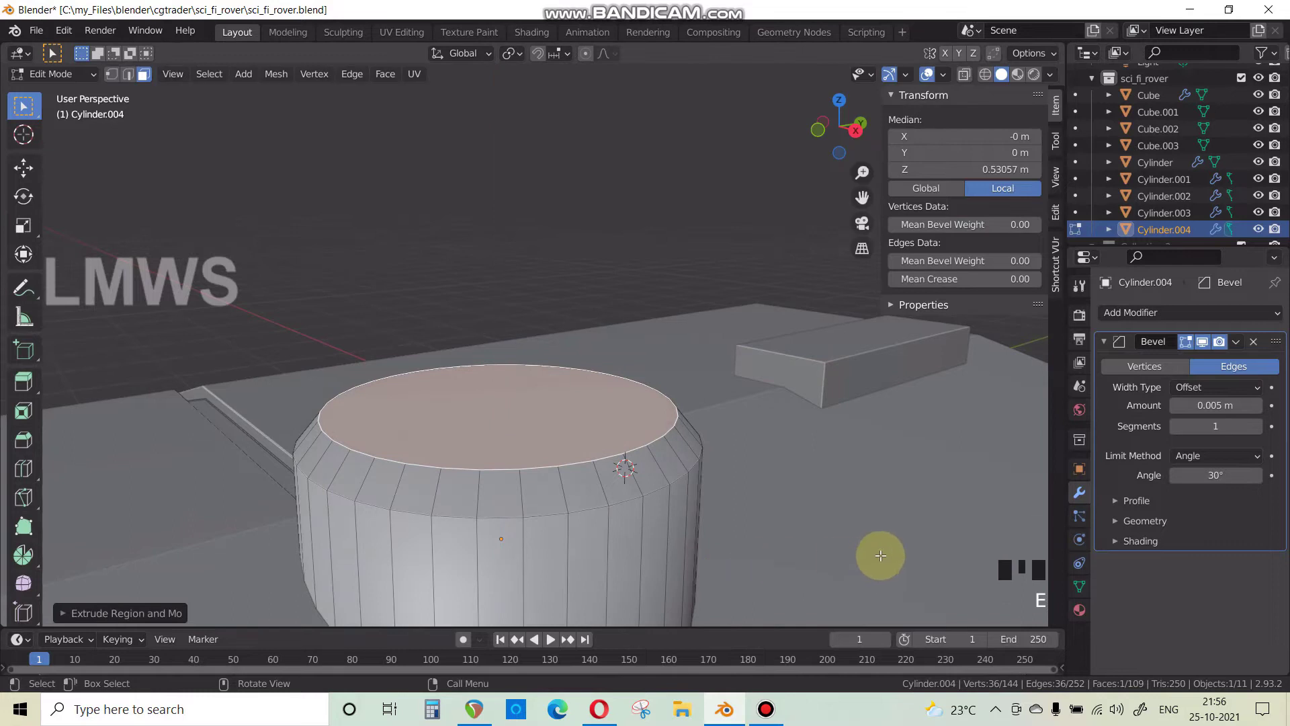
key(s)
click(809, 563)
key(e)
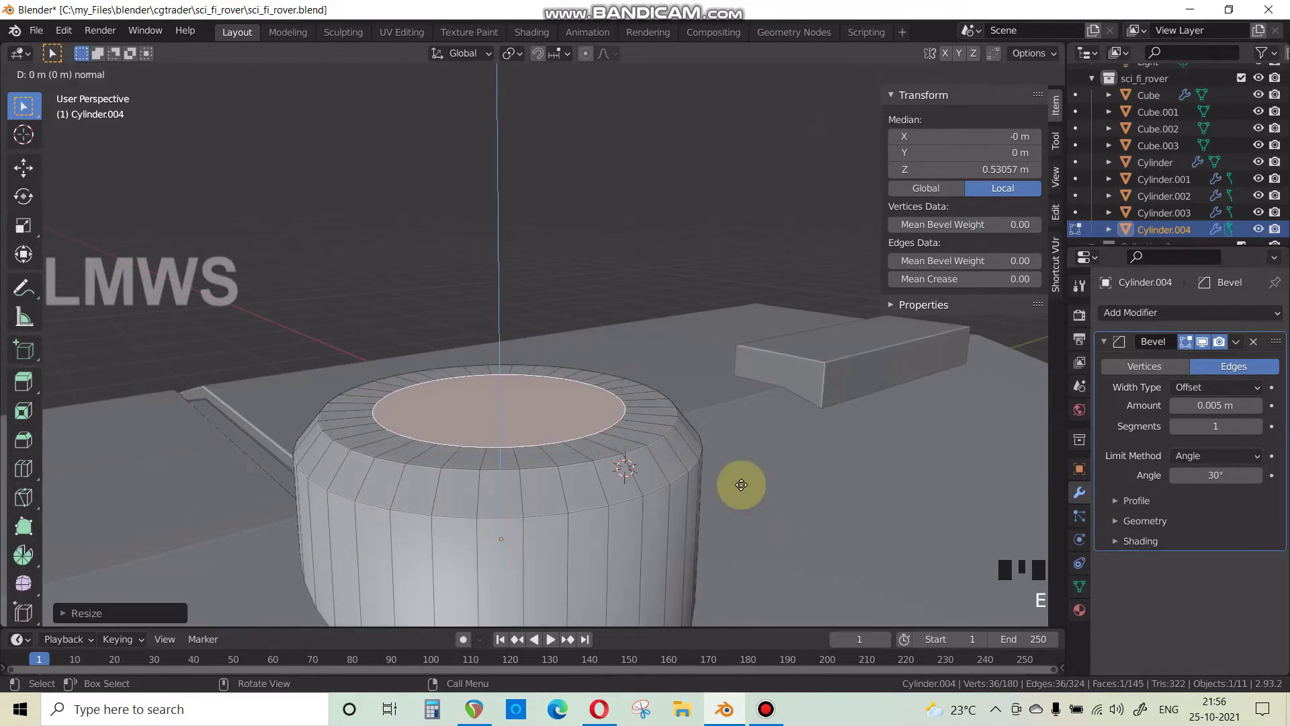
key(z)
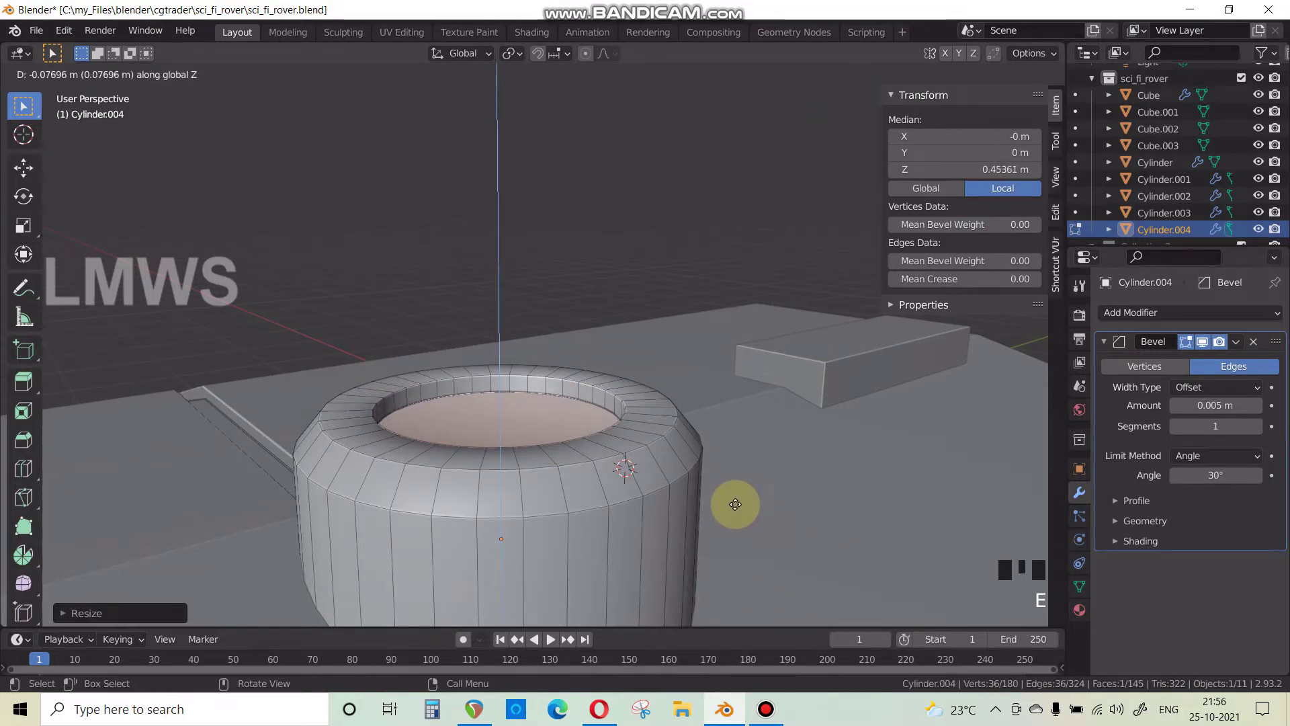
click(733, 508)
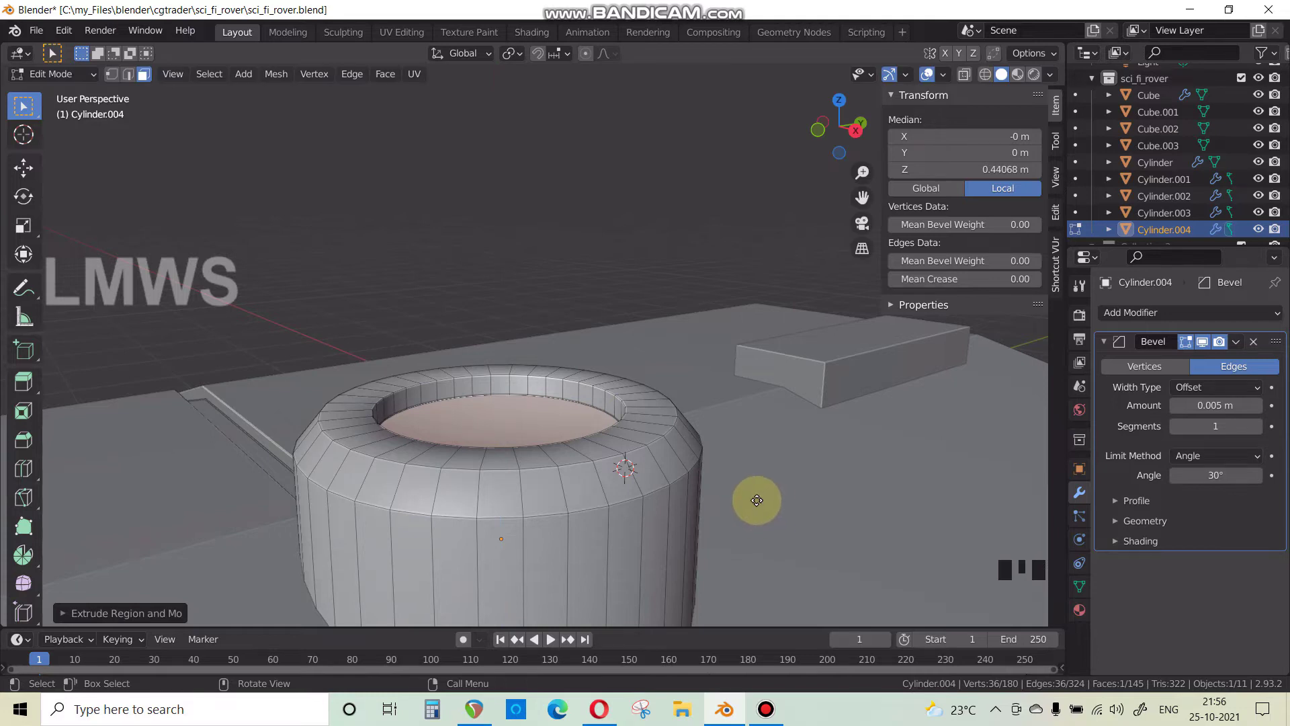
Scale the recessed inner face down and extrude it upward about 0.18 m to form a raised central hatch.
key(s)
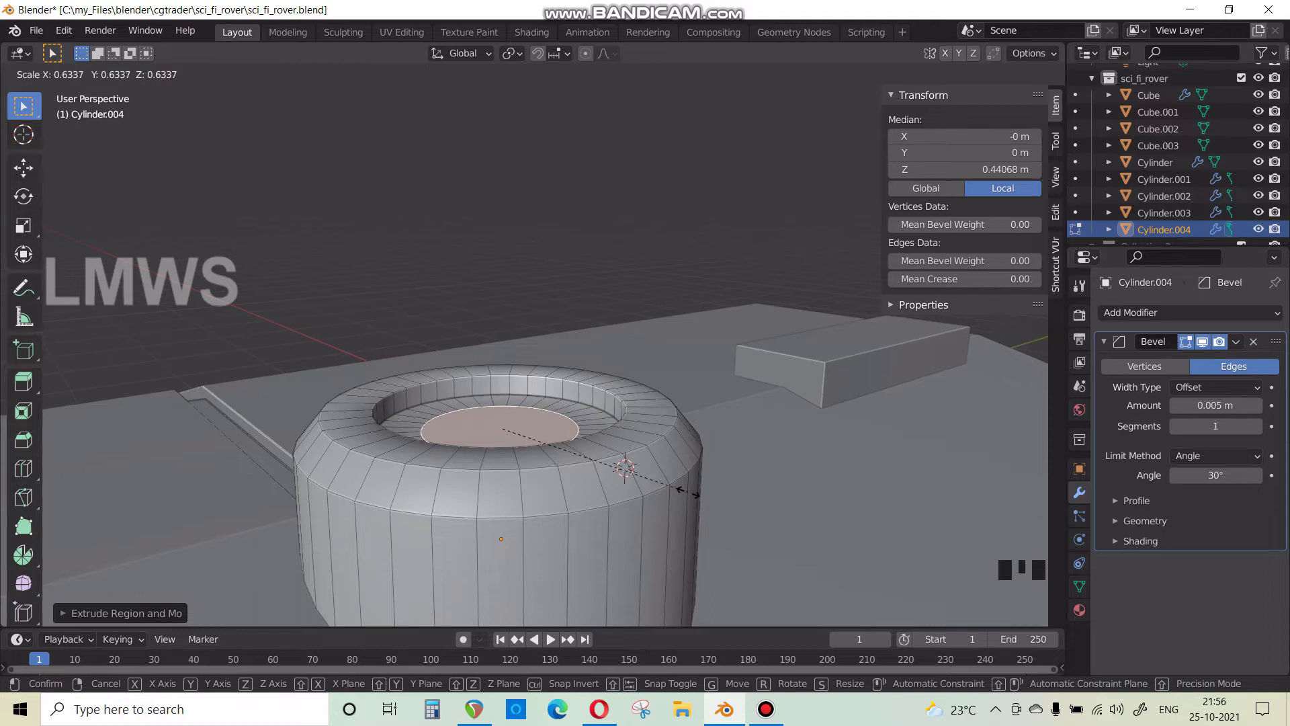
click(692, 507)
key(e)
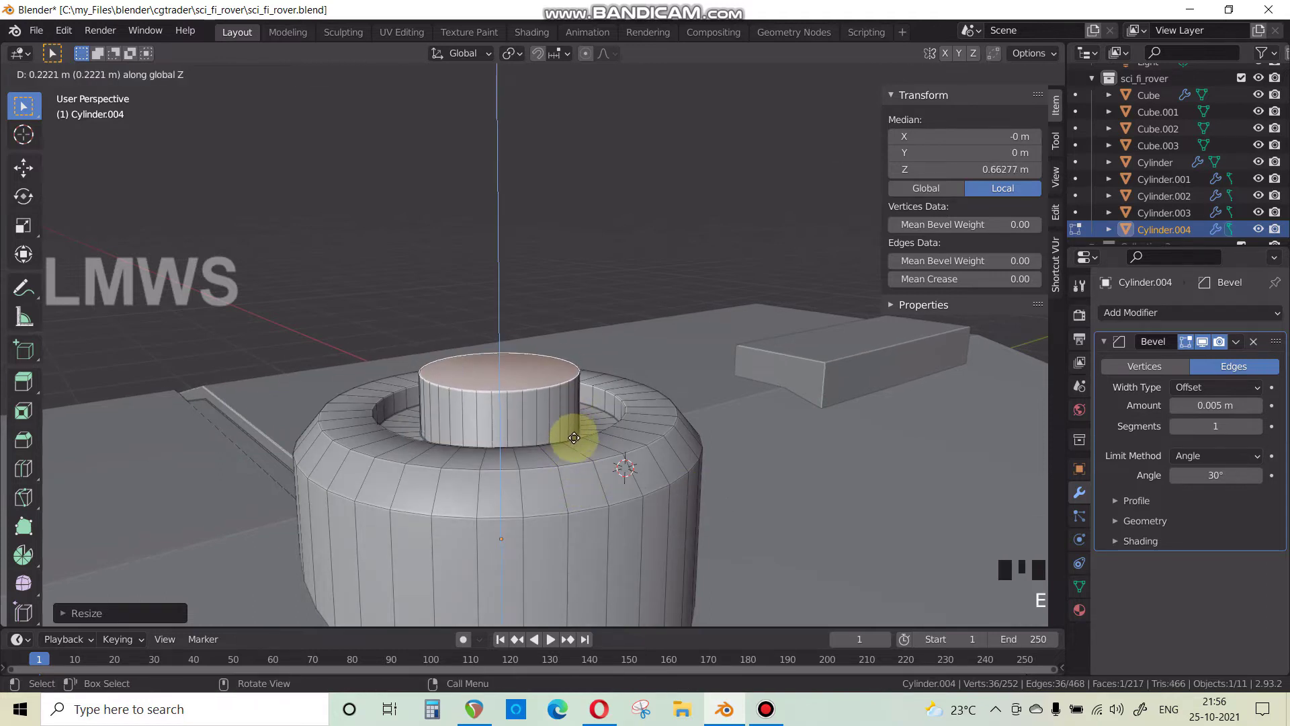
right_click(571, 426)
Bevel the hatch's top rim with two segments and lower the hatch top about 0.1 m along Z.
key(ctrl+b)
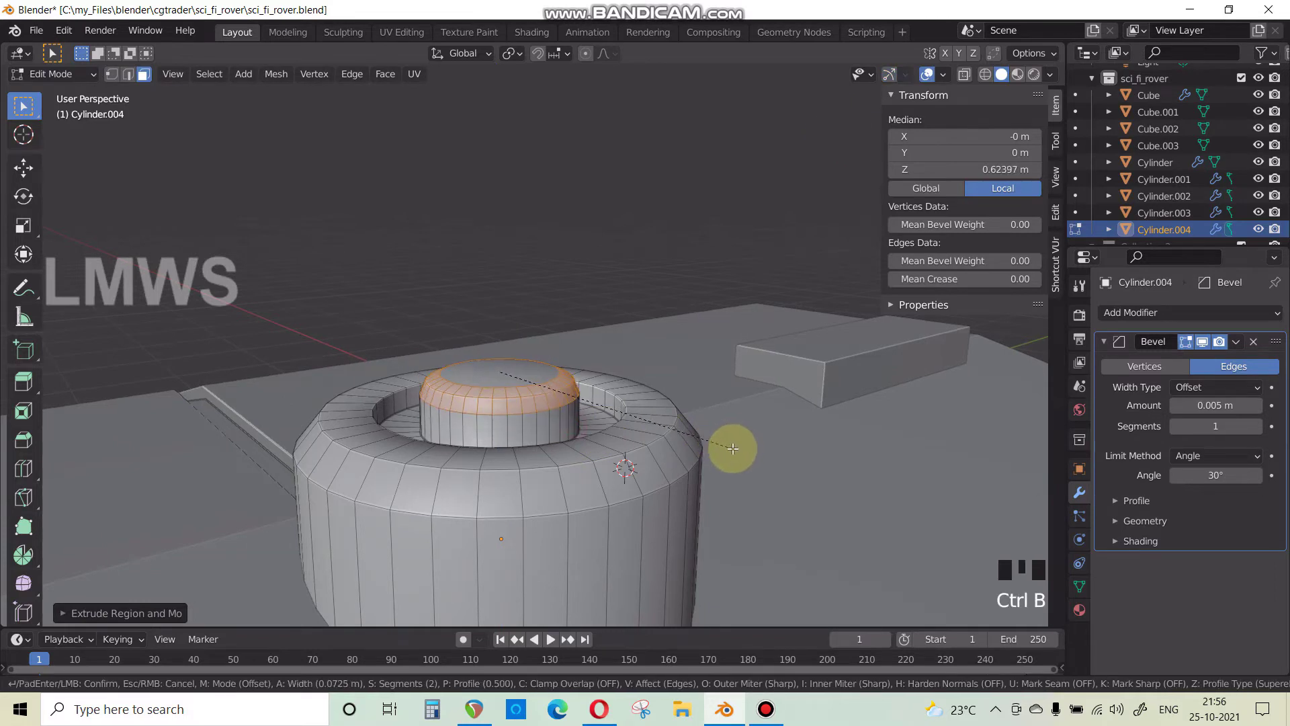
click(724, 446)
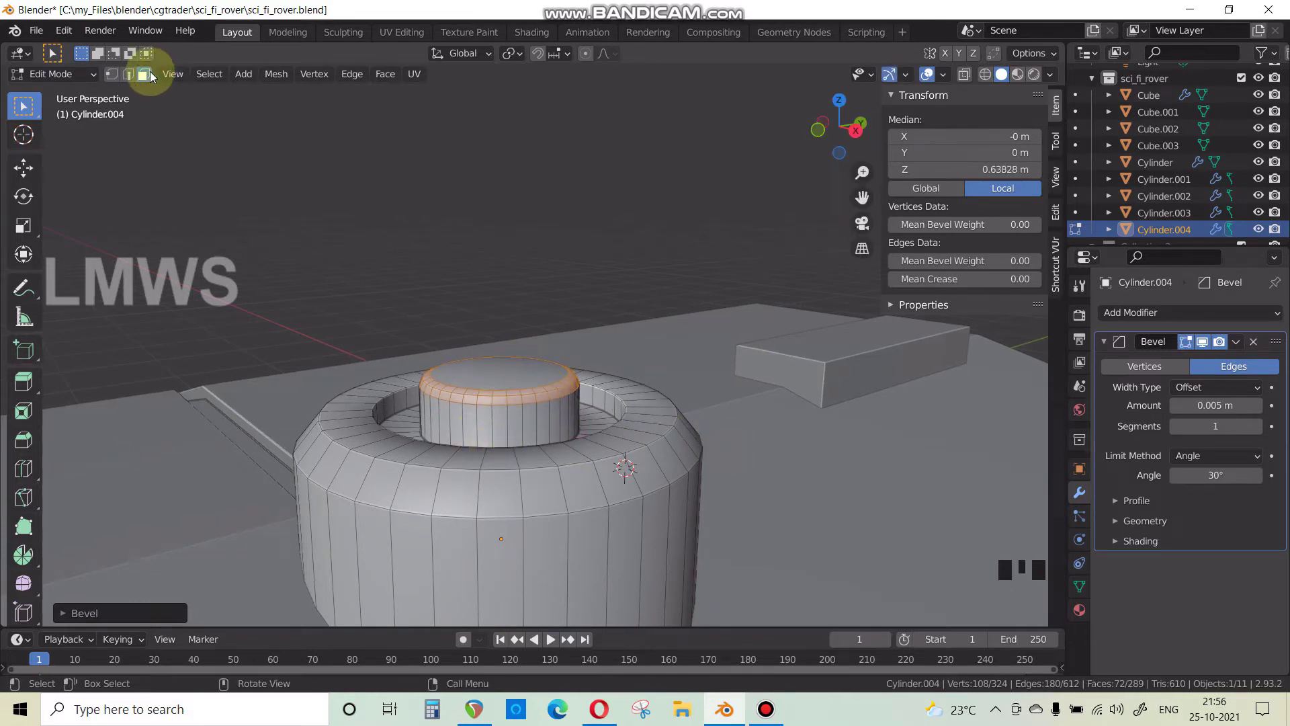
shift+click(513, 391)
key(g)
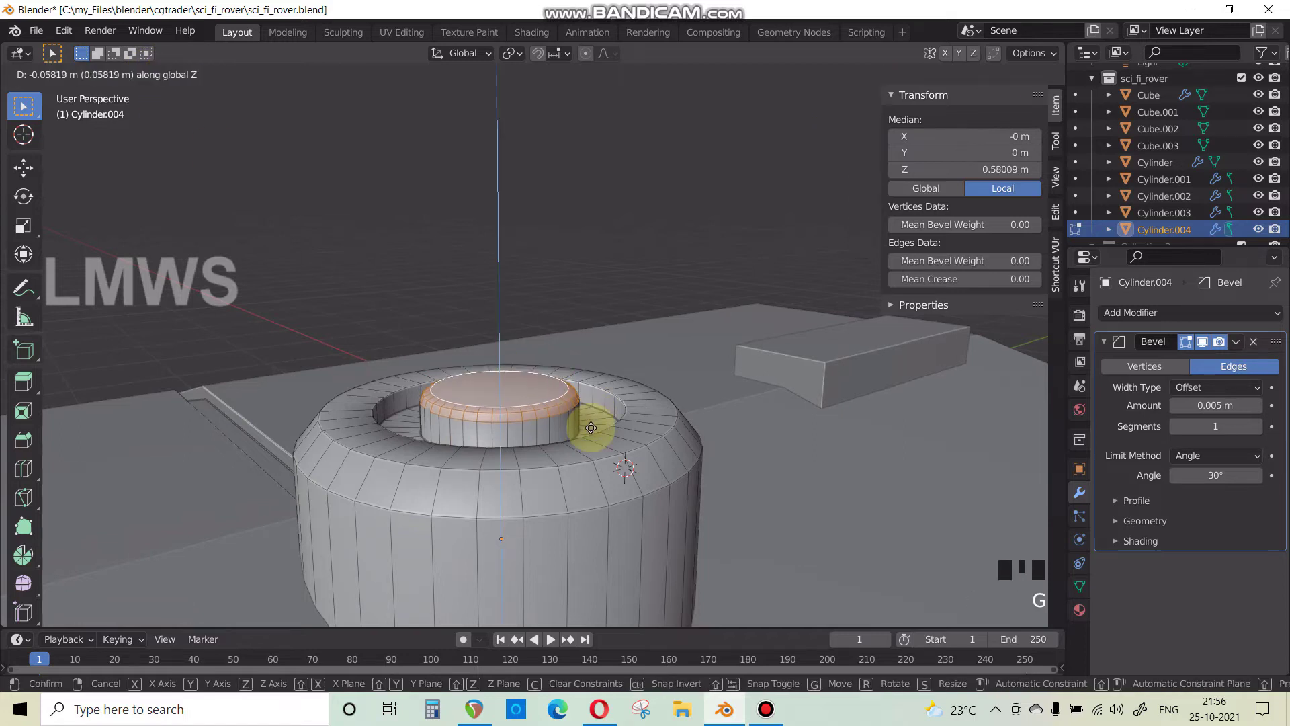
click(588, 436)
scroll(584, 403, down, 4)
scroll(521, 432, up, 4)
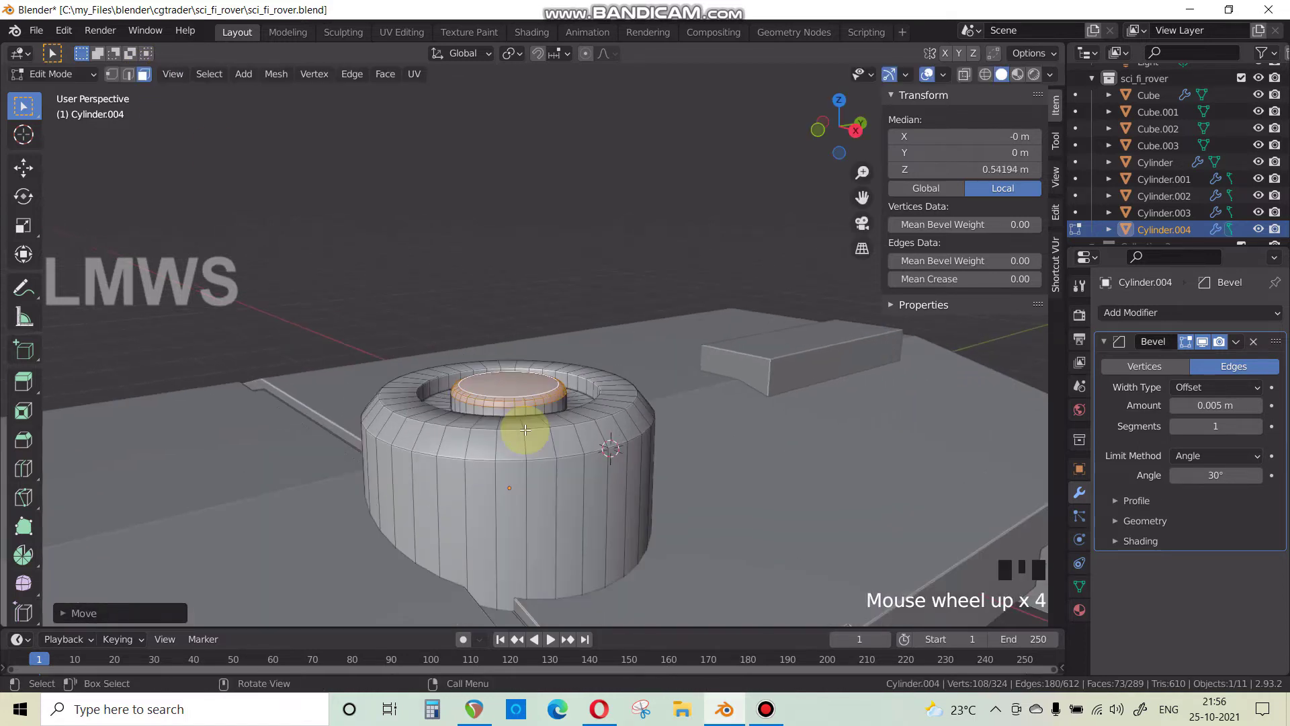
Raise the turret cylinder's bottom edge loop about 0.17 m along Z and save the file.
key(Tab)
middle_drag(553, 446, 424, 443)
shift+middle_drag(496, 433, 537, 312)
key(Tab)
scroll(446, 441, up, 3)
middle_drag(447, 441, 497, 437)
scroll(481, 446, down, 2)
click(128, 74)
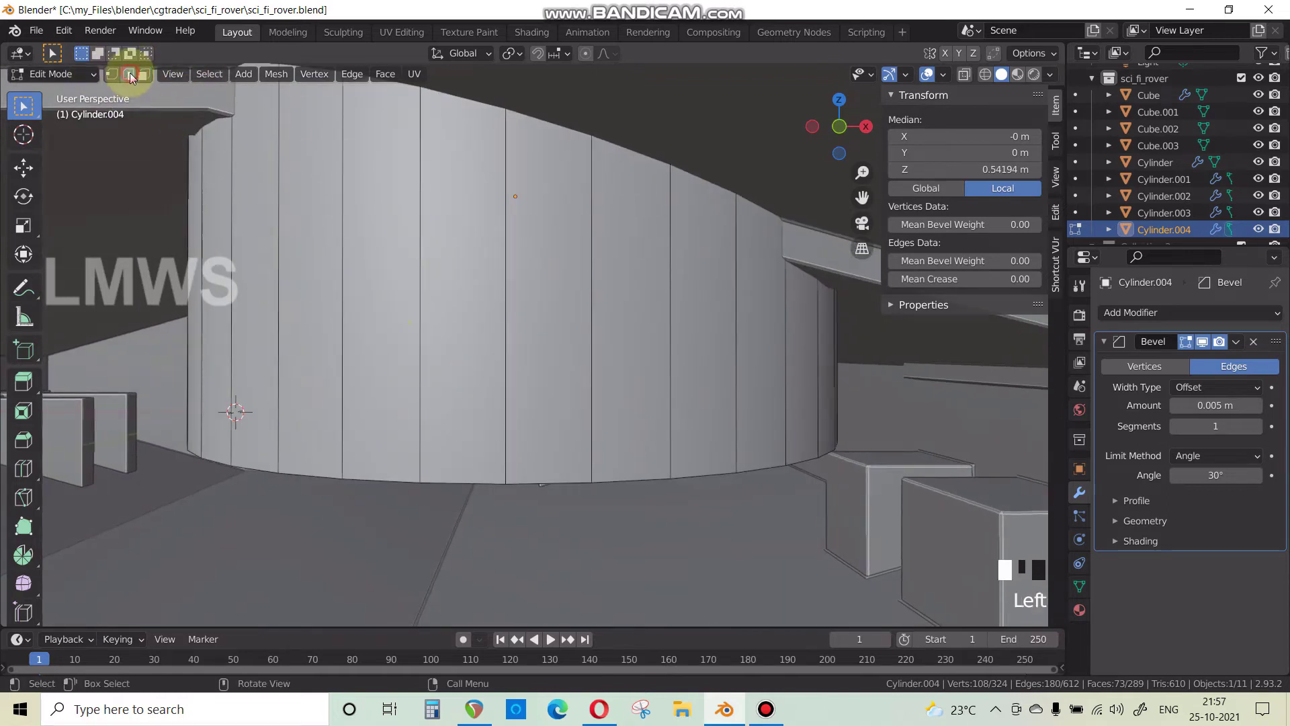
alt+click(619, 483)
key(g)
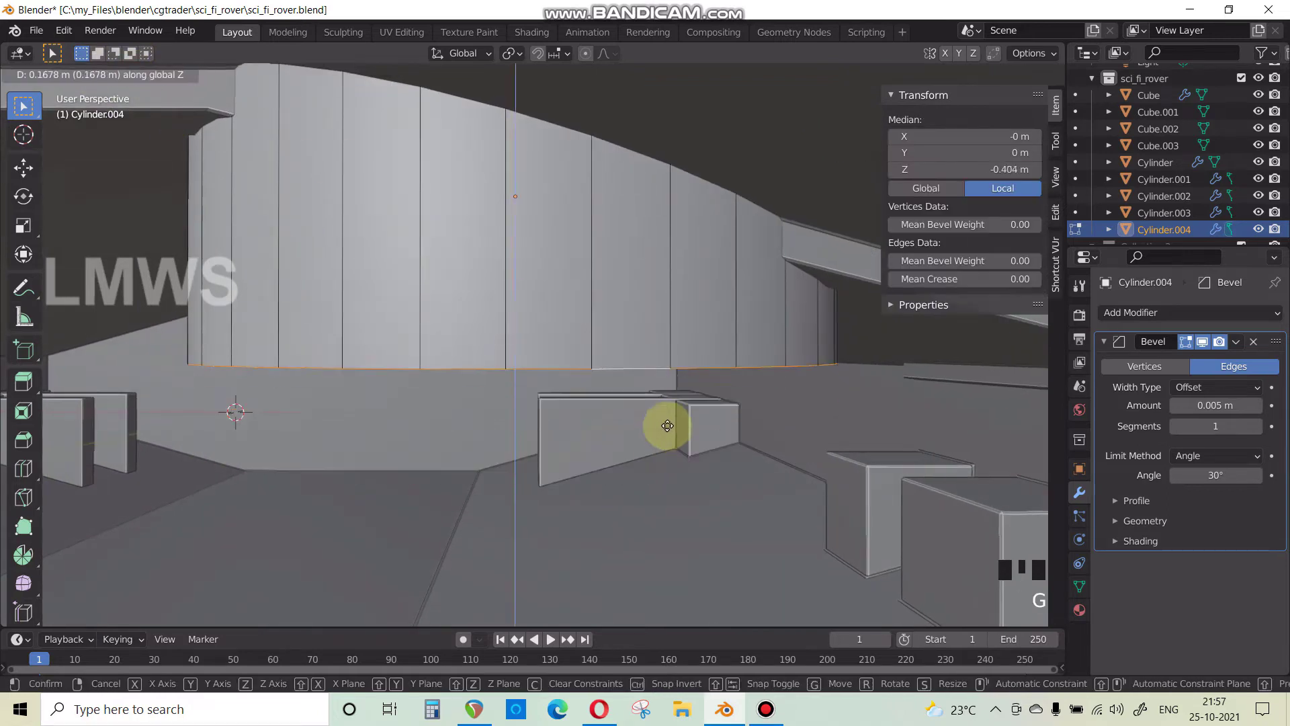
click(682, 402)
key(Tab)
middle_drag(681, 401, 569, 433)
key(ctrl+s)
key(alt+a)
scroll(624, 462, up, 2)
key(ctrl+s)
scroll(518, 377, up, 2)
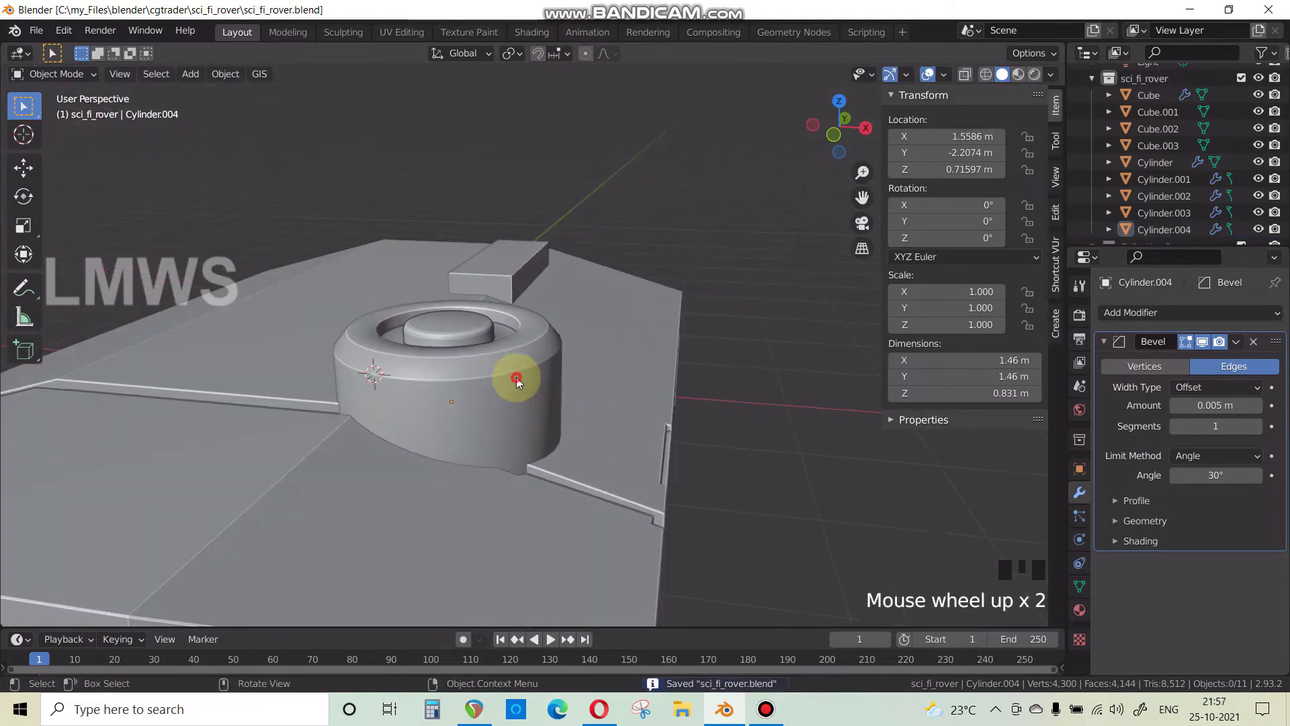
Add a centred horizontal loop cut around the turret cylinder's side wall.
click(517, 377)
key(Tab)
key(alt+a)
key(ctrl+t)
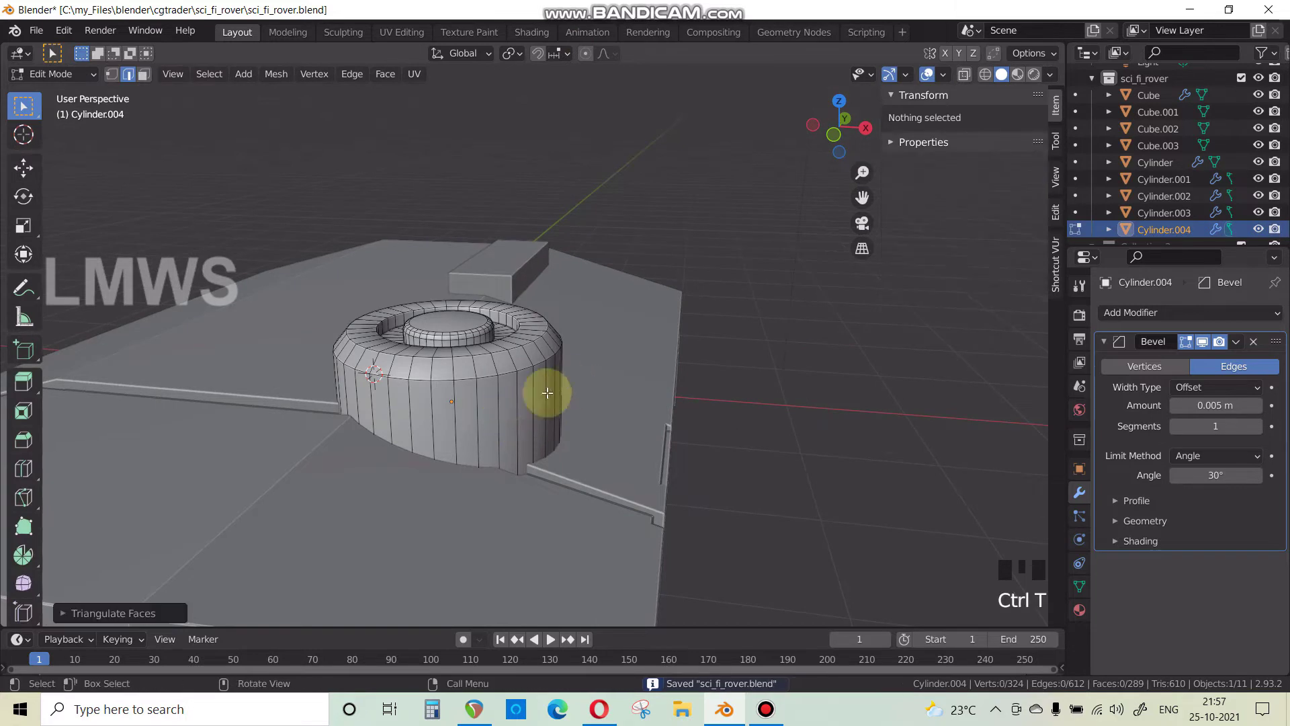
key(ctrl+z)
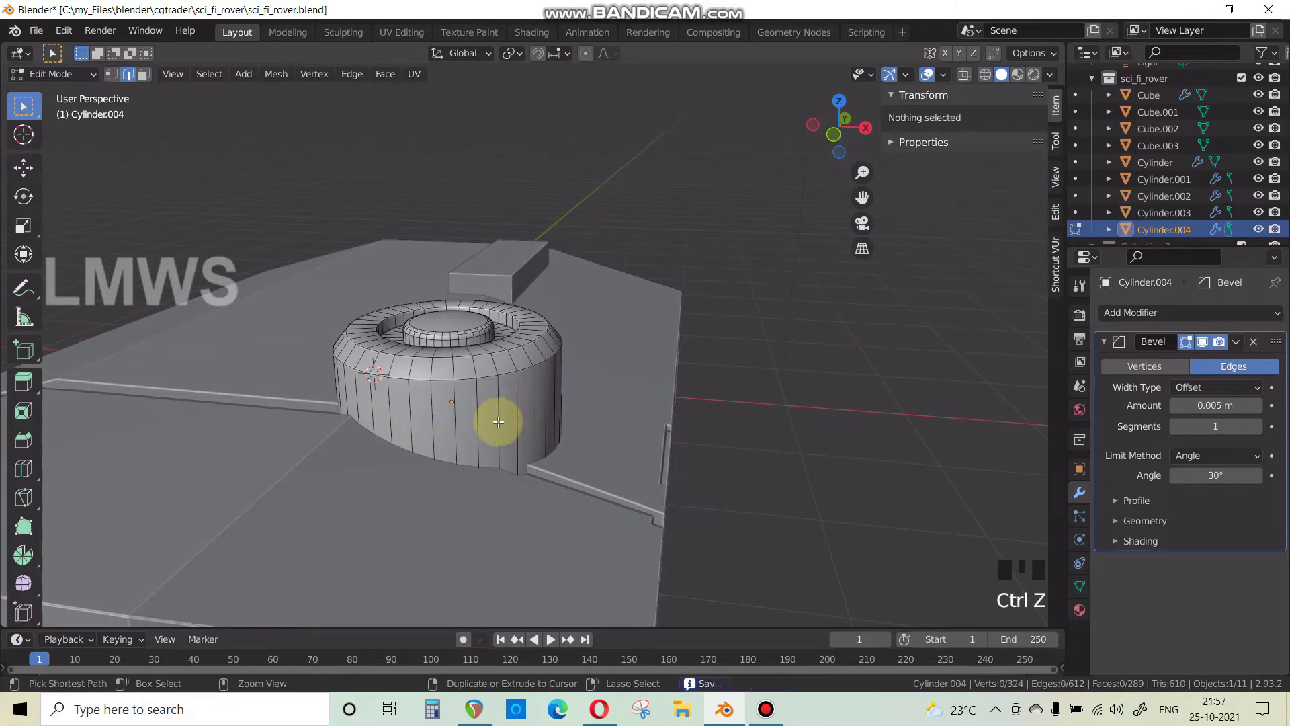
key(ctrl+r)
click(497, 406)
click(497, 403)
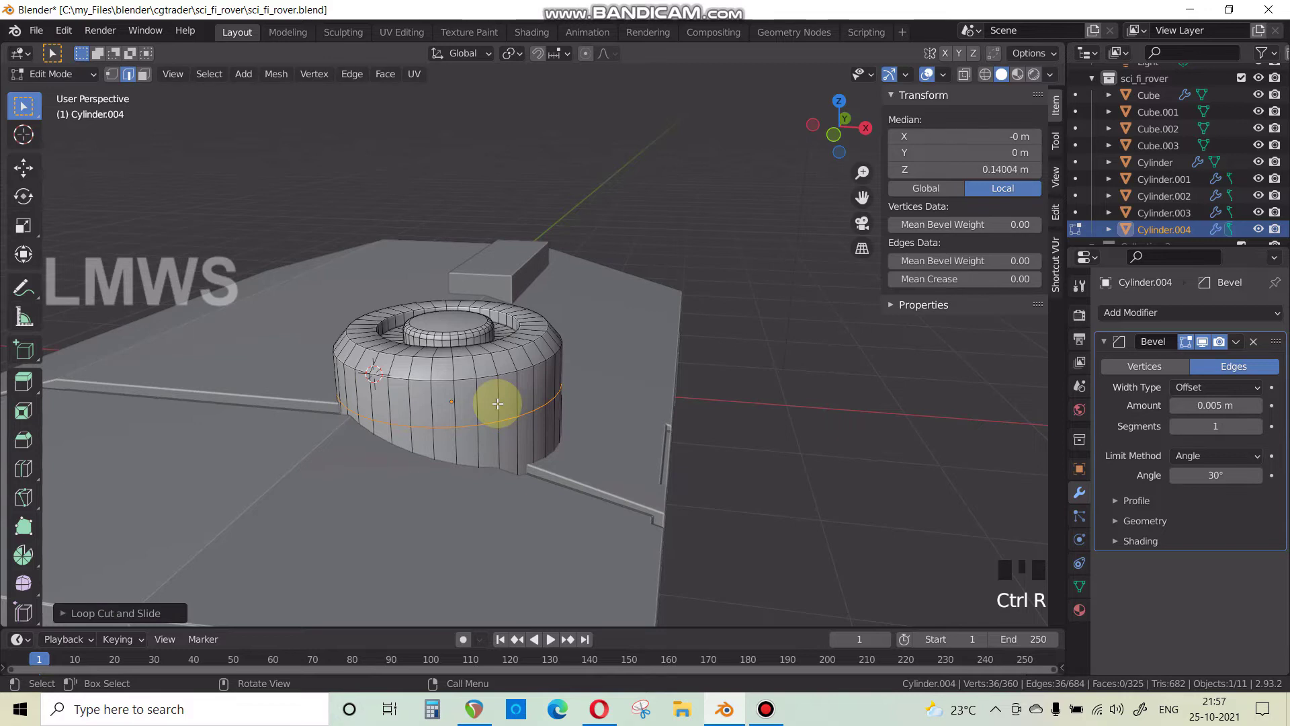
Switch to the browser and examine the turrets in the rover reference image.
click(766, 708)
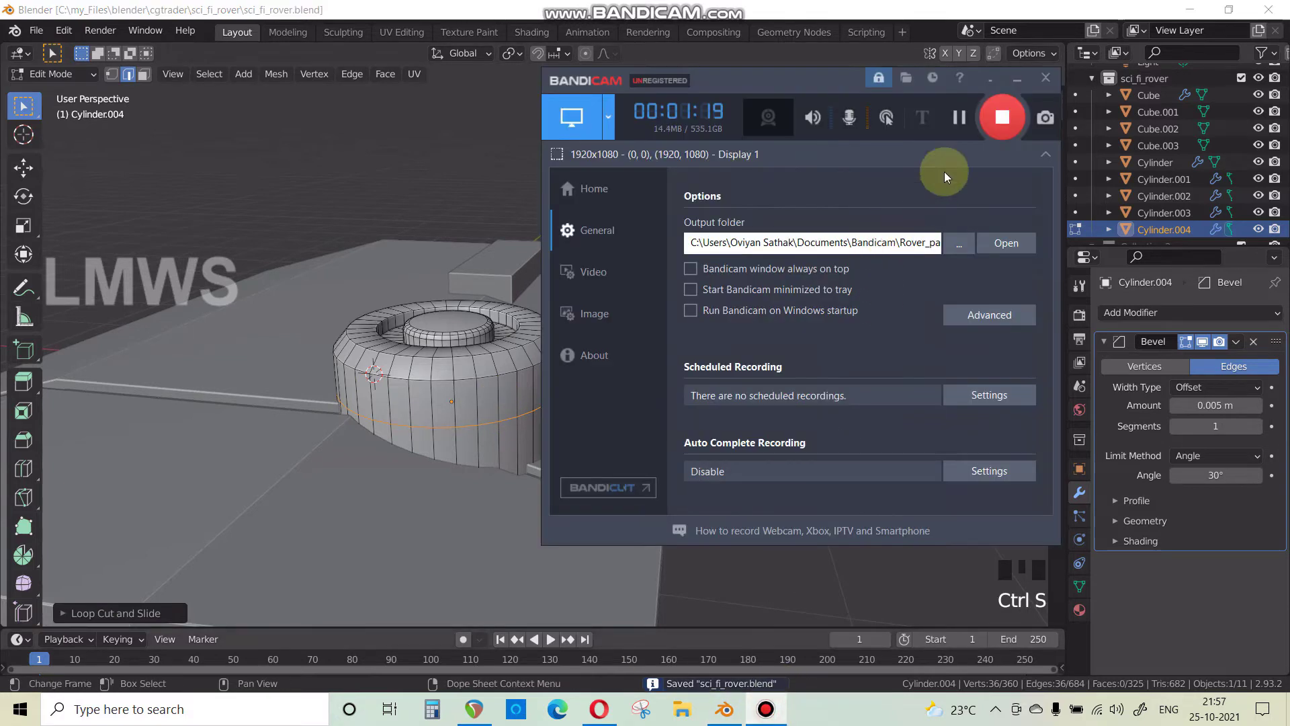
click(791, 6)
middle_drag(556, 432, 676, 427)
scroll(538, 426, up, 3)
click(747, 719)
click(728, 712)
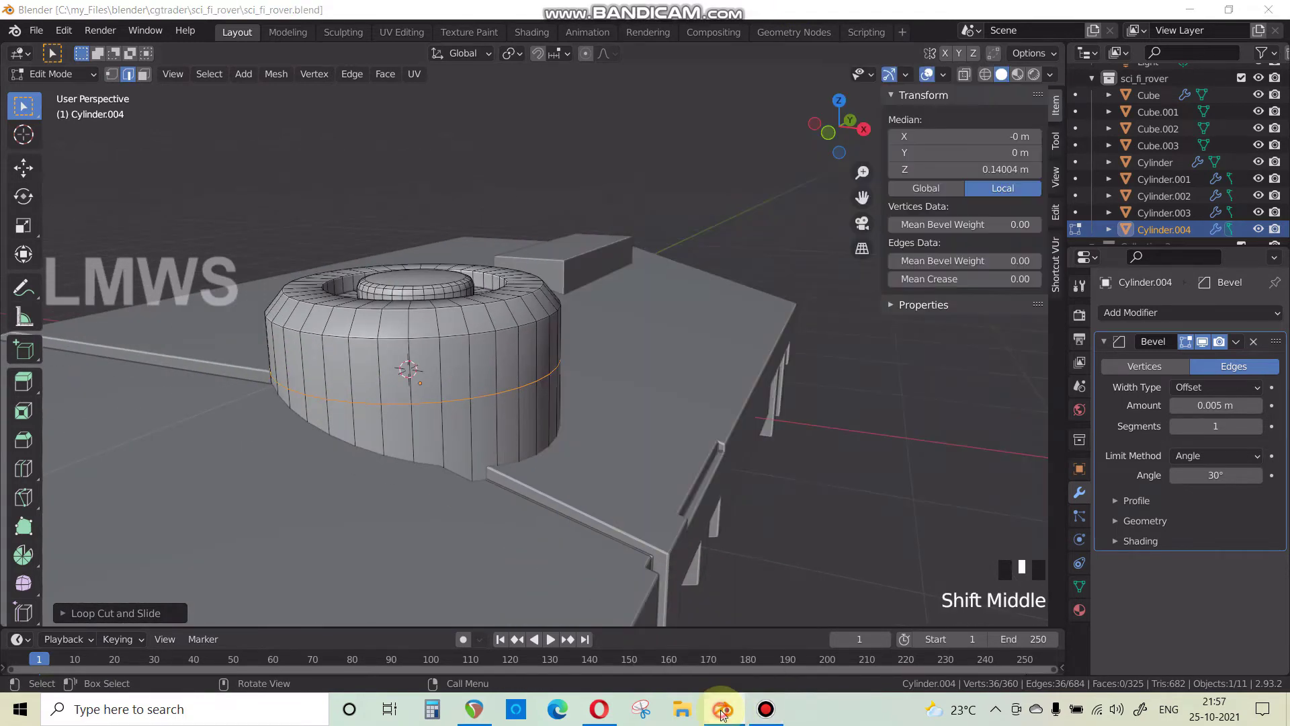
click(724, 711)
click(267, 473)
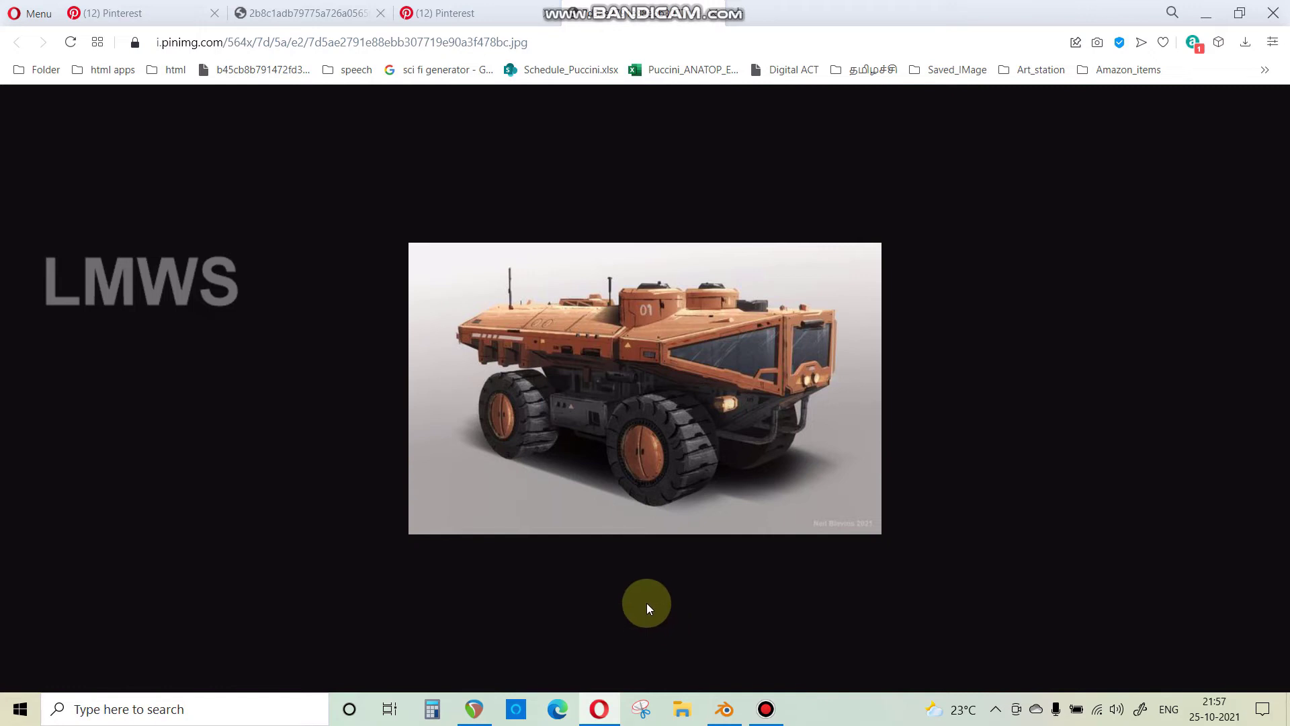
Switch back to Blender and add a second horizontal loop cut around the turret wall, above the first loop.
click(724, 711)
scroll(483, 393, up, 1)
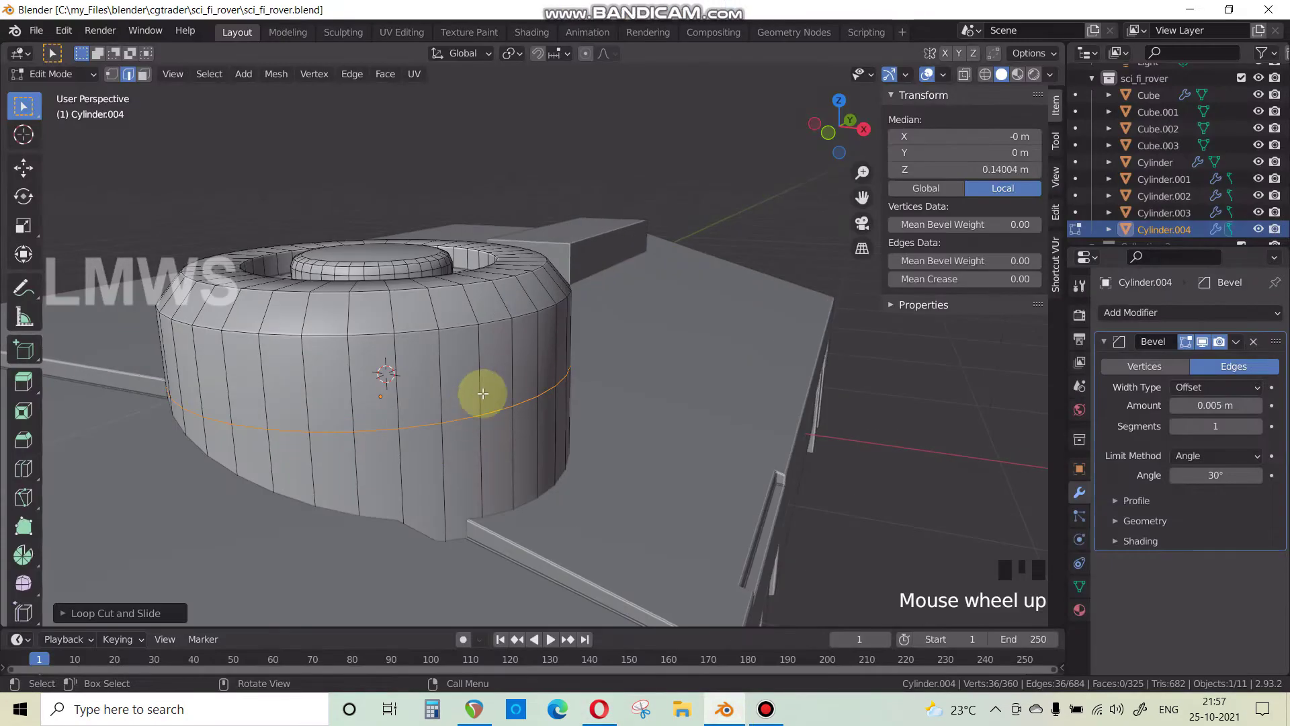
key(g)
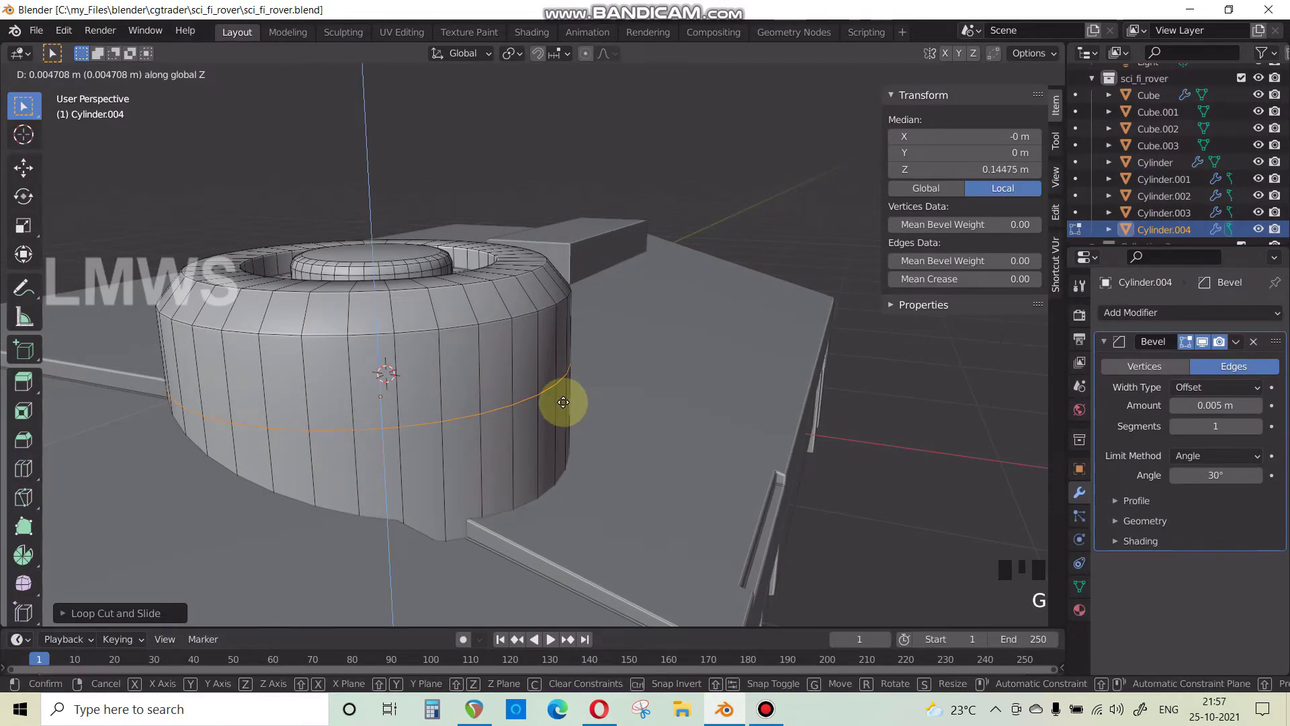
click(497, 369)
key(ctrl+r)
click(496, 368)
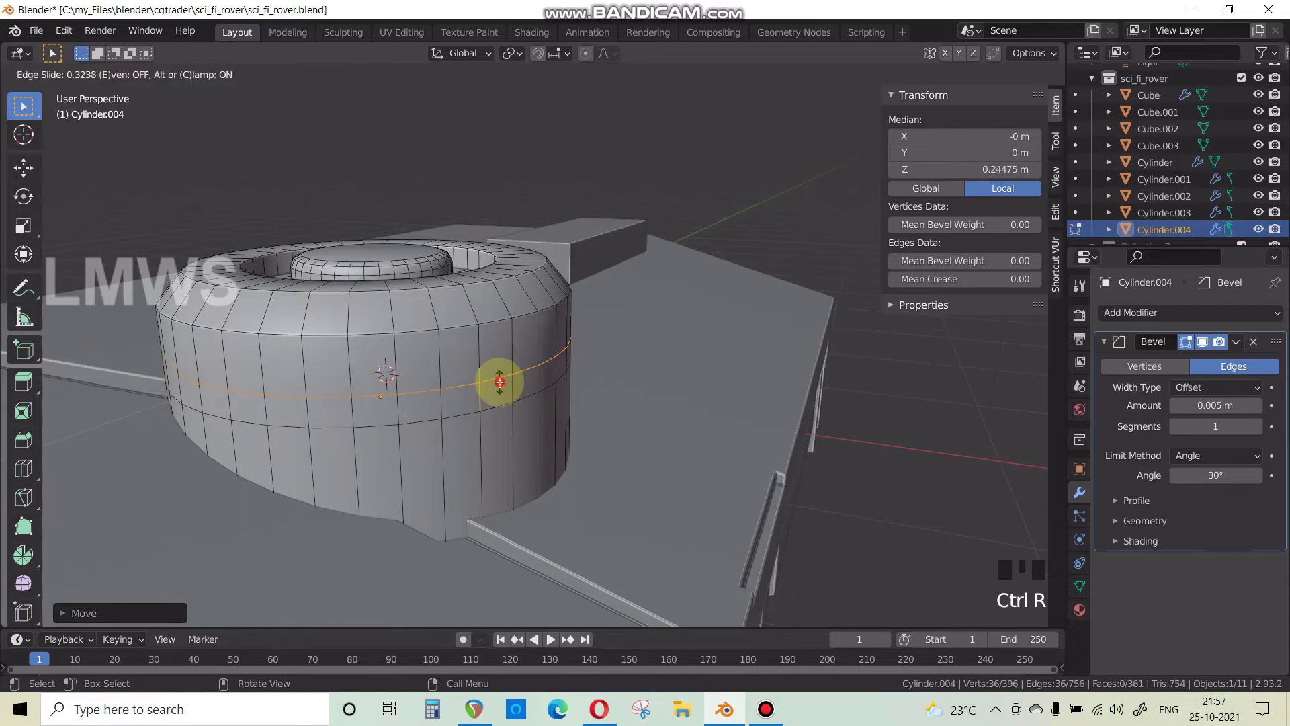
click(499, 382)
Bevel the upper loop into a narrow band, extrude it in place, scale it inward to about 0.98 excluding Z as a groove, and save.
key(ctrl+b)
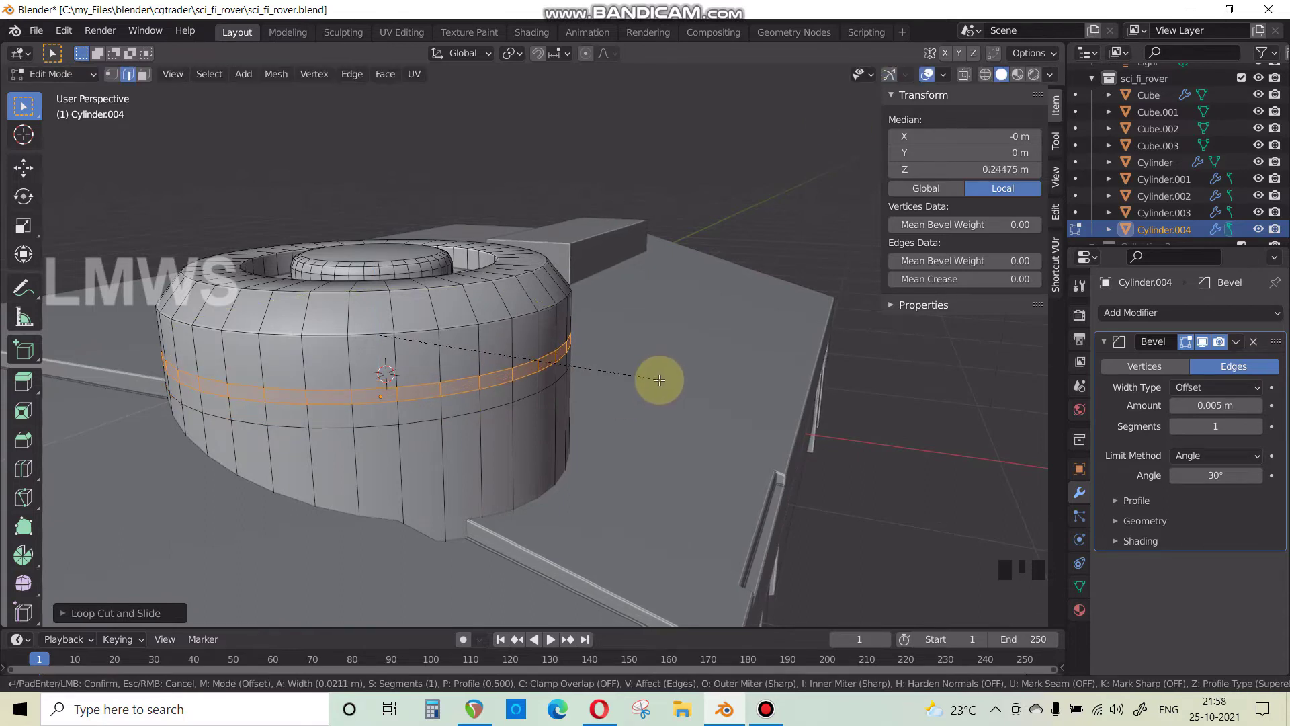
click(656, 380)
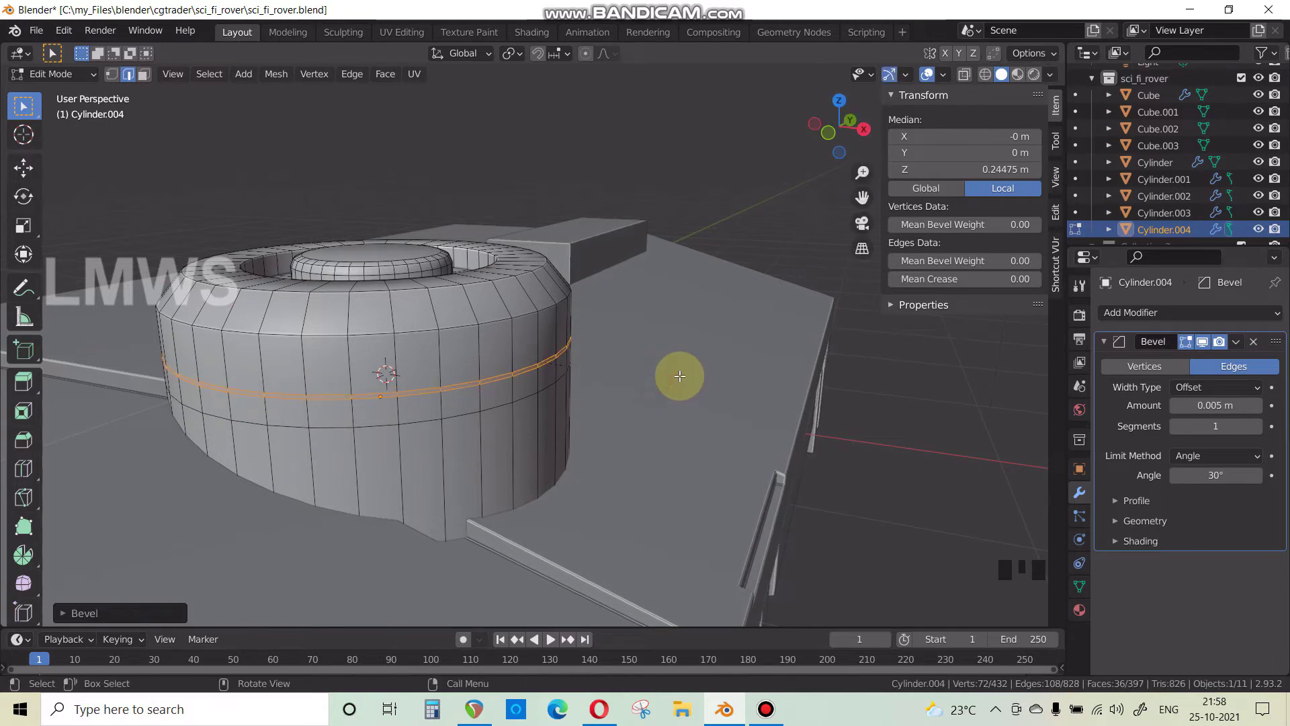
key(e)
right_click(682, 376)
key(s)
key(shift+z)
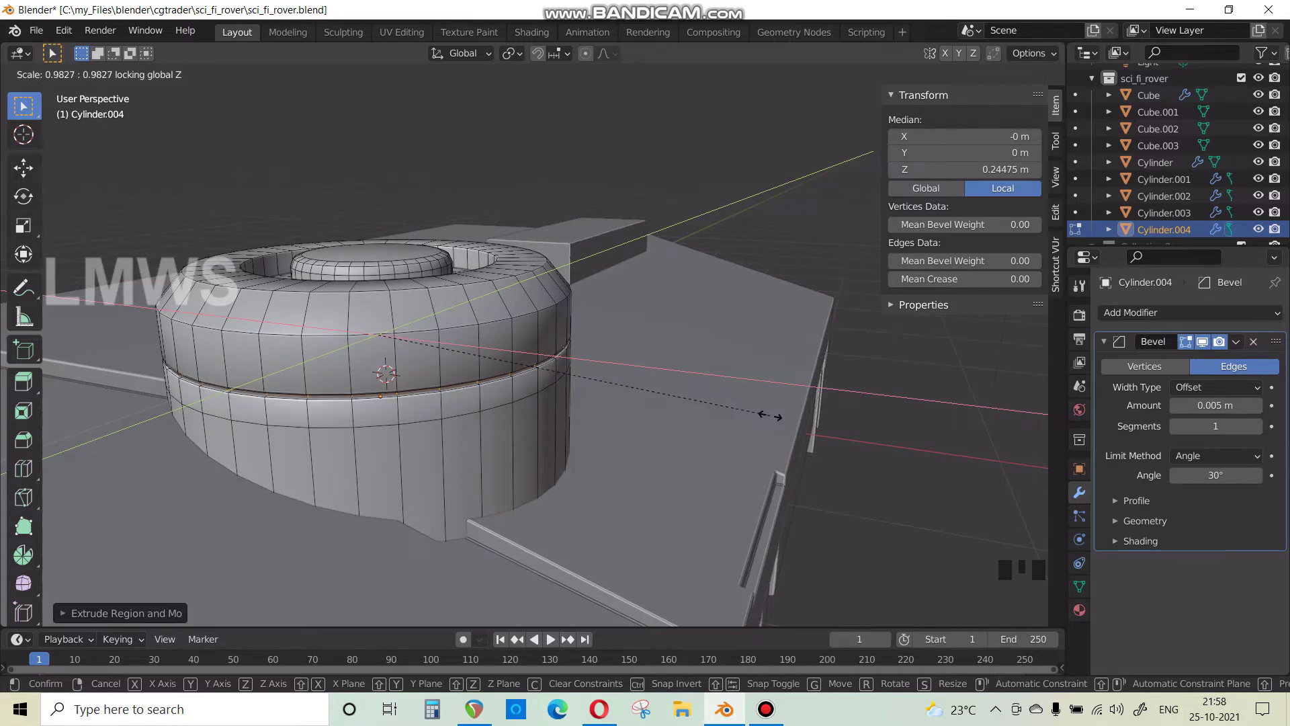
click(769, 417)
key(Tab)
middle_drag(695, 417, 548, 430)
key(ctrl+s)
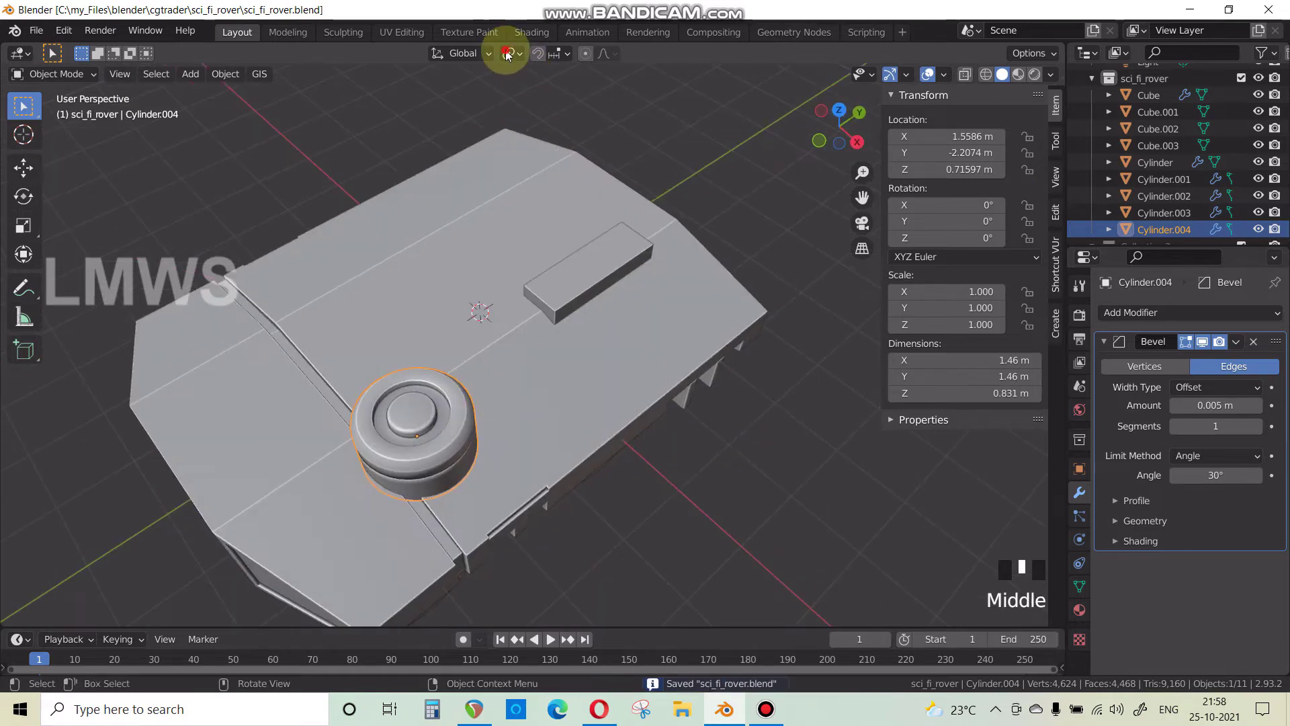
Set the pivot point to the 3D cursor, duplicate the turret and scale the copy by -1 along X to mirror it.
click(507, 55)
click(543, 91)
scroll(518, 362, down, 2)
middle_drag(518, 362, 583, 369)
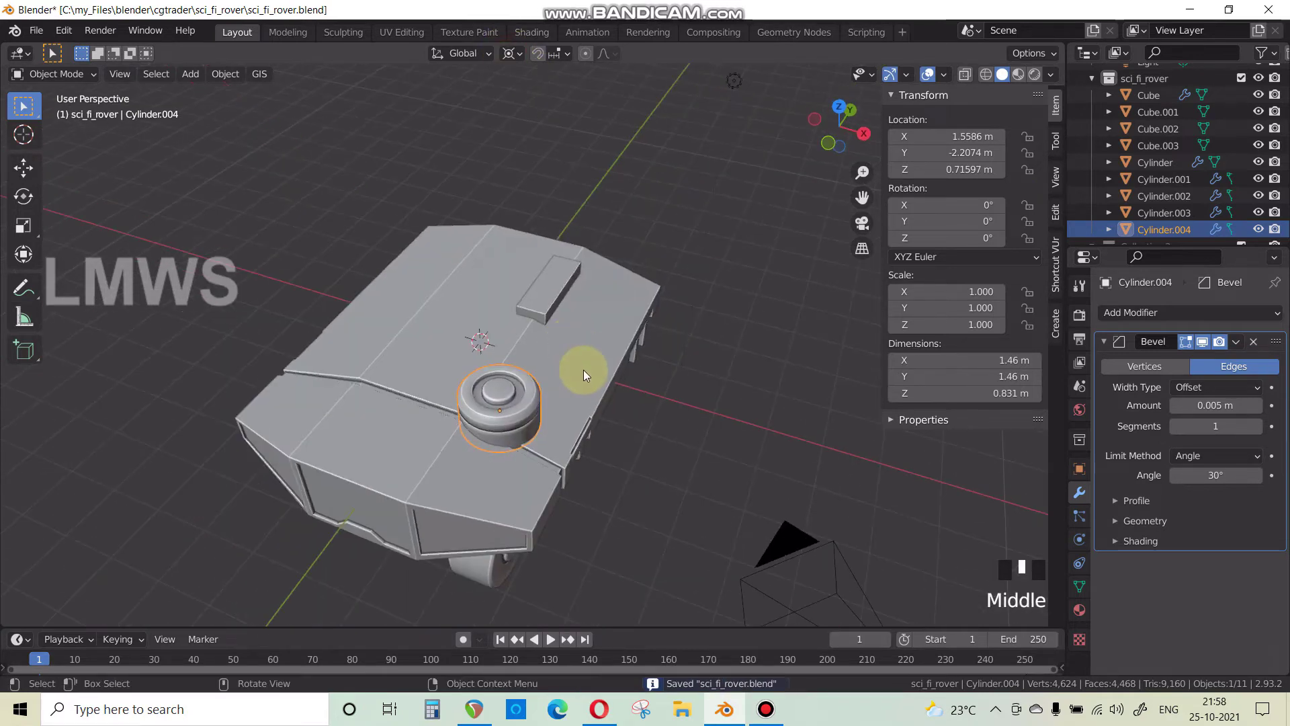
key(shift+d)
key(s)
key(x)
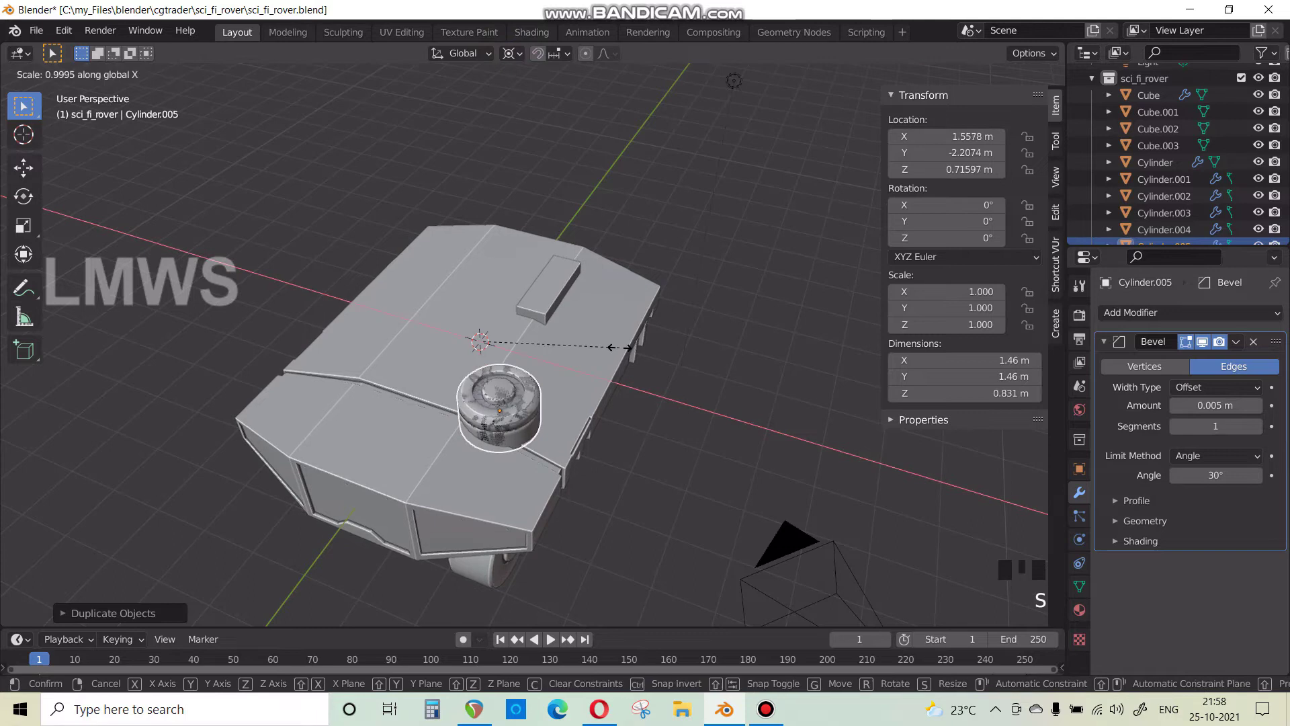
key(minus)
key(1)
key(Return)
key(alt+a)
scroll(446, 352, down, 2)
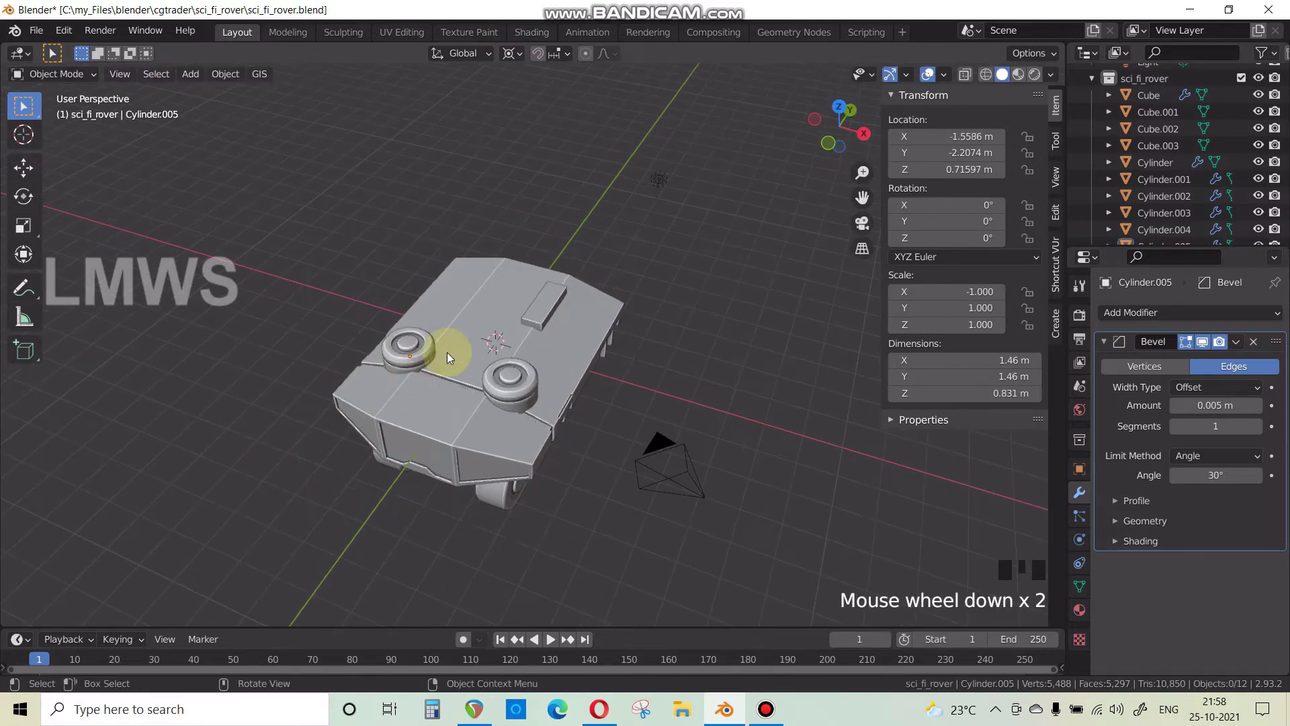
Inspect the rover's front and underside and compare them with the reference image in the browser.
middle_drag(446, 352, 518, 322)
scroll(518, 323, up, 2)
key(alt+a)
middle_drag(581, 413, 575, 455)
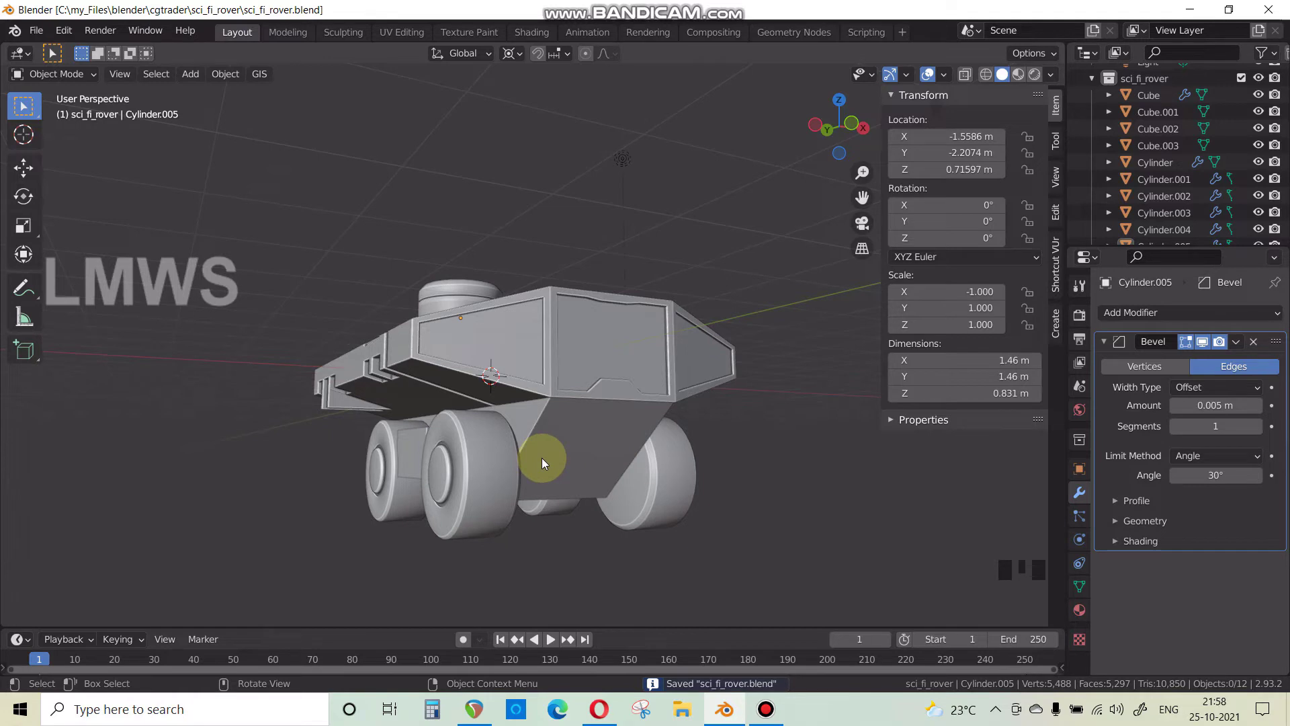
middle_drag(486, 531, 550, 516)
scroll(470, 521, up, 2)
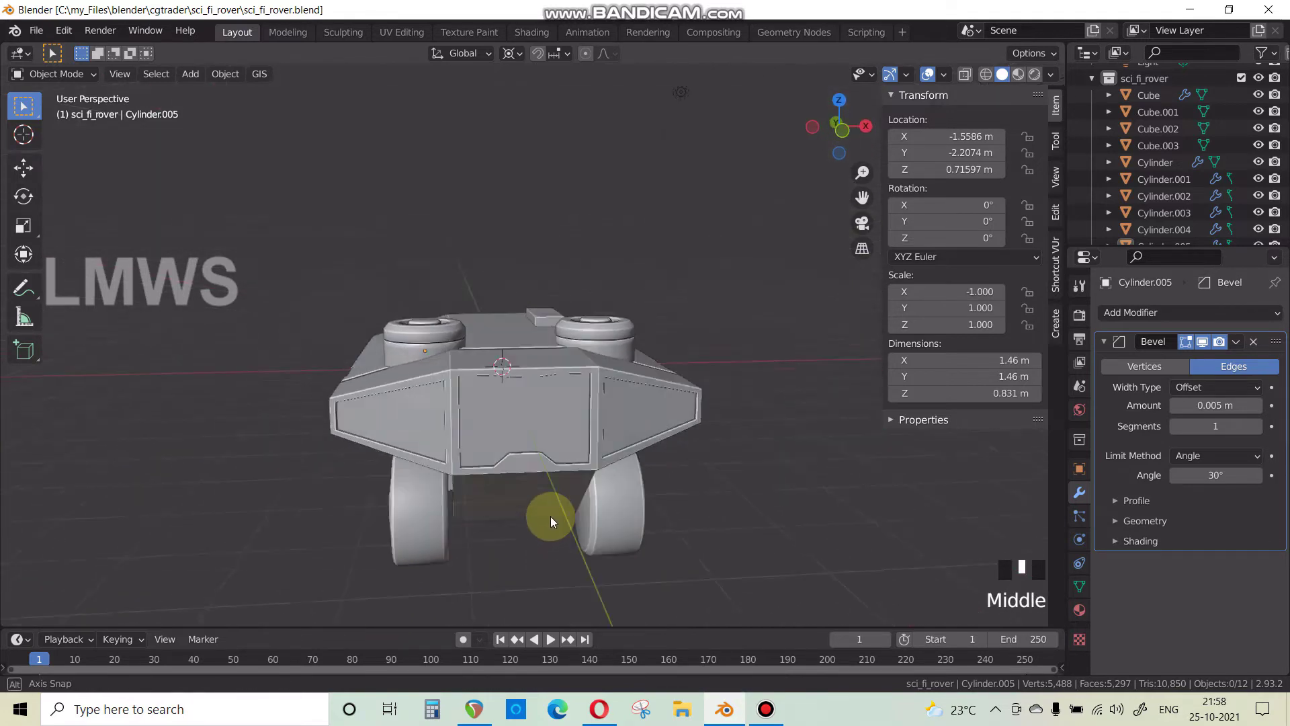
click(598, 706)
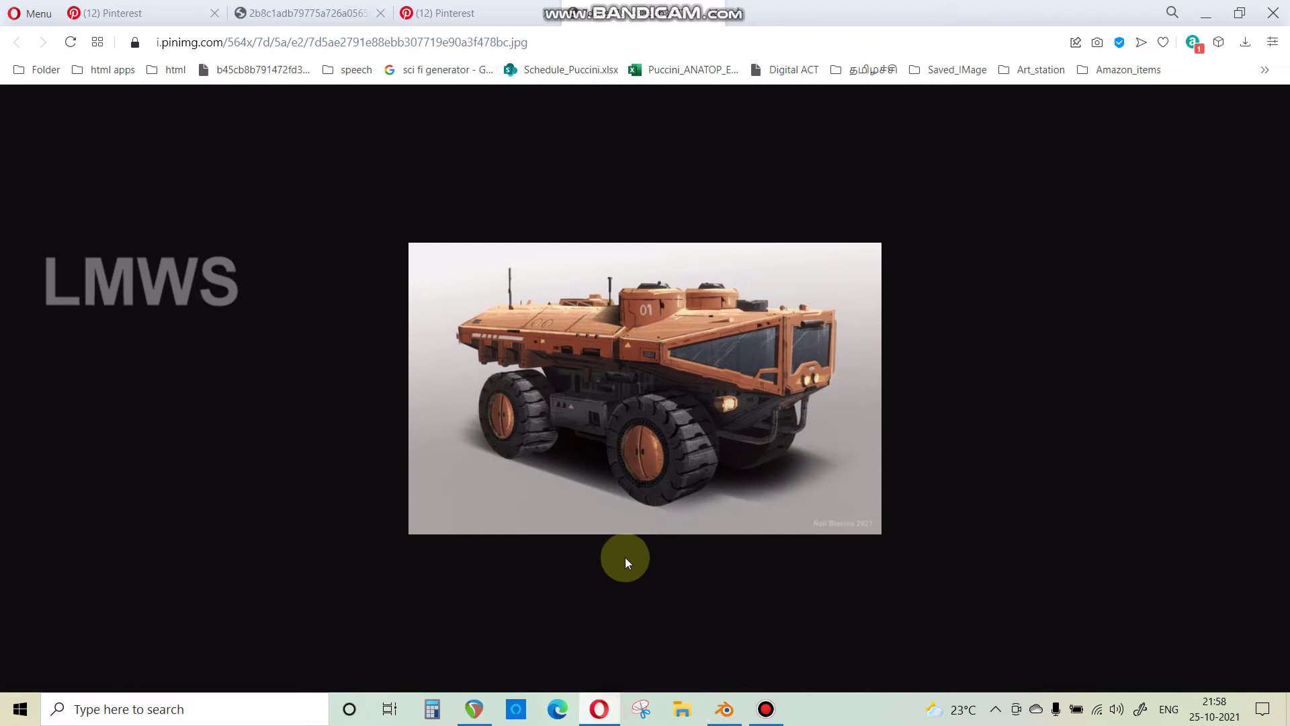
Switch back to Blender, raise the upper sections of both turrets together about 0.17 m along Z, and save the file.
click(723, 710)
click(430, 319)
shift+click(629, 326)
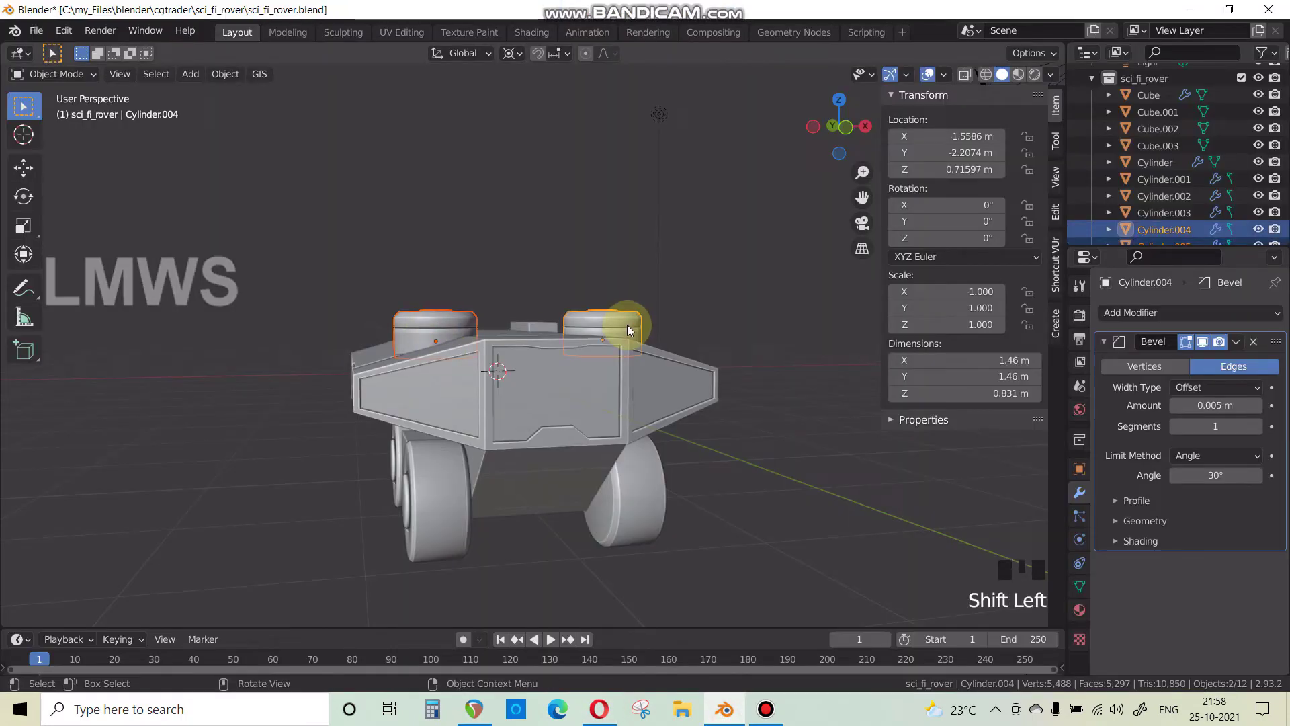
key(KP_1)
scroll(489, 351, up, 3)
key(Tab)
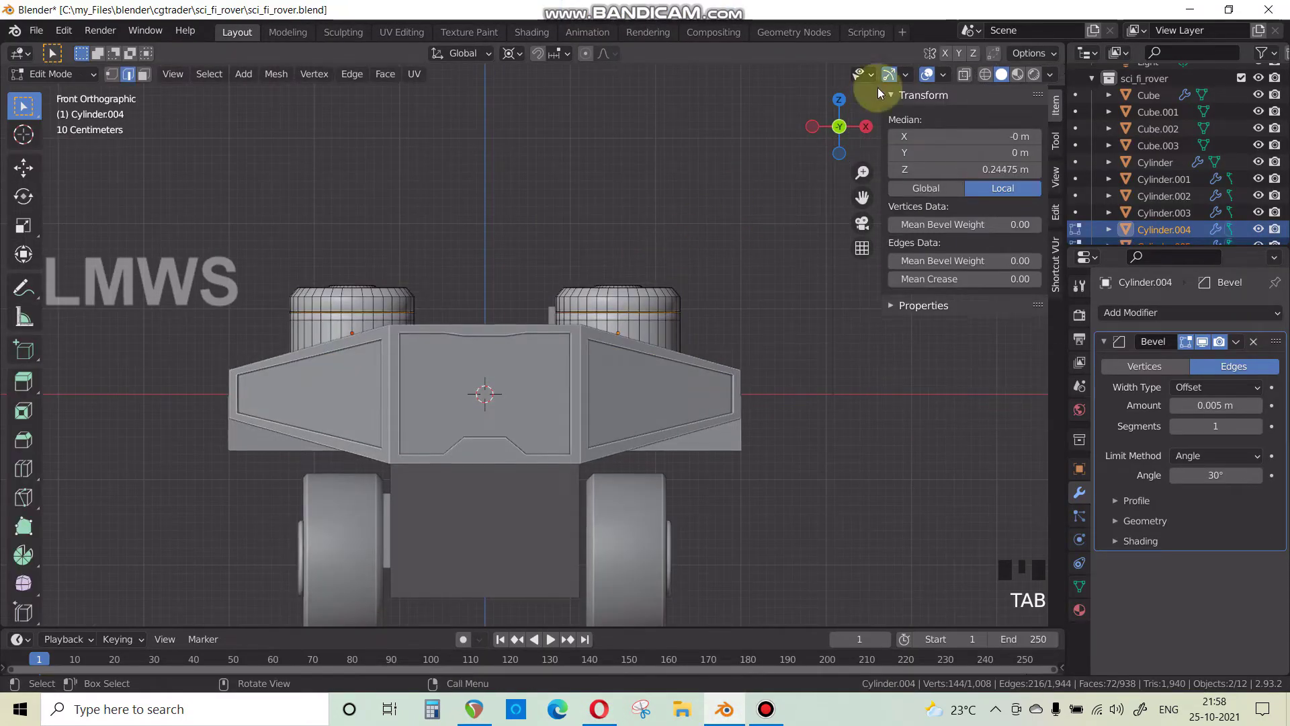
click(985, 75)
drag(228, 264, 736, 326)
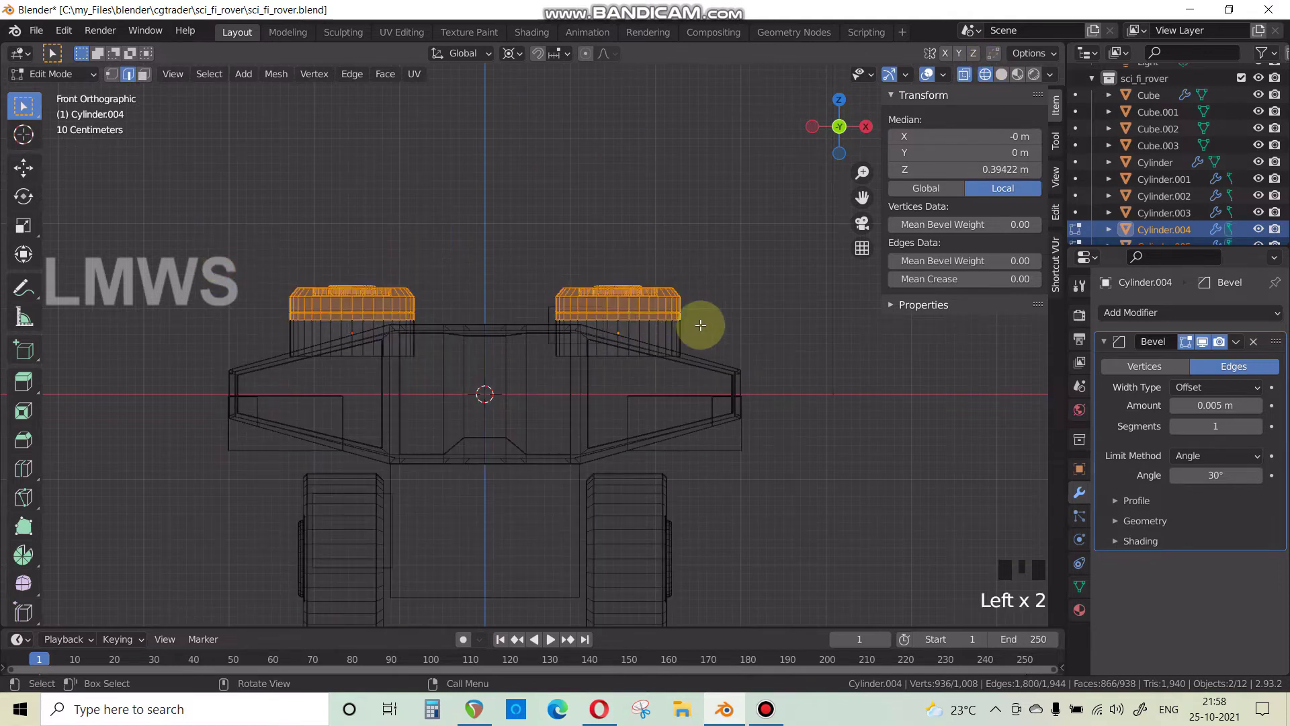
key(g)
key(z)
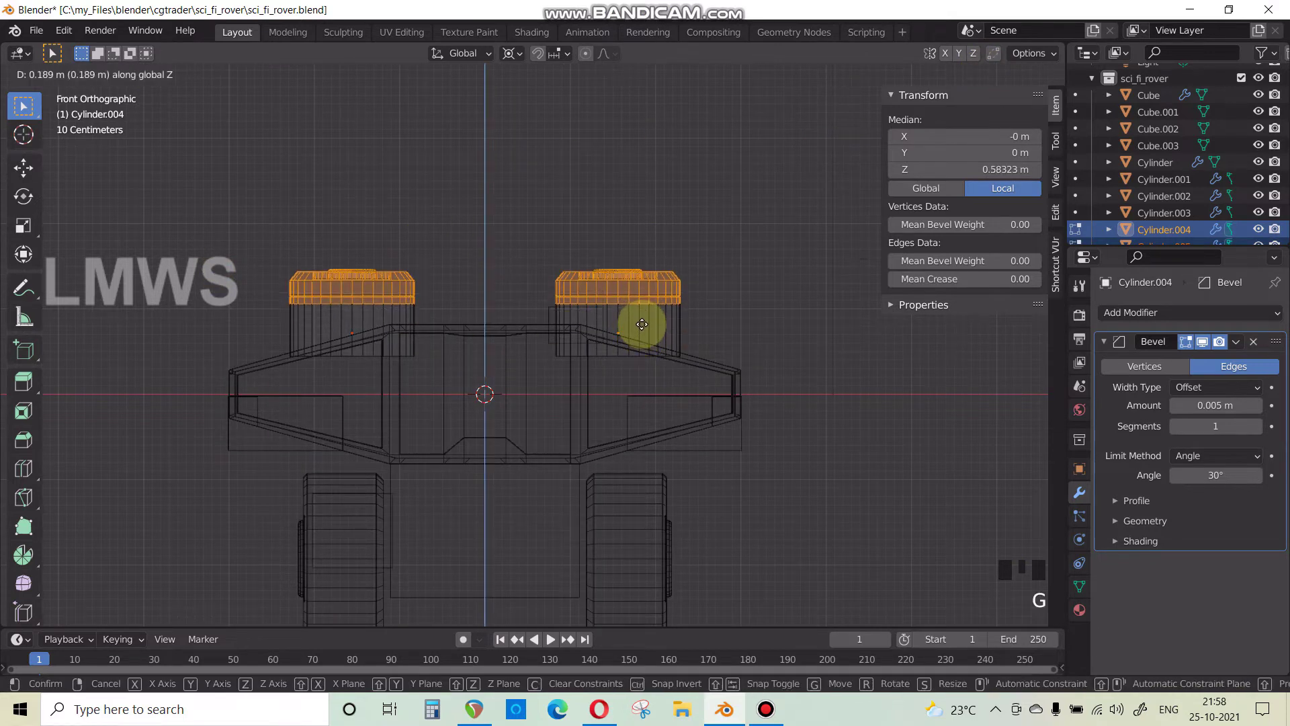
click(642, 325)
key(Tab)
key(alt+a)
click(1002, 74)
middle_drag(600, 336, 405, 426)
scroll(356, 369, down, 2)
middle_drag(356, 370, 605, 357)
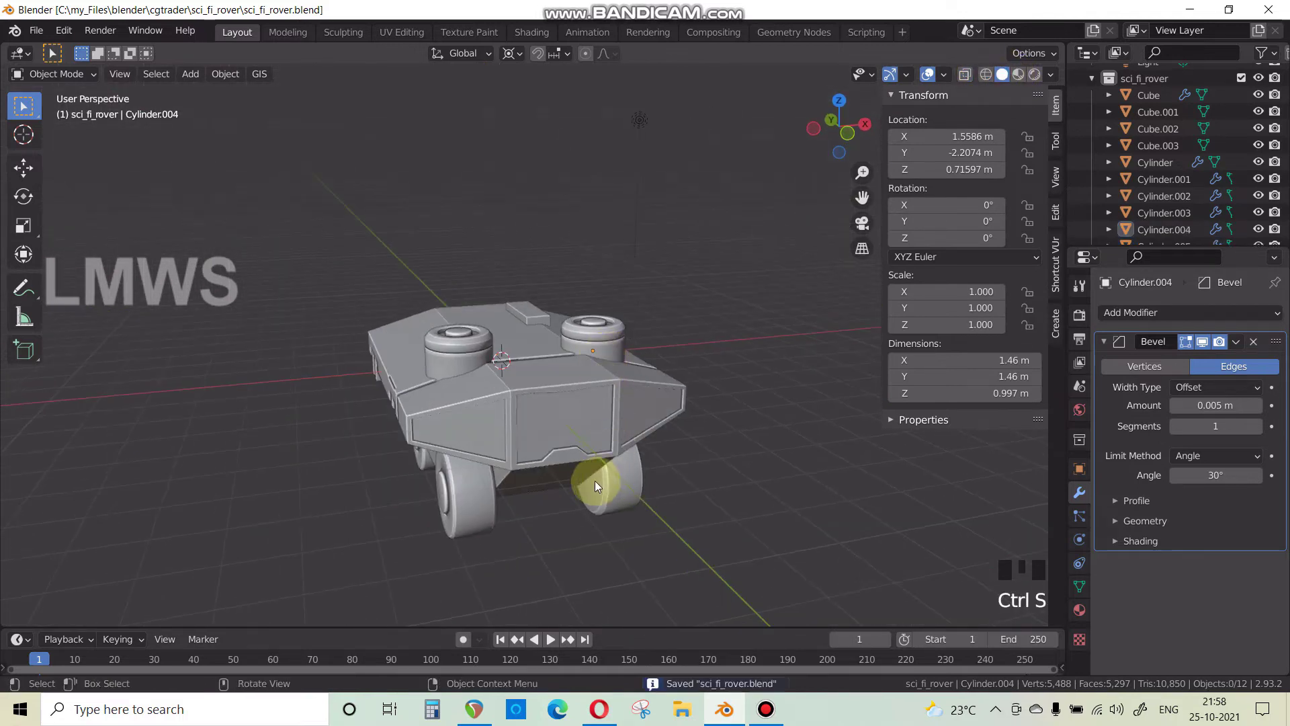
Check the reference image, then snap the 3D cursor to the front window frame's bottom edge beside the notch on the hull's positive X side.
shift+middle_drag(594, 481, 576, 418)
scroll(564, 446, up, 2)
key(alt+Tab)
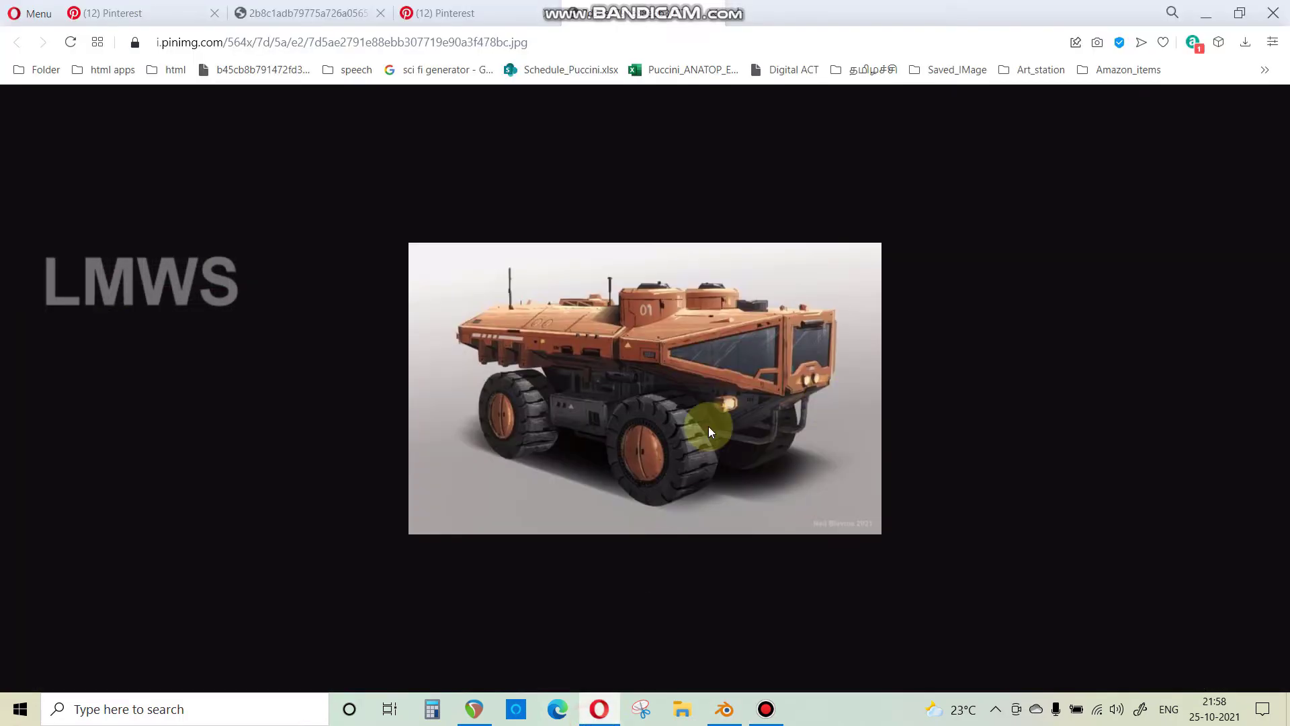
click(725, 709)
middle_drag(589, 486, 567, 437)
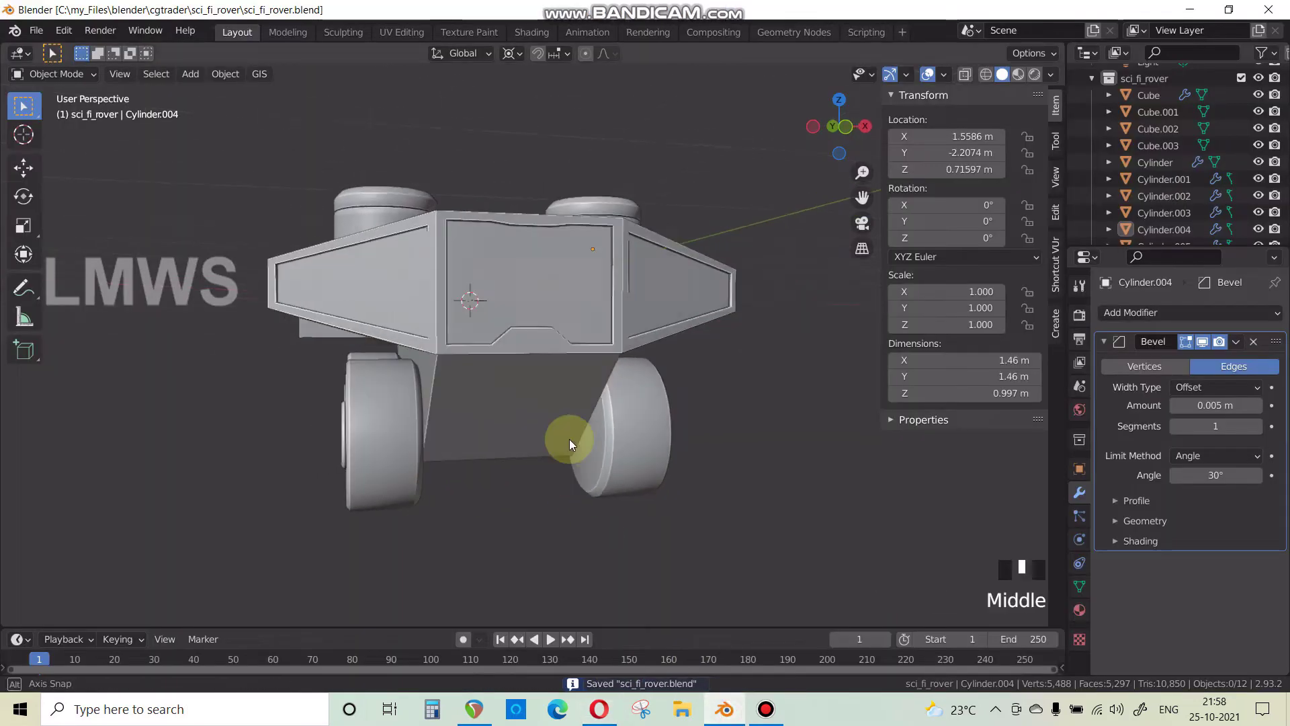
click(576, 374)
key(Tab)
scroll(552, 392, up, 2)
middle_drag(552, 392, 490, 365)
click(527, 374)
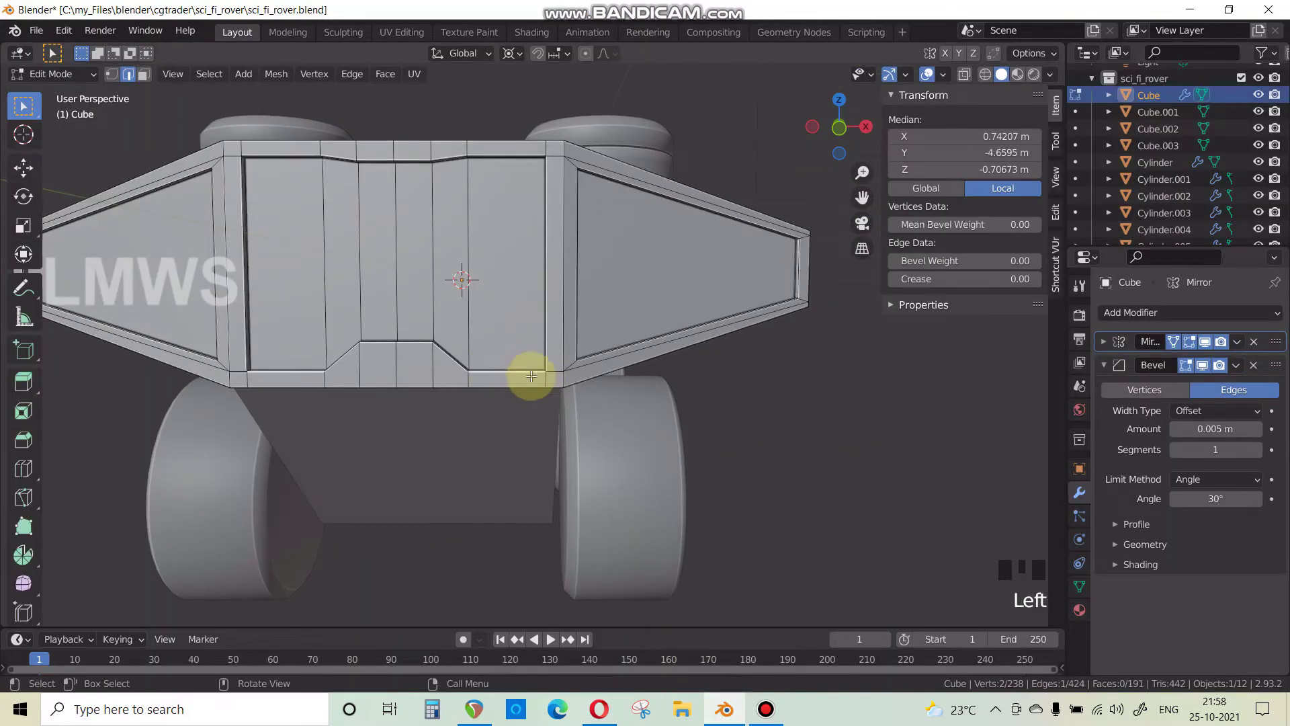
key(shift+s)
click(551, 472)
key(alt+a)
key(Tab)
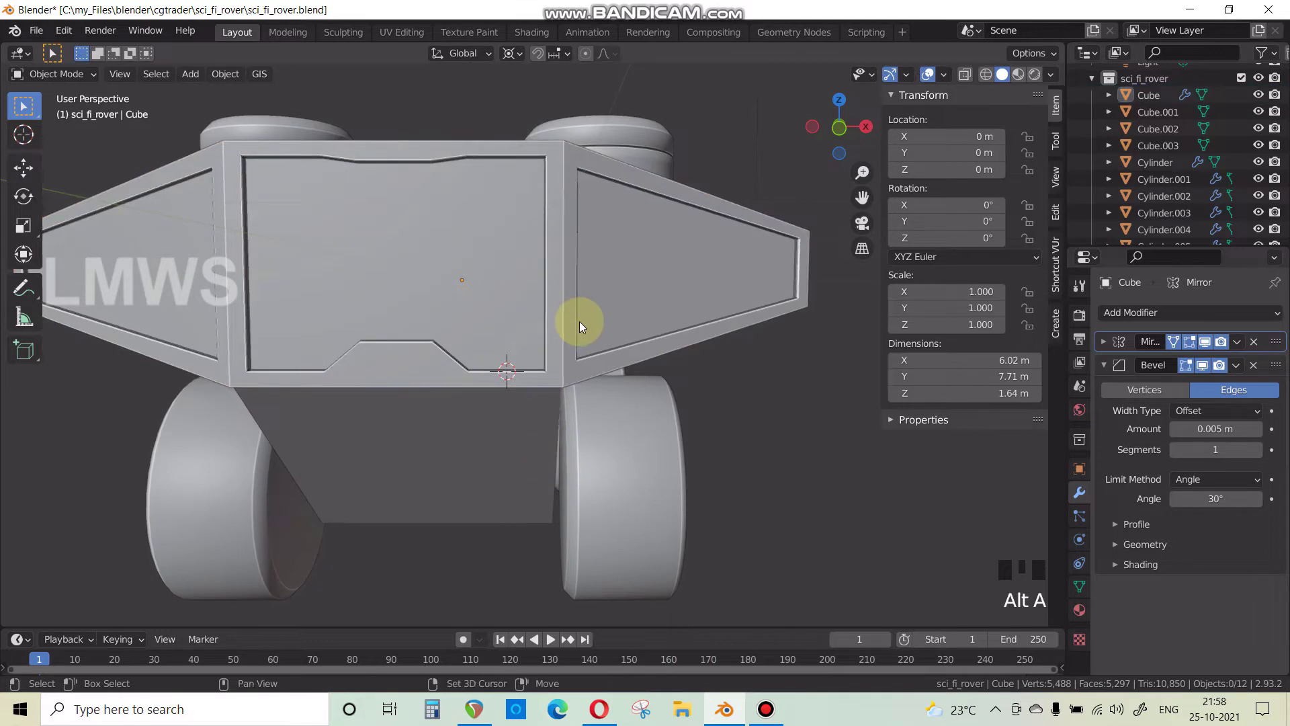
Add a 24-vertex cylinder at the 3D cursor and open its mesh for editing in front view.
key(shift+a)
mouse_move(580, 321)
click(649, 405)
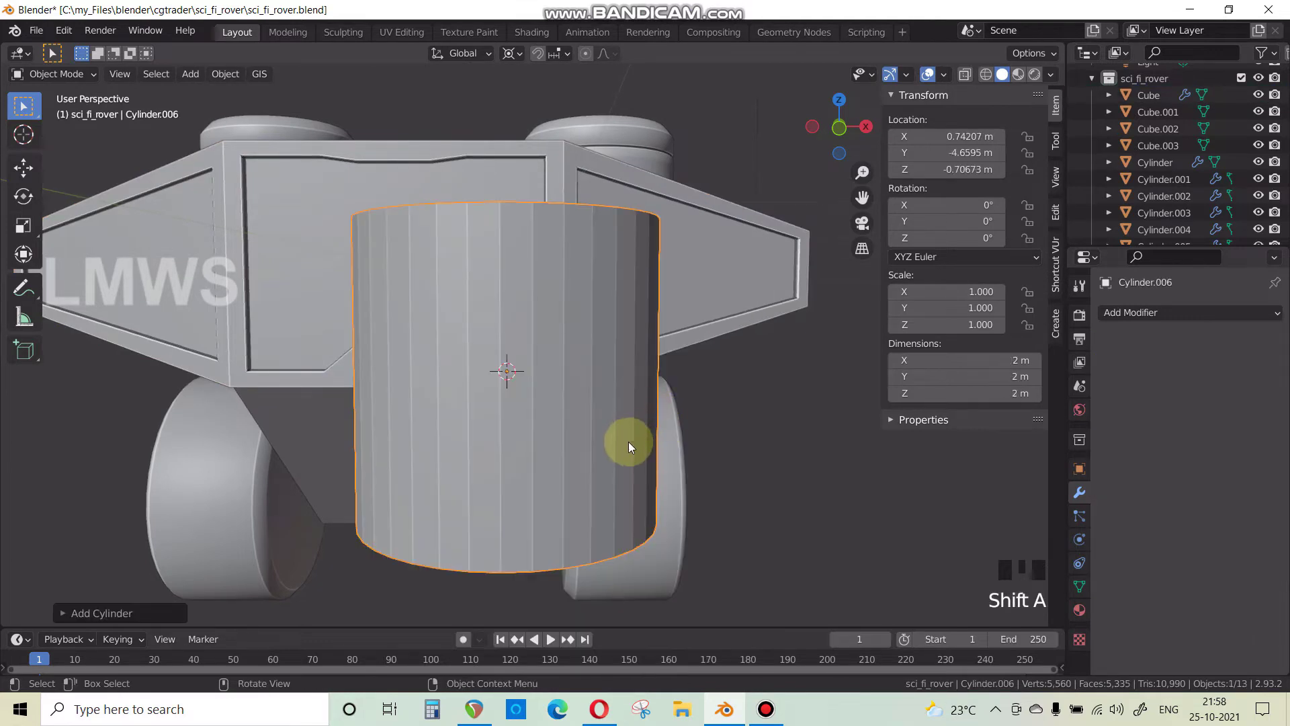
key(KP_1)
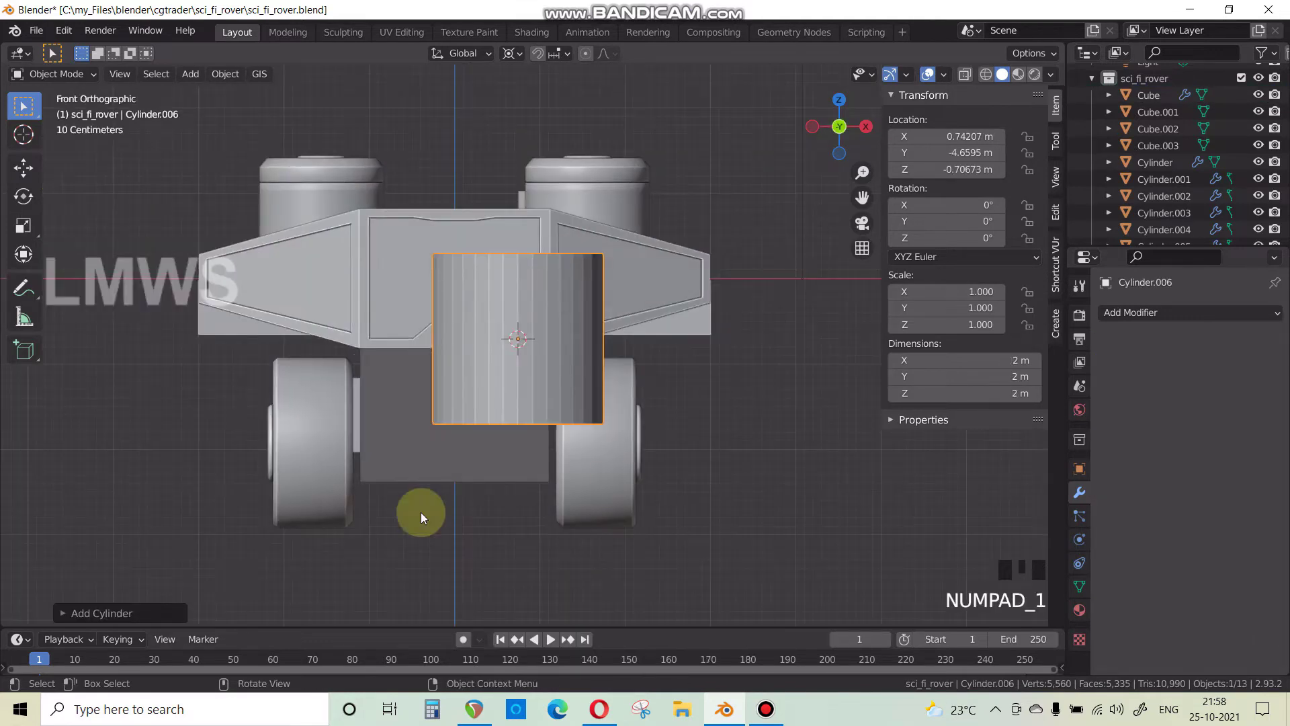
click(116, 614)
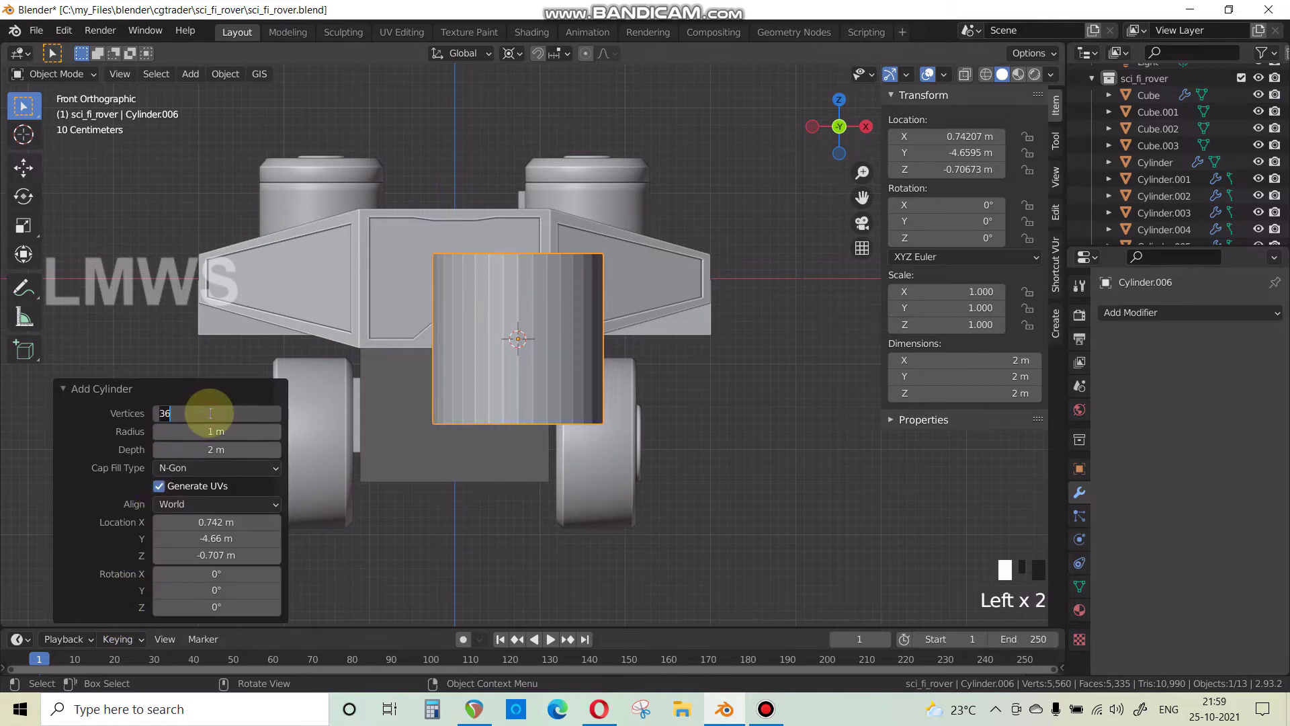
key(Return)
key(Tab)
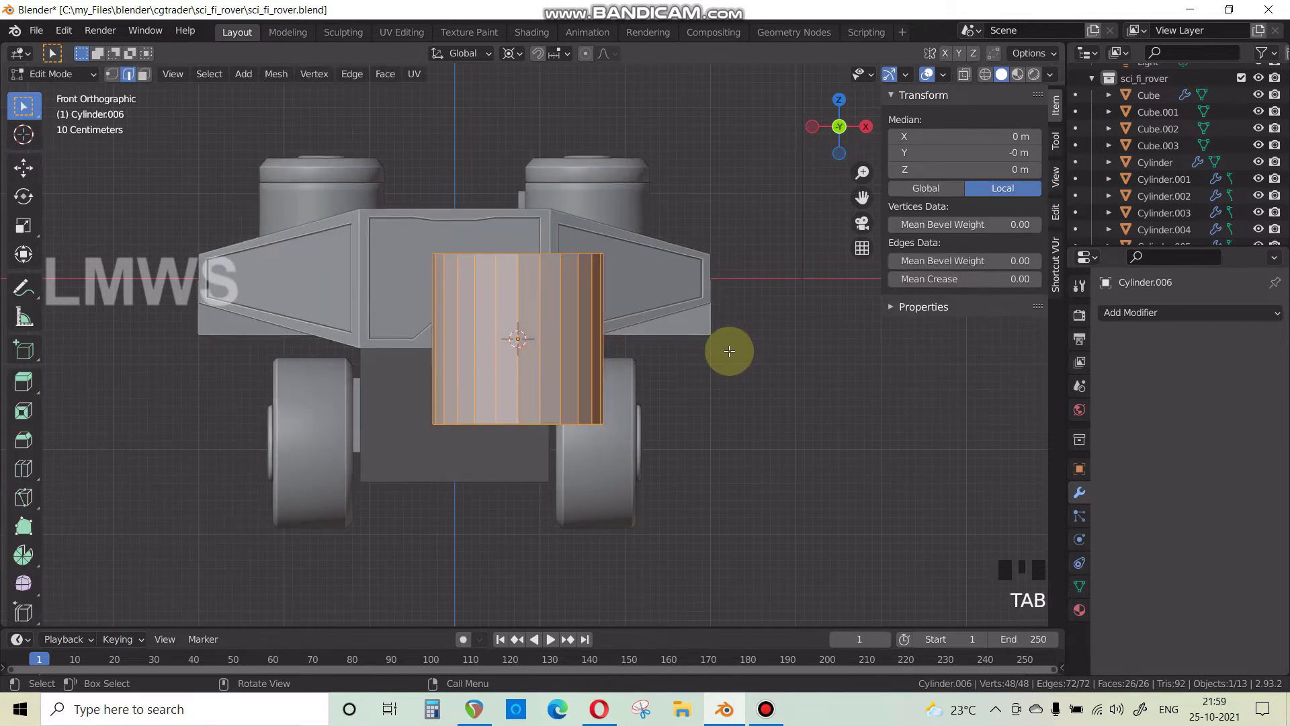
Rotate the cylinder mesh 90° about X and scale it uniformly to a diameter of about 0.36 m.
text(rx)
text(90)
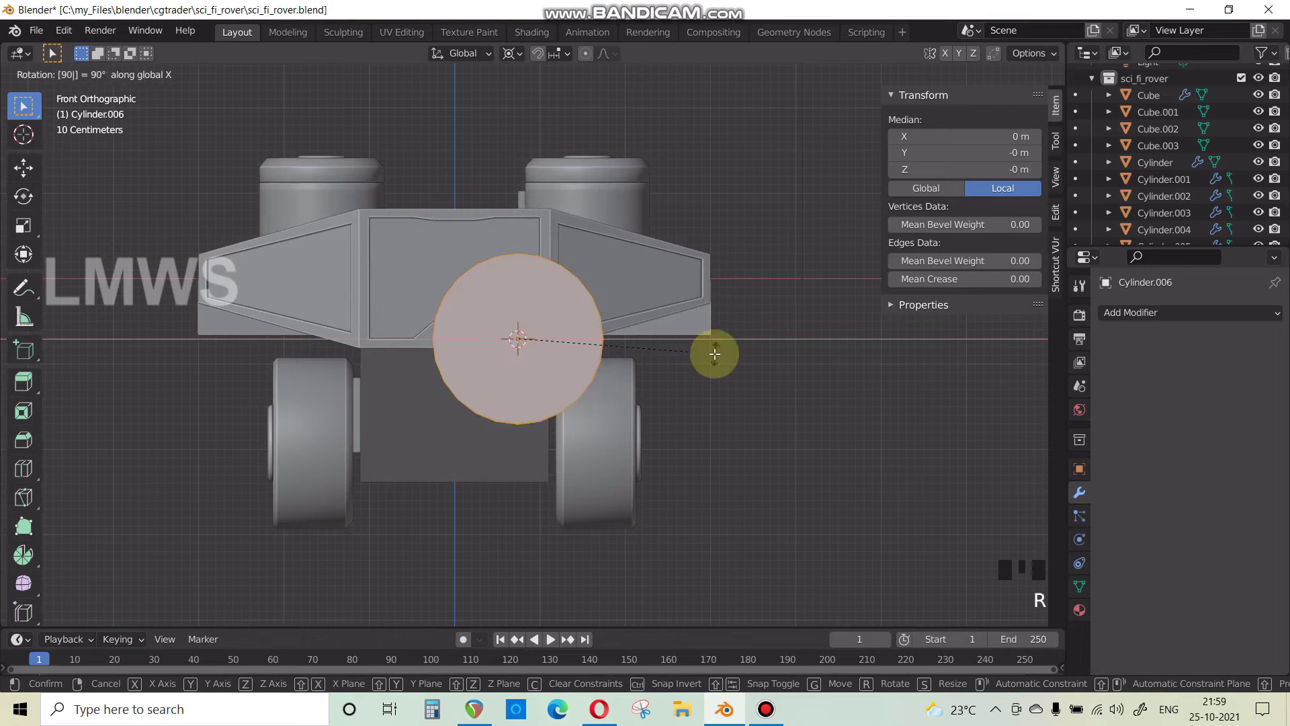
key(Return)
scroll(758, 492, up, 2)
key(s)
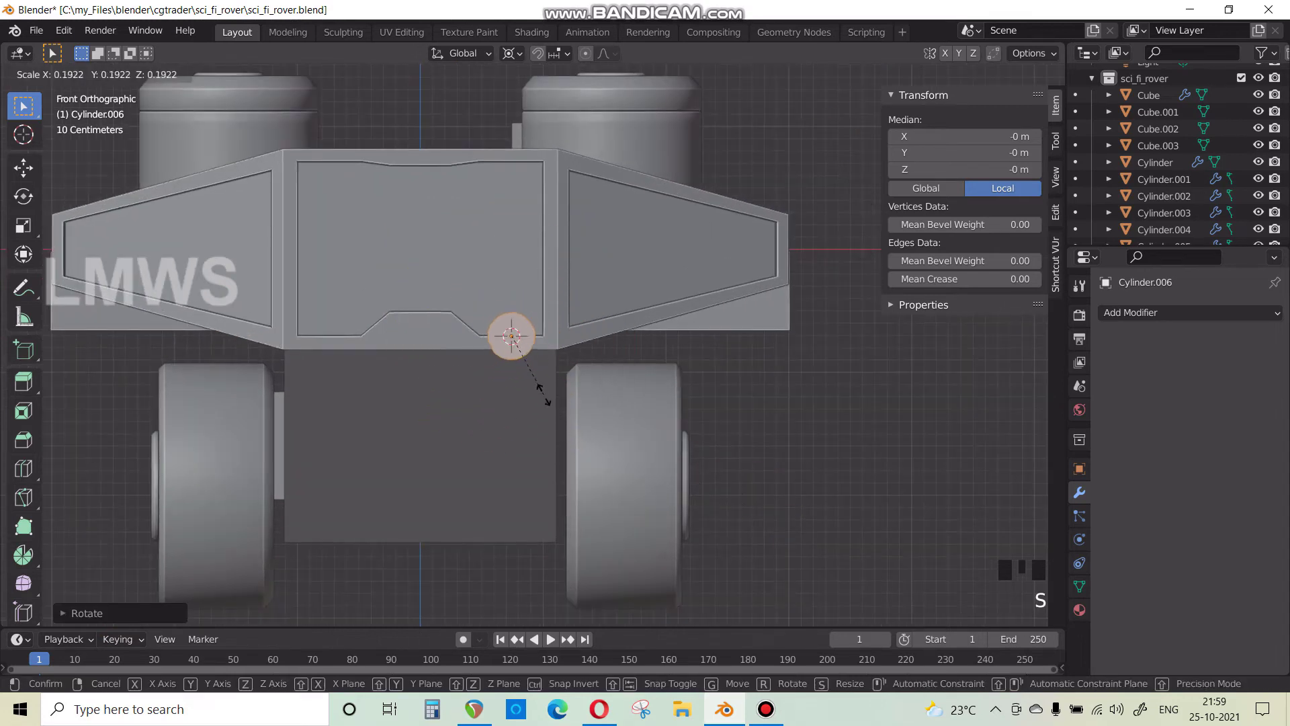
click(545, 396)
Hide every object except the new cylinder and turn the view to its rear end.
scroll(512, 484, down, 1)
middle_drag(512, 484, 376, 464)
scroll(393, 482, down, 3)
scroll(504, 455, up, 4)
key(Tab)
key(ctrl+i)
key(h)
click(301, 417)
Delete the cap face at the cylinder's rear, positive Y end.
key(Tab)
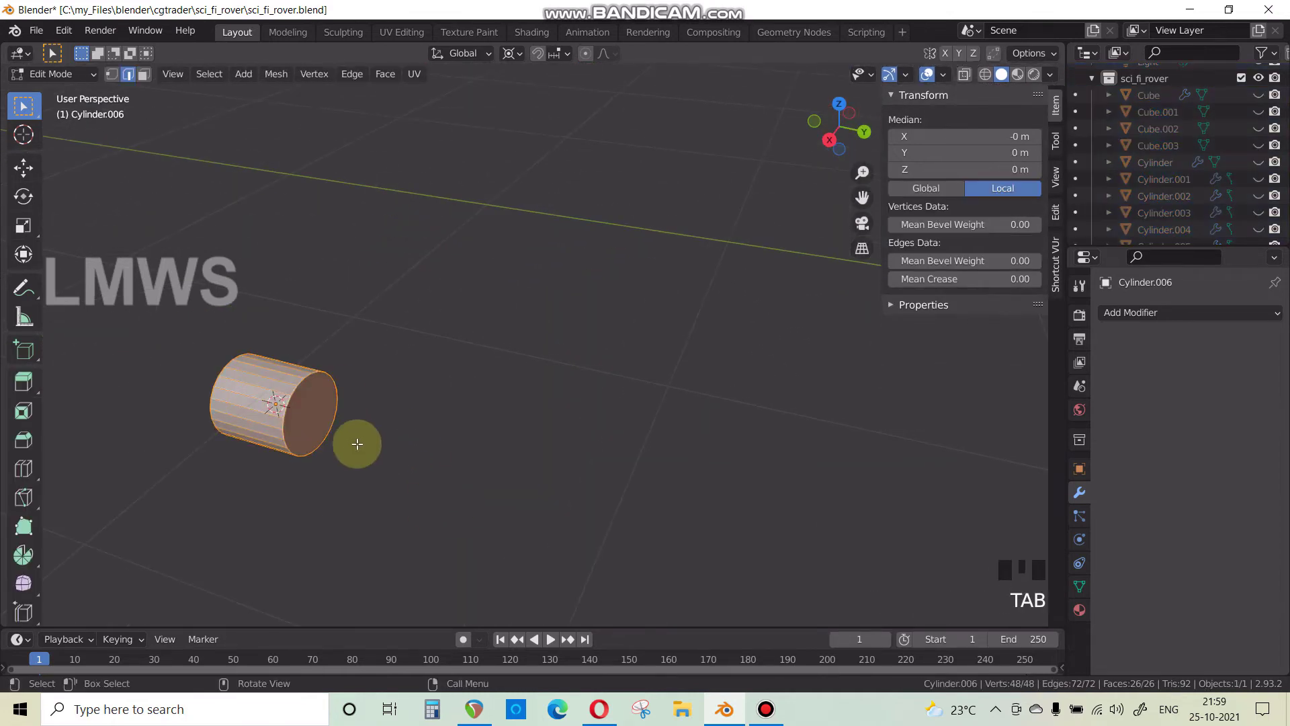
click(145, 75)
click(323, 449)
key(x)
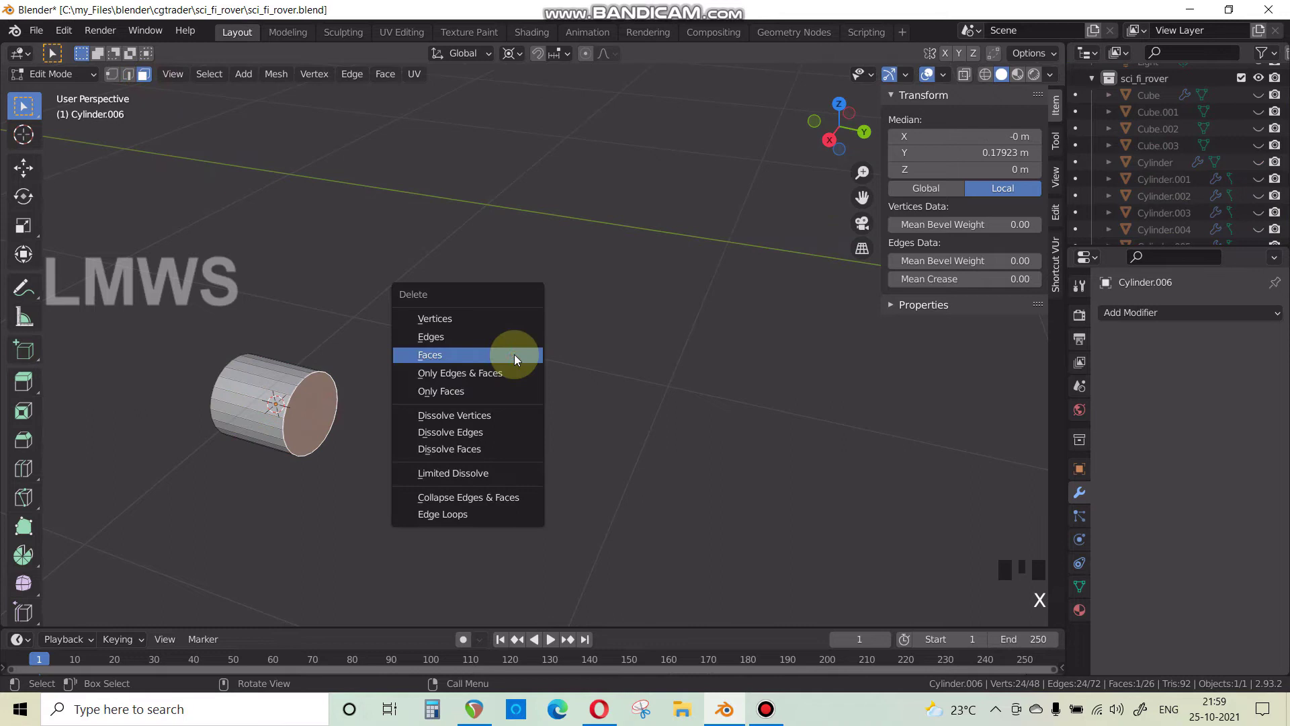
click(514, 353)
Unhide all the rover parts and select the cylinder again on the front window frame.
key(Tab)
middle_drag(504, 438, 570, 495)
key(alt+h)
scroll(563, 464, down, 2)
key(alt+a)
scroll(494, 543, up, 2)
click(570, 495)
Shorten the cylinder by moving its front cap face about 0.16 m along Y toward the hull.
scroll(561, 477, up, 2)
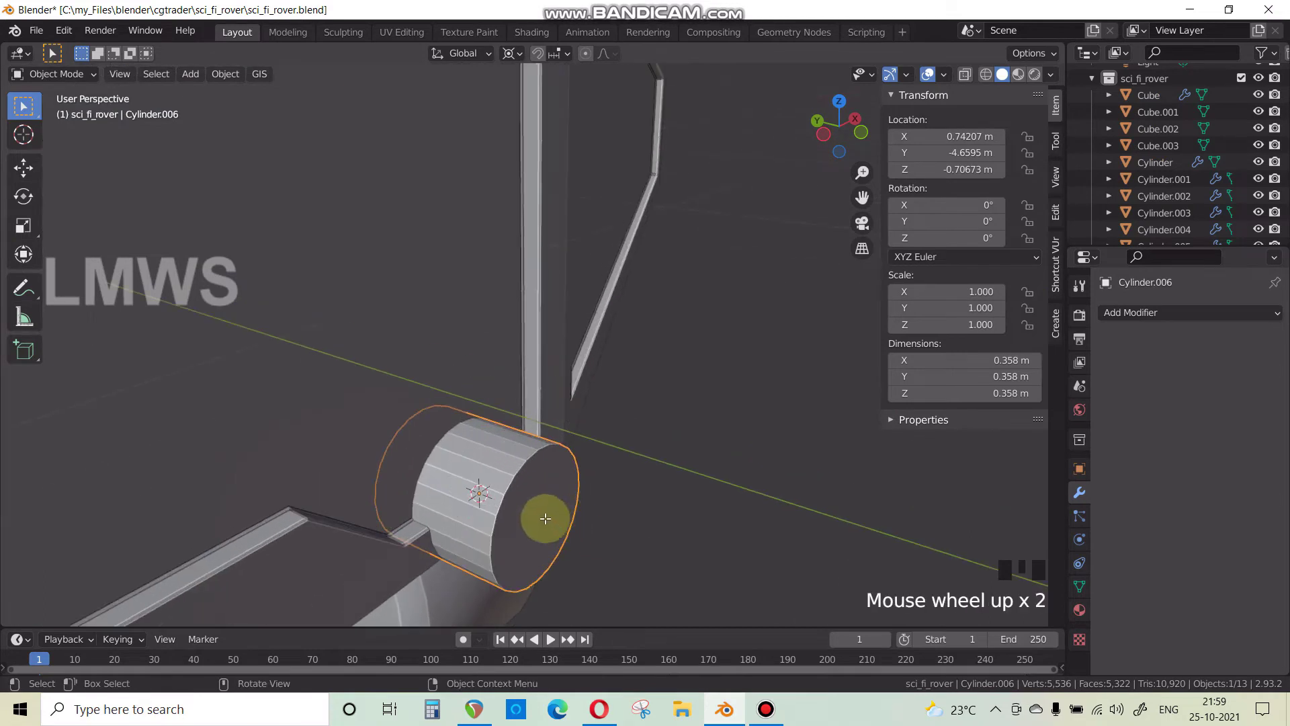
key(Tab)
click(536, 512)
key(g)
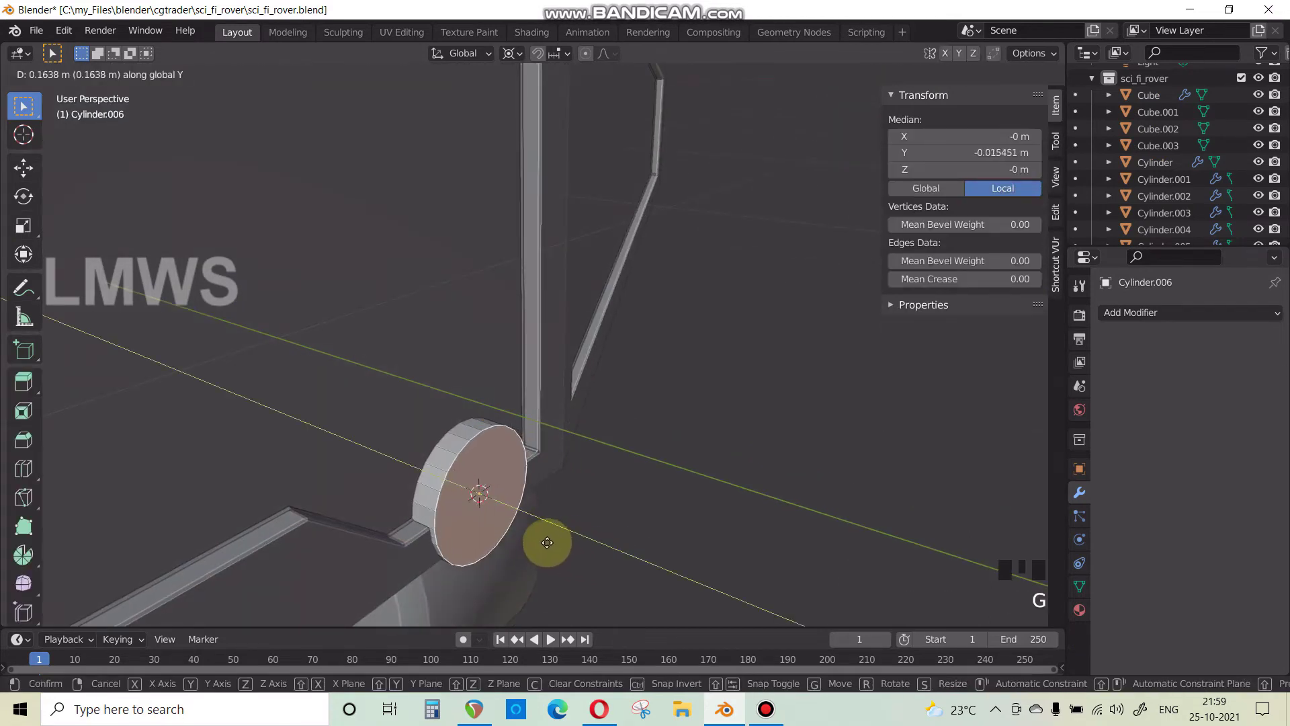
click(552, 545)
Check the reference image in the browser, then try moving the cylinder along X to about 0.18 m, beneath the window notch.
click(600, 712)
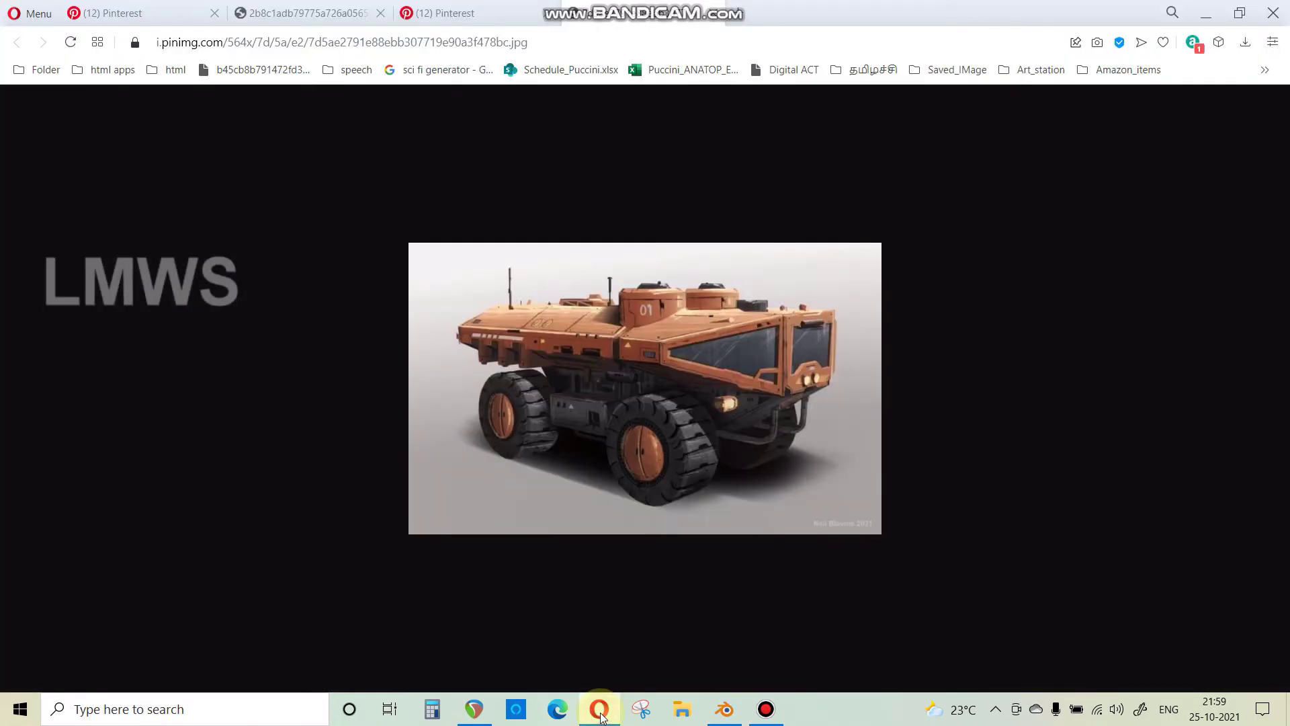
click(724, 709)
middle_drag(470, 504, 548, 503)
key(Tab)
scroll(555, 497, down, 2)
key(g)
click(470, 517)
key(Tab)
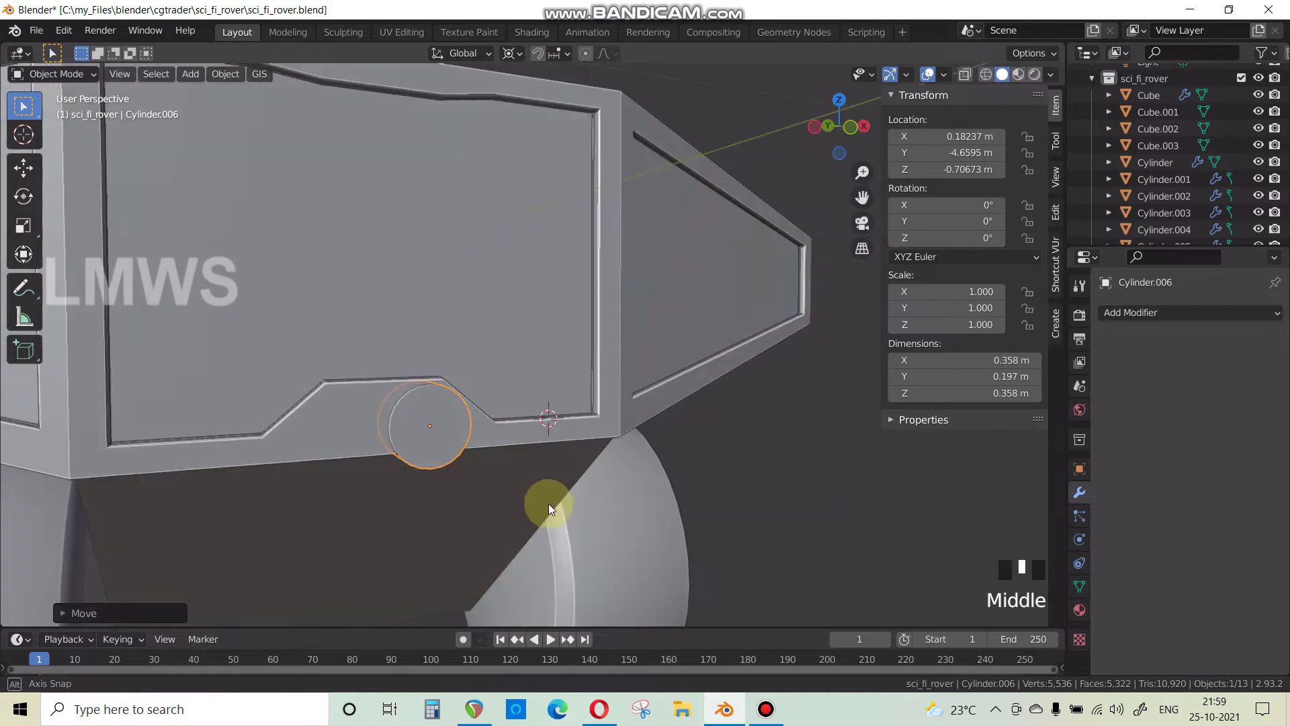
Try scaling the whole cylinder mesh, cancel it, and undo the cylinder's move along X.
scroll(579, 499, up, 2)
key(a)
key(s)
right_click(611, 509)
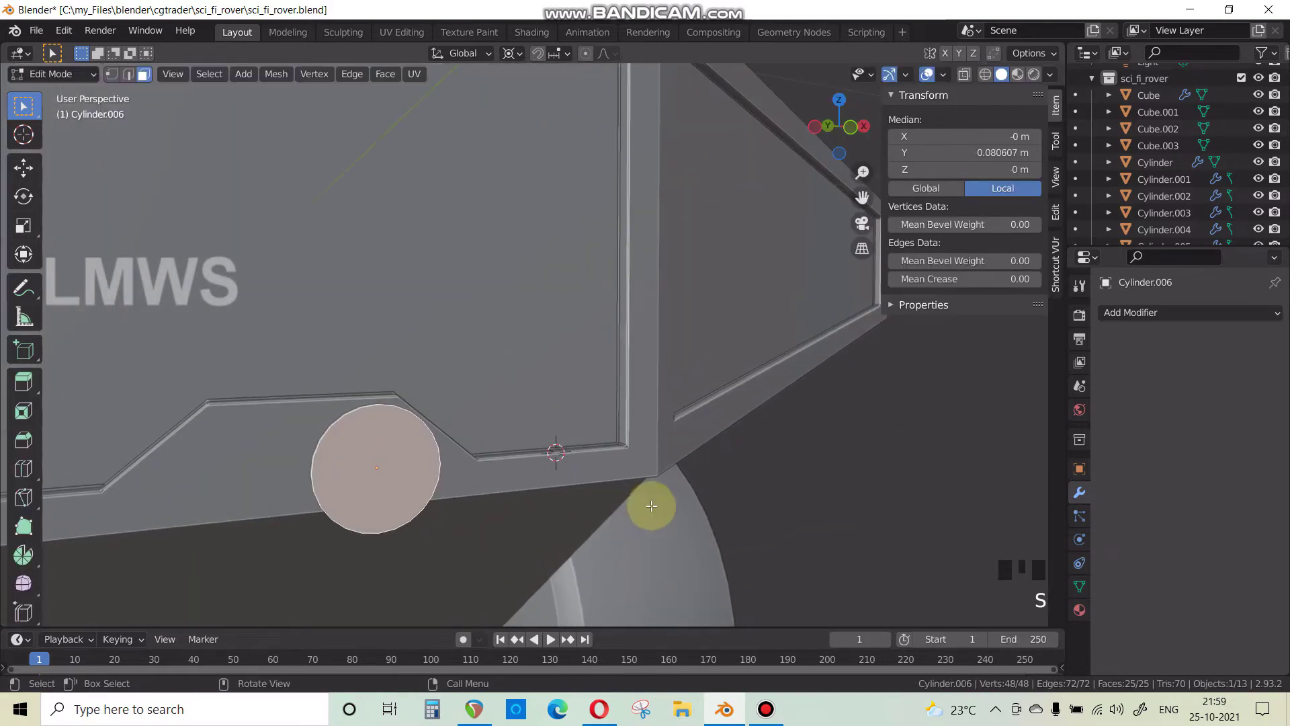
key(ctrl+z)
key(ctrl+z)
key(ctrl+z)
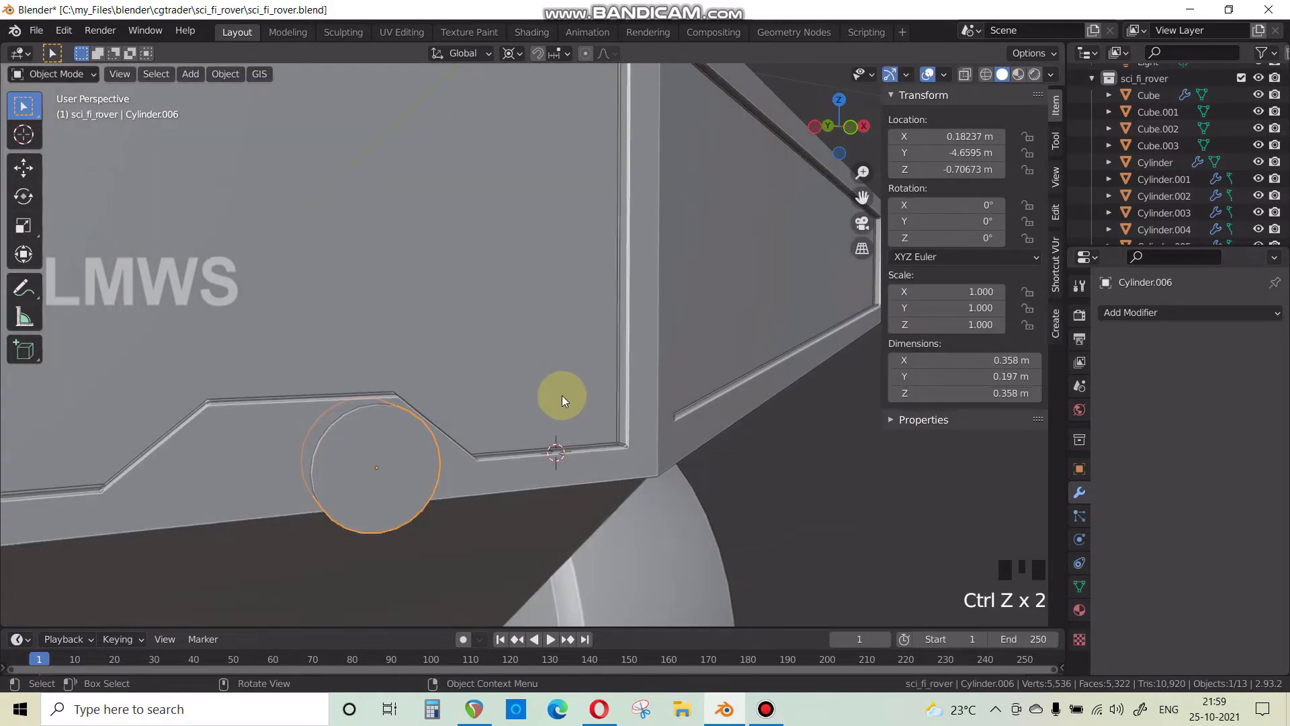
Change the transform pivot point, then open the hull mesh for editing and pick the slanted side of the front window notch.
click(510, 55)
click(535, 128)
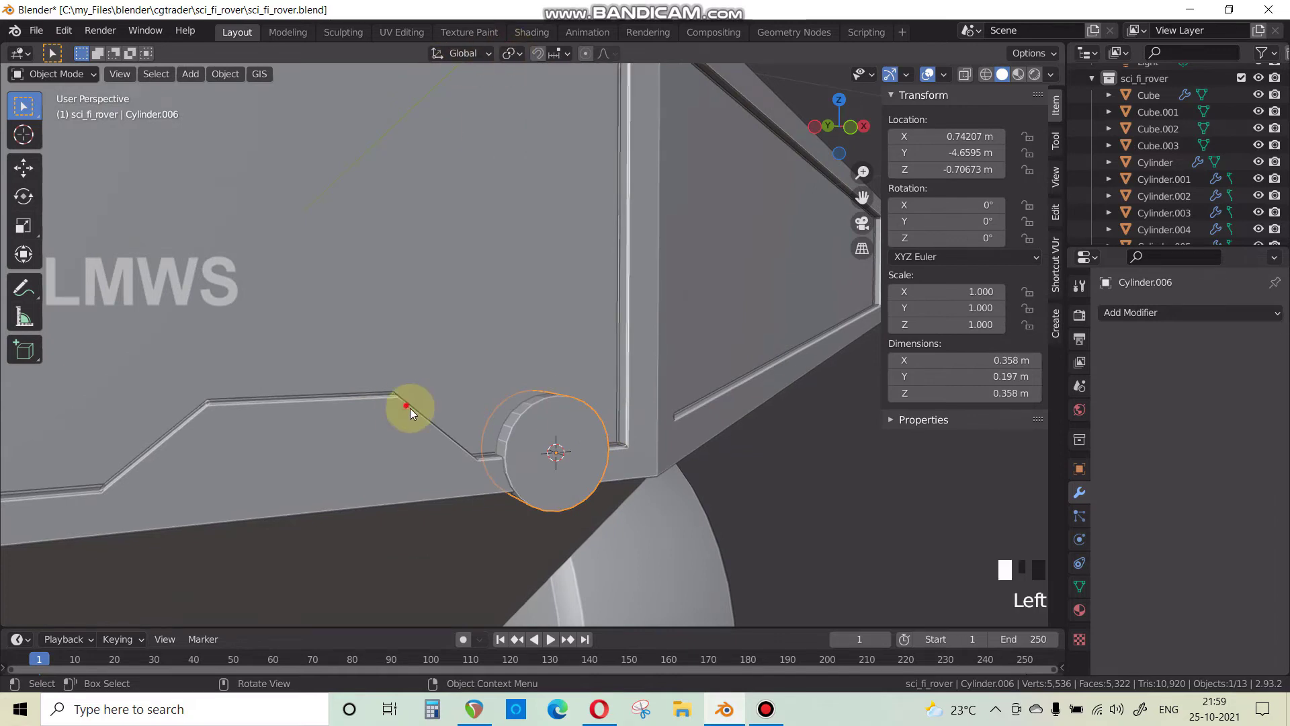
click(407, 406)
scroll(470, 430, down, 3)
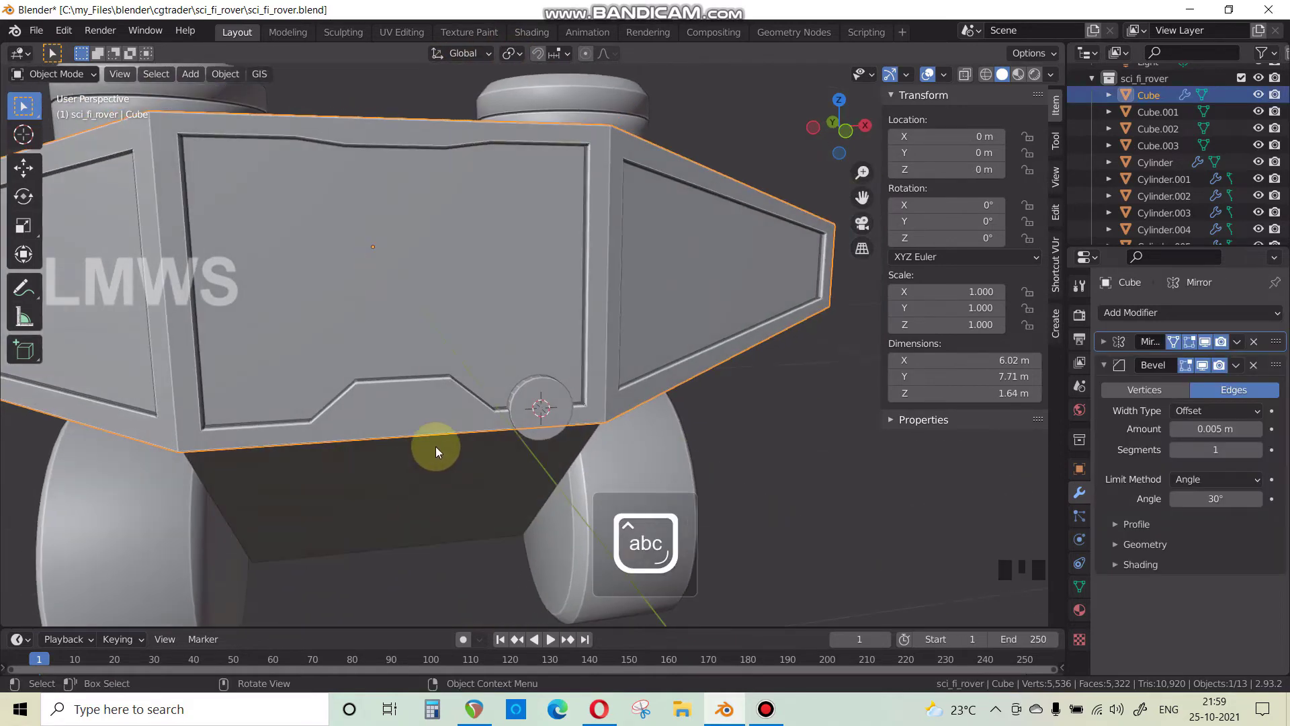
key(Tab)
middle_drag(435, 446, 423, 467)
scroll(423, 466, up, 3)
click(417, 421)
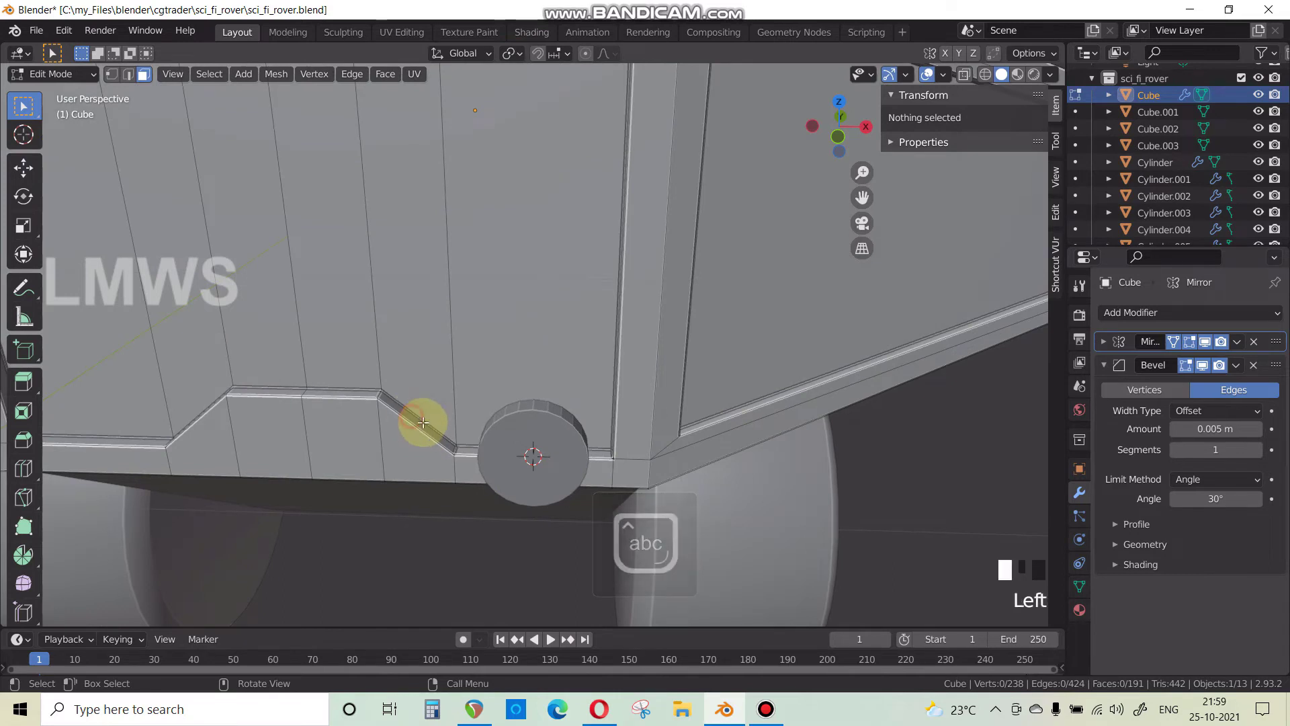
Move the slanted edge of the front panel's lower notch outward along X by about 0.15 m.
key(g)
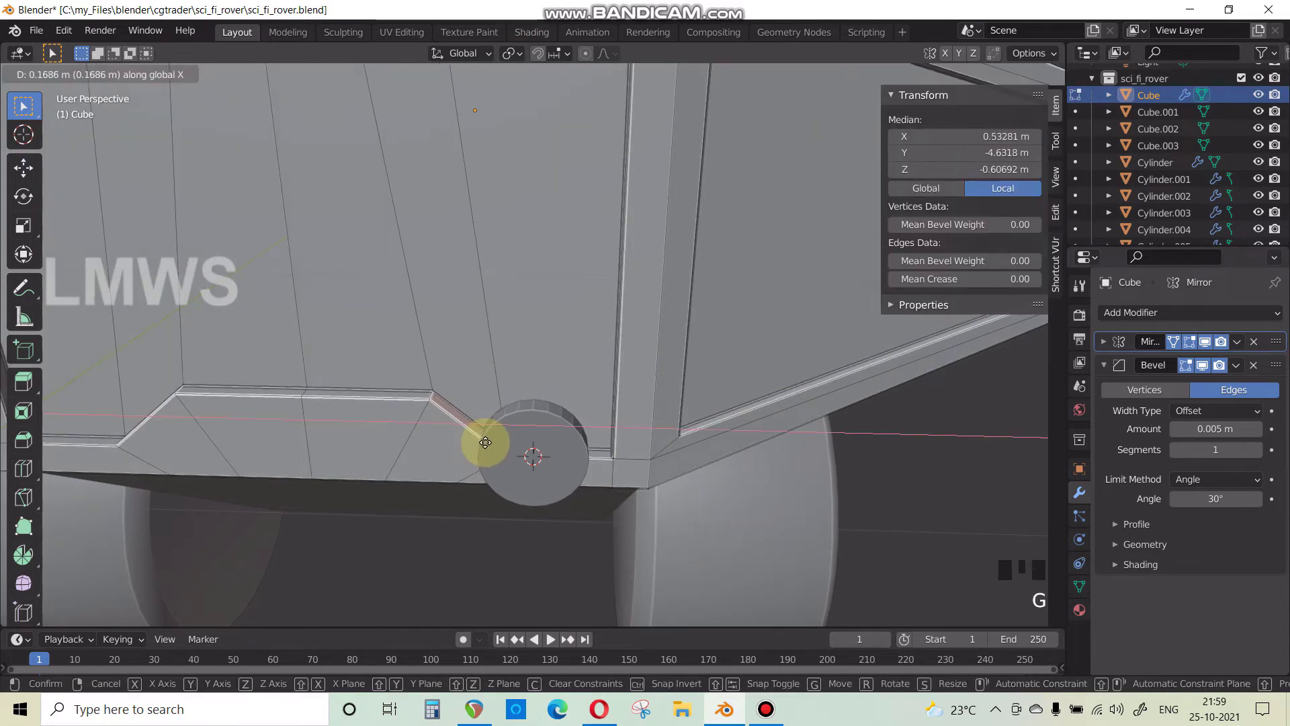
click(475, 440)
scroll(463, 436, down, 2)
shift+middle_drag(403, 424, 428, 464)
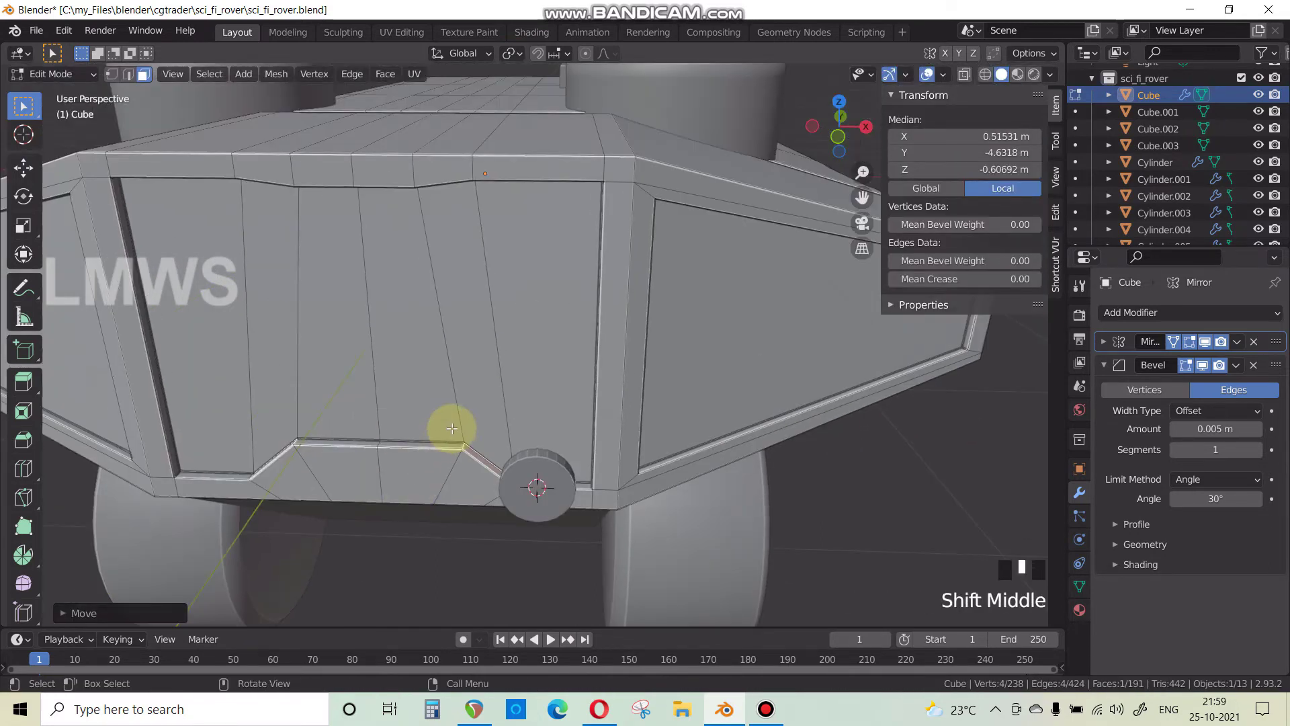
key(Tab)
Move the small front cylinder along X into the notch, to an X location of about 0.29 m.
click(537, 476)
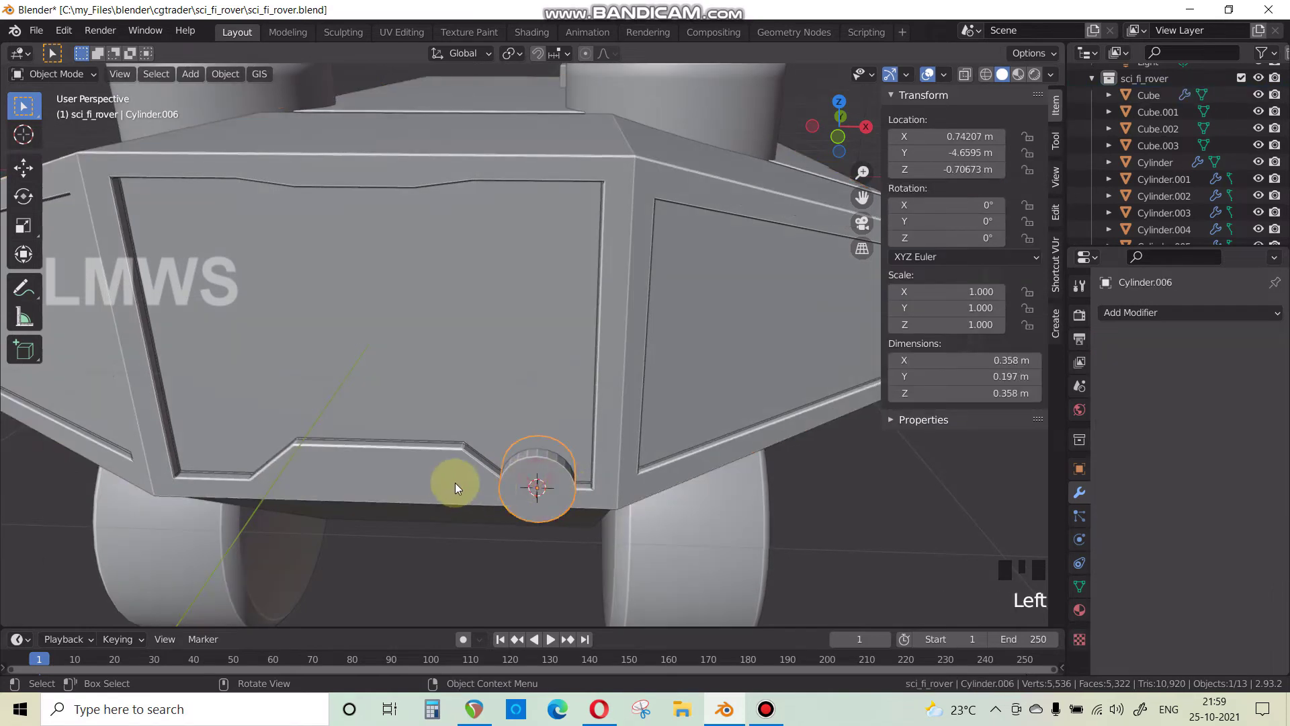
key(g)
key(x)
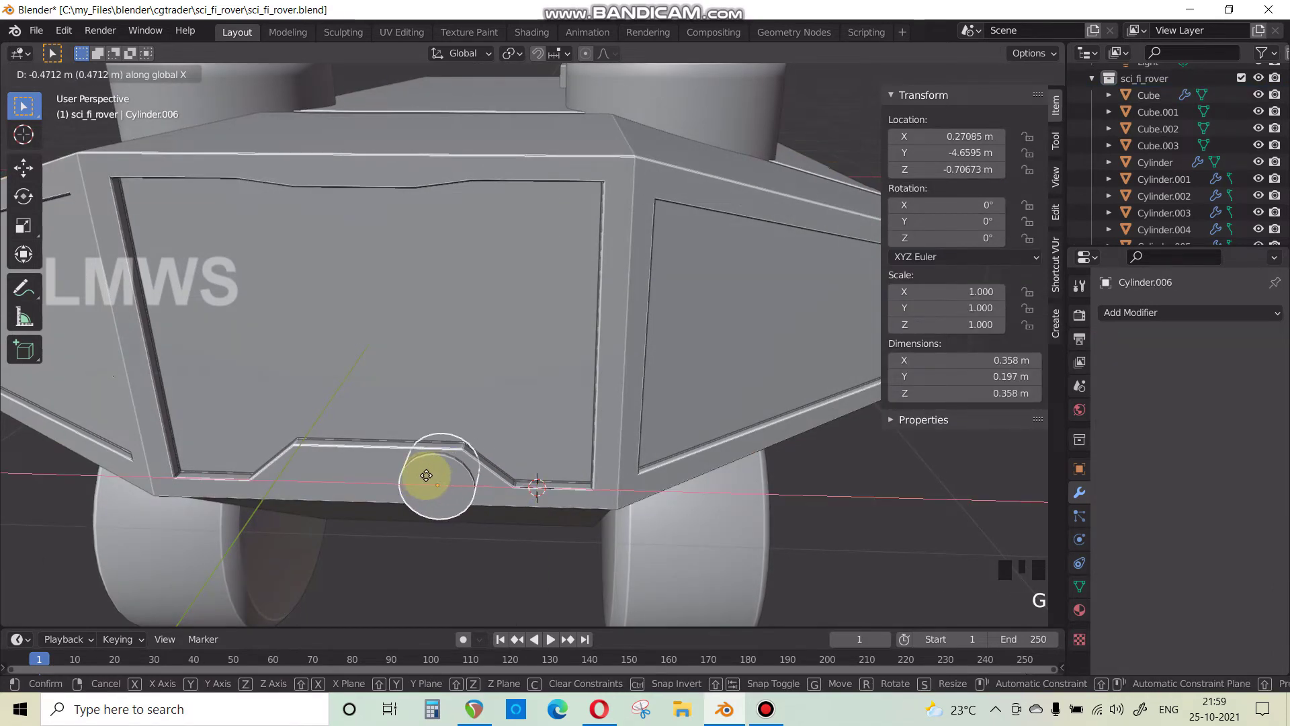
click(430, 482)
middle_drag(431, 482, 541, 403)
scroll(514, 421, up, 2)
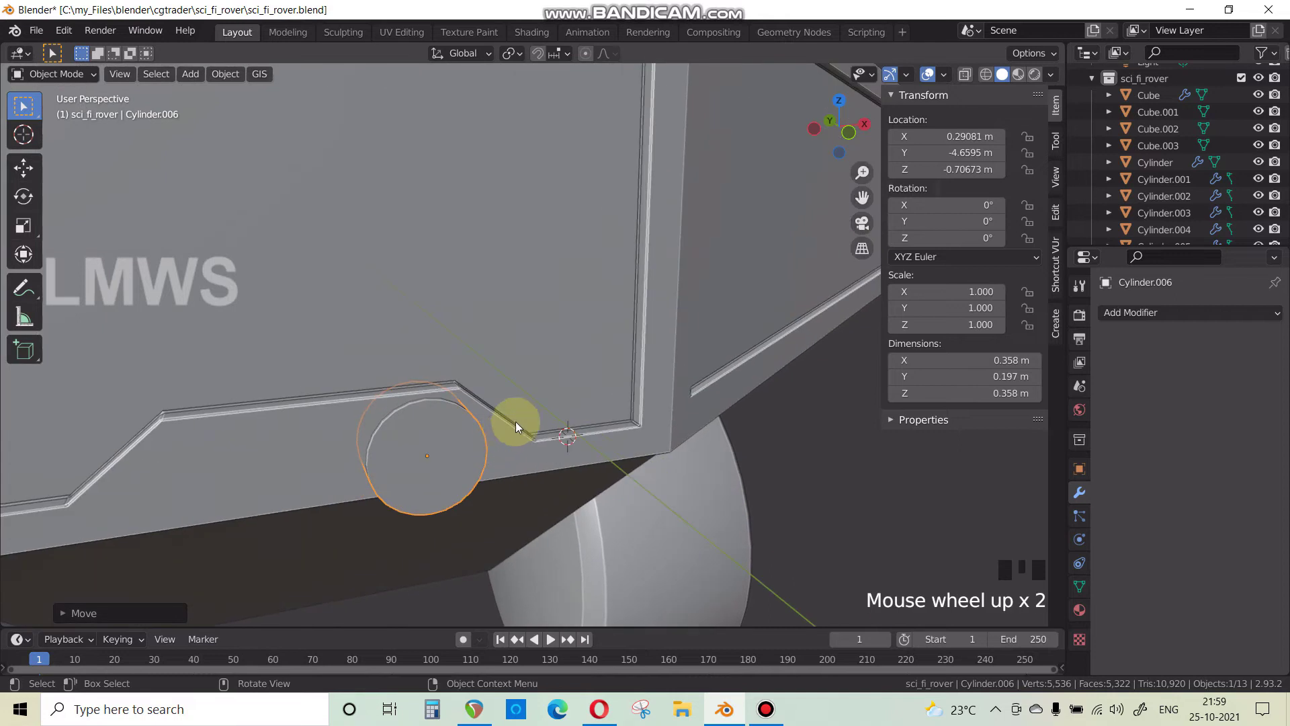
Scale the cylinder's mesh down in X and Z to a diameter of about 0.262 m, keeping its depth.
key(Tab)
key(s)
key(x)
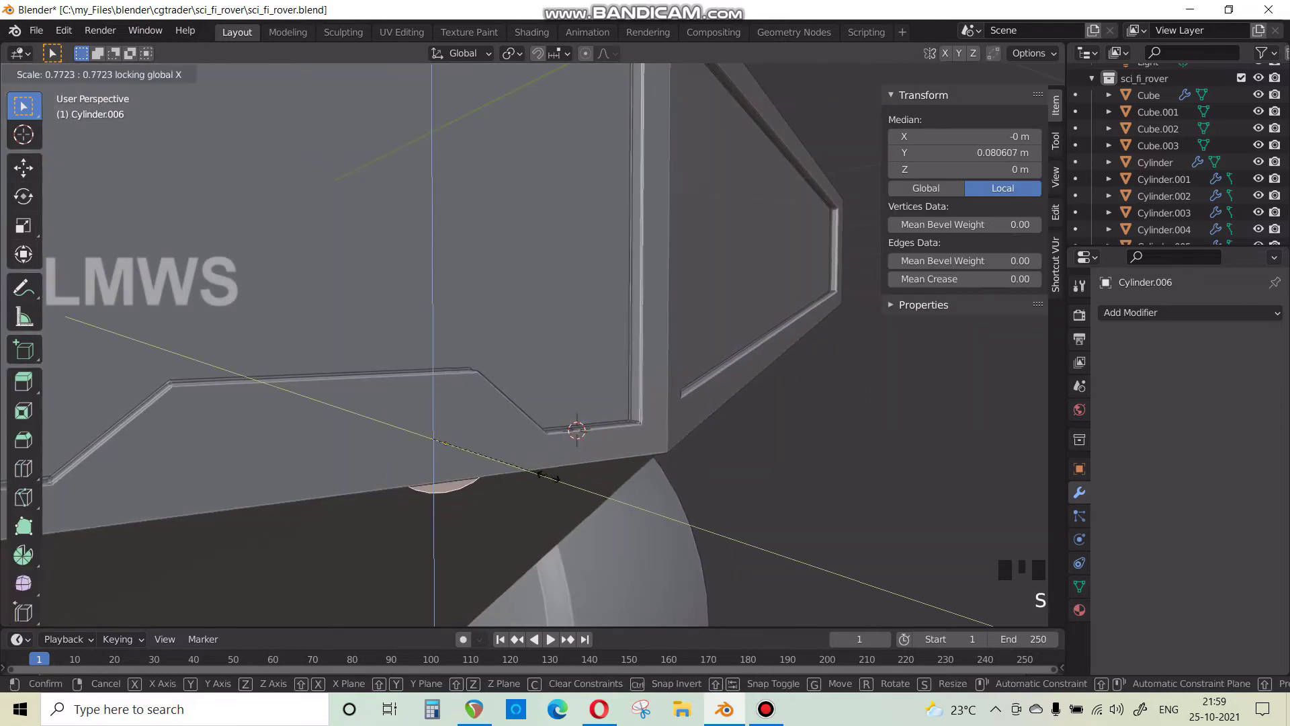
key(shift+y)
click(524, 488)
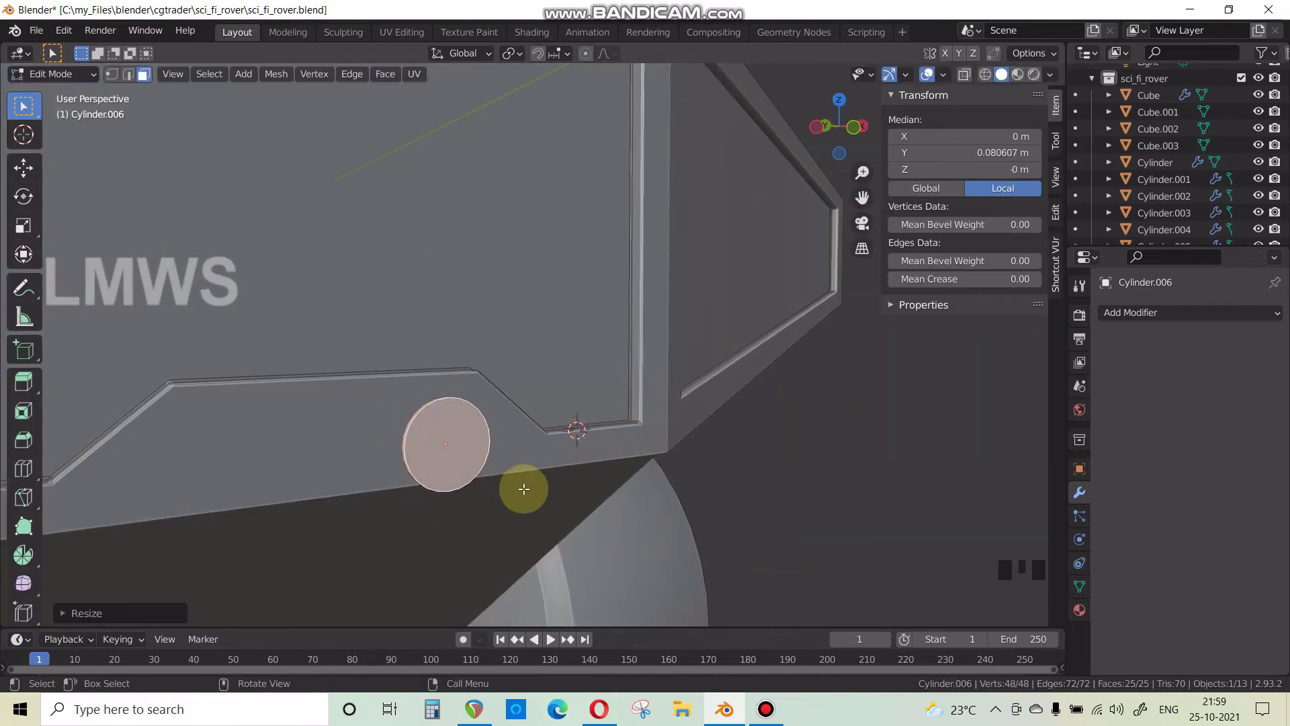
key(Tab)
Reposition the cylinder at the notch's corner, at about X 0.358 m, Y -4.734 m, Z -0.673 m, so it protrudes from the hull.
key(g)
key(z)
click(538, 485)
key(g)
key(y)
key(x)
click(552, 475)
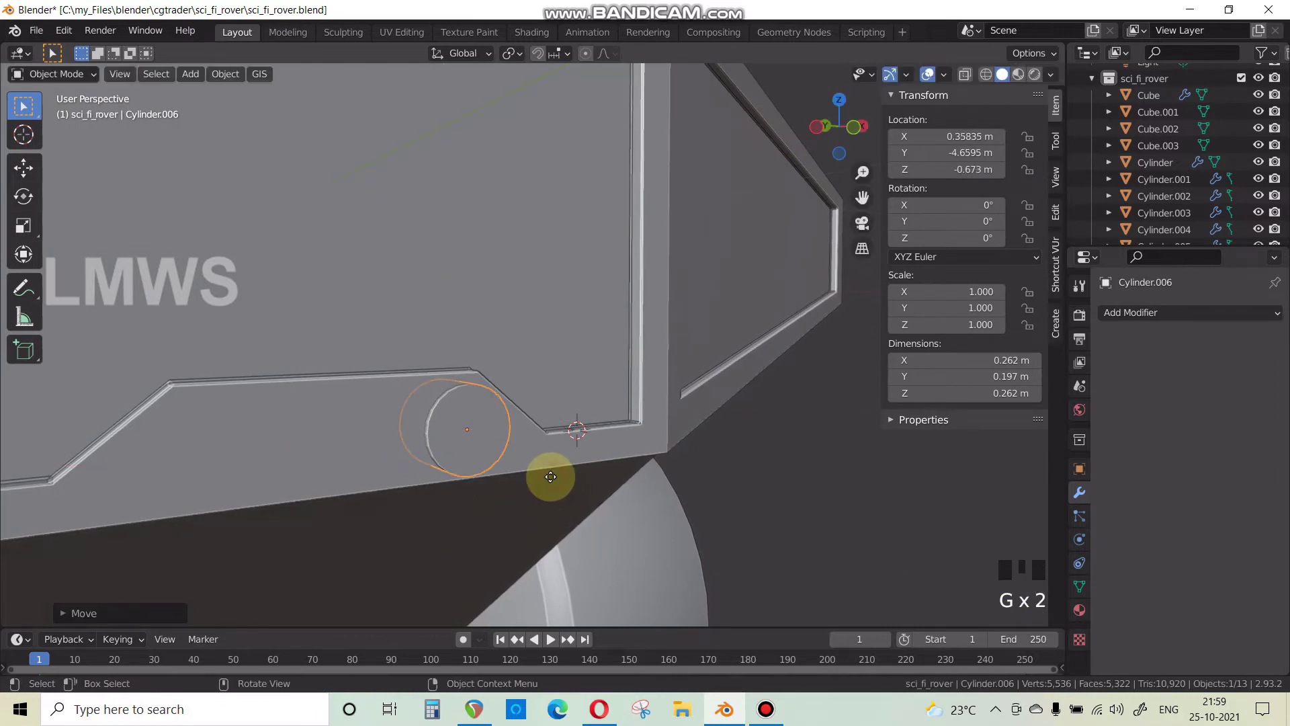
key(g)
key(y)
click(559, 490)
scroll(470, 509, down, 1)
middle_drag(470, 509, 471, 518)
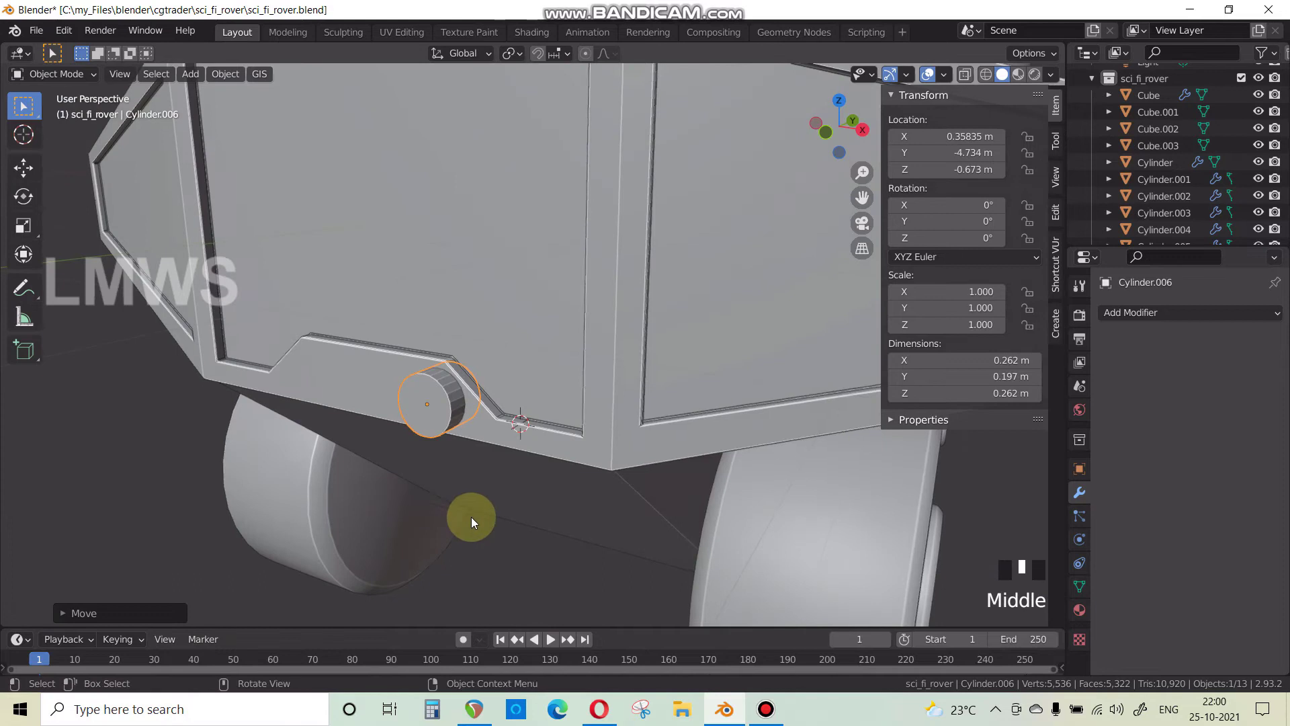
Inset the cylinder's front face and extrude the inner face slightly inward to form a recessed headlight.
scroll(491, 479, up, 2)
key(Tab)
click(539, 457)
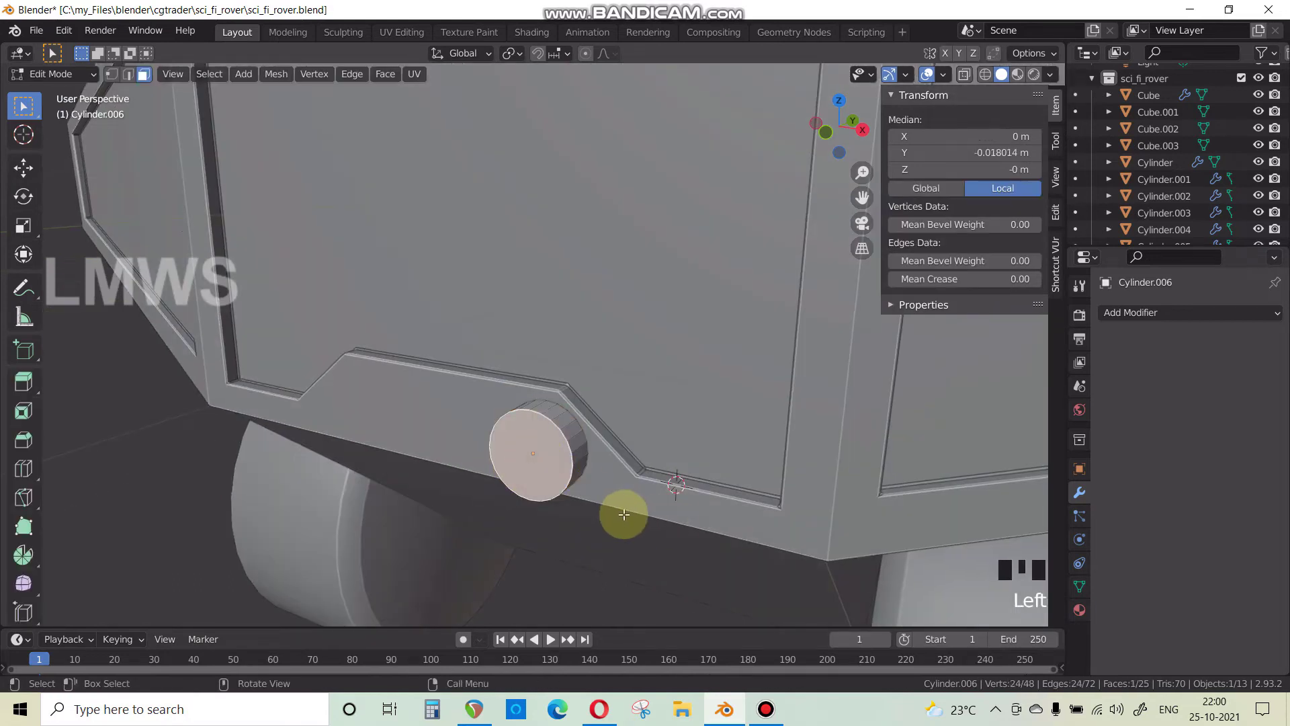
scroll(611, 515, up, 3)
key(e)
right_click(635, 528)
key(s)
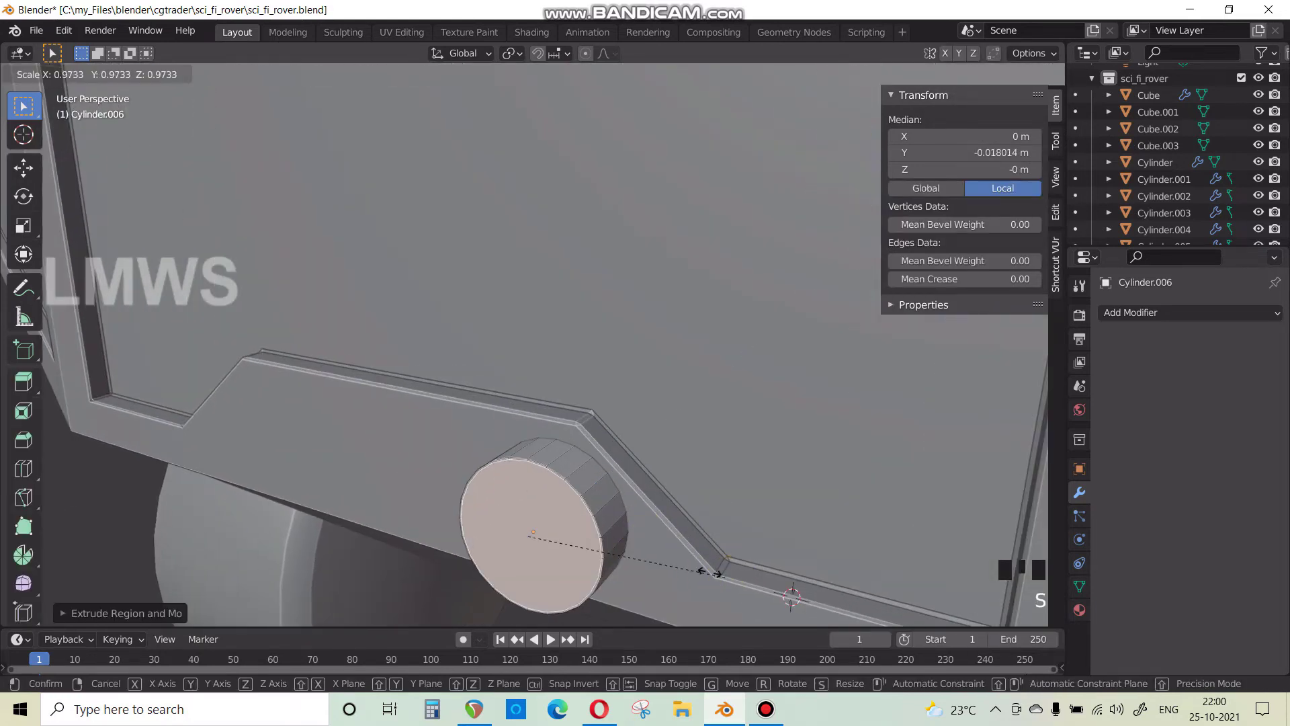
click(683, 568)
key(e)
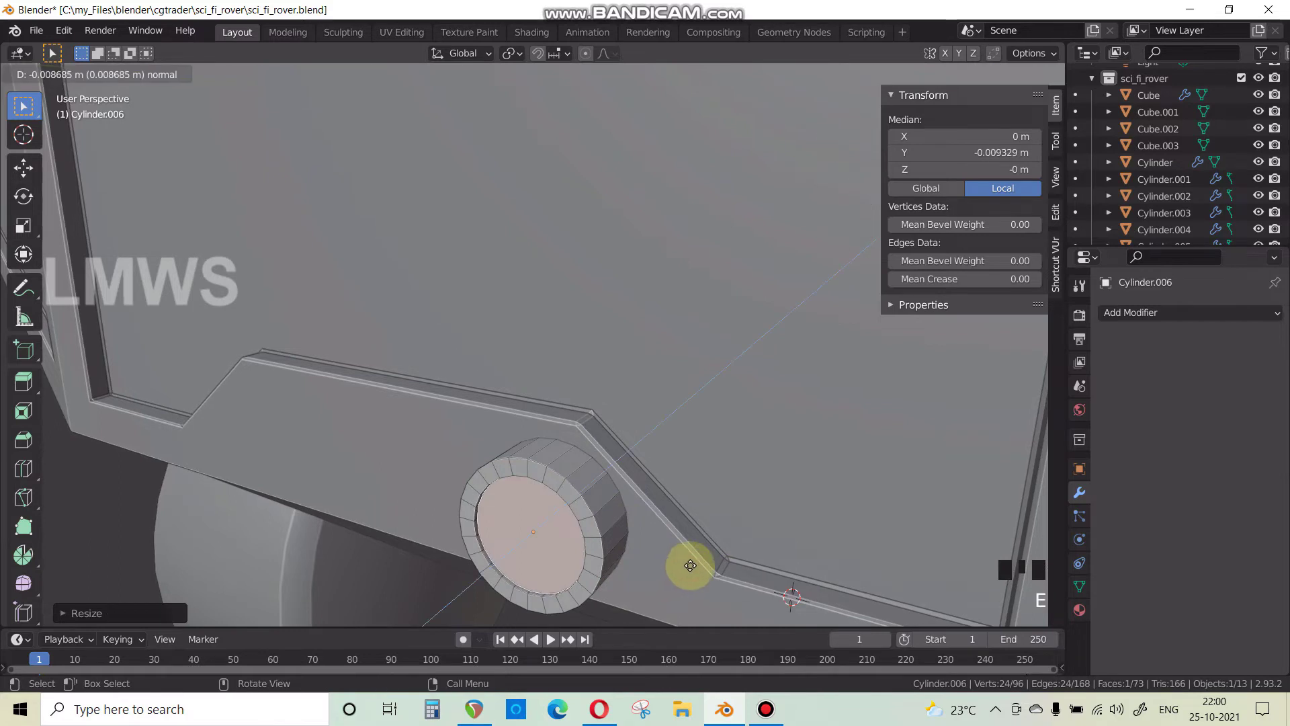
click(690, 568)
key(Tab)
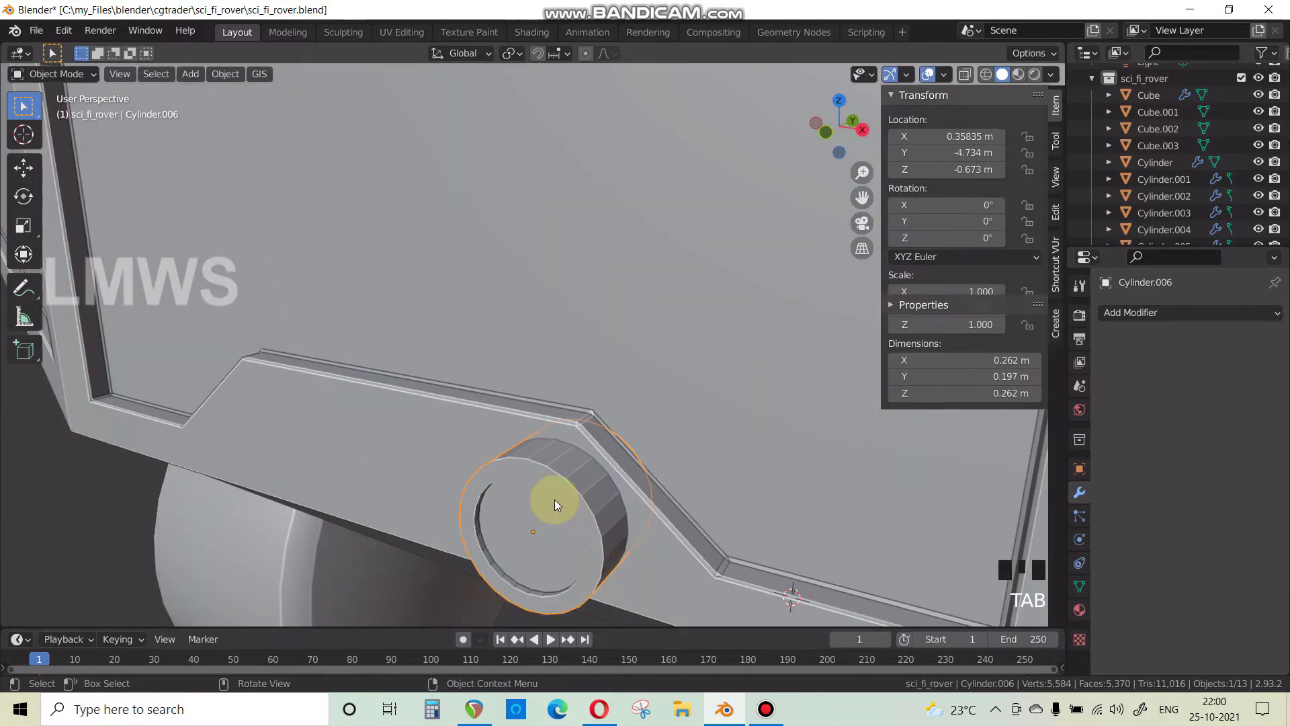
Duplicate the headlight and place the copy on the opposite side of the notch at about X -0.281 m.
scroll(554, 499, down, 3)
middle_drag(554, 499, 593, 526)
key(shift+d)
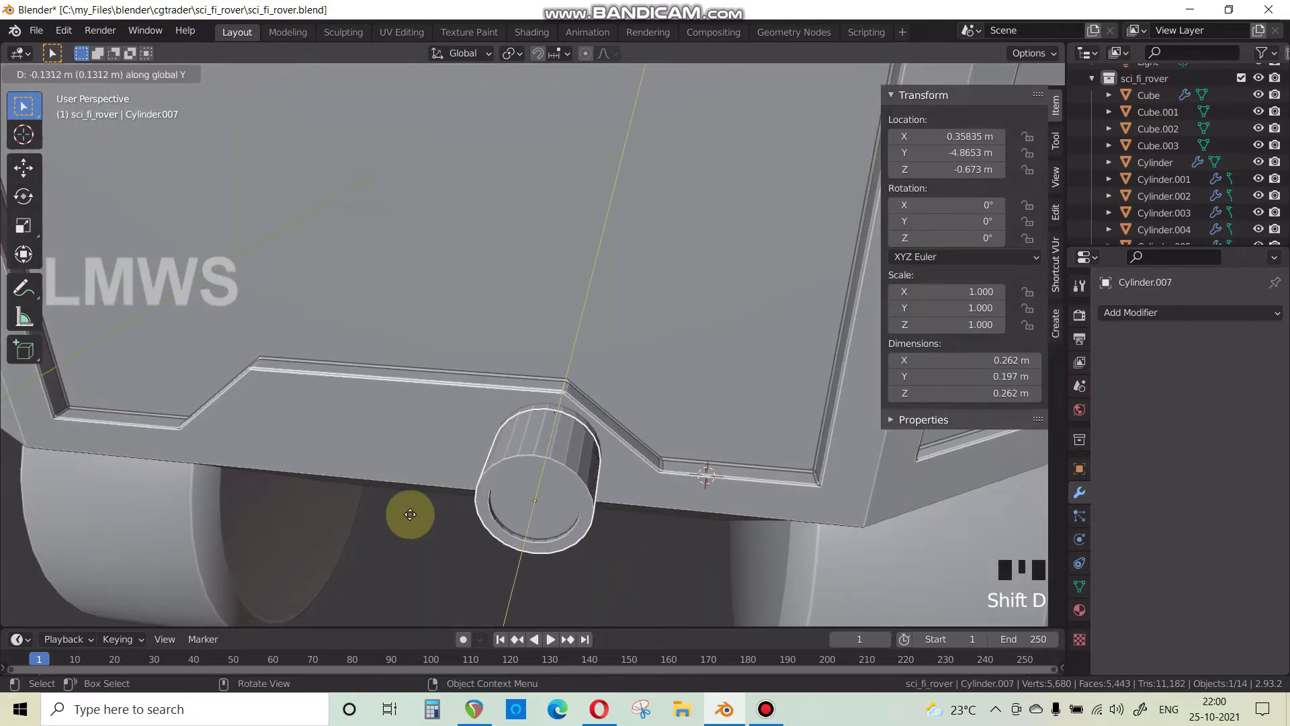
click(351, 509)
scroll(348, 497, down, 4)
middle_drag(346, 484, 370, 435)
scroll(534, 486, down, 4)
scroll(367, 420, up, 3)
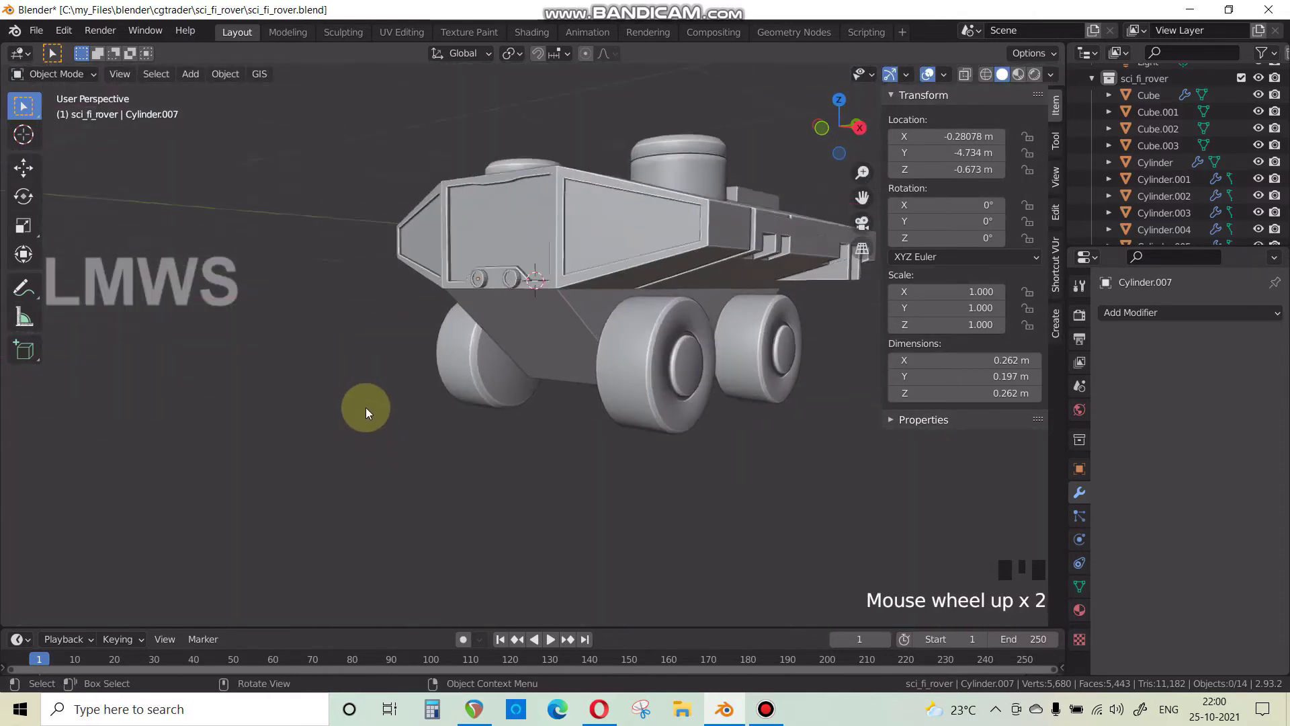
Compare the rover with the reference picture in the browser and save sci_fi_rover.blend.
click(715, 710)
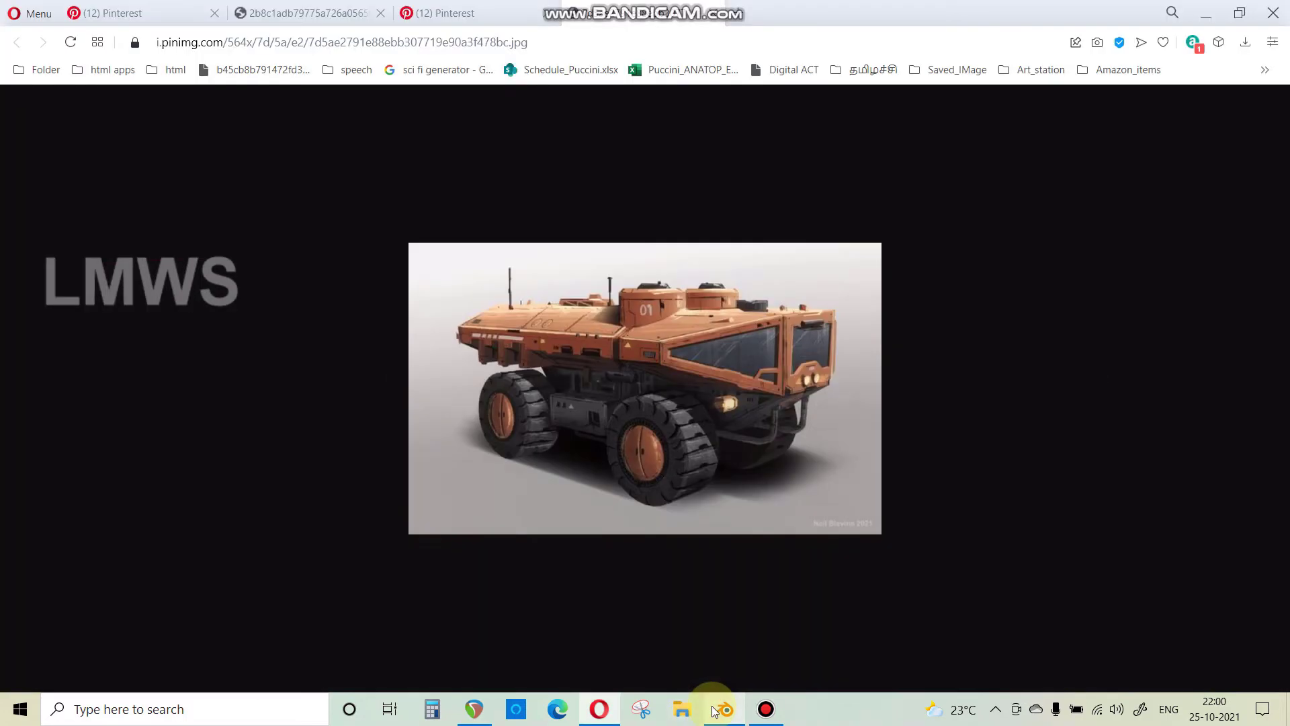
click(721, 709)
scroll(546, 459, down, 2)
middle_drag(545, 458, 428, 492)
scroll(471, 389, down, 2)
scroll(675, 509, down, 3)
key(ctrl+s)
middle_drag(661, 520, 533, 451)
scroll(449, 377, down, 2)
scroll(533, 450, up, 3)
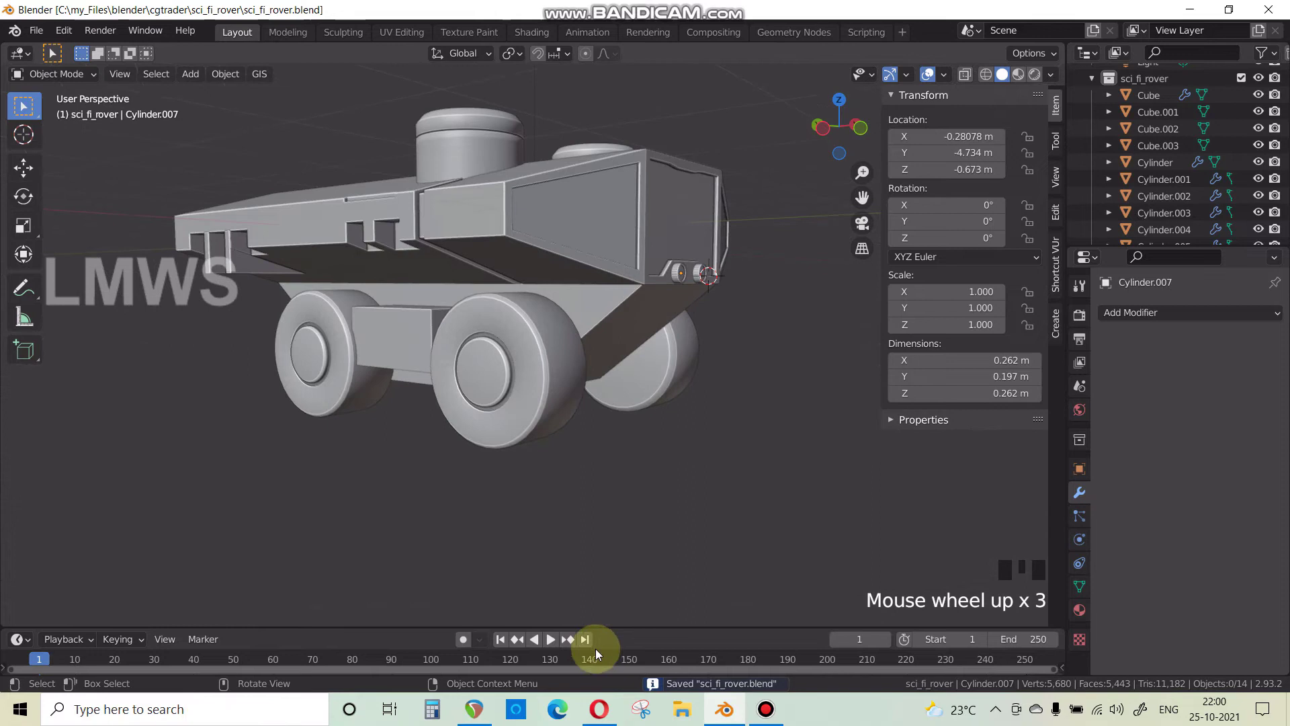
Check the rover reference picture in the Opera browser again and return to the model in Blender.
click(599, 709)
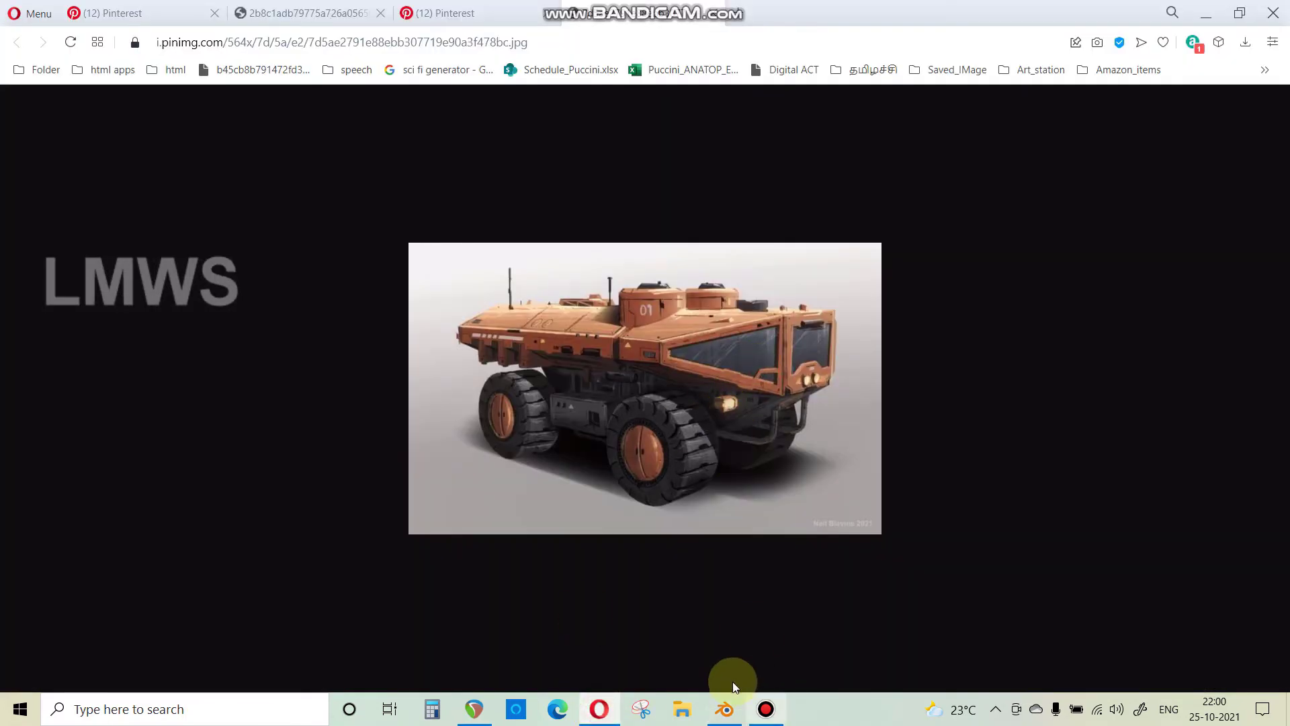
click(724, 709)
middle_drag(692, 619, 631, 561)
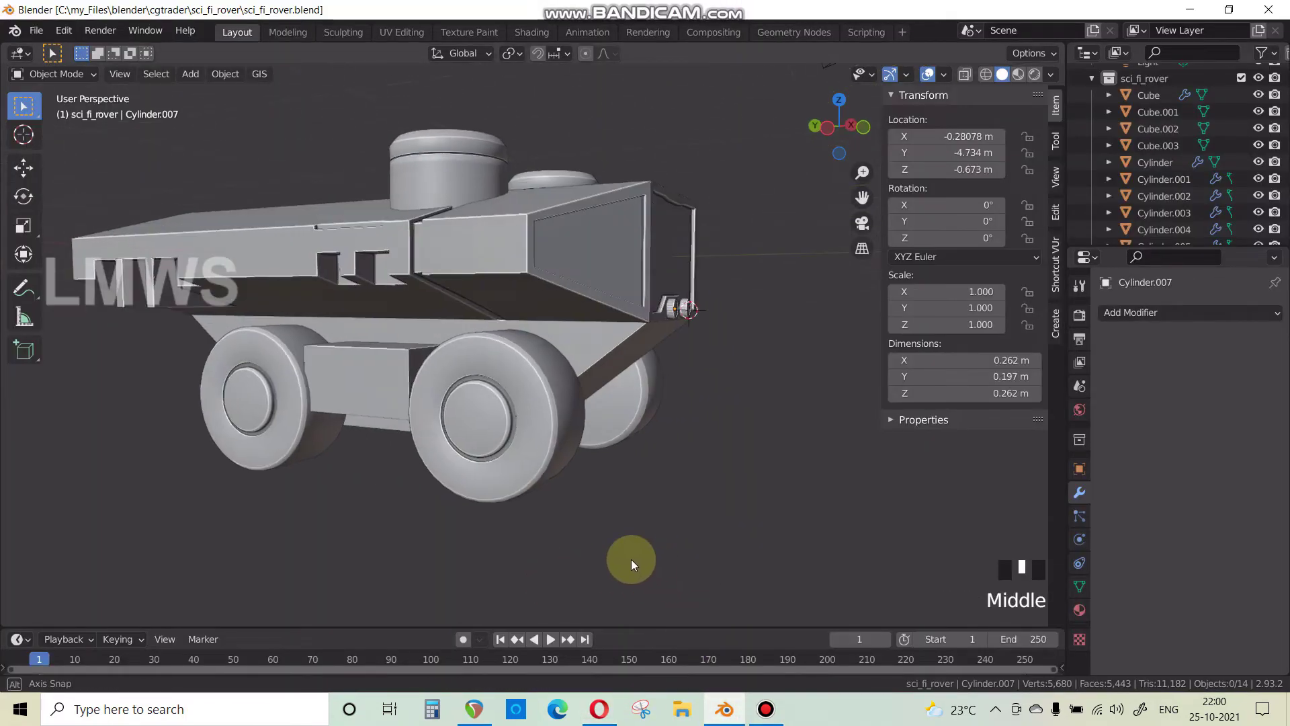
Place the 3D cursor at the centre of the side face of the chassis block under the hull.
scroll(602, 349, up, 2)
click(619, 341)
key(Tab)
scroll(518, 393, down, 2)
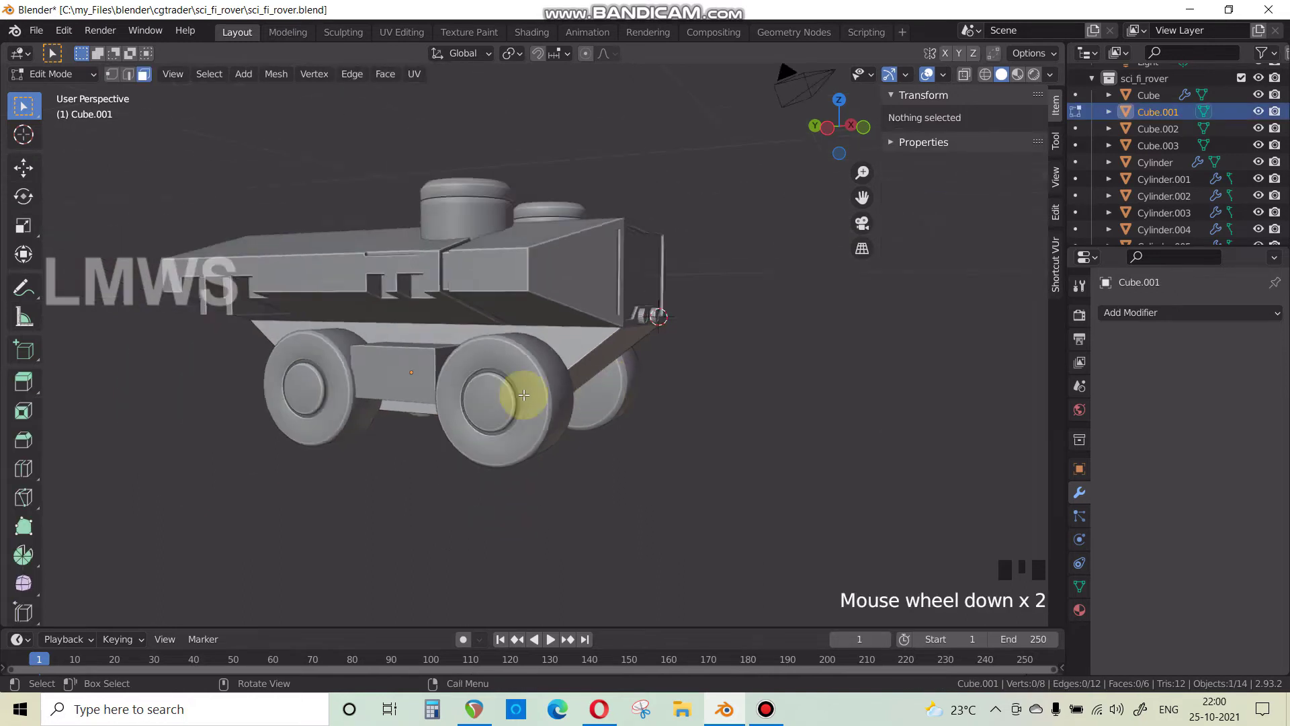
middle_drag(518, 393, 530, 354)
scroll(531, 354, up, 2)
click(409, 338)
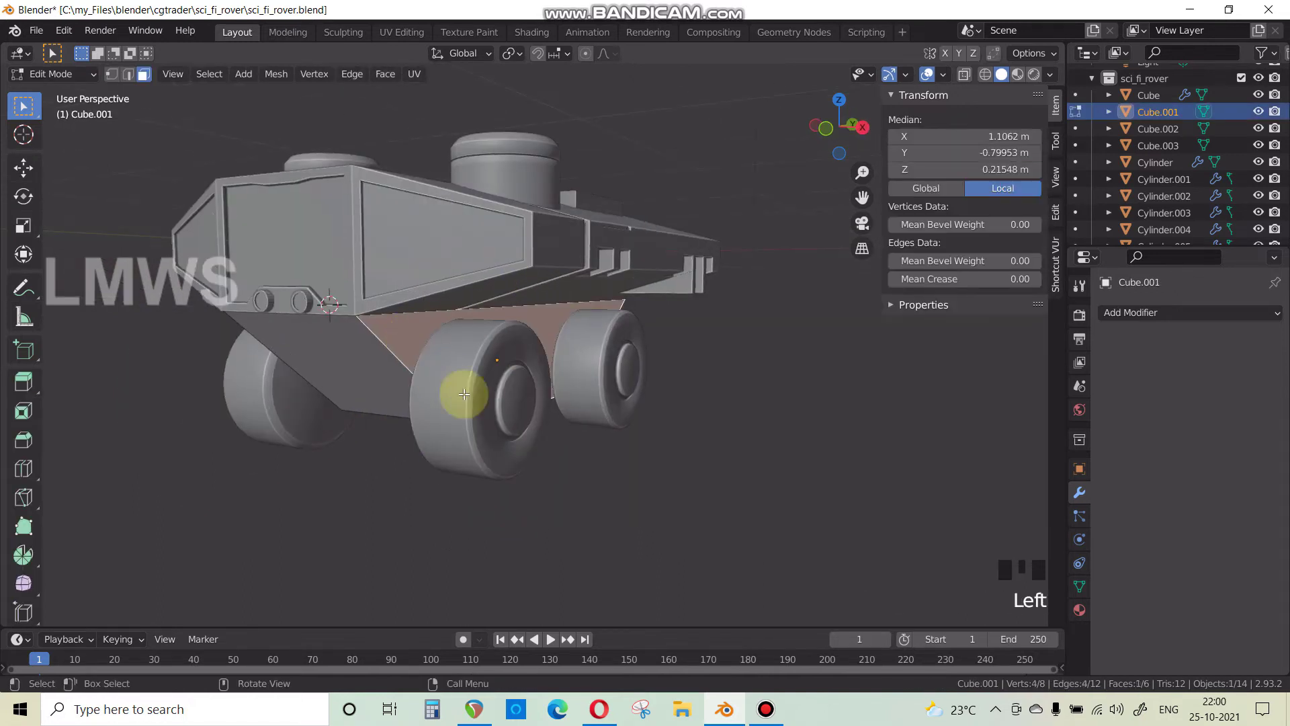
key(shift+s)
click(457, 489)
key(Tab)
key(alt+a)
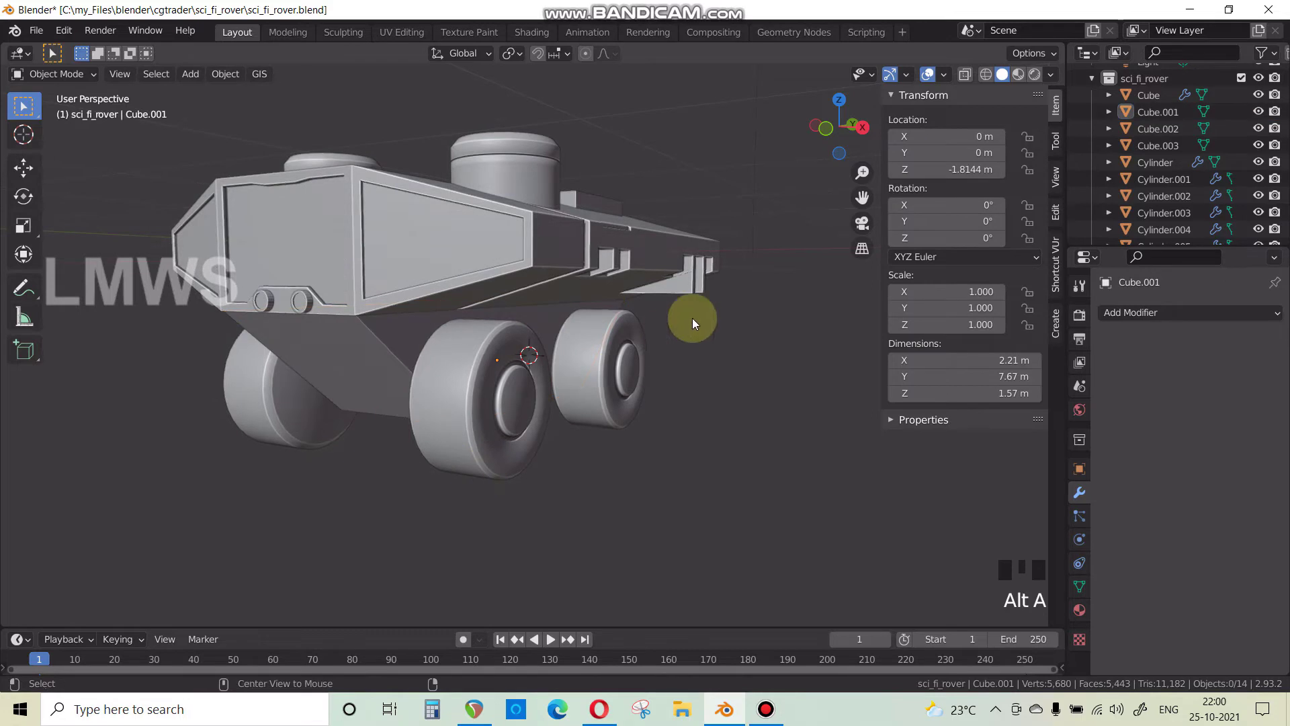
Add a cube at the 3D cursor and move it outward along X to about 2.1 m.
key(shift+a)
click(756, 336)
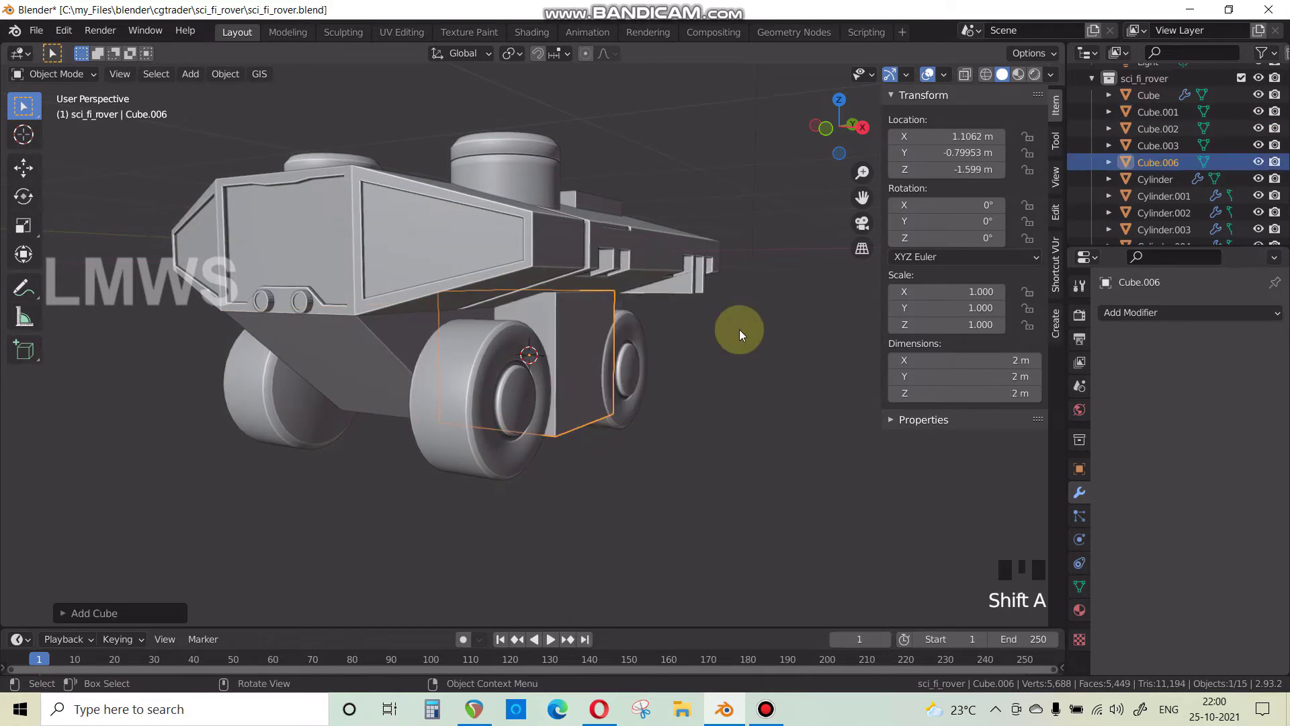
key(KP_1)
scroll(739, 329, up, 2)
shift+middle_drag(538, 432, 527, 411)
key(g)
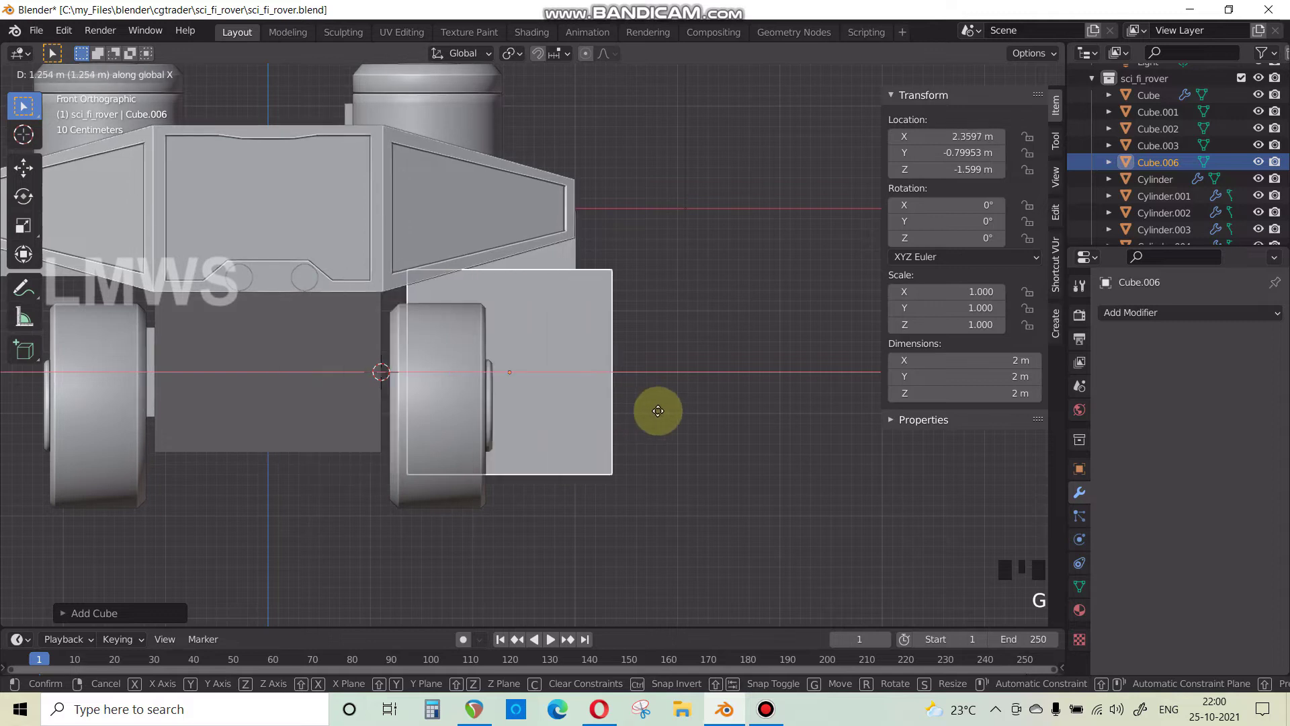
click(630, 410)
Scale the new cube's mesh down to about 0.175 m per side, using the wireframe display.
key(Tab)
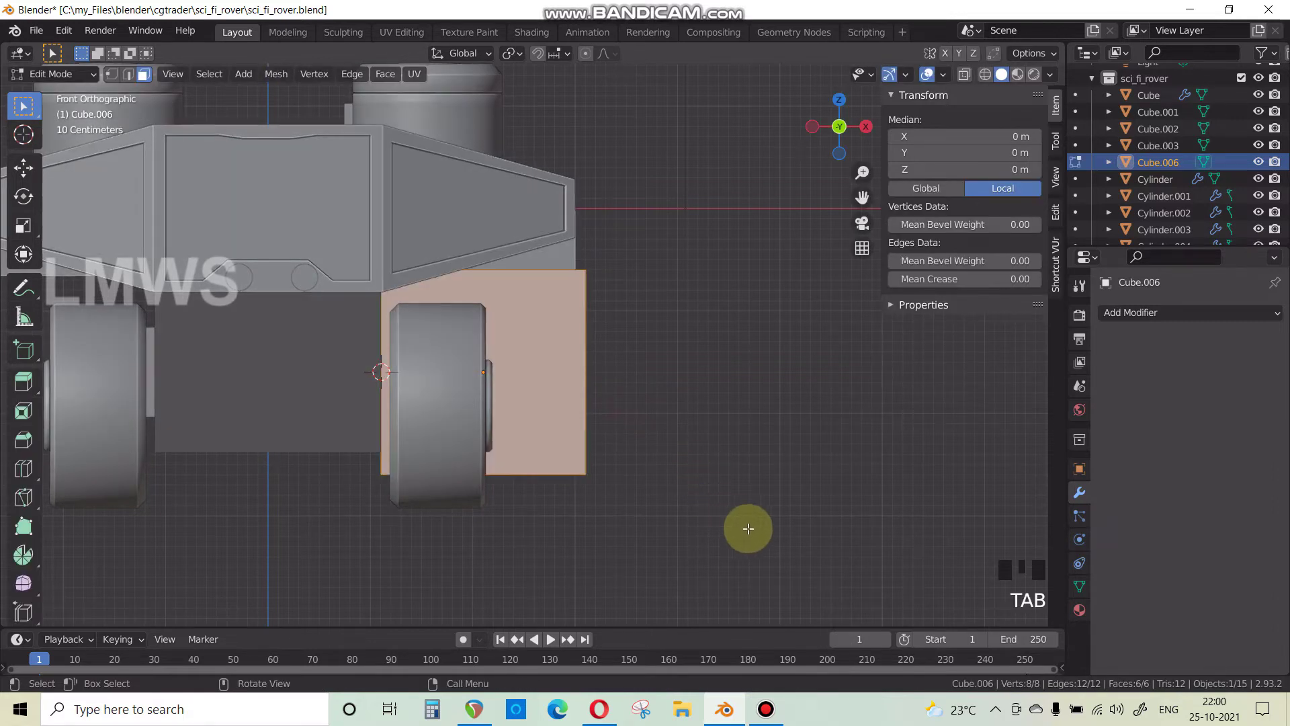
key(s)
click(655, 388)
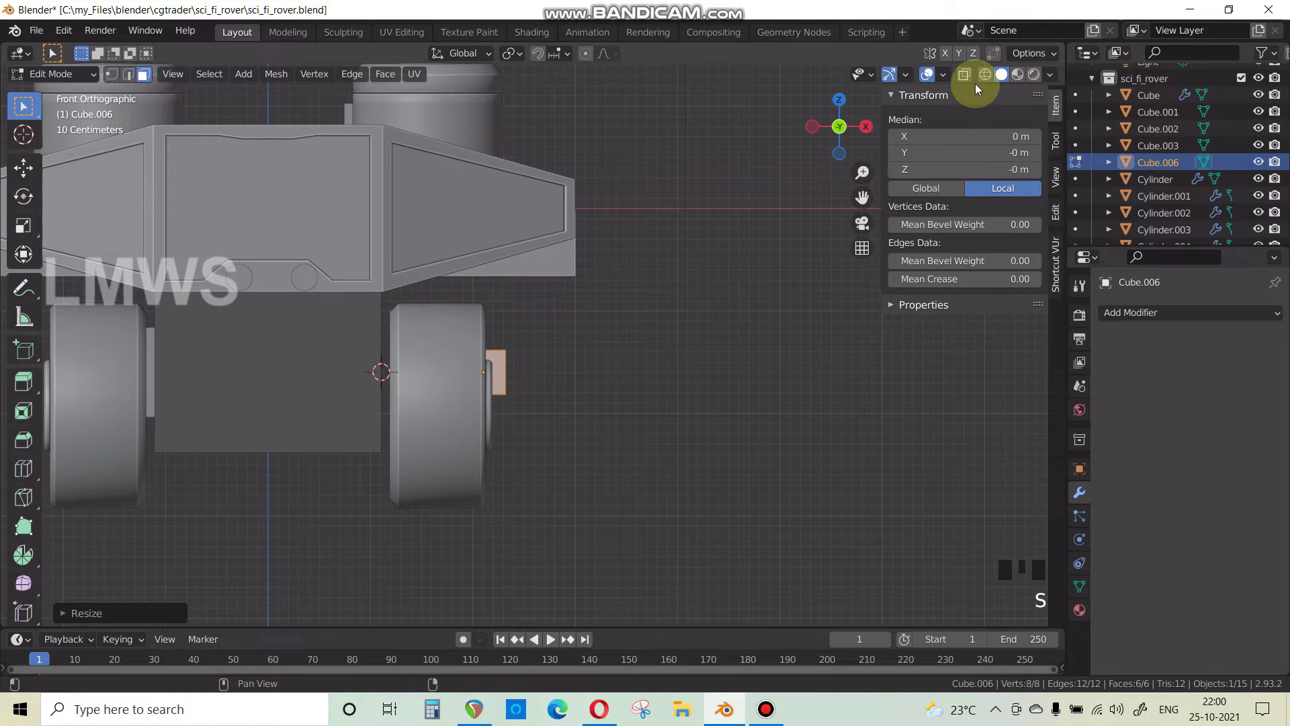
click(979, 79)
scroll(718, 495, up, 2)
key(s)
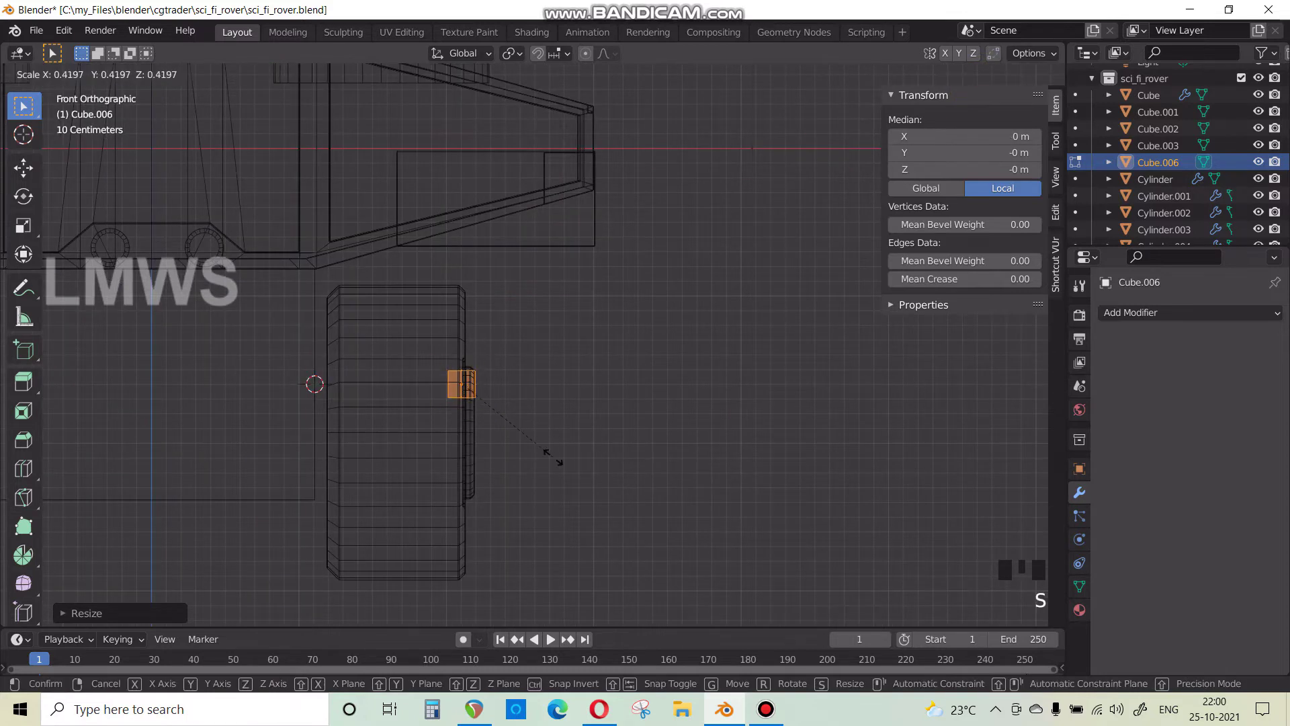
click(626, 456)
middle_drag(626, 455, 541, 503)
key(Tab)
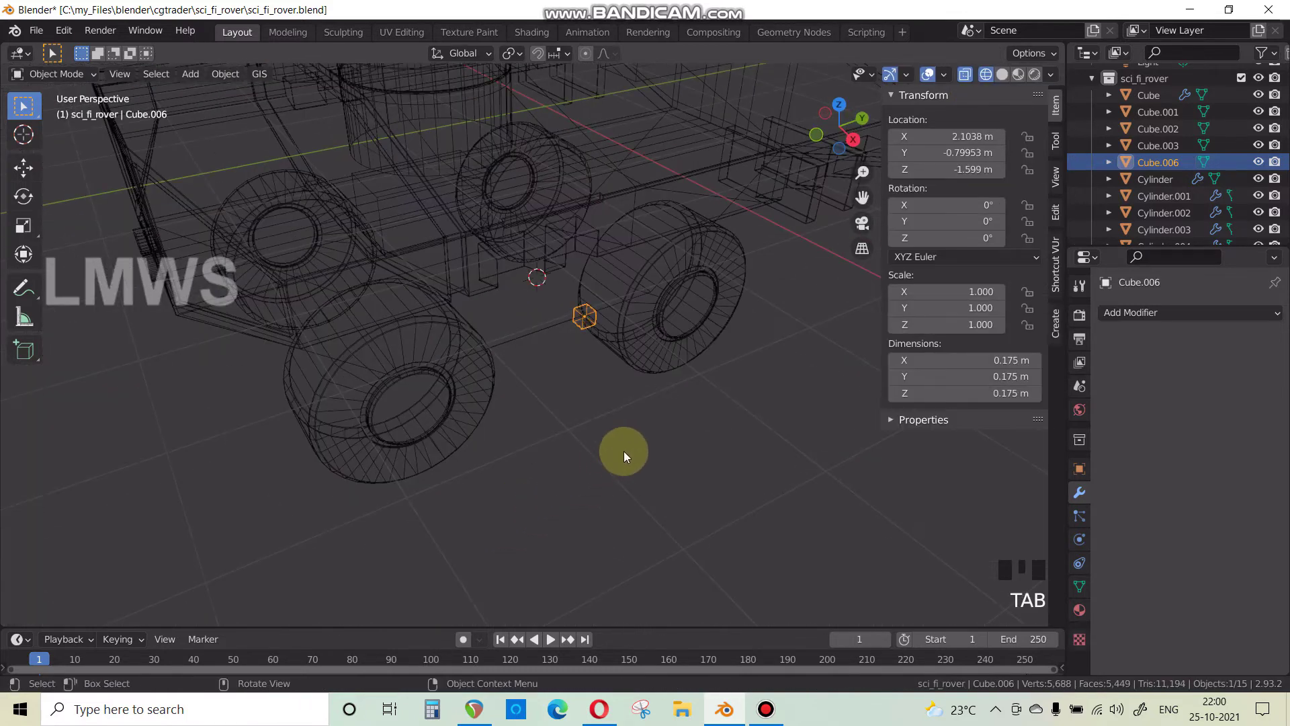
Move the small cube forward along Y to about -3.397 m and inward along X to about 1.181 m.
key(g)
click(403, 541)
key(KP_1)
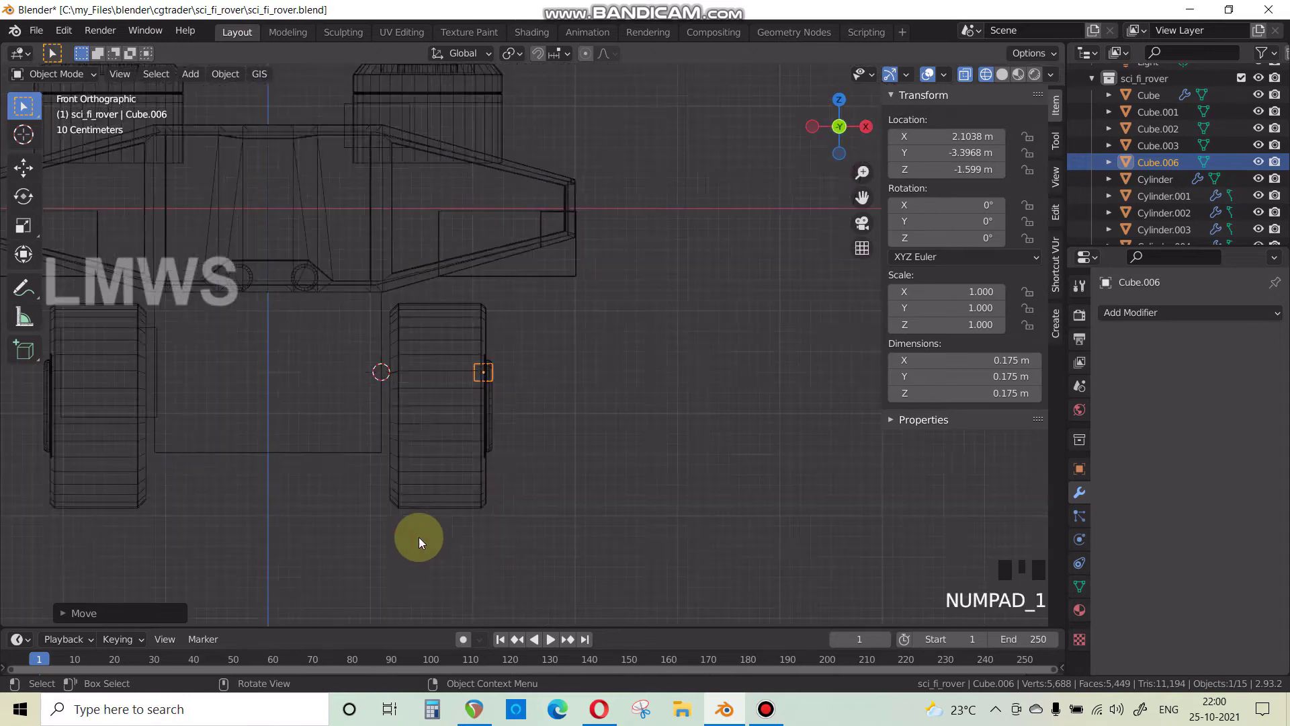
scroll(453, 513, up, 3)
key(g)
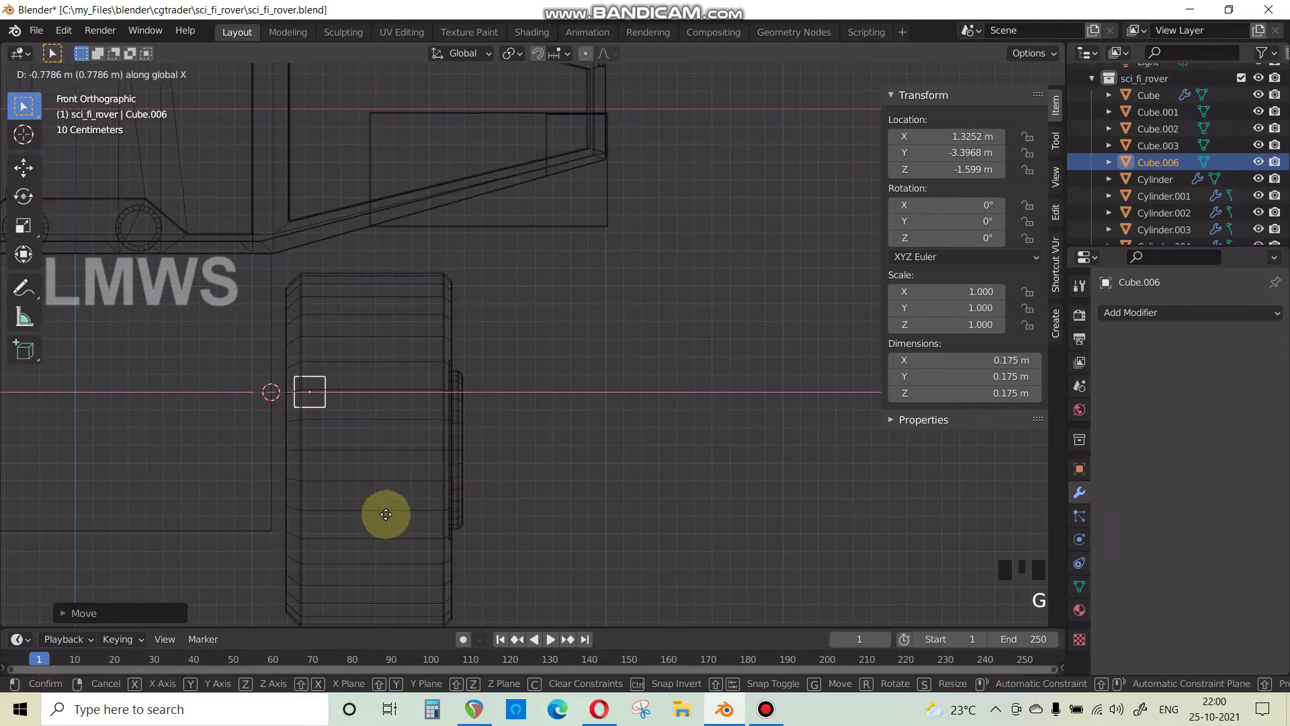
click(380, 516)
Move the small cube to about Y -4.145 m and Z -0.976 m, just below the hull near the front.
key(KP_3)
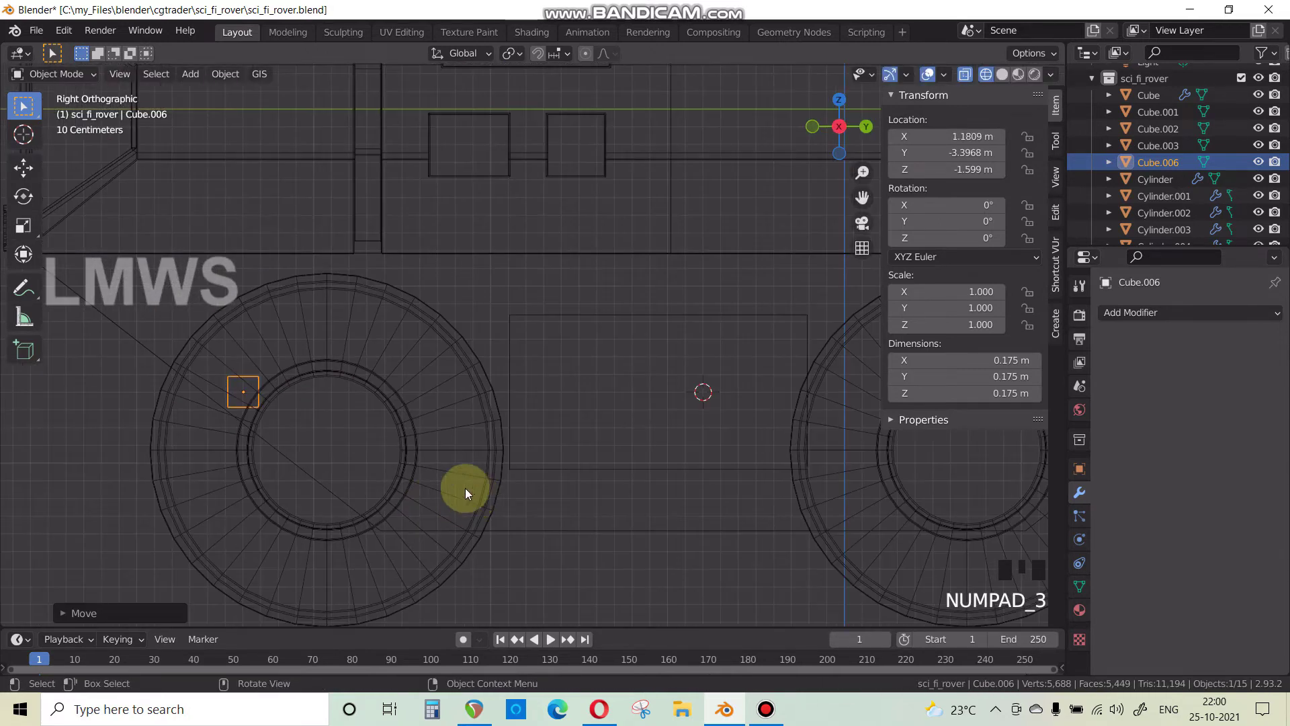
key(g)
key(y)
click(354, 519)
key(g)
key(z)
click(361, 468)
scroll(348, 489, down, 3)
shift+middle_drag(348, 489, 554, 515)
key(KP_1)
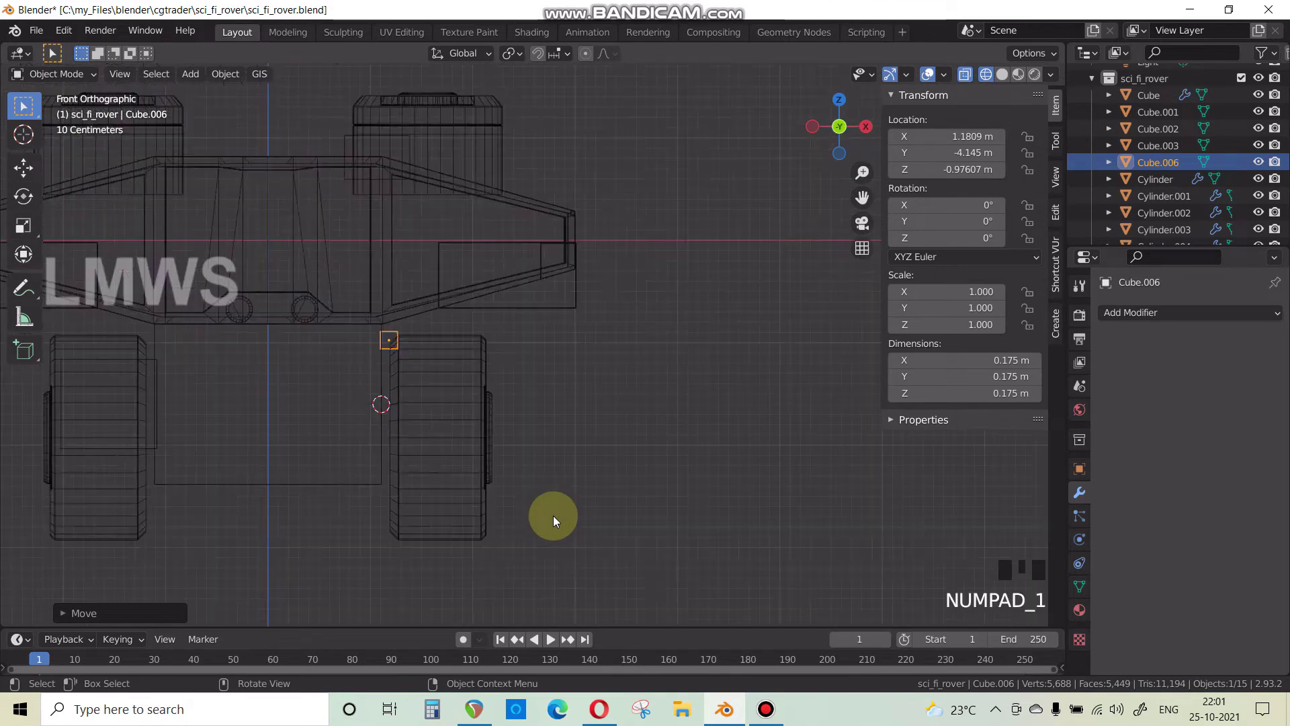
scroll(467, 466, up, 3)
shift+middle_drag(467, 467, 385, 489)
scroll(384, 489, down, 2)
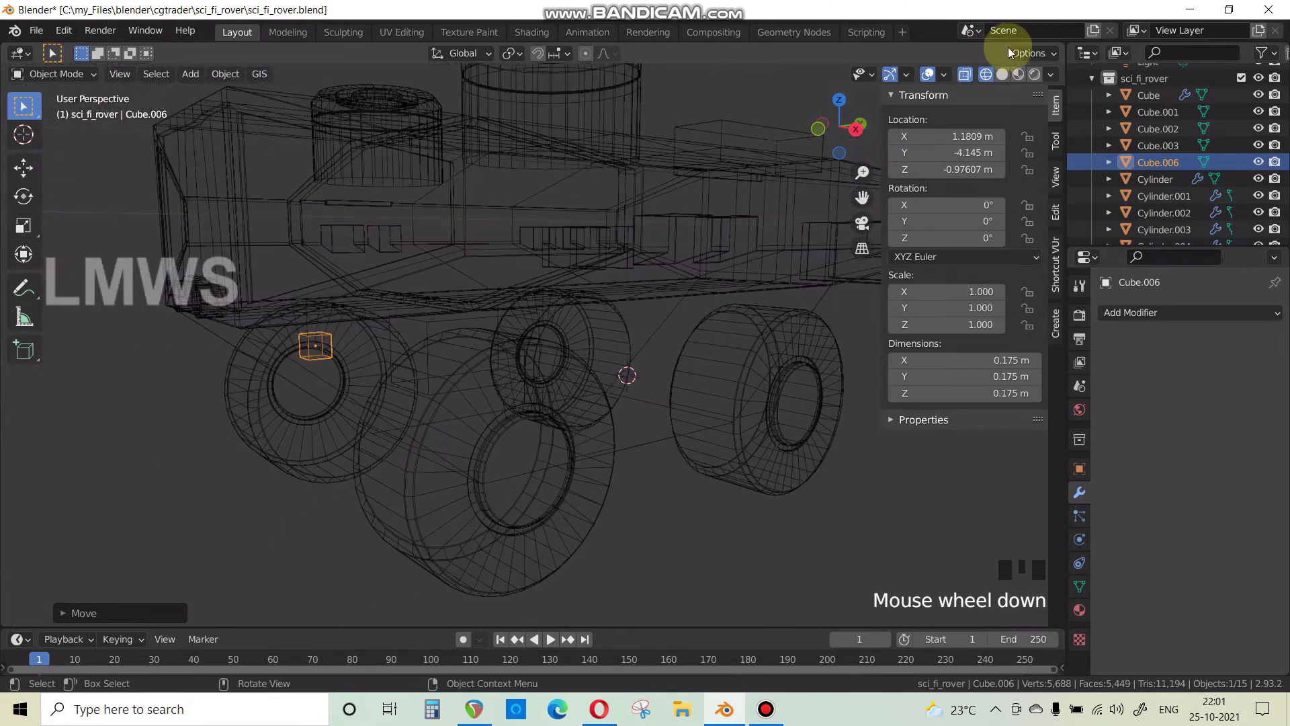
Restore the solid display and flatten the small cube's mesh along Z.
click(1001, 74)
mouse_move(426, 426)
shift+middle_down()
mouse_move(514, 490)
mouse_move(477, 482)
mouse_move(579, 483)
shift+middle_up()
key(Tab)
key(s)
key(z)
click(475, 461)
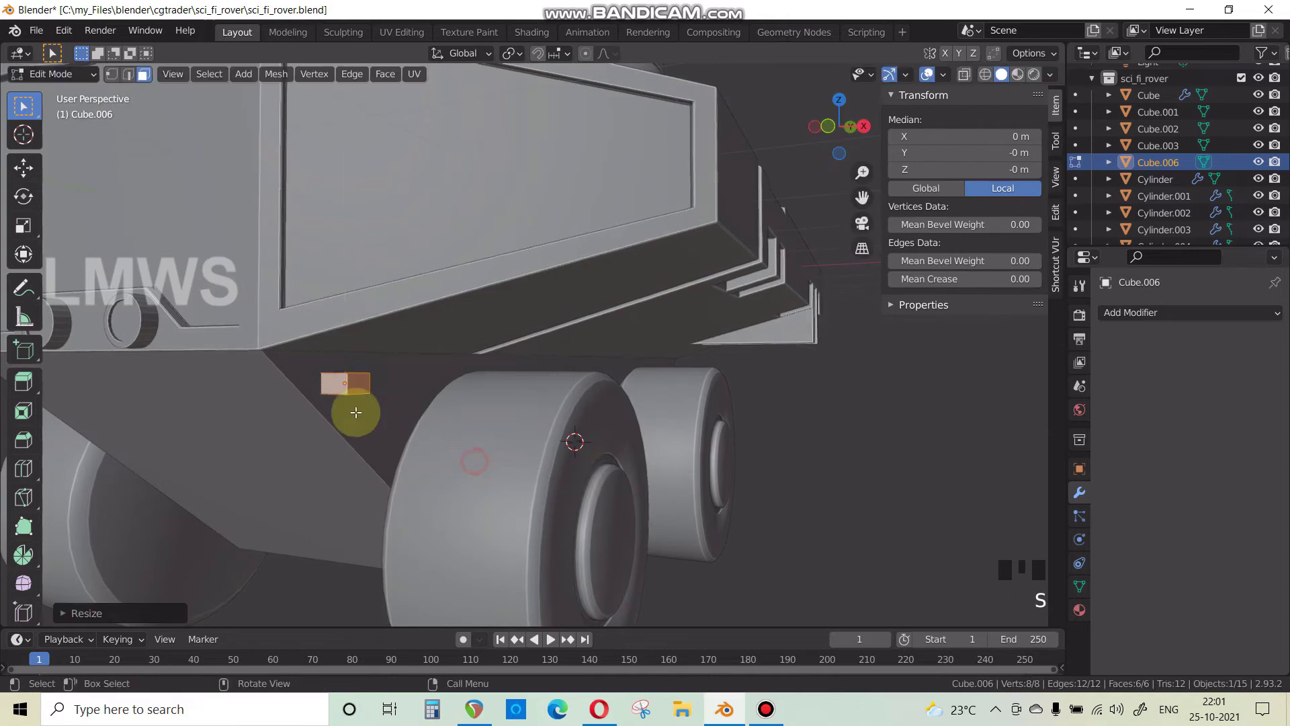
Extrude the small cube's outer side face about 0.08 m outward along X.
key(e)
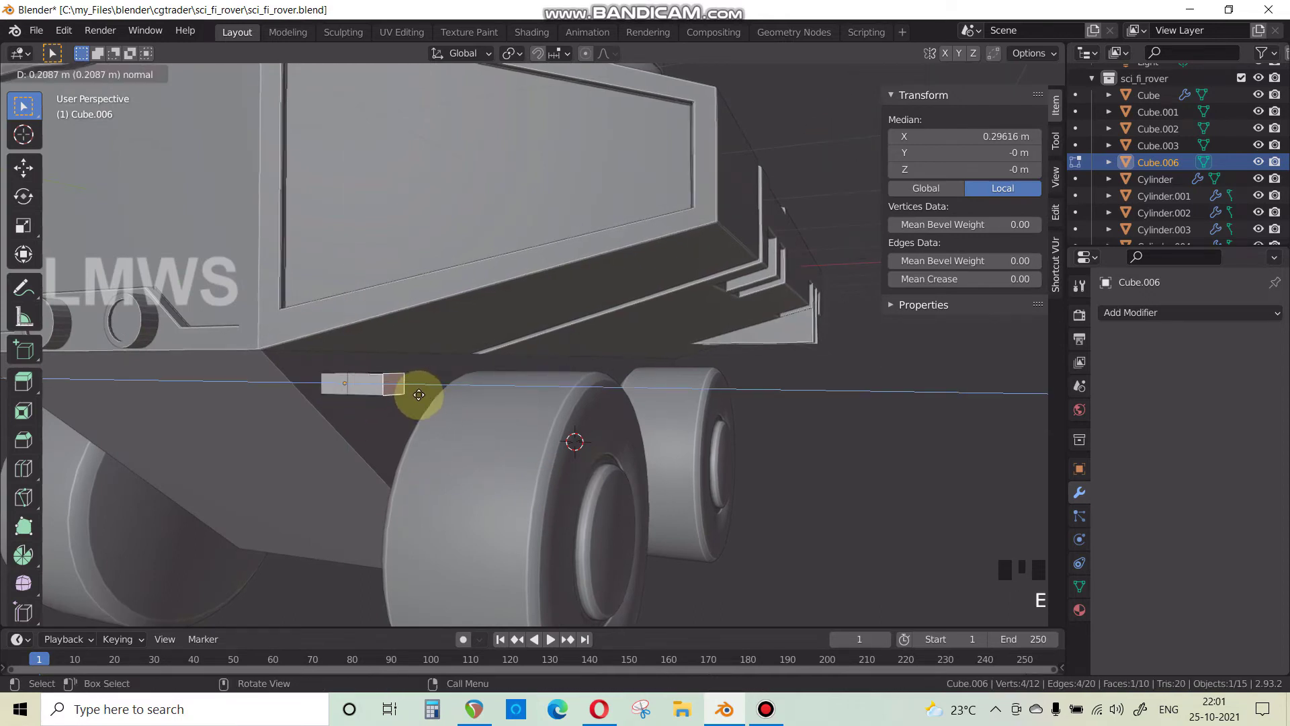
click(403, 394)
scroll(375, 423, up, 2)
shift+middle_drag(375, 423, 337, 325)
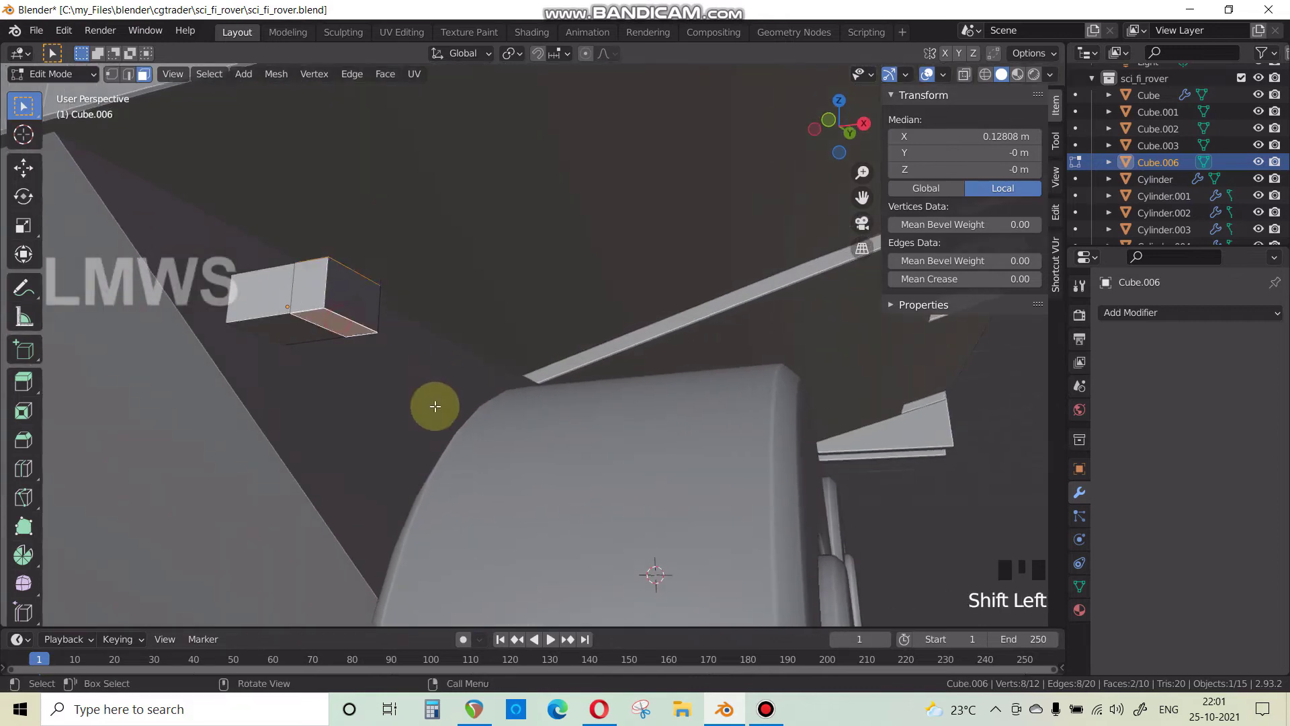
Extrude the new section's upper and lower faces and scale them apart along Z to a height of about 0.179 m.
middle_drag(432, 403, 576, 421)
key(e)
click(577, 421)
key(s)
key(z)
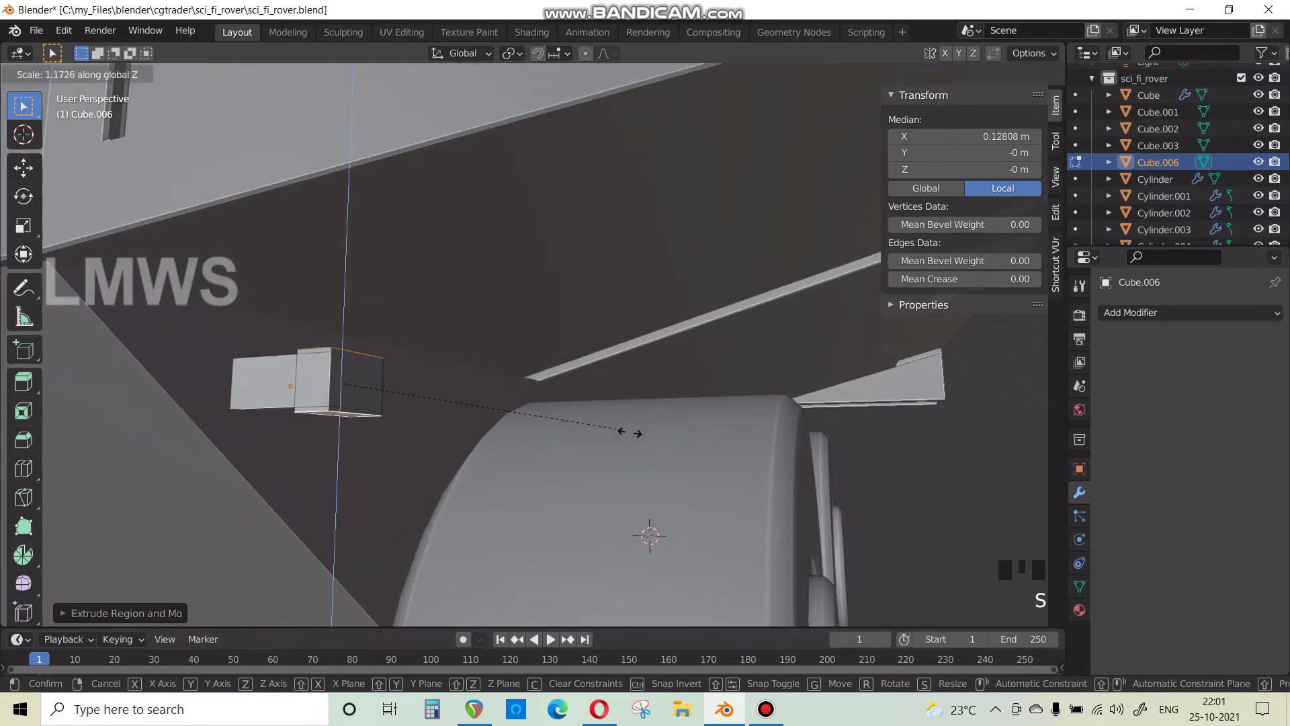
click(326, 340)
Select the three end faces of the taller section and move them about 0.23 m outward along X.
shift+click(360, 369)
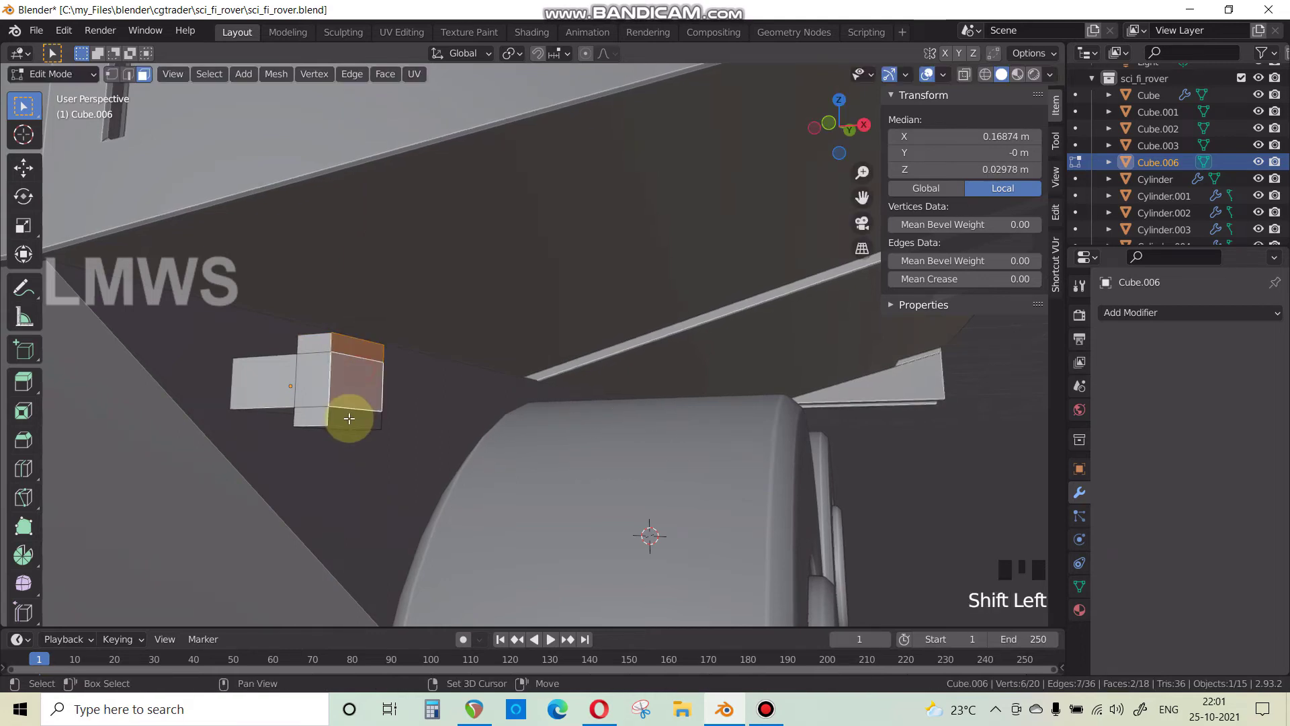
shift+click(383, 376)
key(g)
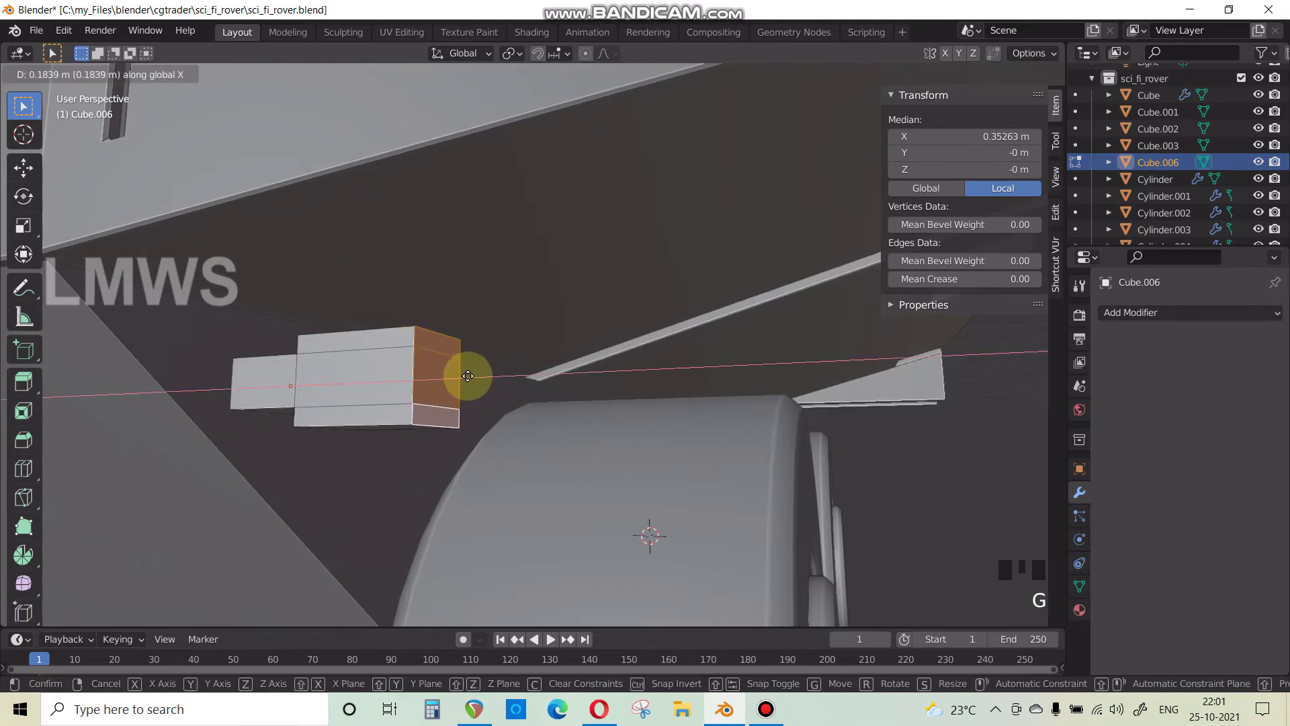
click(365, 352)
middle_drag(366, 352, 426, 383)
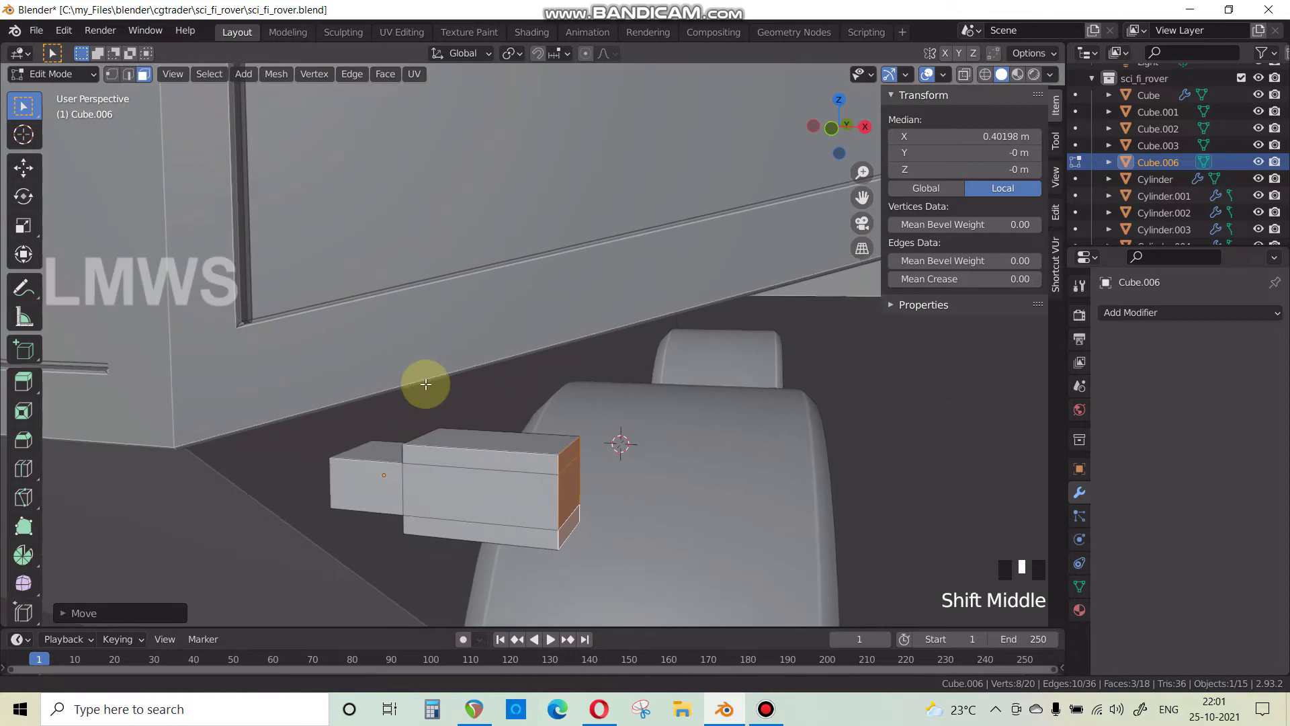
Add a Bevel modifier to the small block with an amount of 0.005 m.
scroll(417, 411, up, 2)
key(Tab)
click(1161, 313)
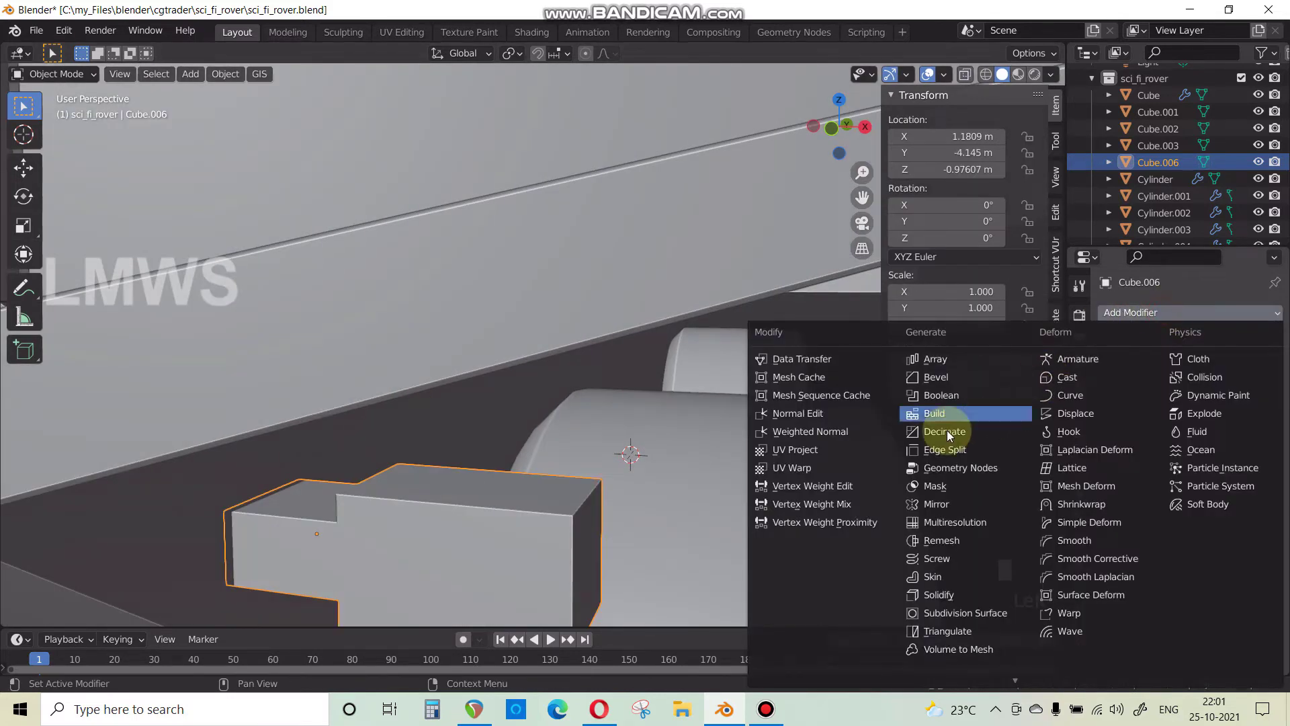
click(962, 378)
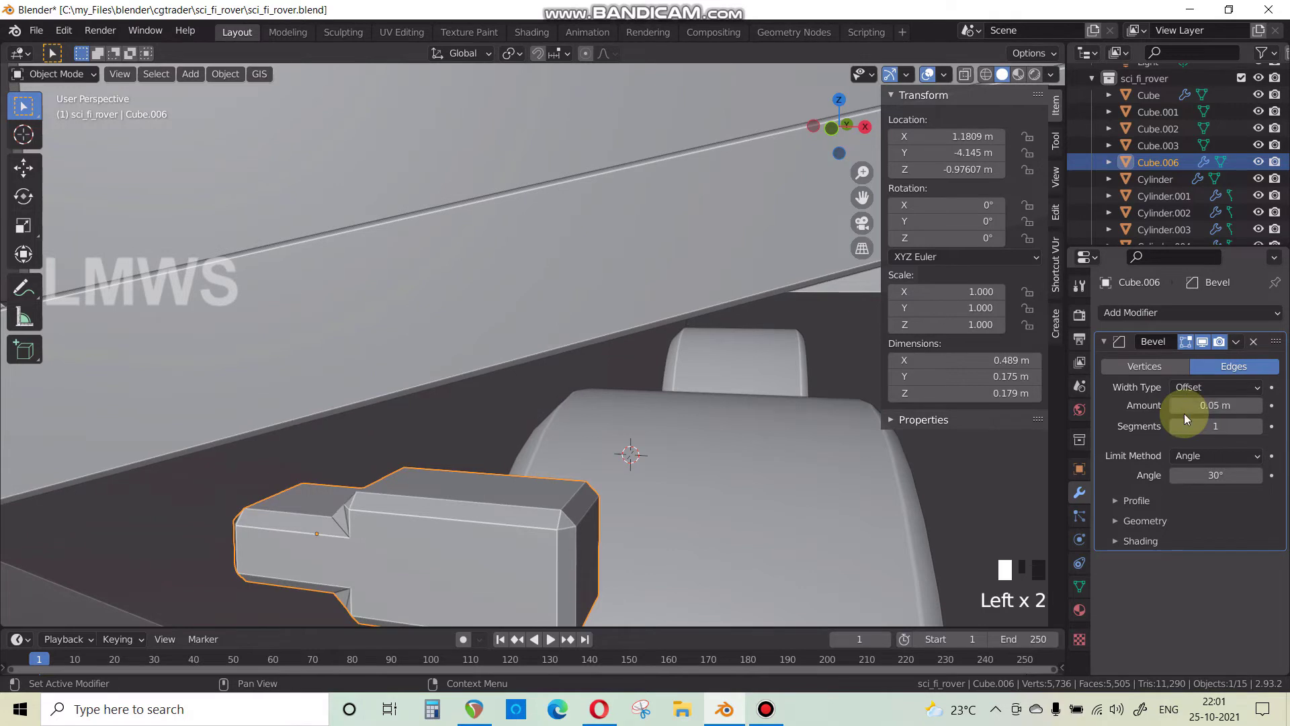
click(1221, 403)
text(.005)
key(Return)
scroll(449, 383, down, 3)
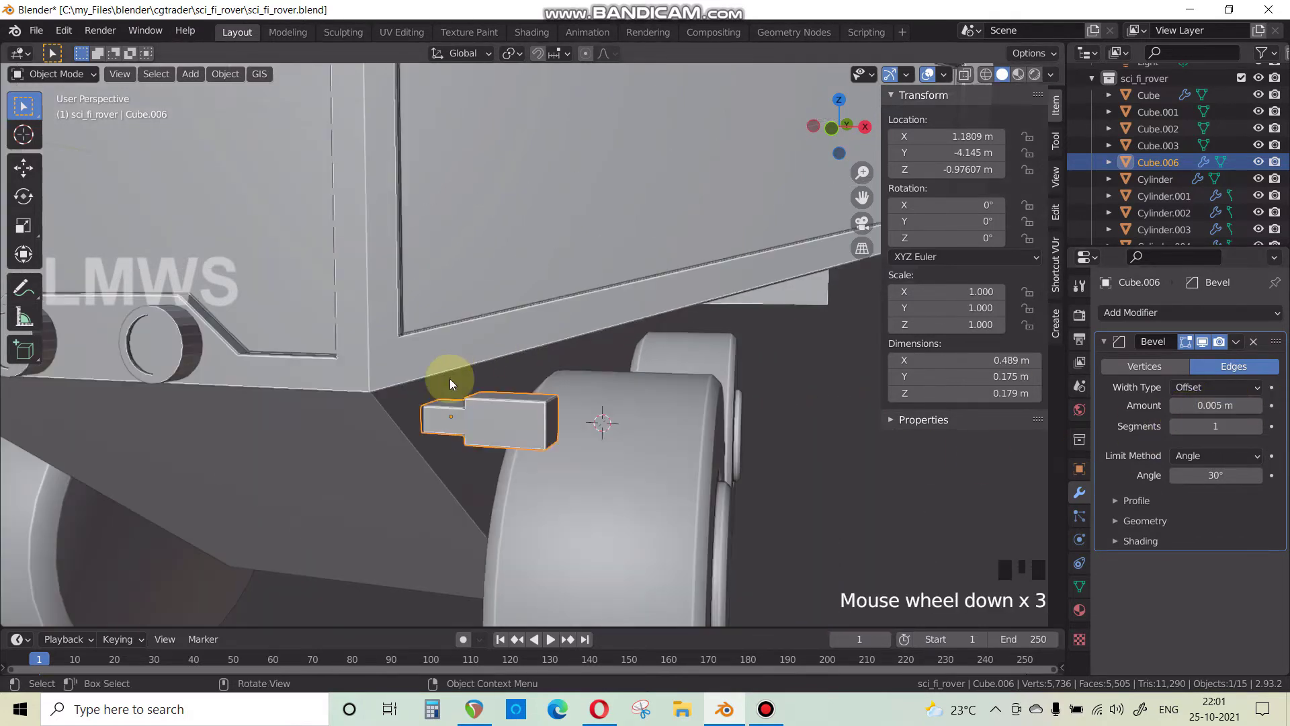
middle_drag(464, 435, 508, 420)
key(Tab)
scroll(496, 416, up, 2)
scroll(490, 415, down, 4)
key(Tab)
scroll(550, 409, down, 2)
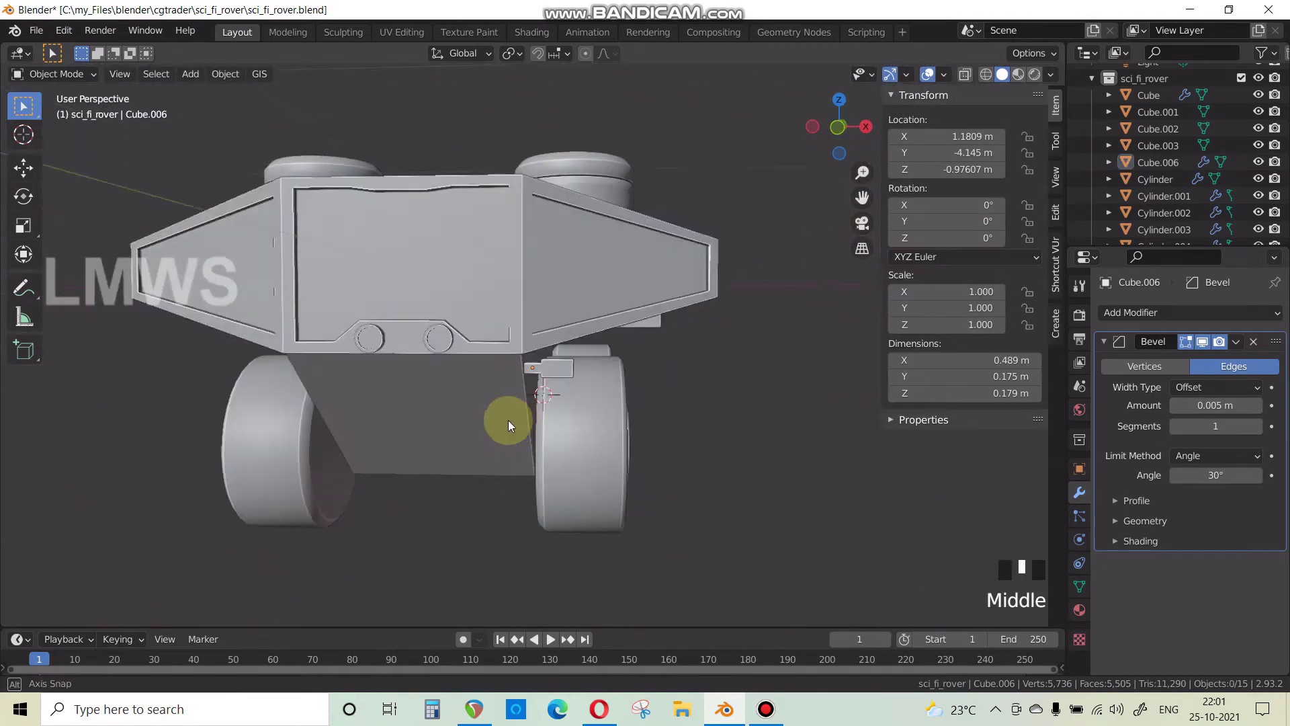
Inset the front faces of the block's taller section by extruding them in place and scaling them down.
scroll(470, 421, up, 3)
key(Tab)
scroll(351, 432, up, 2)
shift+middle_drag(351, 432, 454, 394)
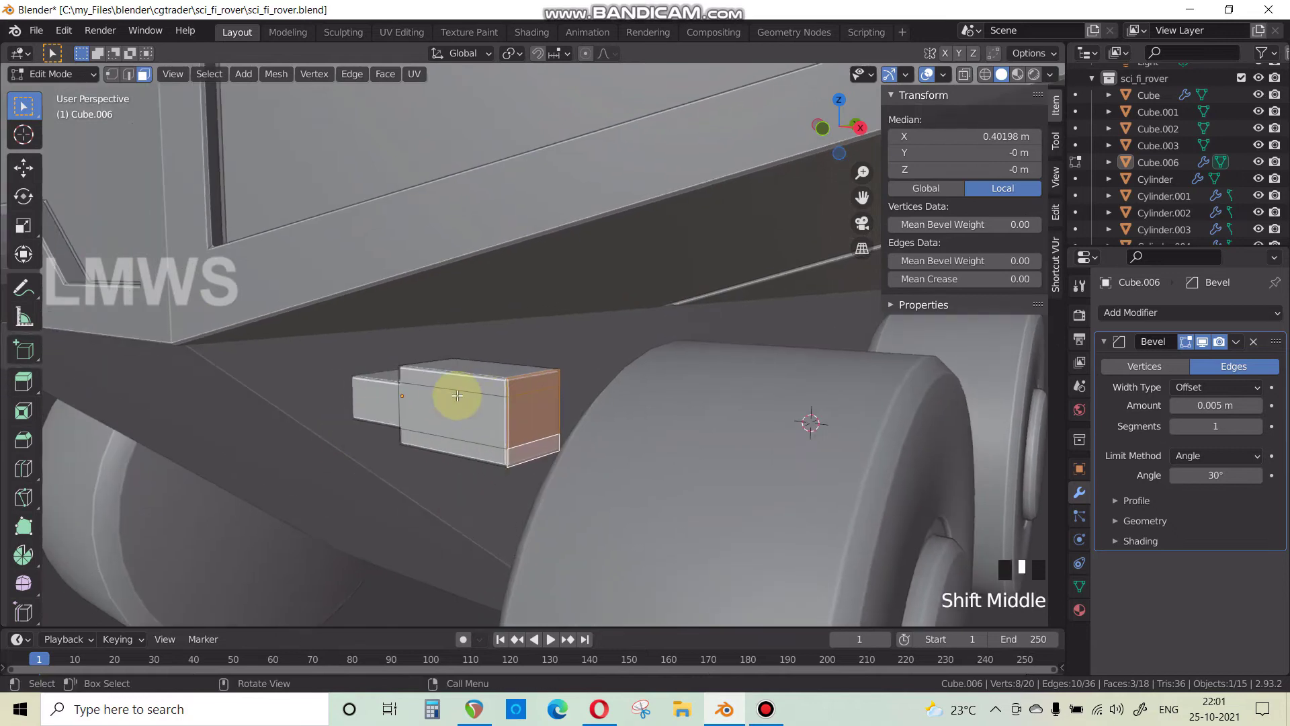
click(475, 388)
scroll(490, 446, up, 3)
key(e)
click(547, 426)
key(s)
click(578, 469)
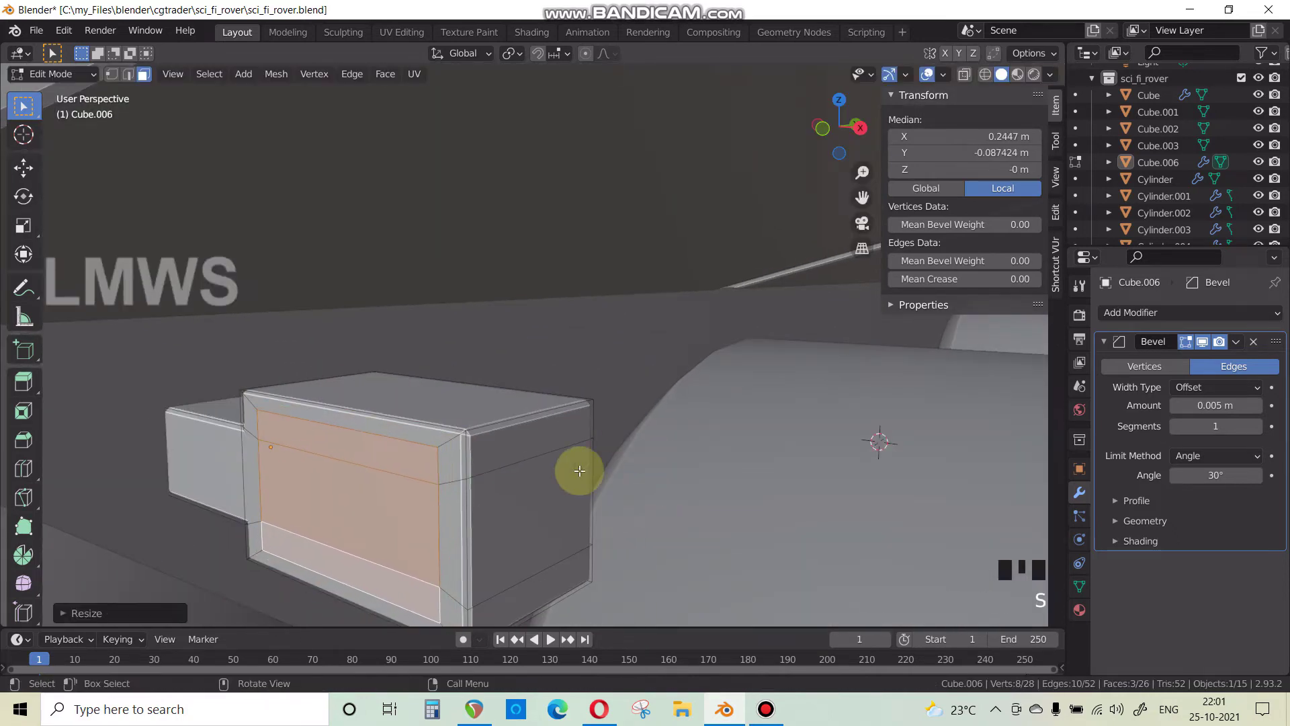
Recess the inset front faces about 0.017 m into the block and set the bevel amount to 0.001 m, saving the file.
key(e)
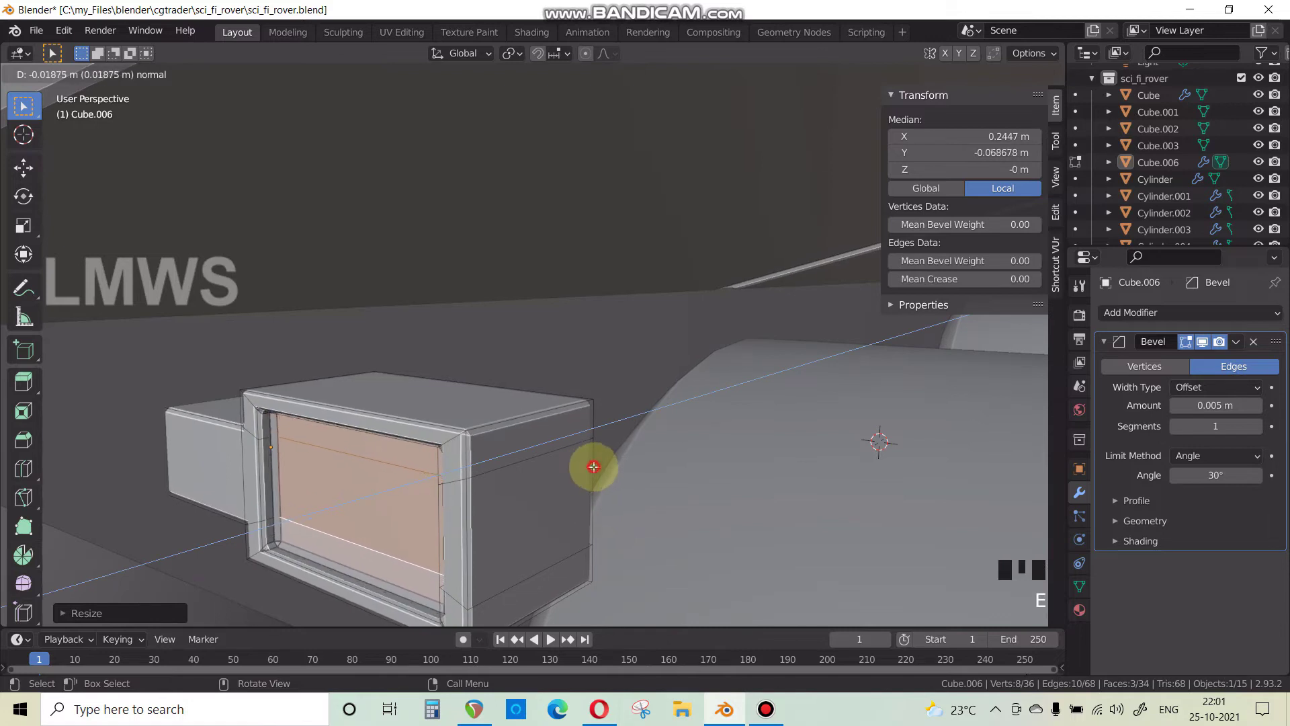
click(590, 467)
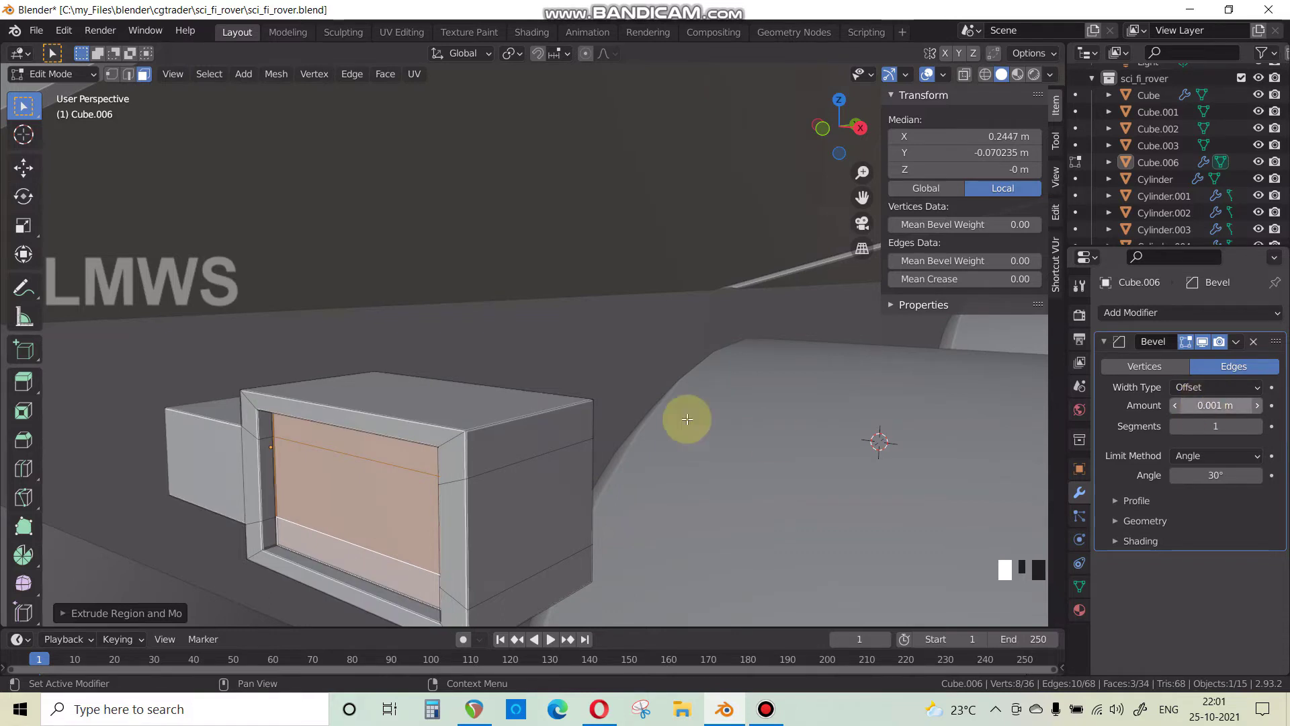
key(Tab)
scroll(668, 417, down, 3)
key(alt+a)
key(ctrl+s)
Move the middle face of the block's outer end about 0.04 m outward along X to taper the end.
middle_drag(632, 366, 584, 373)
scroll(583, 373, up, 3)
scroll(576, 398, down, 2)
scroll(575, 405, up, 5)
click(654, 454)
key(Tab)
scroll(681, 488, up, 1)
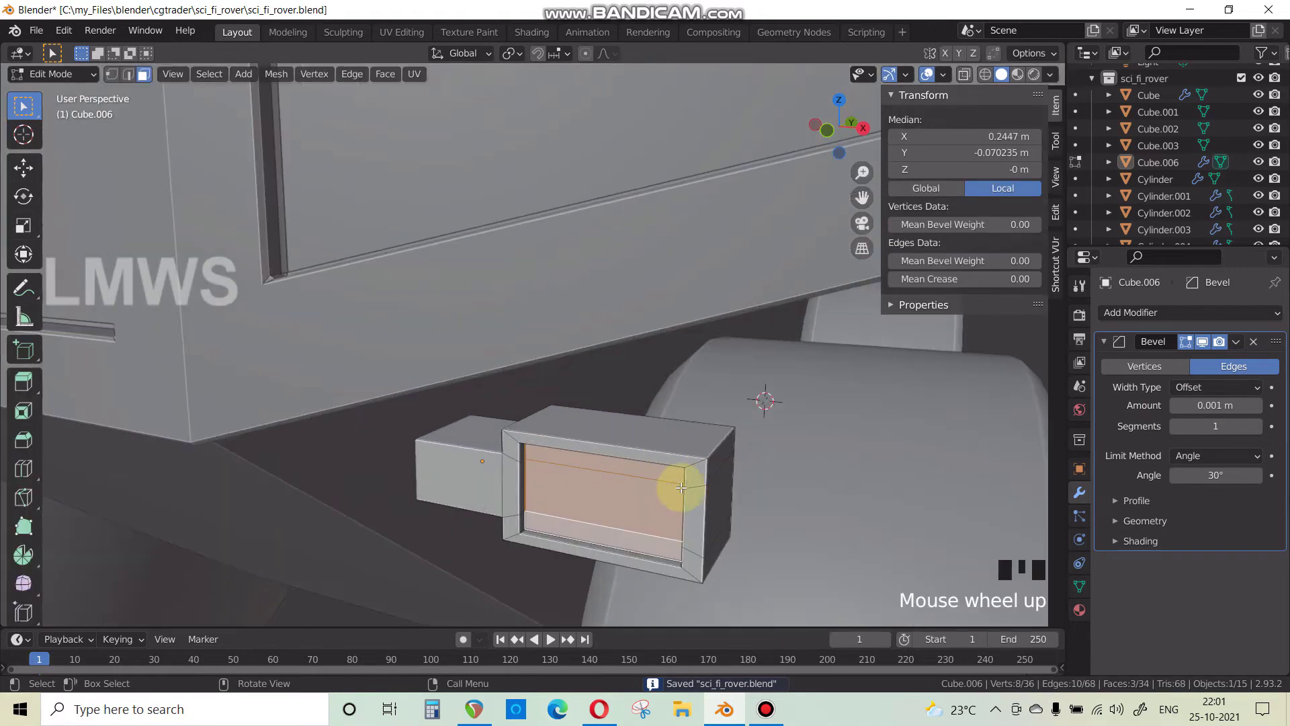
click(721, 515)
shift+middle_drag(656, 475, 580, 446)
shift+middle_drag(882, 420, 847, 426)
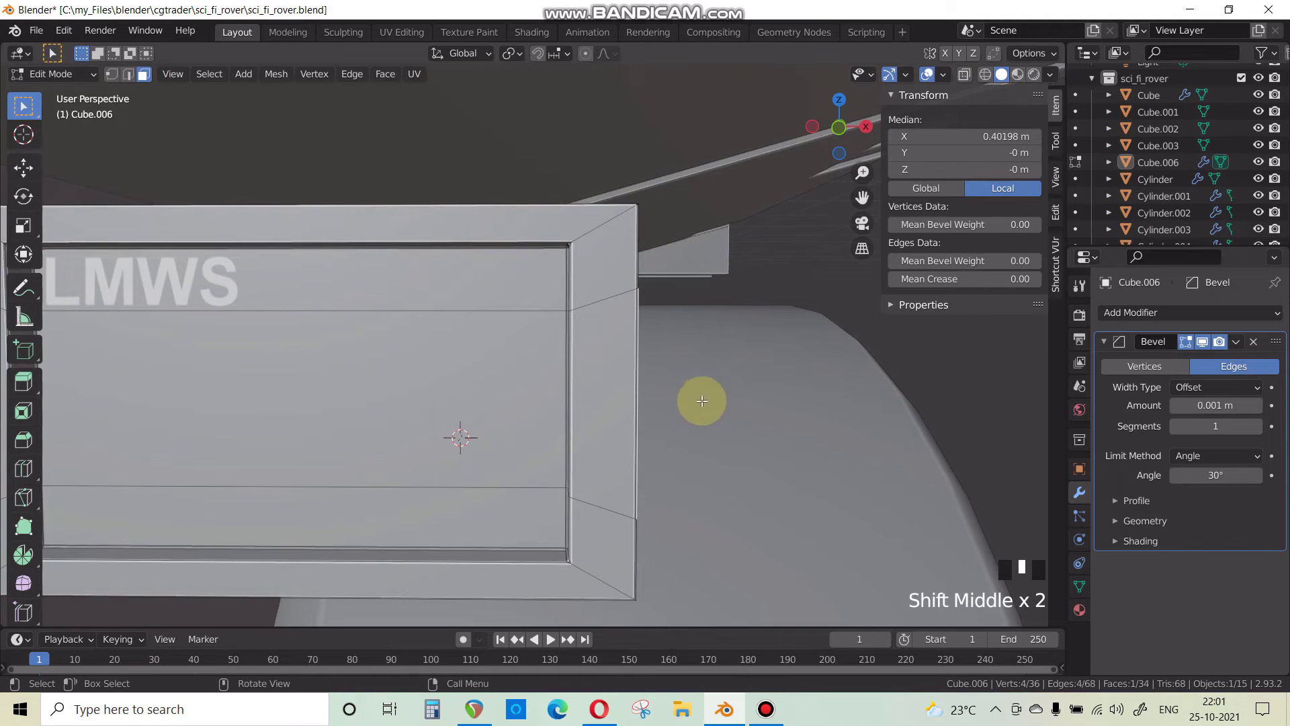
middle_drag(701, 401, 691, 404)
key(g)
key(x)
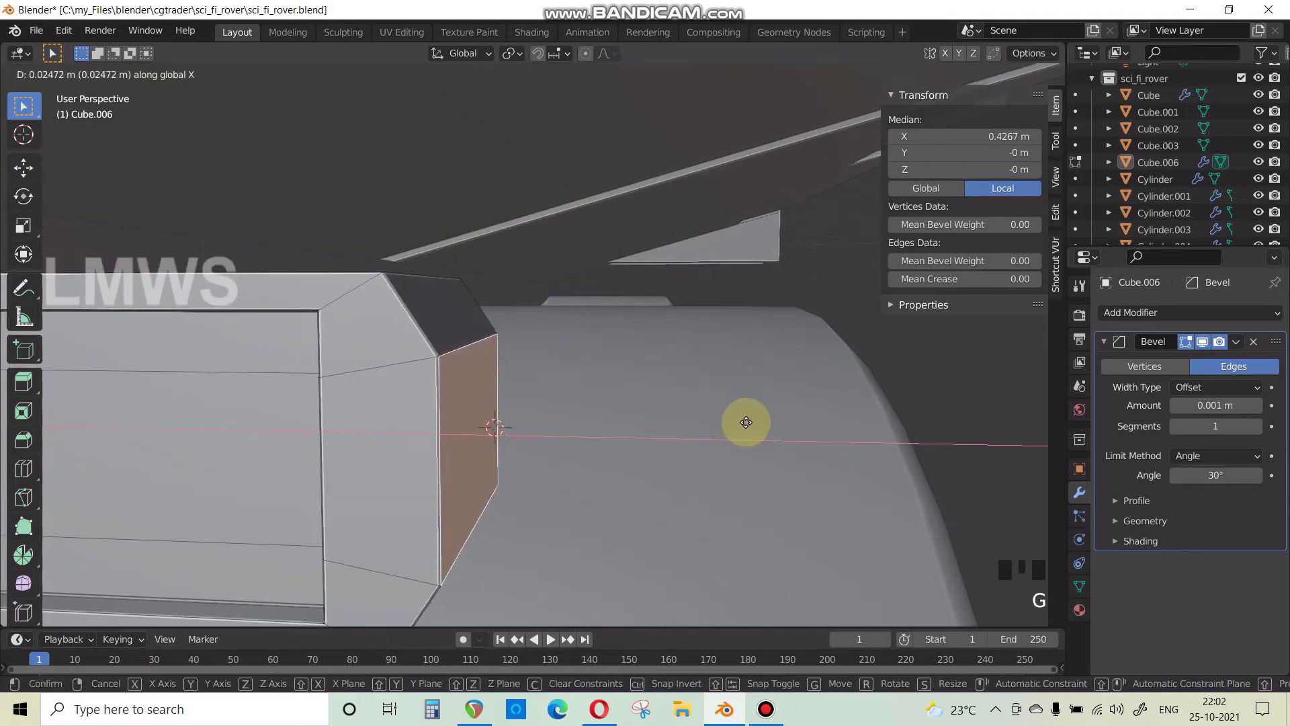
click(763, 424)
Return to object mode with only the small block selected and save the file.
scroll(681, 403, down, 5)
middle_drag(651, 424, 579, 354)
scroll(607, 384, down, 3)
key(Tab)
key(alt+a)
click(513, 329)
key(ctrl+s)
scroll(578, 469, down, 3)
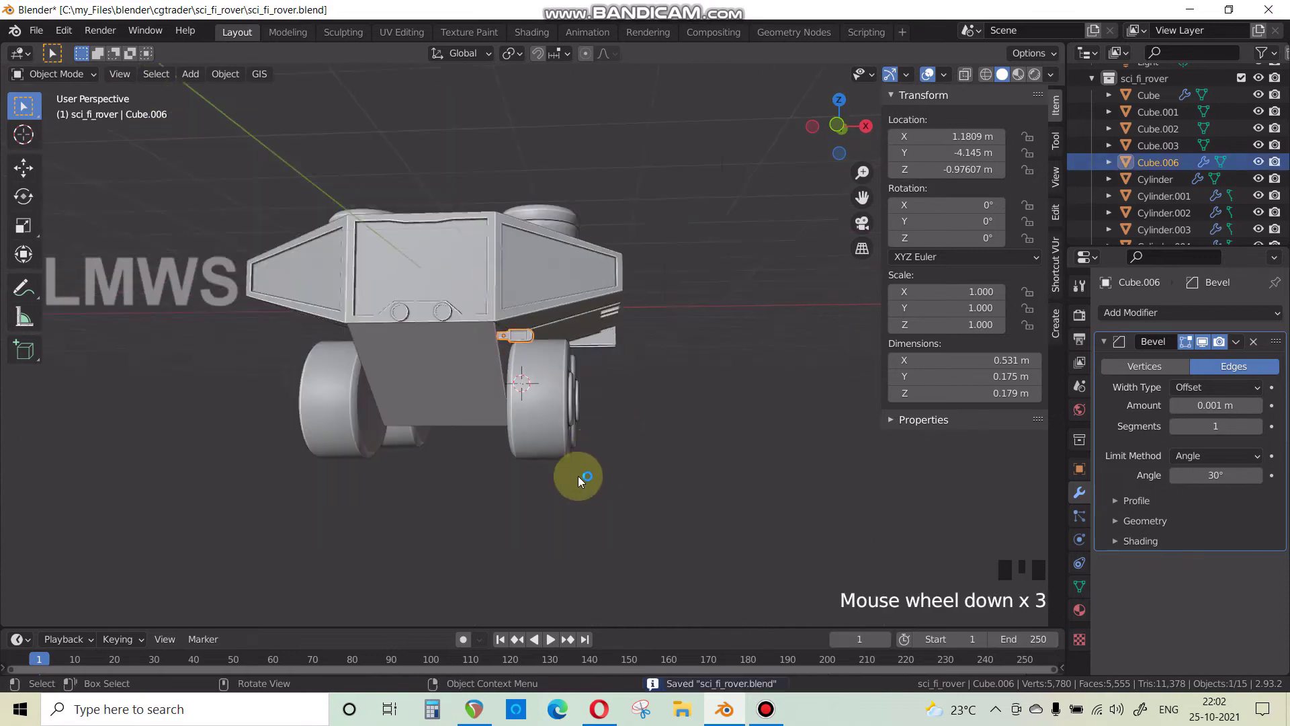
Place the 3D cursor at the world origin and use it as the transform pivot point.
middle_drag(578, 469, 717, 321)
key(shift+s)
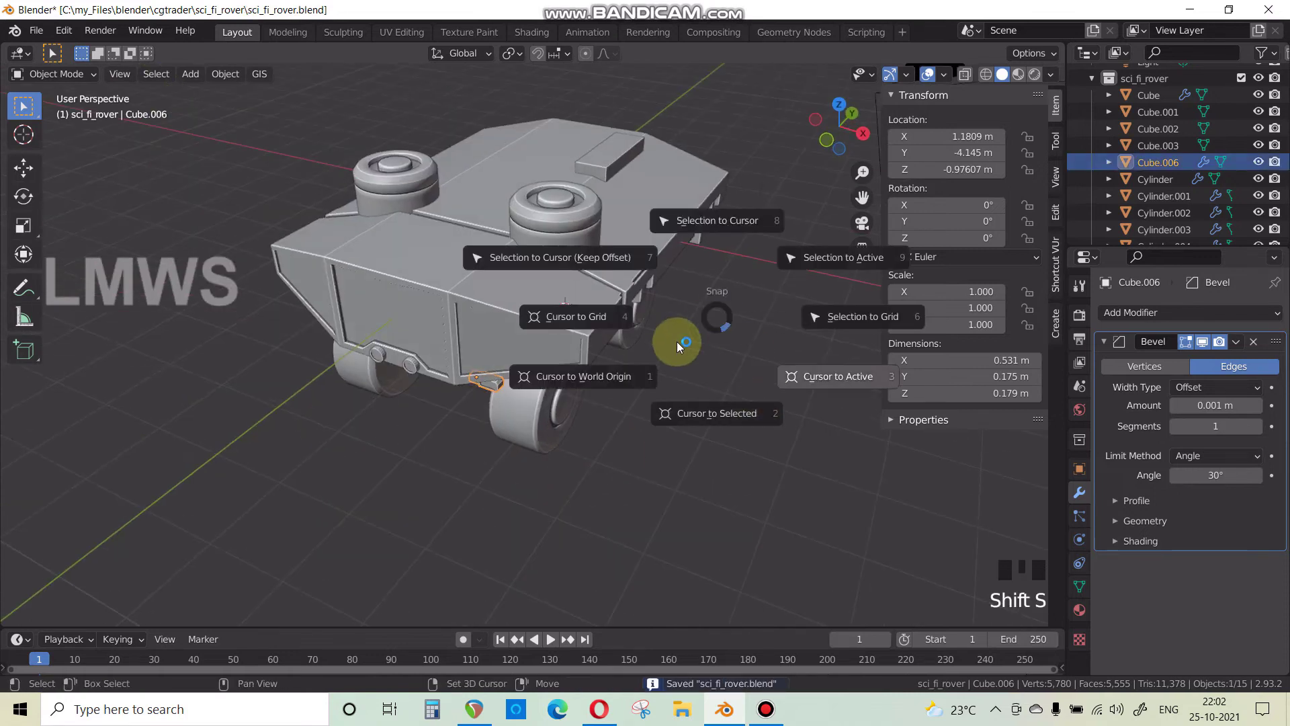
click(610, 385)
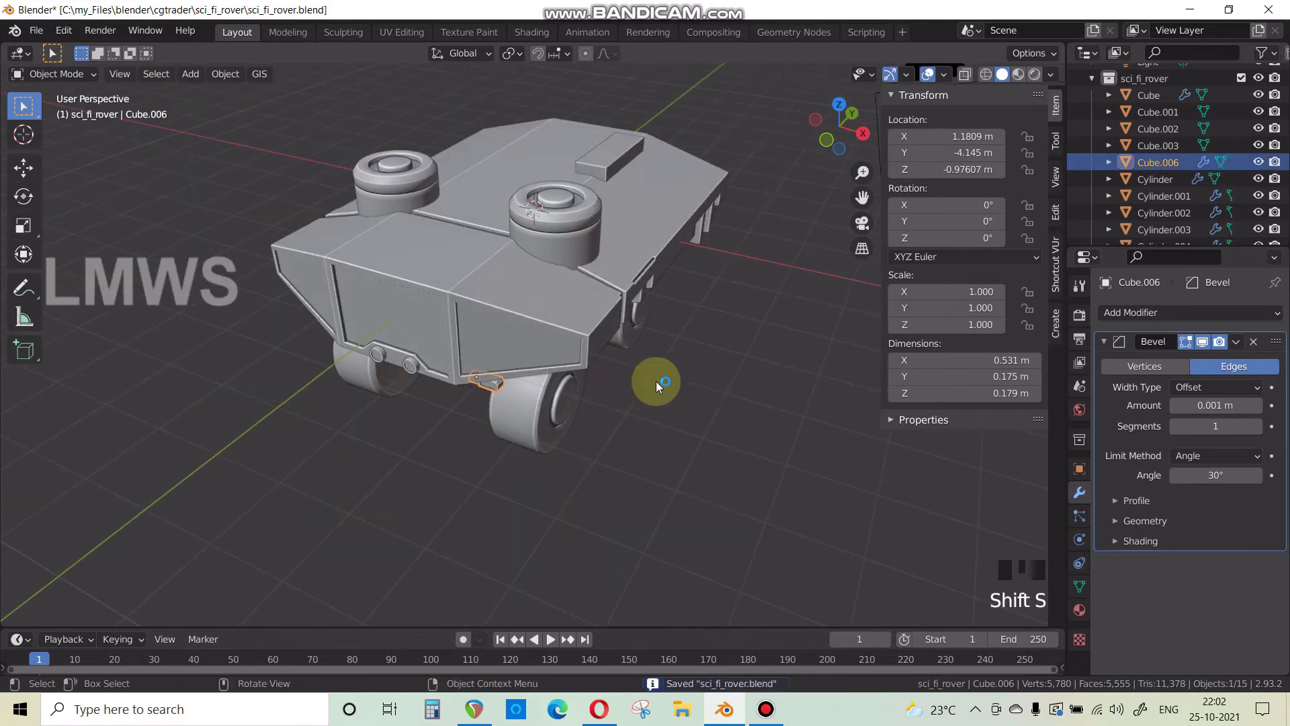
click(511, 55)
click(521, 90)
Duplicate the block in place, mirror the copy across X with a scale of -1, and save the file.
key(shift+d)
right_click(780, 386)
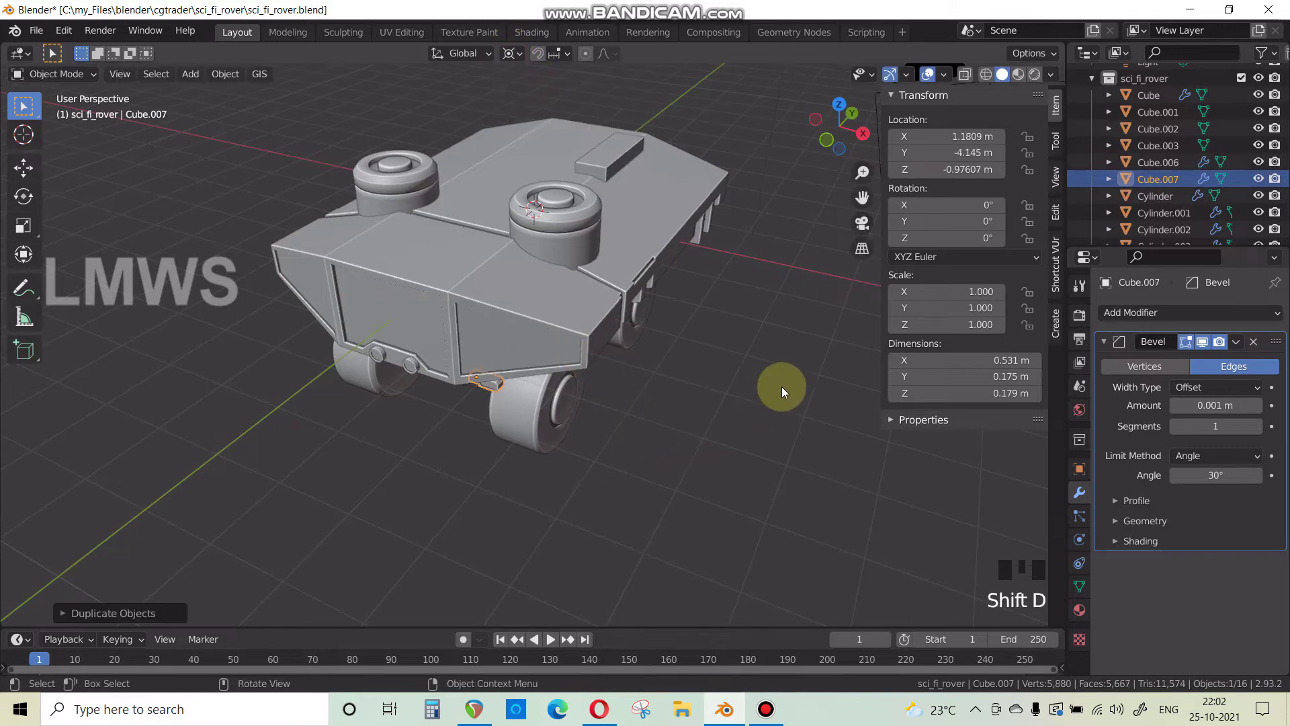
text(sx-1)
key(Return)
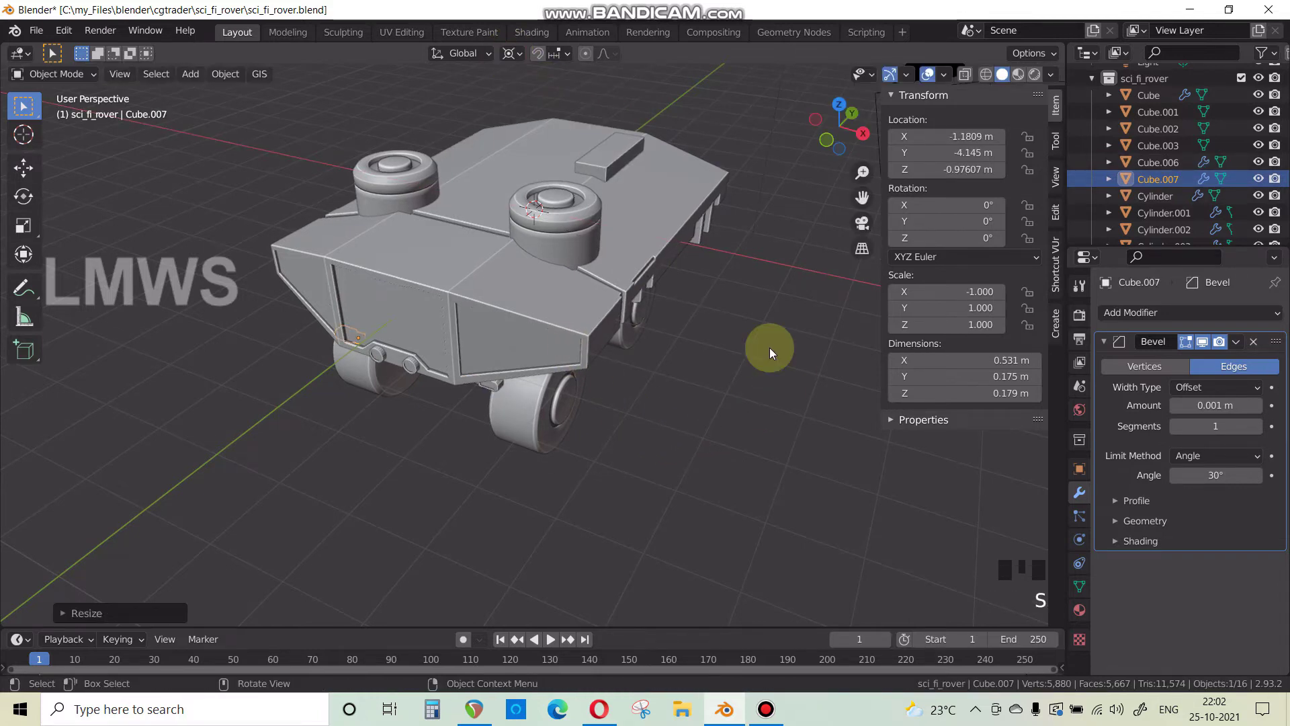
key(alt+a)
middle_drag(684, 349, 434, 428)
key(ctrl+s)
scroll(434, 429, up, 1)
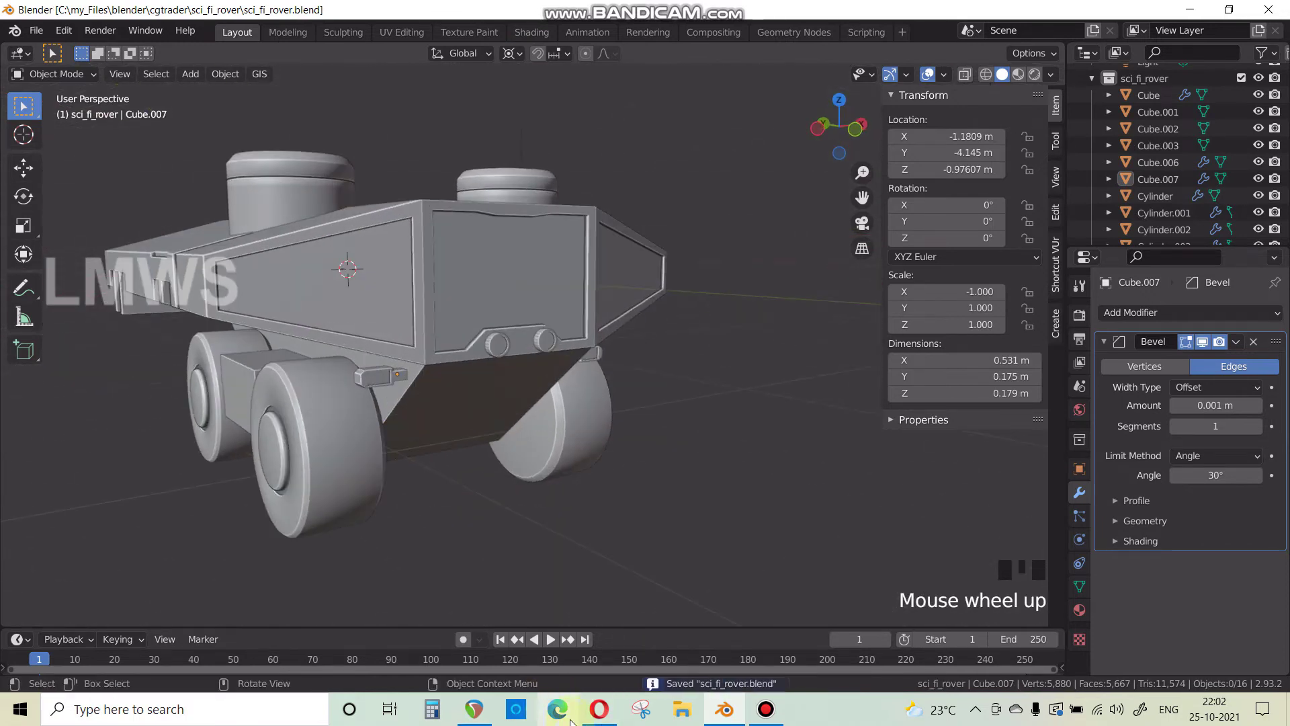
Switch to the Opera browser to study the front of the reference rover, then compare it with the model in Blender.
click(597, 709)
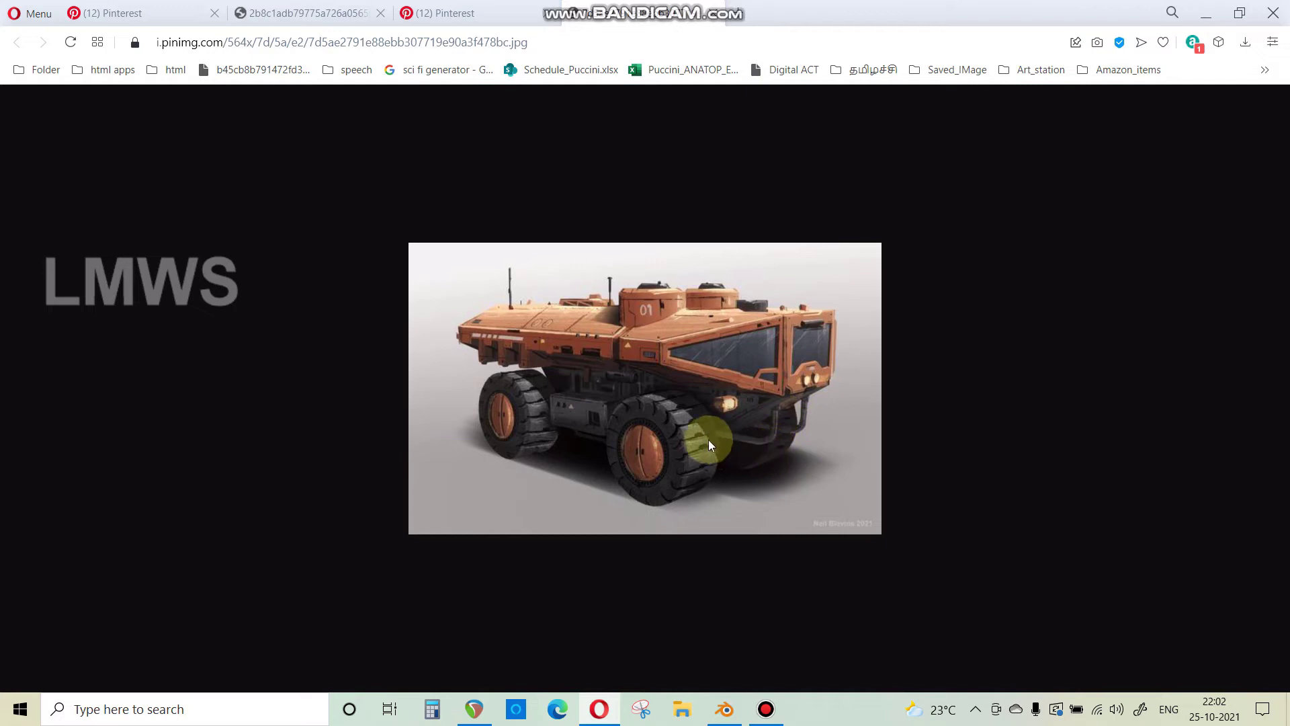
click(725, 711)
scroll(493, 412, down, 2)
middle_drag(493, 412, 392, 412)
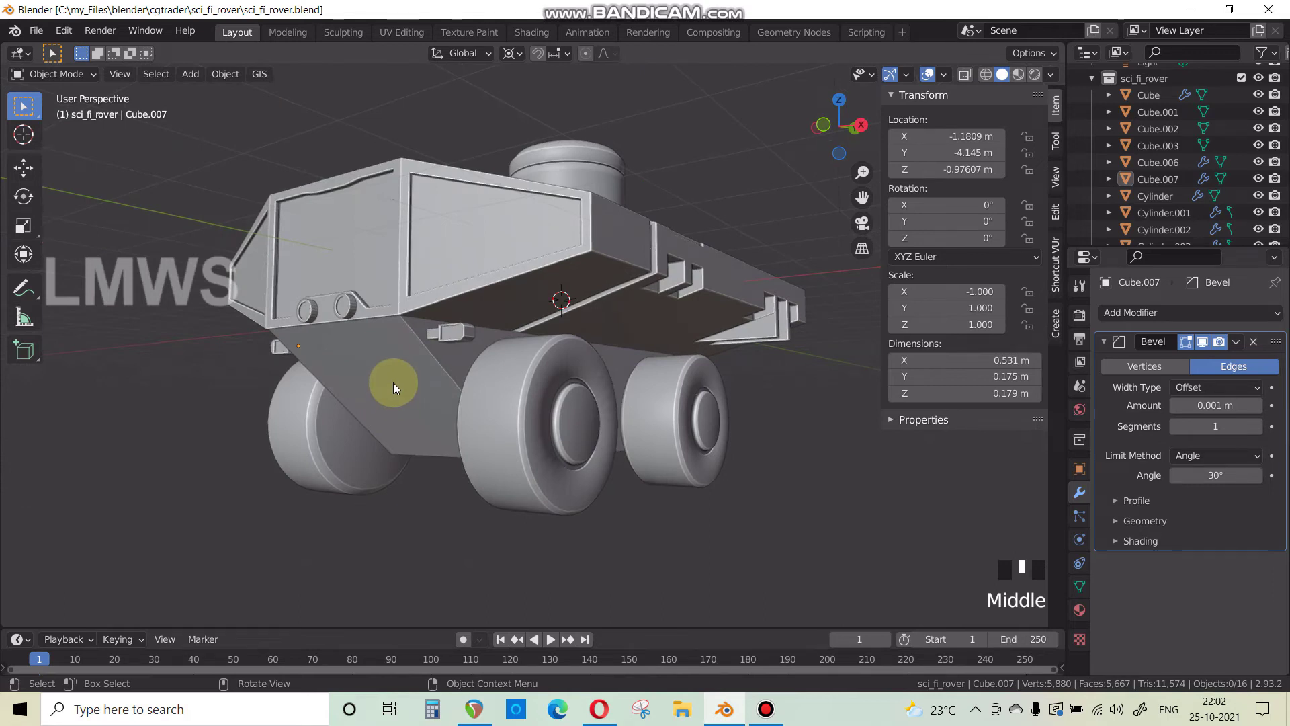
scroll(412, 426, down, 2)
middle_drag(412, 425, 461, 407)
scroll(460, 407, up, 3)
Snap the 3D cursor to the hull's lower front face beside the headlights and return to object mode.
click(422, 325)
key(Tab)
scroll(419, 319, up, 2)
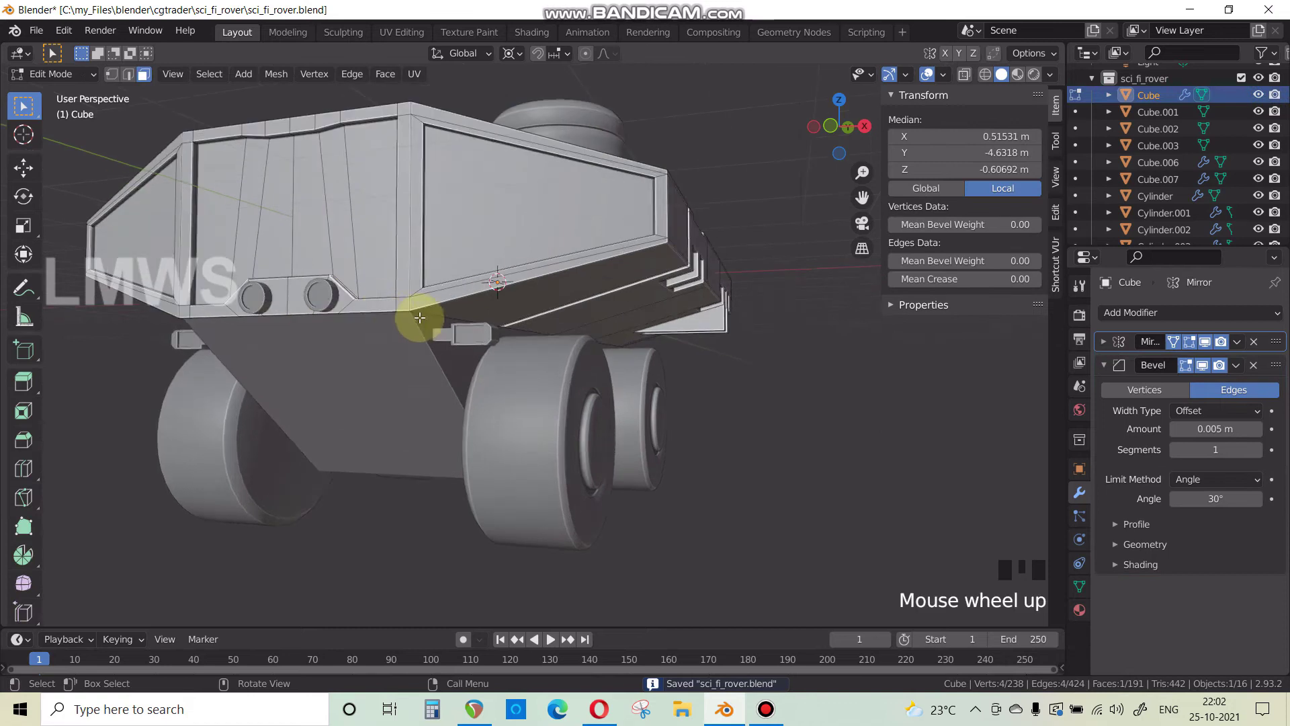
key(shift+s)
click(425, 461)
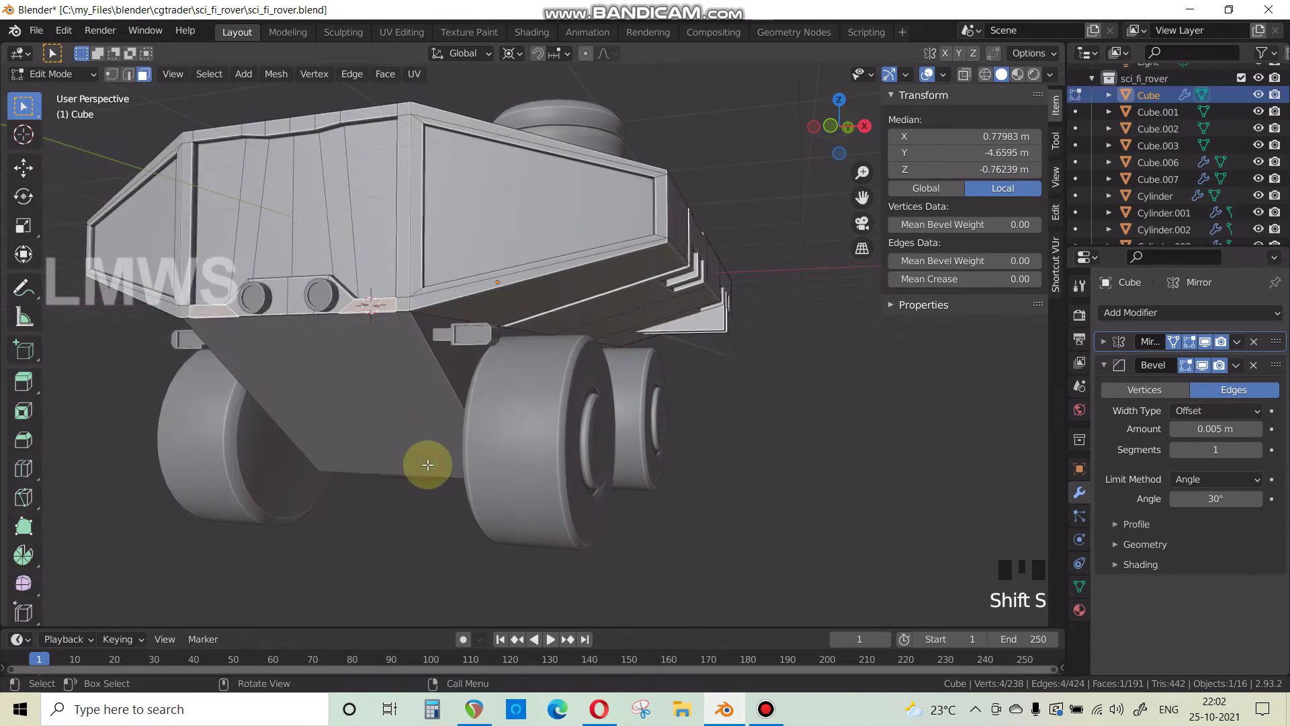
key(alt+a)
key(Tab)
Add a 24-vertex cylinder with 1 m radius and 2 m depth at the 3D cursor.
key(shift+a)
mouse_move(422, 309)
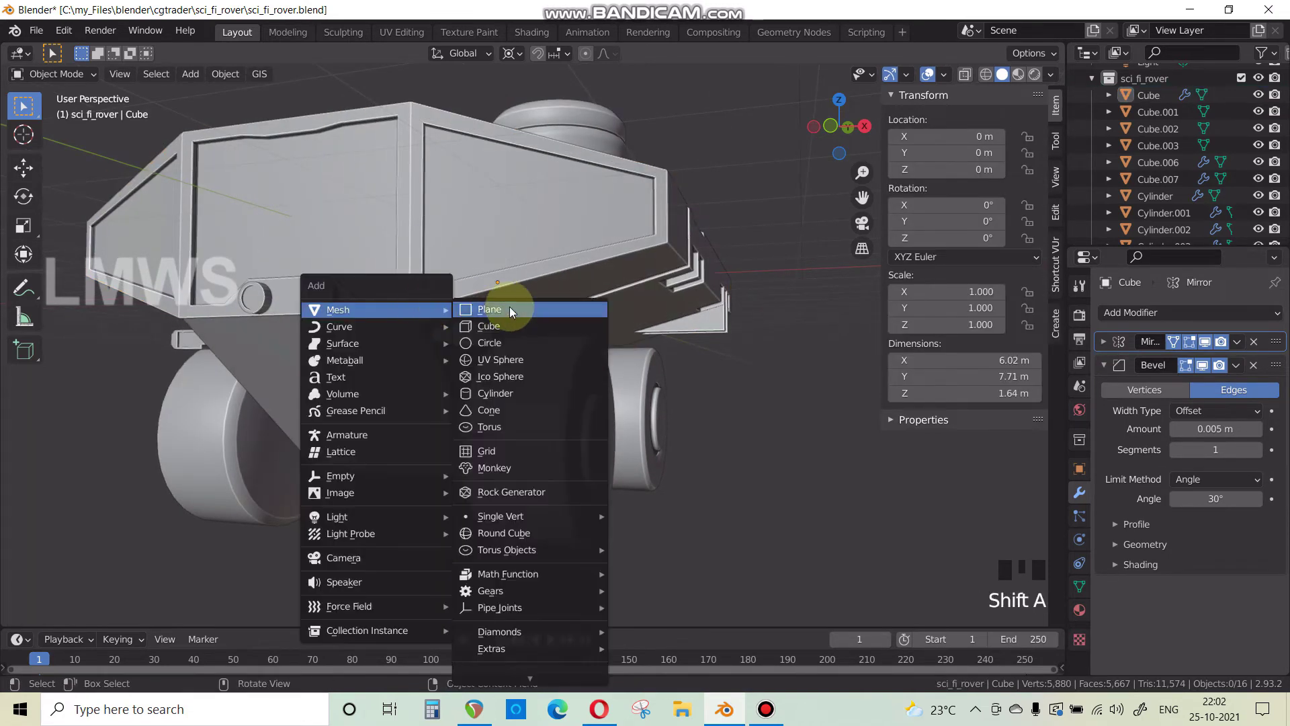
click(494, 395)
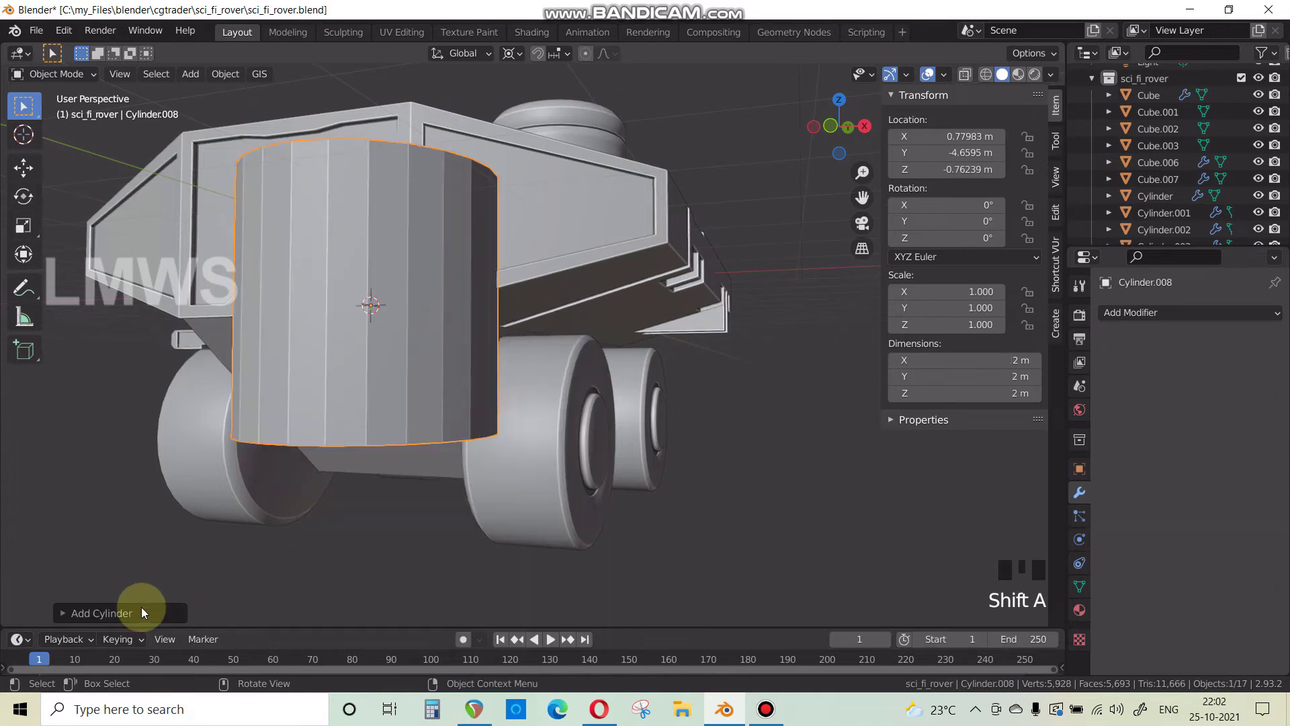
click(101, 612)
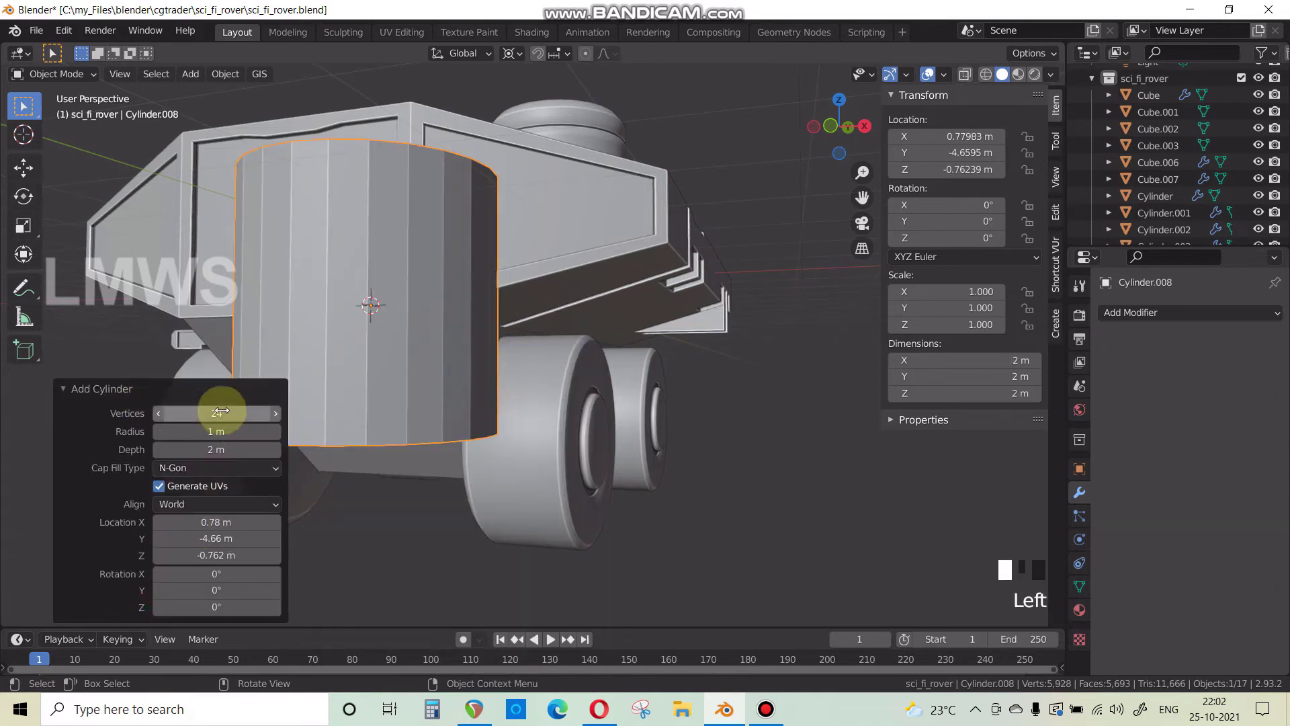
click(242, 390)
Scale the cylinder's mesh down in X and Y only, to a diameter of about 0.16 m.
scroll(391, 395, down, 2)
key(KP_3)
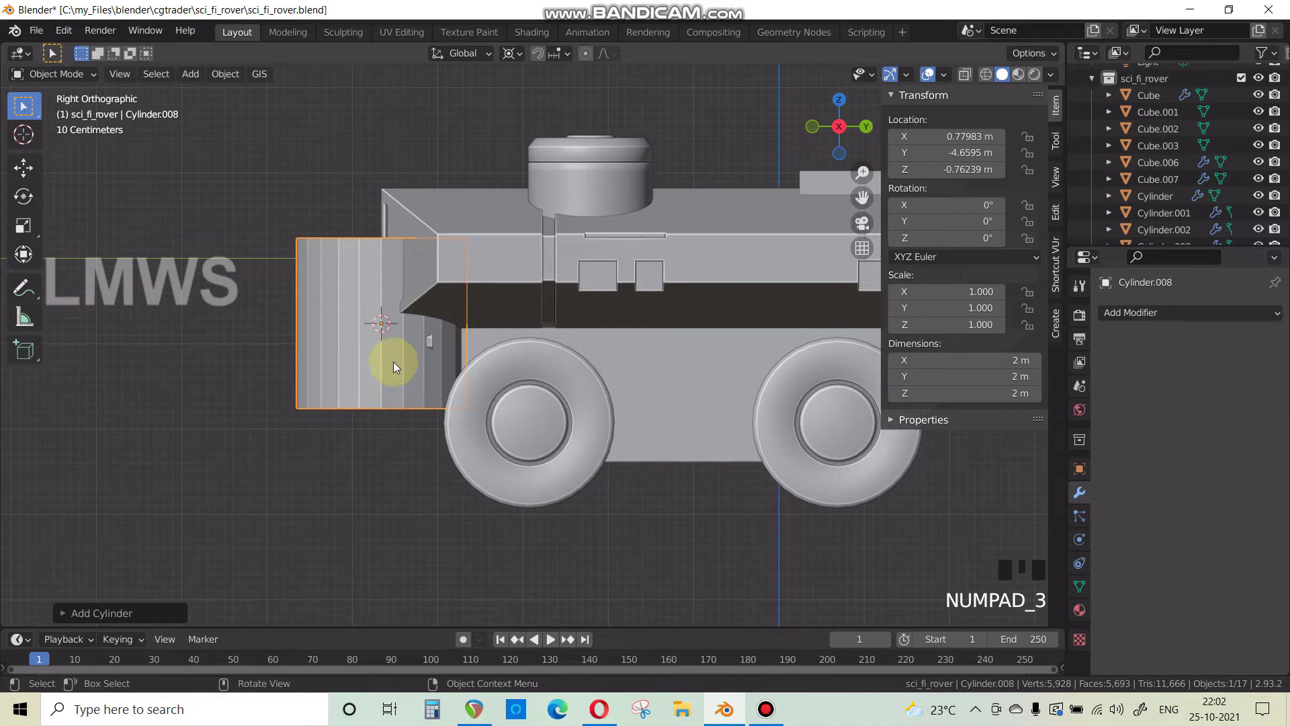
scroll(541, 439, up, 2)
click(55, 74)
click(55, 111)
key(s)
key(shift+z)
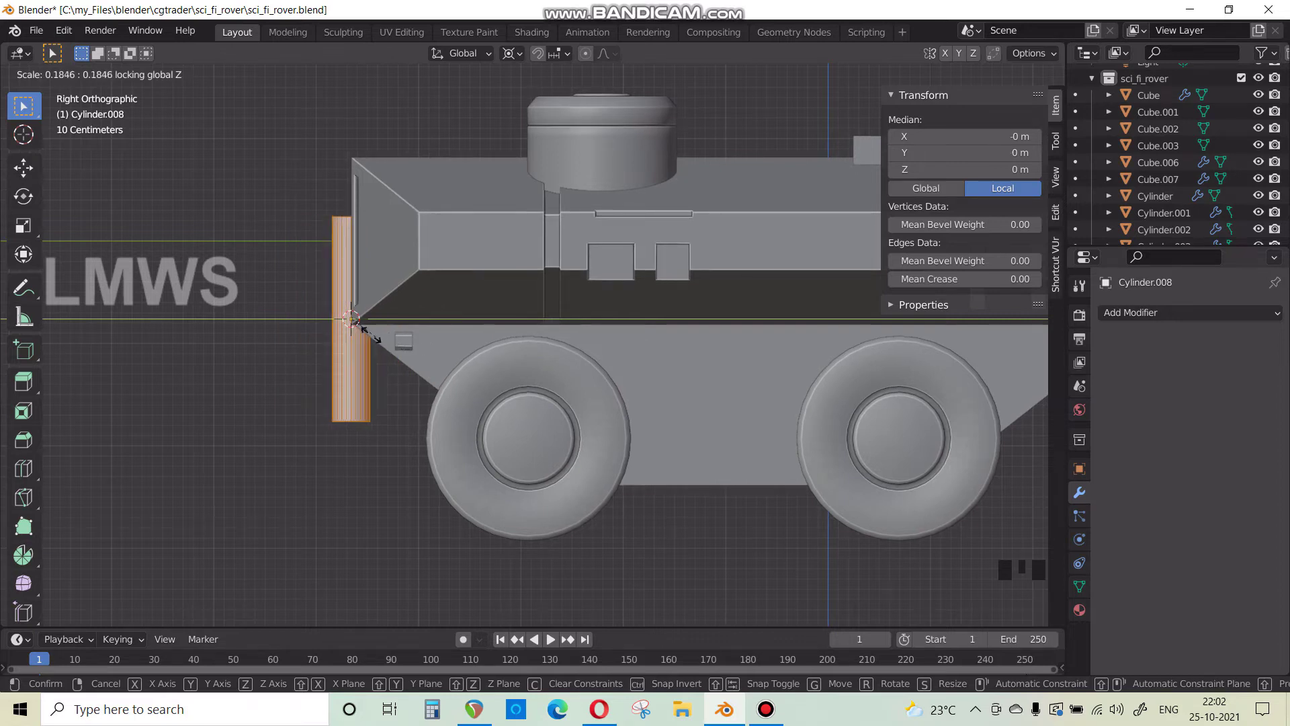
click(350, 319)
Delete the cylinder's upper cap face and return to object mode.
middle_drag(352, 331, 524, 475)
scroll(402, 385, up, 2)
click(401, 385)
key(x)
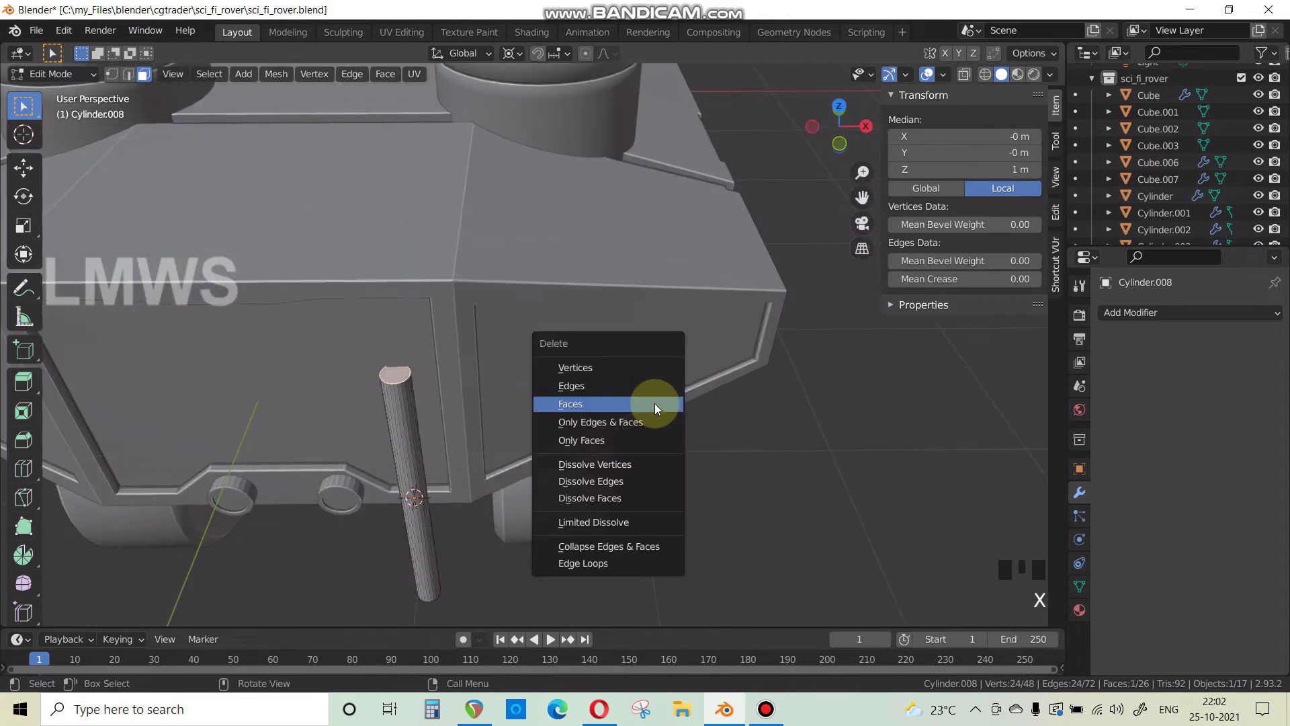
click(656, 405)
scroll(447, 406, down, 1)
key(Tab)
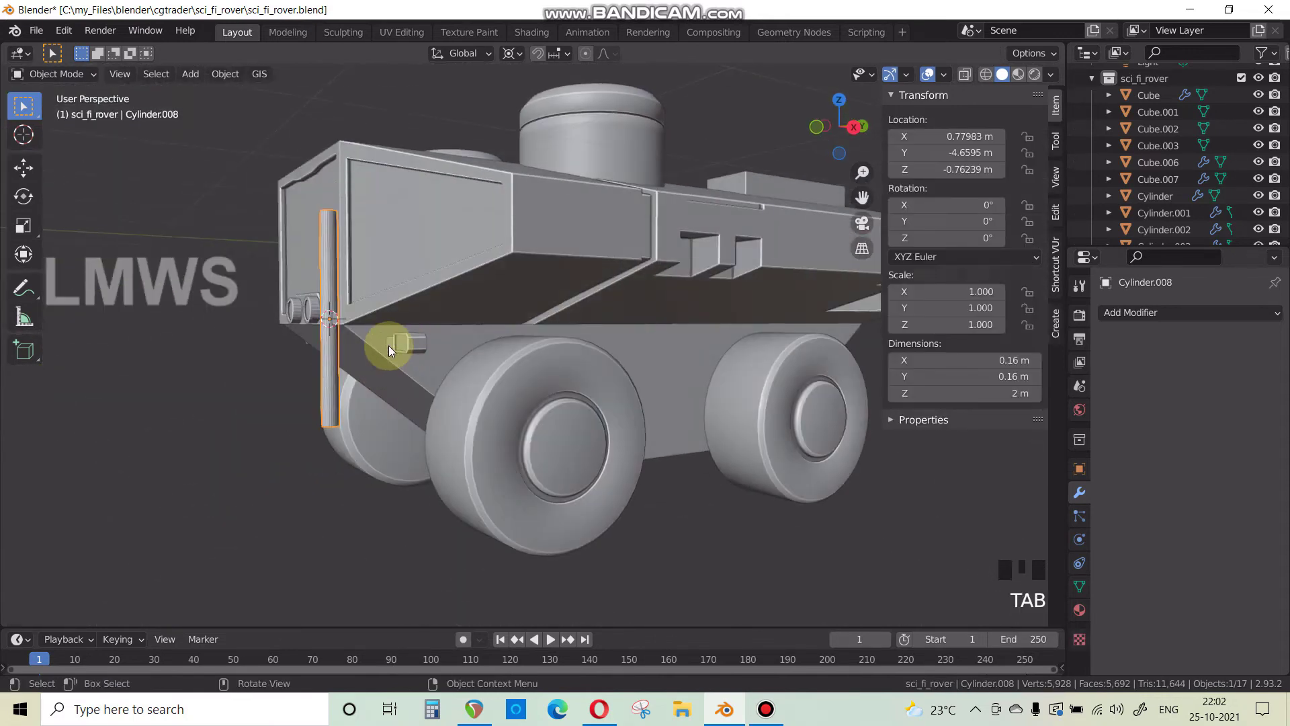
Move the cylinder to about Y -4.45 m and Z -1.71 m so it hangs beneath the hull's front edge.
key(KP_3)
scroll(325, 382, up, 2)
shift+middle_drag(326, 382, 348, 380)
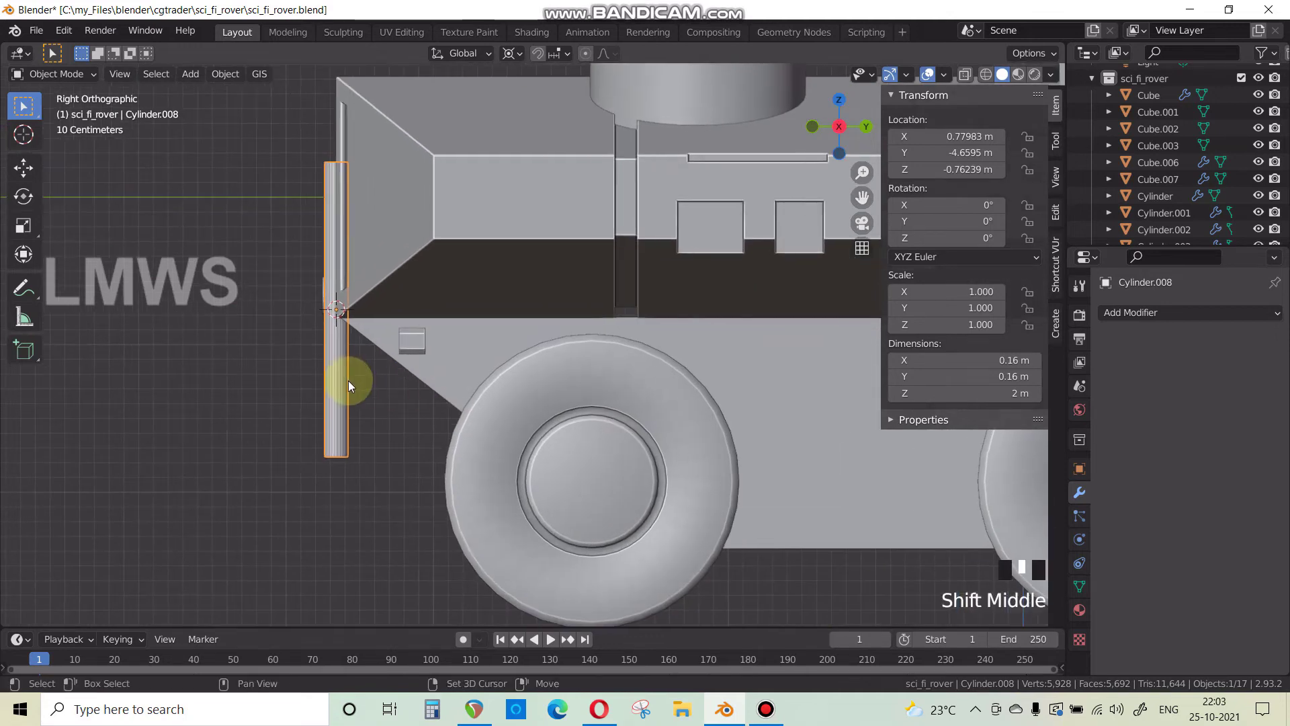
key(g)
key(y)
click(403, 309)
key(g)
middle_click(403, 315)
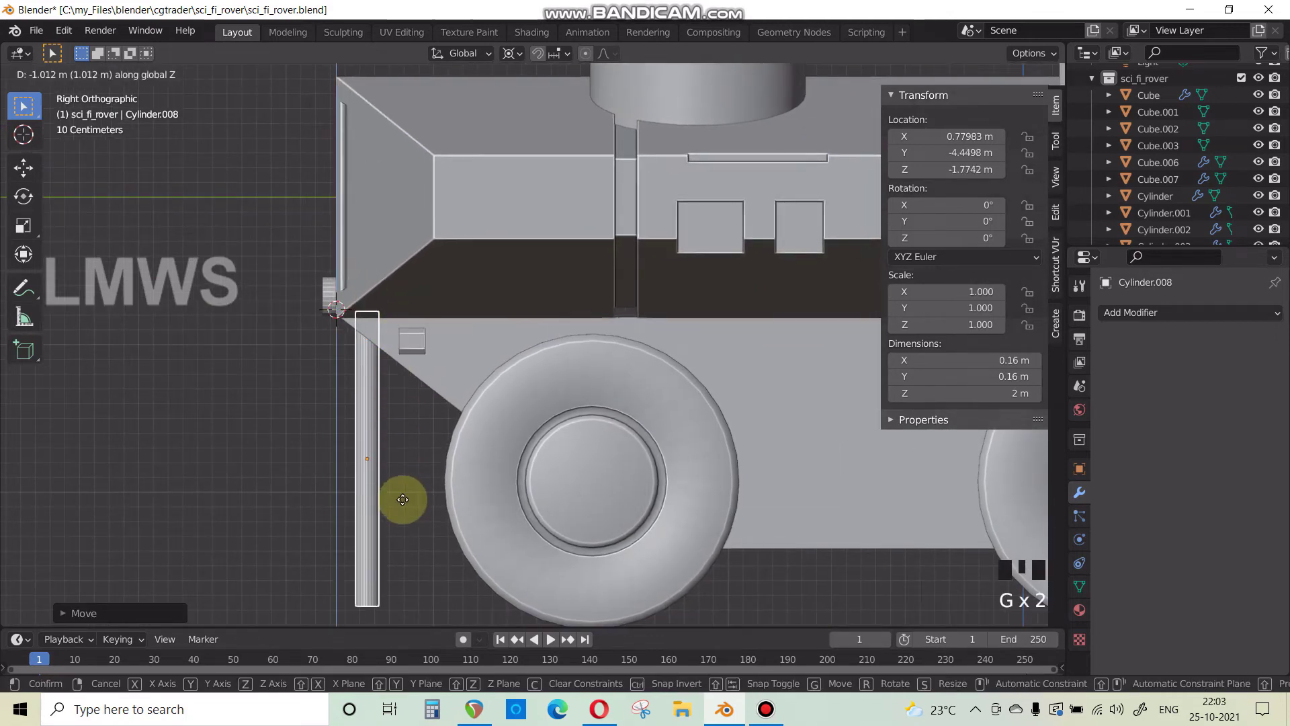
click(408, 447)
Check the front bar in the reference picture, then hide both front wheels in the rover scene.
click(603, 721)
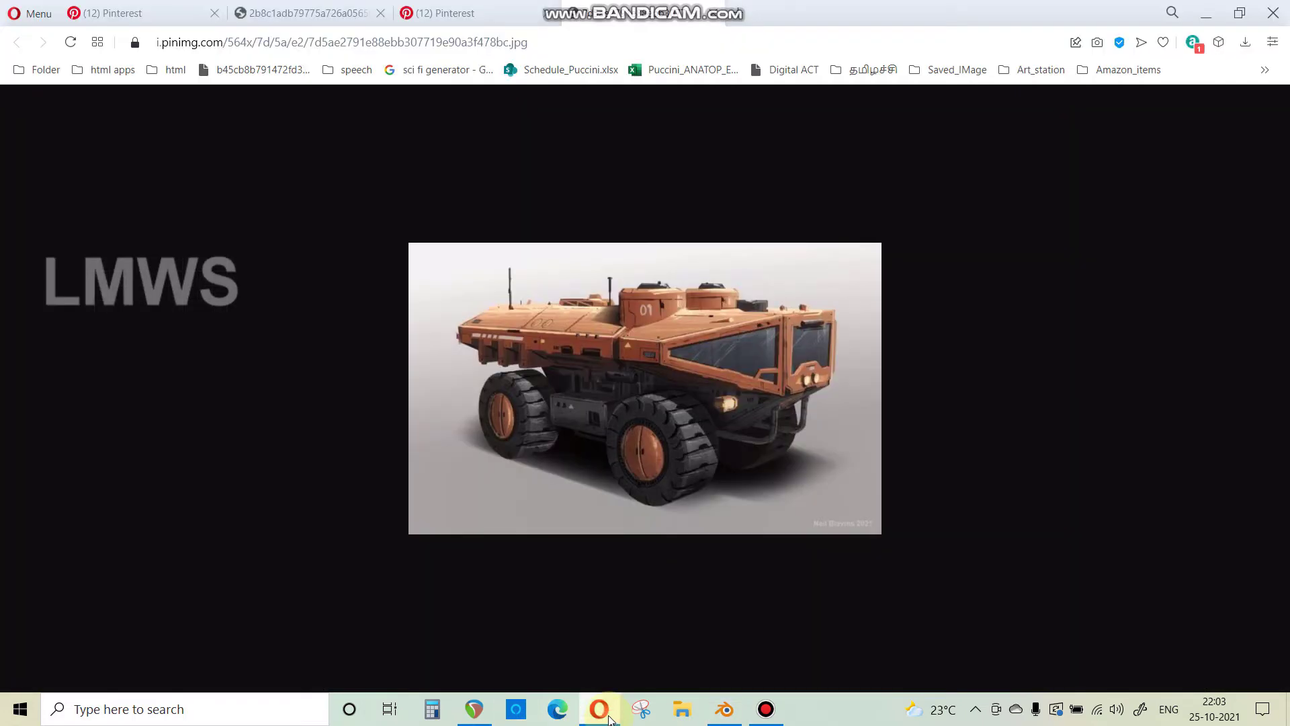
click(725, 710)
shift+middle_drag(446, 495, 449, 349)
scroll(449, 466, up, 2)
scroll(485, 427, up, 2)
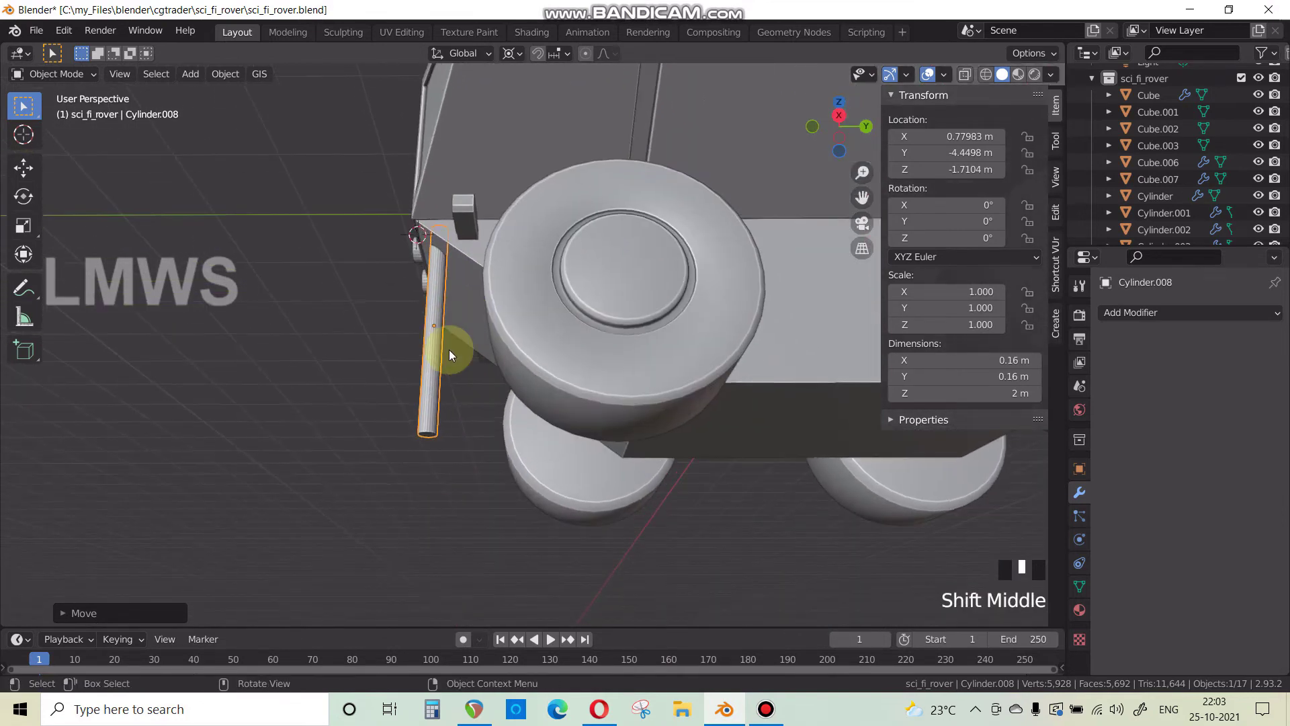
key(KP_3)
click(541, 388)
key(h)
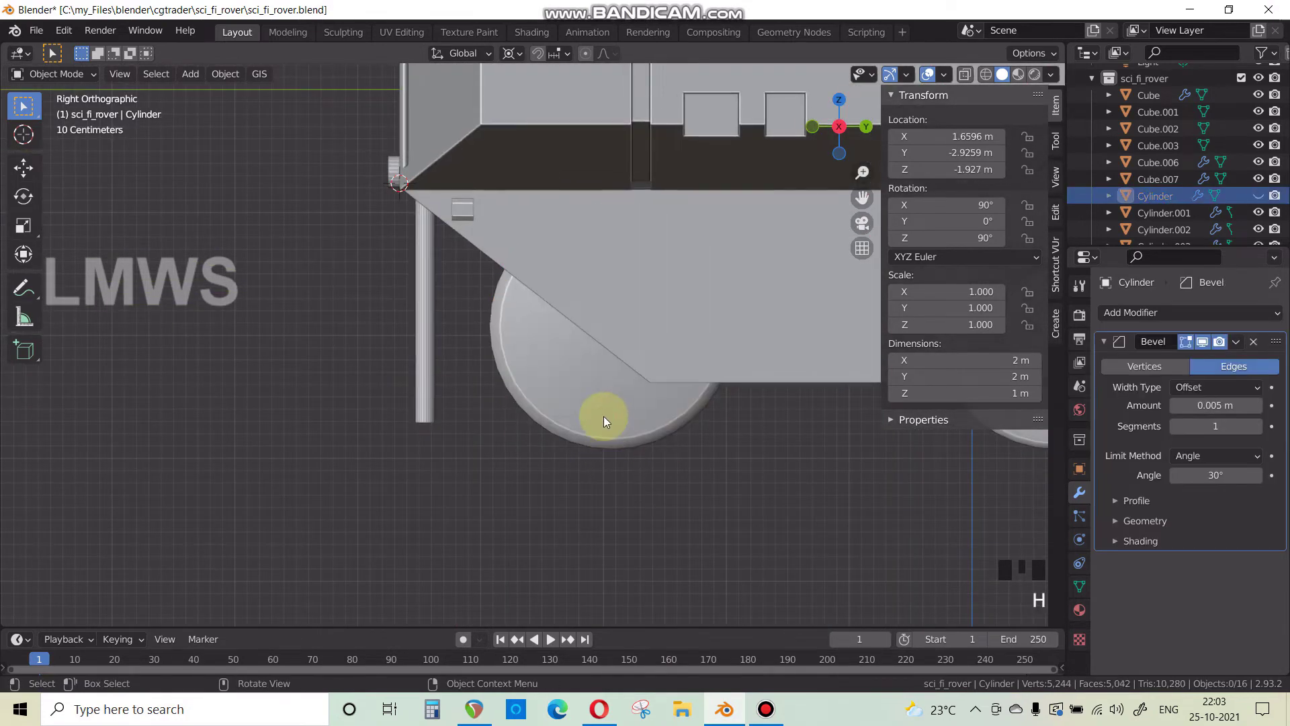
click(603, 417)
key(h)
scroll(370, 388, up, 2)
Shorten the tube by raising its lower cap face along Z to about -0.654 m in local coordinates.
click(377, 406)
key(Tab)
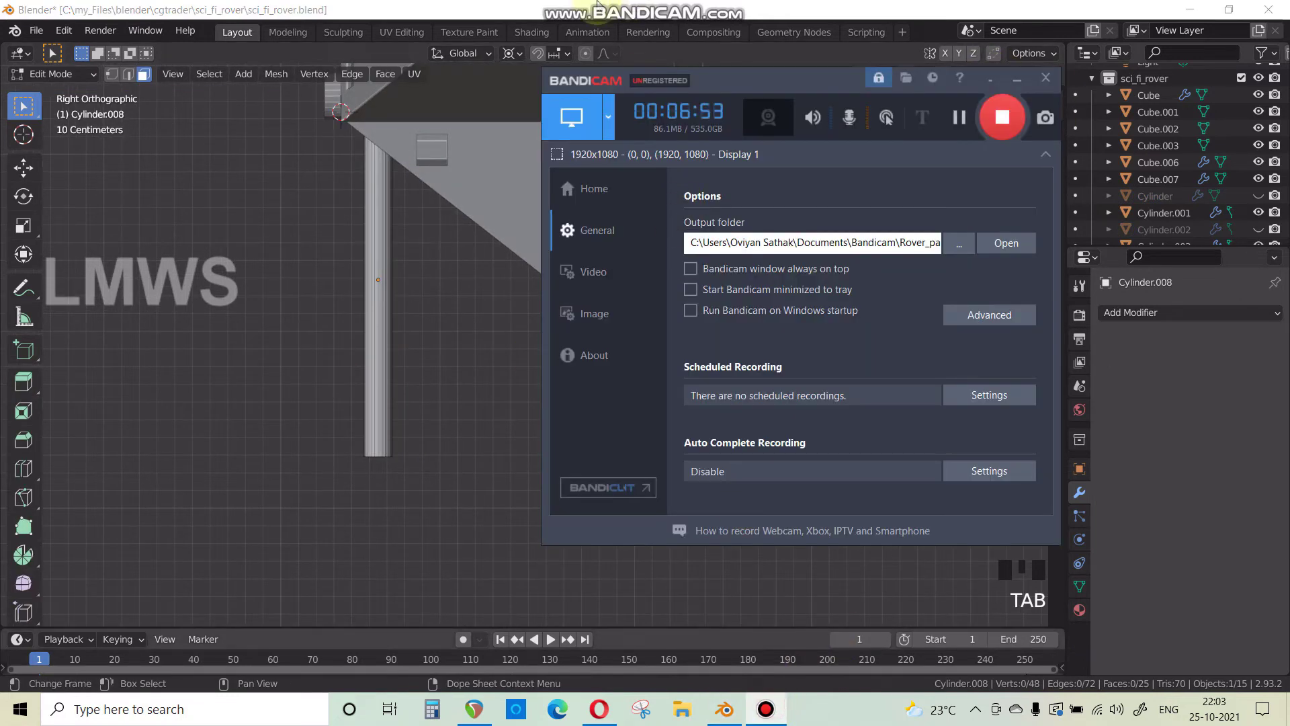
click(990, 75)
click(434, 451)
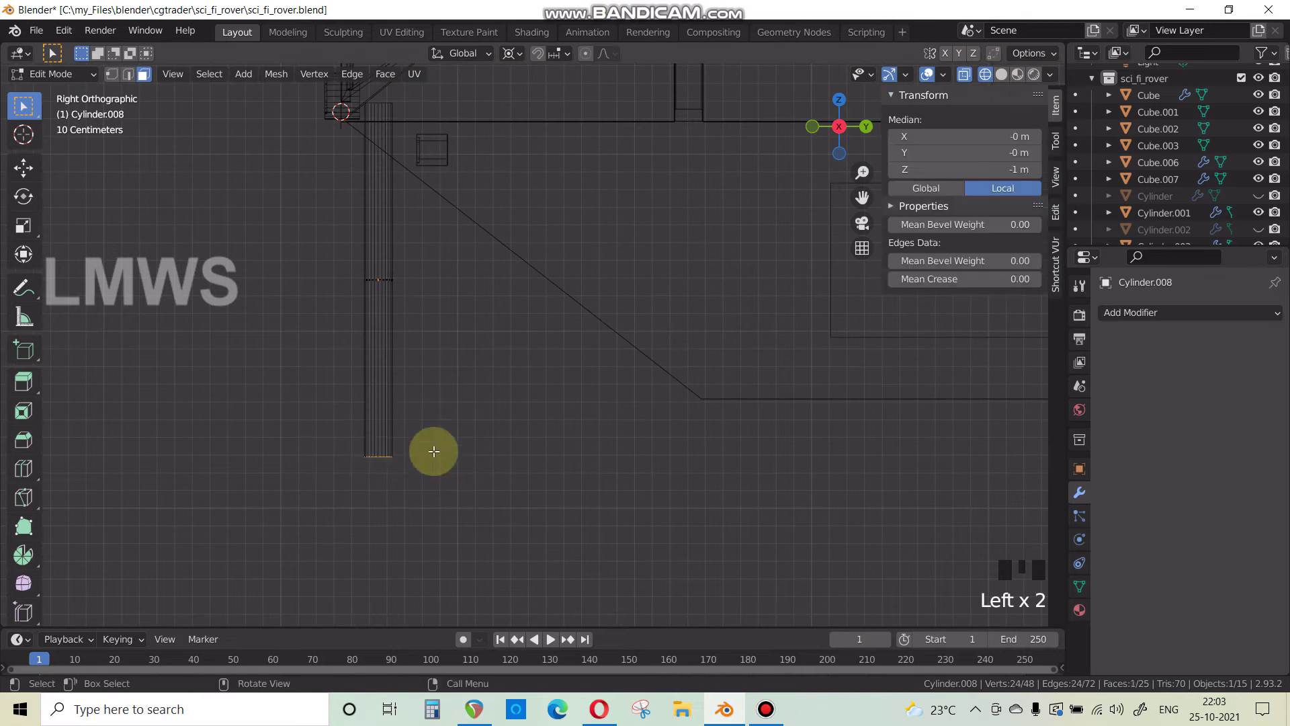
key(g)
key(z)
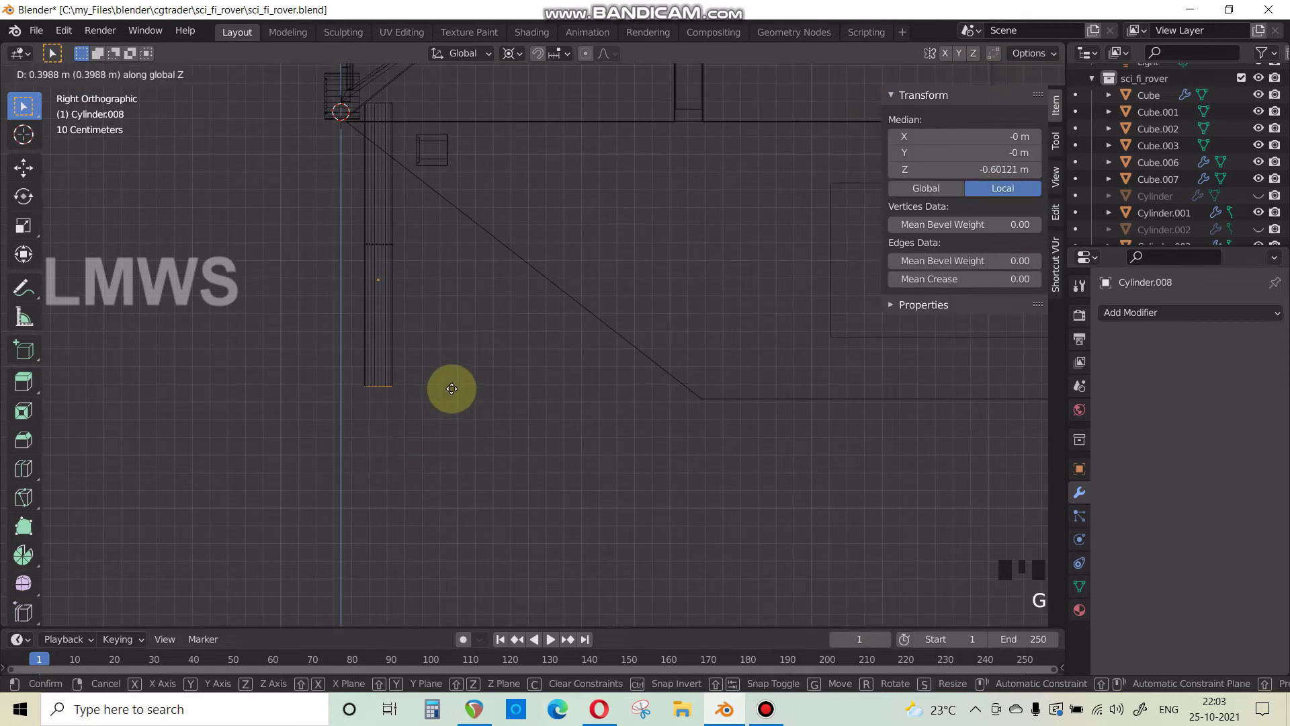
click(383, 428)
Snap the 3D cursor to the tube's lower cap face and save the file.
shift+middle_drag(384, 428, 455, 397)
scroll(486, 452, down, 2)
key(ctrl+s)
scroll(463, 400, up, 2)
key(shift+s)
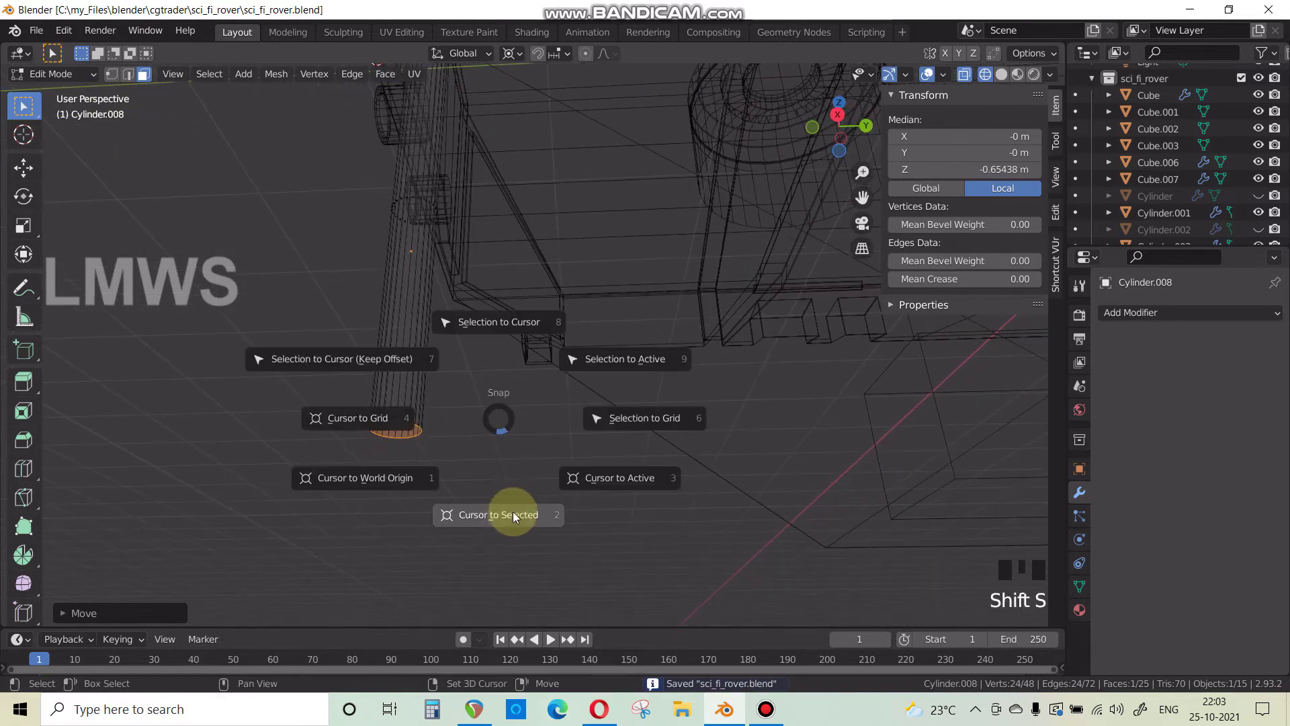
click(505, 514)
middle_drag(505, 514, 490, 481)
key(KP_3)
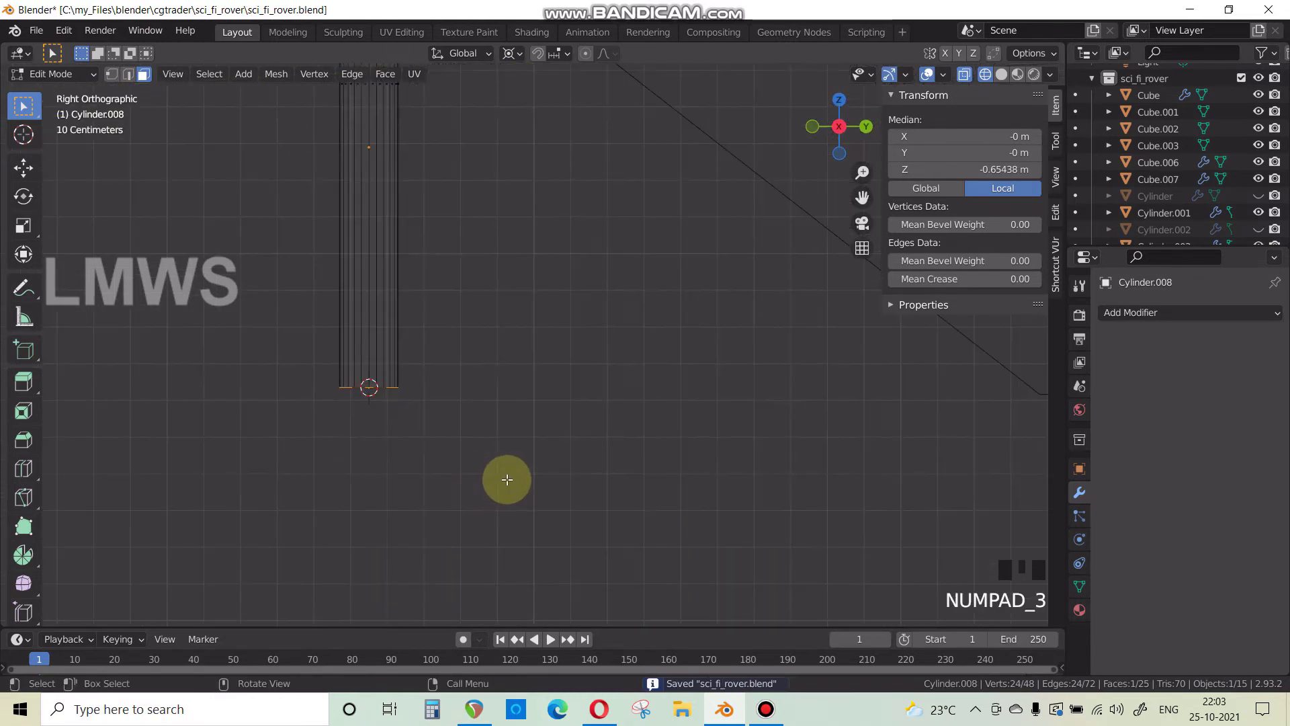
scroll(412, 436, up, 3)
shift+middle_drag(411, 436, 440, 450)
key(ctrl+s)
Display the 3D cursor's location values and snap the cursor to the selected lower cap face again.
key(n)
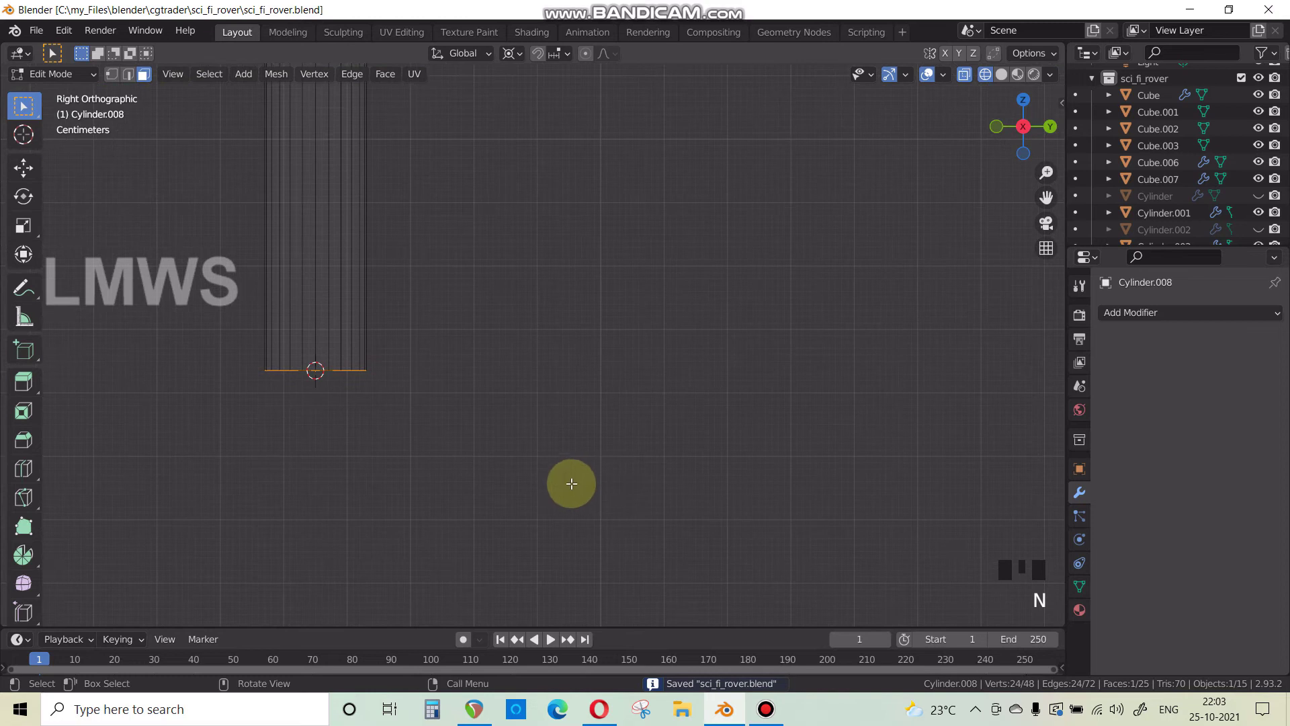
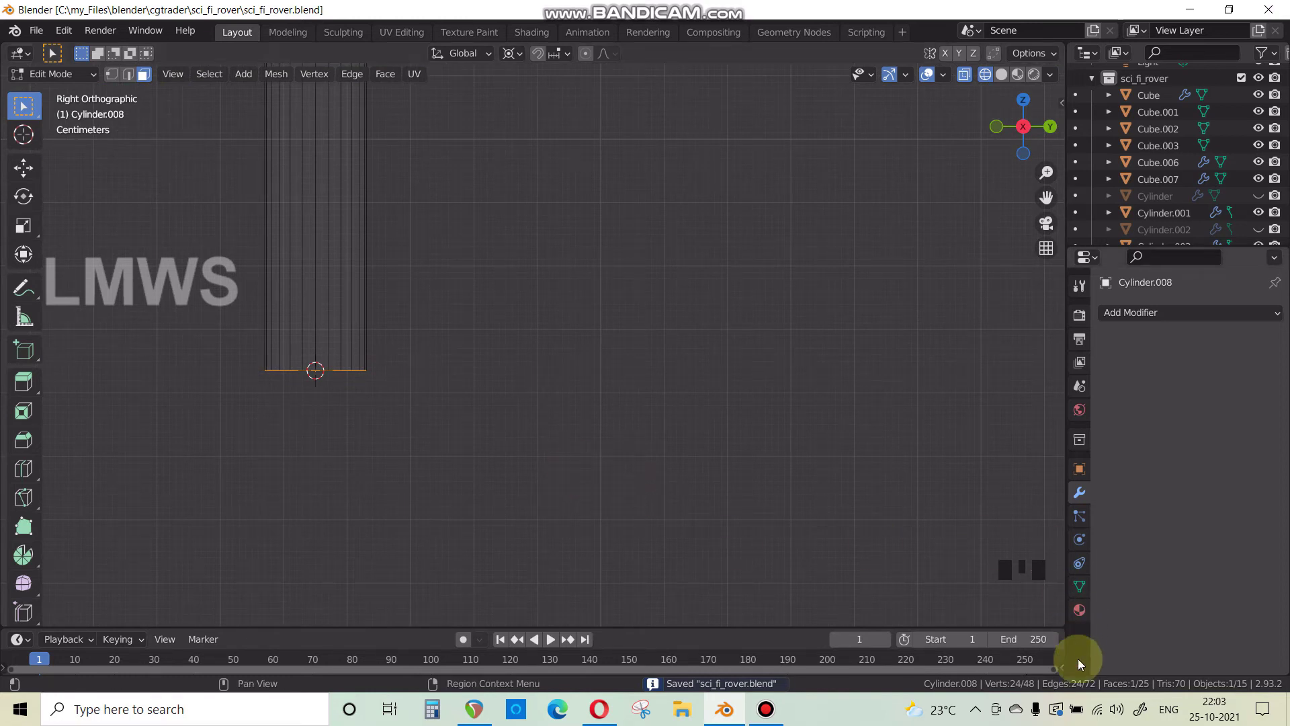
key(n)
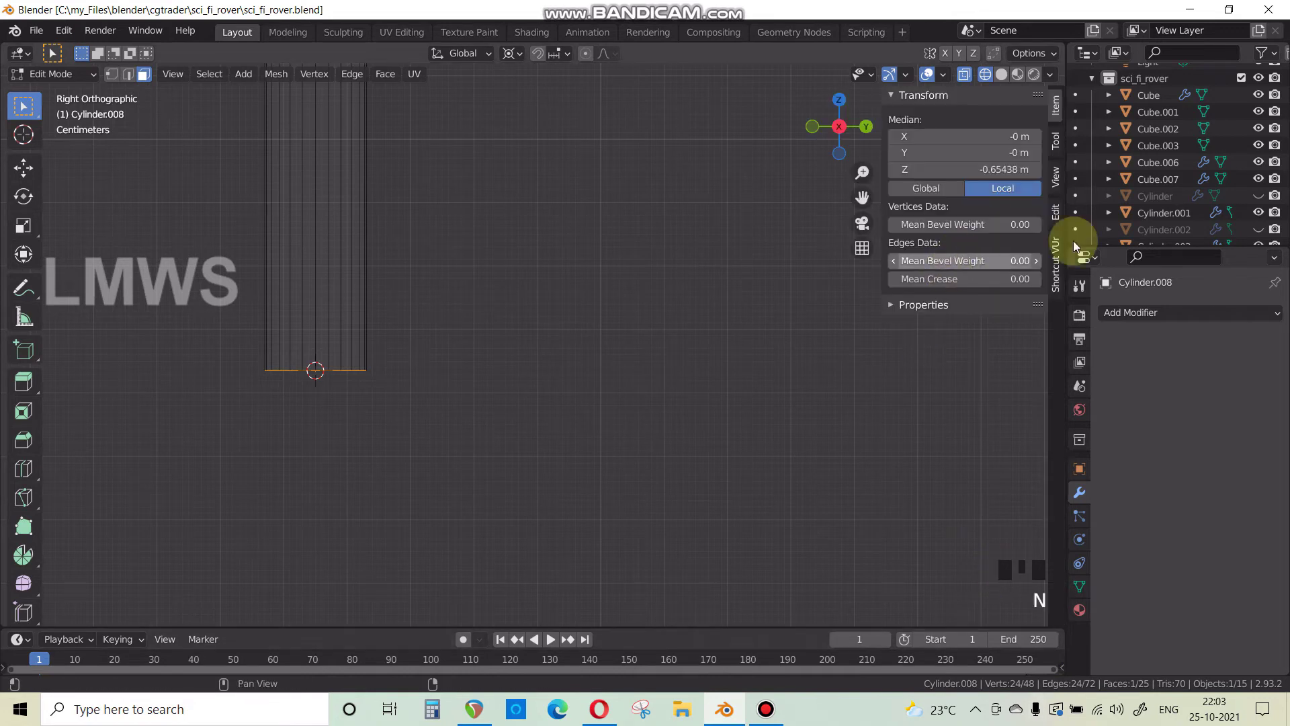
click(1055, 179)
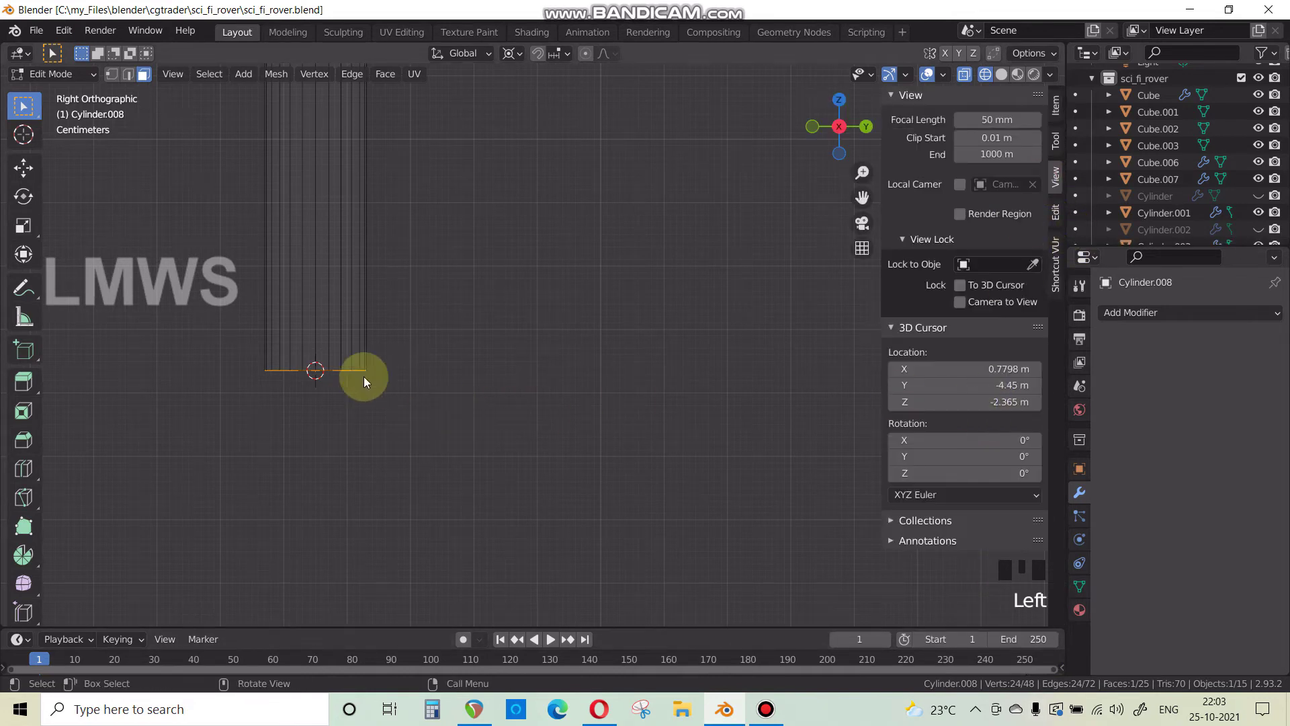
key(shift+s)
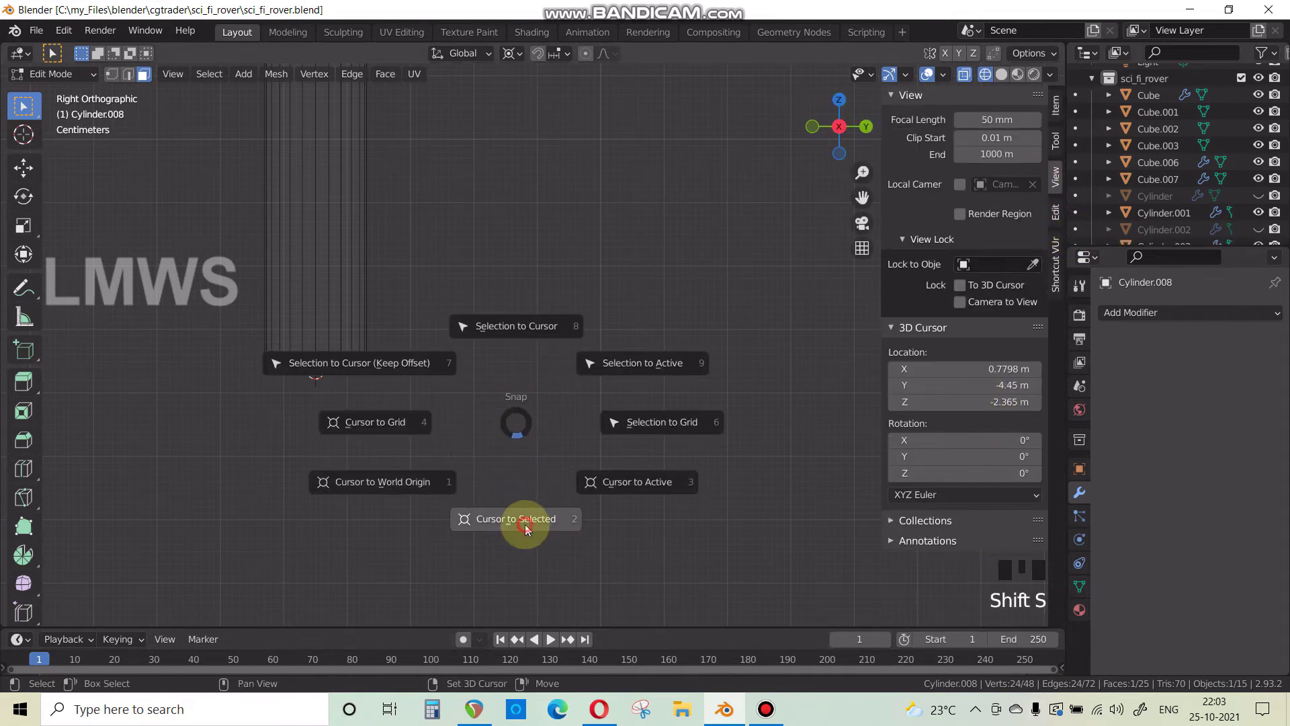
click(522, 520)
middle_drag(332, 423, 307, 406)
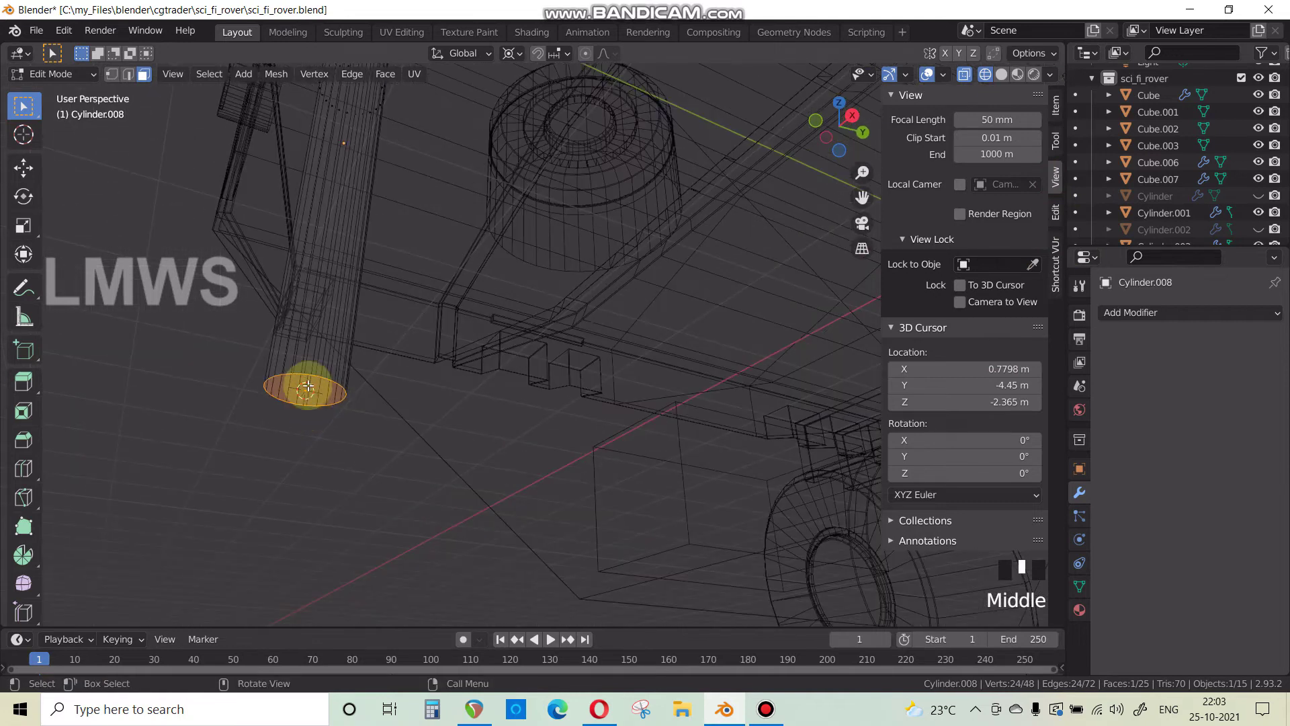
Set the 3D cursor's location to Y -4.25 m and Z -2.565 m, behind and below the tube's end.
key(KP_3)
scroll(289, 356, up, 3)
scroll(253, 330, down, 3)
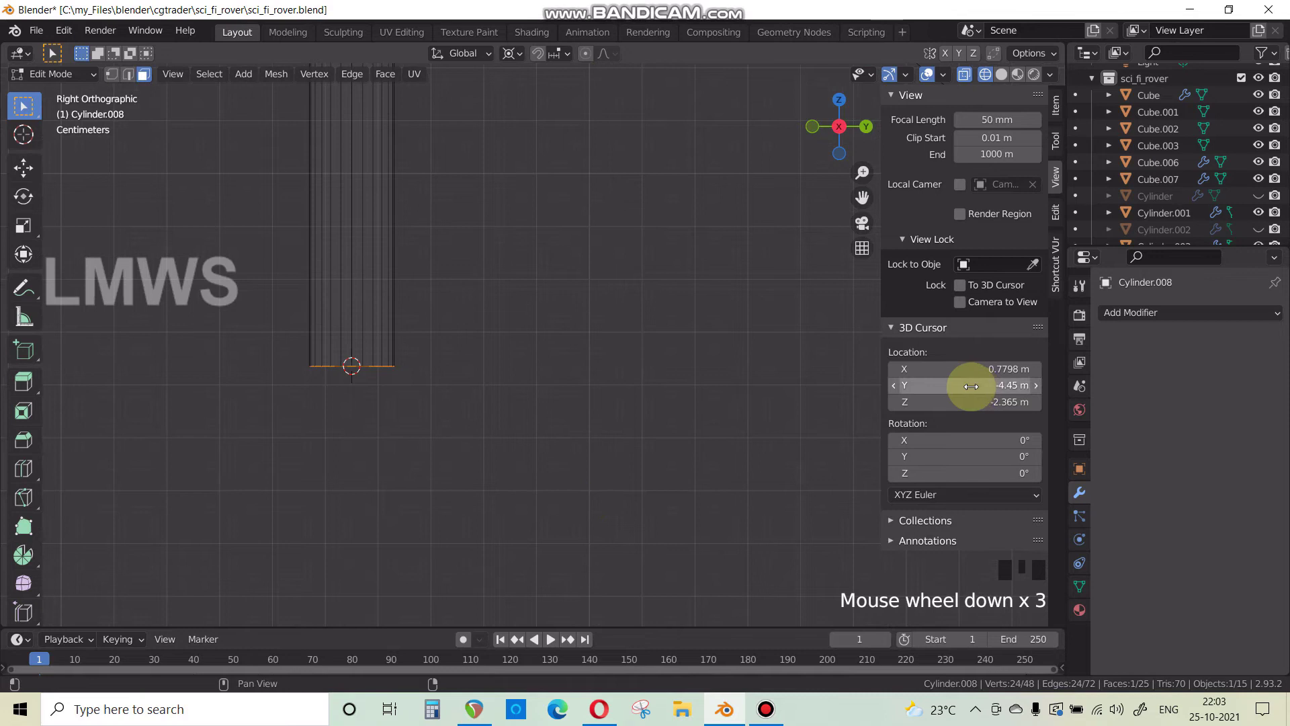
scroll(620, 397, down, 4)
scroll(622, 390, up, 6)
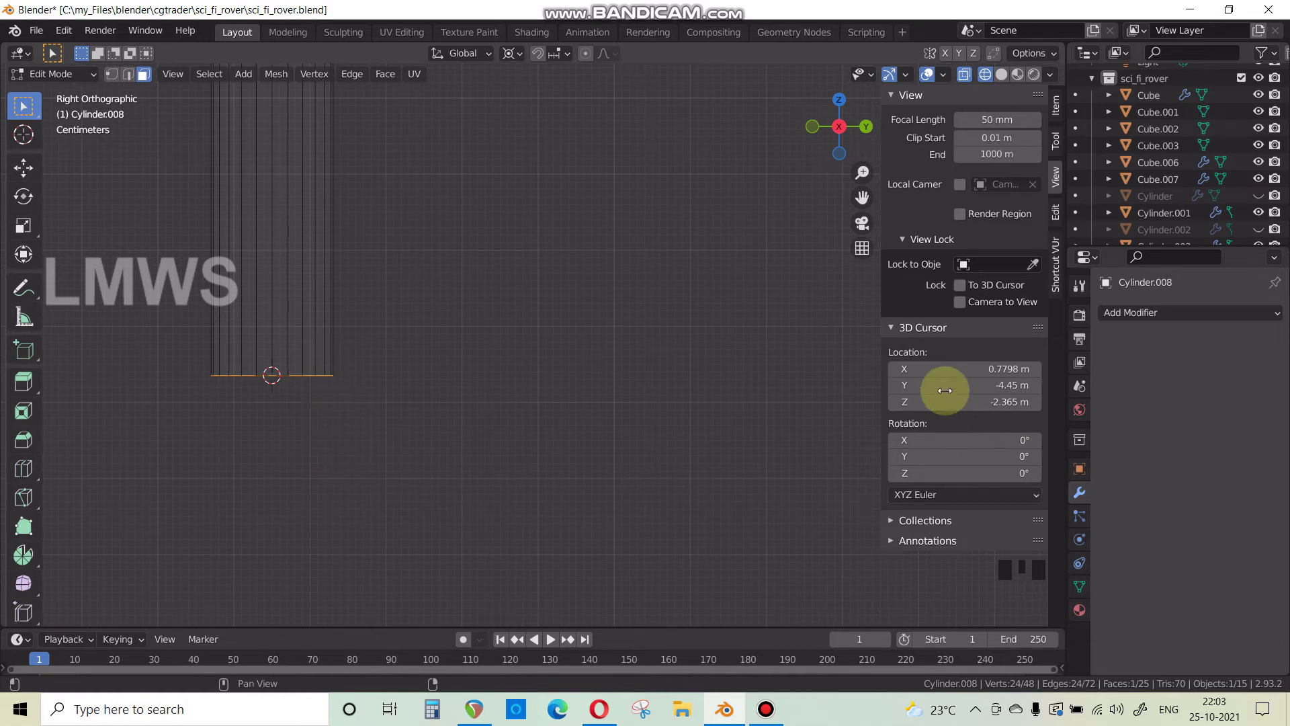
click(1054, 180)
drag(946, 385, 1019, 385)
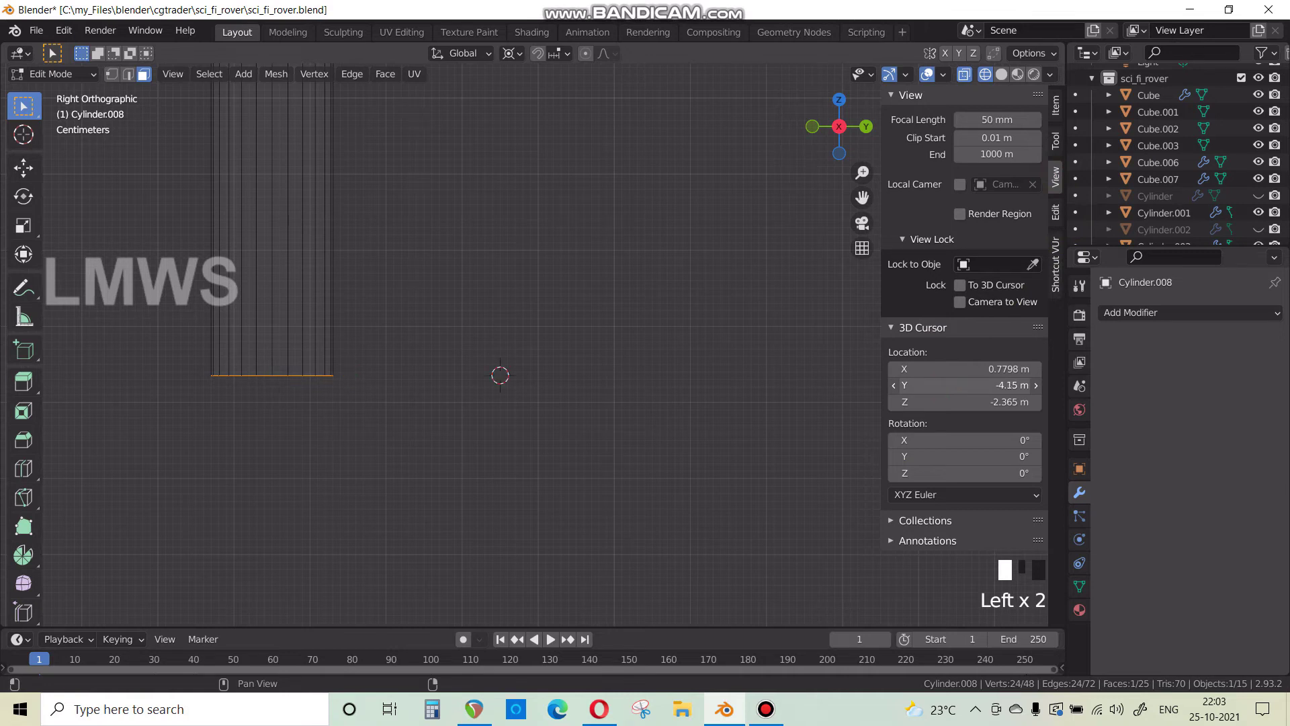
click(1036, 384)
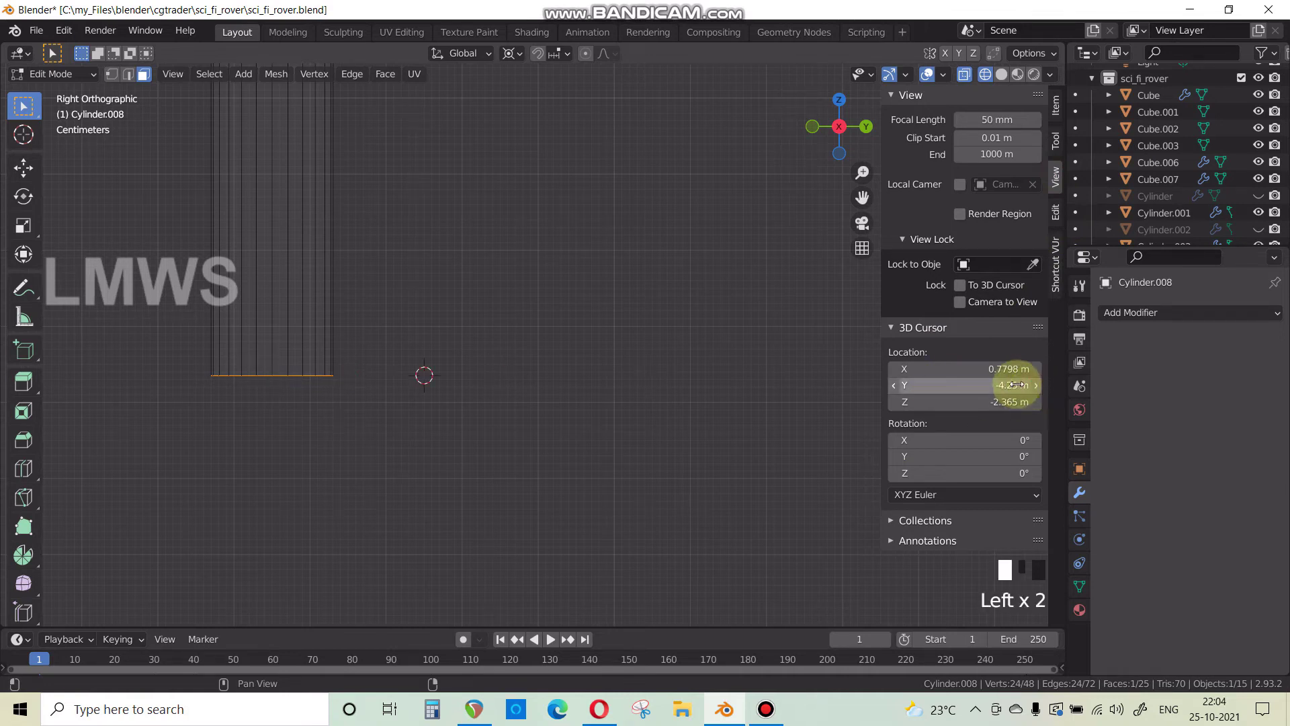
click(1036, 402)
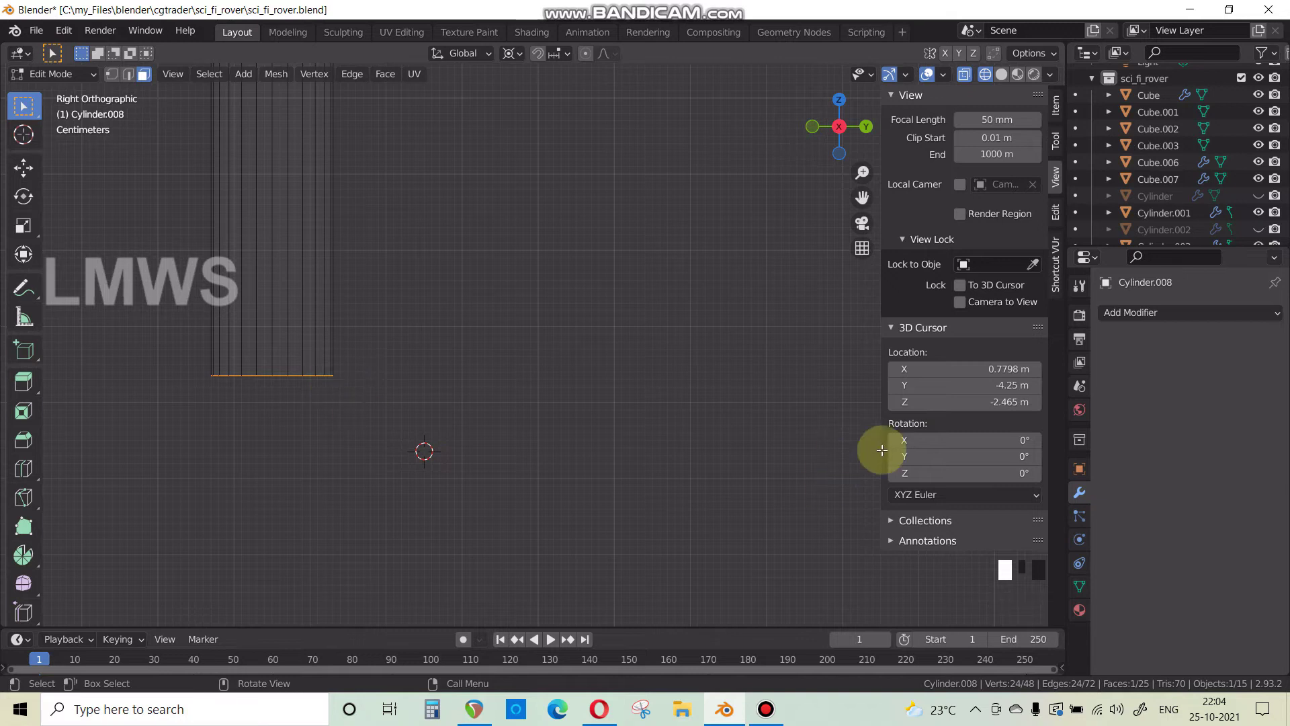
click(1039, 403)
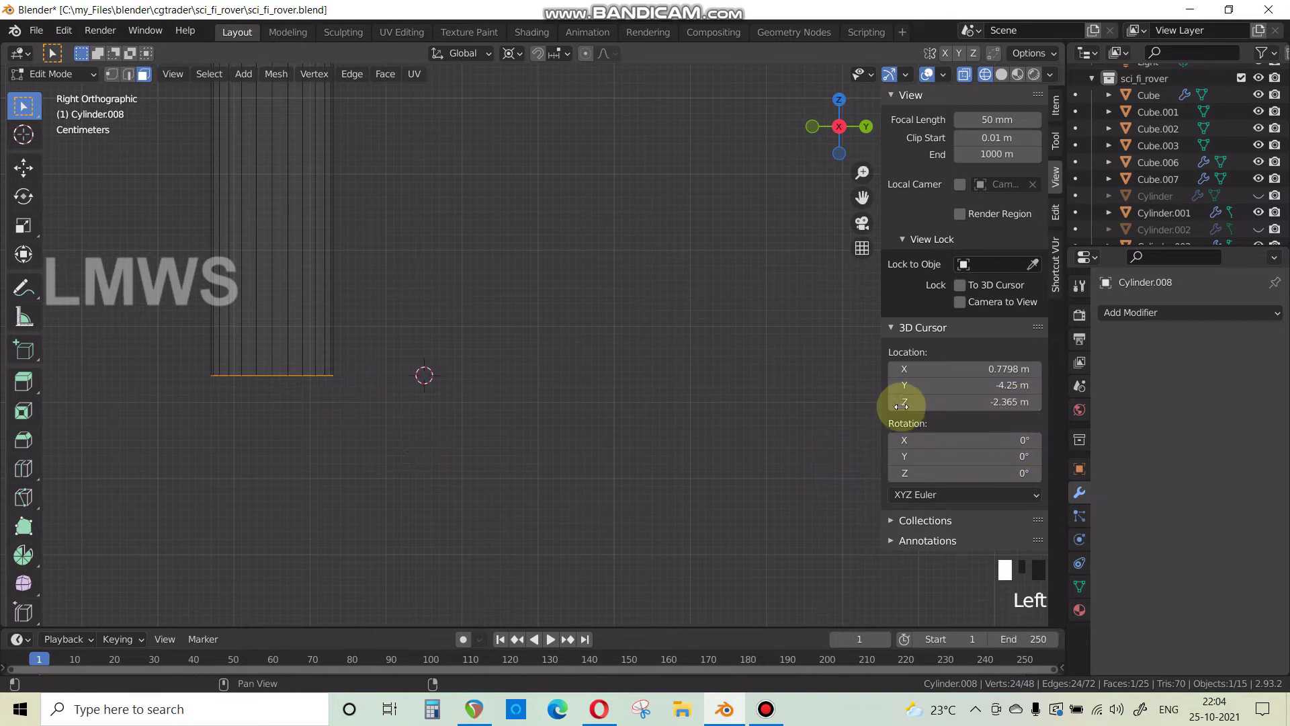
scroll(698, 448, down, 1)
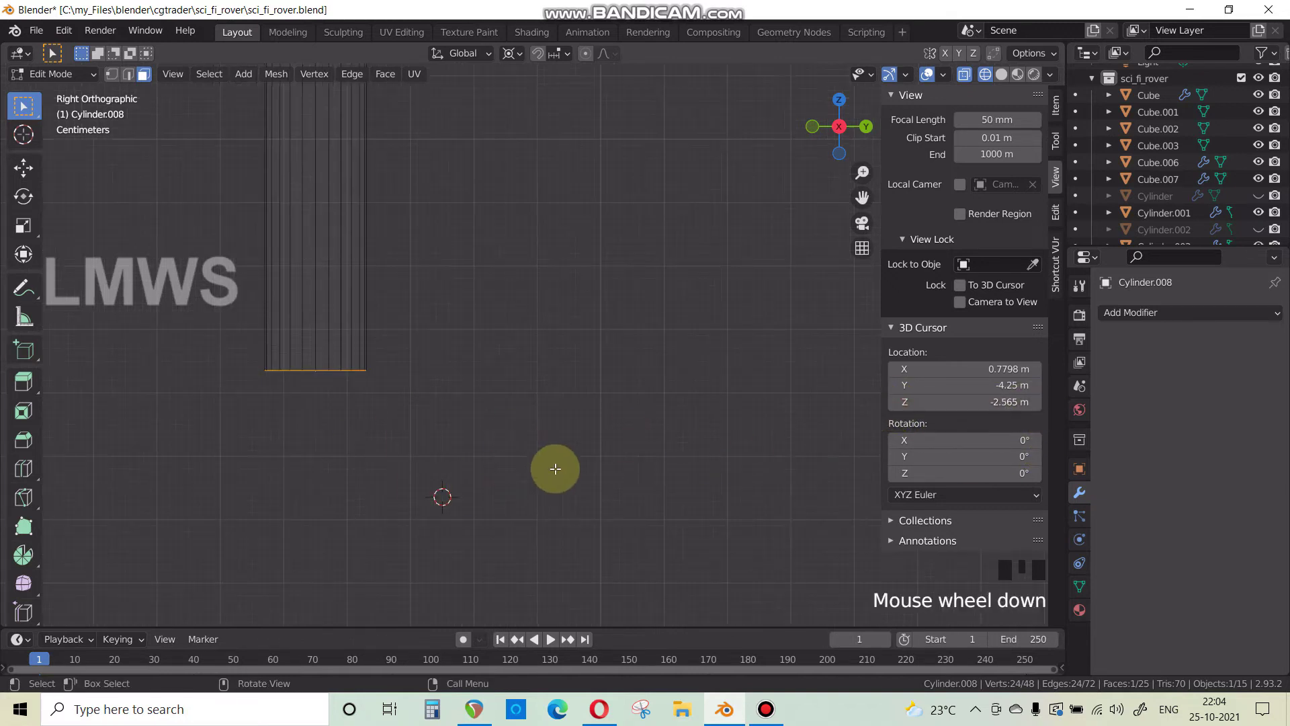
Set up the Spin tool around the X axis with 12 steps, try it on the lower cap face, and undo the spin.
click(23, 555)
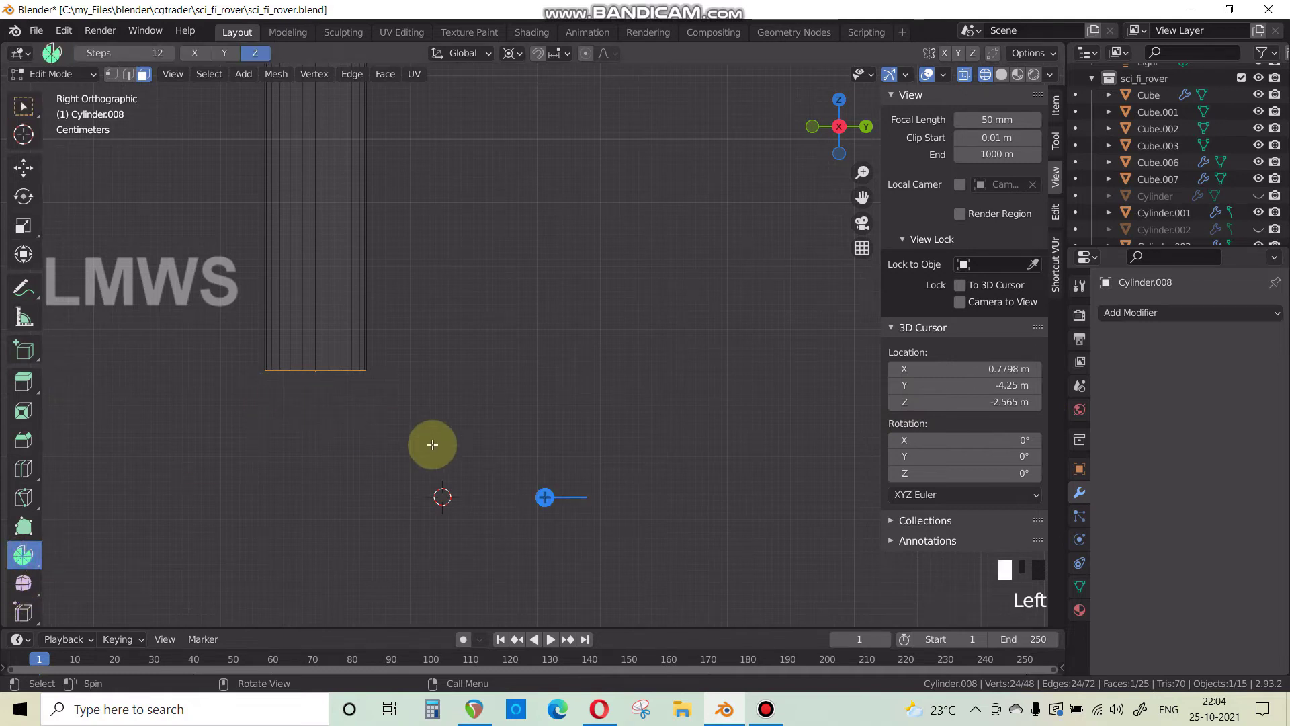
click(201, 59)
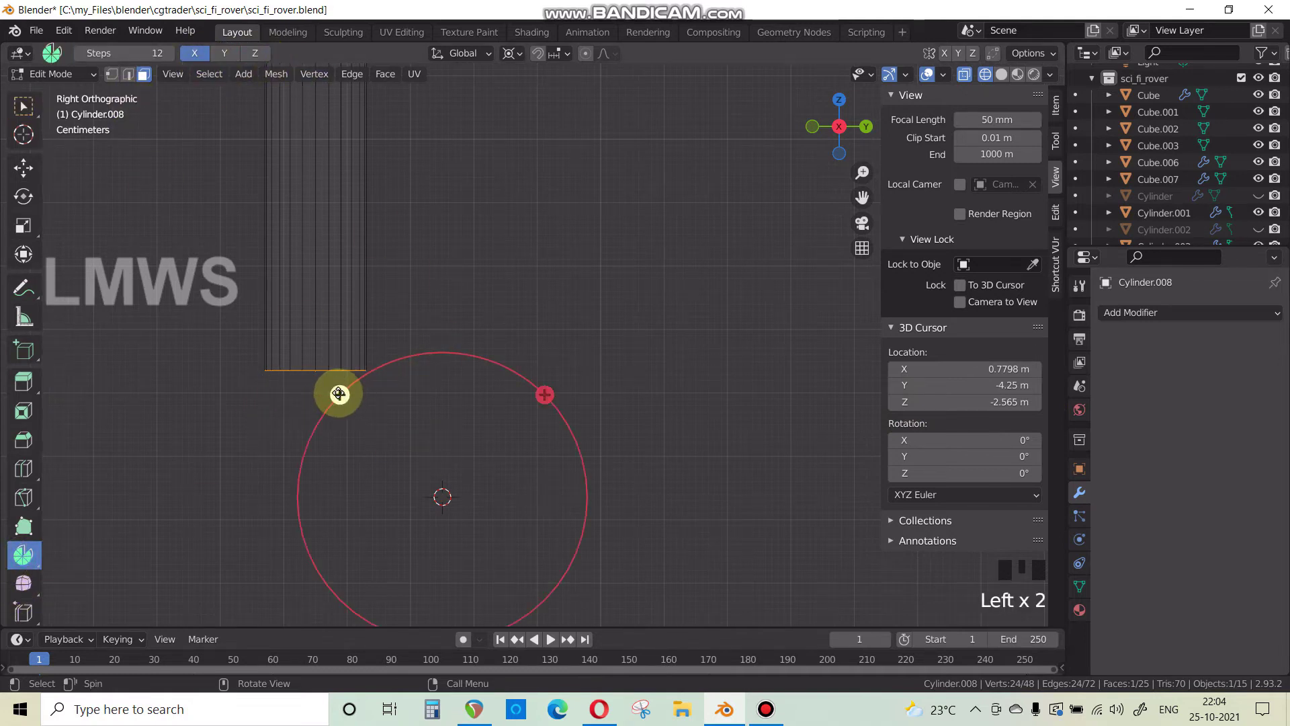
drag(325, 450, 597, 384)
scroll(324, 441, down, 2)
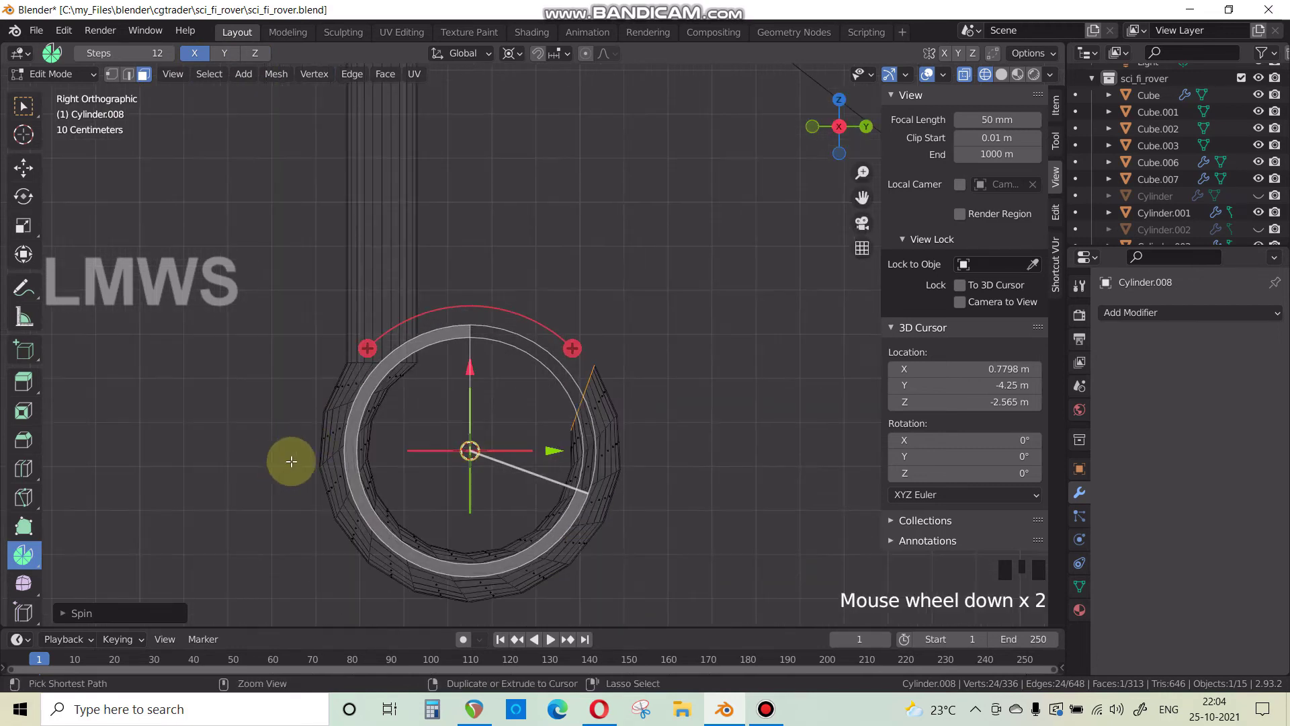
key(ctrl+z)
Try spinning the cap face with the 3D cursor at Y -4.05 m, then undo the spin.
scroll(369, 454, up, 1)
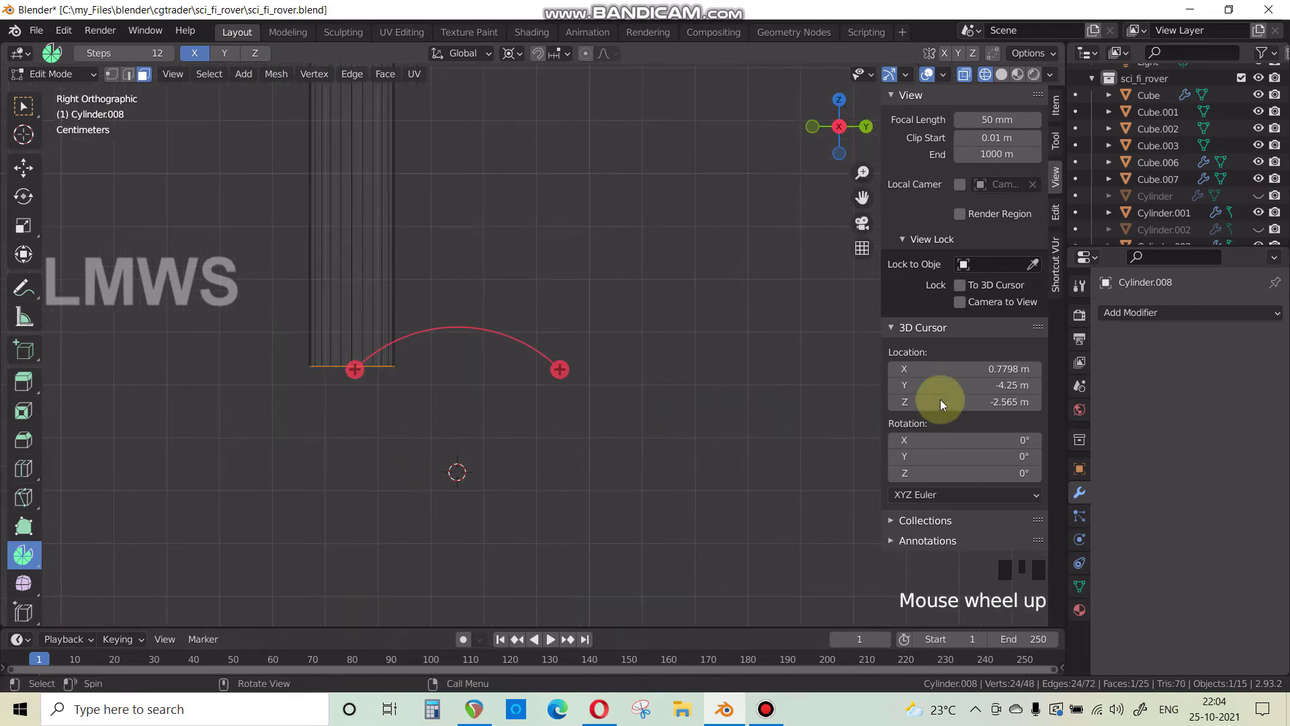
click(1034, 385)
click(1034, 386)
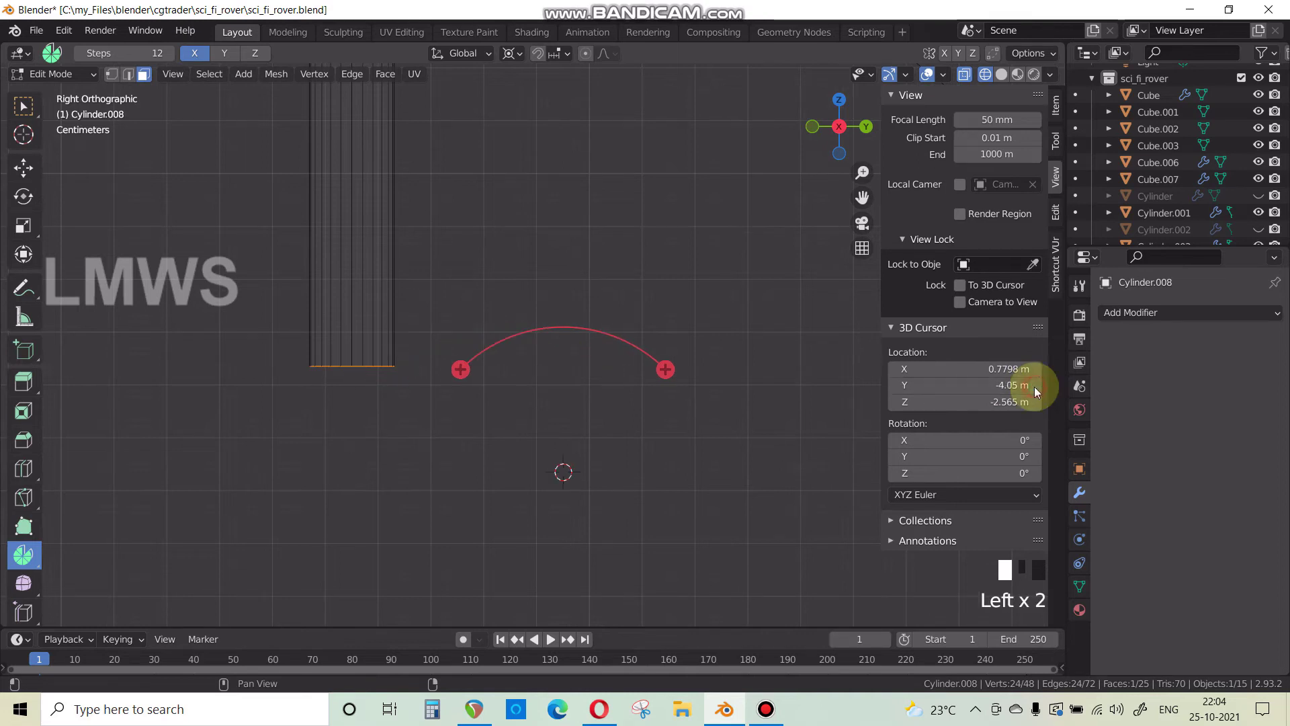
drag(461, 366, 473, 568)
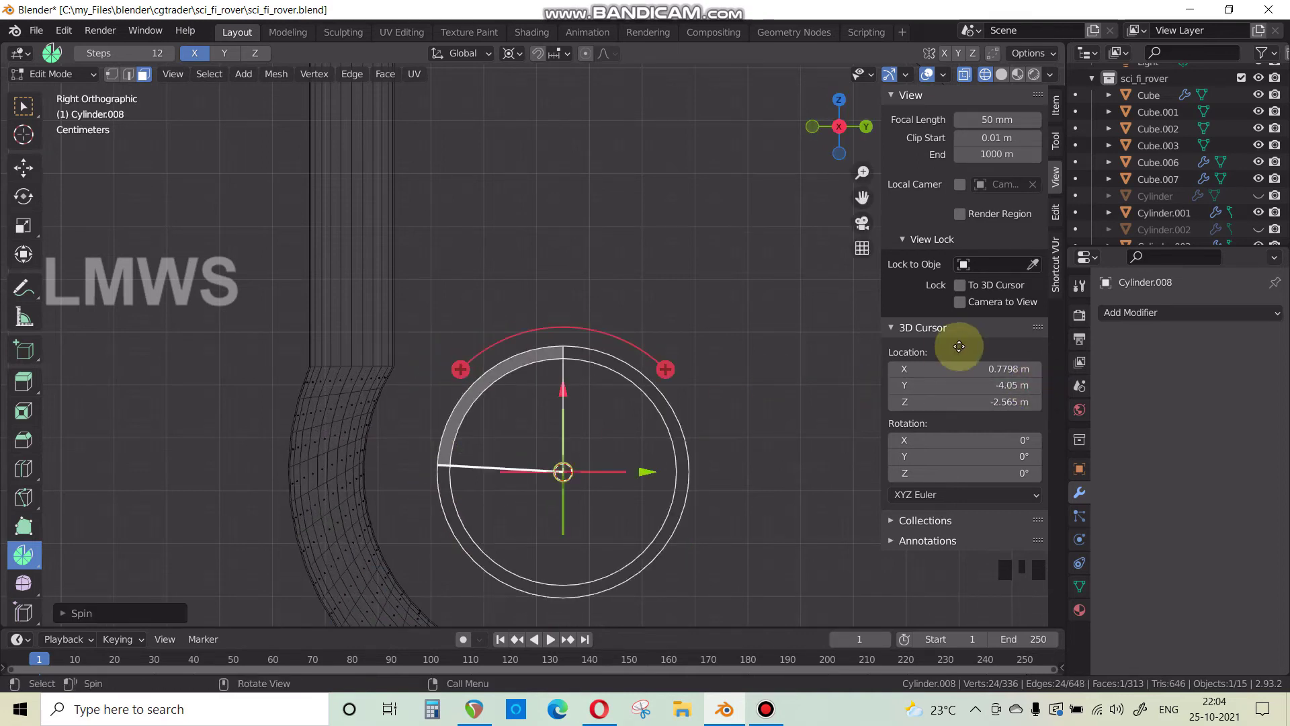
key(ctrl+z)
Try a wider spin of the cap face with the 3D cursor at Y -3.85 m, then undo it.
click(1038, 386)
click(1037, 386)
drag(568, 366, 720, 595)
shift+middle_drag(380, 352, 308, 346)
scroll(350, 284, down, 2)
scroll(360, 329, up, 1)
key(ctrl+z)
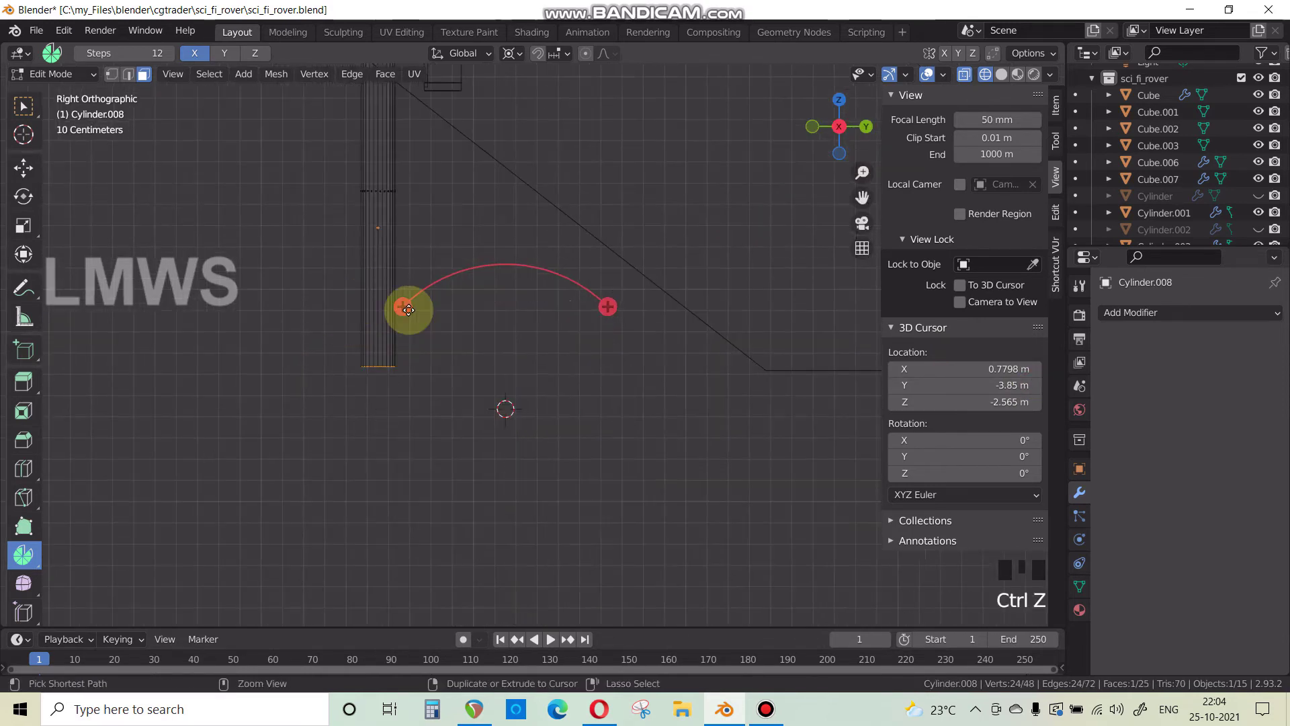
Shift the 3D cursor in stages to Y -3.55 m, trying and undoing a spin of the cap face at each stop.
click(1035, 386)
drag(424, 306, 553, 423)
key(ctrl+z)
click(1036, 385)
click(1036, 385)
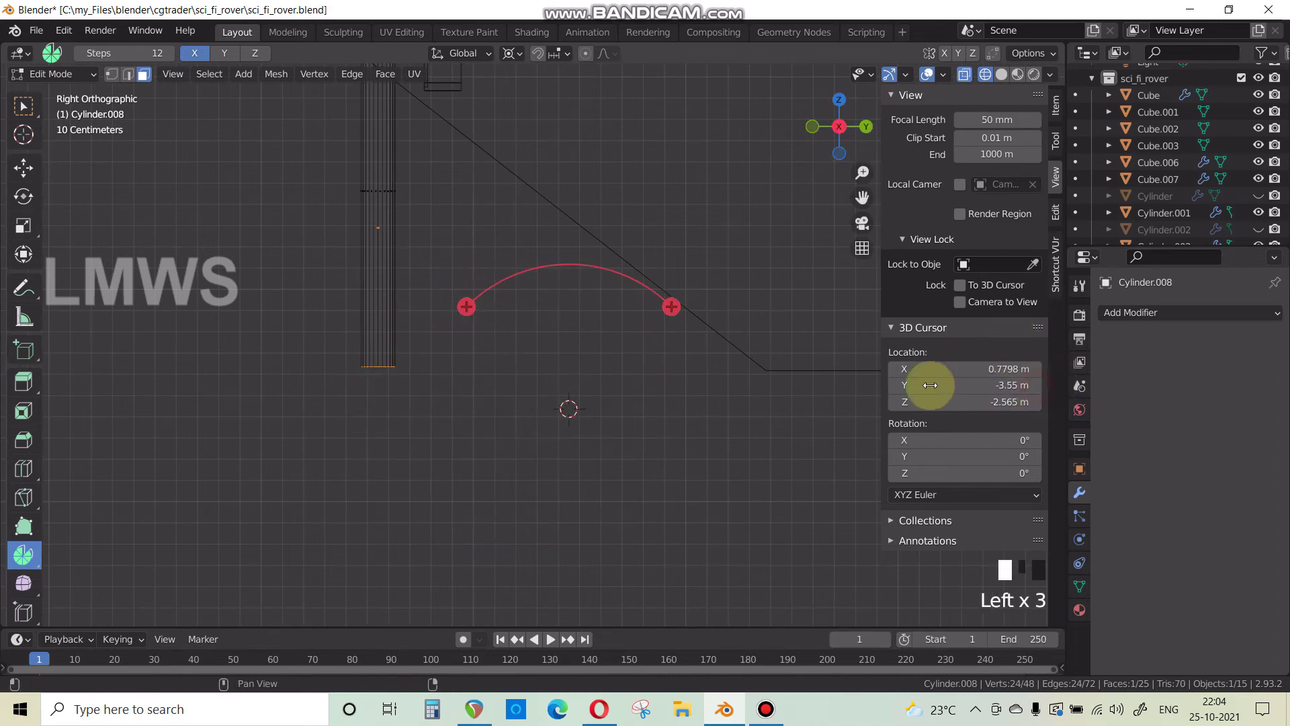
drag(467, 306, 543, 441)
key(ctrl+z)
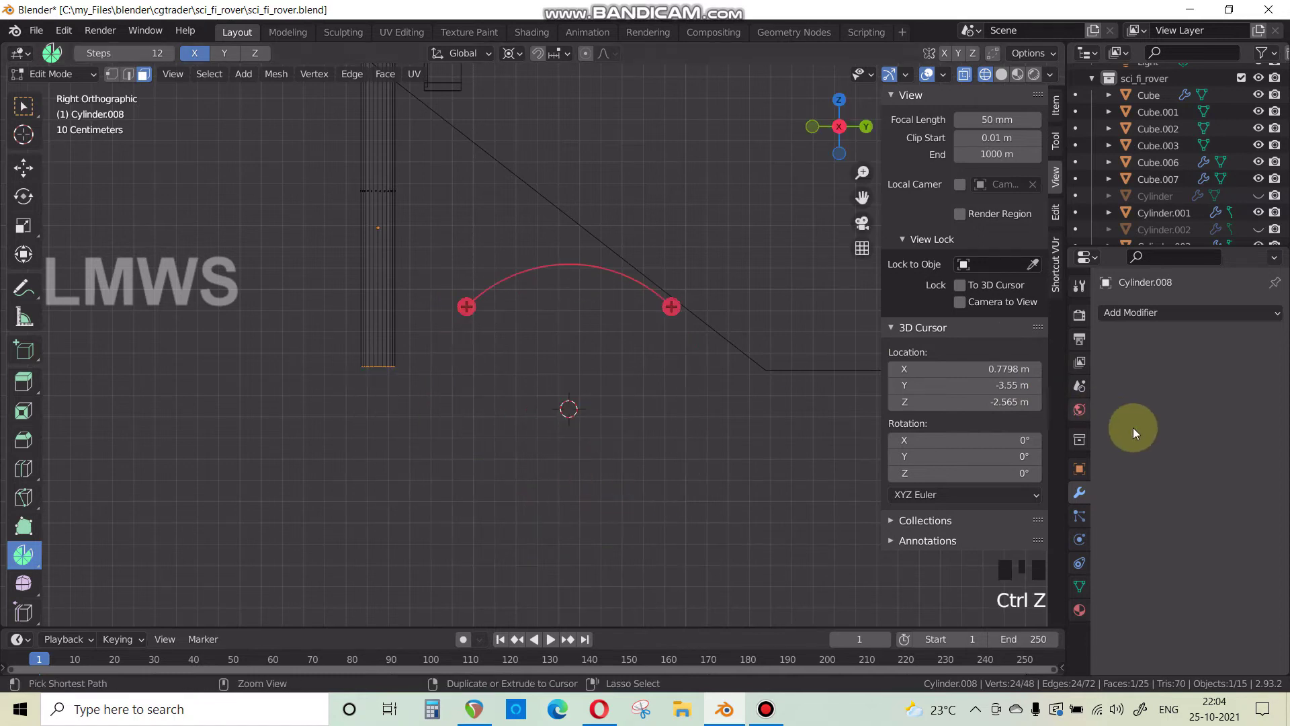
Try spinning the cap face with the 3D cursor at Y -3.25 m, inspect the bend, and undo it.
click(1035, 385)
click(1035, 385)
click(1034, 385)
drag(530, 307, 590, 366)
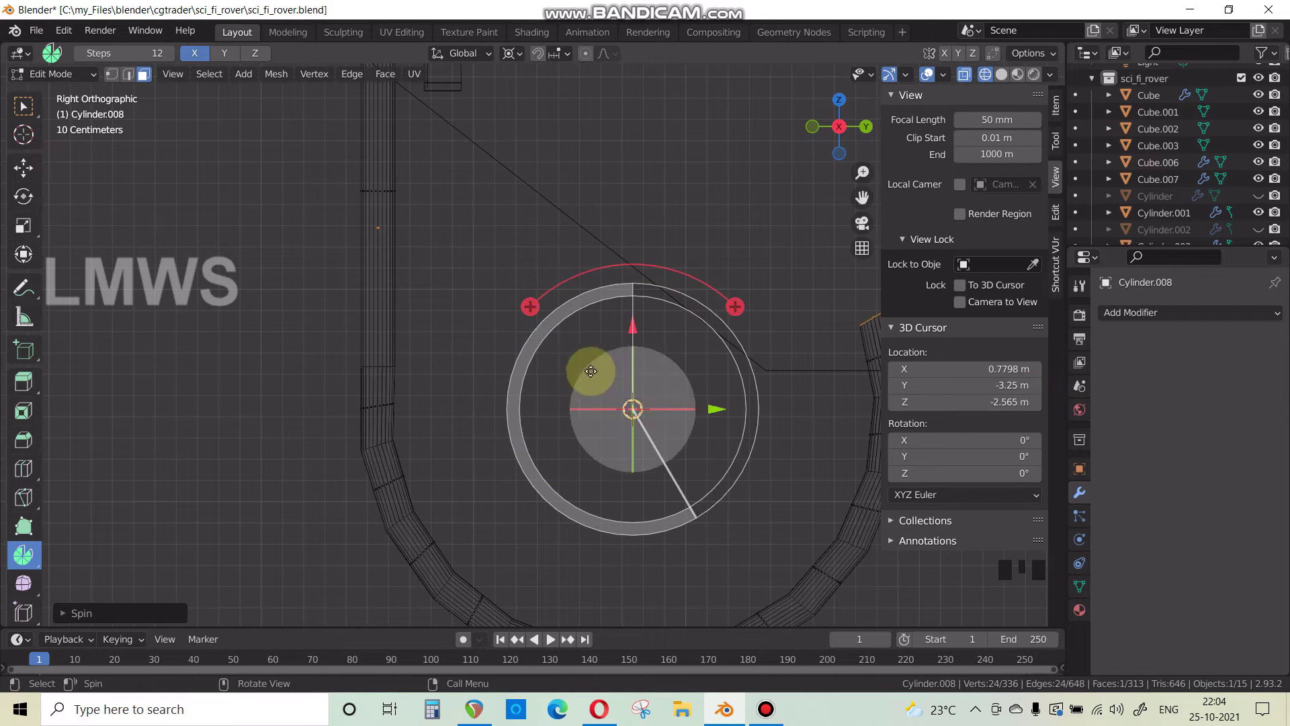
scroll(584, 369, down, 2)
scroll(567, 358, up, 1)
scroll(567, 358, down, 1)
key(ctrl+z)
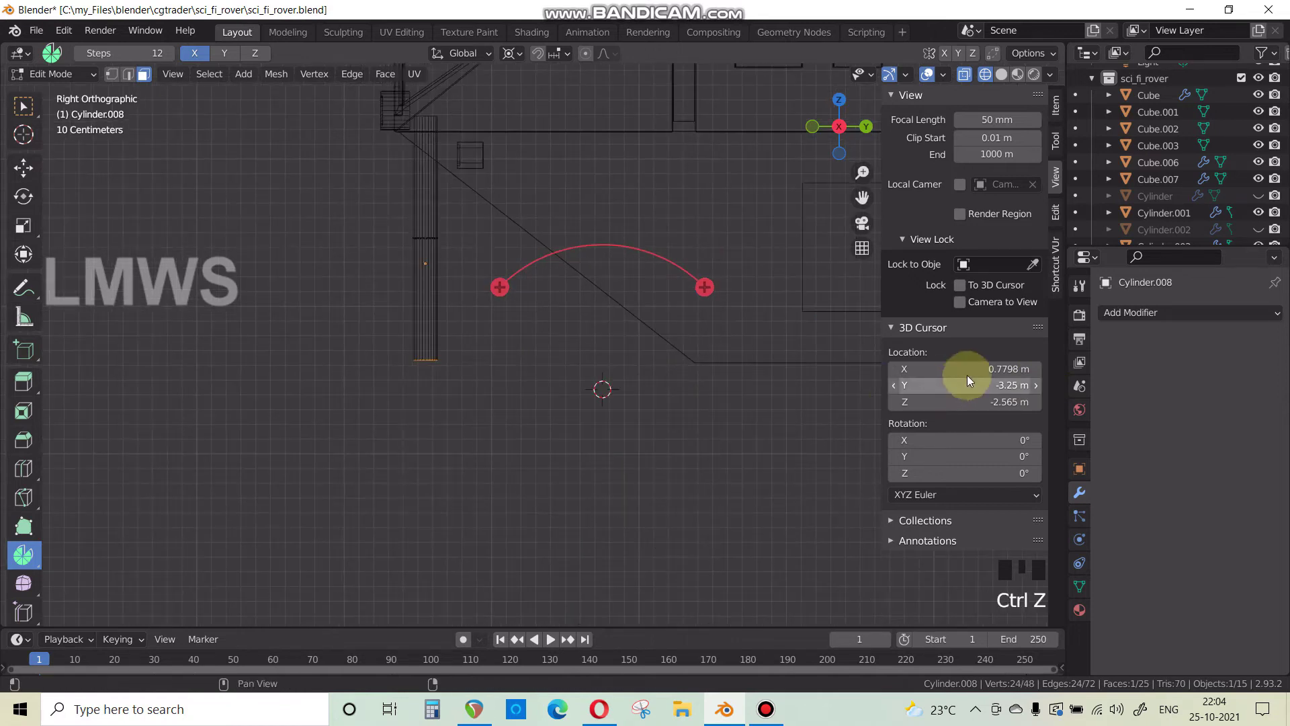
Set the 3D cursor to Y -3.05 m, try another spin of the cap face around X, and undo the spin.
click(1036, 385)
click(1035, 385)
click(23, 527)
click(22, 550)
drag(528, 286, 655, 448)
key(ctrl+z)
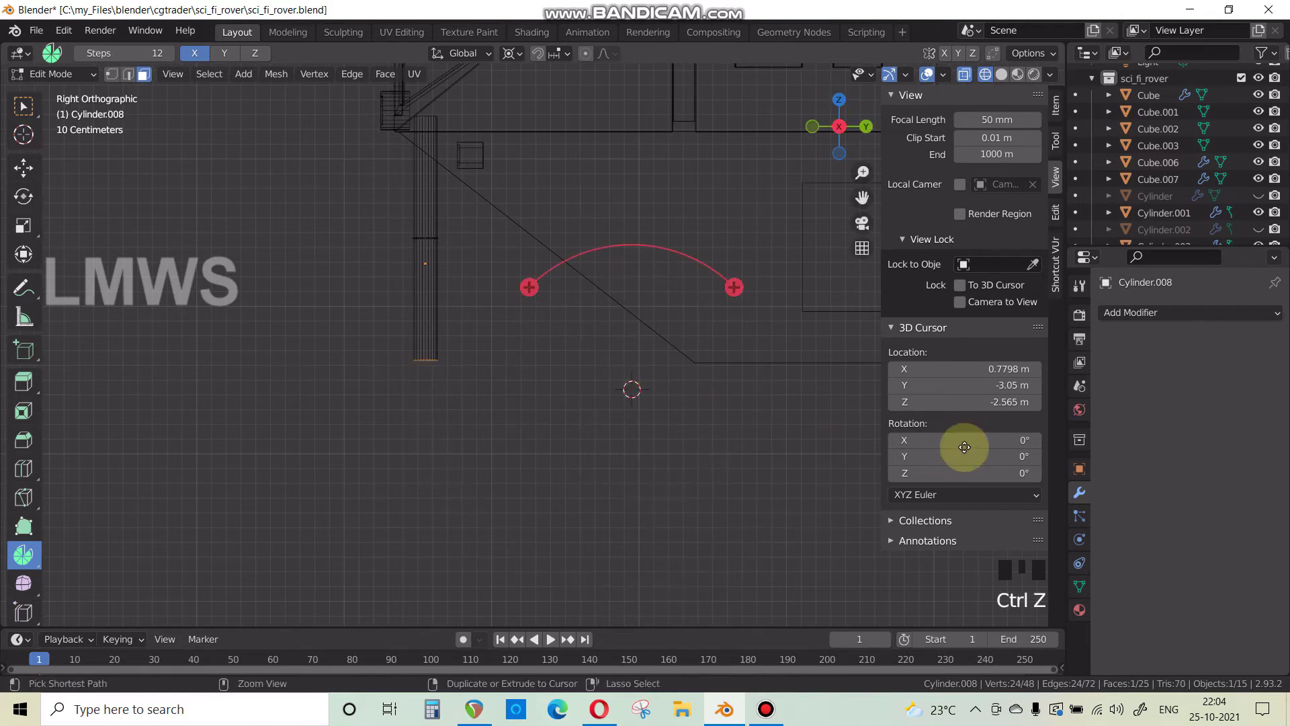
Shift the 3D cursor to Y -2.85 m, try spinning the tube's cap face, and undo the spin.
click(1031, 384)
click(1033, 385)
click(1034, 384)
drag(561, 438, 694, 456)
key(ctrl+z)
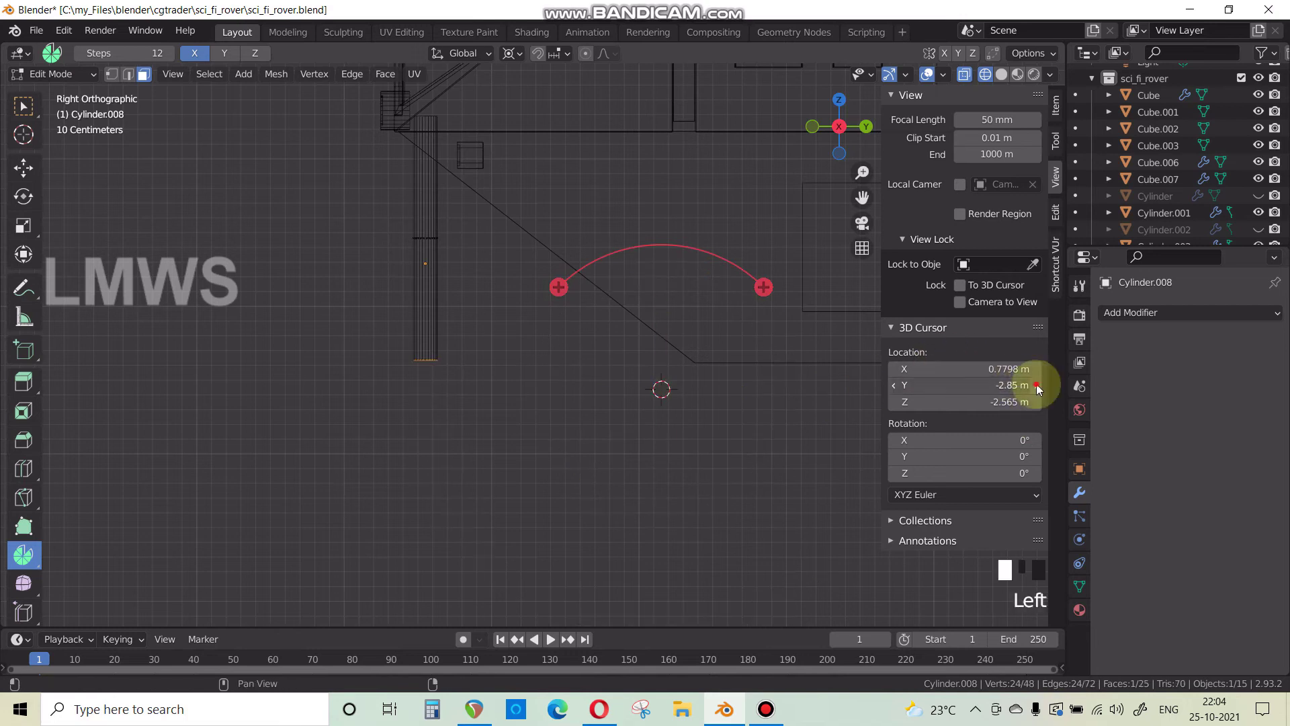
Set the 3D cursor to Y -2.45 m and try spinning the tube's cap face around X with 12 steps.
click(1036, 385)
click(1037, 385)
click(1037, 385)
click(1037, 385)
drag(616, 286, 440, 390)
scroll(440, 390, down, 2)
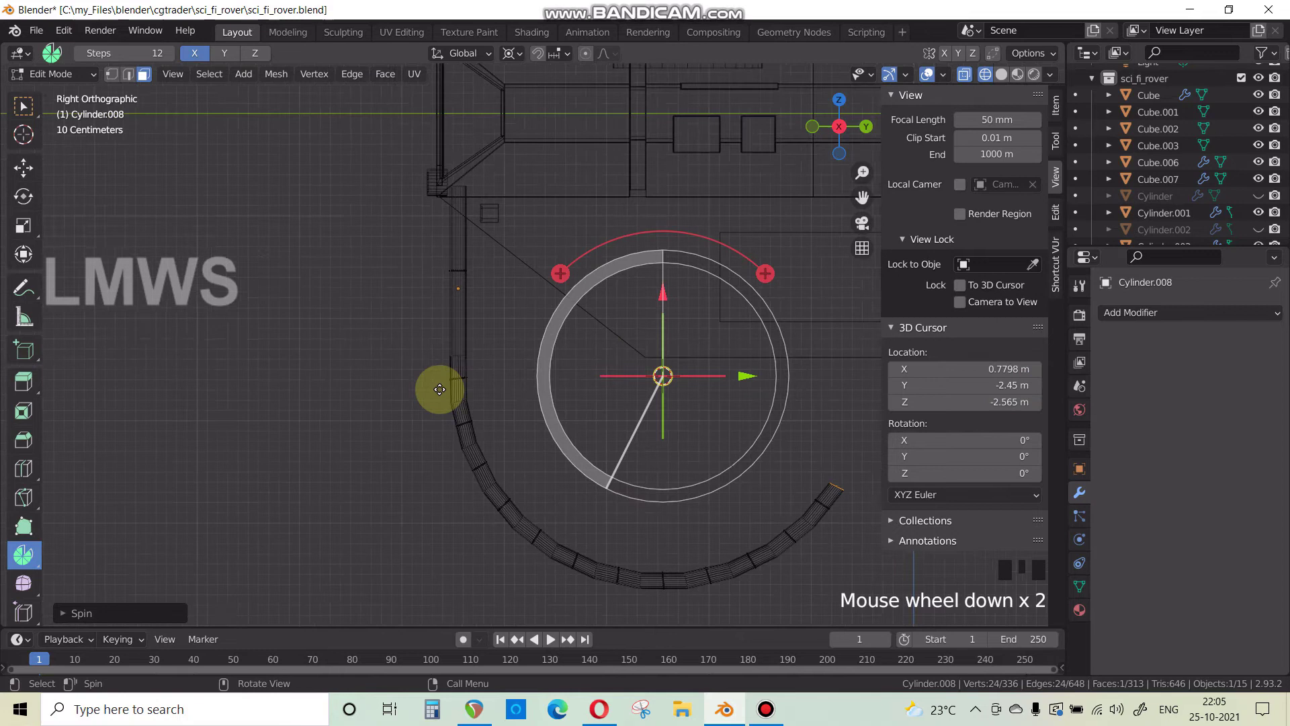
shift+middle_drag(439, 389, 403, 308)
Set the spin angle to 90°, check the bend against the rover, and undo the spin.
click(115, 613)
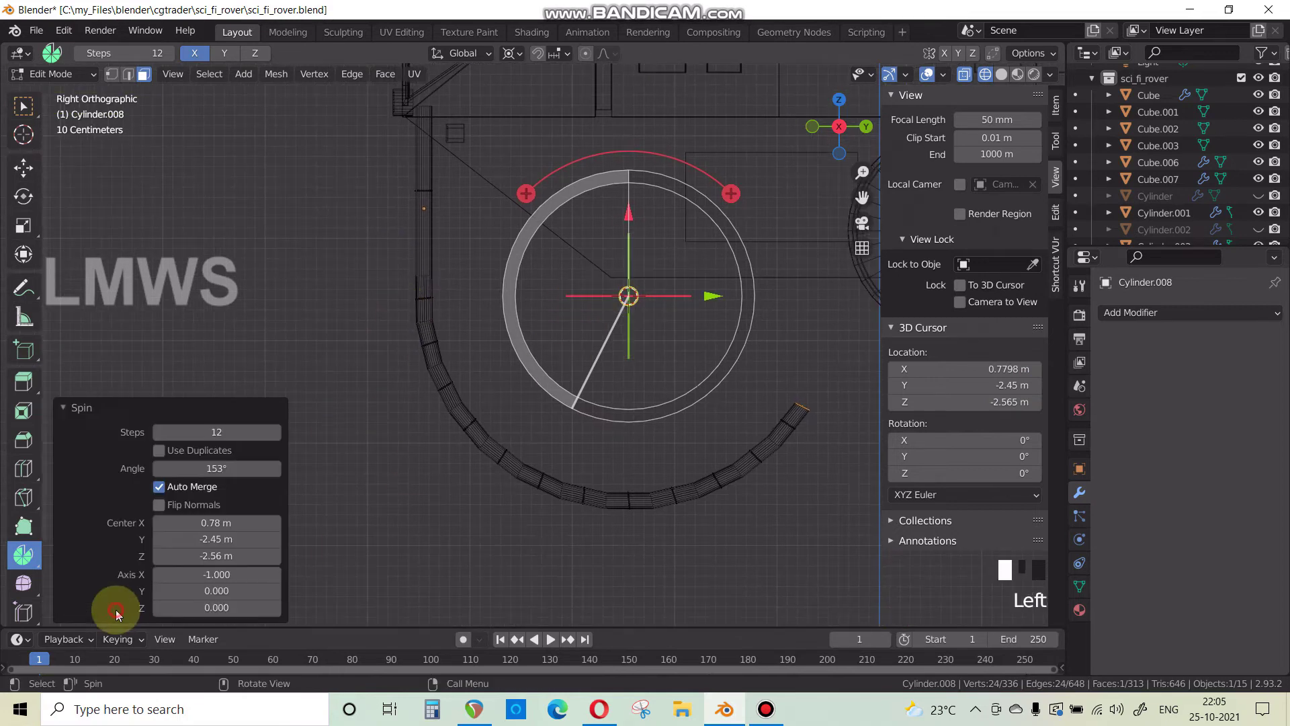
text(9)
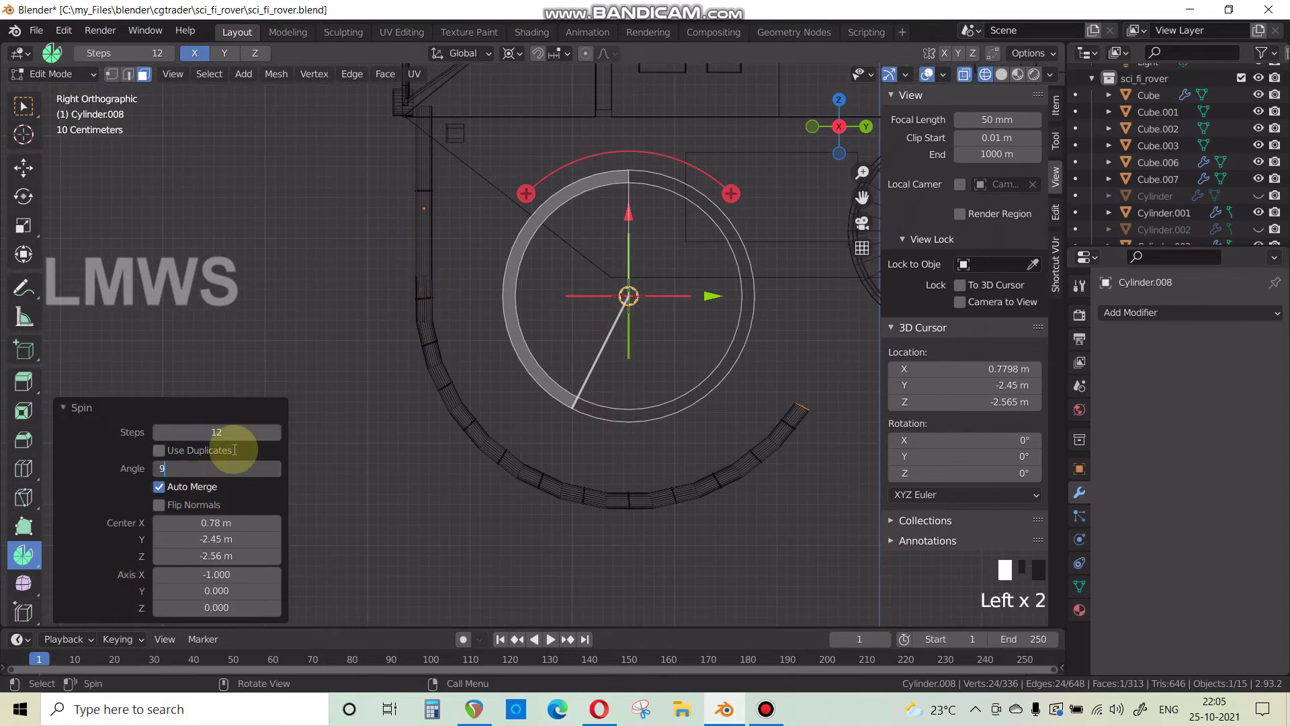
text(0)
key(Return)
scroll(436, 363, down, 5)
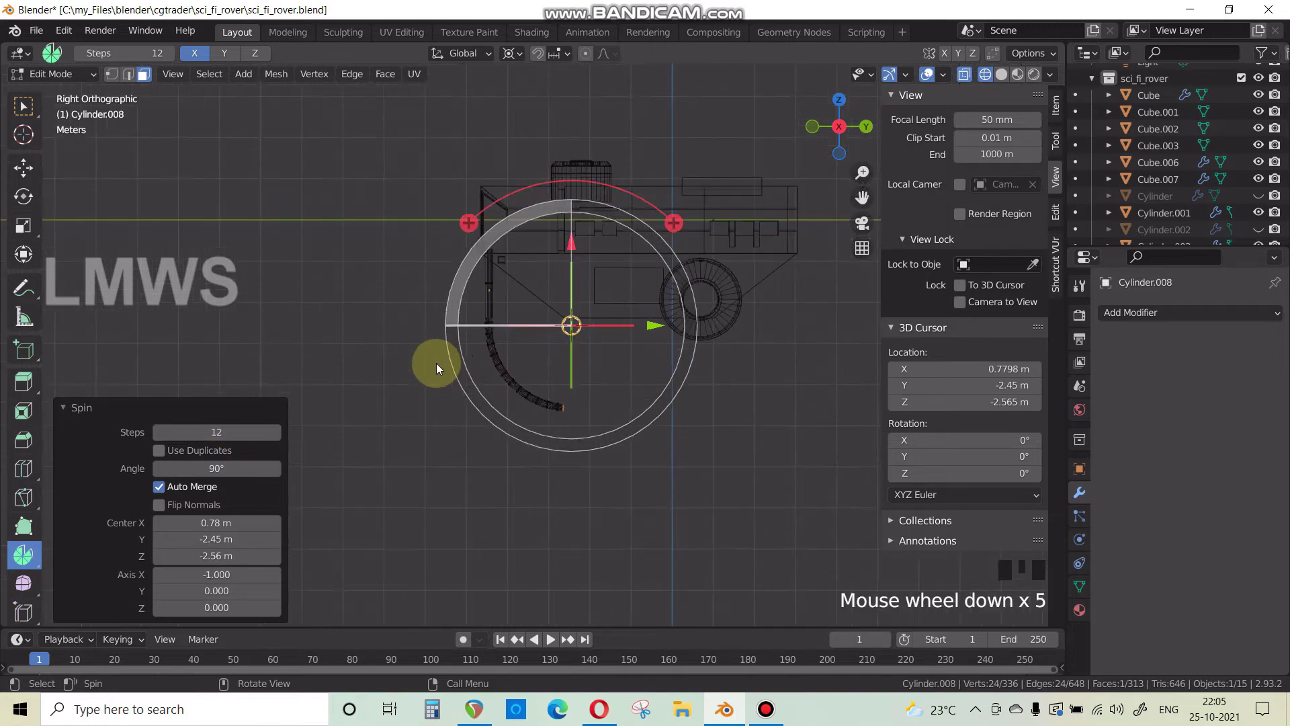
scroll(436, 363, up, 4)
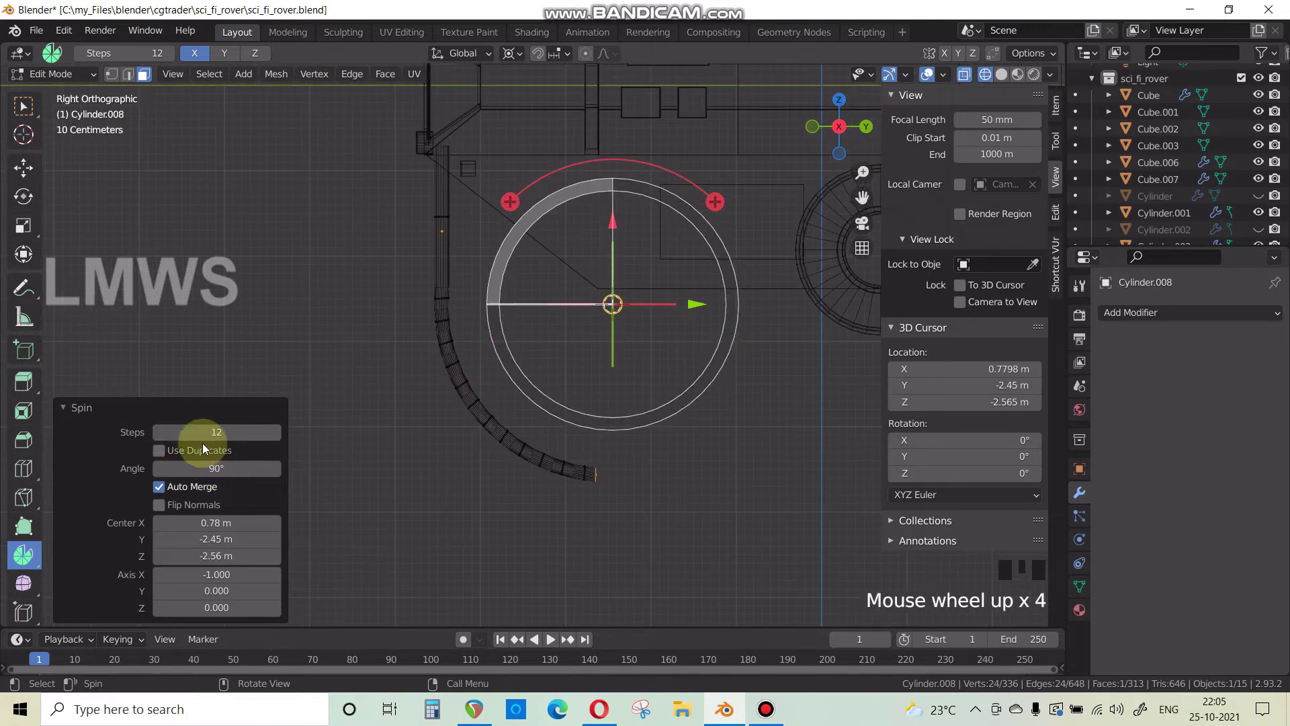
click(99, 418)
key(ctrl+z)
key(ctrl+z)
key(ctrl+z)
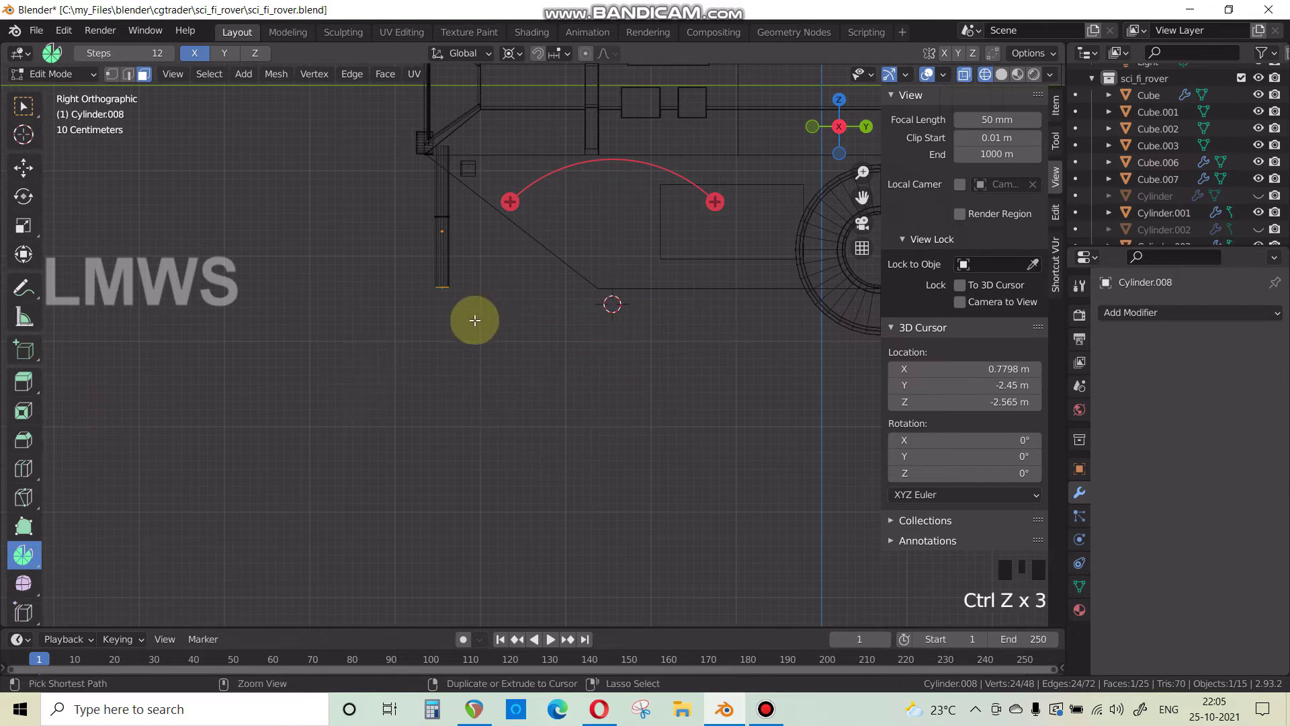
Switch to solid shading and delete the front tube object.
shift+middle_drag(475, 320, 446, 455)
click(1001, 74)
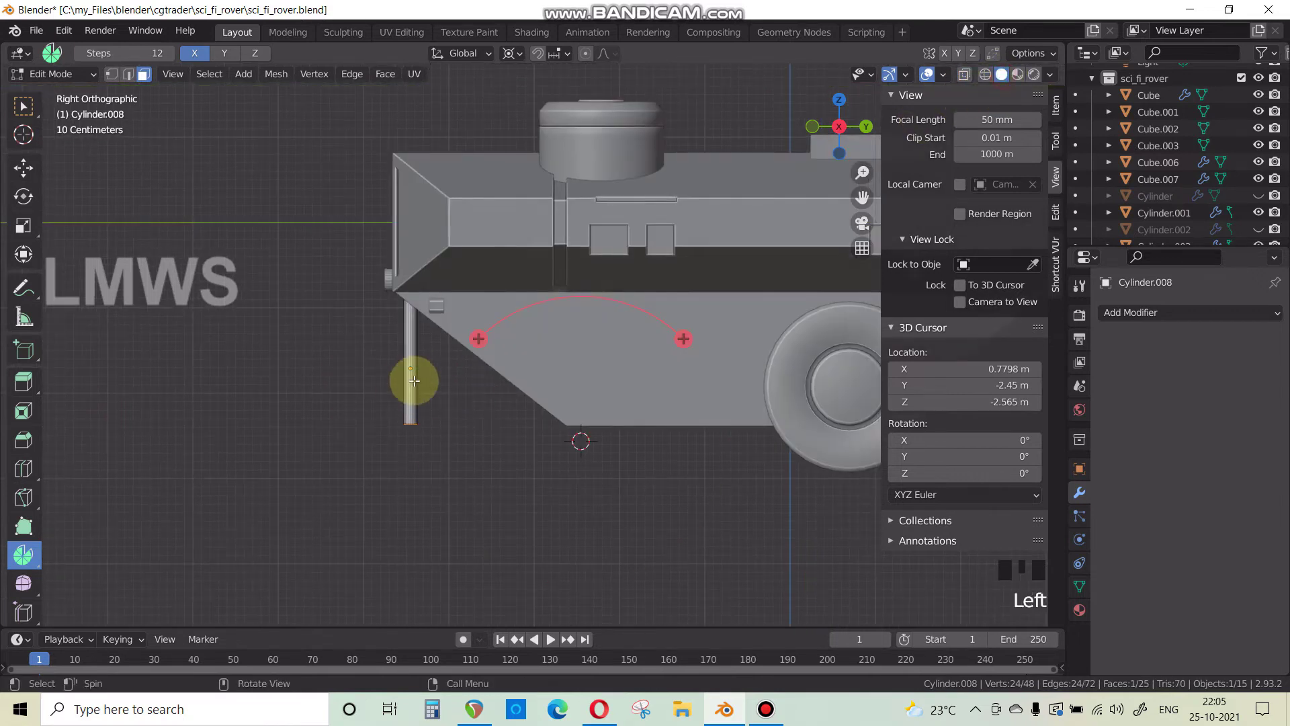
scroll(504, 368, down, 1)
middle_drag(504, 369, 469, 403)
scroll(453, 398, up, 2)
key(Tab)
key(x)
click(590, 401)
click(452, 321)
key(x)
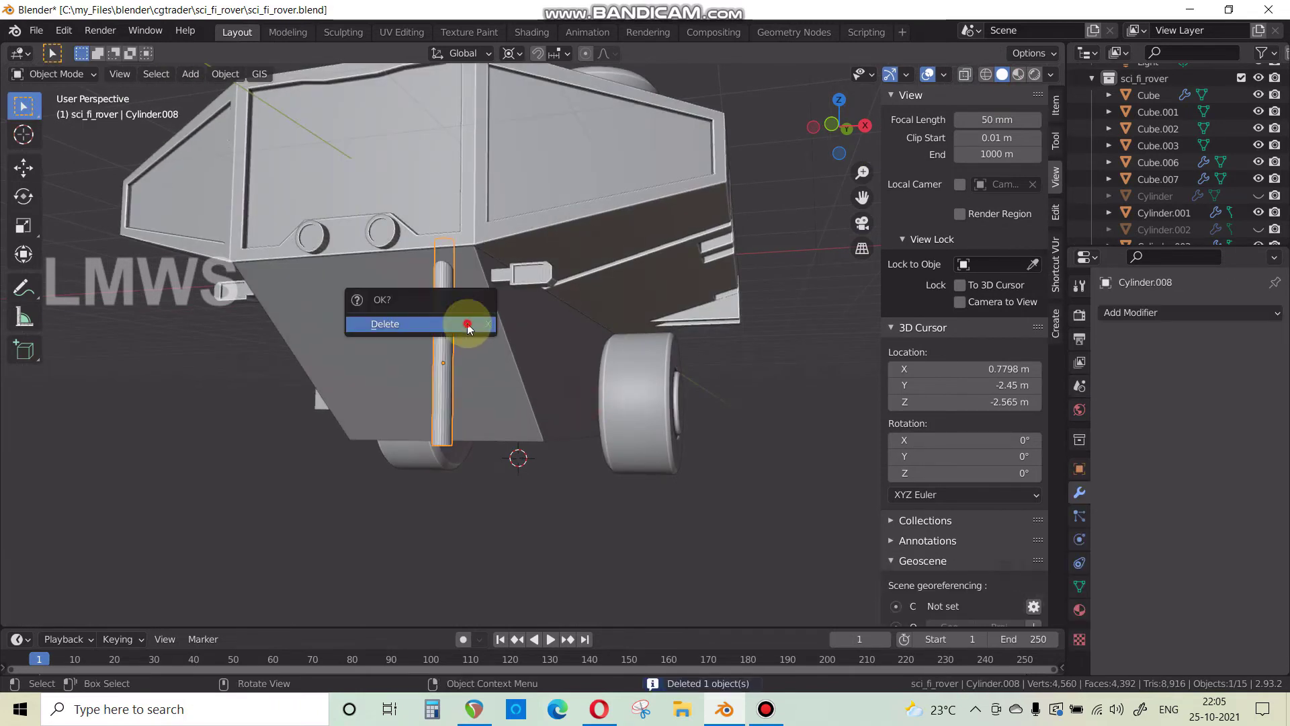
click(462, 323)
Try snapping the 3D cursor to the current face selection of the upper hull in Edit Mode.
click(454, 247)
key(Tab)
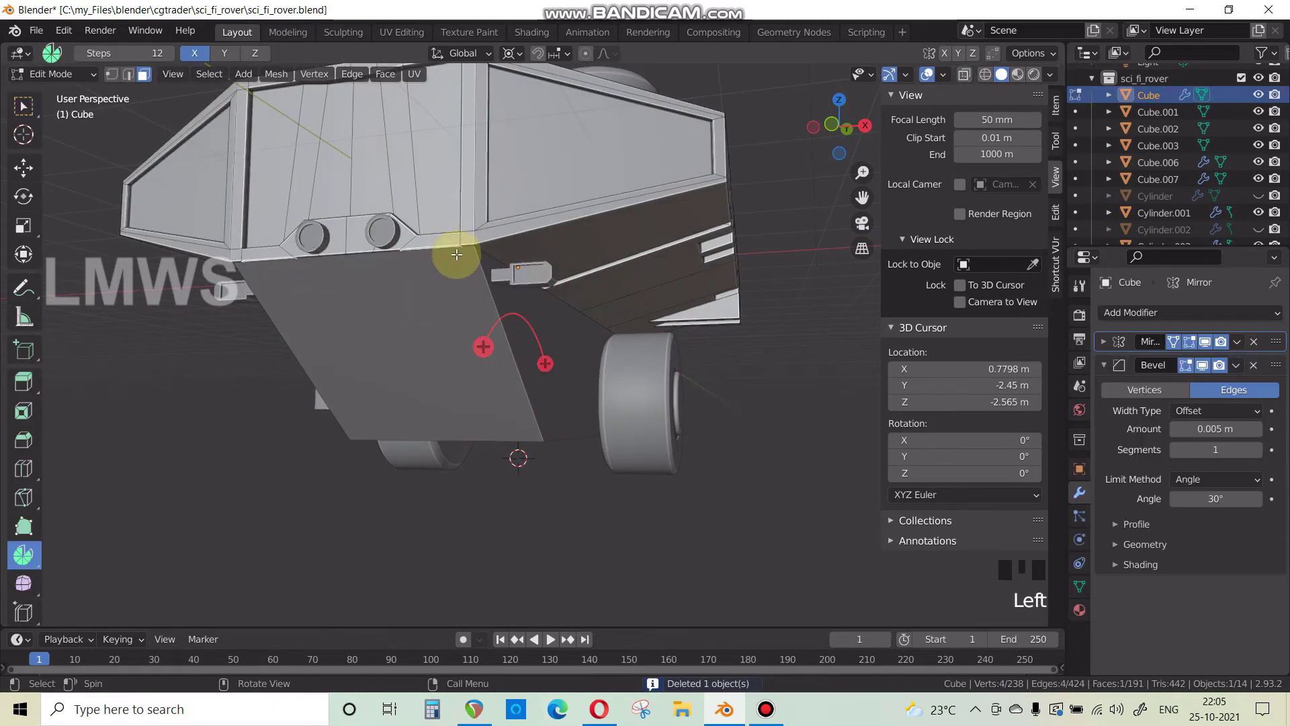
click(23, 105)
key(shift+s)
click(522, 393)
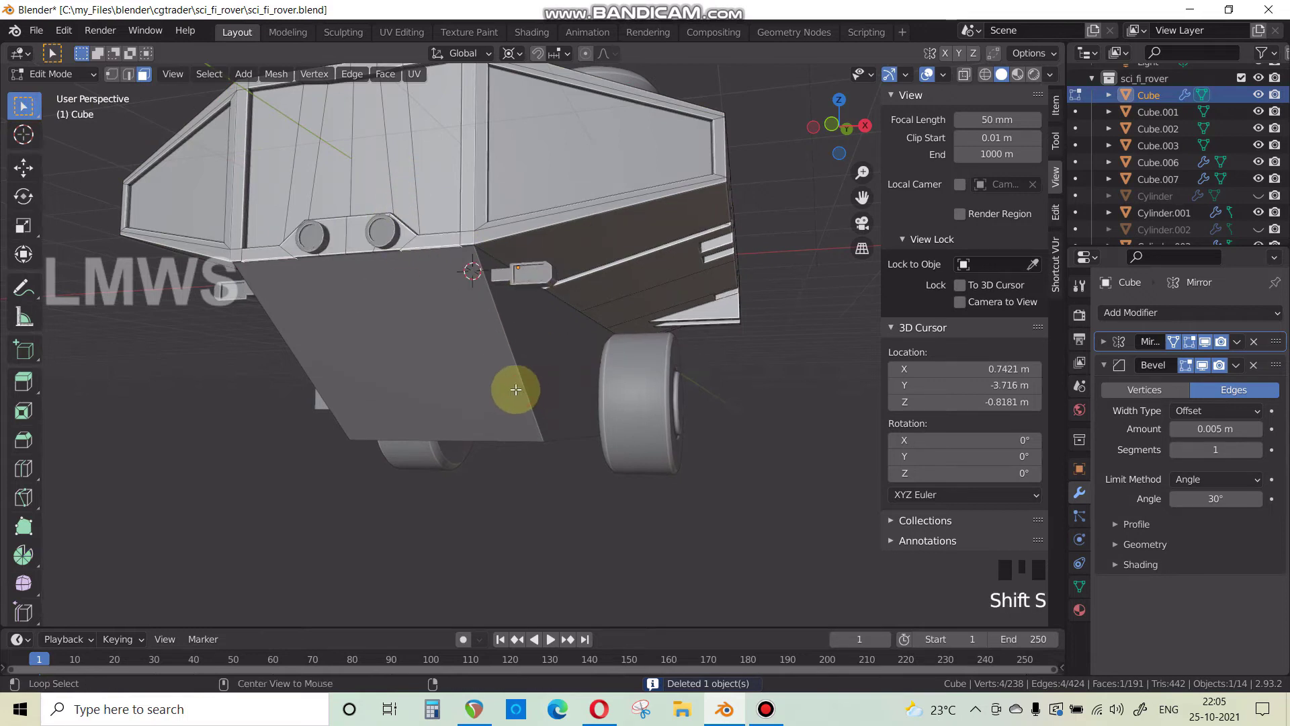
key(alt+a)
Select the small lower front face beside the round lights on the upper hull and snap the 3D cursor to it.
middle_drag(472, 270, 386, 291)
key(Tab)
click(385, 289)
key(Tab)
key(Tab)
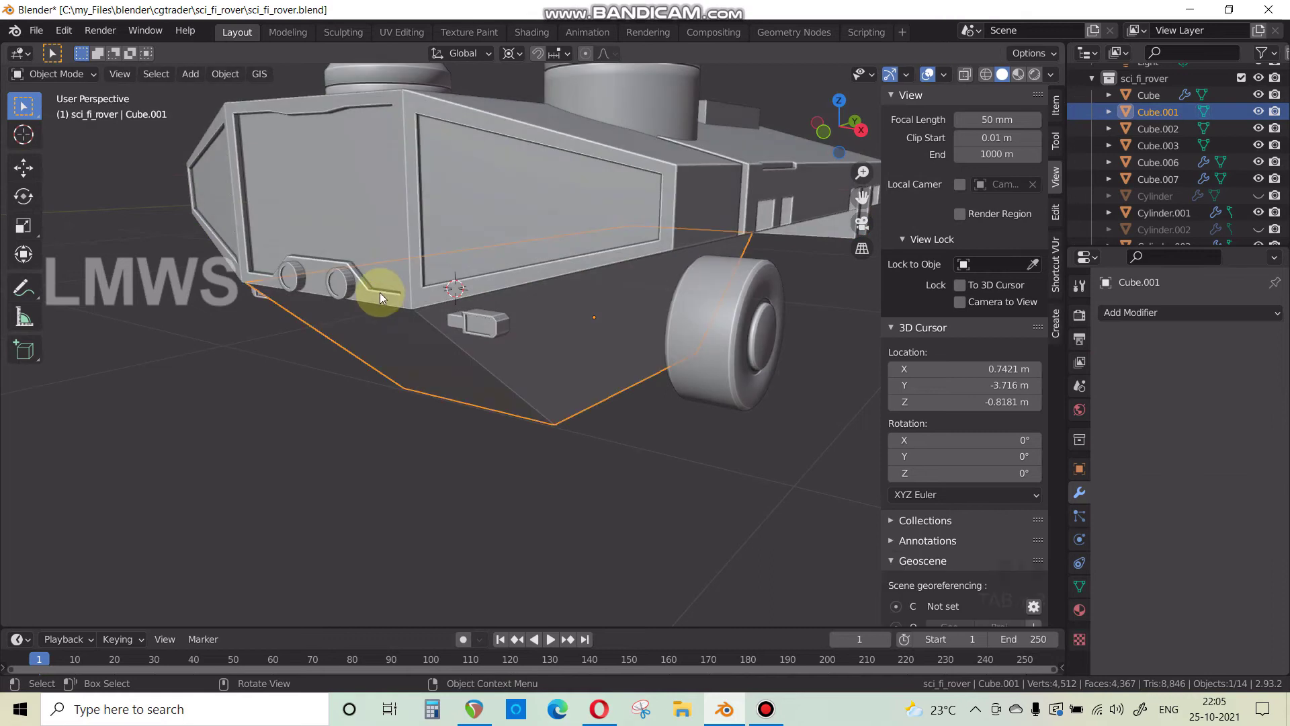
click(381, 293)
key(Tab)
click(385, 299)
key(shift+s)
click(503, 450)
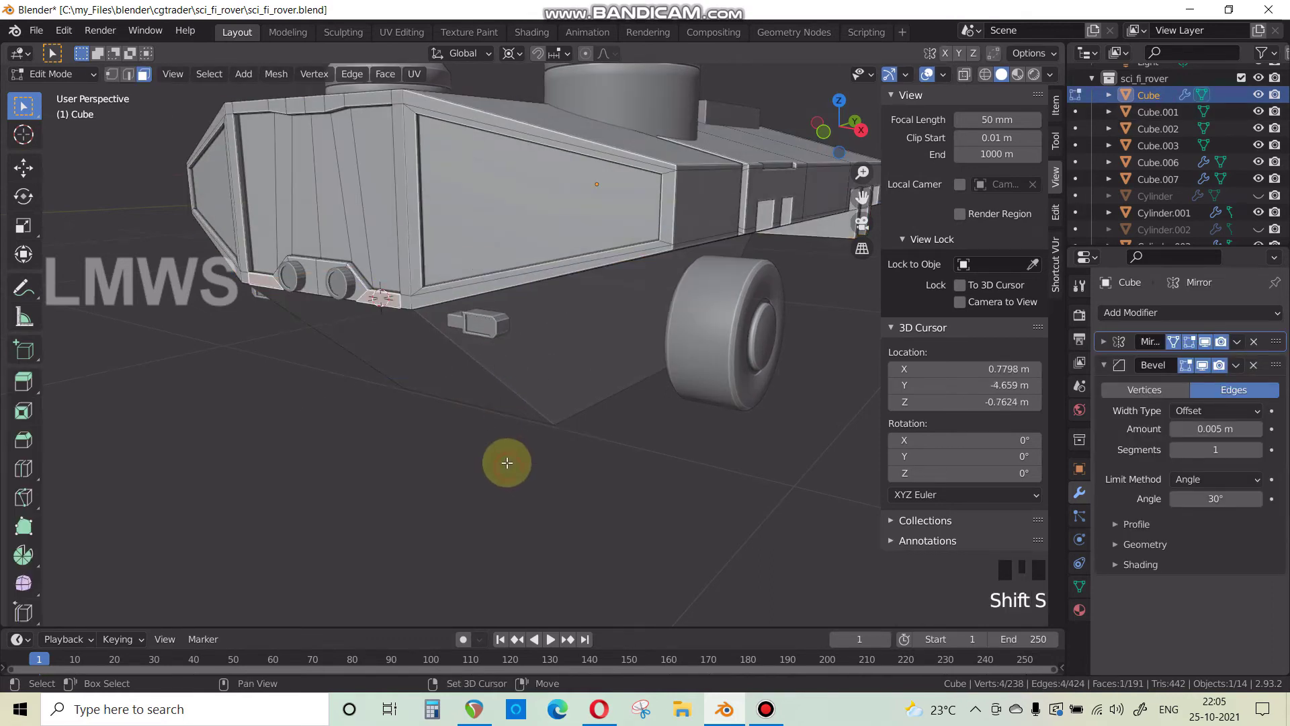
Add a Path curve at the 3D cursor and rotate its points 90° around Y so it stands vertically.
key(Tab)
scroll(475, 369, down, 3)
key(shift+a)
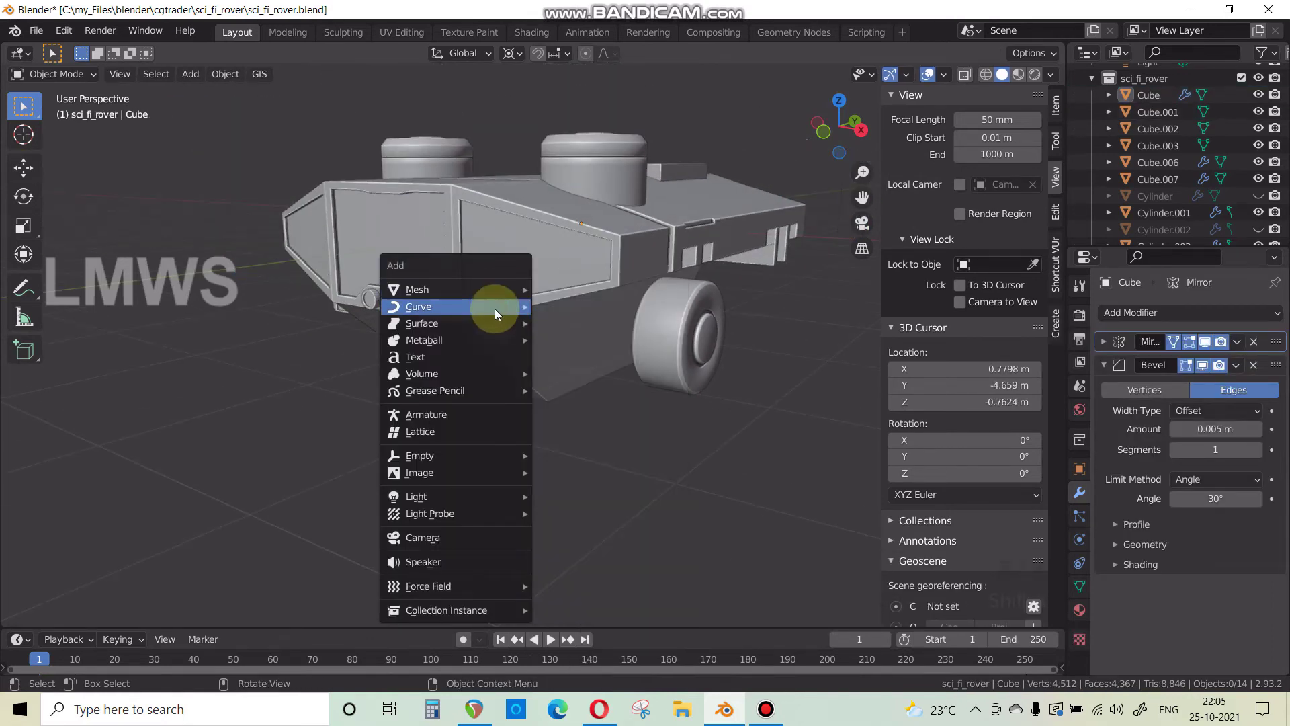
mouse_move(541, 303)
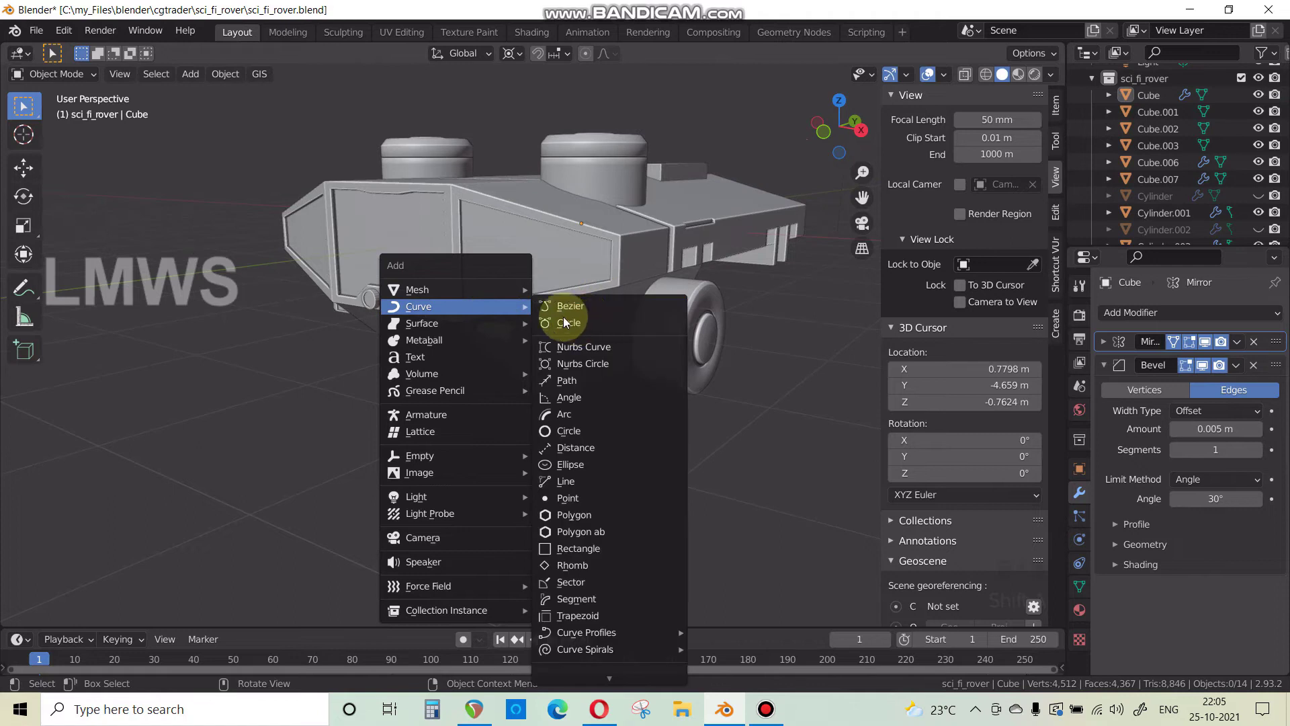
click(574, 376)
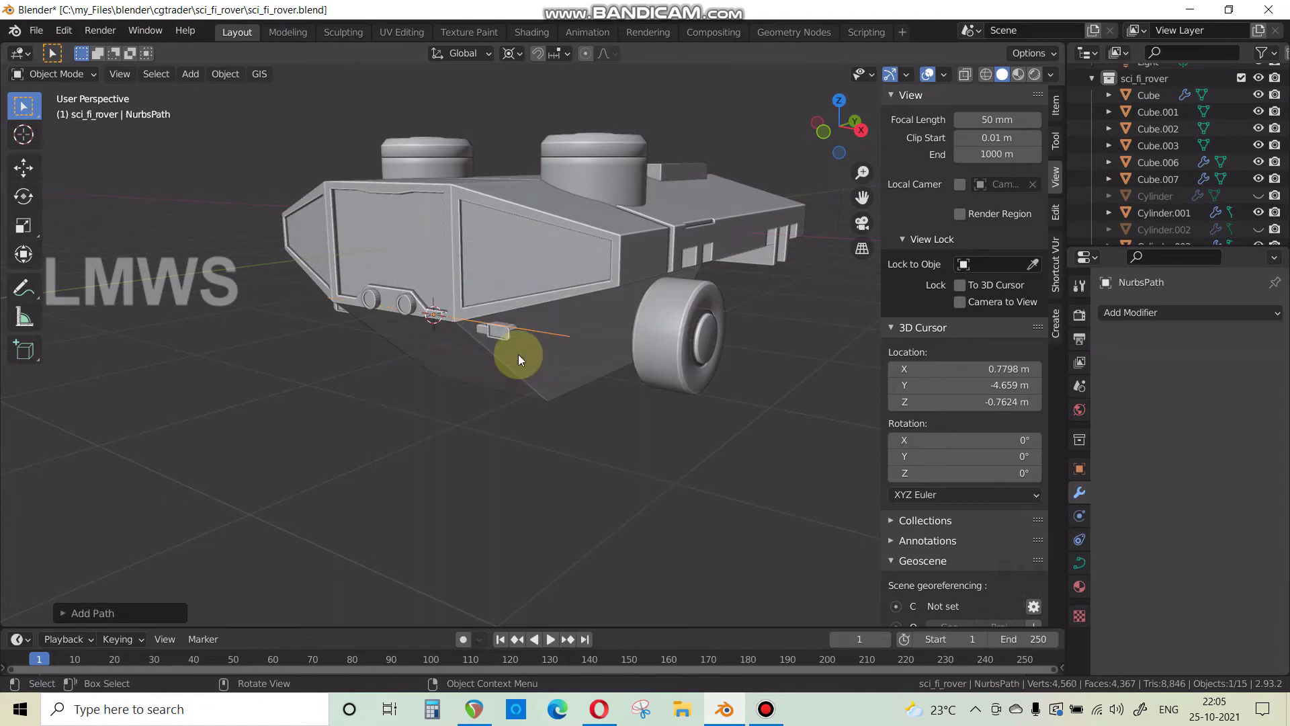
key(Tab)
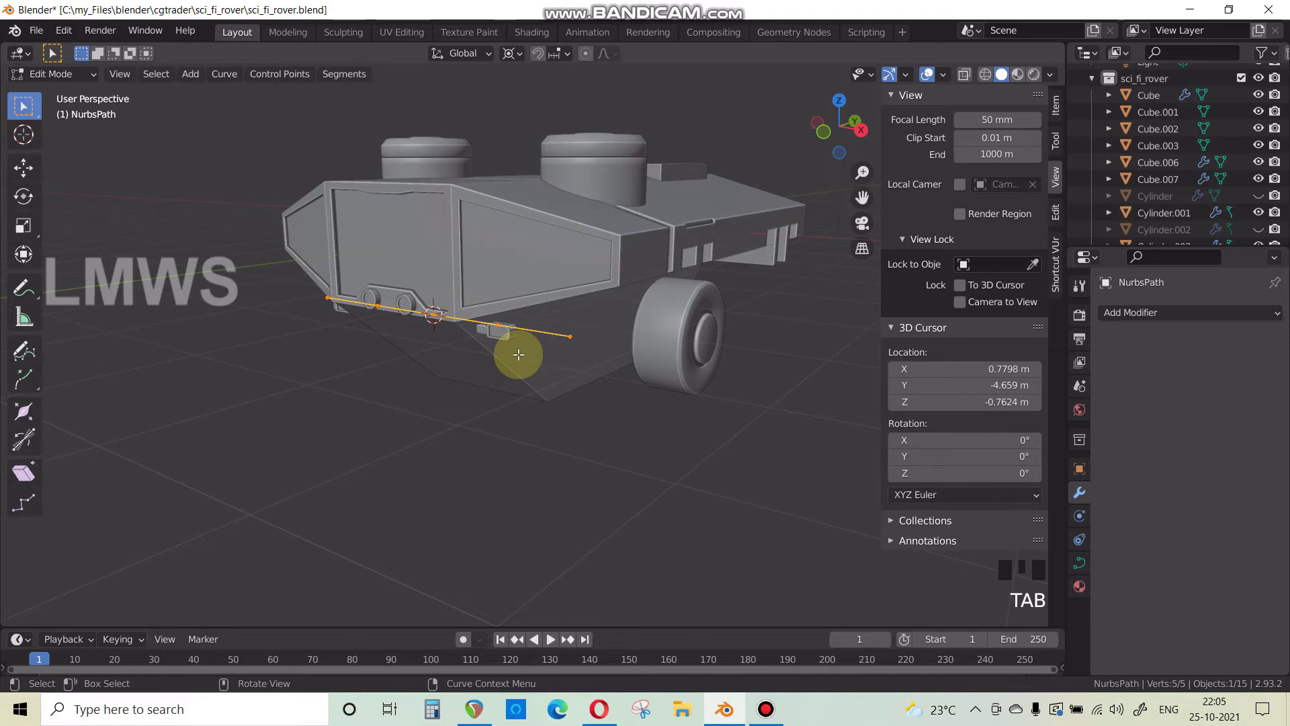
key(r)
text(x)
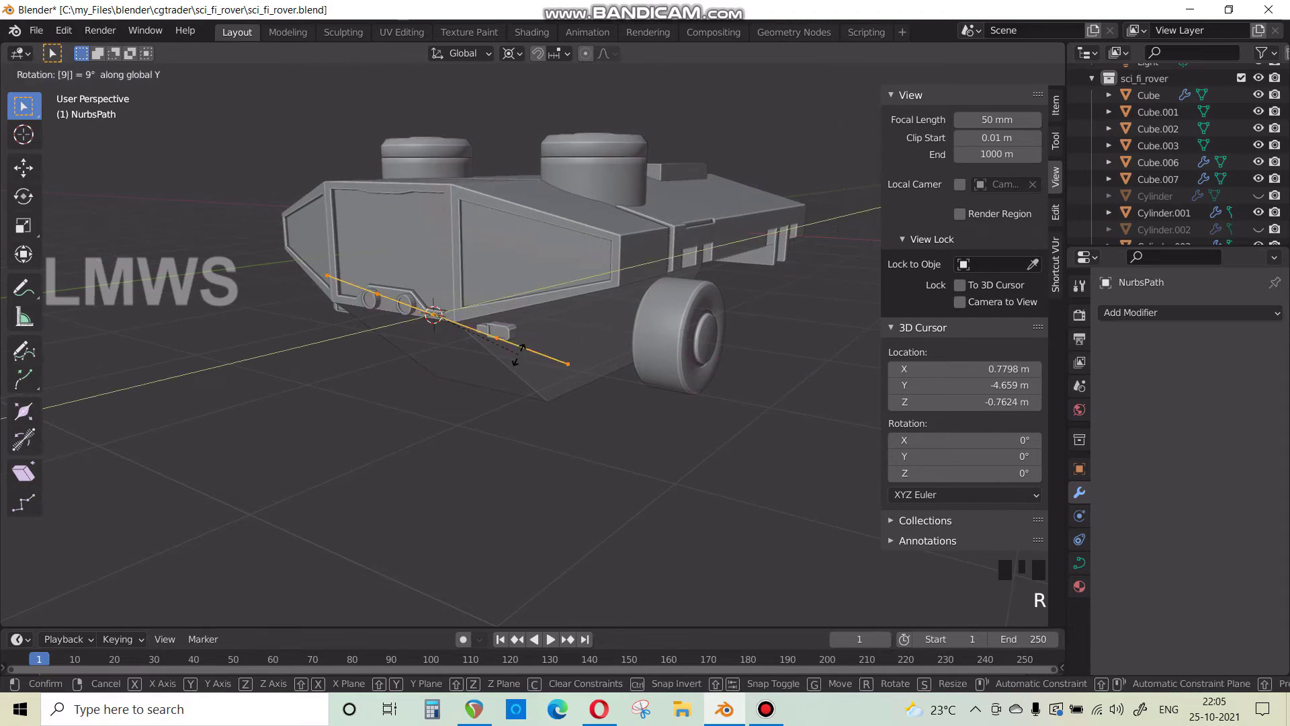
text(0)
click(518, 354)
Delete the path's two upper control points and change the transform pivot point.
scroll(496, 330, up, 2)
click(411, 205)
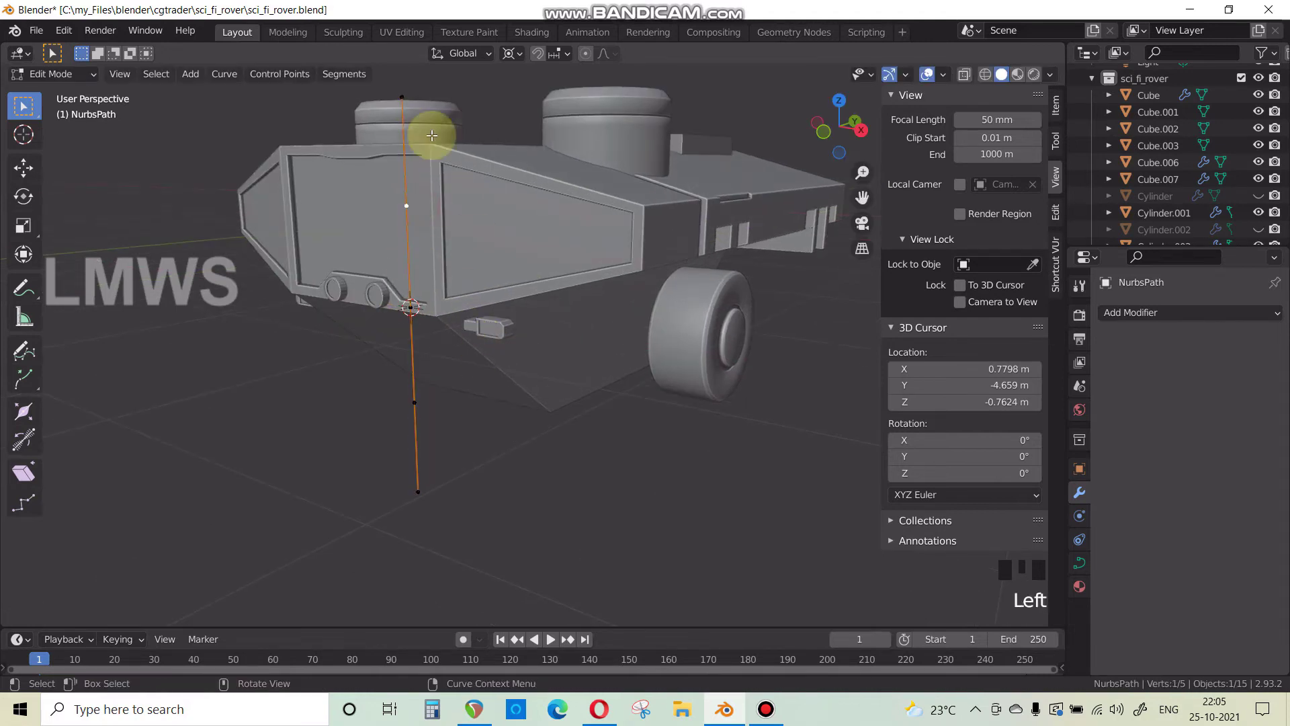
shift+click(408, 105)
key(x)
click(685, 159)
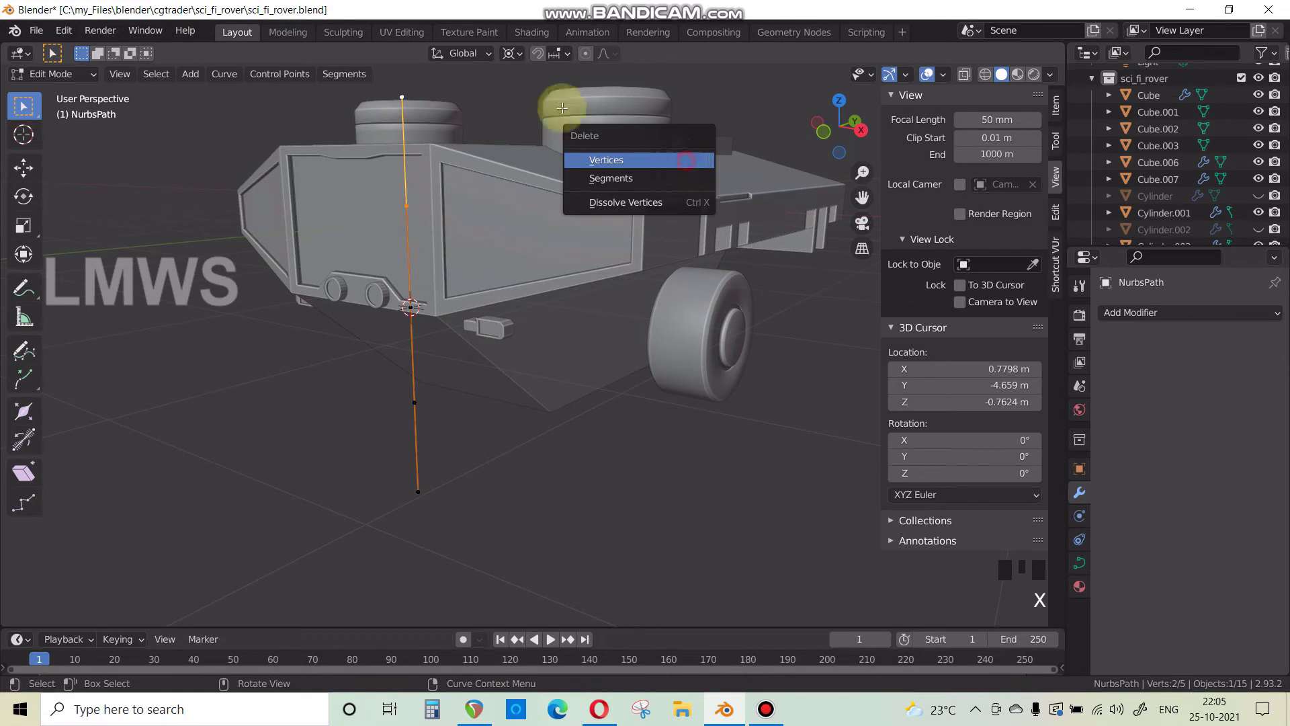
click(521, 54)
click(522, 132)
In right orthographic view, extrude the path's bottom end point along Y beneath the hull.
click(416, 408)
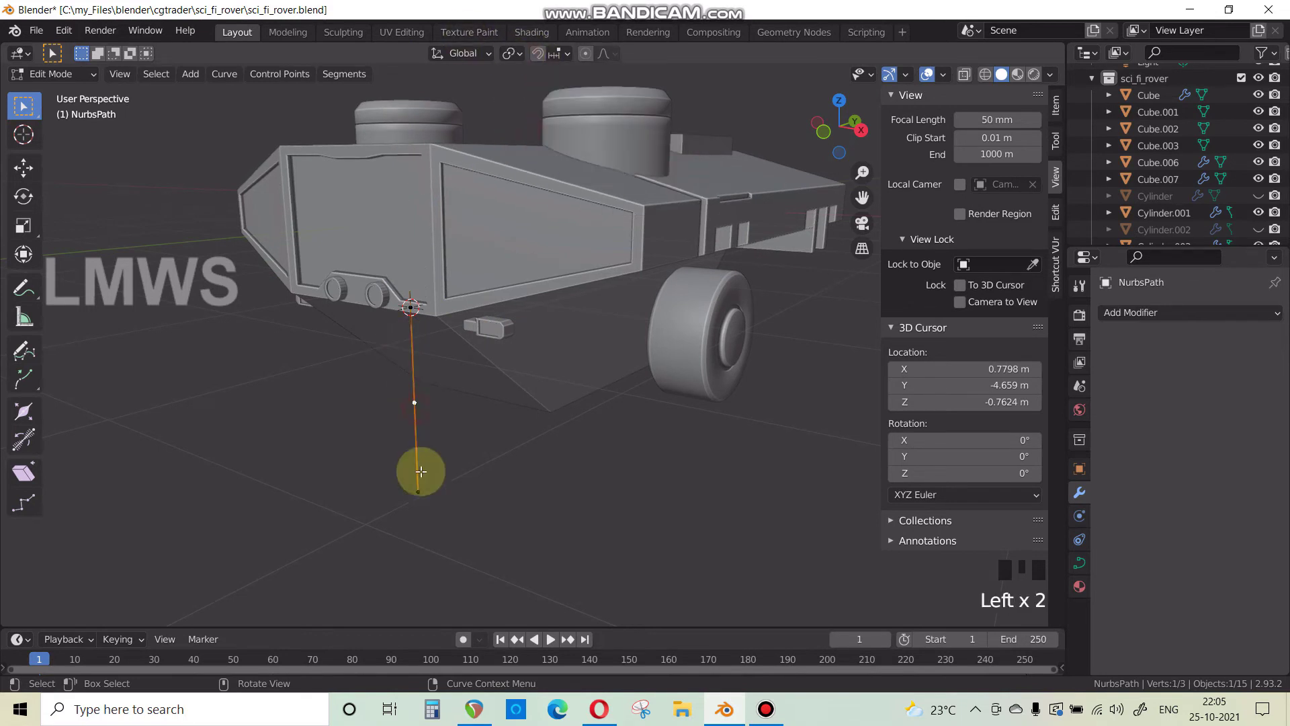
click(417, 485)
key(KP_3)
scroll(337, 412, up, 2)
click(383, 398)
scroll(381, 404, down, 1)
scroll(381, 404, up, 1)
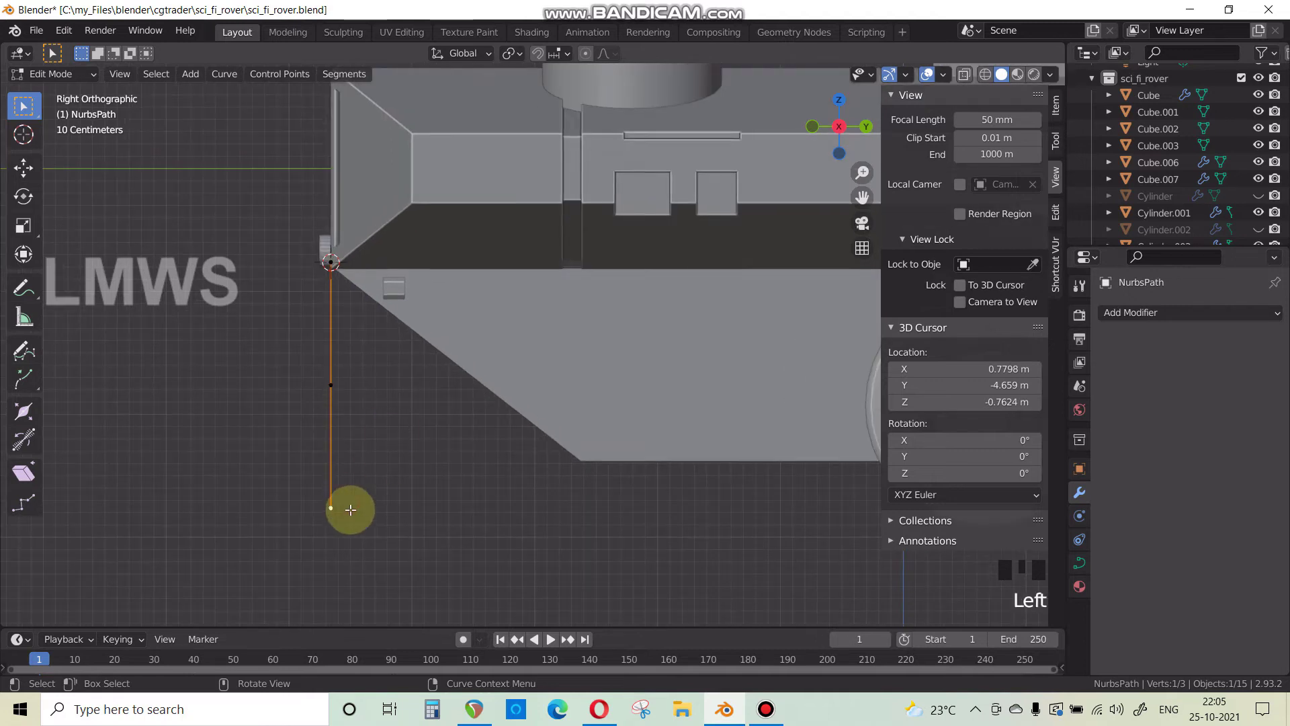
key(e)
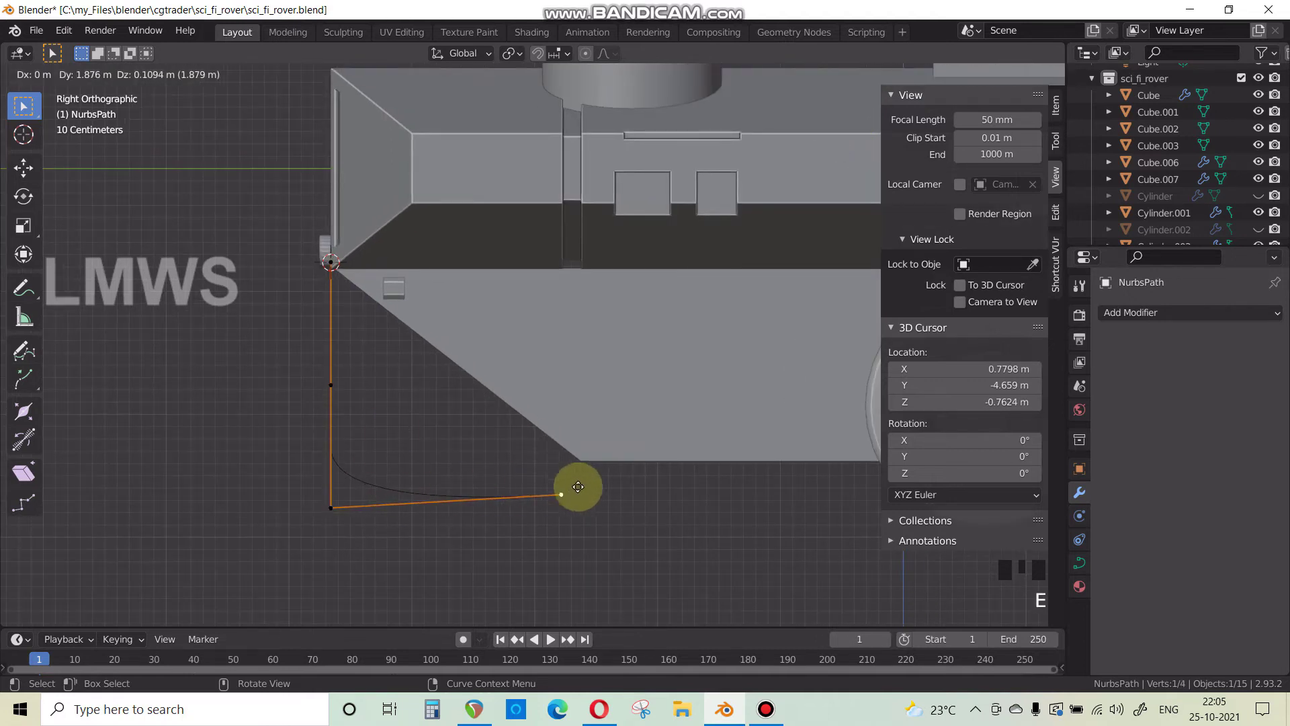
key(y)
click(634, 493)
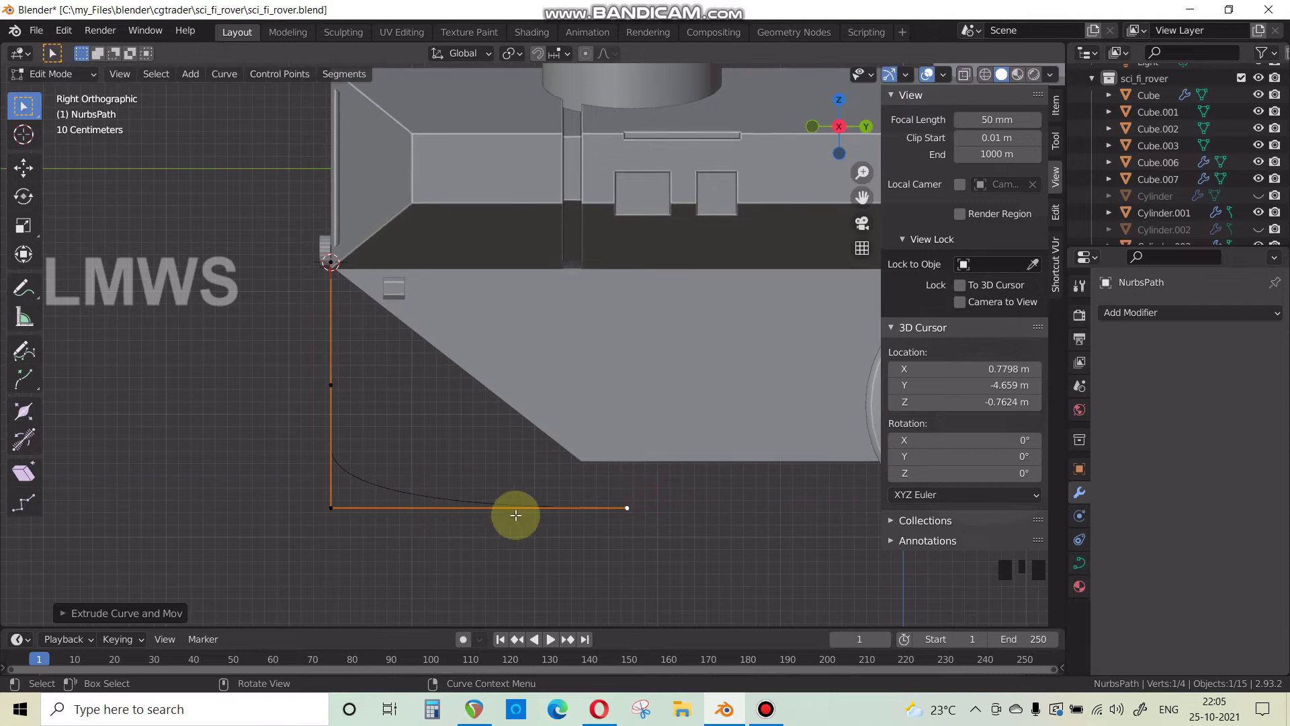
Move the extruded point back about 1.7 m along Y, and extrude another point from it along Y under the hull.
key(g)
key(y)
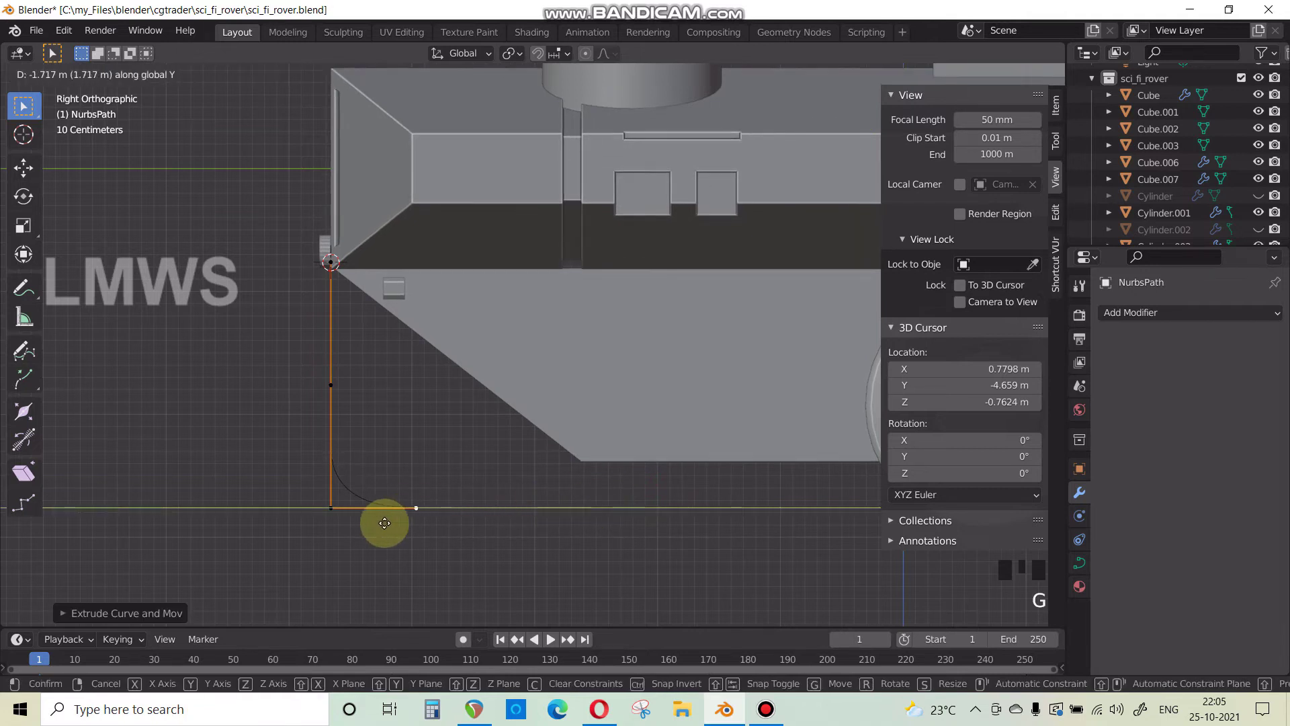
click(384, 523)
key(e)
key(y)
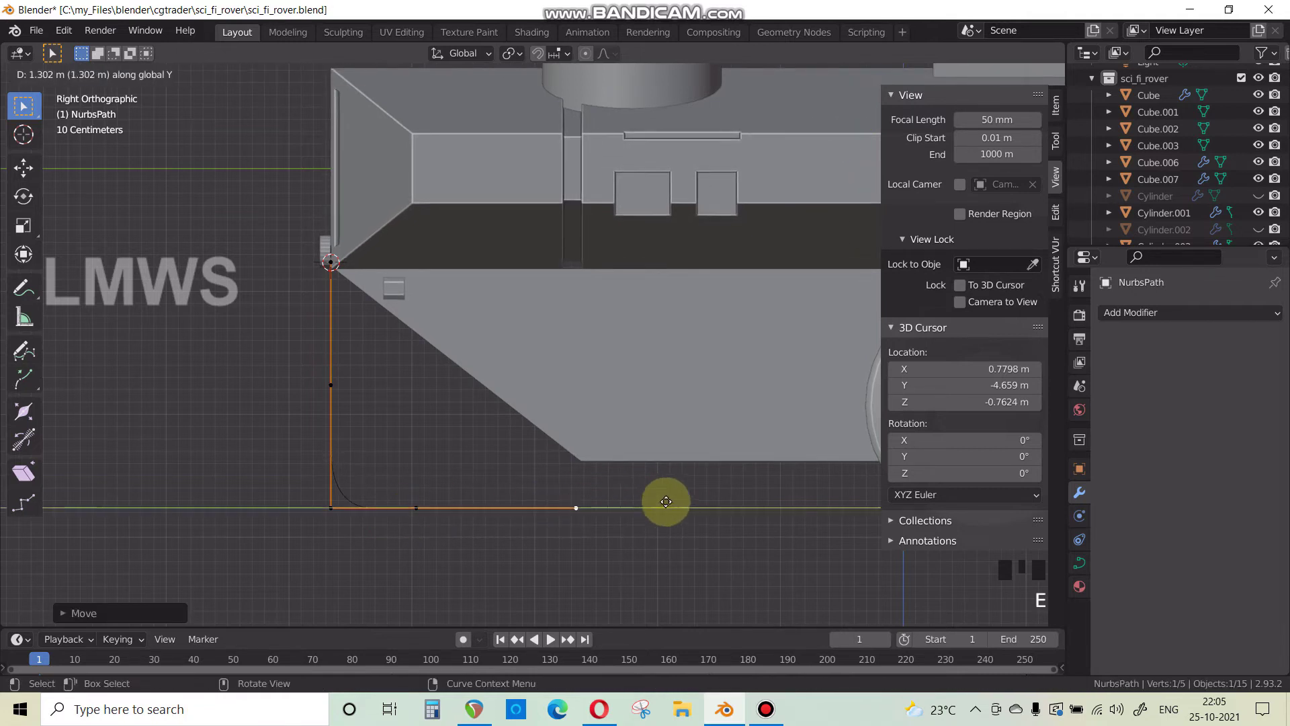
click(626, 505)
middle_drag(268, 441, 311, 476)
key(KP_3)
scroll(275, 446, up, 2)
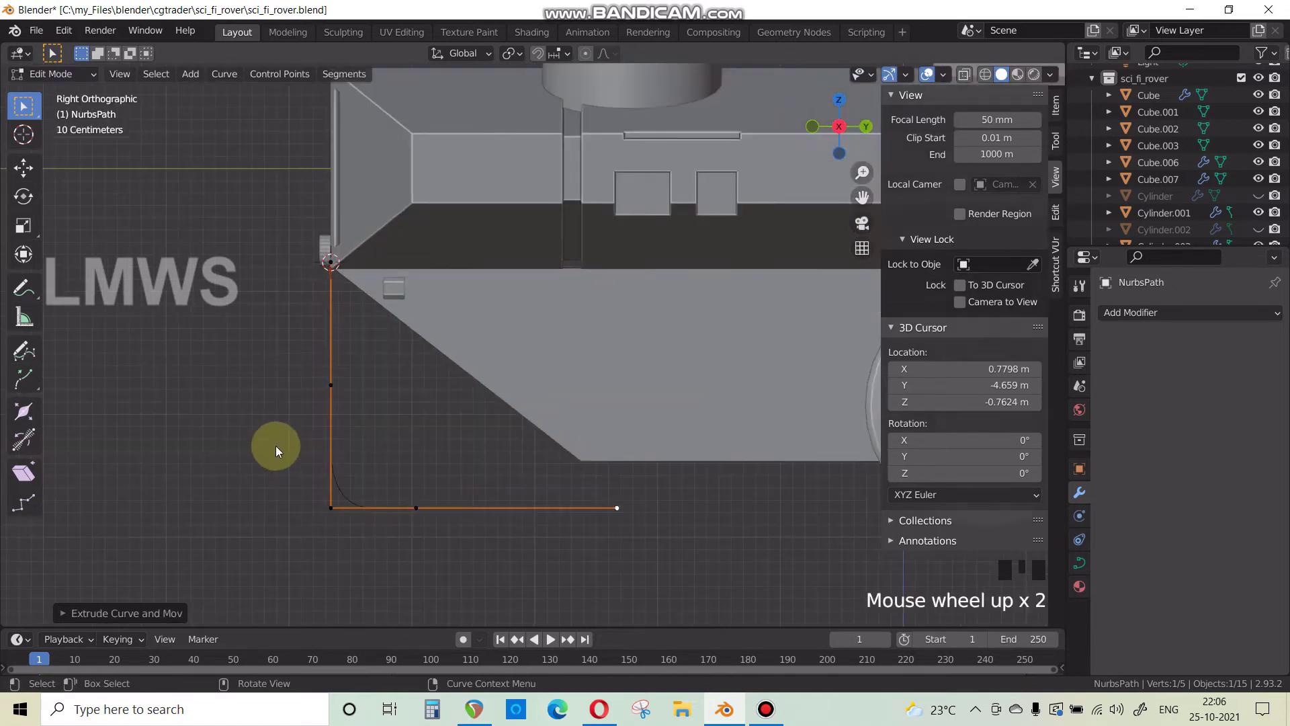
key(Tab)
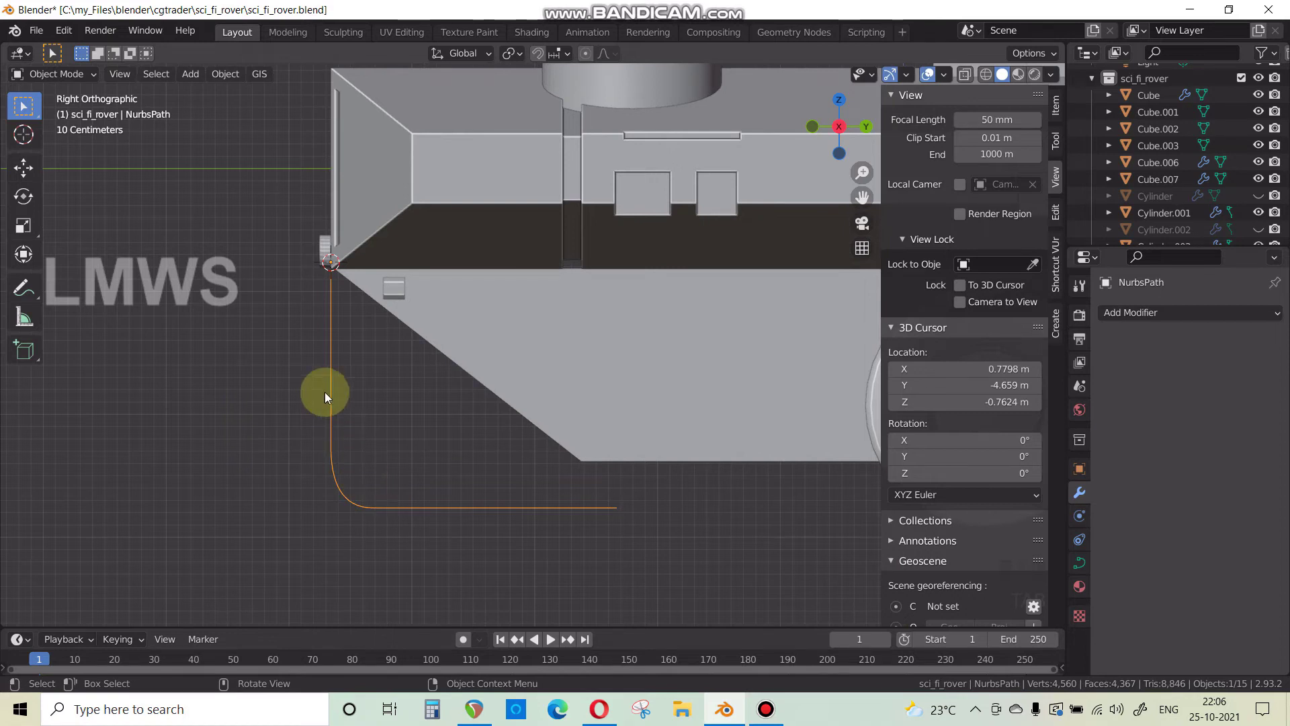
Select all path control points except the rear end point and move them rearward along Y.
key(Tab)
drag(275, 239, 367, 519)
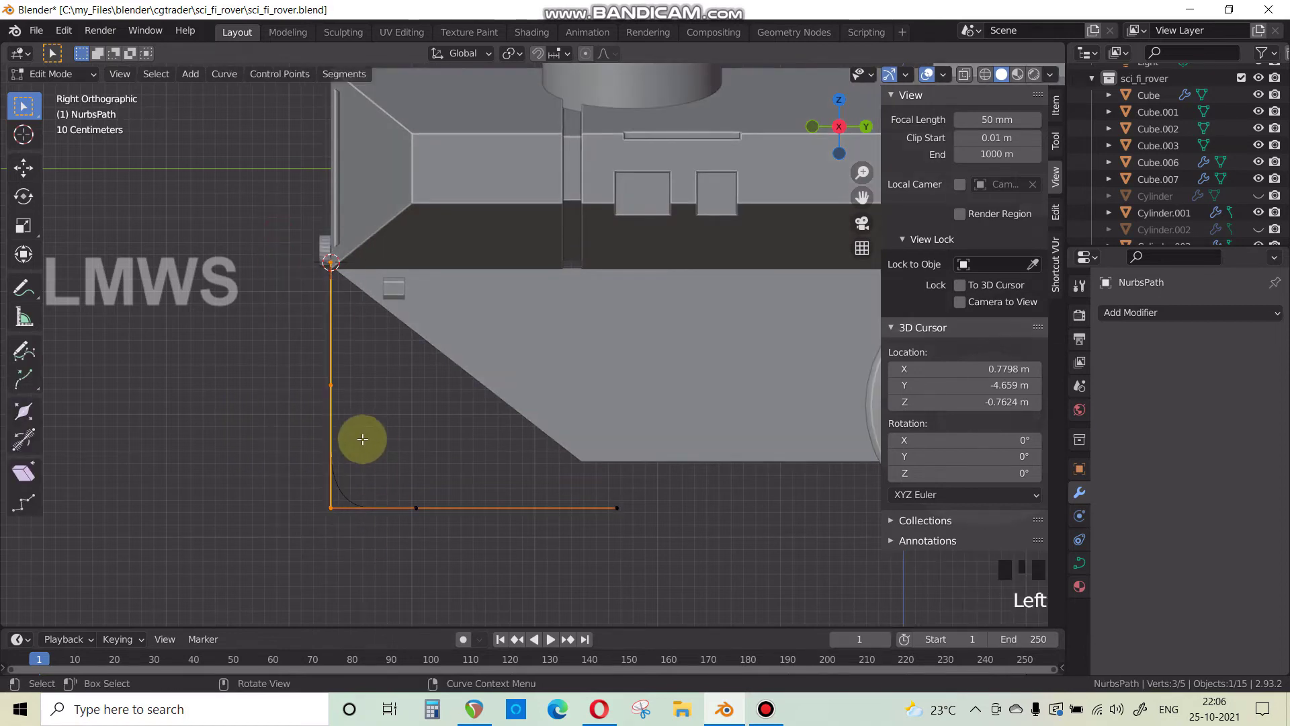
drag(476, 248, 204, 598)
key(g)
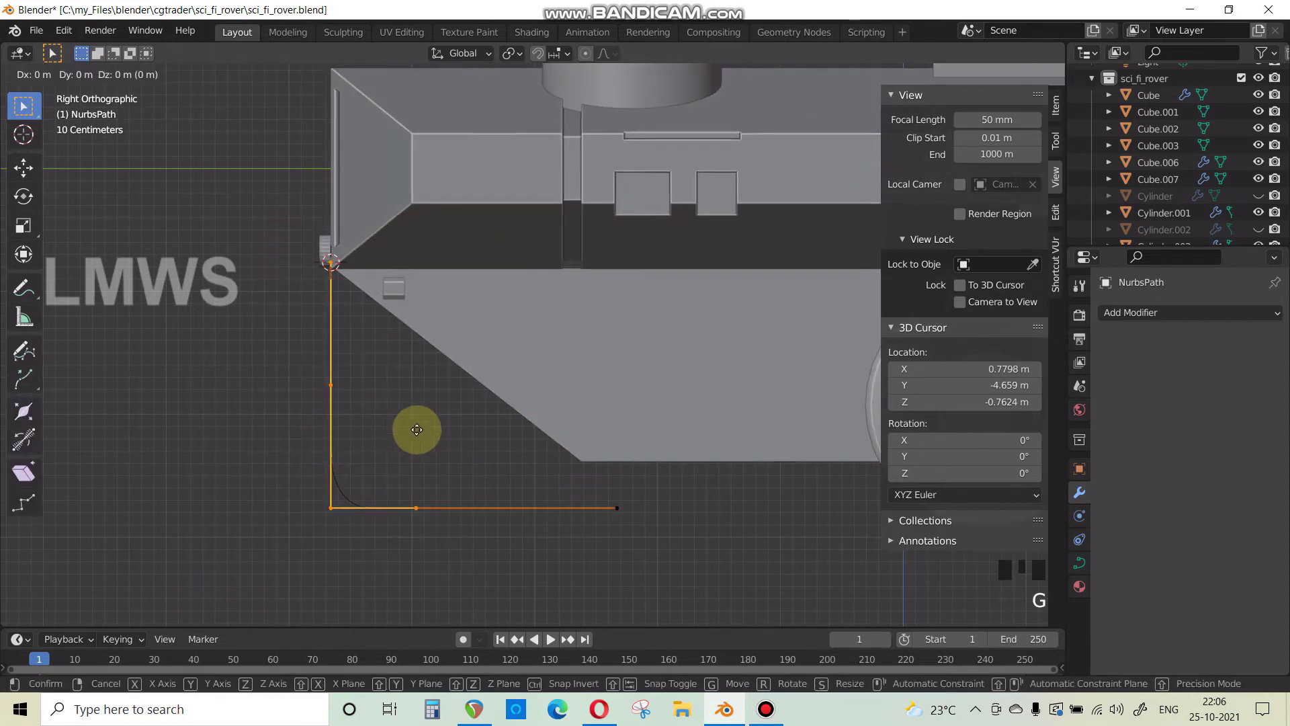
key(y)
click(442, 433)
Move the path's two rear bottom control points further rearward along Y.
drag(460, 490, 685, 549)
key(g)
key(y)
click(548, 511)
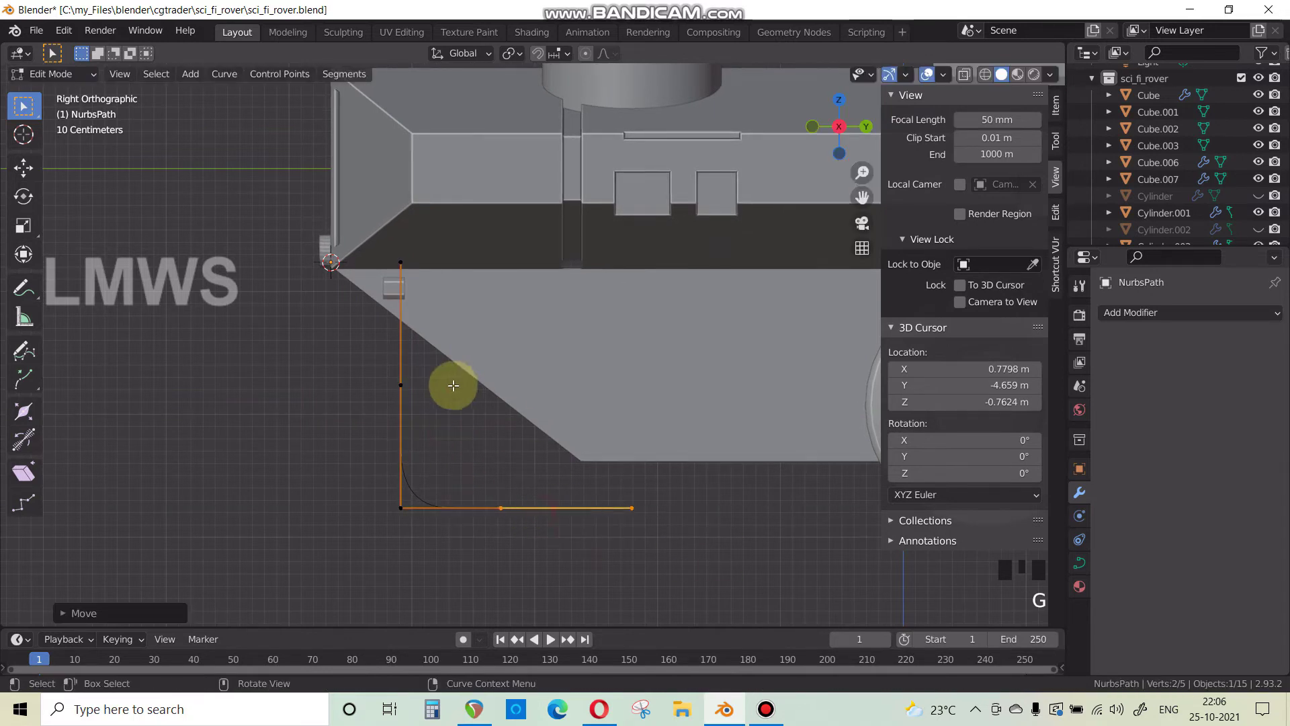
key(g)
key(y)
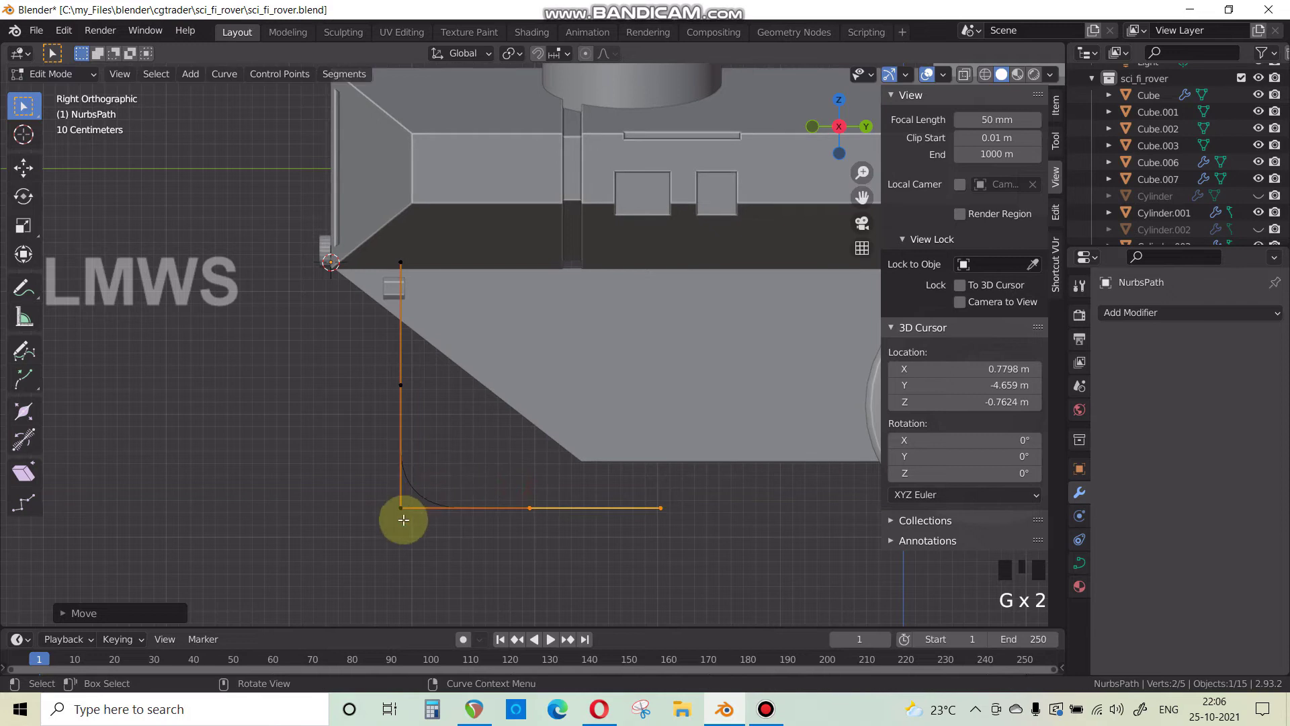
Move the path's bottom corner point about 0.18 m rearward and 0.26 m up, with X locked, to soften the bend.
click(427, 519)
key(g)
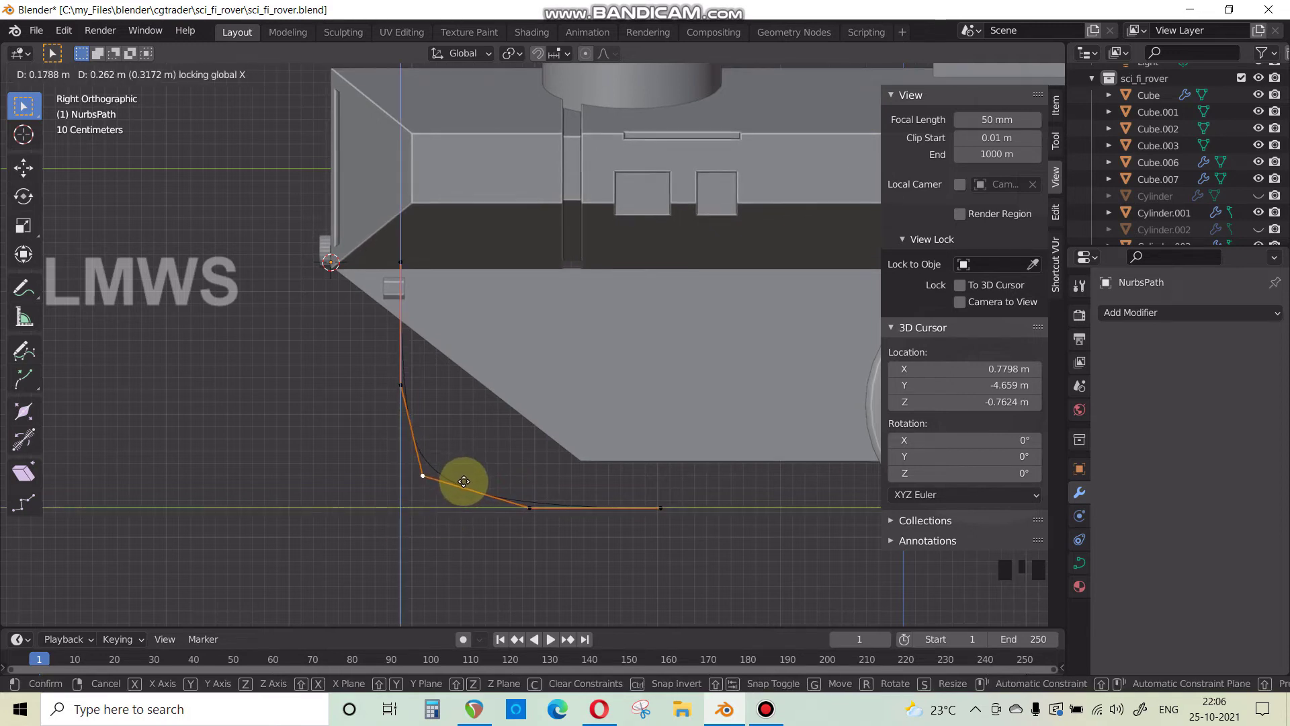
click(463, 479)
key(Tab)
scroll(377, 488, down, 4)
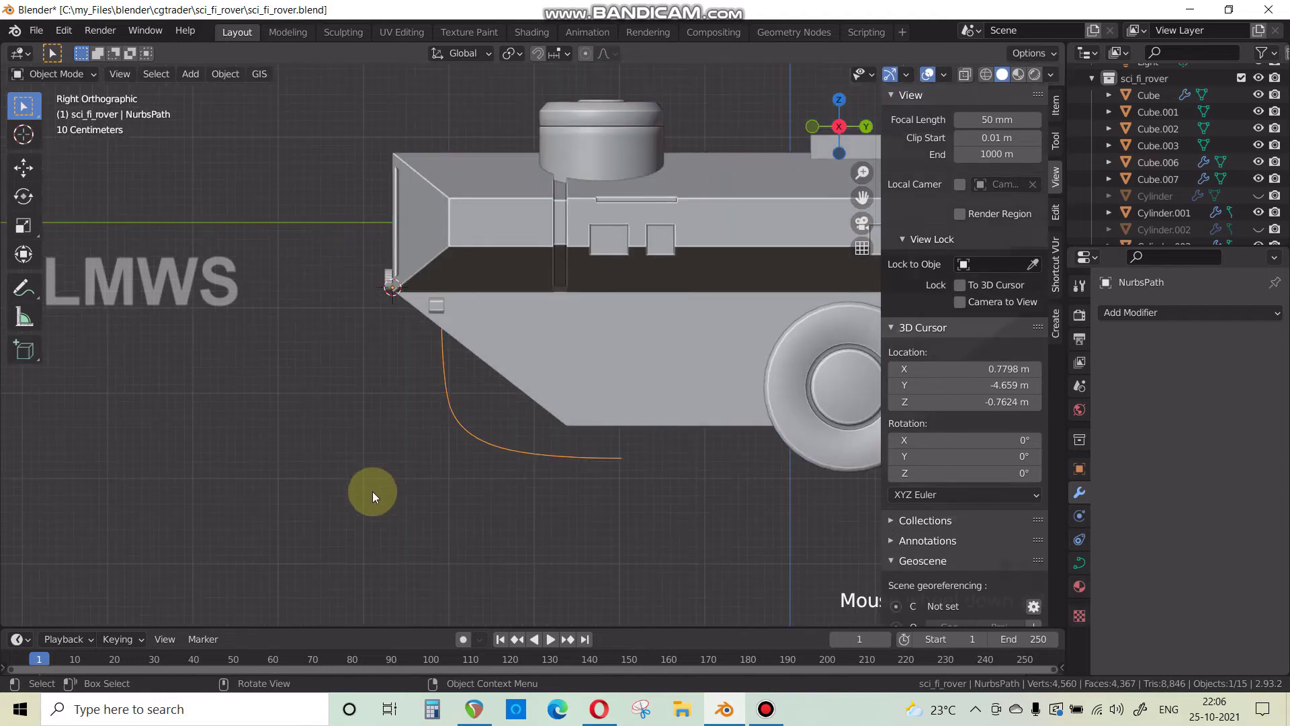
scroll(513, 497, up, 2)
key(Tab)
scroll(599, 461, up, 2)
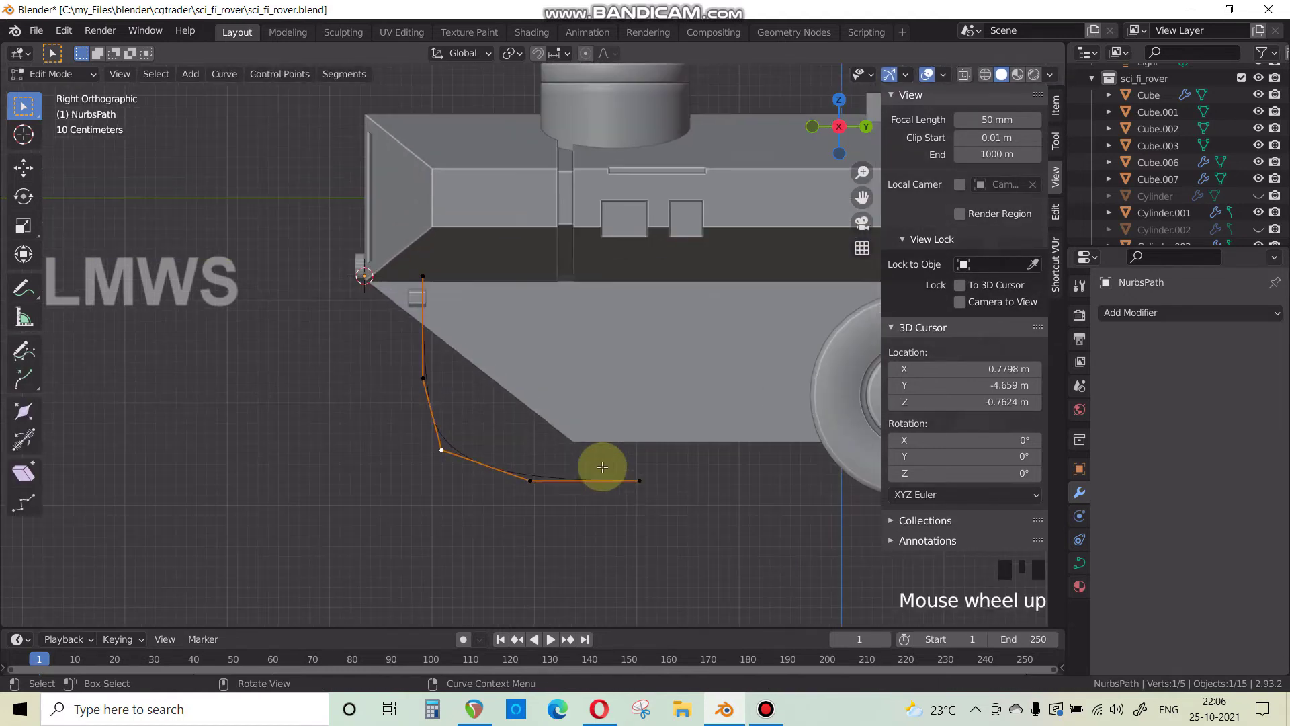
Extrude the path's rear end point further rearward along Y under the hull, and return to Object Mode.
click(635, 495)
key(Tab)
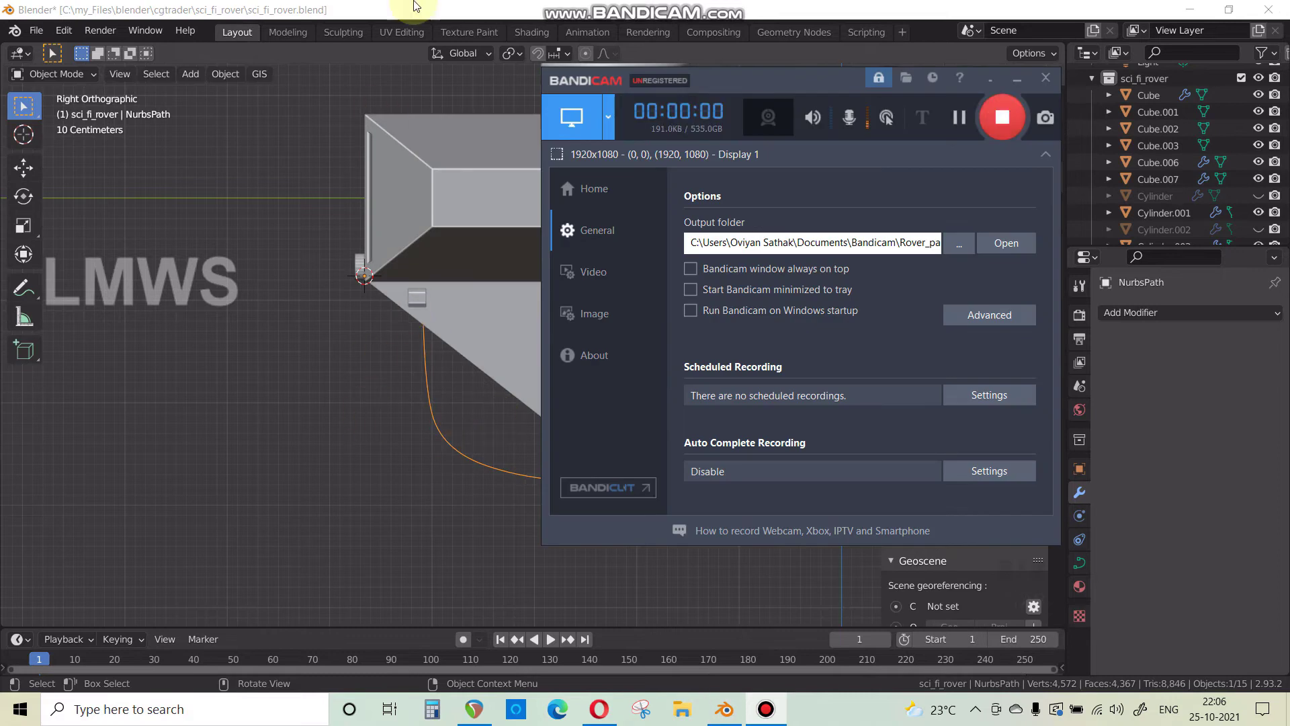
click(474, 9)
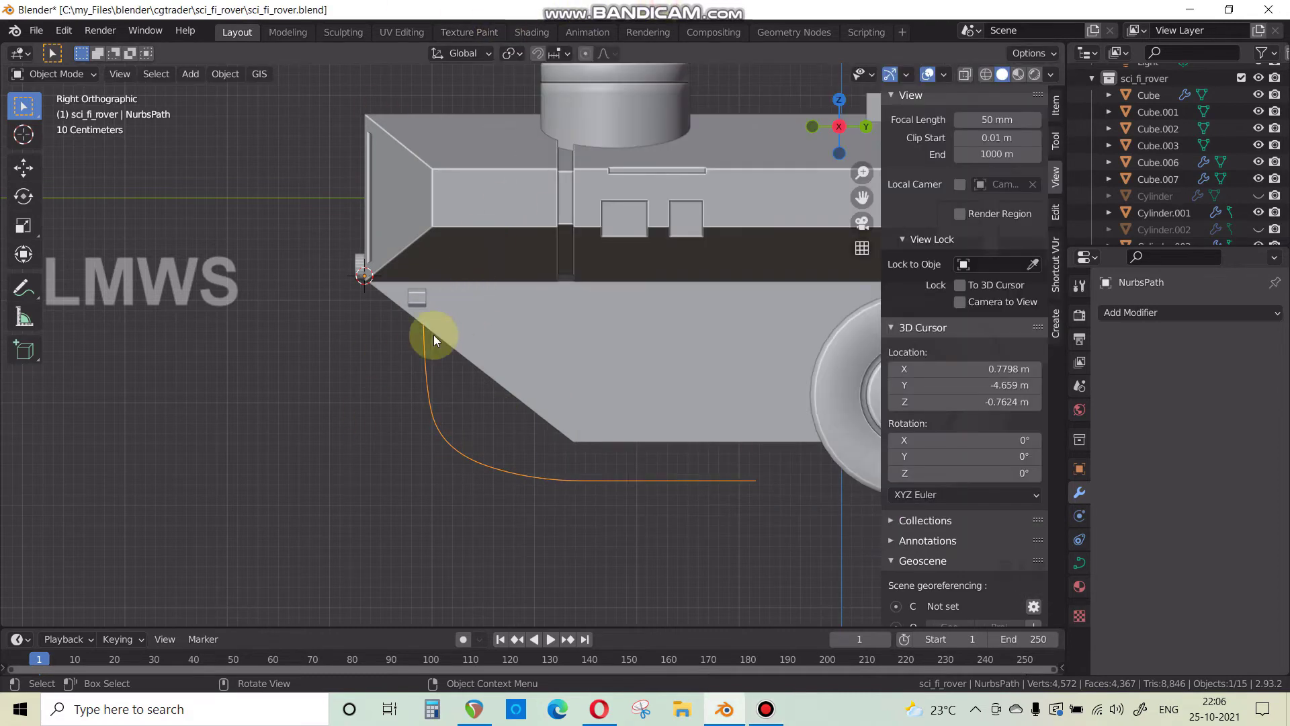
Select the path's top two control points in Edit Mode and subdivide the segment between them.
key(Tab)
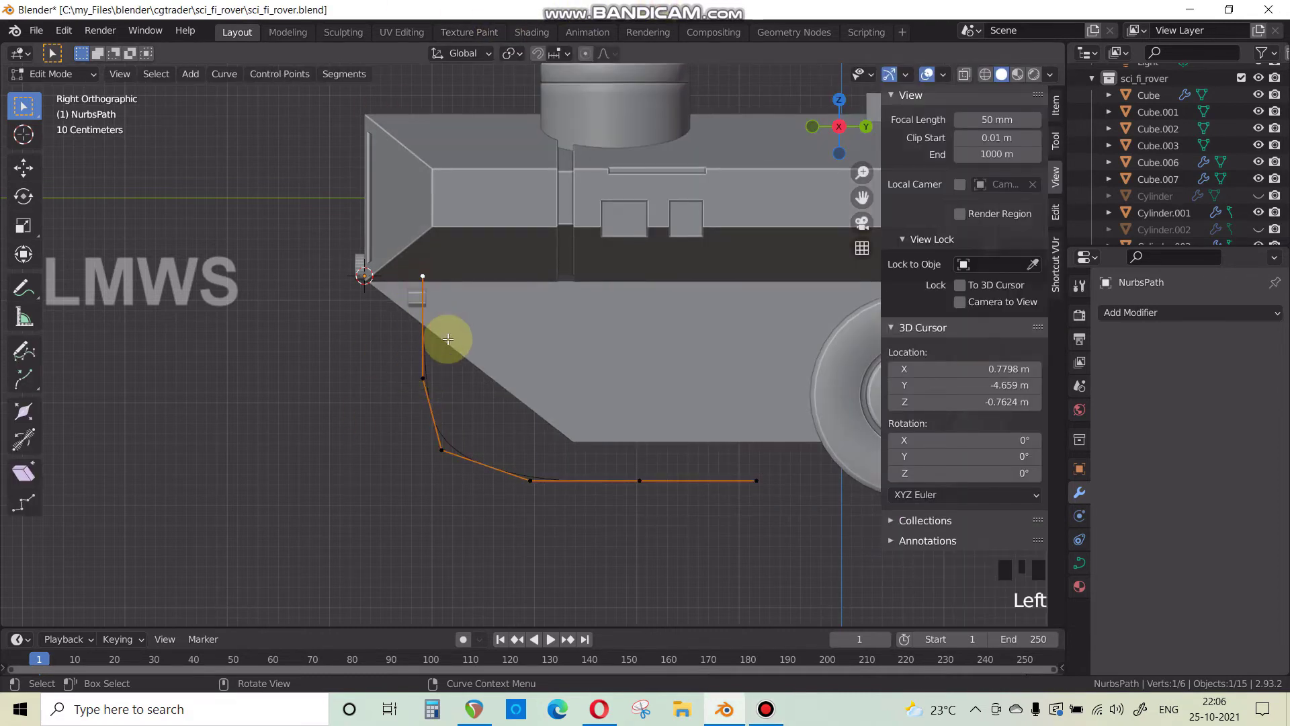
scroll(430, 343, up, 2)
shift+click(374, 391)
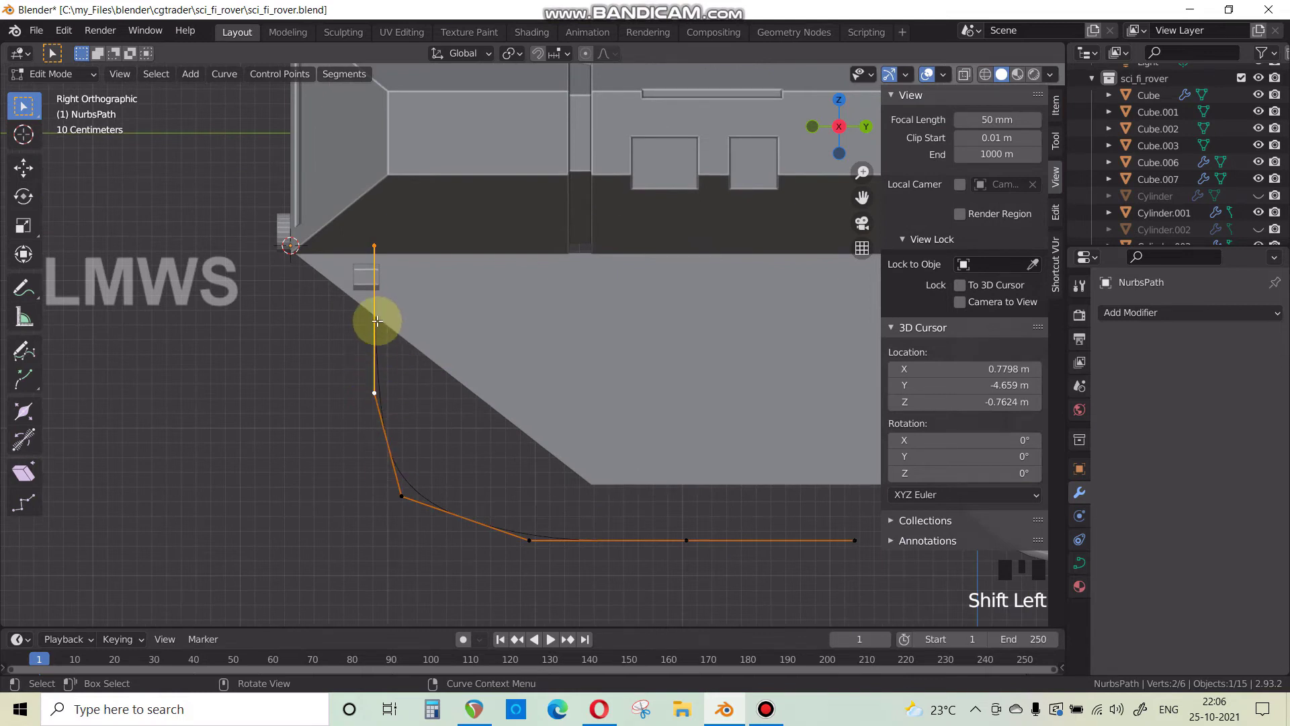
right_click(377, 321)
click(332, 246)
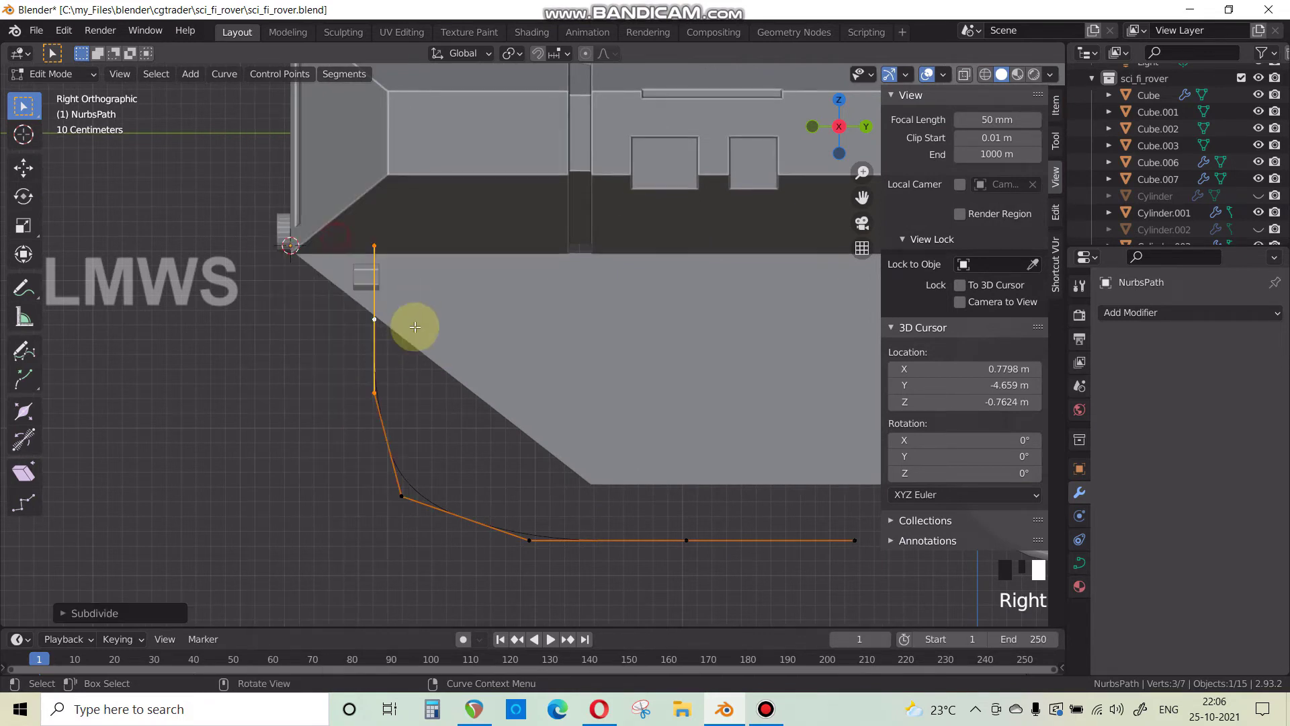
Move the new control point on the upright about 0.26 m down along Z.
click(413, 326)
key(g)
key(z)
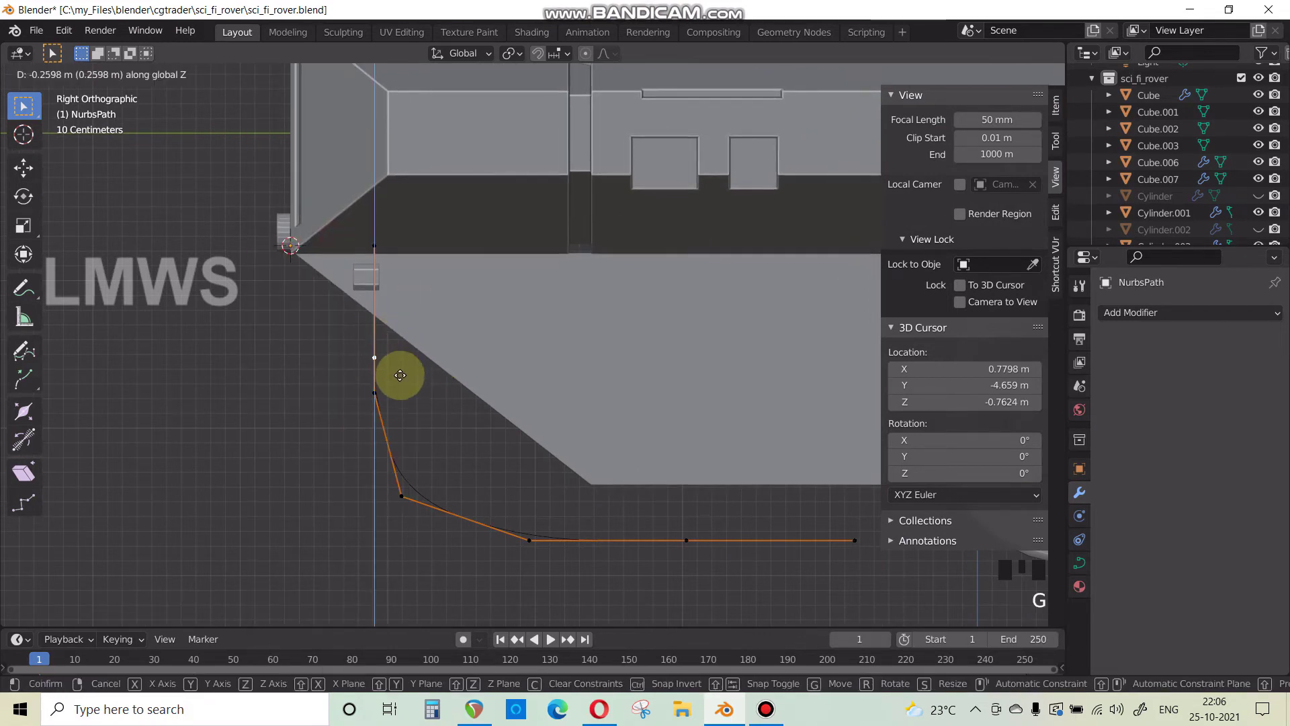
click(401, 375)
key(Tab)
key(Tab)
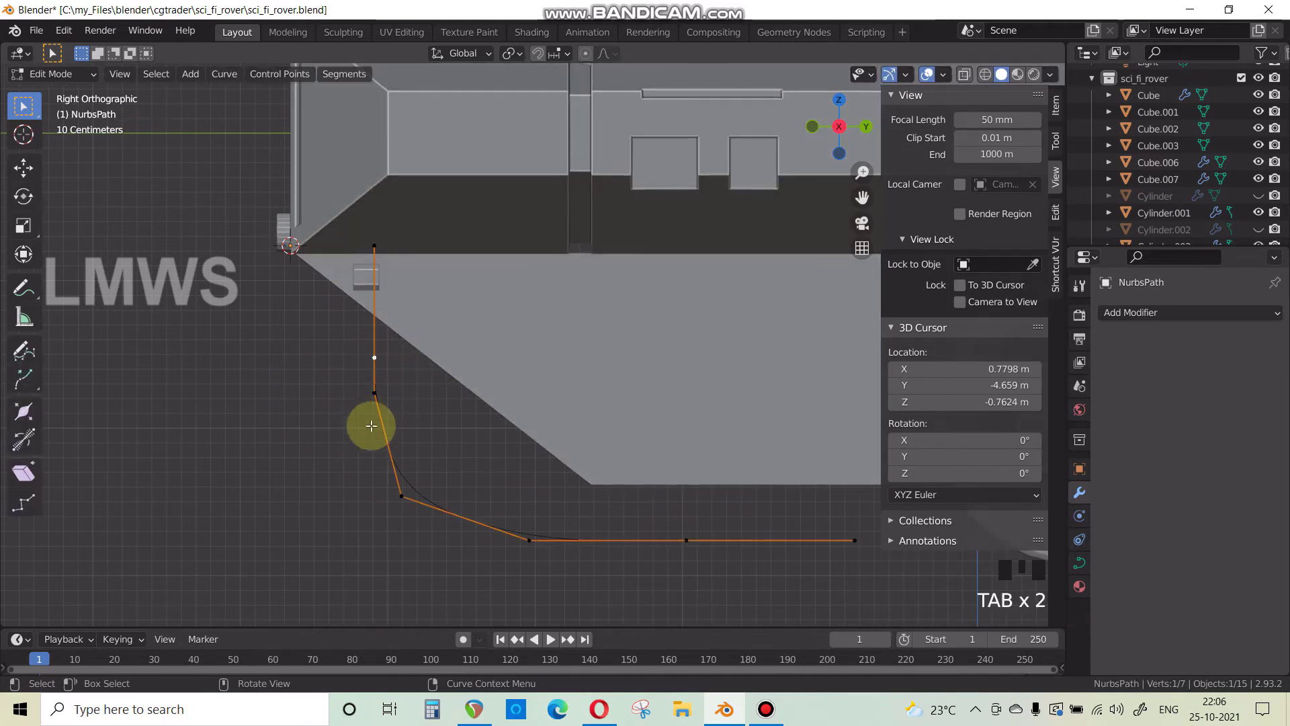
Move the path's corner control point forward and down to tighten the bend, and save the file.
click(365, 407)
key(g)
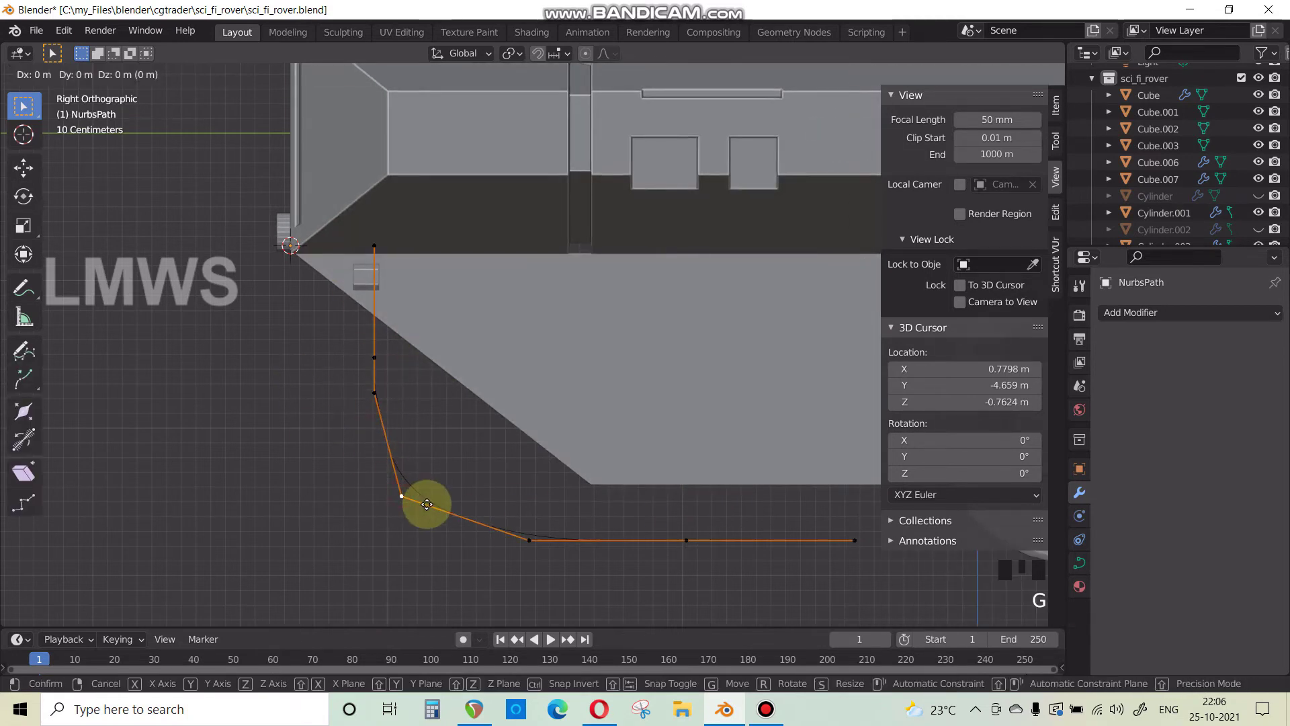
click(390, 574)
key(Tab)
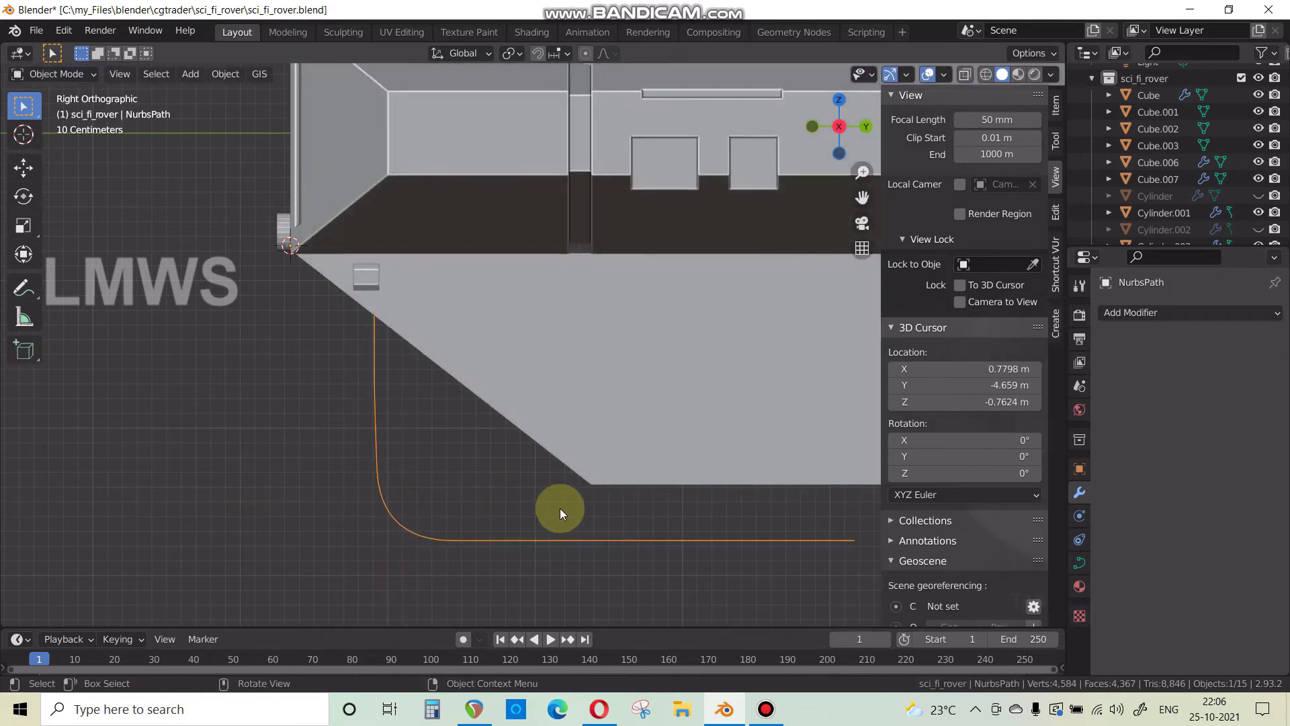
scroll(411, 456, down, 5)
middle_drag(489, 453, 332, 285)
key(ctrl+s)
Add a Bezier circle, move it horizontally ahead of the rover, and scale it to about 0.21.
key(shift+a)
mouse_move(335, 284)
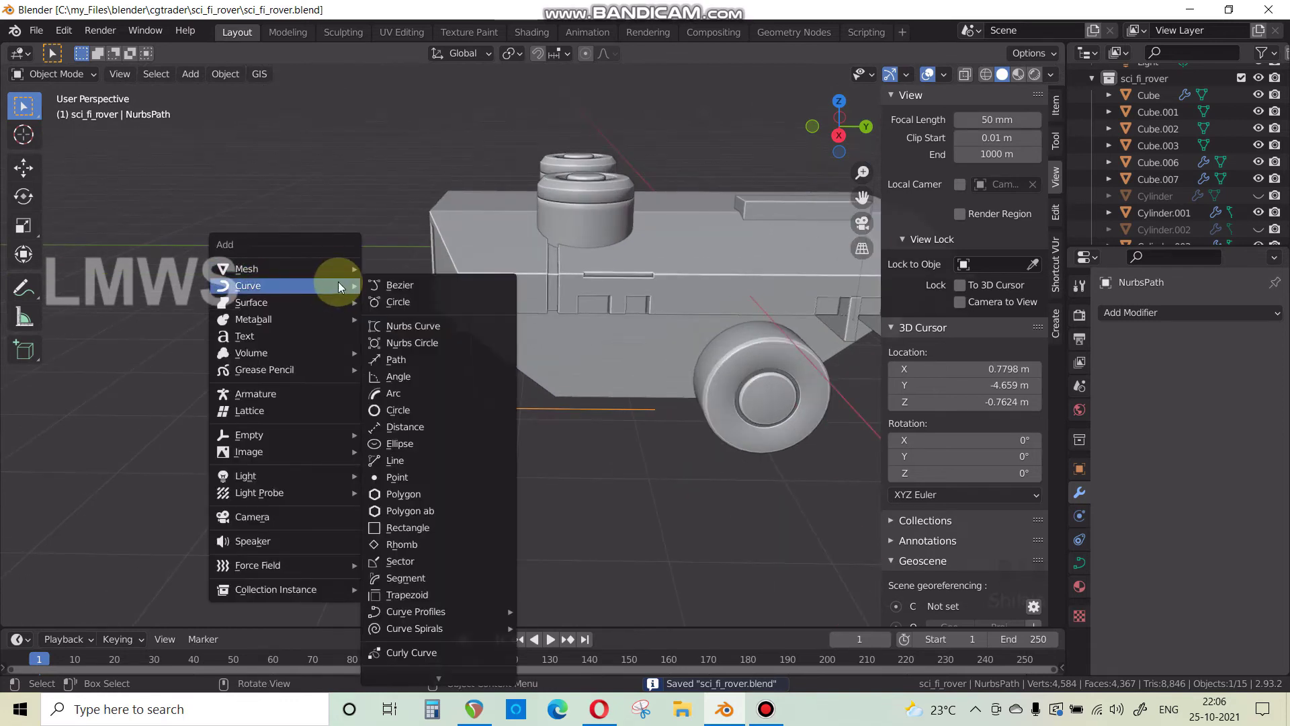
click(433, 301)
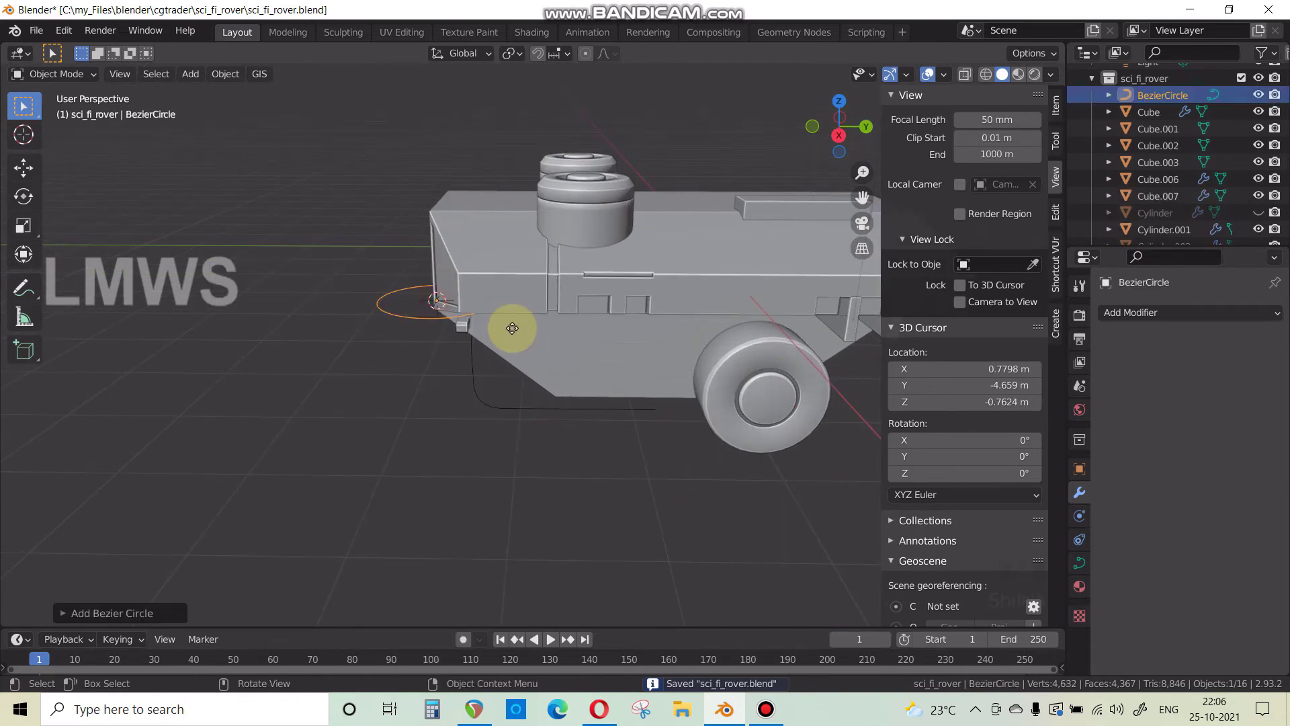
key(g)
key(shift+z)
click(193, 398)
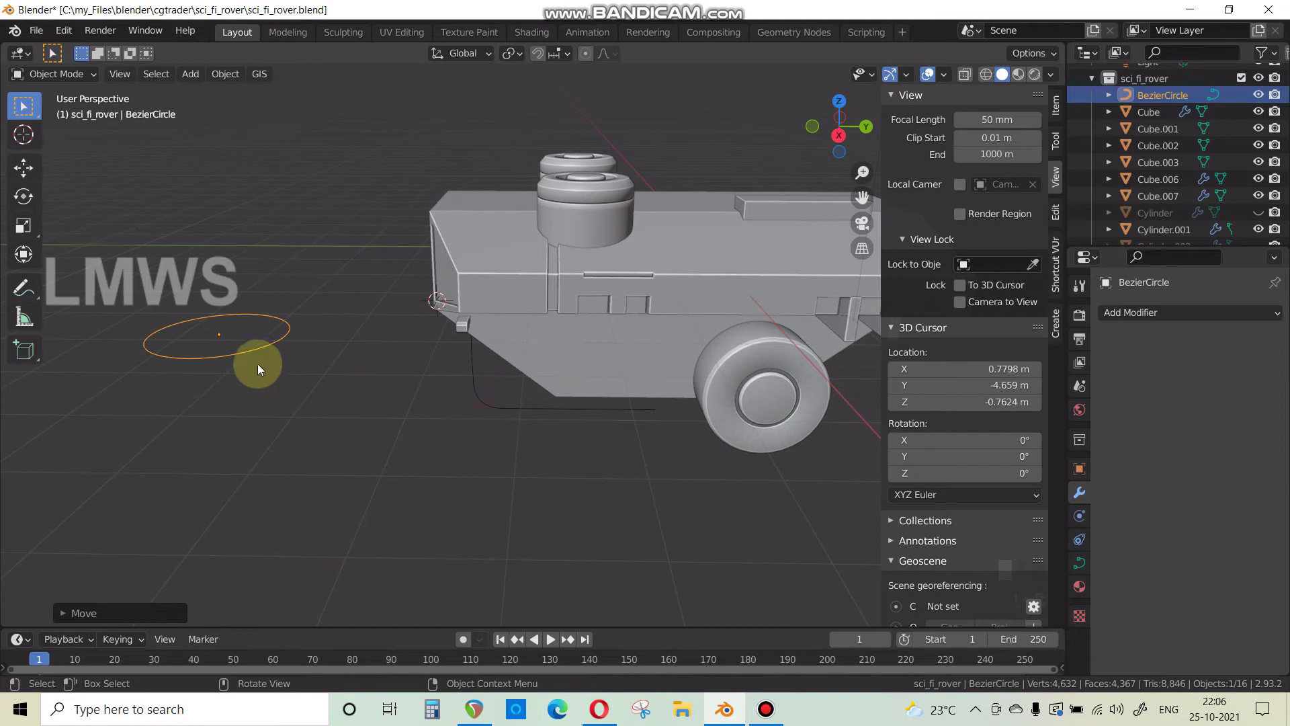
key(s)
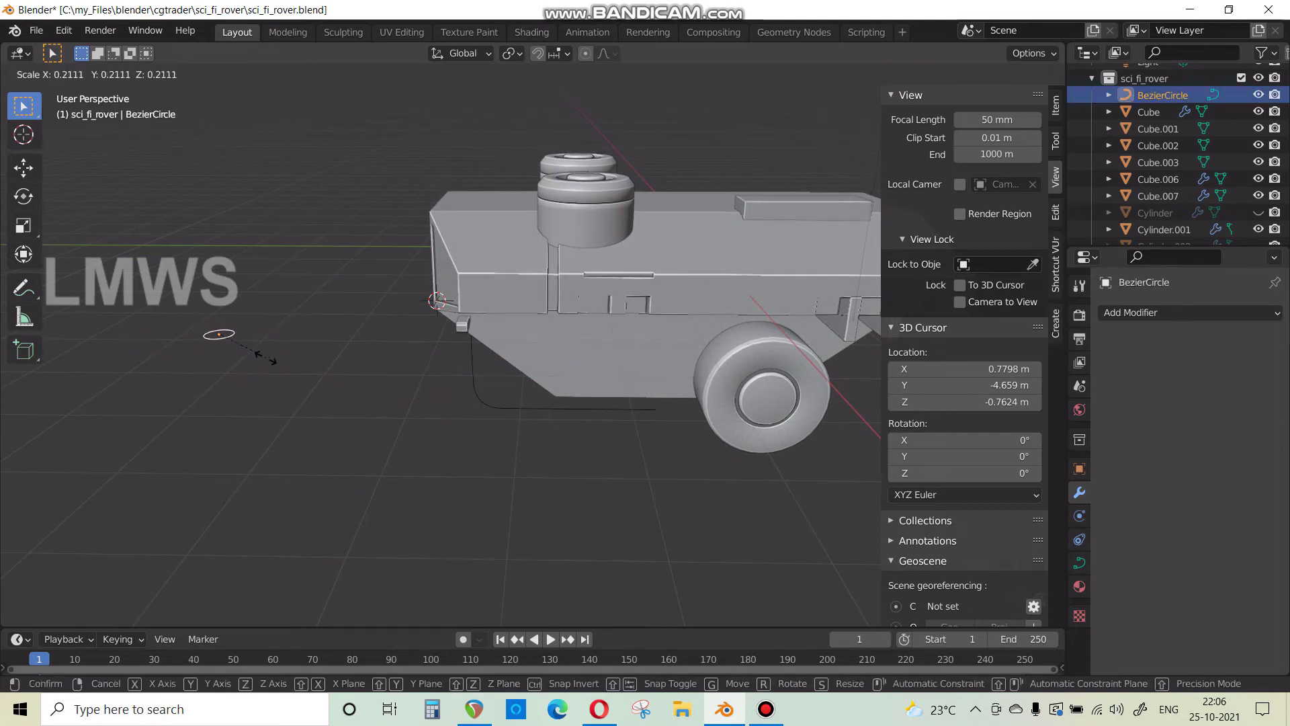
click(265, 358)
Set the path curve's geometry bevel to Object and pick the Bezier circle as its profile.
click(480, 381)
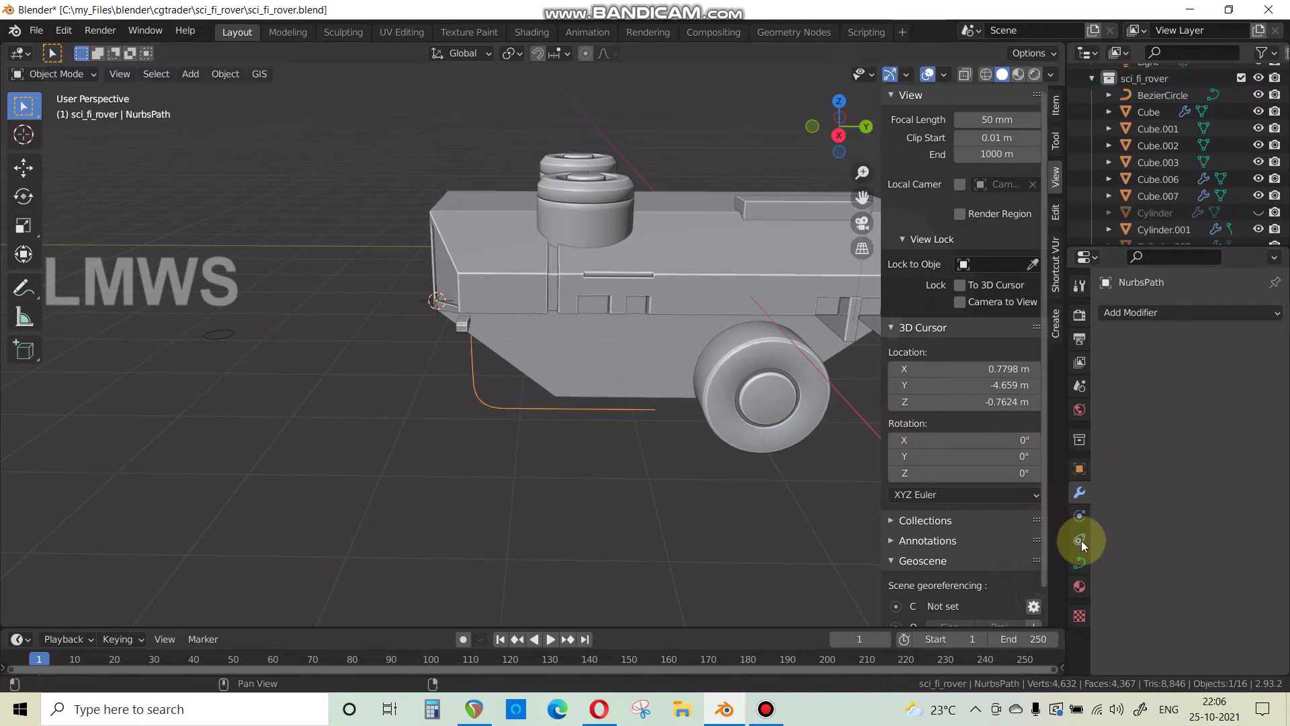
click(1075, 563)
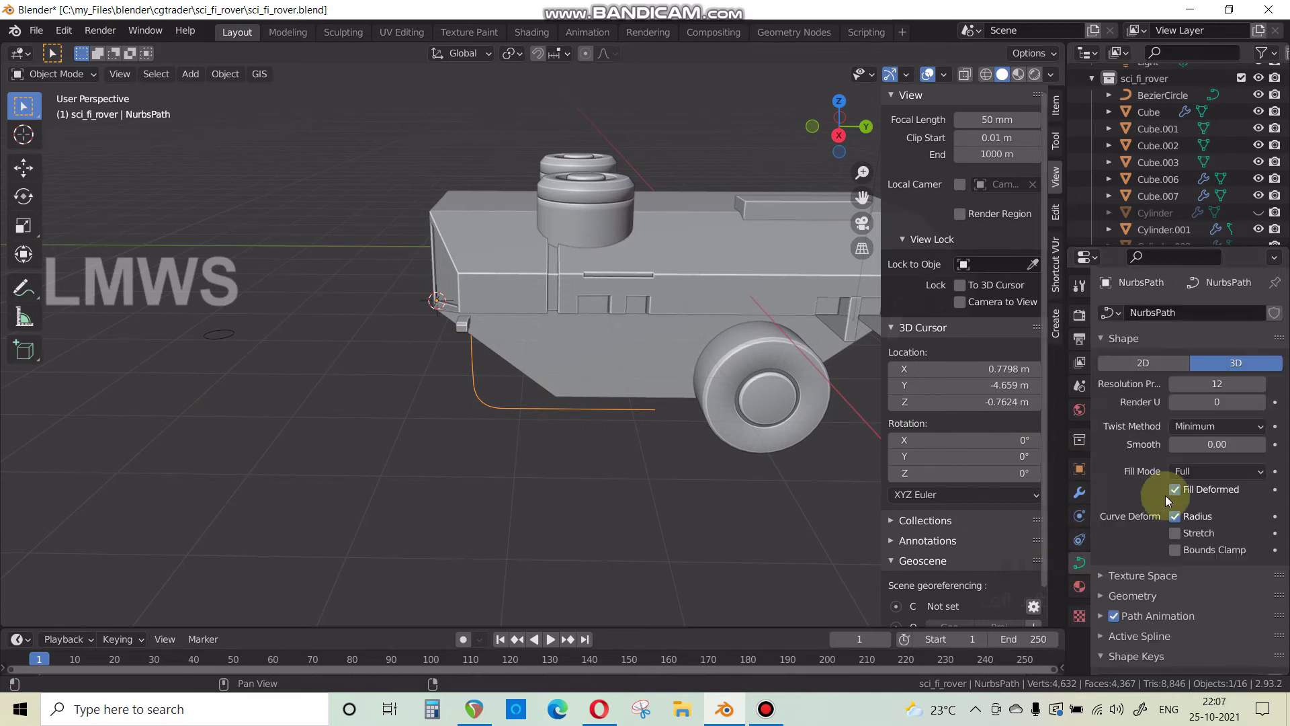
scroll(1175, 566, down, 5)
click(1136, 505)
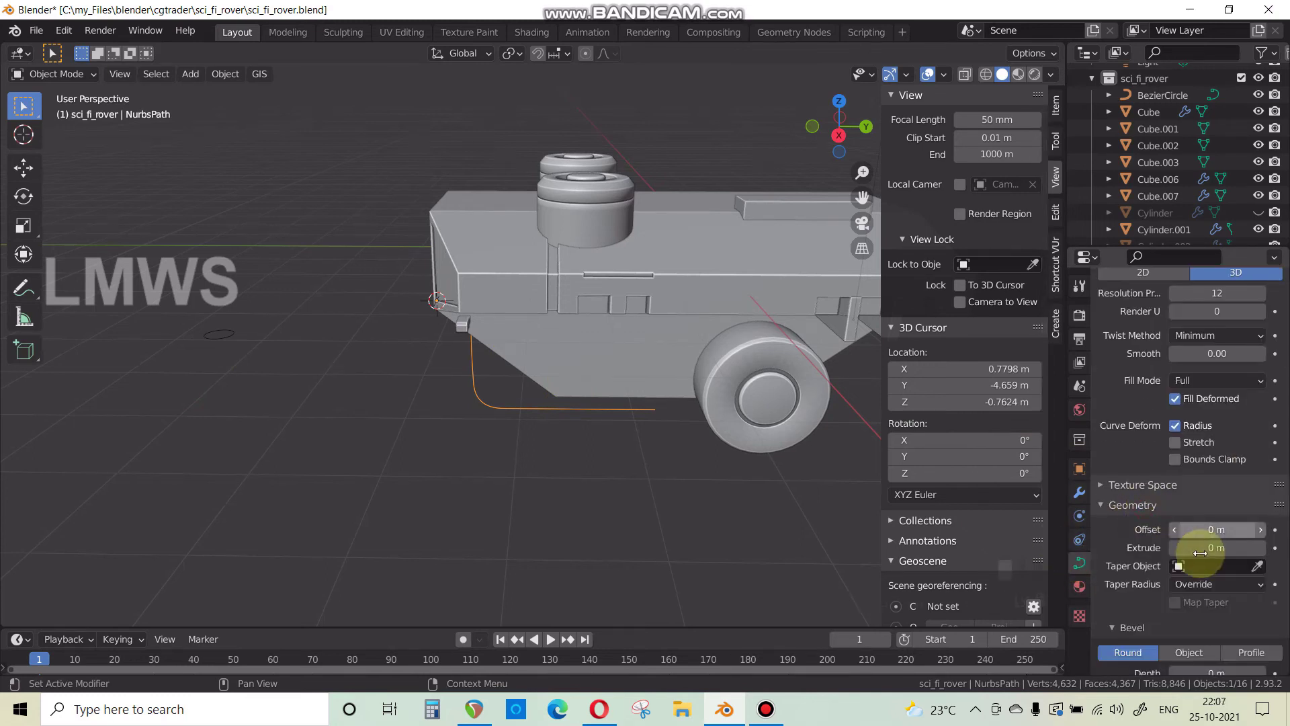
scroll(1196, 591, down, 3)
click(1181, 573)
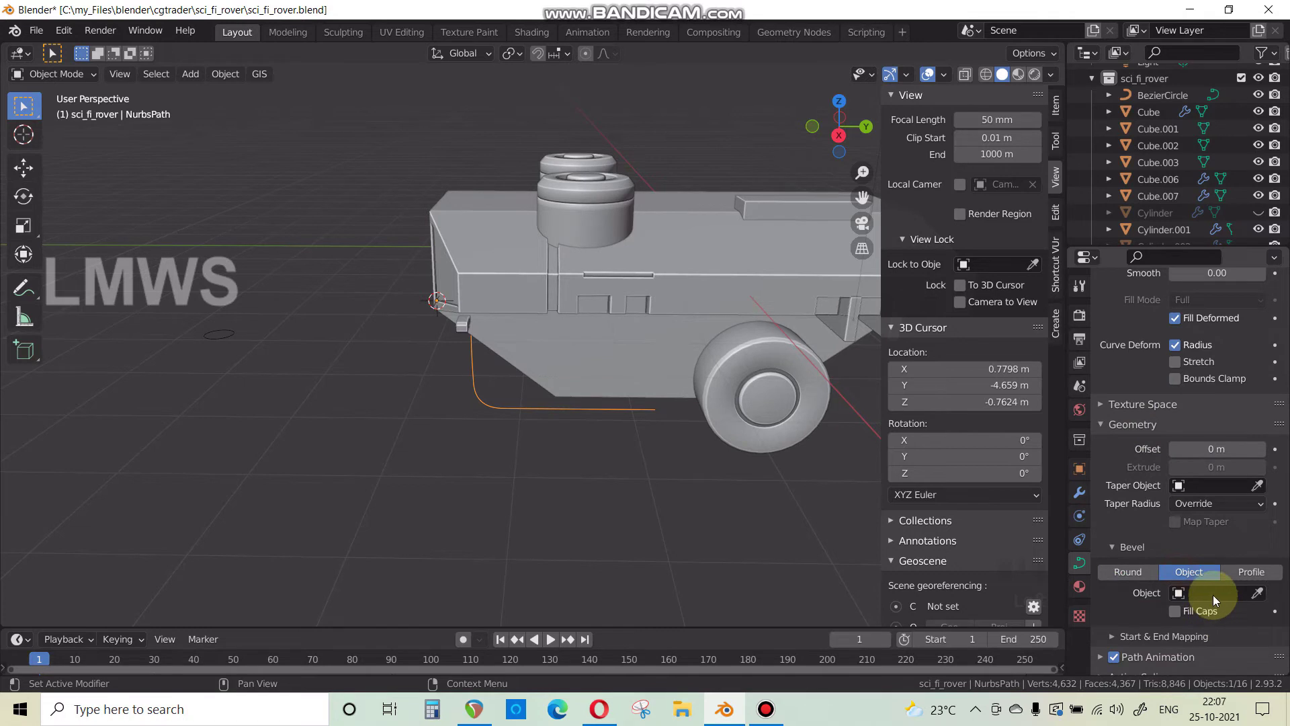
click(1257, 594)
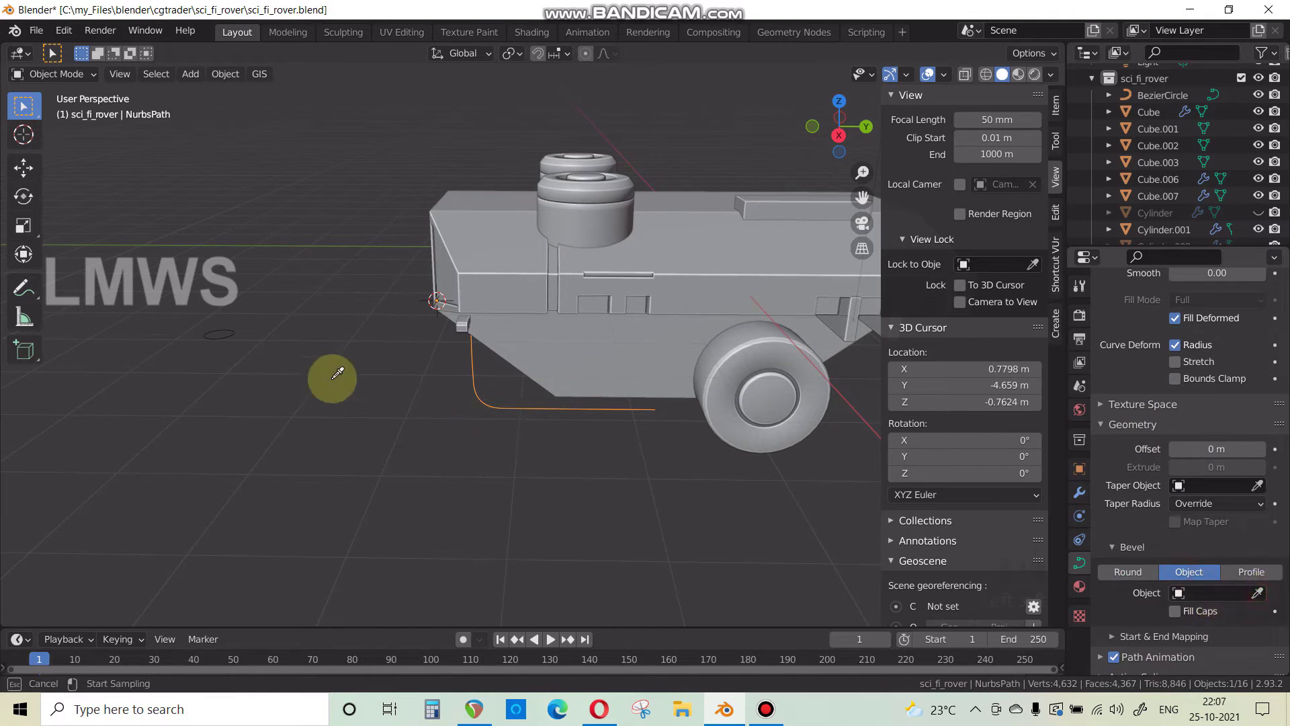
click(231, 338)
Scale the Bezier circle to about 0.29 of its size to make the tube thinner.
click(216, 338)
middle_drag(280, 361, 328, 381)
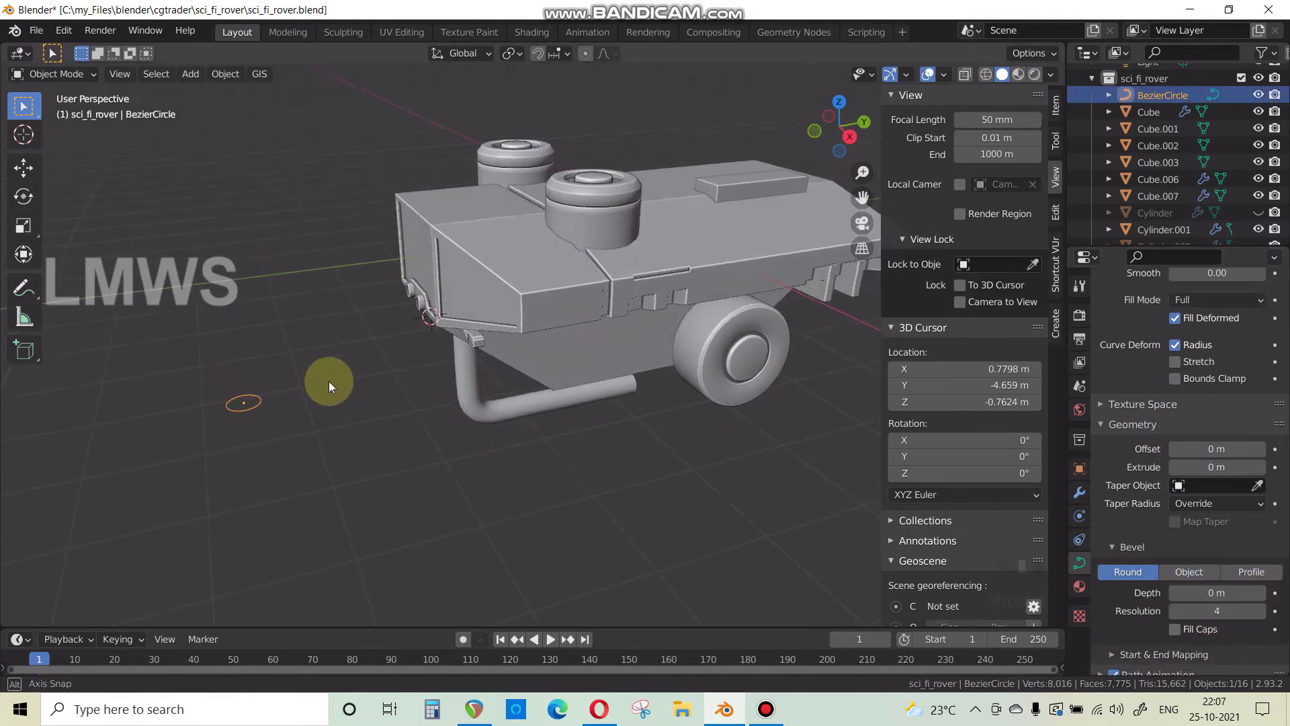
scroll(363, 399, up, 2)
key(s)
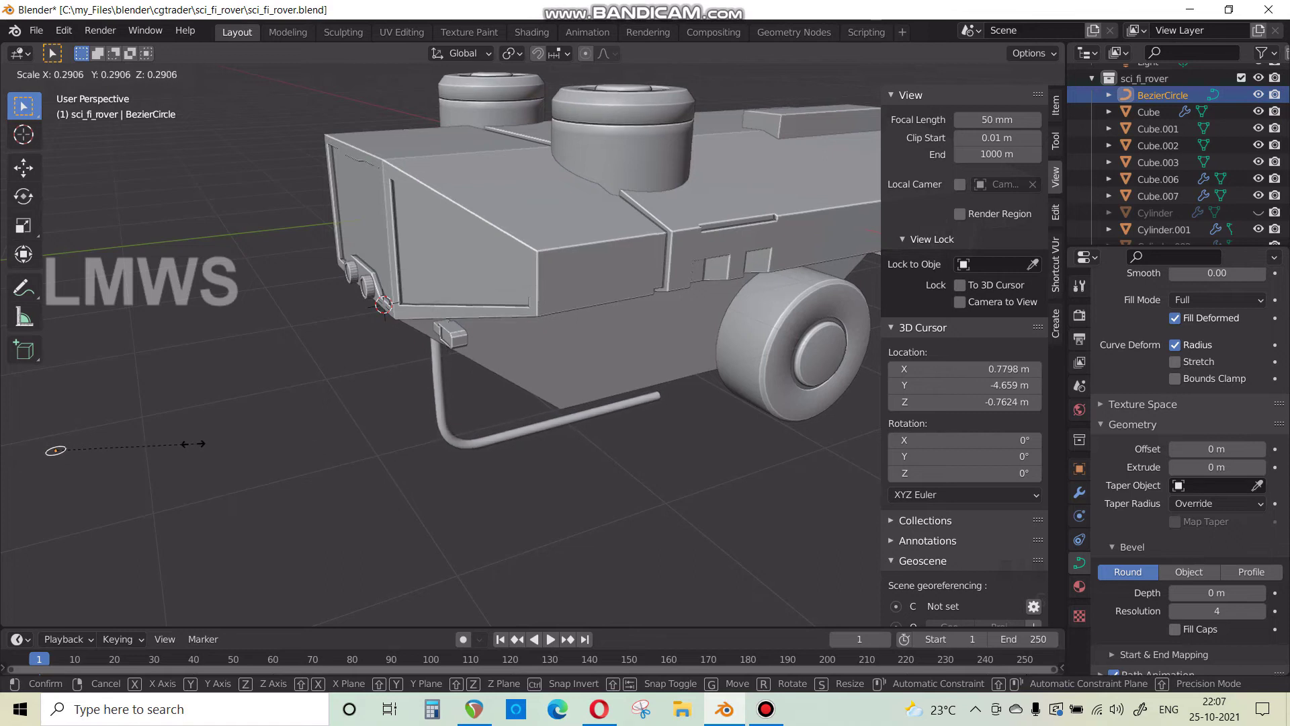
click(194, 443)
scroll(551, 461, down, 3)
Unhide the hidden wheels, select the tube path, and show the right side view in wireframe.
middle_drag(551, 461, 532, 410)
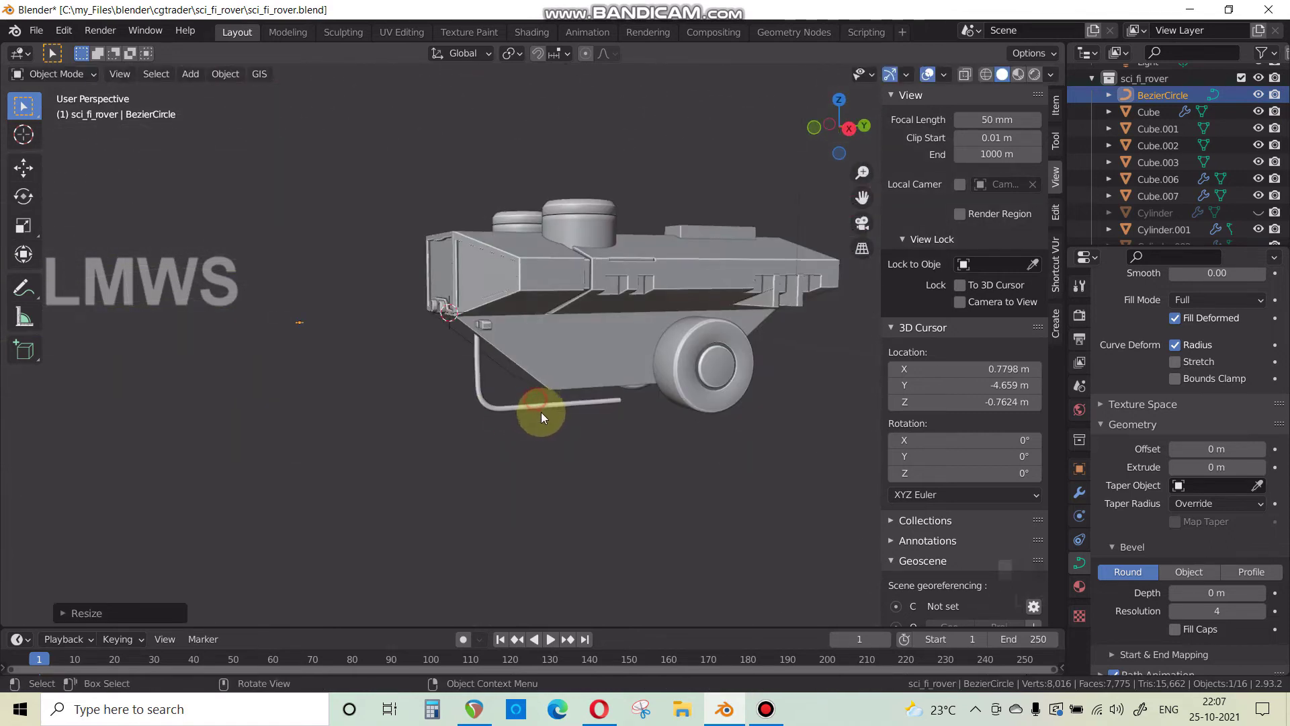
click(538, 404)
key(KP_3)
scroll(497, 397, up, 2)
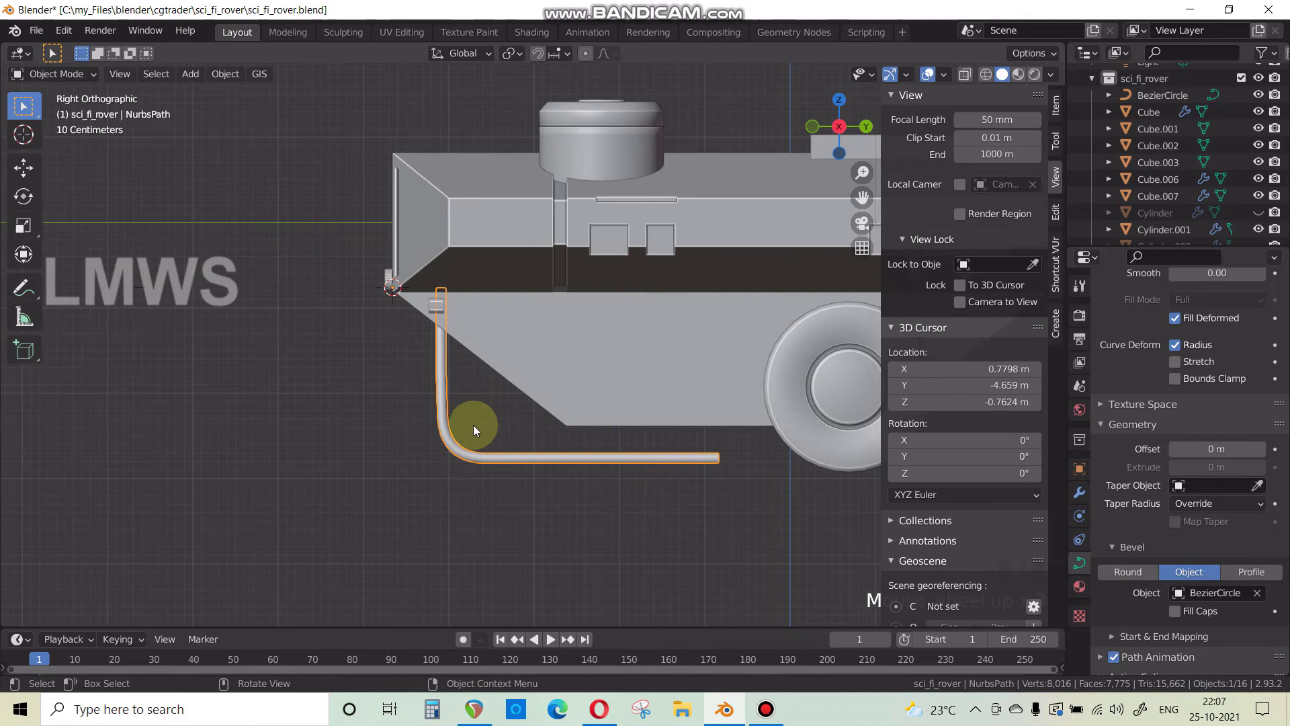
key(alt+h)
click(678, 461)
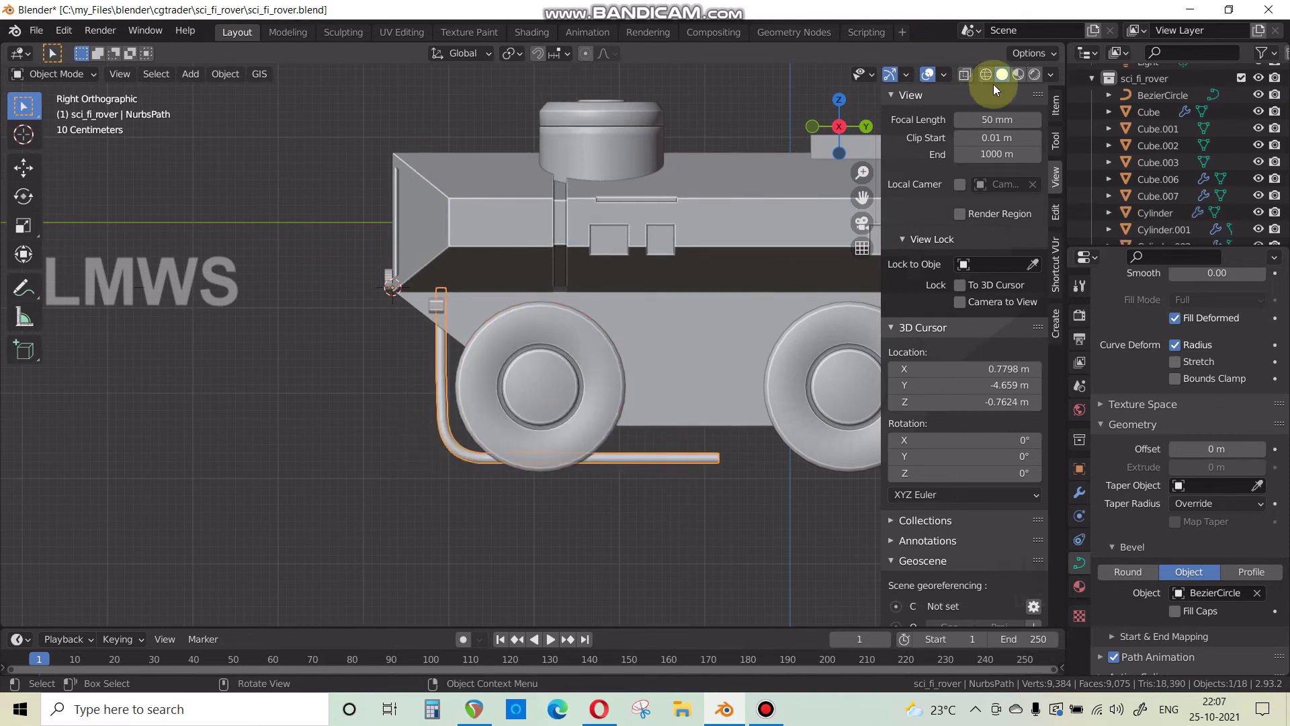
click(985, 75)
scroll(499, 466, up, 4)
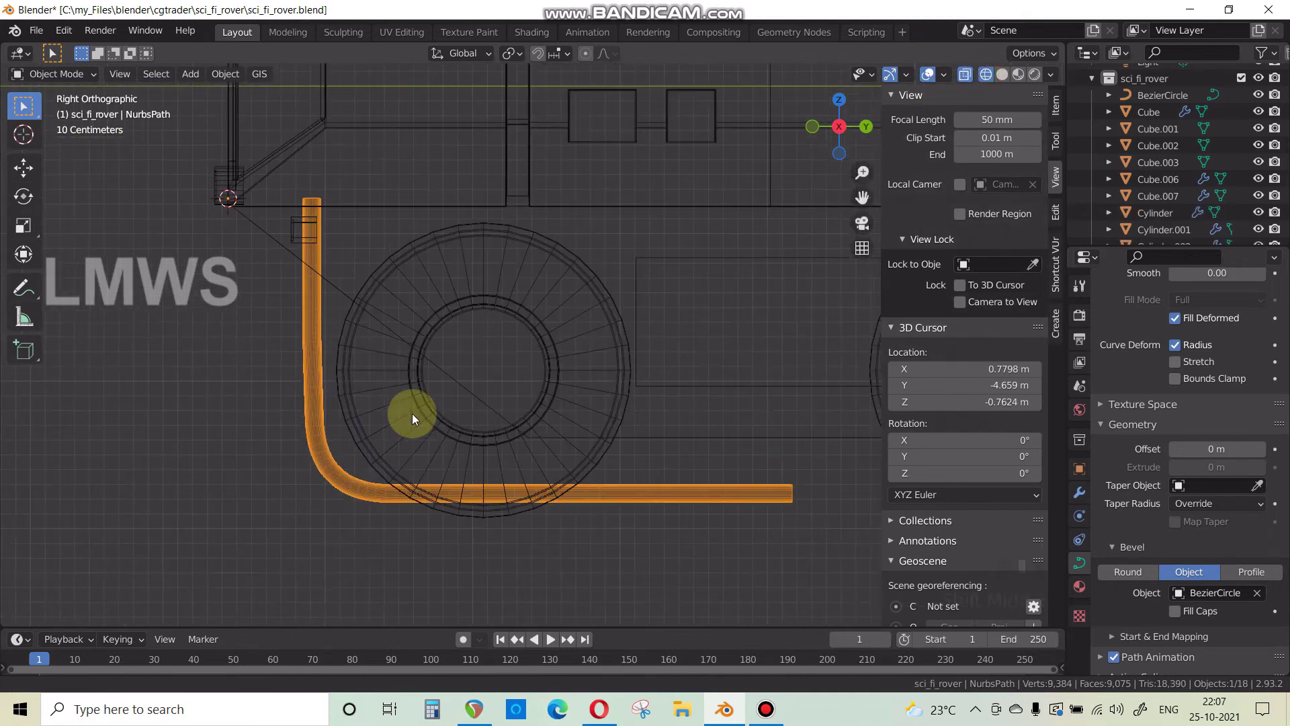
Select the path's four bottom control points in Edit Mode and scale them flat along Z.
key(Tab)
drag(191, 447, 784, 516)
key(s)
click(693, 398)
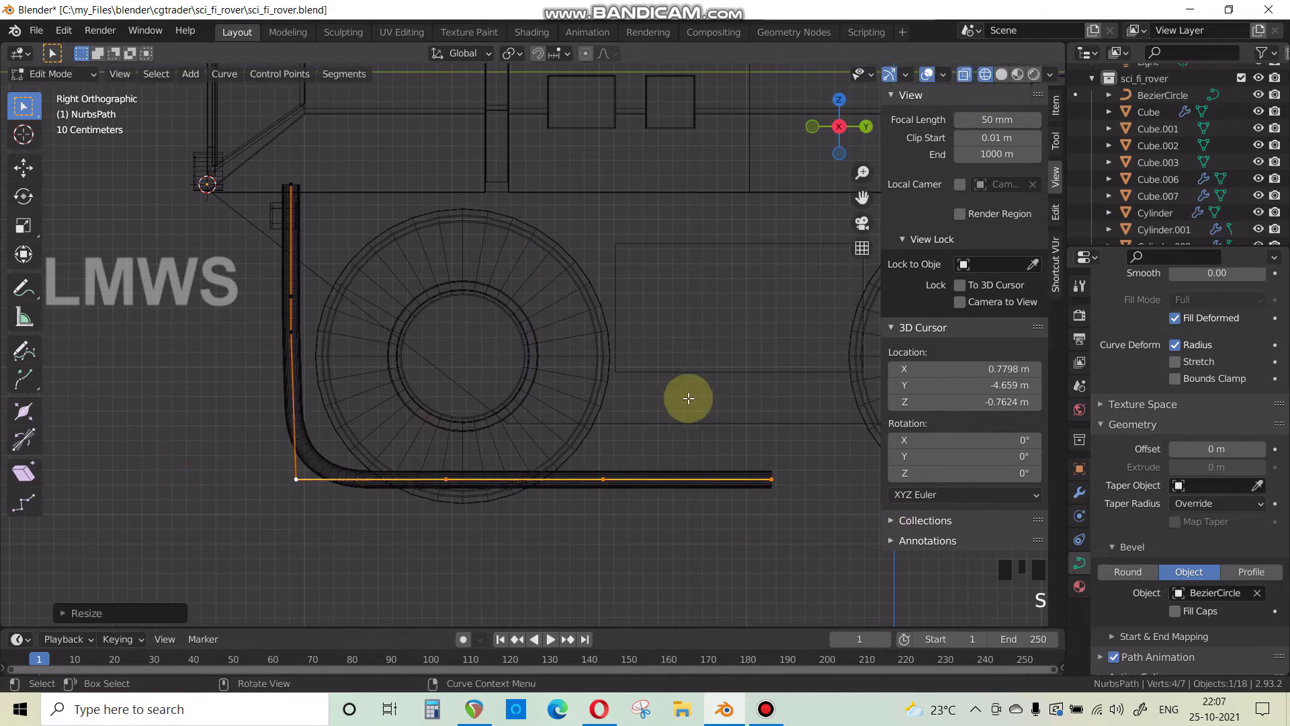
Select only the path's corner control point and raise it about 0.02 m along Z.
click(783, 536)
click(309, 496)
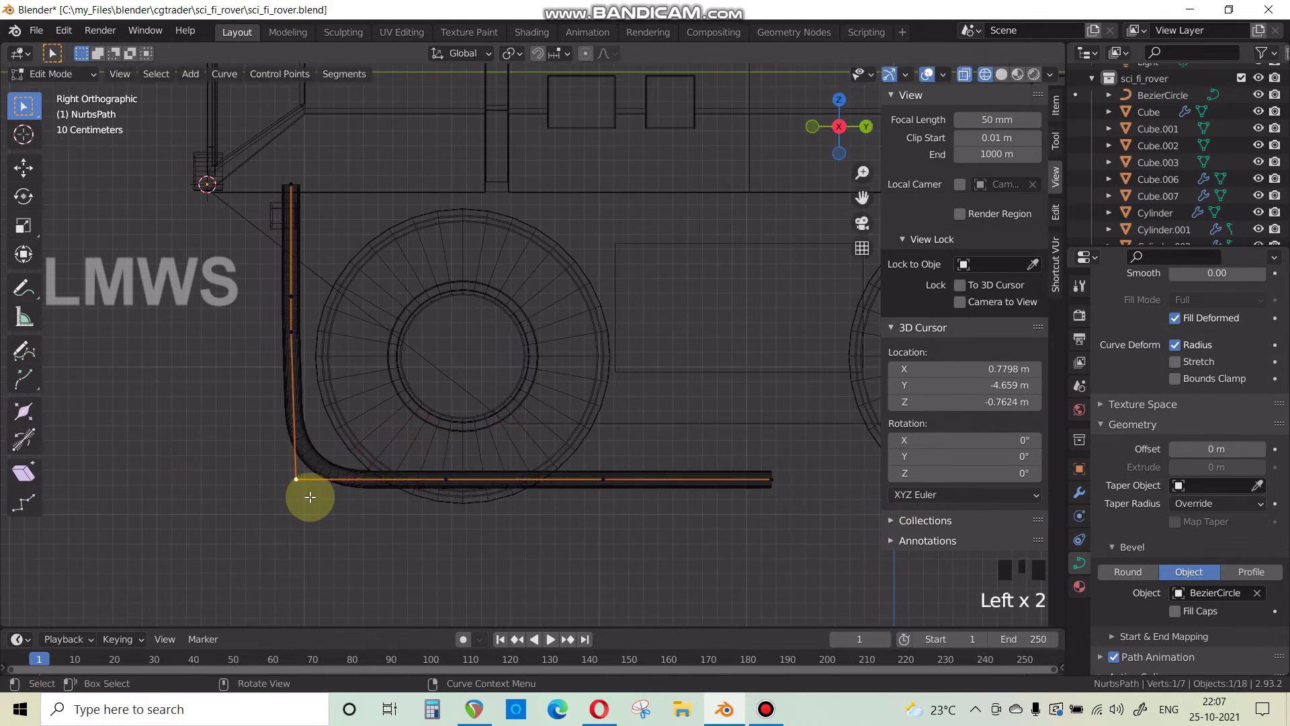
key(g)
key(z)
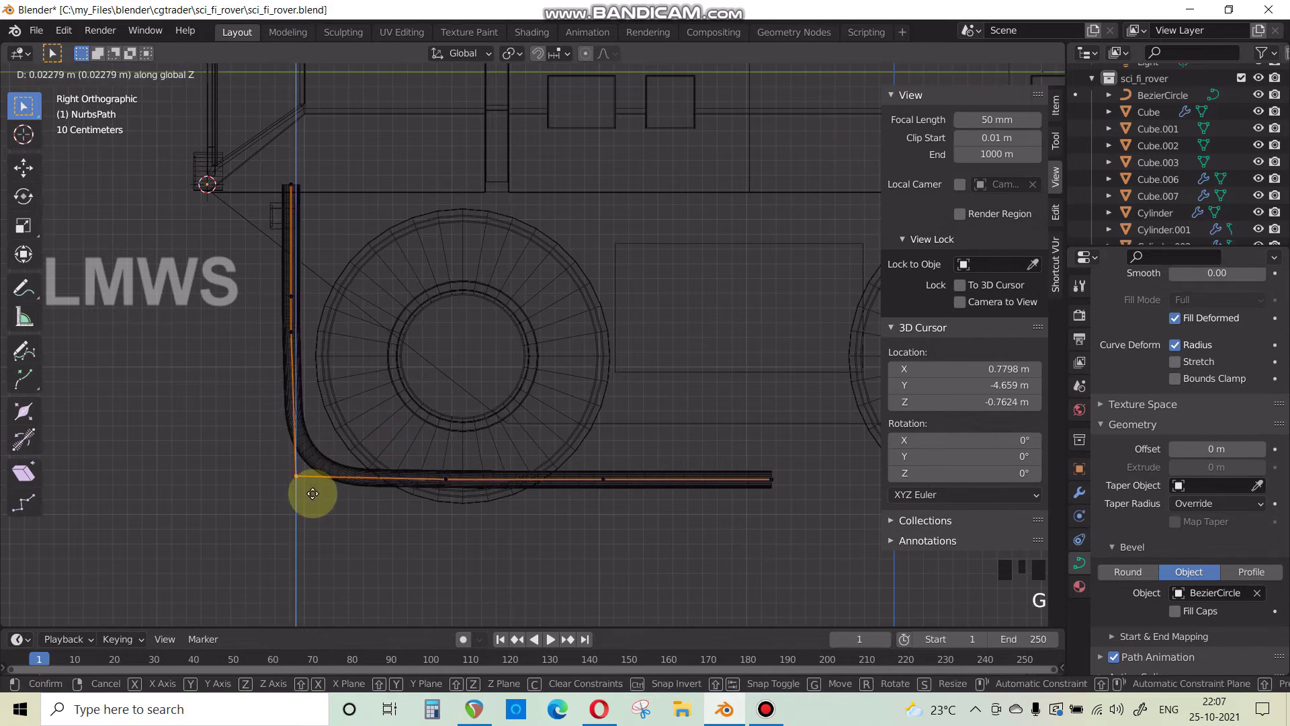
click(312, 494)
Raise the path's bottom control points about 0.29 m along Z.
key(g)
key(z)
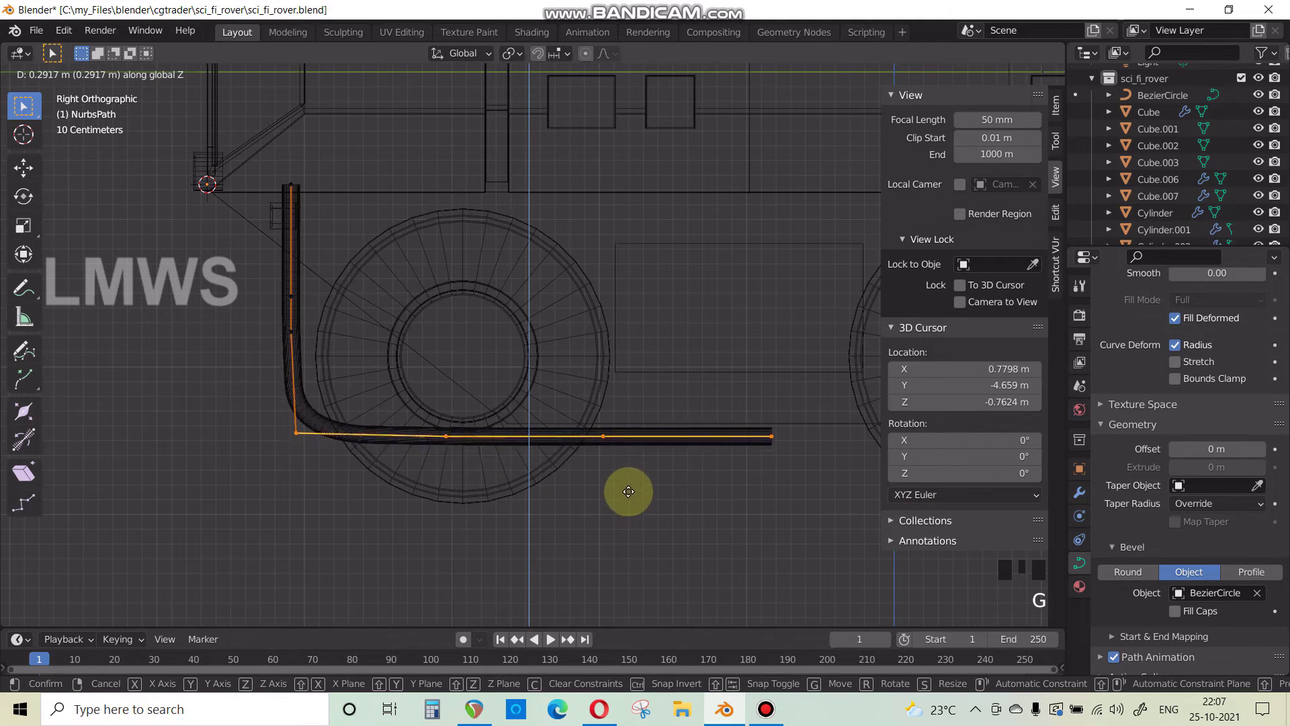
click(628, 491)
scroll(672, 500, down, 4)
shift+middle_drag(696, 507, 547, 452)
Try to extrude the path's rear end point about 2.16 m rearward past the rear wheel's centre.
click(512, 452)
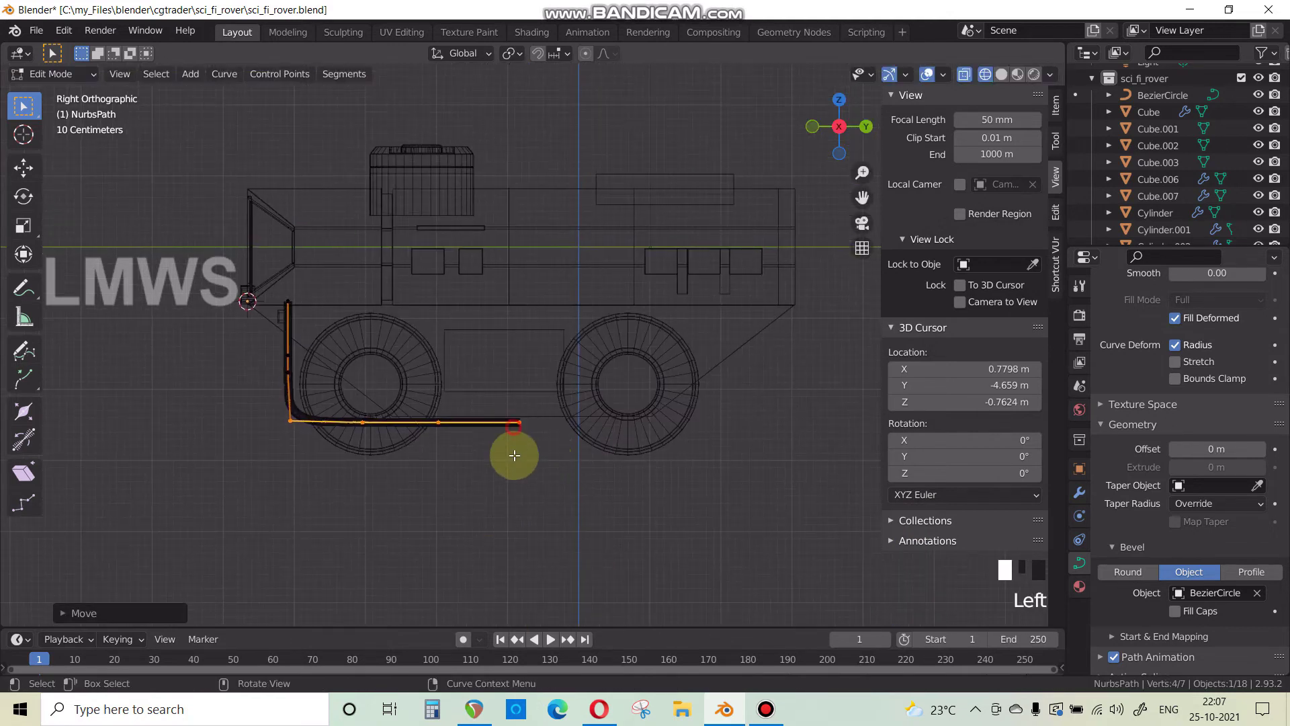
scroll(443, 462, up, 2)
scroll(475, 455, down, 1)
shift+middle_drag(481, 490, 453, 468)
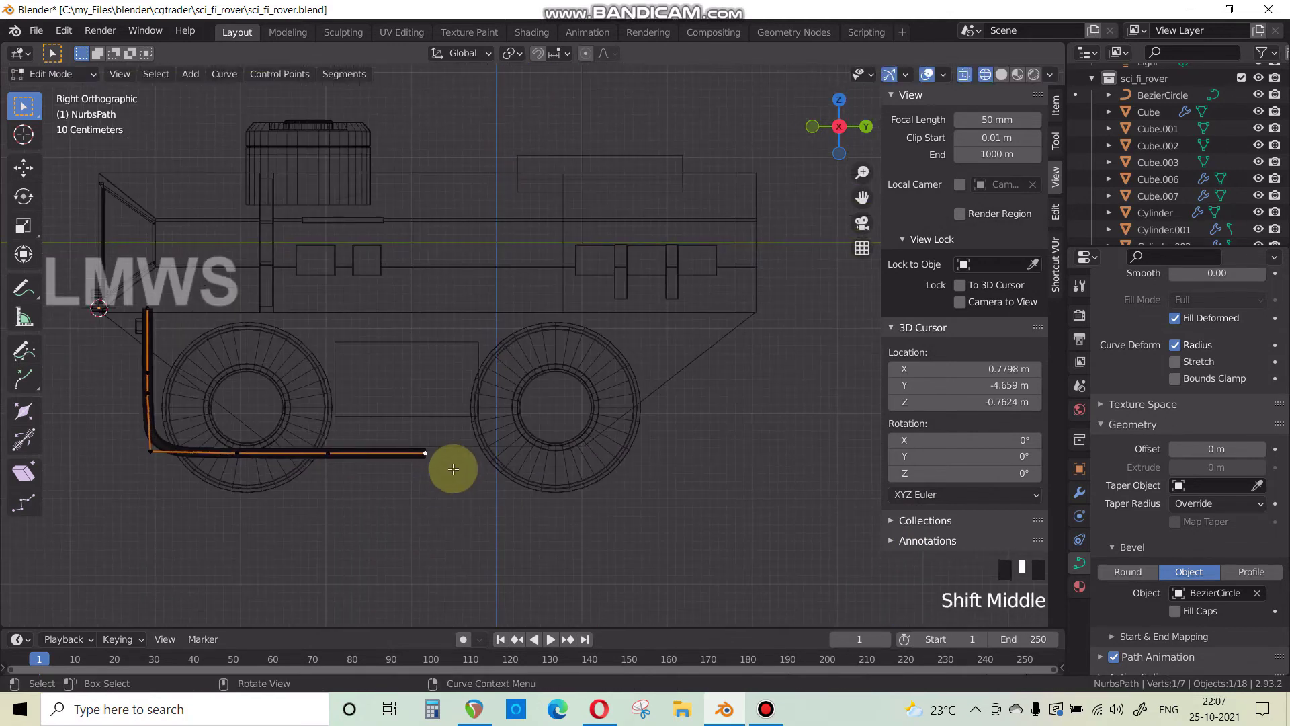
key(e)
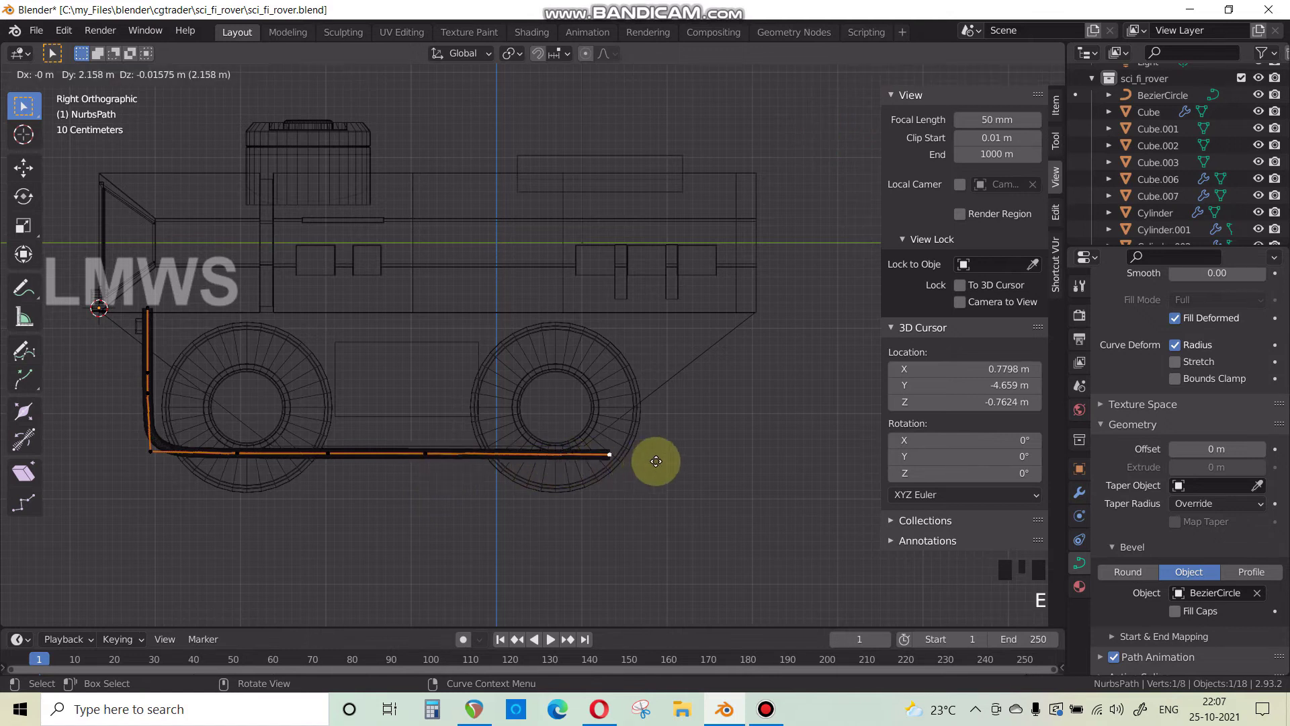
click(654, 462)
key(ctrl+z)
key(ctrl+z)
Move the path's rear end point about 2.76 m rearward along Y, beyond the rear wheel.
drag(405, 425, 426, 466)
key(g)
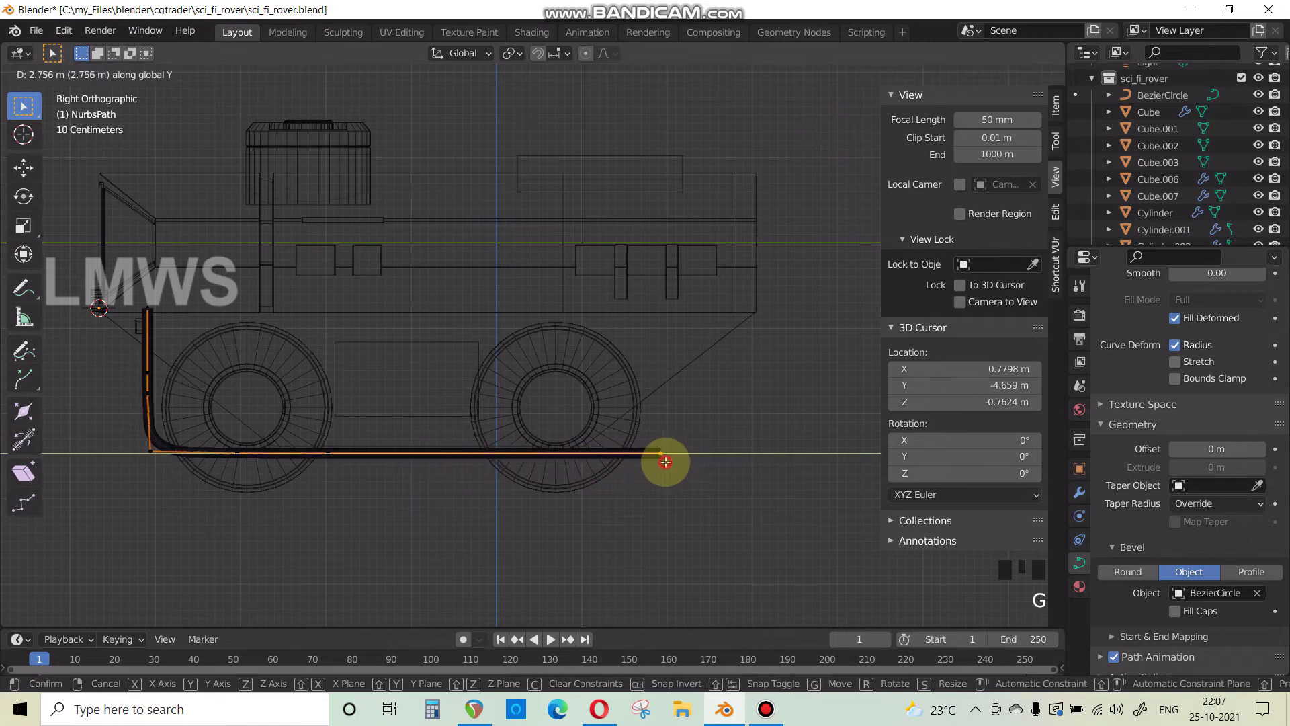
click(665, 462)
Switch to solid shading, extrude the path's rear end point upward along Z into the hull, and leave Edit Mode.
middle_drag(670, 542, 524, 551)
click(1002, 74)
middle_drag(745, 452, 824, 450)
scroll(694, 452, up, 2)
middle_drag(694, 452, 701, 504)
shift+middle_drag(701, 503, 664, 504)
key(e)
key(z)
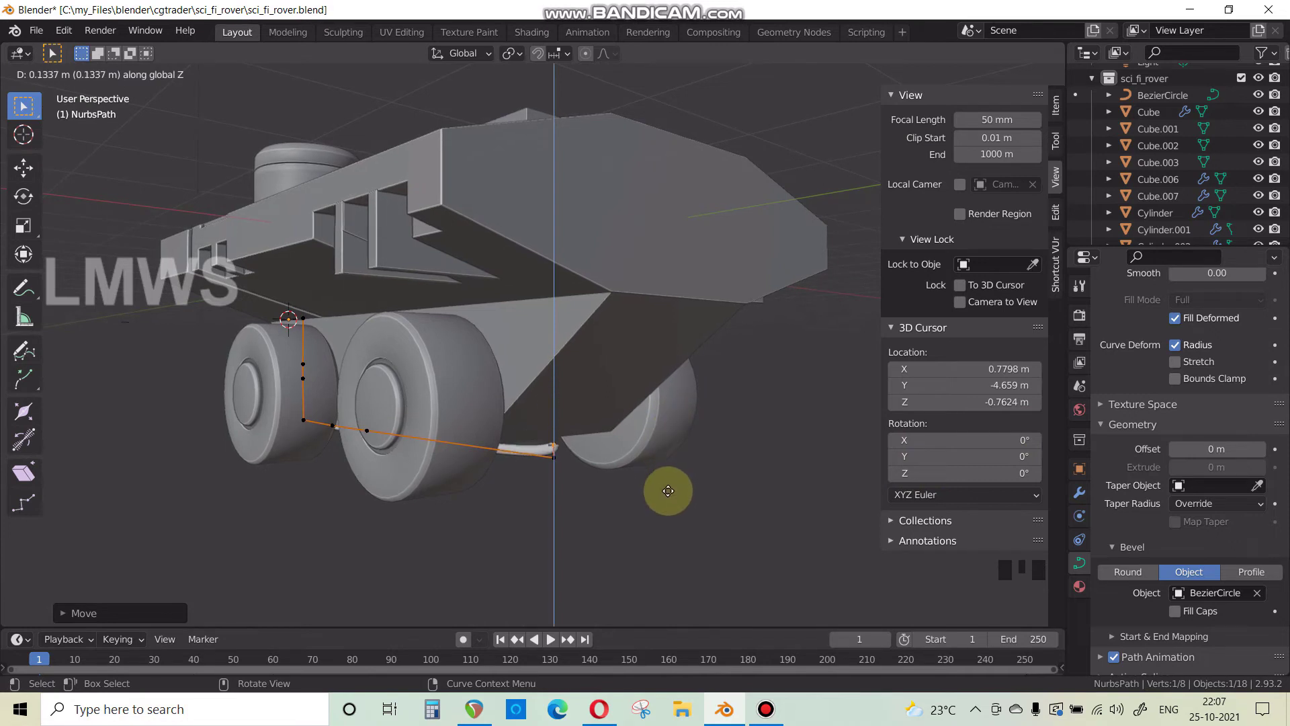
click(646, 443)
key(Tab)
Save the file and show the rear bend of the tube in wireframe.
mouse_move(596, 496)
middle_down()
mouse_move(622, 497)
mouse_move(476, 477)
mouse_move(592, 474)
mouse_move(583, 405)
mouse_move(720, 428)
mouse_move(634, 434)
mouse_move(666, 437)
middle_up()
key(ctrl+s)
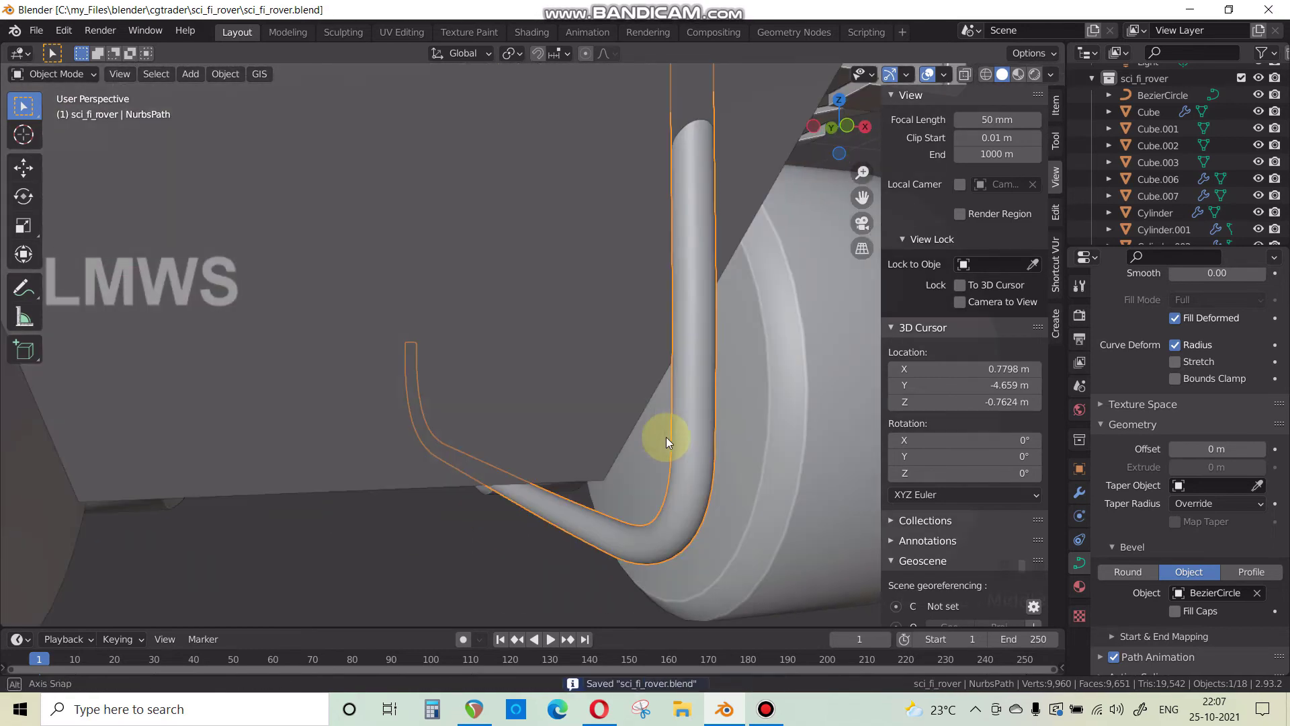
click(985, 74)
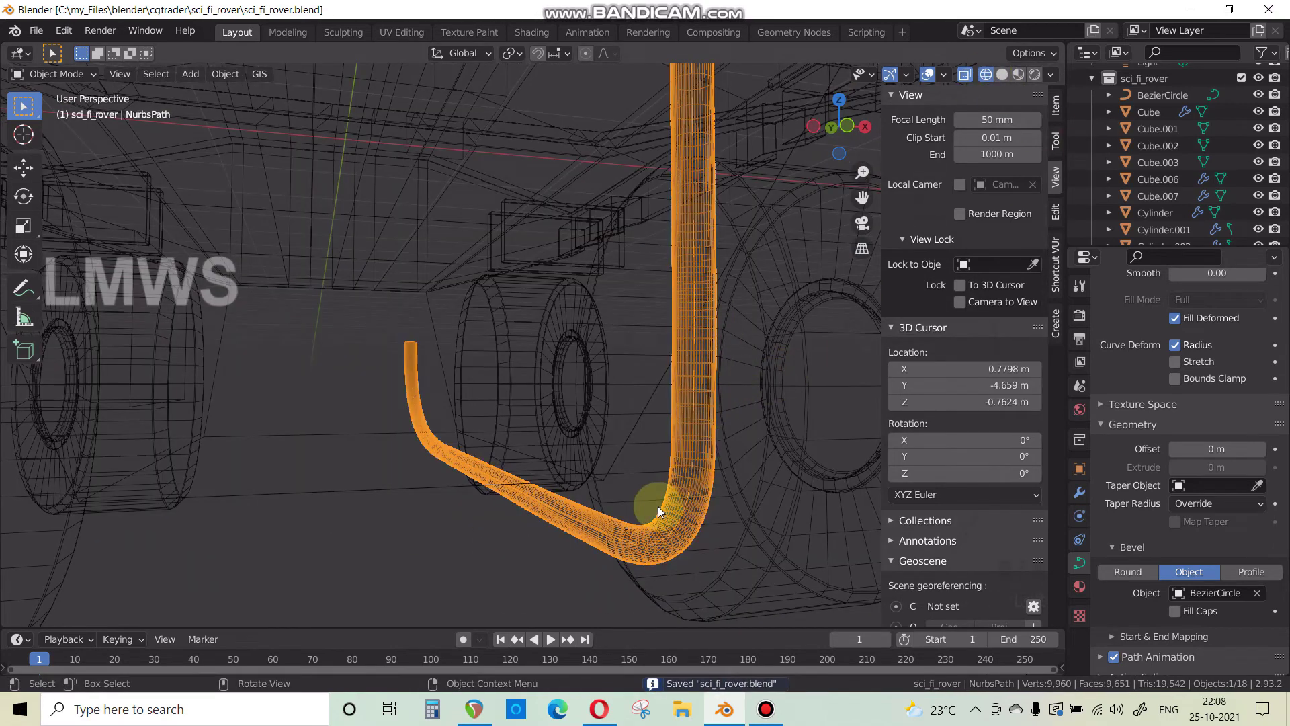
Switch to solid shading, try deleting the tube, and undo the deletion.
click(1000, 76)
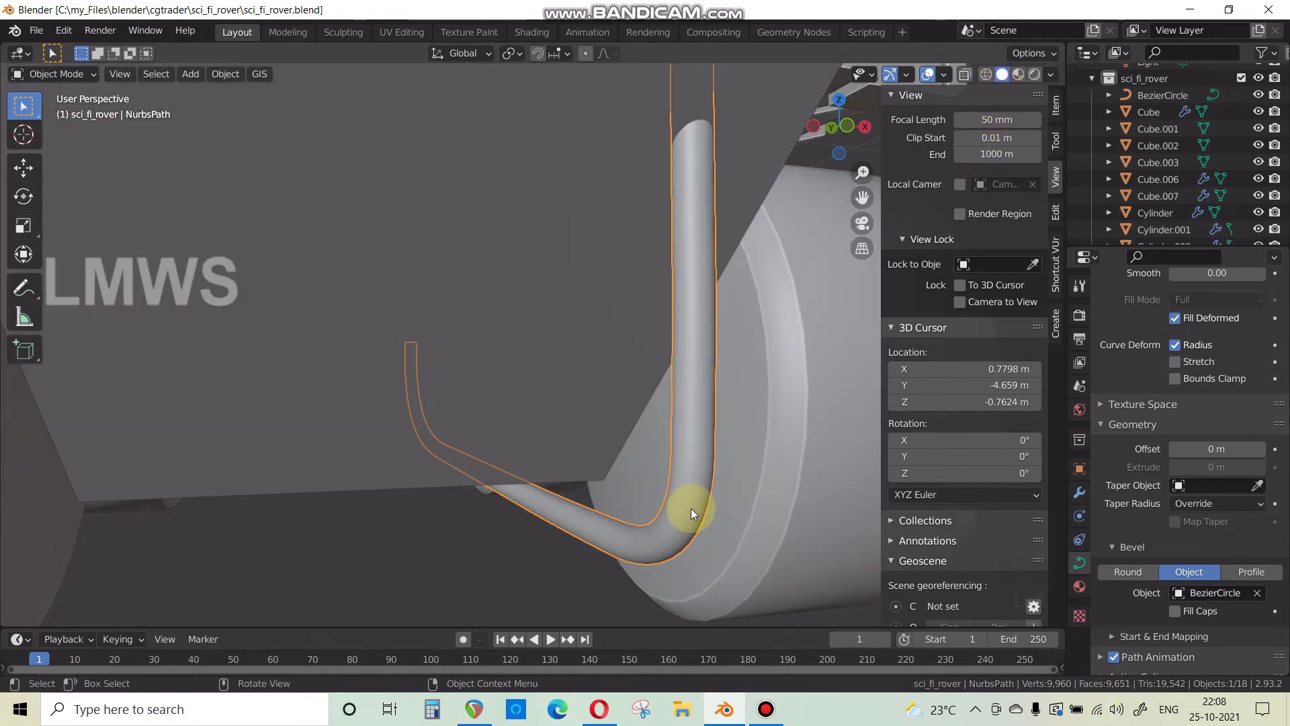
key(Delete)
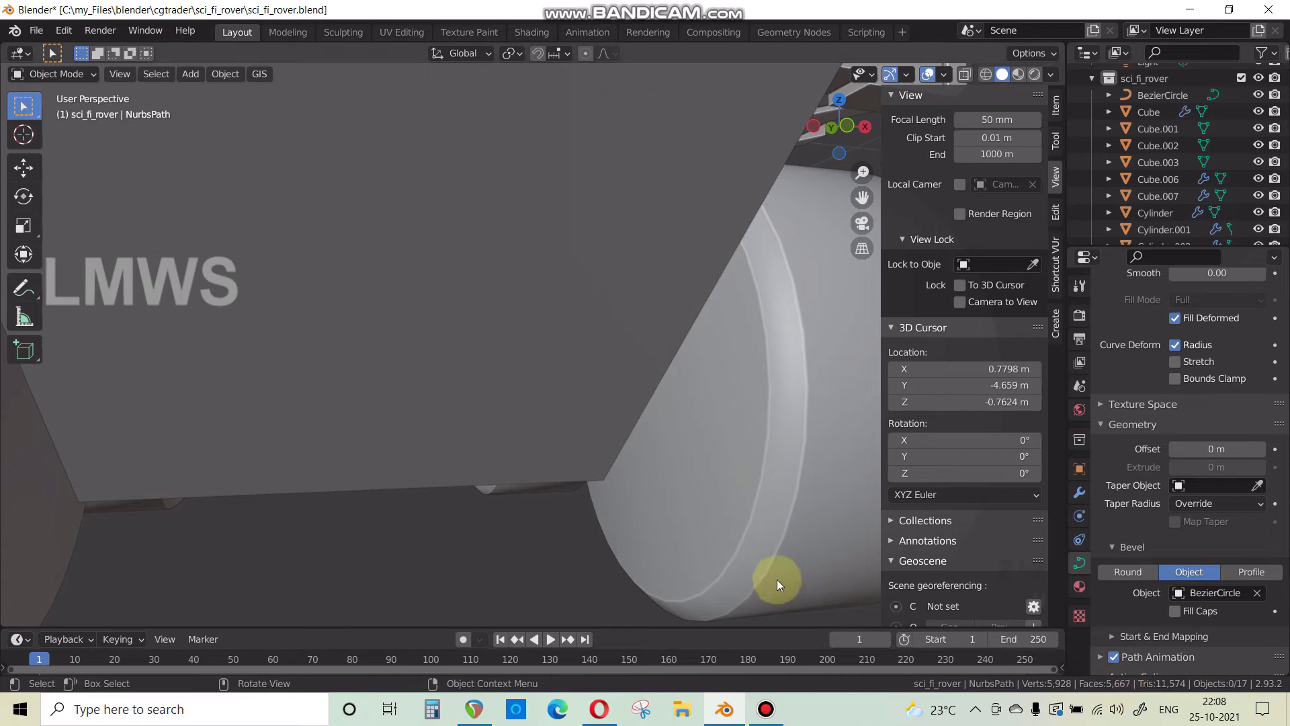
key(ctrl+z)
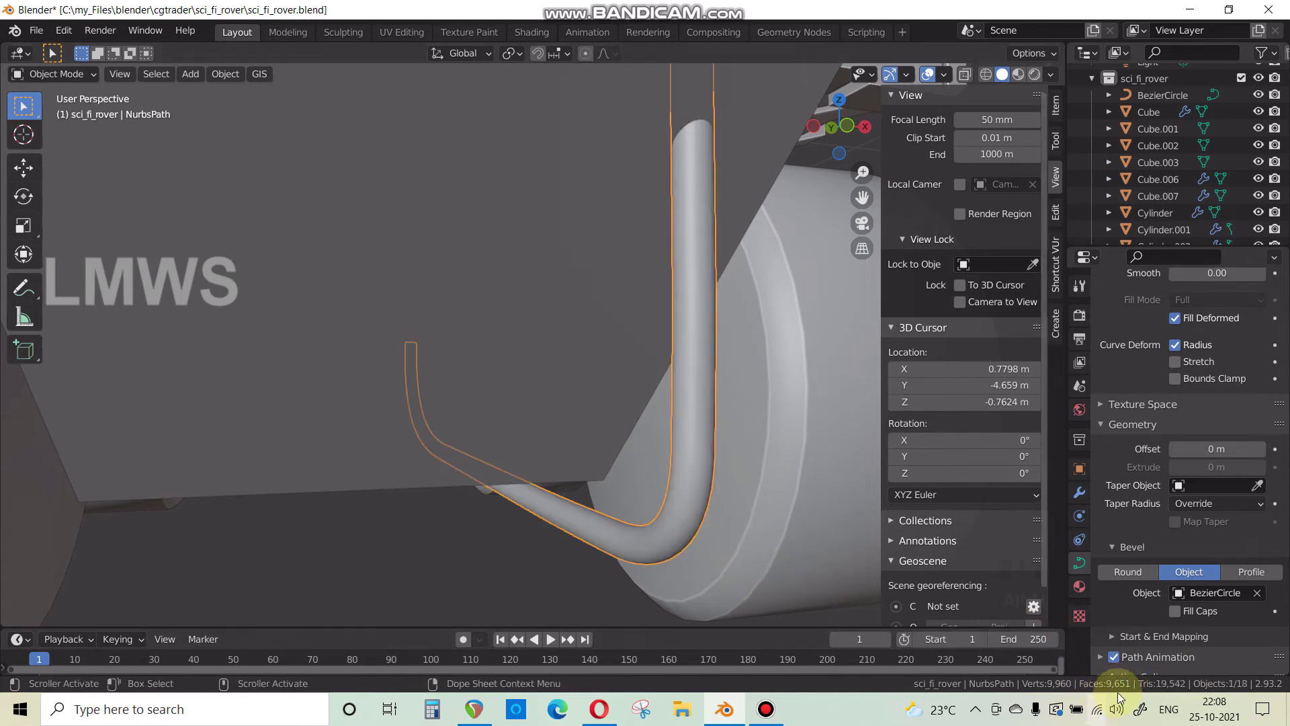
Save the file and review how the tube runs under the rover's hull.
scroll(571, 462, down, 10)
scroll(542, 446, up, 2)
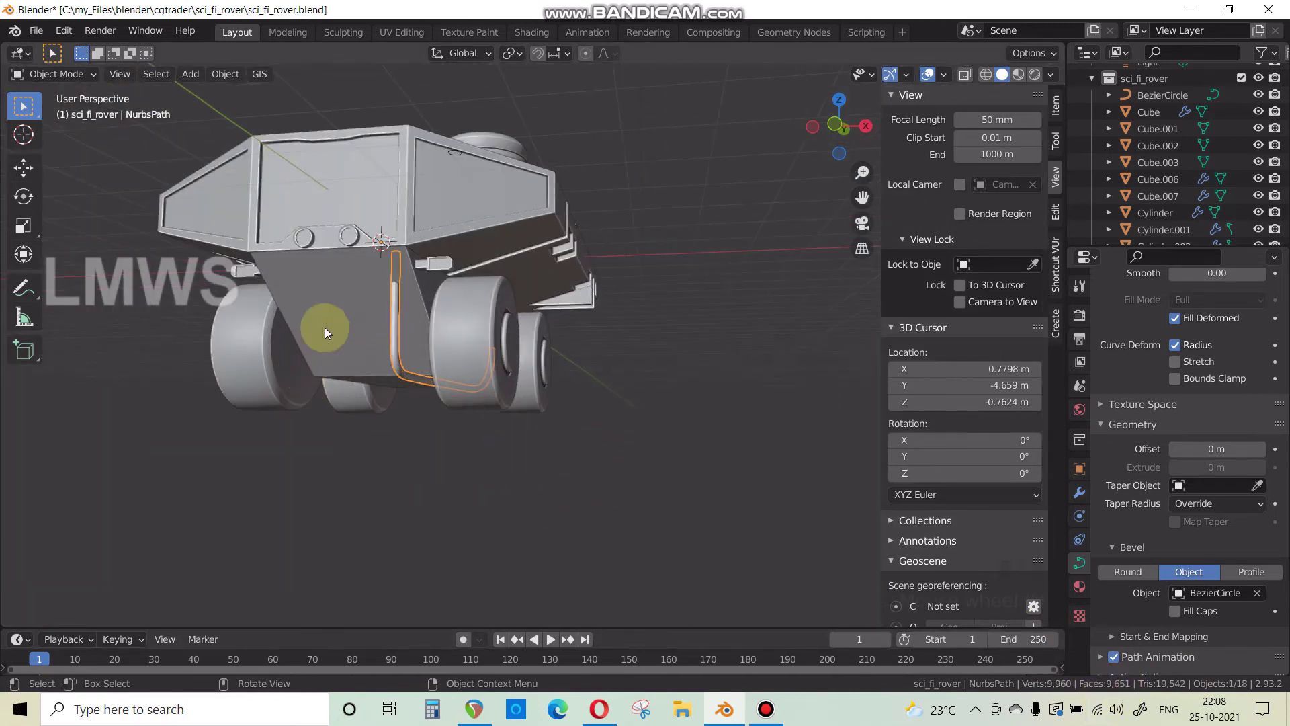
middle_drag(467, 403, 536, 445)
scroll(442, 444, up, 3)
scroll(470, 437, down, 5)
middle_drag(410, 430, 543, 450)
scroll(543, 463, up, 5)
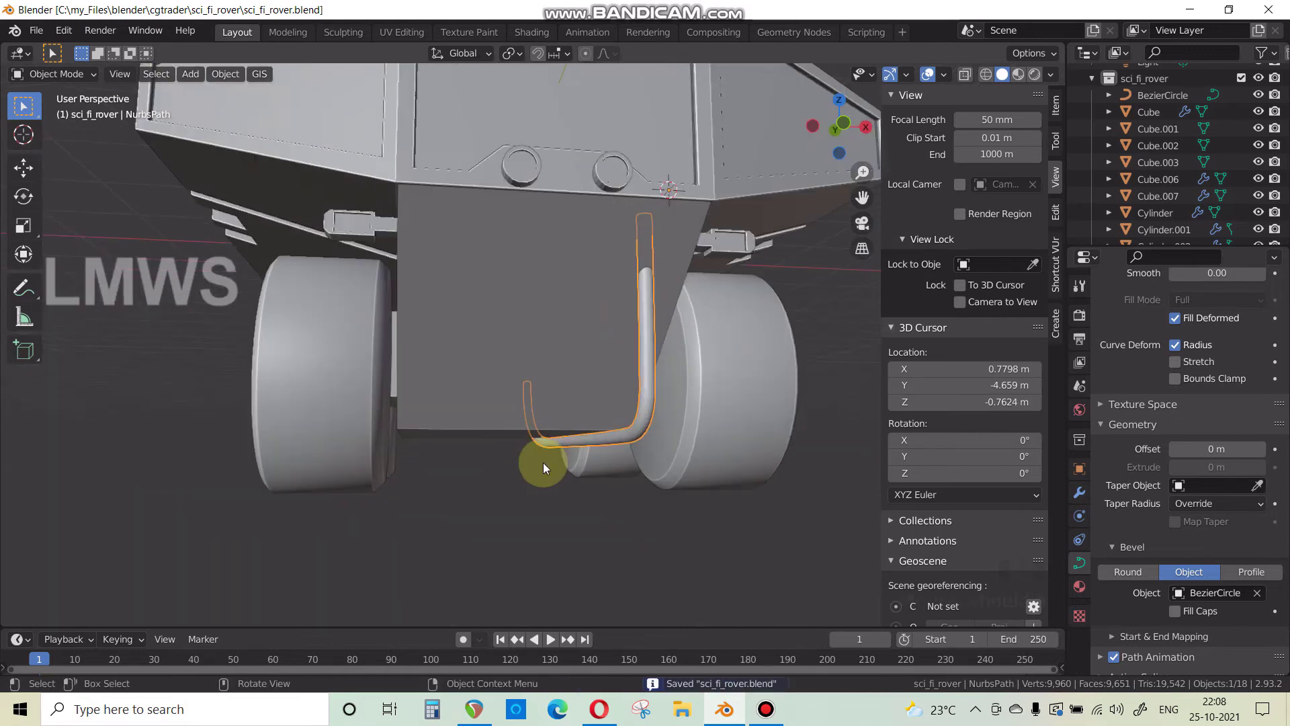
Try placing a duplicate of the tube about 1.5 m along negative X under the hull's other side, and undo it.
middle_drag(642, 461, 599, 458)
key(shift+d)
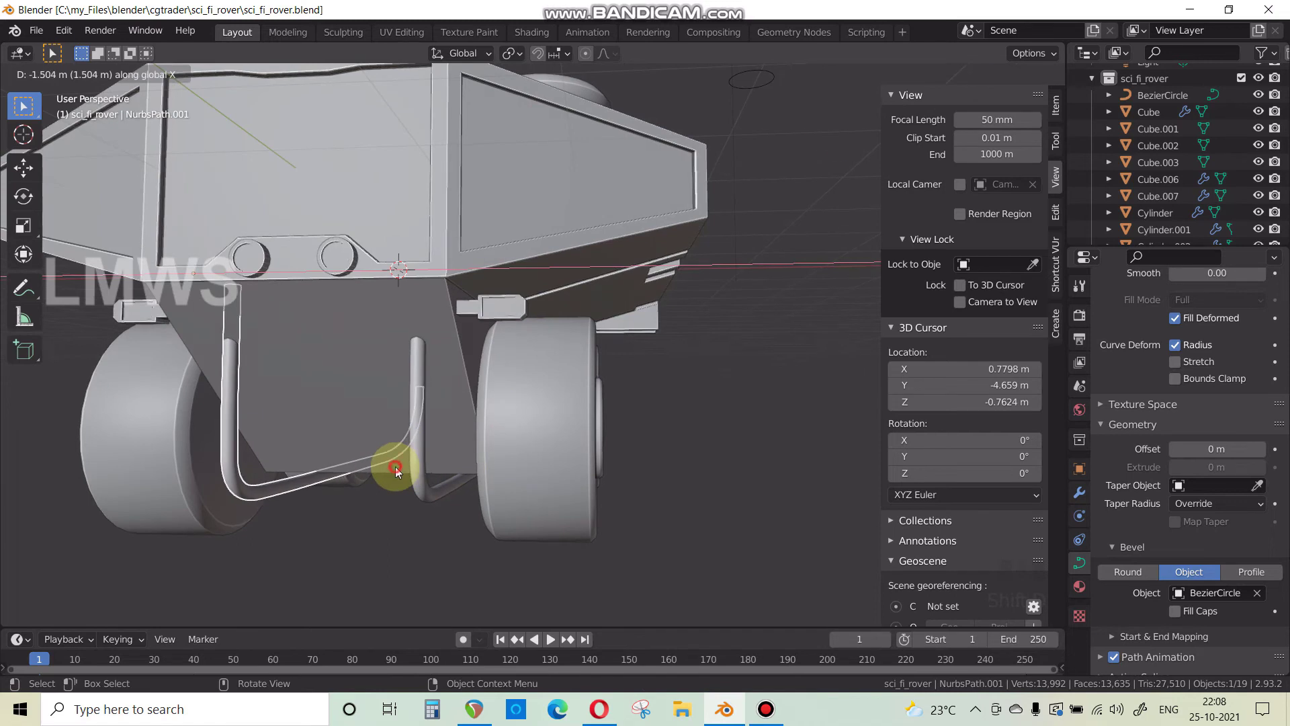
click(395, 463)
scroll(433, 460, down, 5)
middle_drag(496, 472, 461, 475)
scroll(461, 475, up, 5)
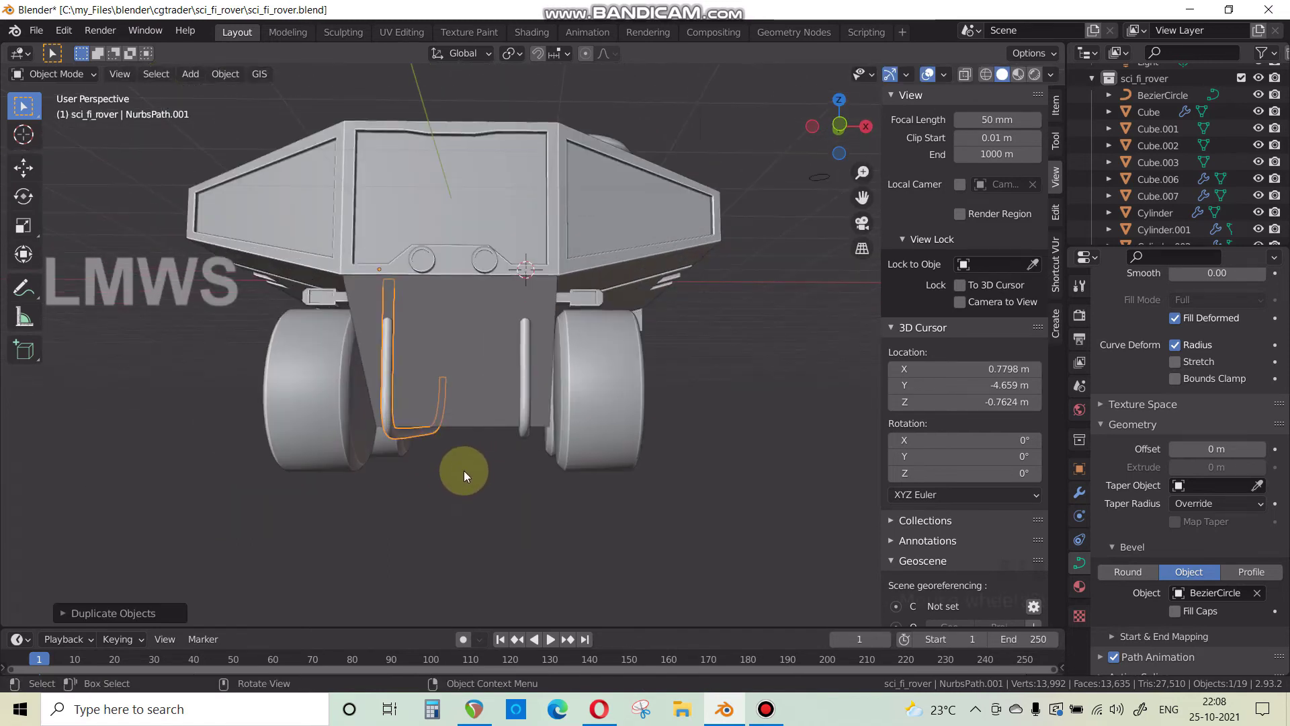
key(ctrl+z)
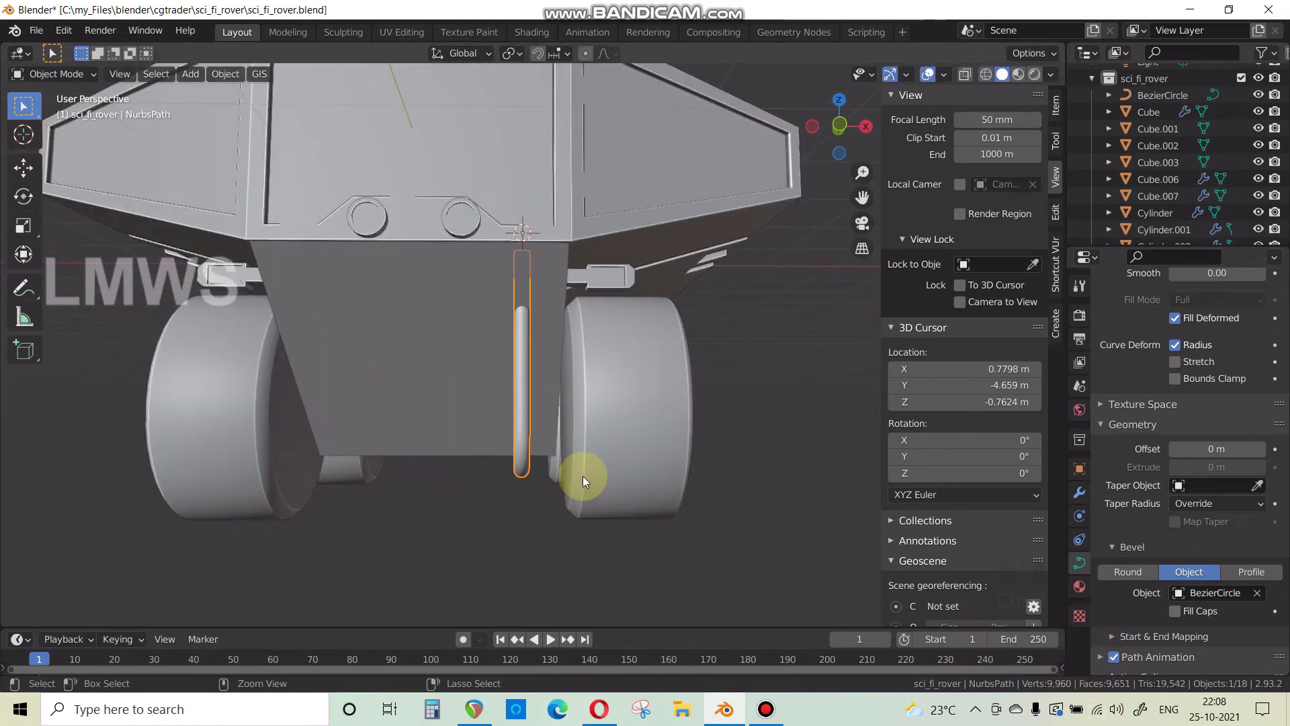
key(ctrl+z)
key(alt+h)
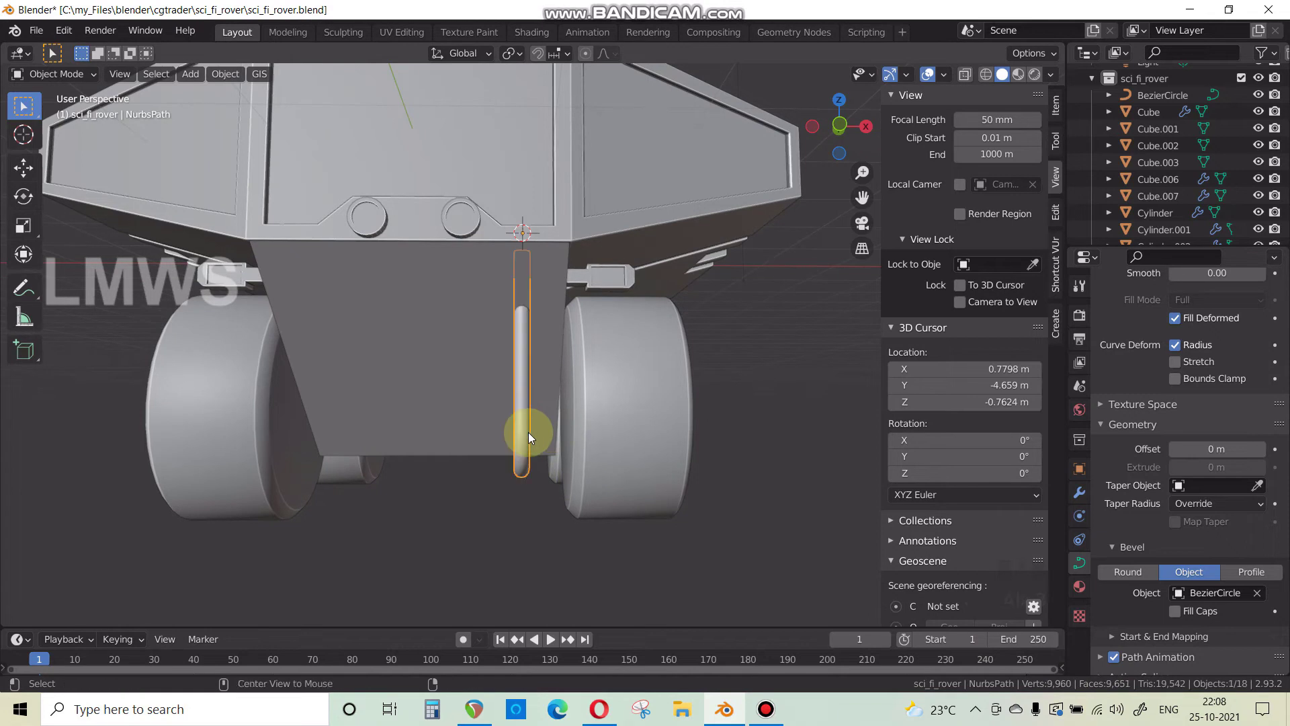
Convert the tube from a curve to a mesh.
key(alt+a)
scroll(532, 423, down, 6)
middle_drag(531, 430, 431, 465)
scroll(431, 465, up, 5)
scroll(430, 465, down, 5)
middle_drag(623, 433, 531, 349)
scroll(530, 349, up, 4)
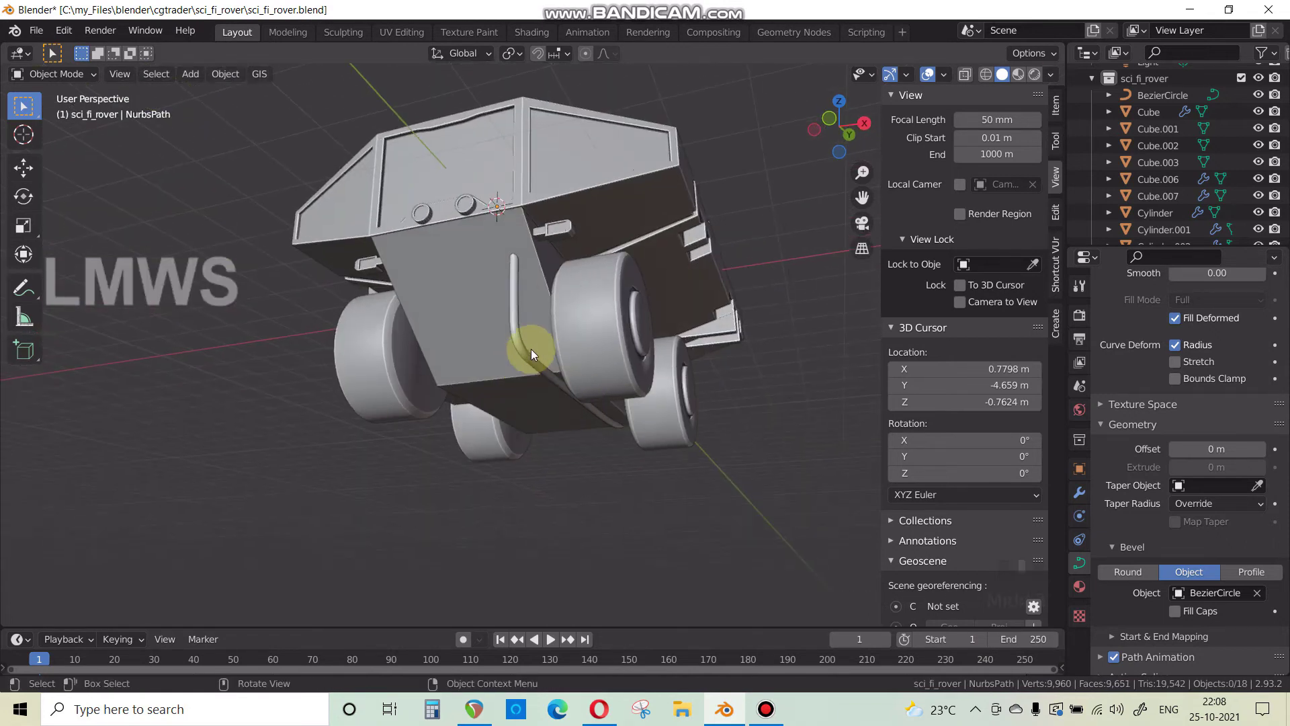
click(512, 317)
right_click(511, 317)
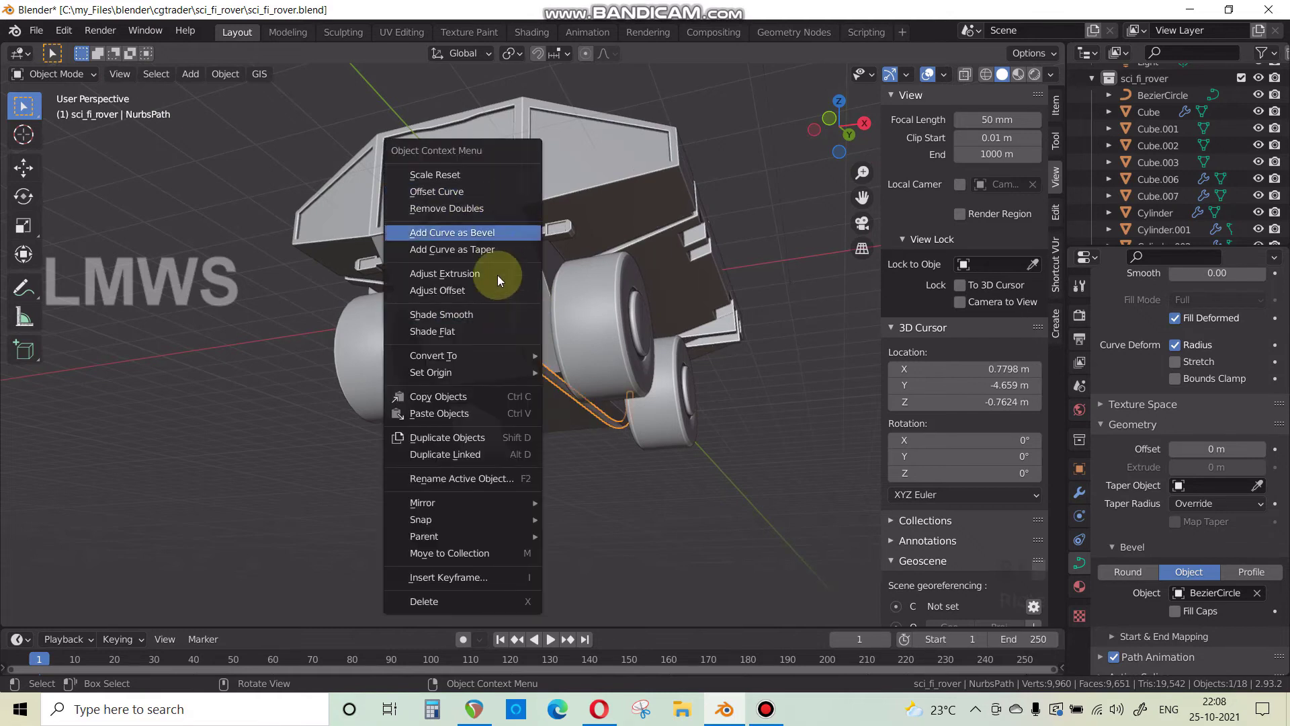
click(501, 356)
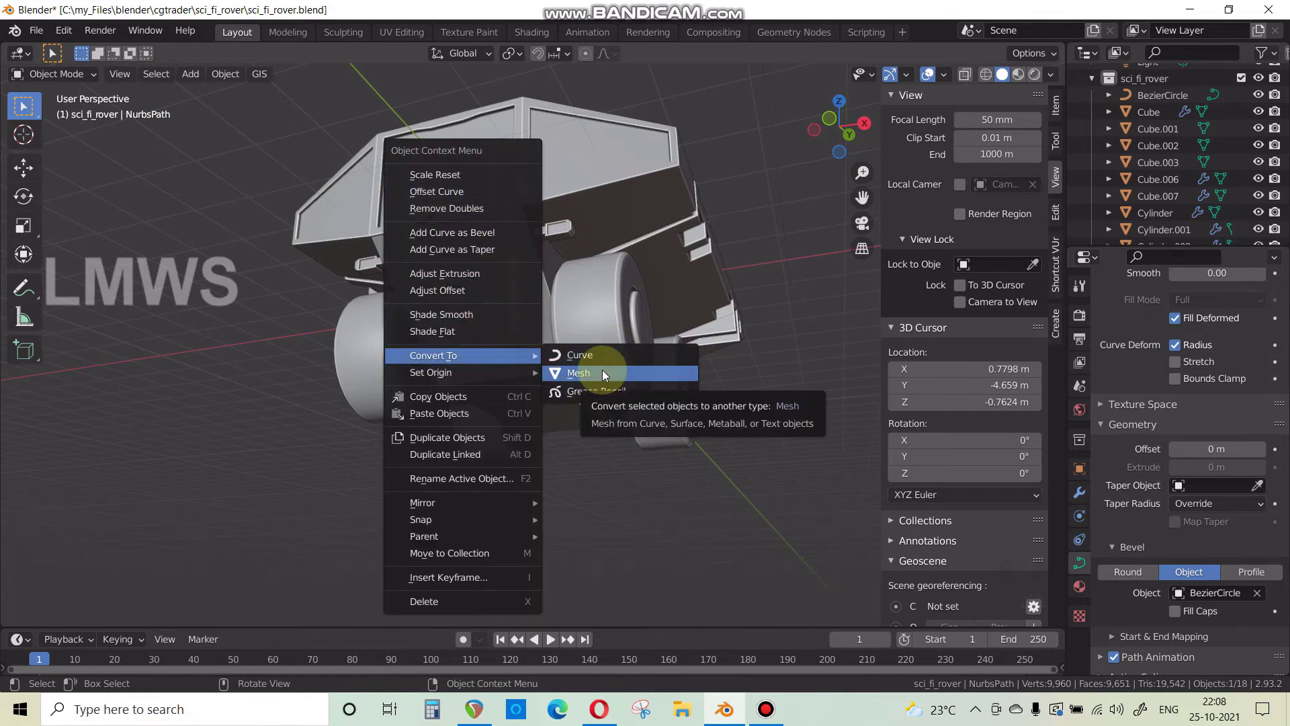
click(602, 374)
Collapse the sci_fi_rover collection in the Outliner and hide every object except the tube.
scroll(1121, 212, down, 3)
scroll(1120, 208, down, 4)
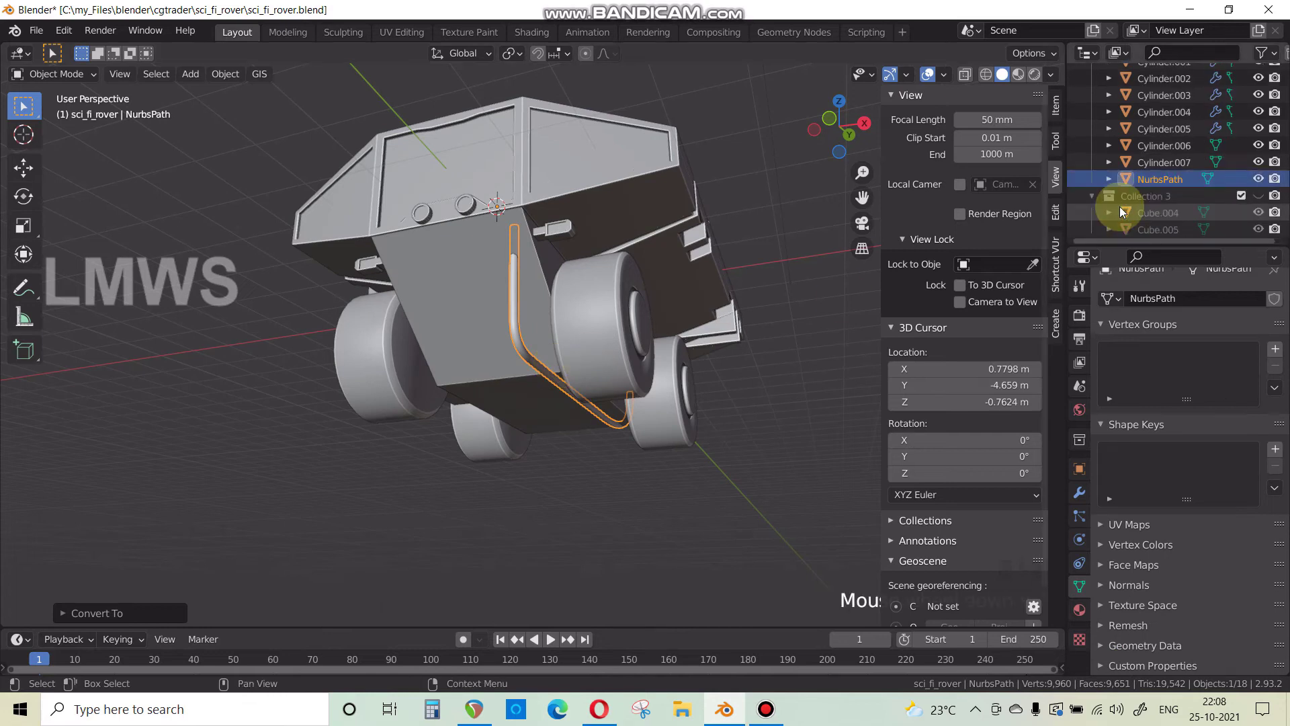
scroll(1120, 207, up, 8)
click(1093, 125)
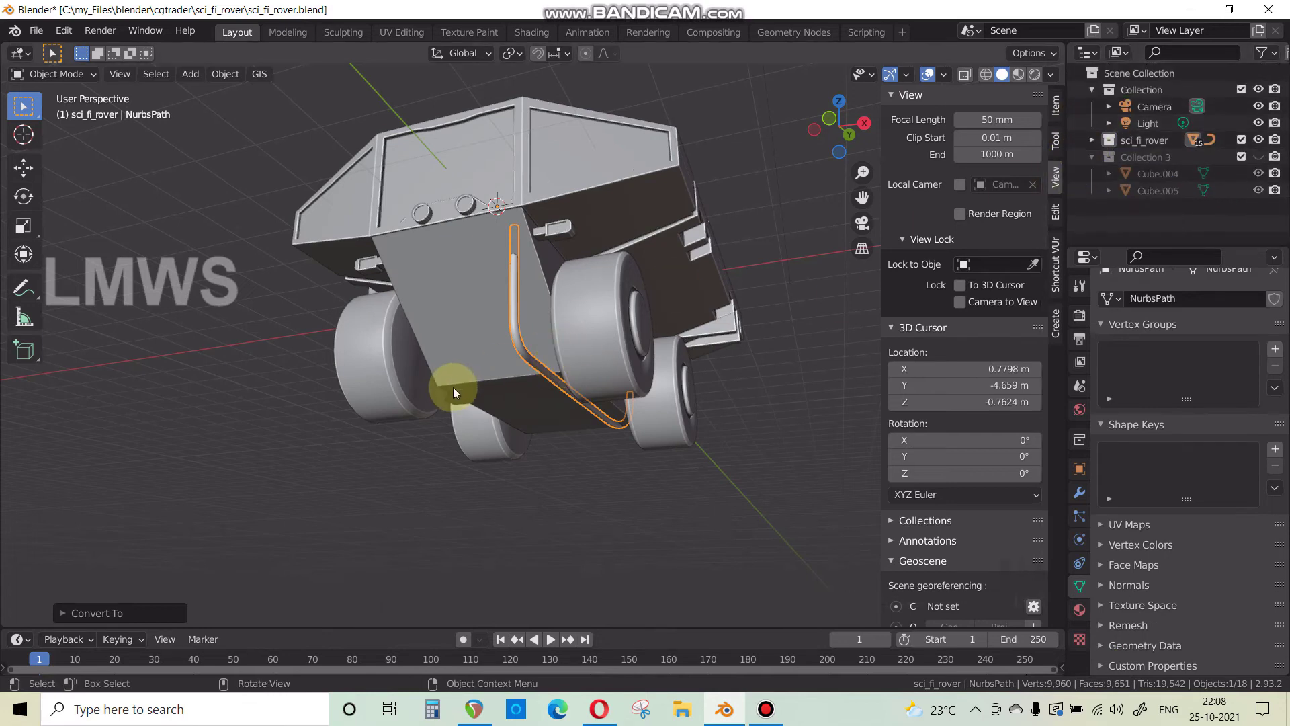
key(ctrl+i)
key(h)
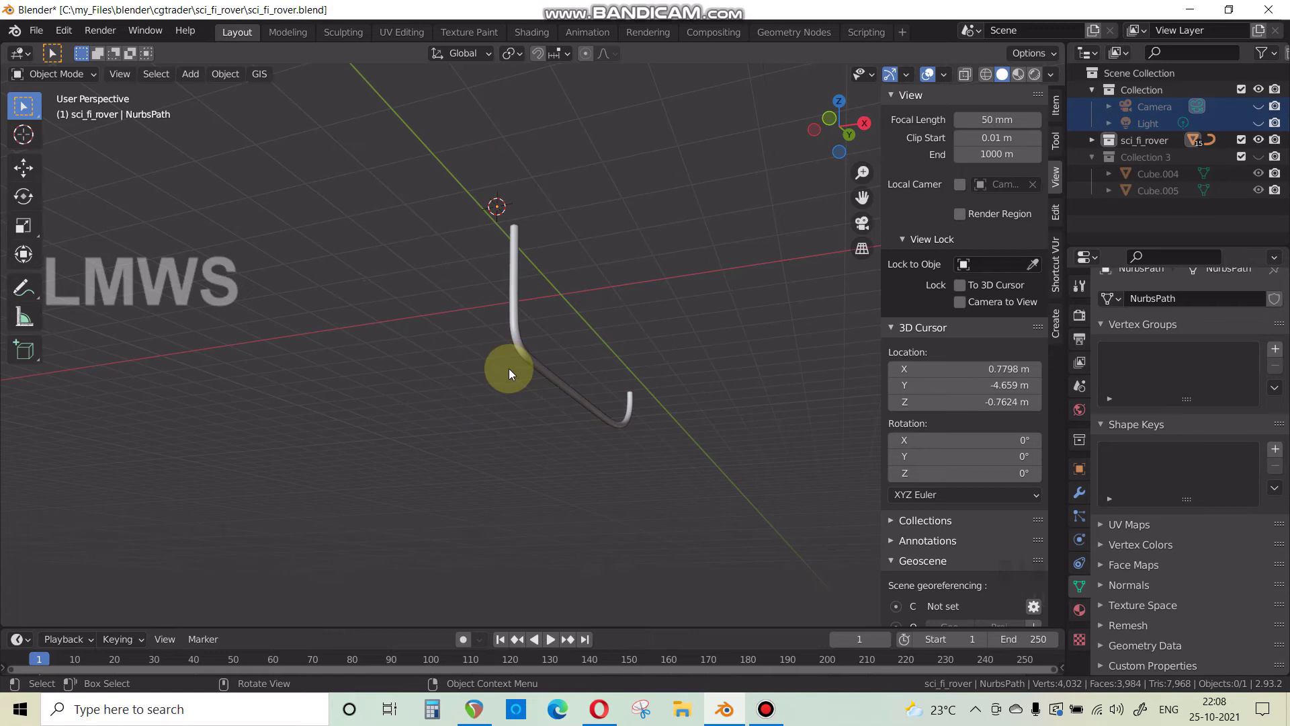
Open the tube mesh in Edit Mode and show its front upright closely in right orthographic view.
click(524, 365)
key(Tab)
scroll(501, 417, up, 3)
shift+middle_drag(501, 417, 504, 316)
scroll(563, 382, up, 2)
key(KP_3)
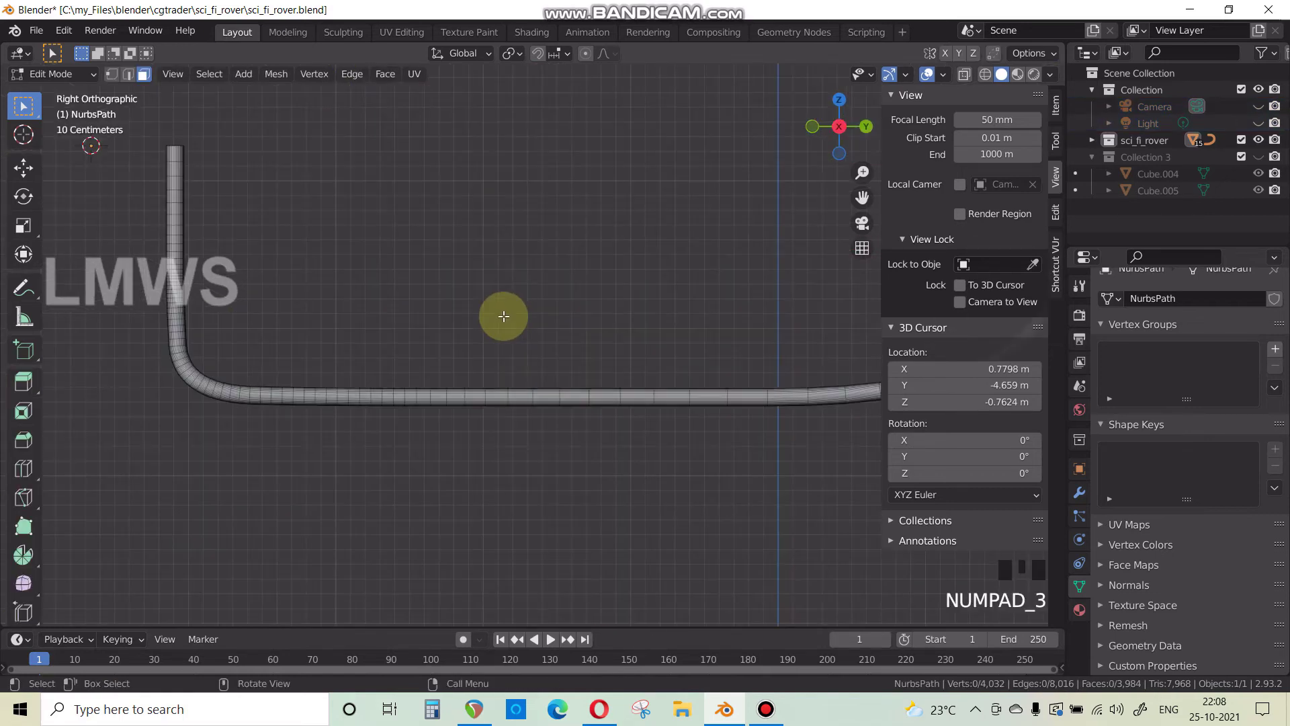
scroll(452, 343, up, 2)
shift+middle_drag(268, 354, 319, 354)
scroll(452, 362, up, 3)
scroll(417, 354, up, 2)
scroll(412, 354, down, 5)
shift+middle_drag(412, 354, 402, 408)
scroll(402, 408, up, 4)
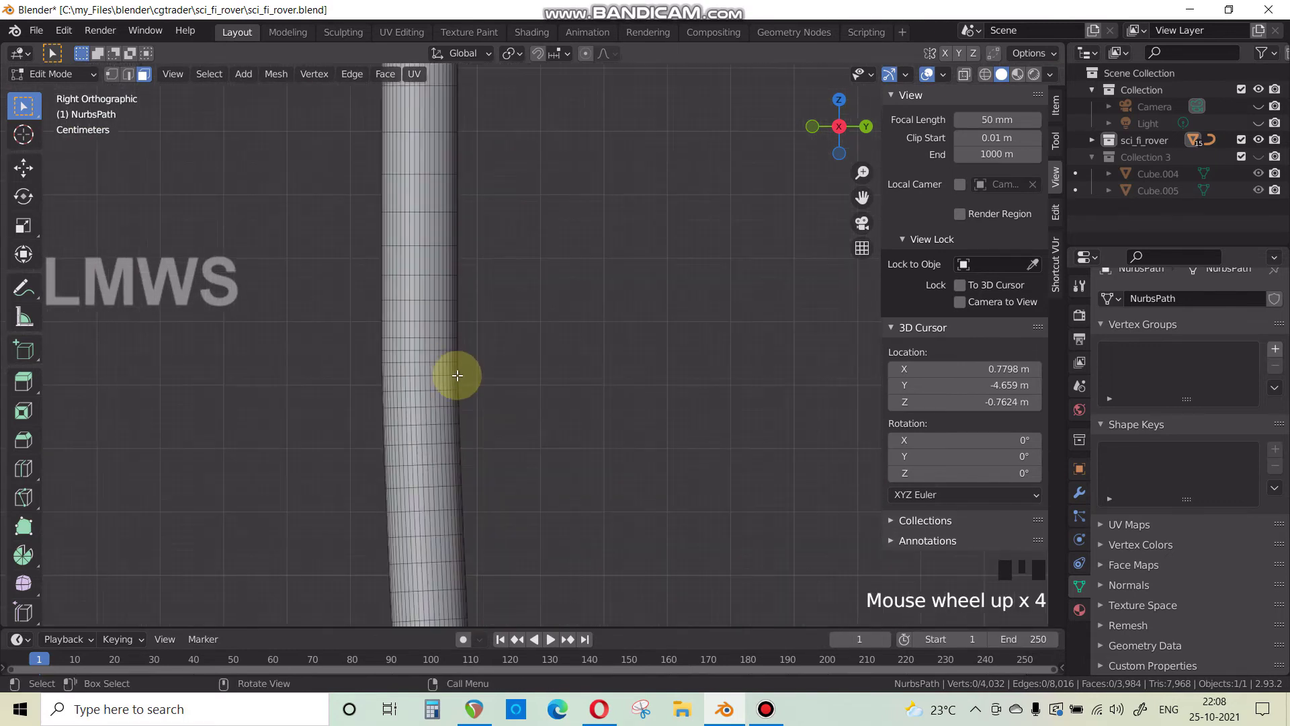
shift+middle_drag(455, 374, 455, 351)
scroll(213, 291, up, 2)
Try selecting individual edge loops along the tube's front upright just above the bend.
click(127, 75)
key(alt+a)
alt+shift+click(448, 372)
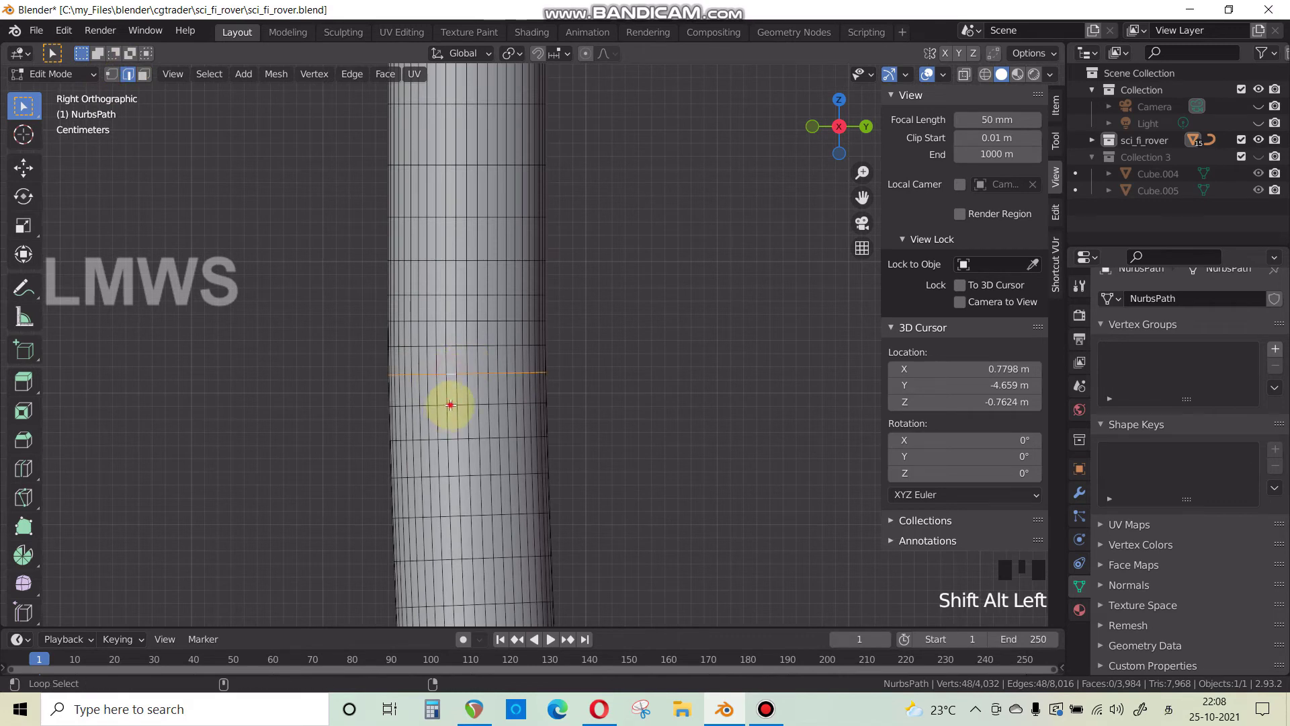
alt+shift+click(450, 404)
alt+shift+click(450, 474)
shift+middle_drag(450, 475, 321, 240)
scroll(396, 366, down, 10)
scroll(453, 401, up, 7)
shift+middle_drag(455, 406, 456, 300)
scroll(443, 466, up, 2)
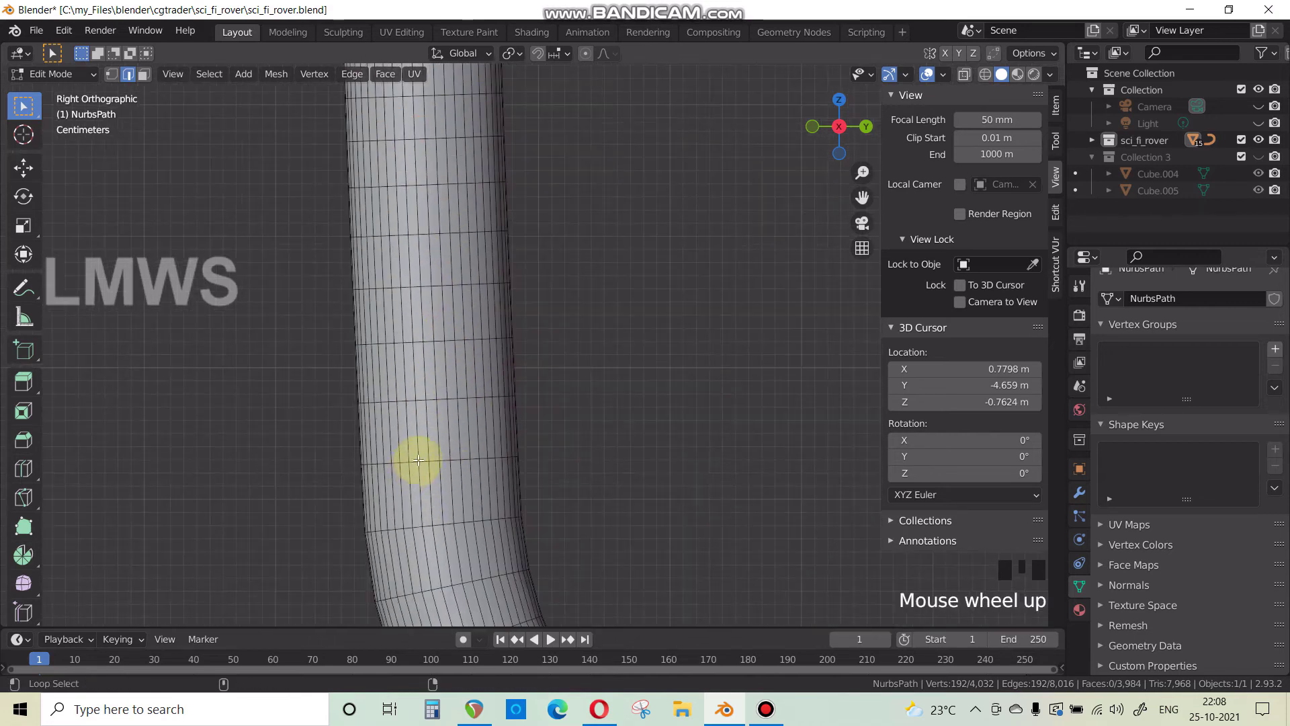
alt+shift+click(419, 398)
alt+shift+click(417, 341)
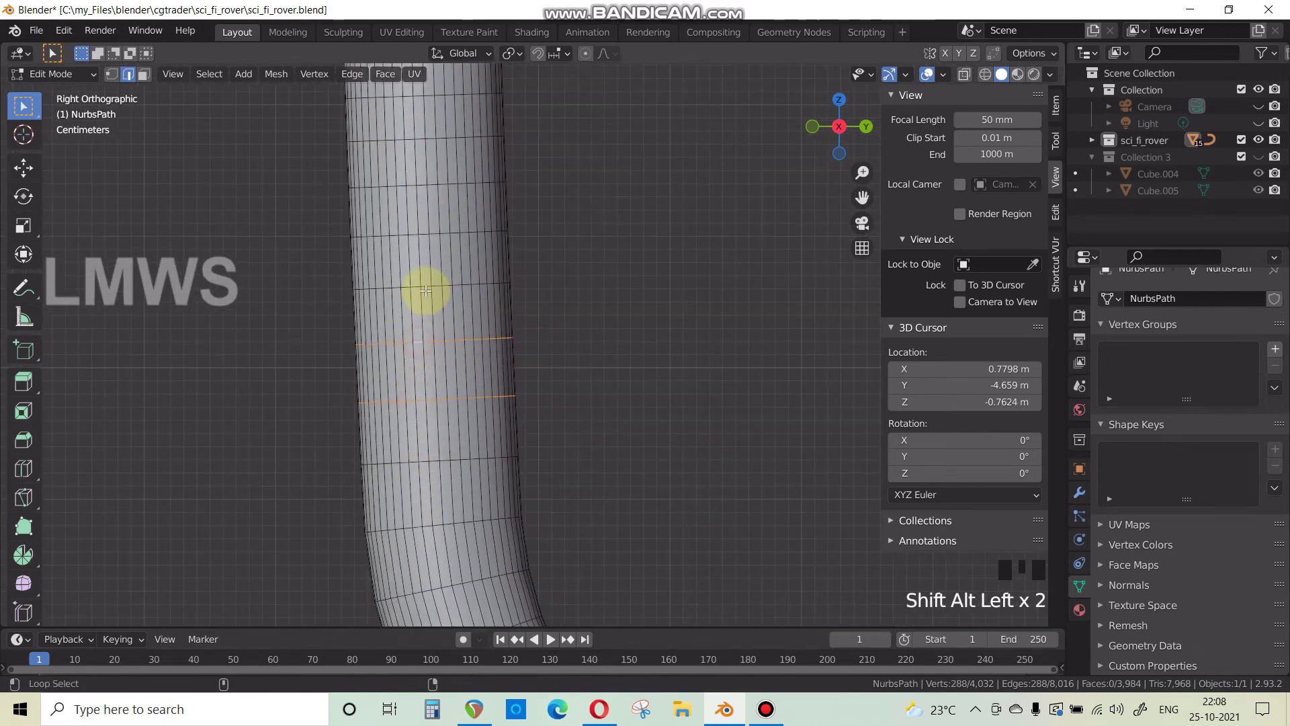
alt+shift+click(426, 228)
key(ctrl+z)
alt+shift+click(496, 329)
scroll(496, 331, down, 7)
shift+middle_drag(495, 331, 426, 469)
scroll(426, 469, down, 3)
In wireframe, select all faces of the front upright above the bend and delete them.
click(968, 77)
scroll(517, 432, up, 2)
shift+middle_drag(514, 440, 444, 306)
click(146, 79)
shift+middle_drag(394, 373, 424, 471)
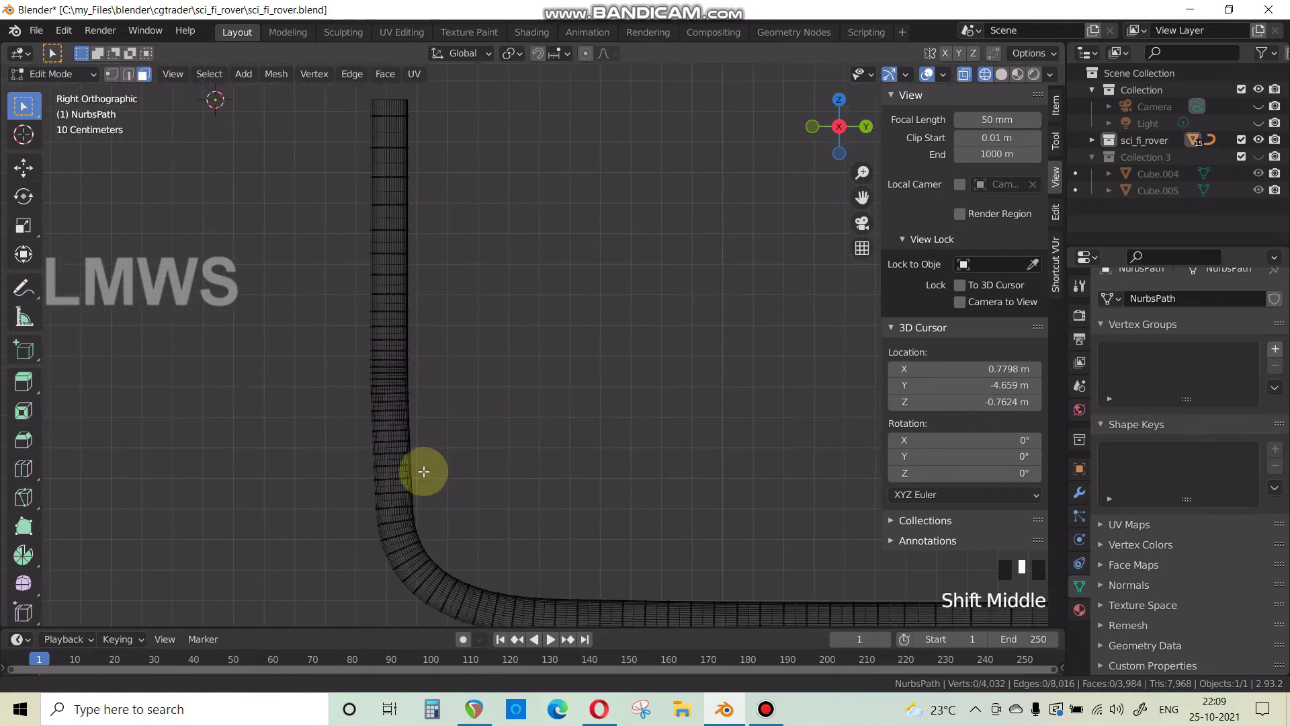
drag(335, 492, 544, 42)
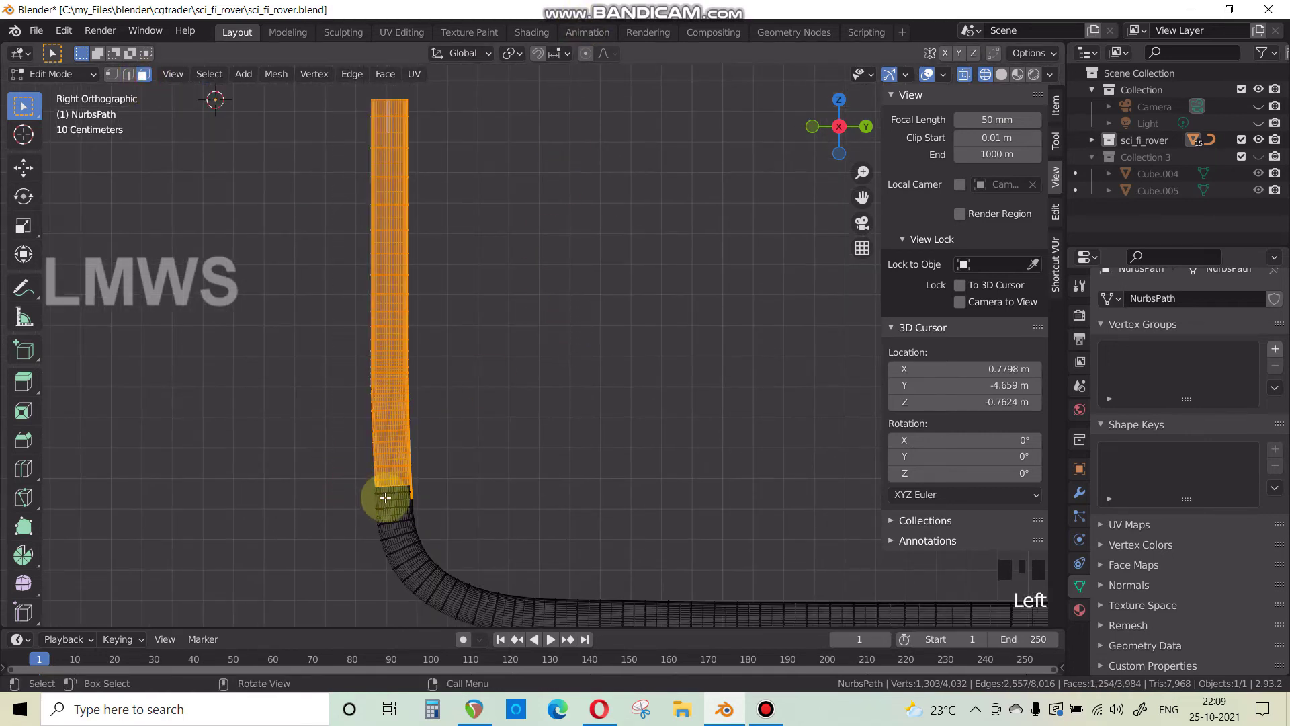
ctrl+click(426, 496)
key(x)
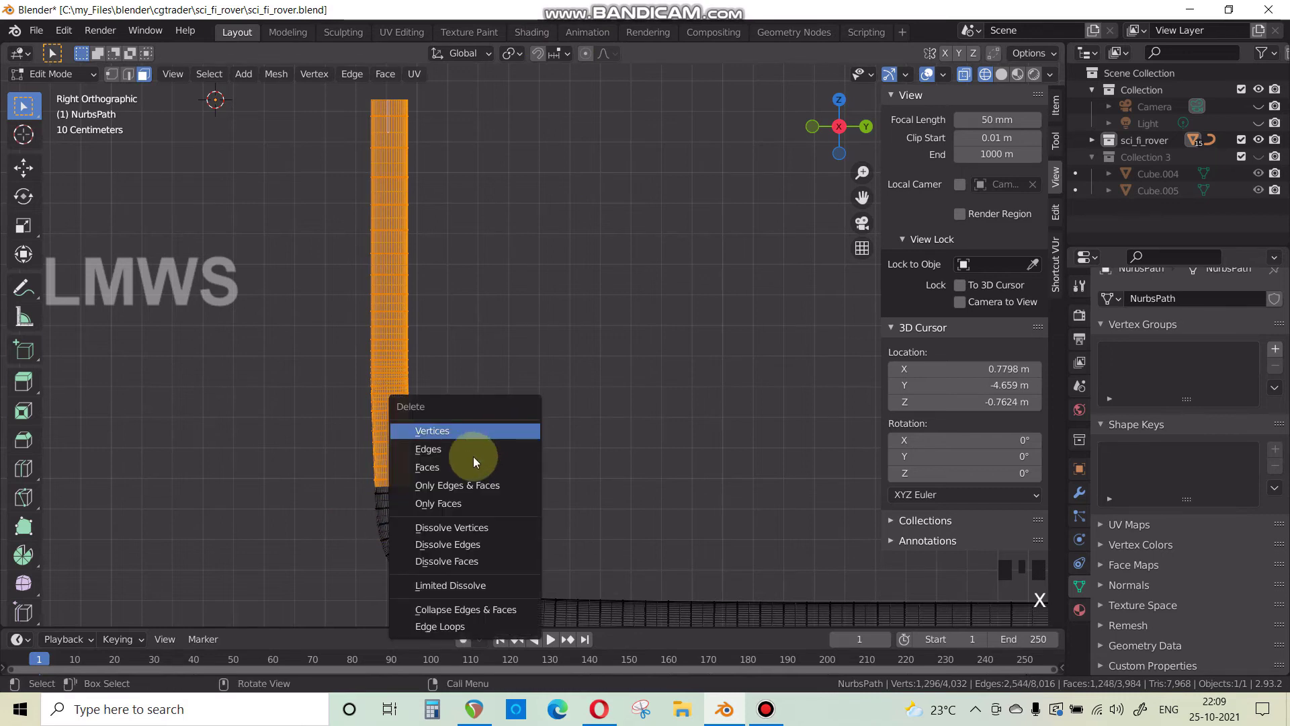
click(451, 467)
Select the open edge loop on top of the front bend and flatten it along Z.
scroll(441, 467, down, 2)
scroll(412, 470, up, 3)
shift+middle_drag(411, 470, 430, 355)
scroll(229, 330, up, 5)
click(129, 74)
key(alt+a)
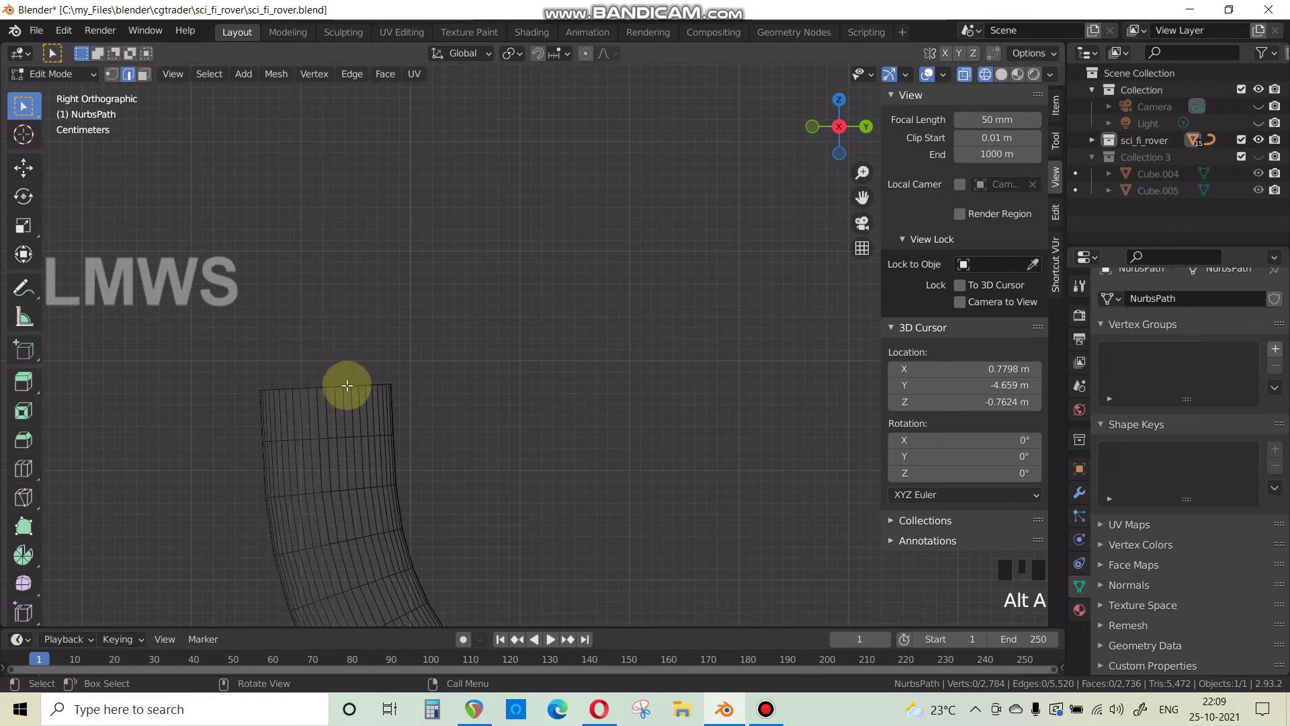
alt+click(344, 382)
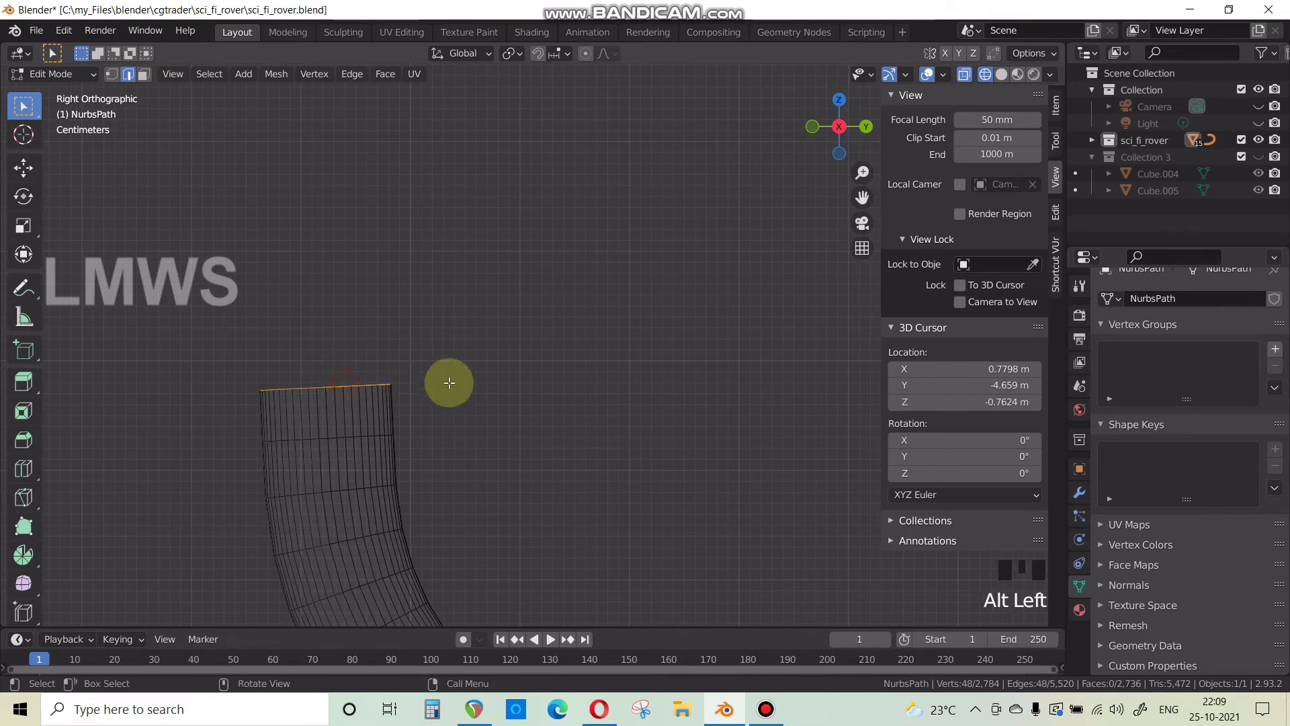
key(s)
key(z)
click(549, 396)
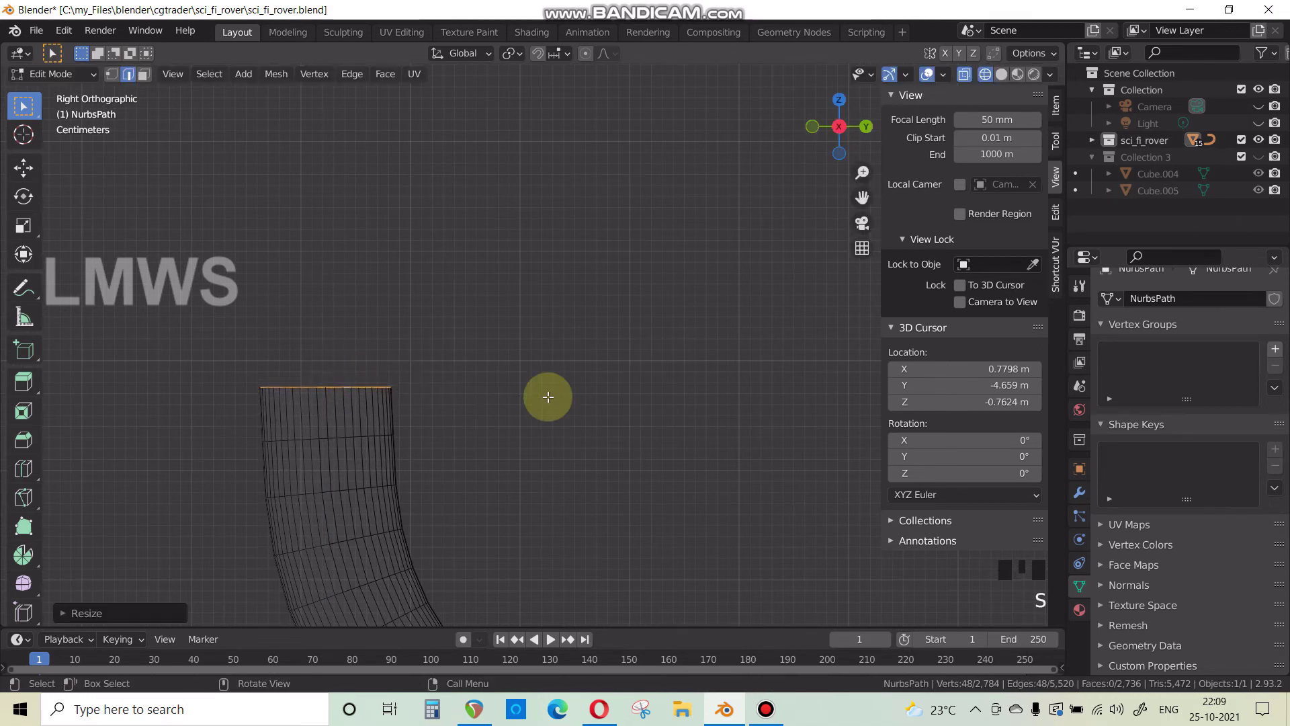
Extrude the flattened edge loop straight up along Z to the height of the tube's original top.
scroll(522, 368, down, 7)
key(e)
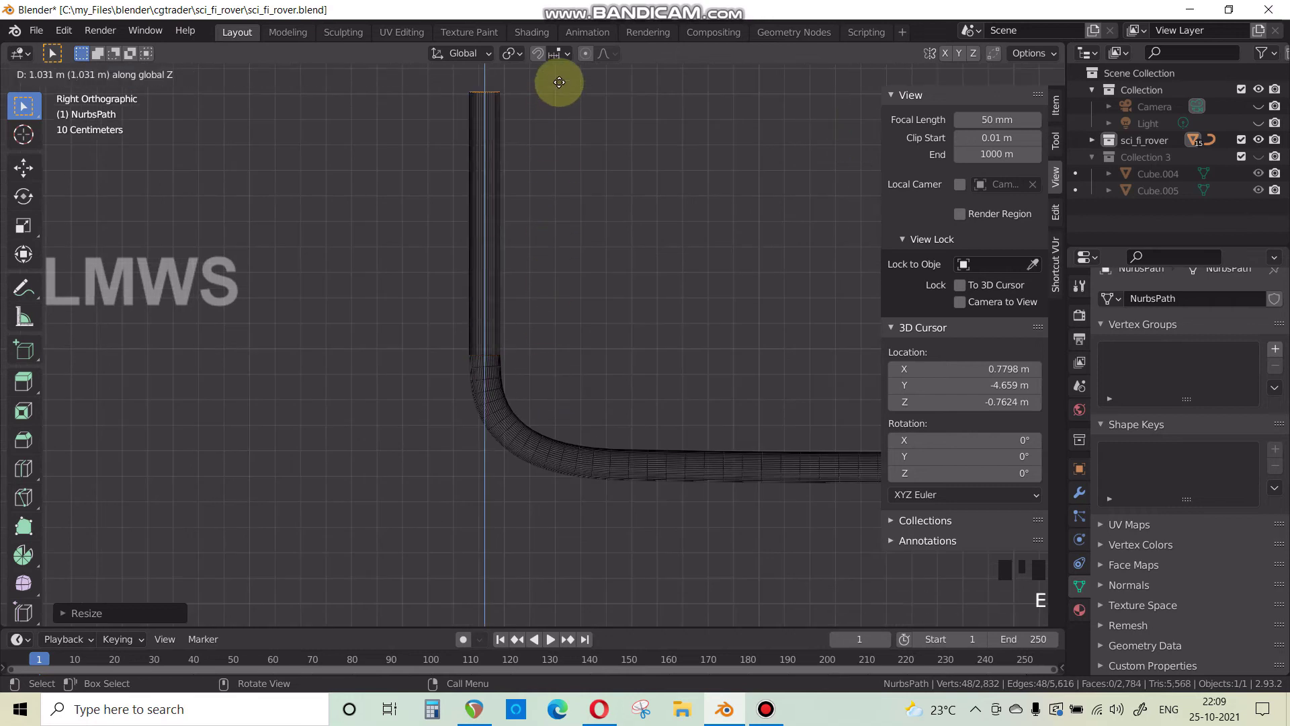
click(557, 623)
Select the tube's straight horizontal run between the front and rear bends in wireframe and delete its faces.
shift+middle_drag(576, 483, 426, 510)
scroll(535, 504, down, 4)
scroll(447, 503, up, 3)
scroll(447, 525, up, 2)
scroll(426, 510, down, 2)
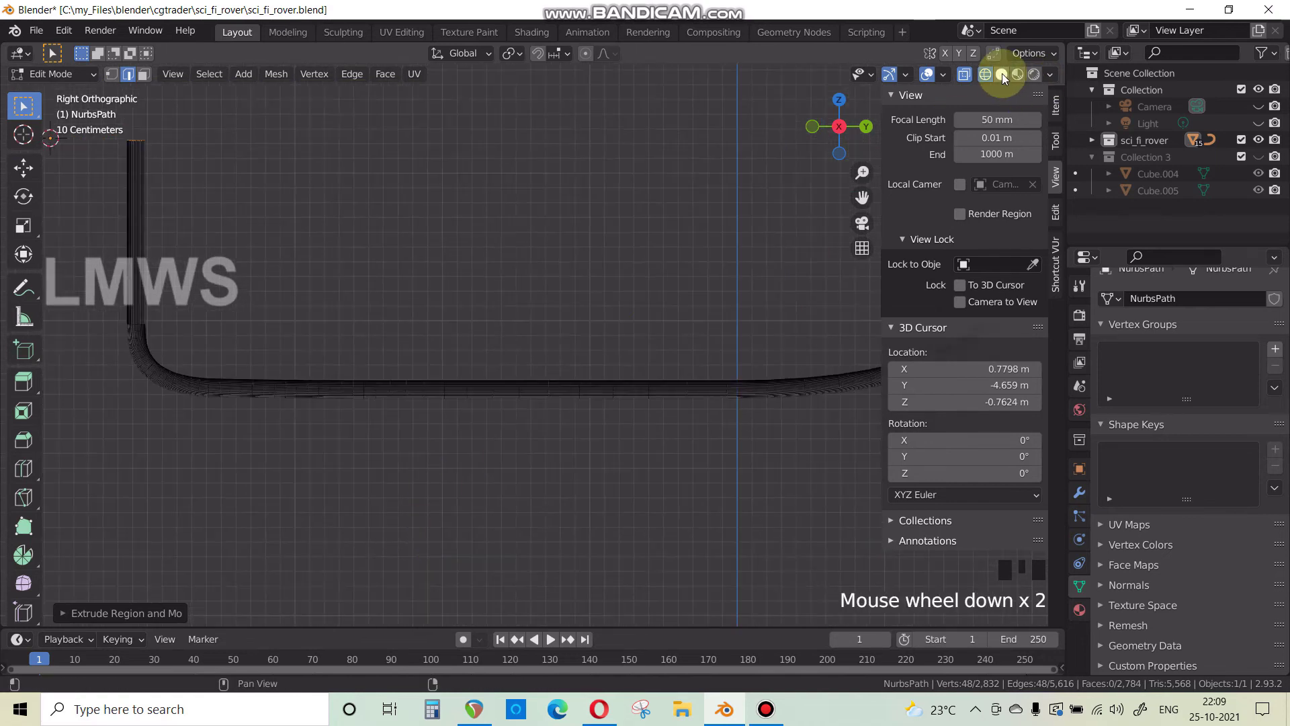
click(1002, 74)
mouse_move(226, 362)
mouse_down()
mouse_move(251, 386)
mouse_move(360, 284)
mouse_up()
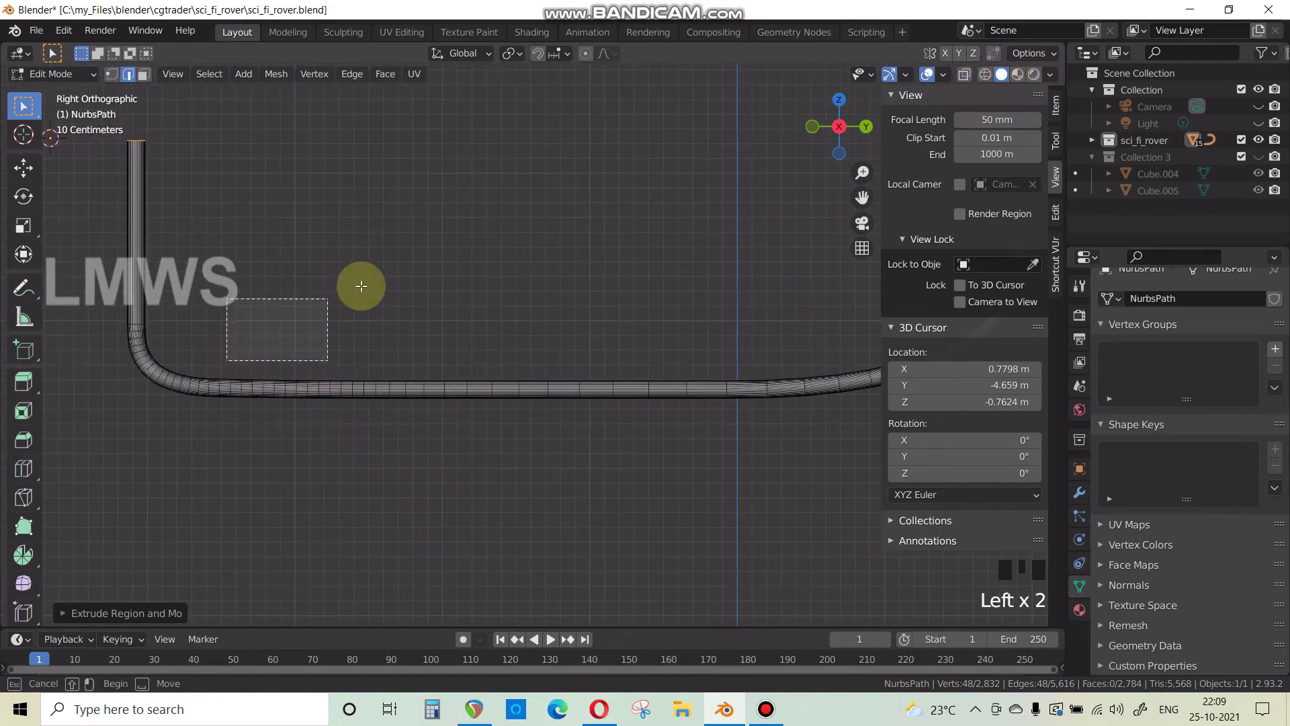
click(984, 74)
drag(240, 364, 746, 426)
scroll(664, 426, down, 3)
scroll(573, 470, up, 1)
shift+middle_drag(573, 470, 547, 389)
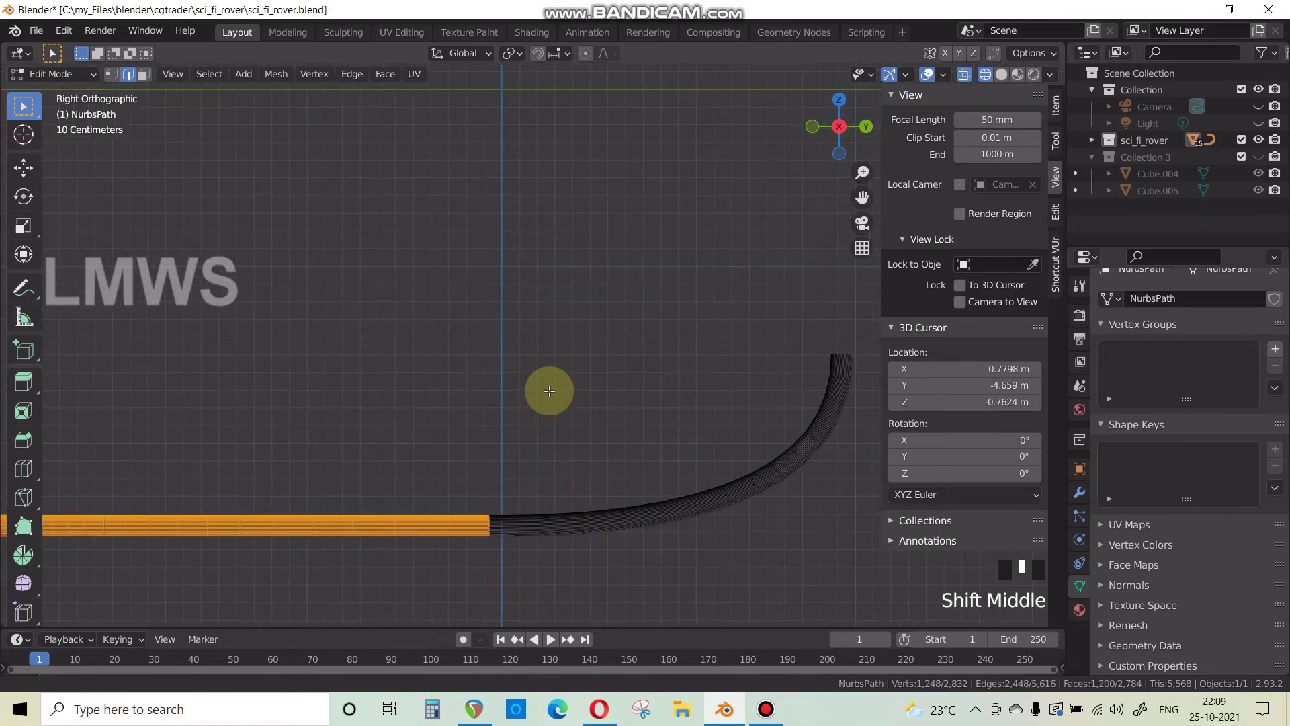
scroll(484, 461, up, 3)
scroll(611, 302, down, 3)
key(x)
click(610, 300)
Select the open edge loops at the facing ends of the front and rear bends and join them with LoopTools Bridge.
scroll(316, 403, down, 2)
shift+middle_drag(316, 403, 432, 428)
scroll(432, 428, up, 3)
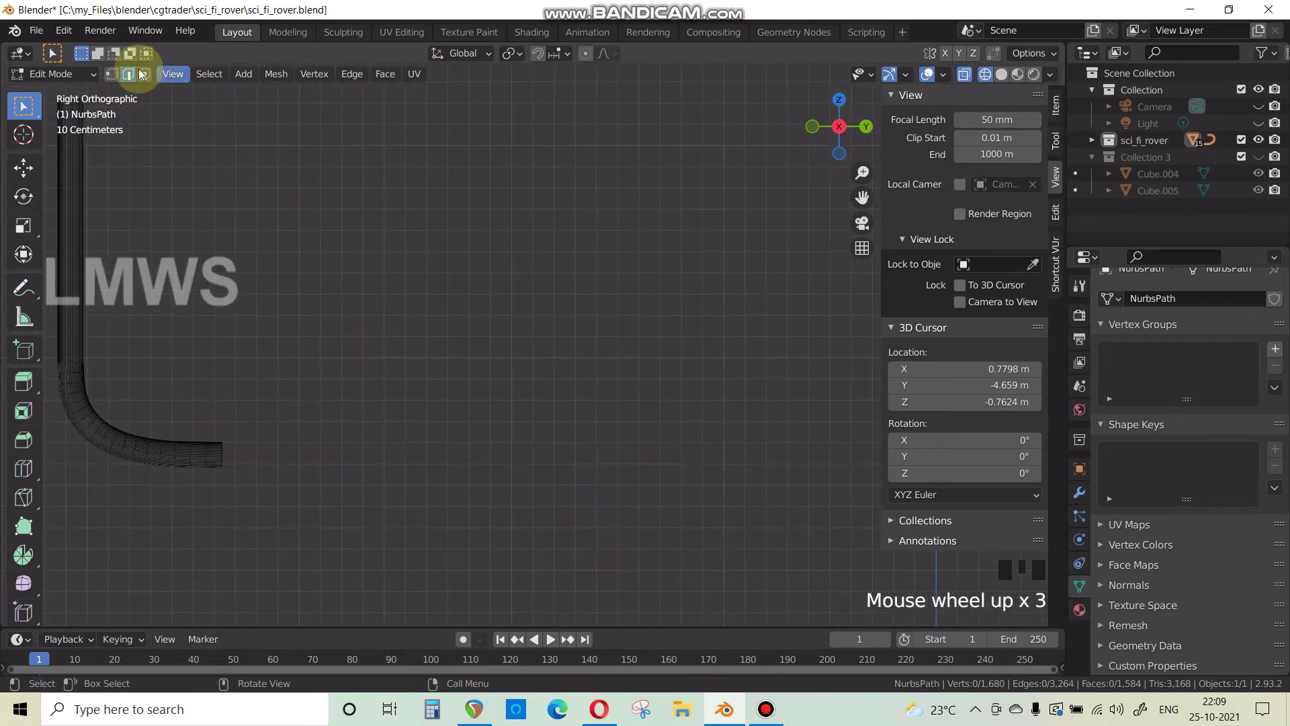
mouse_move(329, 531)
middle_down()
mouse_move(248, 530)
mouse_move(256, 466)
middle_up()
scroll(256, 466, up, 5)
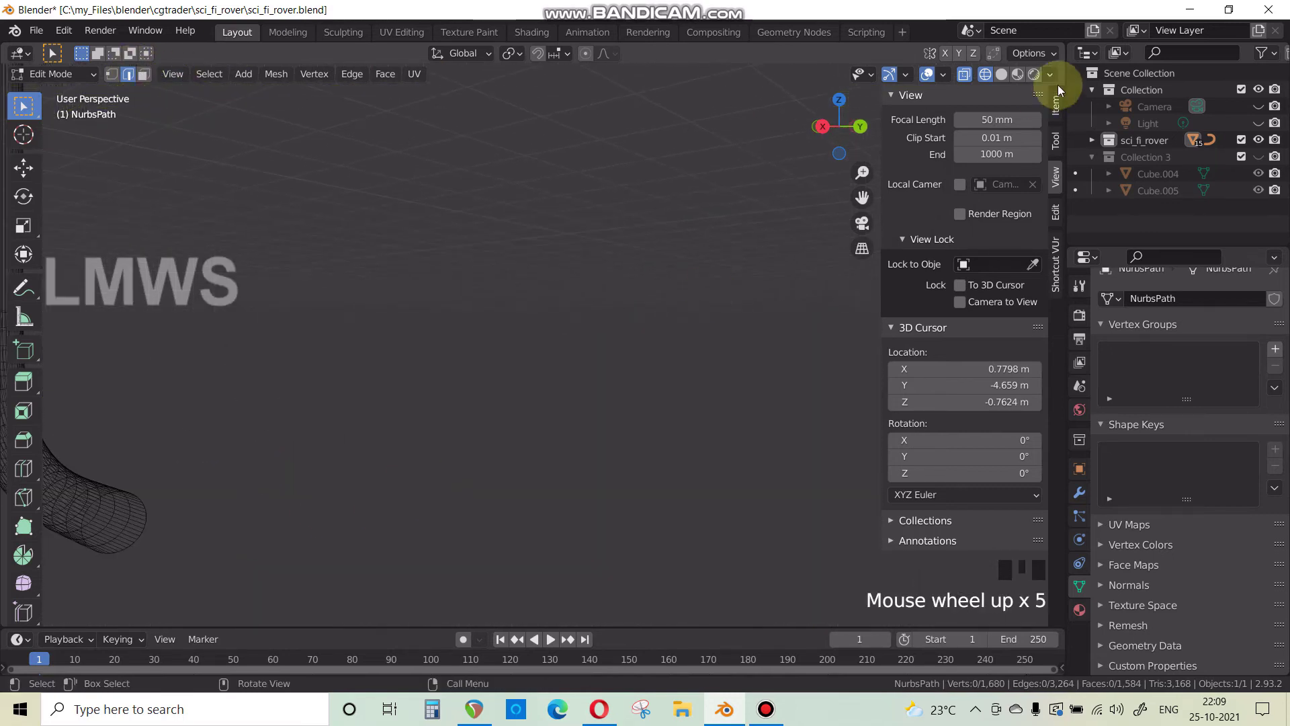
click(1002, 74)
shift+middle_drag(604, 403, 388, 479)
scroll(388, 479, up, 2)
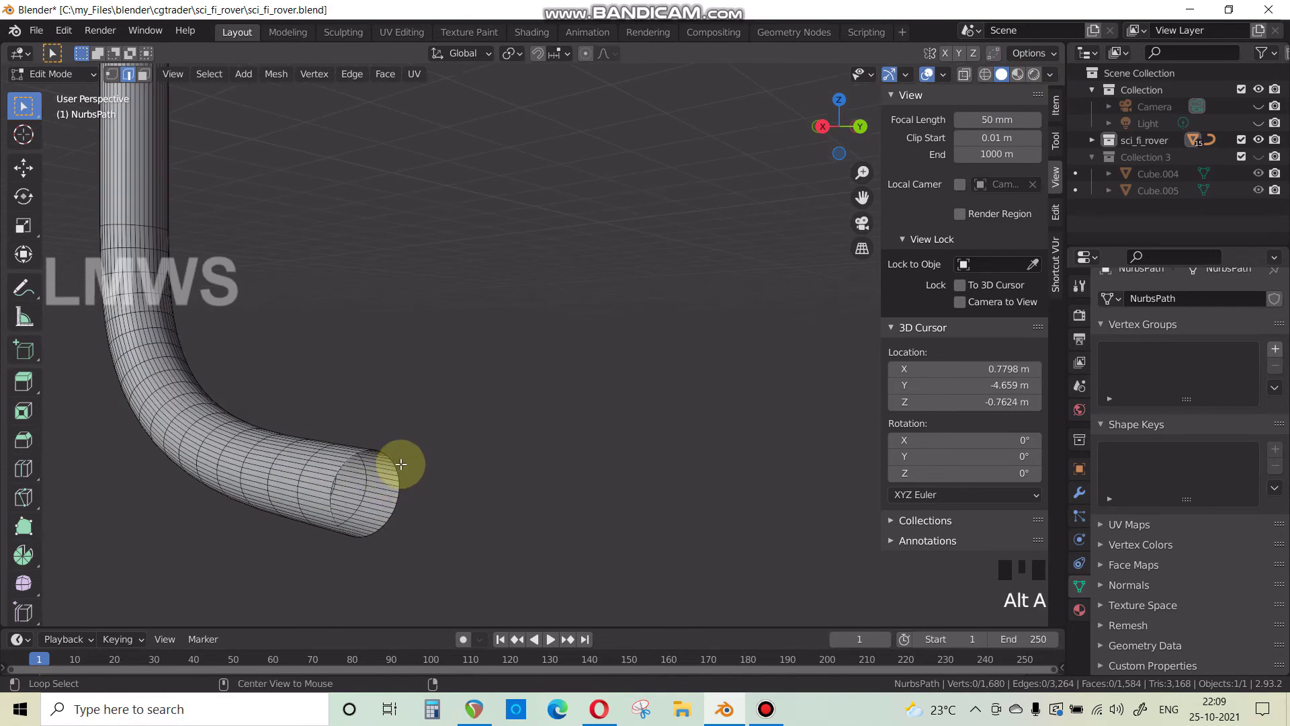
shift+middle_drag(402, 452, 224, 481)
scroll(475, 507, down, 2)
scroll(611, 501, up, 1)
shift+middle_drag(611, 501, 475, 471)
scroll(475, 471, up, 8)
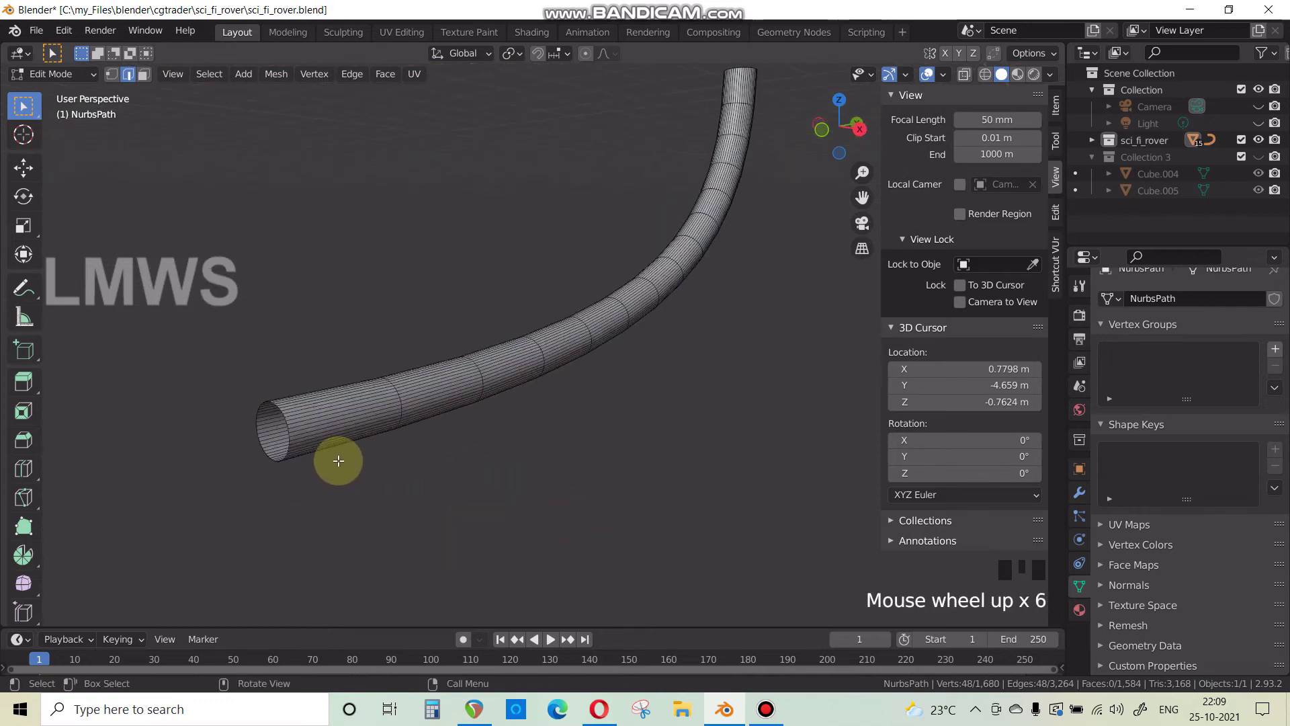
alt+shift+click(90, 461)
scroll(299, 471, down, 8)
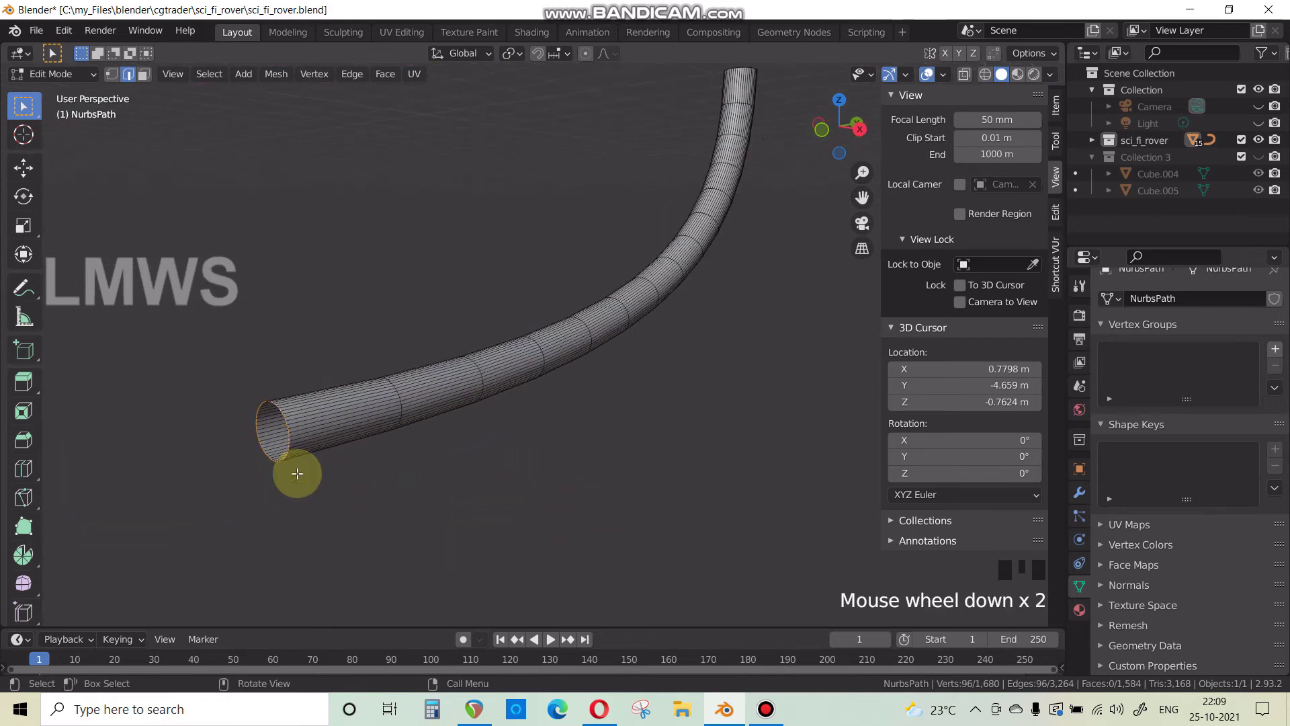
shift+middle_drag(377, 531, 597, 594)
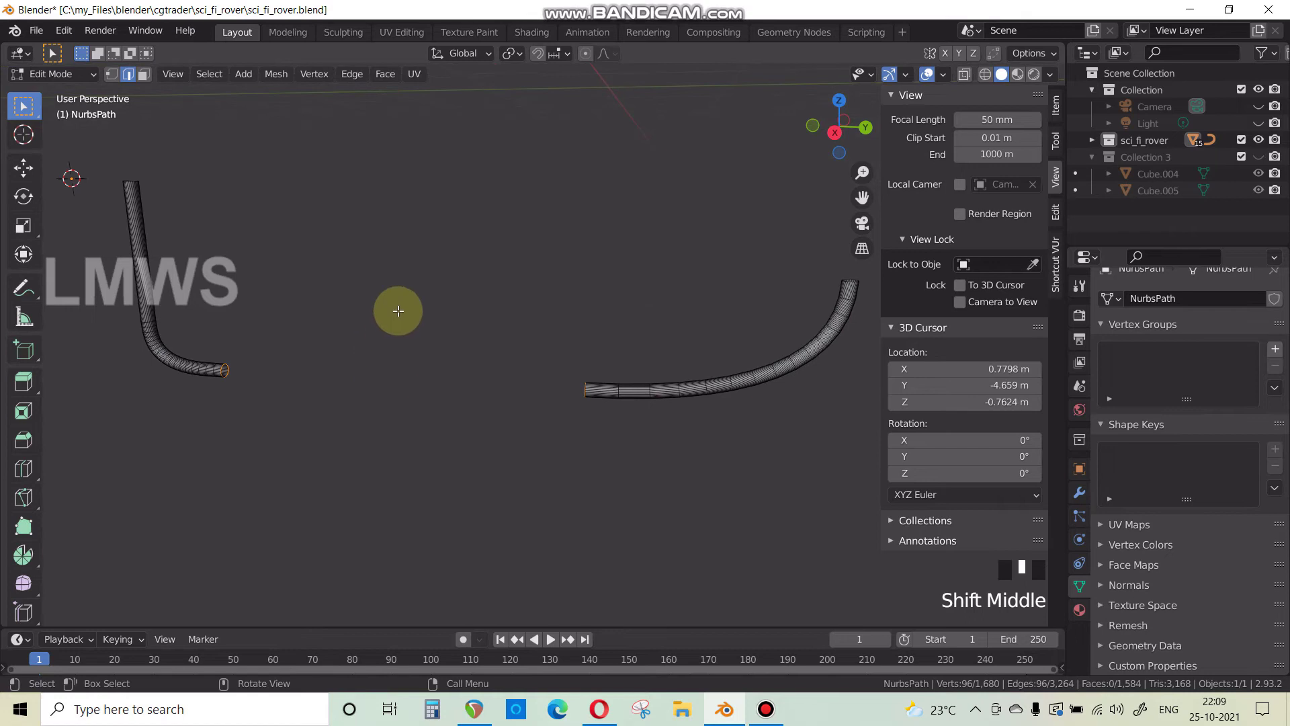
right_click(397, 310)
mouse_move(397, 78)
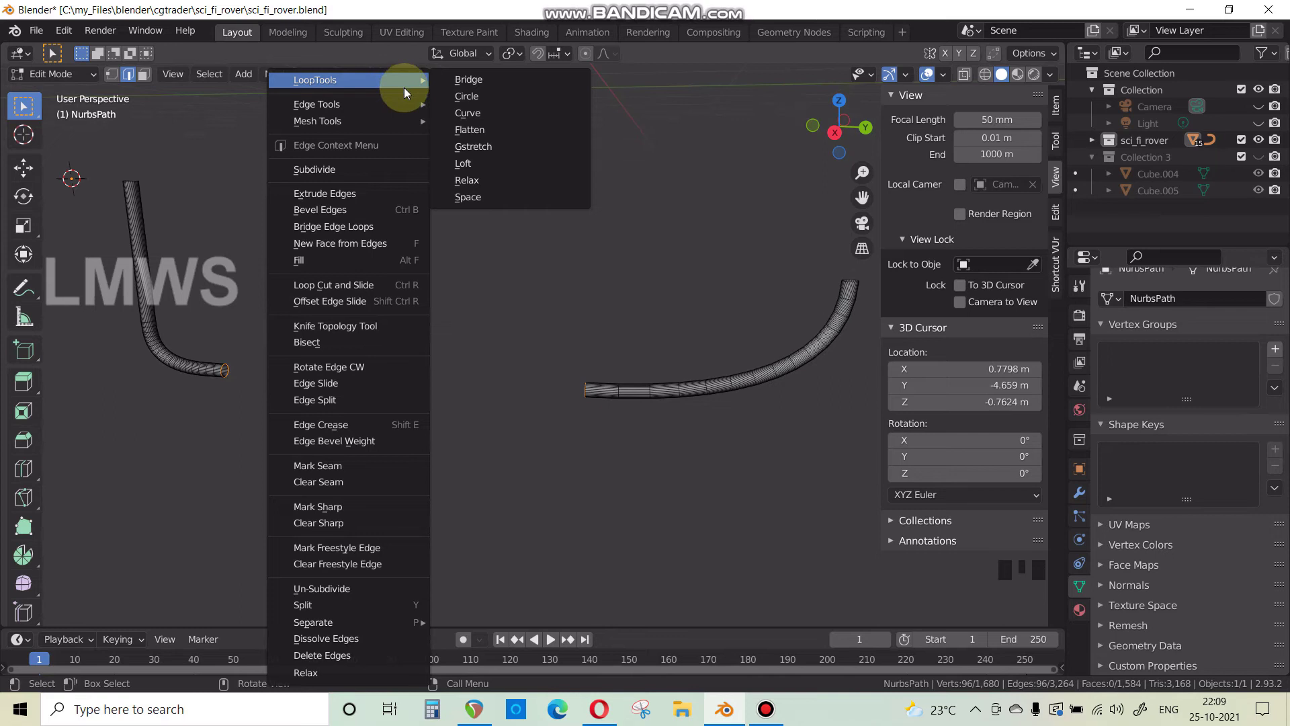
click(457, 79)
Examine the bridged straight run where it meets both bends, and the open top of the front upright.
scroll(208, 398, up, 4)
middle_drag(222, 409, 608, 484)
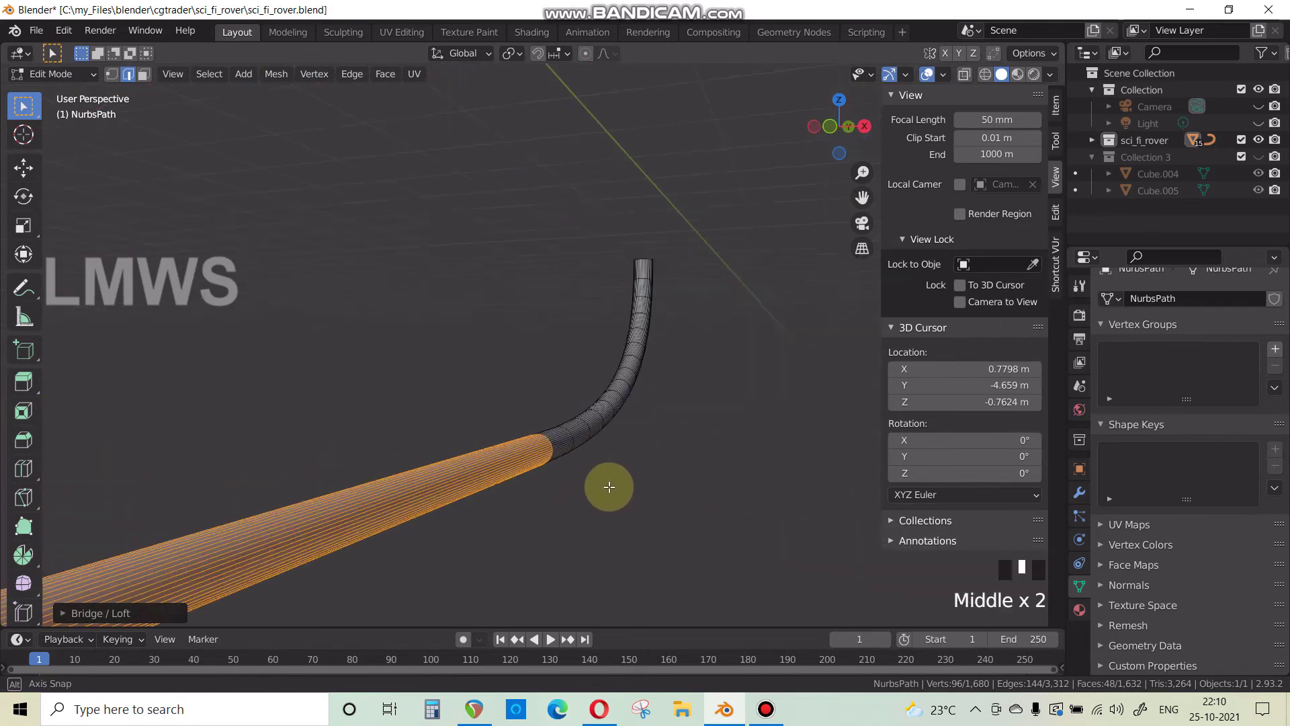
scroll(536, 492, down, 5)
scroll(513, 466, down, 1)
shift+middle_drag(513, 466, 413, 486)
scroll(461, 518, up, 5)
scroll(342, 518, down, 6)
shift+middle_drag(181, 494, 351, 513)
middle_drag(168, 463, 252, 477)
shift+middle_drag(222, 494, 481, 487)
scroll(383, 490, up, 3)
scroll(369, 452, up, 3)
middle_drag(369, 453, 294, 432)
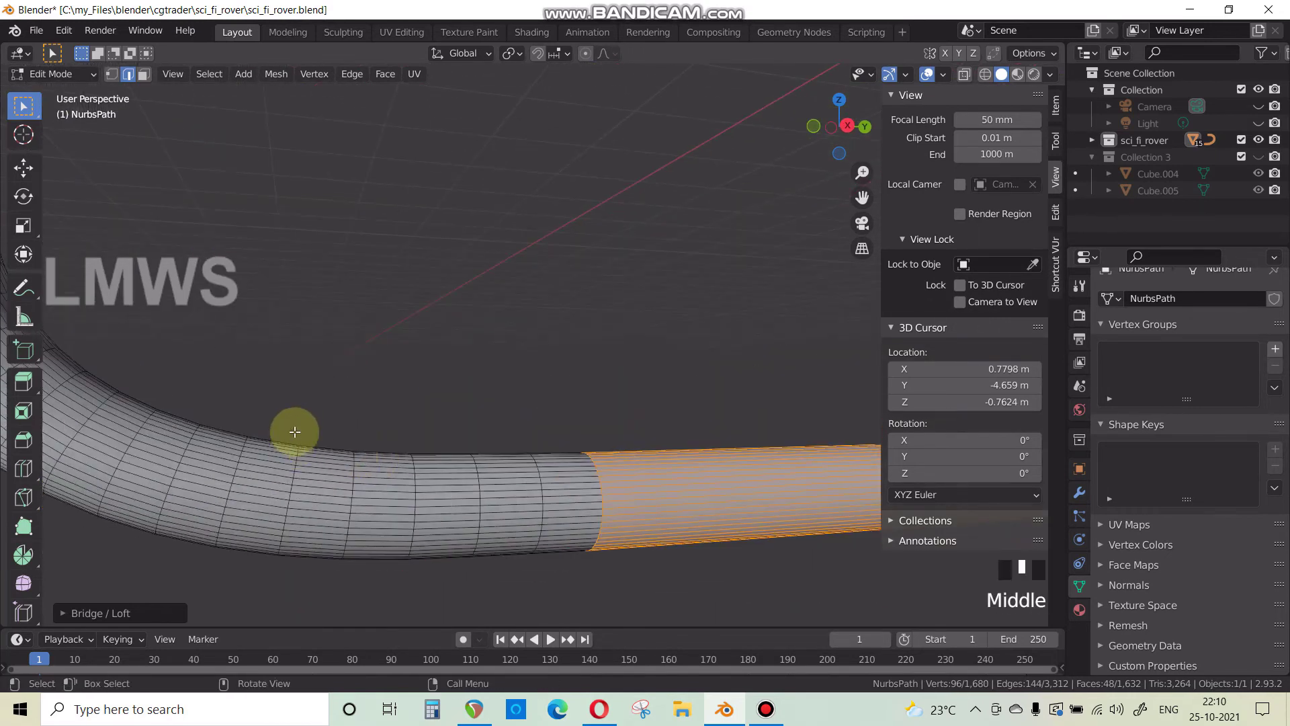
key(alt+a)
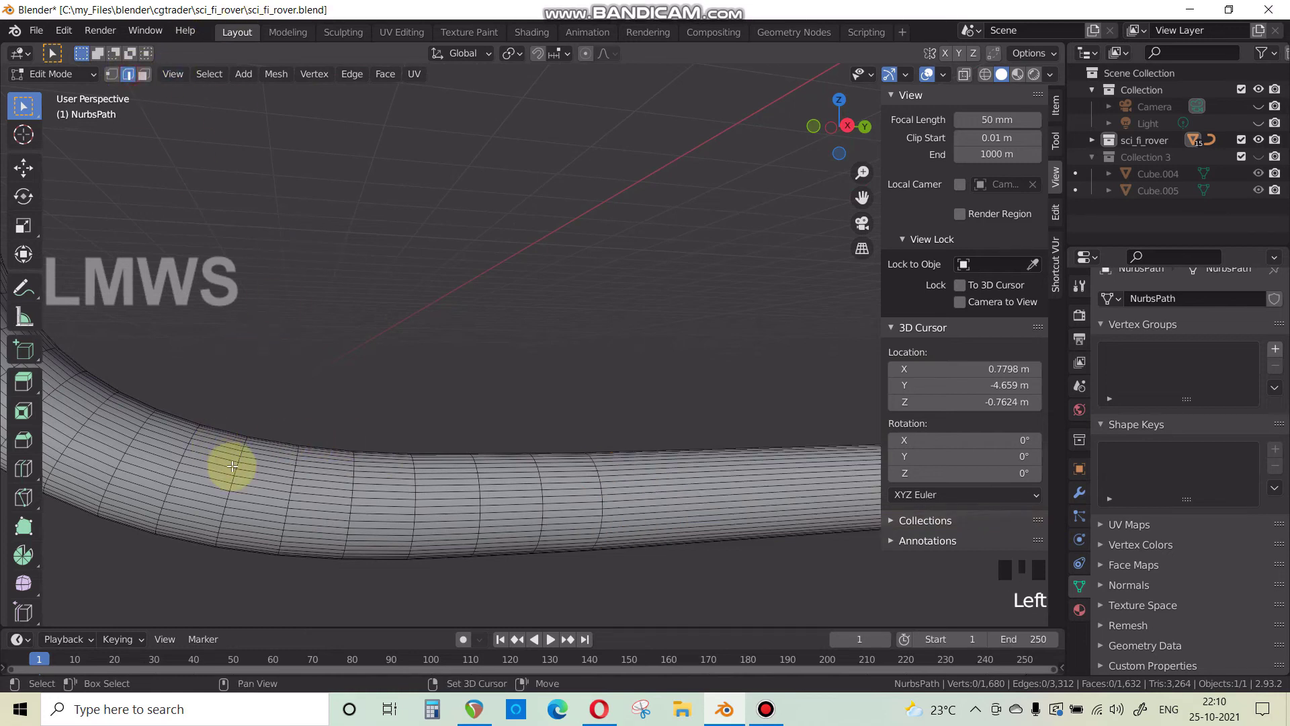
scroll(348, 434, down, 7)
shift+middle_drag(297, 470, 382, 313)
scroll(382, 314, up, 5)
shift+middle_drag(220, 221, 452, 386)
key(alt+a)
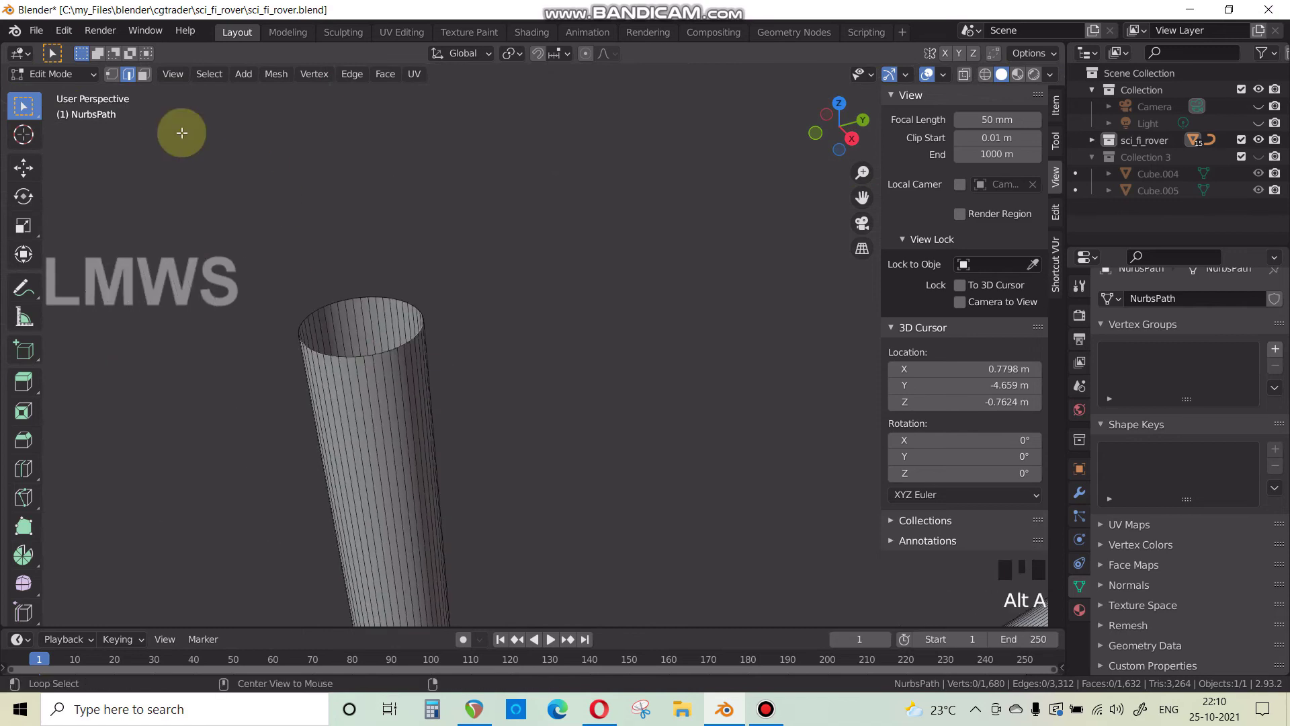
click(144, 74)
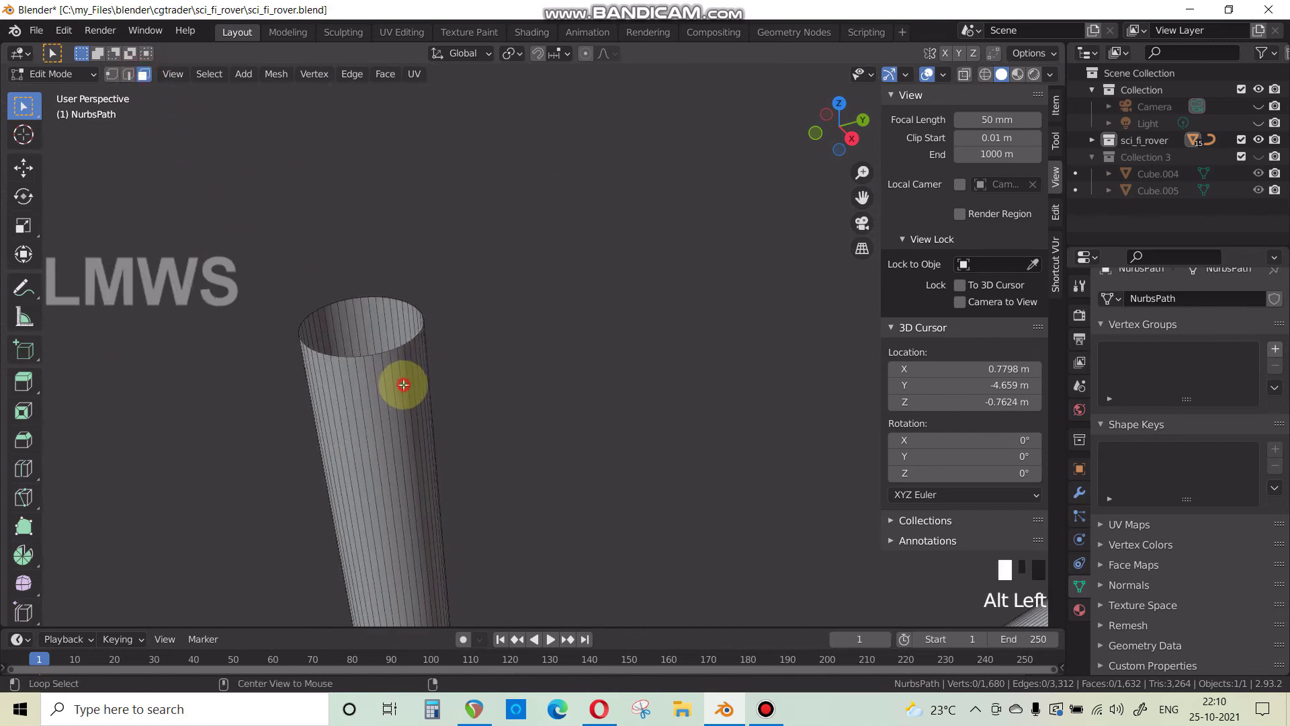
alt+click(403, 384)
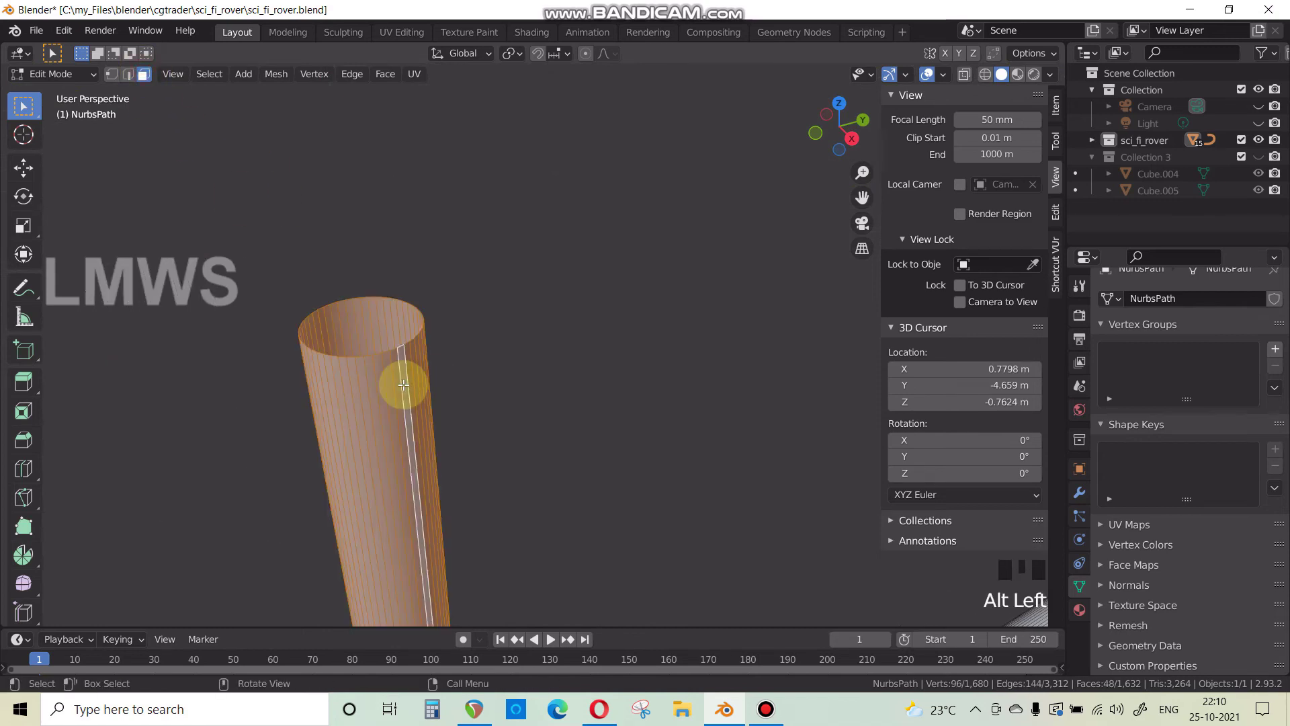
key(alt+a)
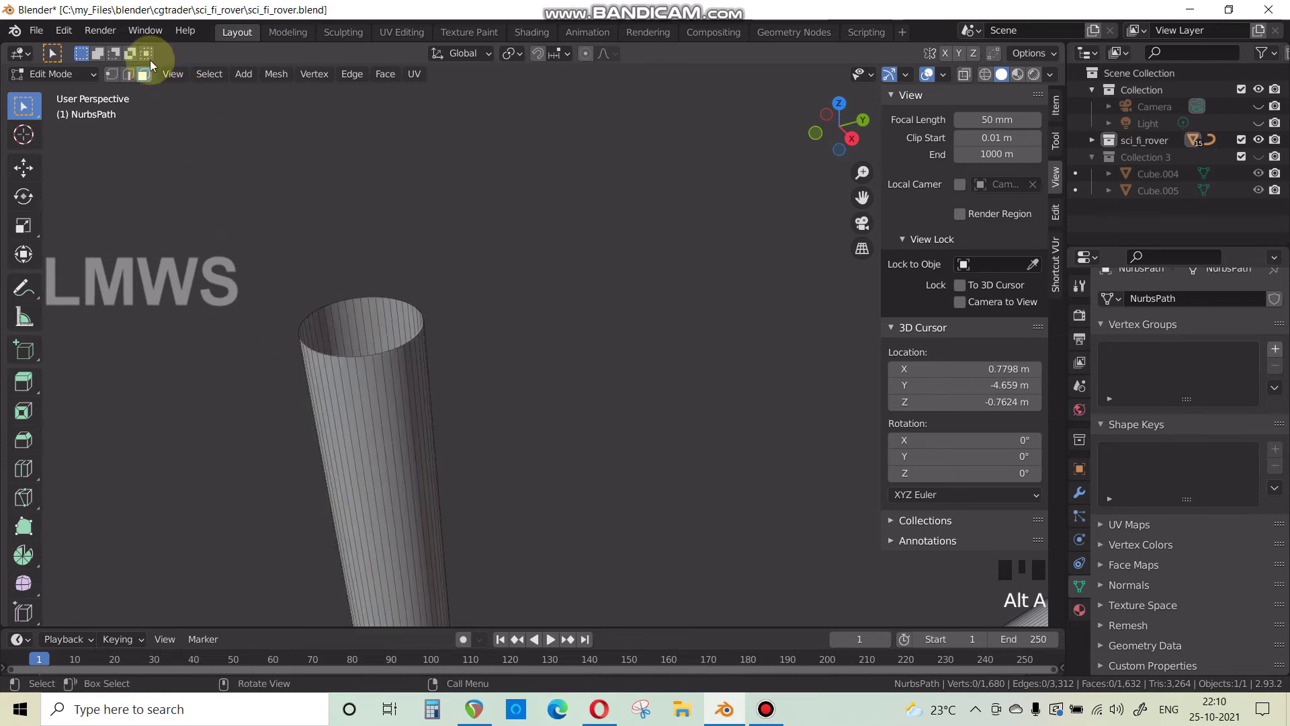
Select every second lengthwise edge line around the tube, dissolve those edges, and save the file.
click(127, 74)
scroll(333, 321, up, 2)
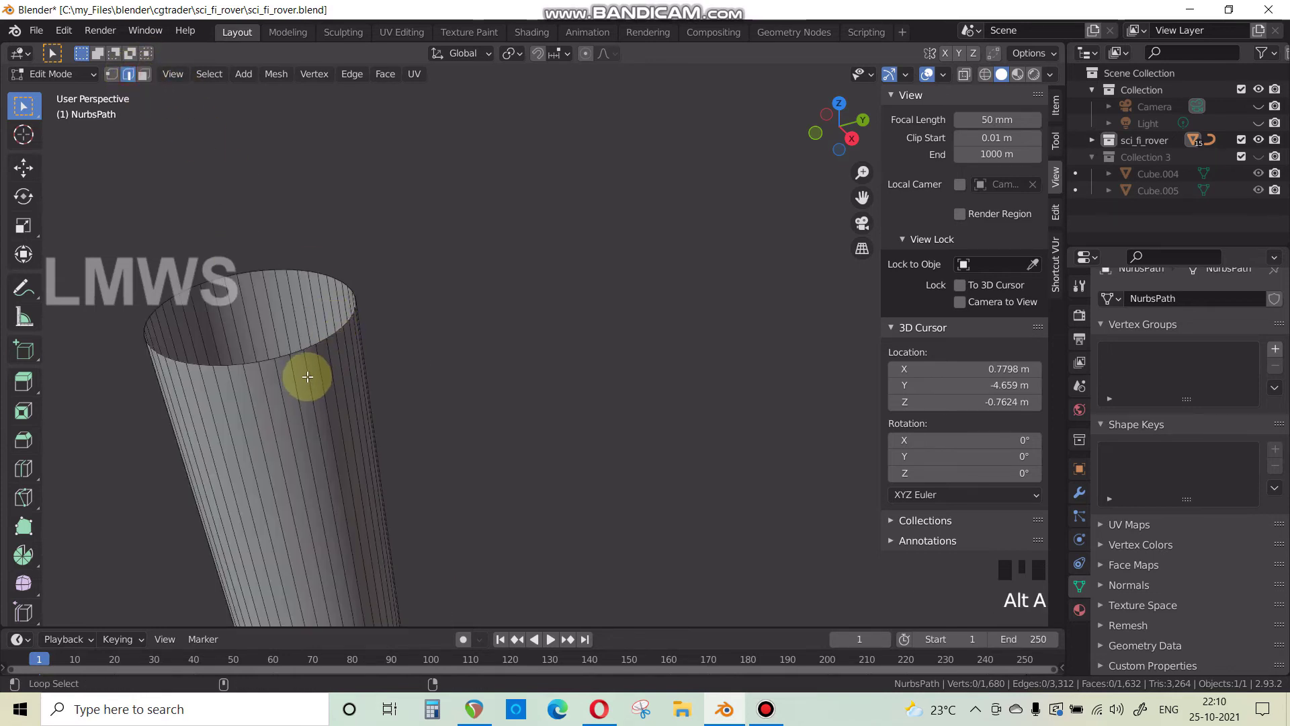
alt+shift+click(343, 352)
middle_drag(429, 419, 793, 622)
scroll(306, 311, up, 2)
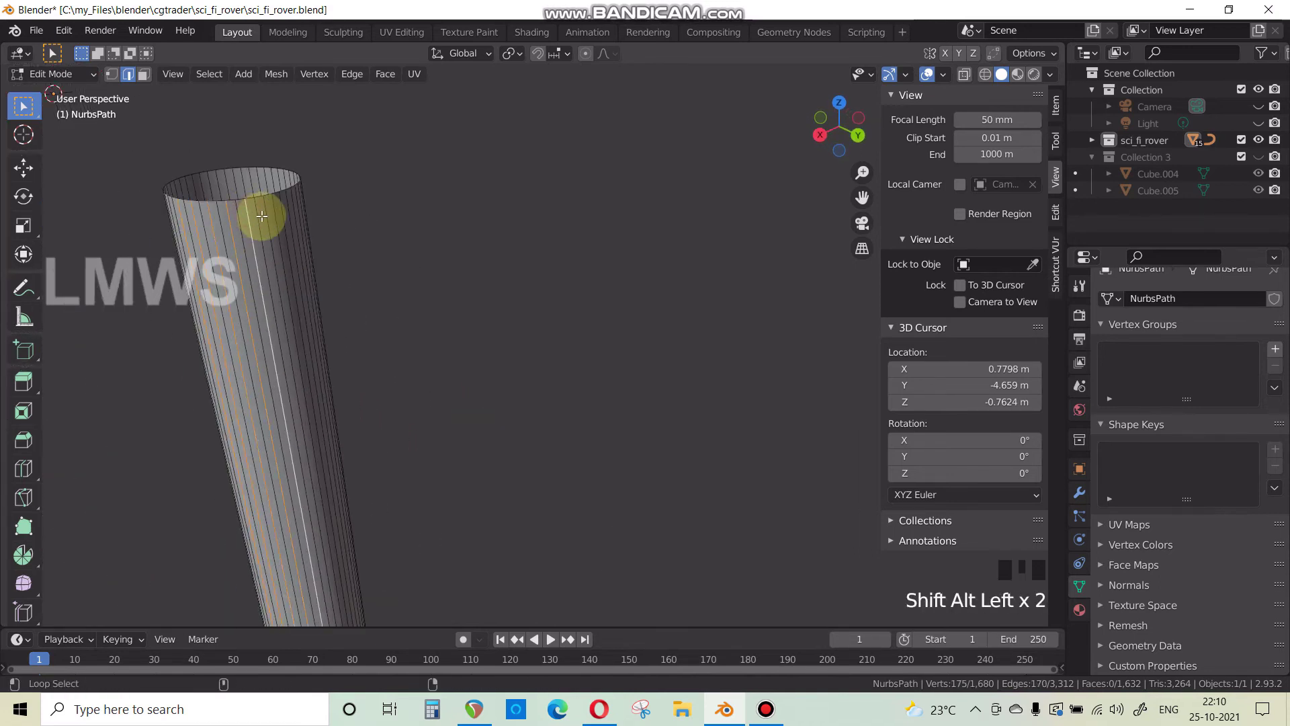
alt+shift+click(287, 228)
middle_drag(287, 227, 365, 547)
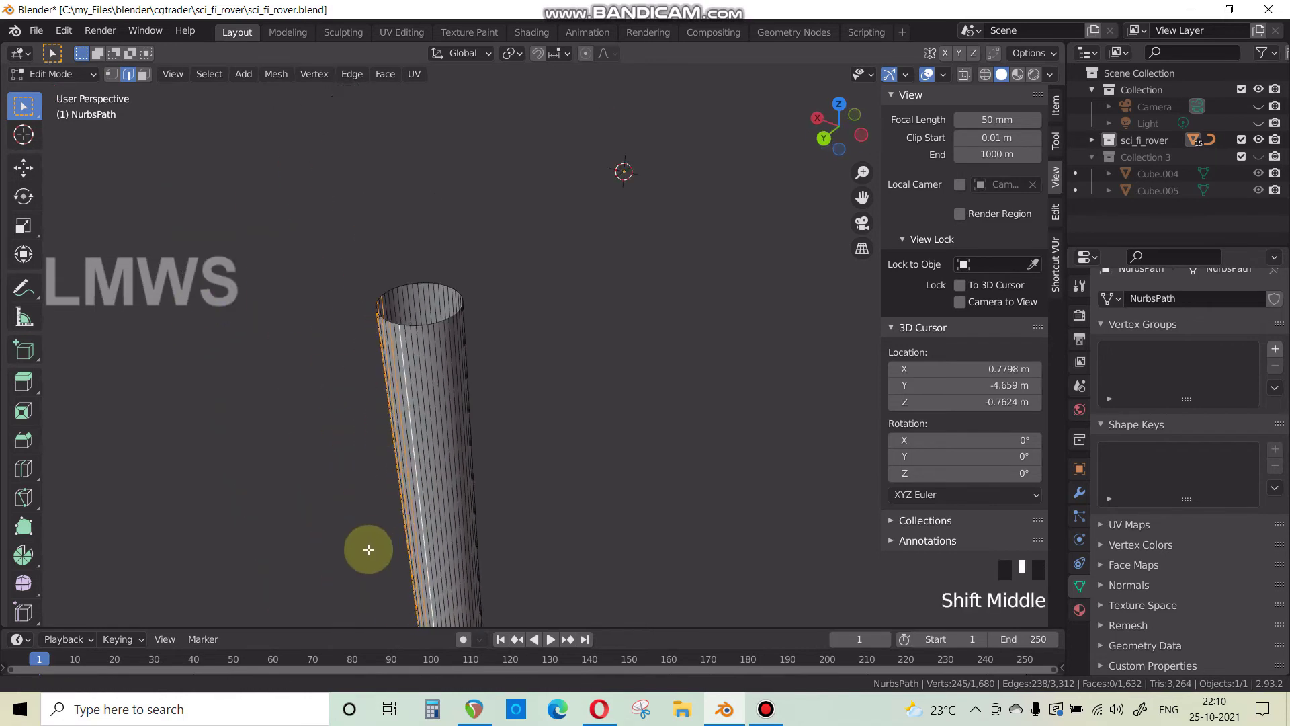
scroll(392, 439, up, 4)
alt+shift+click(336, 428)
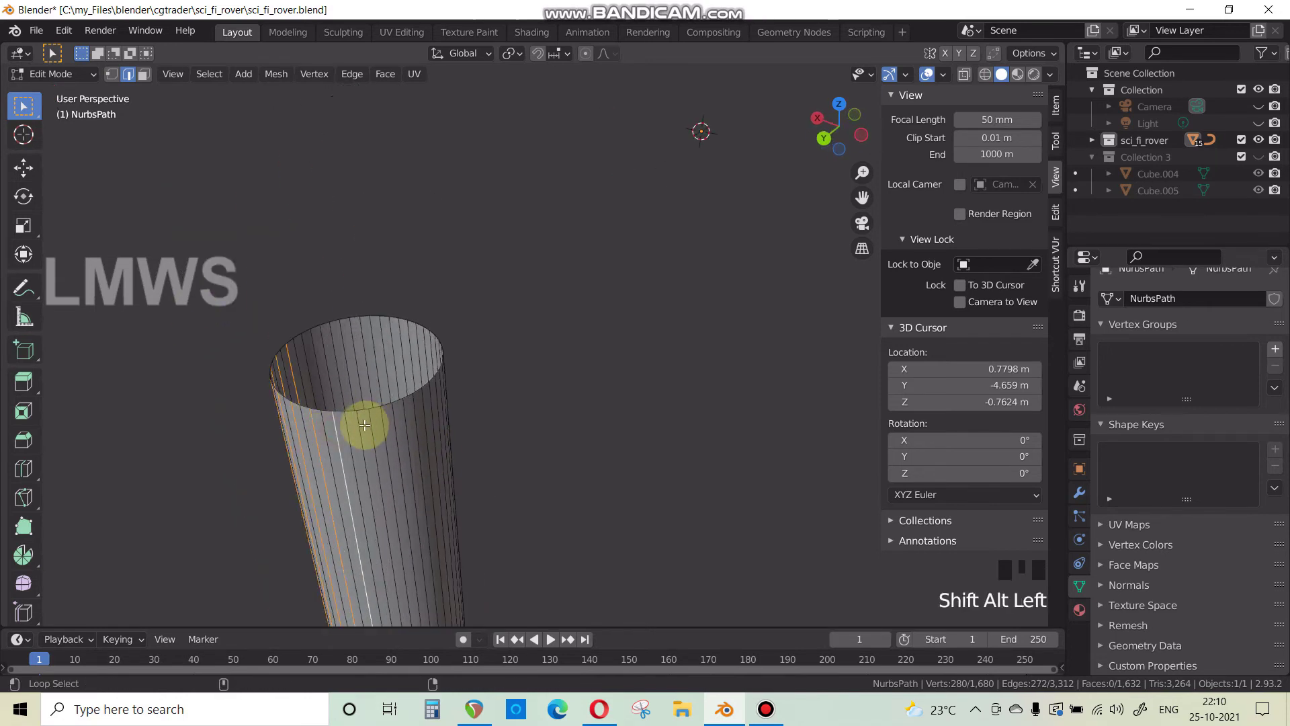
alt+shift+click(422, 403)
middle_drag(422, 403, 570, 367)
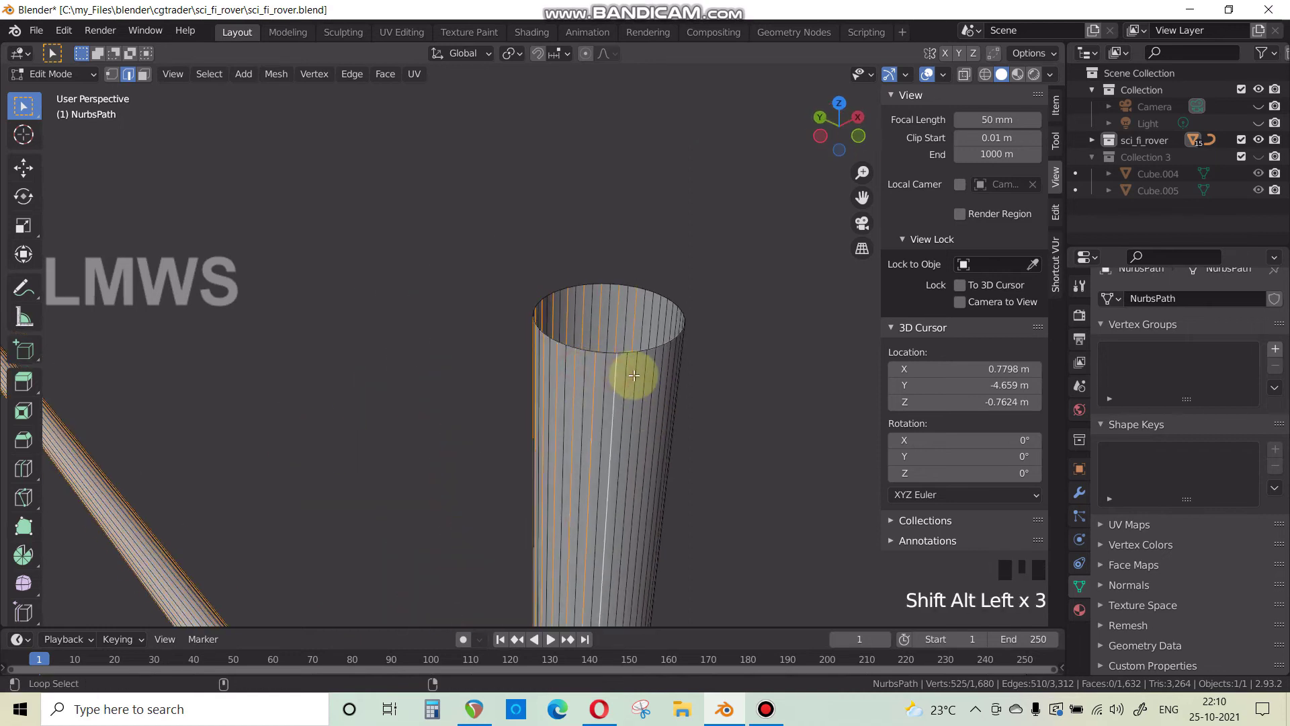
middle_drag(671, 469, 437, 386)
scroll(397, 372, up, 2)
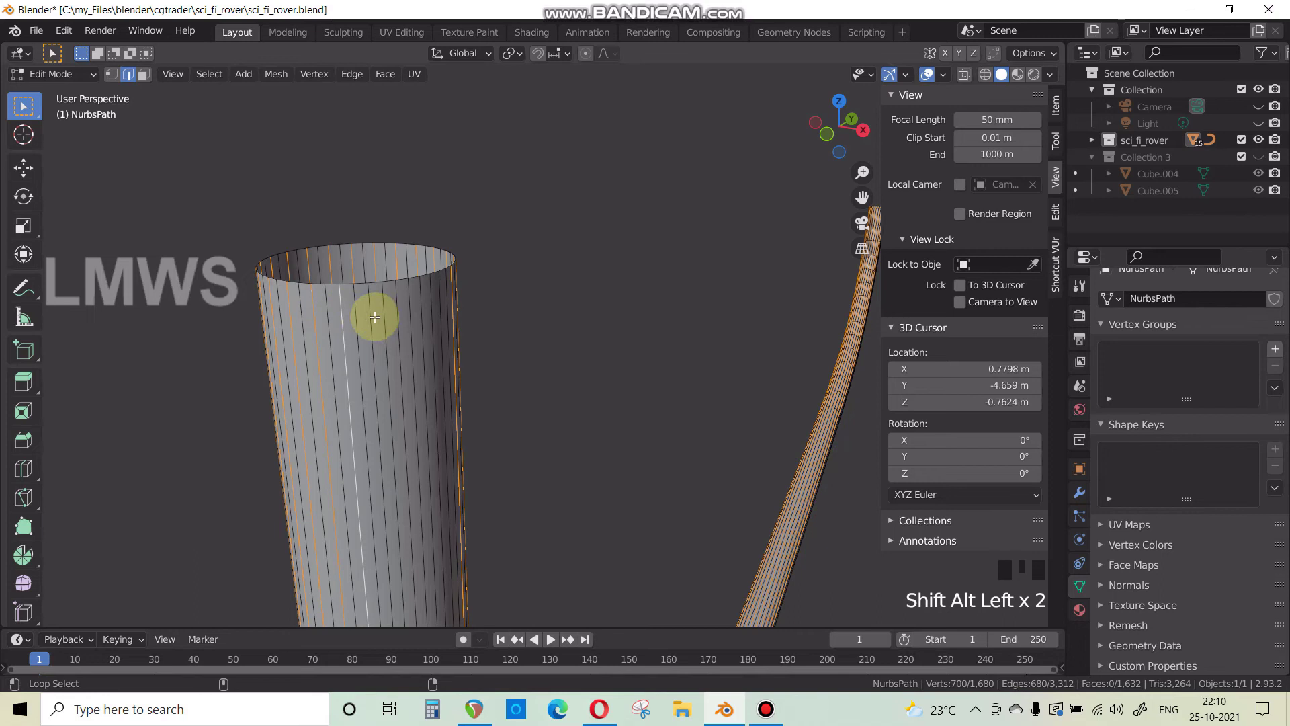
alt+shift+click(443, 303)
scroll(609, 350, down, 2)
middle_drag(596, 377, 607, 349)
key(x)
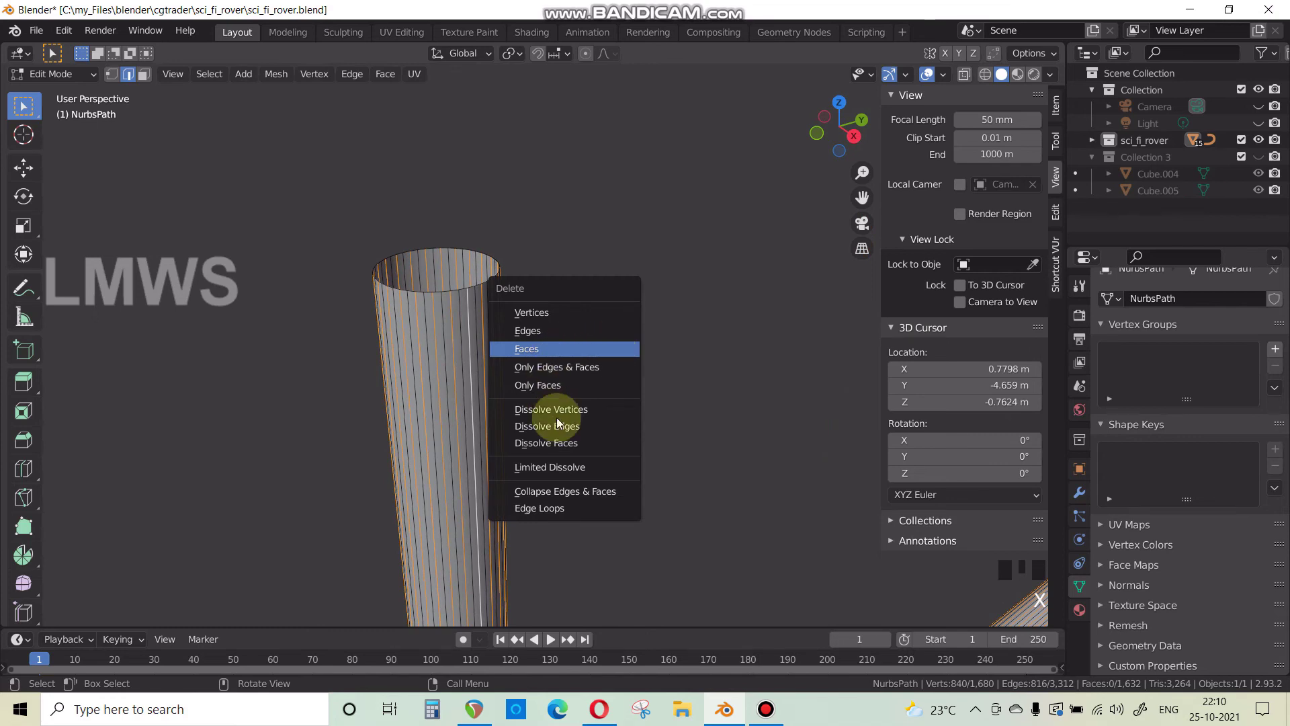
click(570, 426)
scroll(539, 393, down, 3)
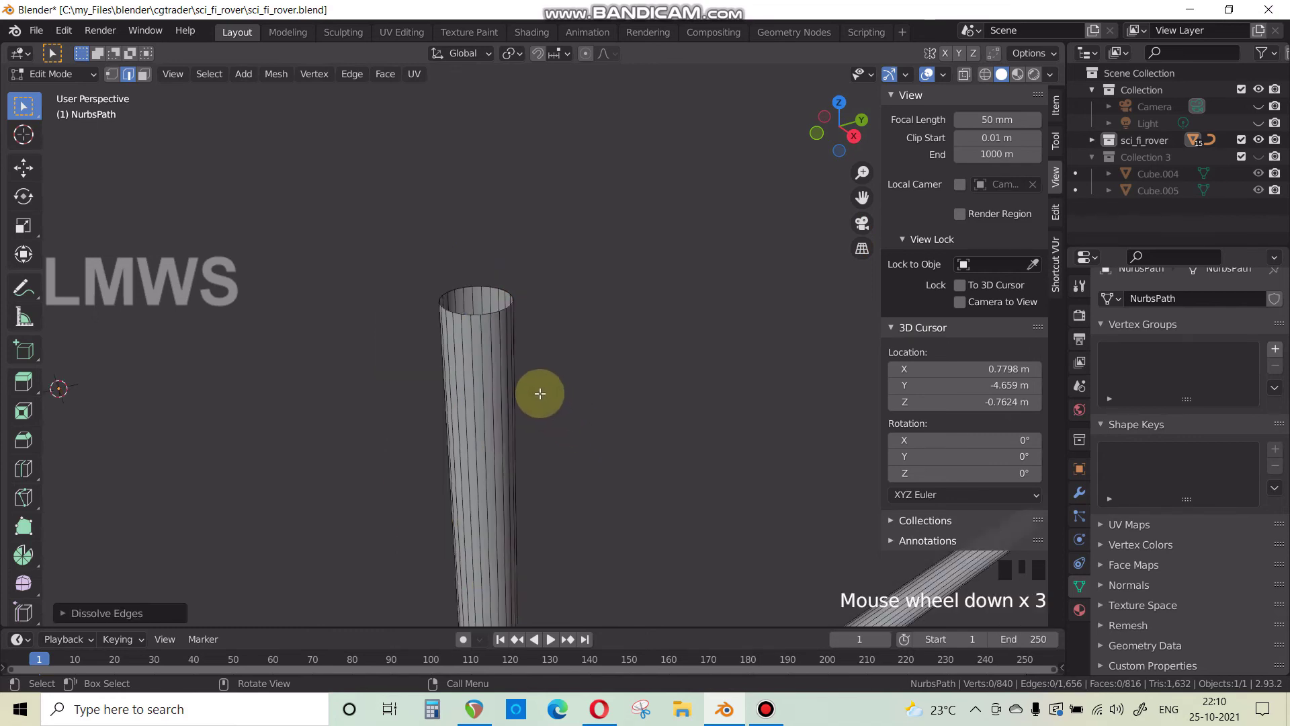
scroll(538, 392, down, 4)
key(ctrl+s)
Dissolve three cross-section edge loops on the nearly straight end of the front bend beside the horizontal run.
scroll(544, 394, down, 4)
middle_drag(544, 395, 344, 406)
scroll(617, 473, up, 4)
scroll(495, 403, up, 4)
shift+middle_drag(494, 403, 547, 337)
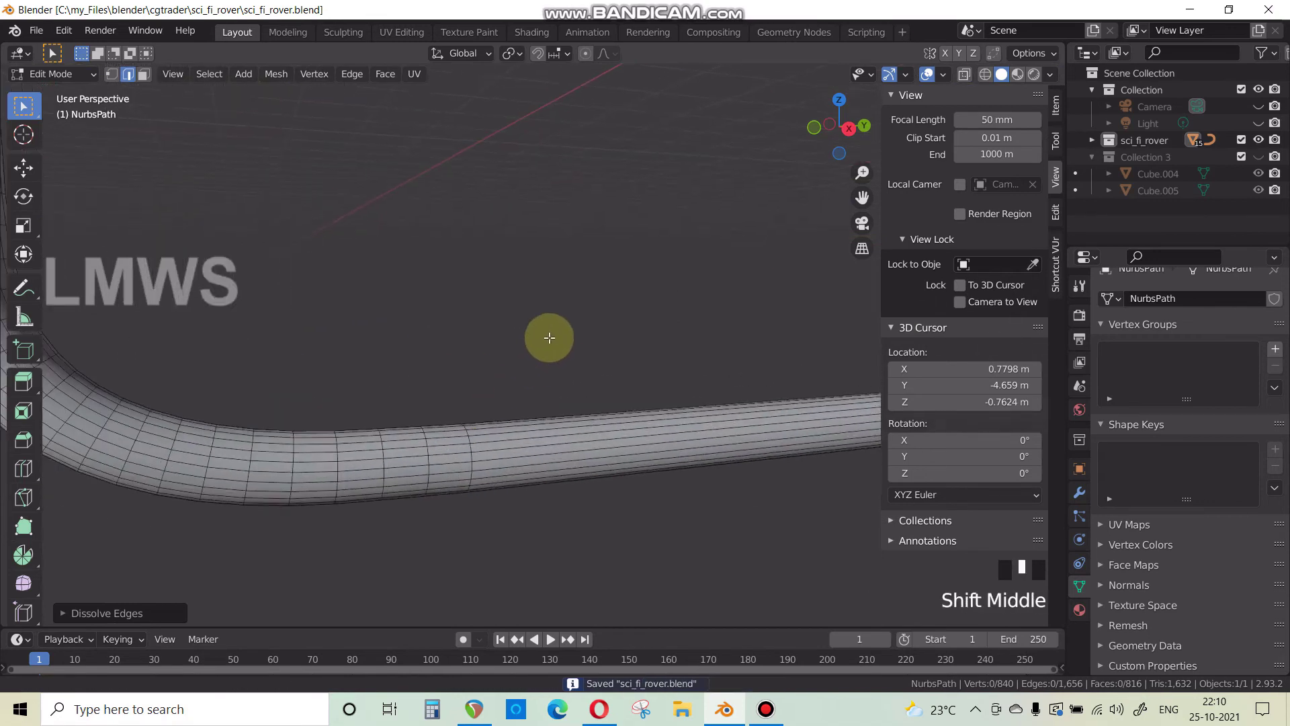
scroll(369, 446, up, 4)
key(alt+a)
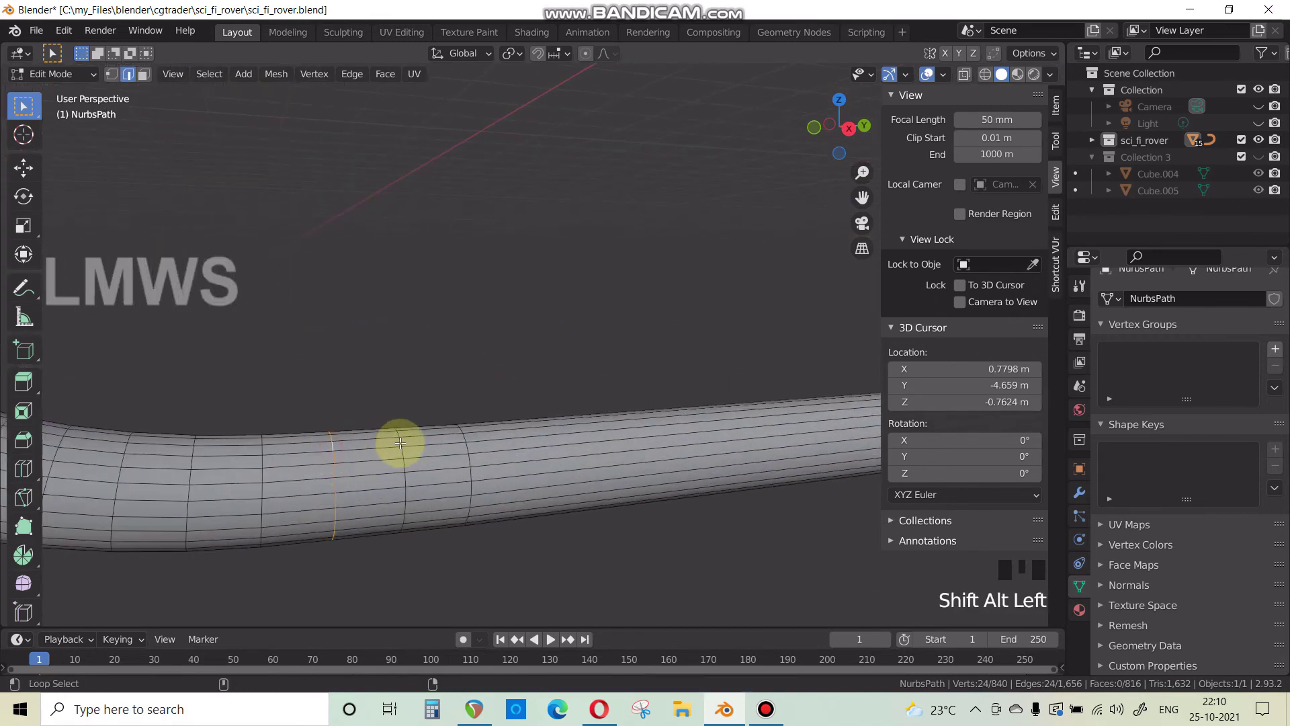
key(x)
click(567, 383)
scroll(541, 403, down, 13)
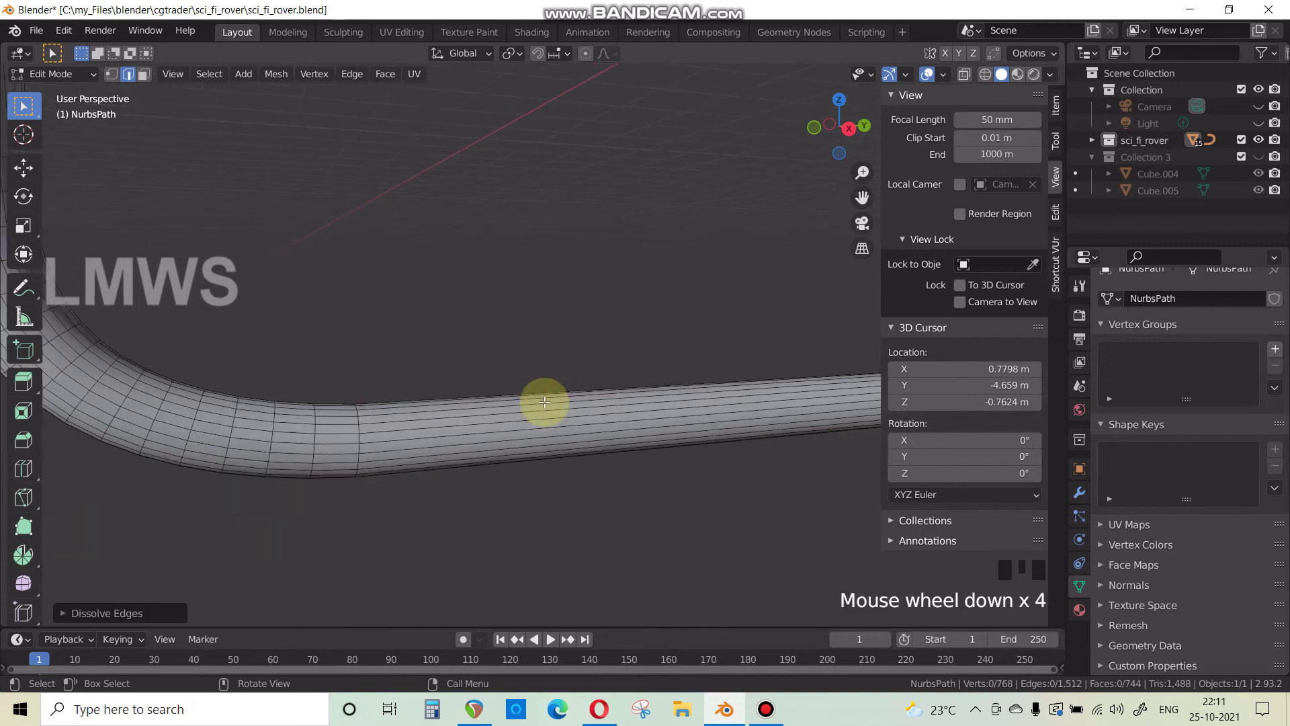
Save the file, then leave Edit Mode and local view to show the whole rover.
shift+middle_drag(591, 438, 219, 536)
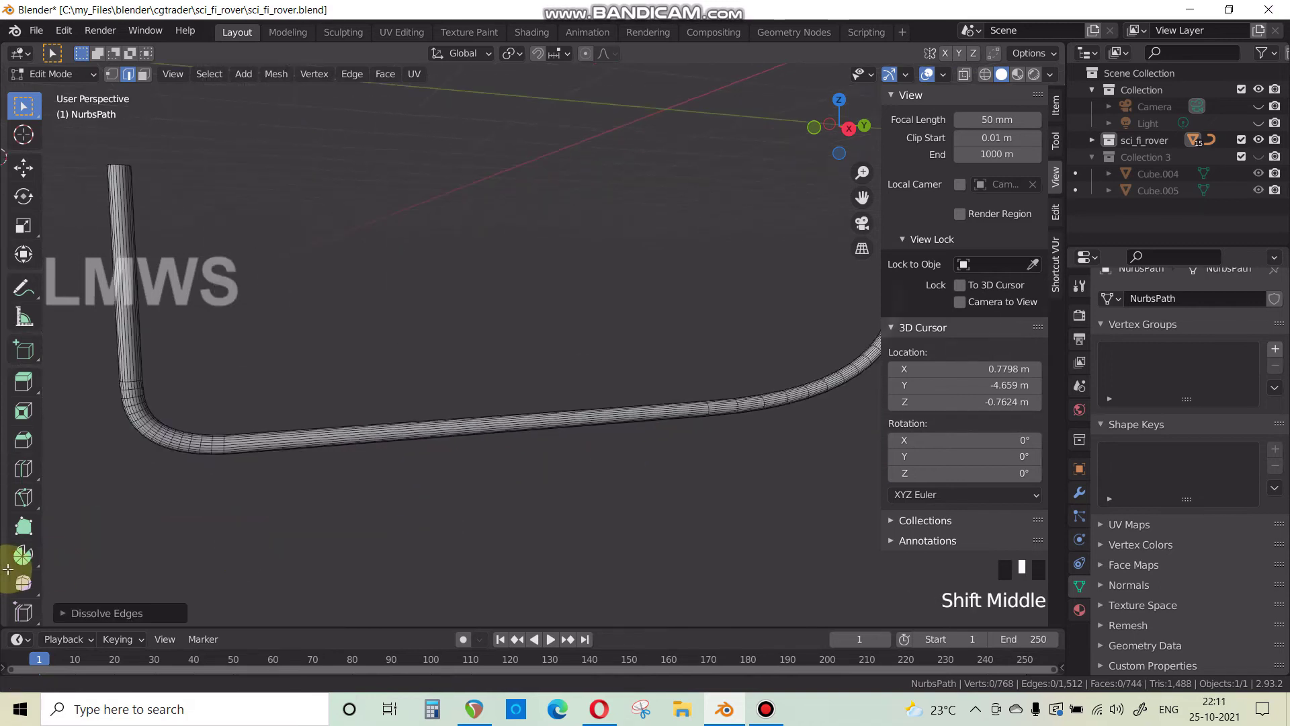
scroll(487, 497, up, 3)
shift+middle_drag(487, 497, 394, 521)
key(ctrl+s)
key(Tab)
key(KP_Divide)
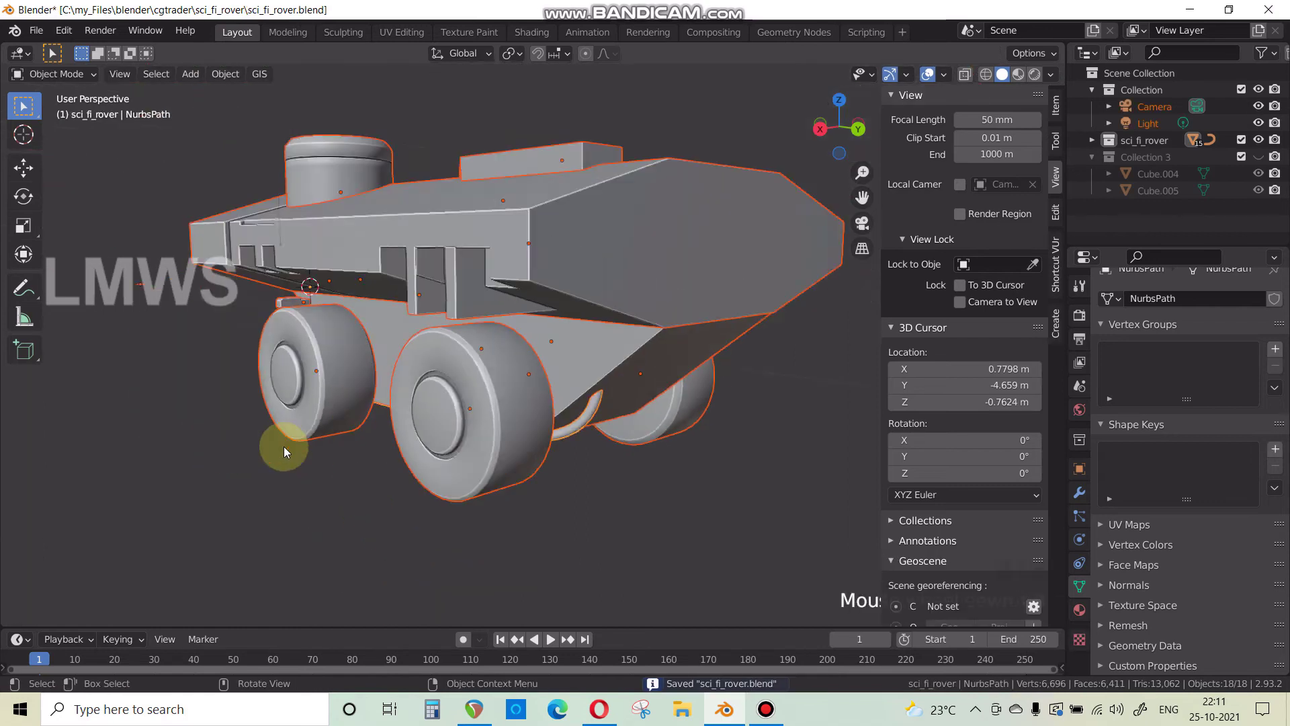
Select the tube beneath the hull and, in front view, snap the 3D cursor to the world origin.
middle_drag(280, 475, 453, 465)
scroll(284, 485, up, 3)
shift+middle_drag(283, 485, 417, 453)
middle_drag(363, 496, 535, 440)
middle_drag(535, 440, 584, 438)
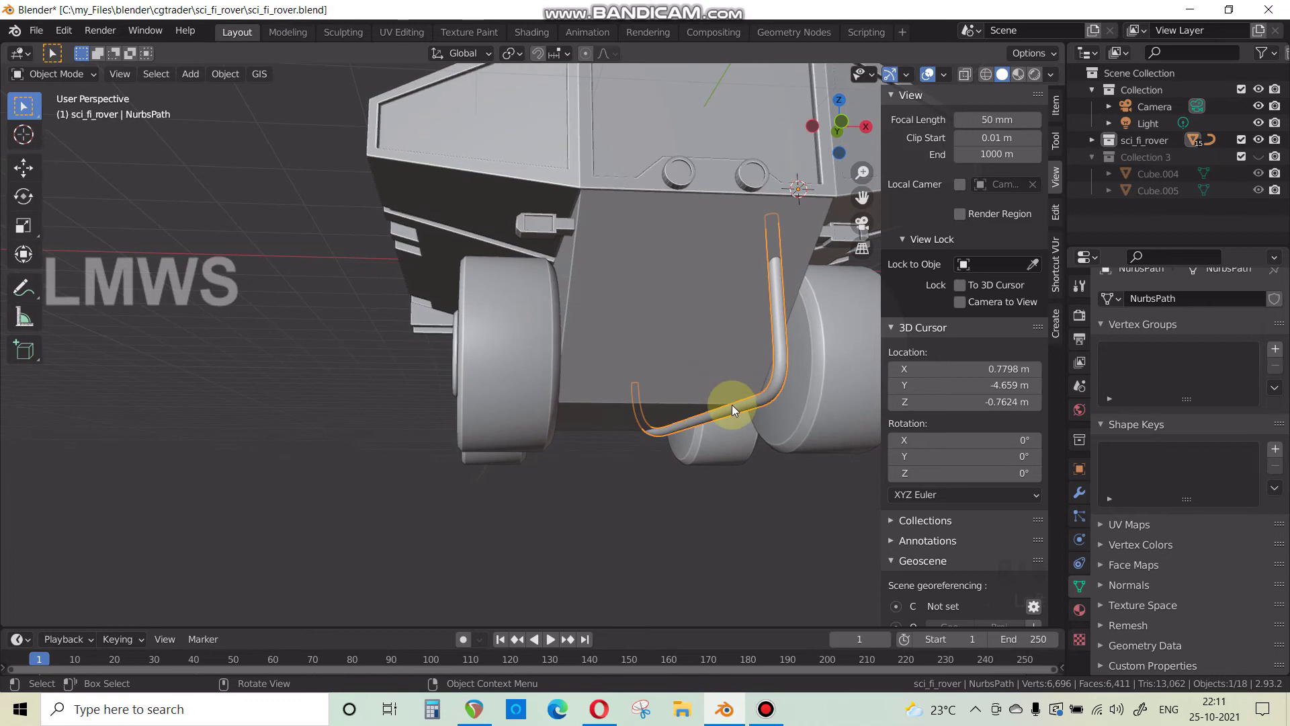
key(KP_1)
key(shift+s)
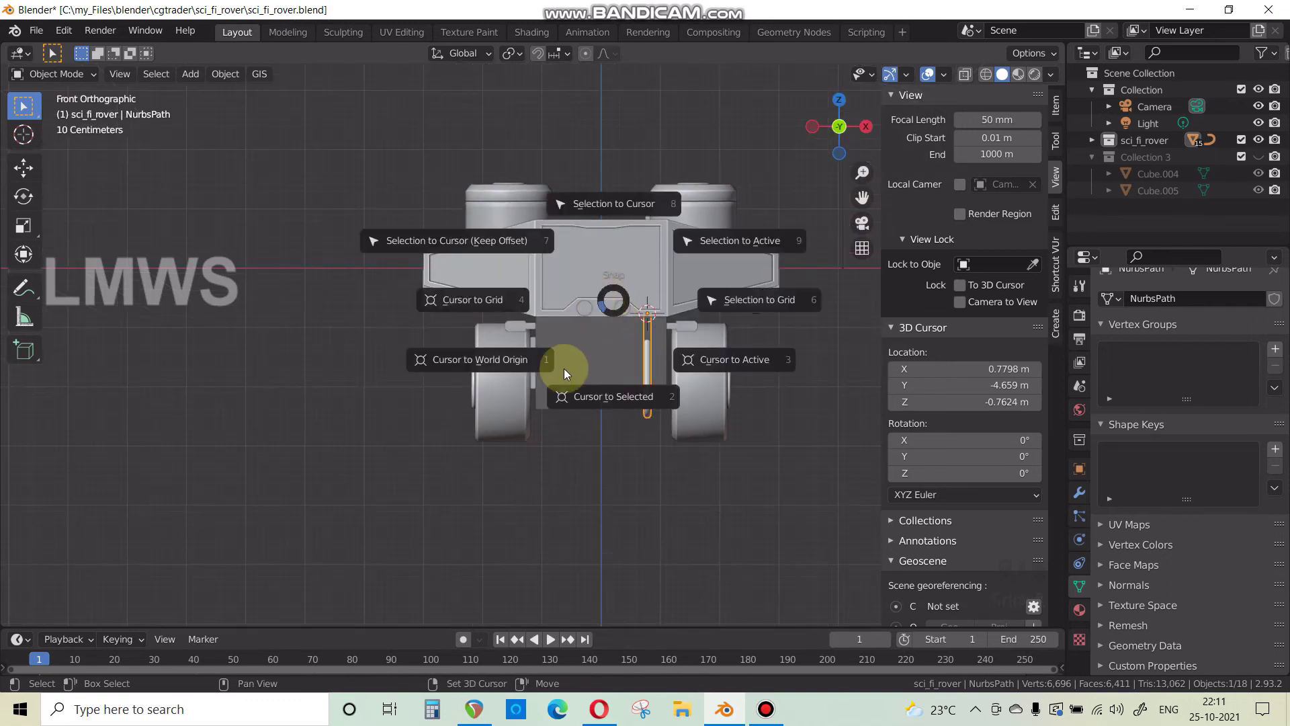
click(506, 365)
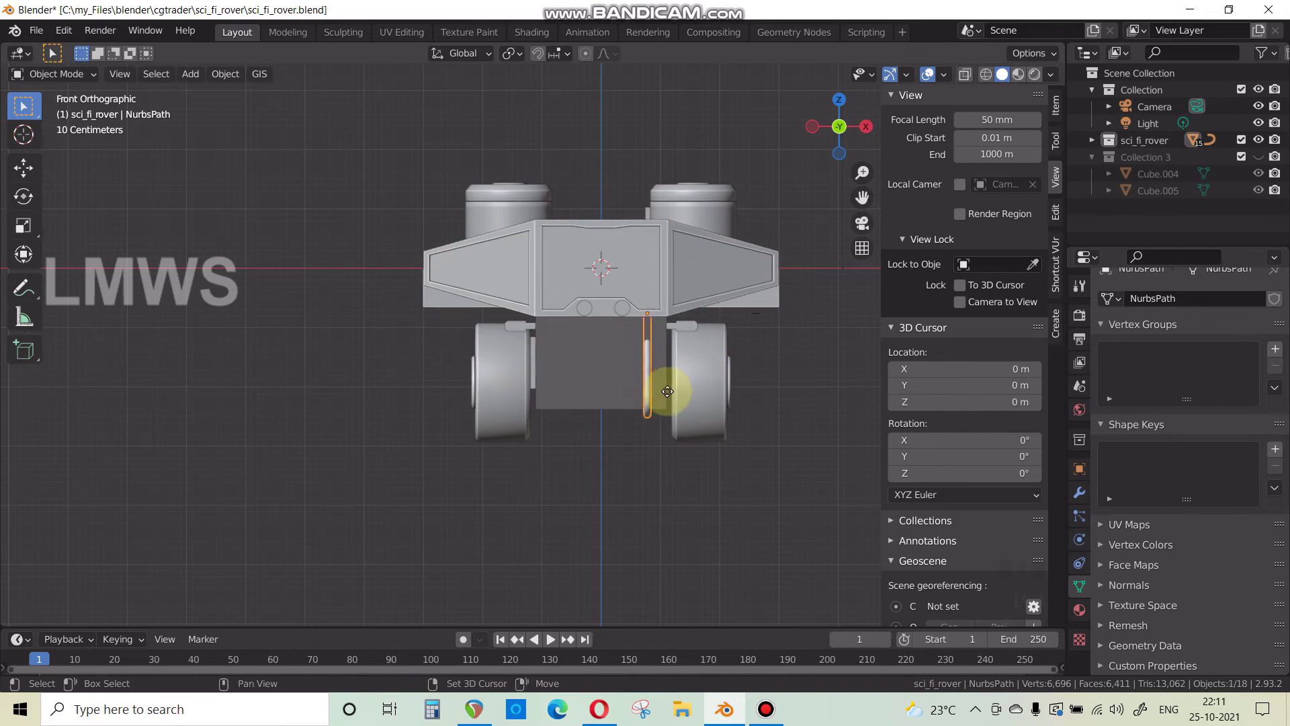
Duplicate the tube in place, mirror the copy along X with the 3D Cursor as pivot point, and save the file.
key(shift+d)
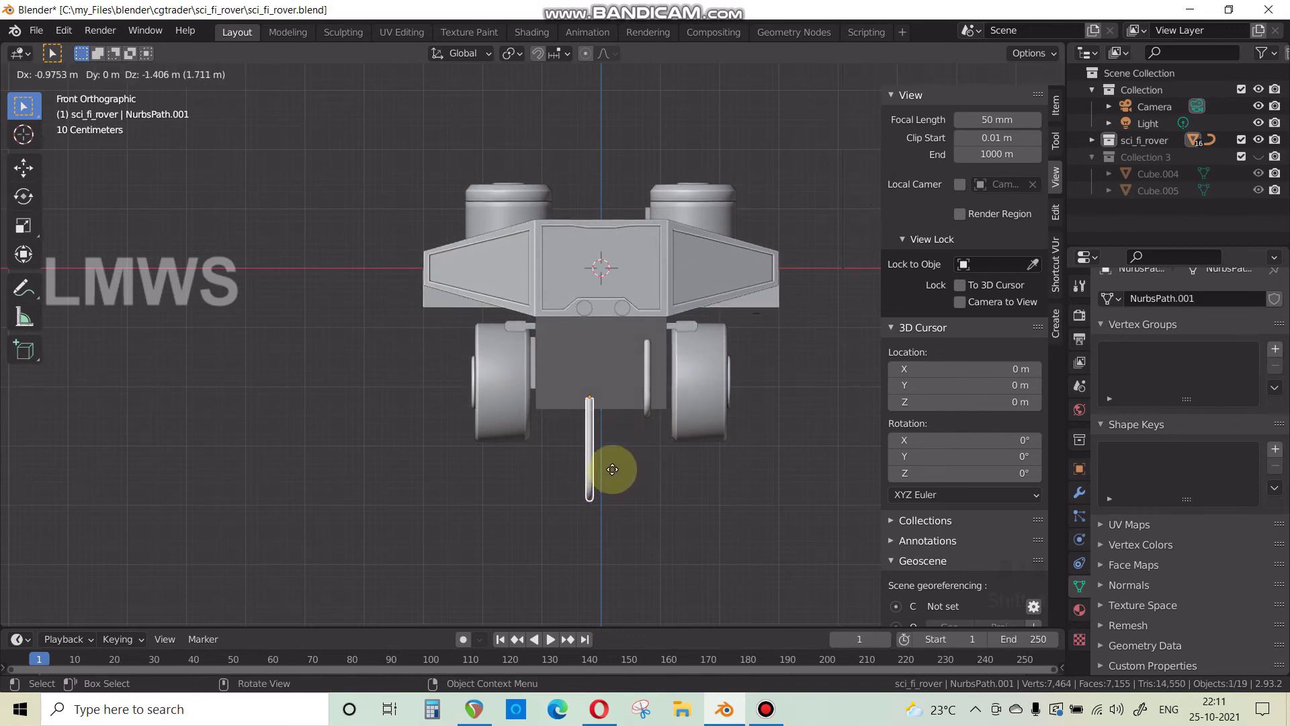
key(Escape)
click(508, 54)
click(537, 93)
key(s)
key(x)
key(Return)
middle_drag(679, 227, 559, 402)
key(ctrl+s)
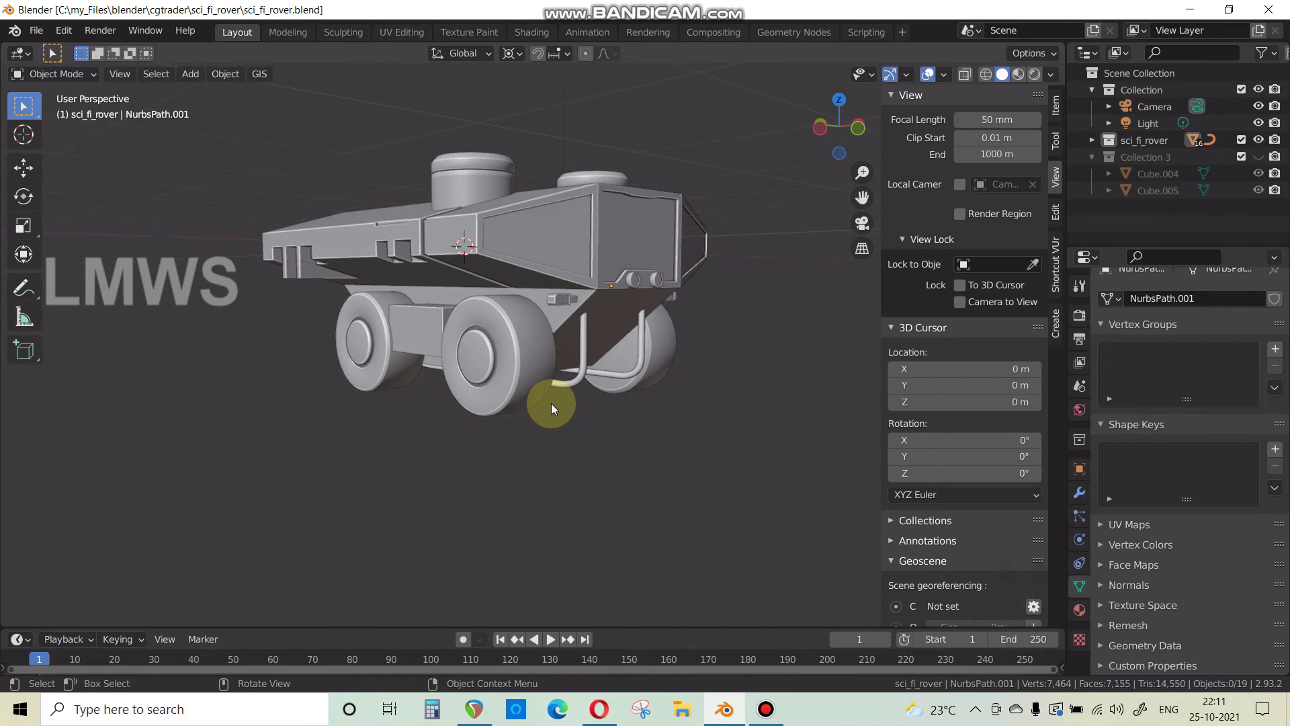
Delete the leftover curve object beside the rover and save the file.
middle_drag(551, 404, 527, 465)
drag(679, 382, 772, 459)
key(x)
click(747, 429)
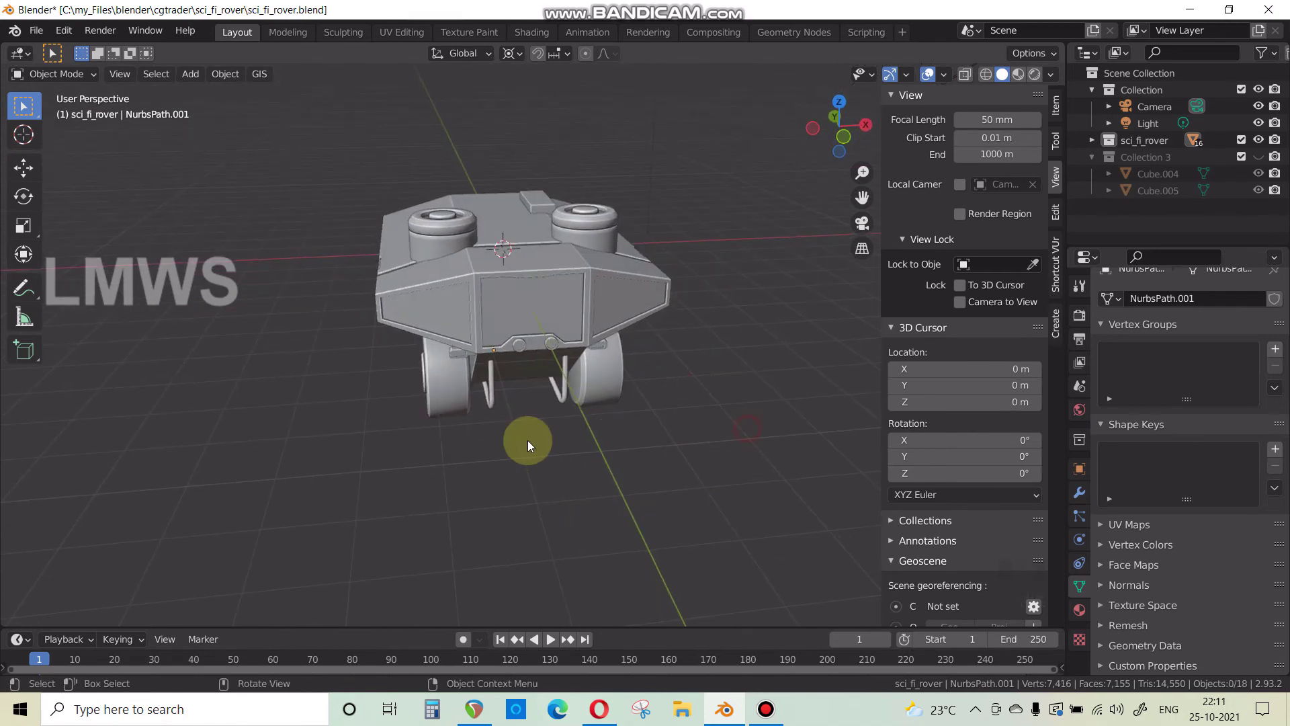
middle_drag(527, 442, 577, 451)
middle_drag(541, 410, 552, 442)
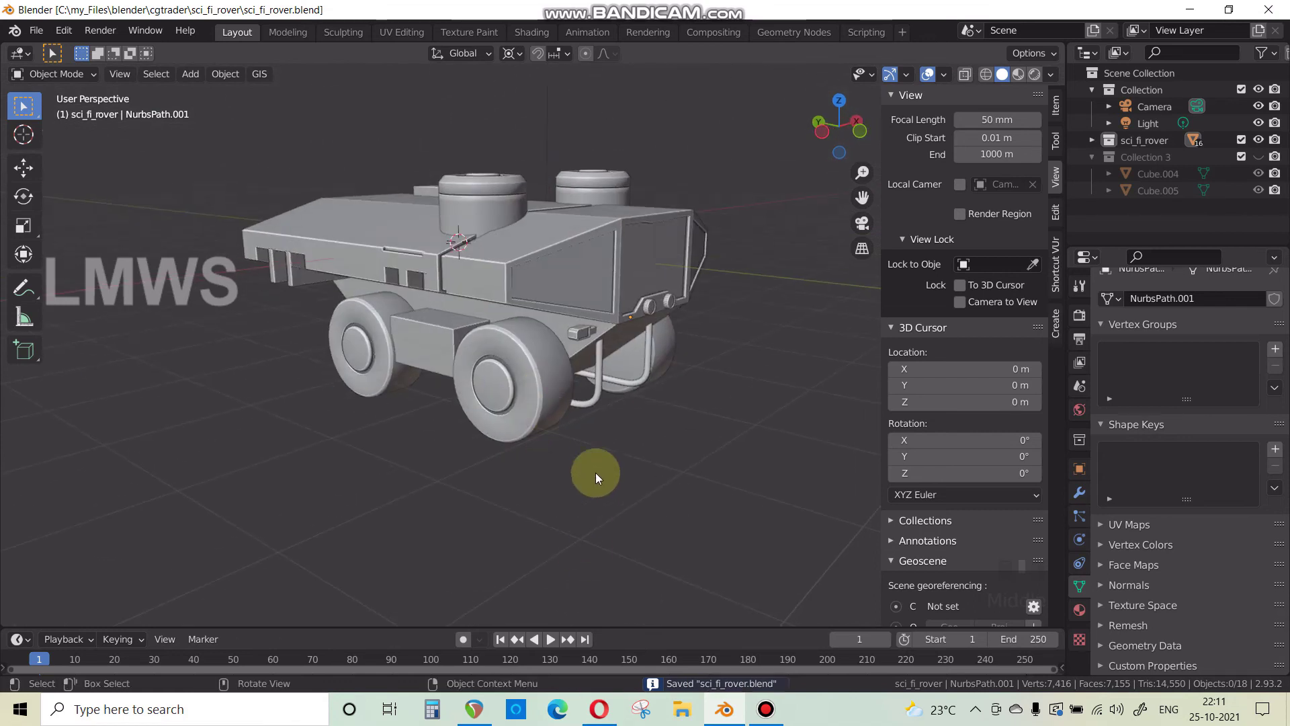
middle_drag(489, 449, 612, 458)
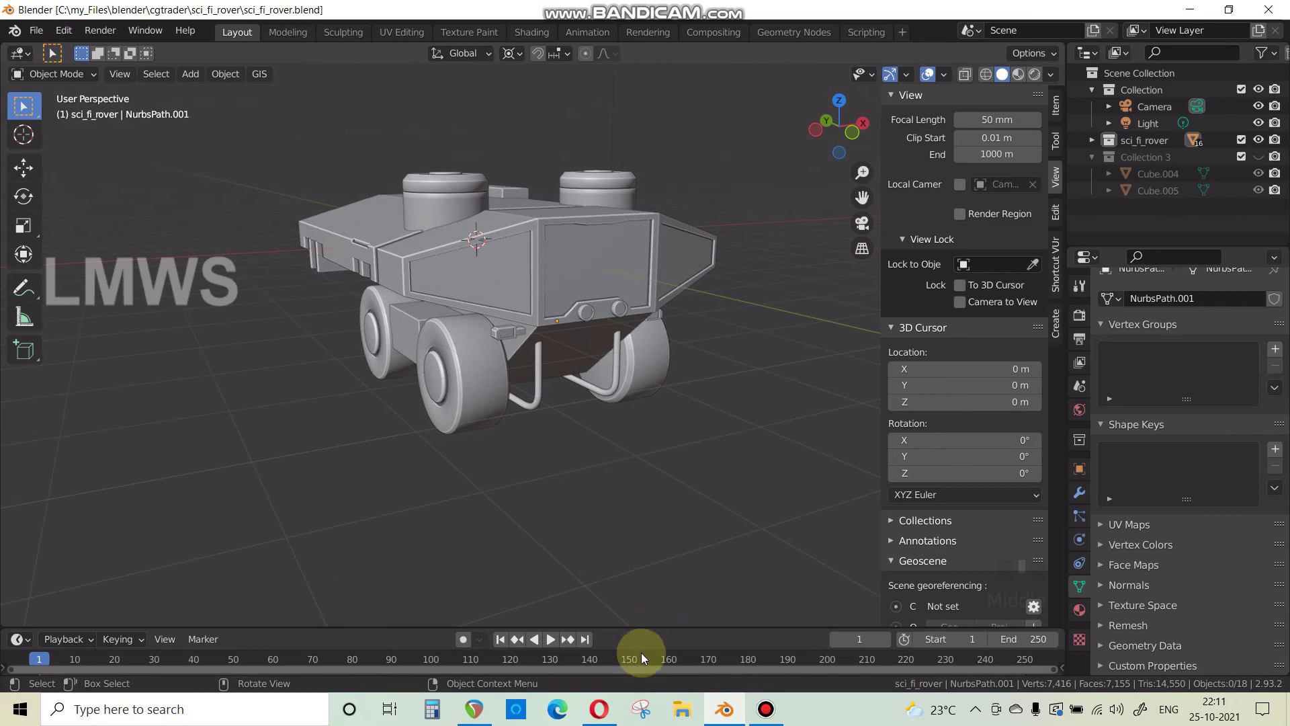
Check the rover reference picture in the browser, then switch back to Blender and set the transform pivot point to Median Point.
click(602, 713)
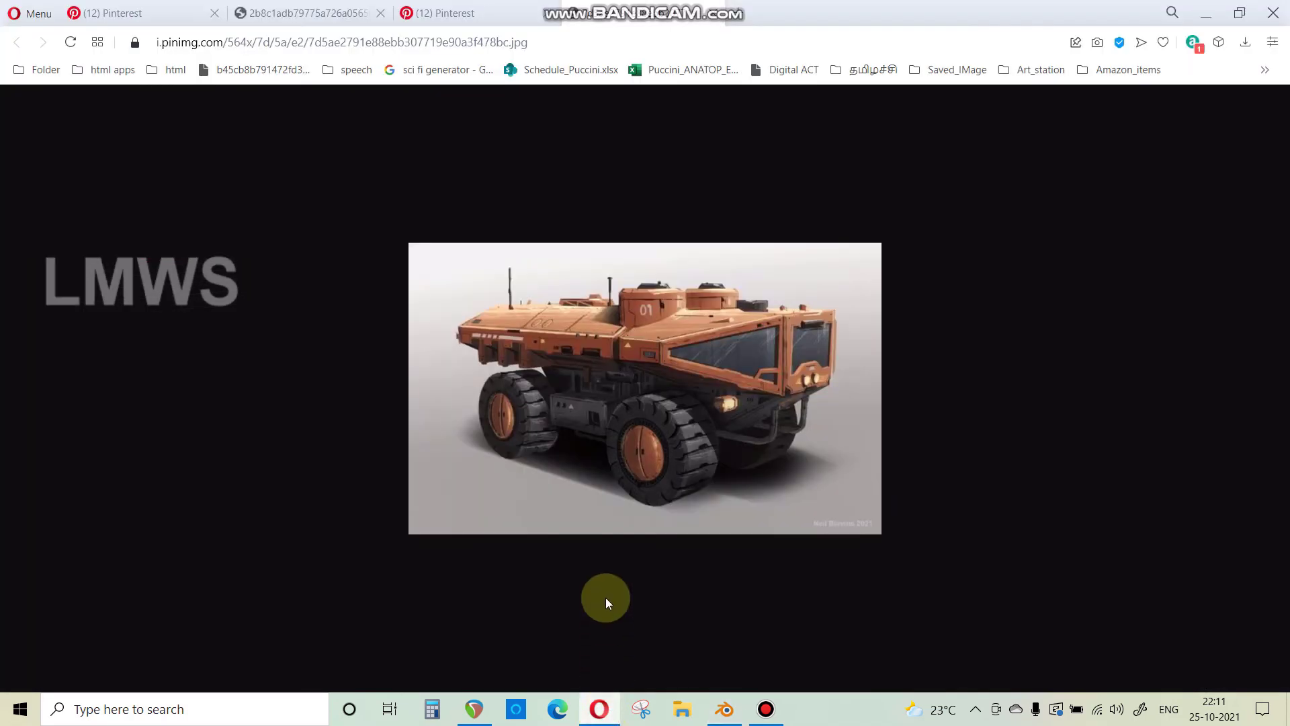
click(724, 709)
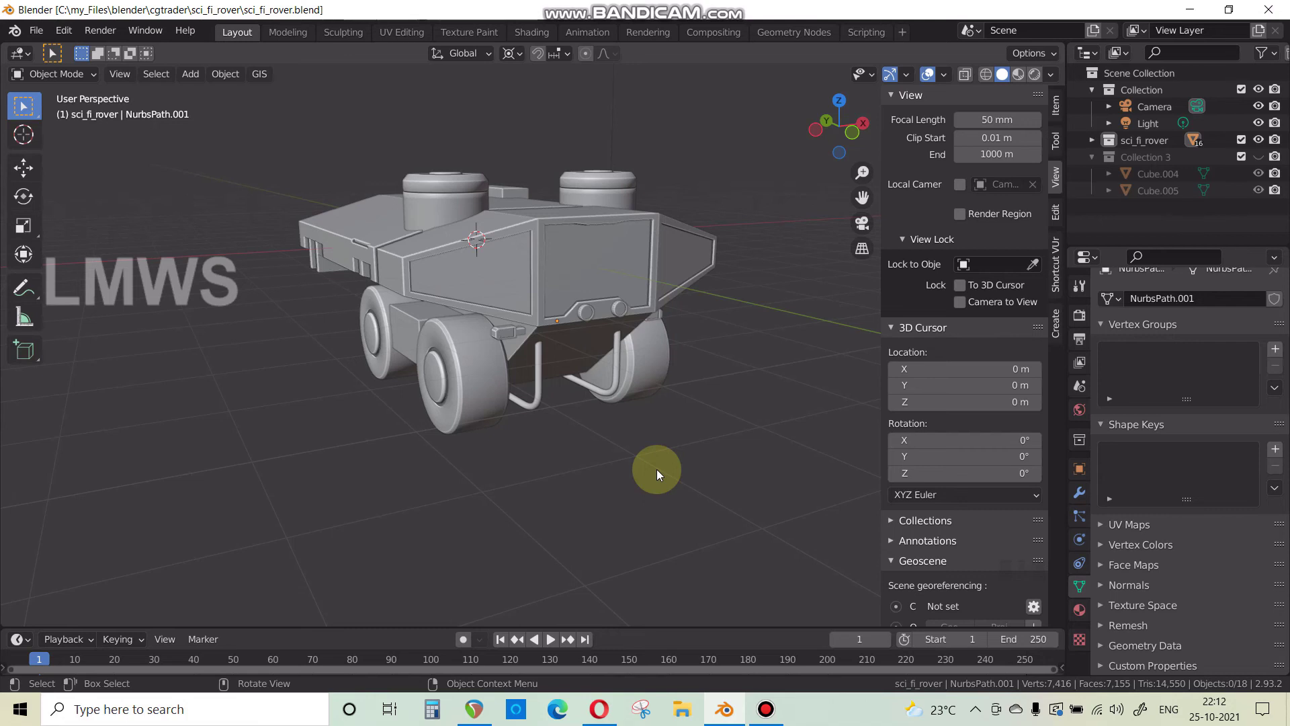
click(514, 58)
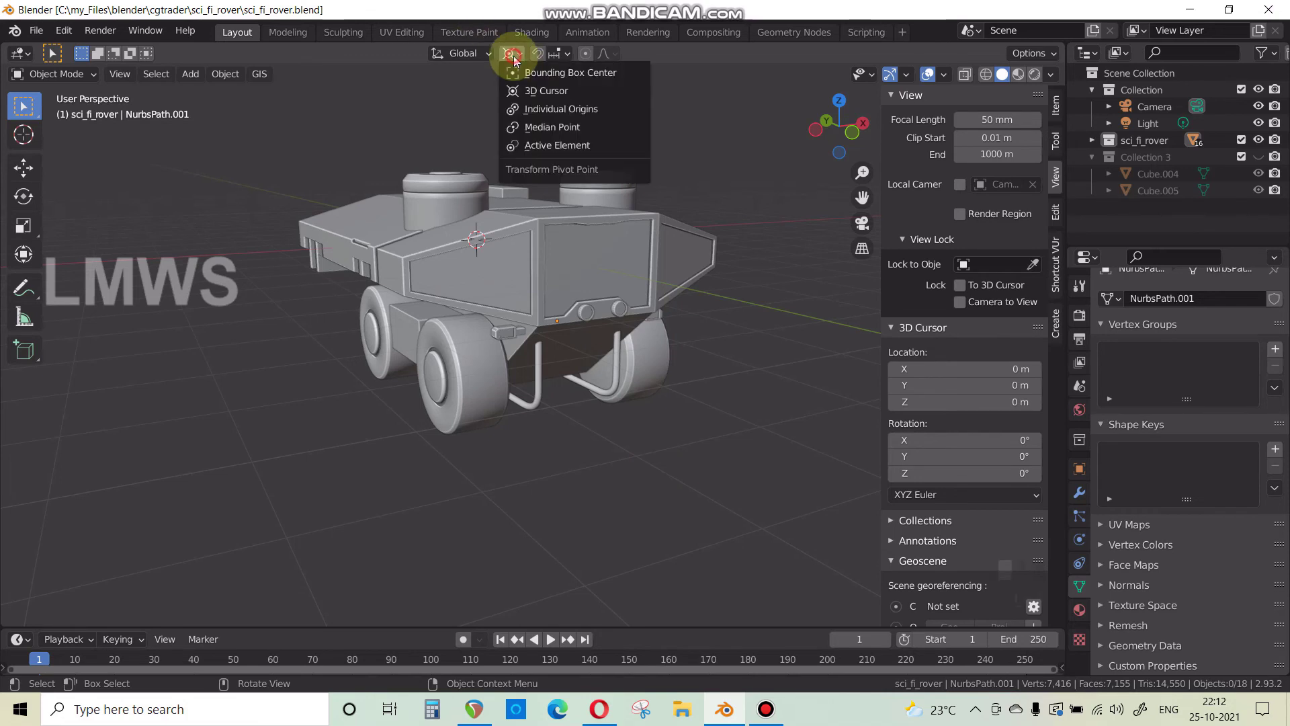
click(555, 128)
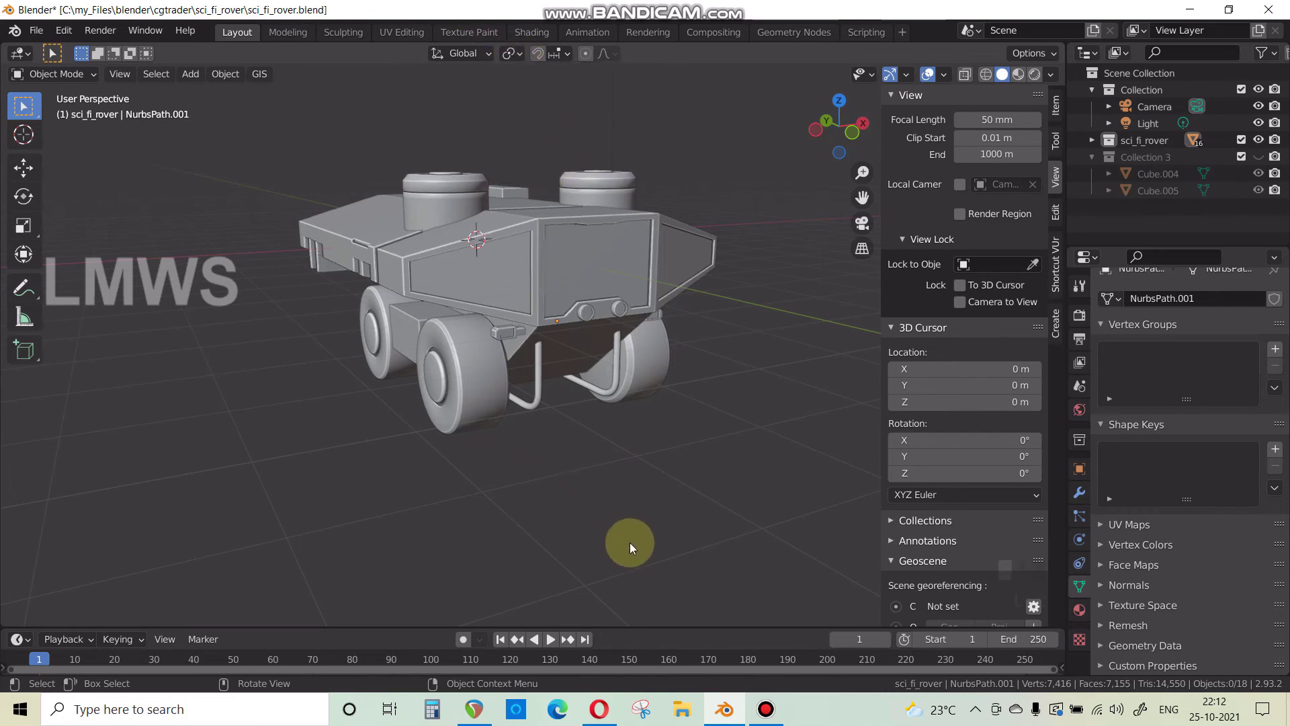
click(765, 709)
click(1002, 117)
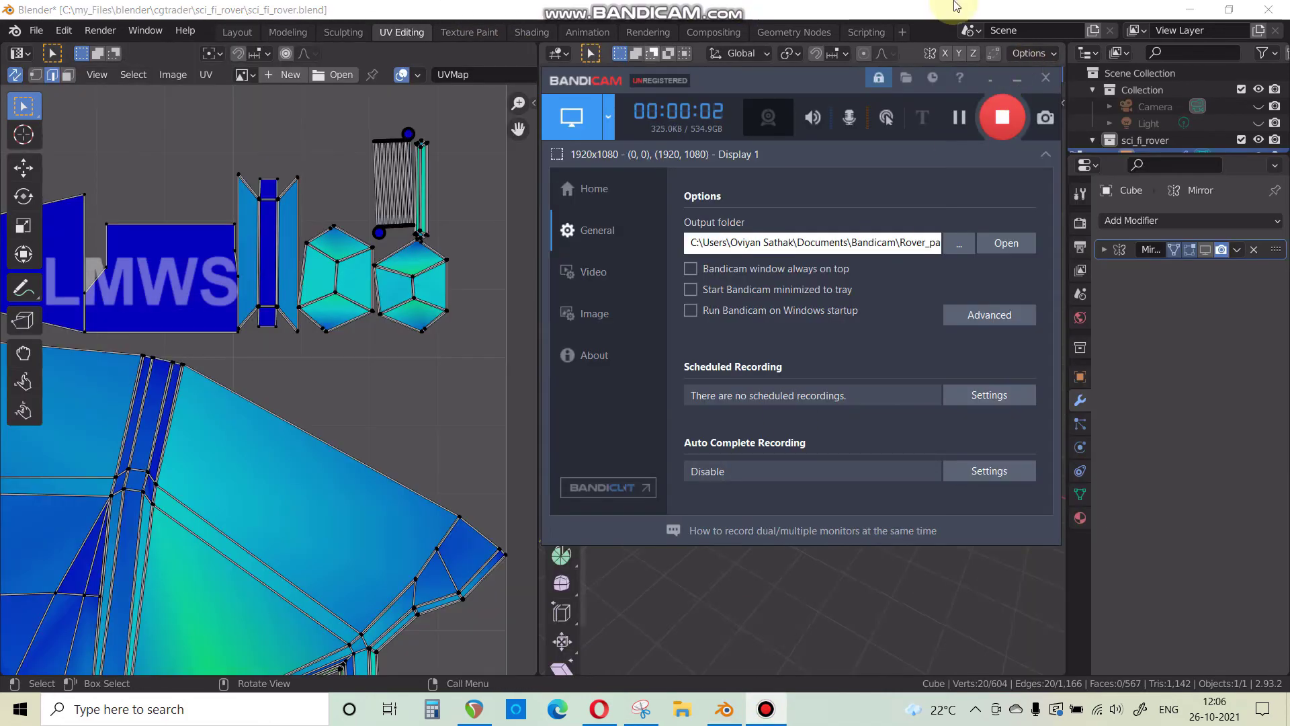
click(956, 6)
Select the remaining opening edges of the recesses in the hull's side and mark them as UV seams.
scroll(694, 466, up, 5)
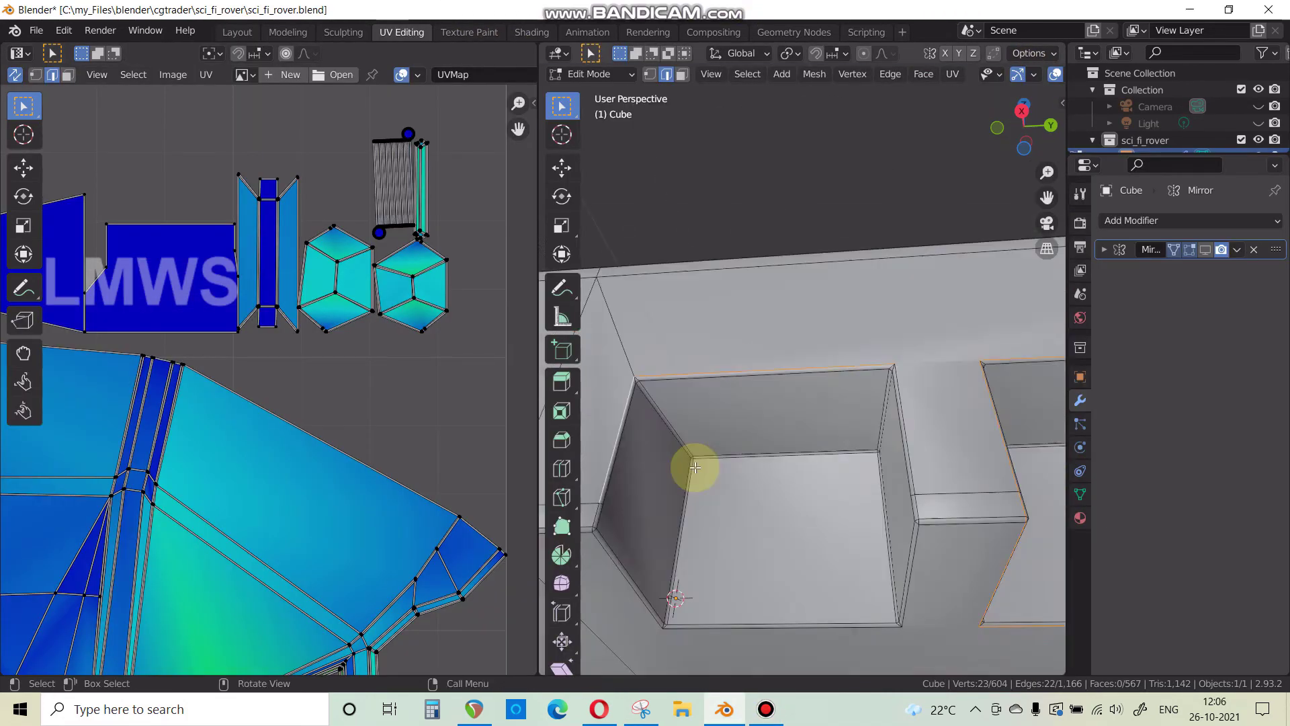
shift+middle_drag(694, 466, 682, 375)
shift+click(898, 391)
key(ctrl+e)
click(912, 416)
Mark another edge loop on the hull as a seam and unwrap the whole hull mesh.
scroll(829, 461, down, 6)
middle_drag(829, 461, 677, 530)
scroll(851, 408, up, 5)
alt+click(851, 408)
middle_drag(851, 408, 829, 463)
key(ctrl+e)
click(772, 440)
key(a)
key(u)
click(771, 441)
Select an edge at an island corner in the UV layout, unwrap the whole hull again and save the file.
scroll(326, 429, up, 4)
scroll(724, 493, up, 5)
scroll(308, 432, down, 8)
scroll(308, 432, up, 8)
middle_drag(724, 464, 780, 386)
scroll(838, 457, down, 4)
click(374, 325)
scroll(374, 325, up, 3)
key(a)
key(u)
click(780, 386)
scroll(240, 356, up, 6)
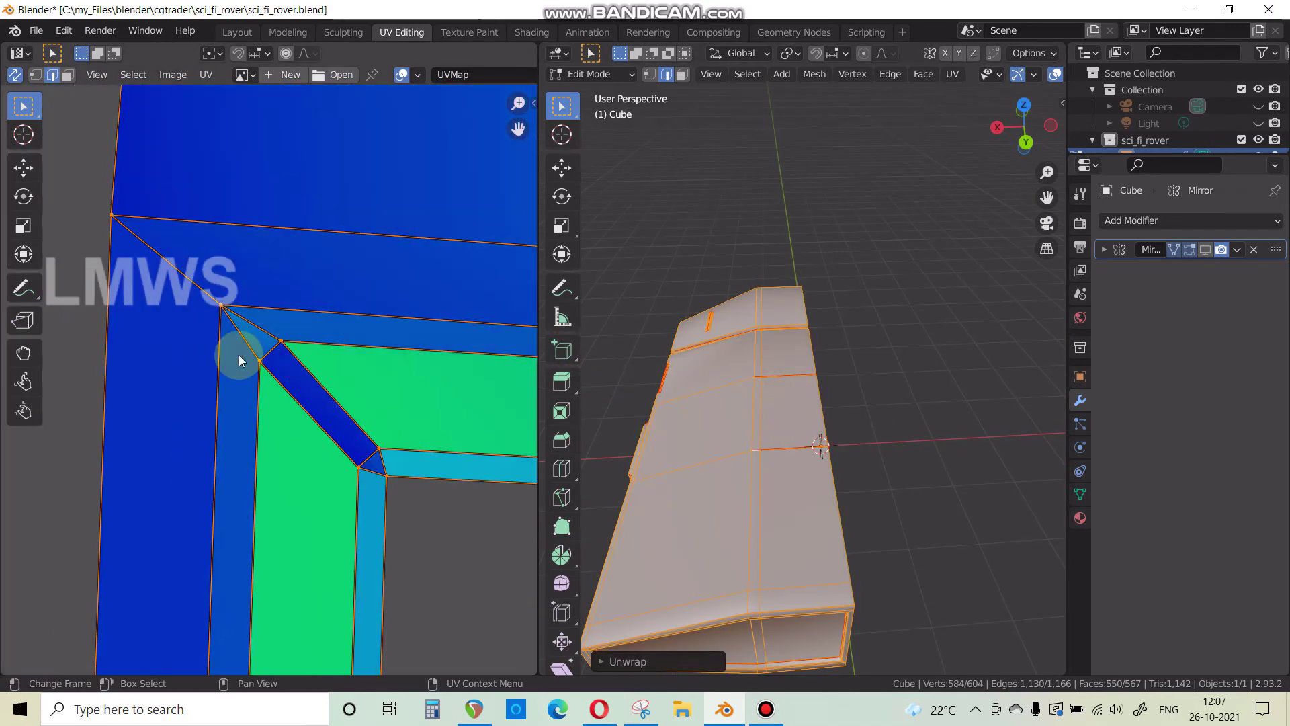
scroll(204, 444, down, 5)
key(ctrl+s)
Pick another island edge in the UV layout and unwrap all of the hull's faces once more.
middle_drag(204, 443, 264, 281)
scroll(375, 377, up, 4)
click(374, 377)
scroll(780, 385, down, 3)
key(a)
key(u)
scroll(231, 441, down, 8)
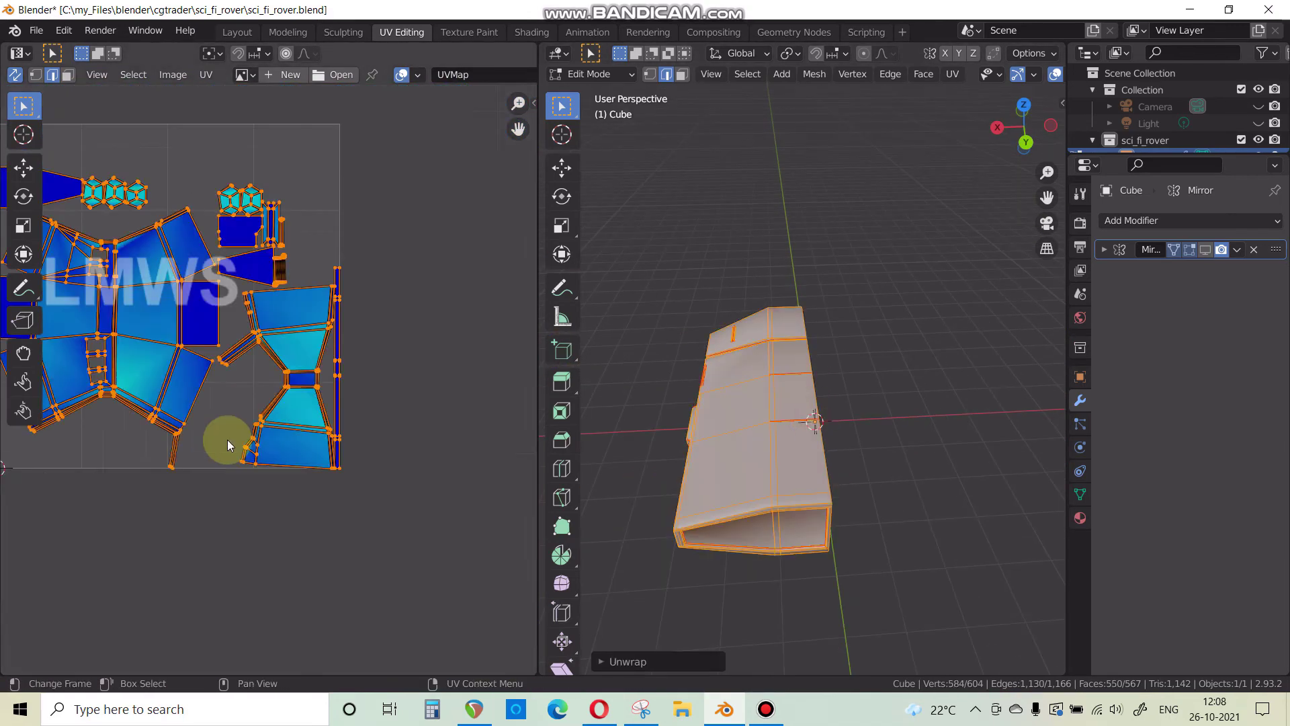
Mark a further edge picked in the UV layout as a seam, unwrap the hull and save the file.
scroll(308, 503, up, 8)
click(357, 328)
key(ctrl+e)
click(873, 394)
key(a)
key(u)
scroll(389, 481, down, 8)
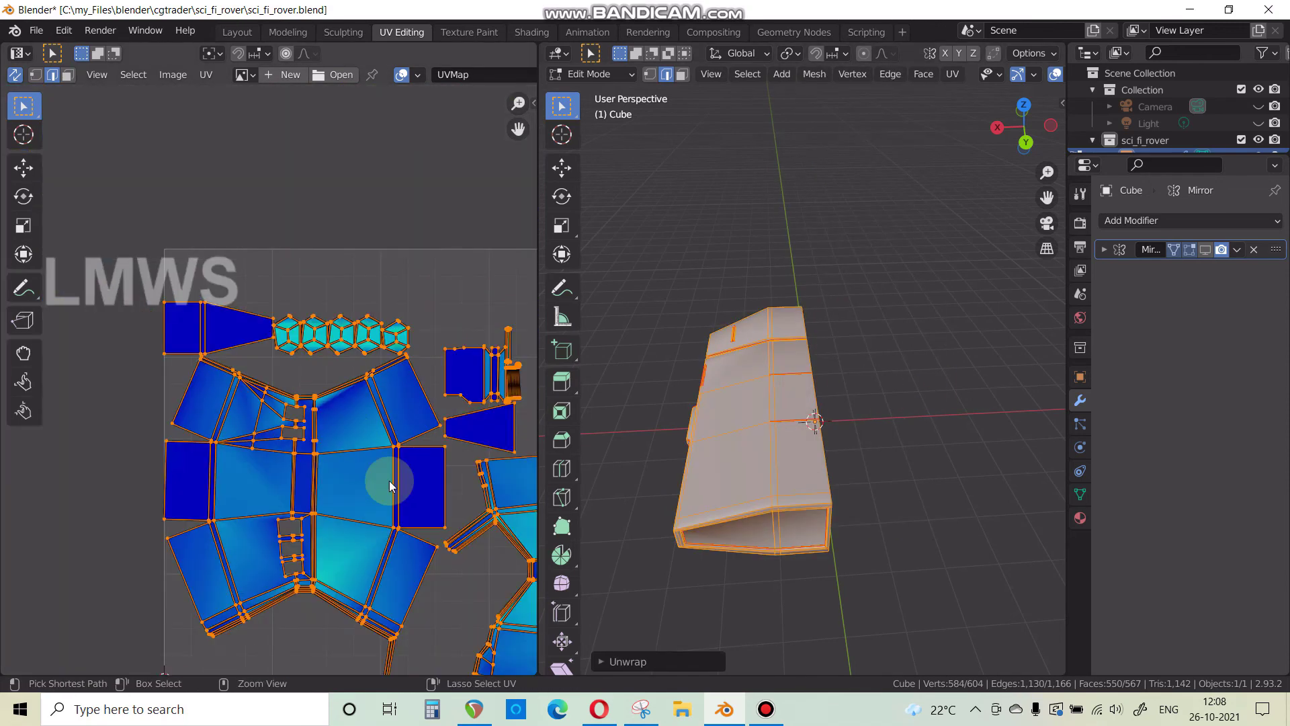
key(ctrl+s)
click(766, 708)
Mark the two inner edges at a side recess's corner as seams and unwrap the hull.
middle_drag(773, 524, 860, 451)
key(alt+a)
scroll(815, 409, up, 4)
scroll(786, 467, up, 3)
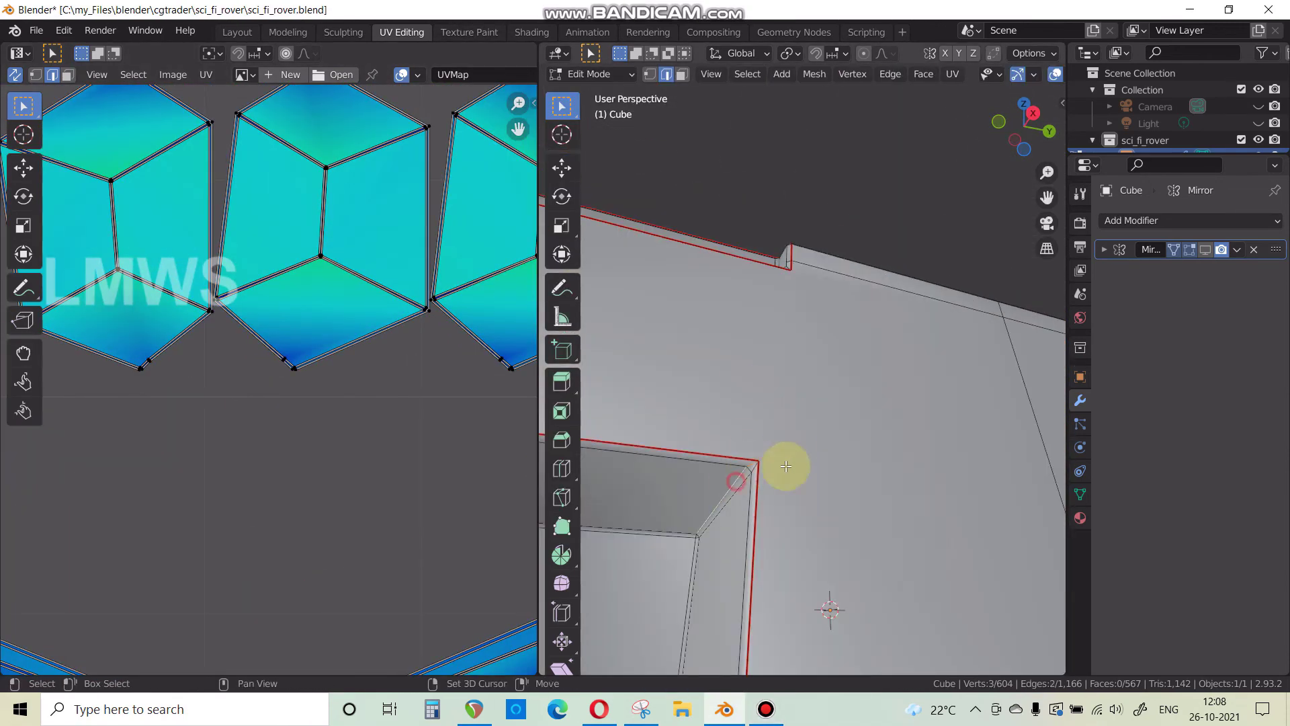
key(ctrl+e)
key(a)
key(u)
Mark the inner corner edges of the other side recesses as seams and unwrap the whole hull.
scroll(379, 375, down, 3)
middle_drag(740, 415, 959, 380)
click(959, 380)
scroll(679, 570, down, 6)
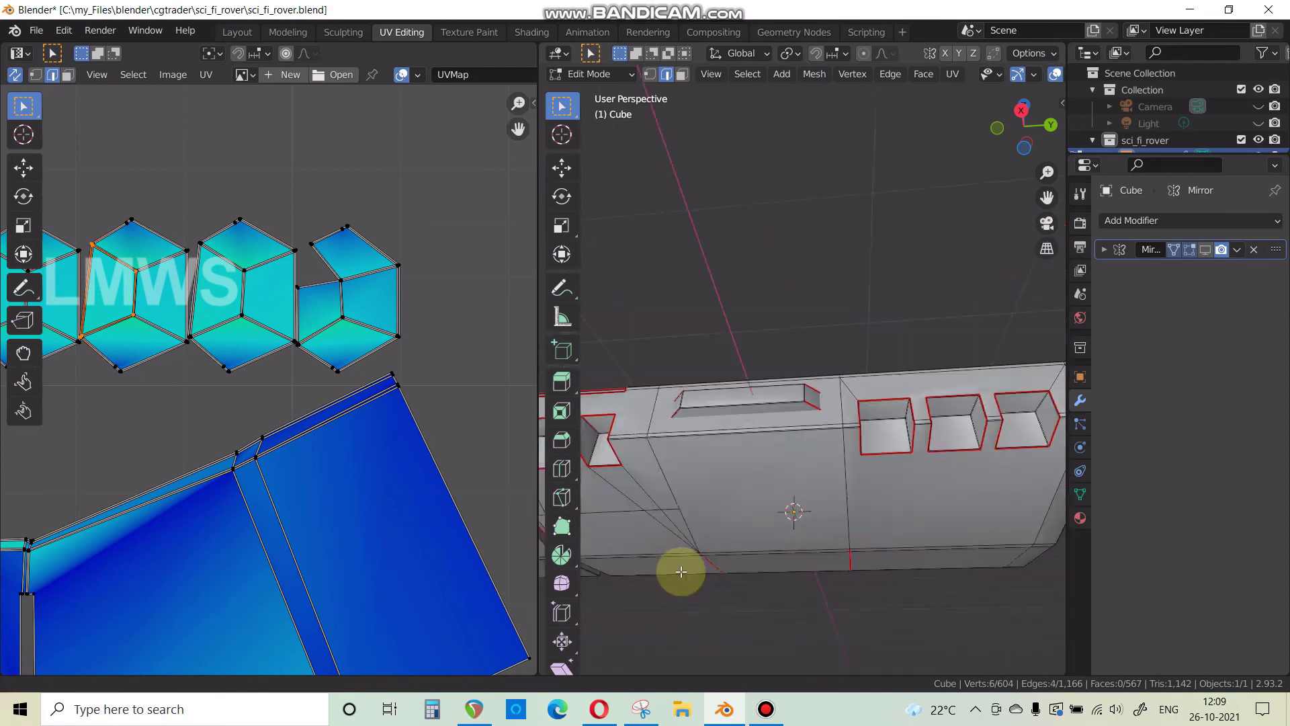
scroll(769, 277, up, 6)
shift+click(632, 333)
shift+middle_drag(739, 442, 662, 504)
scroll(715, 417, up, 3)
middle_drag(714, 418, 909, 556)
scroll(790, 340, up, 5)
shift+click(790, 339)
key(ctrl+e)
key(a)
key(u)
Inspect the recess islands in the UV layout, select their small corner edges and unwrap the whole hull again.
key(alt+a)
scroll(360, 308, up, 8)
scroll(250, 366, down, 8)
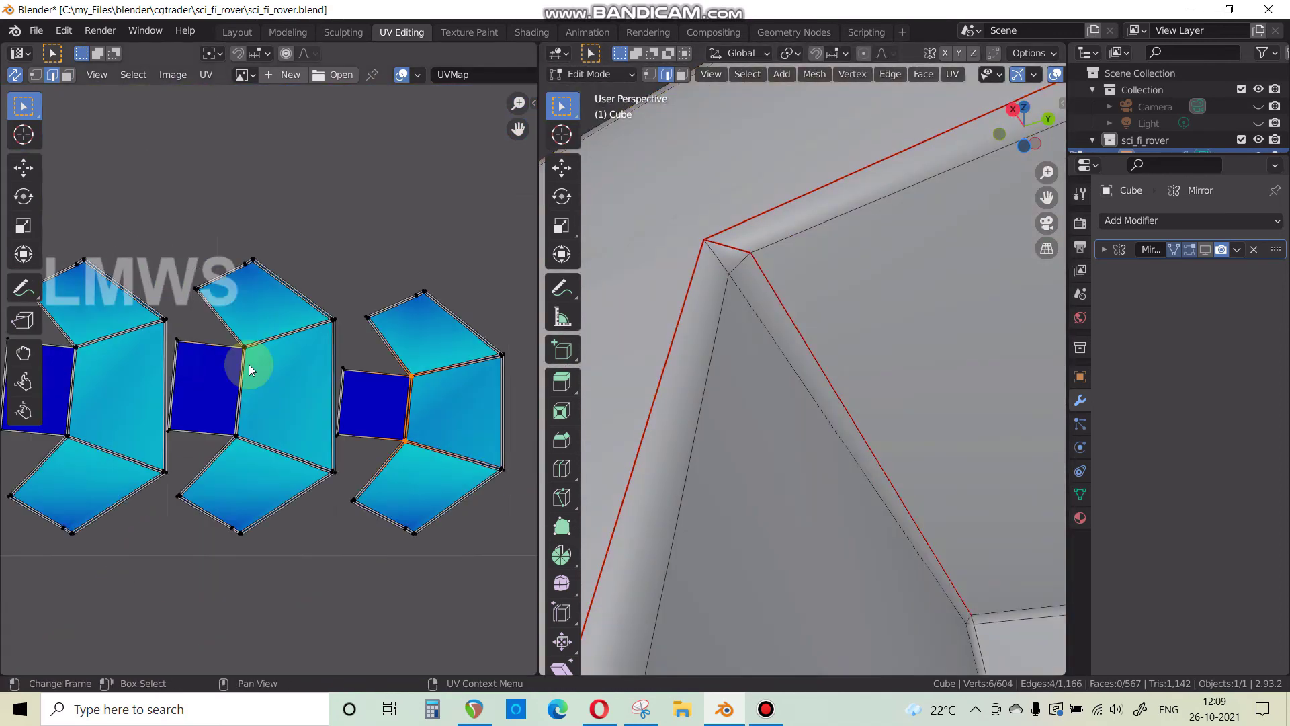
scroll(337, 291, up, 8)
scroll(336, 291, down, 7)
scroll(299, 400, up, 7)
scroll(300, 401, down, 7)
scroll(184, 429, up, 8)
shift+click(184, 429)
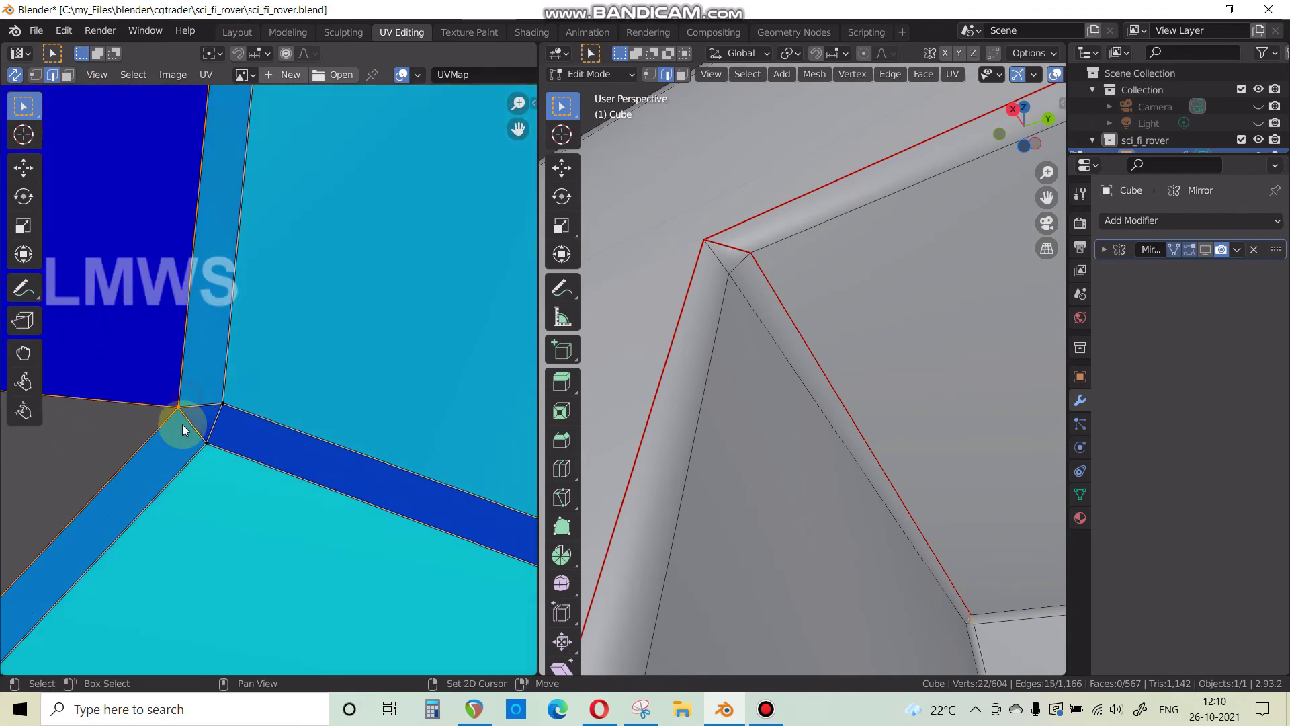
shift+click(182, 428)
scroll(184, 430, down, 7)
scroll(279, 288, up, 7)
scroll(279, 287, down, 7)
key(a)
key(u)
scroll(504, 422, up, 8)
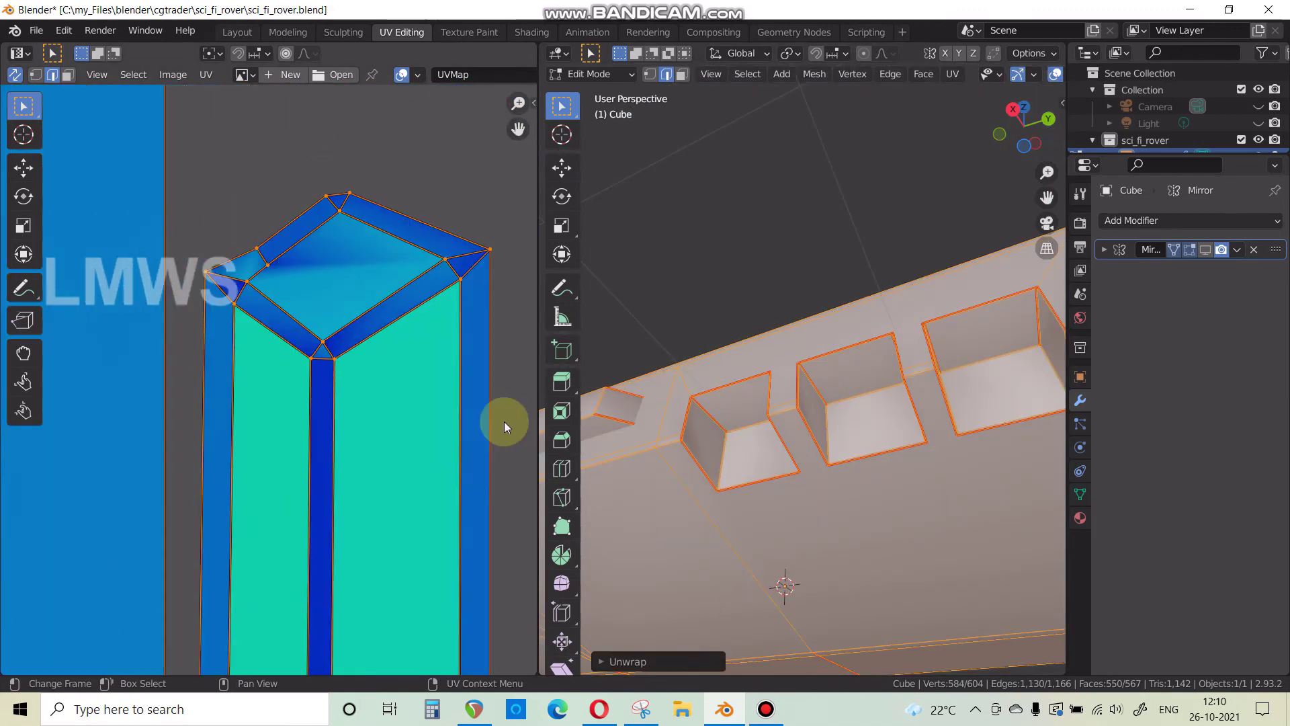
Select the long narrow recess's UV island, cut a seam at the recess's end, unwrap the hull and save the file.
key(alt+a)
drag(285, 662, 487, 177)
scroll(798, 468, up, 6)
middle_drag(867, 524, 820, 363)
key(2)
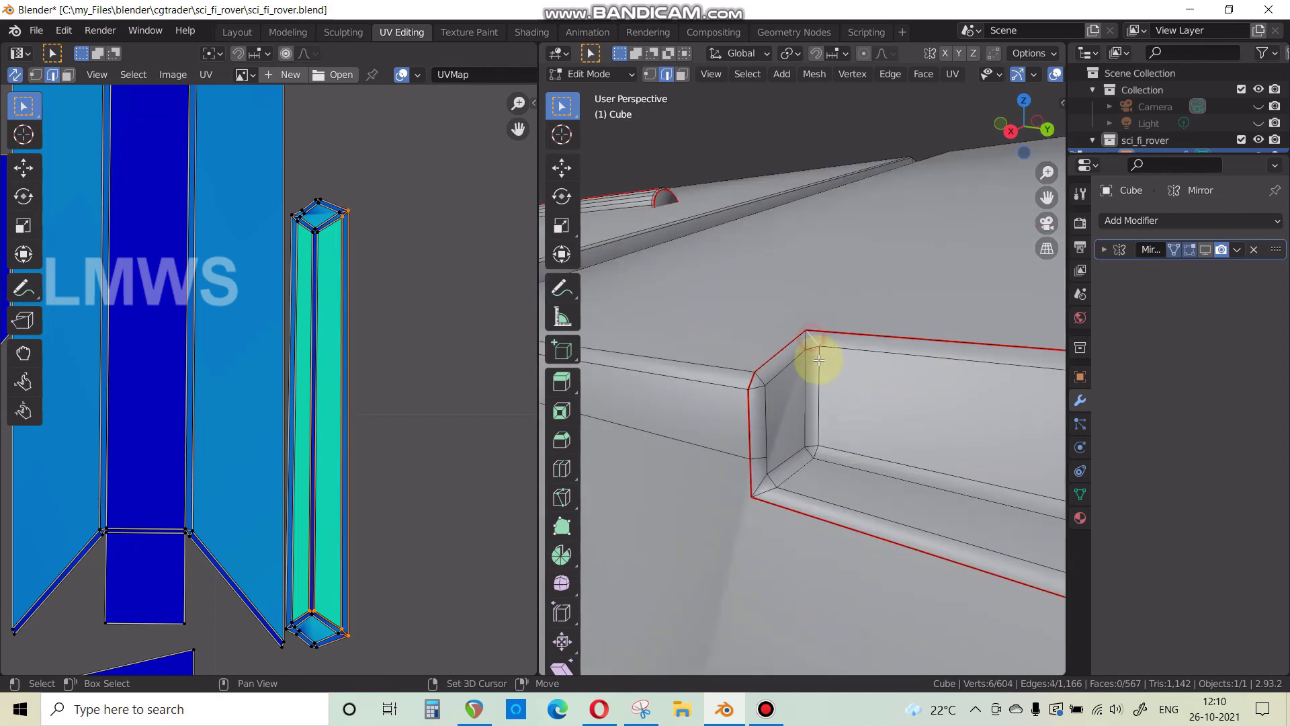
key(a)
key(u)
key(ctrl+s)
Unwrap the whole hull again and dissolve a surplus edge at the end of the long narrow side recess.
scroll(274, 407, up, 8)
key(alt+a)
key(a)
key(u)
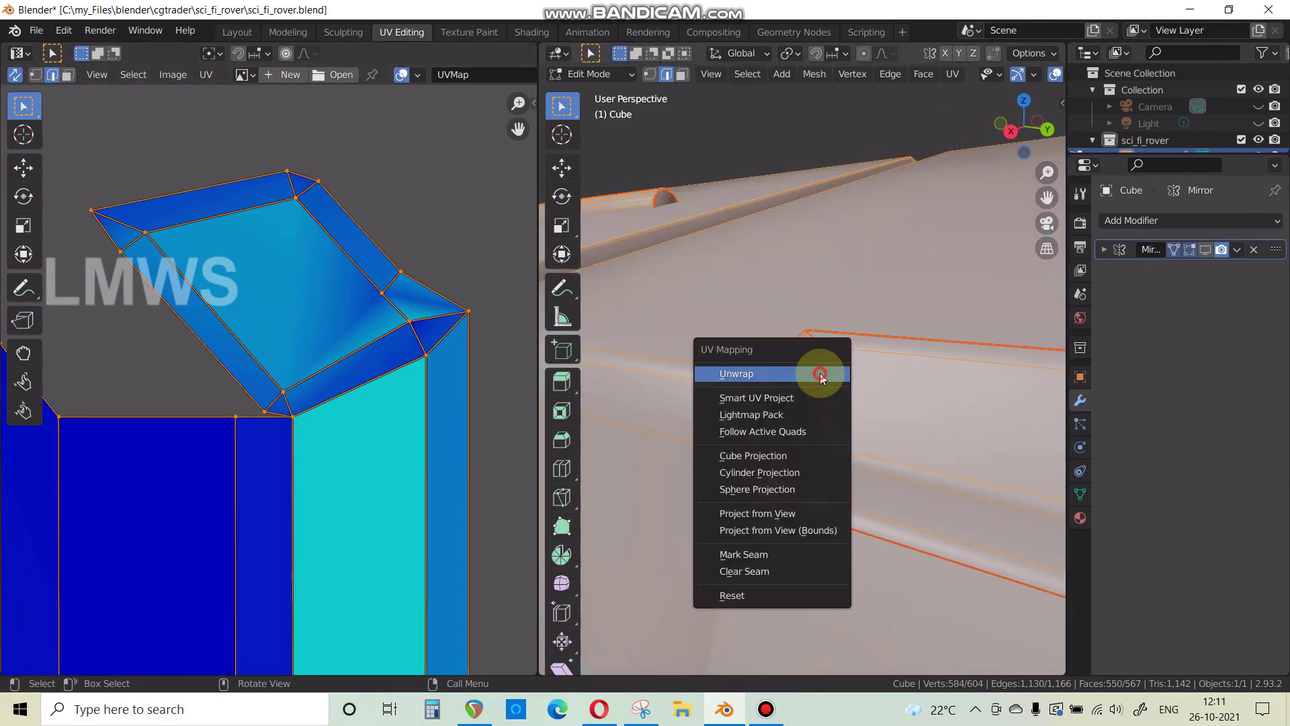
click(820, 369)
scroll(188, 627, down, 2)
key(alt+a)
click(758, 458)
key(x)
click(759, 457)
scroll(773, 498, down, 6)
middle_drag(806, 585, 867, 571)
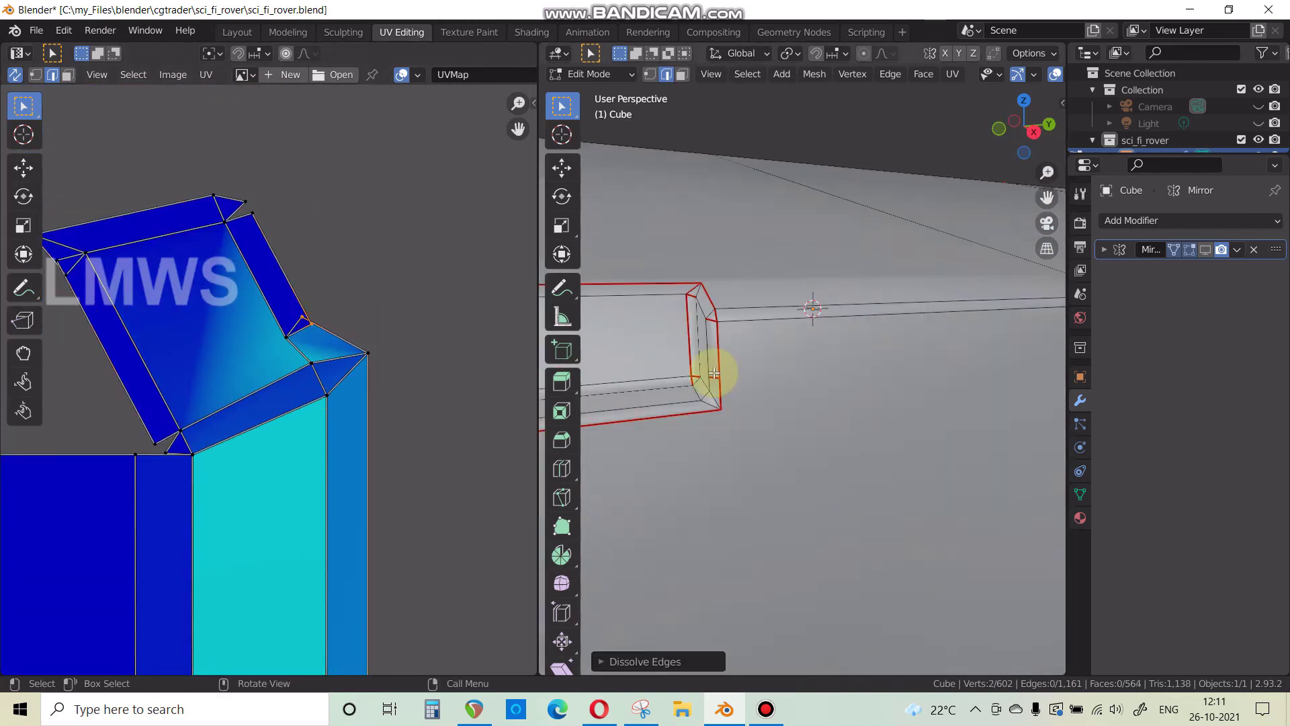
Unwrap the cleaned-up hull, check the long recess's island, unwrap once more and save the file.
key(a)
key(u)
scroll(288, 509, up, 8)
key(alt+a)
middle_drag(289, 509, 296, 121)
scroll(806, 397, up, 5)
key(a)
key(u)
scroll(349, 452, down, 10)
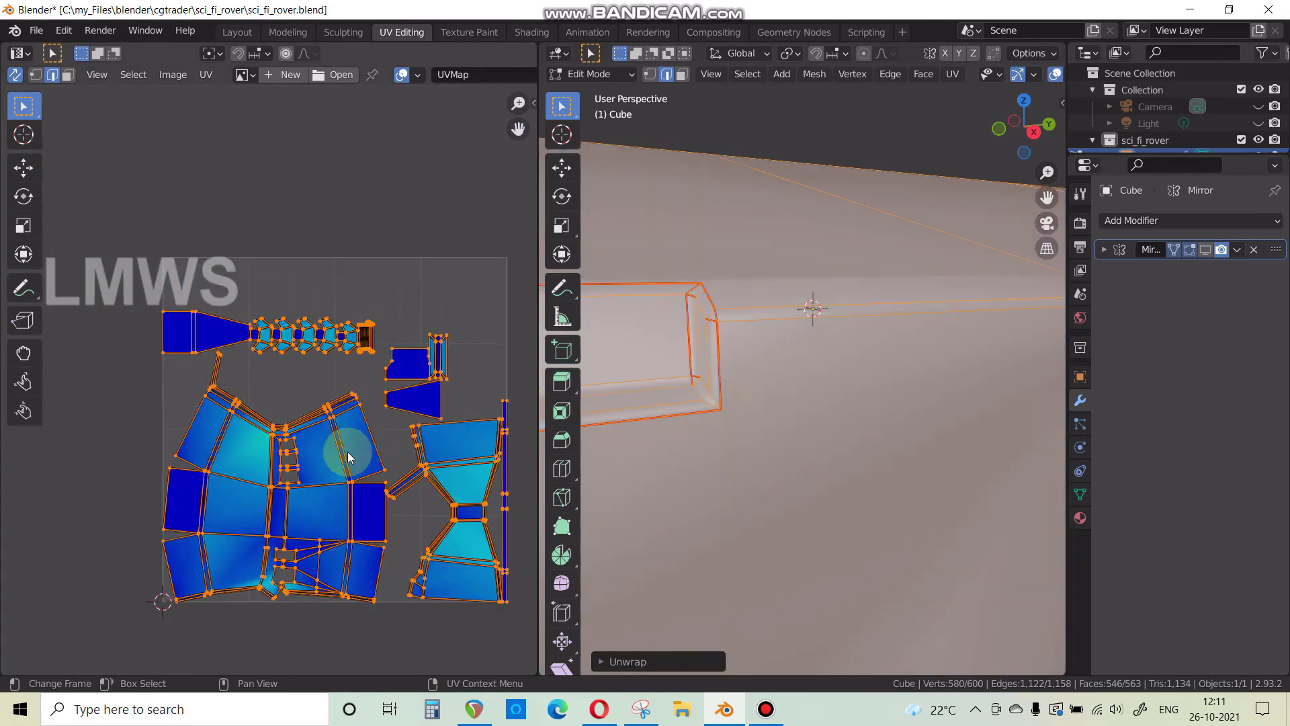
key(ctrl+s)
Leave Edit Mode, unhide all hidden objects, and enter Edit Mode on the selected rover parts together.
scroll(352, 436, up, 12)
scroll(207, 433, down, 12)
key(Tab)
scroll(840, 428, down, 8)
key(alt+h)
key(Tab)
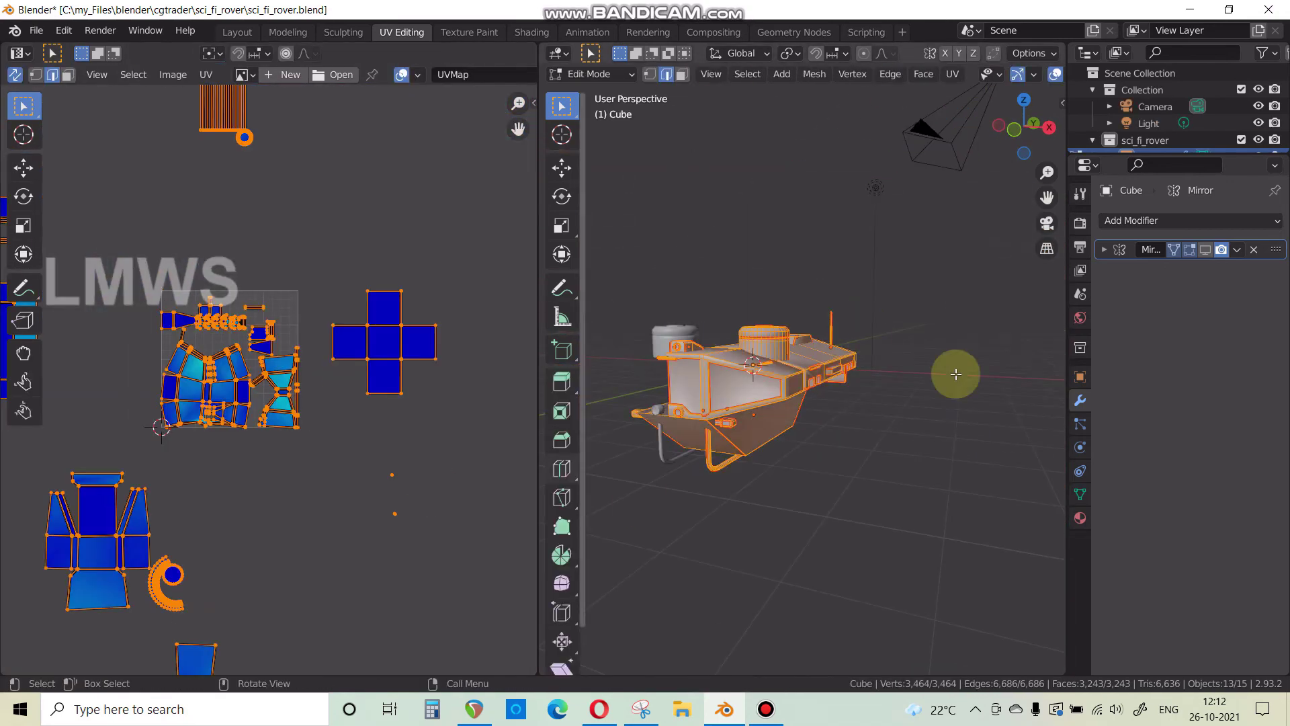
Locate the tiny stray UV faces' geometry on the rover with the Move tool active and wireframe shading.
key(alt+a)
scroll(667, 573, up, 8)
click(561, 168)
scroll(866, 303, up, 6)
middle_drag(753, 267, 901, 321)
scroll(1045, 74, down, 5)
click(1005, 74)
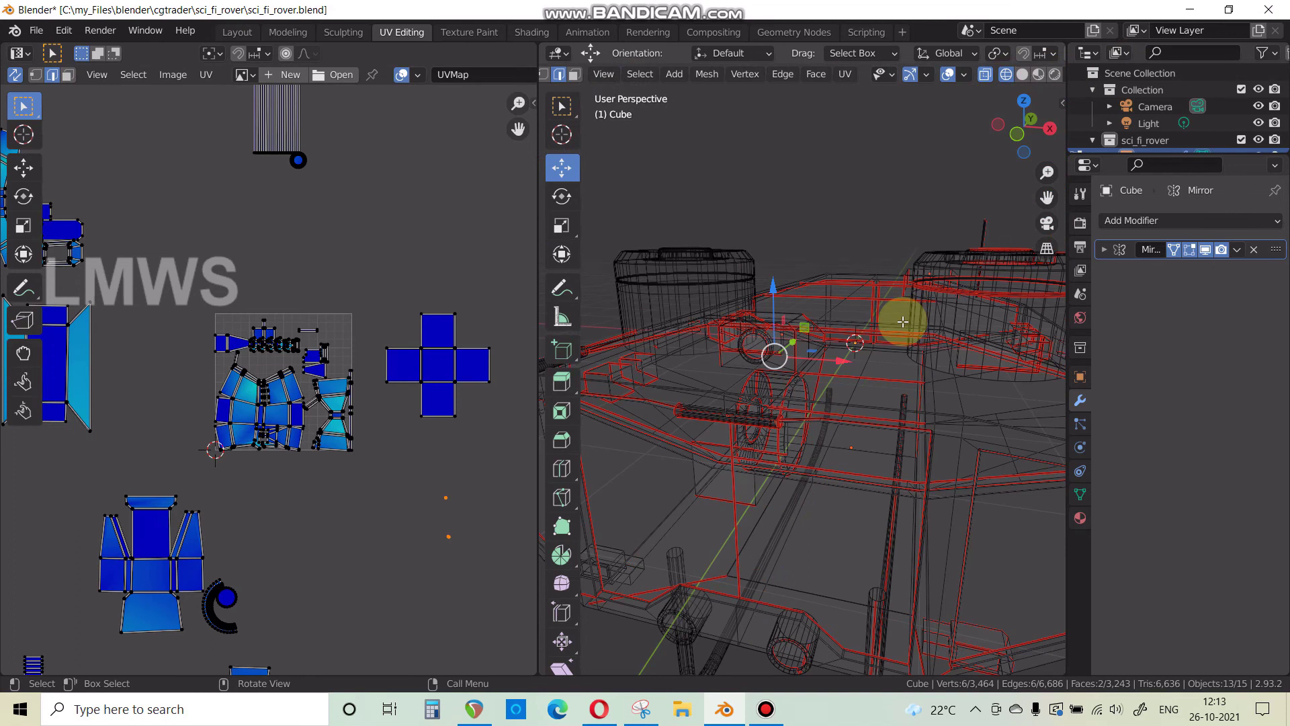
click(1021, 74)
scroll(846, 363, down, 8)
In face select mode with solid shading, select the hull's linked faces, then return to Object Mode and pick the hull.
middle_drag(847, 363, 671, 360)
scroll(705, 376, up, 6)
key(3)
click(1006, 74)
middle_drag(833, 336, 887, 356)
scroll(869, 466, up, 4)
key(l)
scroll(241, 288, down, 2)
key(g)
click(395, 222)
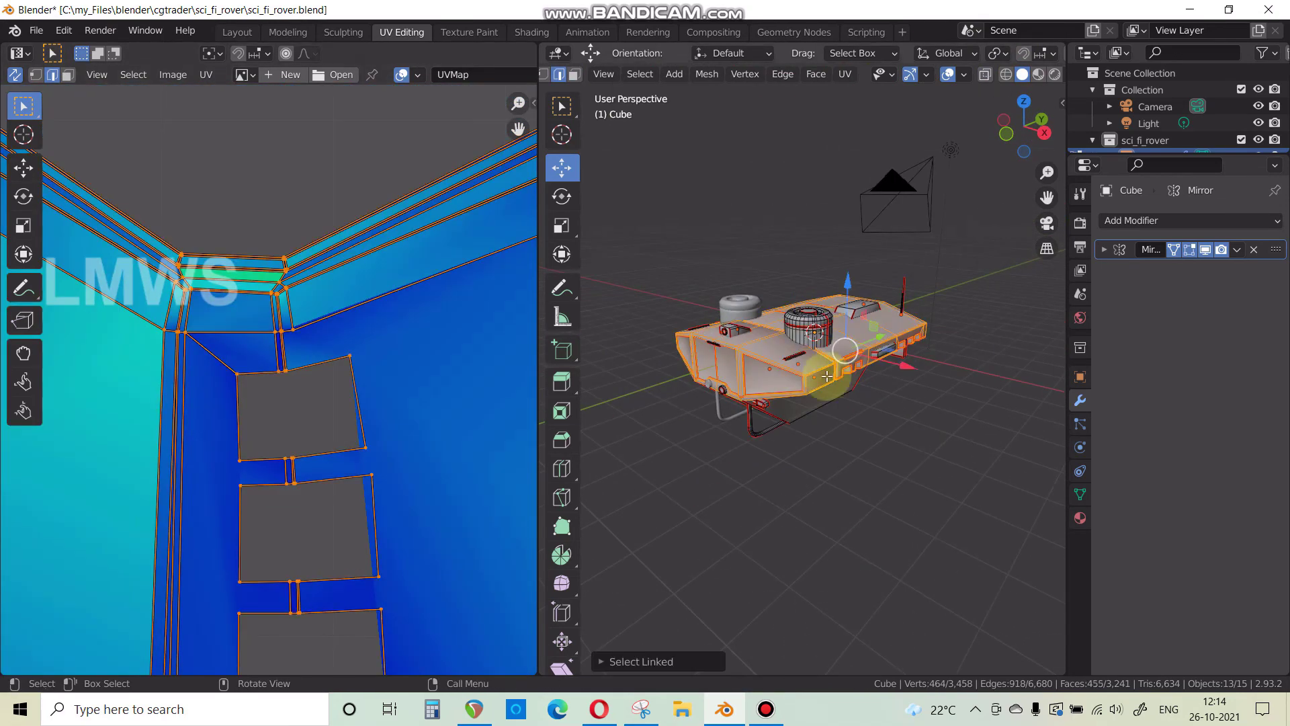
key(Tab)
click(831, 373)
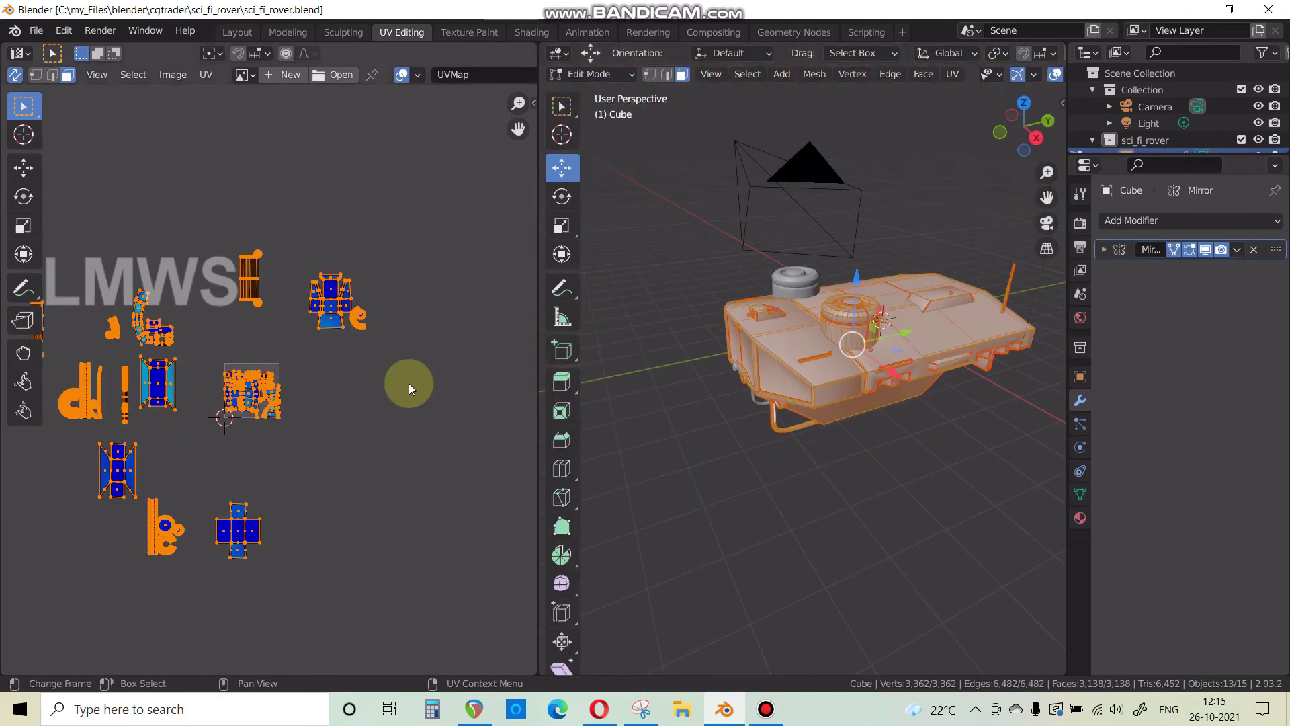
In GIMP, size the rectangular selection to 2795 × 2811 px and fill it with blue on the Blue layer.
drag(612, 309, 588, 293)
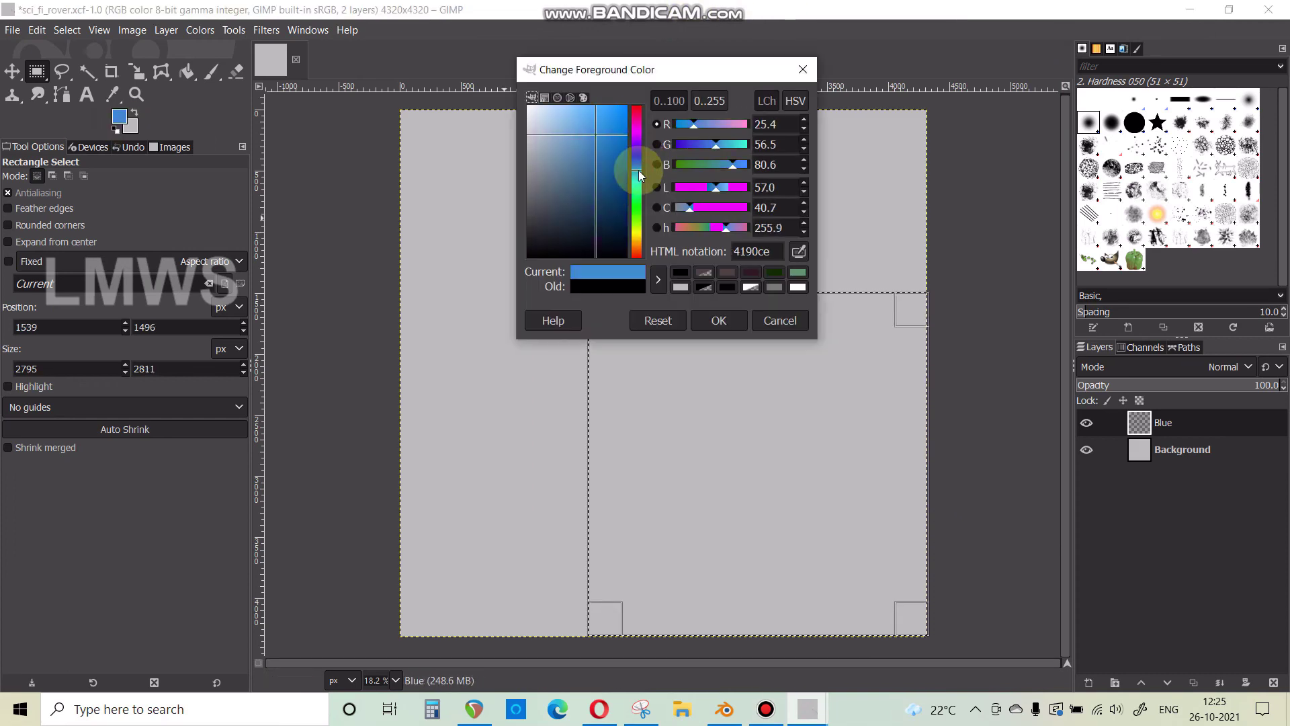
key(shift+b)
click(718, 319)
click(691, 351)
Fill the Background layer with dark grey 434343 and start exporting the texture image.
key(minus)
click(1108, 452)
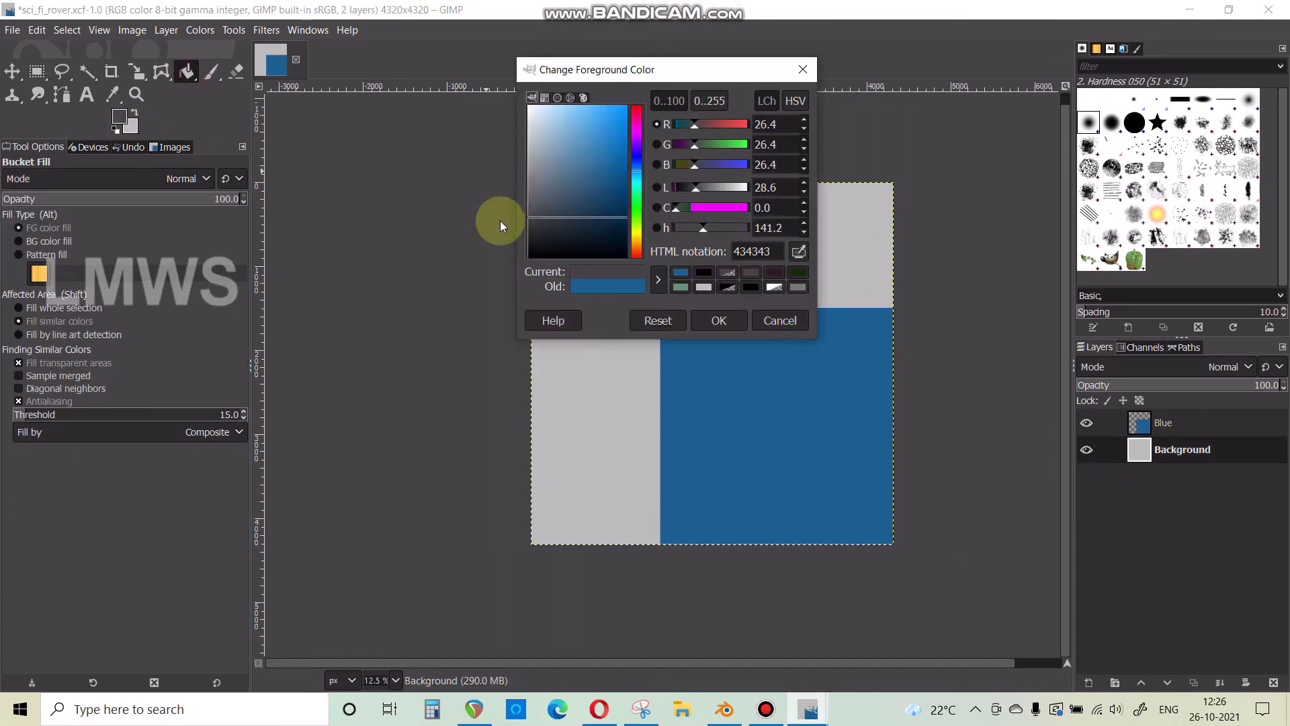
click(718, 320)
click(572, 264)
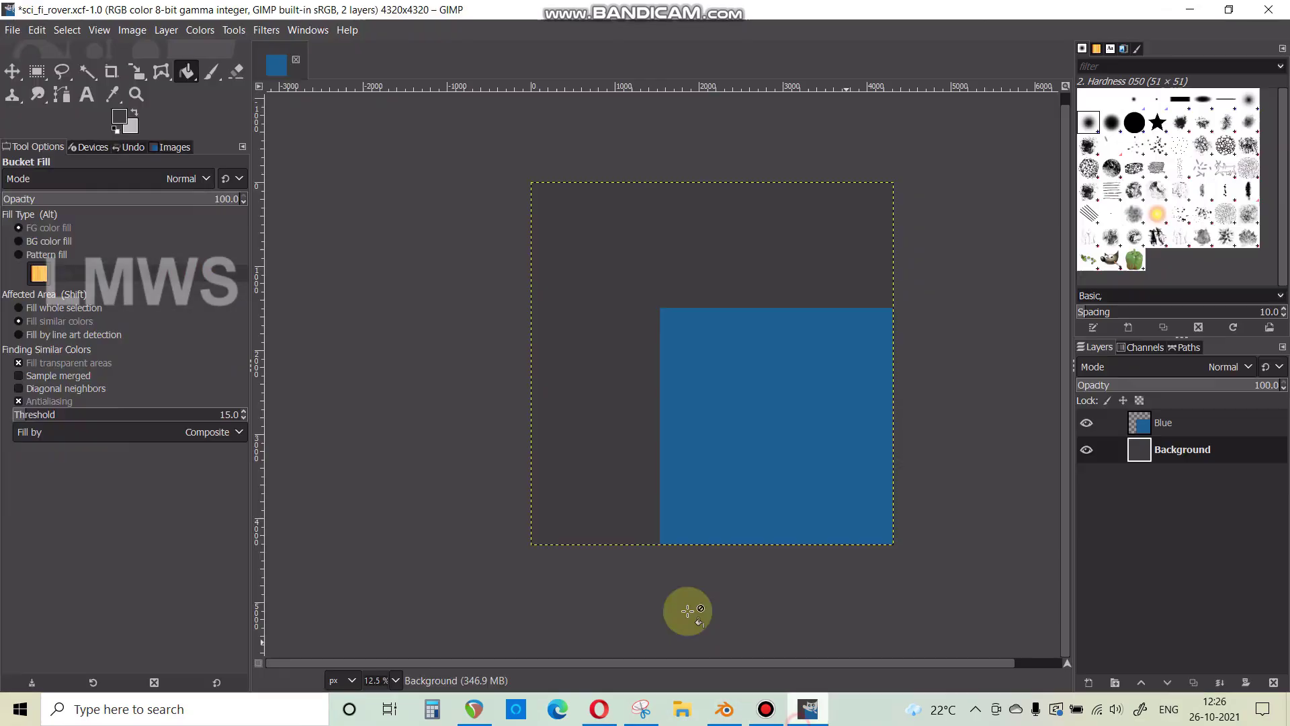
key(ctrl+shift+e)
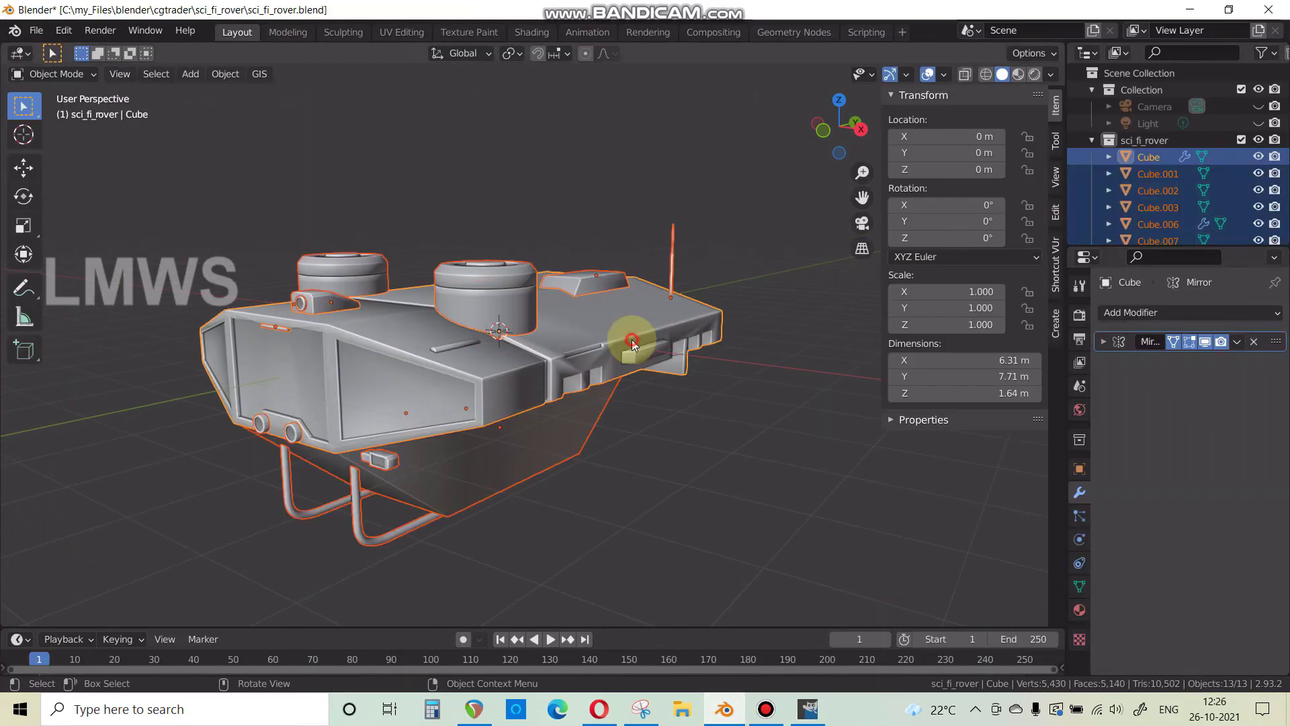
Back in Blender, add a new material to the hull and name it Sci_Fi_Rover.
click(1175, 383)
double_click(1152, 383)
text(Sci_Fi_Rover)
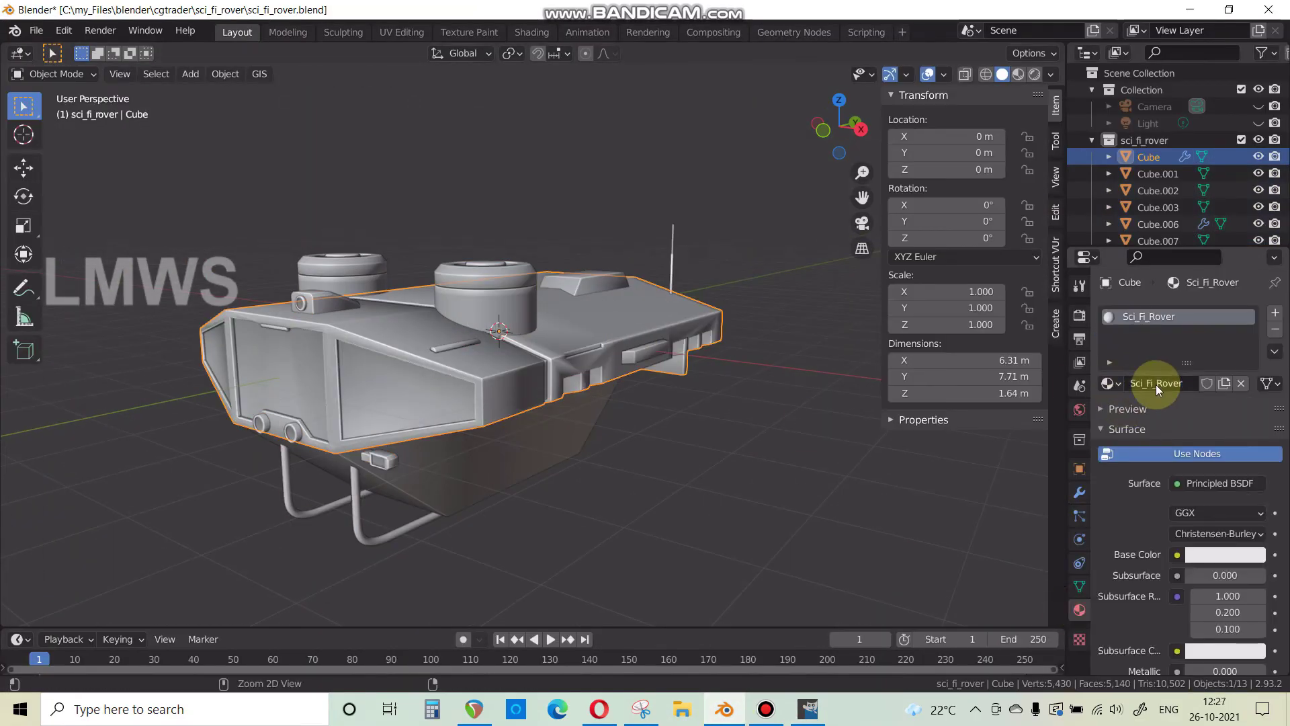
Save the file and load sci_fi_rover_Diffuse.png as an image texture for the Sci_Fi_Rover material's base colour.
key(ctrl+s)
click(1177, 554)
click(833, 407)
click(1243, 575)
click(466, 161)
click(915, 639)
middle_drag(524, 464, 694, 325)
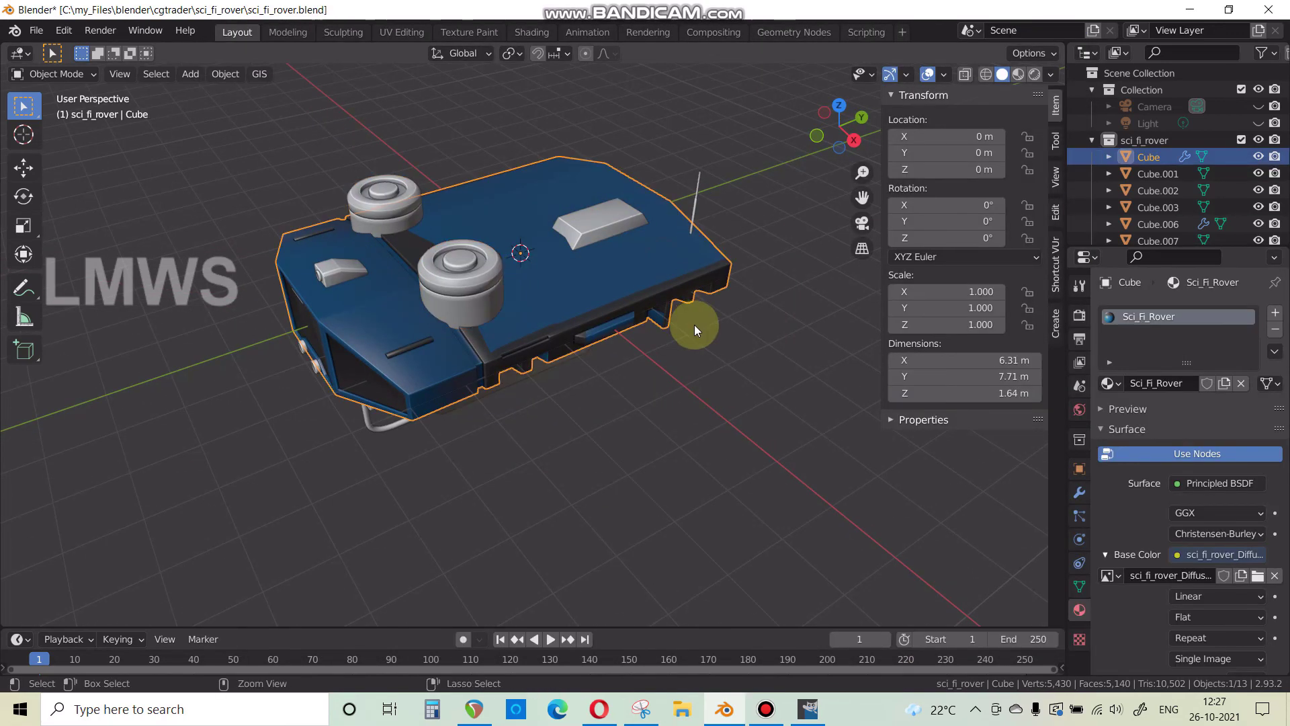
Select all the rover parts and link the hull's Sci_Fi_Rover material to them.
key(a)
click(225, 74)
click(325, 403)
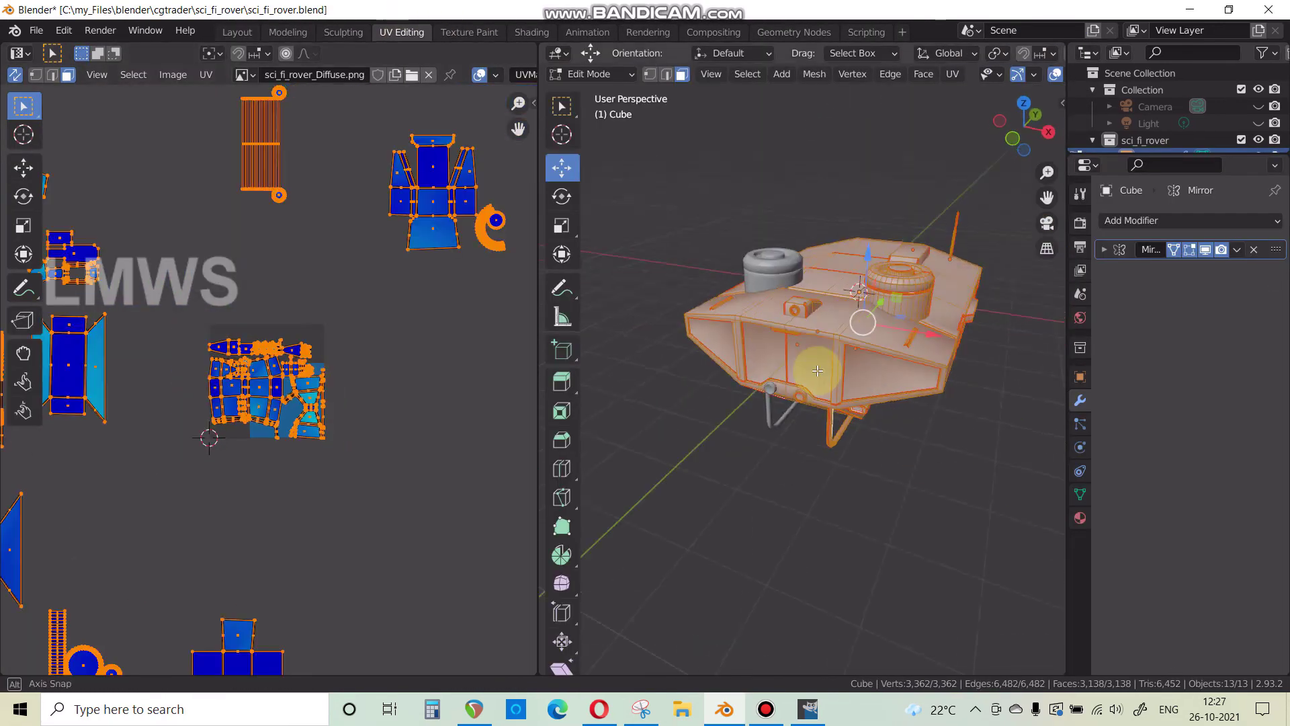
Unwrap the upper hull and turret faces together and fit their UV islands into the texture's blue area.
middle_drag(815, 369, 885, 368)
key(u)
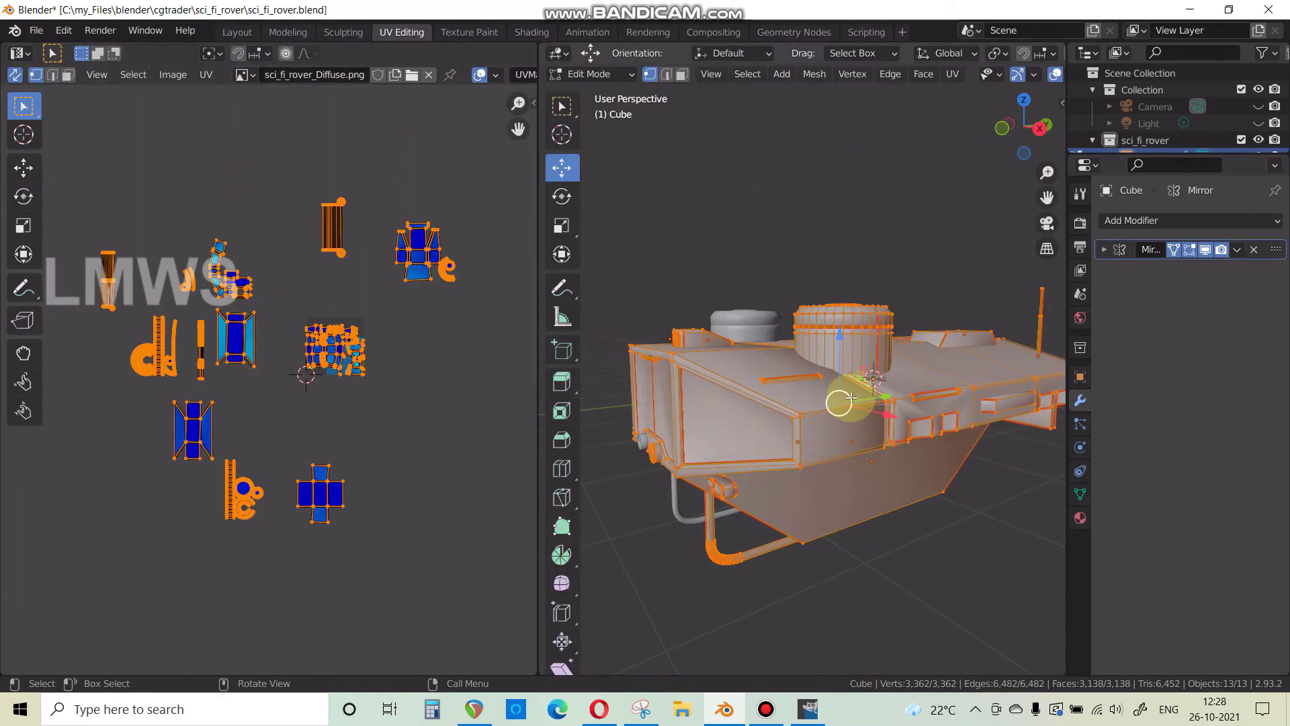
middle_drag(844, 397, 800, 475)
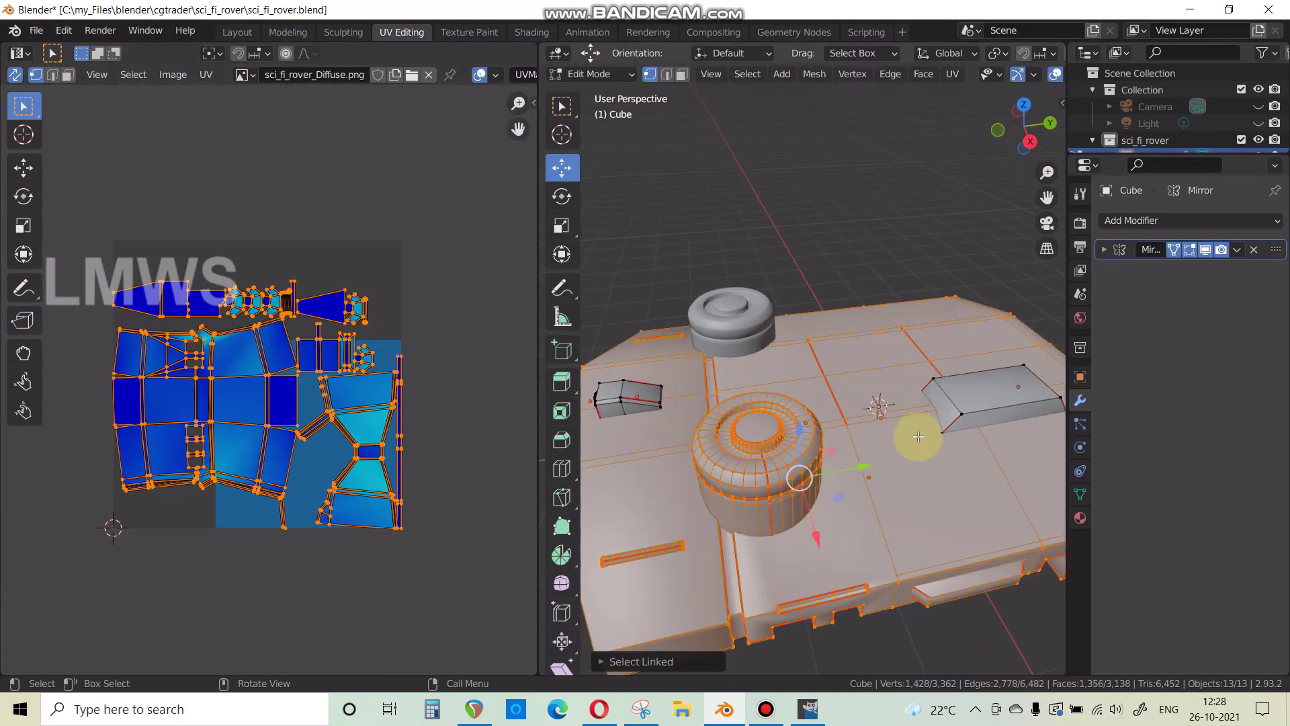
middle_drag(917, 432, 892, 515)
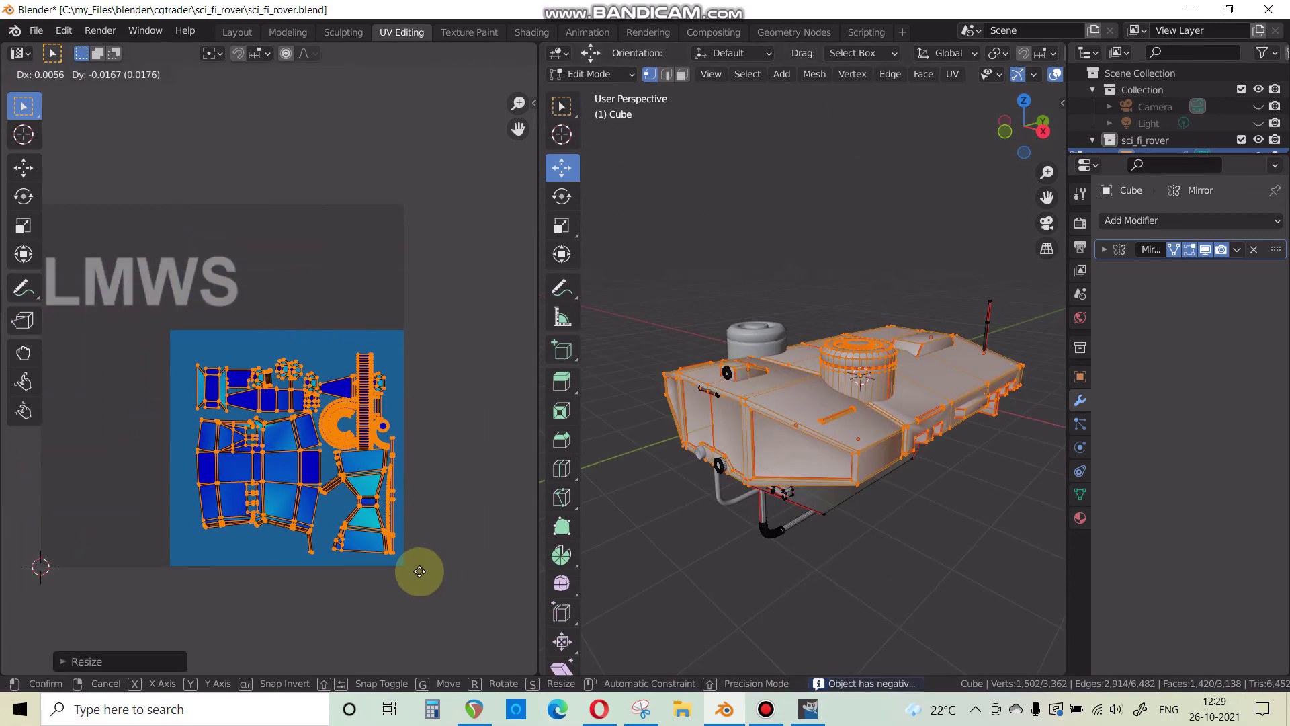
scroll(417, 564, up, 1)
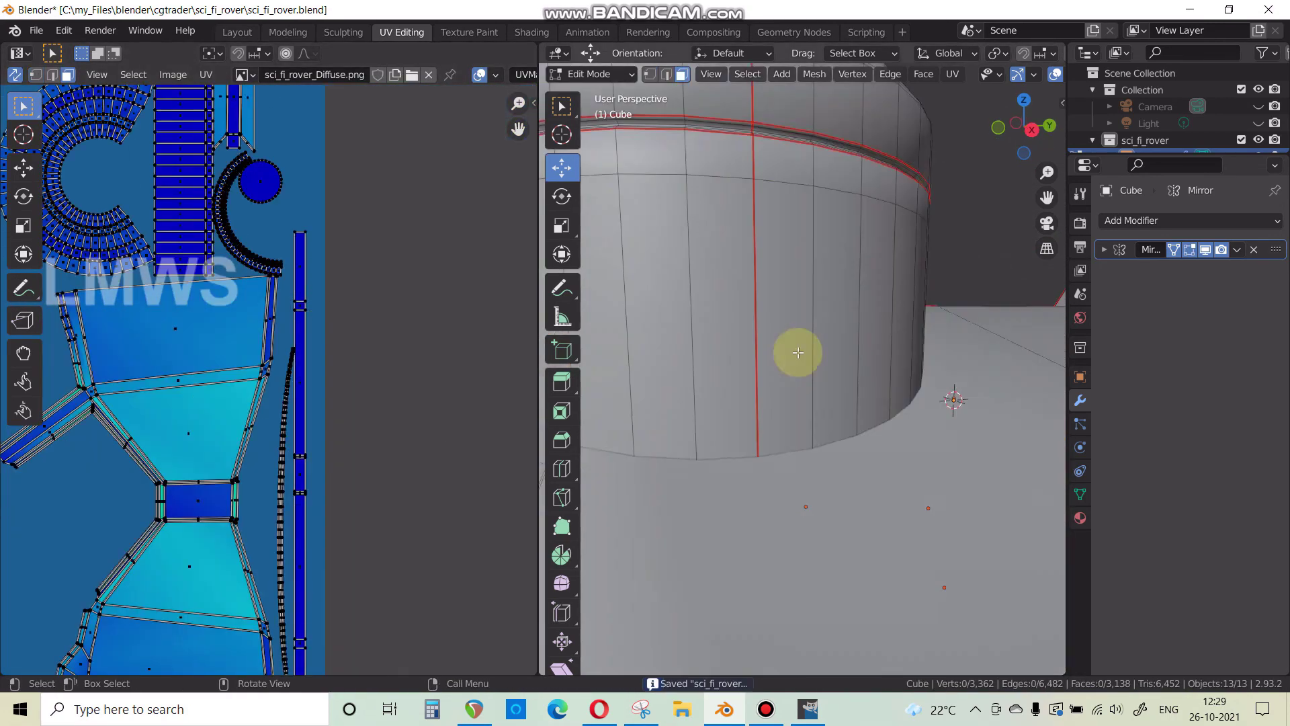
key(g)
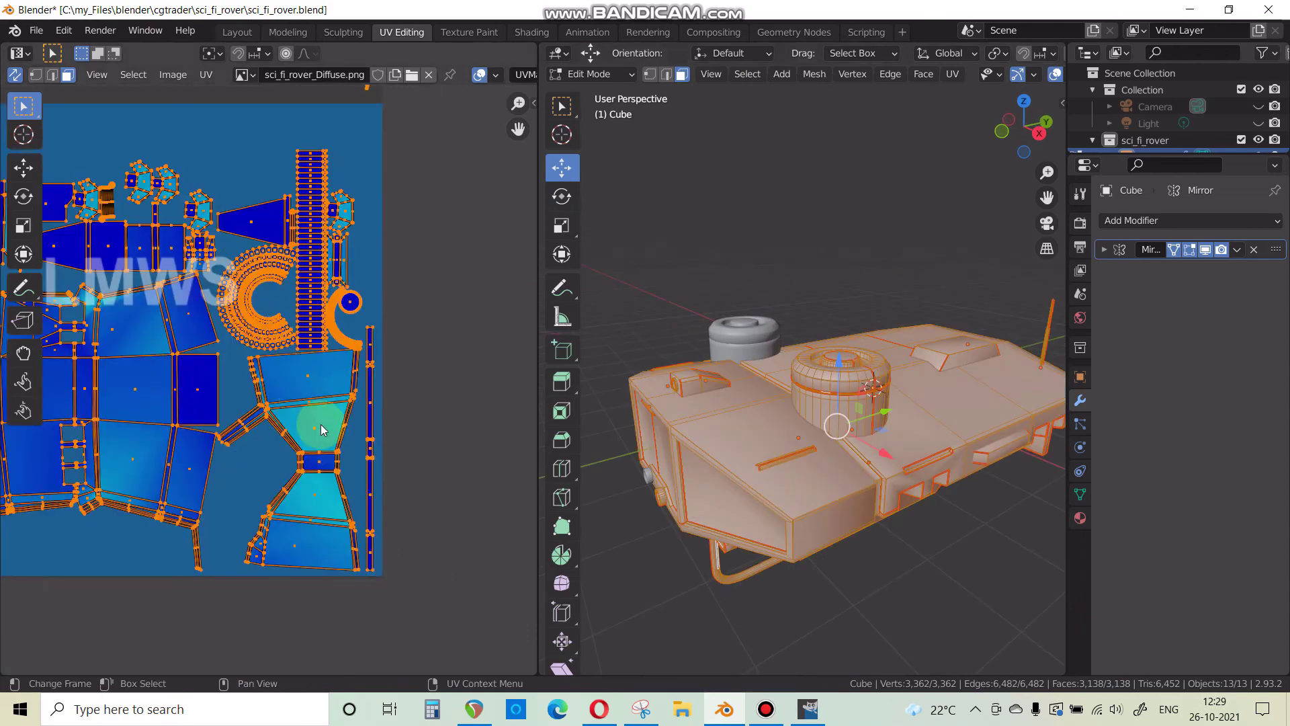
Unwrap the hull again with its linked small parts, then move and scale the UV islands to fill the blue area.
scroll(288, 408, up, 2)
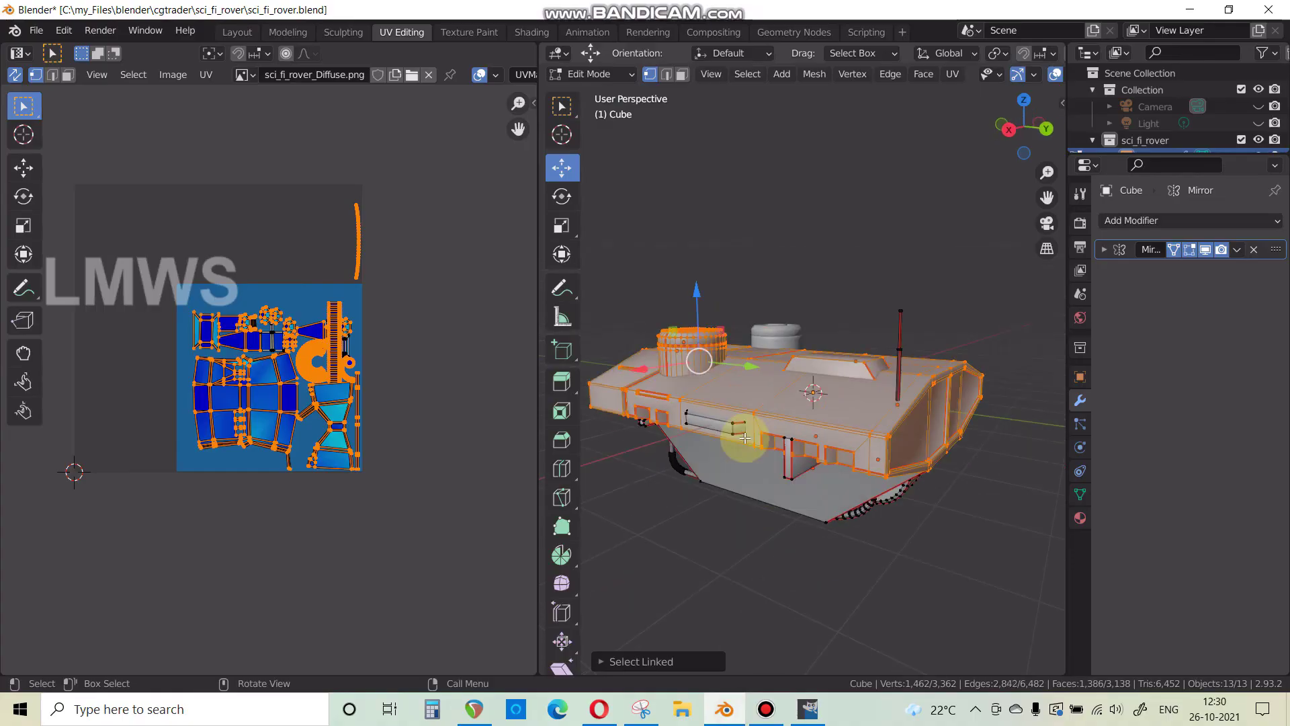
click(692, 438)
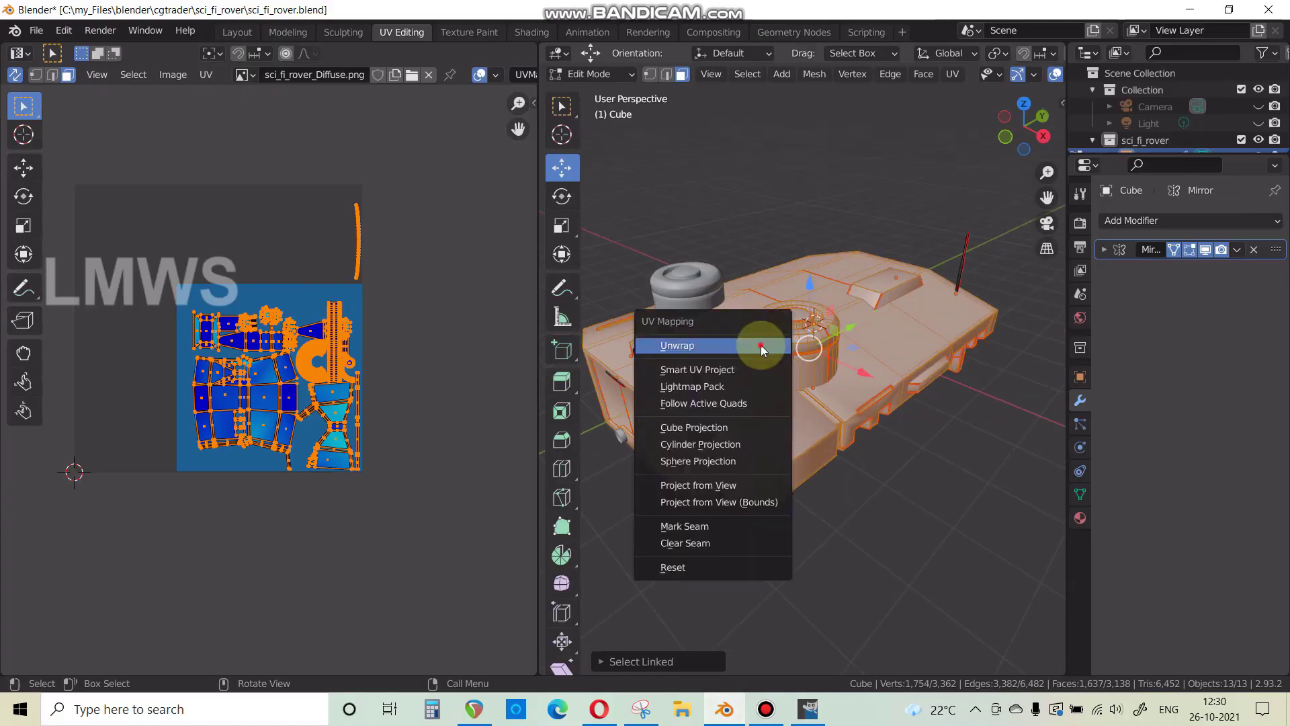
click(755, 343)
key(g)
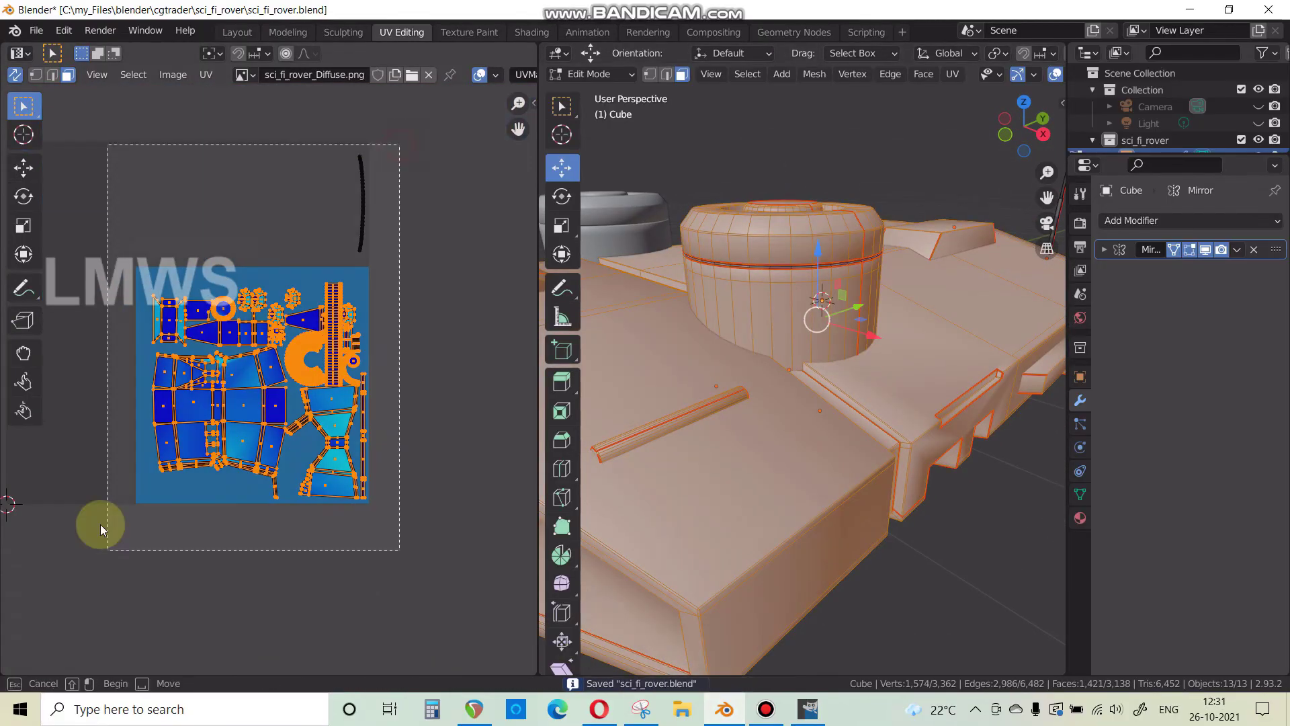
drag(720, 649, 712, 655)
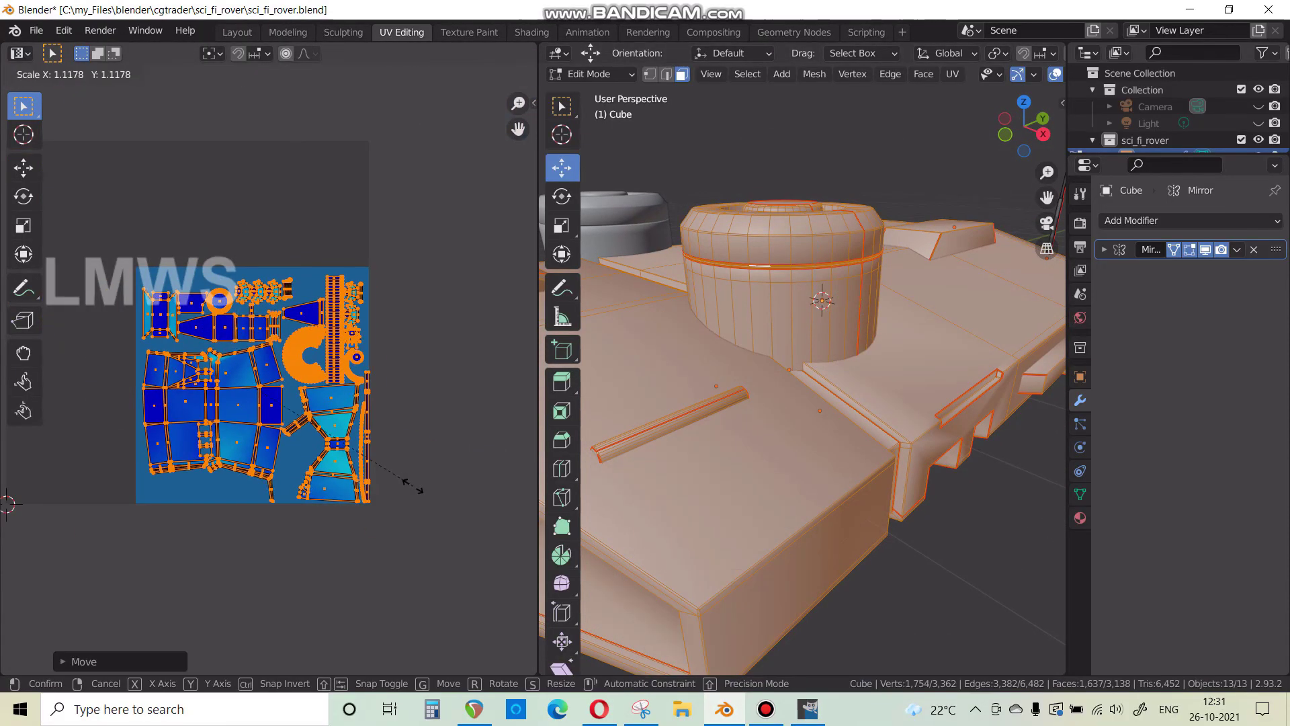
alt+click(754, 265)
key(r)
key(1)
click(763, 389)
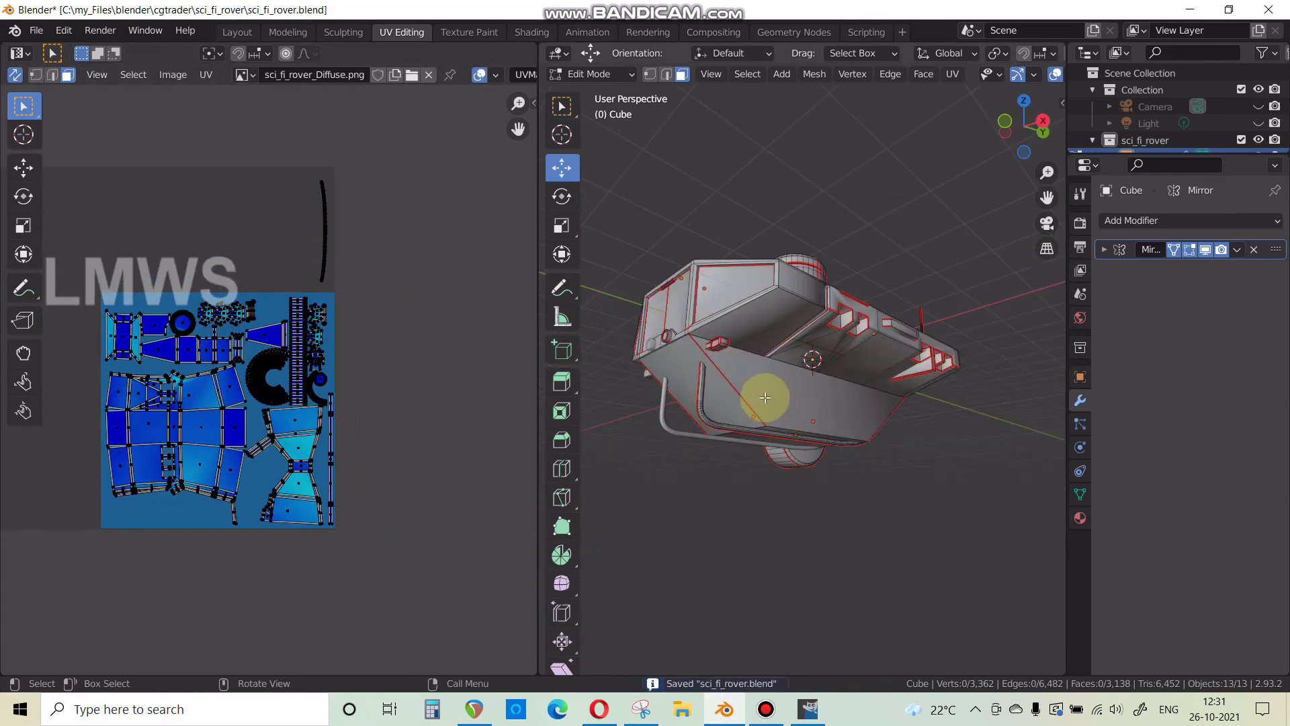
Arrange the remaining parts' UV islands on the dark area around the blue square, checking the reference picture in Opera.
key(ctrl+l)
click(285, 388)
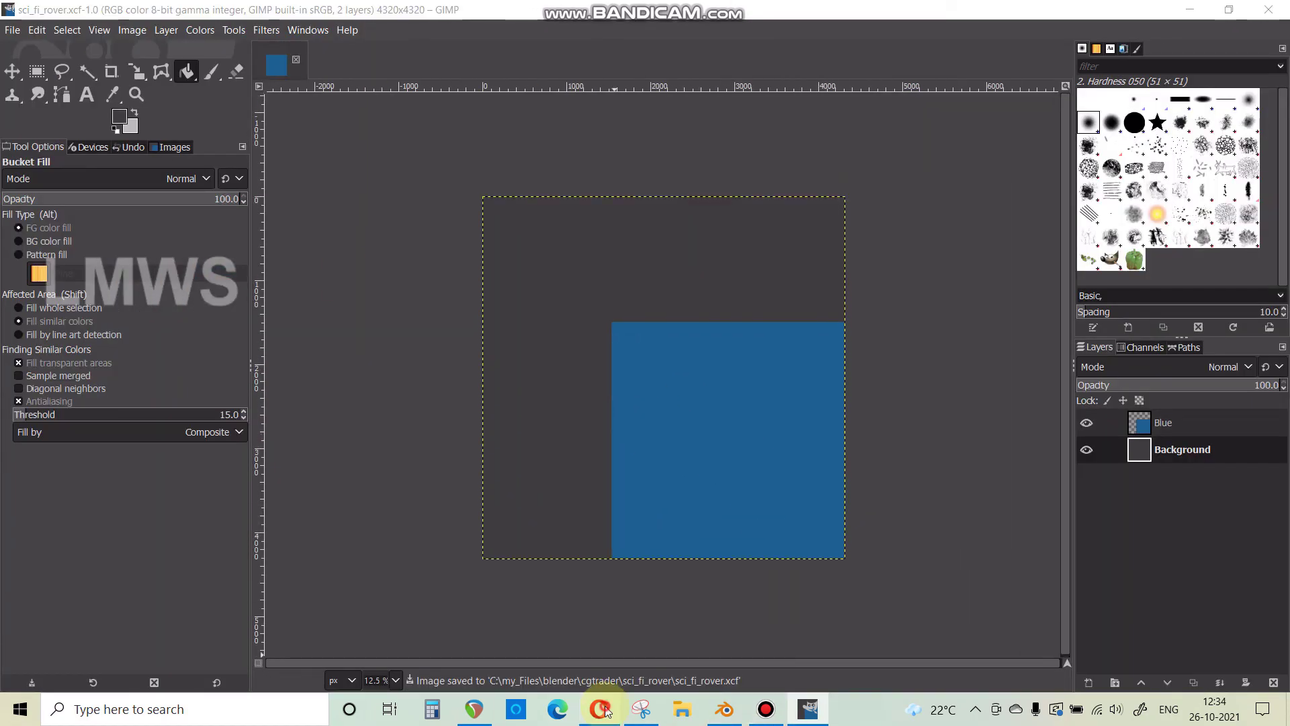
click(600, 709)
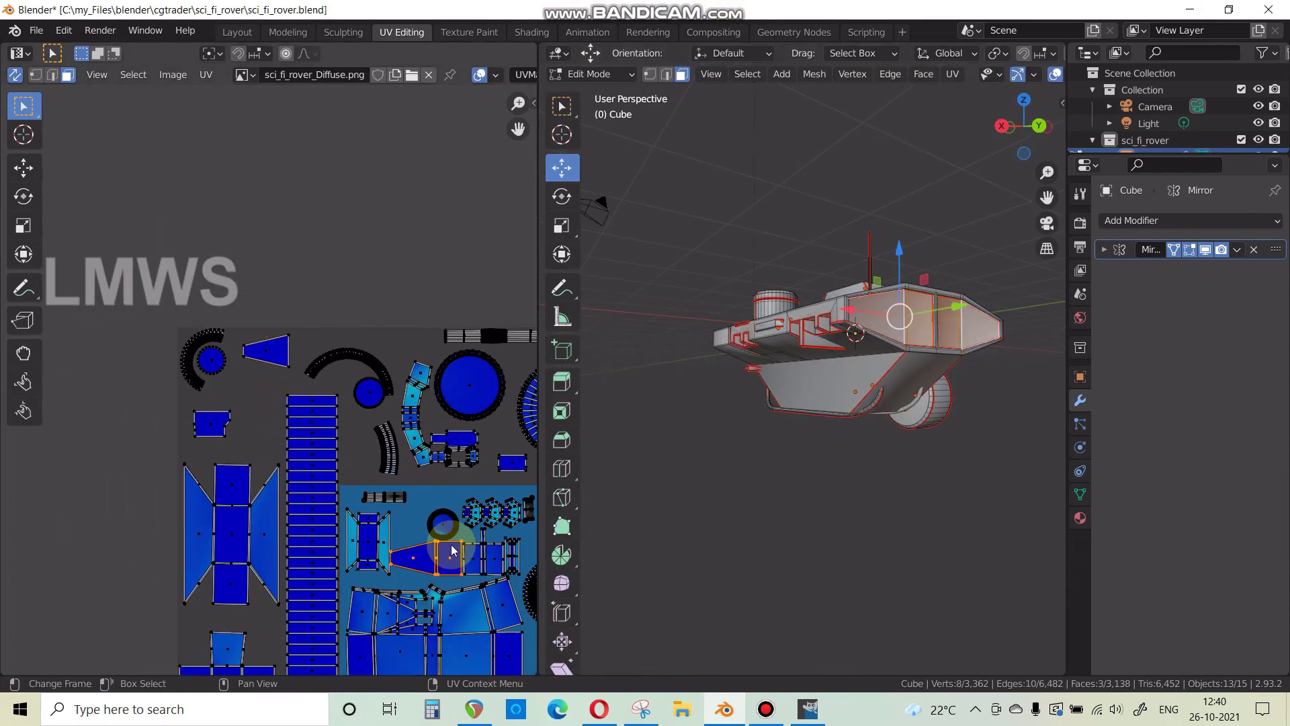
scroll(331, 453, up, 2)
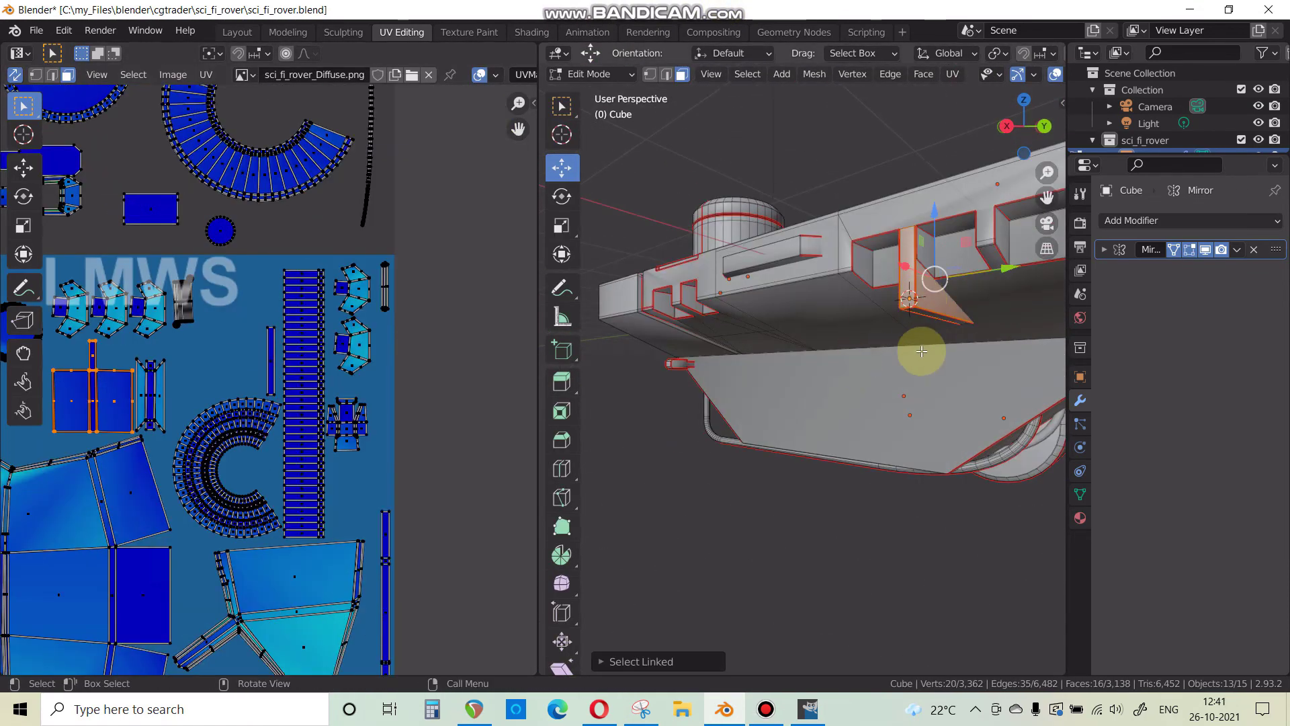
drag(754, 368, 841, 408)
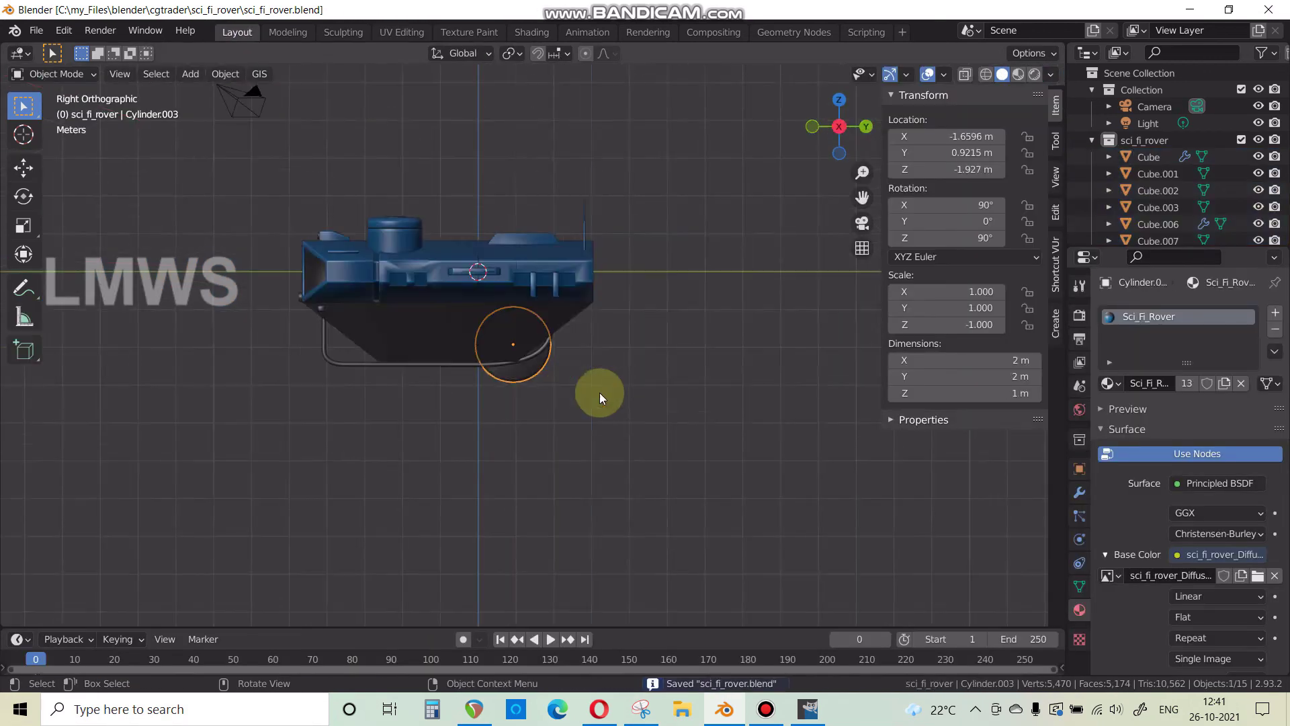
In Texture Paint, cover the round and rectangular headlight islands in pale yellow with a 50 px TexDraw brush.
click(510, 53)
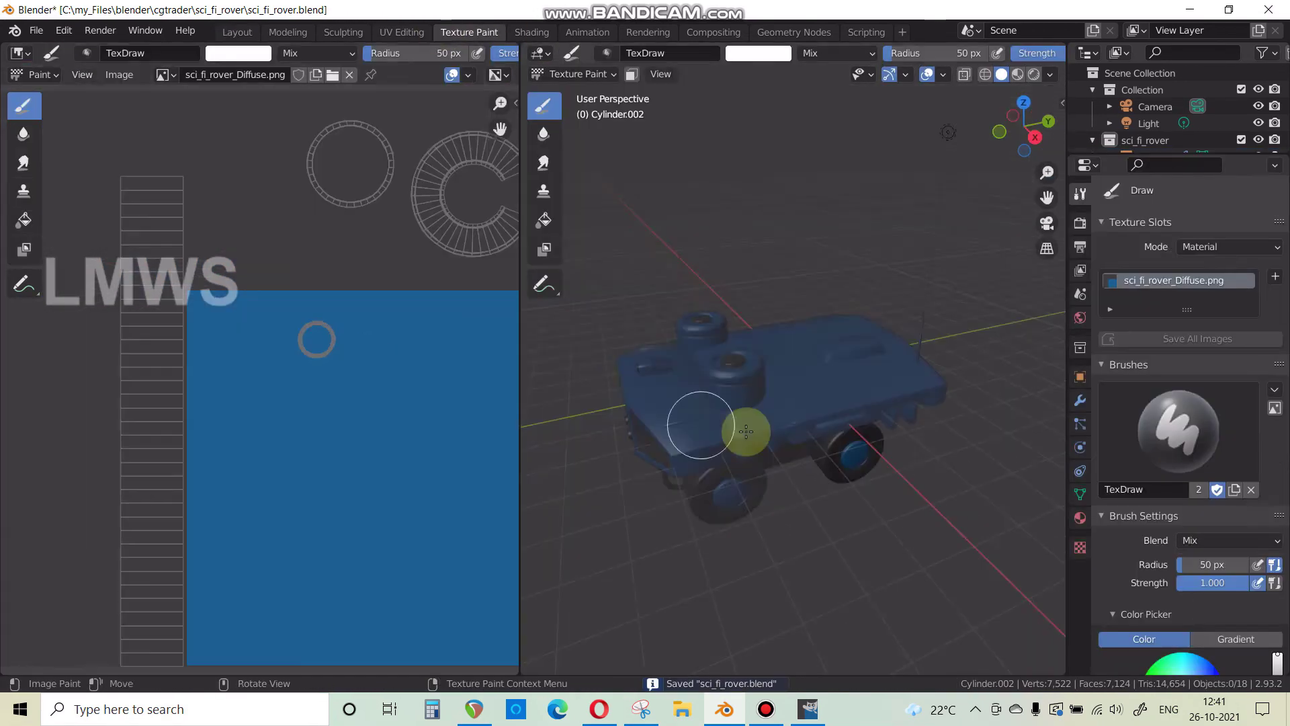
scroll(772, 444, up, 5)
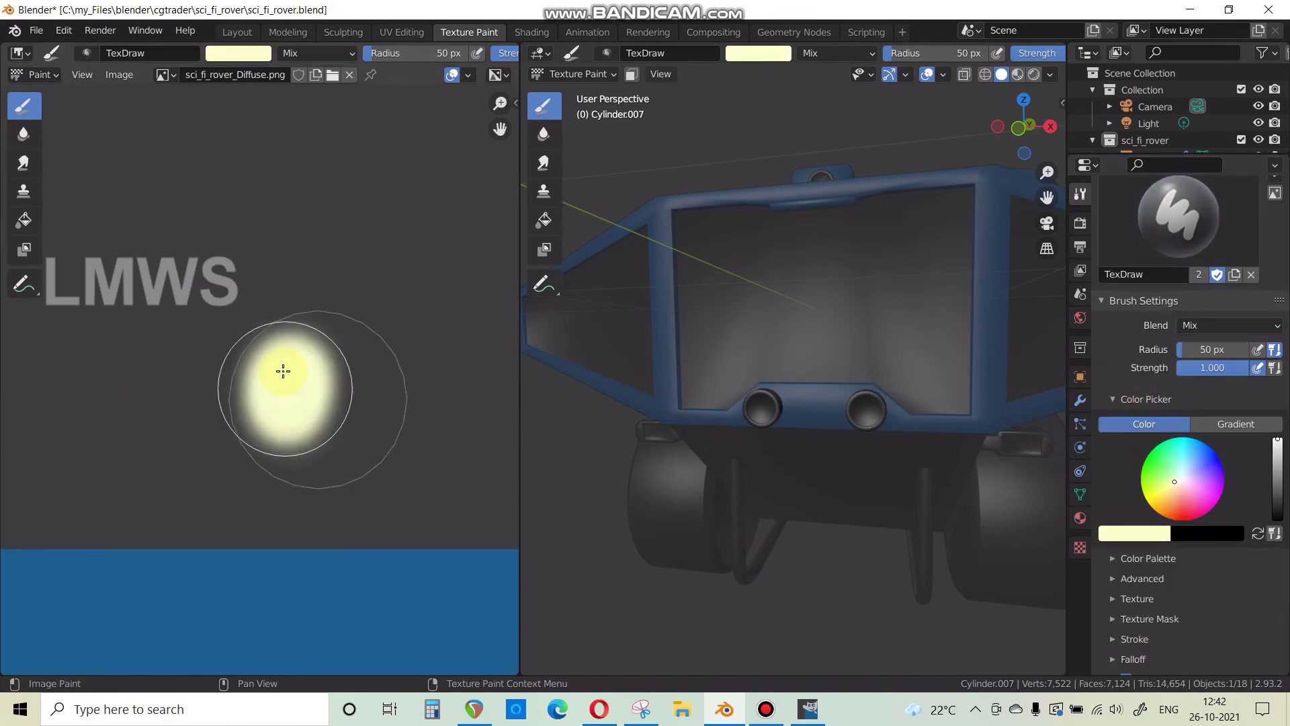
drag(282, 369, 280, 366)
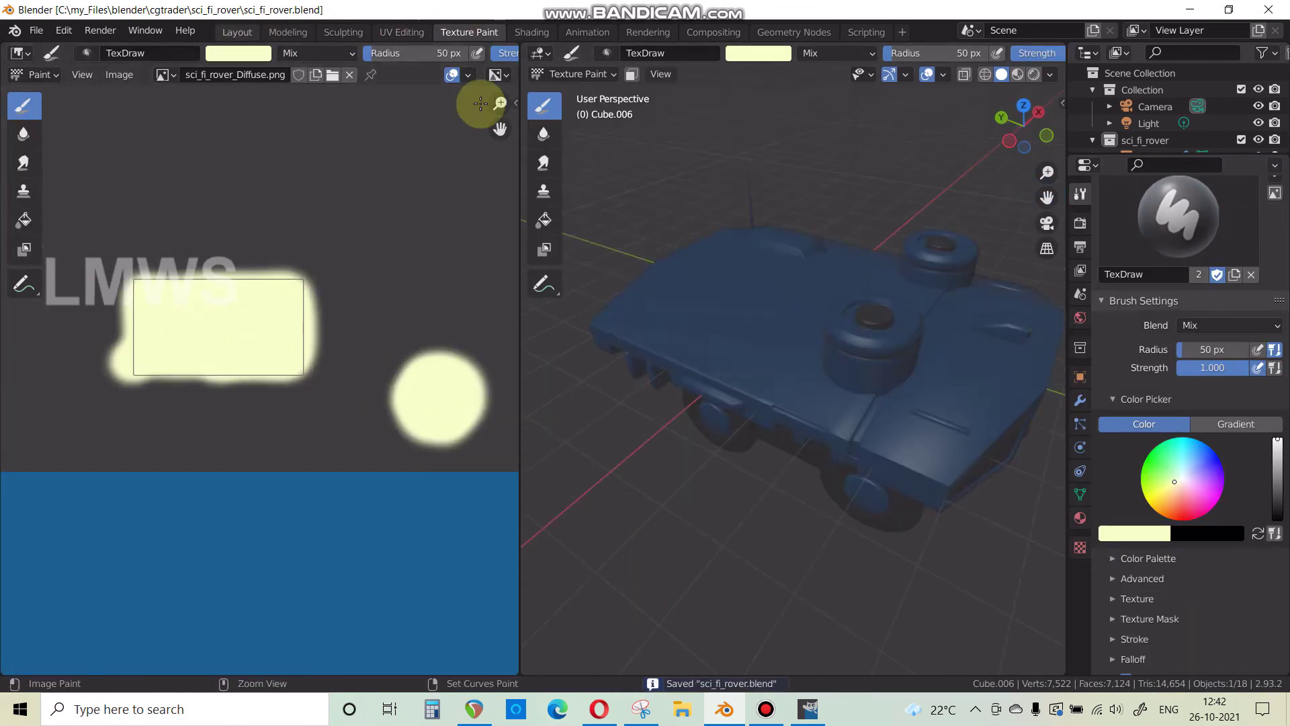
middle_drag(773, 349, 808, 289)
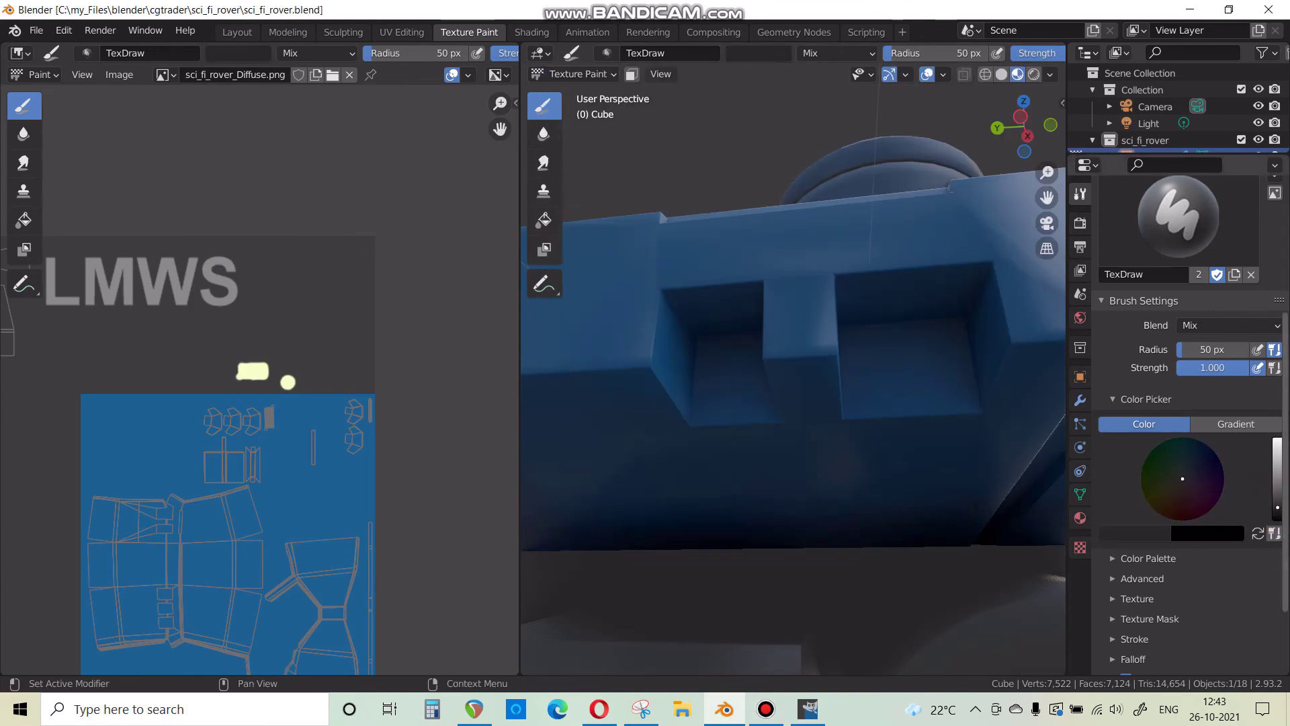
Paint the UV islands of the hull's recessed side openings and the narrow strip black with a 15 px brush.
scroll(215, 432, up, 5)
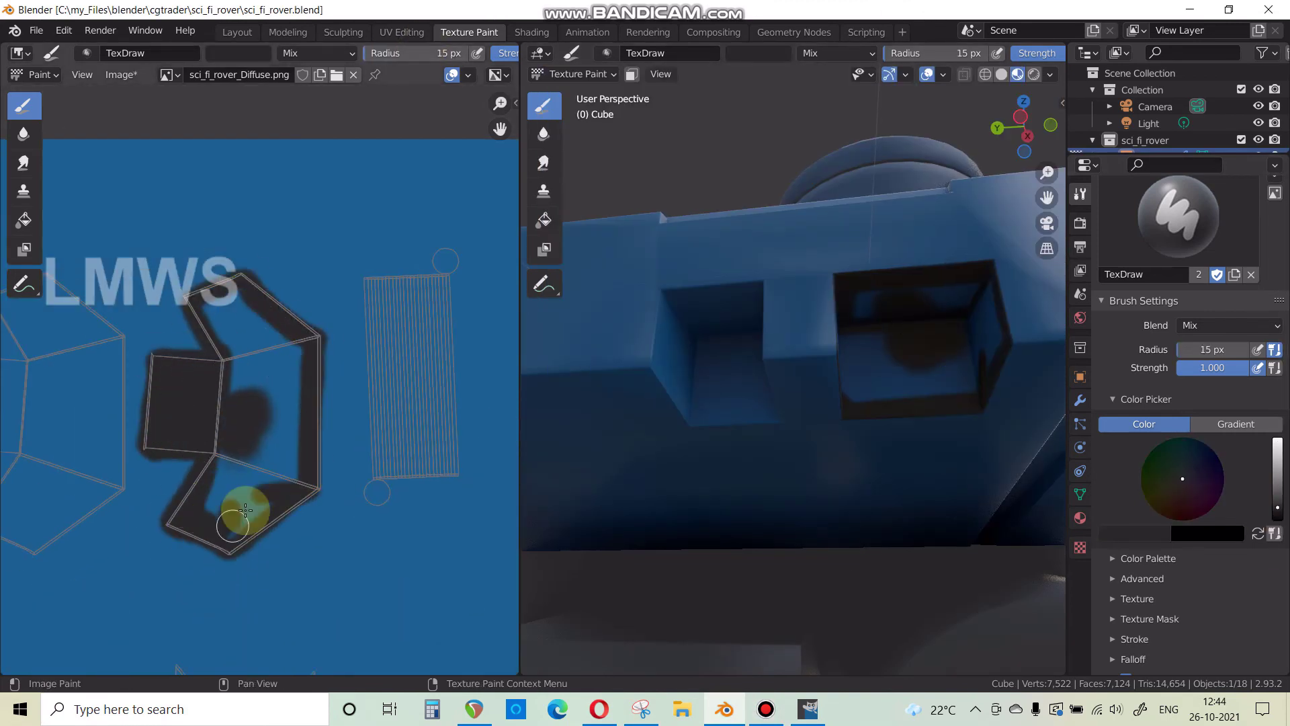
drag(235, 315, 267, 440)
scroll(267, 403, down, 2)
drag(707, 373, 732, 367)
scroll(235, 336, up, 3)
drag(123, 316, 242, 326)
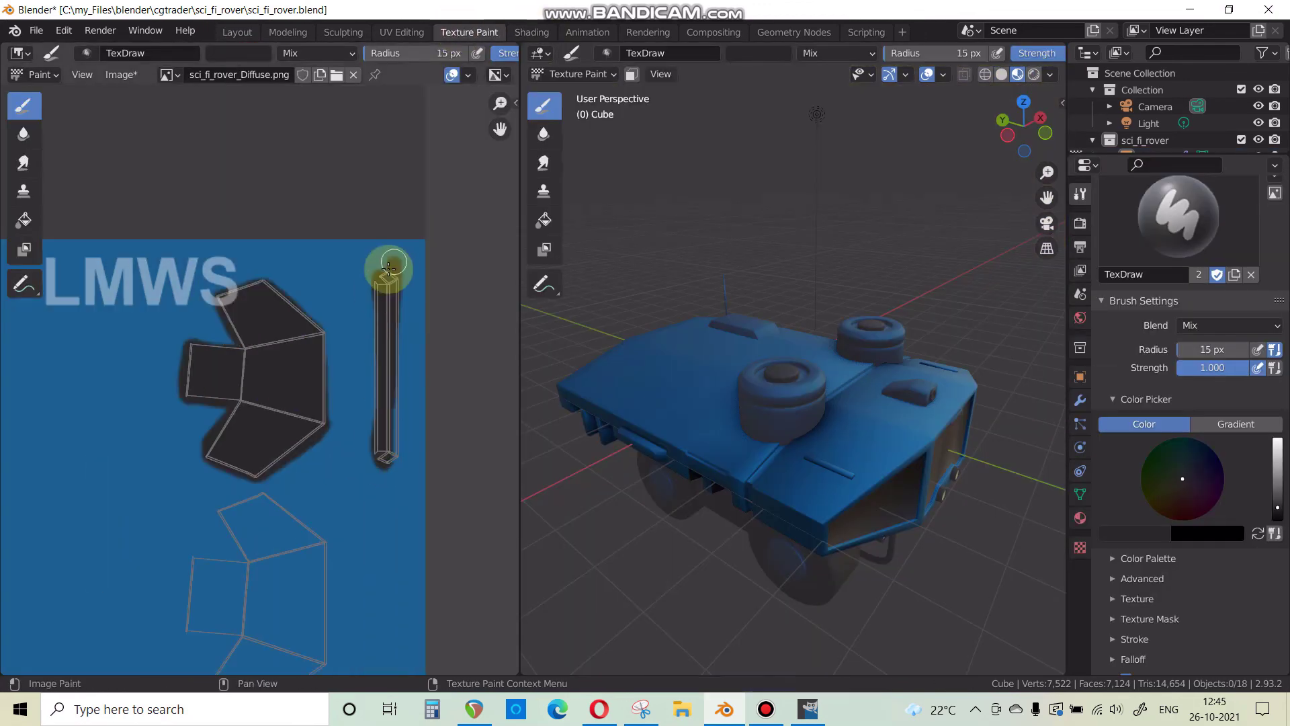
drag(383, 268, 384, 455)
Paint a stepped black panel line around the turret cylinder with straight strokes of a 5 px brush.
middle_drag(647, 518, 695, 424)
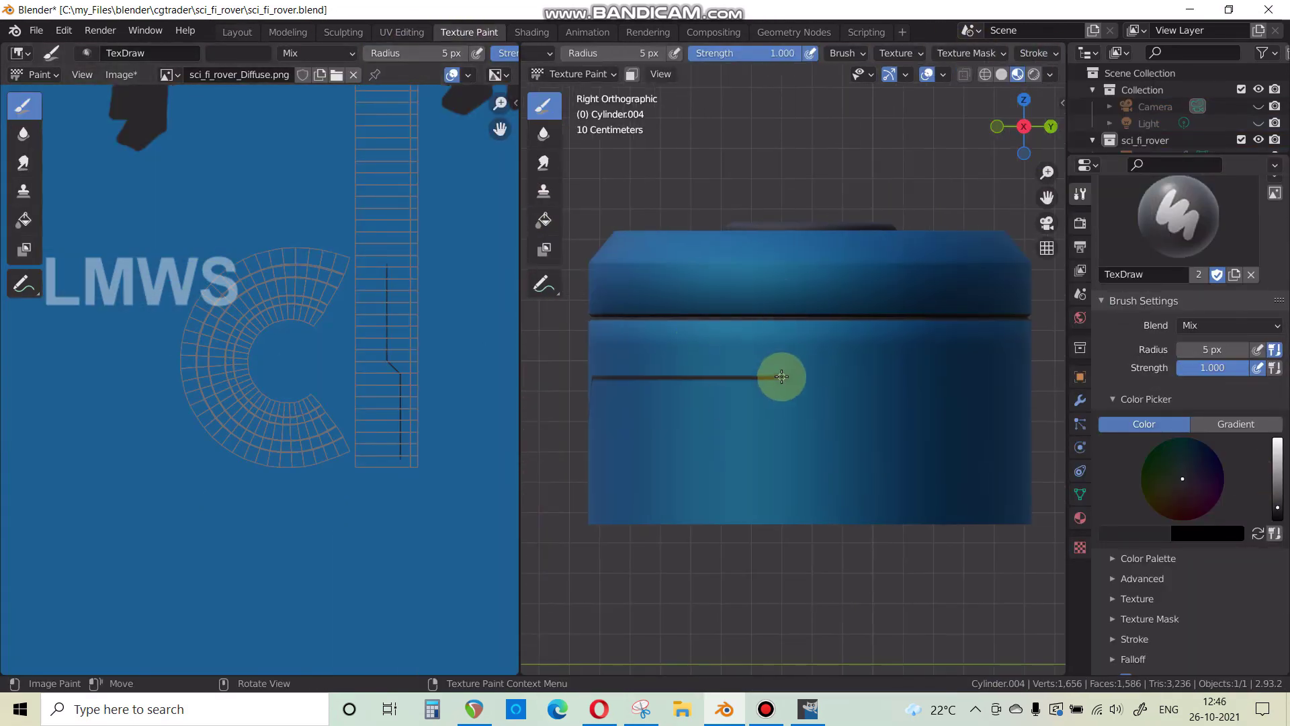
key(KP_1)
key(ctrl+KP_1)
alt+drag(764, 377, 888, 381)
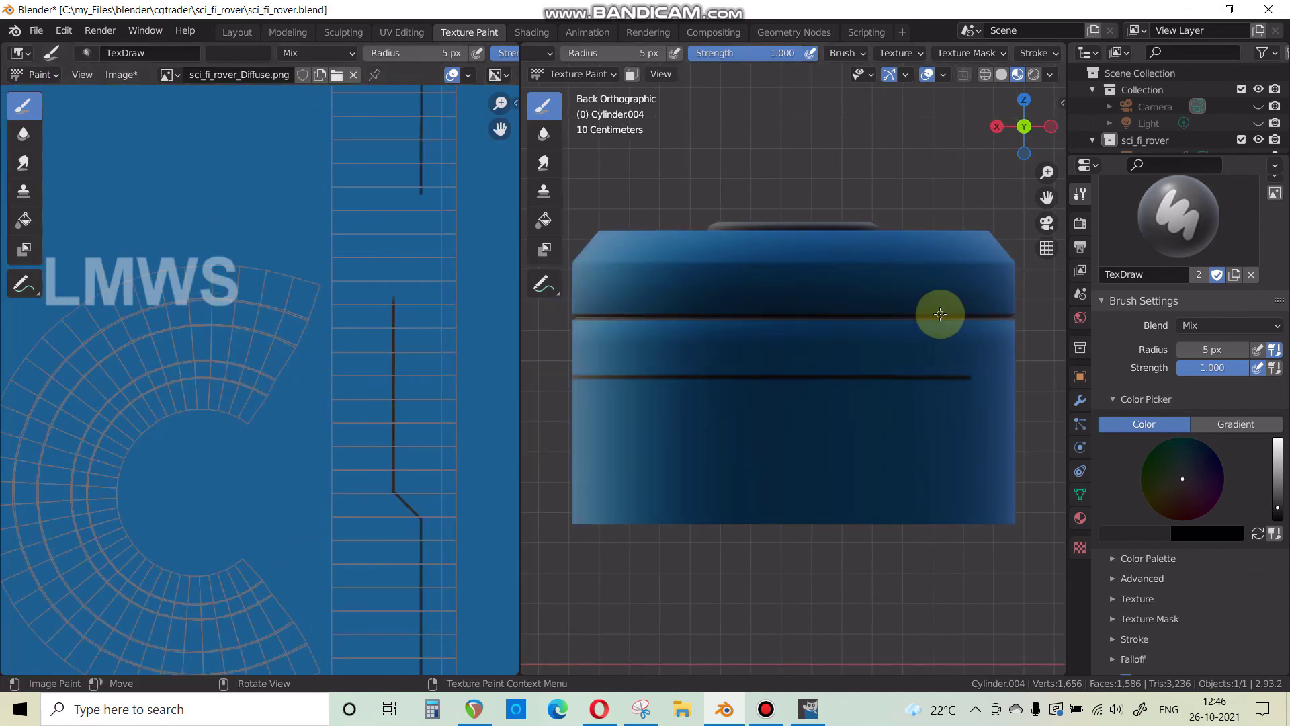
key(KP_3)
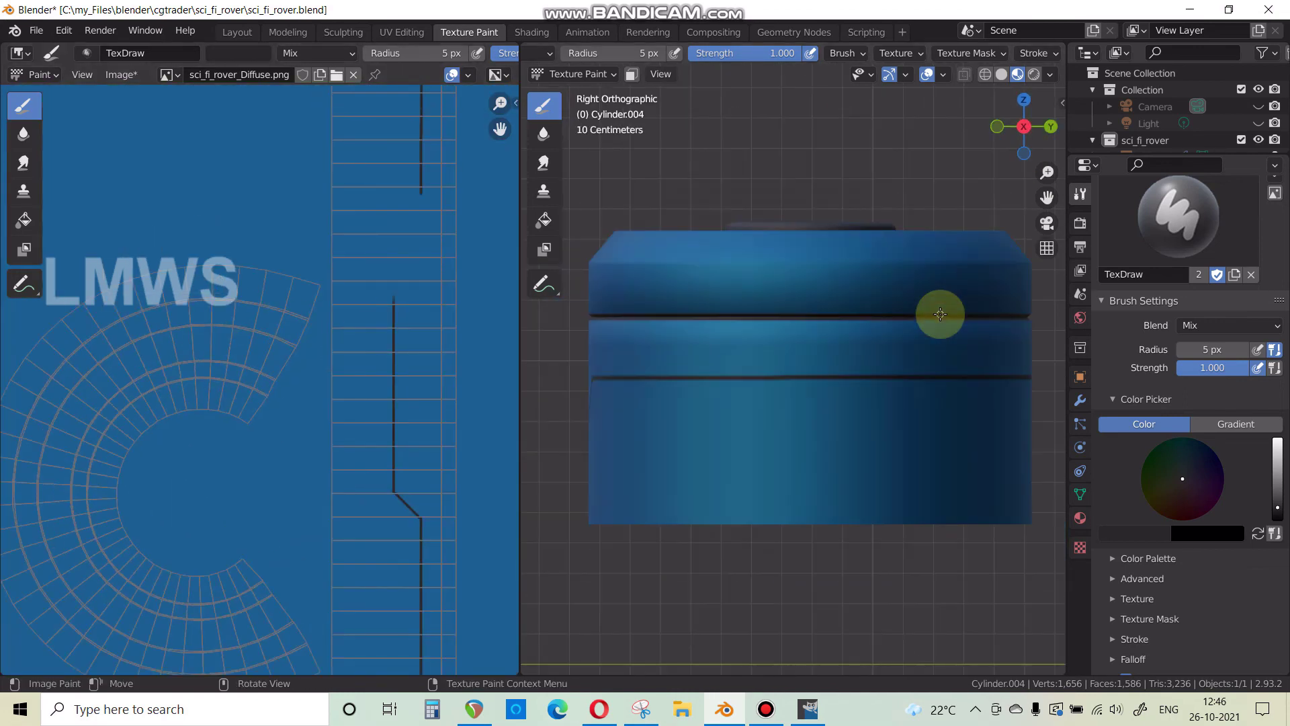
middle_drag(941, 311, 692, 389)
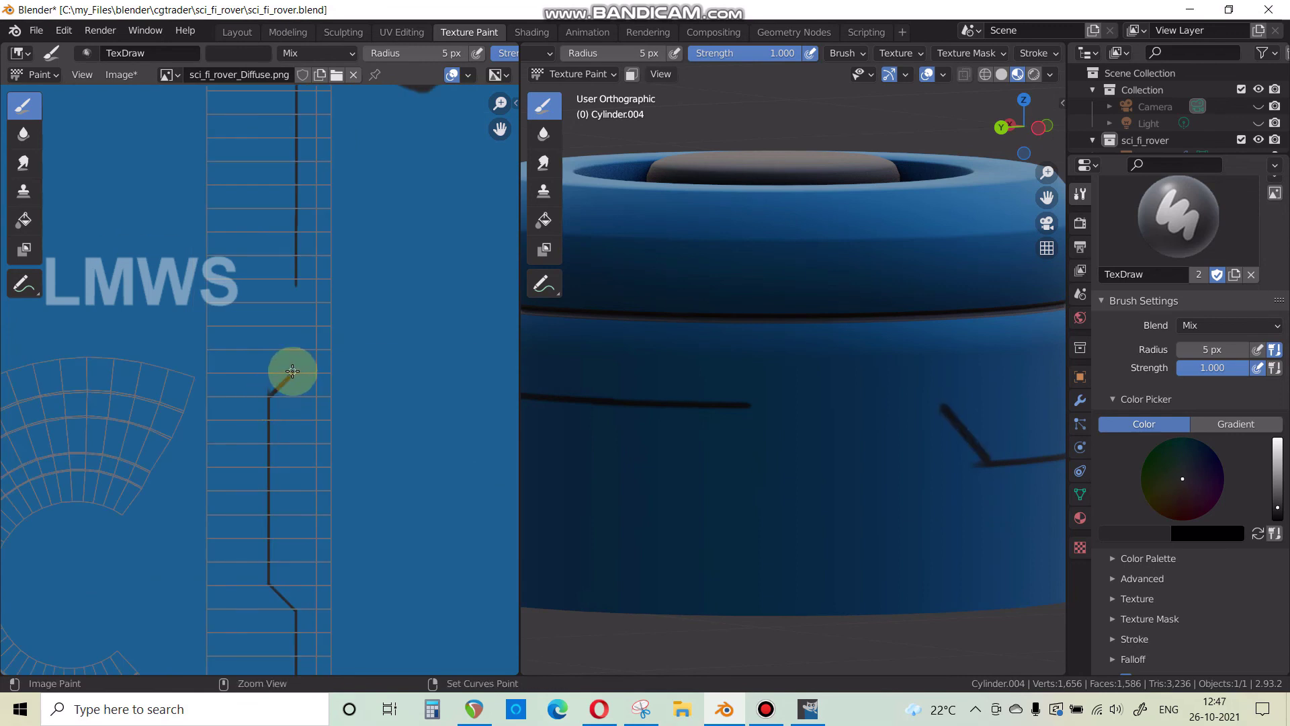
middle_drag(746, 402, 748, 395)
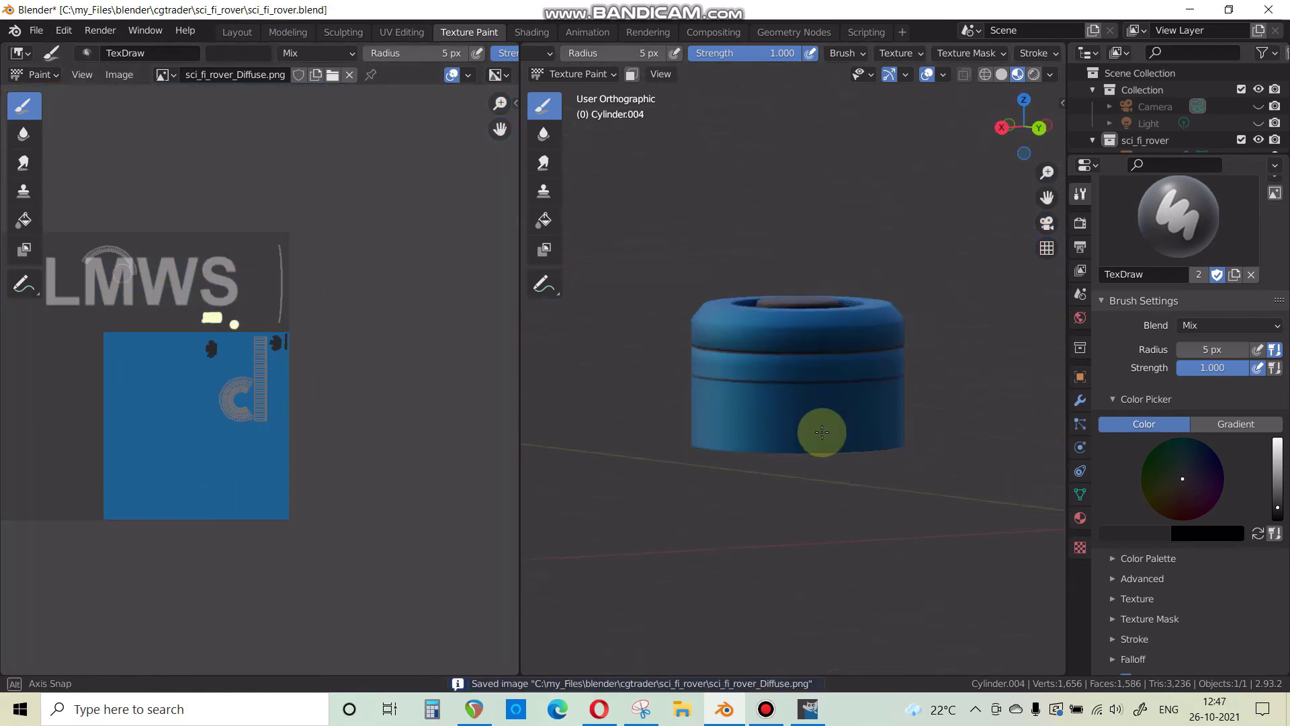
middle_drag(821, 432, 605, 422)
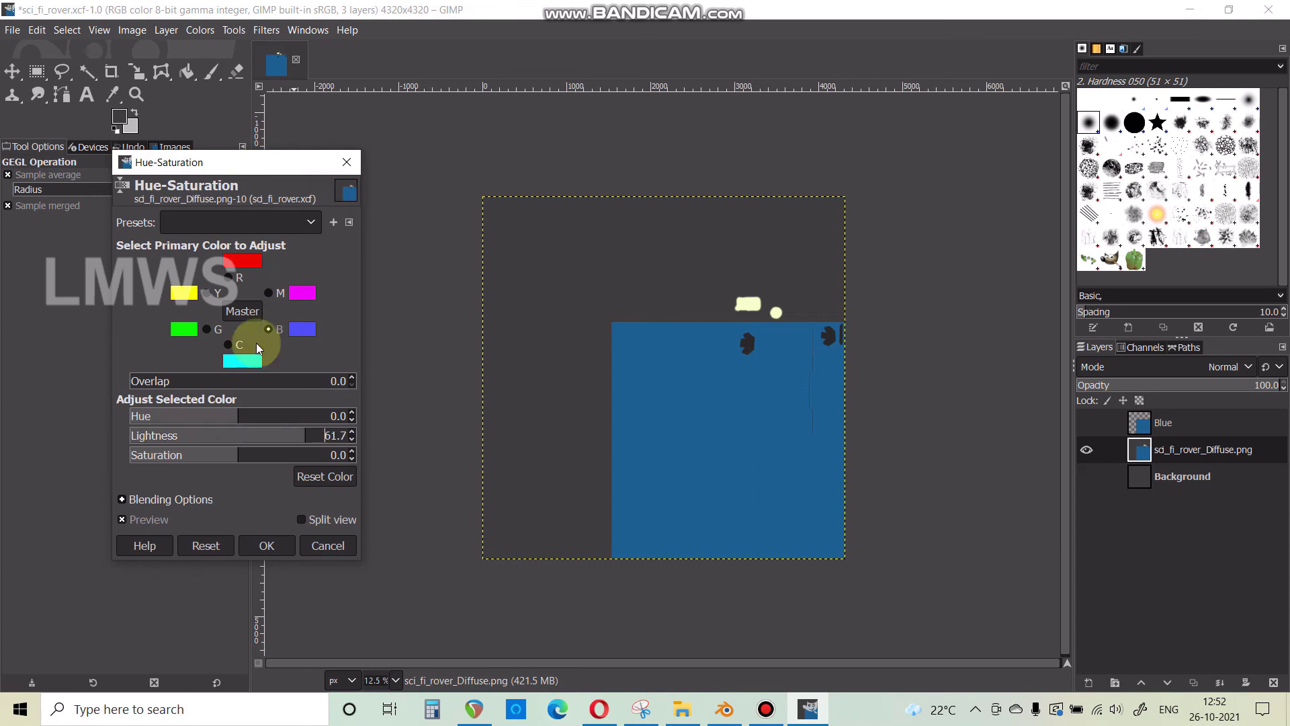
In GIMP, shift the hue, lightness and saturation of the cyan range on the sci_fi_rover_Diffuse.png layer and apply it.
click(237, 344)
mouse_move(225, 435)
mouse_down()
mouse_move(164, 435)
mouse_move(200, 436)
mouse_up()
drag(238, 455, 250, 453)
drag(238, 416, 179, 437)
click(266, 546)
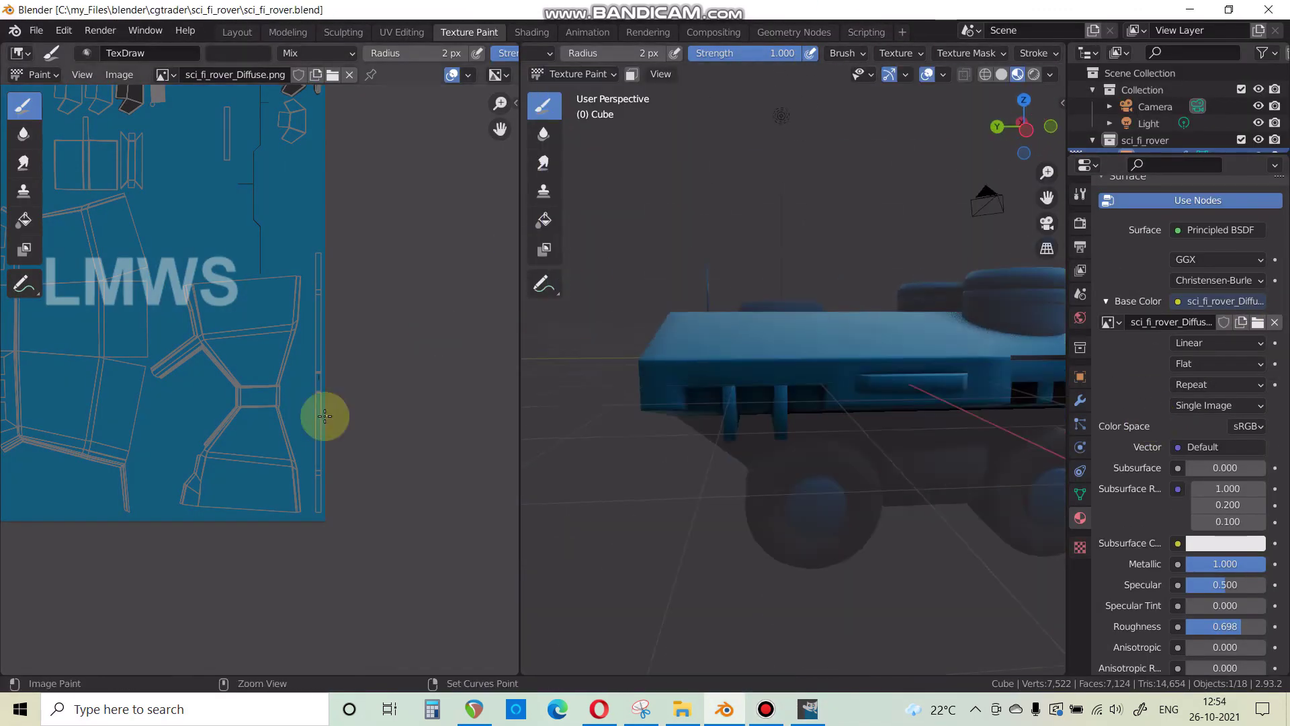
Back in Blender, paint a light stripe above the rear brackets on the hull's side using straight 2 px strokes.
scroll(1151, 470, up, 3)
click(1277, 473)
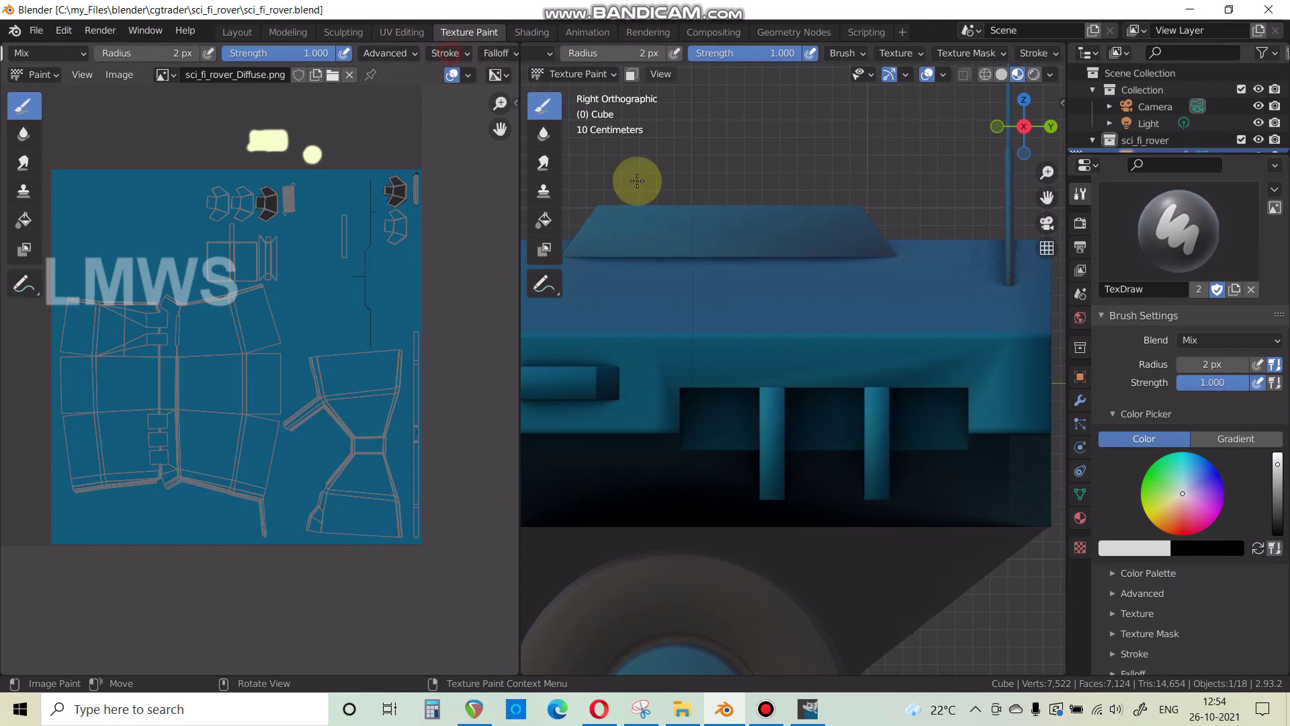
alt+drag(969, 354, 970, 354)
scroll(995, 366, up, 7)
alt+drag(738, 283, 738, 343)
scroll(729, 279, up, 4)
scroll(165, 470, up, 11)
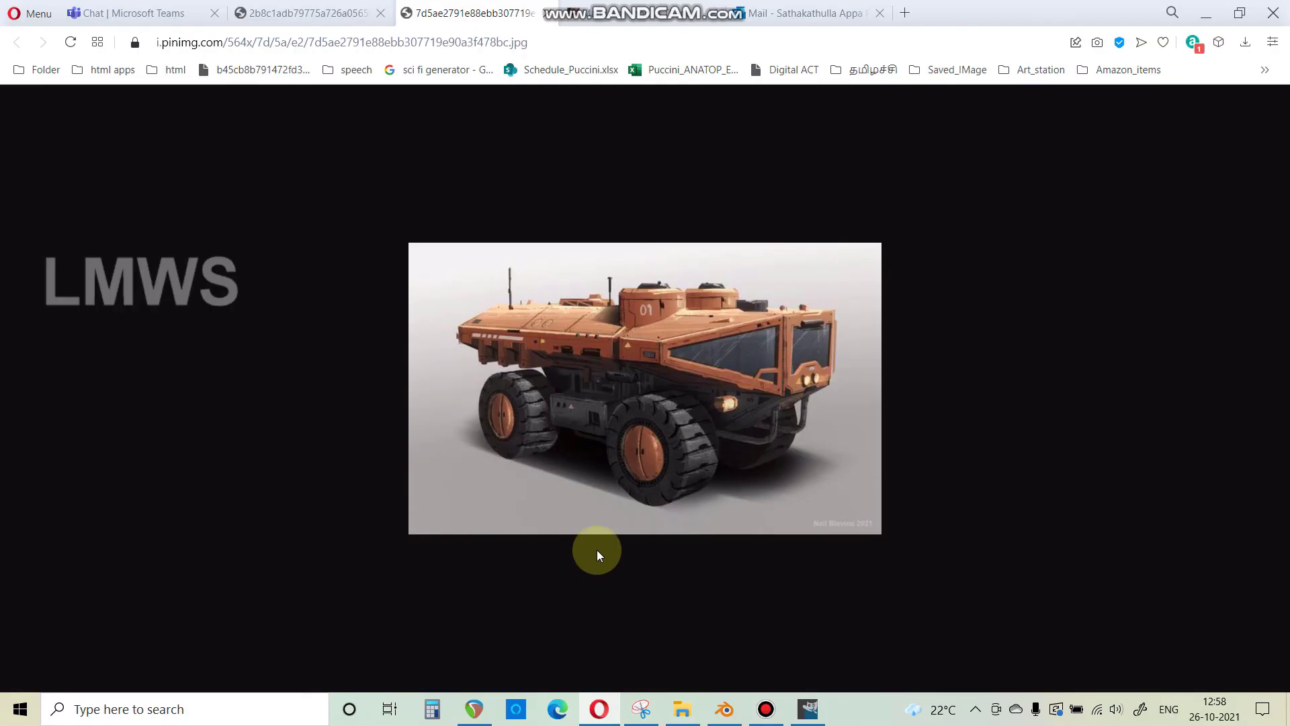
click(767, 711)
click(767, 710)
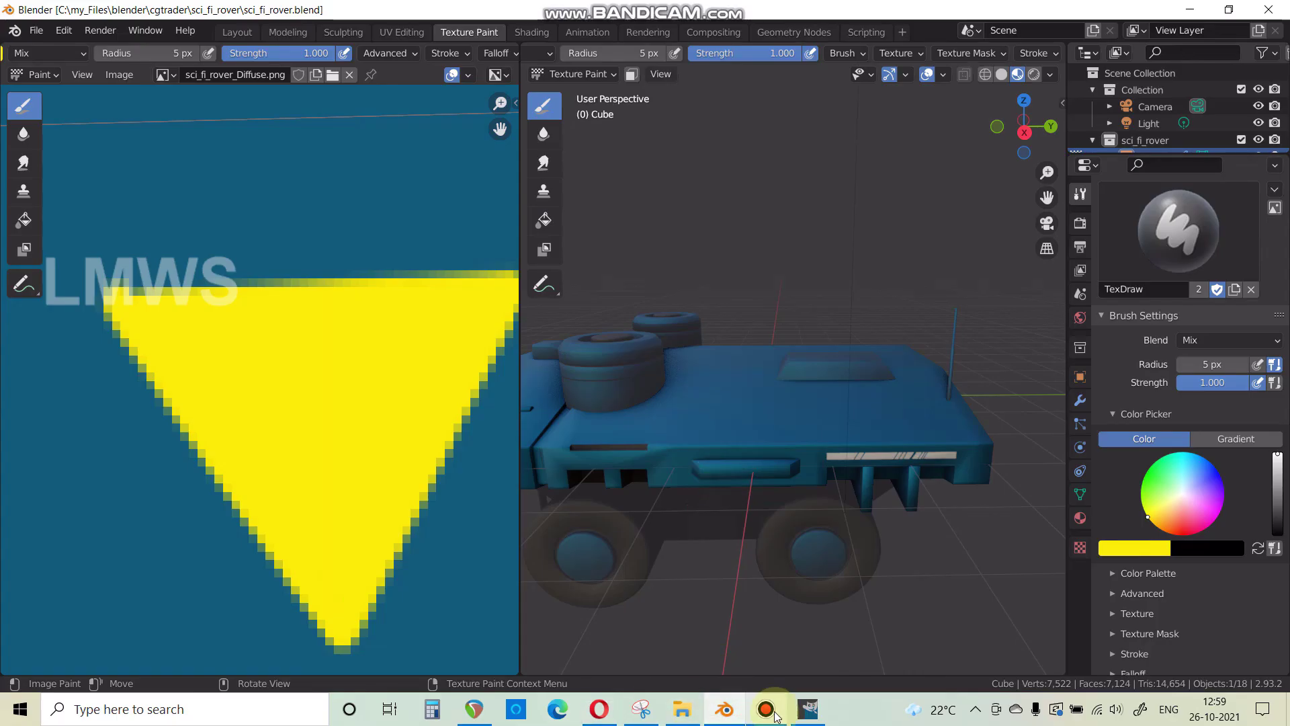
Paint straight white 5 px lines along the hull roof's side edge and inward along the front seam.
middle_drag(739, 430, 792, 438)
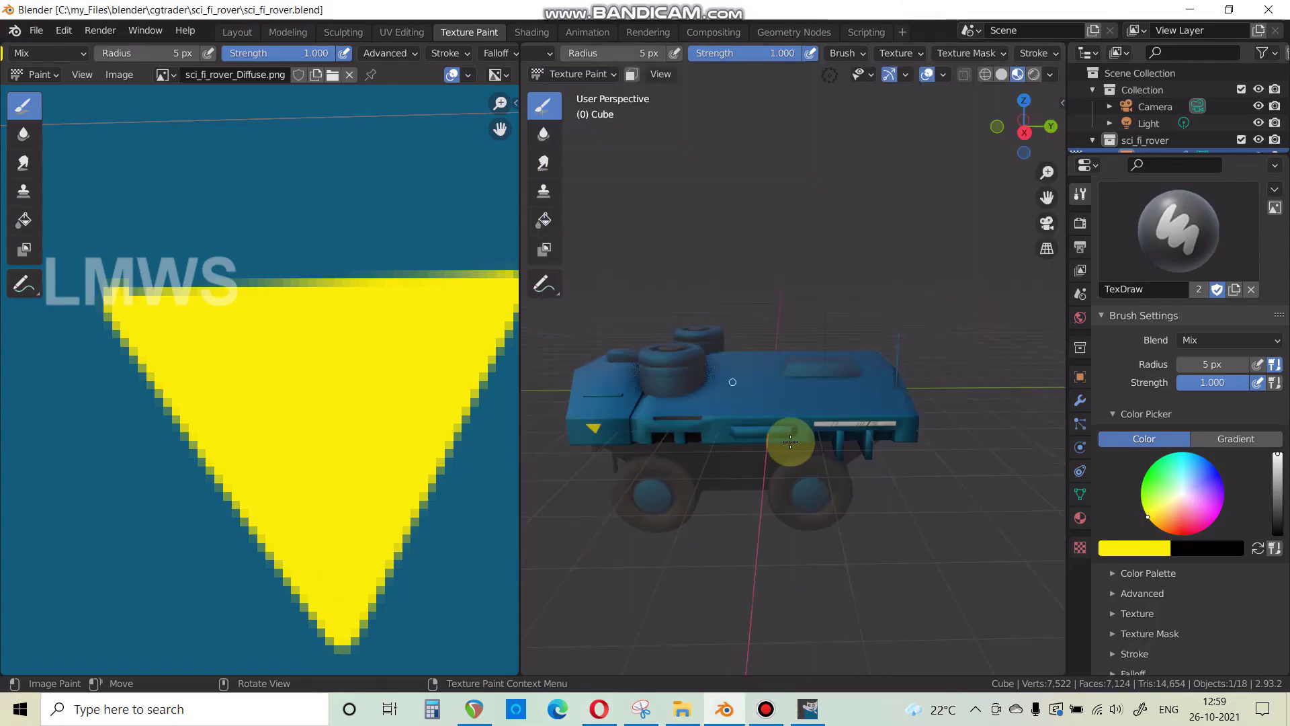
key(KP_3)
scroll(942, 452, up, 3)
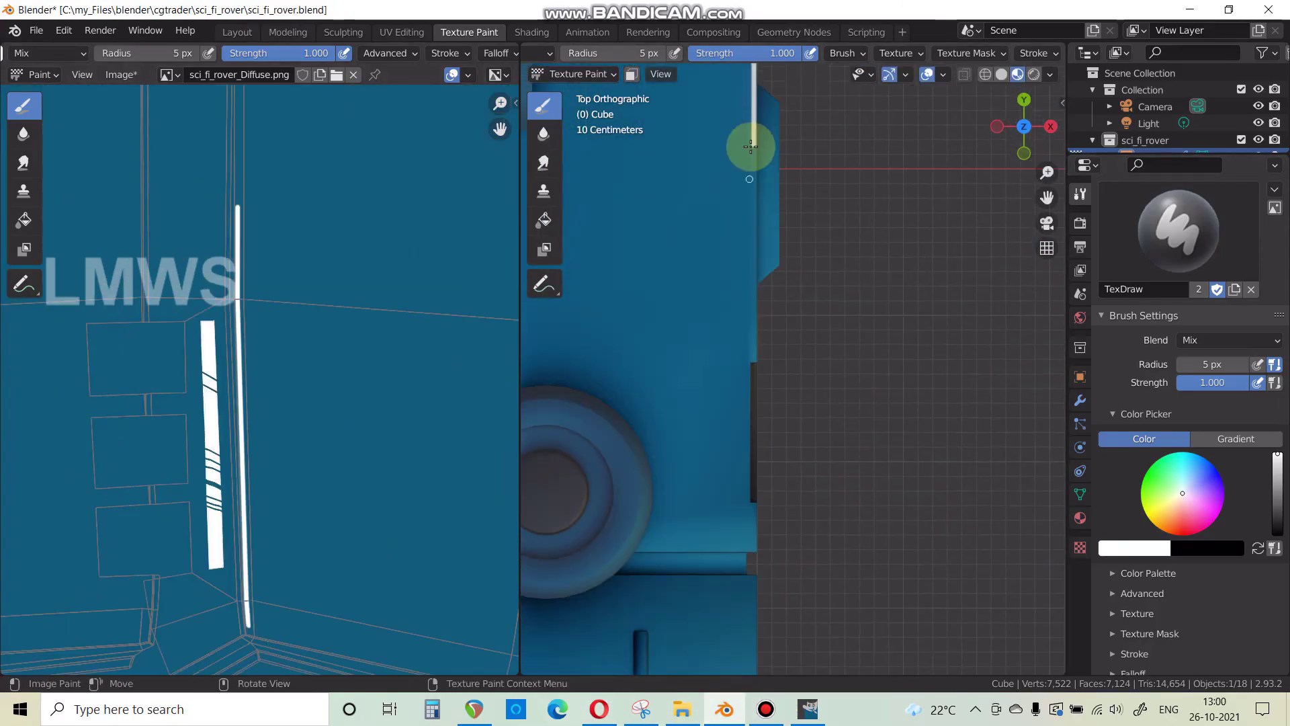
middle_drag(803, 397, 864, 366)
key(KP_7)
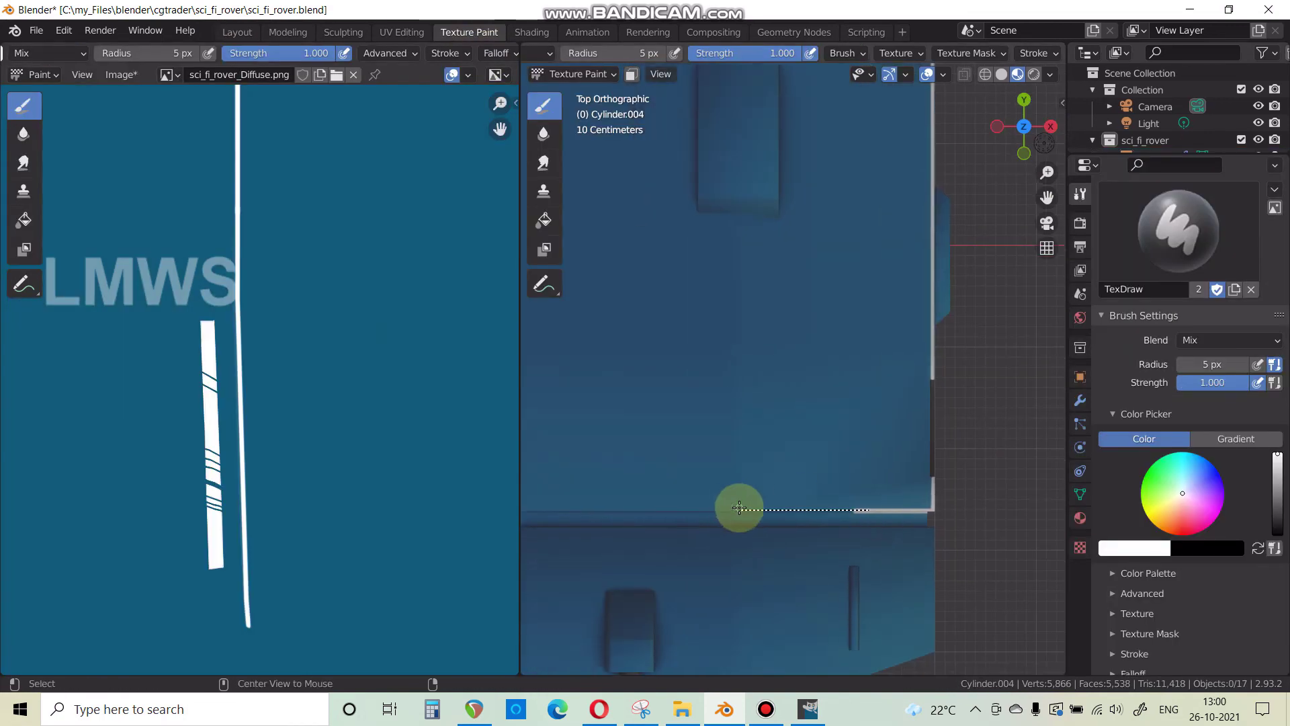
shift+middle_drag(739, 507, 831, 509)
drag(948, 512, 835, 513)
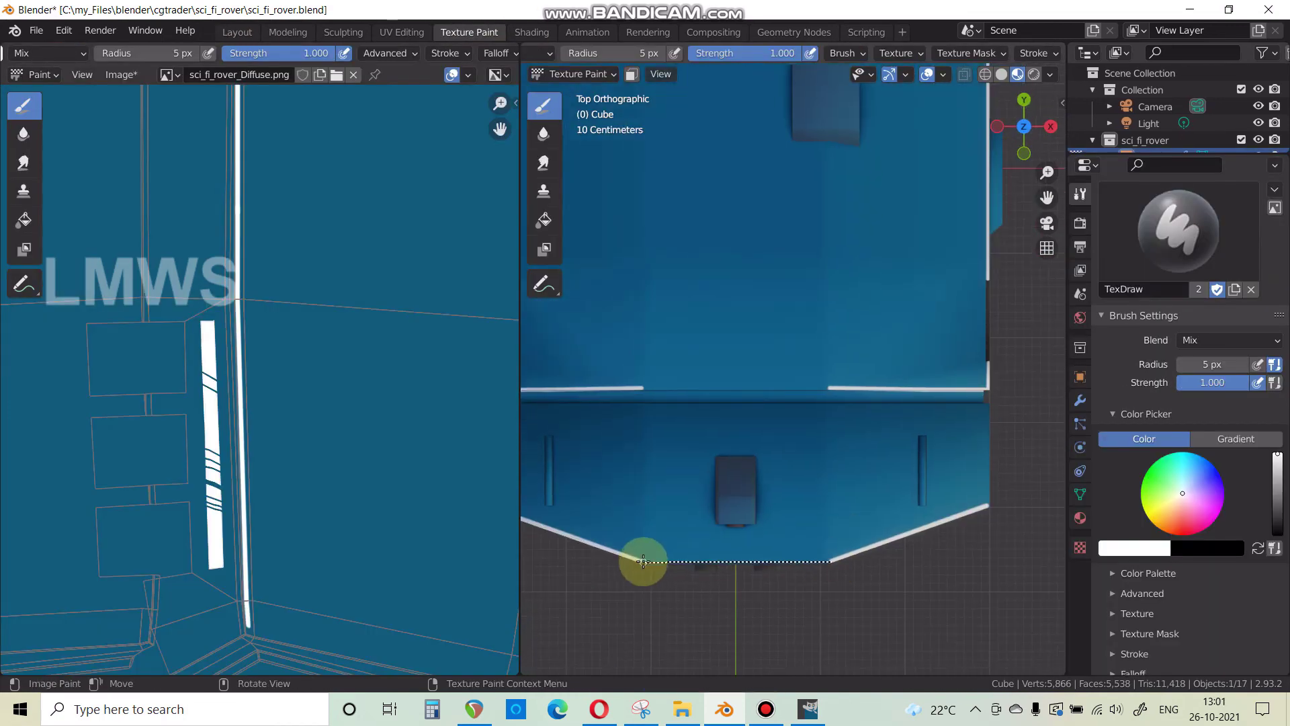
Paint a straight white line across the front edge of the cab roof.
drag(642, 562, 647, 560)
drag(826, 560, 856, 559)
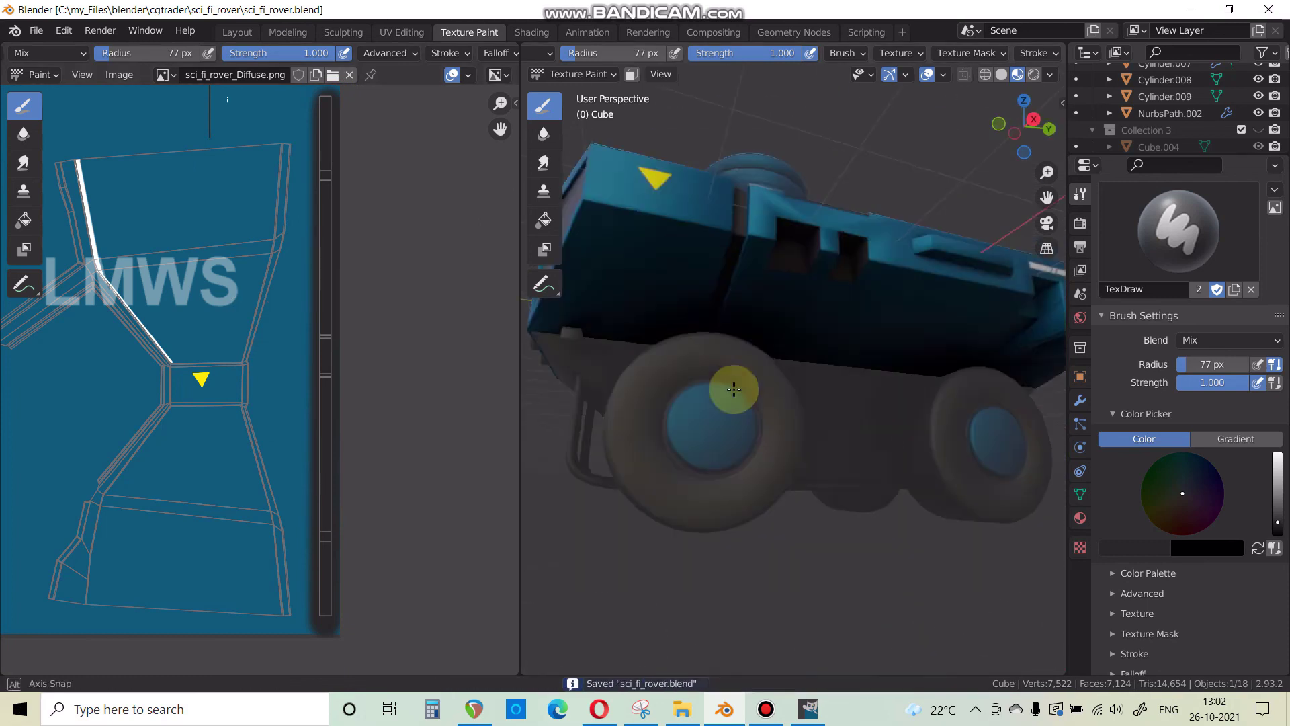
Paint dark cut-corner panel outlines on the rover's lower front plate with straight 5 px strokes, and save the file.
key(s)
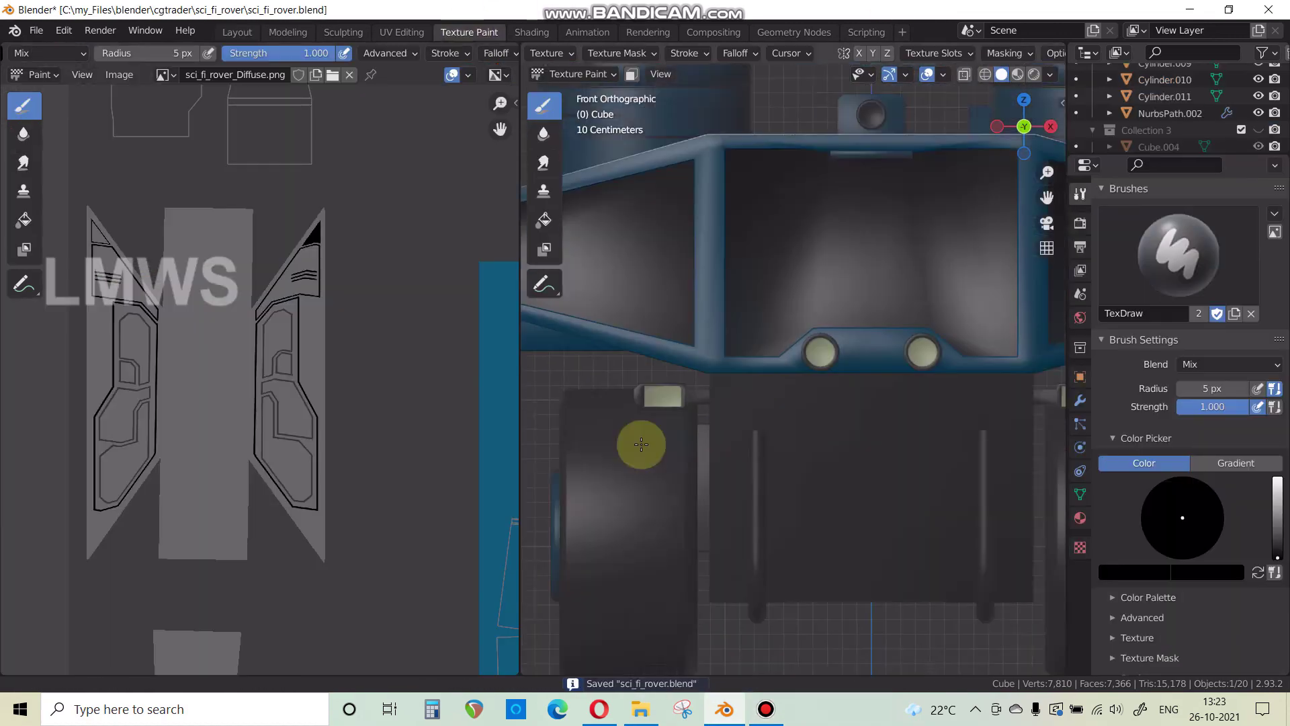
drag(974, 372, 974, 443)
shift+middle_drag(699, 413, 927, 434)
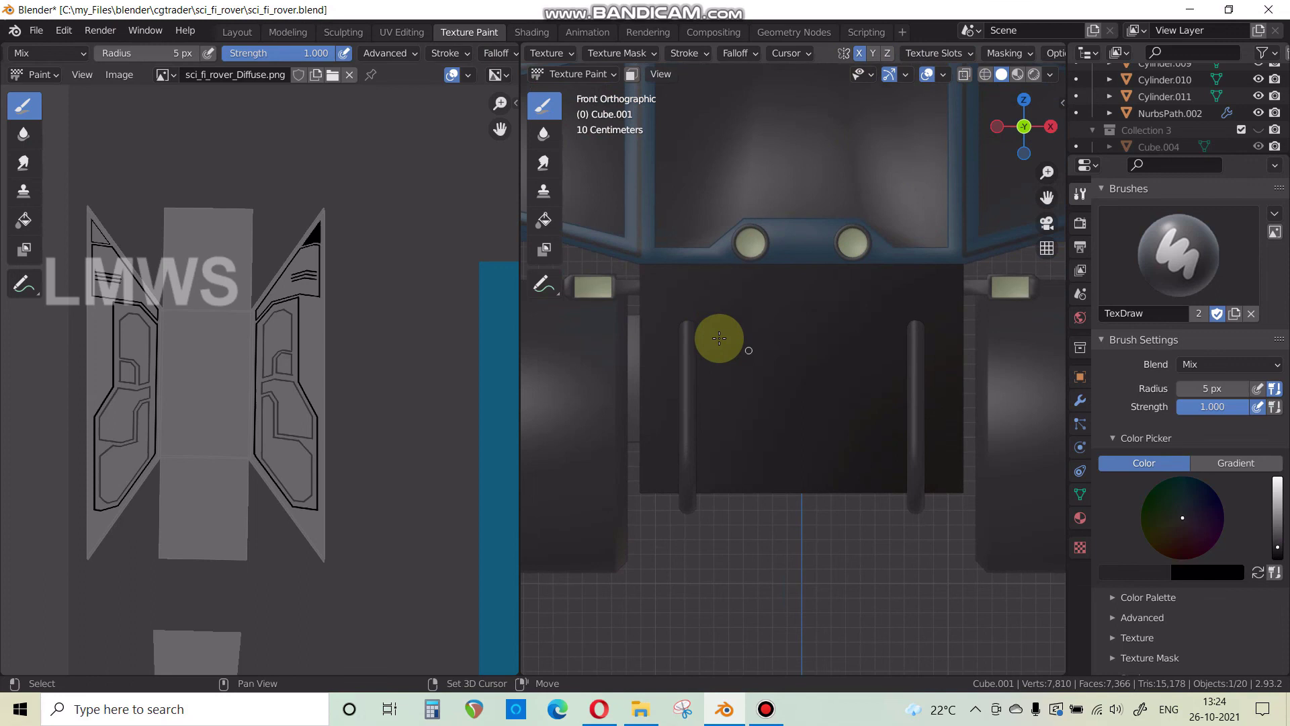
drag(220, 497, 345, 497)
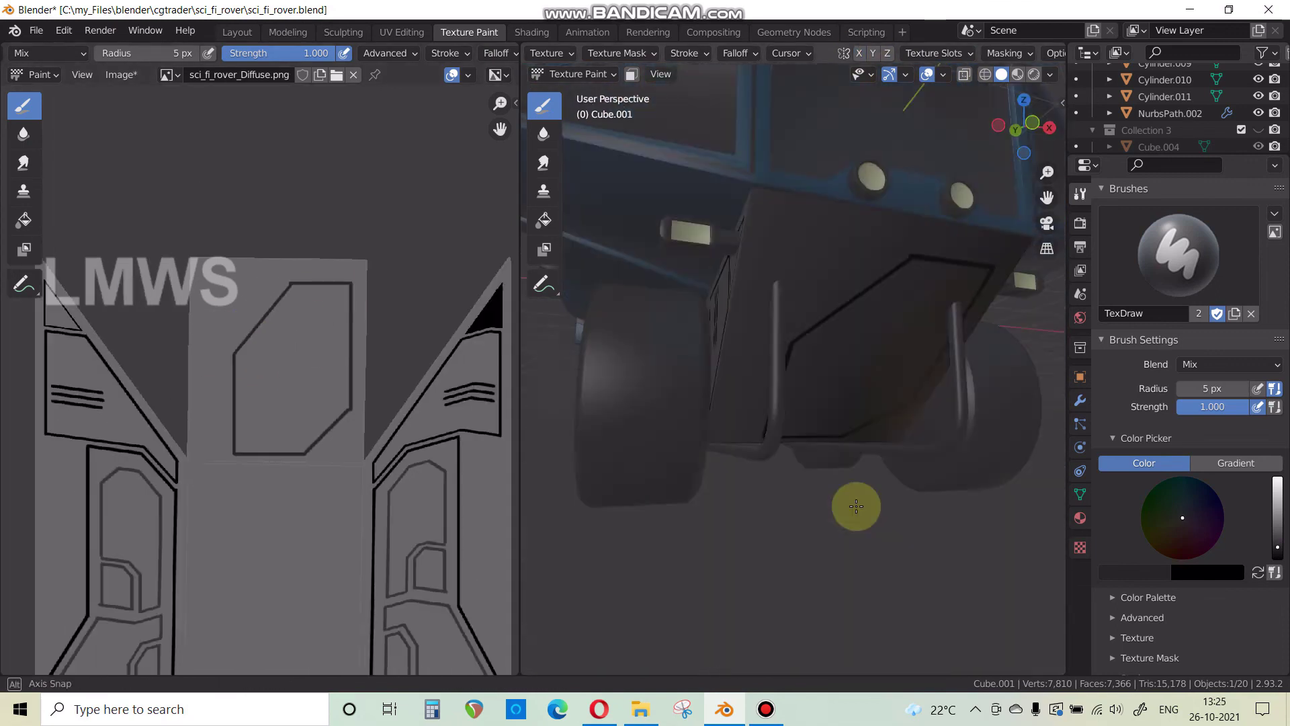
drag(242, 339, 272, 307)
key(ctrl+s)
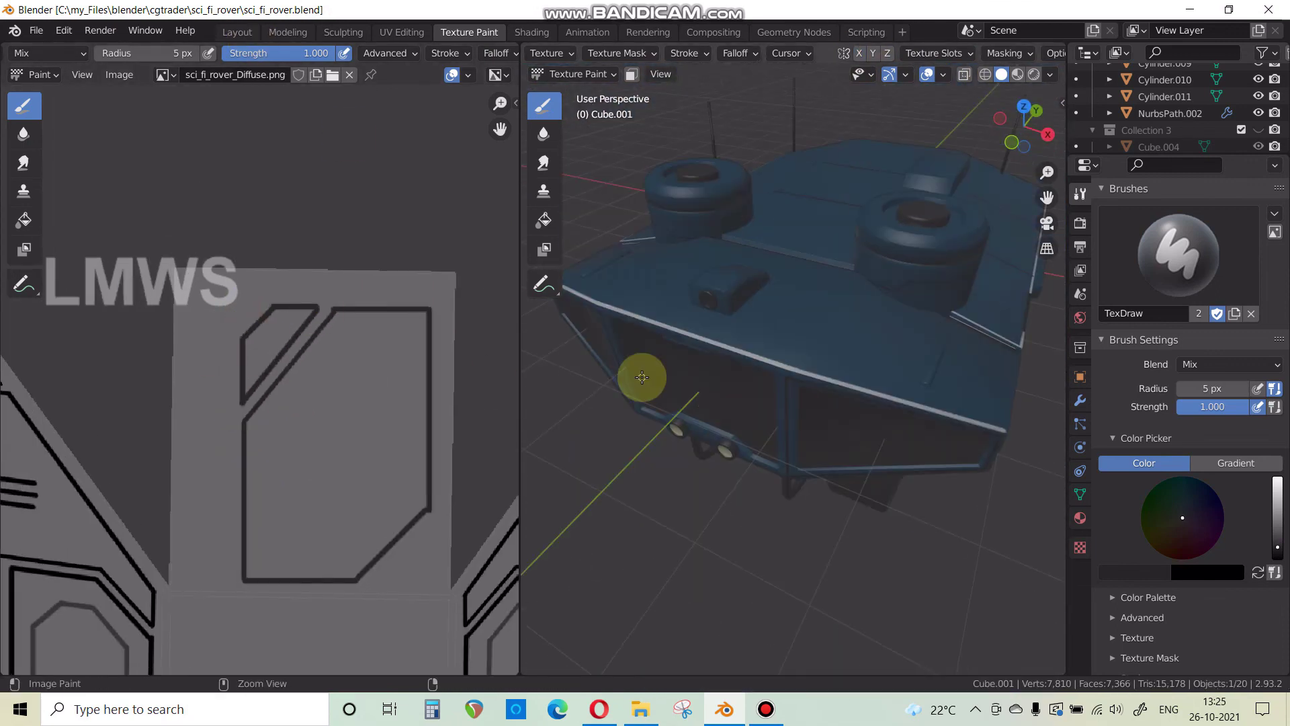
Paint dark inset panels on the side of the roof box and clean their edges with the hull's blue using a 15 px brush.
drag(655, 369, 626, 425)
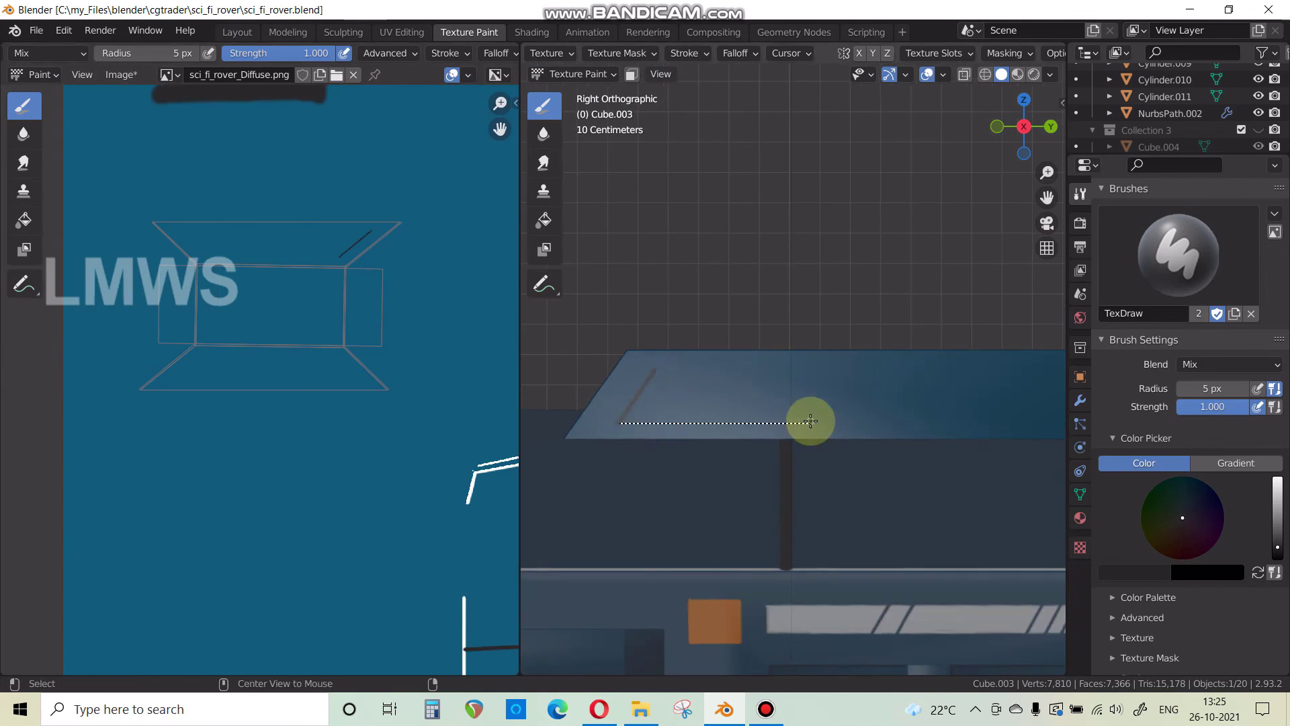
drag(850, 367, 844, 423)
mouse_move(708, 425)
mouse_down()
mouse_move(957, 421)
mouse_move(719, 368)
mouse_up()
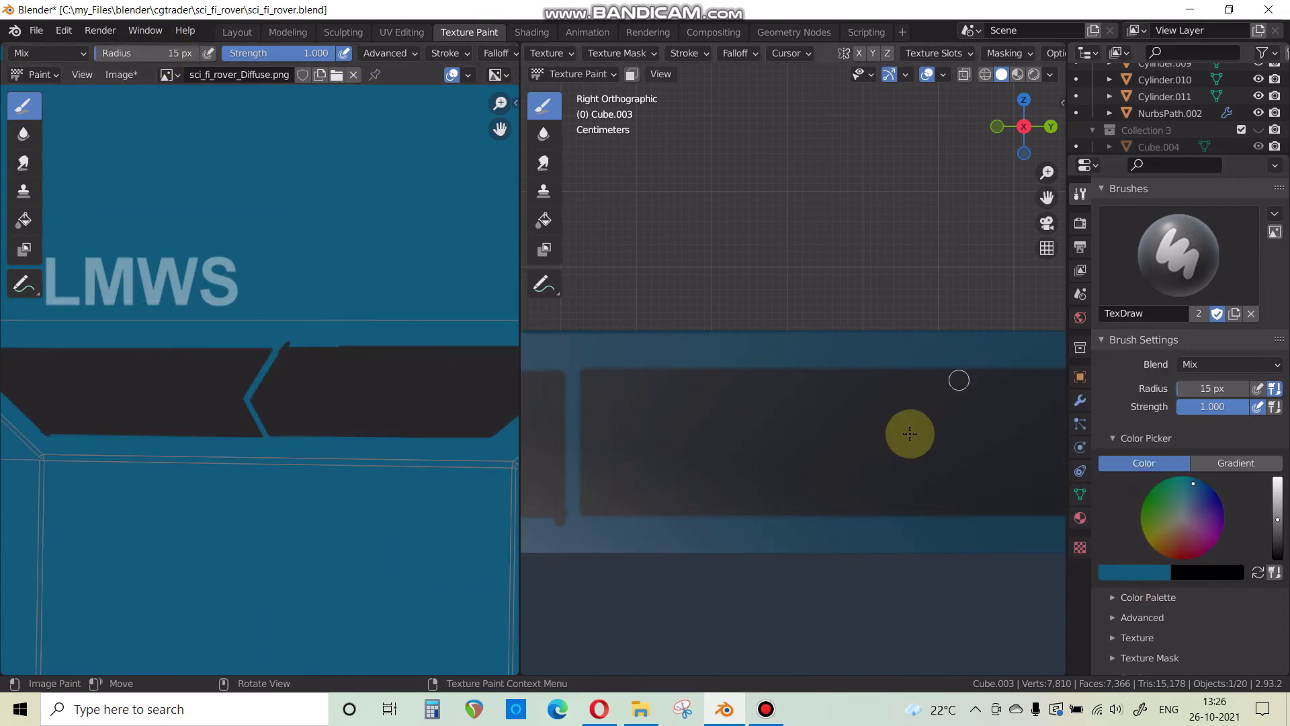
drag(1022, 389, 564, 516)
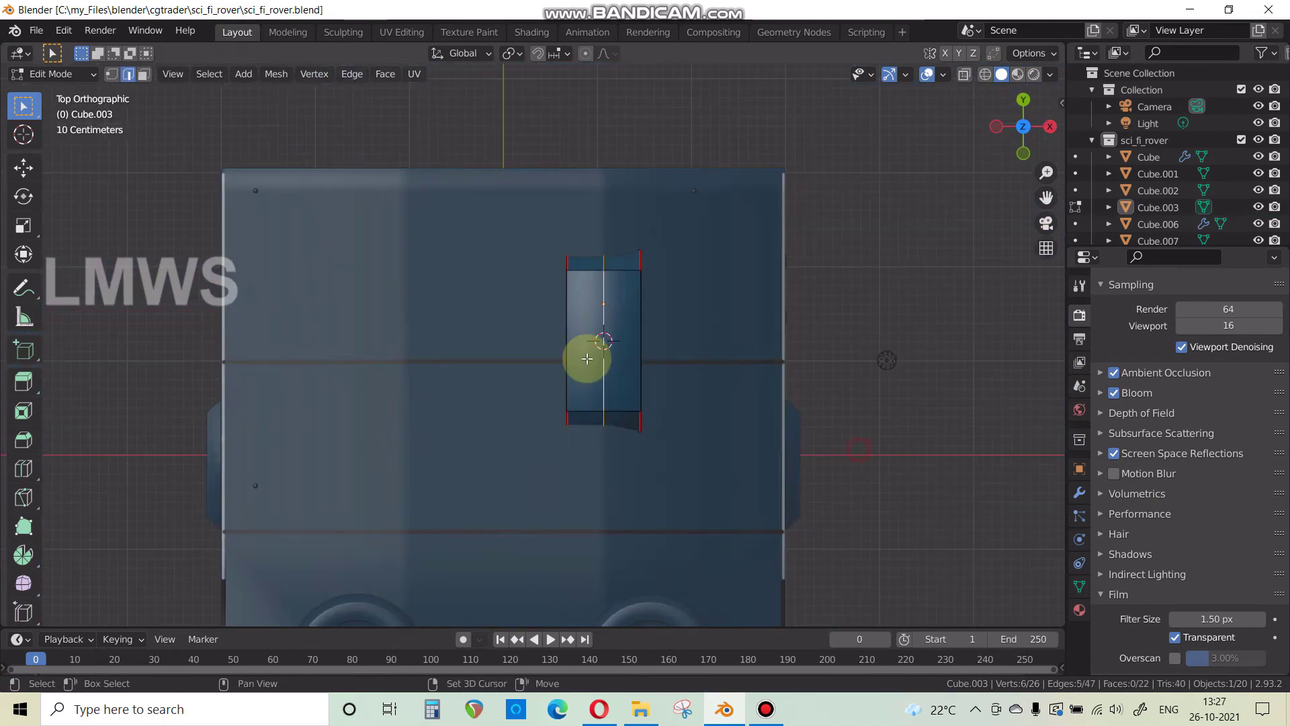
Export the UV layout of the rover's parts as Sci_Fi_rover_UV.png.
click(584, 350)
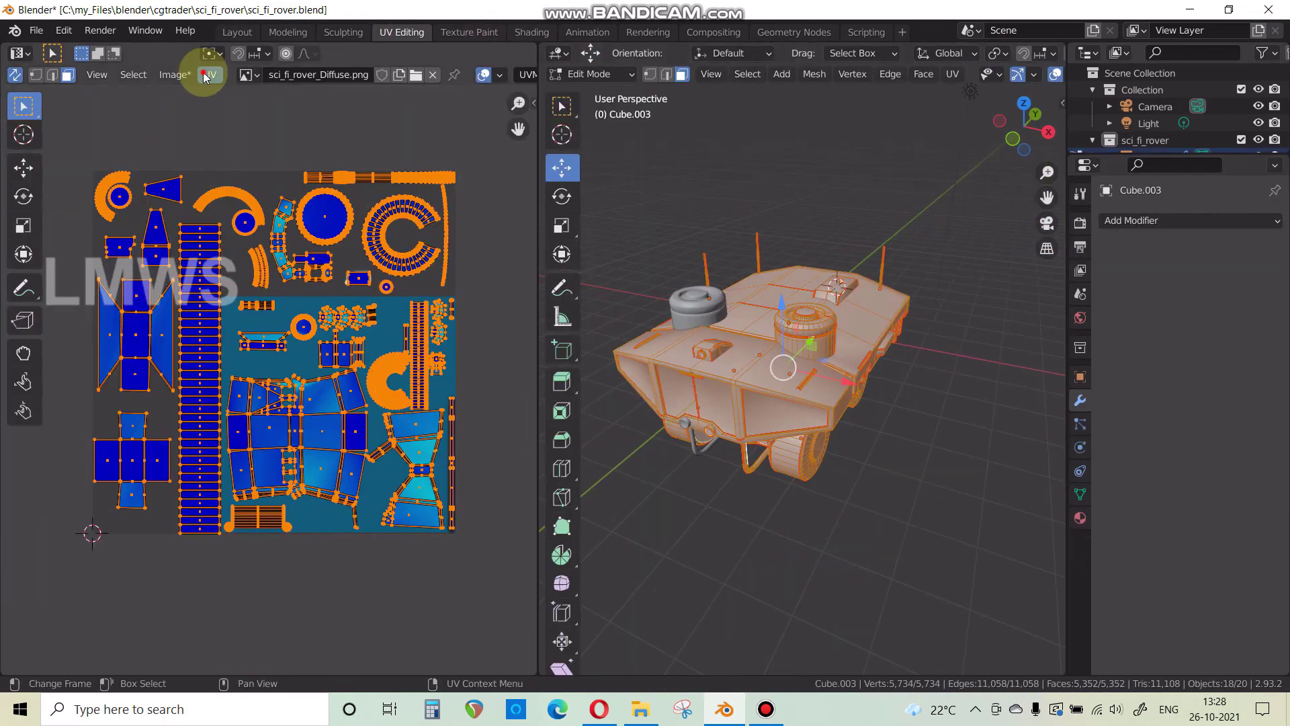
click(210, 74)
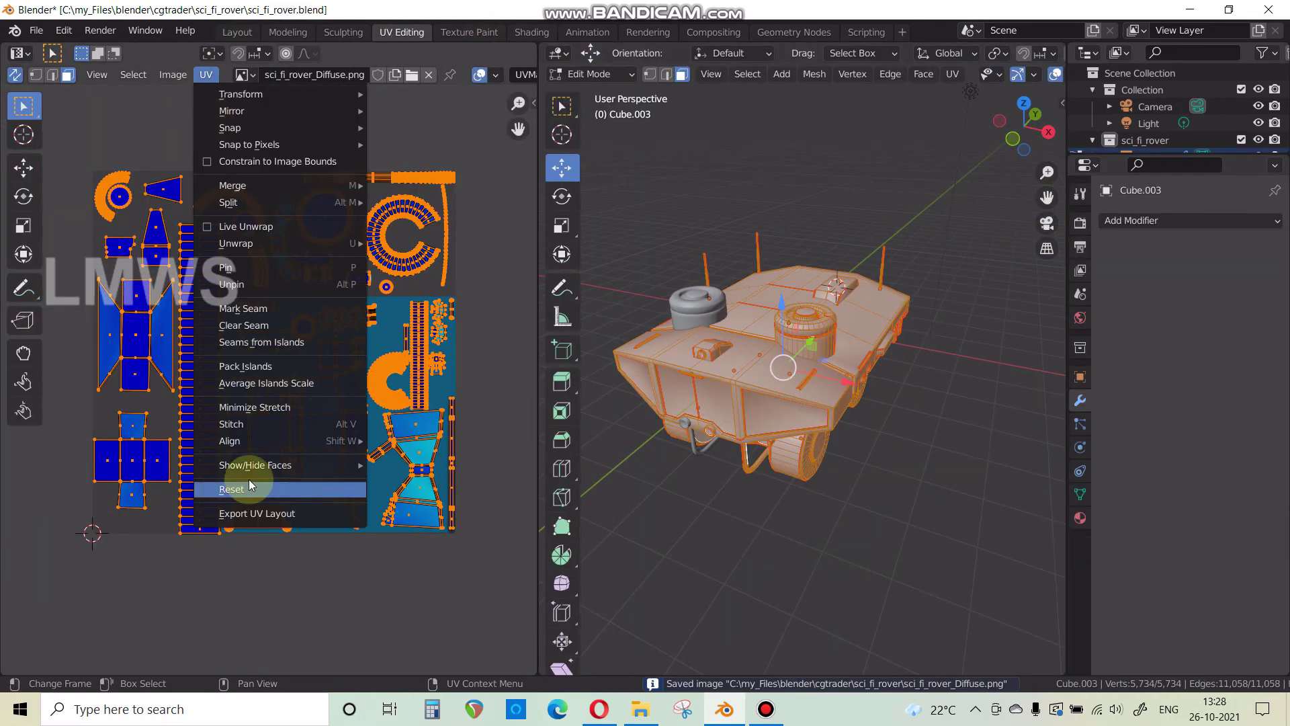
click(259, 487)
click(602, 632)
text(S)
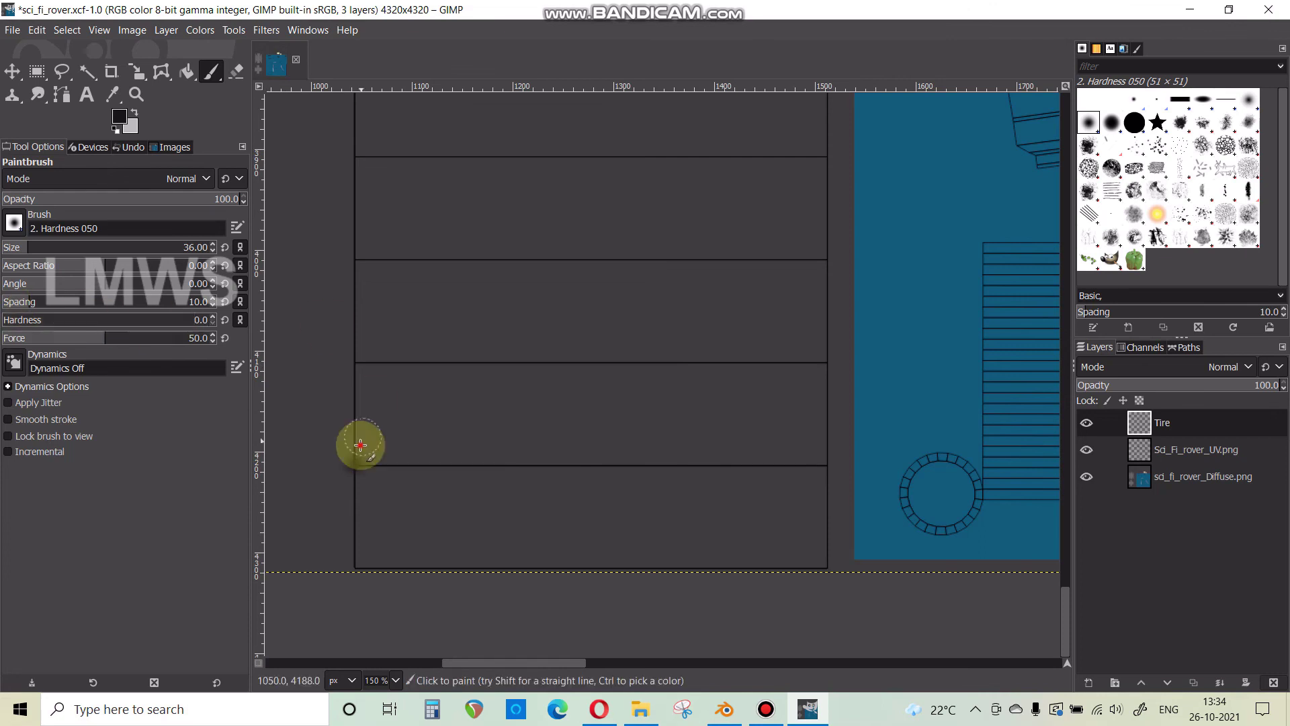
In GIMP, paint the tread line across the strip on the Tire layer and merge its upward-shifted copy into that layer.
shift+click(825, 468)
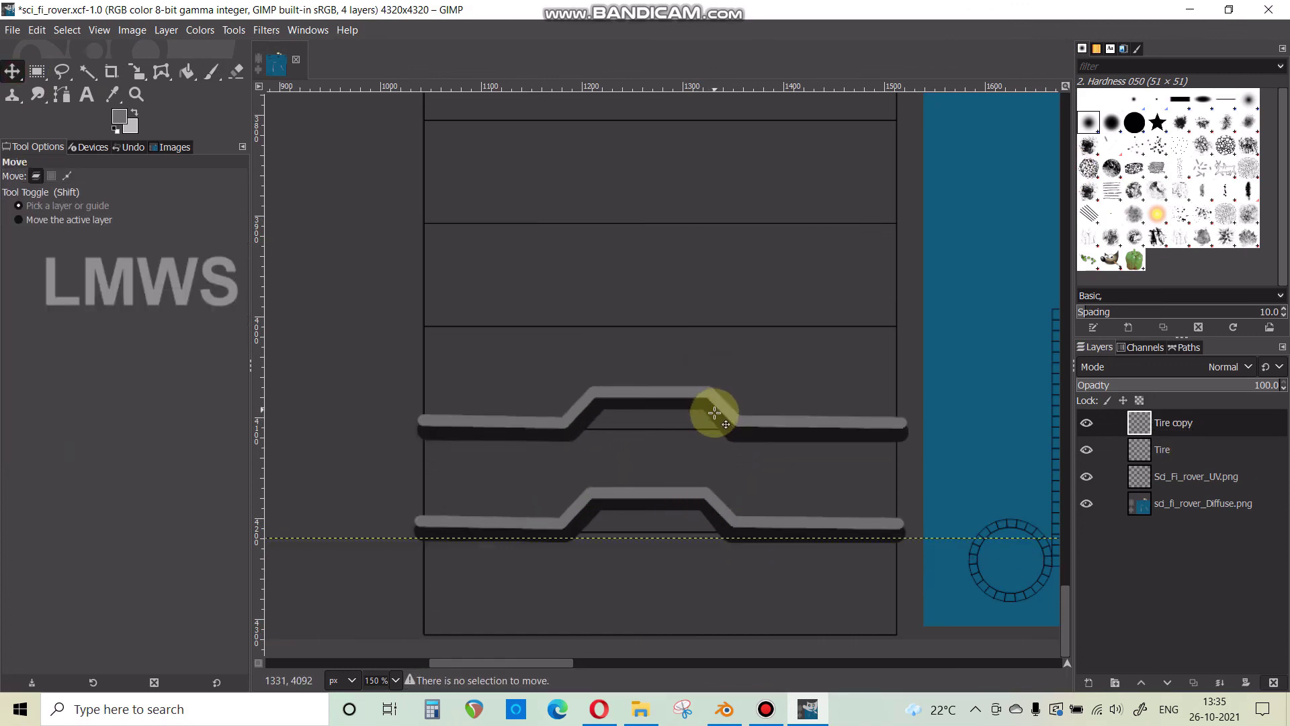
drag(811, 240, 811, 192)
ctrl+scroll(799, 202, down, 1)
right_click(1177, 430)
click(1088, 195)
Duplicate the merged Tire layer and move the copy up to continue the tread pattern along the UV strip.
right_click(1176, 428)
click(1087, 175)
drag(839, 581, 844, 301)
ctrl+scroll(859, 420, down, 3)
drag(808, 165, 809, 250)
ctrl+scroll(810, 282, up, 2)
drag(825, 315, 827, 308)
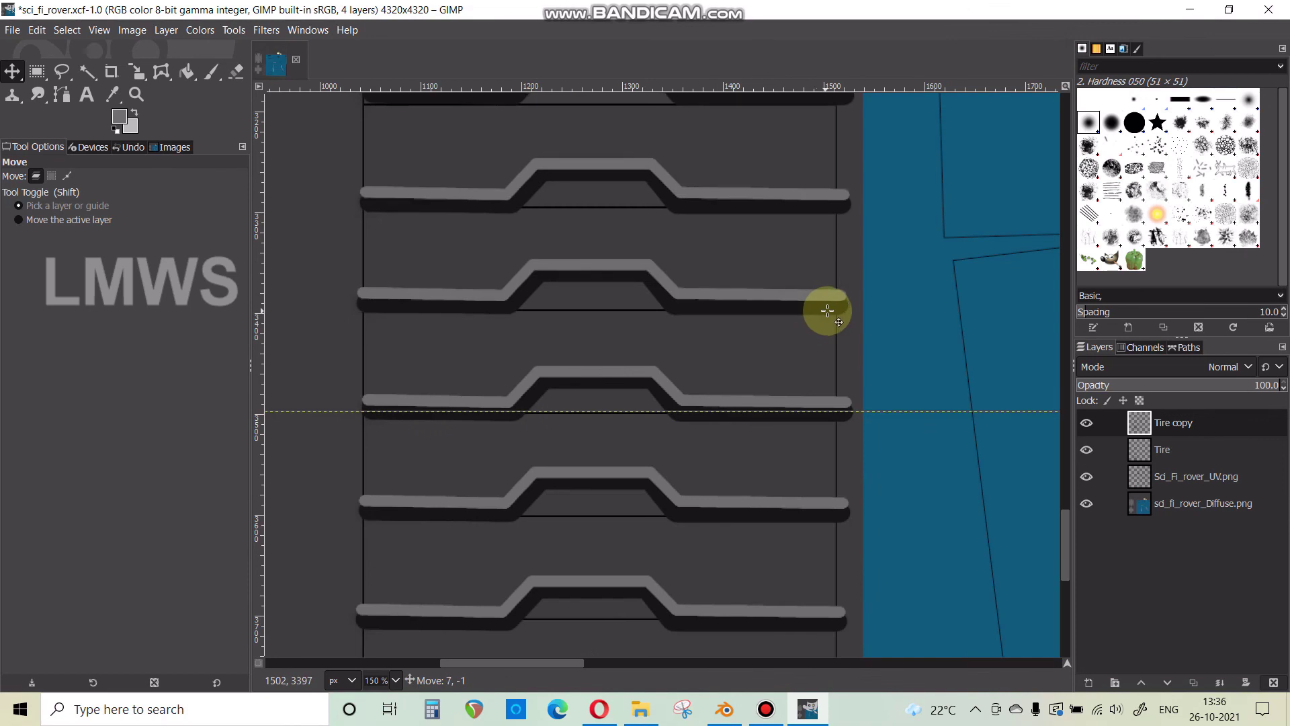
Duplicate the tread copy, hide the sci_fi_rover_Diffuse.png layer, and align the new treads above the previous ones.
ctrl+scroll(808, 225, down, 7)
right_click(1193, 423)
click(1089, 164)
drag(792, 415, 792, 357)
click(1086, 530)
drag(780, 425, 784, 326)
ctrl+scroll(785, 324, up, 5)
drag(571, 507, 640, 326)
Duplicate the topmost tread layer once more and move that copy to the upper part of the tyre strip.
ctrl+scroll(637, 378, down, 5)
right_click(1193, 423)
click(1088, 165)
ctrl+scroll(679, 395, down, 3)
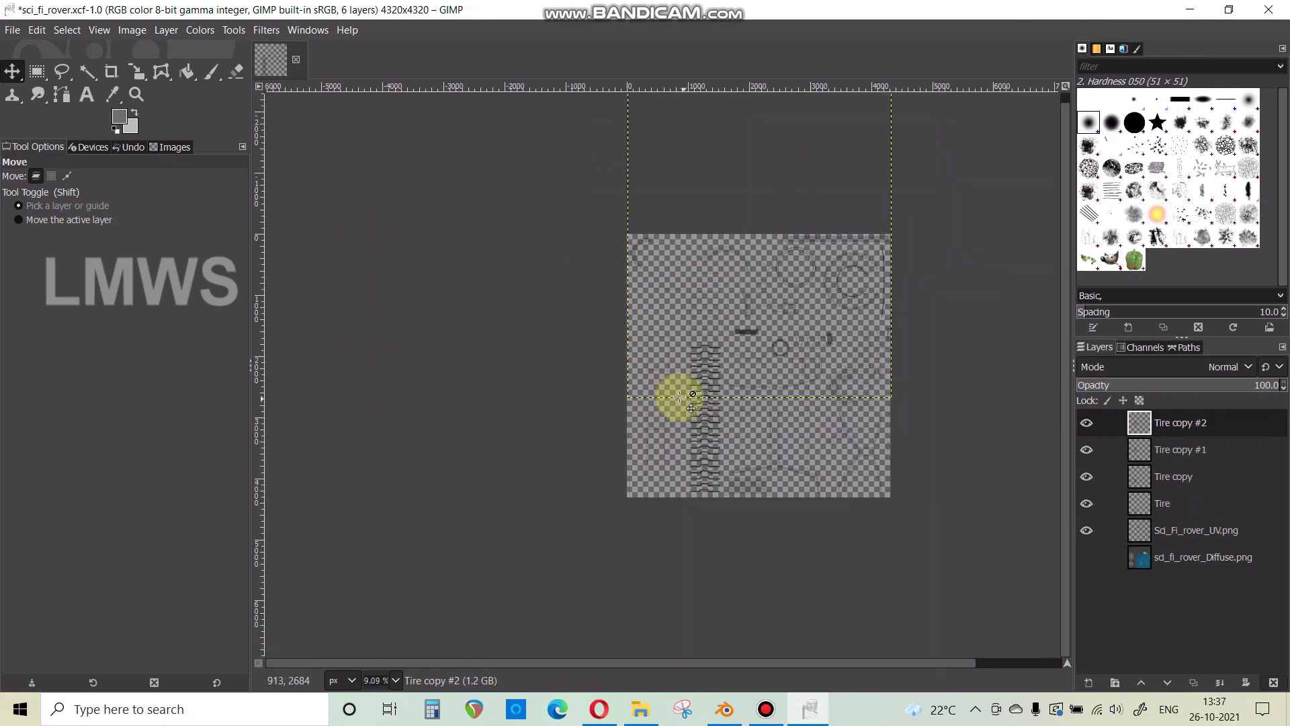
ctrl+scroll(681, 396, up, 4)
drag(698, 397, 717, 130)
key(ctrl+z)
click(1180, 422)
shift+click(1087, 422)
shift+click(1087, 423)
drag(701, 374, 719, 184)
ctrl+scroll(733, 336, down, 1)
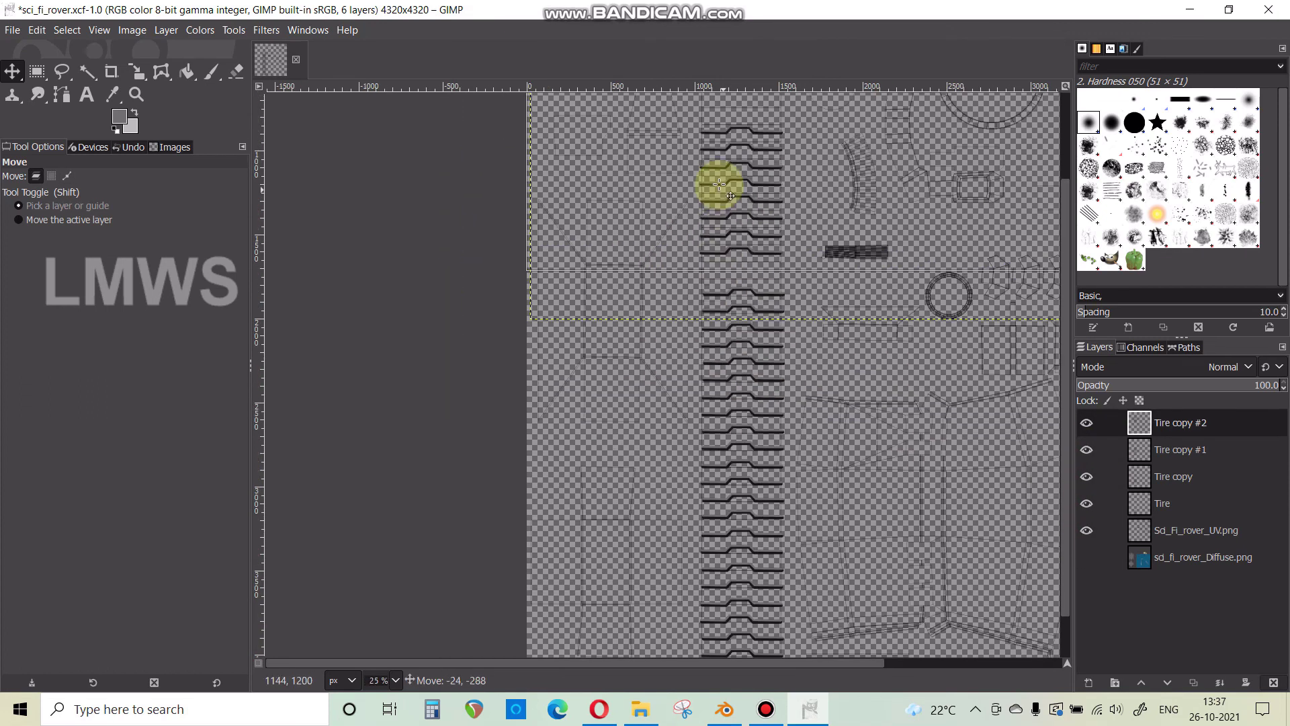
Add another duplicate of the tread layer and align it with the treads at the strip's top end.
right_click(1194, 423)
click(1088, 164)
drag(698, 458, 703, 291)
key(ctrl+z)
click(1180, 423)
ctrl+scroll(735, 330, down, 4)
ctrl+scroll(735, 331, up, 2)
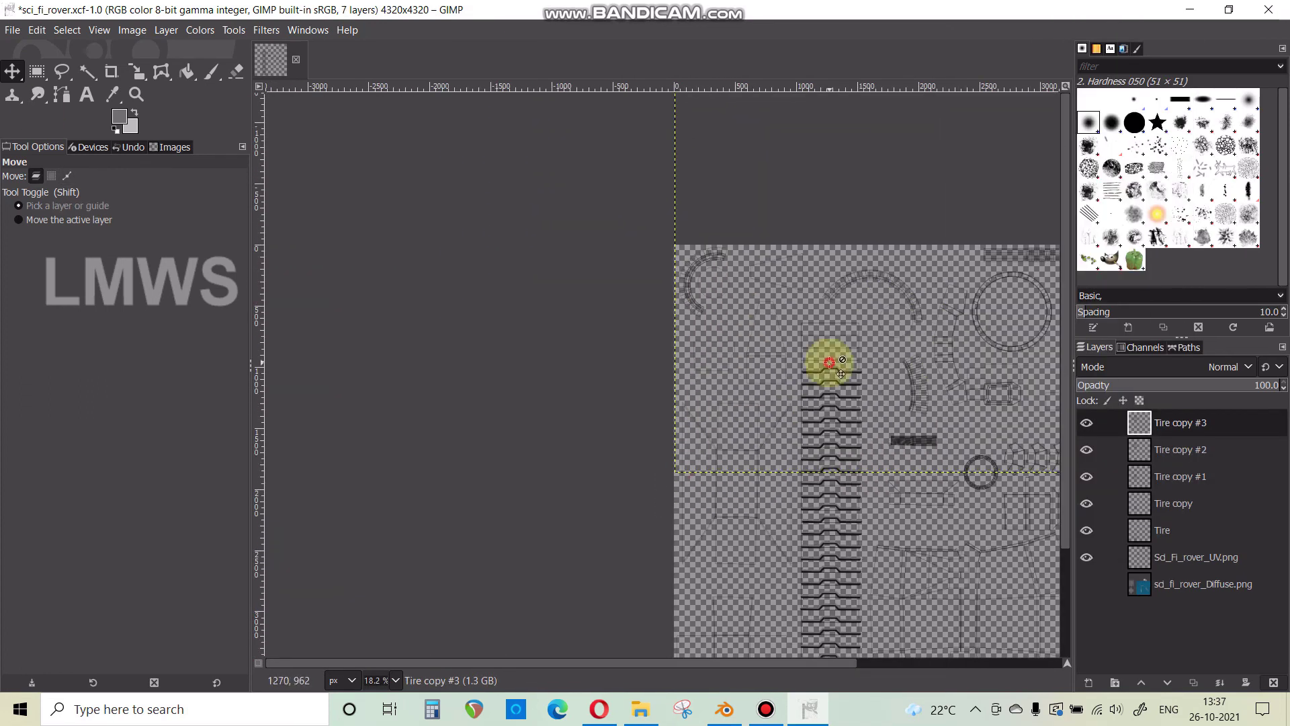
ctrl+scroll(793, 398, up, 4)
drag(811, 251, 824, 360)
ctrl+scroll(739, 491, down, 2)
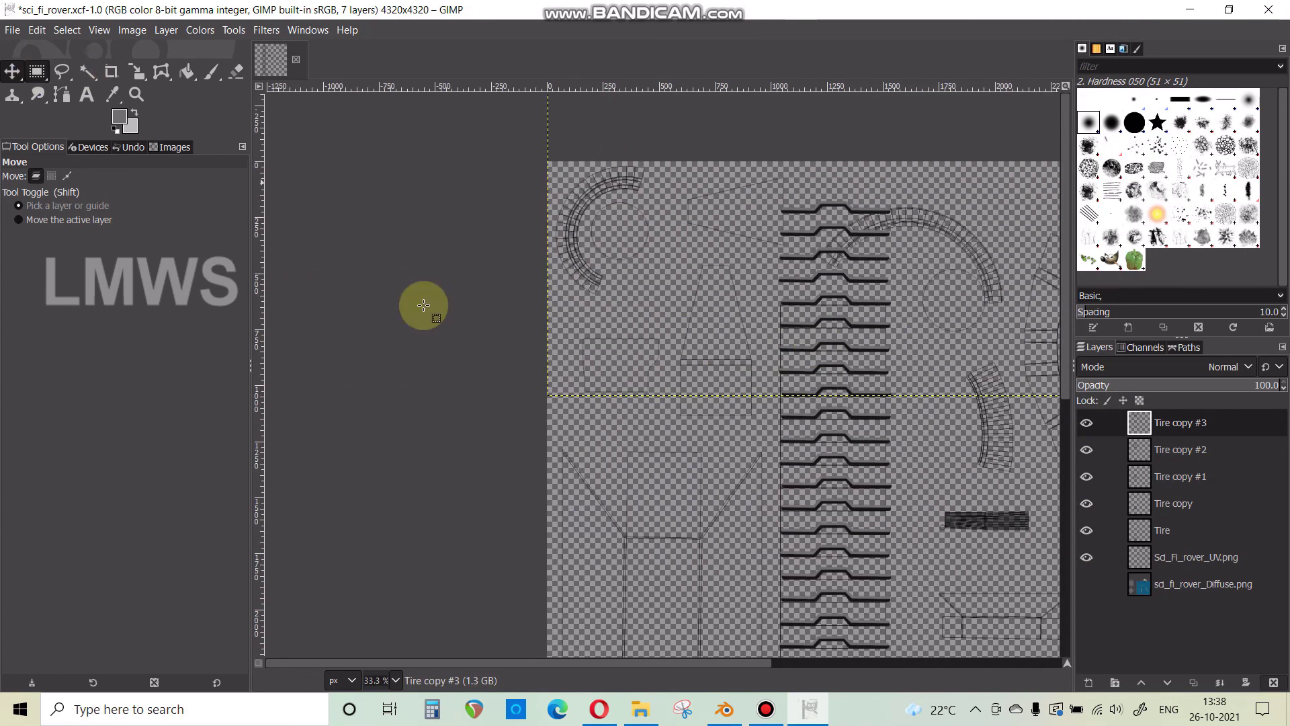
Select a 903 × 552 px rectangle around the uppermost treads and delete them from the top layer.
click(37, 71)
drag(738, 292, 940, 169)
key(Delete)
ctrl+scroll(780, 232, up, 1)
ctrl+scroll(725, 385, down, 6)
ctrl+scroll(729, 403, up, 4)
ctrl+scroll(739, 302, down, 2)
Duplicate the trimmed tread layer and switch to the Move tool.
key(shift+ctrl+d)
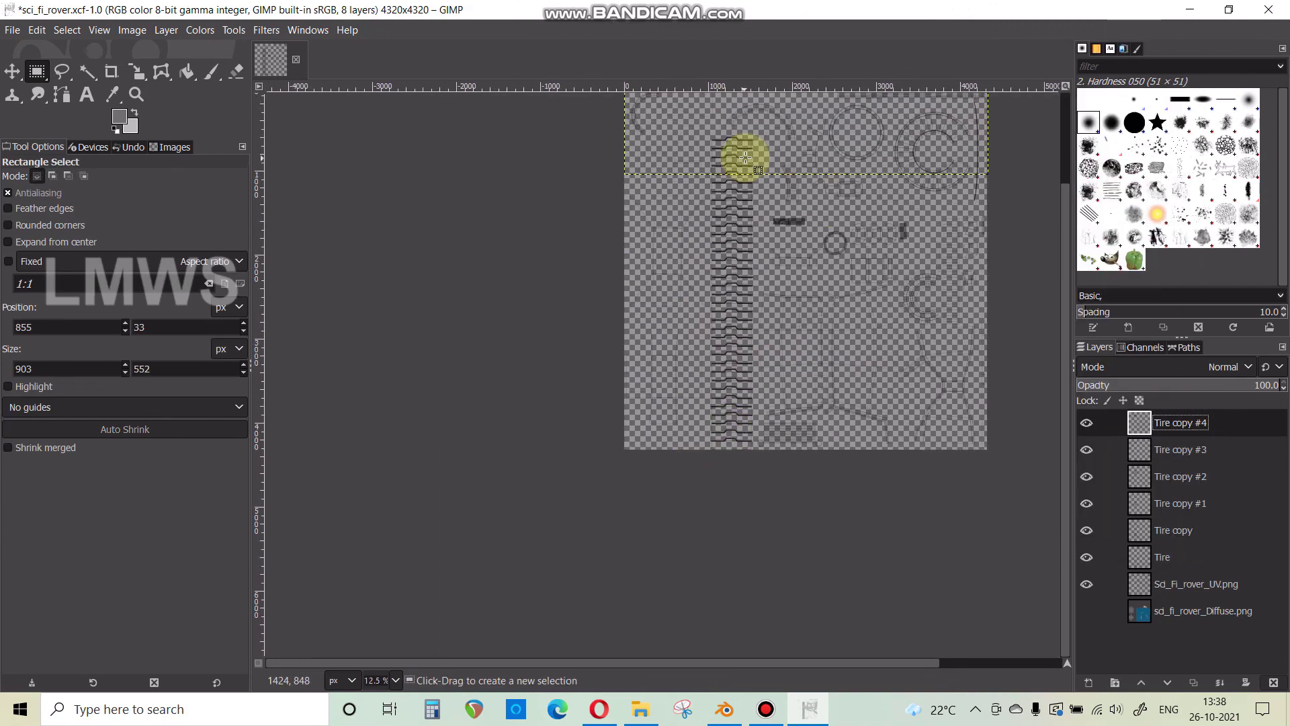
key(m)
ctrl+scroll(729, 179, down, 2)
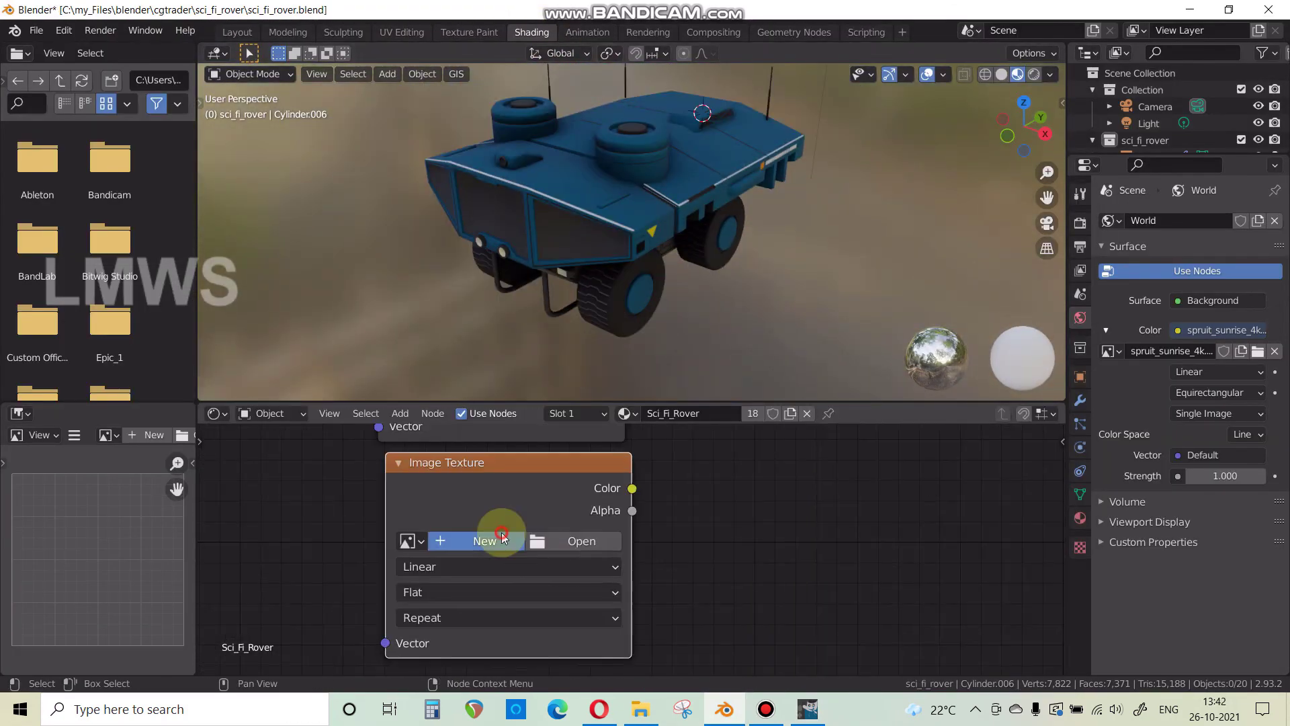
Back in Blender, create an image texture named Sci_Fi_rover_roughness and connect it to the shader's Roughness input.
click(534, 535)
text(ess)
click(554, 578)
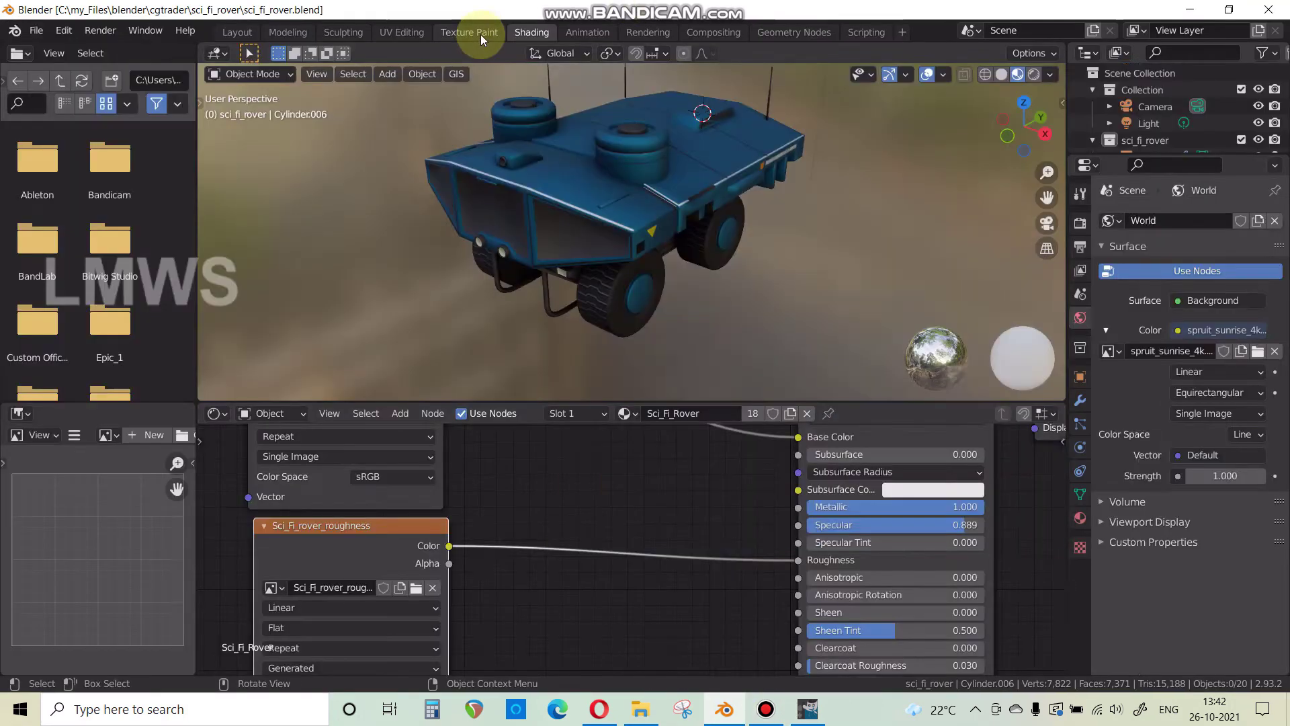
Darken the brush colour for painting the roughness map, and save the painted image as Sci_Fi_rover_roughness.png.
click(482, 34)
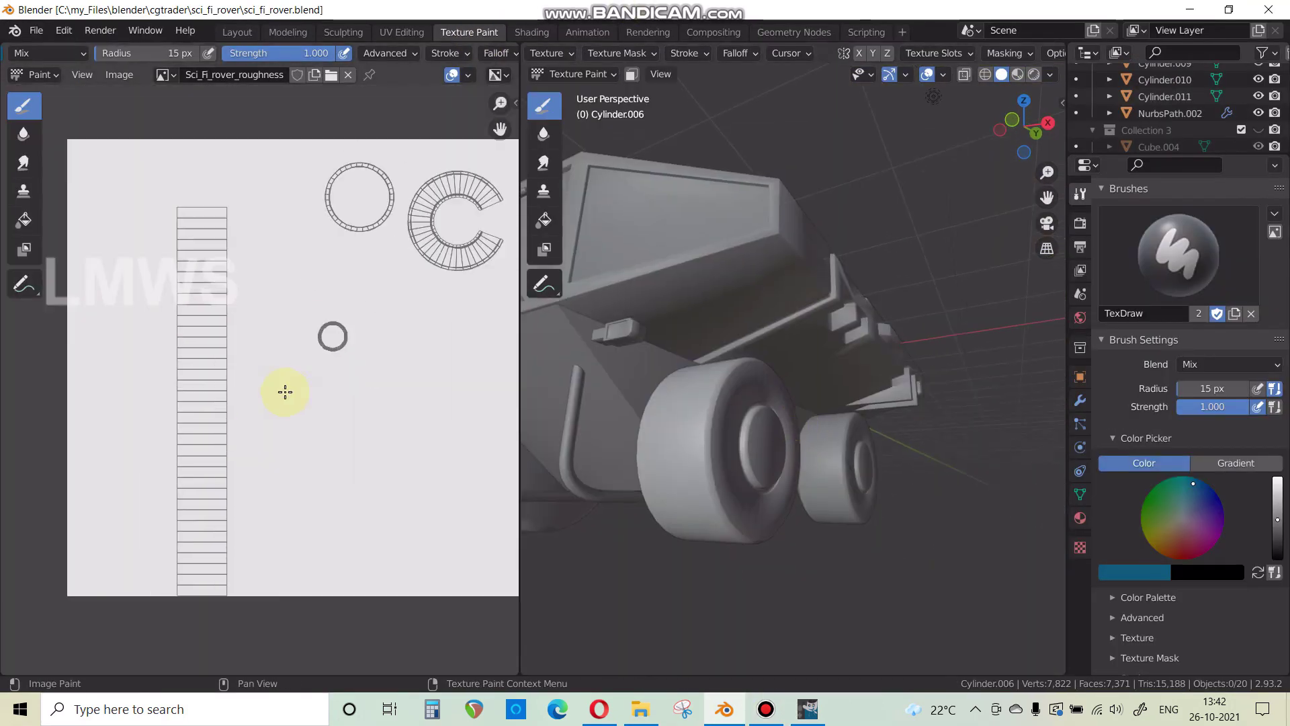
click(1276, 554)
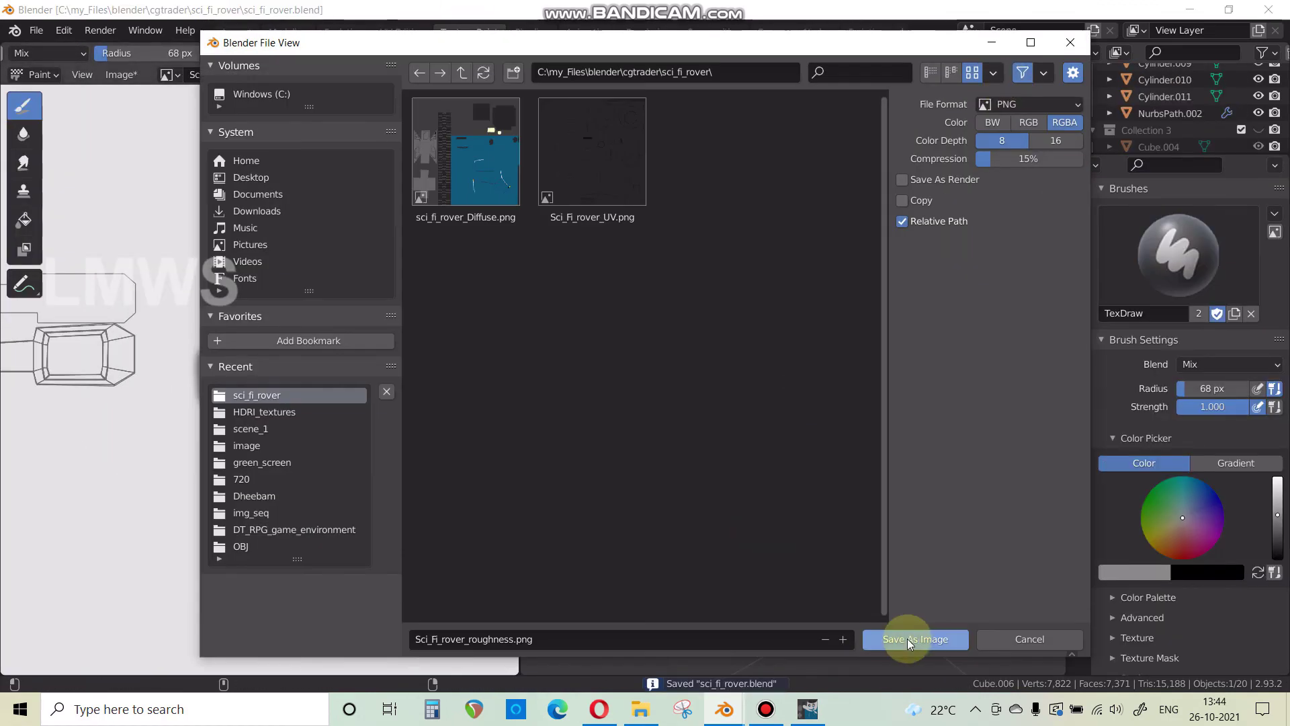
click(908, 639)
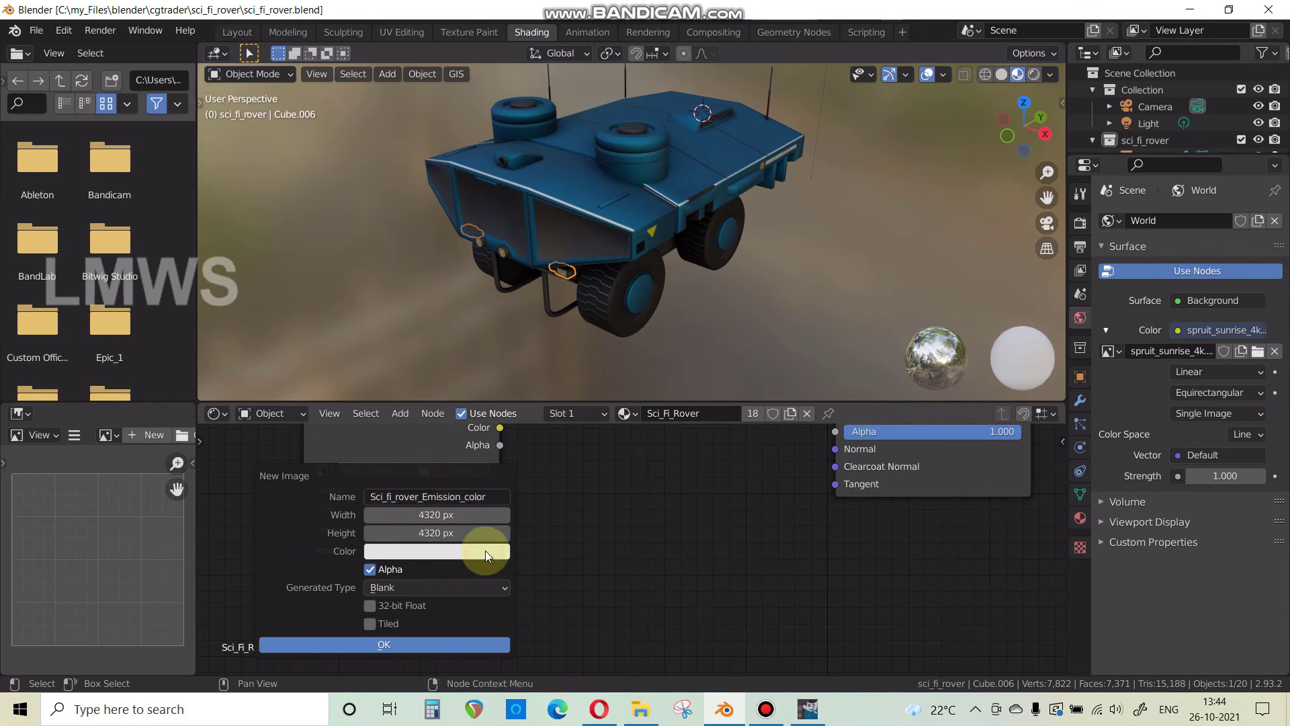
Create a blank 4320 × 4320 px image texture named Sci_fi_rover_Emission_color.
click(384, 644)
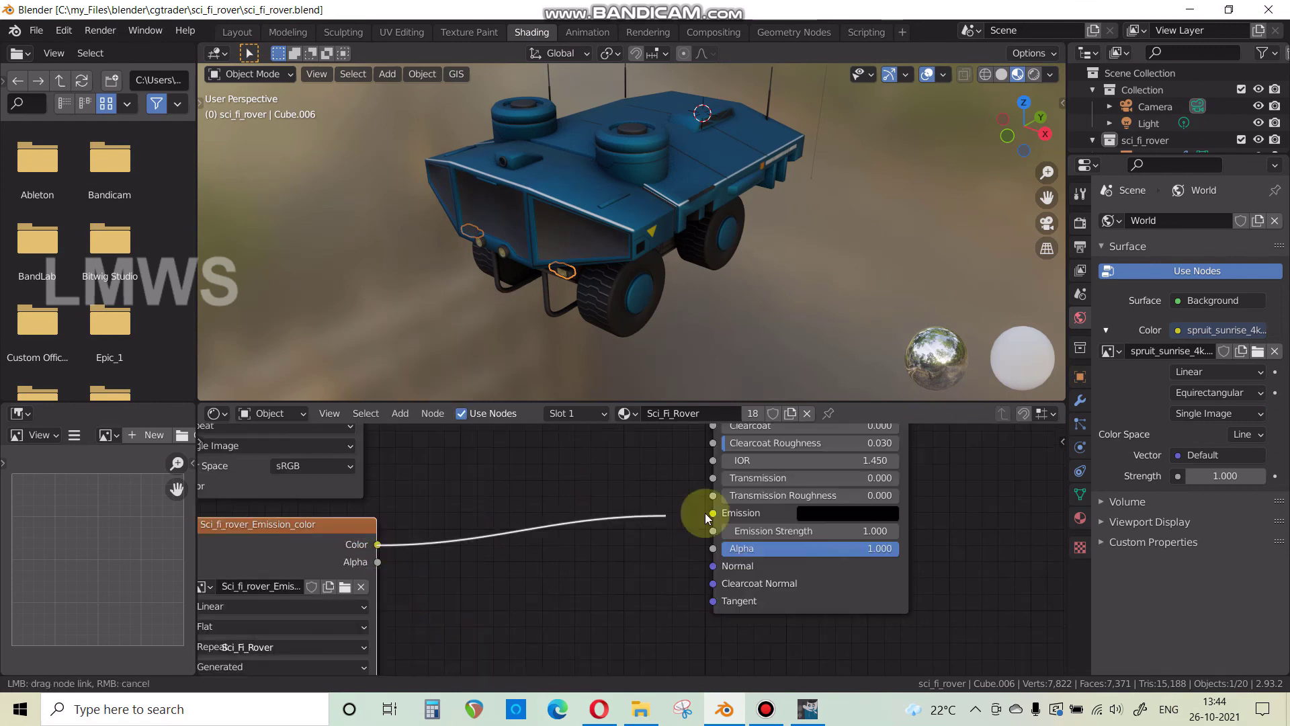